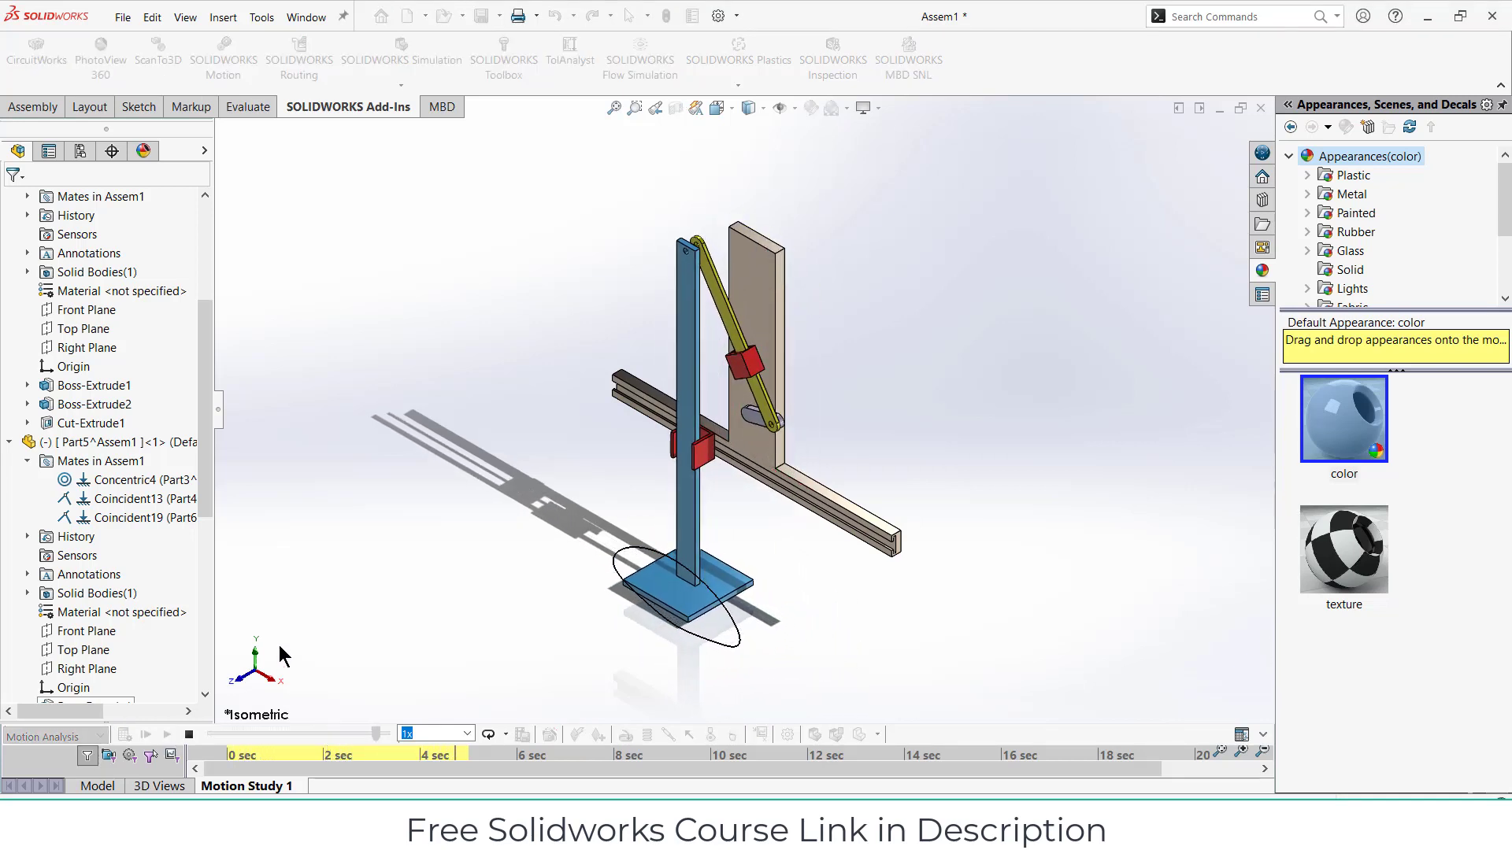
- Stop the motion analysis playback of the finished mechanism
left_click(189, 736)
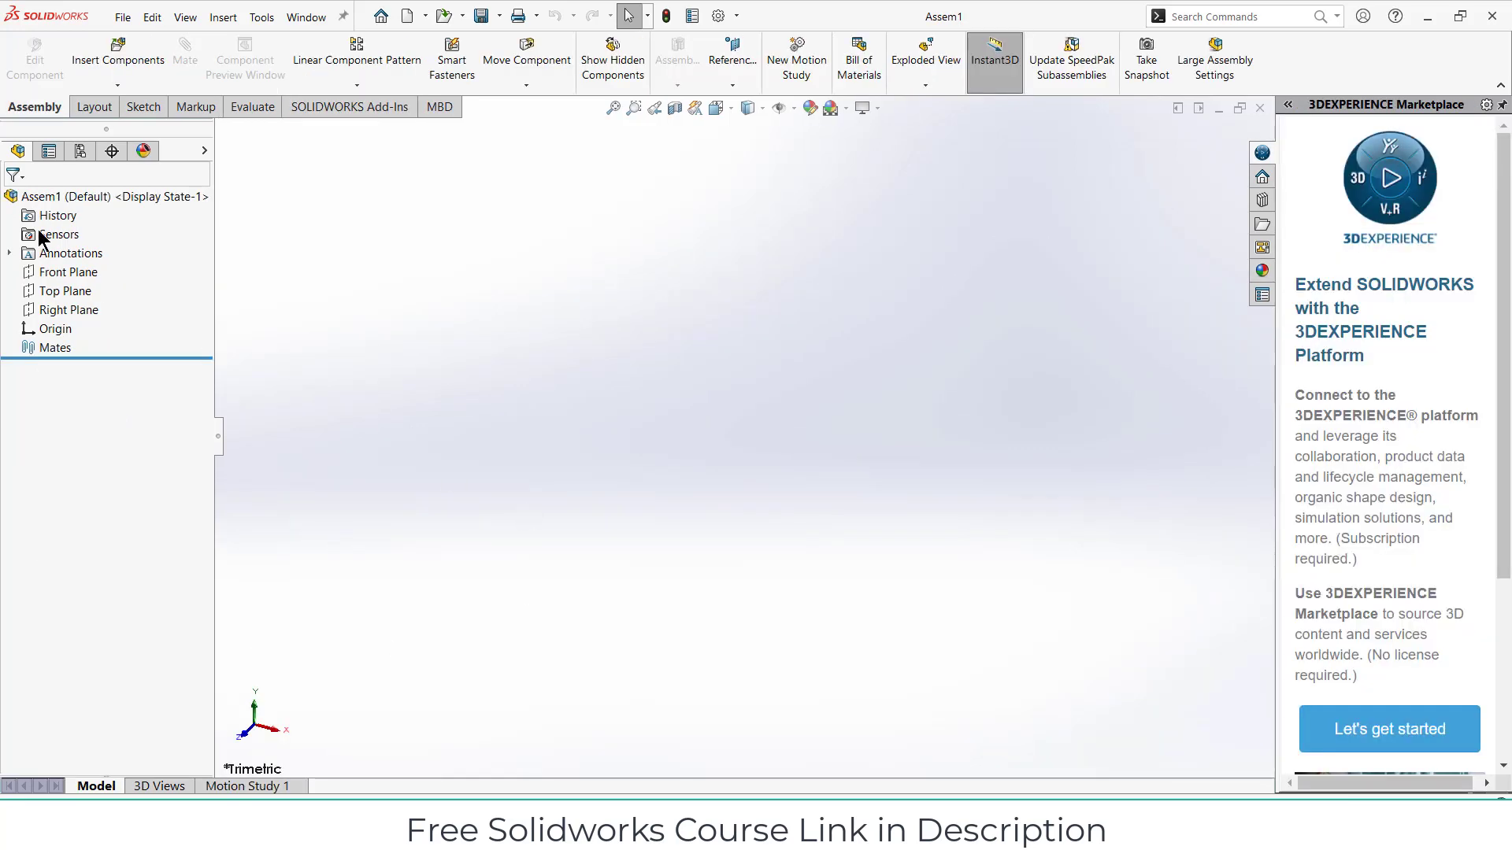
- Insert a new part into the empty assembly and place it on the Front Plane
left_click(128, 88)
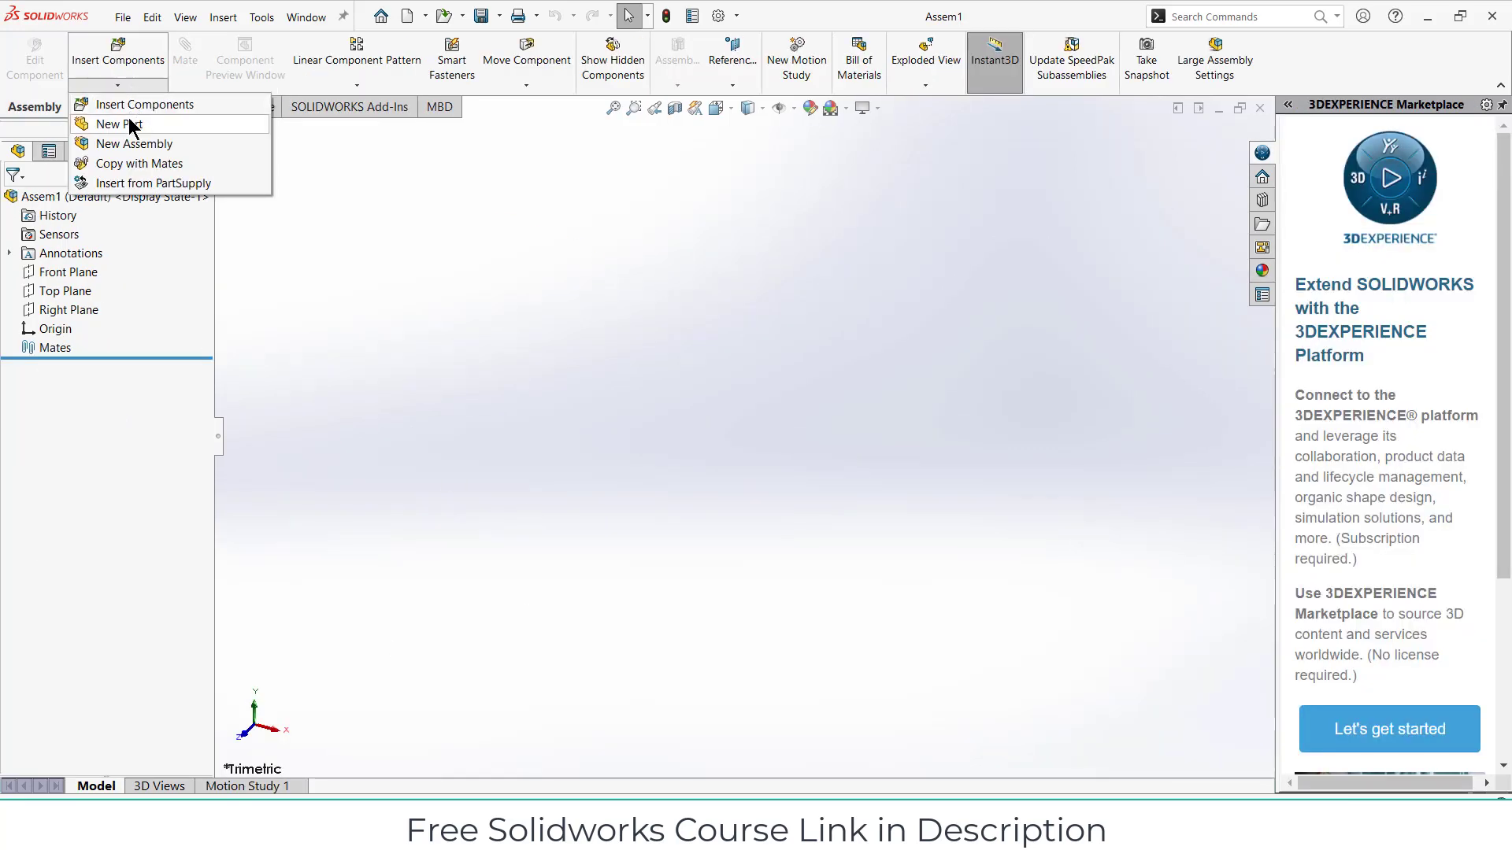
left_click(129, 124)
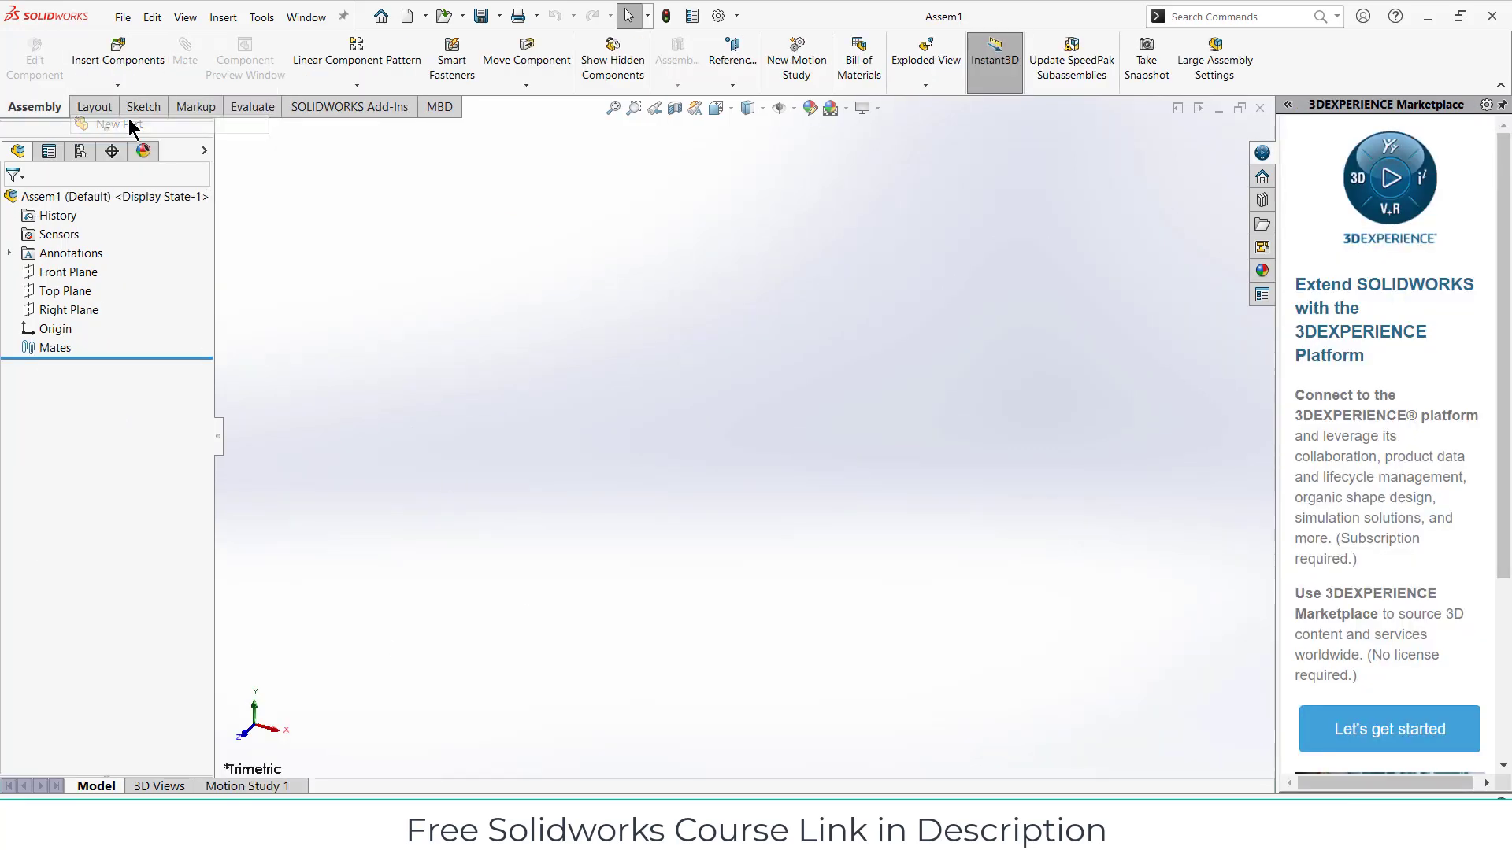
left_click(57, 272)
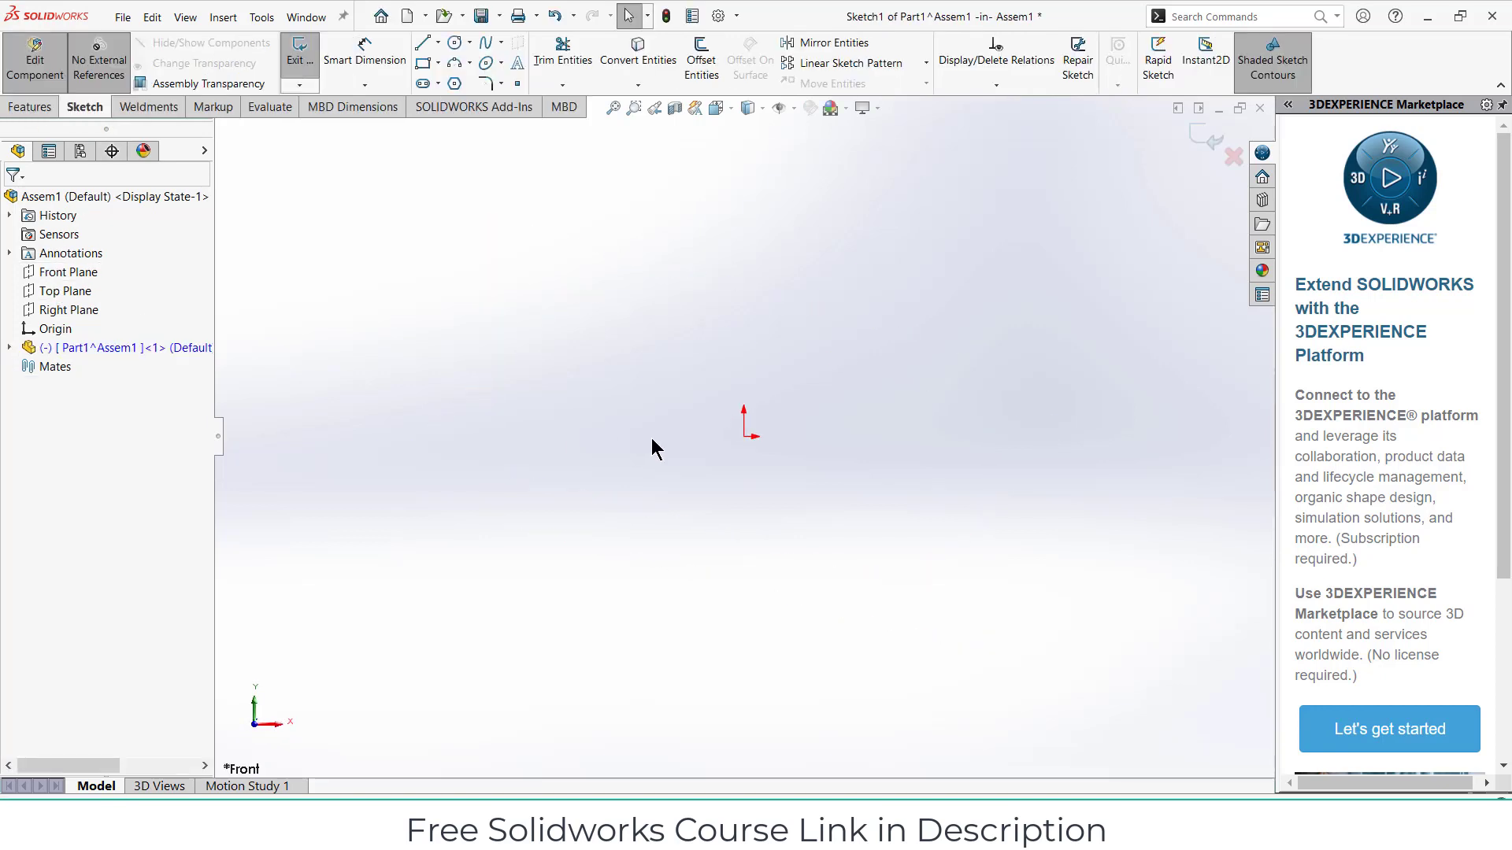
- Sketch a center rectangle about 343 mm long and 30 mm high, centered on the origin
left_click(437, 65)
left_click(426, 104)
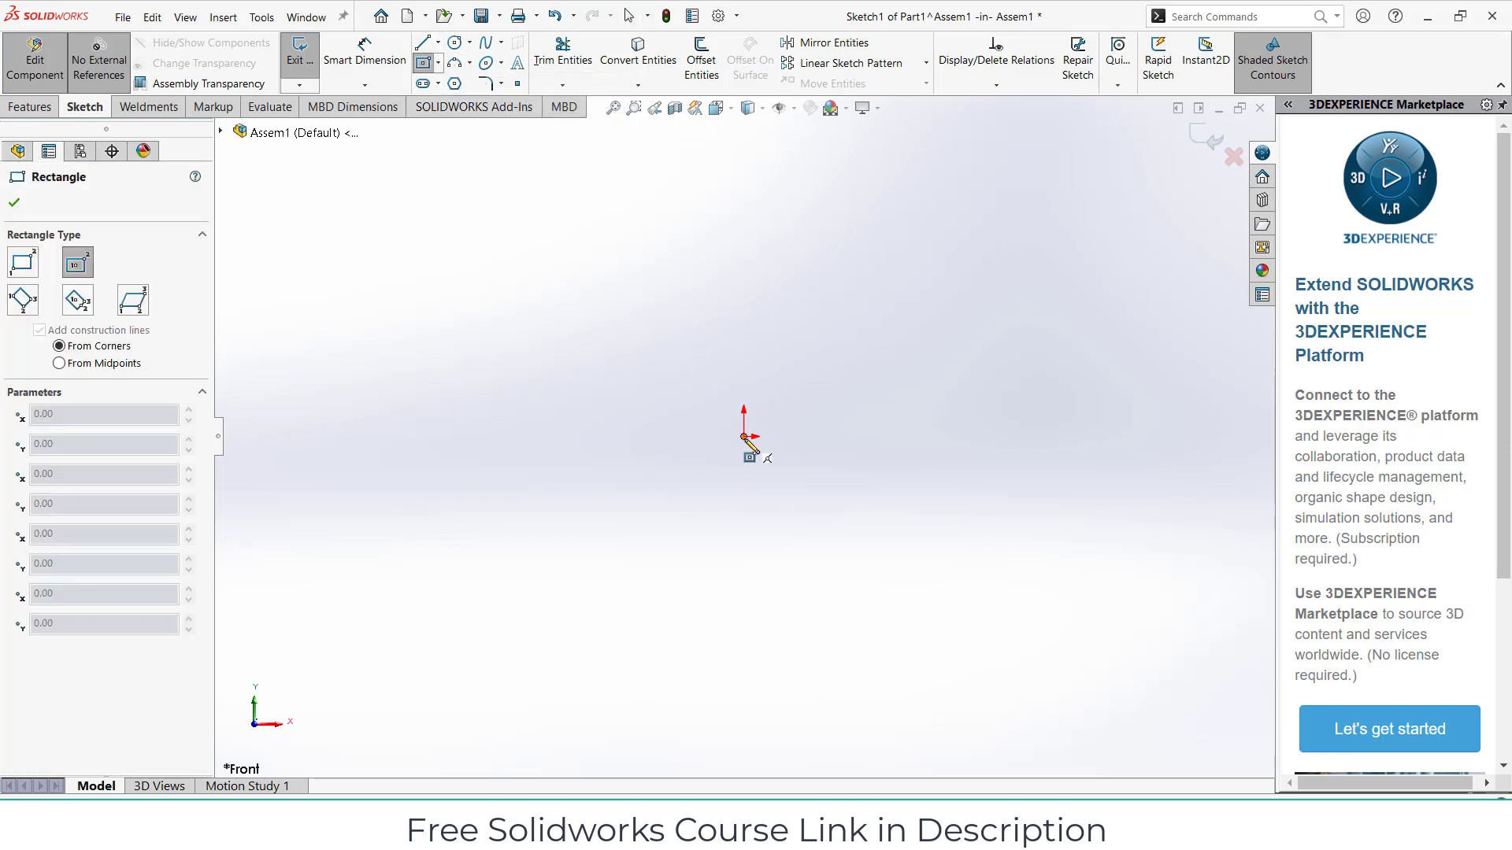
left_click(744, 435)
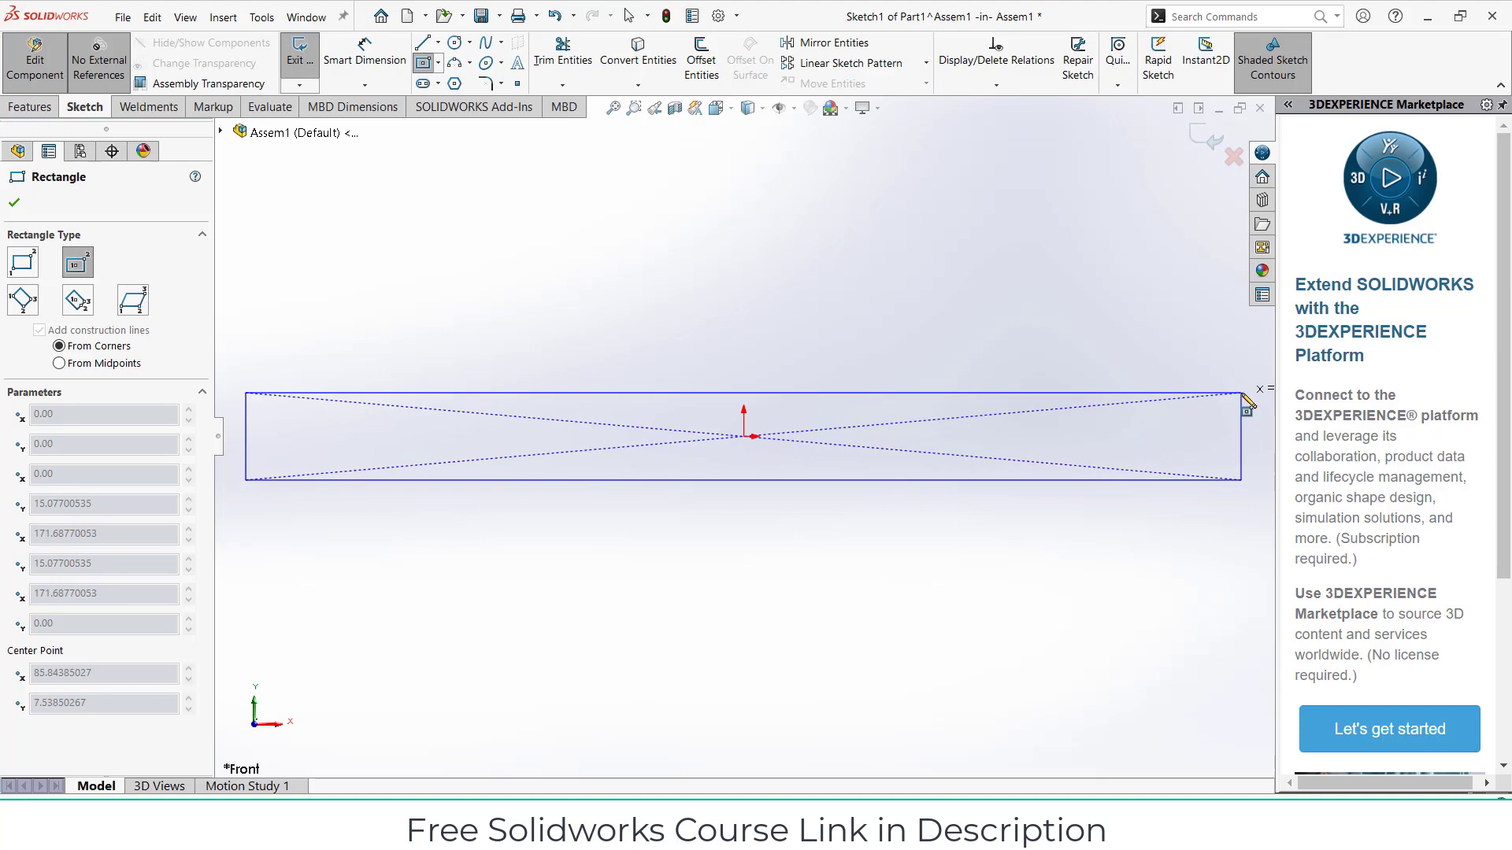
left_click(1241, 392)
- Dimension the rectangle's horizontal length and set it to 300 mm
left_click(365, 65)
left_click(600, 393)
left_click(596, 319)
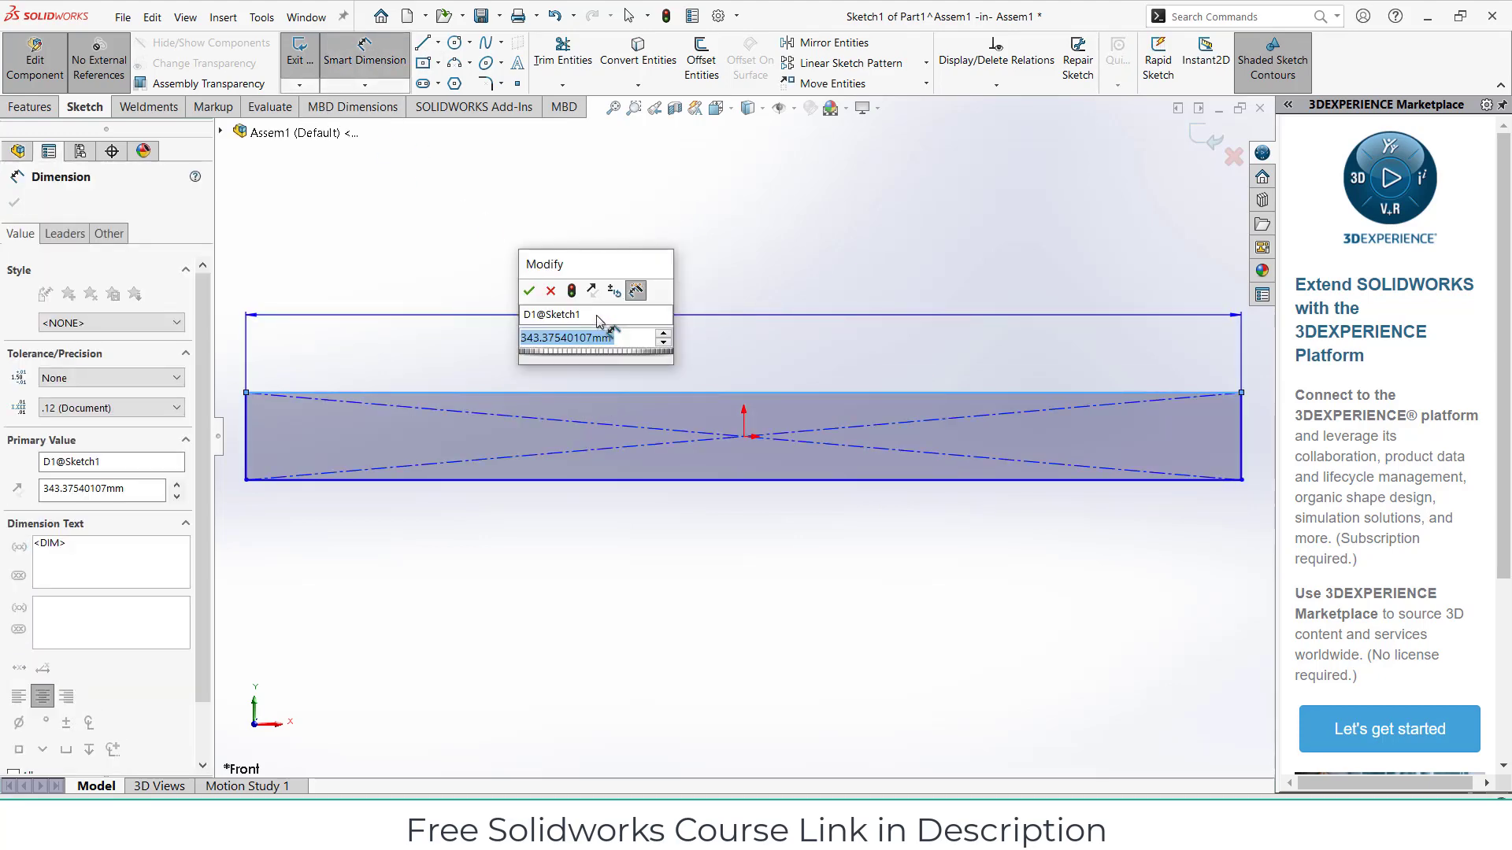
type("30")
key("Return")
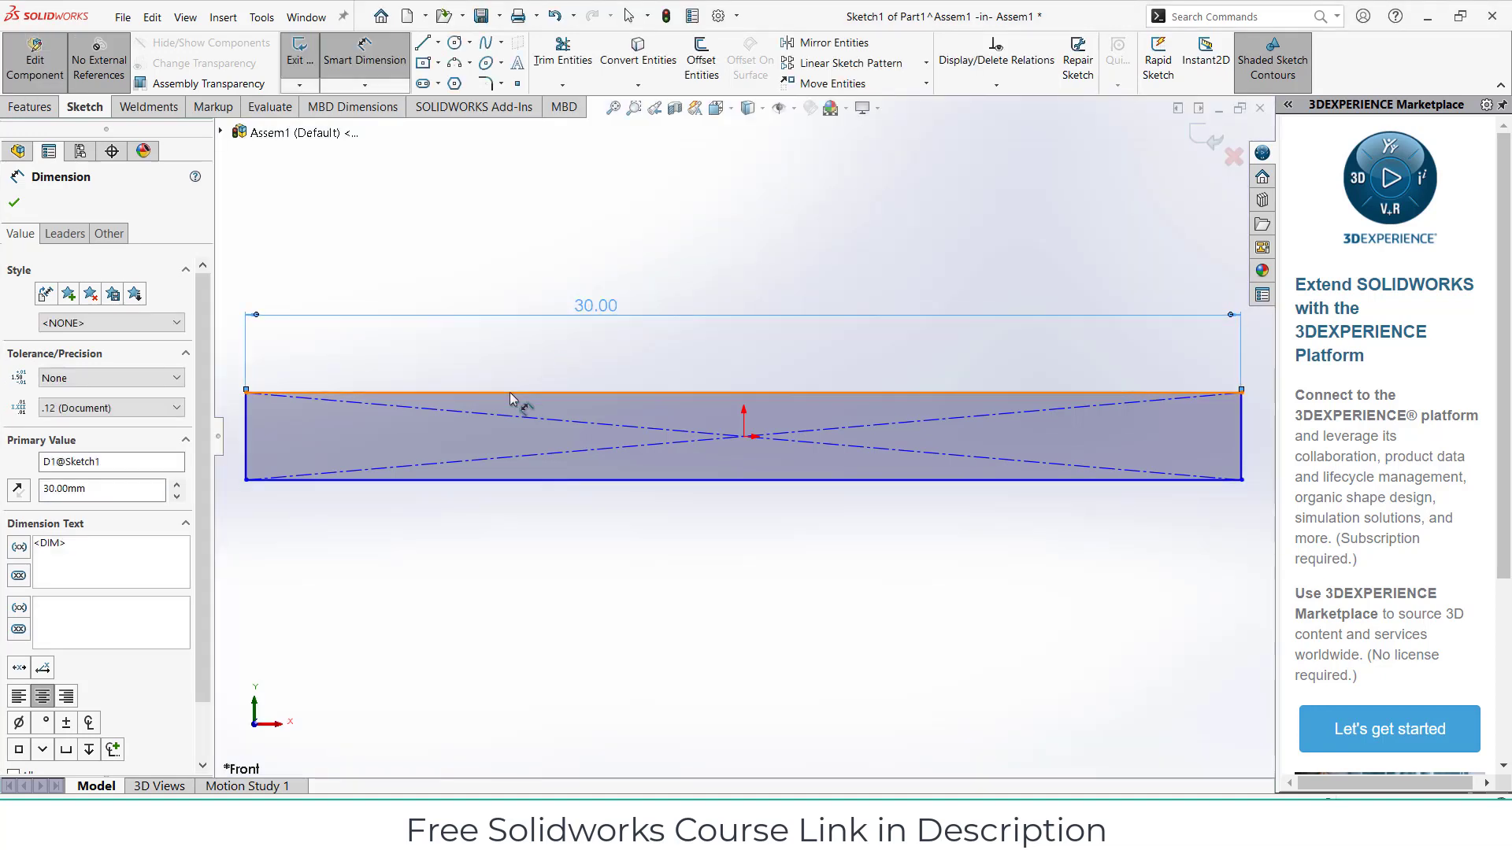
double_click(617, 310)
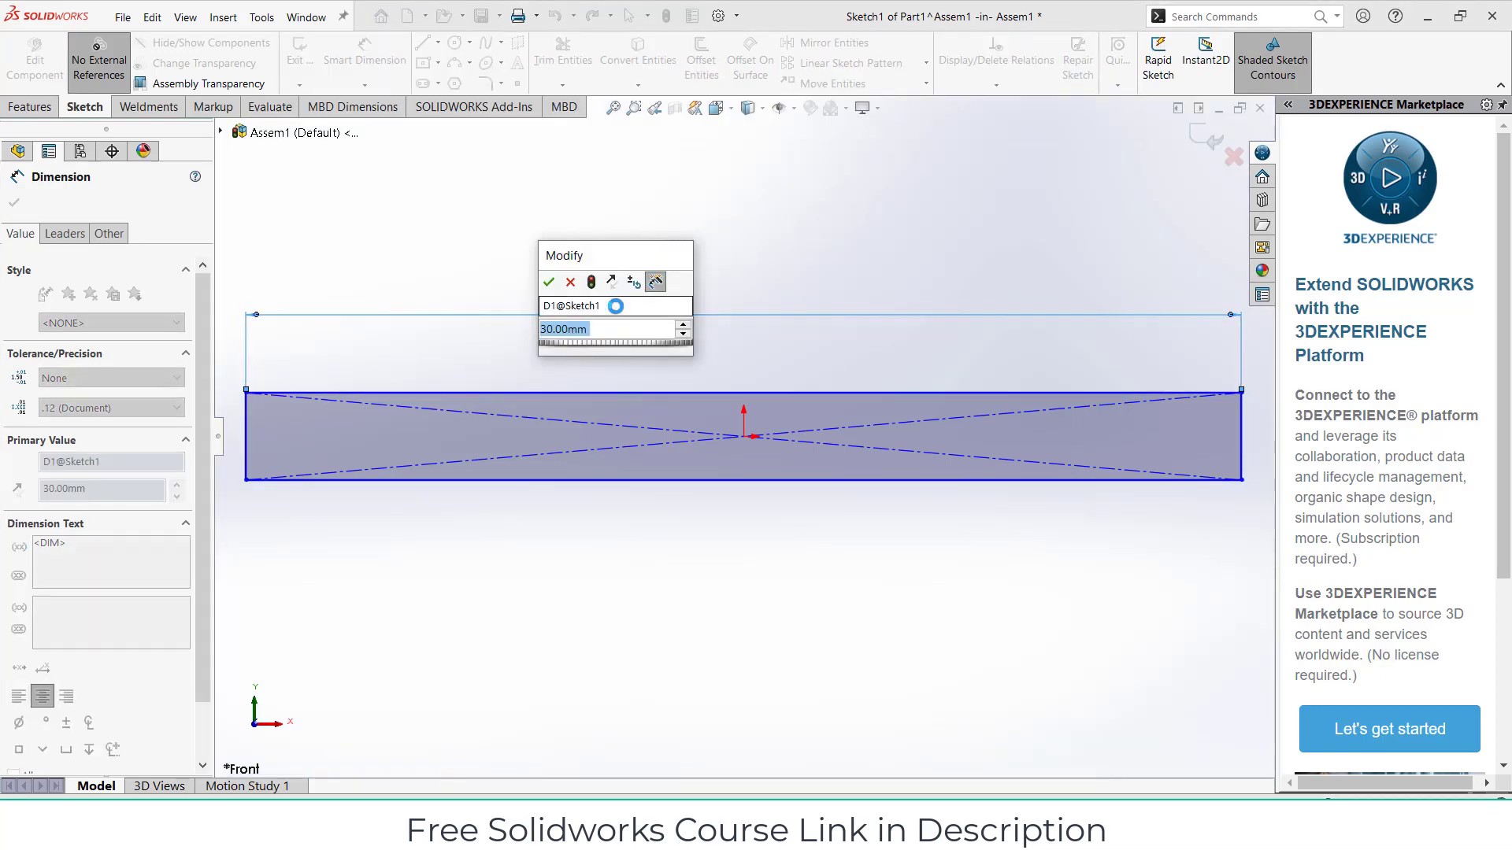
type("300")
key("Return")
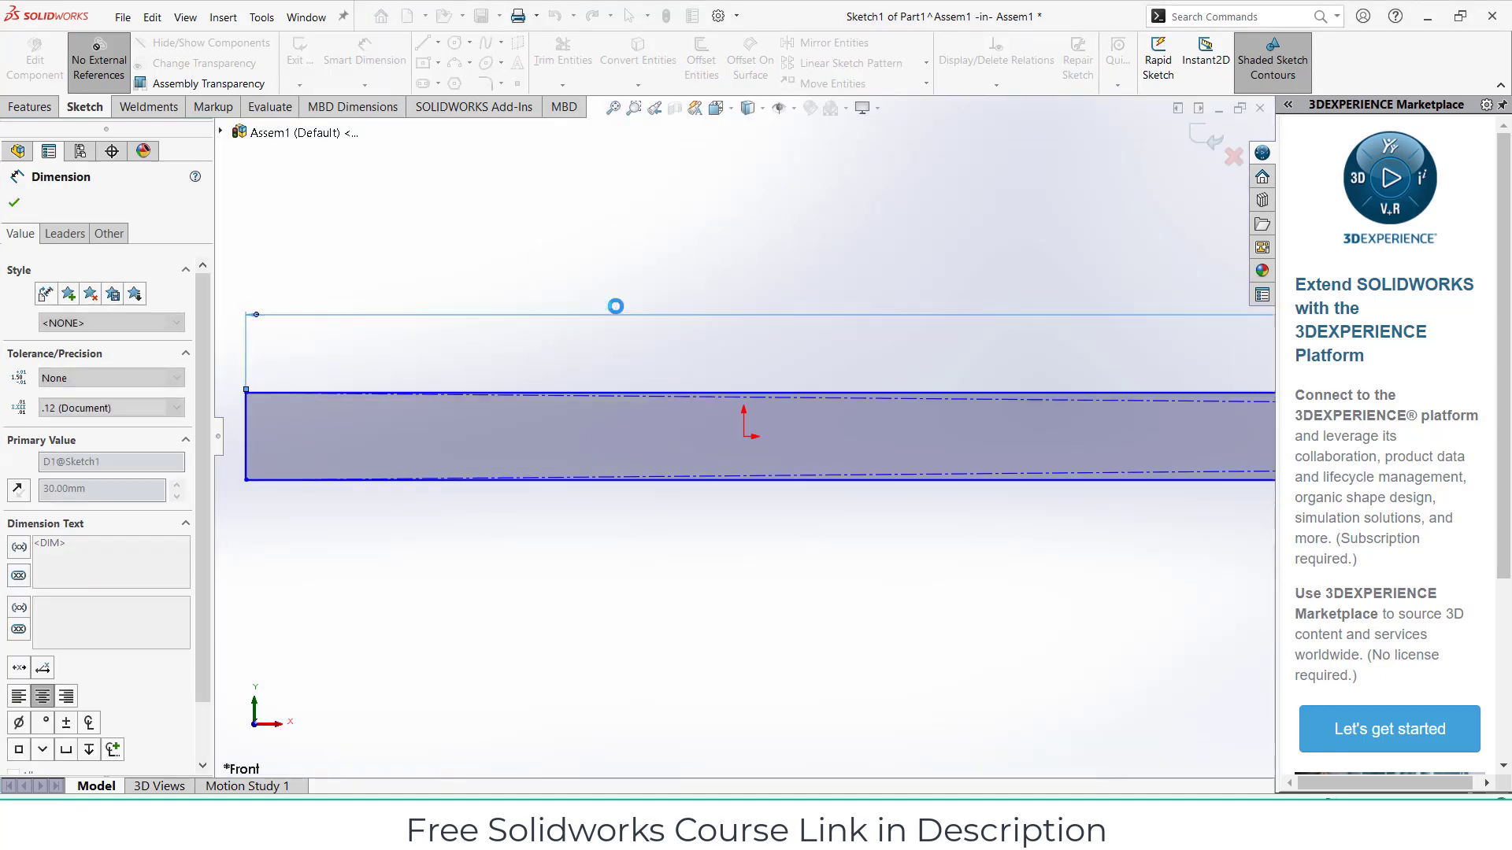
- Dimension the distance from the rectangle's short vertical edge to the origin as 150 mm
scroll(937, 429, "up", 3)
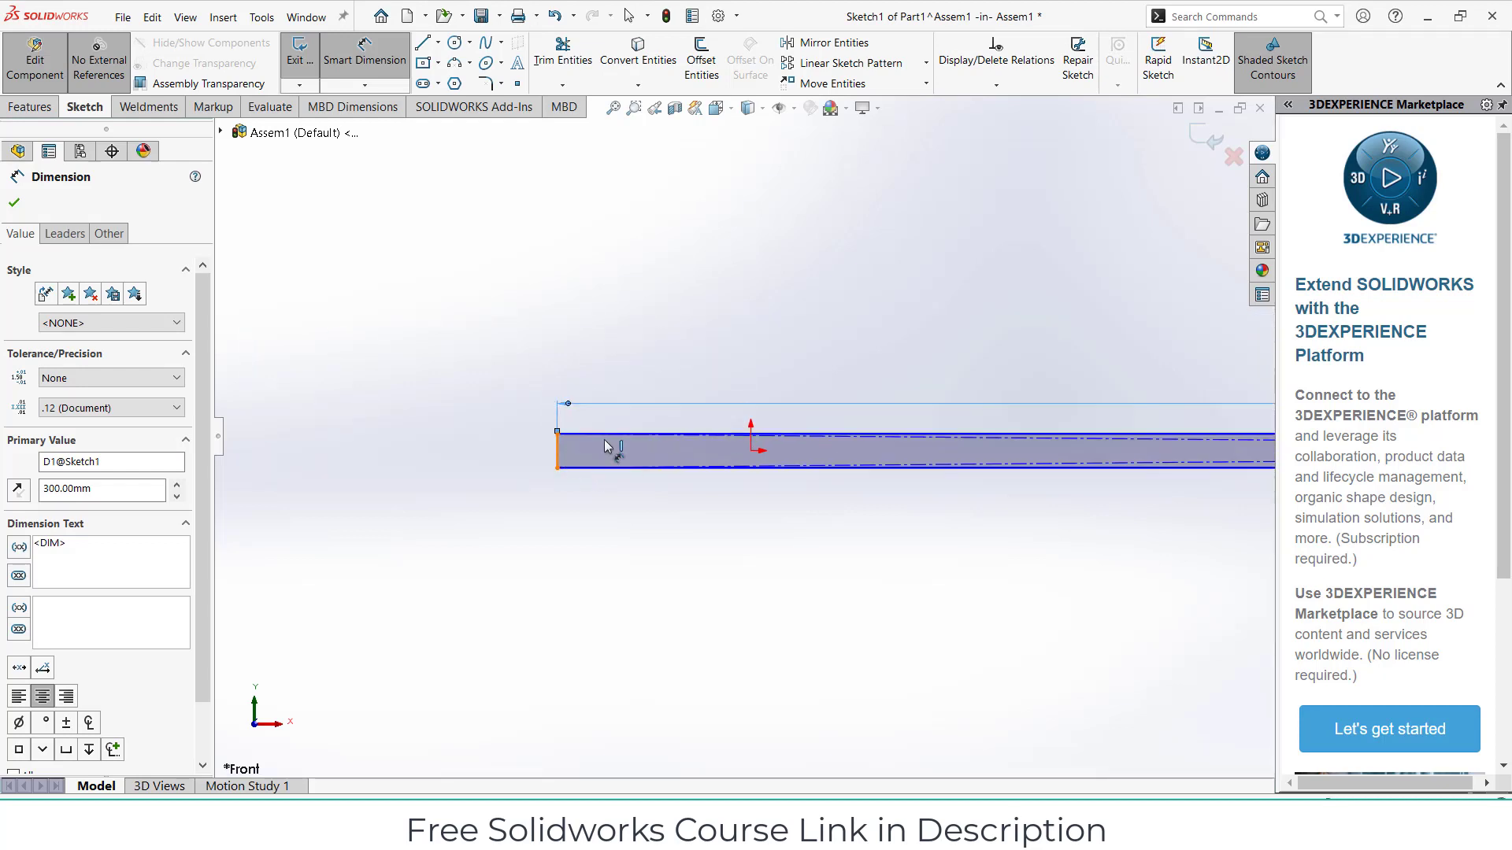
left_click(750, 450)
left_click(722, 346)
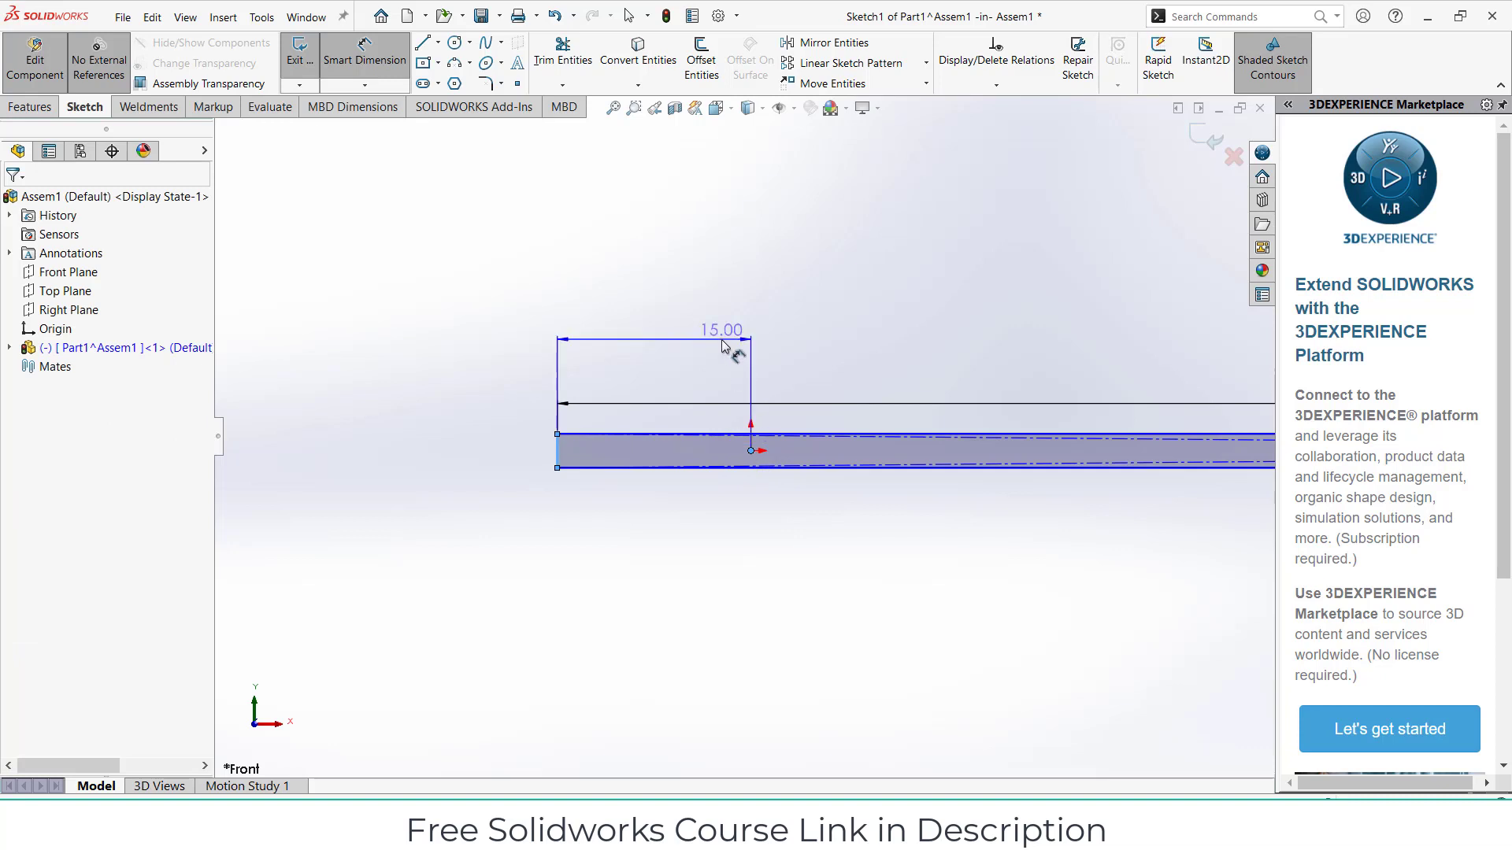
type("150")
key("Return")
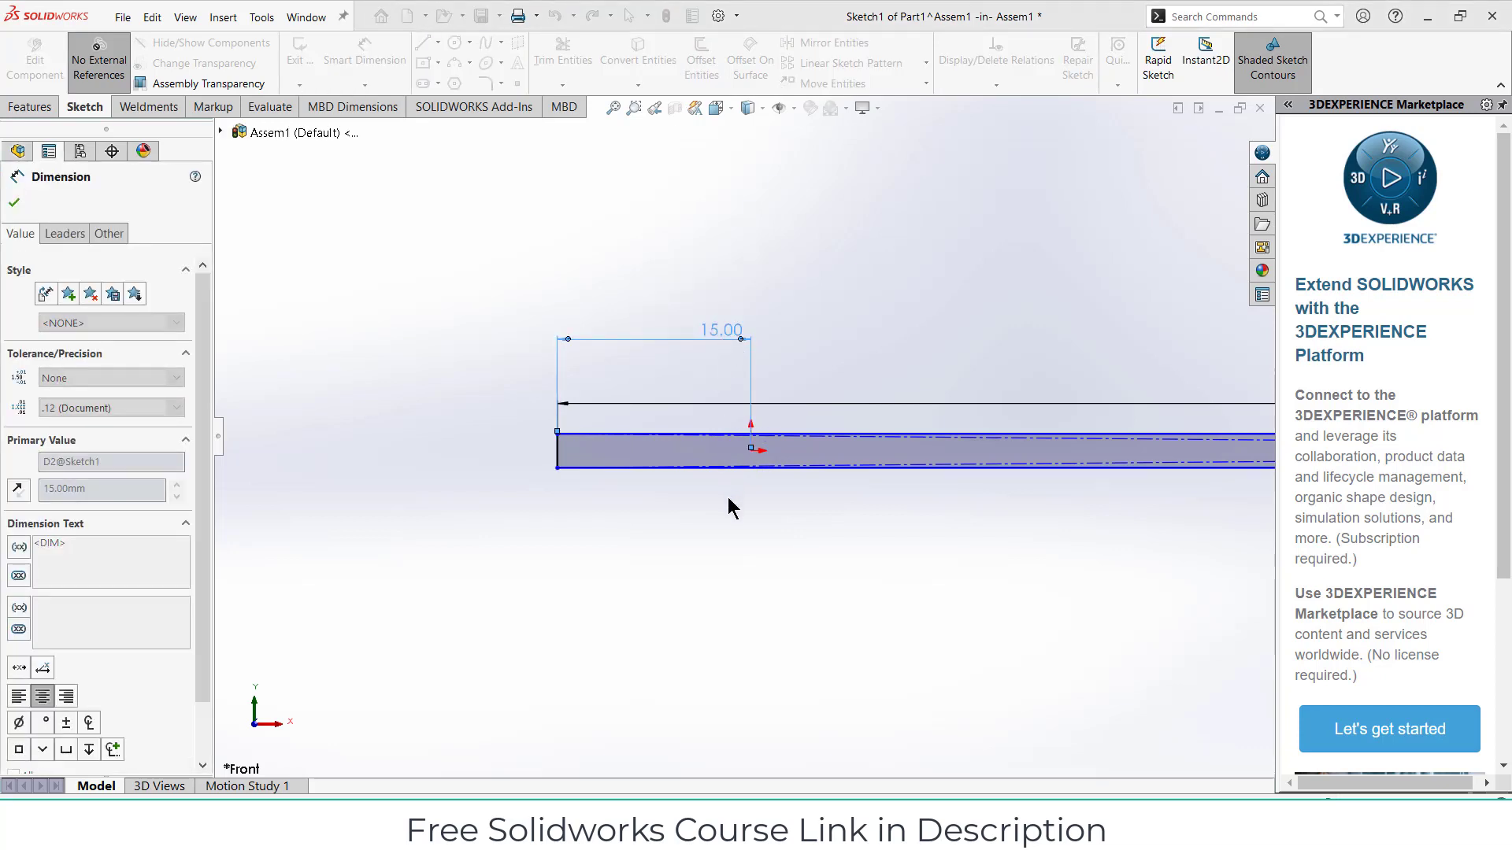
- Dimension the rectangle's short vertical edge as 20 mm
scroll(719, 504, "up", 5)
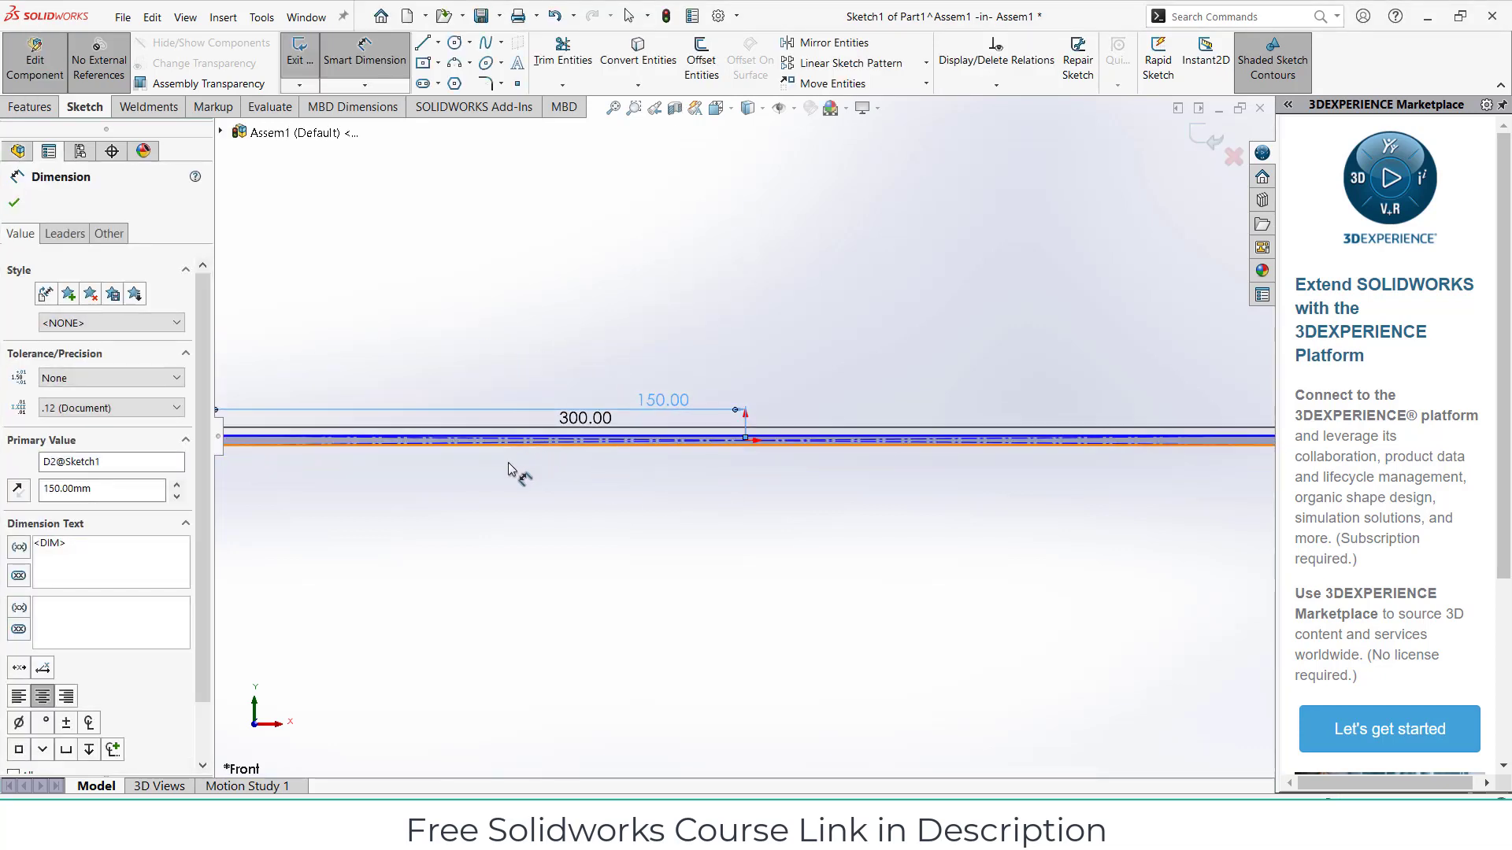
scroll(440, 435, "down", 8)
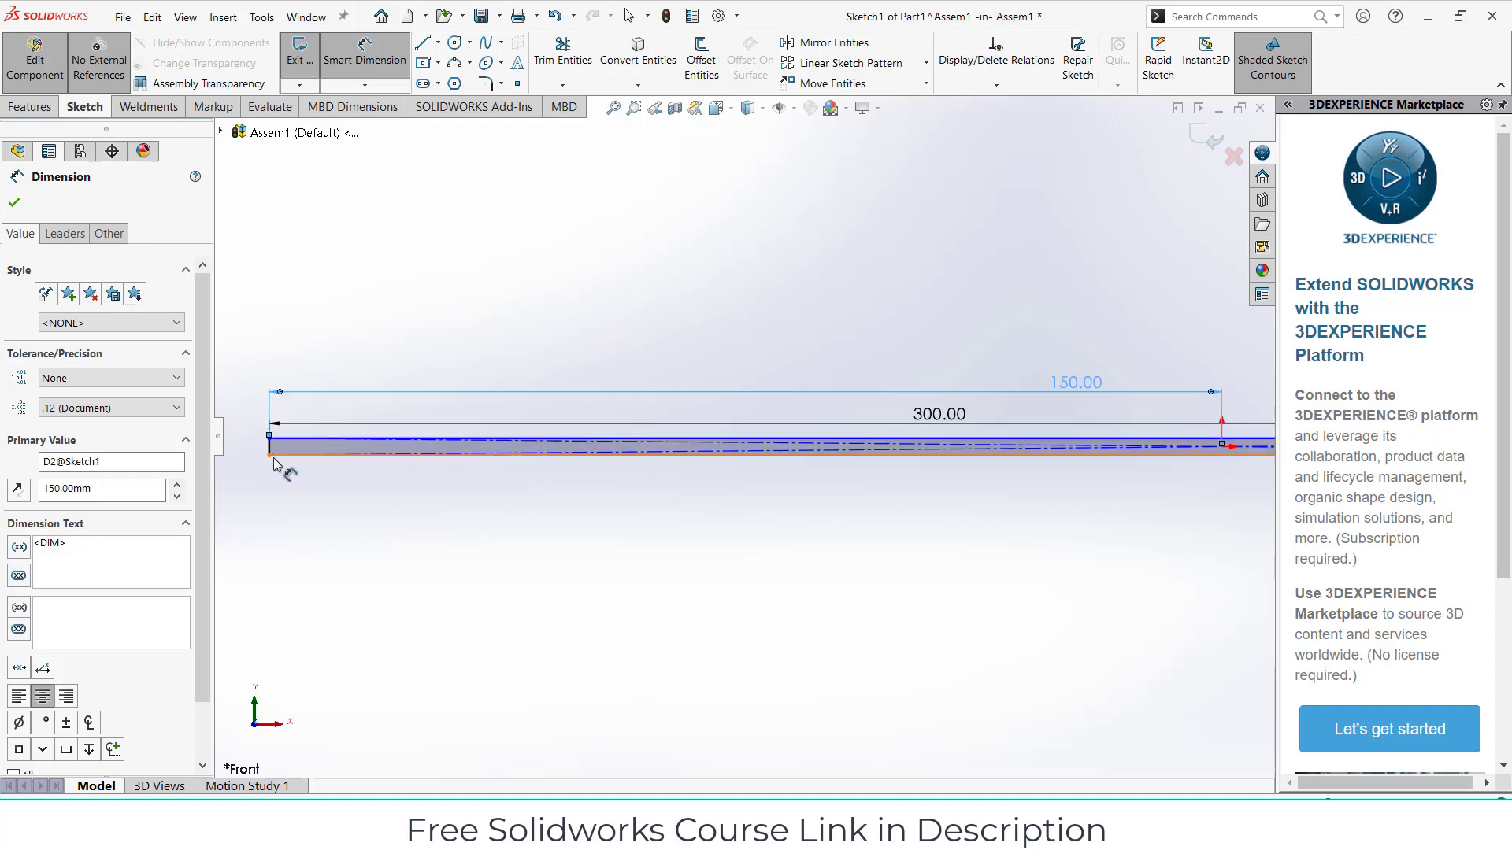
scroll(393, 424, "down", 2)
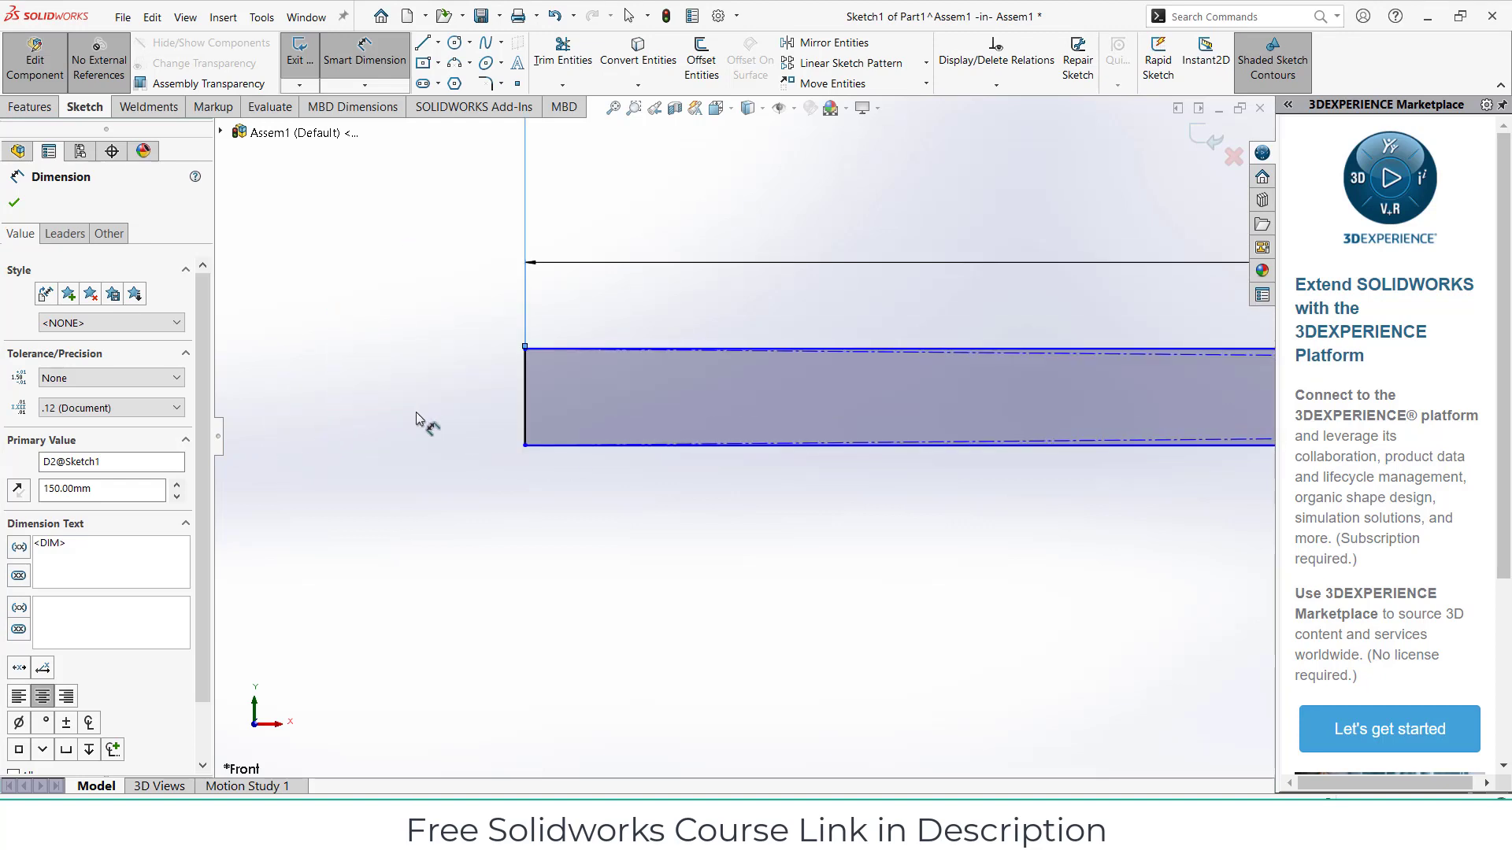
left_click(525, 403)
left_click(451, 377)
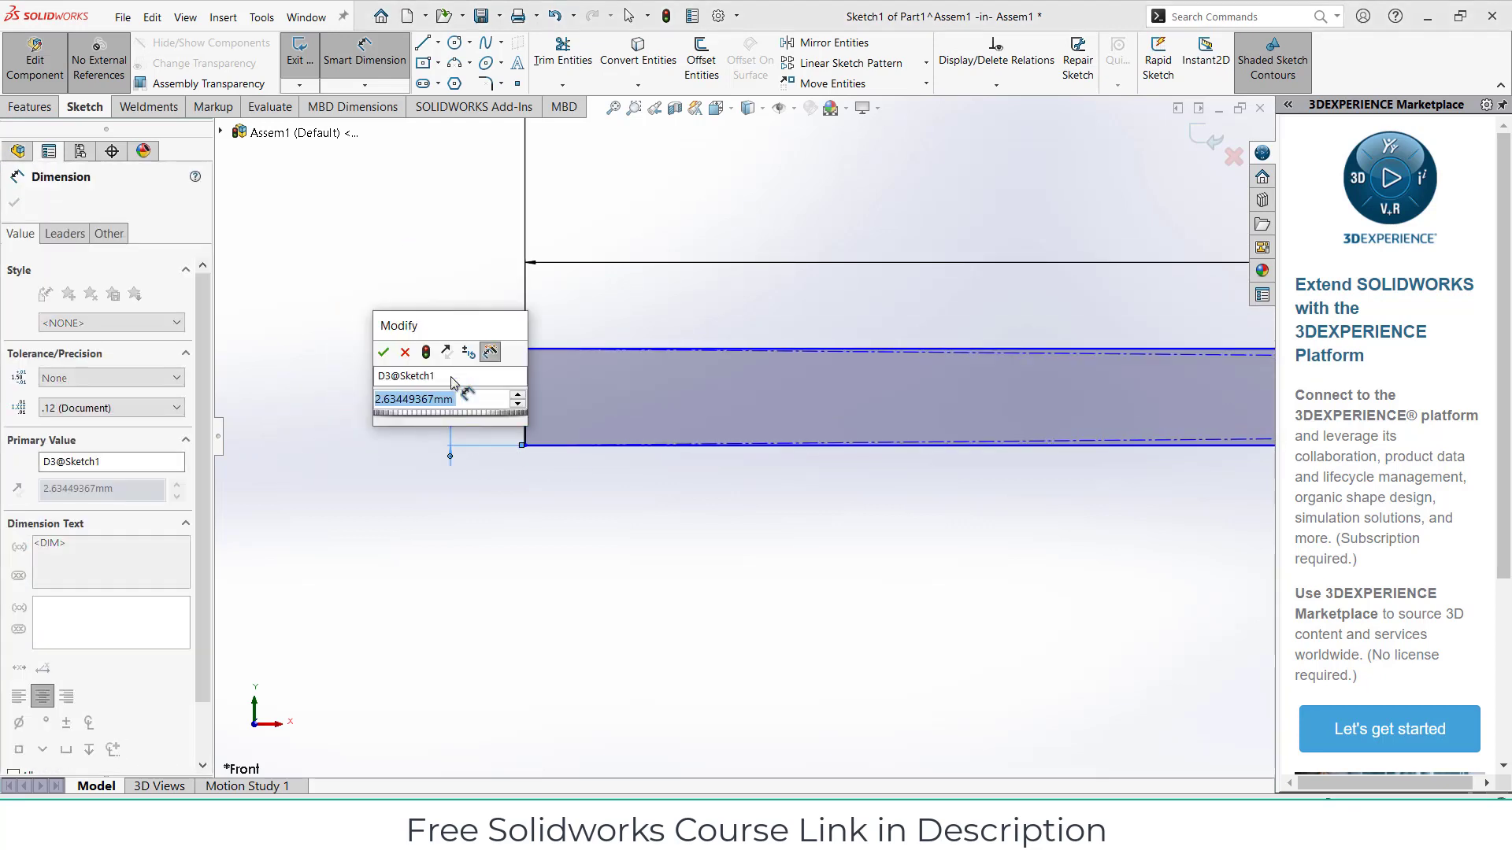
type("20")
key("Return")
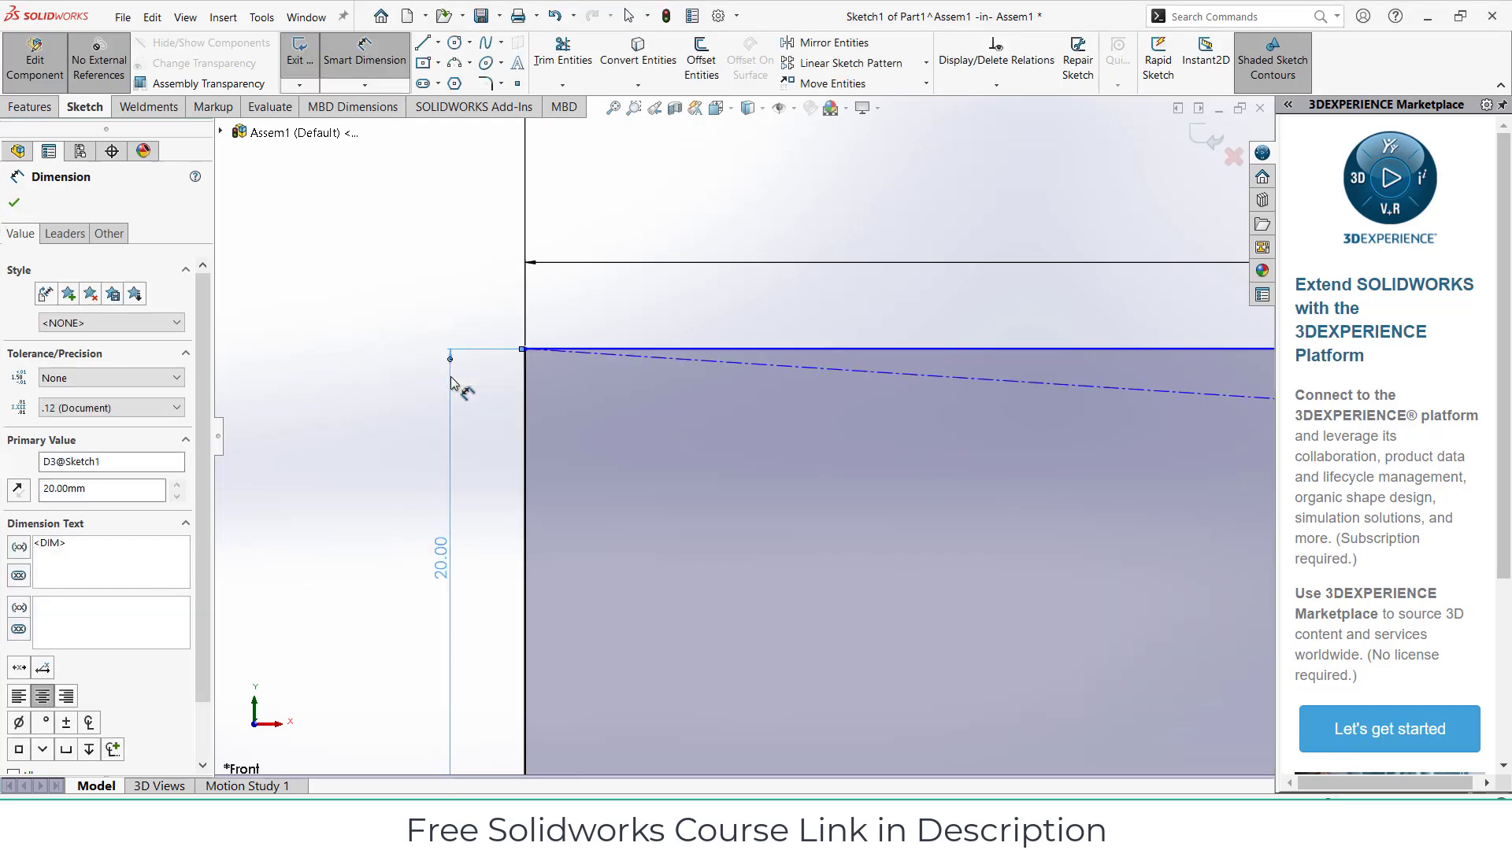
- Dimension the distance from the rectangle's upper edge to the origin as 10 mm
scroll(551, 419, "up", 8)
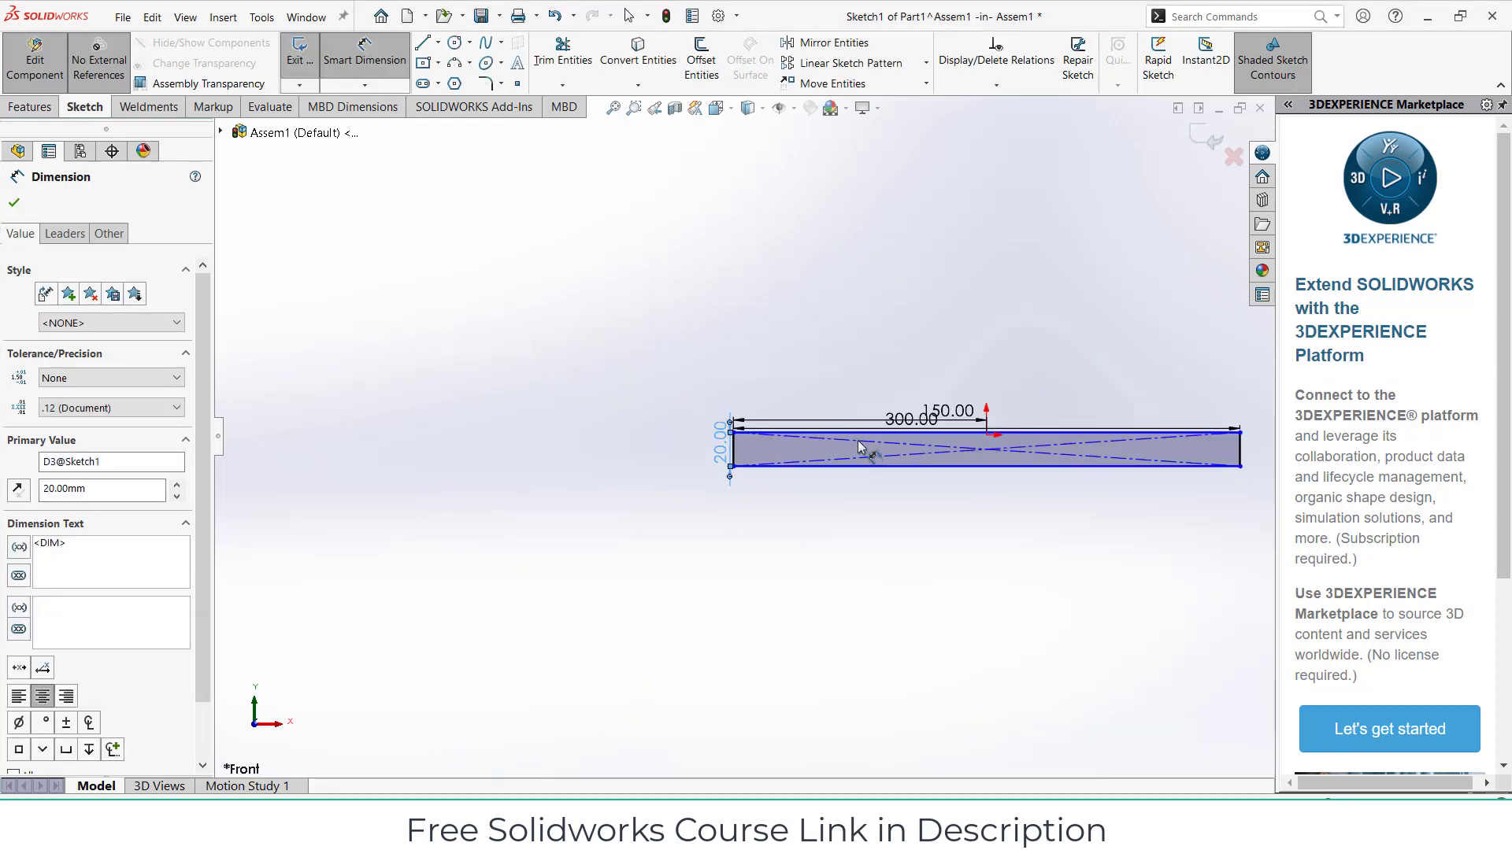
scroll(860, 447, "down", 5)
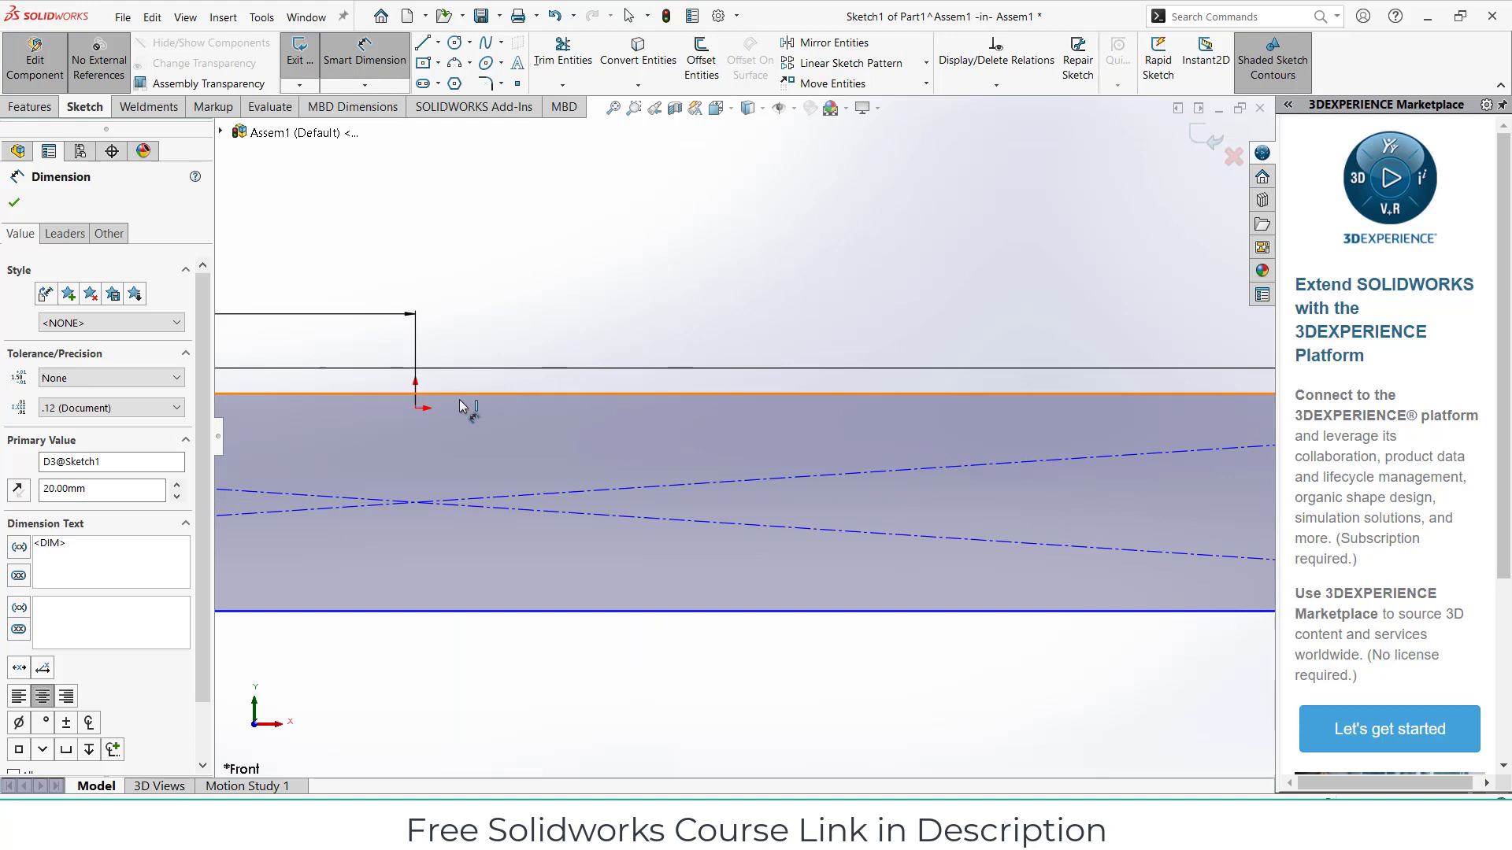
left_click(462, 406)
left_click(417, 407)
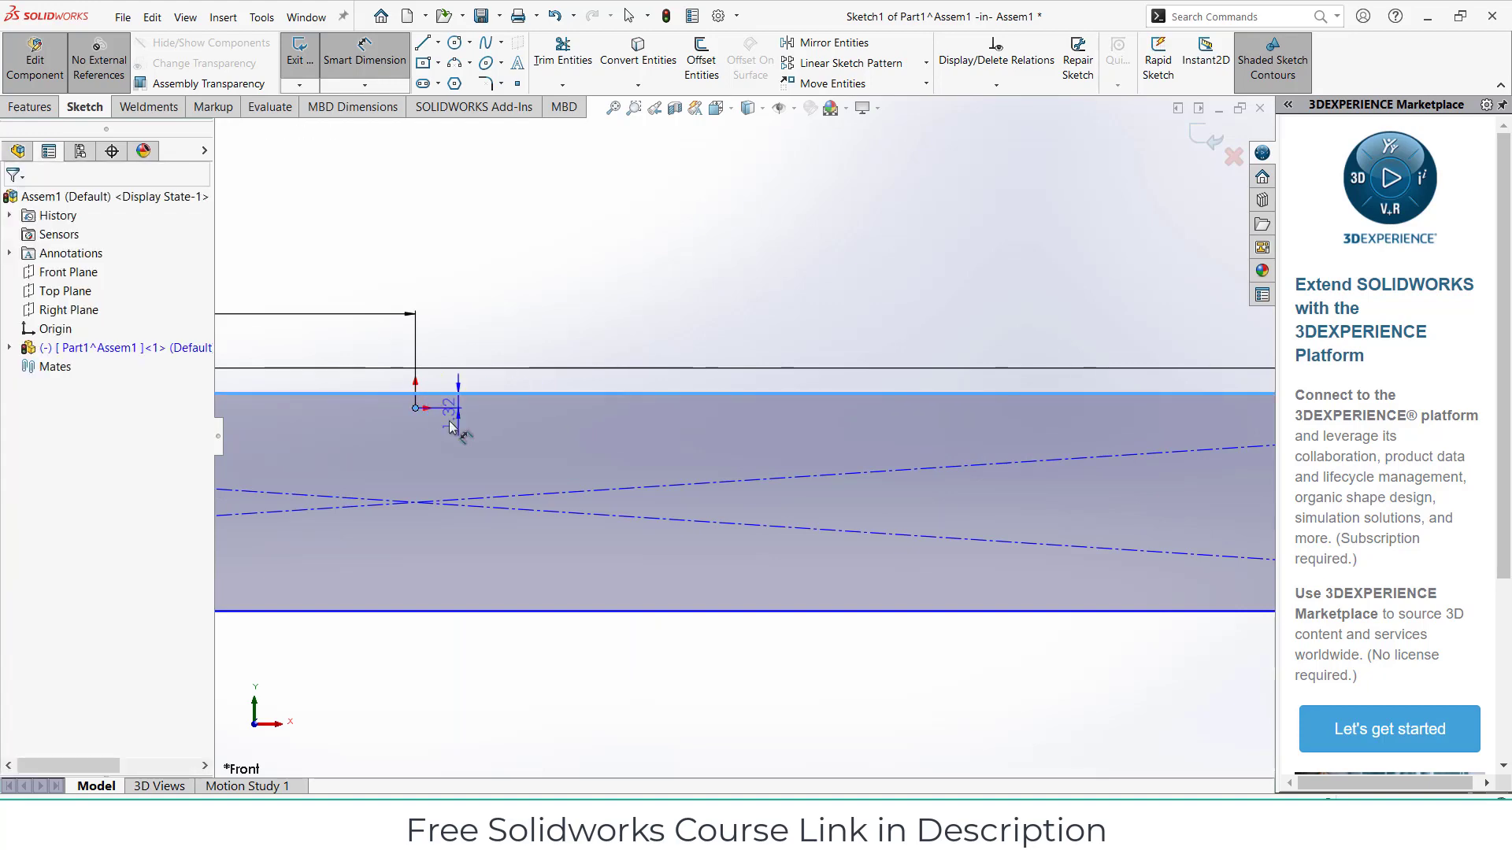
left_click(451, 426)
type("10")
key("Return")
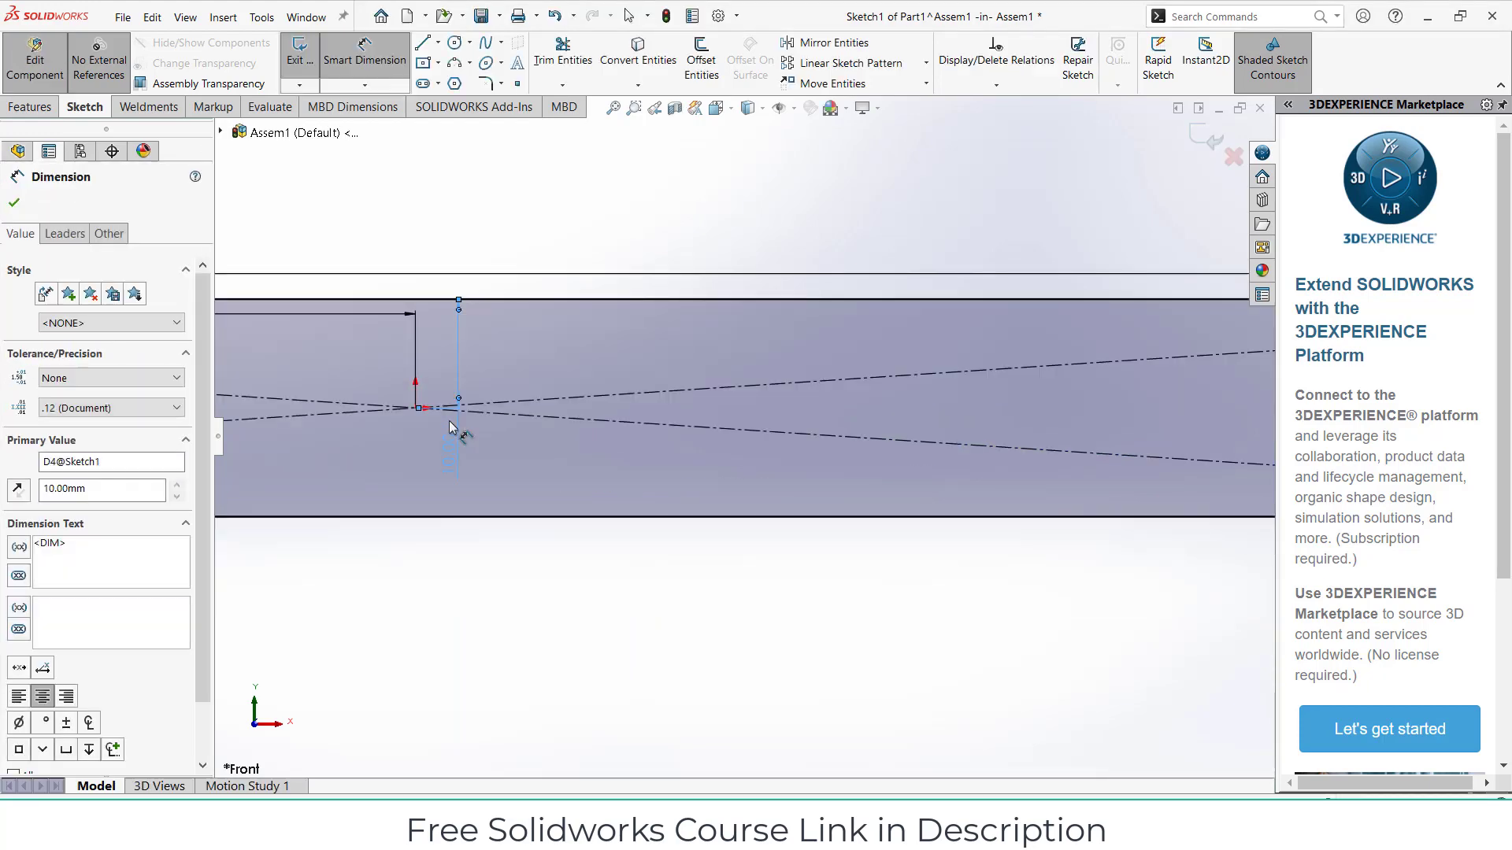
- Extrude the rectangle as a boss with a blind depth of 10 mm
scroll(573, 525, "up", 5)
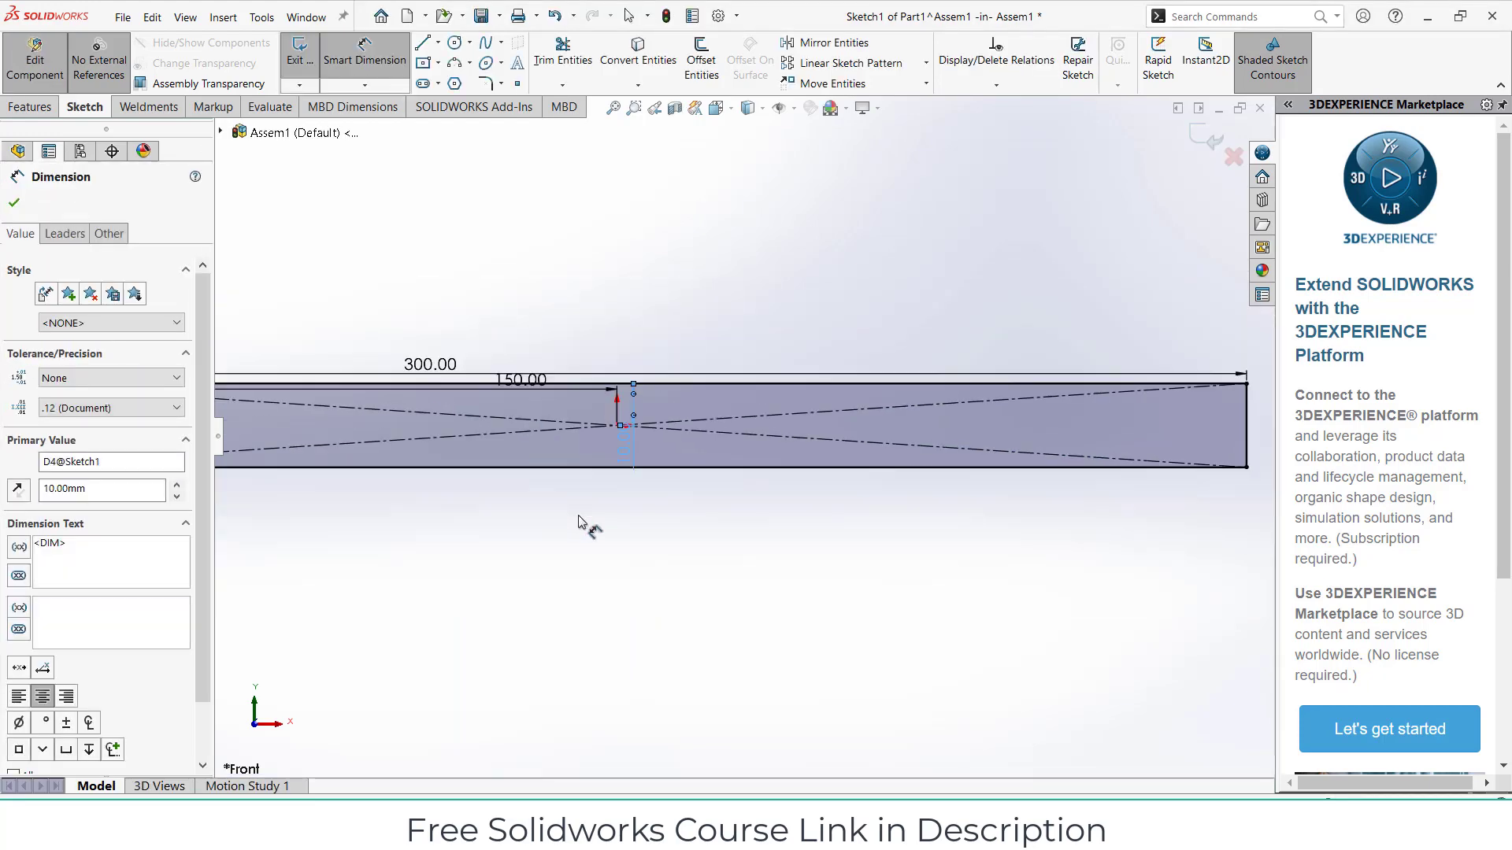
left_click(21, 112)
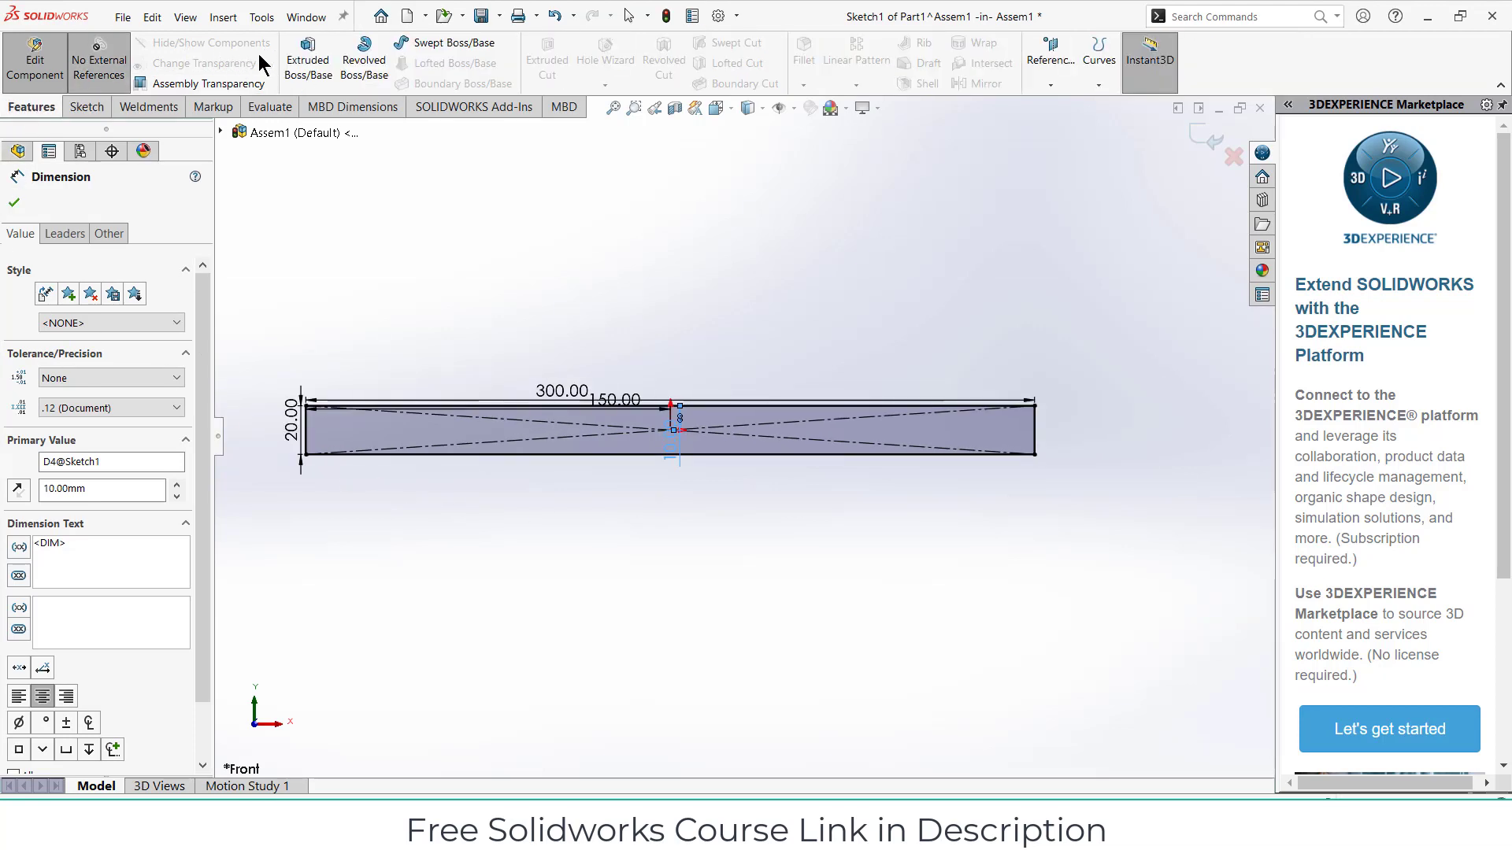
left_click(290, 74)
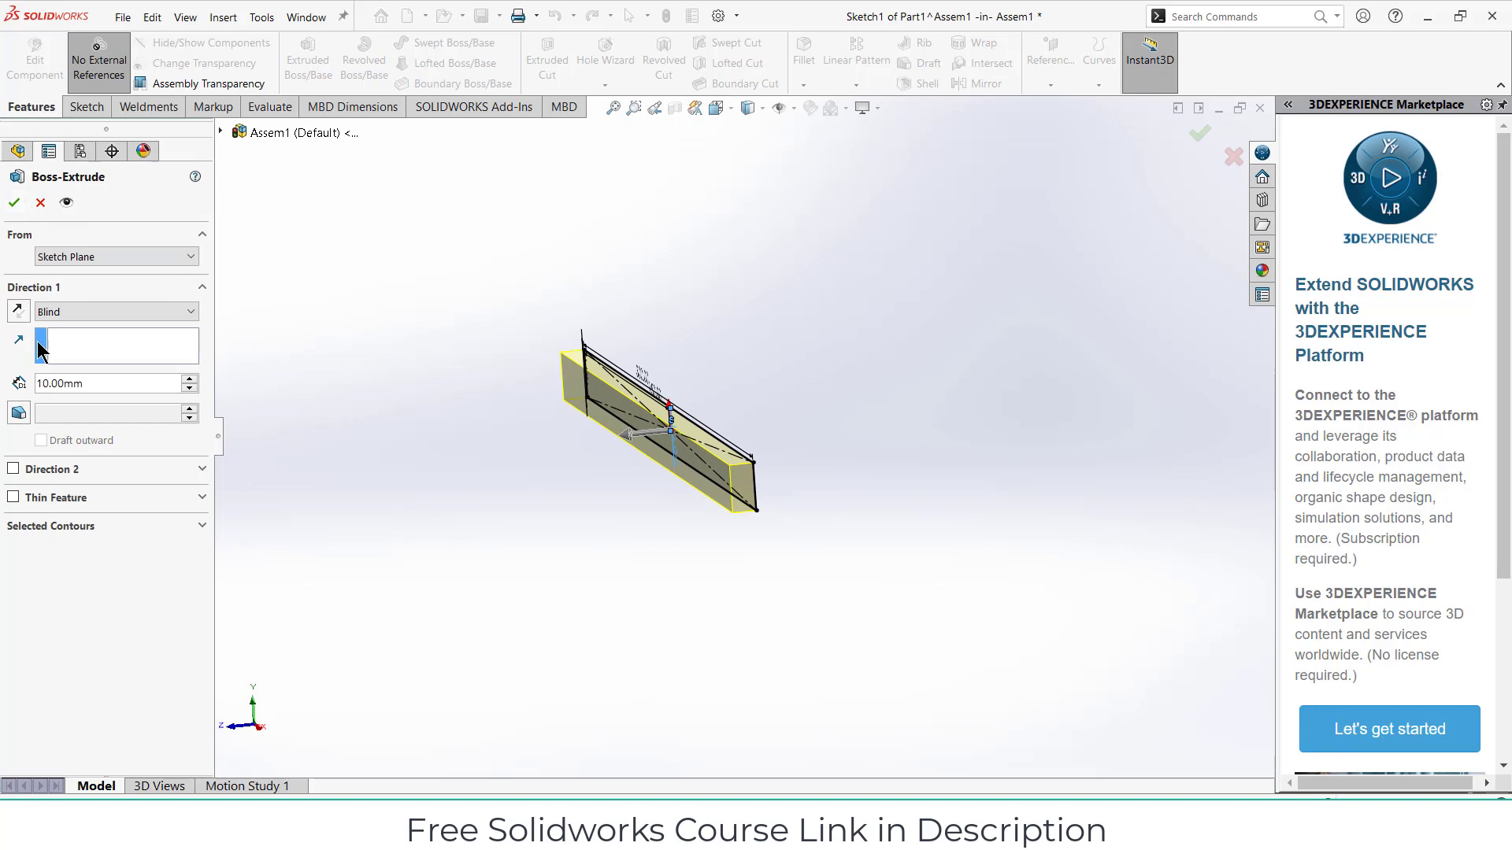
left_click(14, 203)
- Start a sketch on the bar's end face and draw a horizontal centerline from the origin to the opposite edge
middle_click_drag(807, 481, 737, 429)
left_click(691, 405)
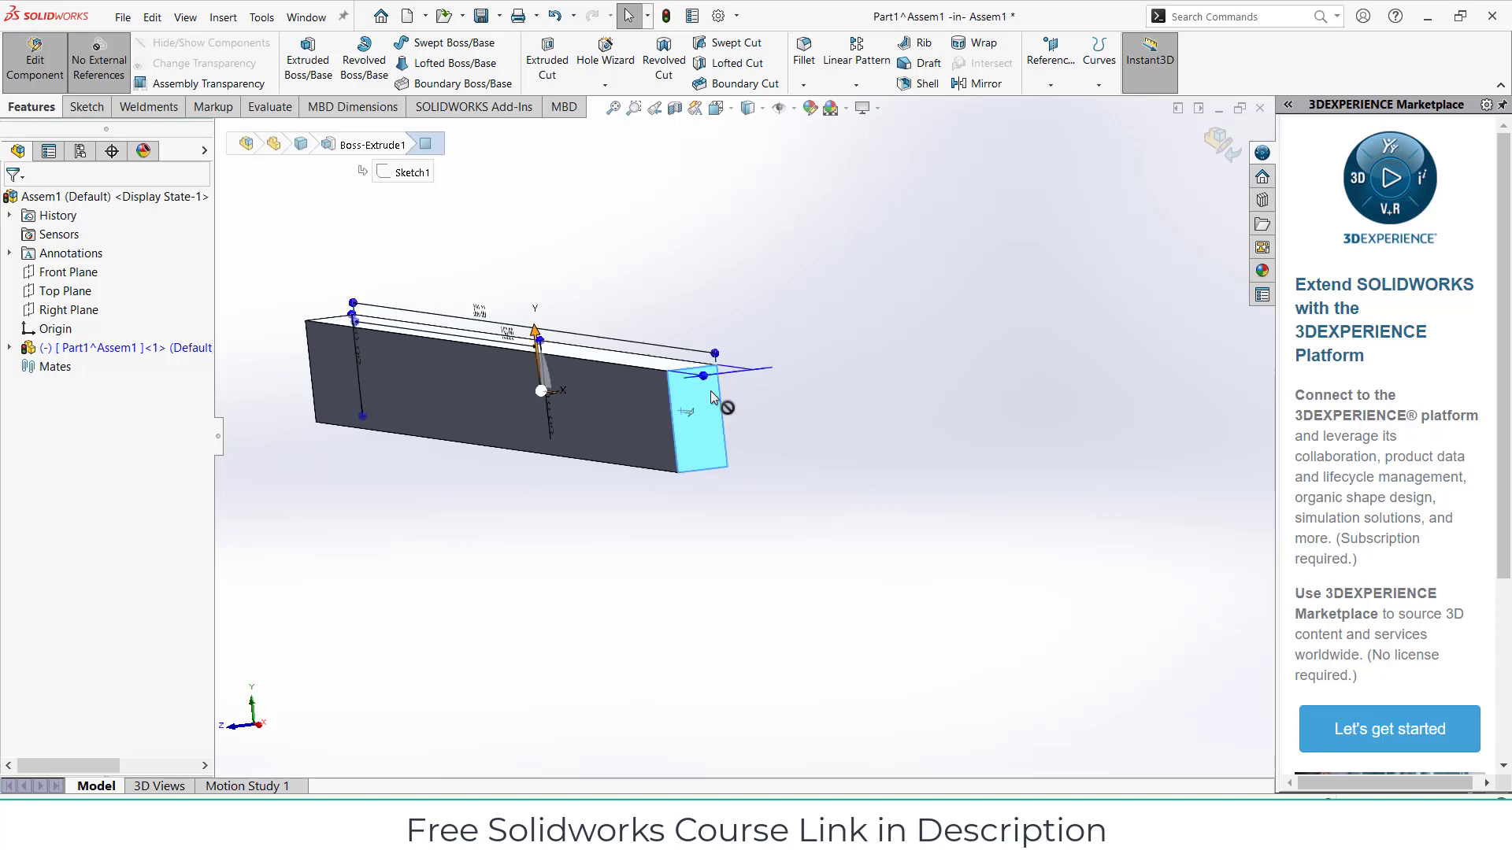
left_click(755, 367)
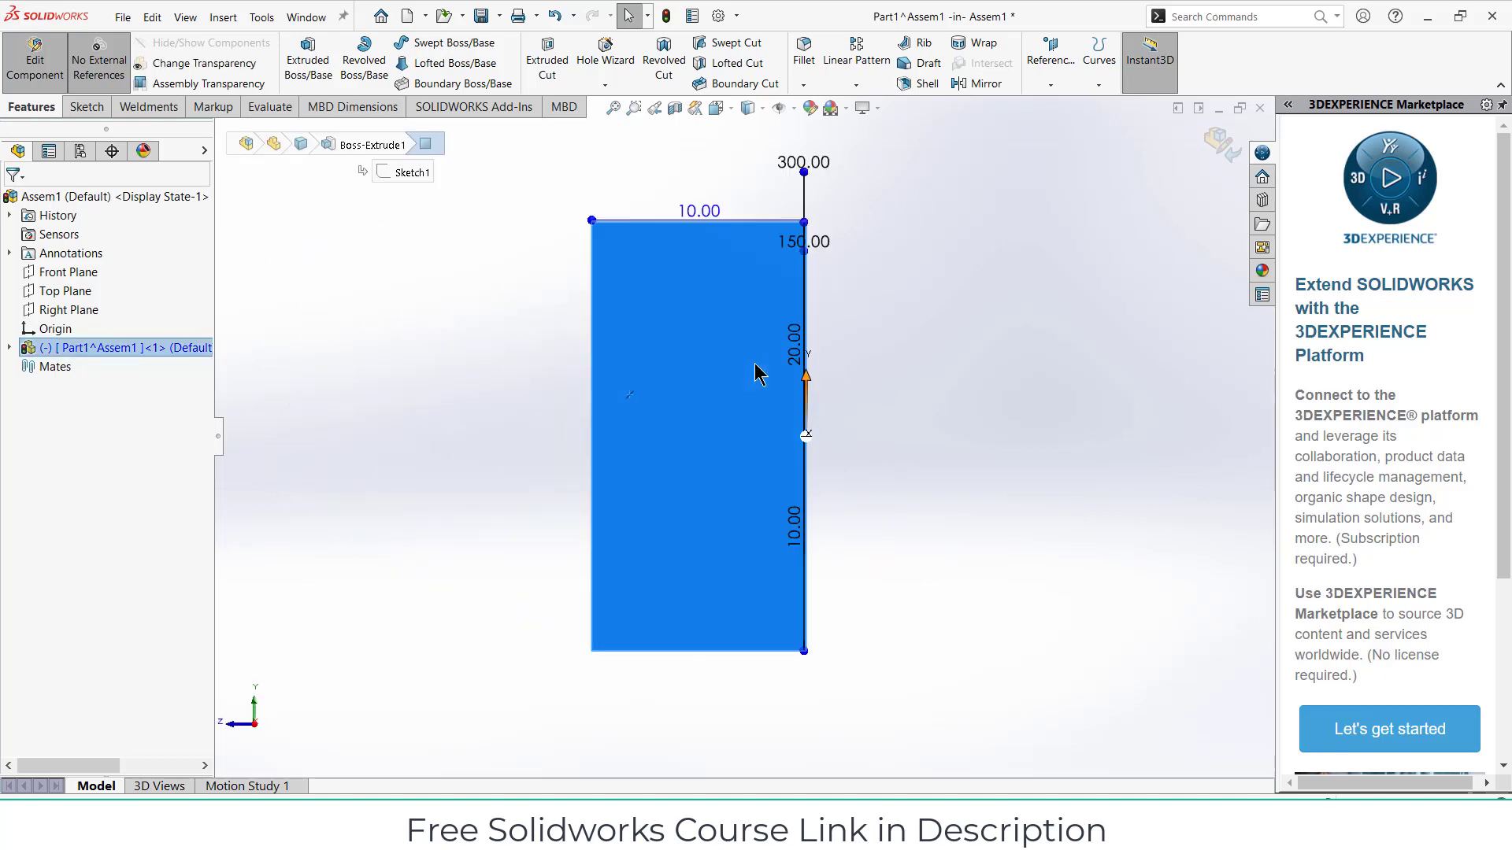
left_click(1020, 402)
left_click(437, 44)
left_click(465, 82)
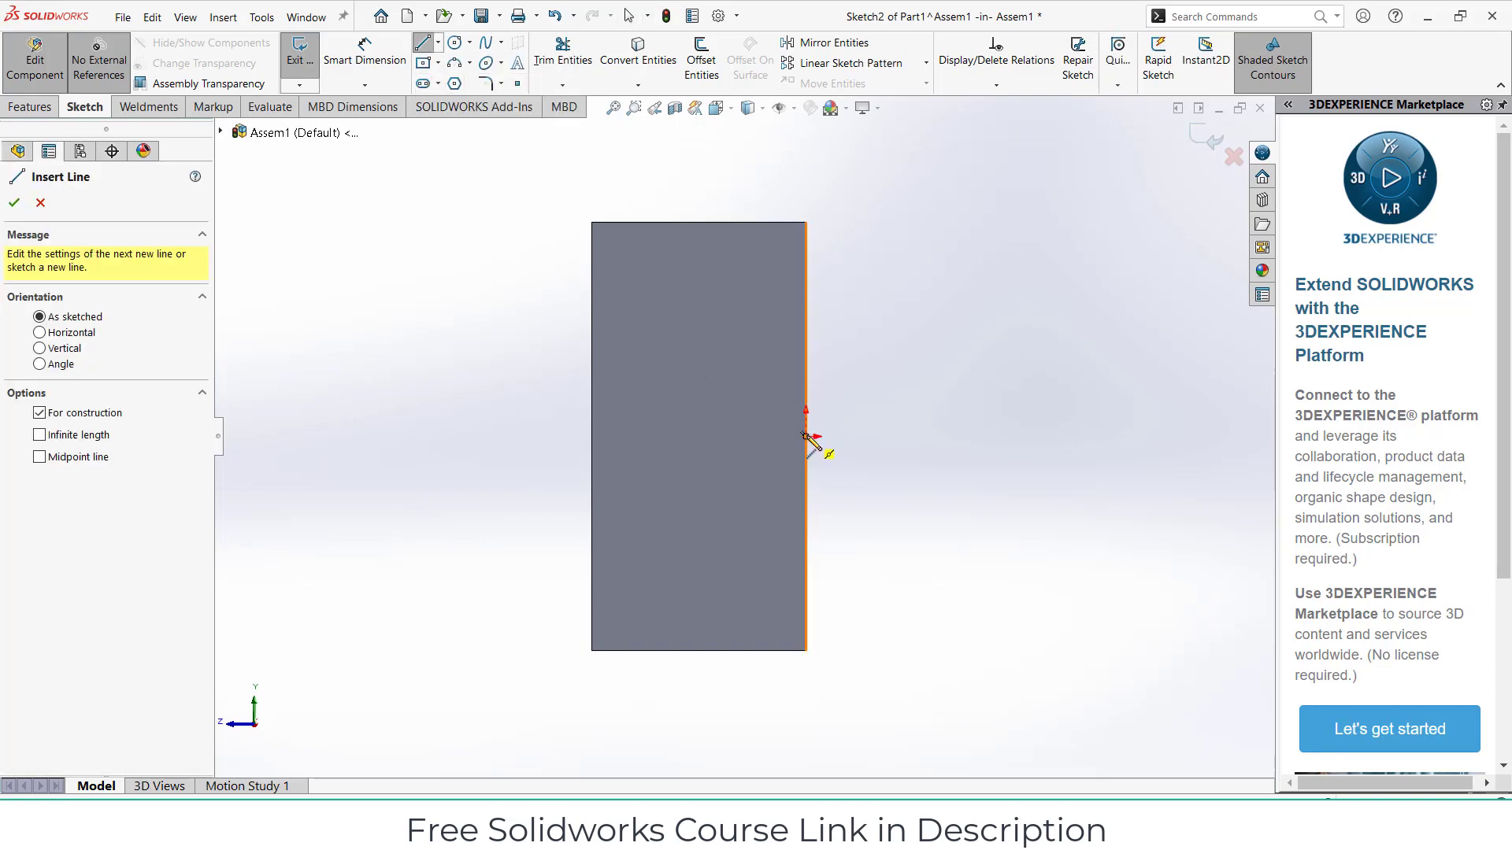
left_click_drag(805, 435, 592, 436)
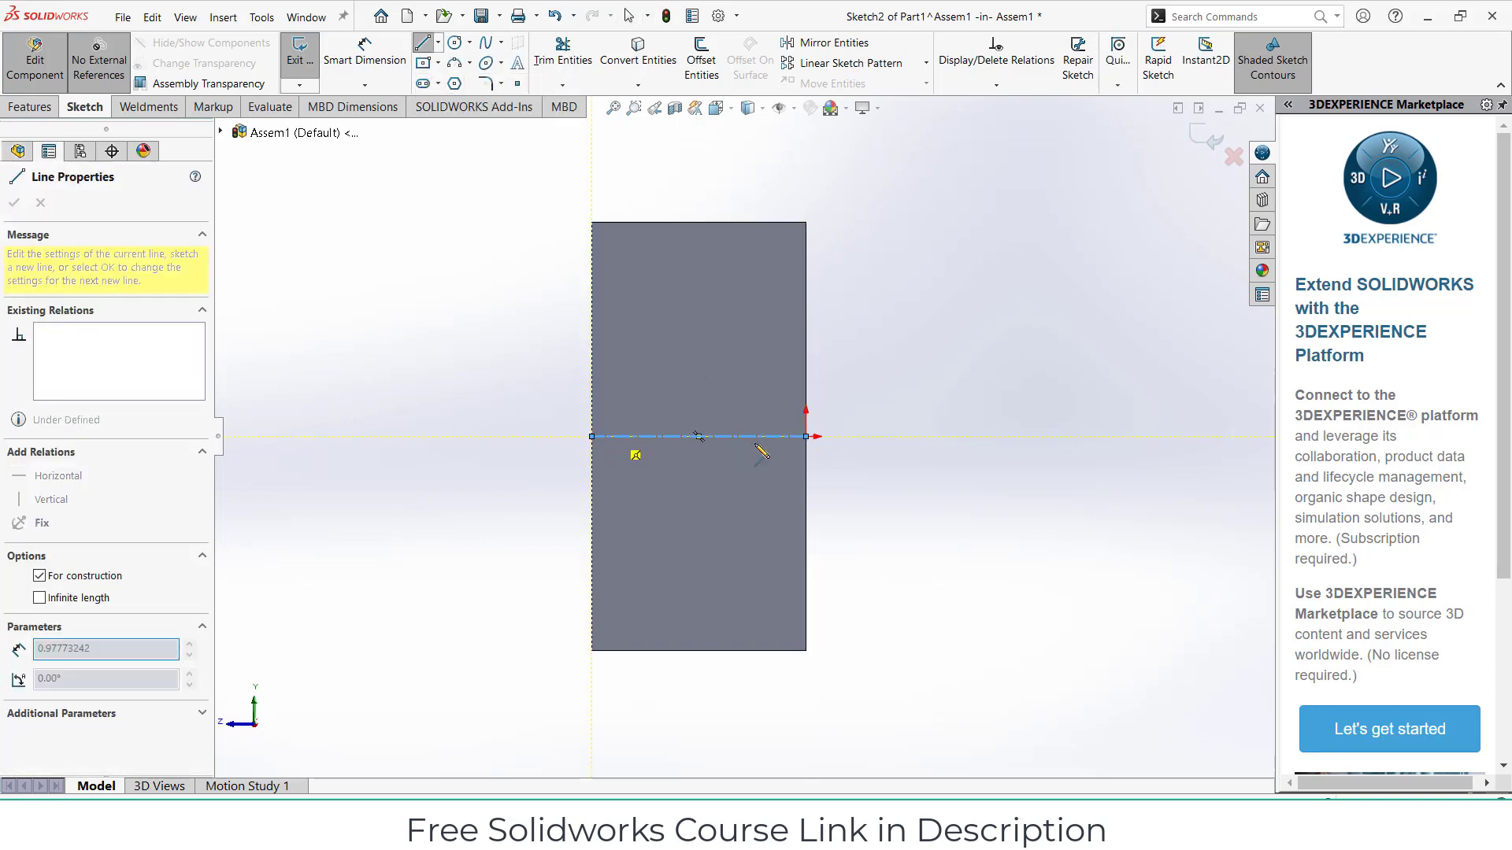
key("Escape")
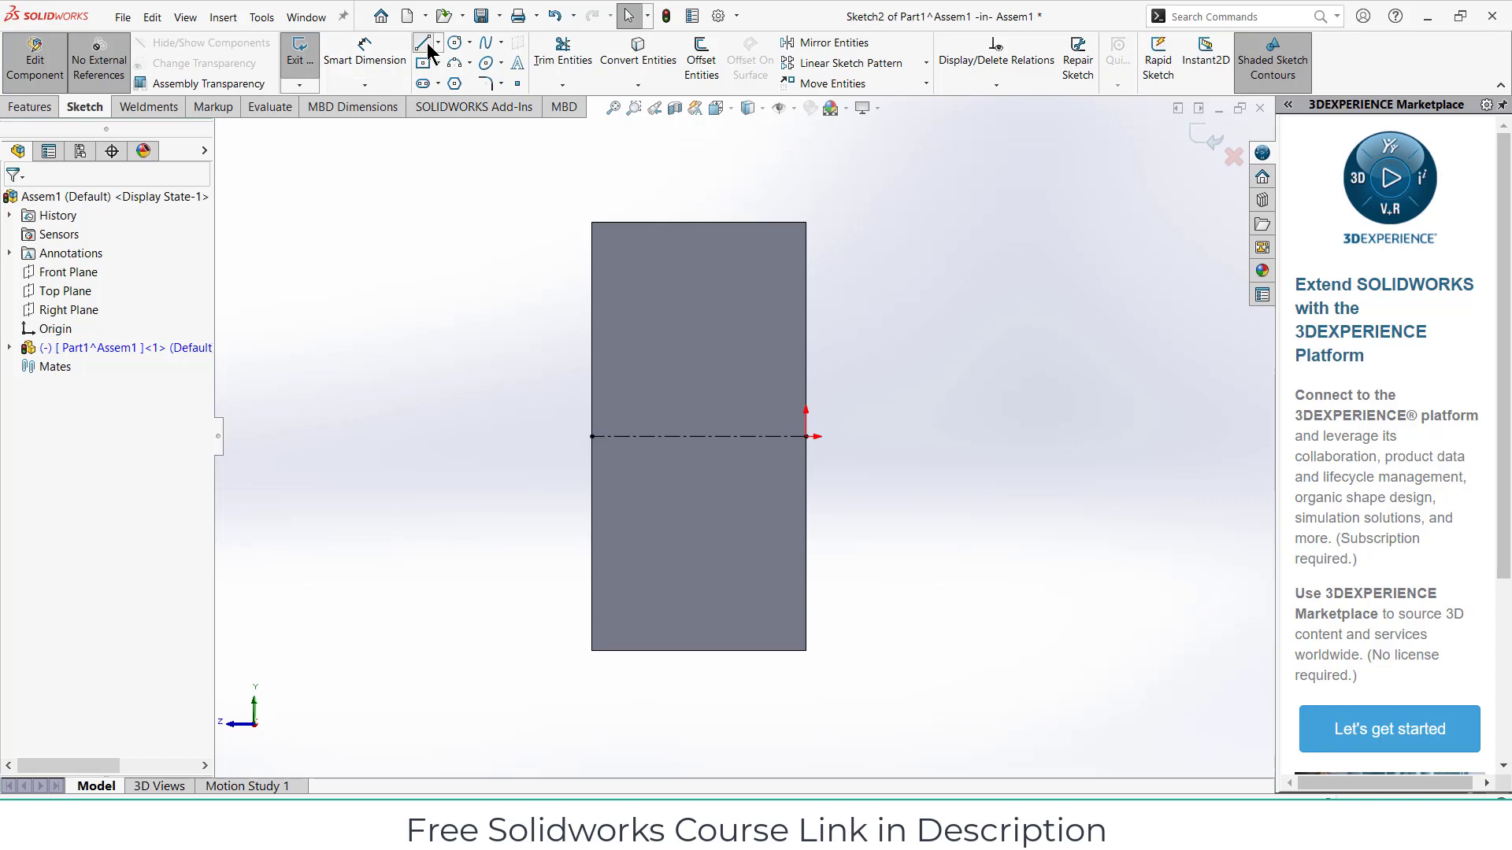
- Draw a closed stepped half-profile above the centerline, starting at the face's outer edge and about 4.8 mm wide along the centerline
left_click(424, 44)
left_click_drag(593, 436, 597, 361)
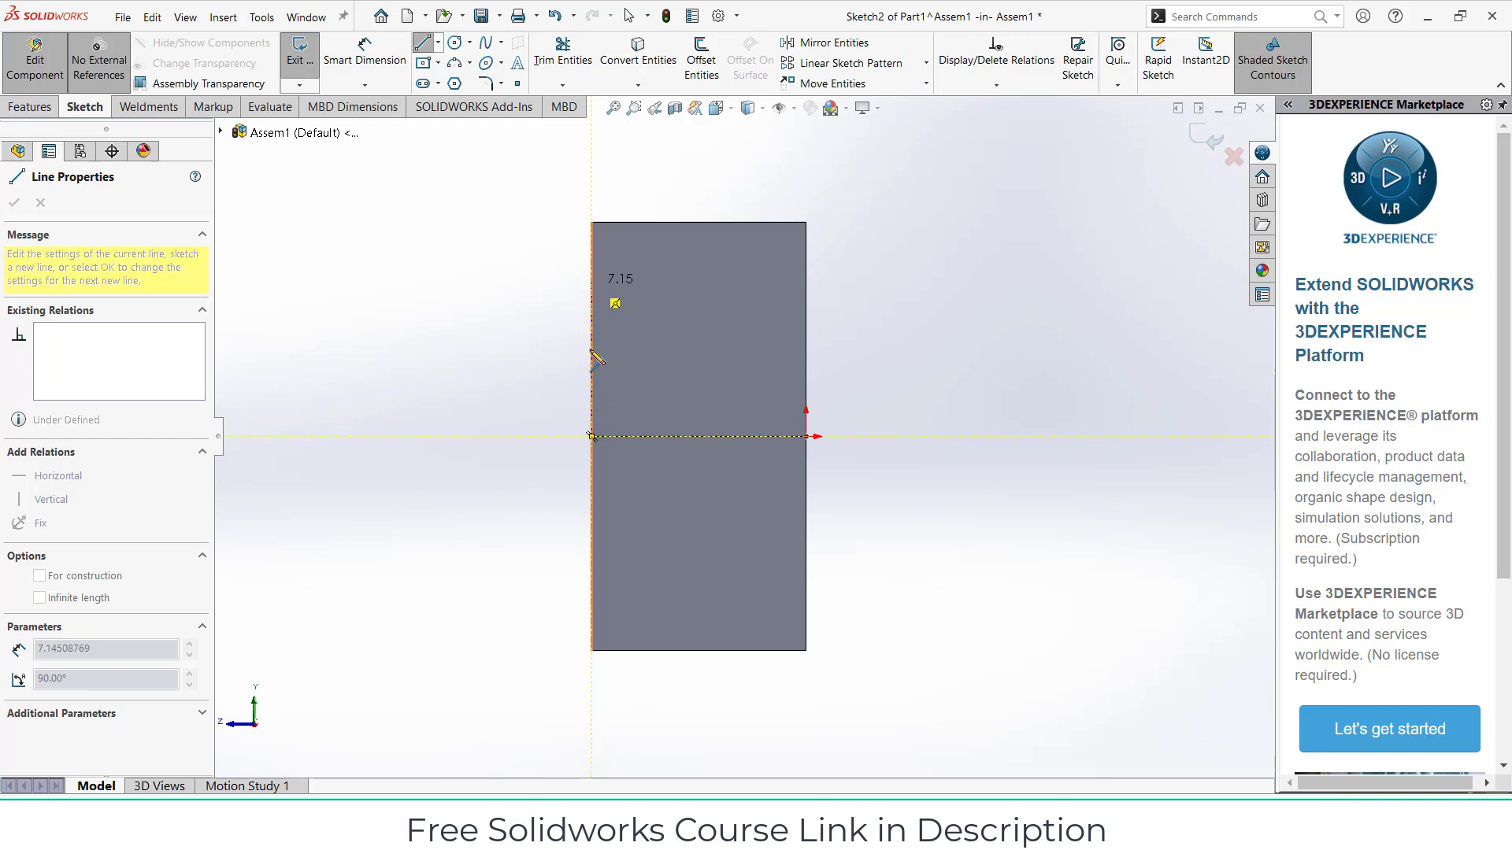
left_click_drag(592, 359, 592, 356)
left_click(643, 356)
left_click(644, 270)
left_click(695, 270)
left_click(696, 435)
left_click(591, 436)
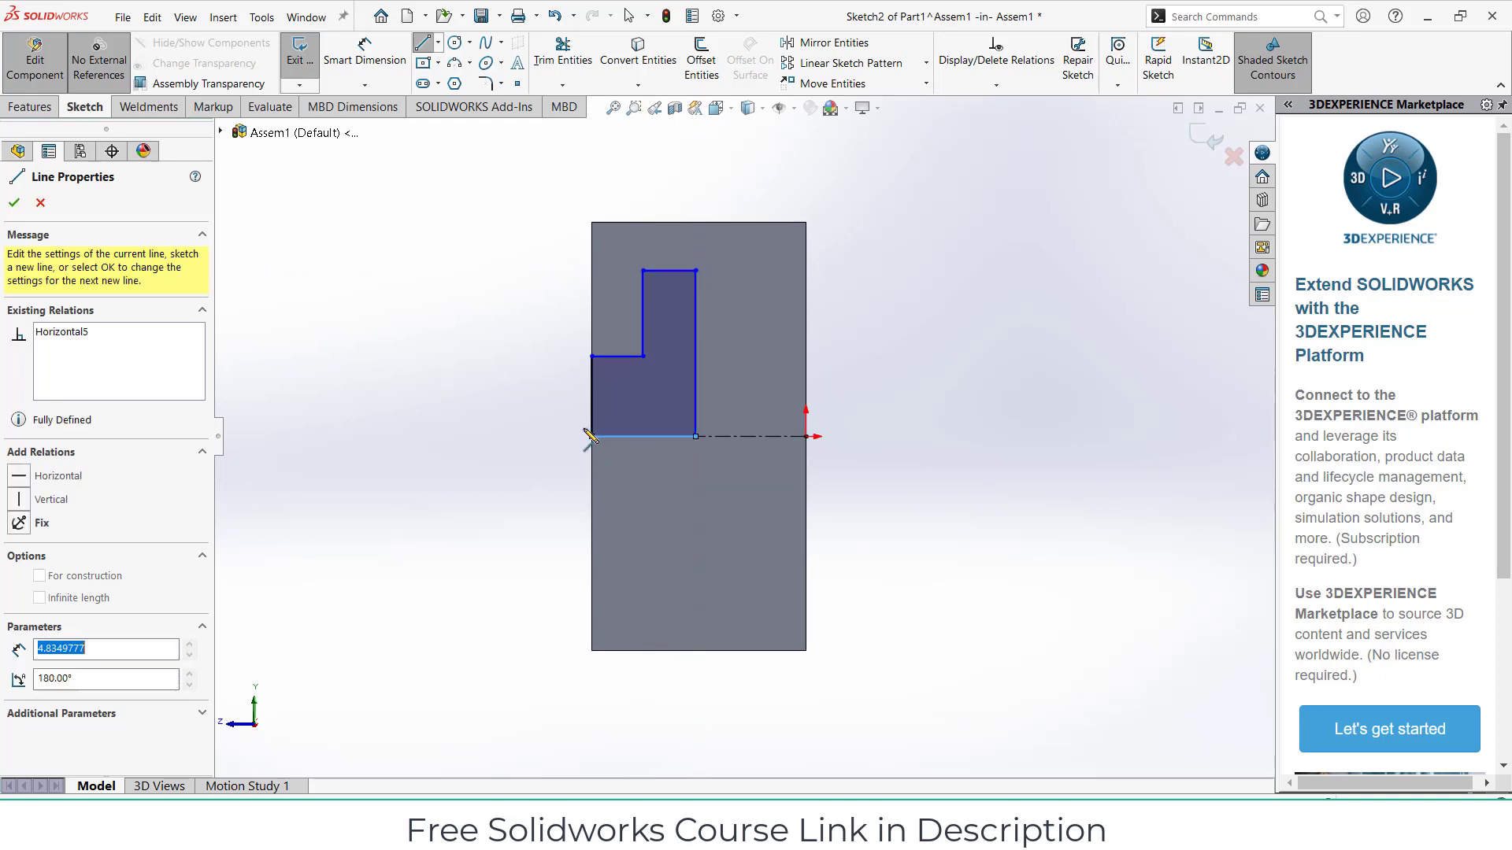
- Dimension the half-profile's outer vertical edge as 4 mm and the short horizontal edge of its step as 2 mm
left_click(378, 52)
left_click(595, 400)
left_click(543, 398)
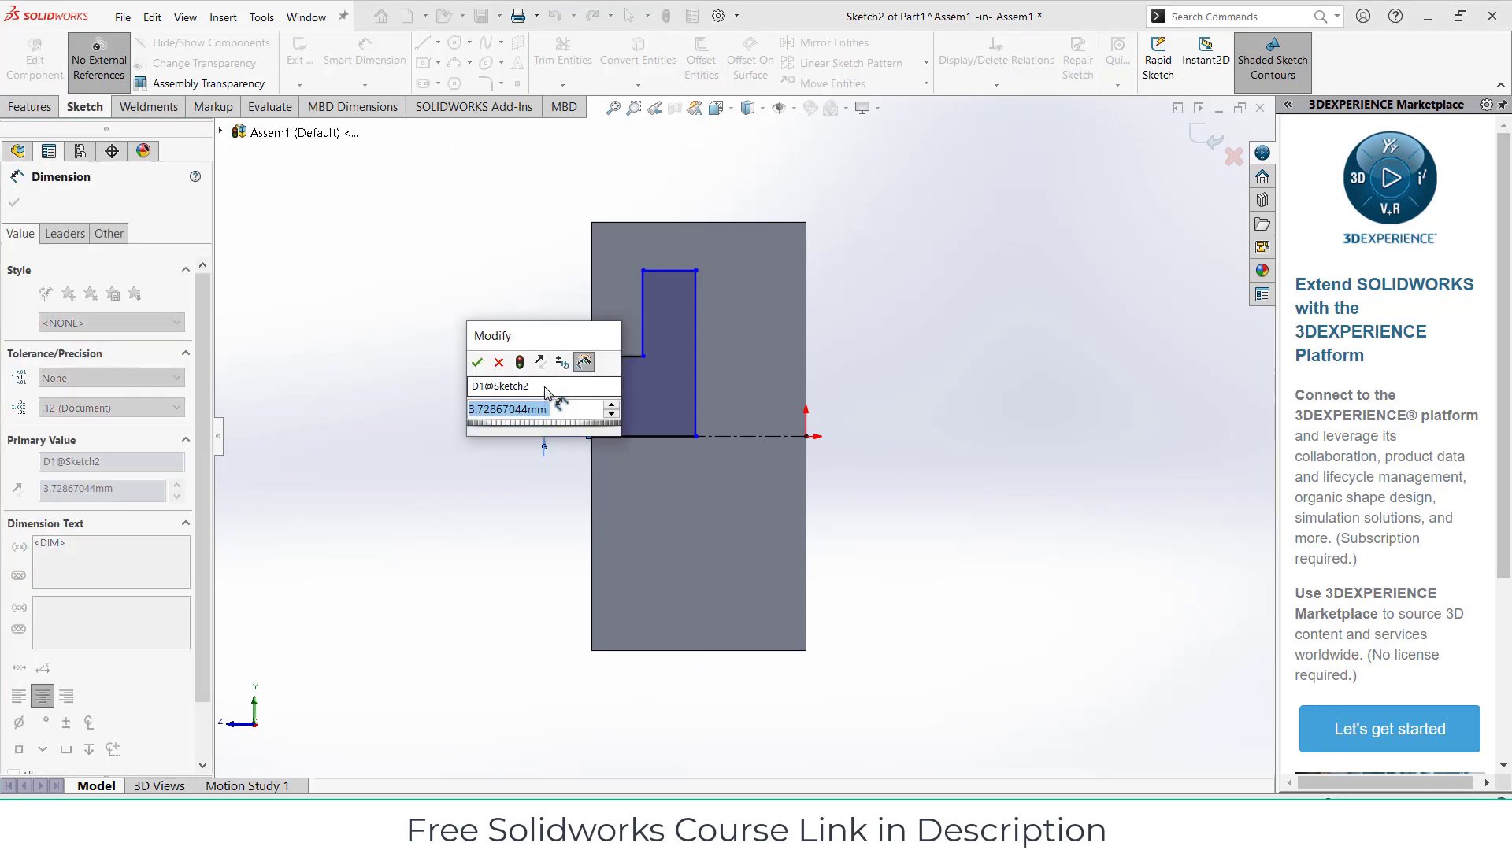
type("4")
key("Return")
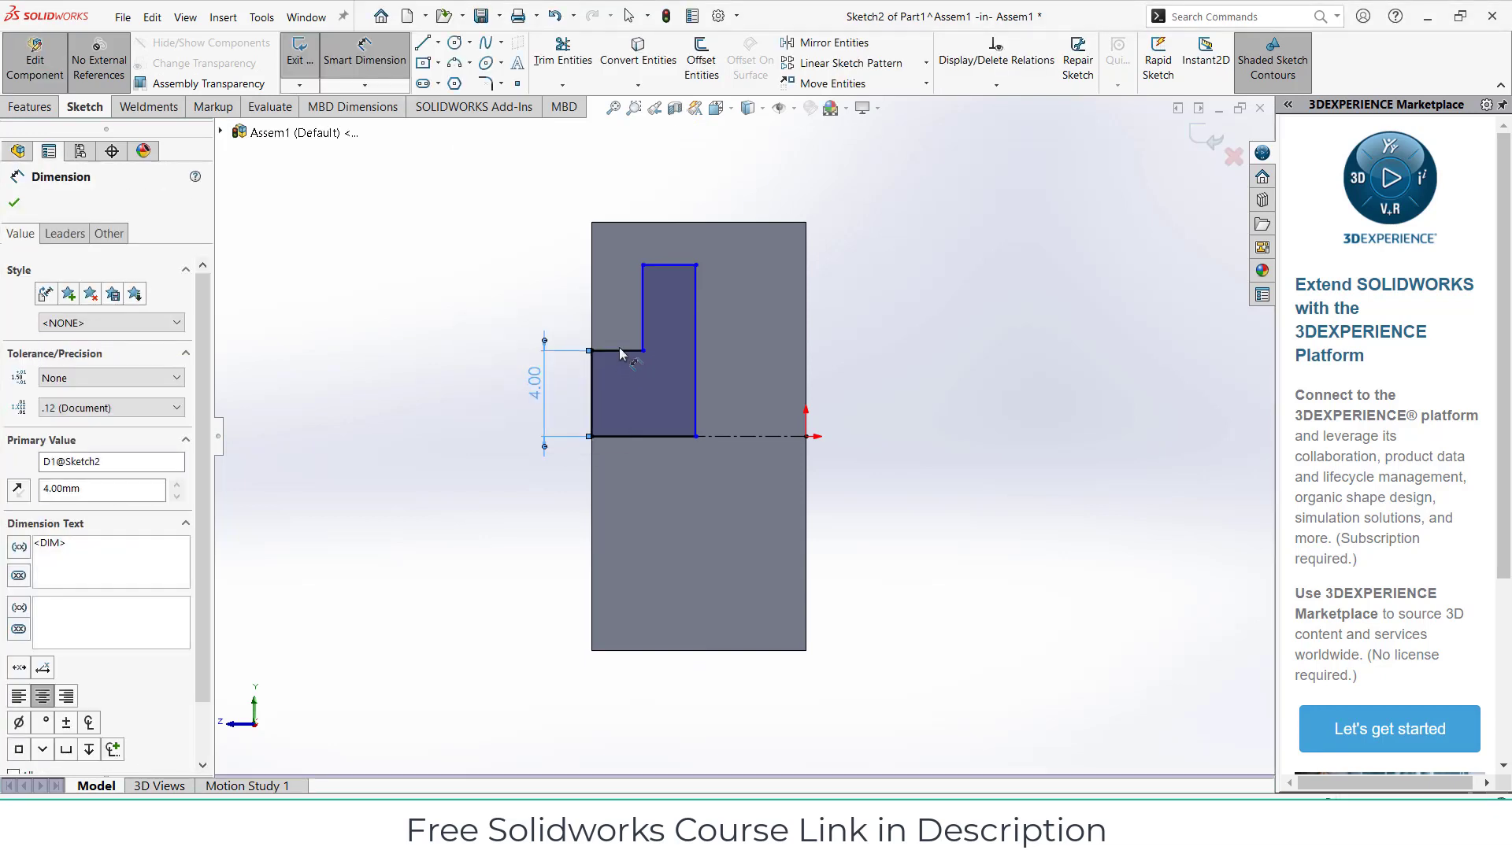
left_click(619, 349)
left_click(640, 295)
key("Return")
- Dimension the half-profile's upper horizontal edge as 2.5 mm and its long inner vertical edge as 8 mm
left_click(666, 265)
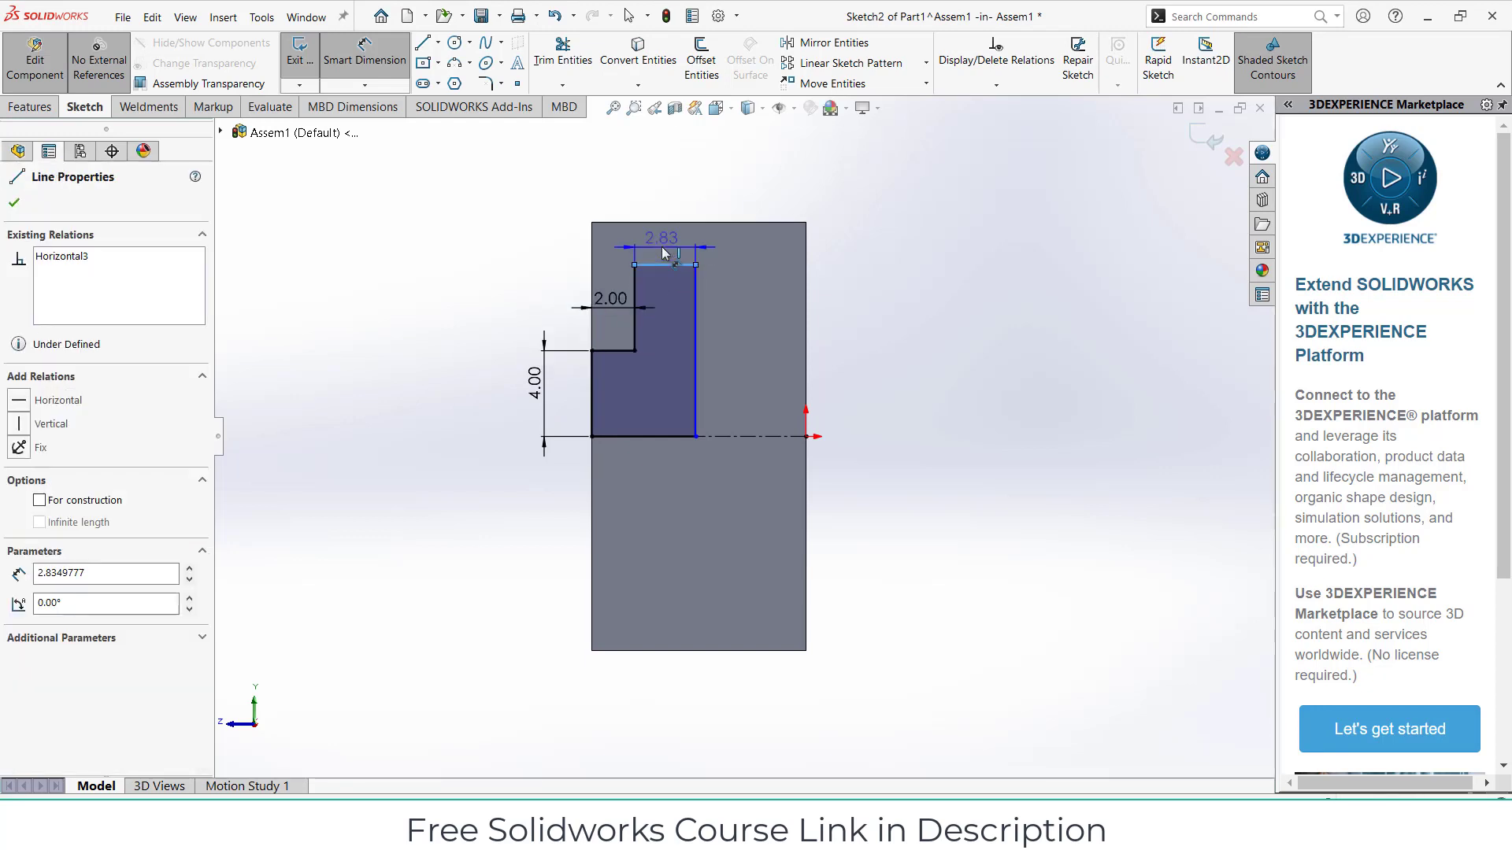
left_click(661, 248)
type("2.5")
key("Return")
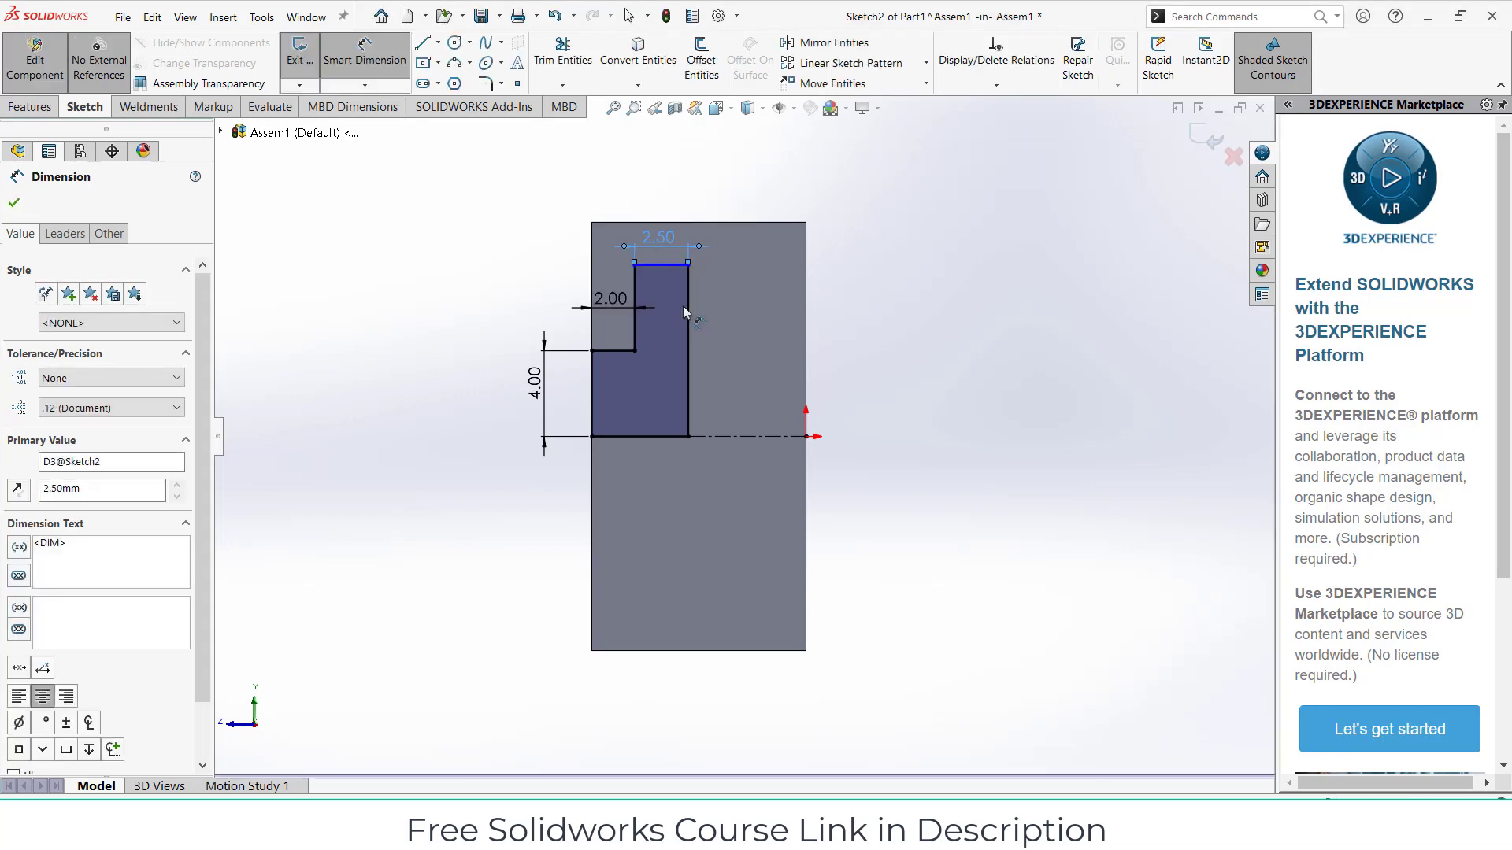
left_click(687, 313)
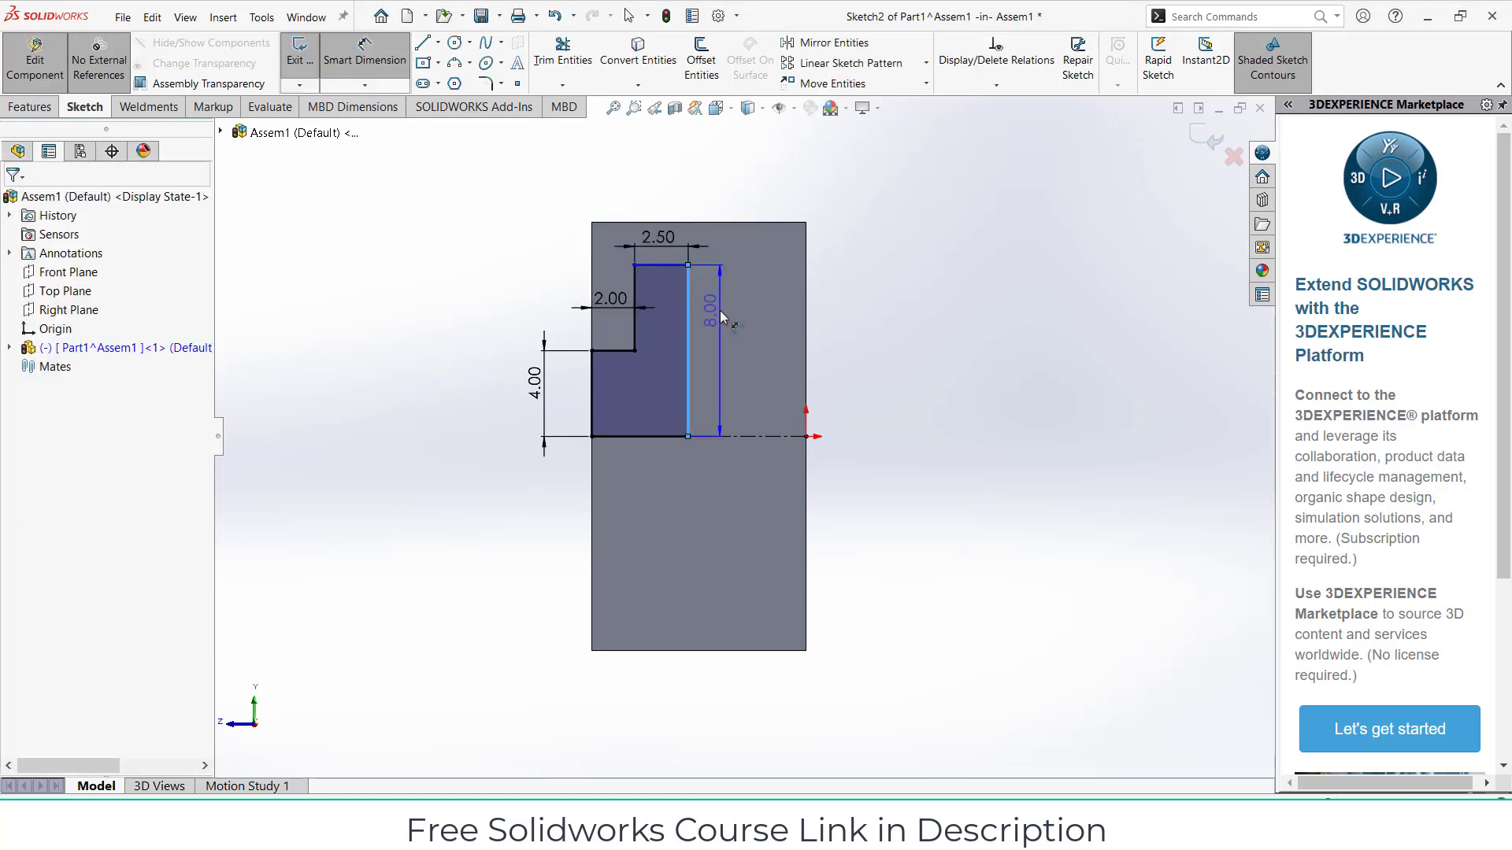
left_click(721, 317)
key("Return")
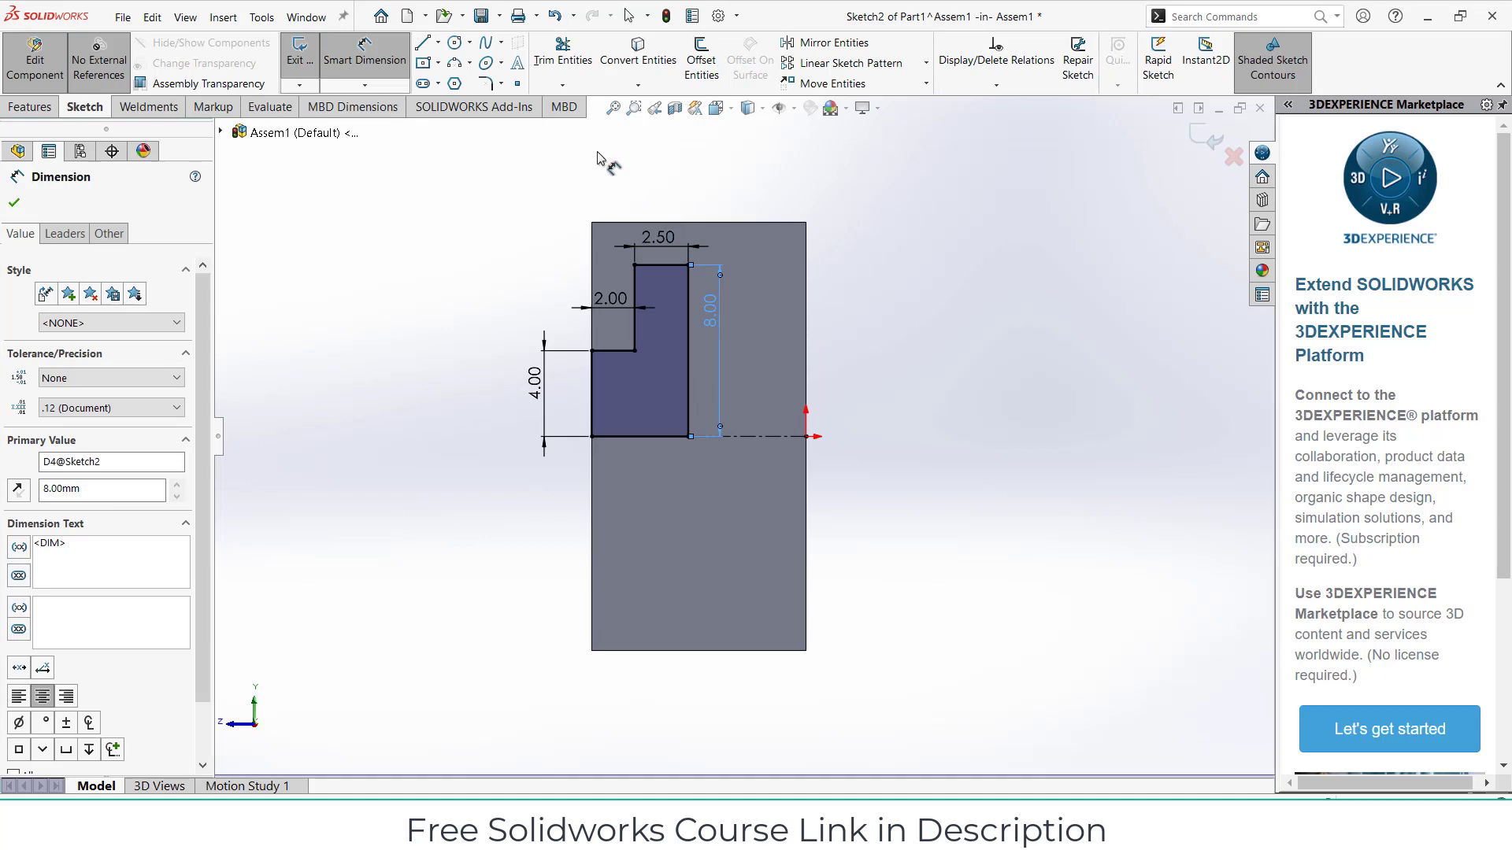
- Mirror the half-profile's five lines, leaving out the one on the axis, about the horizontal centerline with Copy enabled
left_click(828, 43)
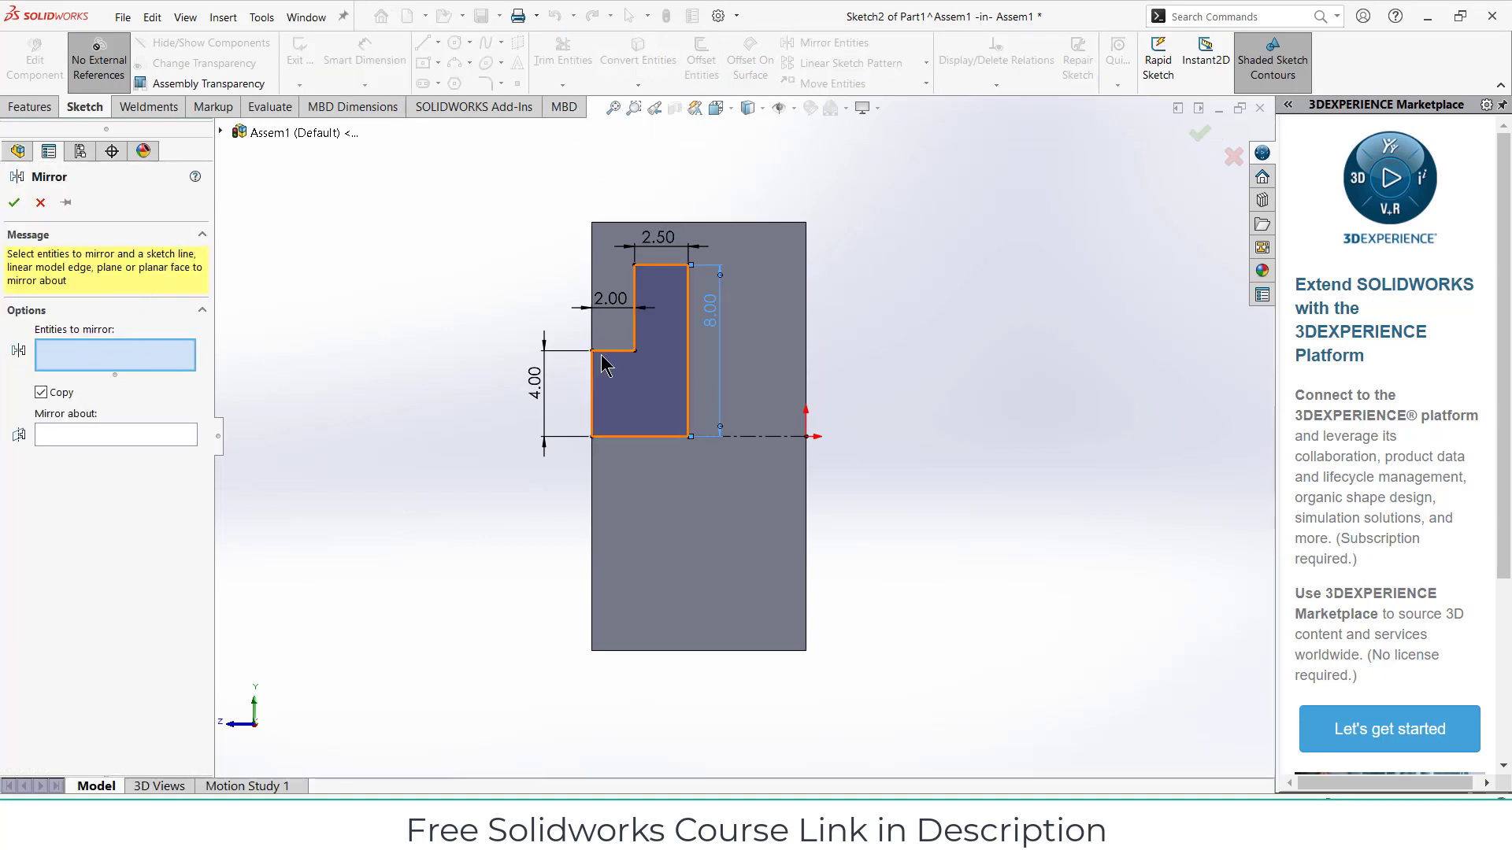
left_click(613, 352)
left_click(635, 293)
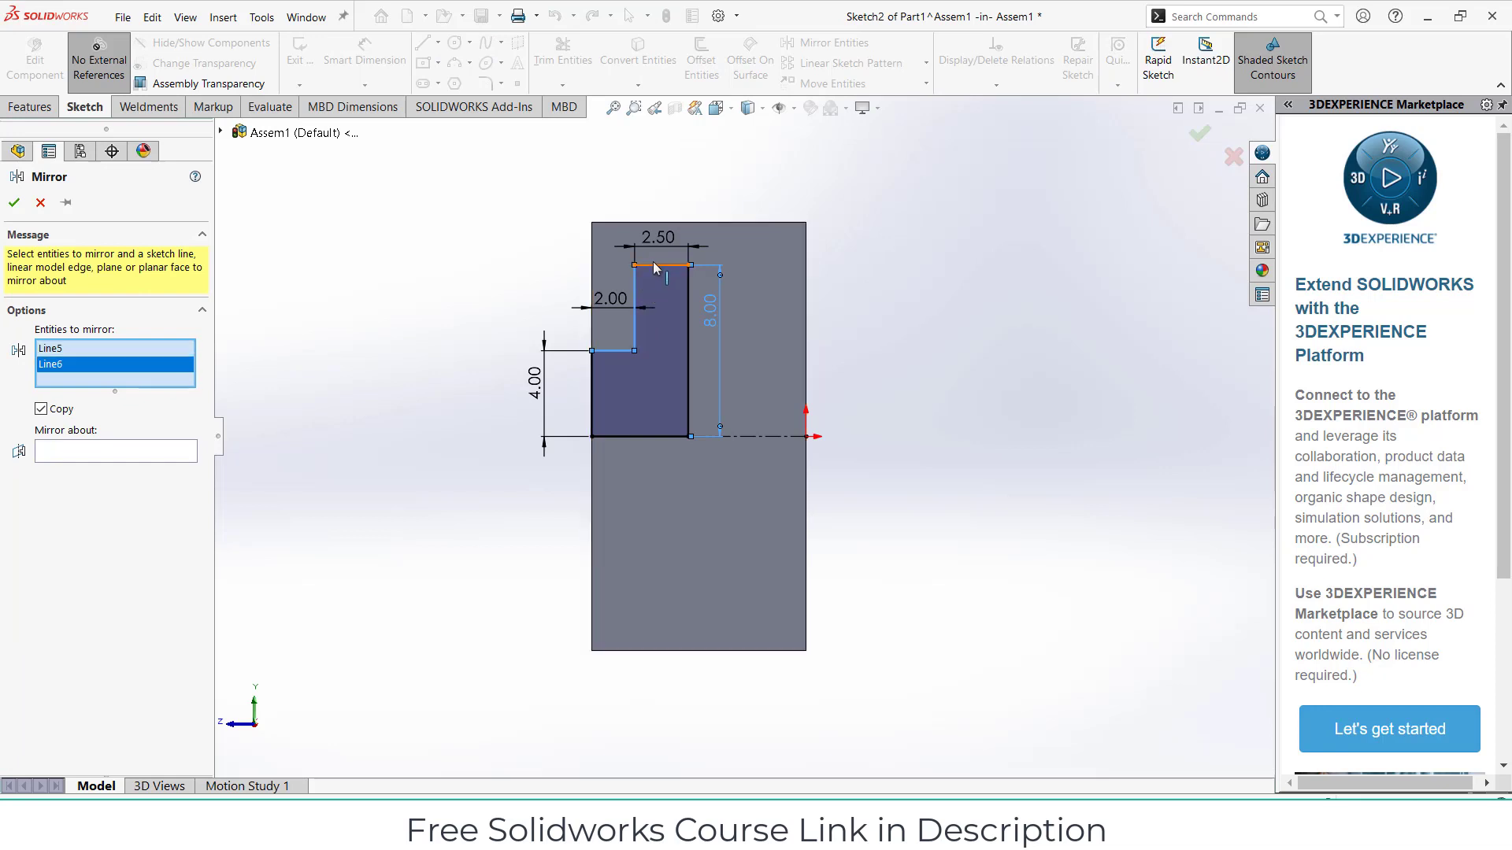
left_click(650, 265)
left_click(688, 370)
left_click(590, 391)
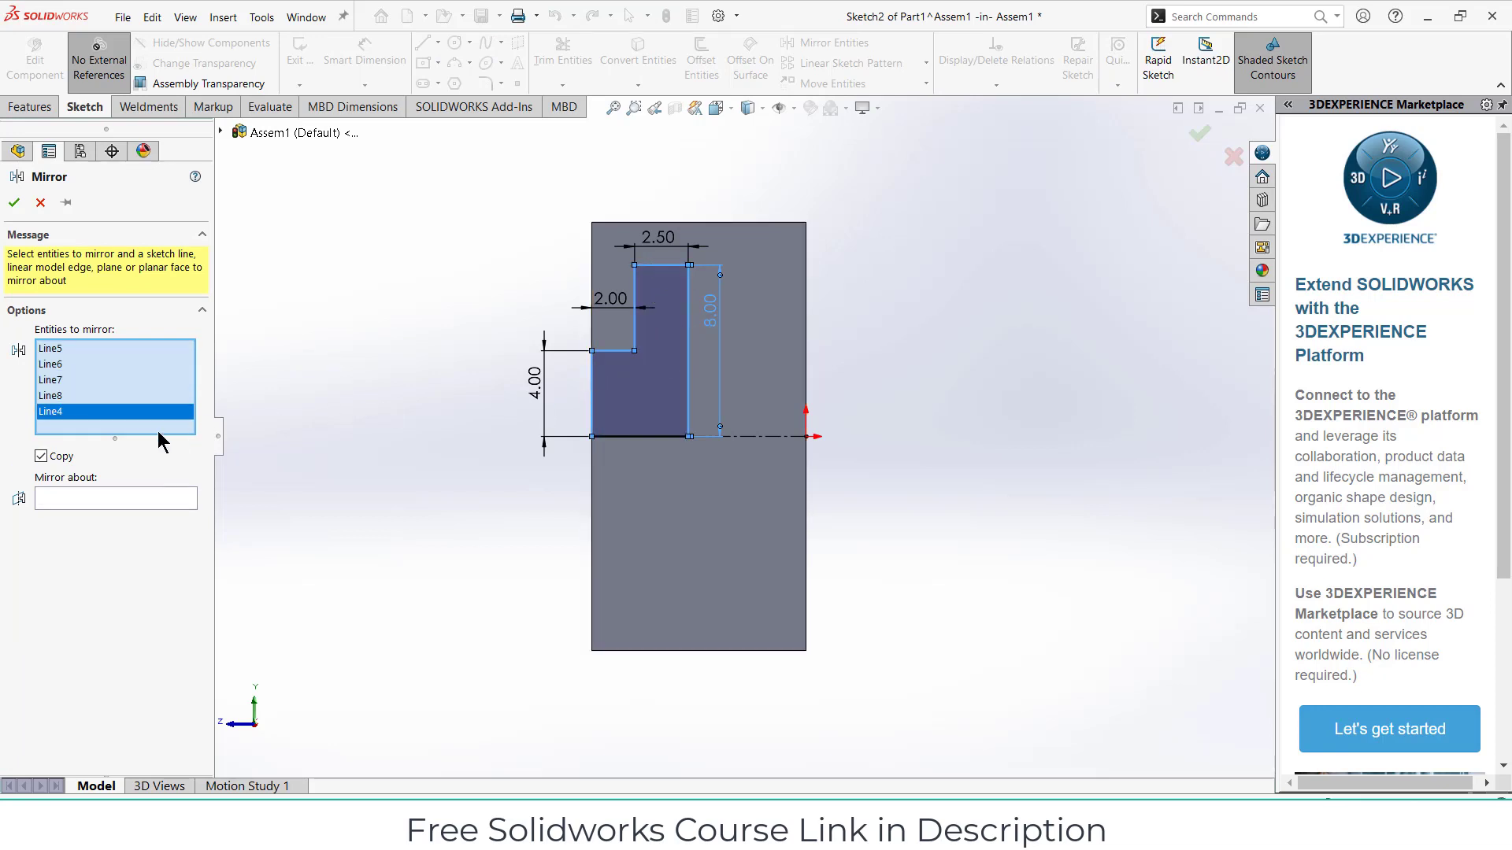
left_click(114, 500)
left_click(740, 436)
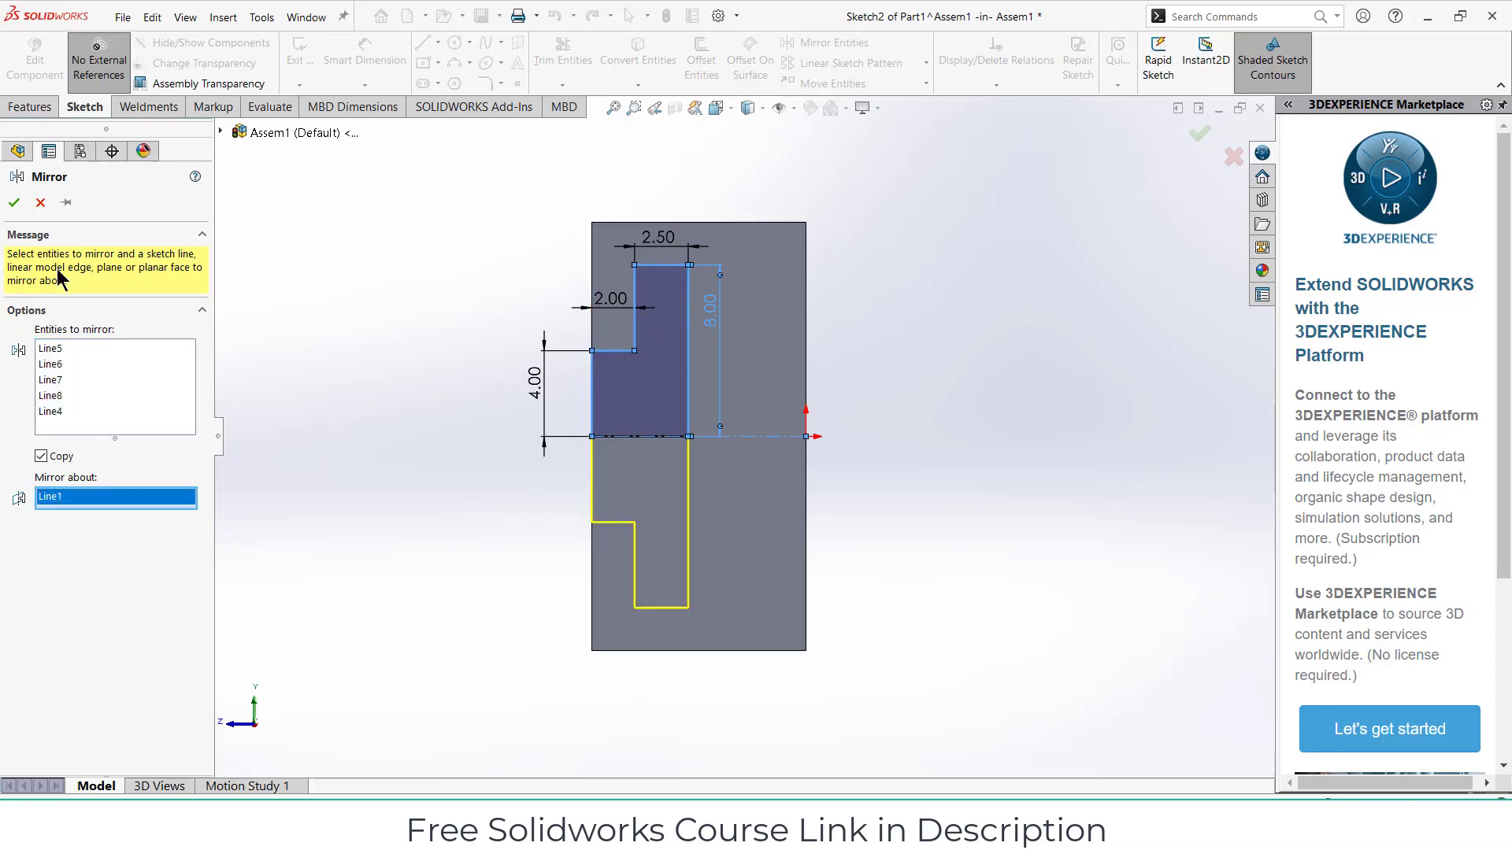
left_click(13, 203)
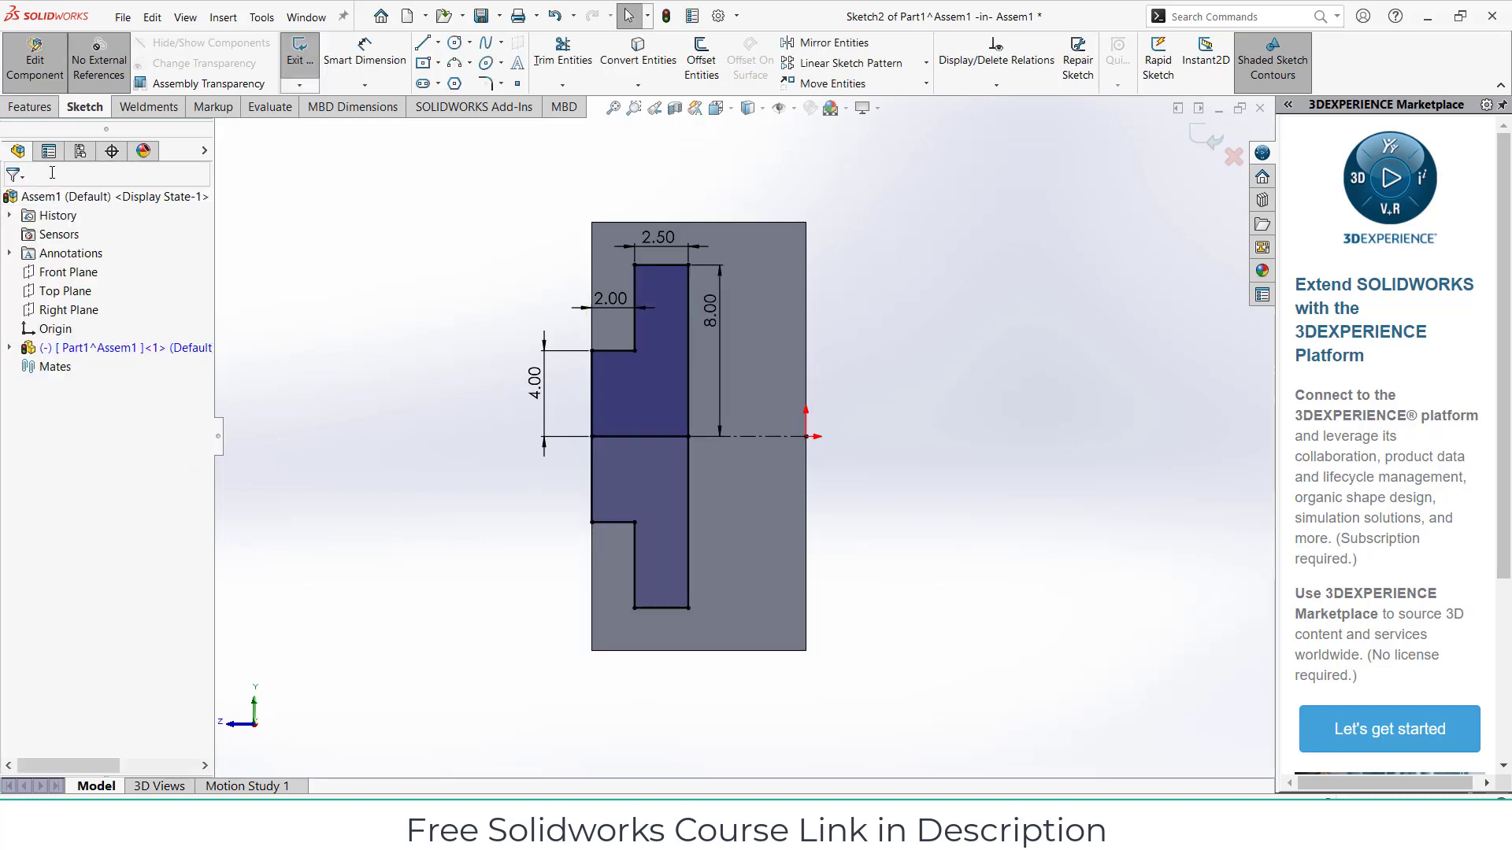
- Cut both regions of the T-shaped profile along the bar with an Extruded Cut set to Through All
left_click(25, 110)
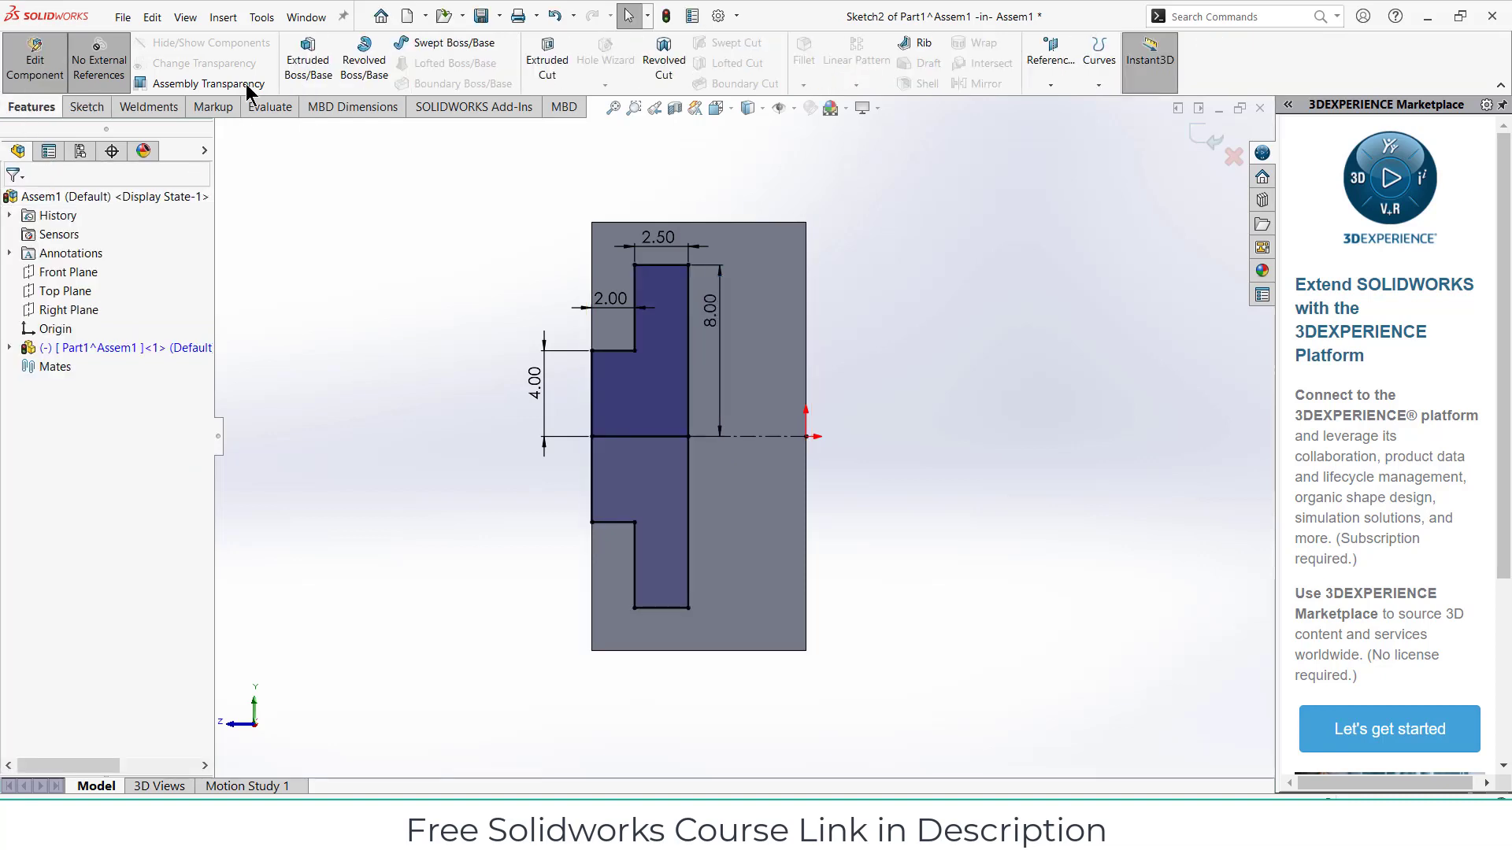
left_click(541, 67)
left_click(630, 387)
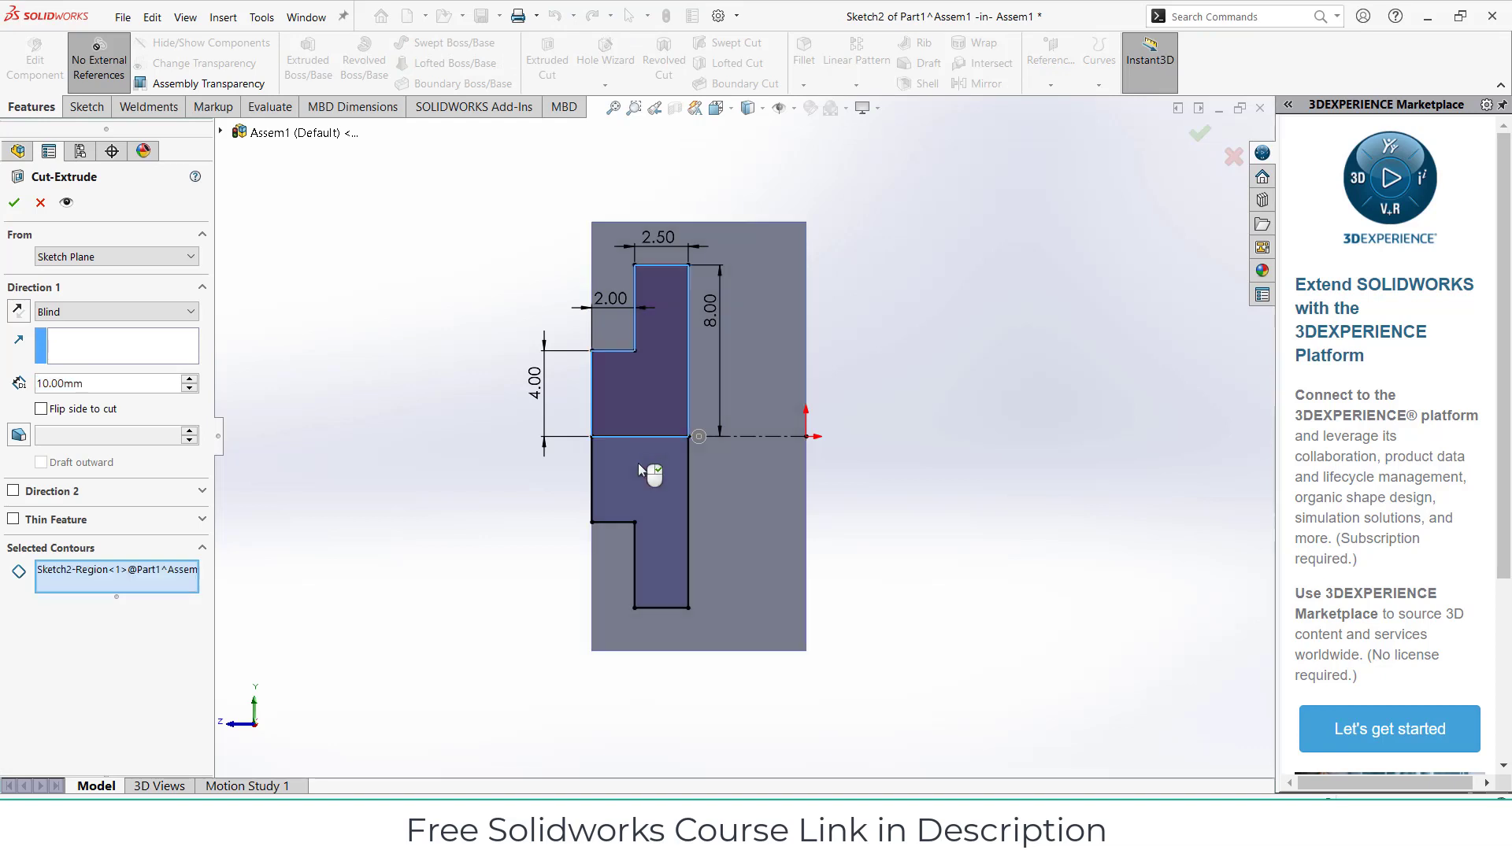
left_click(658, 503)
scroll(463, 408, "up", 8)
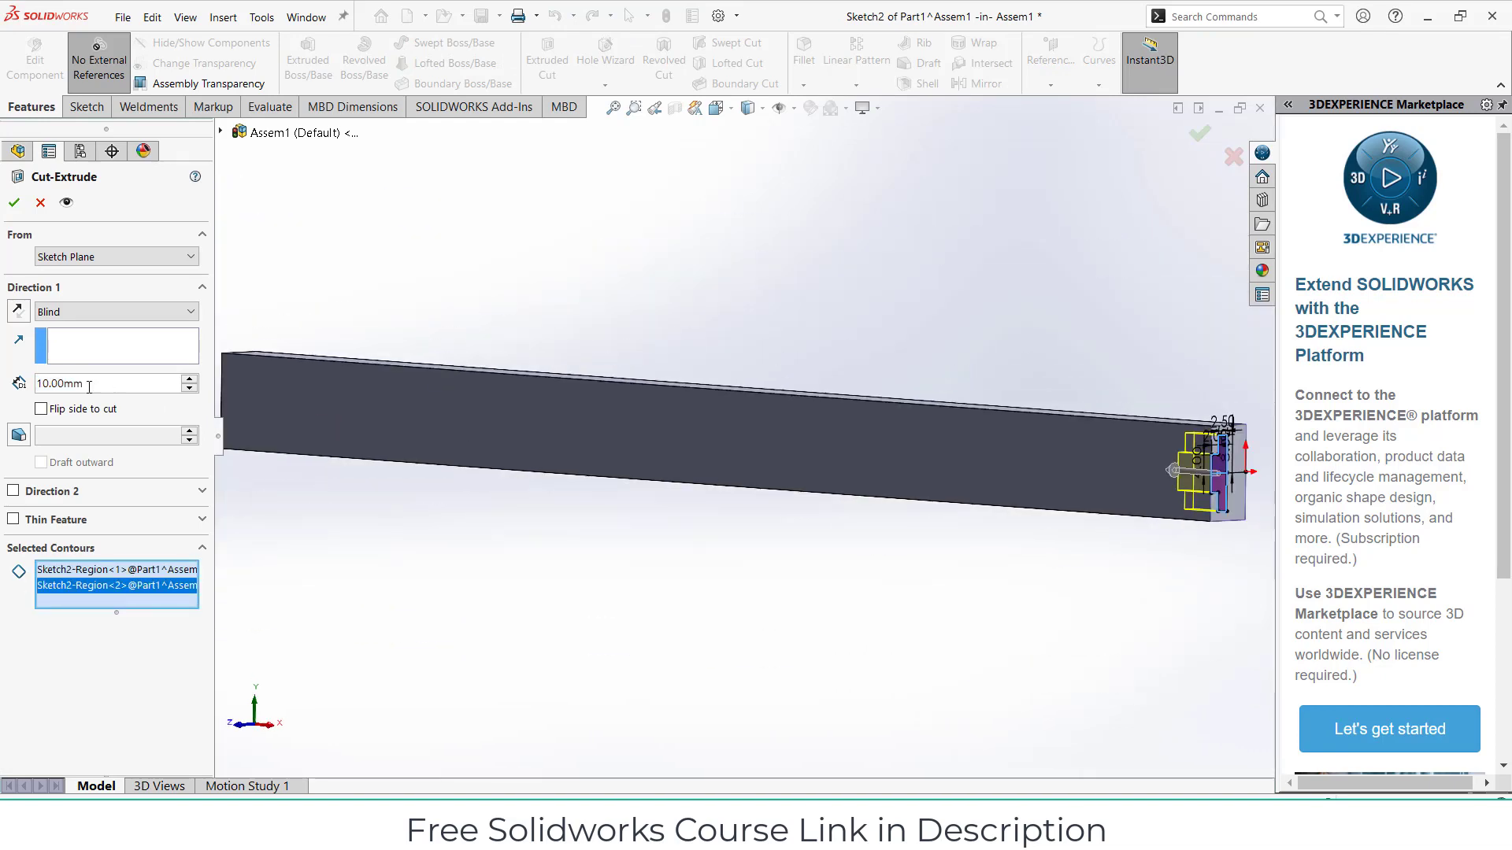
left_click(88, 314)
left_click(96, 340)
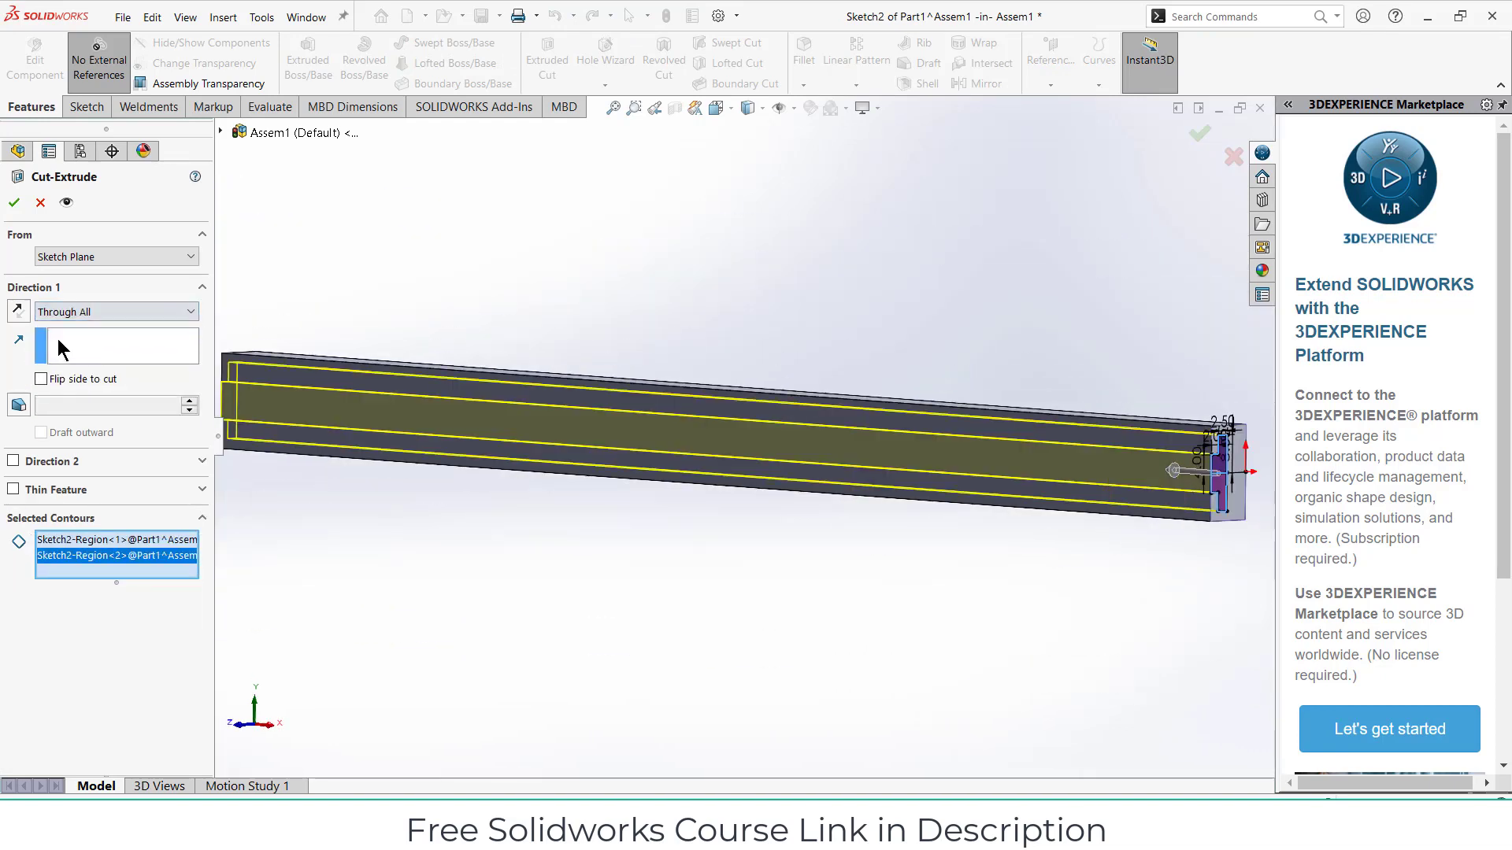
middle_click_drag(820, 285, 743, 428)
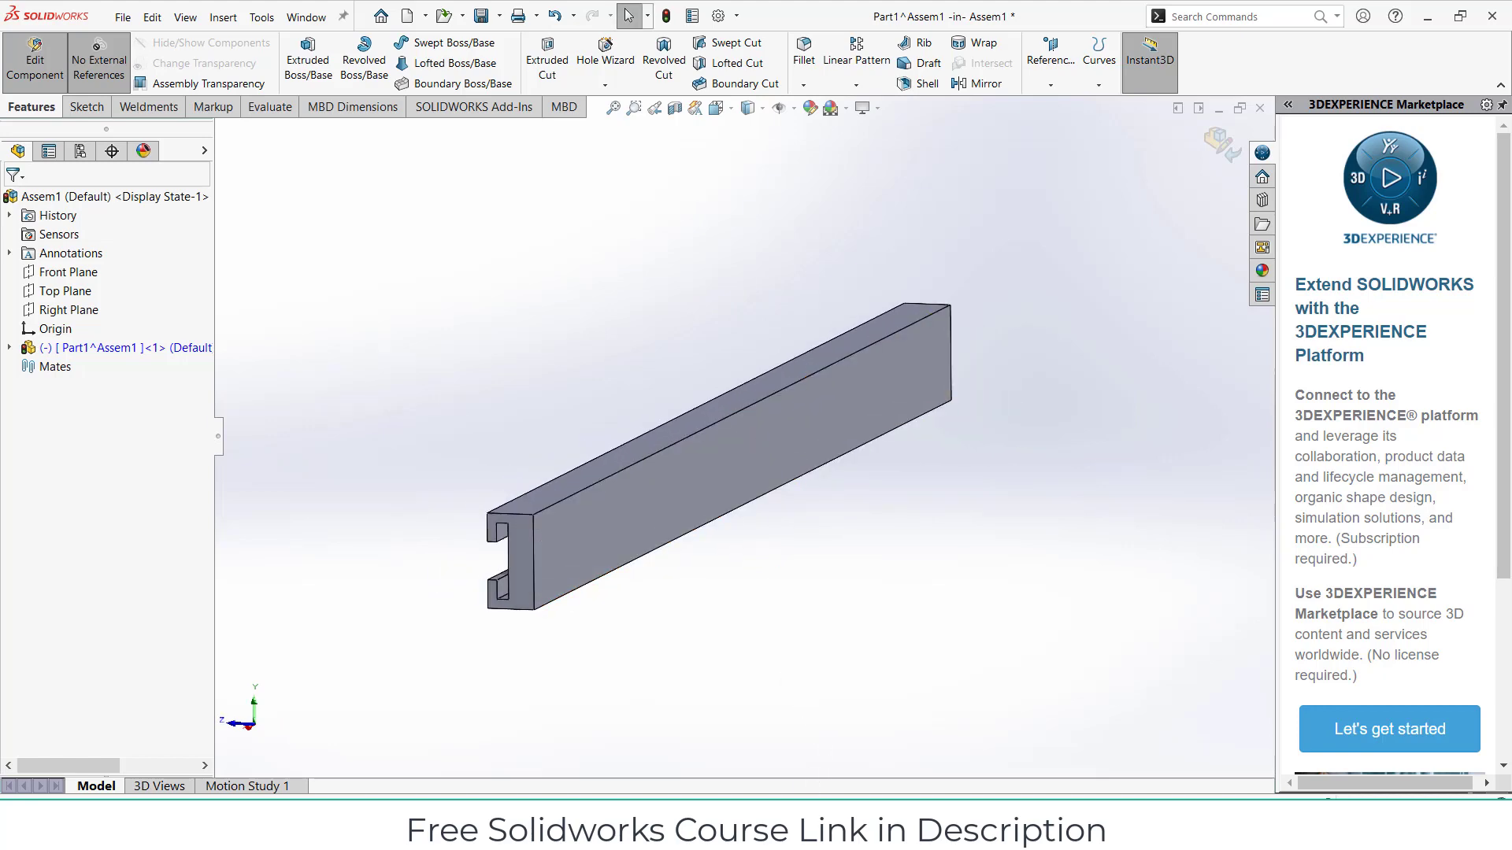
- Switch to VLC media player to check the reference mechanism animation, and return to SOLIDWORKS to inspect the rail
left_click(740, 834)
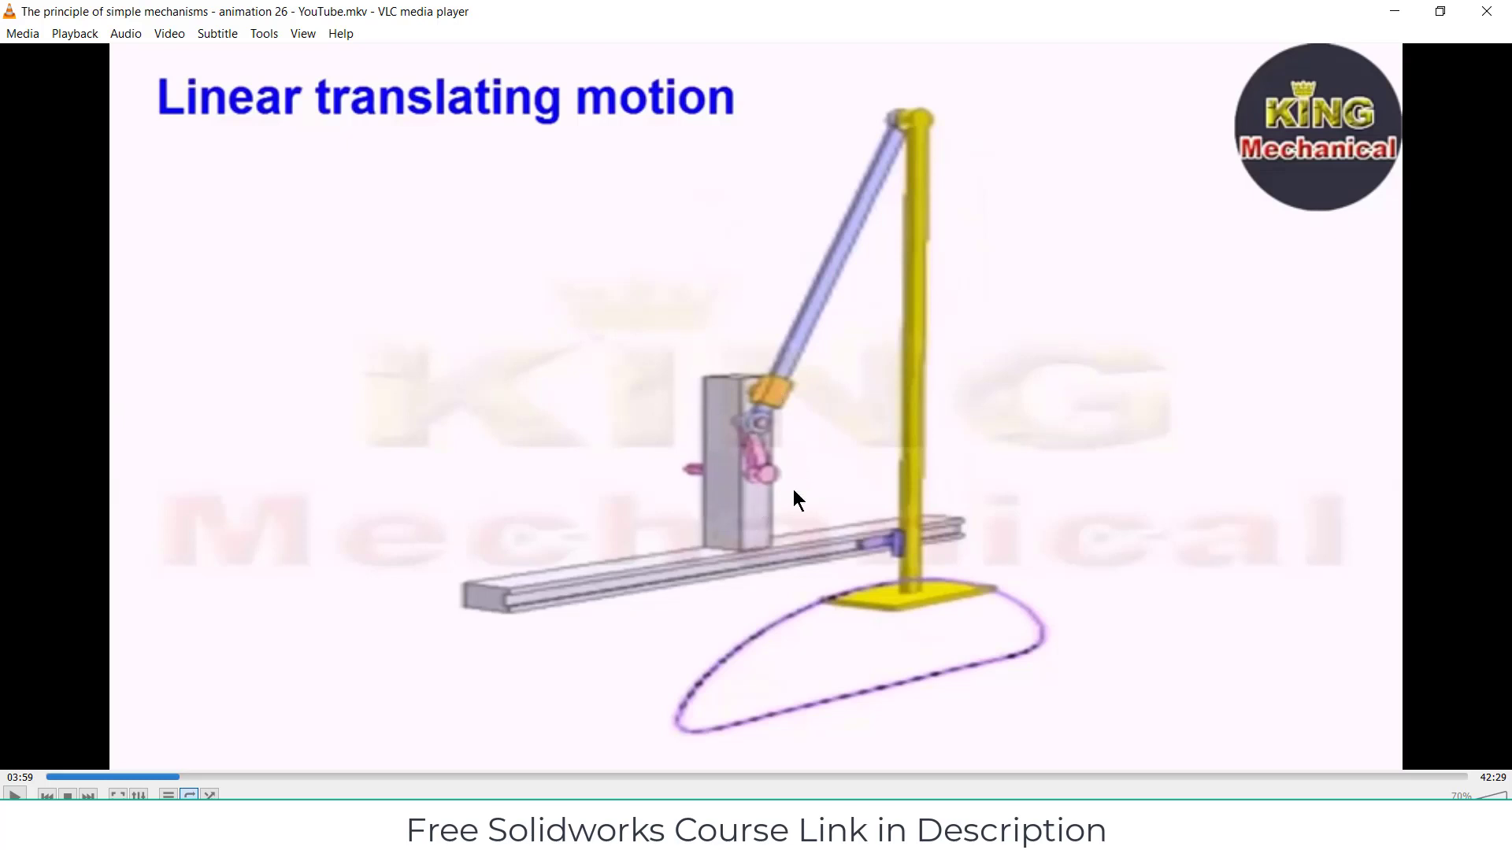
left_click(1404, 11)
middle_click_drag(711, 478, 647, 477)
scroll(655, 482, "down", 1)
scroll(782, 445, "up", 2)
scroll(750, 417, "down", 1)
scroll(751, 417, "up", 2)
- Start a sketch on the rail's long upper face and draw a corner rectangle about 40 mm long across the face's full width
mouse_move(750, 418)
middle_mouse_down()
mouse_move(736, 445)
mouse_move(721, 427)
middle_mouse_up()
left_click(721, 427)
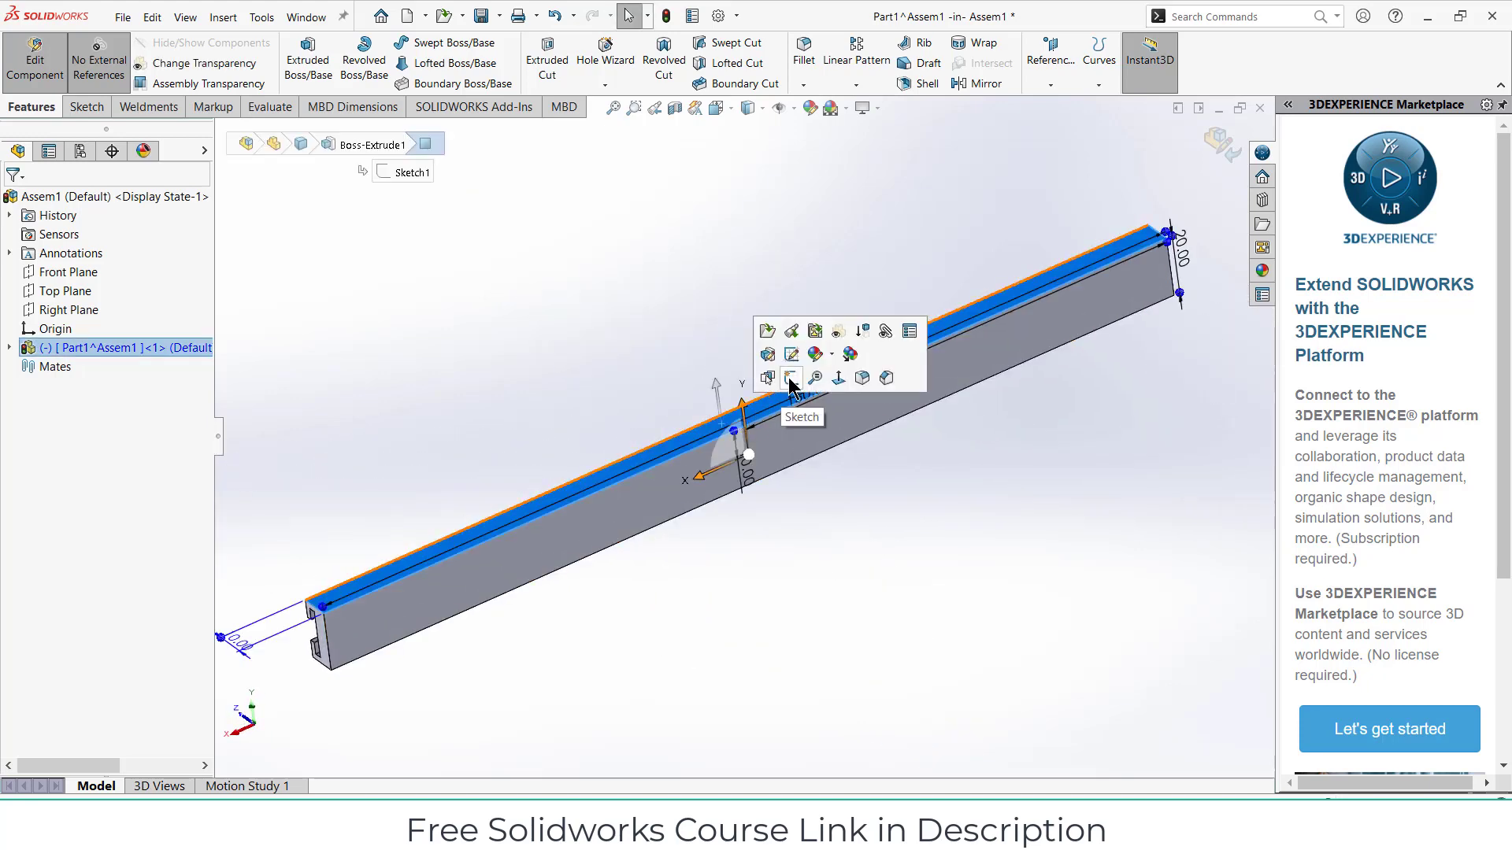
left_click(790, 380)
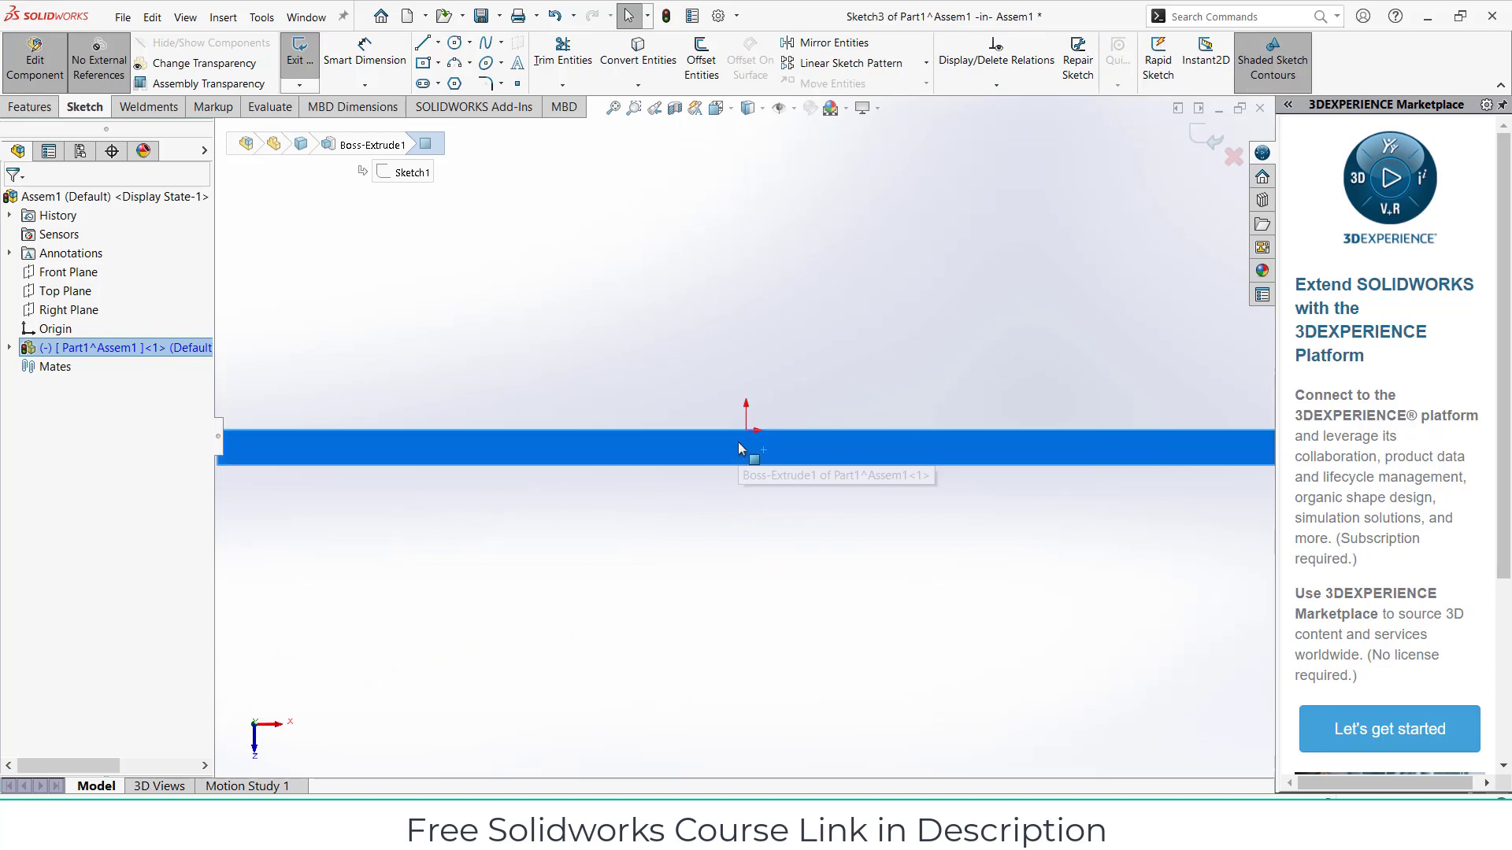
left_click(437, 63)
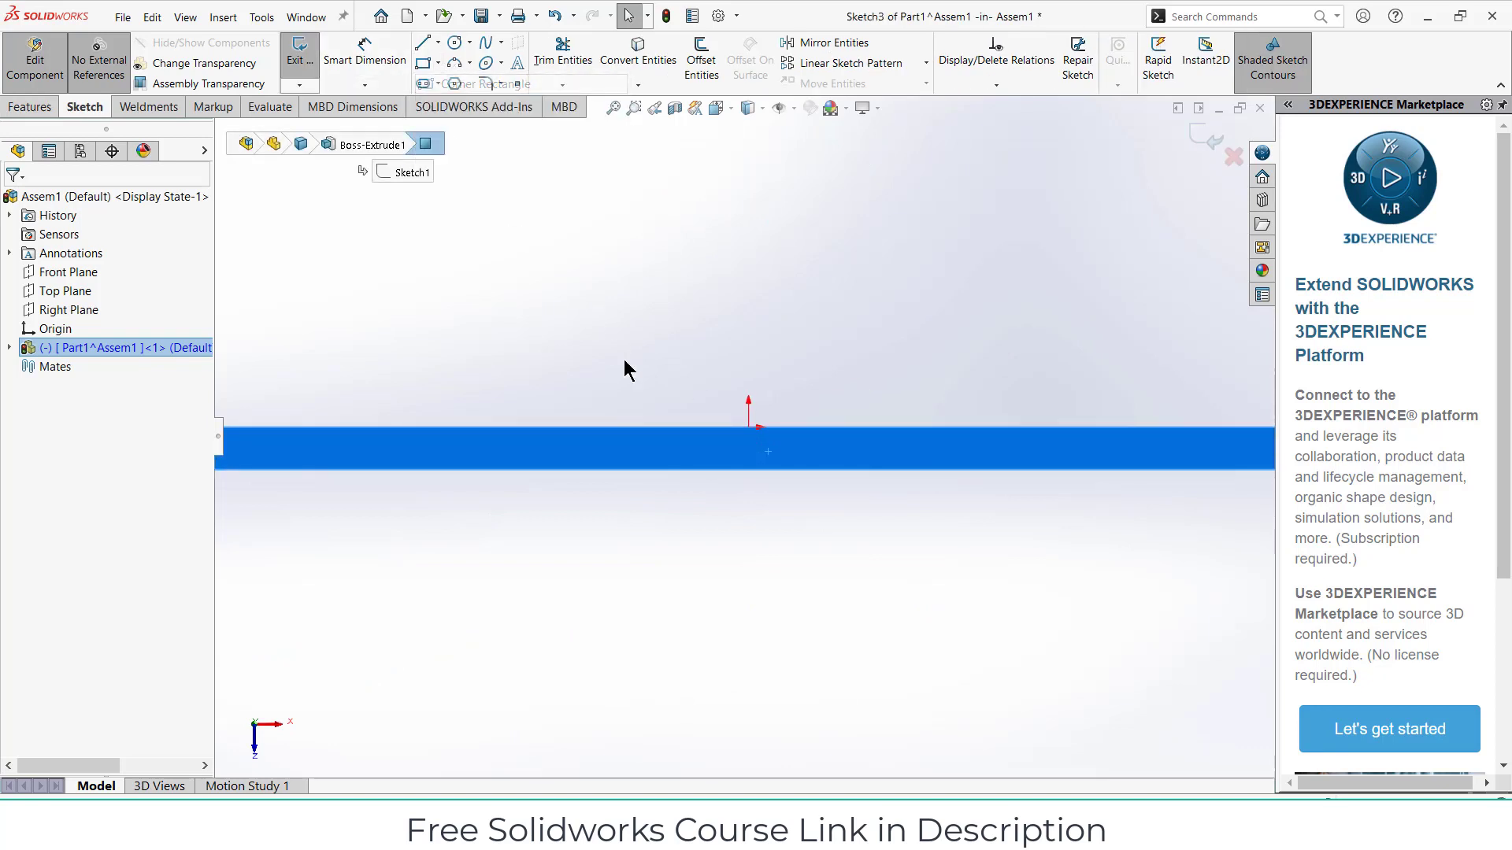
scroll(623, 370, "down", 3)
left_click(721, 456)
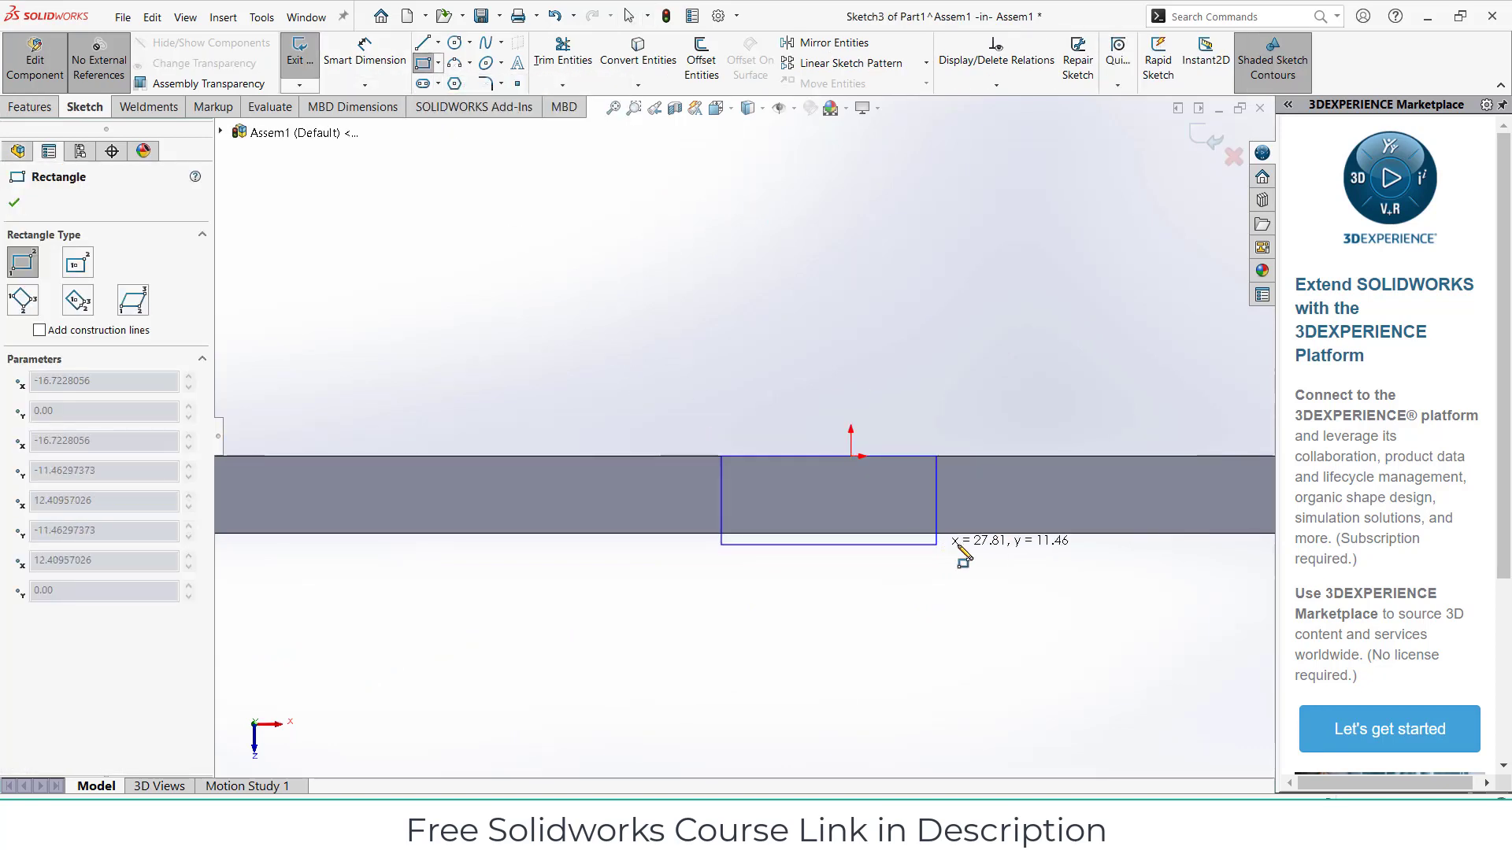
left_click(1034, 534)
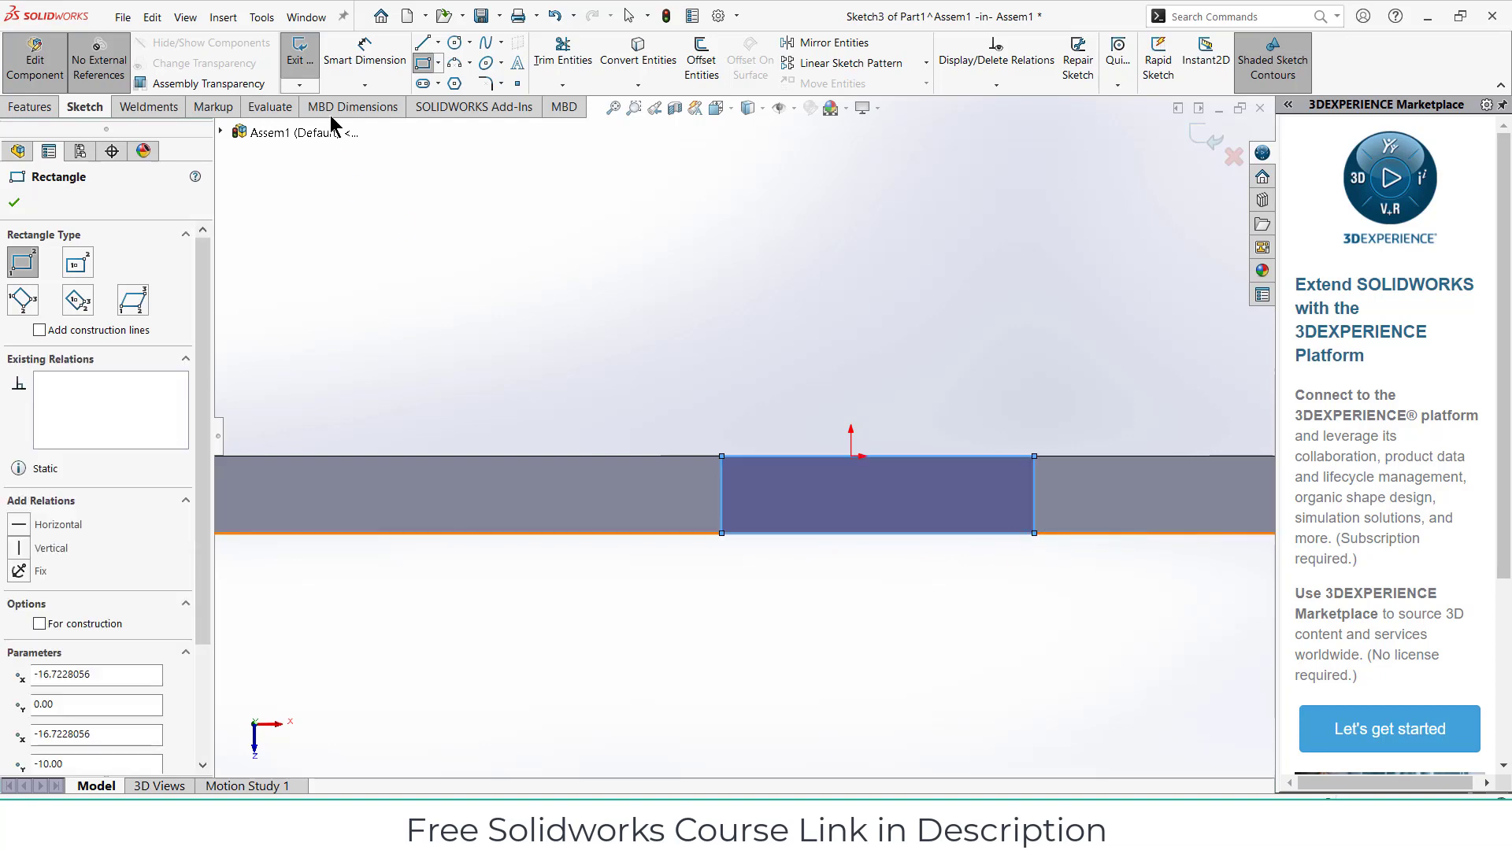
- Dimension the rectangle's length as 50 mm and the distance from its short edge to the origin as 25 mm
left_click(386, 57)
left_click(900, 453)
left_click(876, 347)
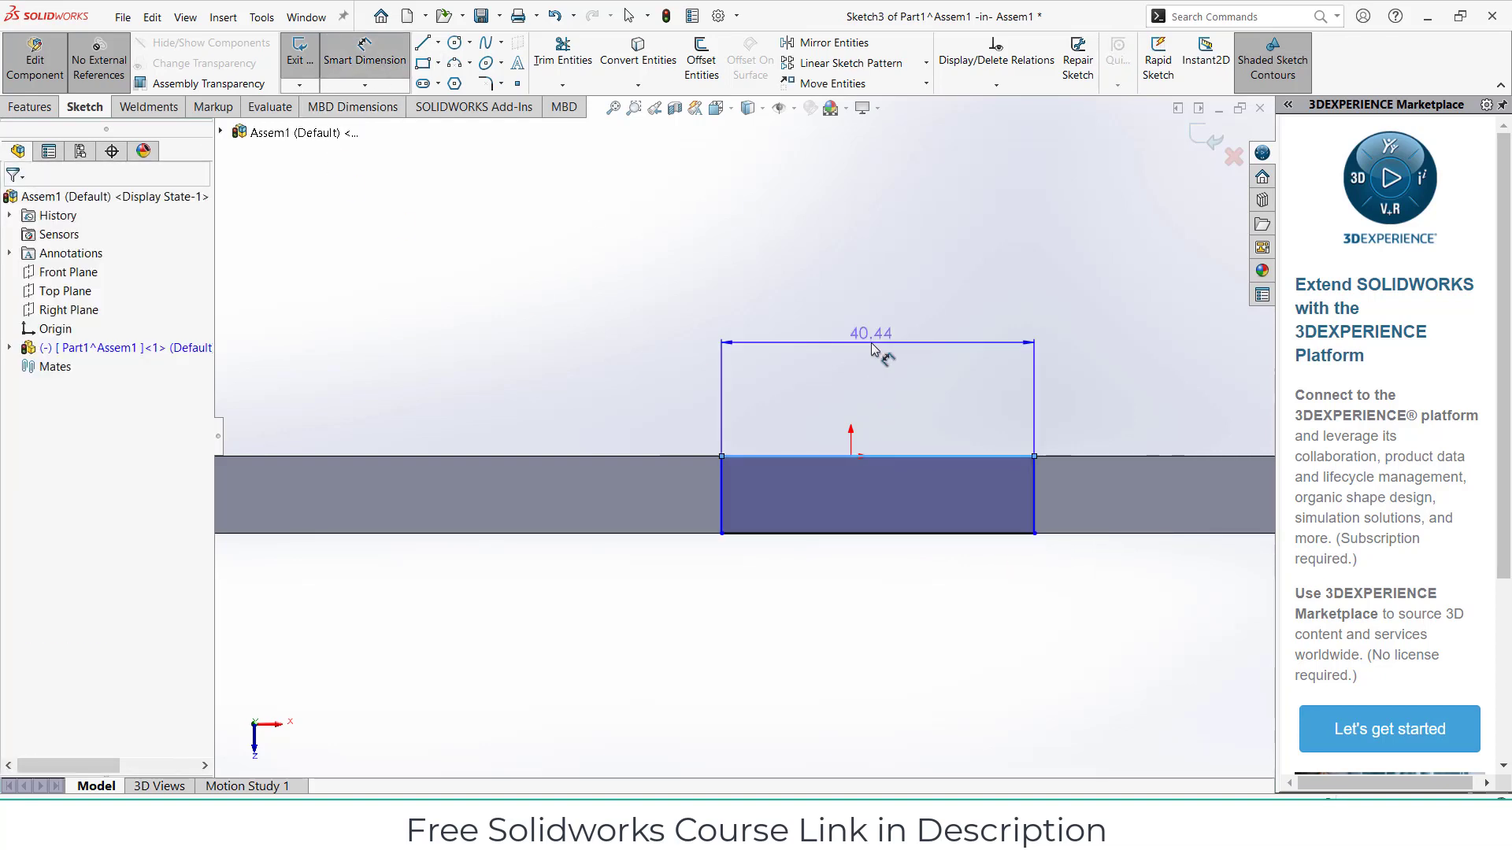
type("50")
key("Return")
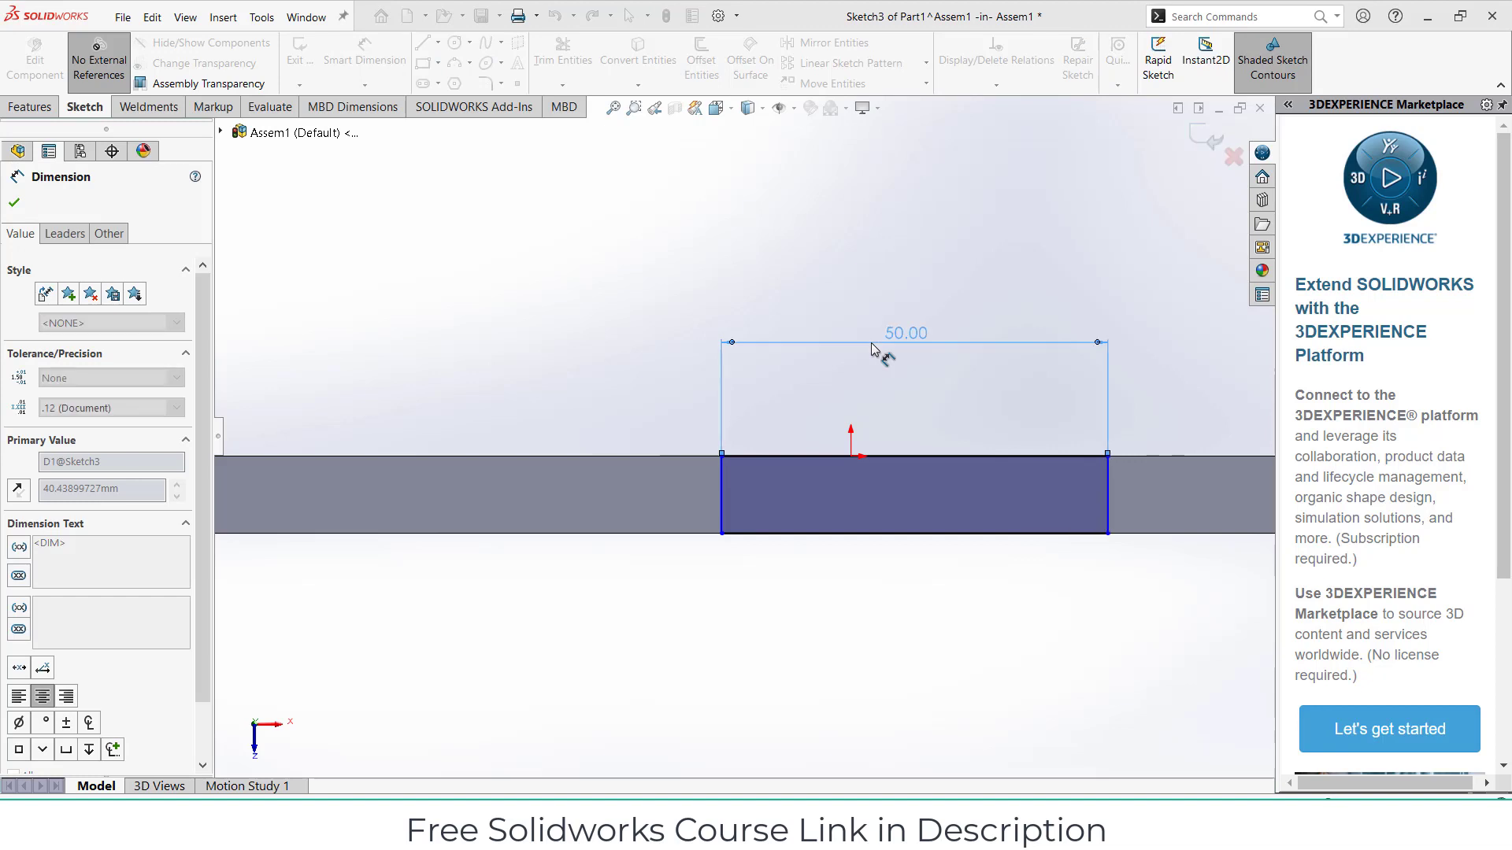
left_click(721, 500)
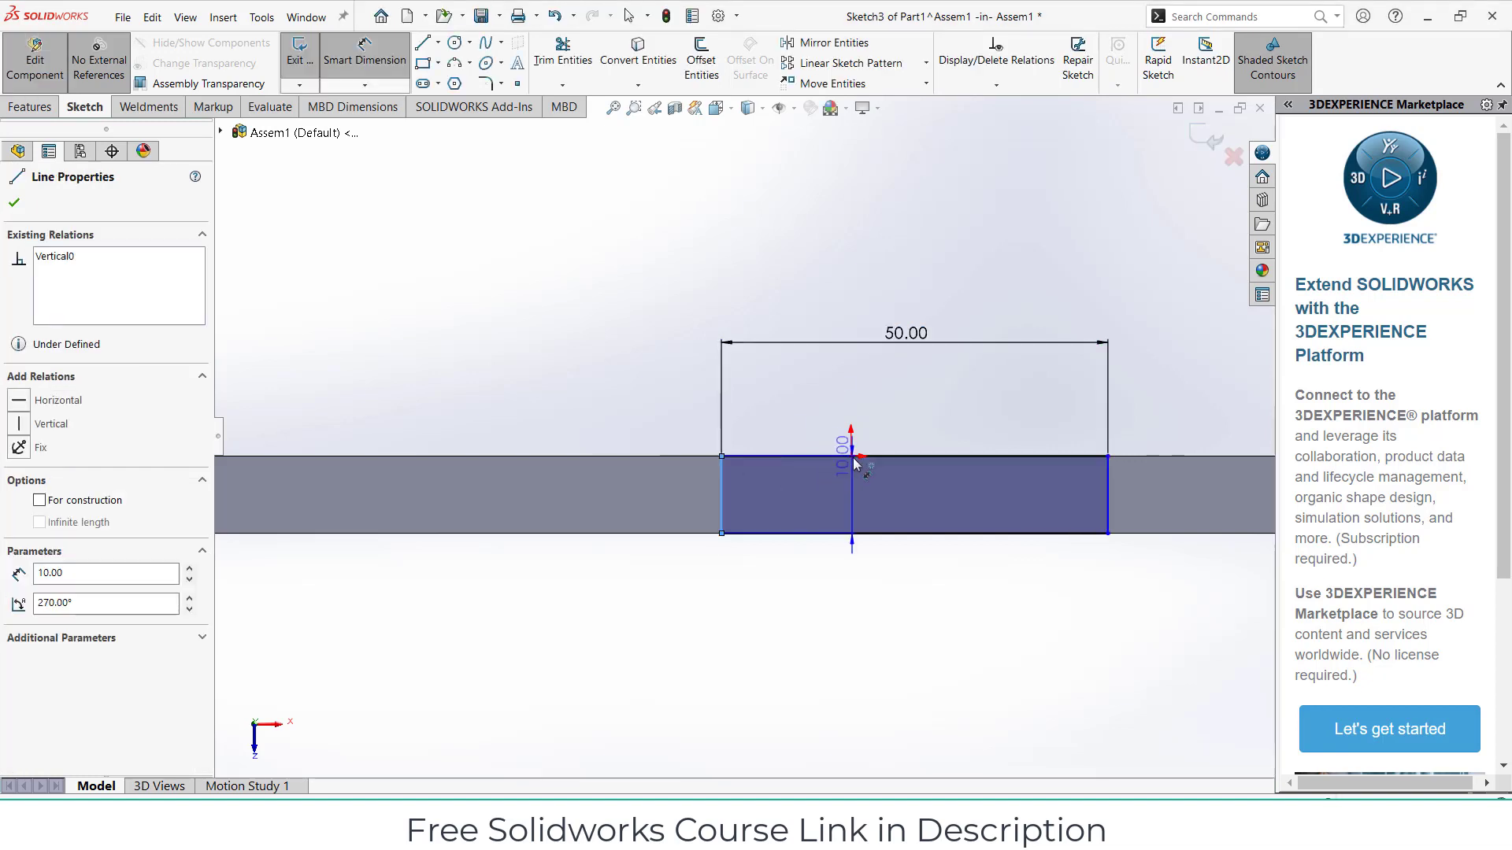
left_click(843, 415)
type("25")
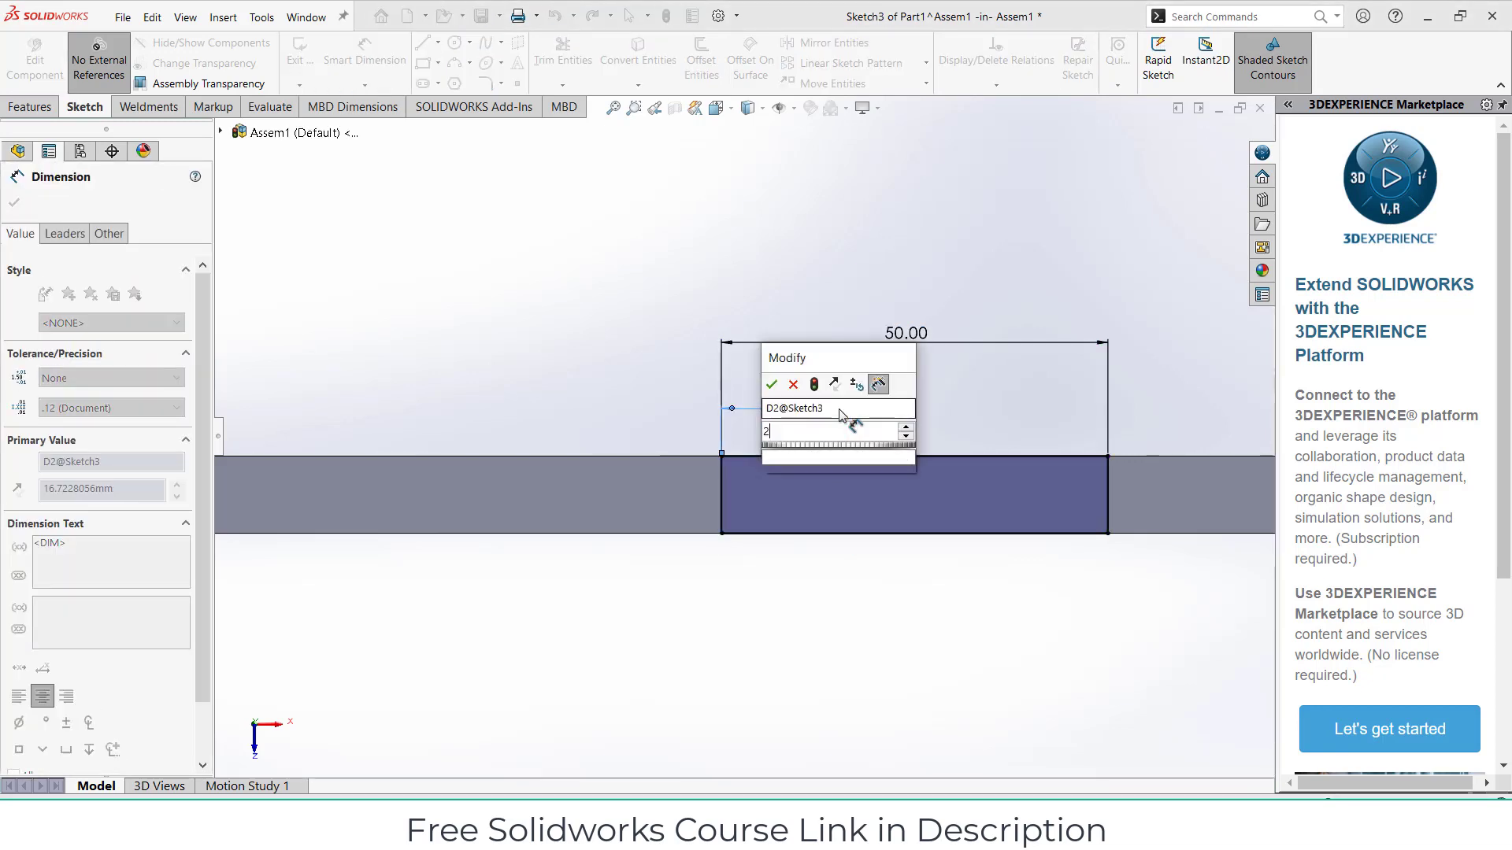
key("Return")
- Extrude the rectangle upward from the rail as a merged boss with a blind depth of 200 mm
scroll(743, 438, "up", 3)
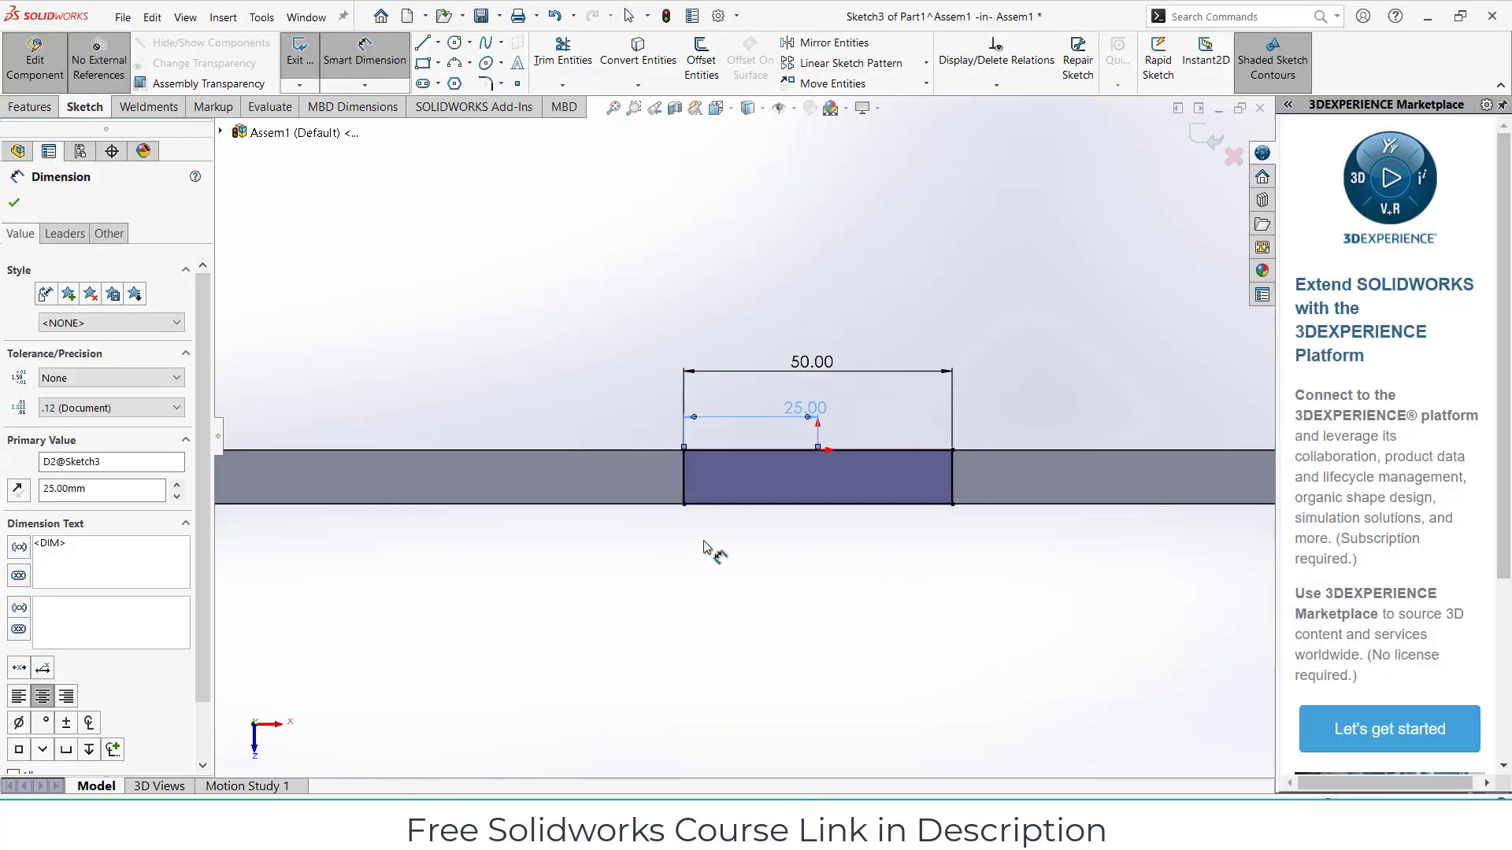
middle_click_drag(703, 546, 794, 383)
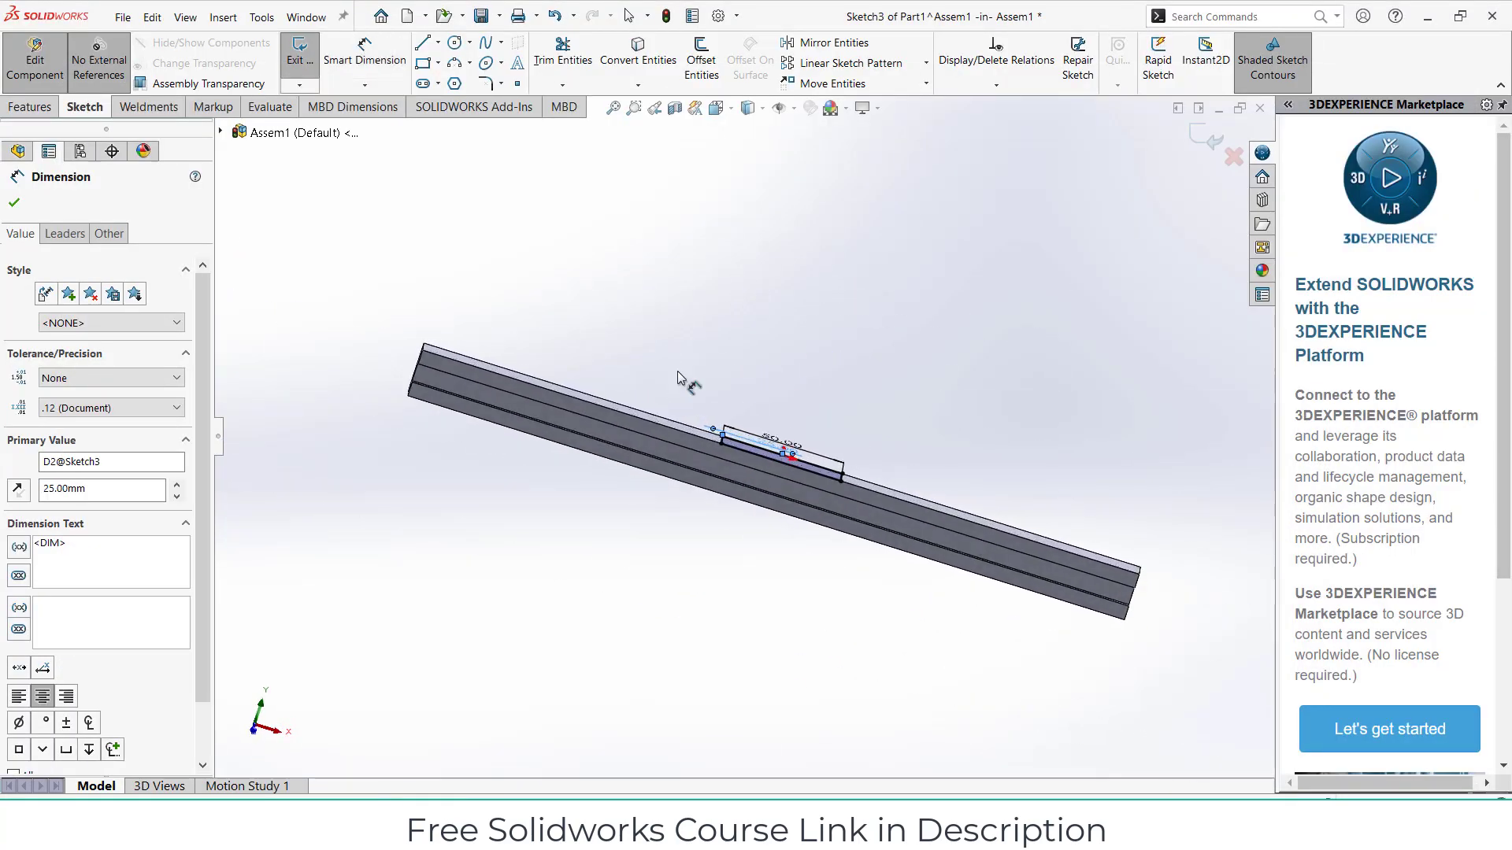
left_click(29, 106)
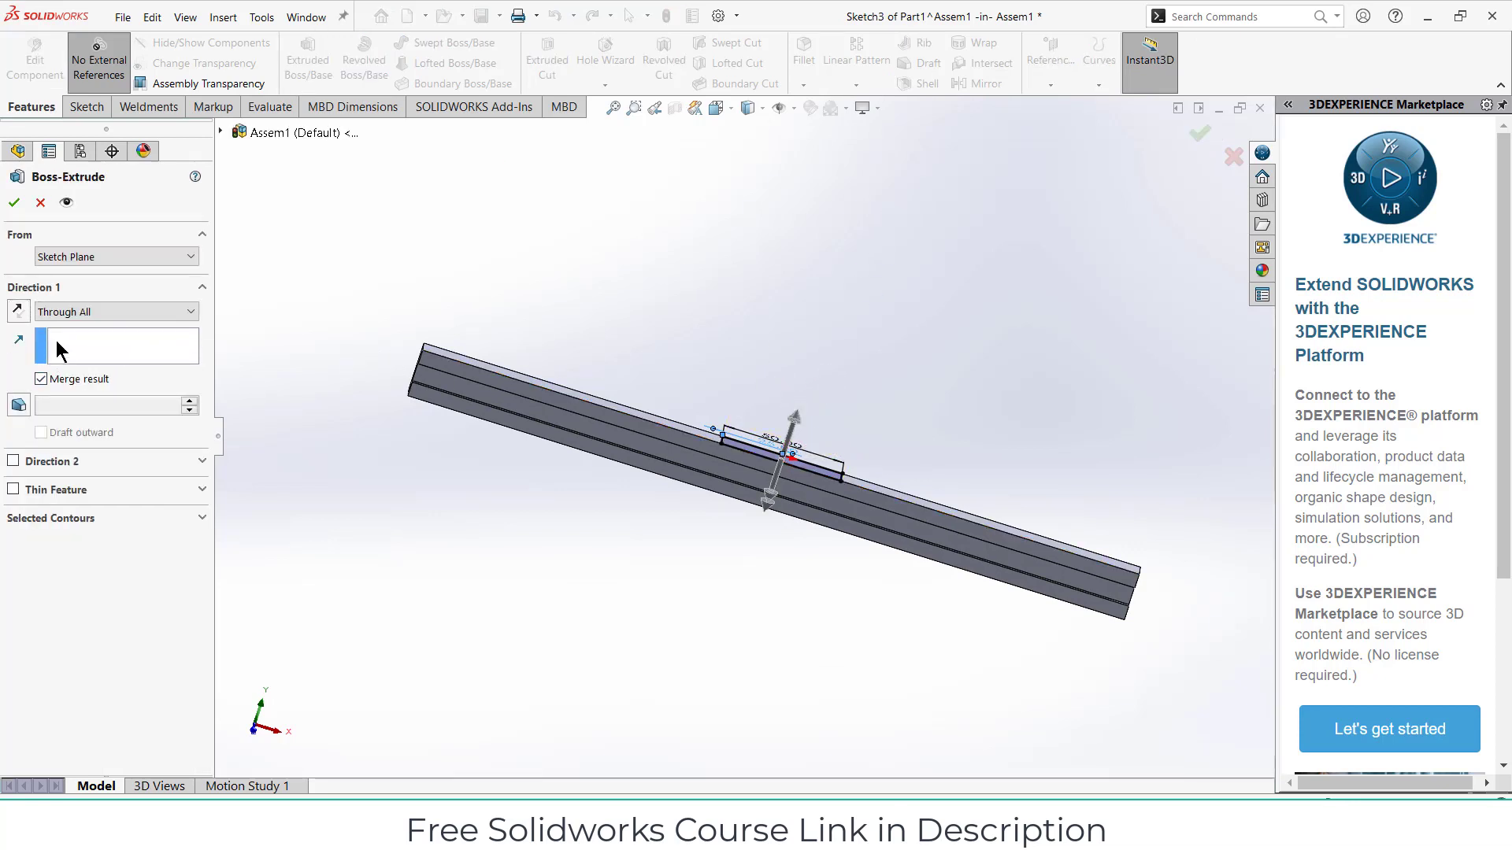
left_click(102, 312)
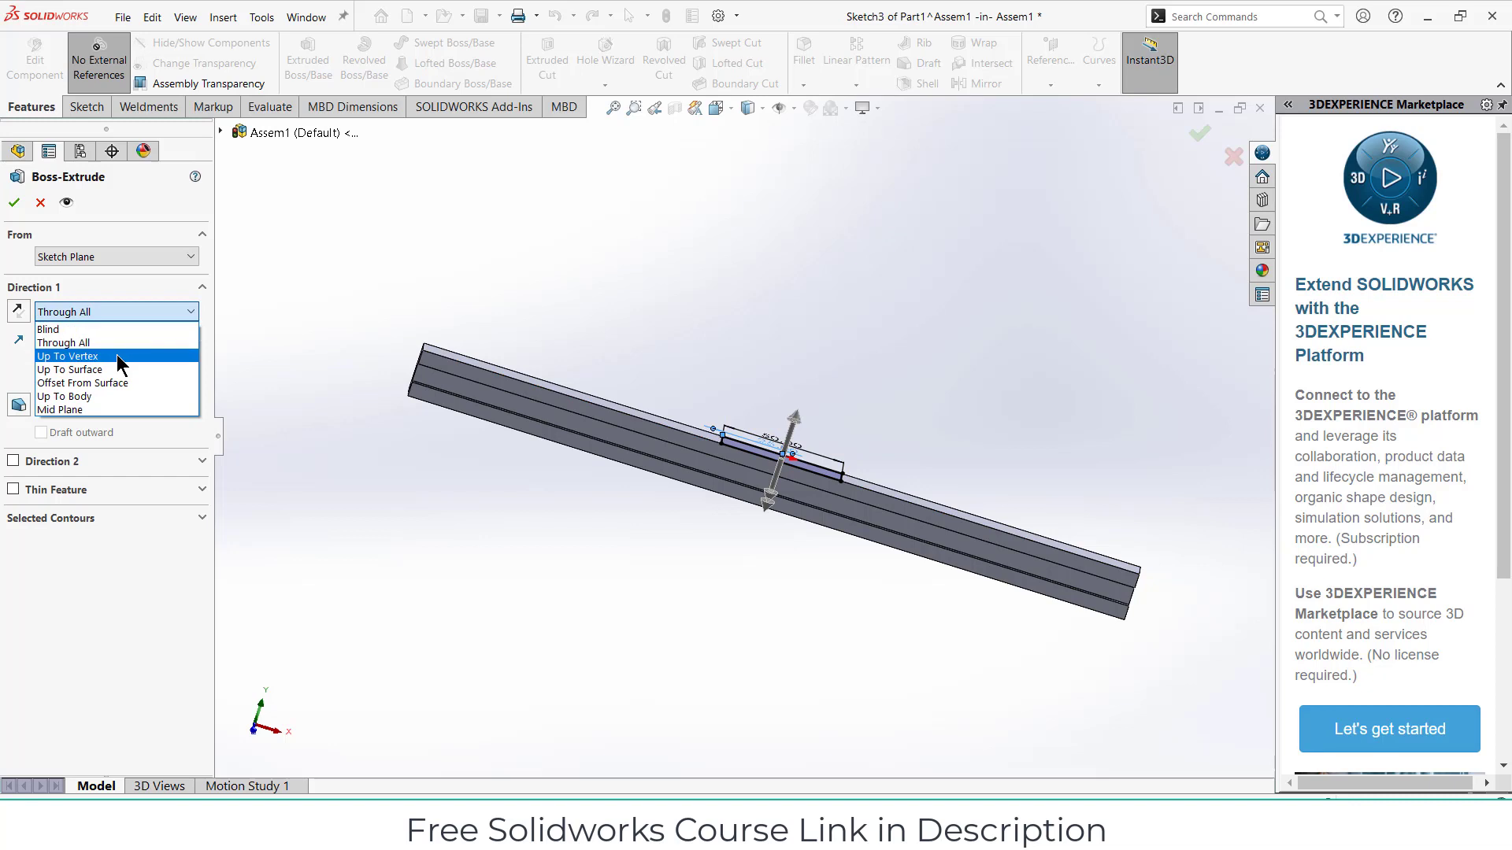
left_click(114, 340)
left_click(111, 315)
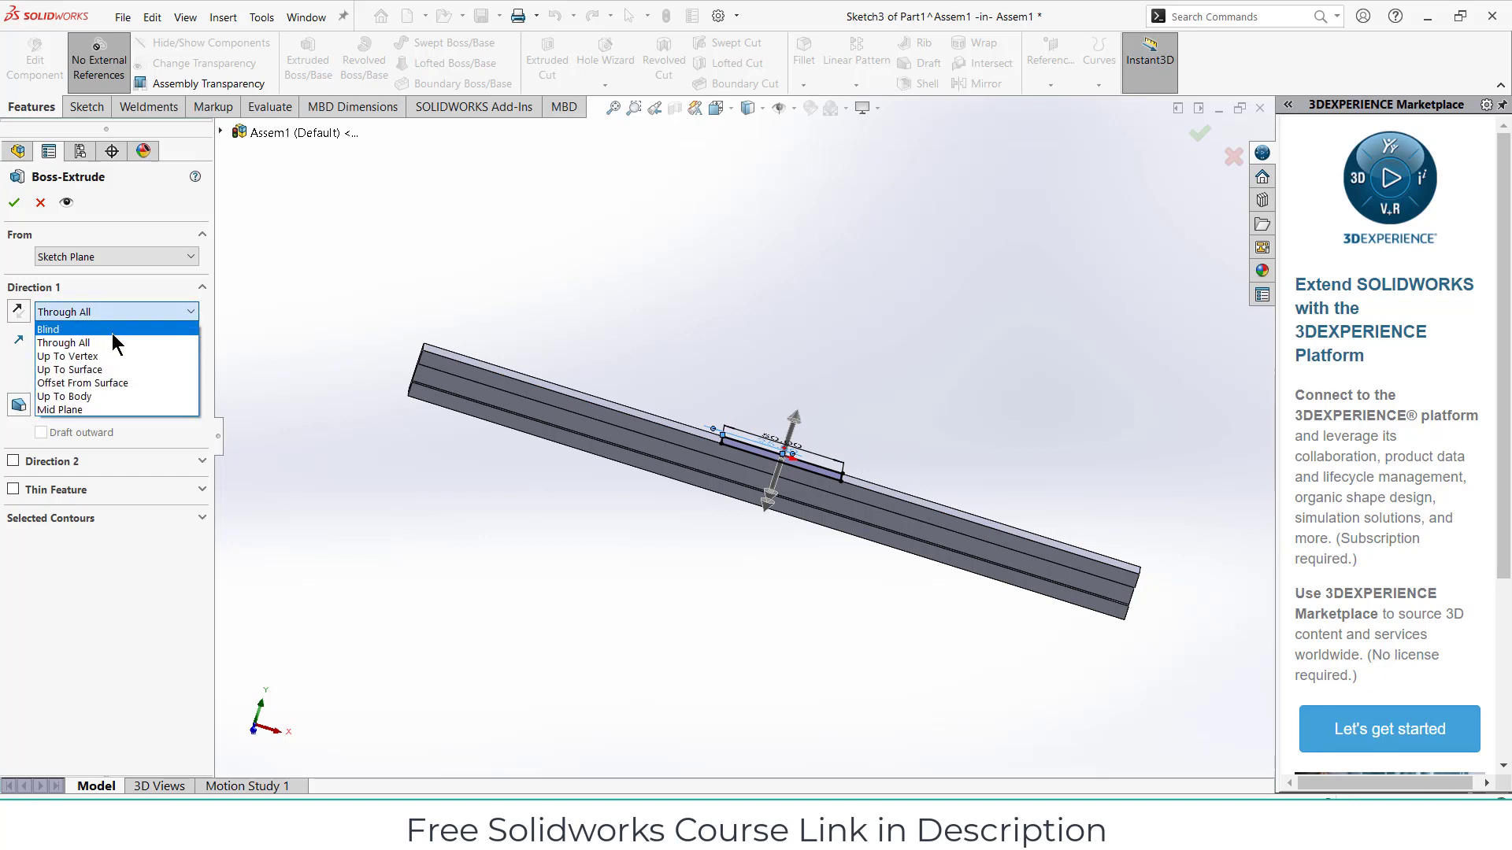
left_click(112, 331)
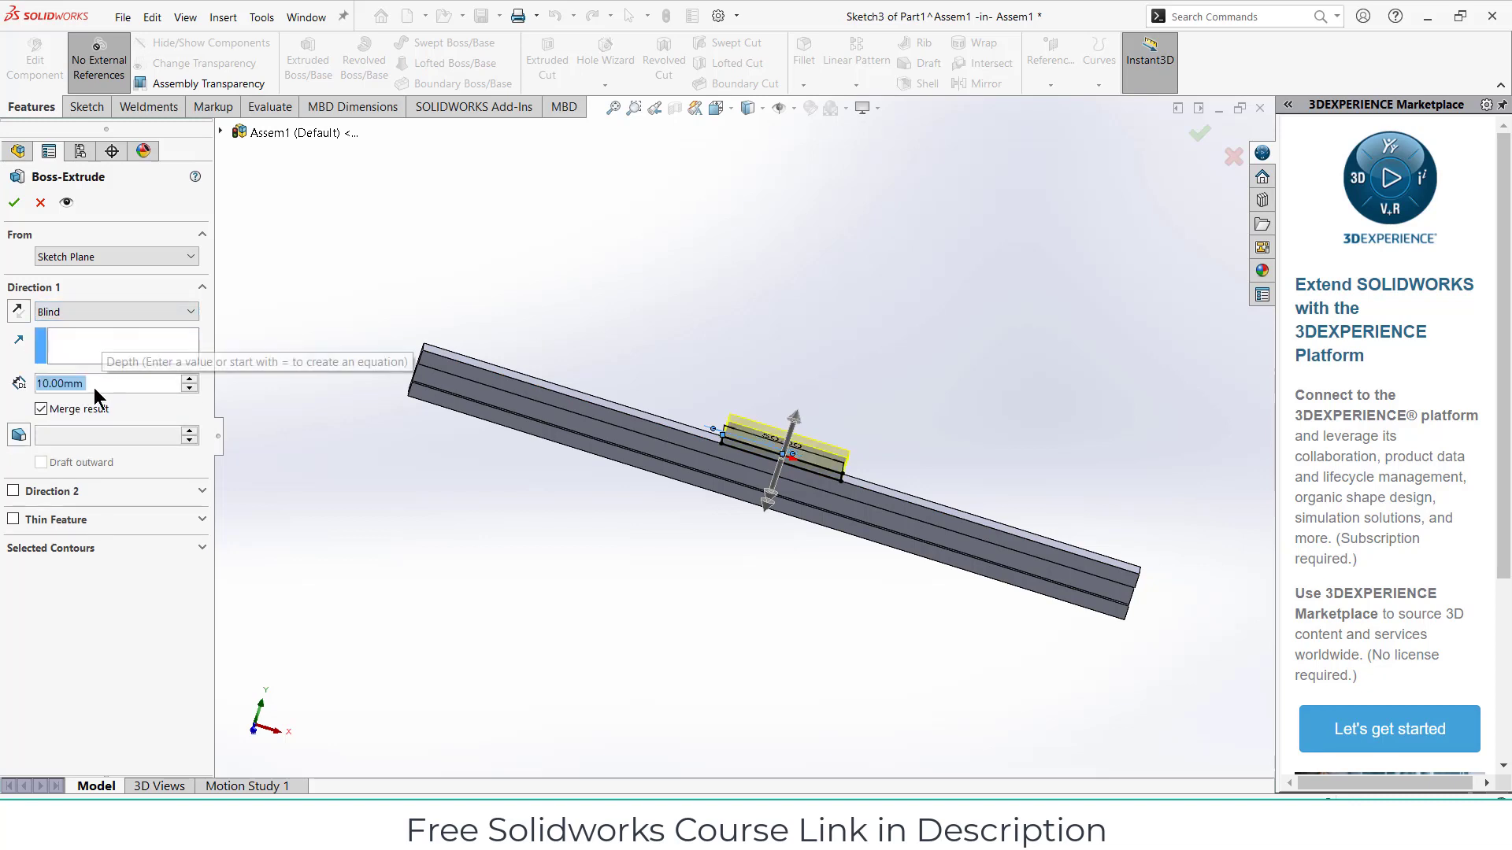
type("200")
key("Return")
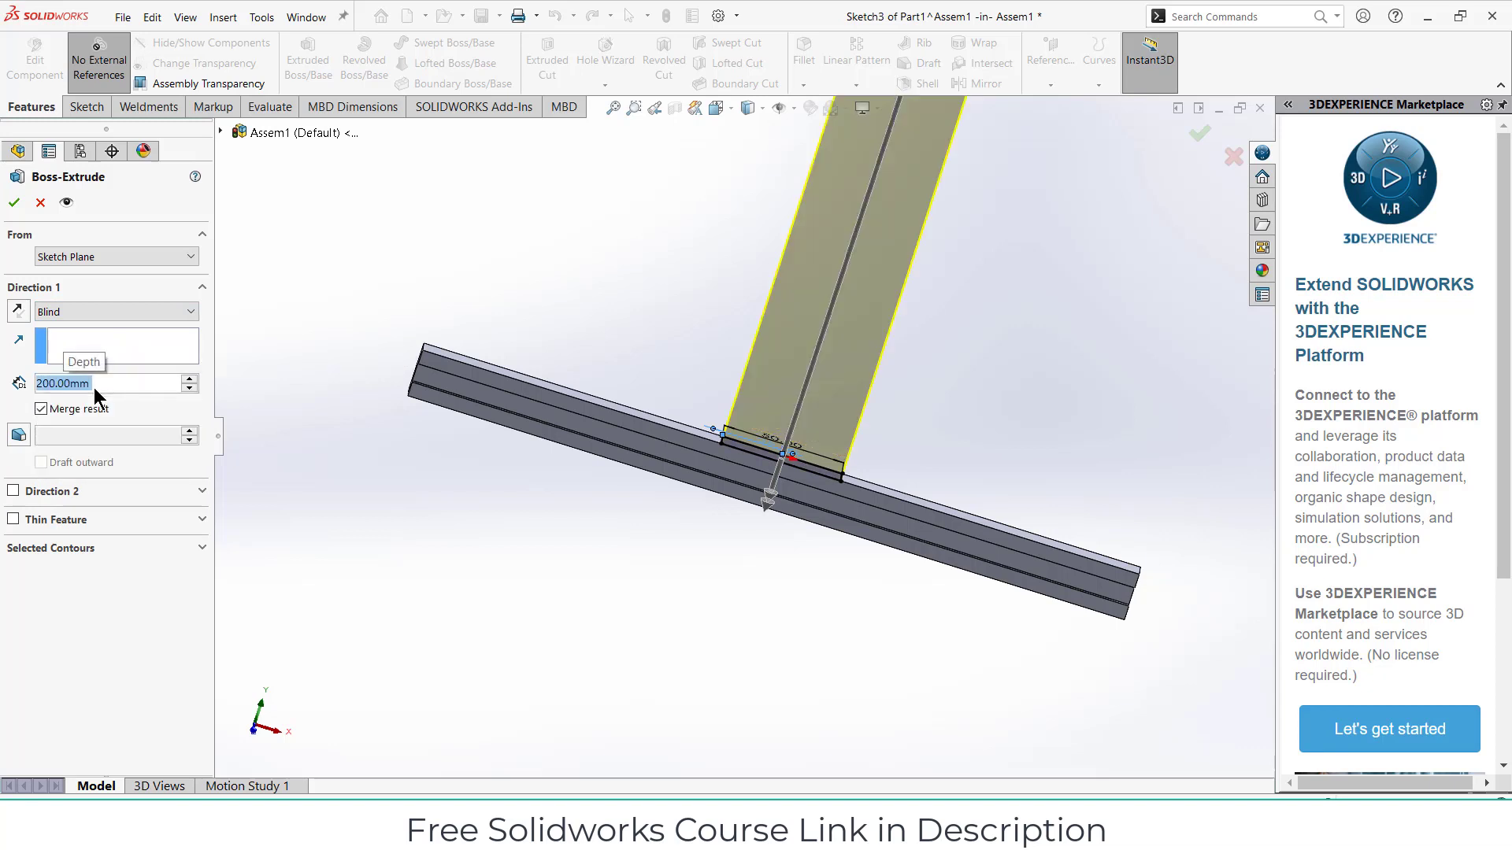
key("Return")
- Start a sketch on the upright's front face and draw a circle about 12.5 mm in diameter above the origin
scroll(933, 337, "up", 4)
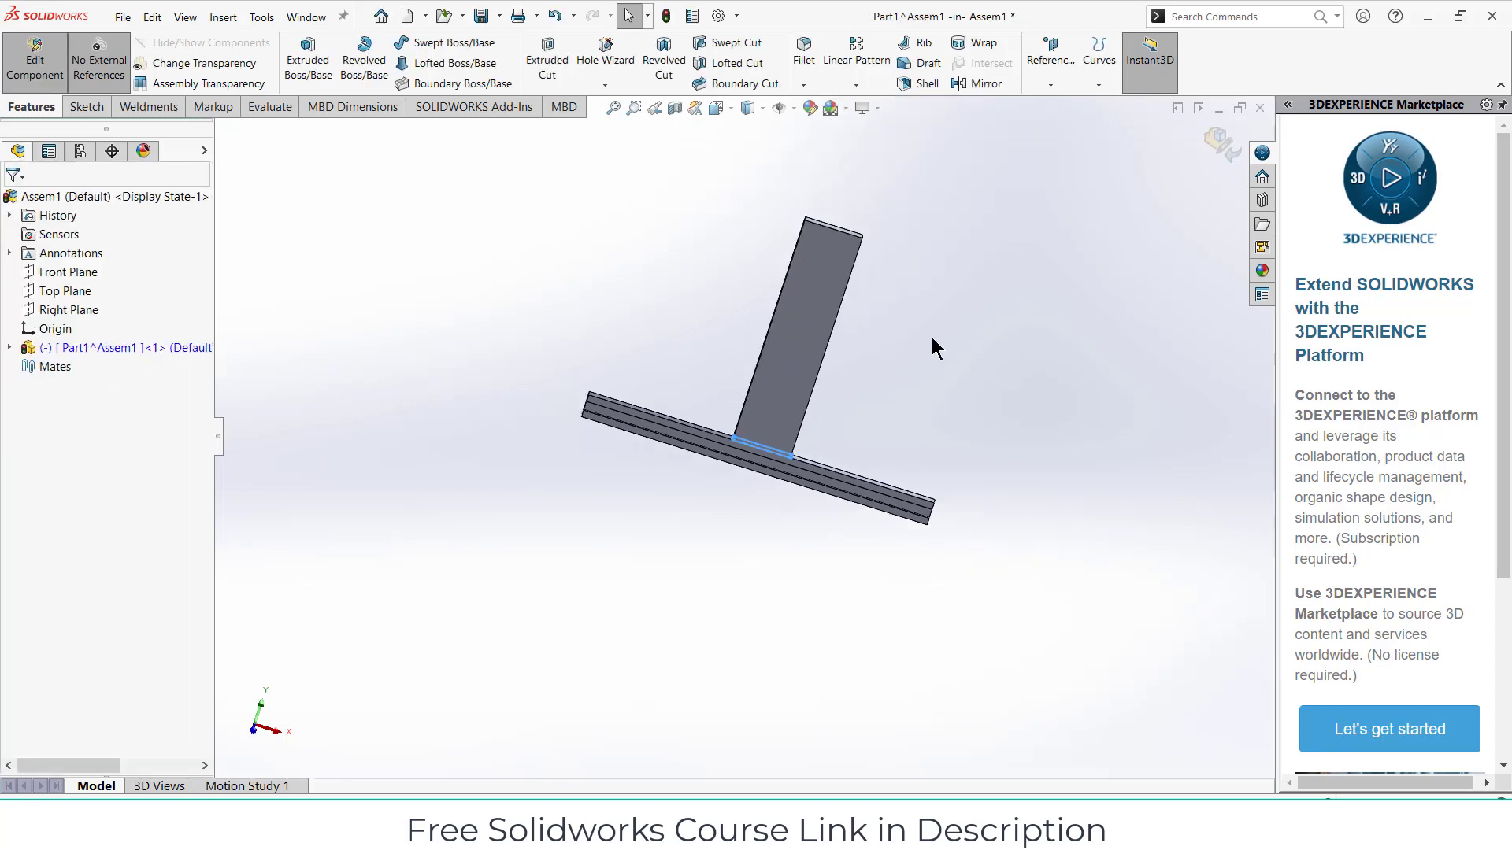
middle_click_drag(838, 385, 916, 497)
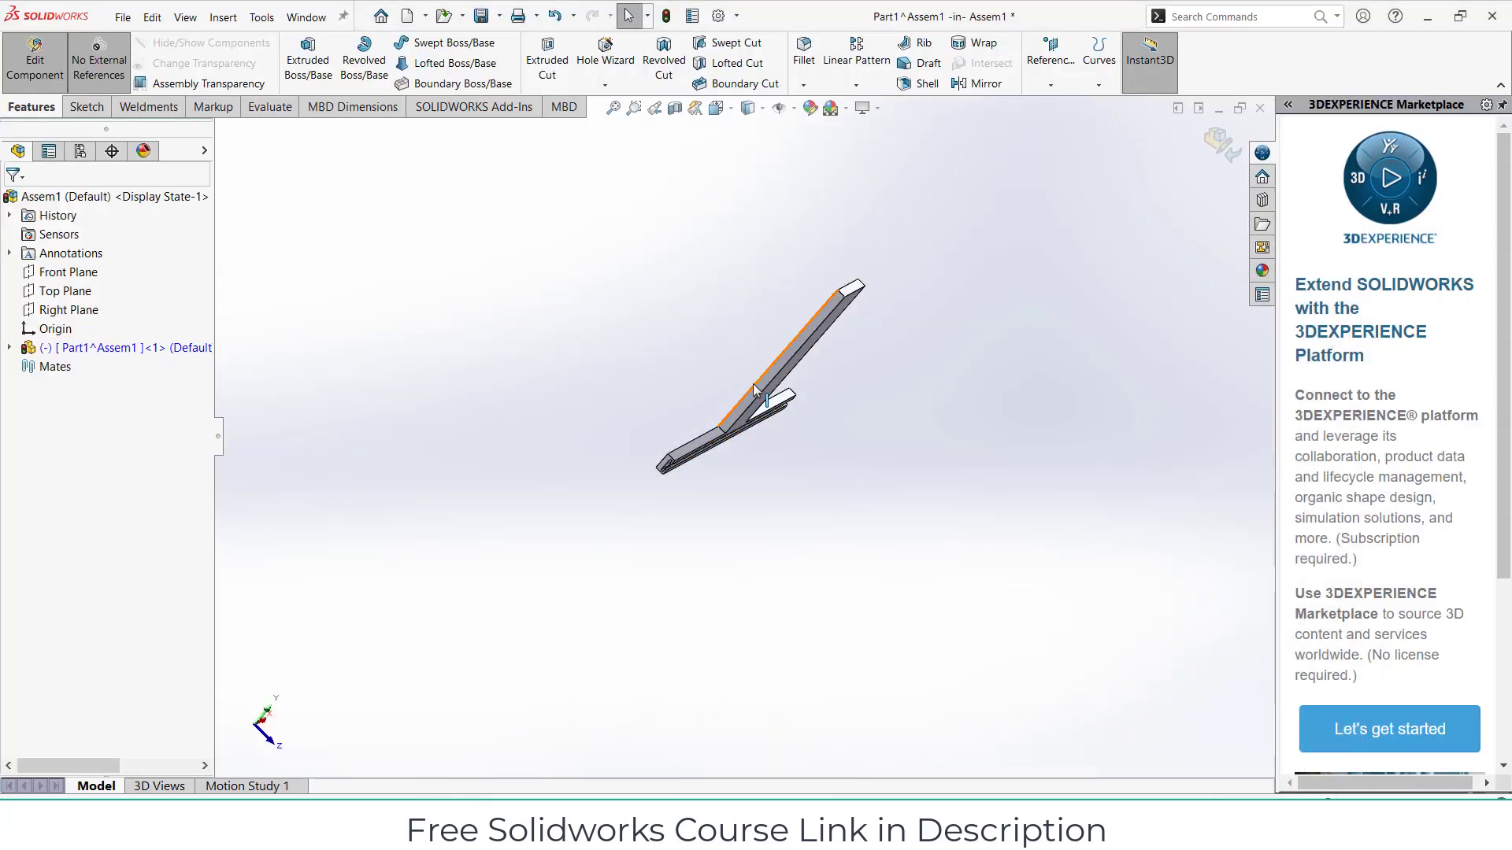
left_click(796, 370)
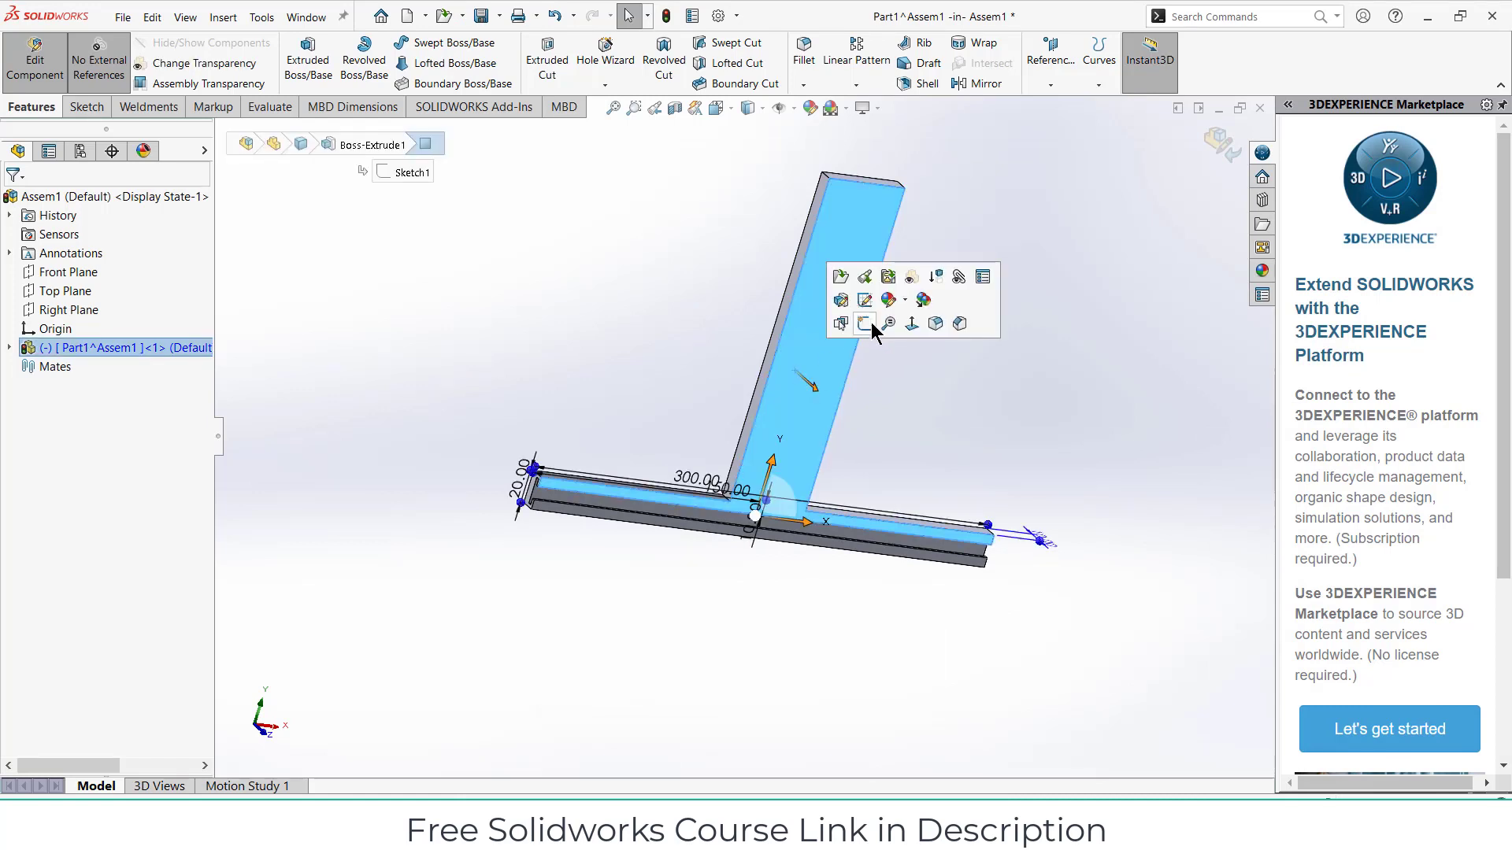
left_click(866, 316)
left_click(451, 44)
scroll(749, 510, "down", 2)
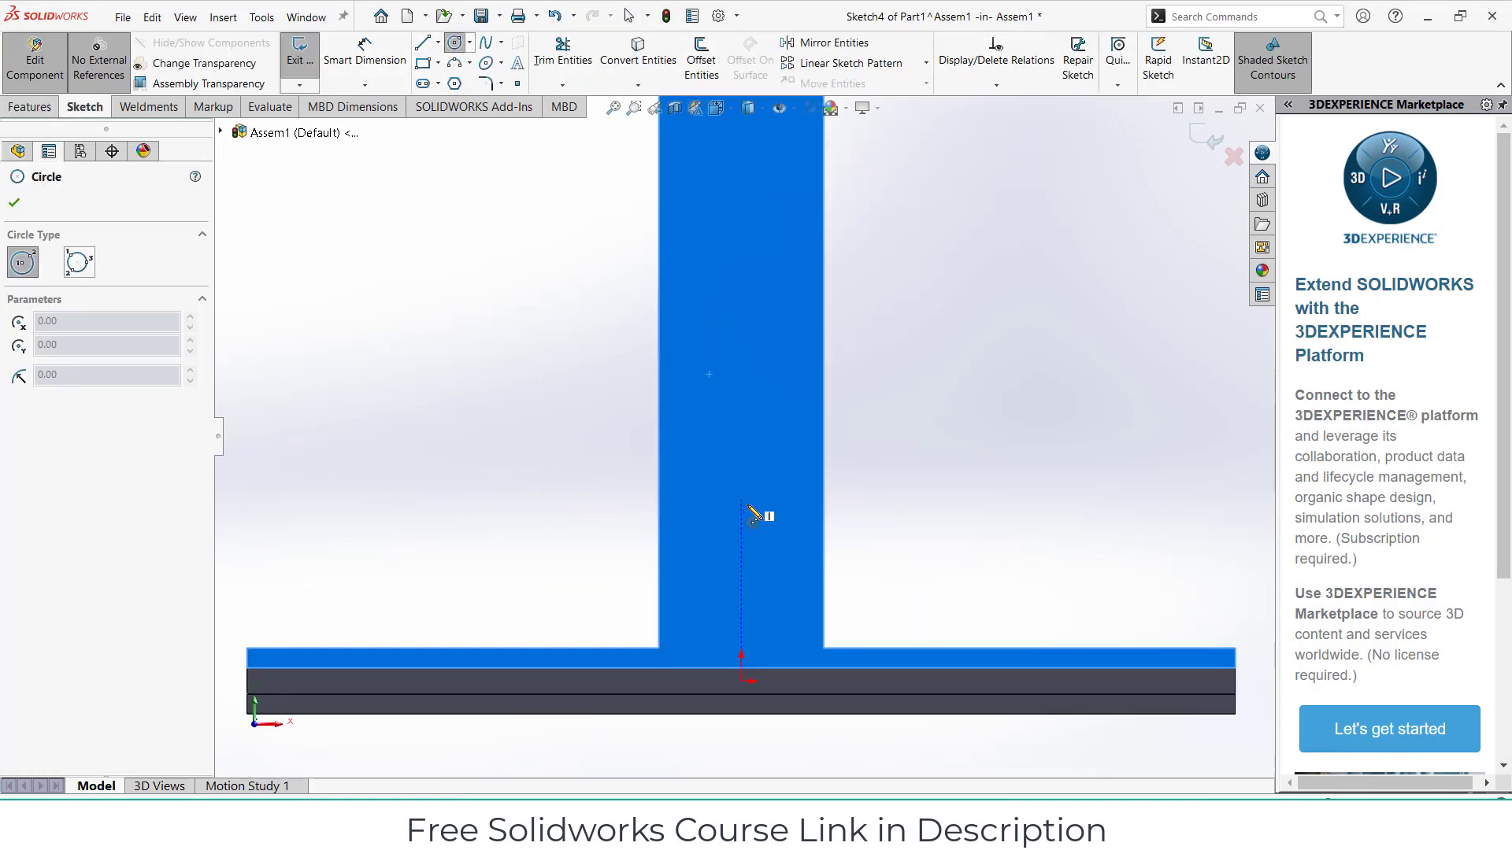
left_click(741, 456)
left_click(756, 470)
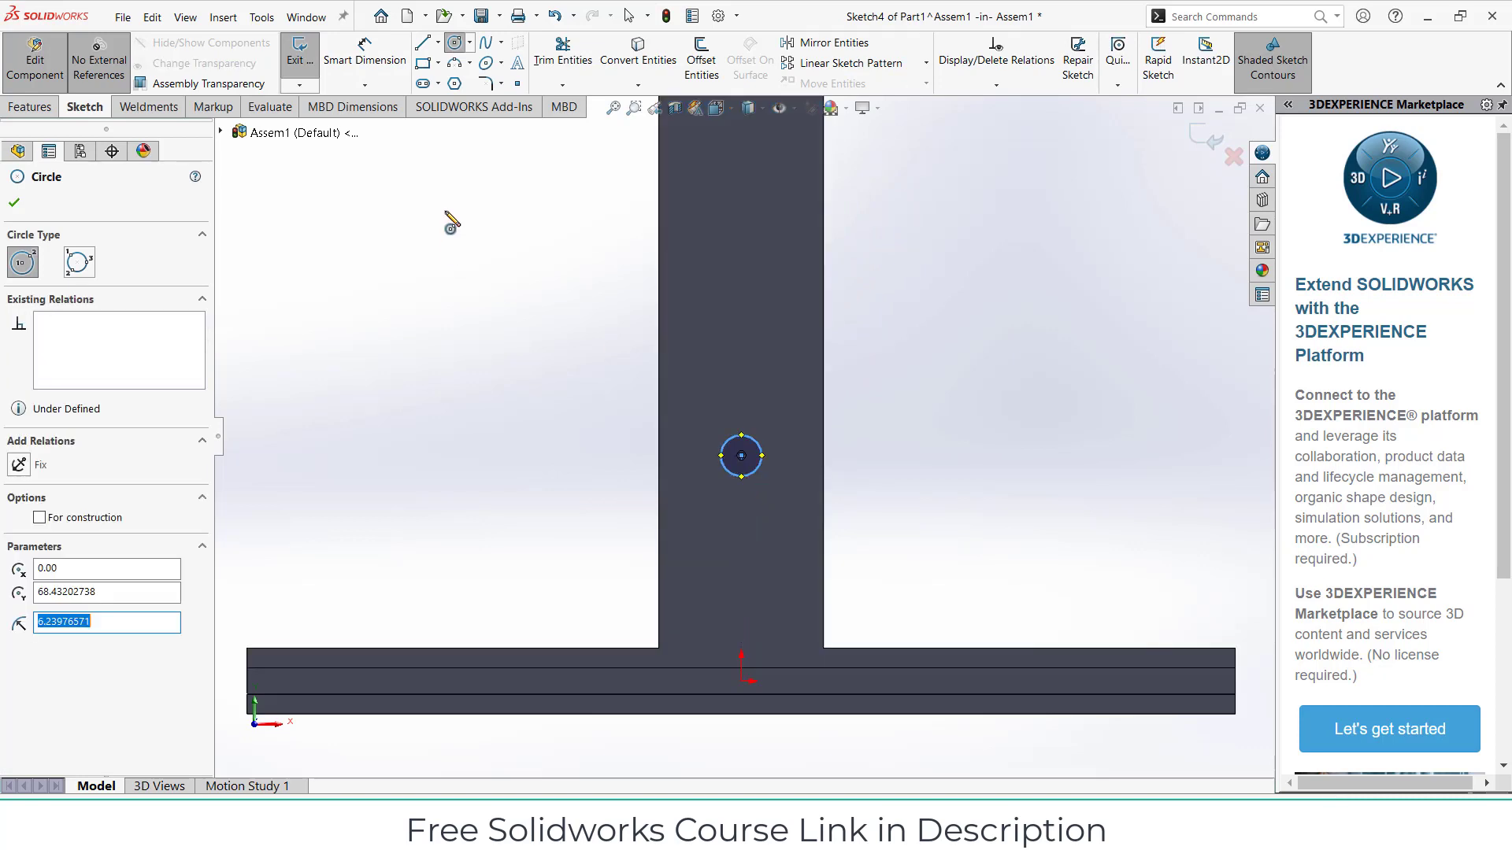
- Dimension the circle's diameter as 10 mm
left_click(373, 61)
left_click(762, 453)
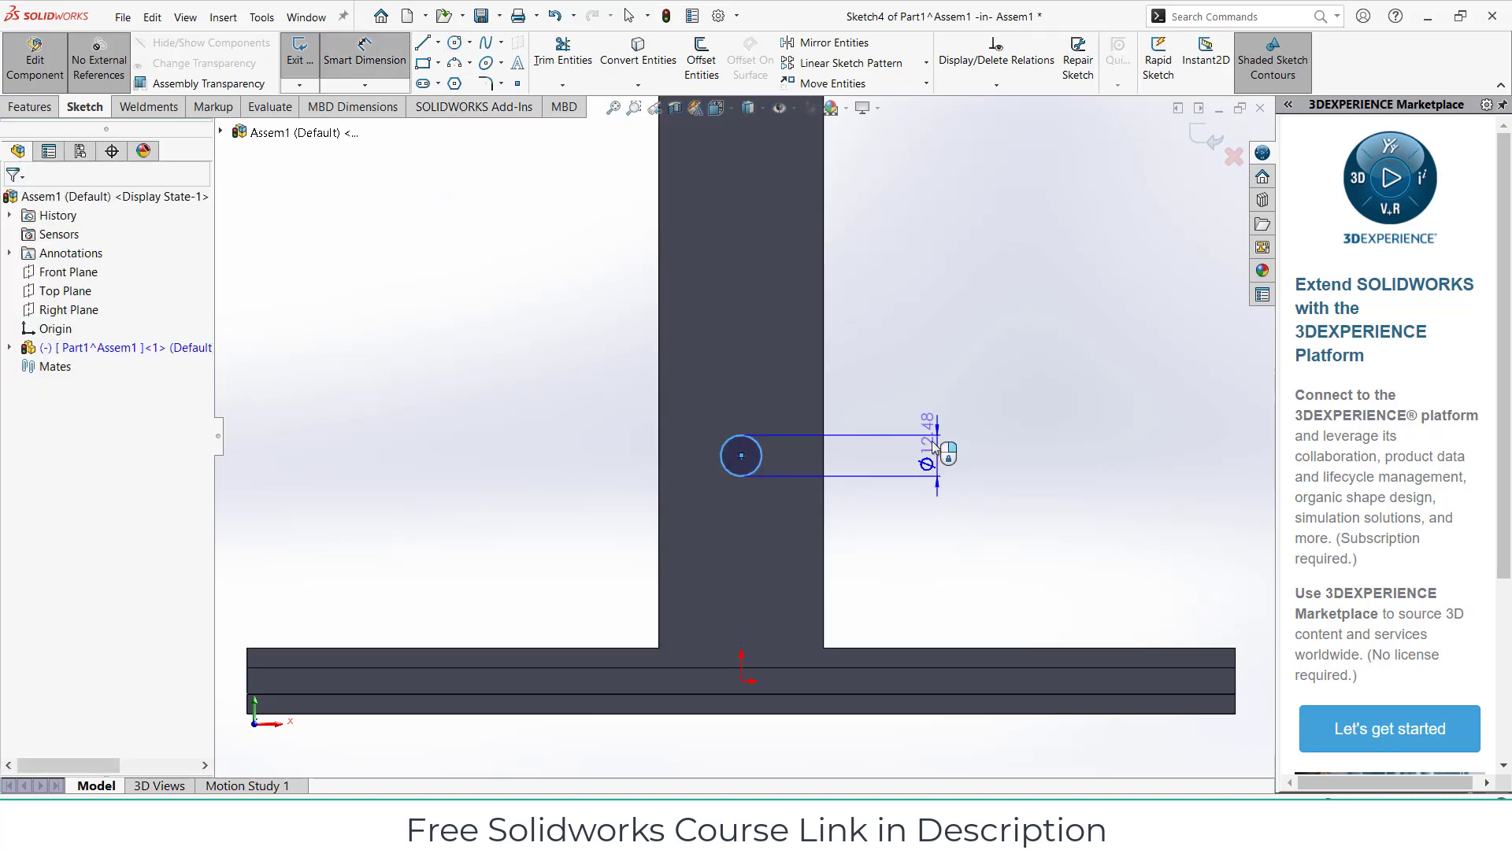
left_click(933, 446)
type("10")
key("Return")
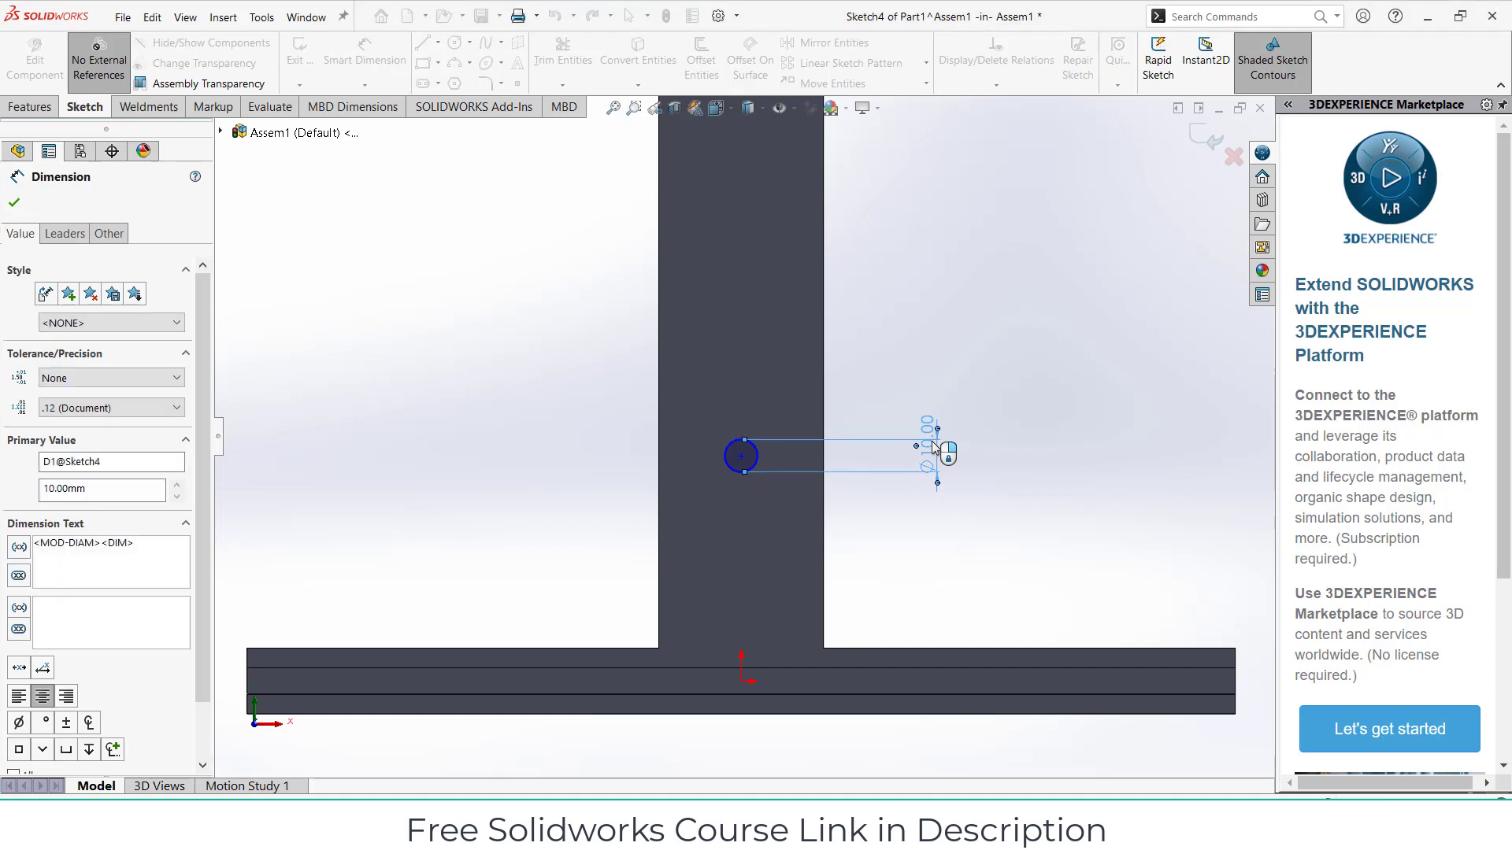
- Dimension the circle's center 50 mm above the origin and add a Vertical relation between the center and the origin
left_click(741, 457)
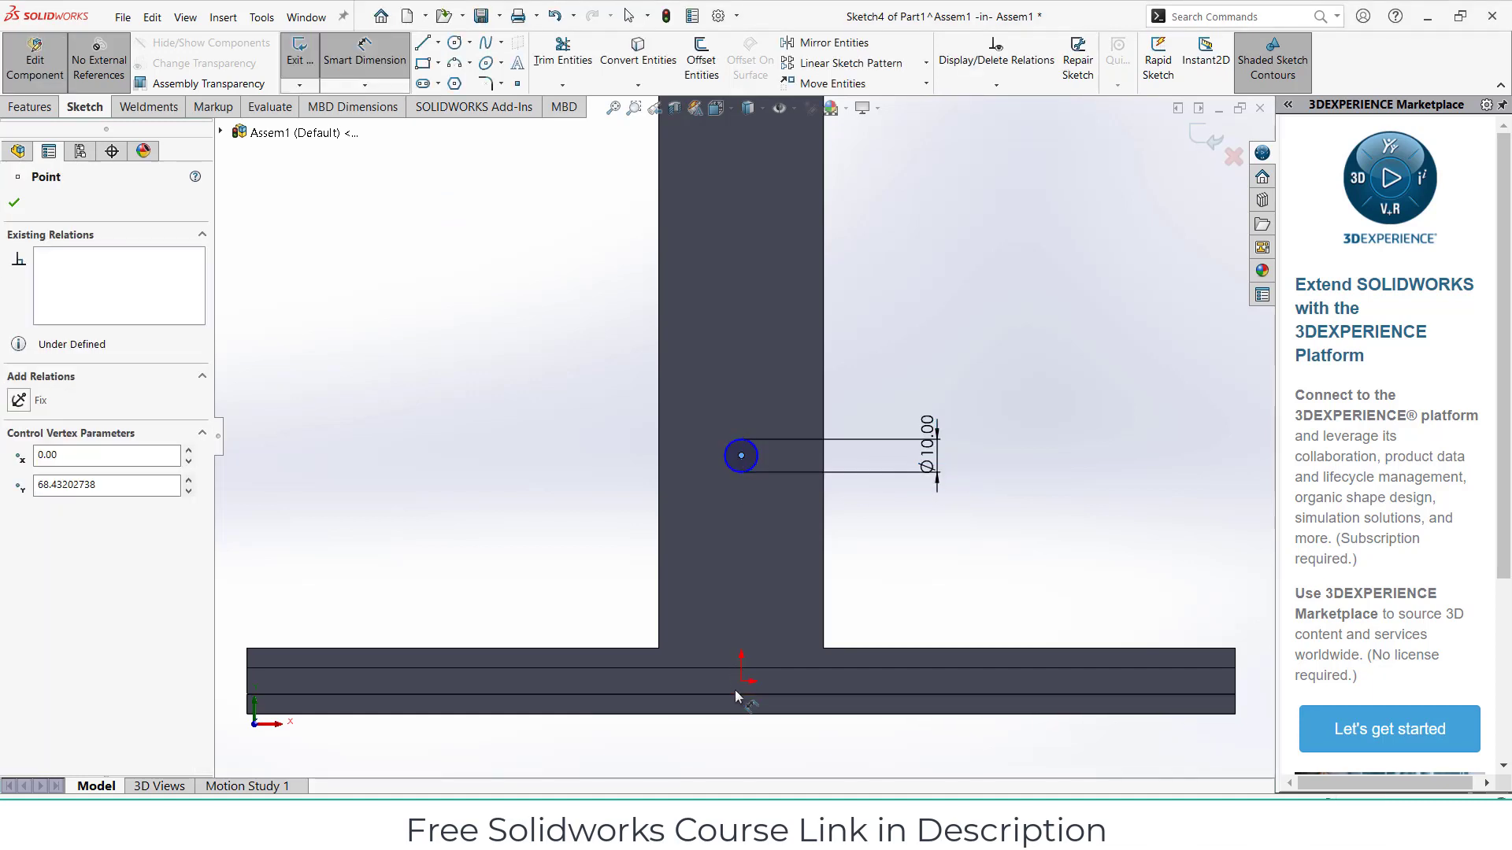
left_click(741, 681)
left_click(465, 550)
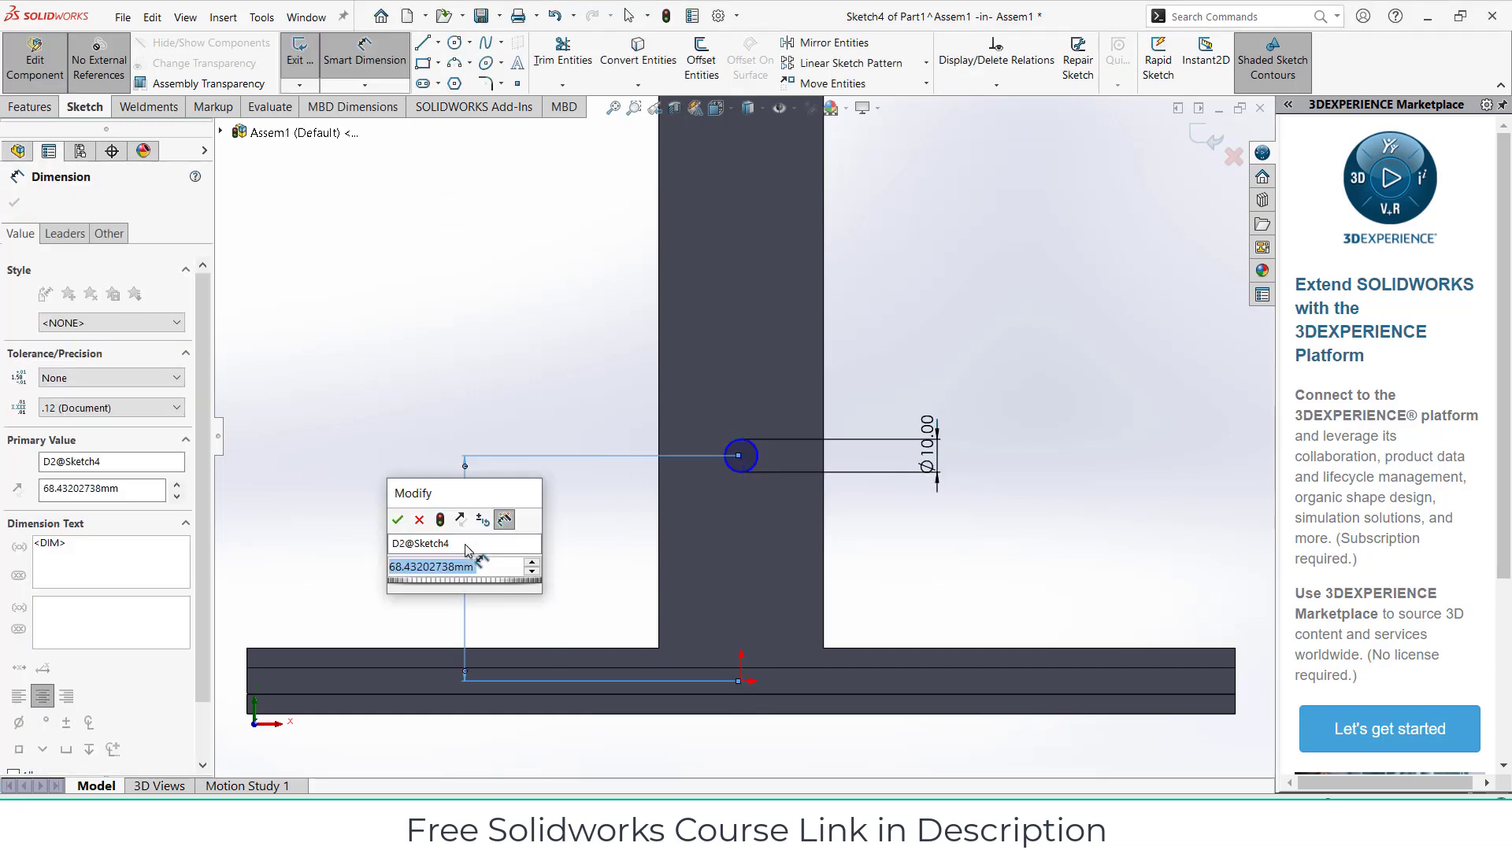
type("50")
key("Return")
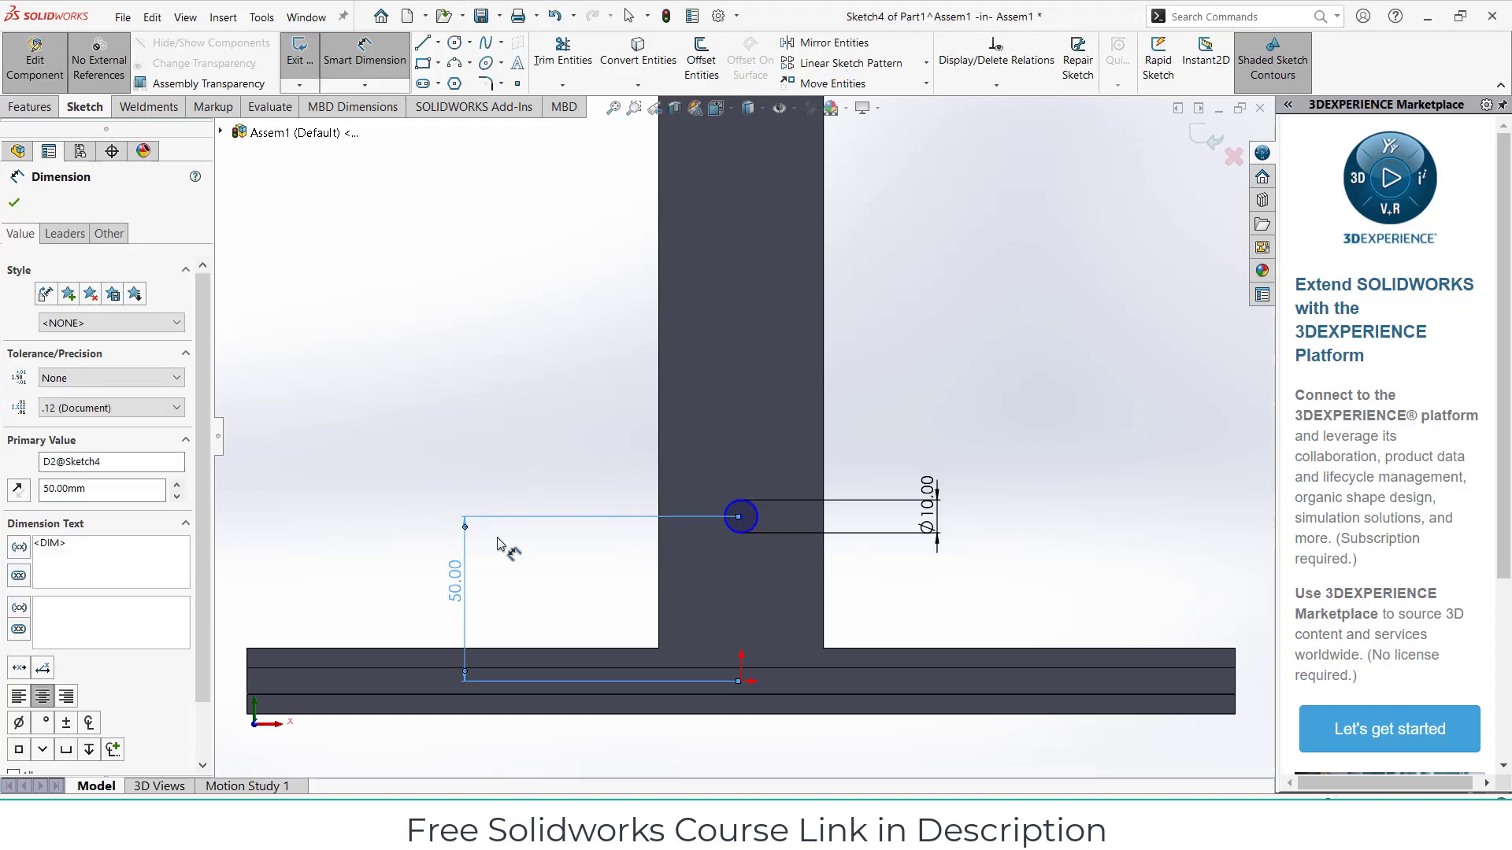
key("Escape")
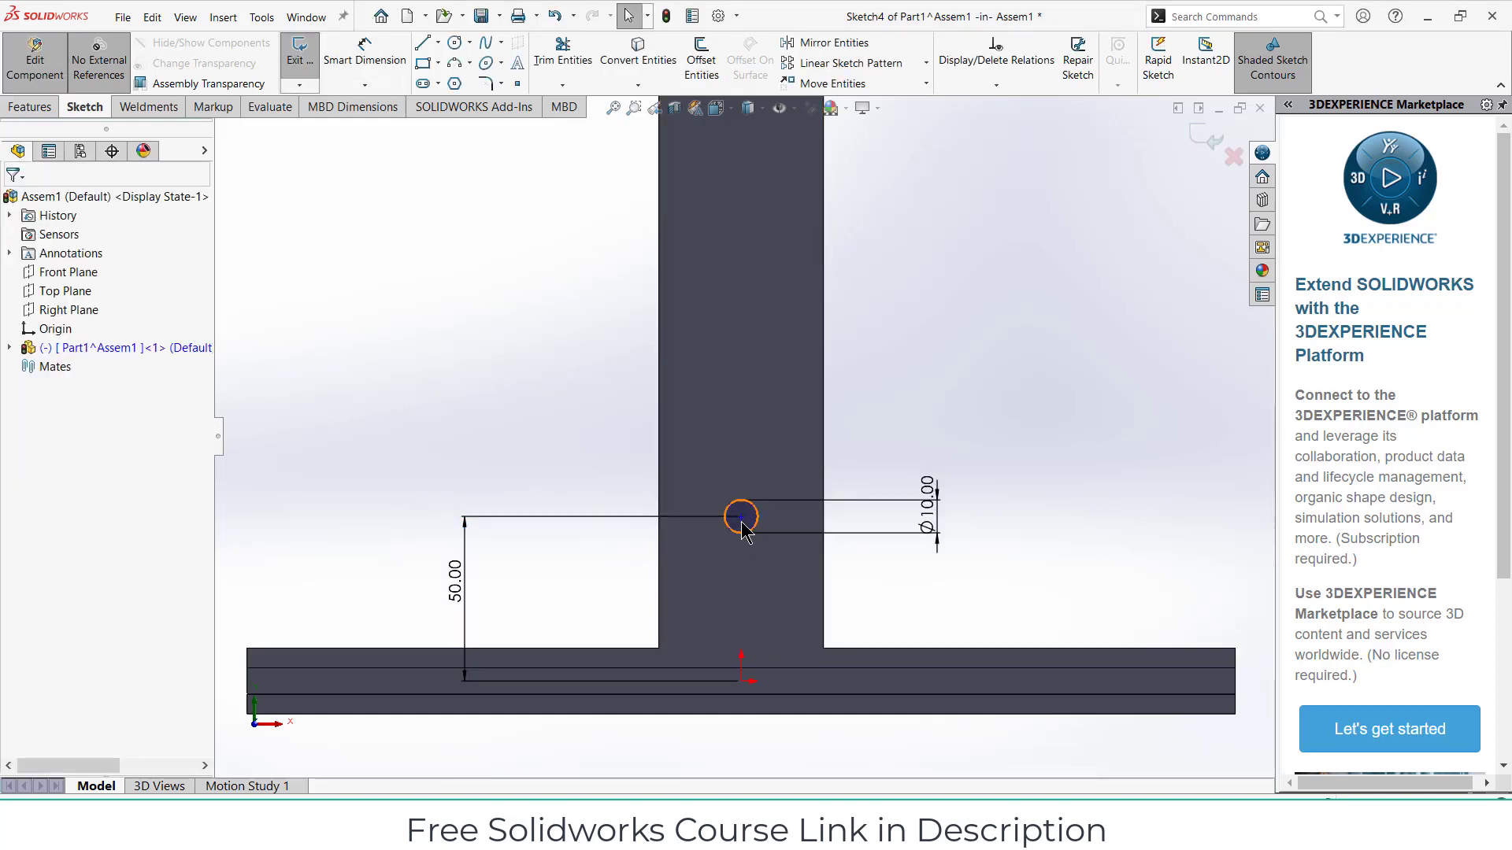
left_click(741, 516)
left_click(741, 681, "ctrl")
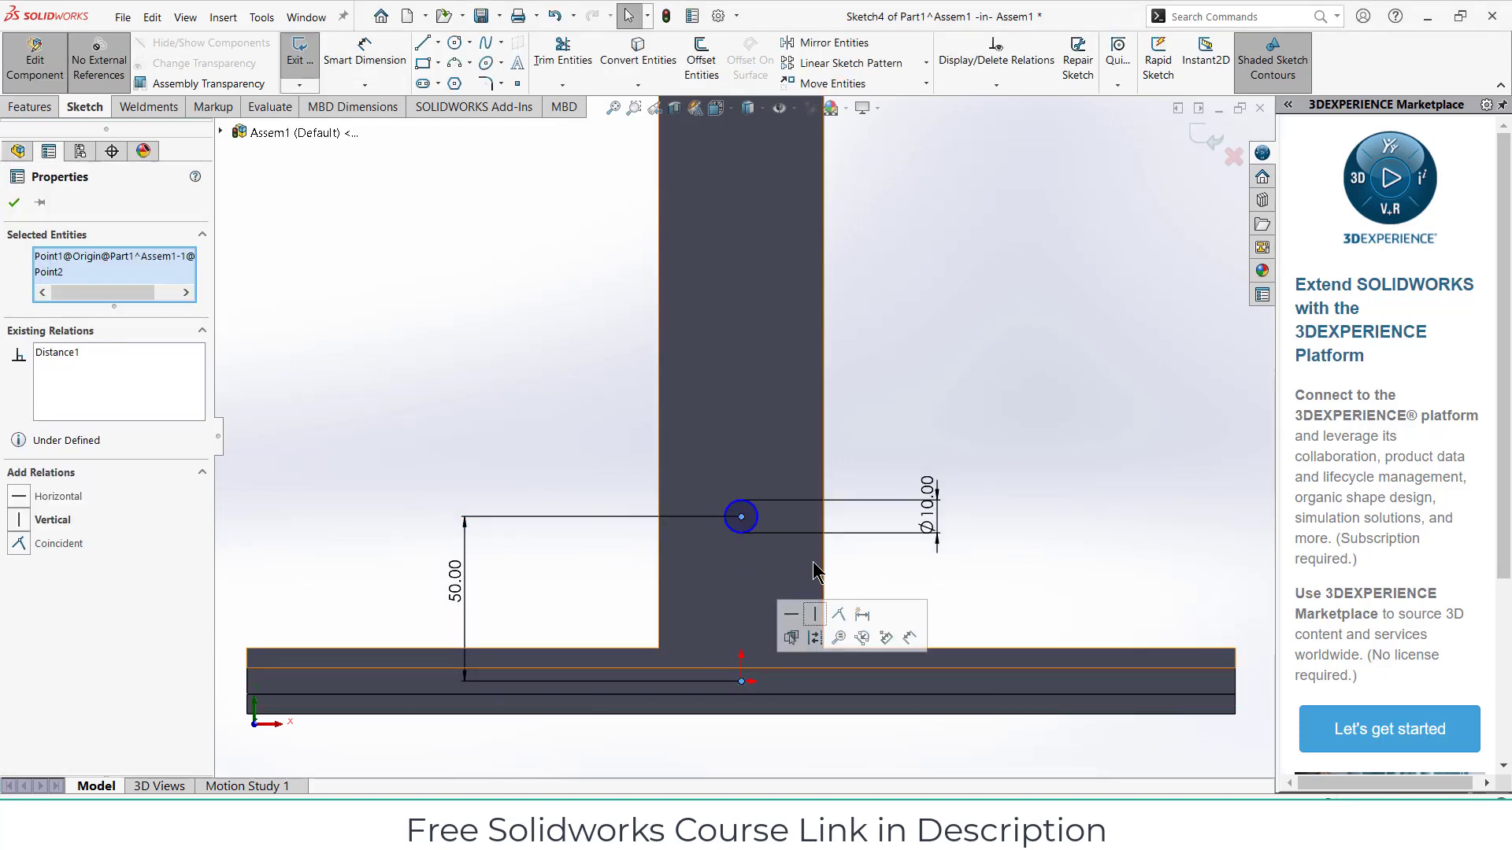
left_click(816, 615)
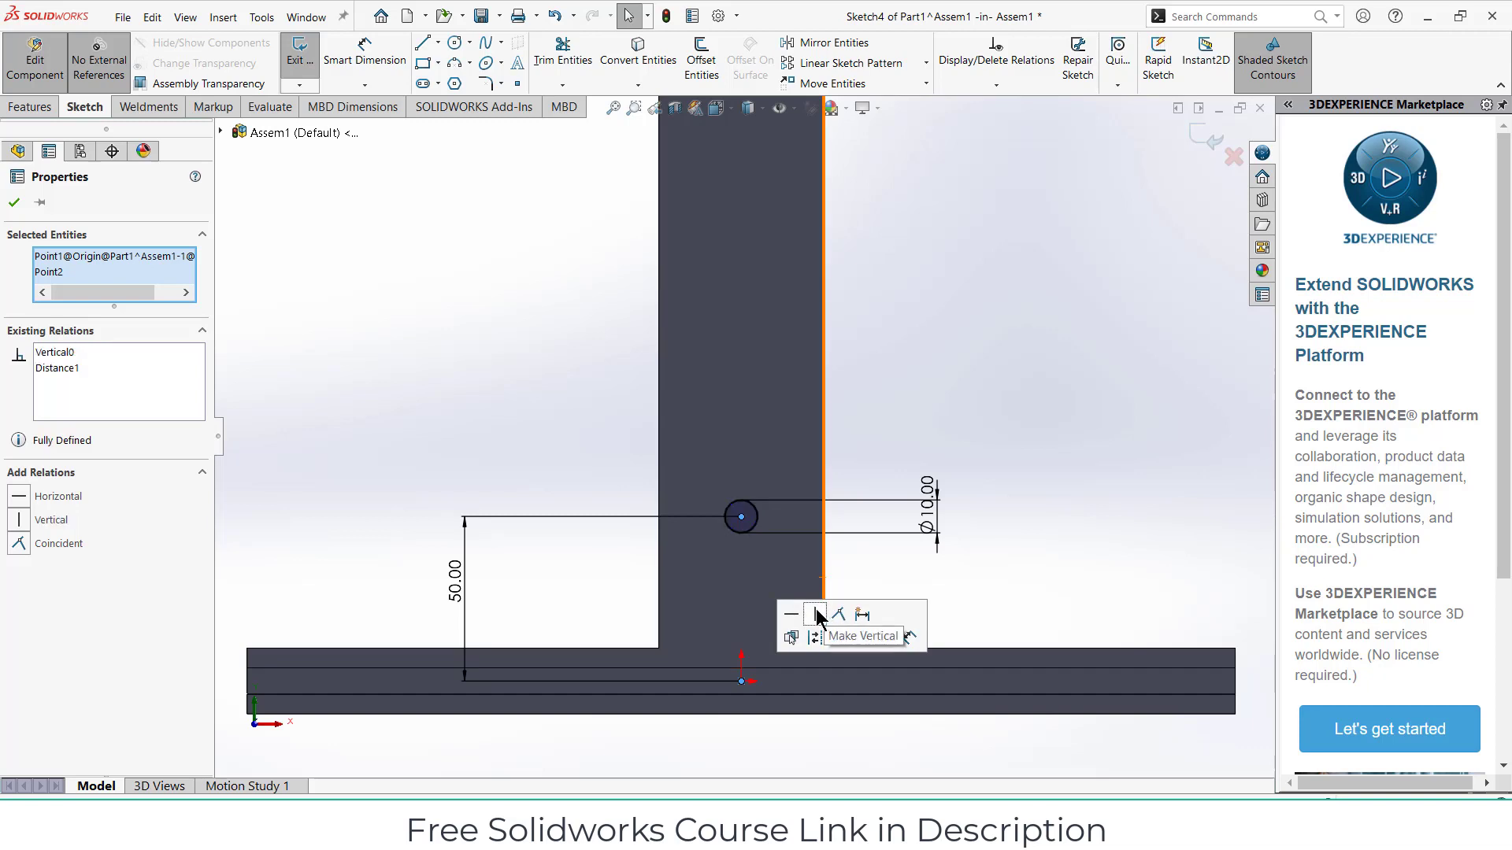
- Cut-extrude the 10 mm circle through the upright with the Through All end condition
left_click(28, 109)
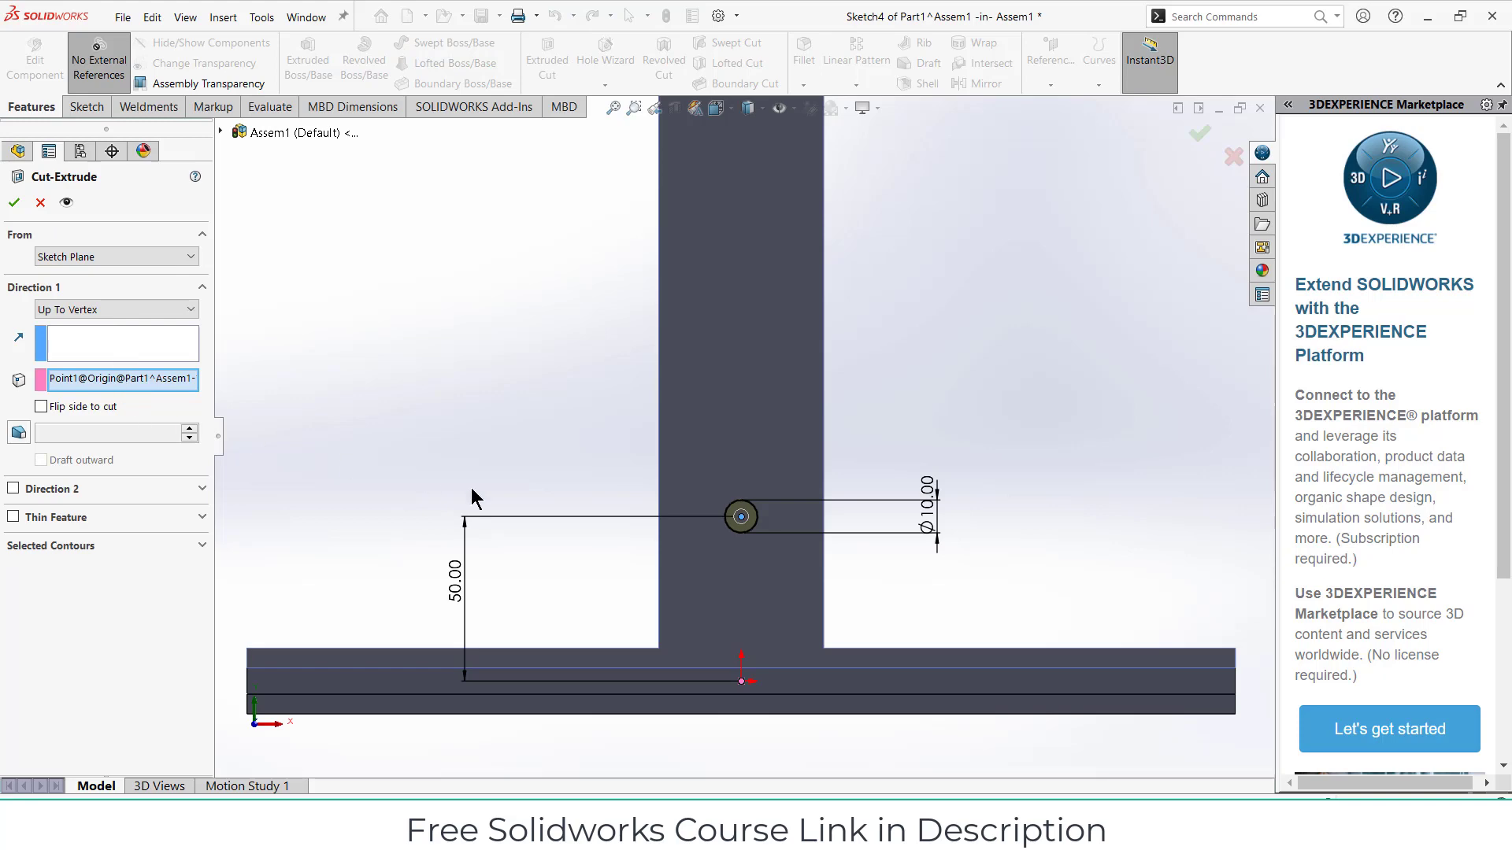
left_click(79, 309)
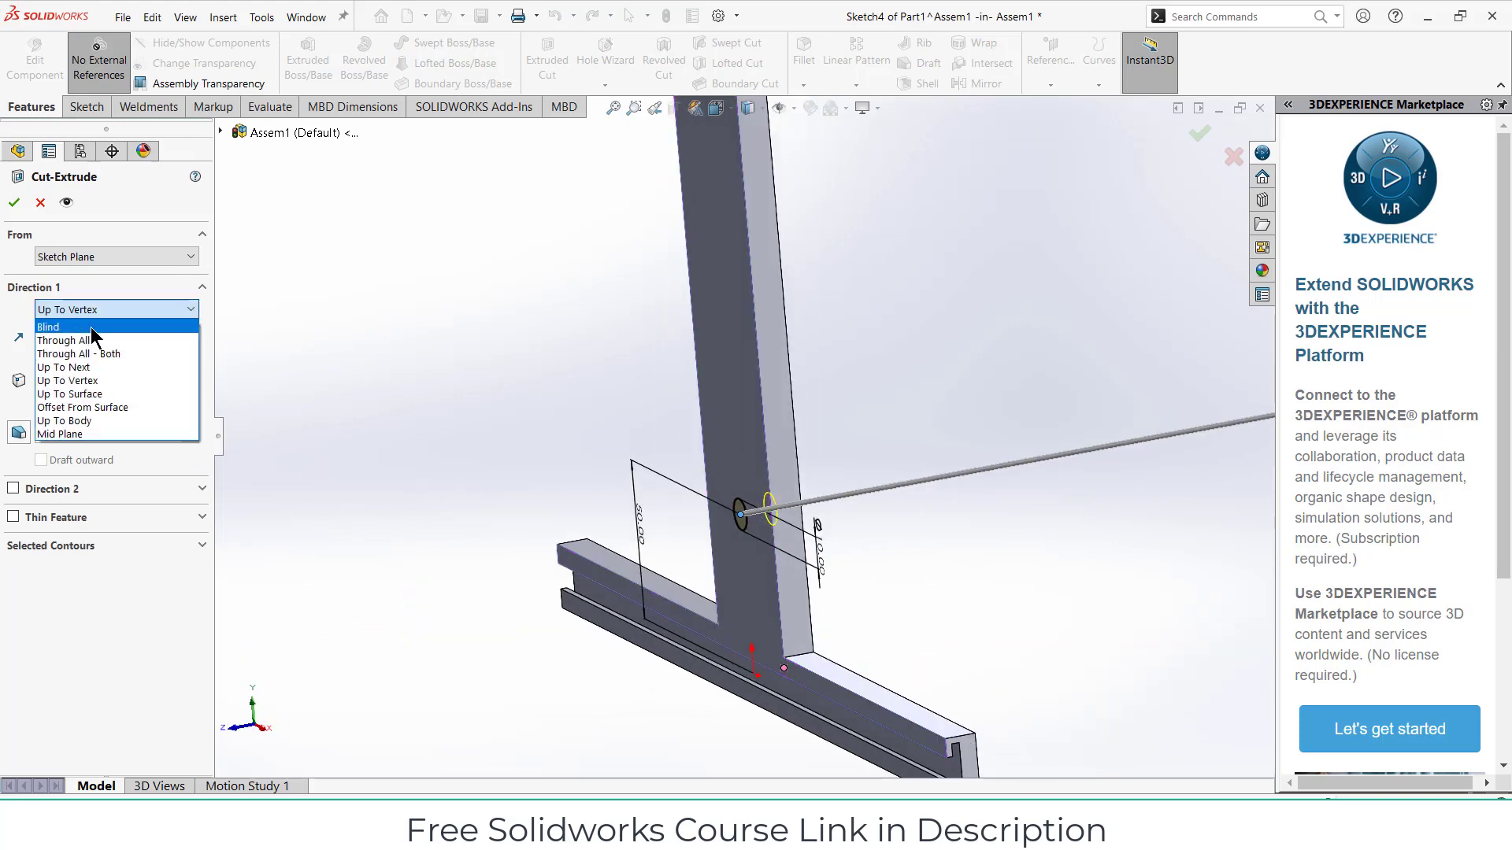
left_click(90, 339)
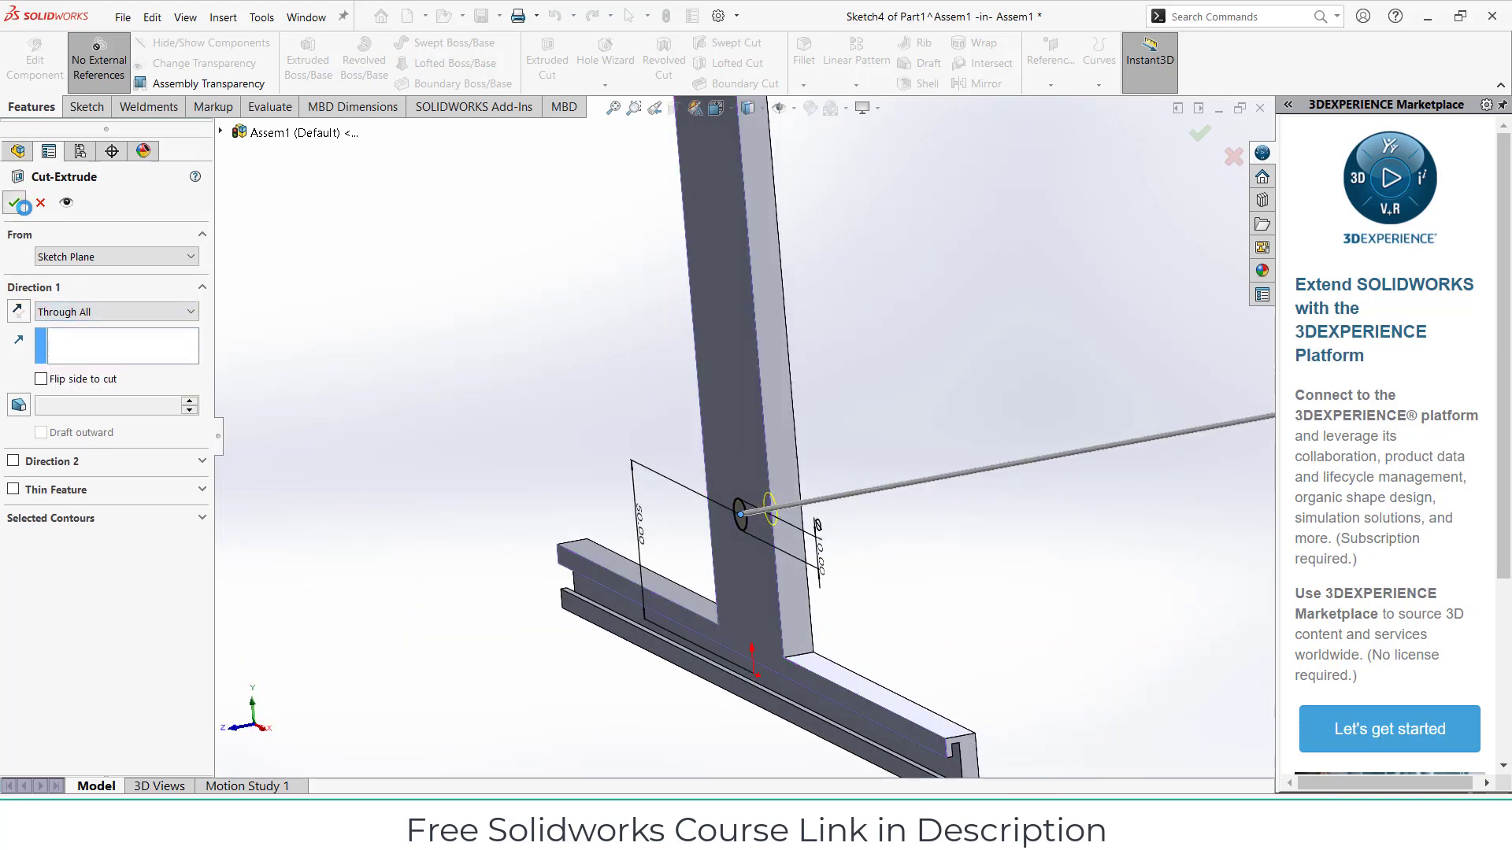
left_click(486, 362)
middle_click_drag(647, 487, 760, 669)
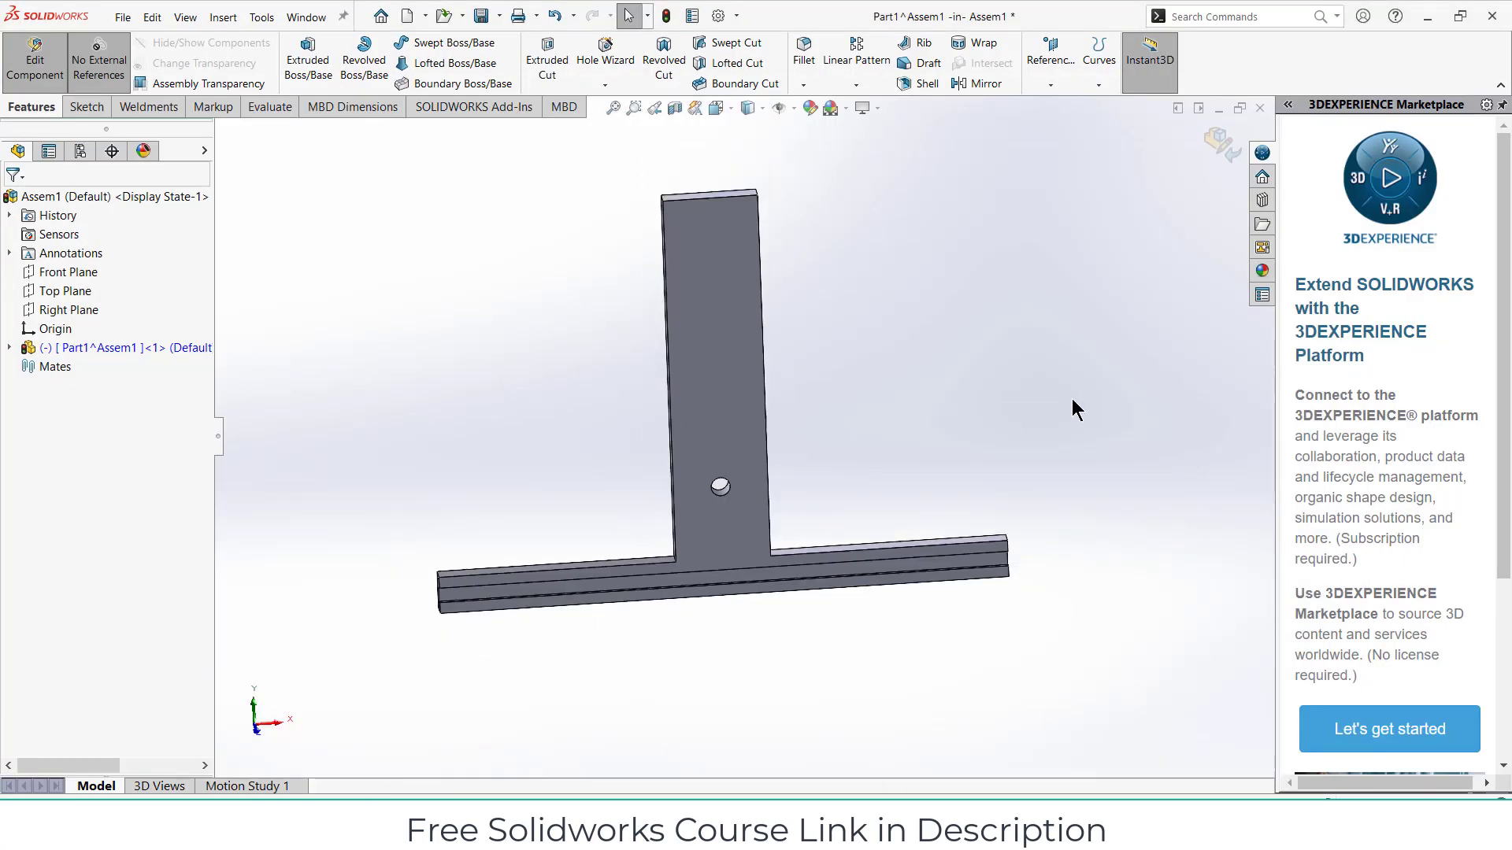
- Finish editing the rail part and insert a new in-context part on the assembly's Front Plane
left_click(1213, 141)
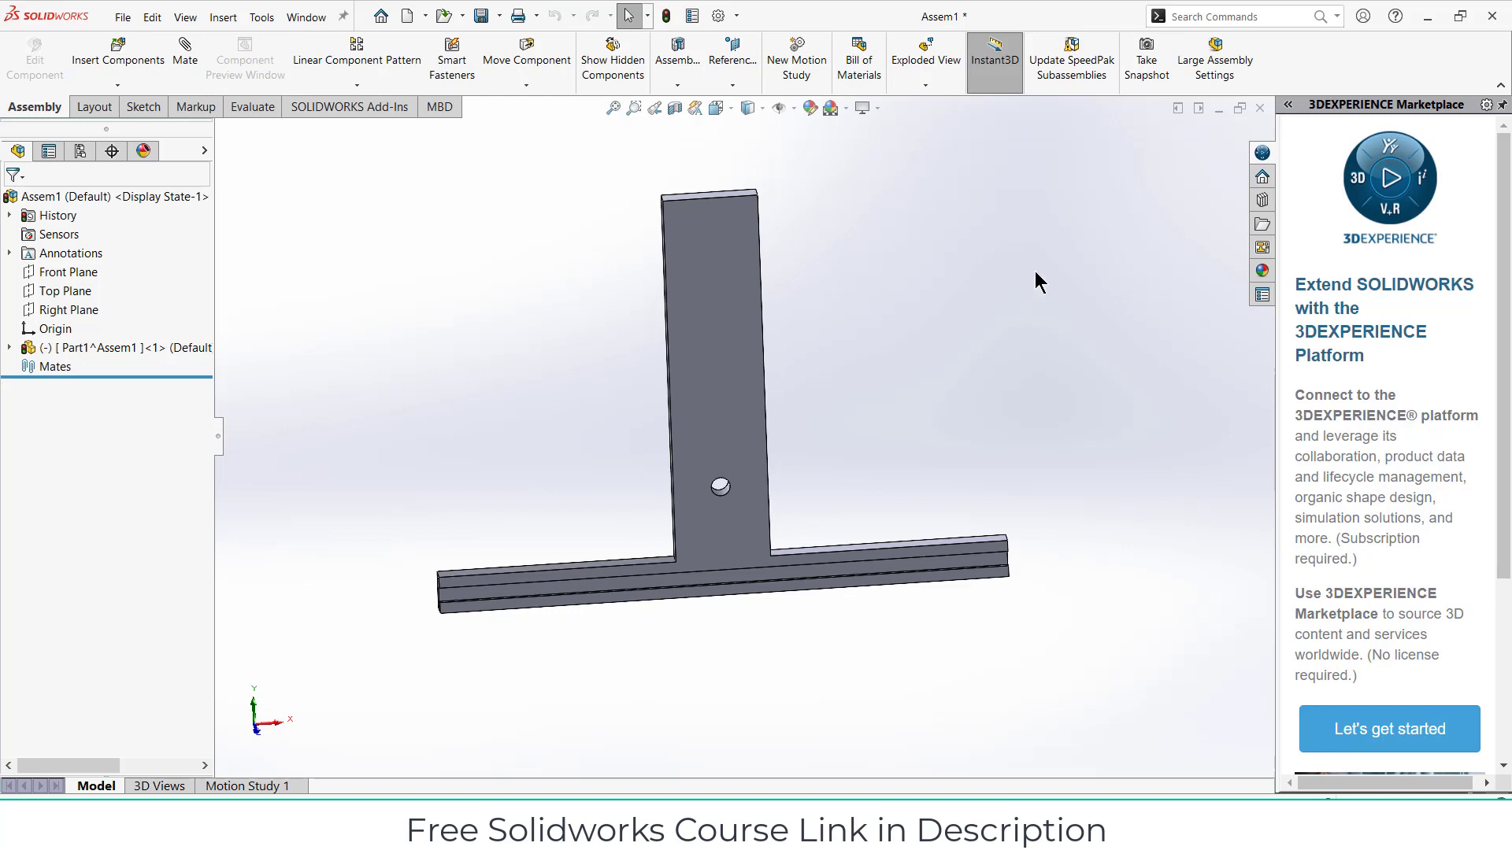
left_click(116, 85)
left_click(110, 123)
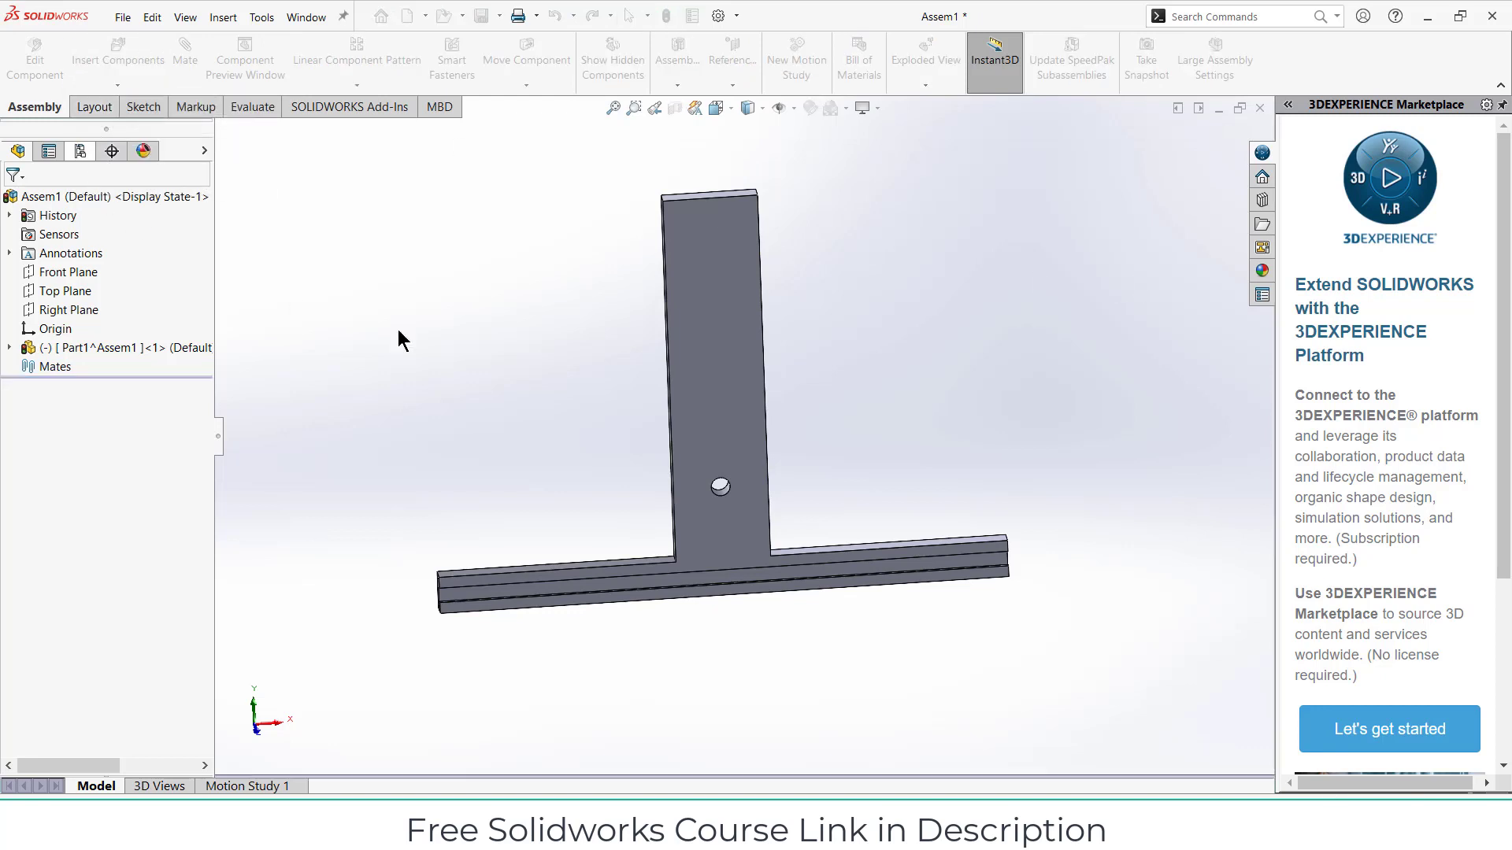
left_click(67, 272)
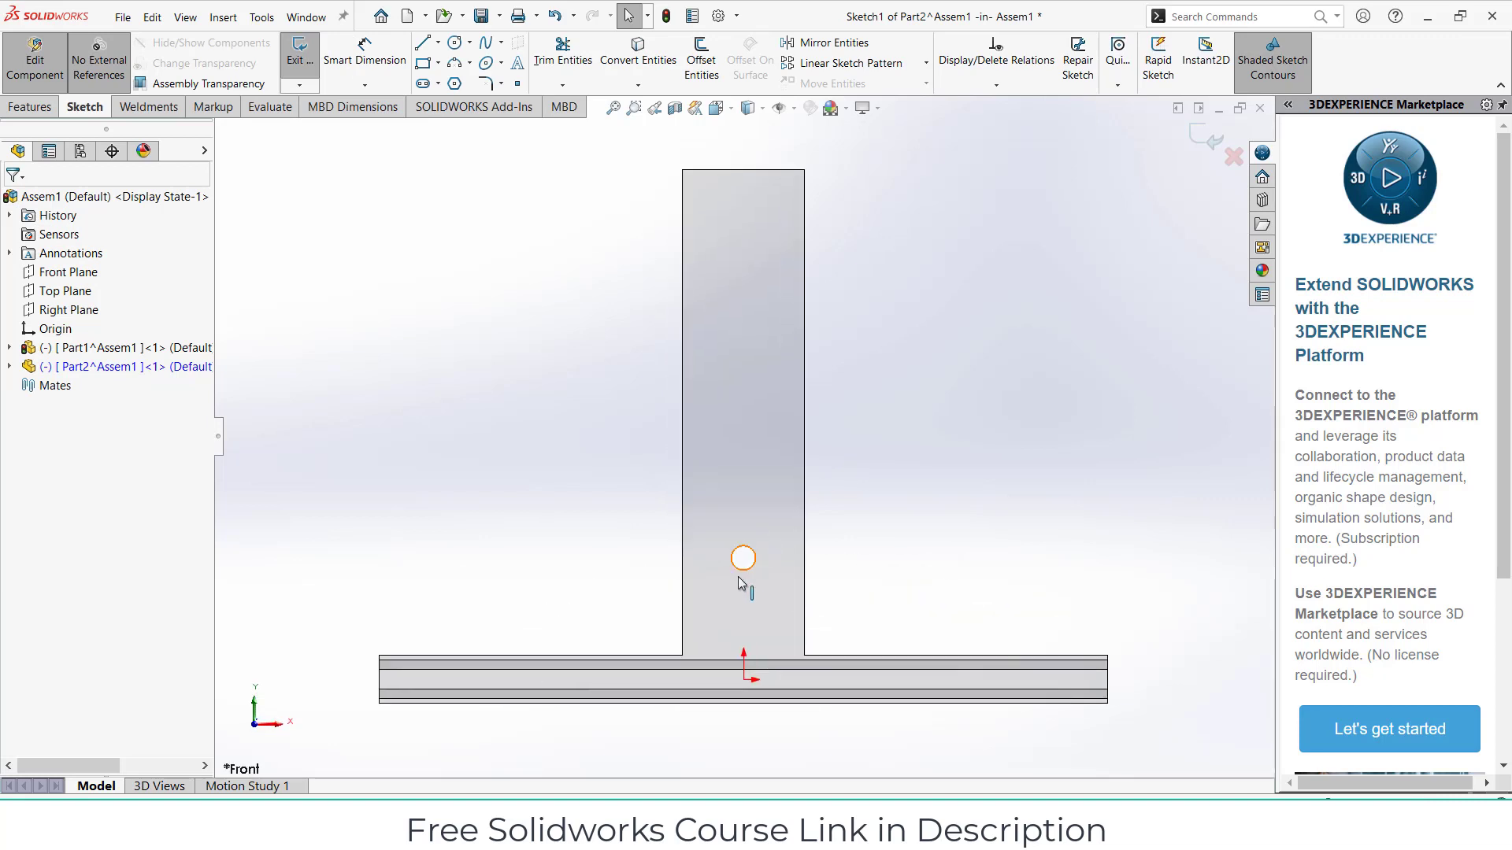
- Draw a circle about 9.2 mm in diameter in the new part's sketch, centered on the upright's hole
scroll(717, 574, "down", 5)
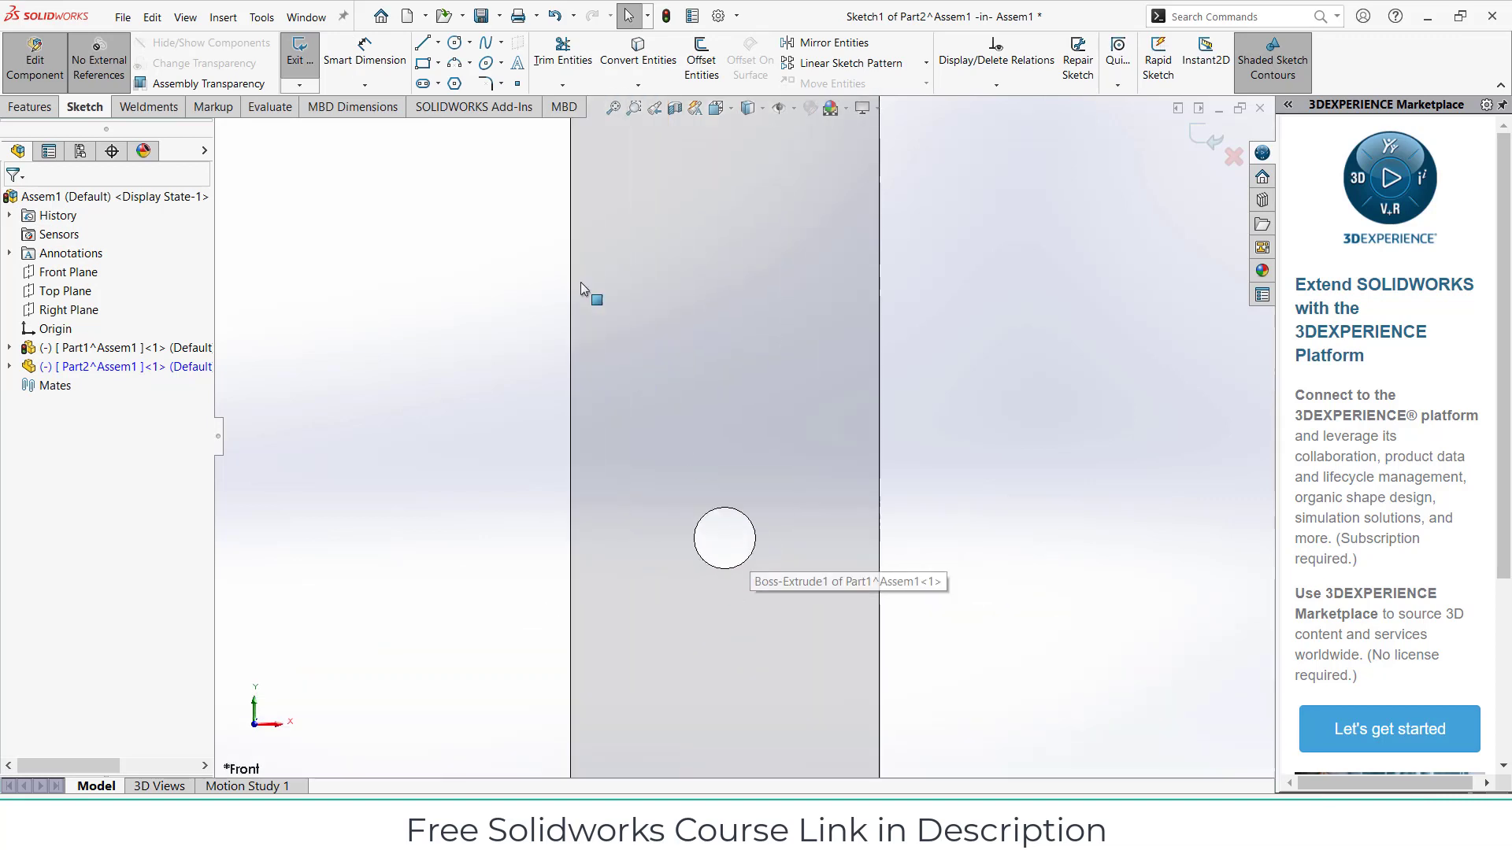
scroll(712, 551, "down", 3)
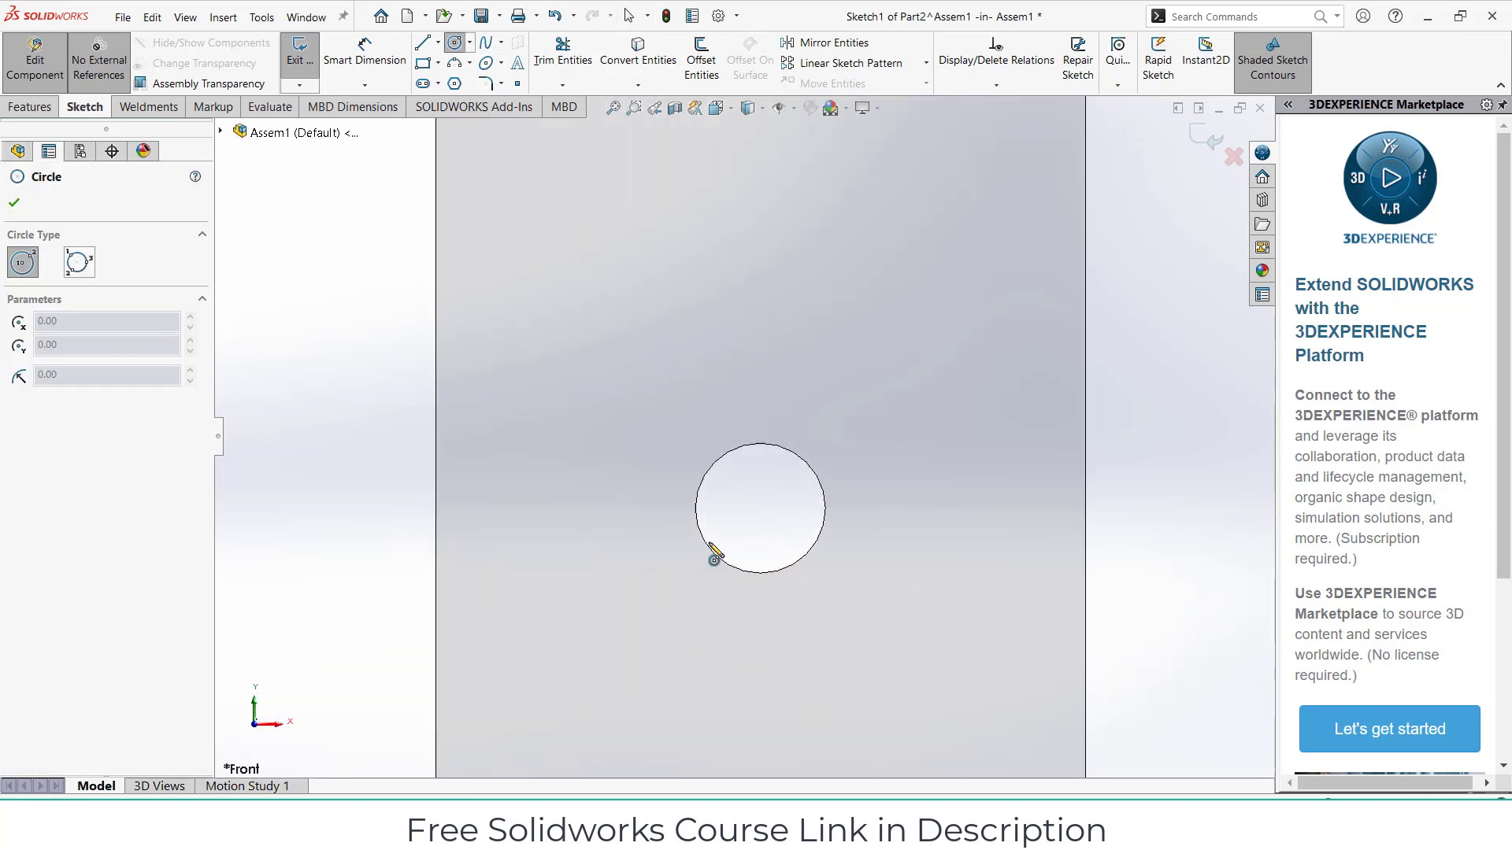
left_click(760, 508)
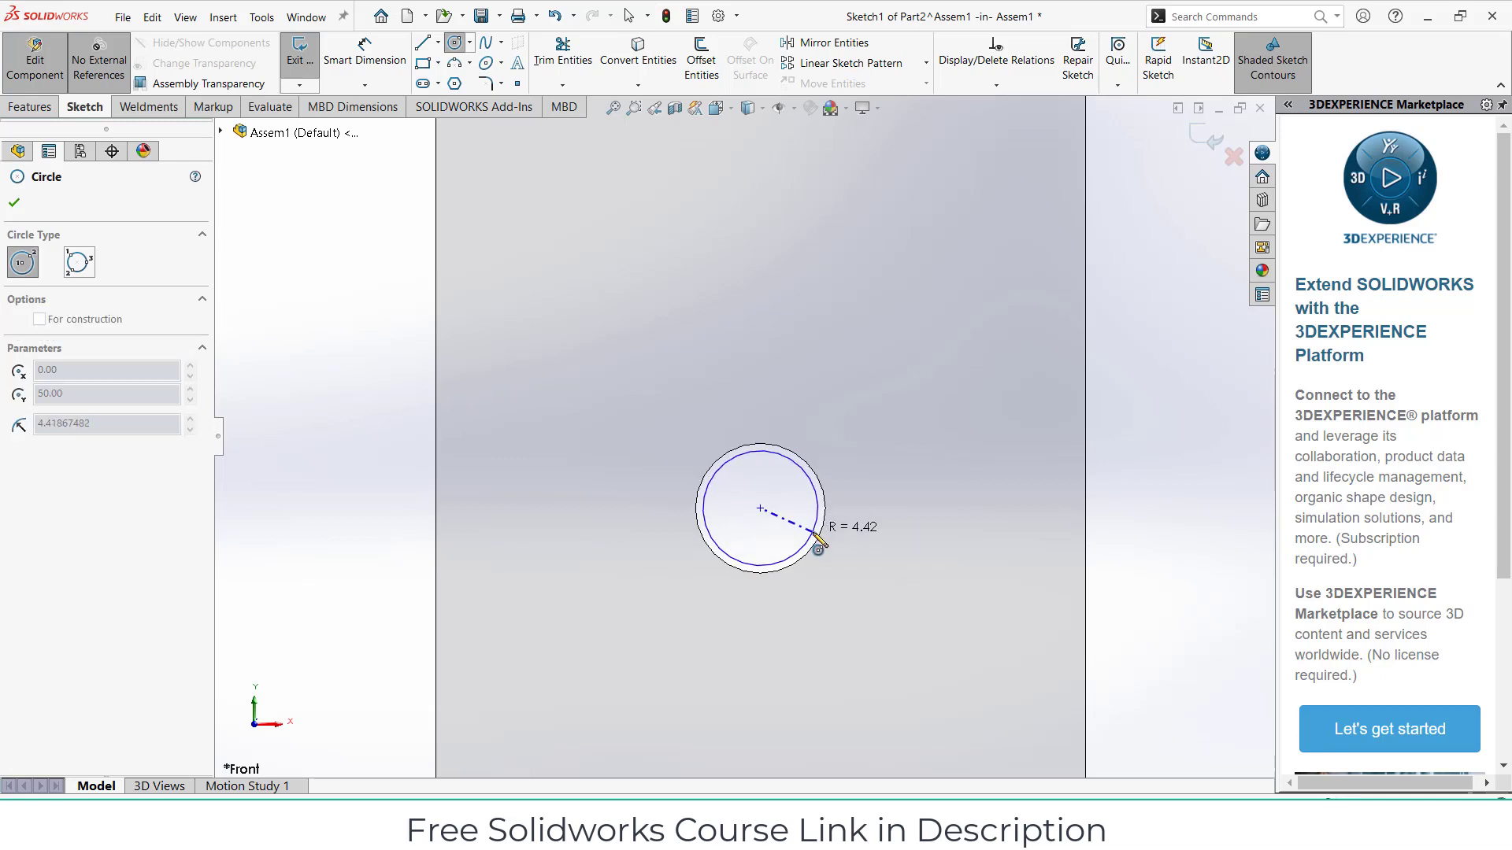
left_click(819, 543)
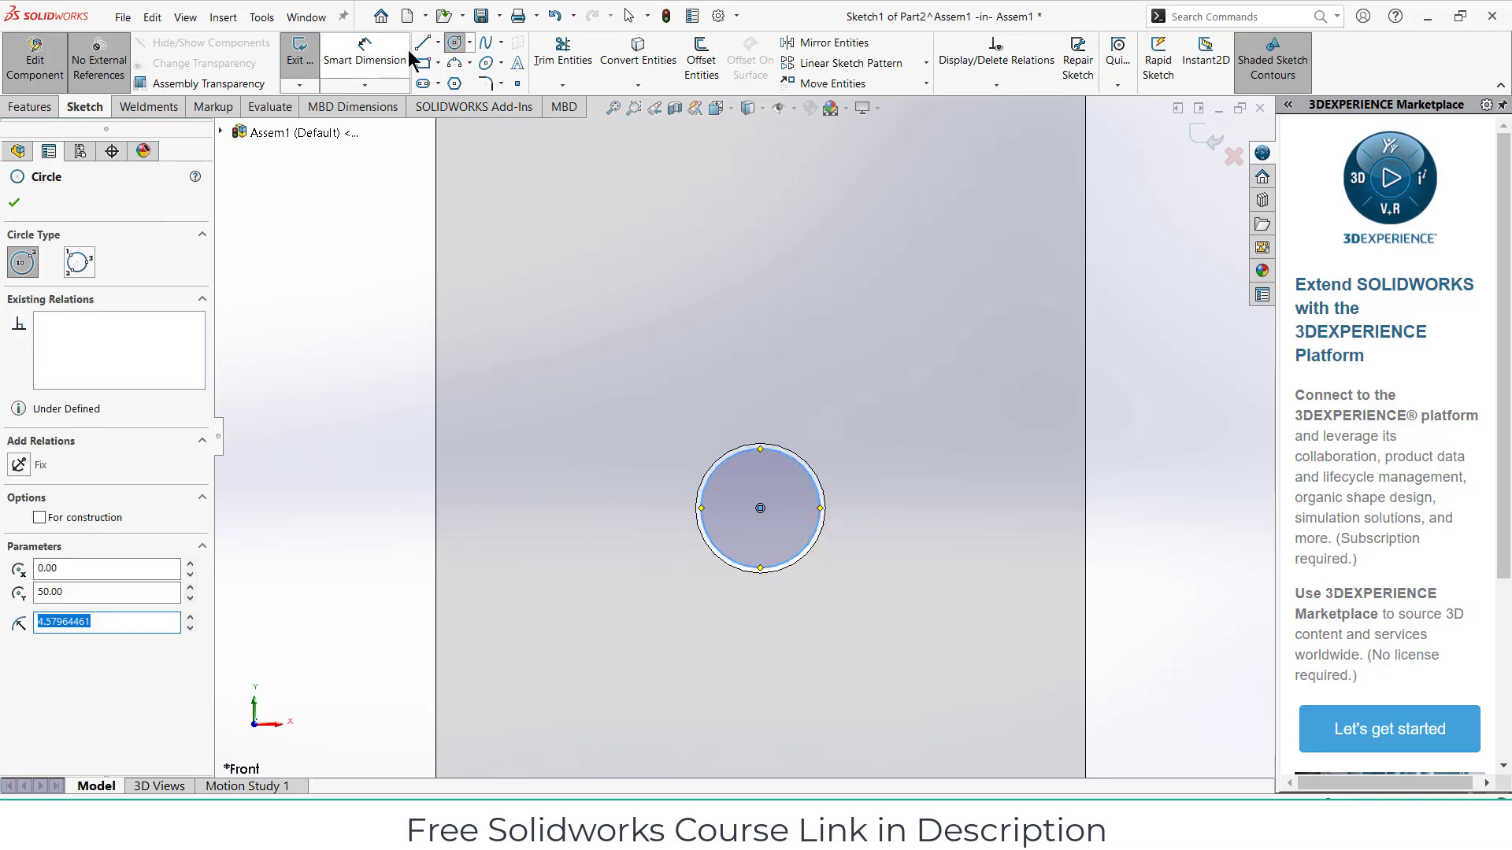
key("Escape")
- Dimension the new part's circle with a diameter of 9.5 mm
left_click(364, 60)
left_click(934, 446)
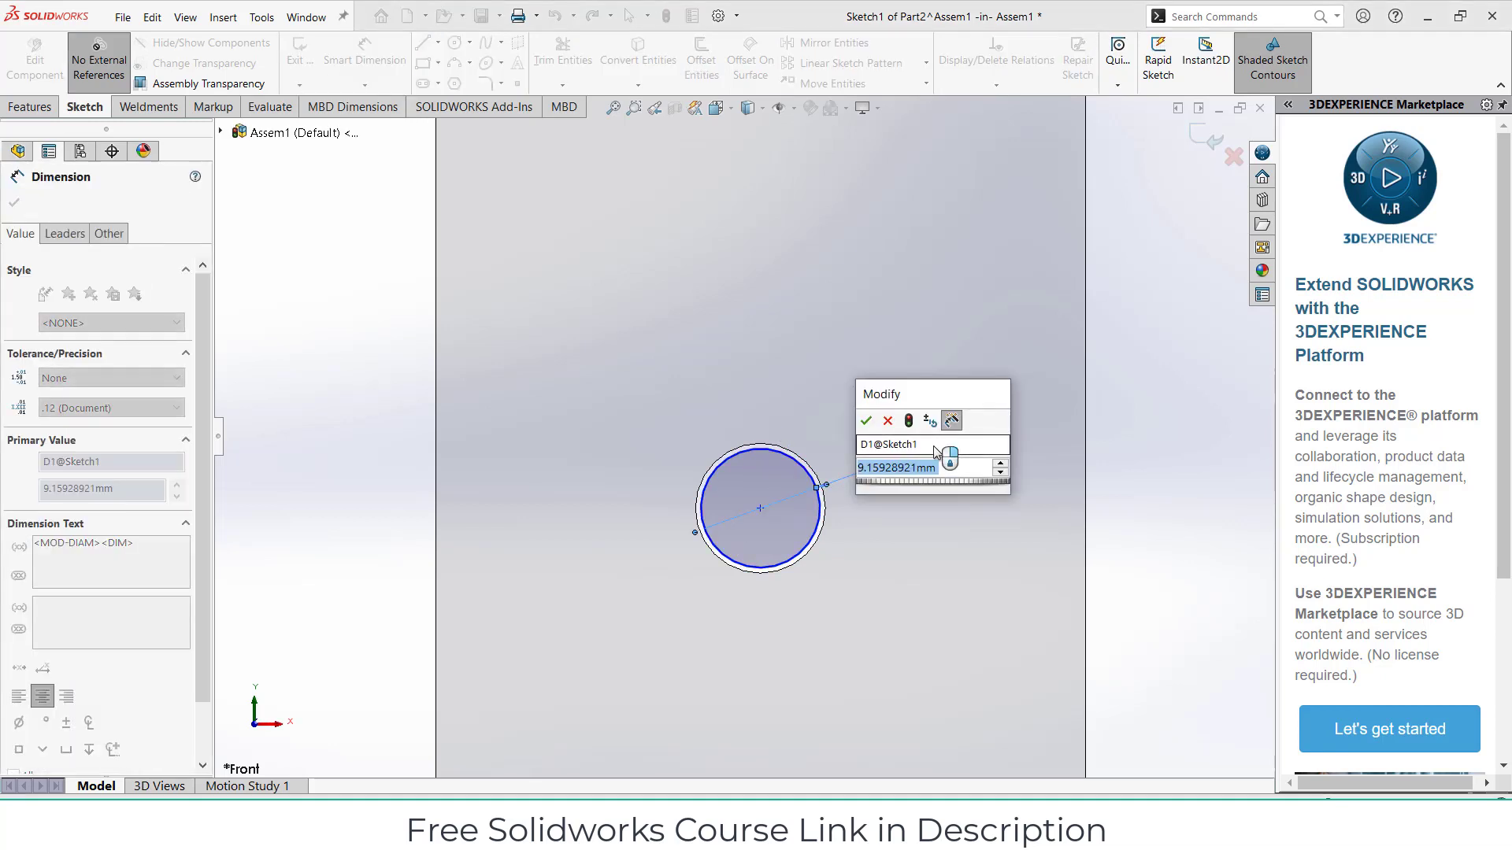
type("9.5")
key("Return")
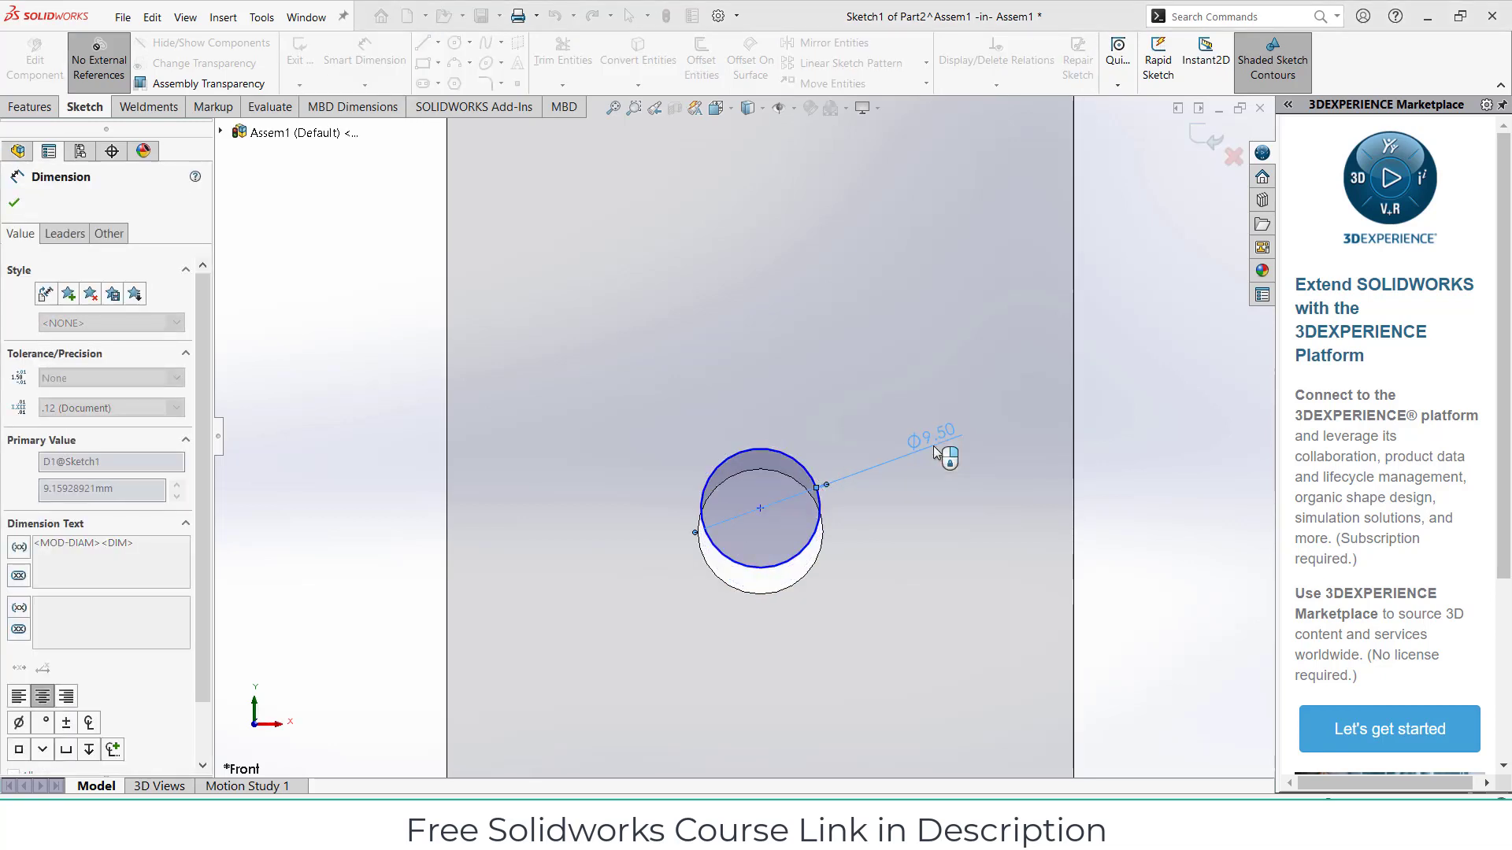
- Dimension the vertical distance from the 9.5 mm circle's center to the origin as 50 mm
scroll(827, 455, "up", 5)
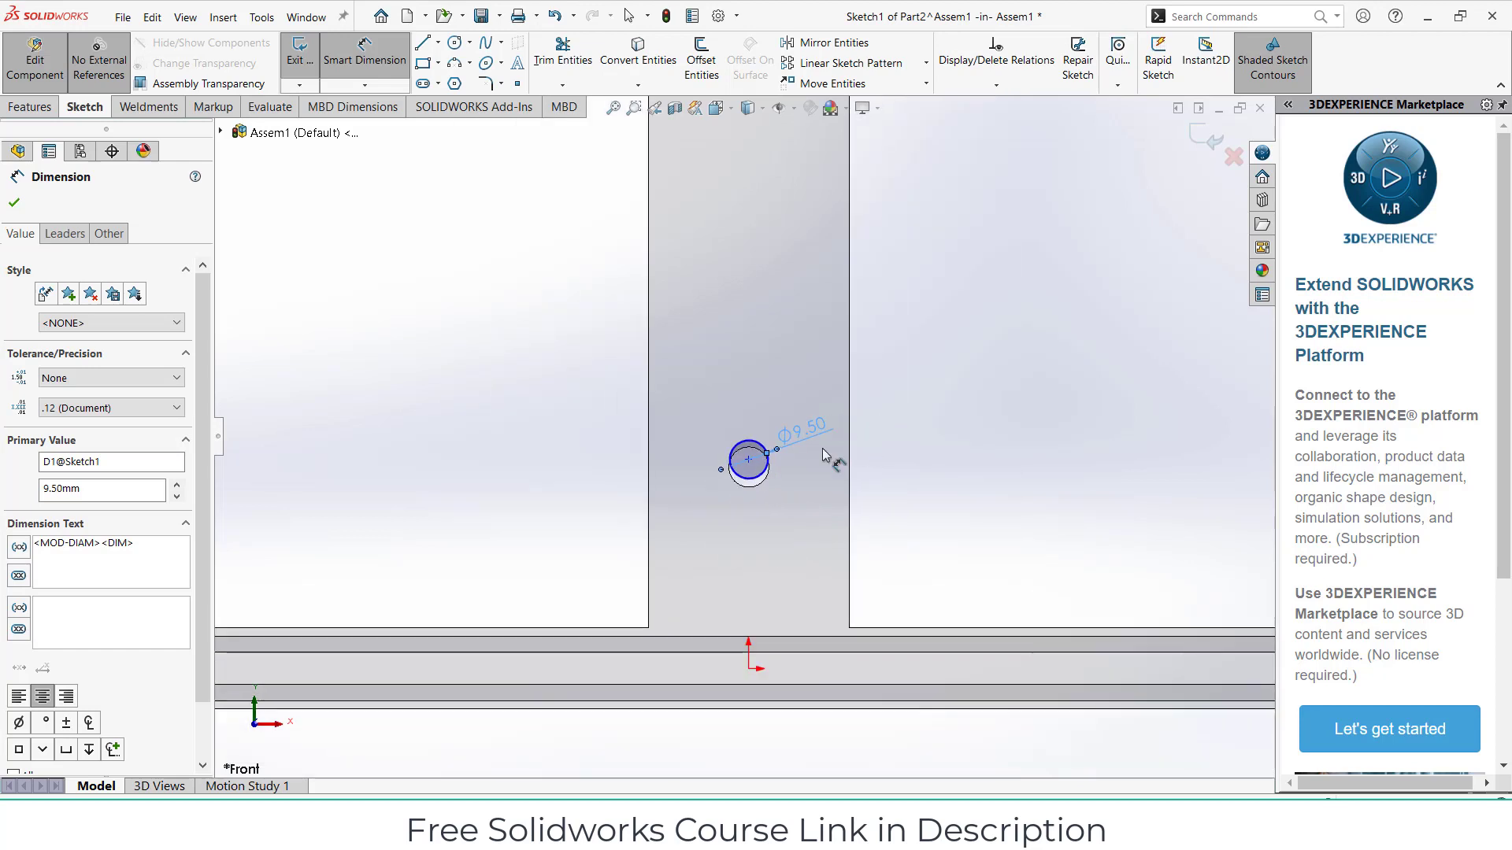
left_click(748, 460)
left_click(748, 669)
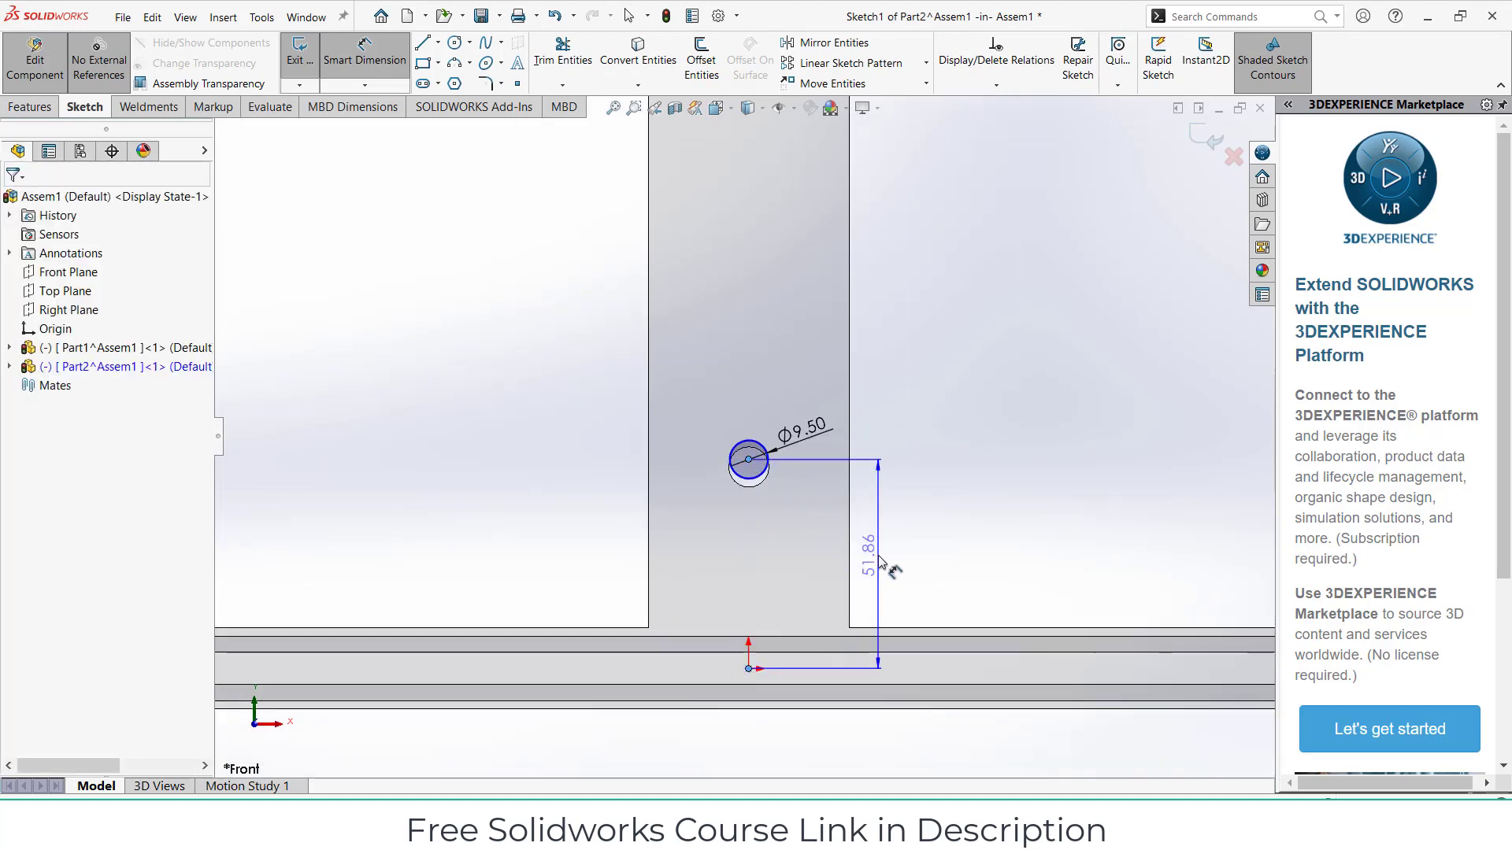
left_click(889, 561)
type("50")
key("Return")
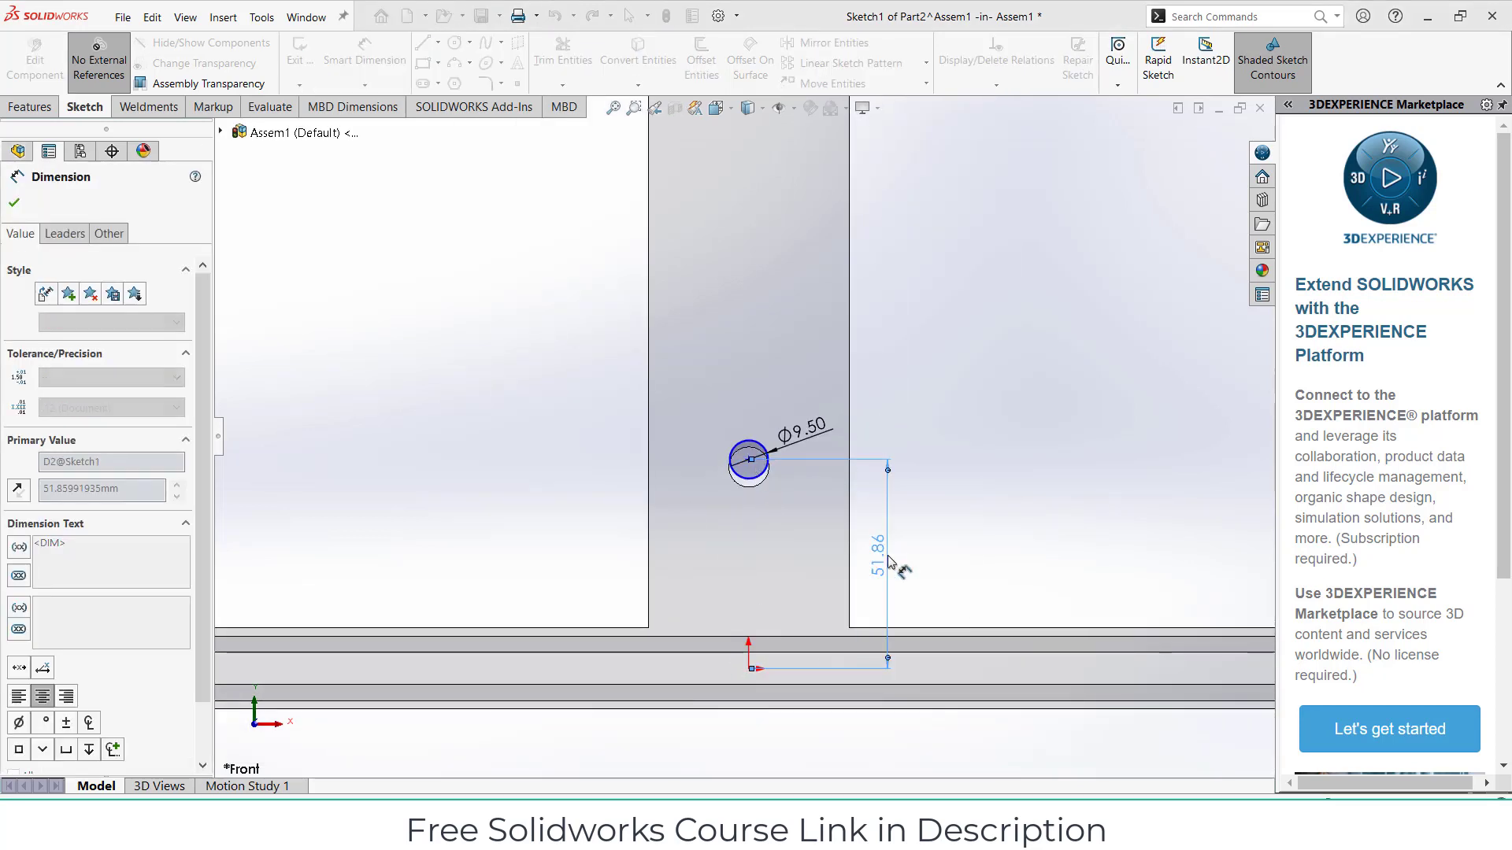
- Extrude the 9.5 mm circle through the upright's hole as a pin, trying blind depths of 30 mm and 20 mm before setting 15 mm
scroll(836, 511, "down", 3)
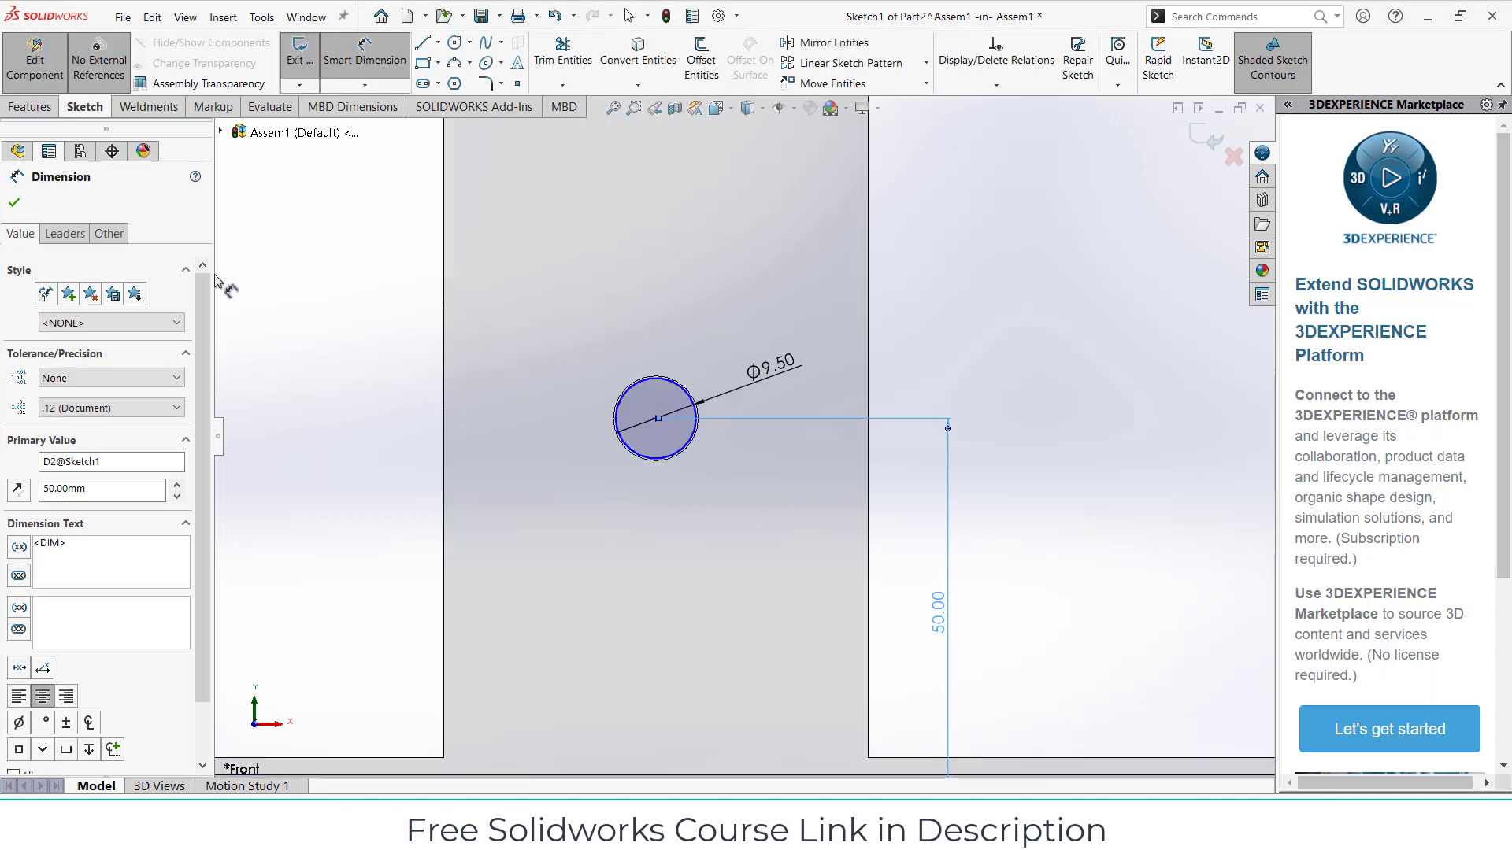
left_click(30, 107)
scroll(641, 294, "up", 3)
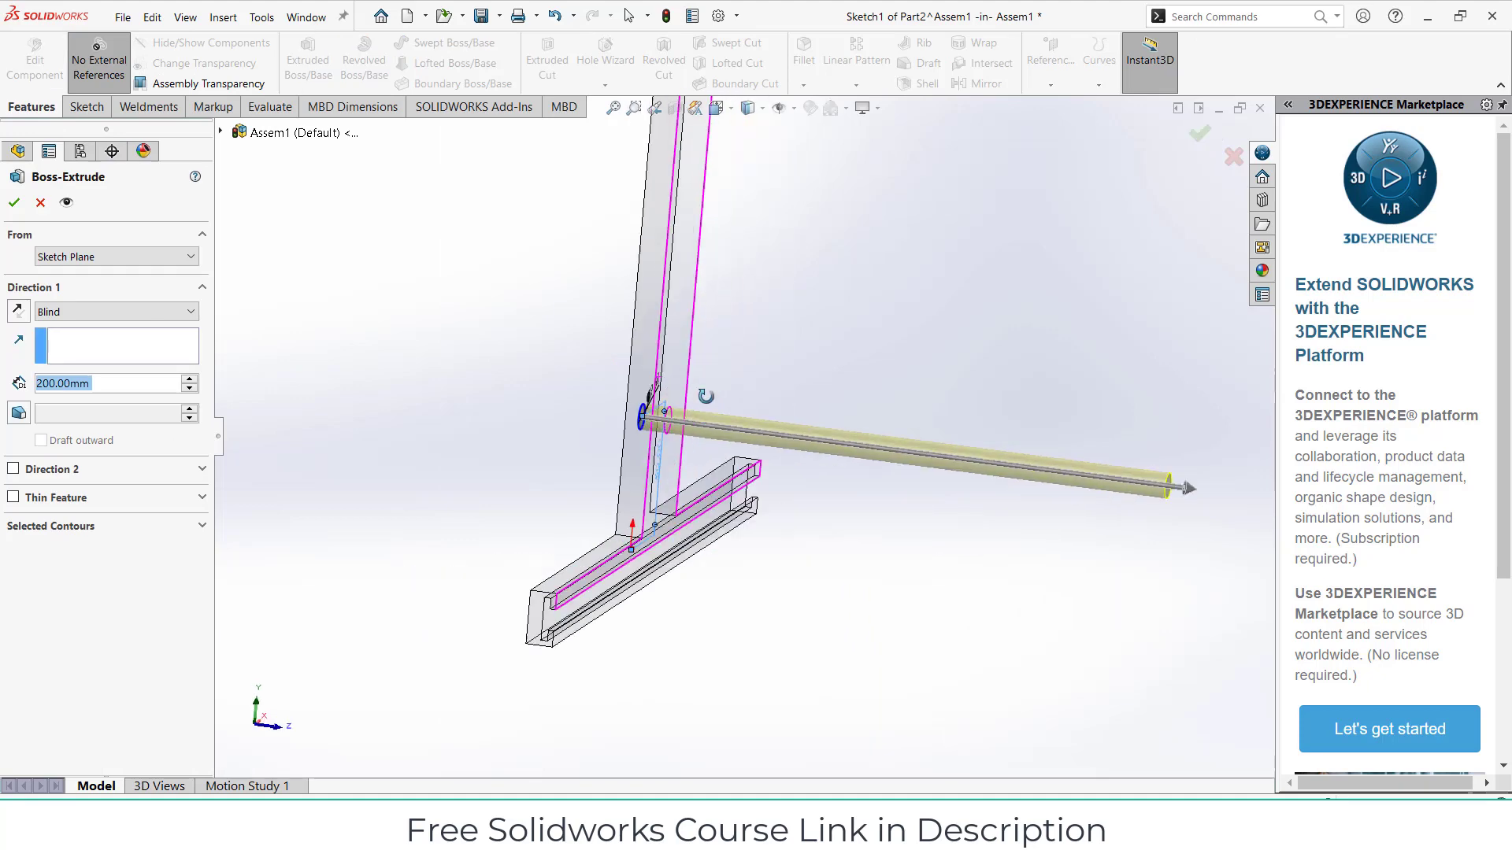
left_click(162, 387)
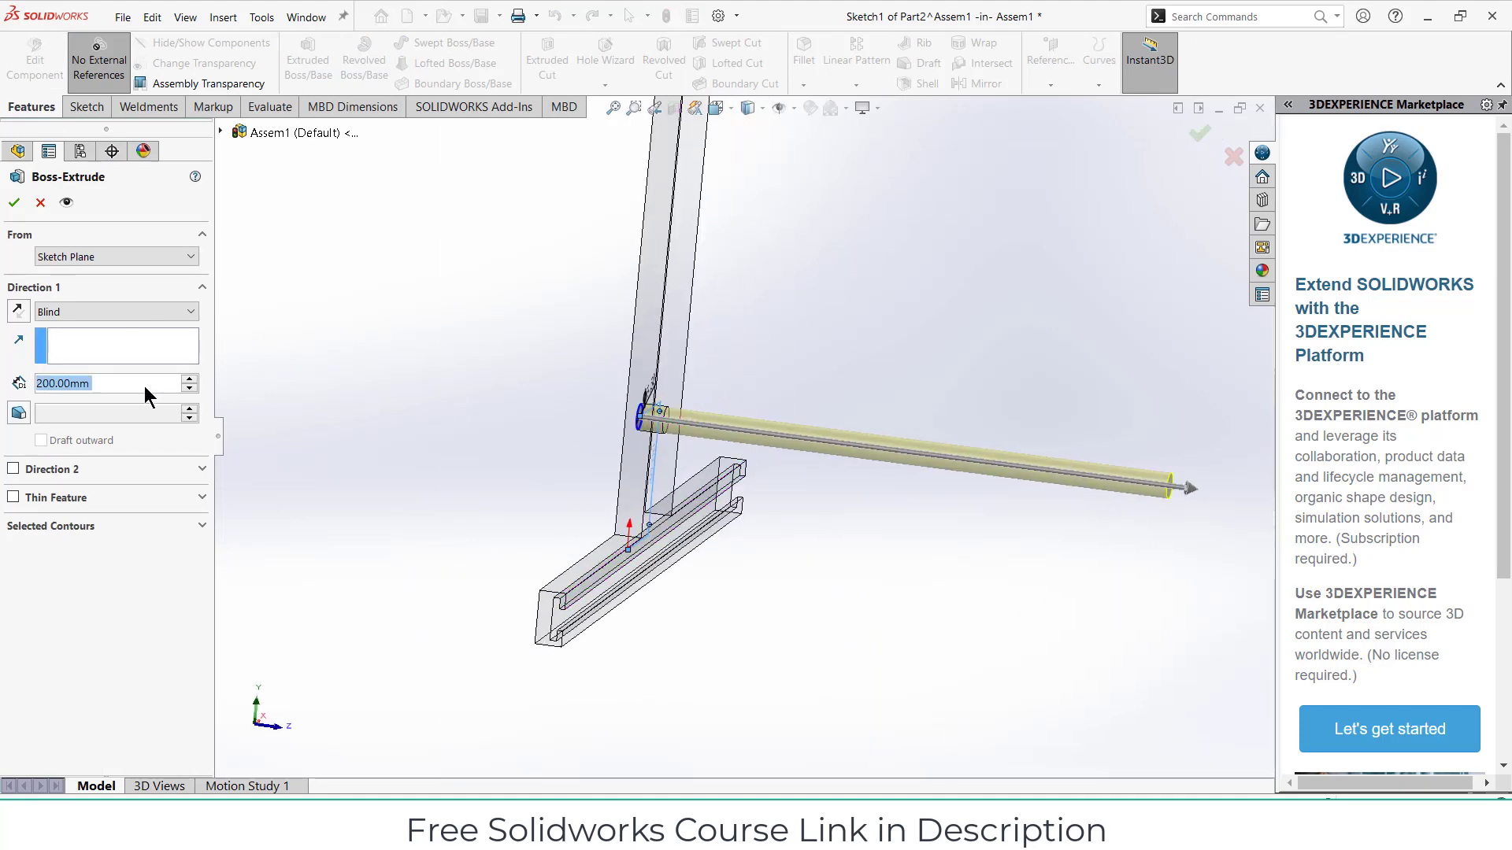
type("30")
key("Return")
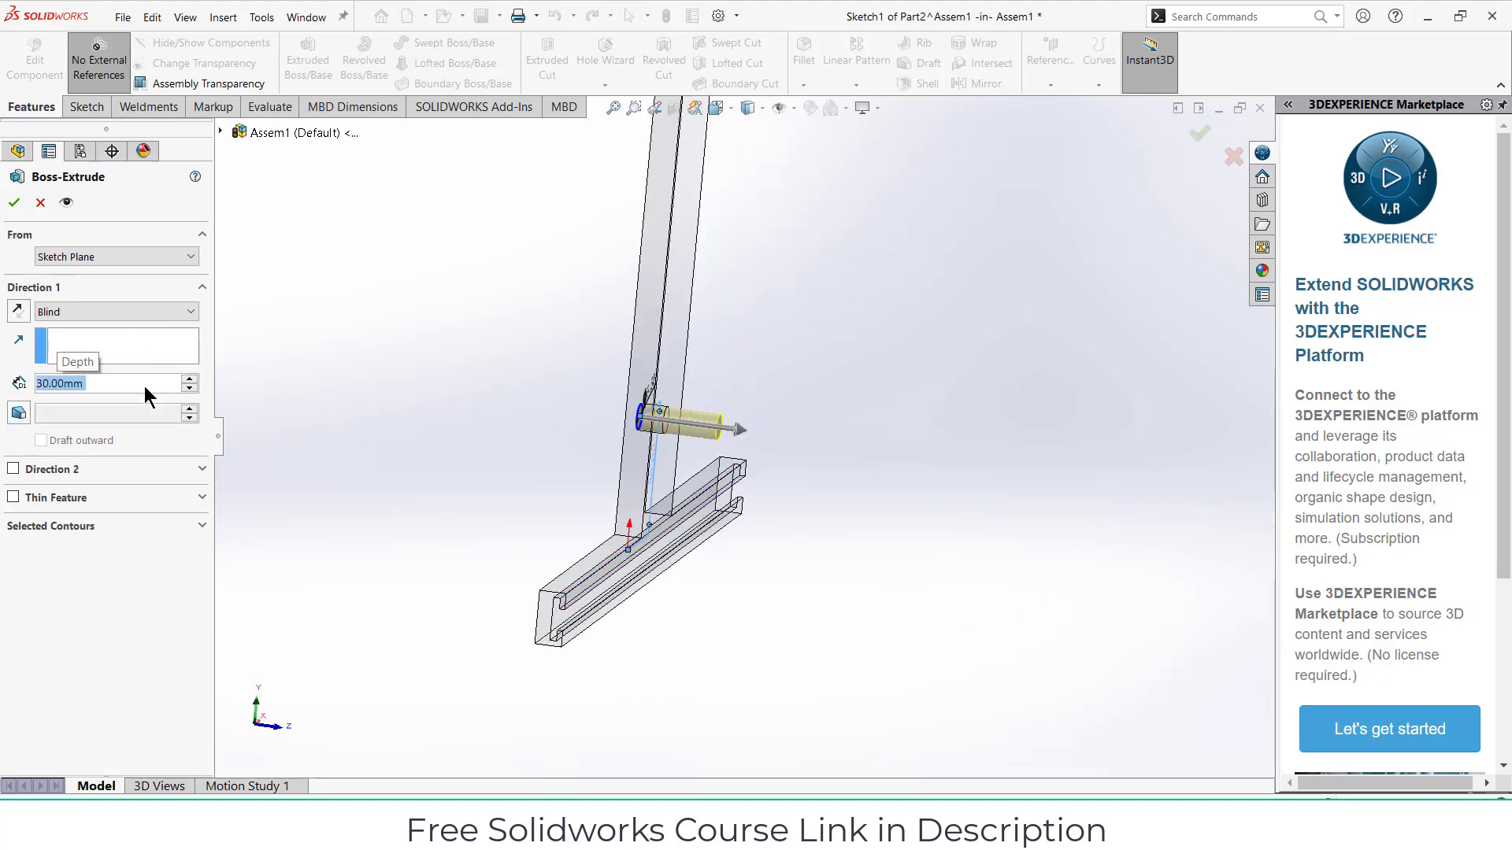
type("20")
key("Return")
type("15")
key("Return")
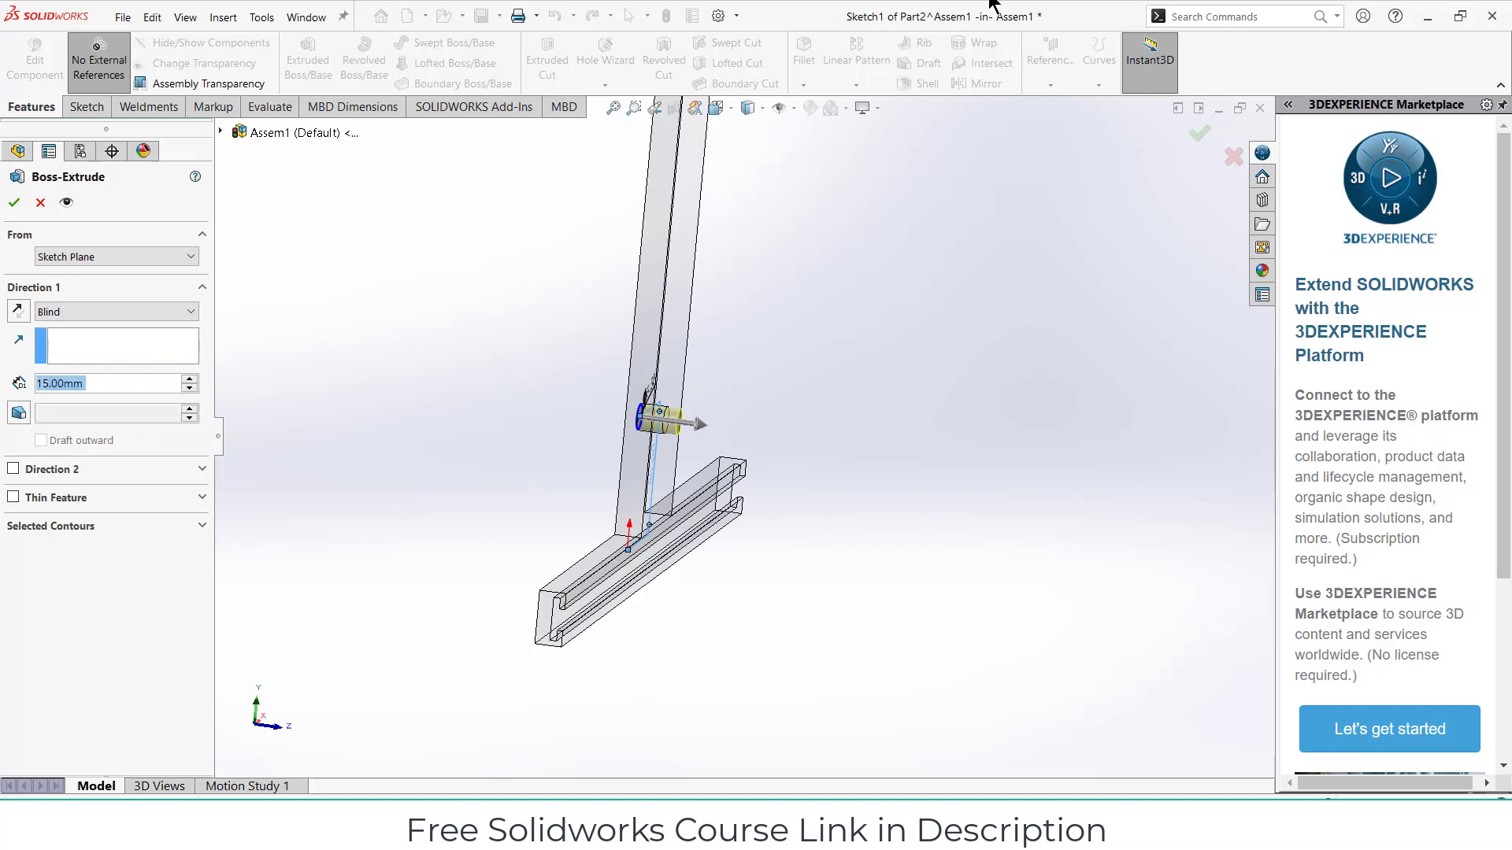
left_click(14, 203)
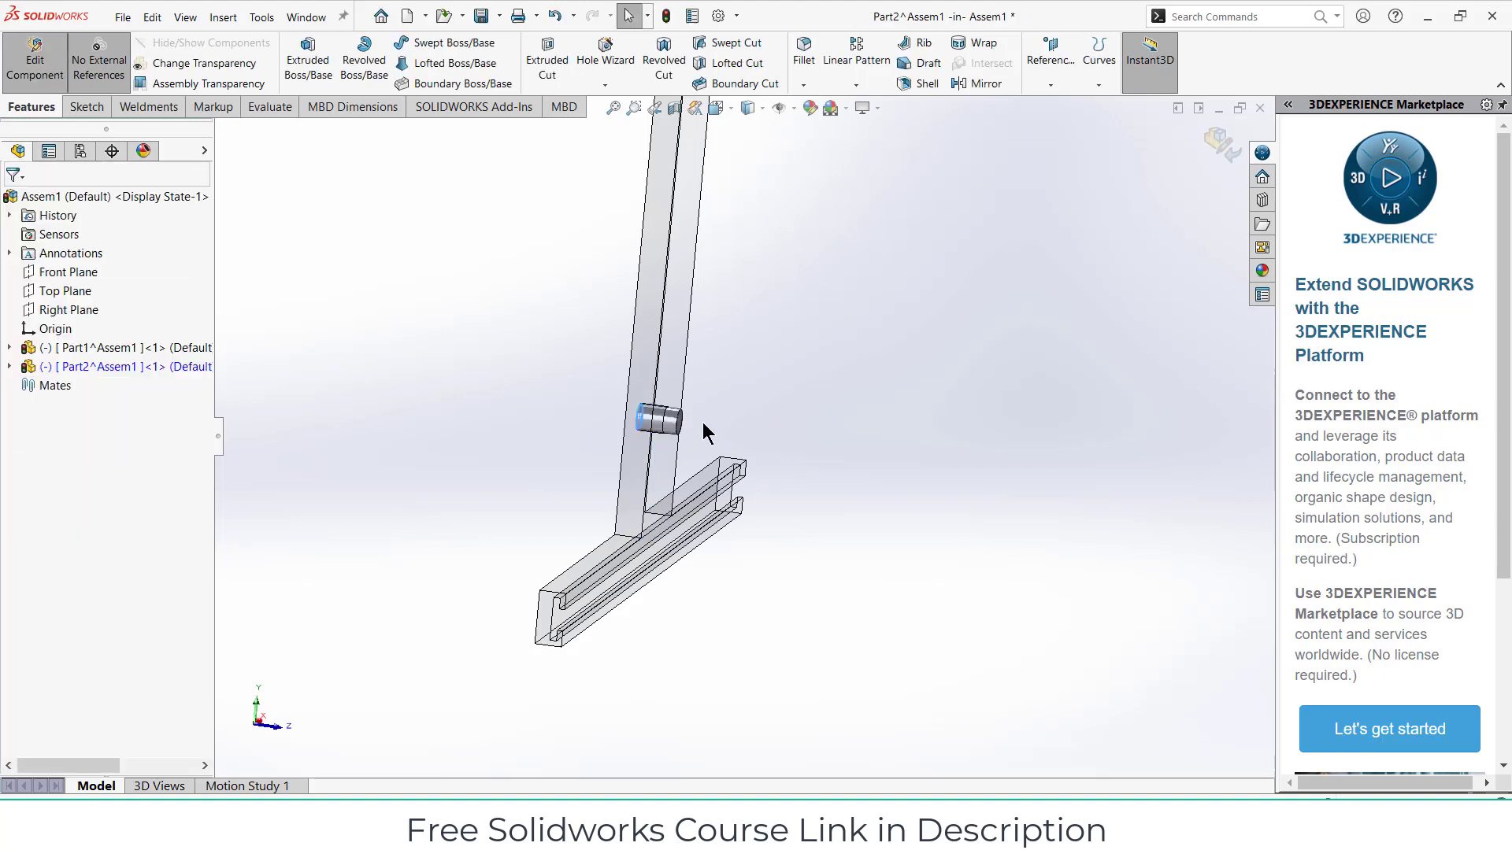
- Switch to VLC media player to check the reference linkage animation and return to the SOLIDWORKS assembly
scroll(702, 422, "down", 3)
key("alt+Tab")
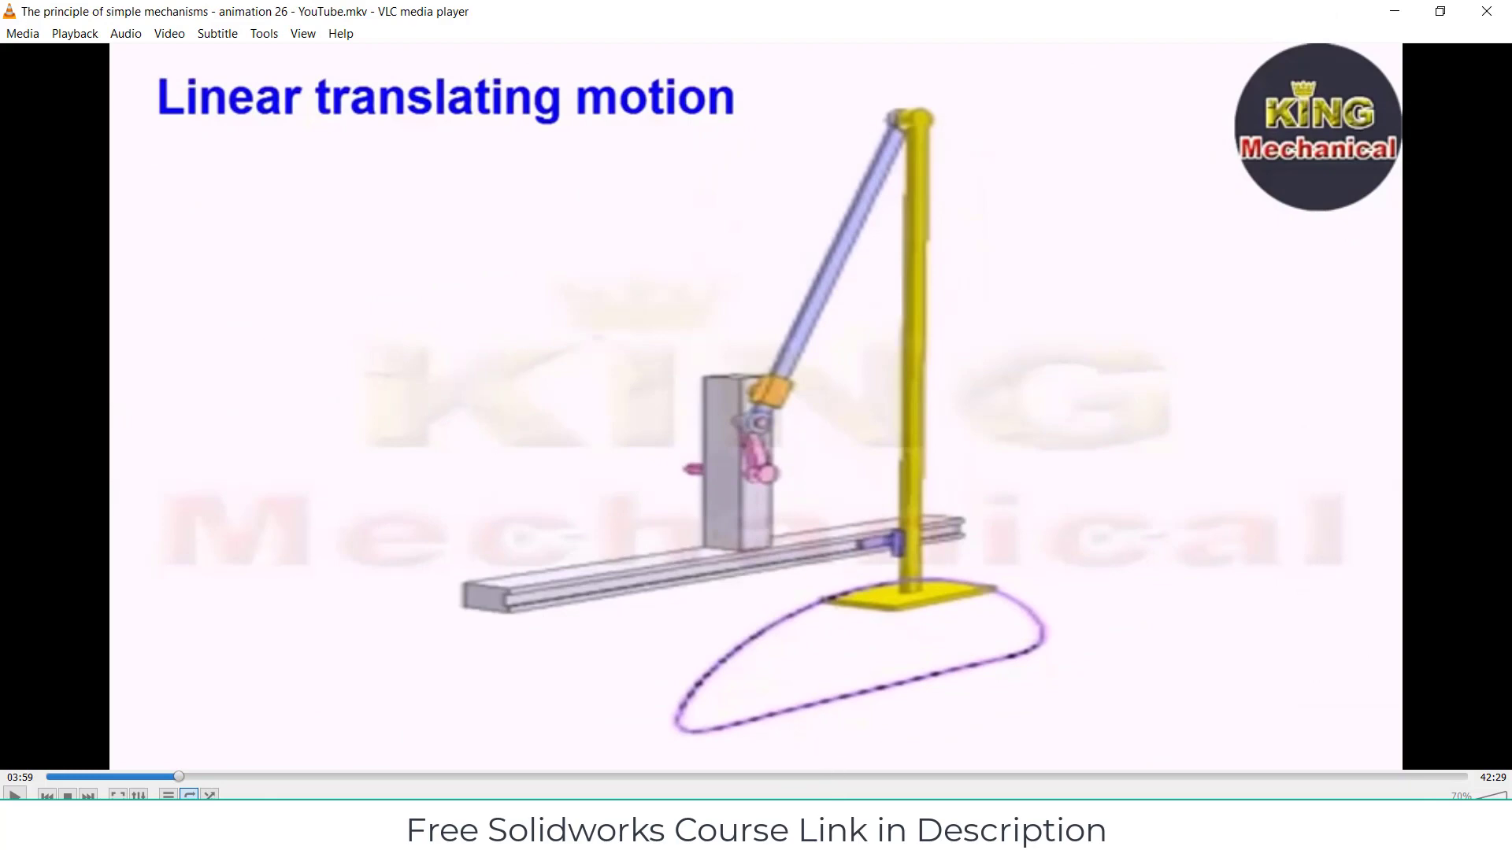
key("alt+Tab")
key("alt+Tab")
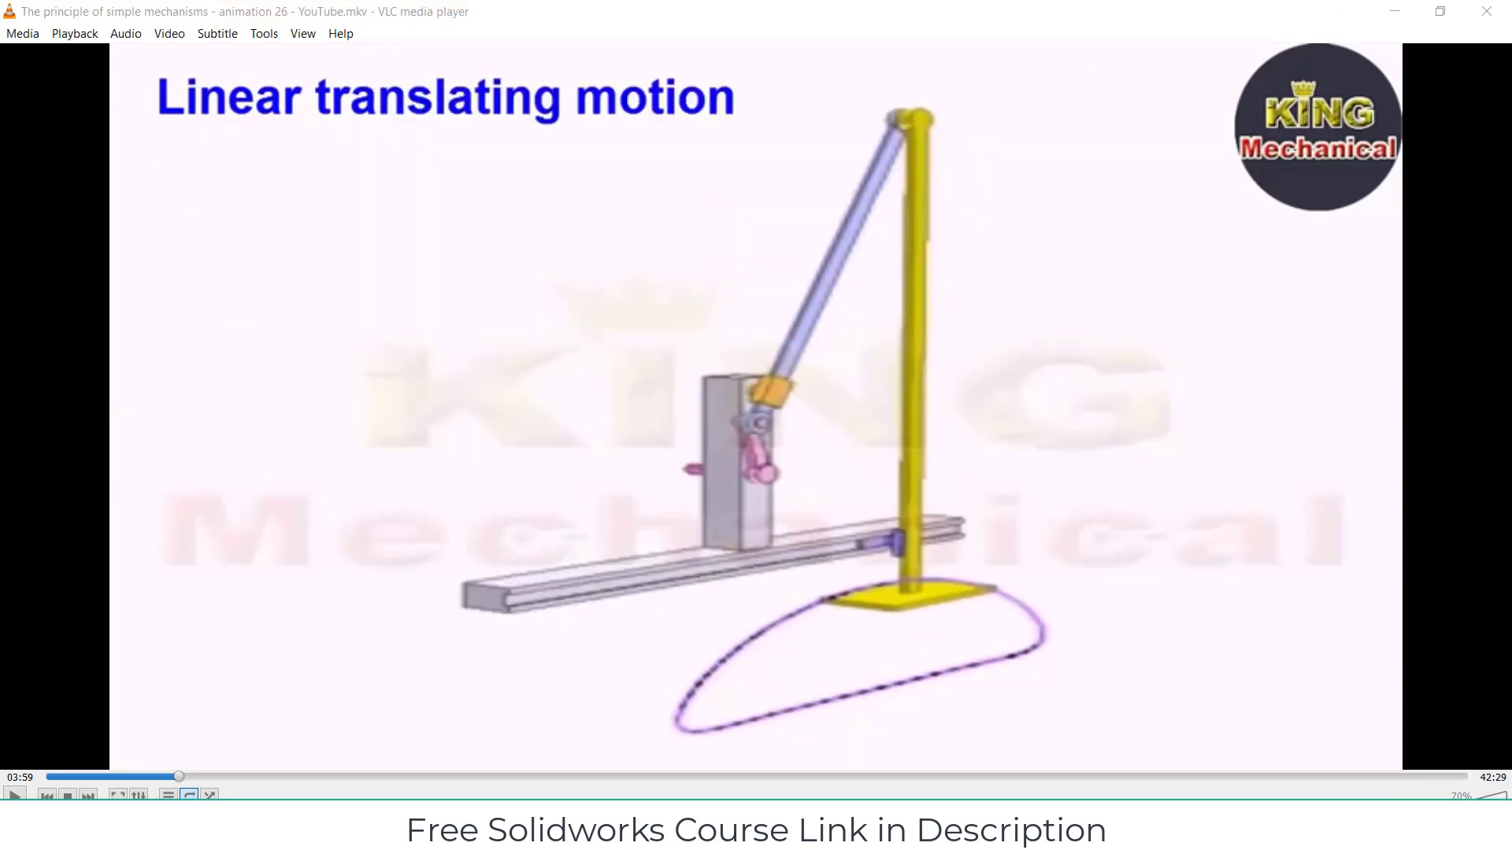
key("alt+Tab")
- Start a sketch on the pin's end face and draw a horizontal straight slot about 34 mm between centers and 12 mm wide, starting at the pin's center
middle_click_drag(531, 340, 615, 421)
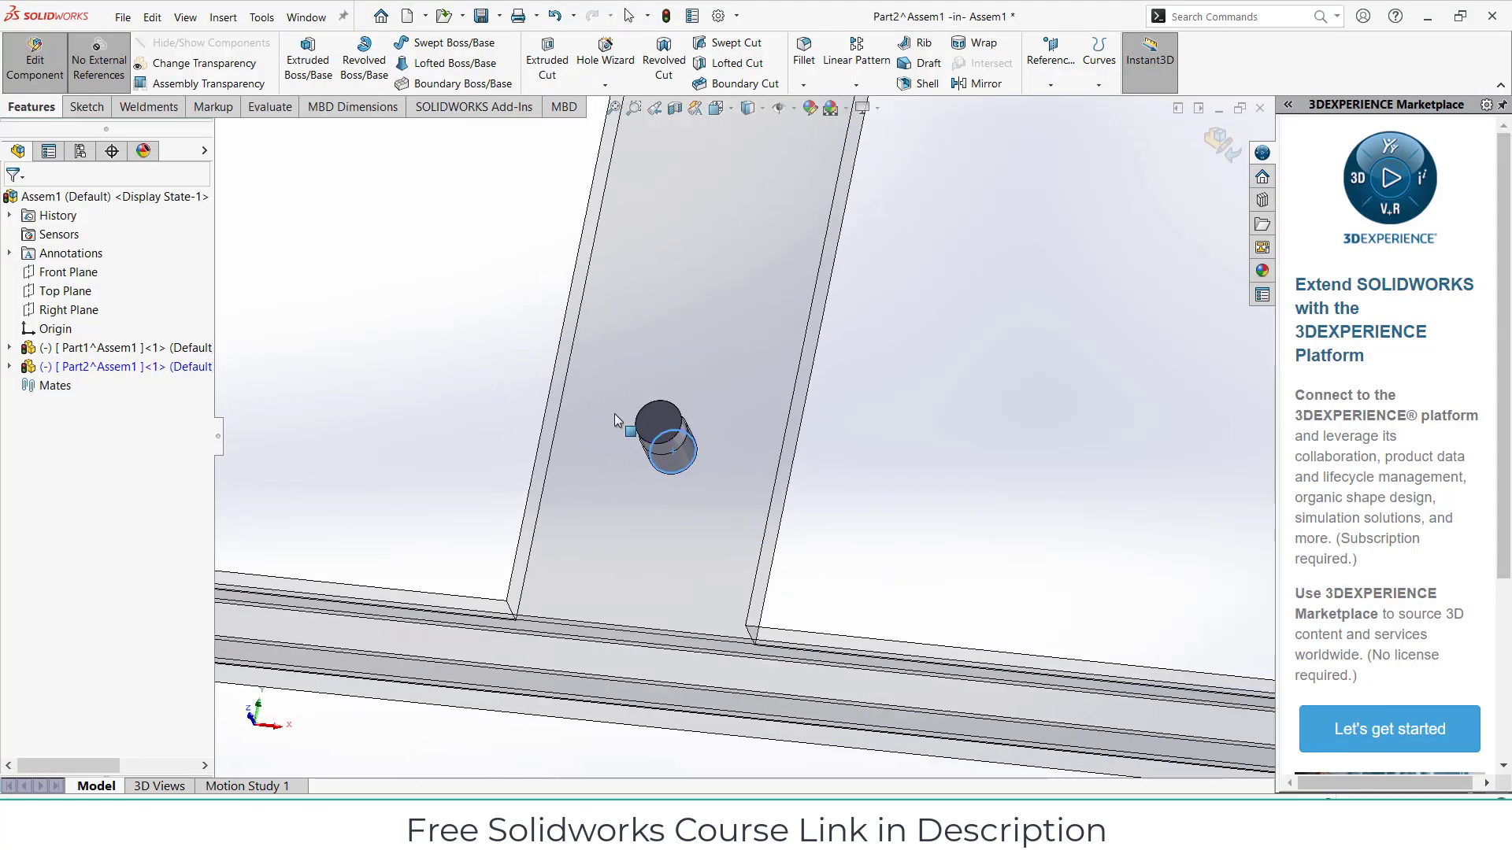
left_click(658, 414)
key("ctrl+8")
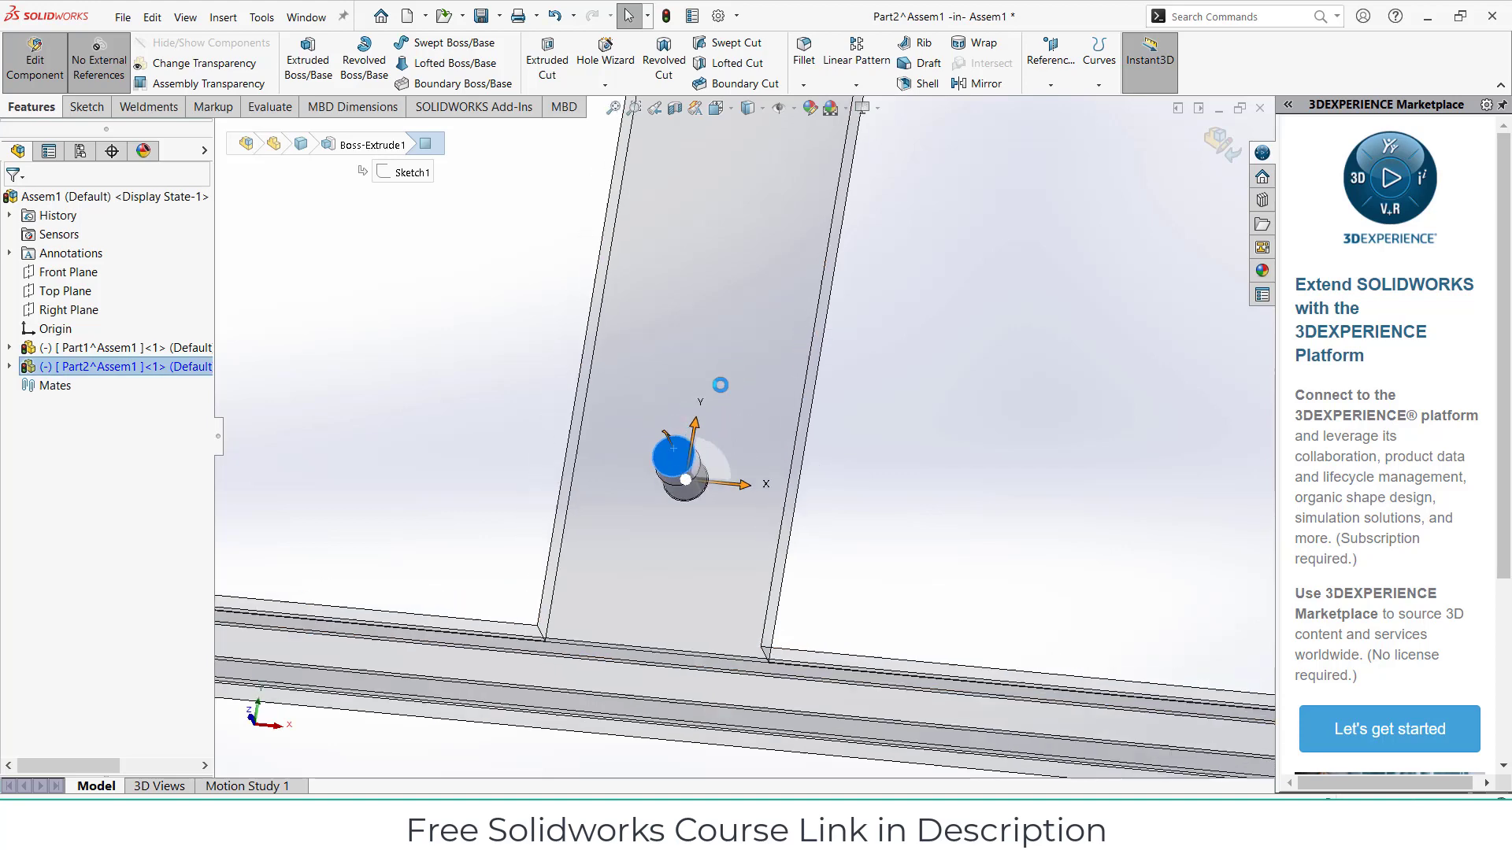
scroll(766, 565, "down", 4)
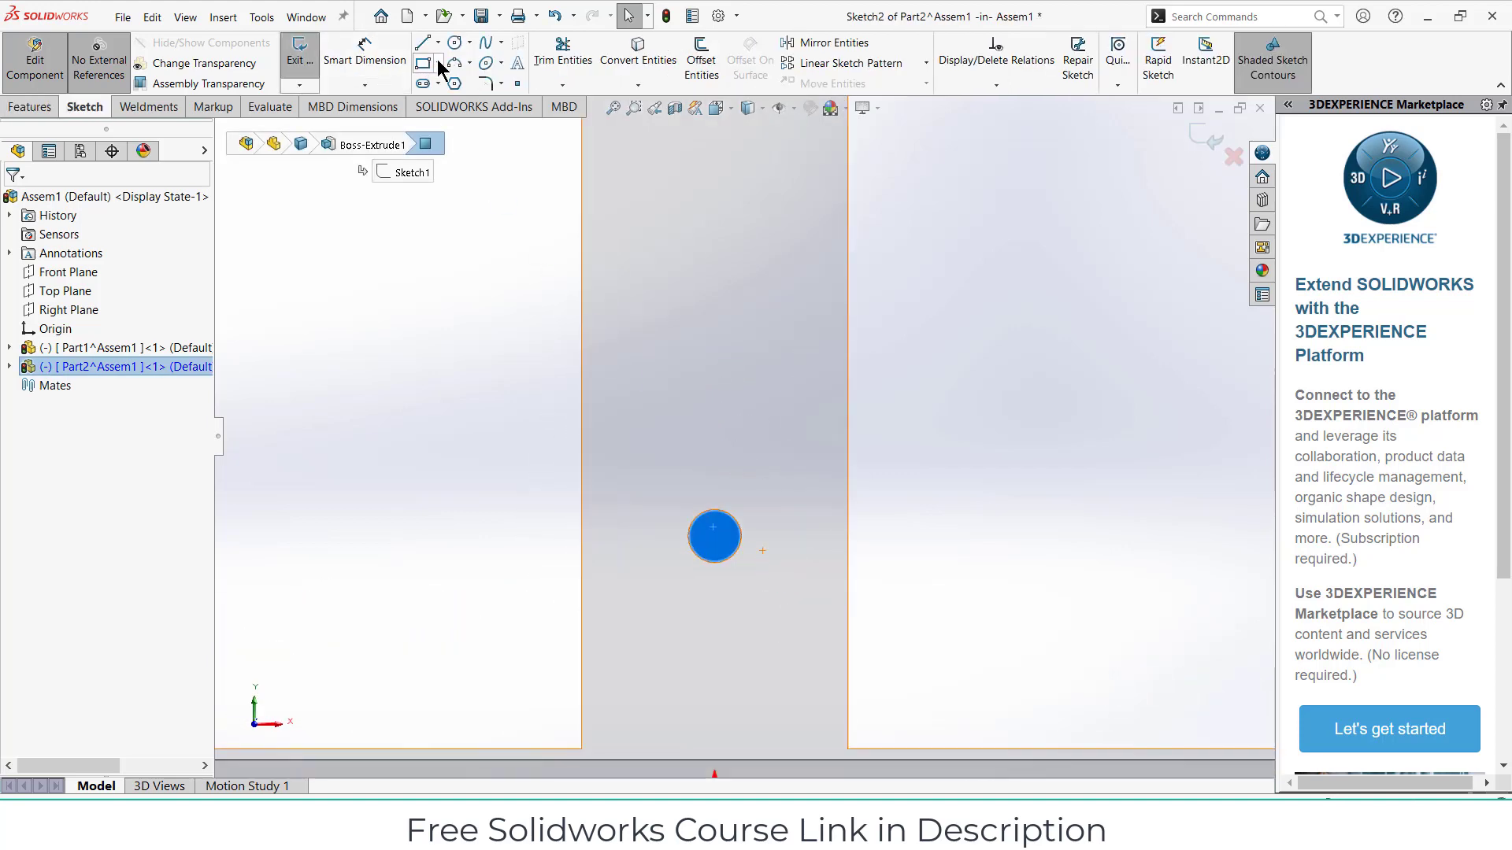
left_click(424, 82)
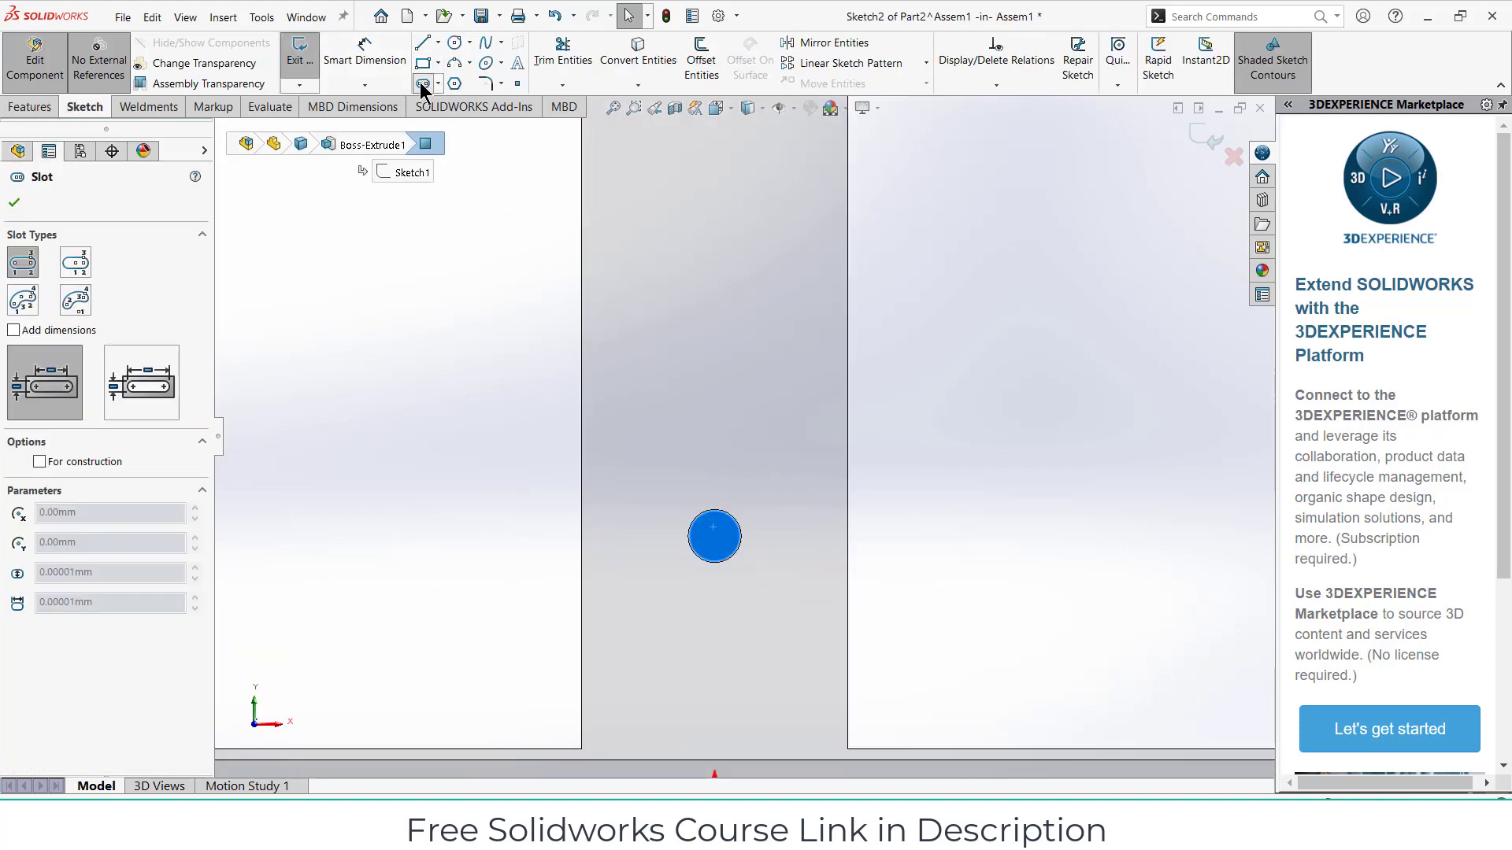
left_click(715, 537)
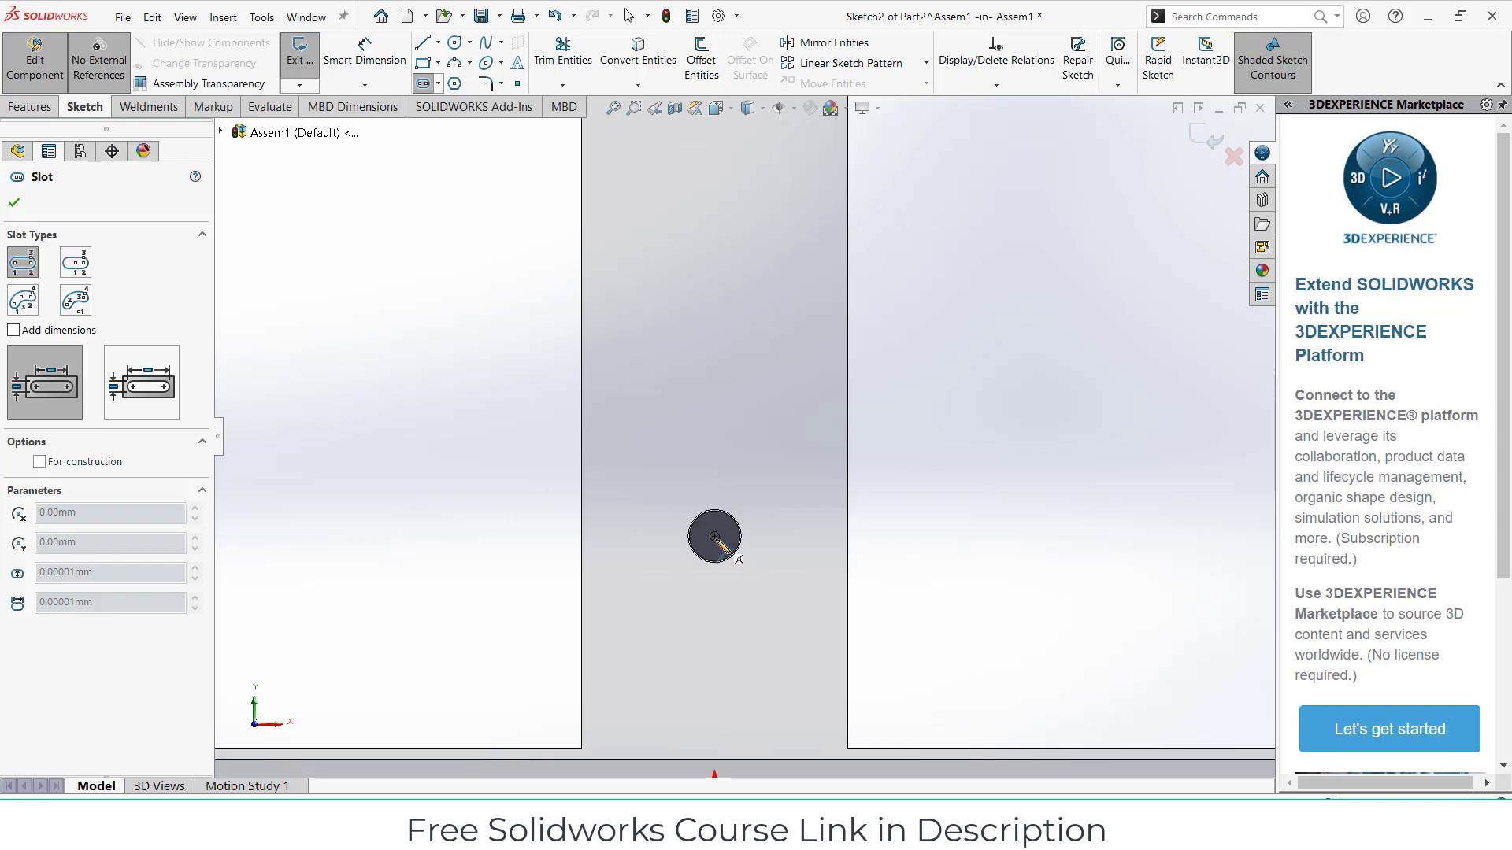
left_click(533, 536)
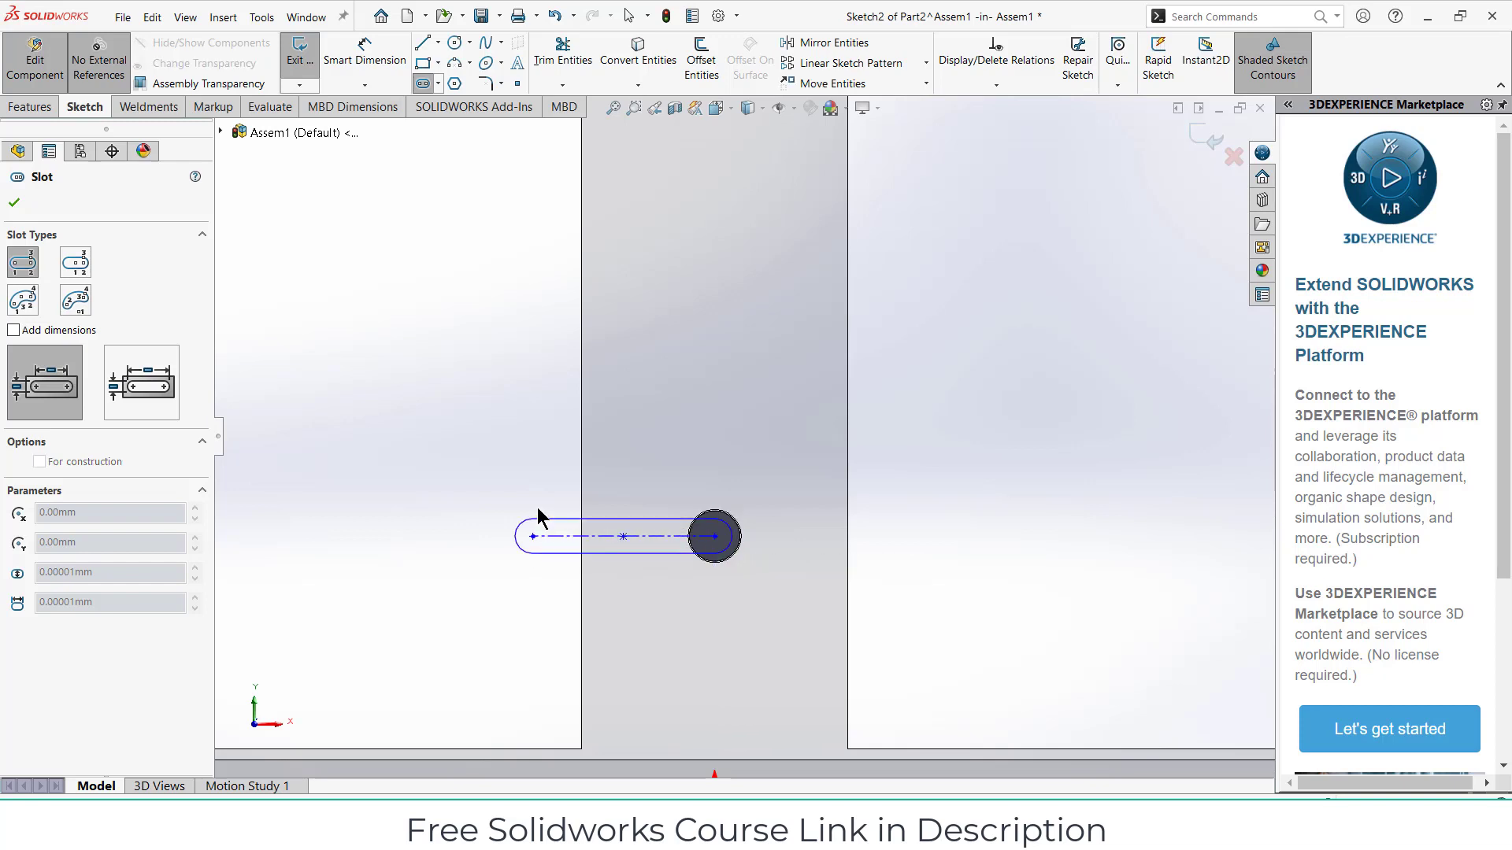
left_click(543, 504)
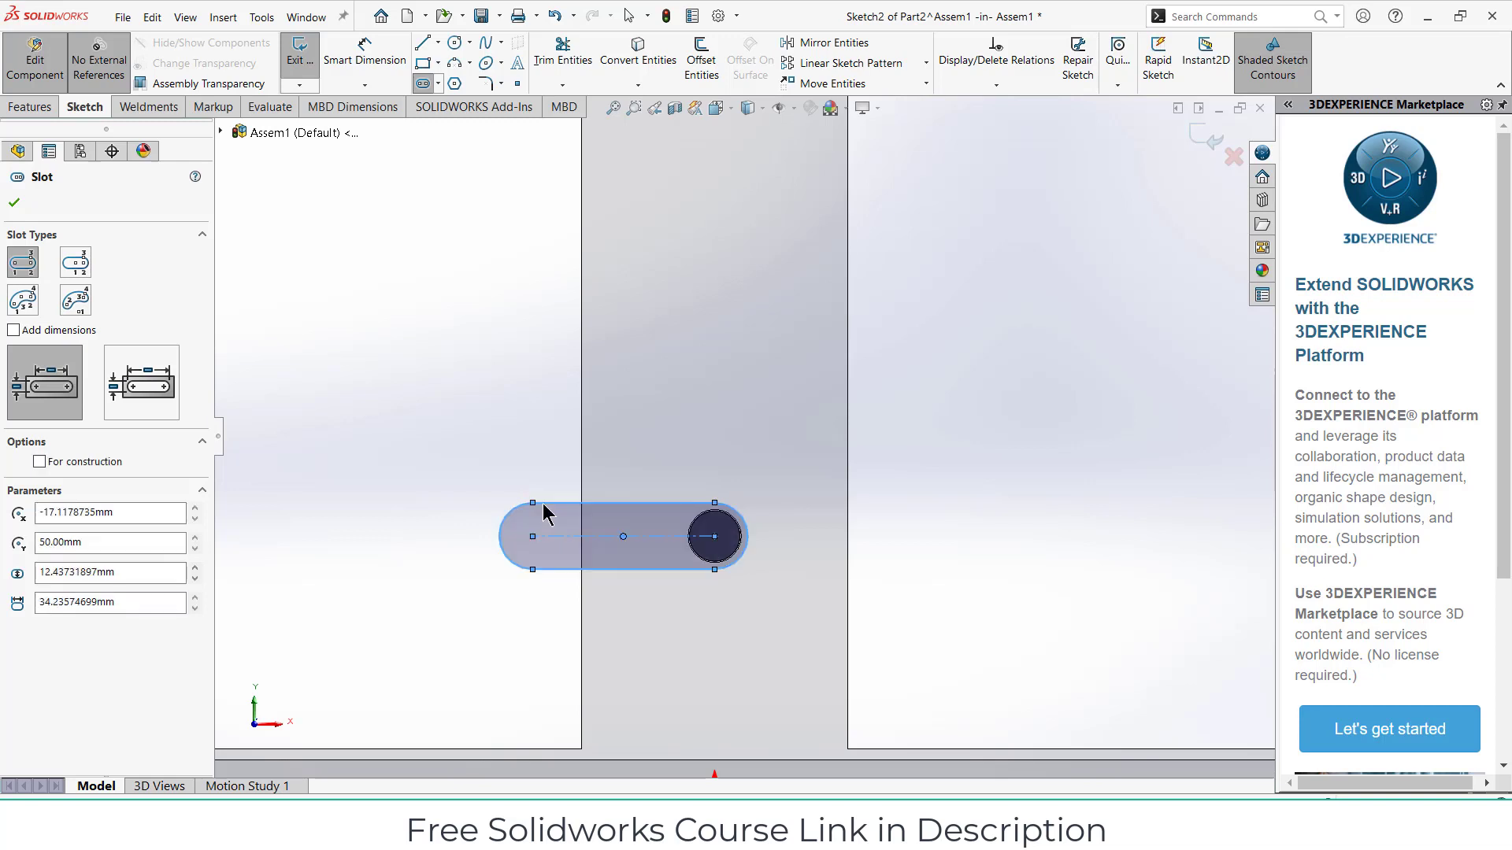
- Dimension the slot's rounded end with a radius of 6 mm
left_click(363, 56)
left_click(738, 513)
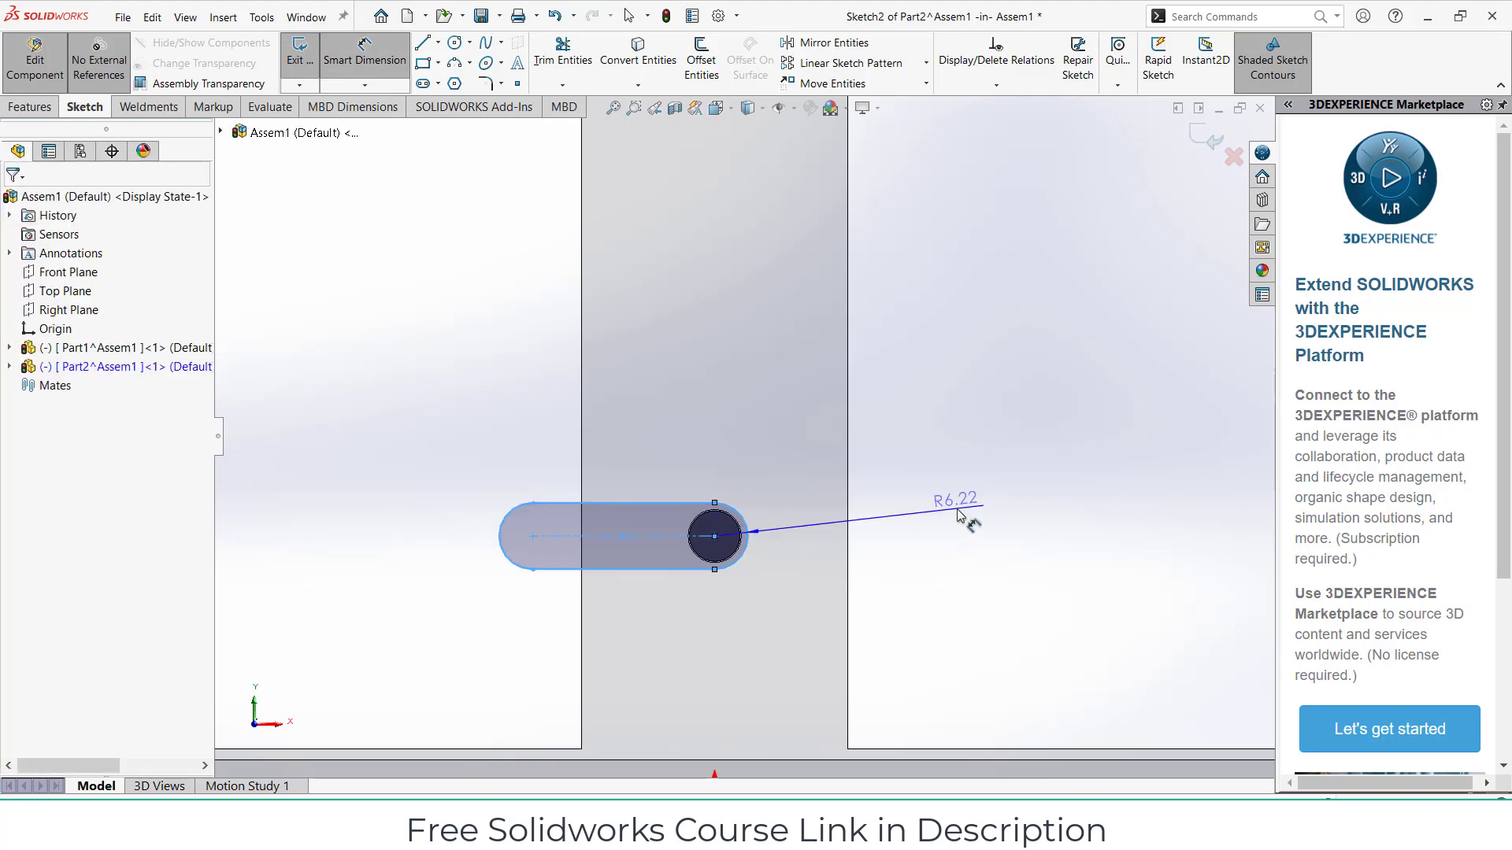
left_click(957, 509)
type("6")
key("Return")
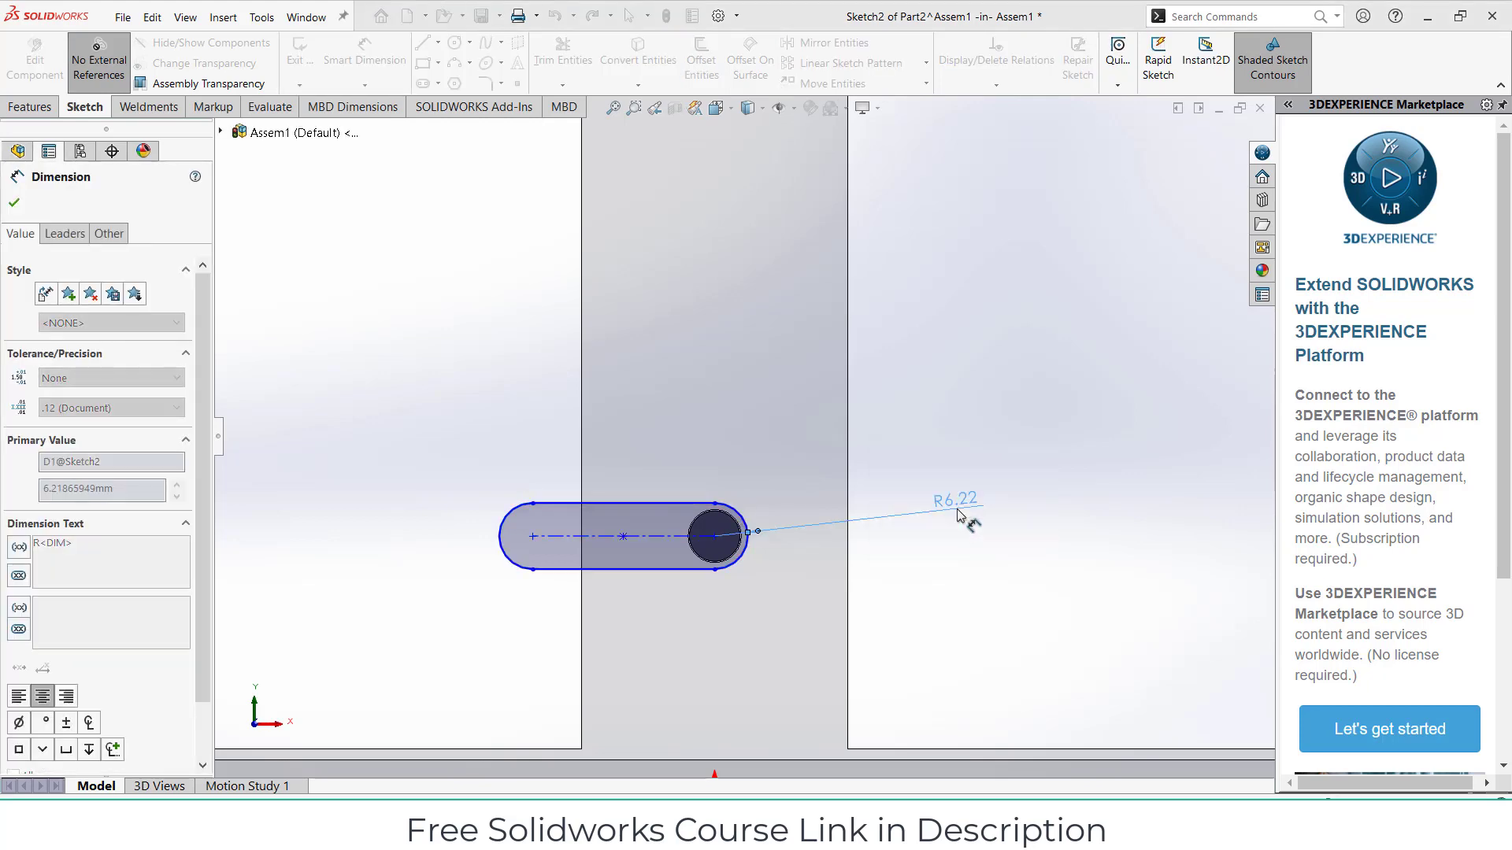
- Dimension the slot's center-to-center length as 30 mm
scroll(709, 547, "up", 3)
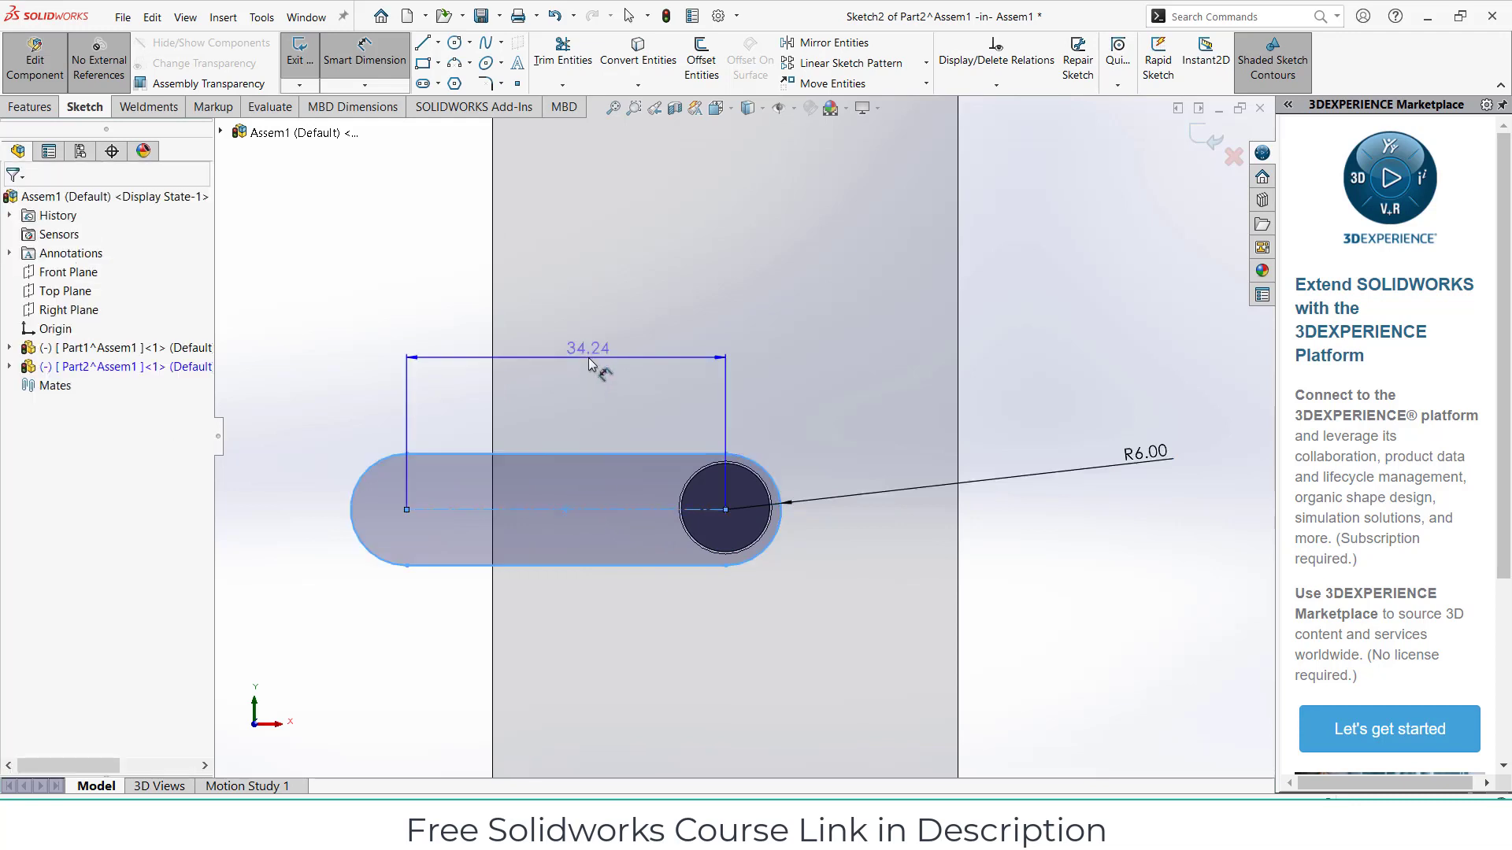
left_click(589, 364)
key("Return")
type("30")
key("Return")
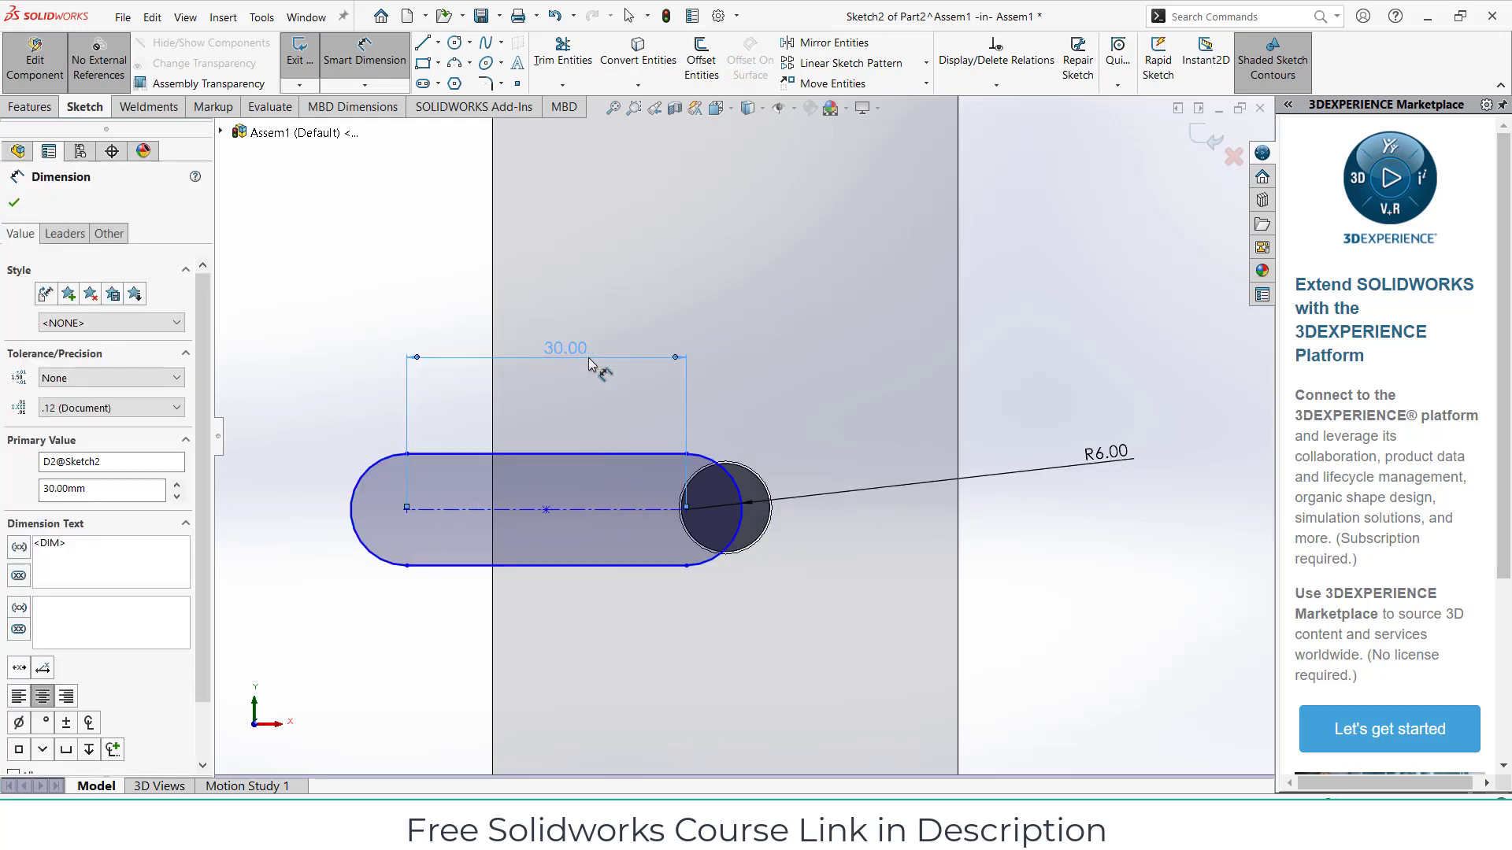
- Dimension the horizontal distance between the slot's end center and the pin circle's center as 0 mm
left_click(688, 509)
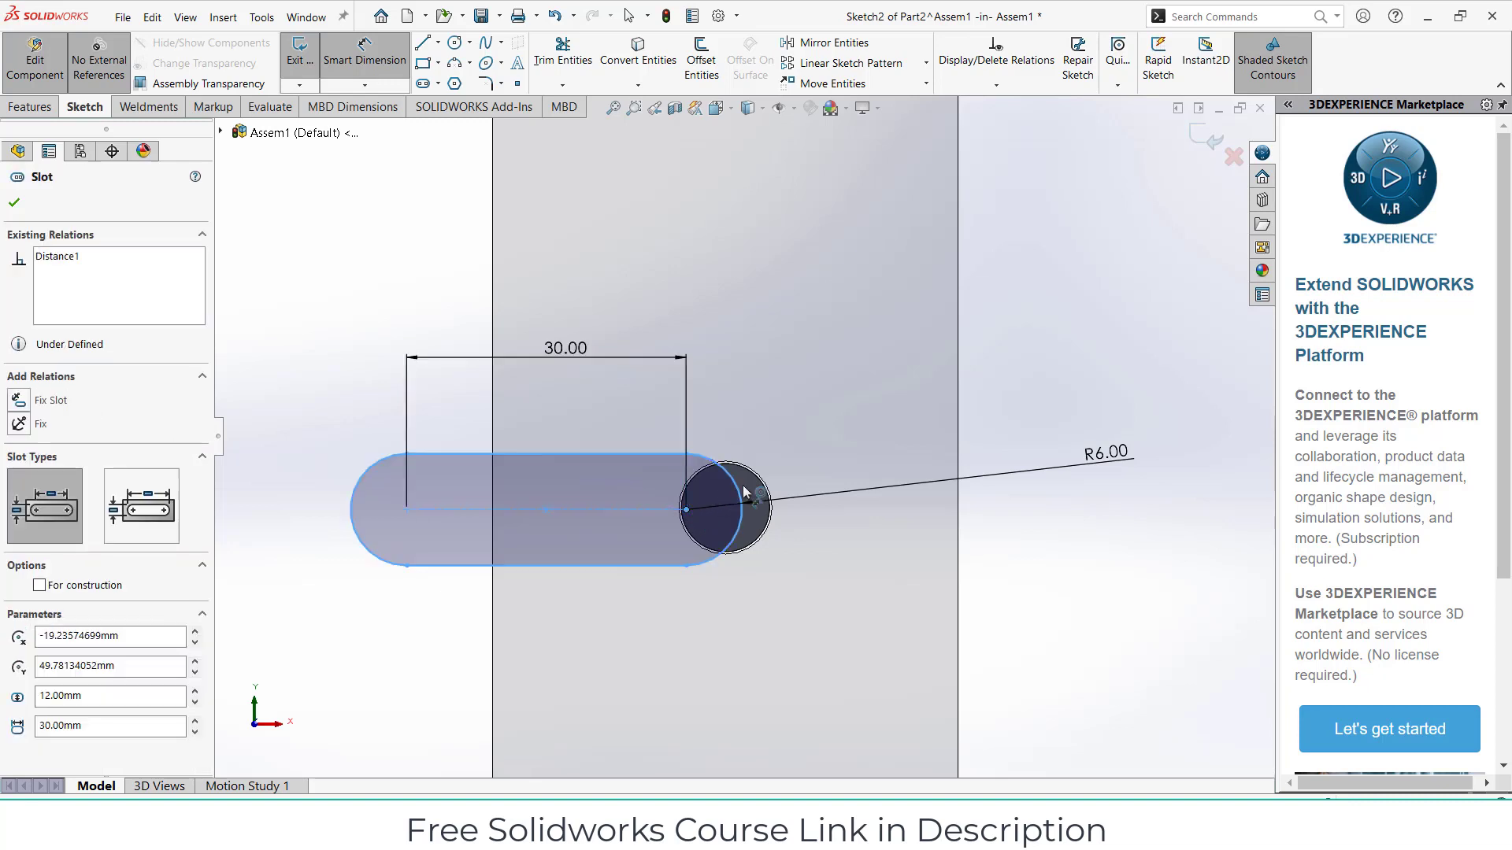
left_click(763, 486)
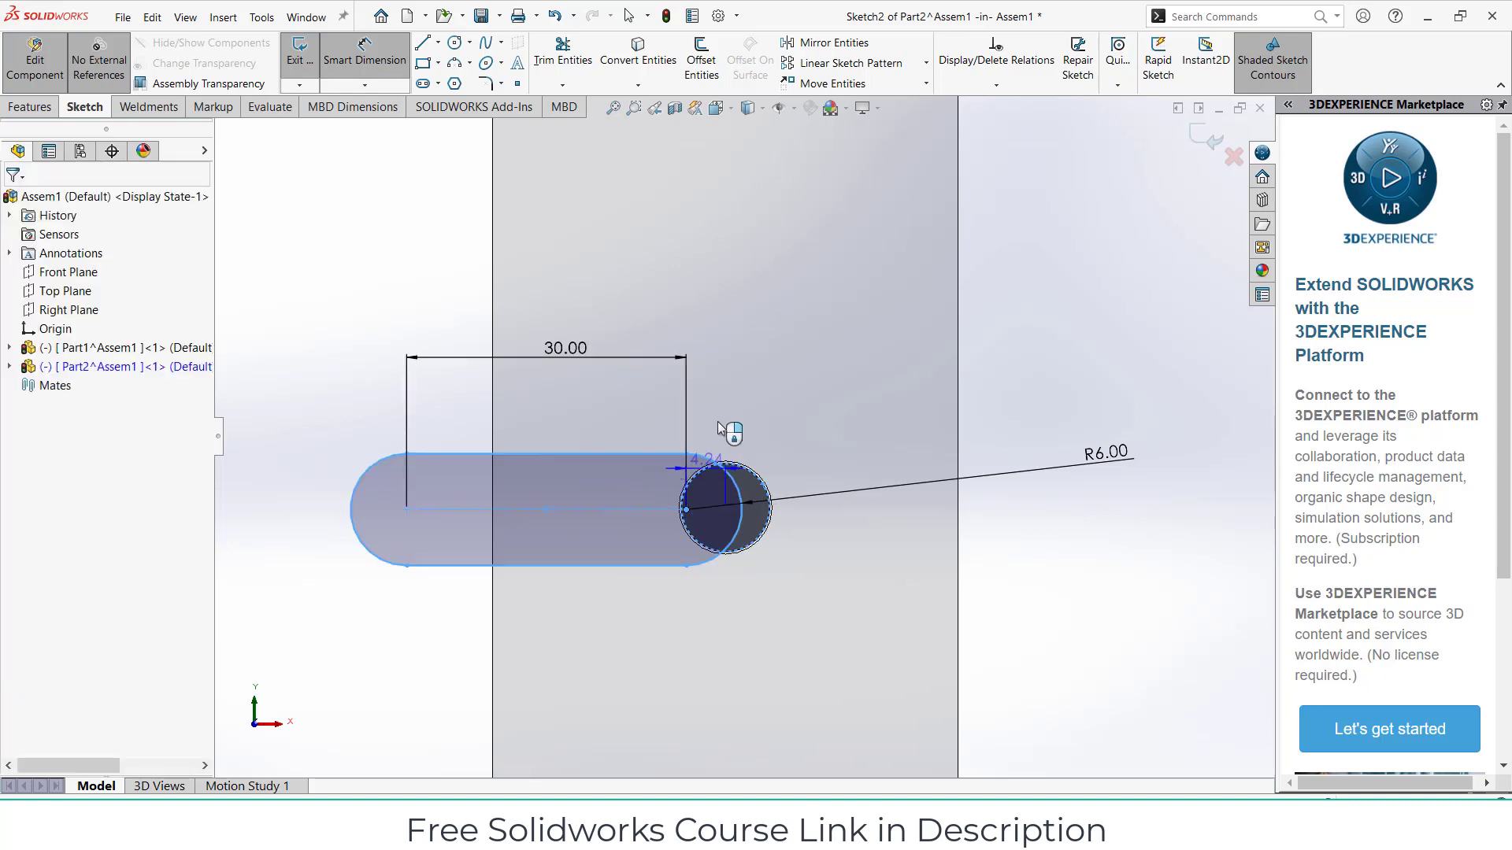
left_click(704, 384)
type("0")
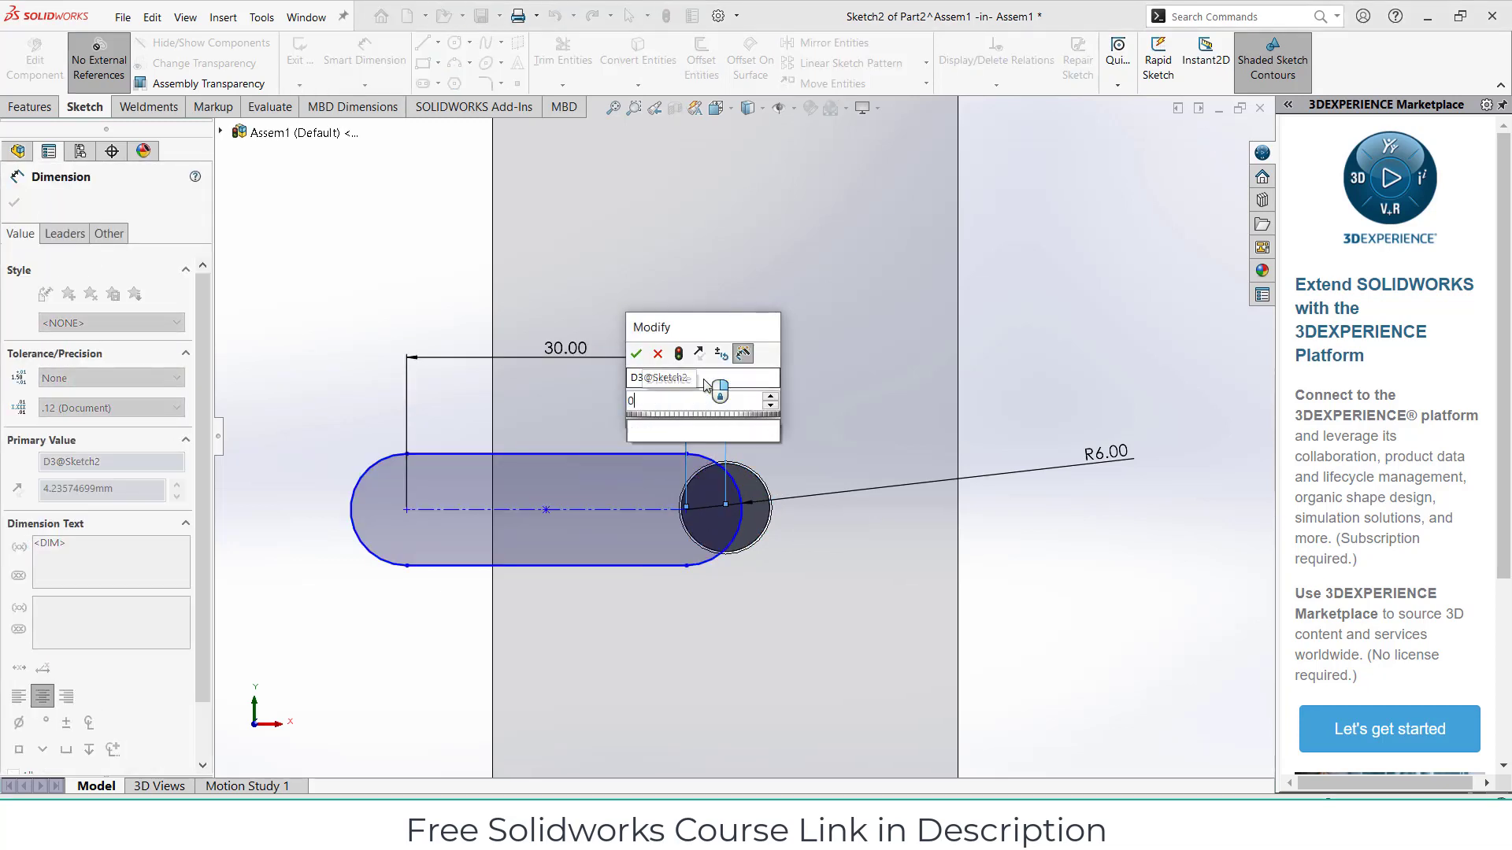
key("Return")
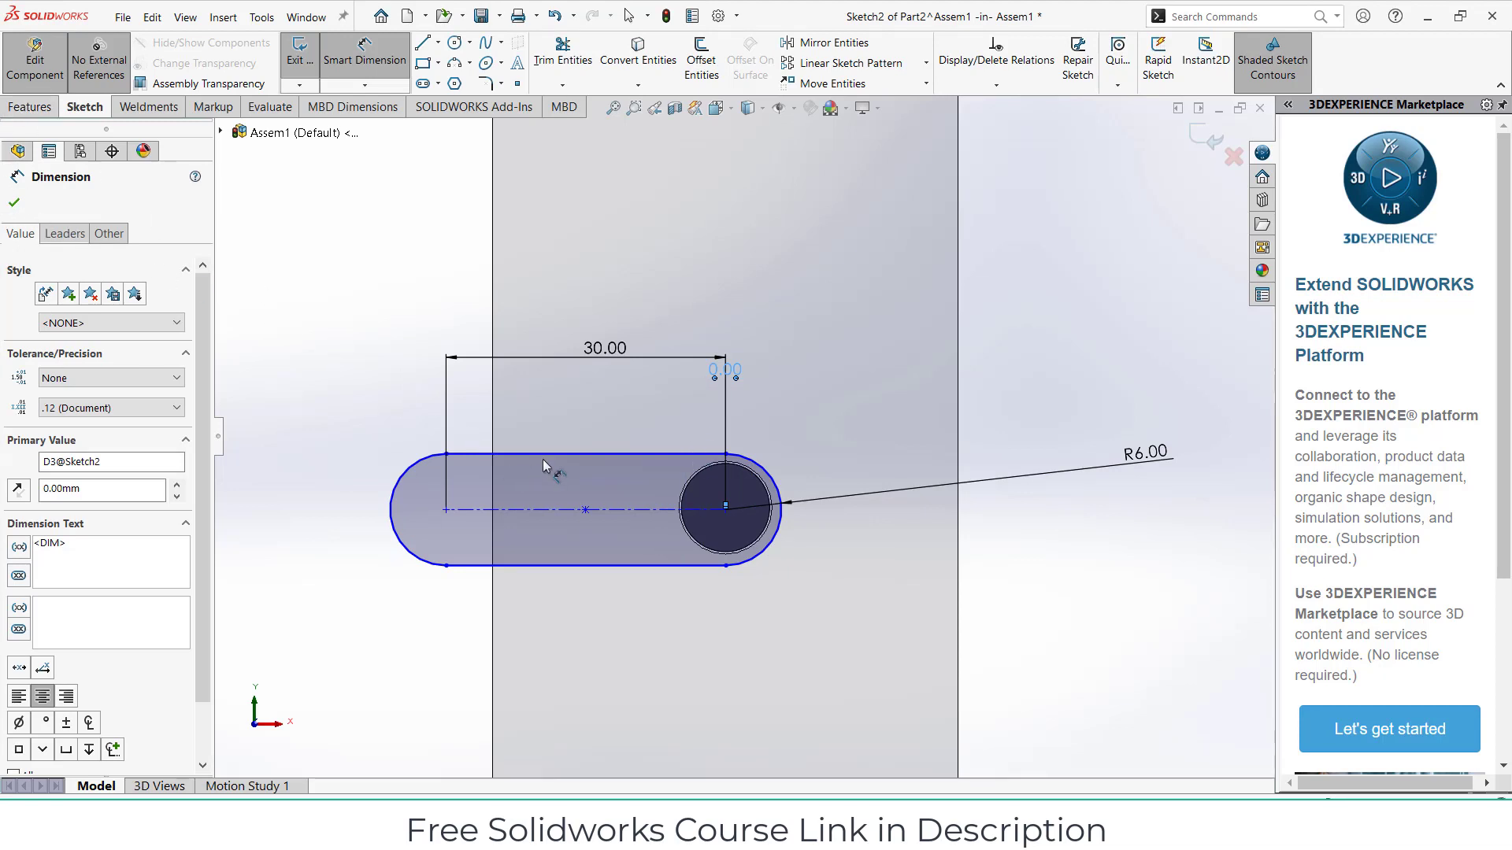
- Extrude the slot profile to a blind depth of 5 mm in the reversed direction, merged with the pin, to form the link arm
left_click(29, 107)
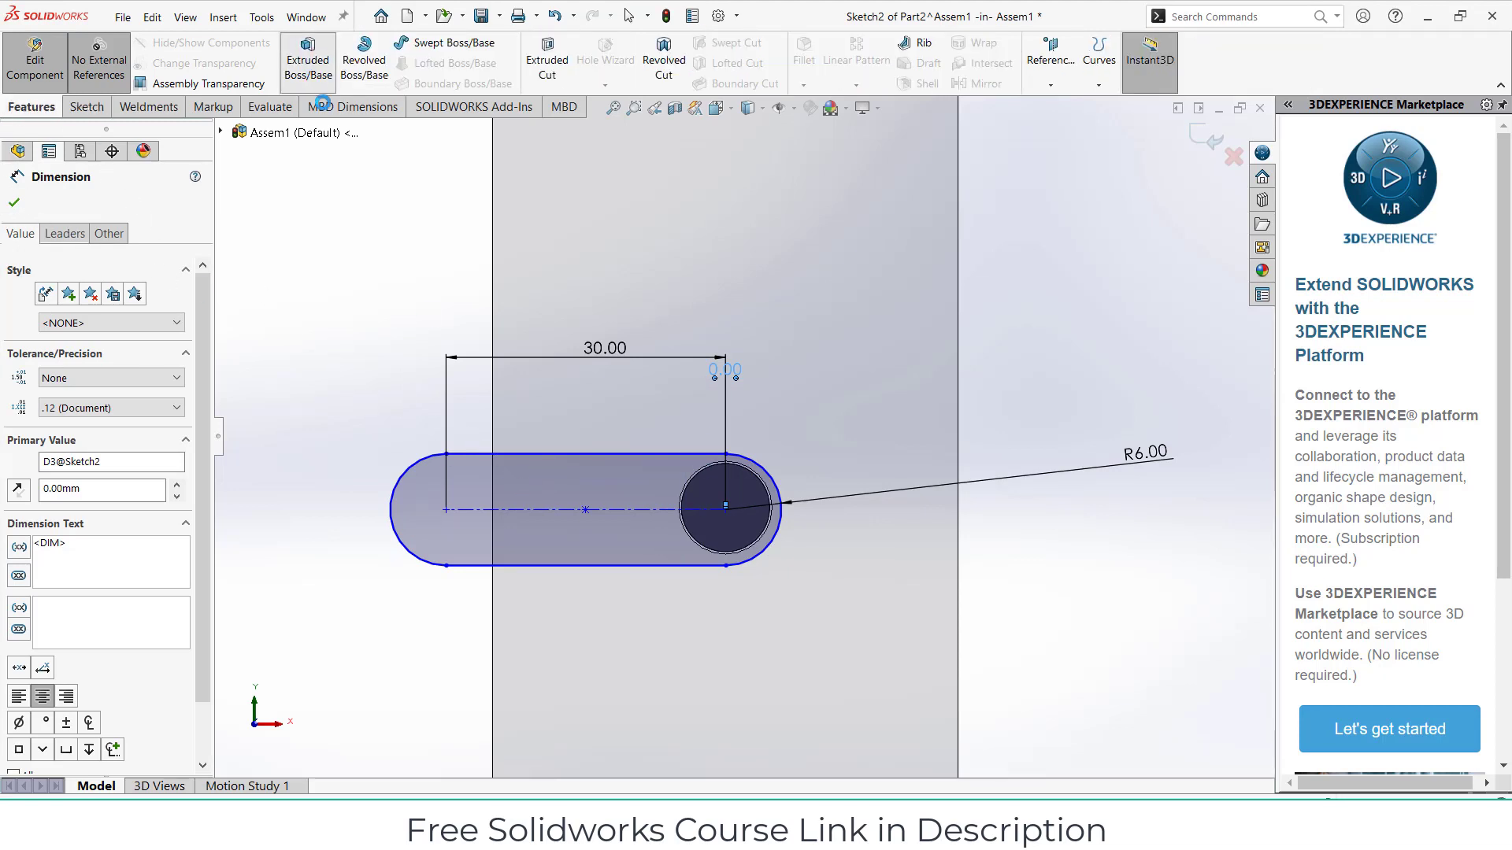
middle_click_drag(418, 469, 502, 517)
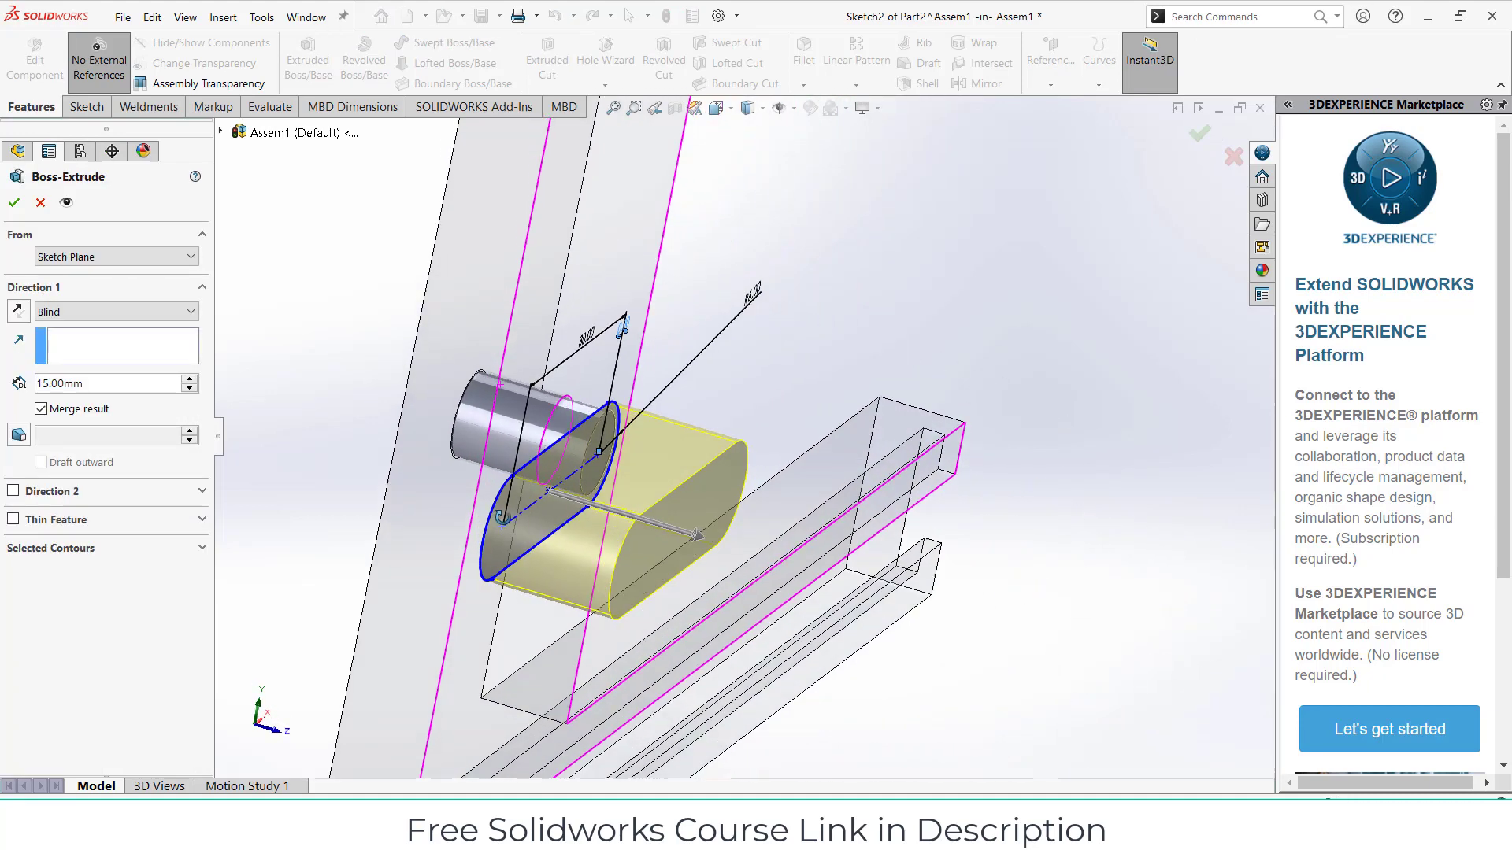
left_click(17, 311)
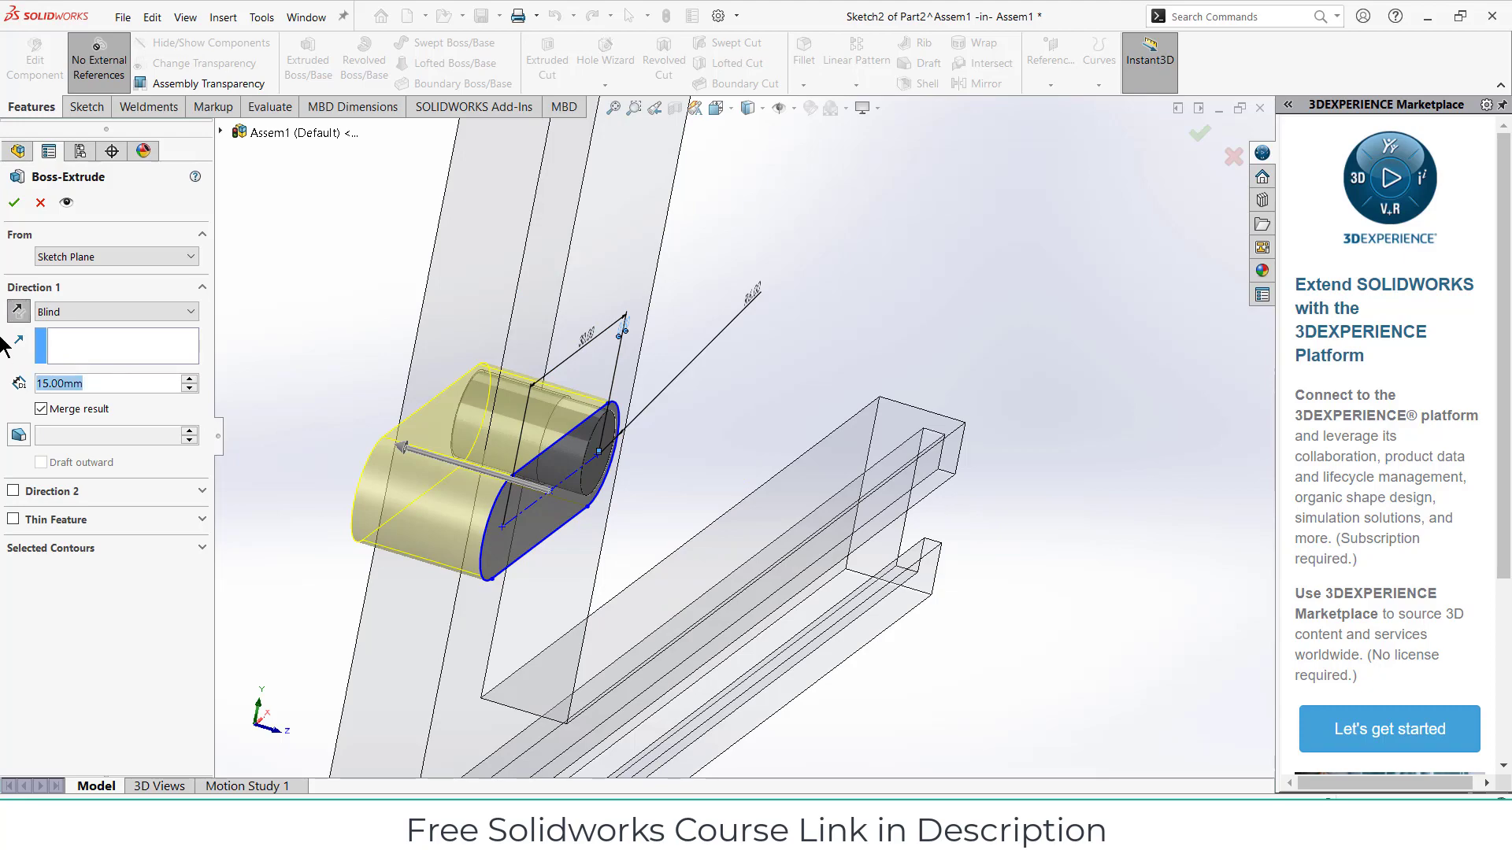
type("5")
key("Return")
middle_click_drag(660, 461, 564, 391)
left_click(17, 203)
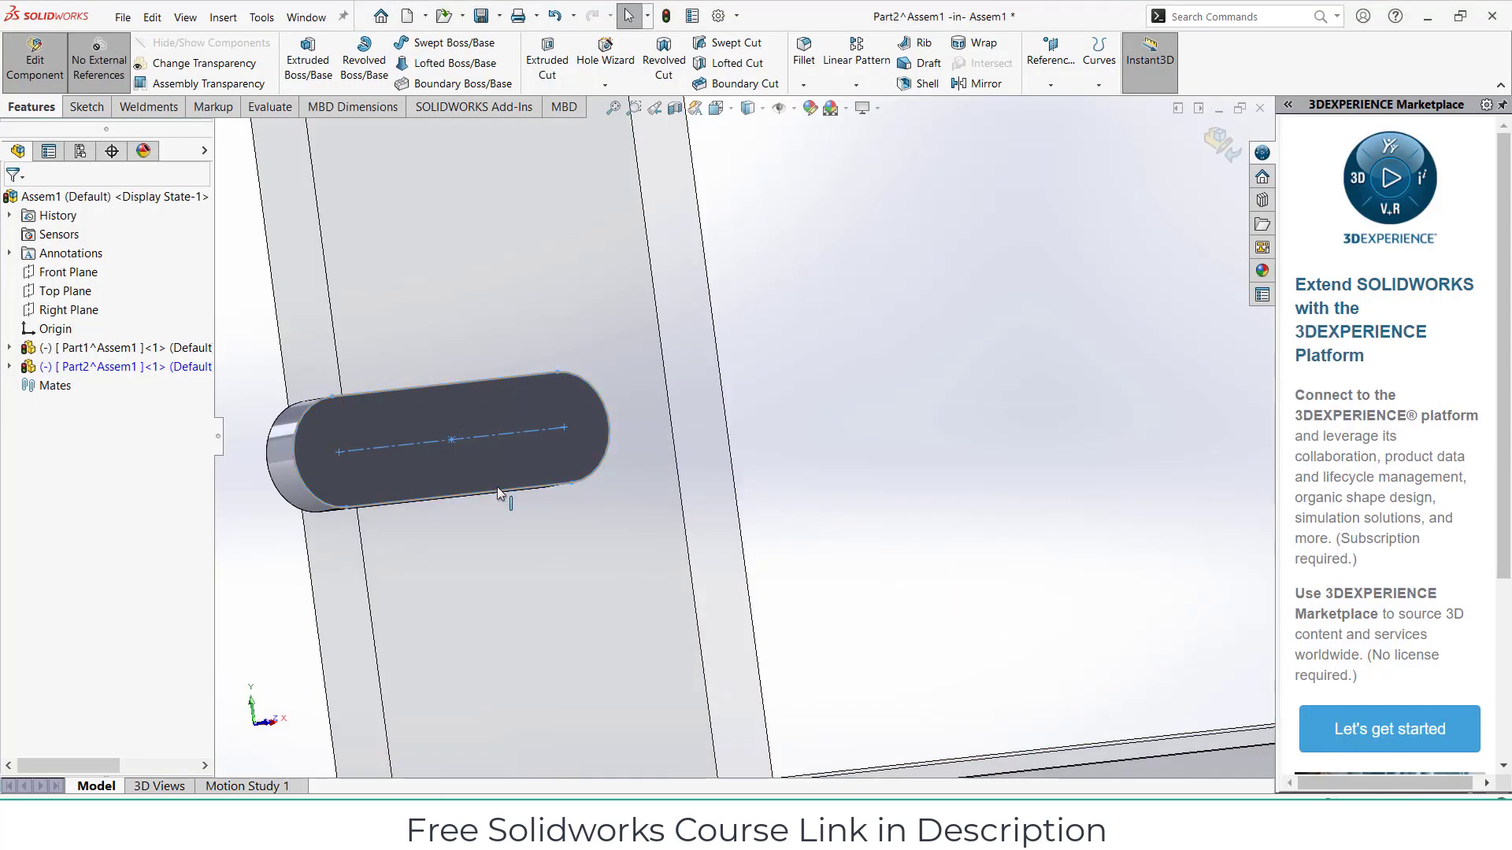
- Start a sketch on the arm's outer face and draw a circle about 2.9 mm in diameter at the center of its free rounded end
scroll(474, 471, "down", 3)
middle_click_drag(383, 453, 331, 424)
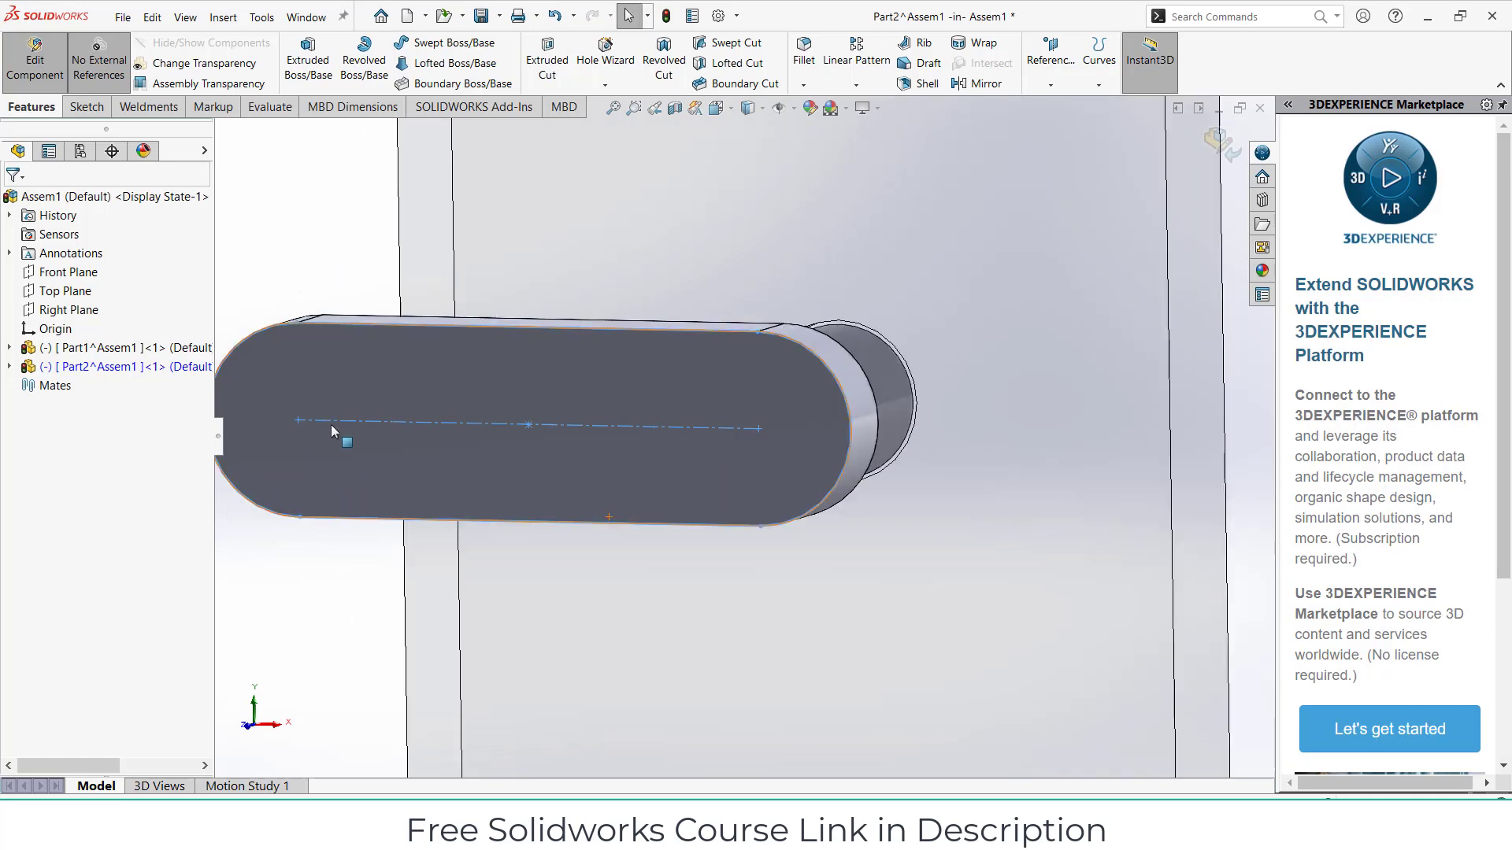
left_click(351, 365)
left_click(422, 297)
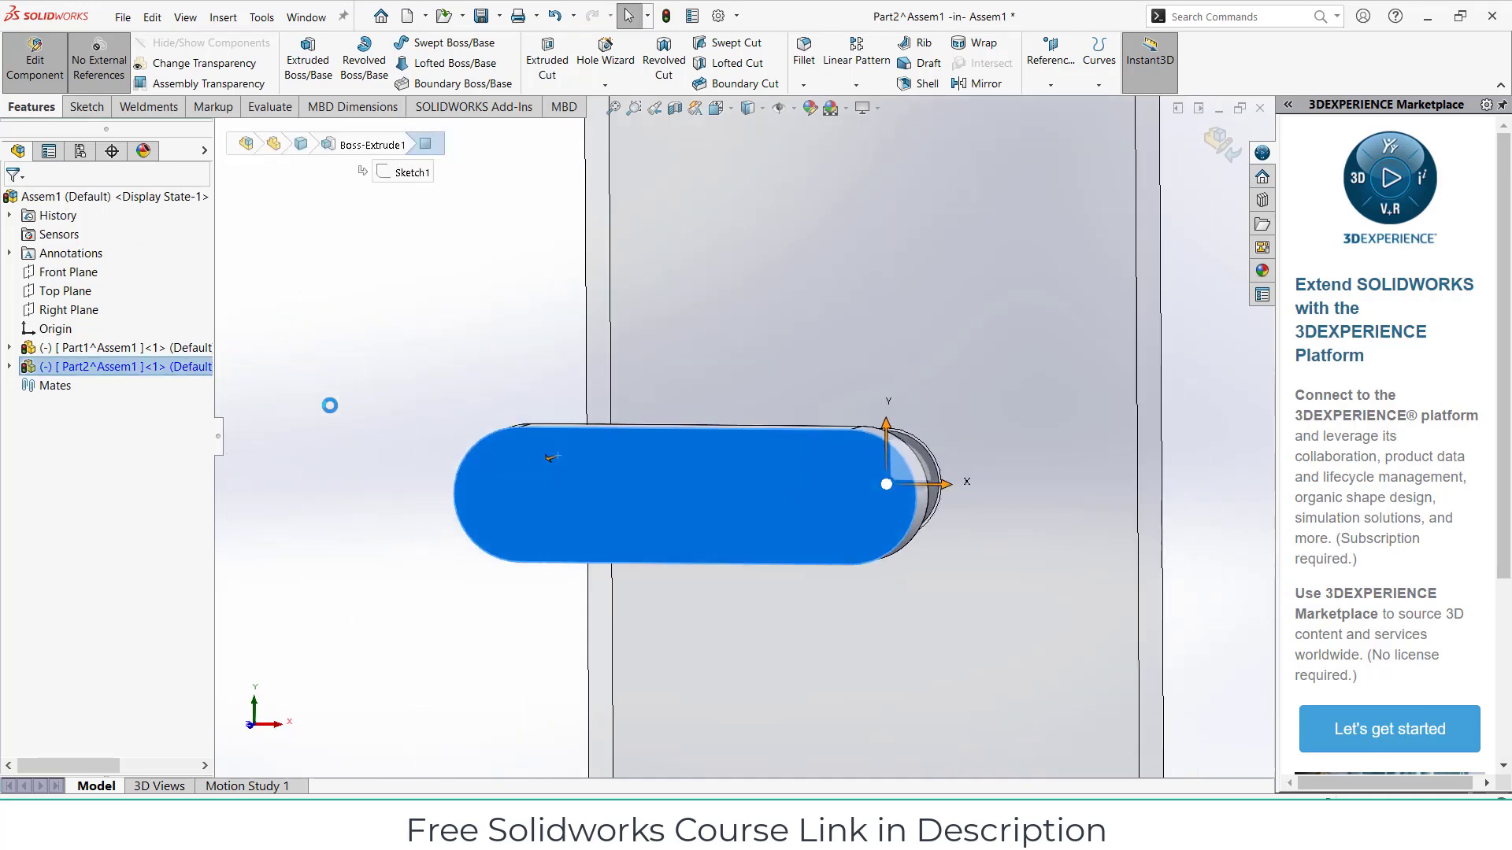
scroll(679, 554, "down", 3)
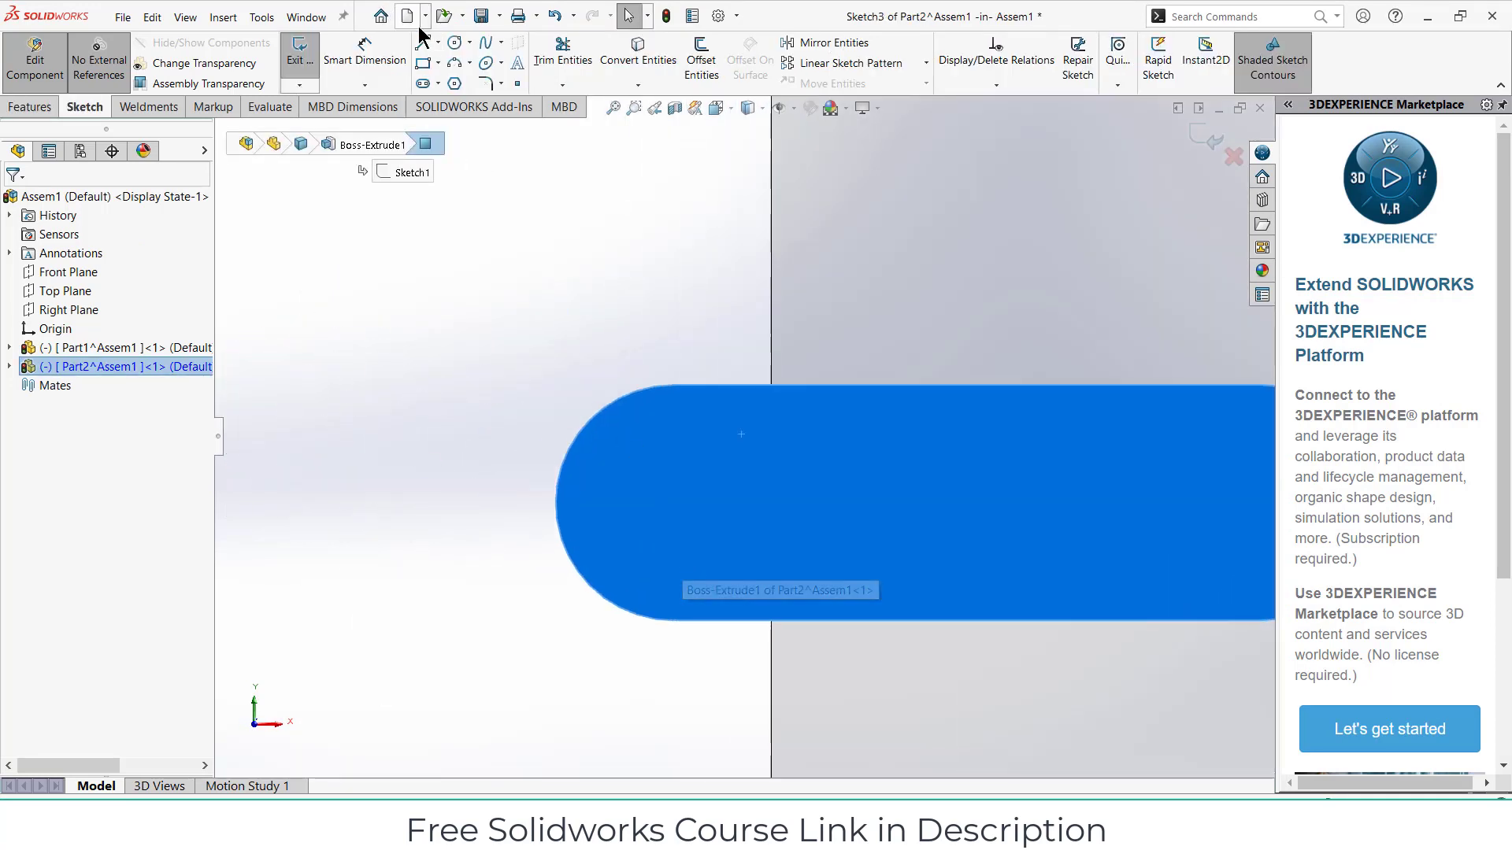
left_click(454, 43)
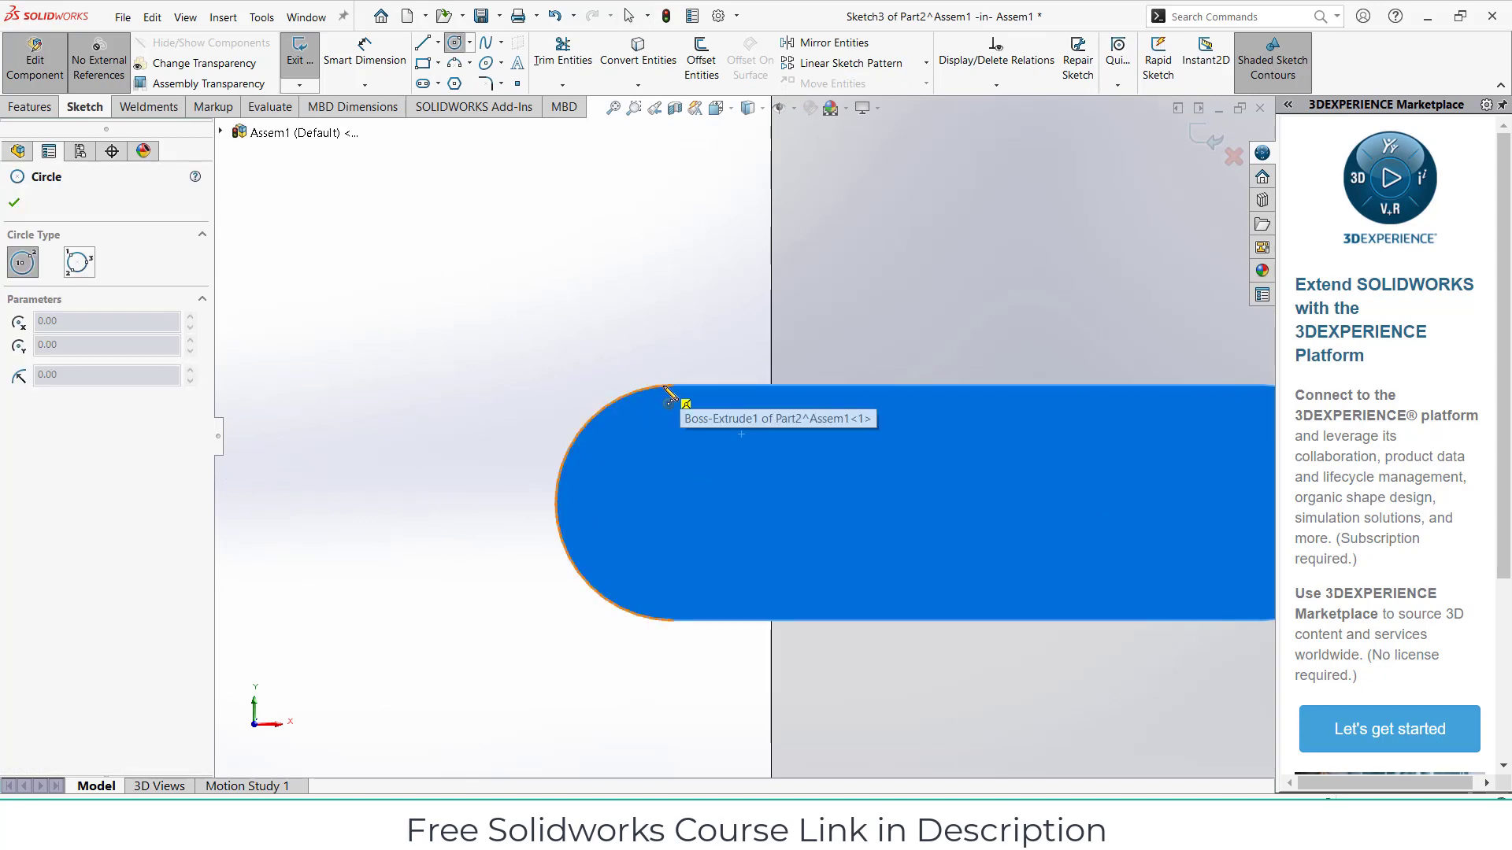
left_click(674, 502)
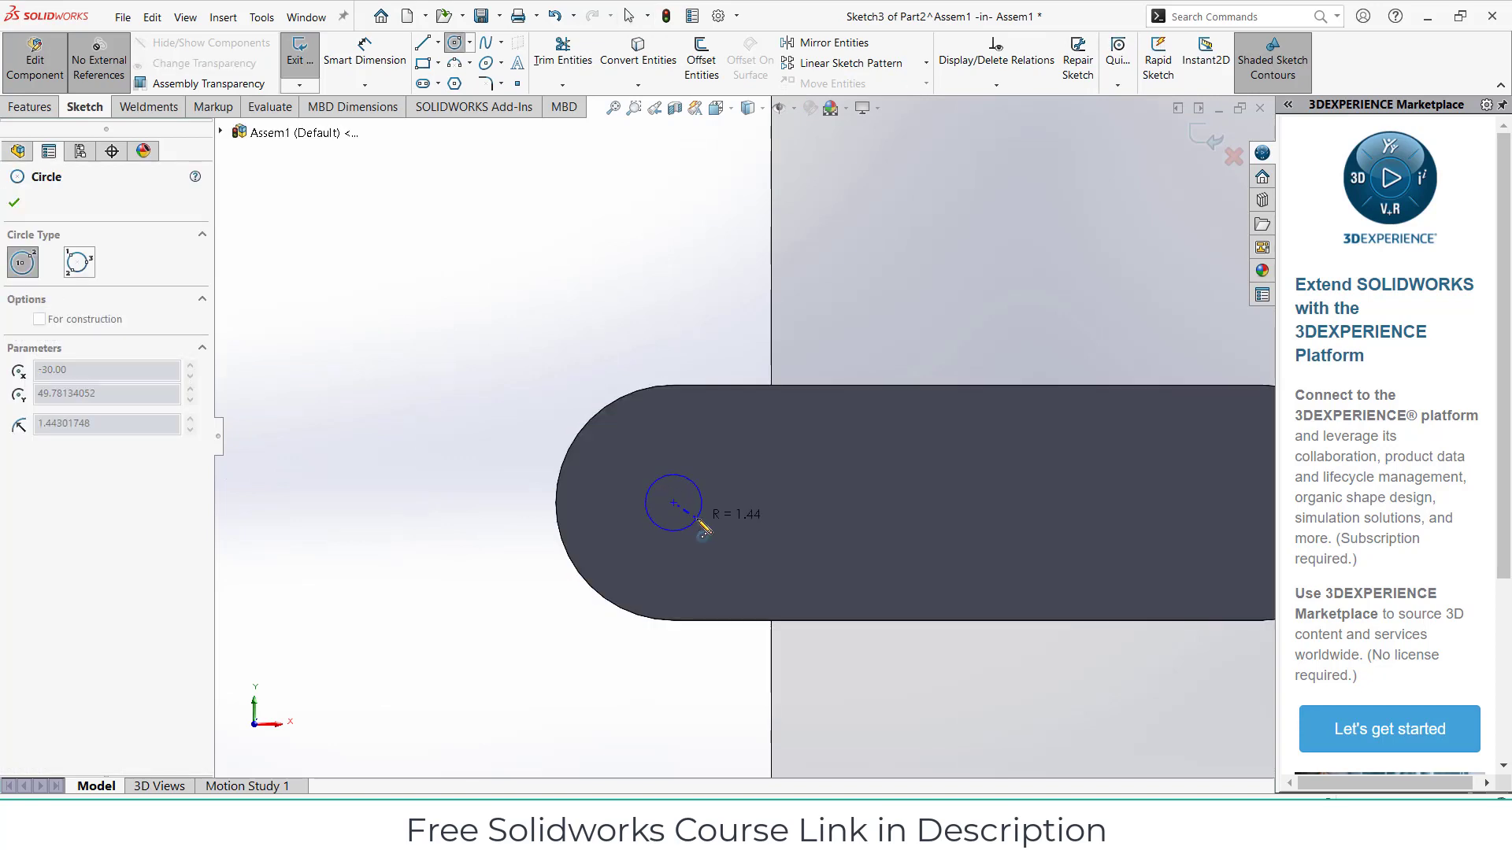
left_click(695, 522)
- Dimension the circle at the arm's free end with a diameter of 5 mm
left_click(392, 63)
left_click(678, 470)
left_click(476, 384)
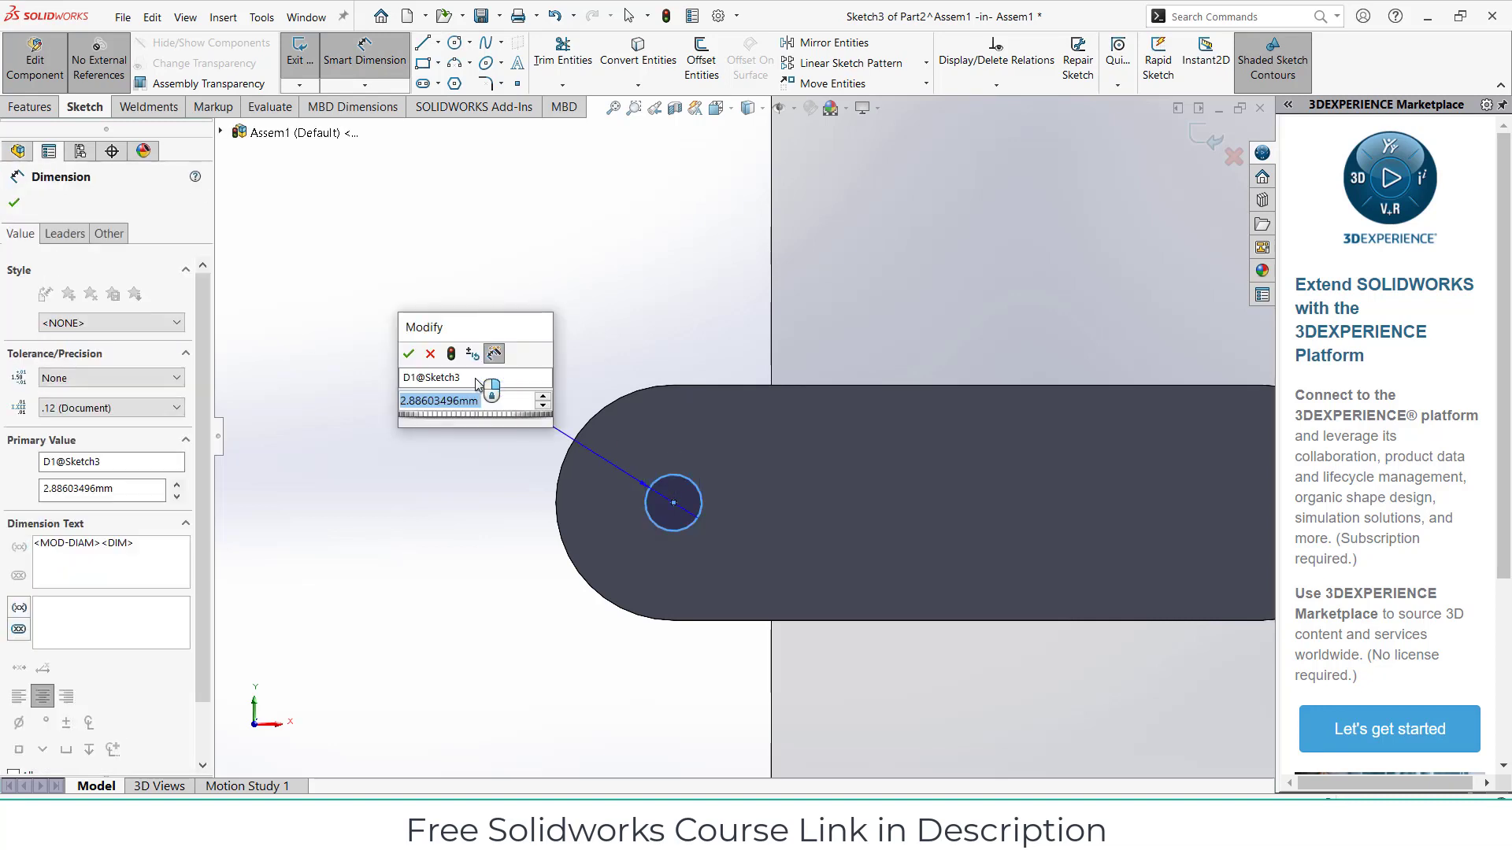
key("Return")
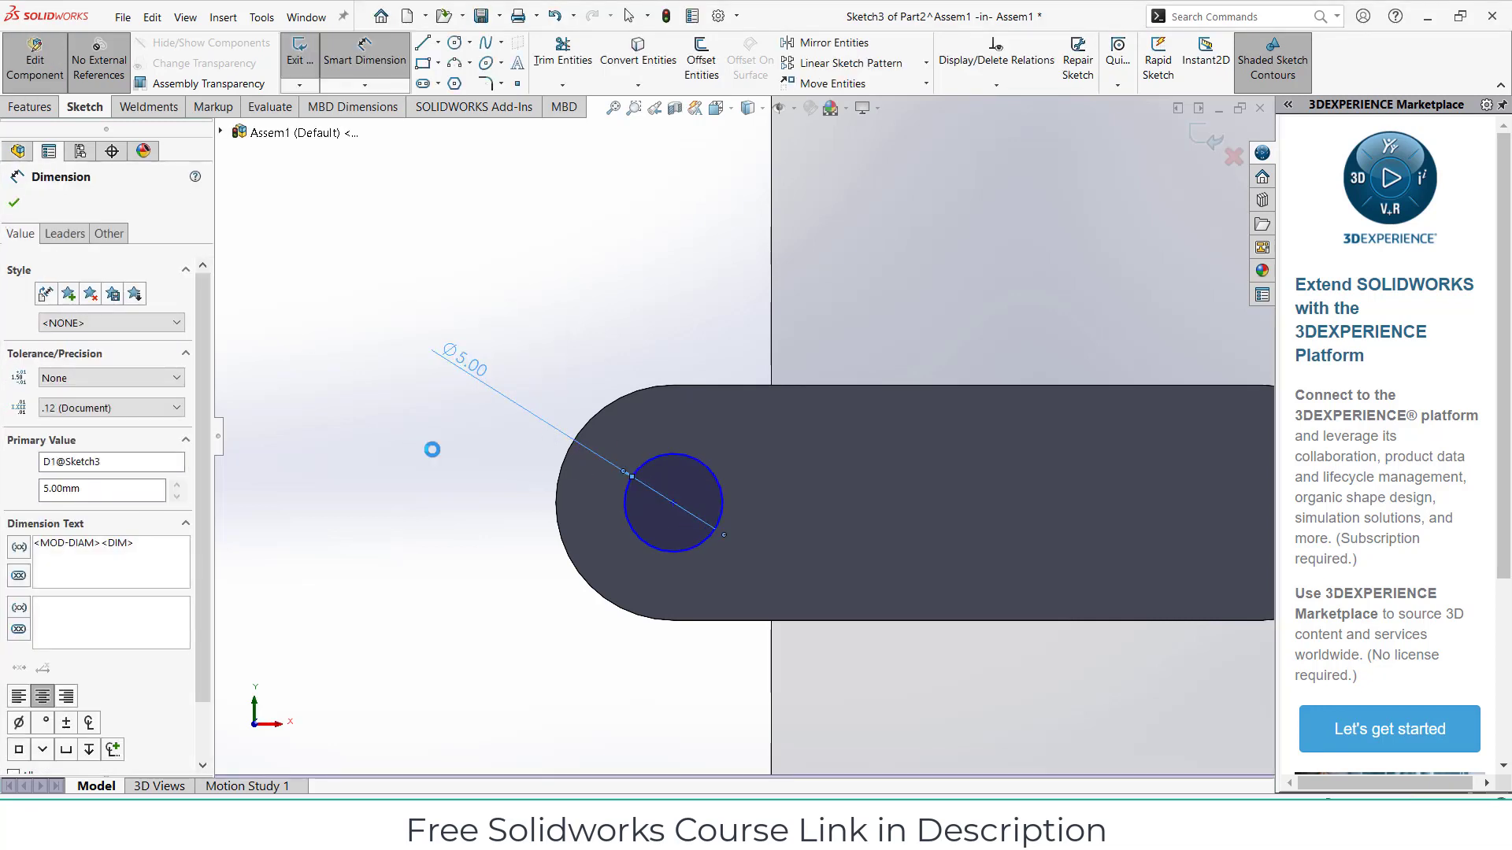
- Cut the 5 mm circle through the arm's free end with a blind extruded cut 5 mm deep
left_click(31, 105)
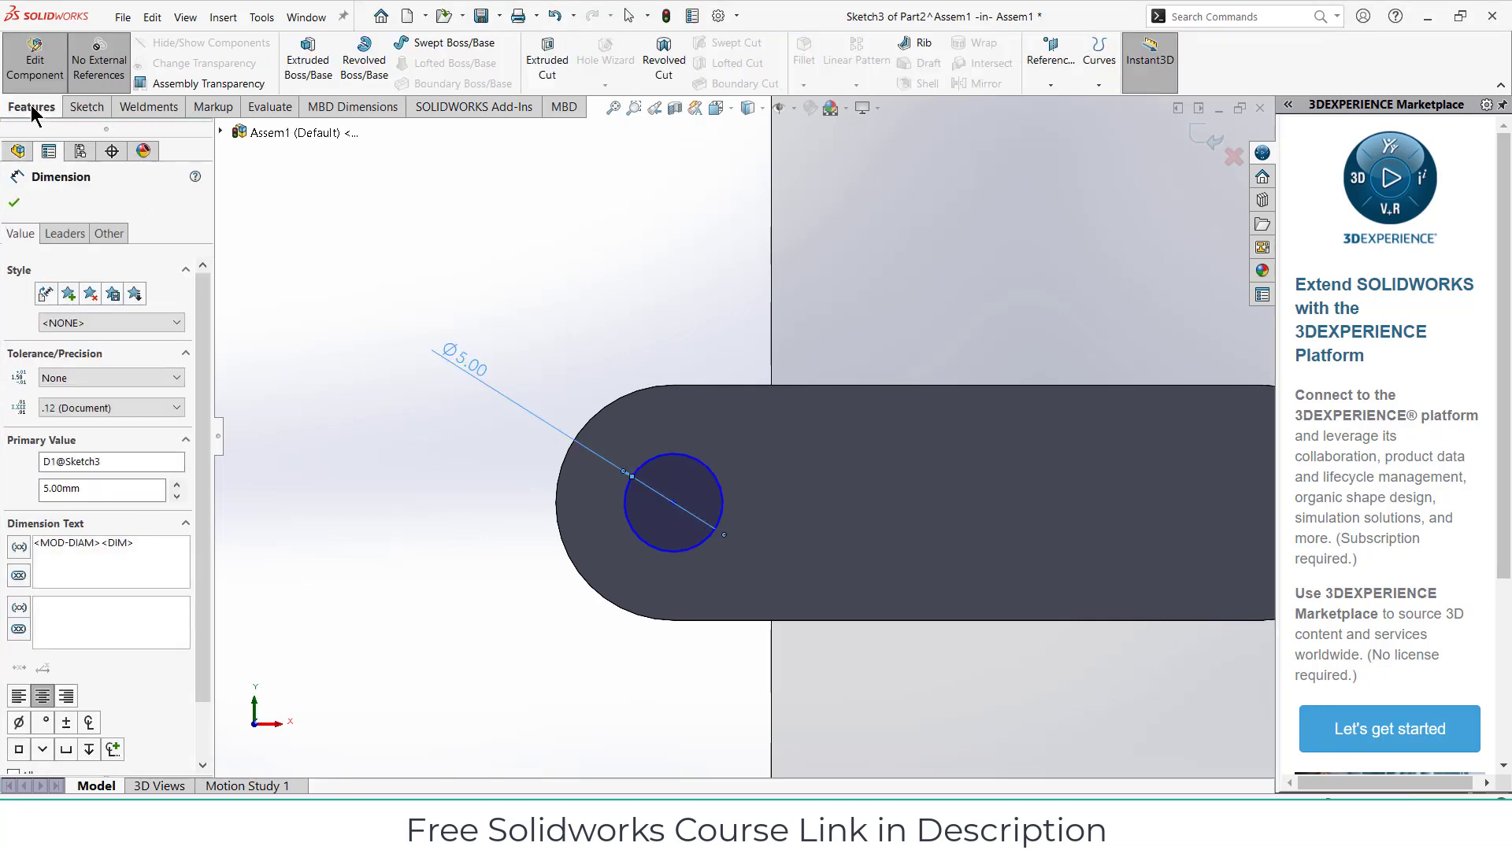
left_click(547, 68)
middle_click_drag(652, 387, 581, 574)
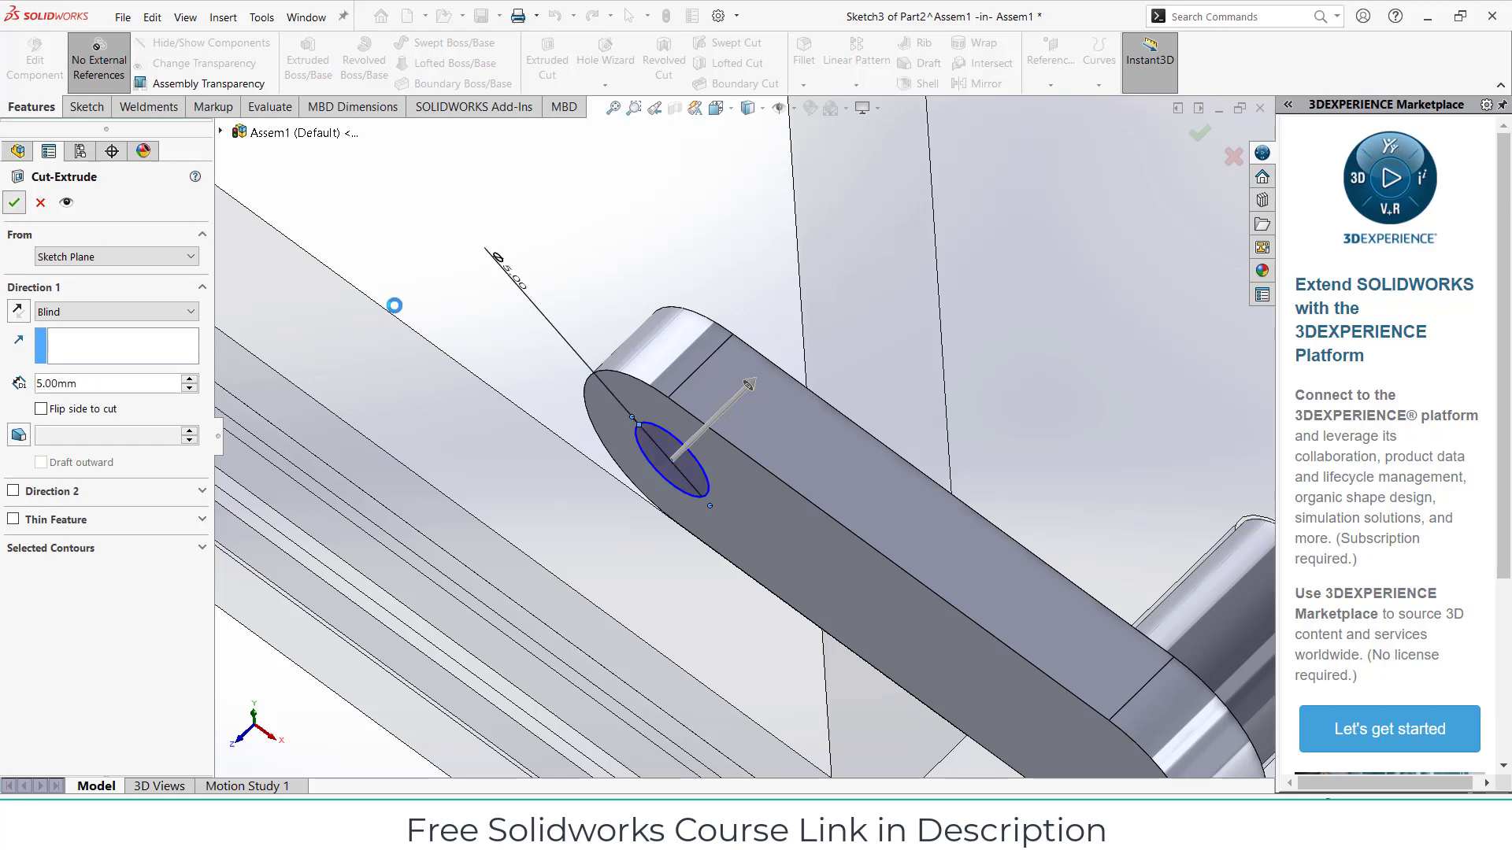
scroll(534, 318, "up", 4)
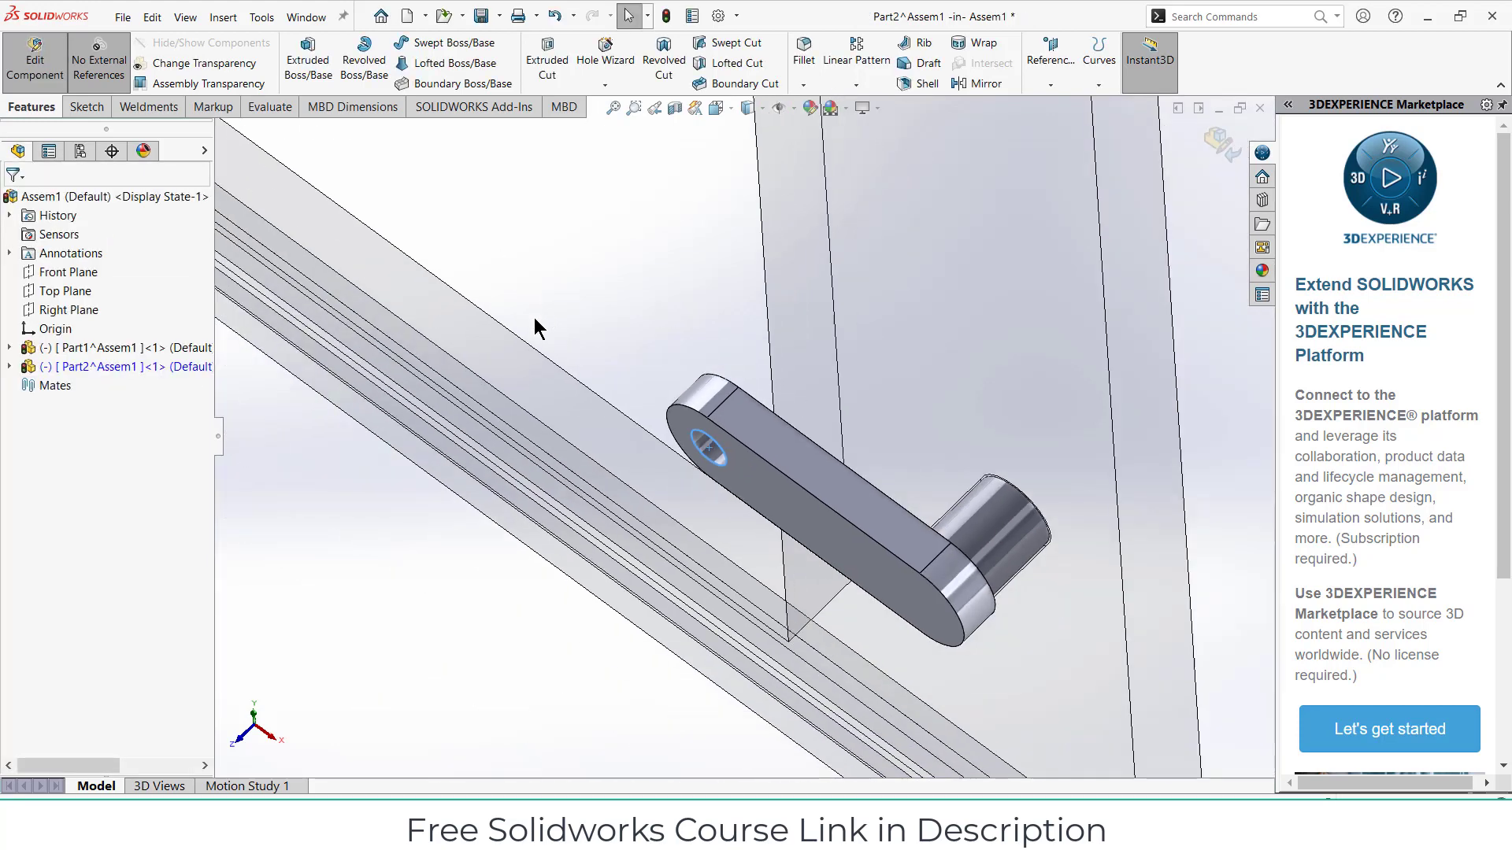
- Finish editing the link part in the assembly and move the link out of the upright's hole
scroll(534, 318, "up", 3)
middle_click_drag(901, 304, 984, 310)
scroll(956, 285, "up", 2)
scroll(956, 286, "up", 2)
left_click(1208, 142)
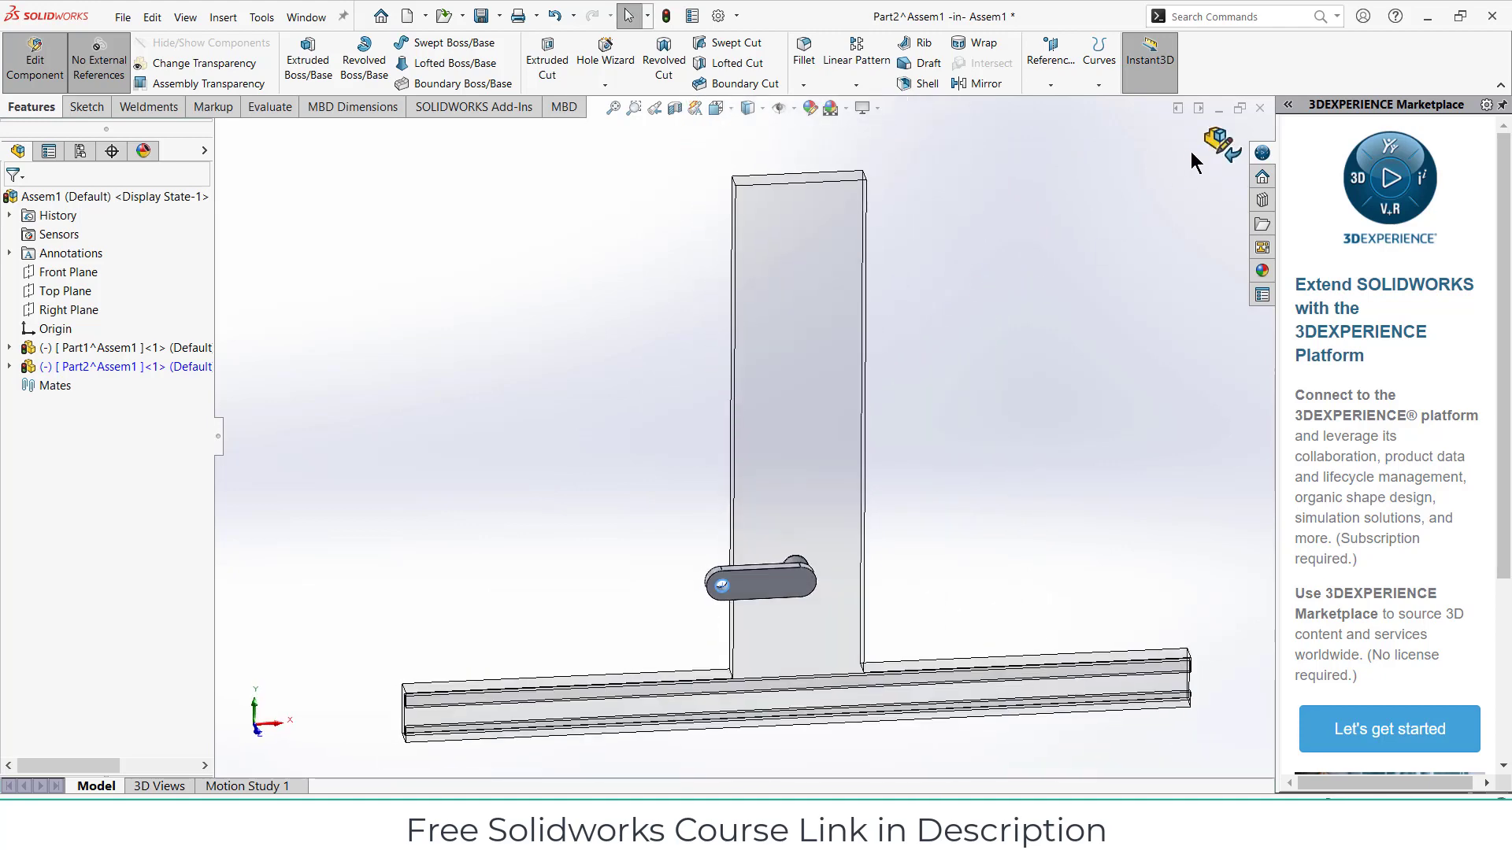
middle_click_drag(838, 503, 859, 456)
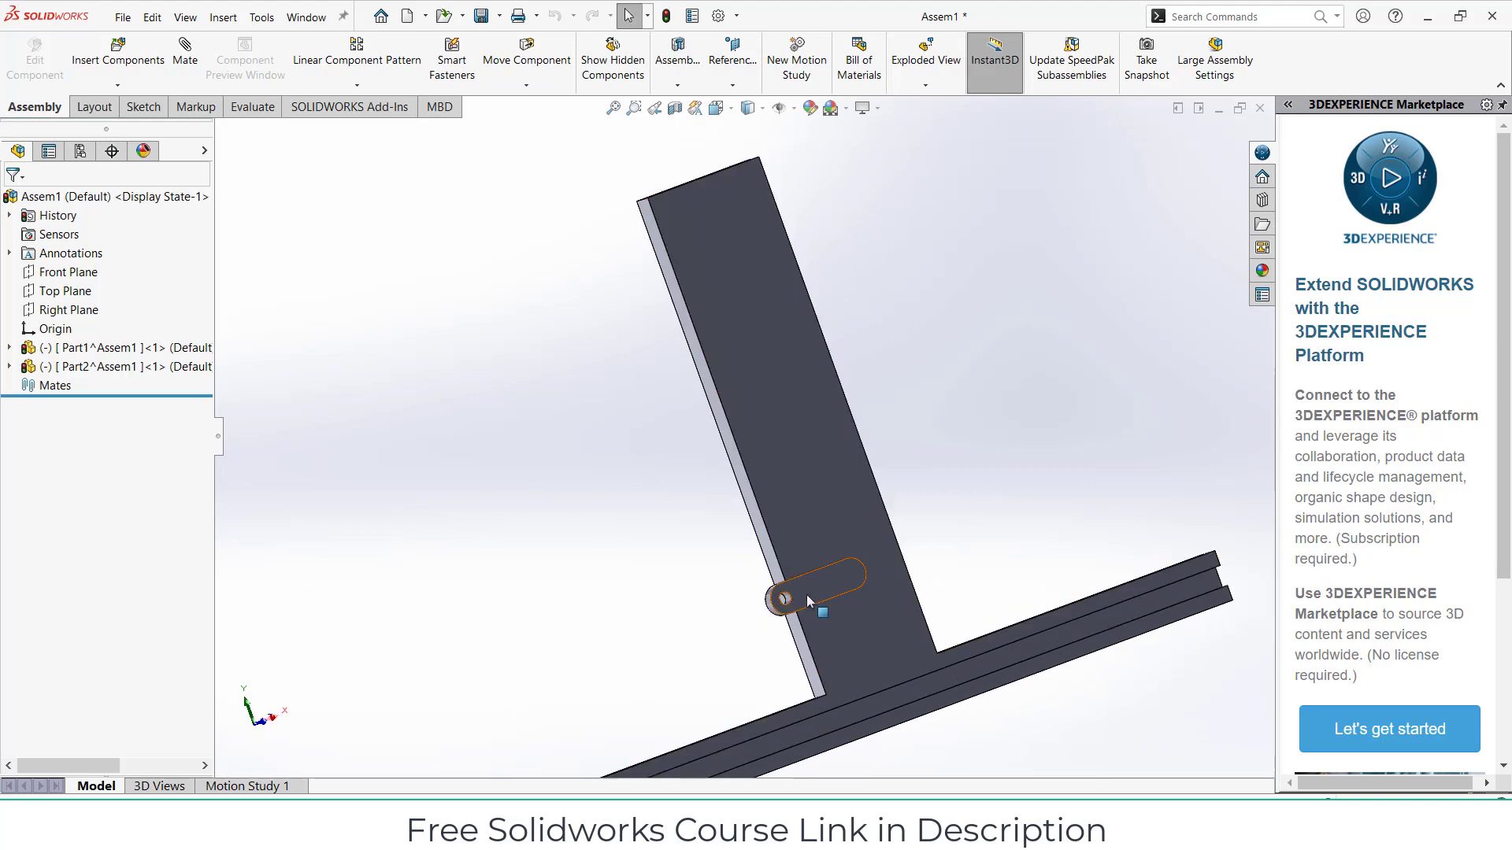
left_click_drag(799, 596, 998, 441)
middle_click_drag(969, 519, 1059, 599)
left_click(1100, 381)
- Add a concentric mate between the link arm's cylindrical pin and the hole in the upright
left_click(196, 49)
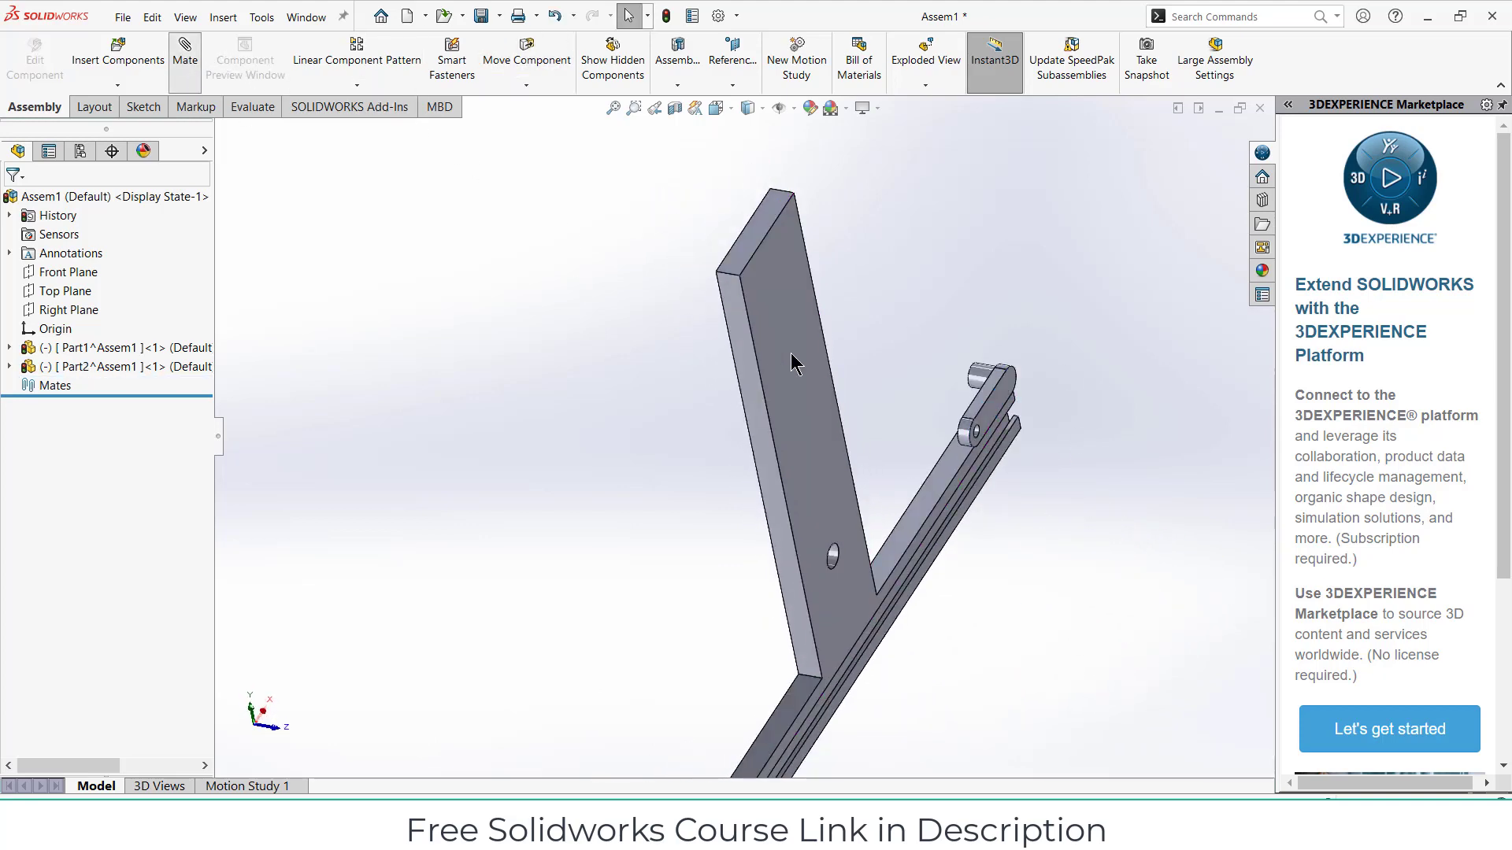
left_click(977, 378)
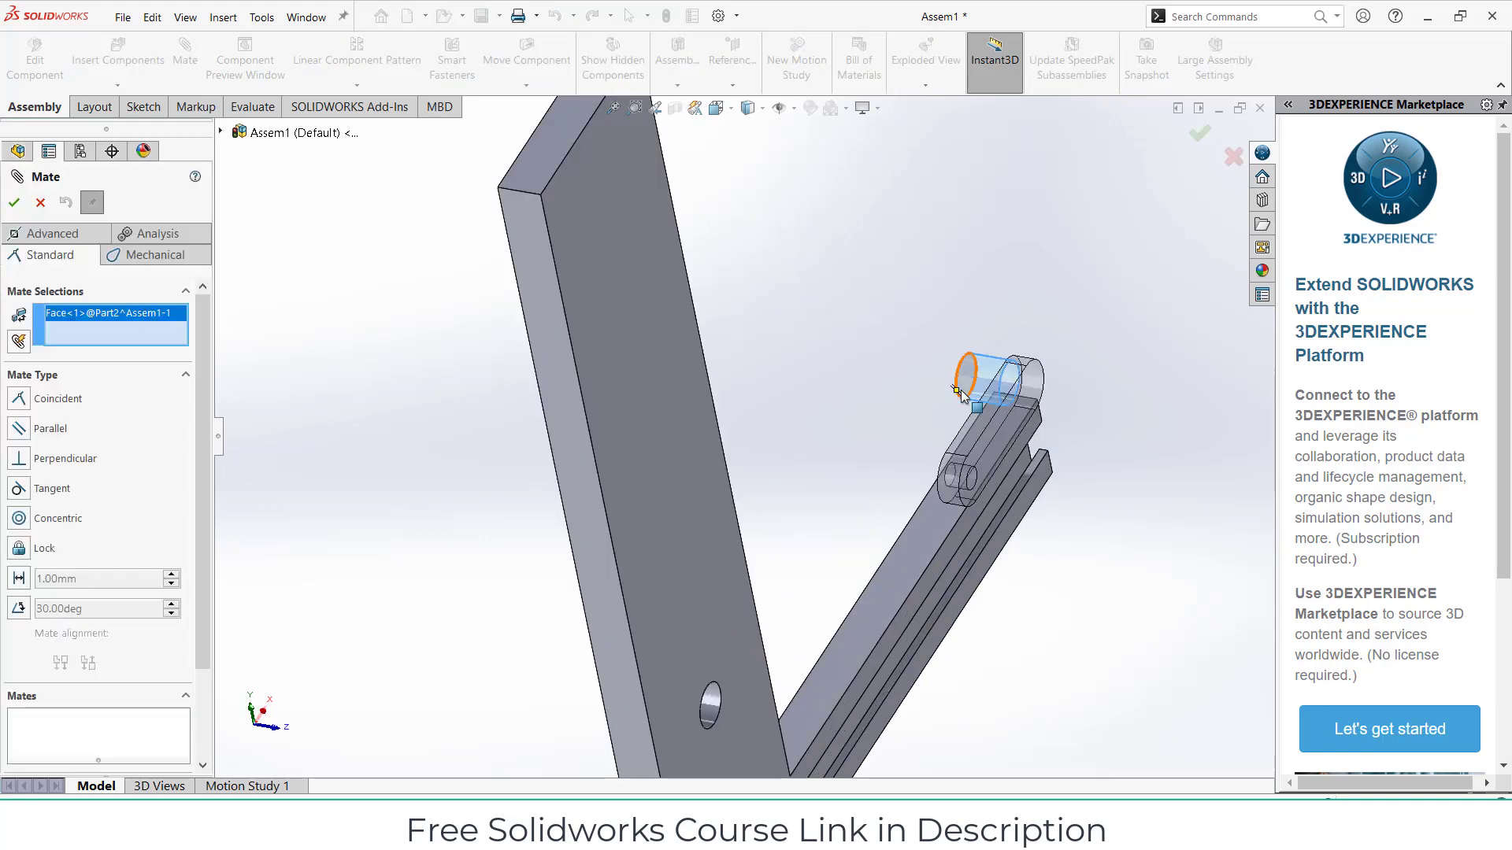
scroll(736, 625, "down", 3)
left_click(728, 567)
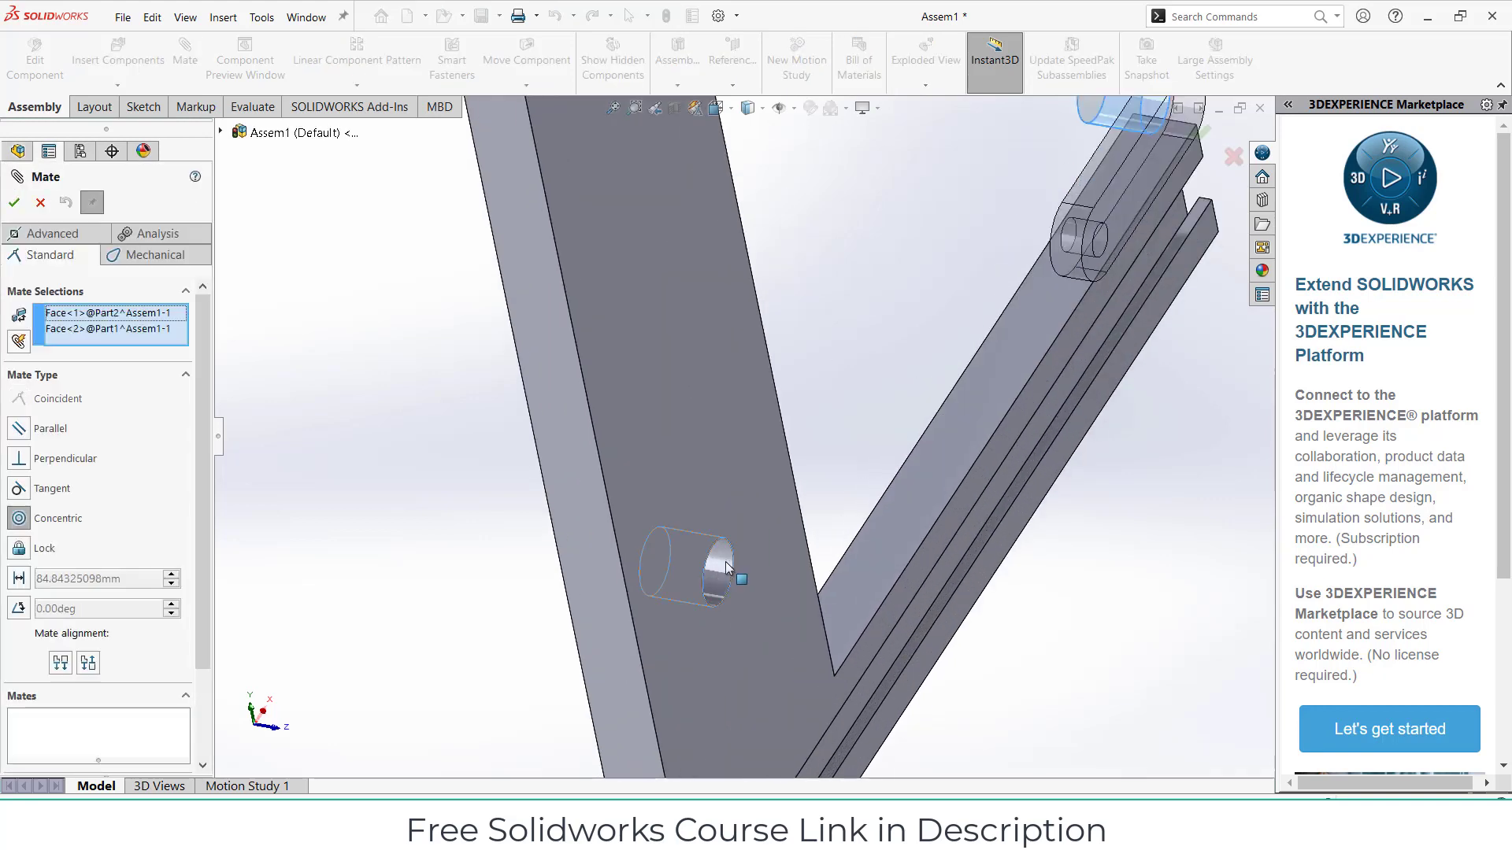
left_click(961, 602)
- Add a 0.5 mm distance mate between the arm's inner face and the upright's front face, and finish mating
middle_click_drag(754, 584, 751, 545)
left_click(761, 630)
left_click(844, 542)
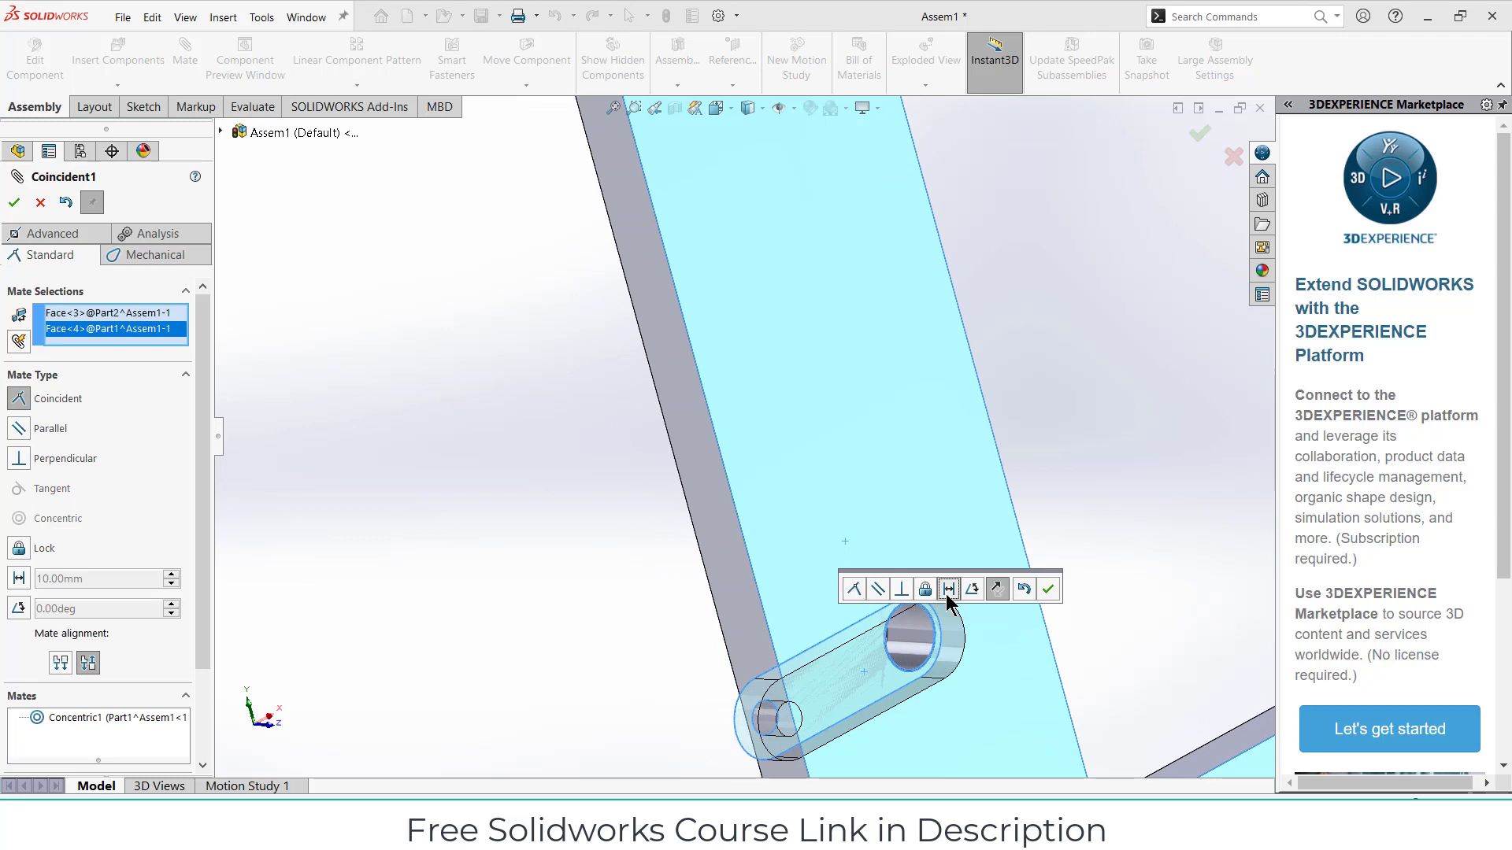
left_click(947, 591)
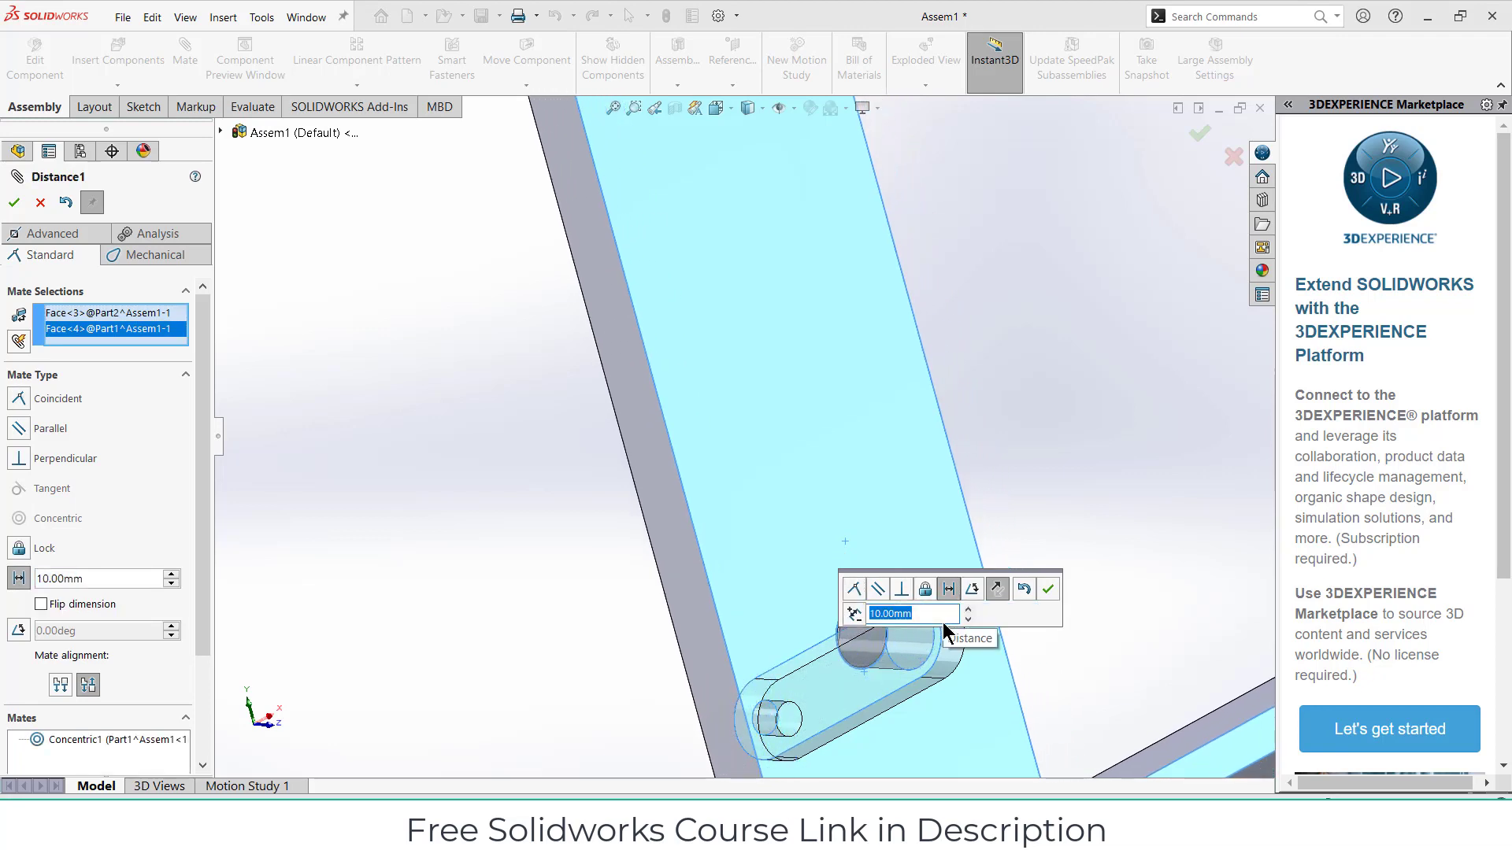
type(".5")
key("Return")
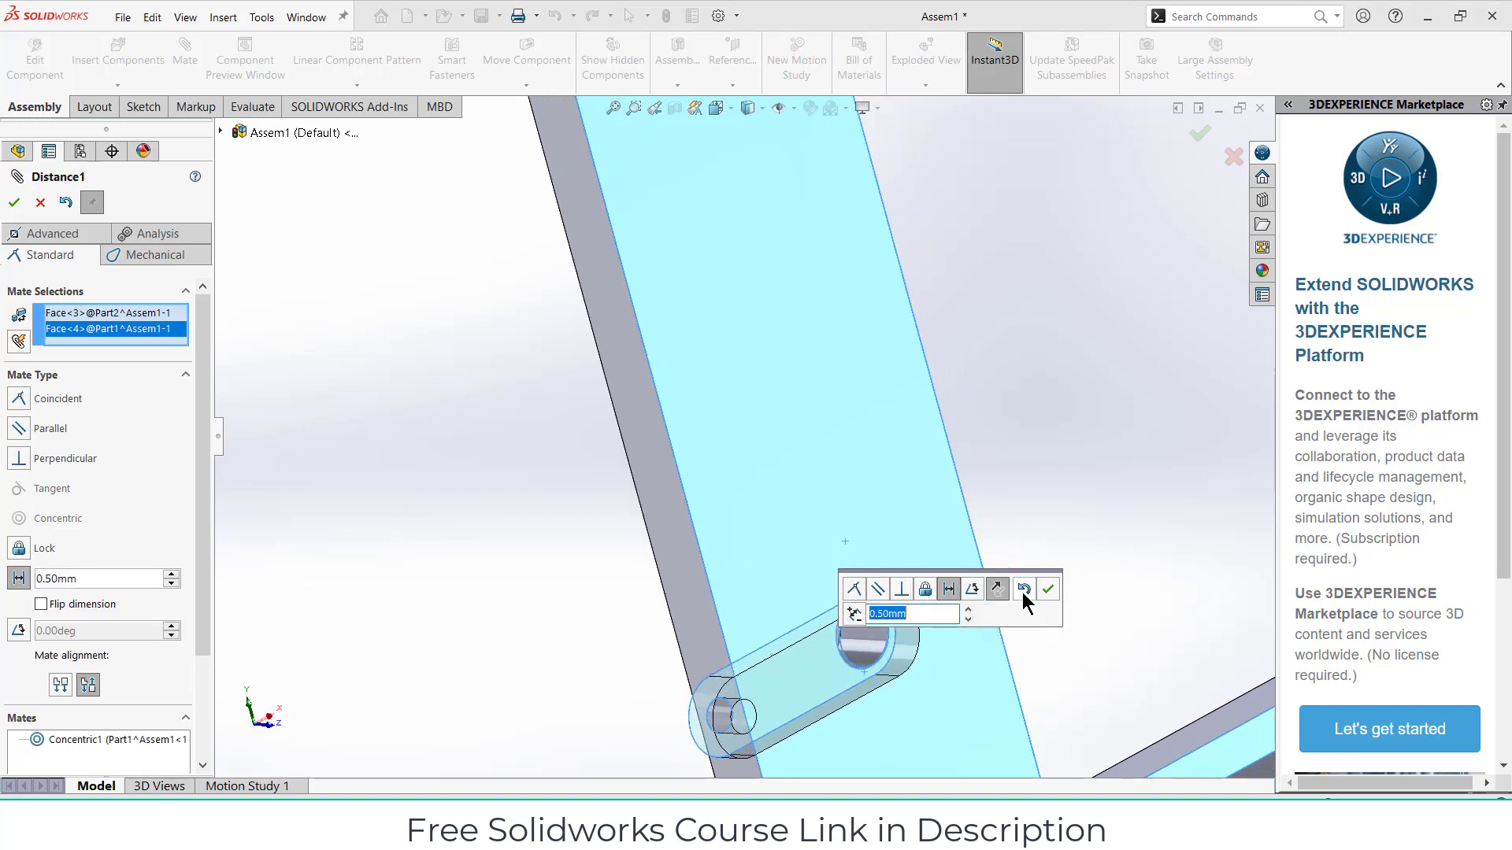
left_click(1046, 592)
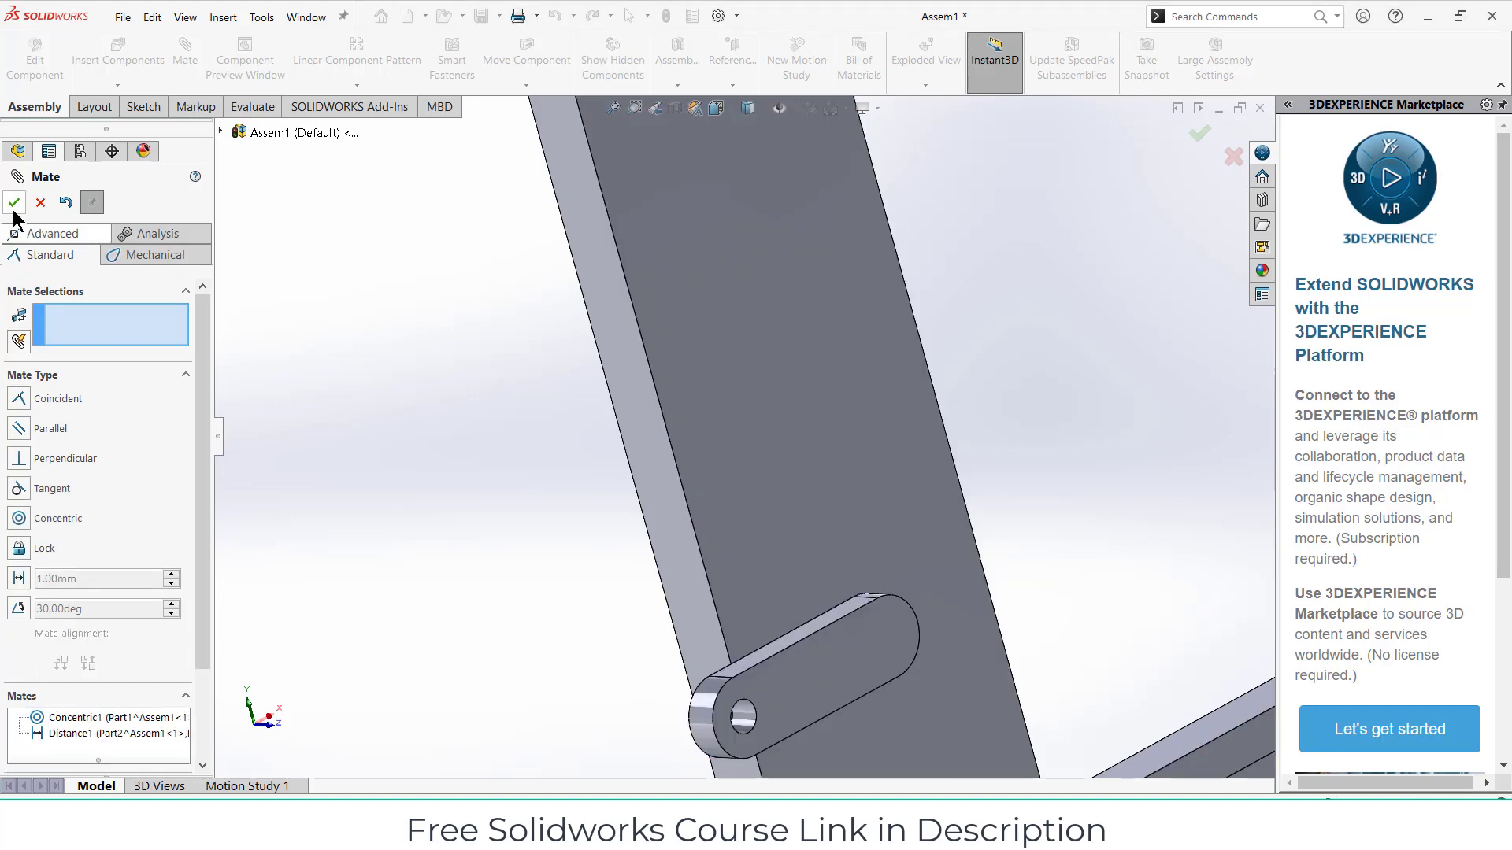
left_click(14, 203)
- Fix the rail and upright part in place in the assembly and test that it cannot be moved
key("f")
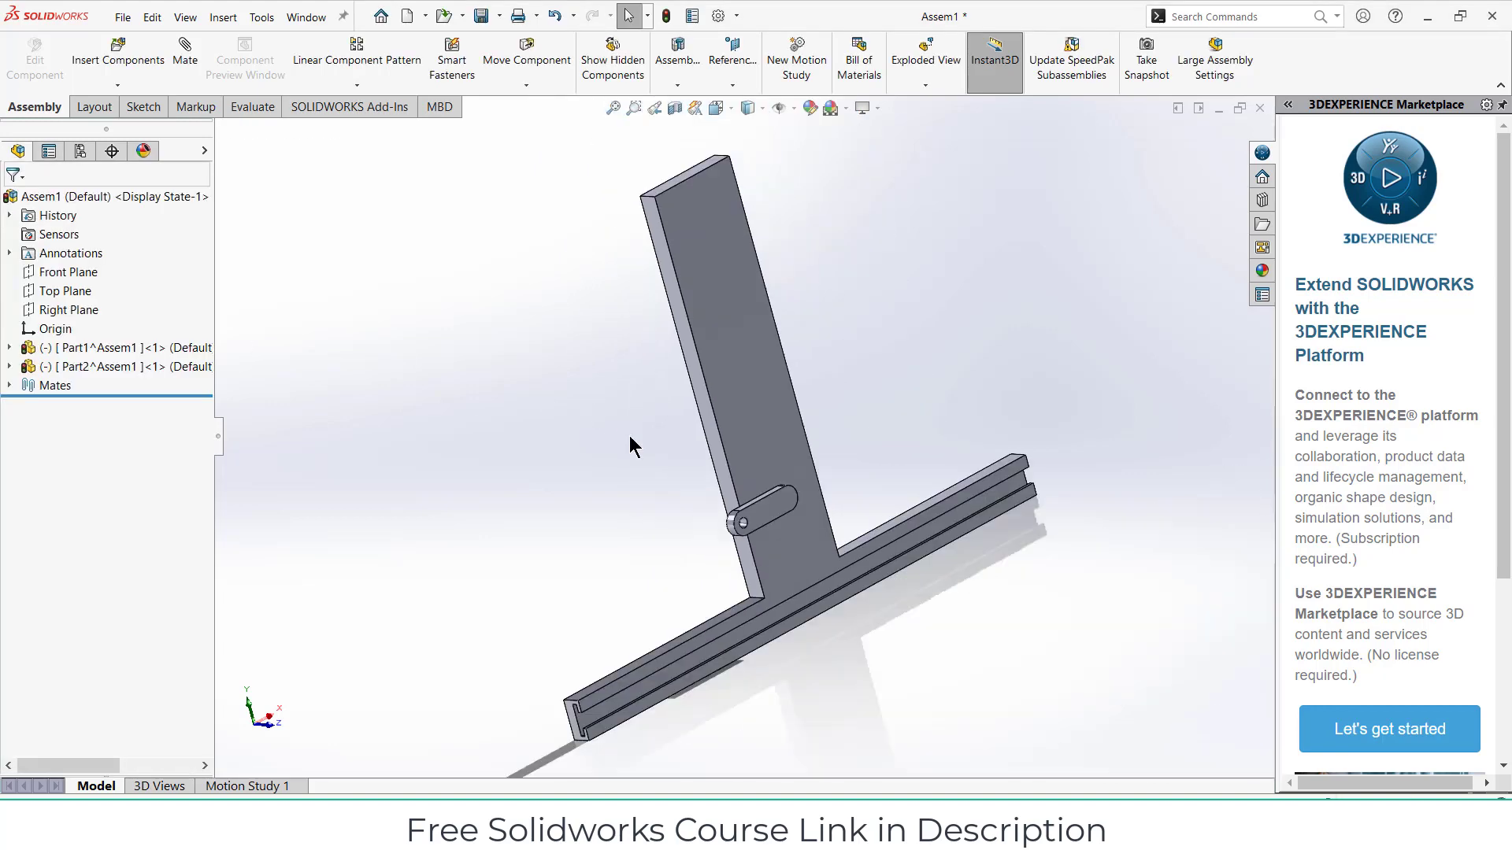
right_click(761, 427)
left_click(804, 479)
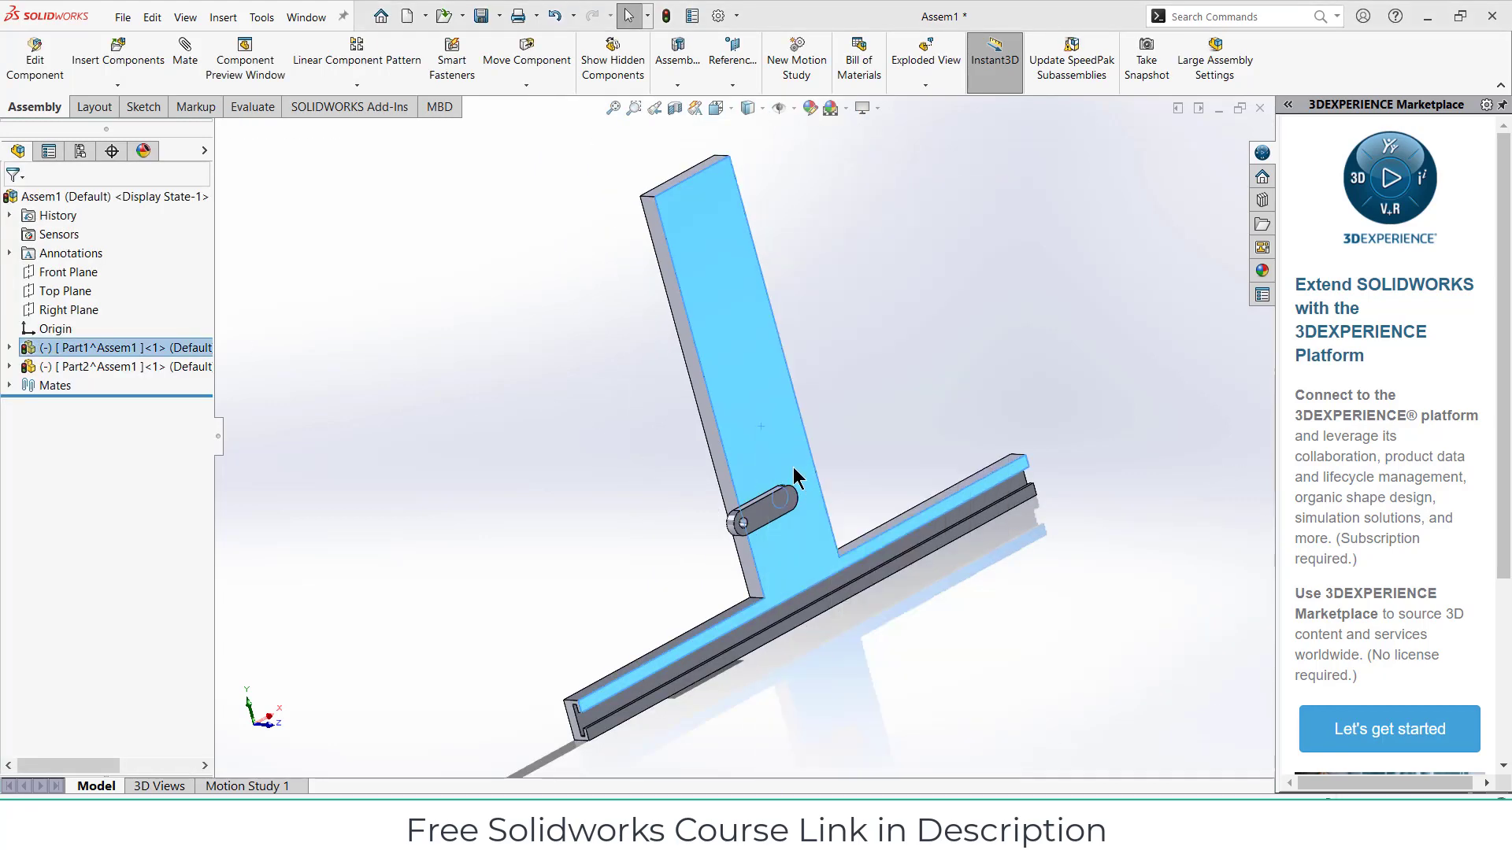
left_click_drag(792, 404, 940, 398)
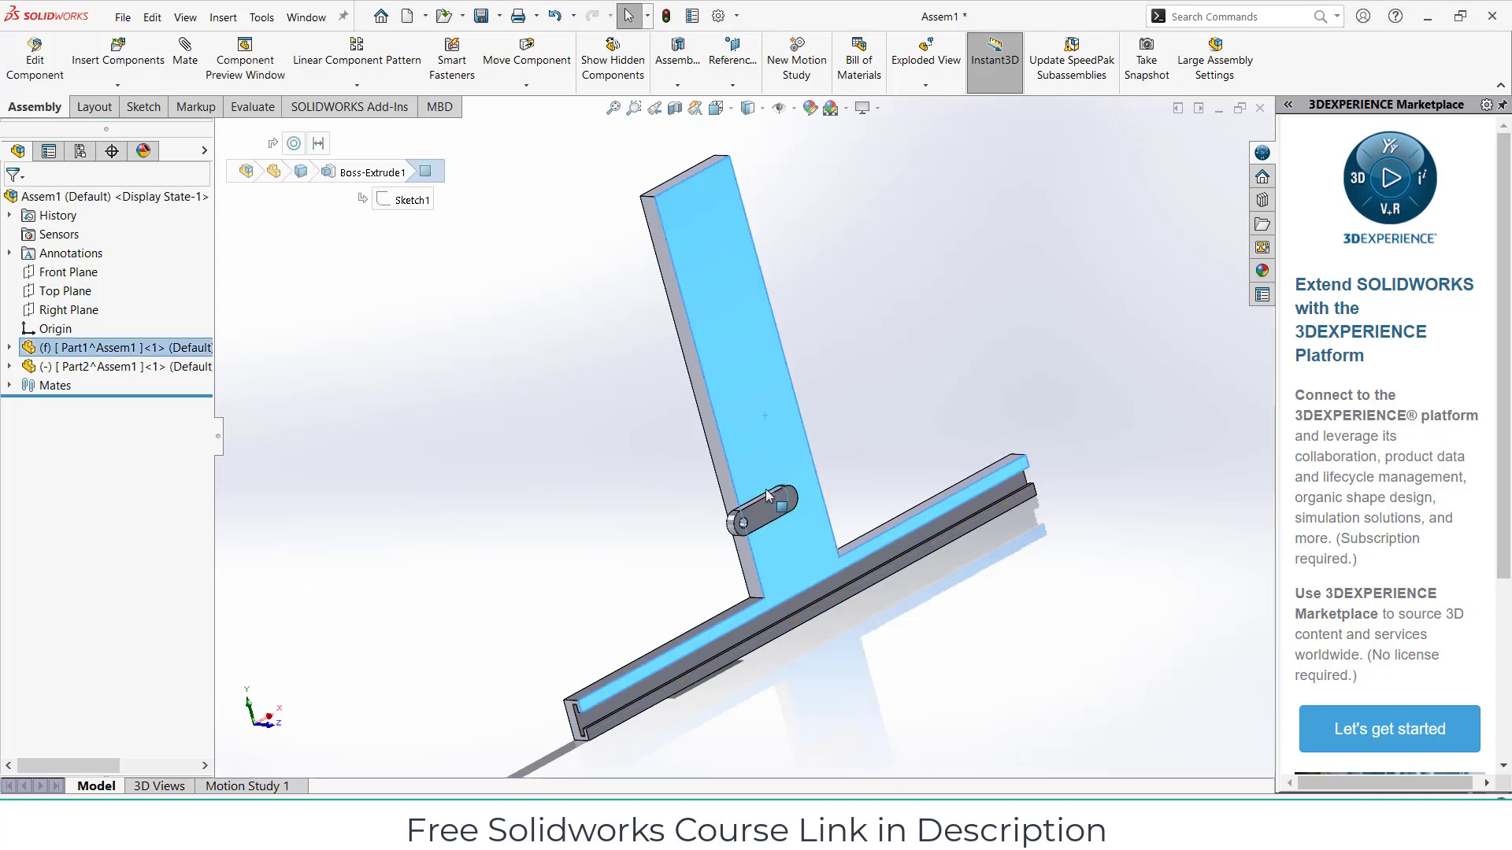
- Swing the link arm about its pin to test its rotation, and switch to the mechanism reference video in VLC media player
left_click_drag(759, 520, 661, 457)
left_click(629, 16)
key("alt+Tab")
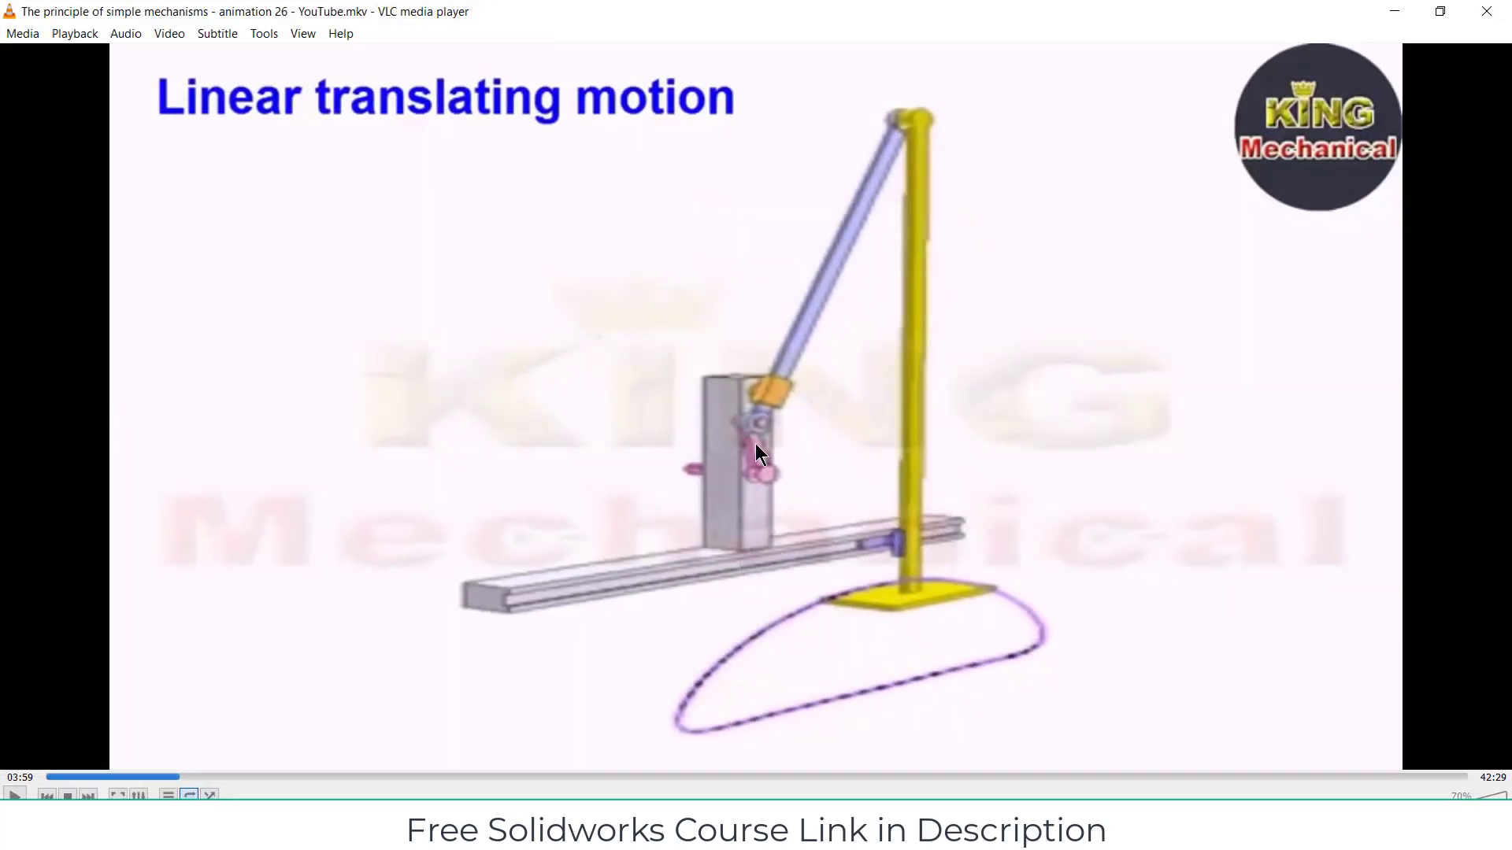
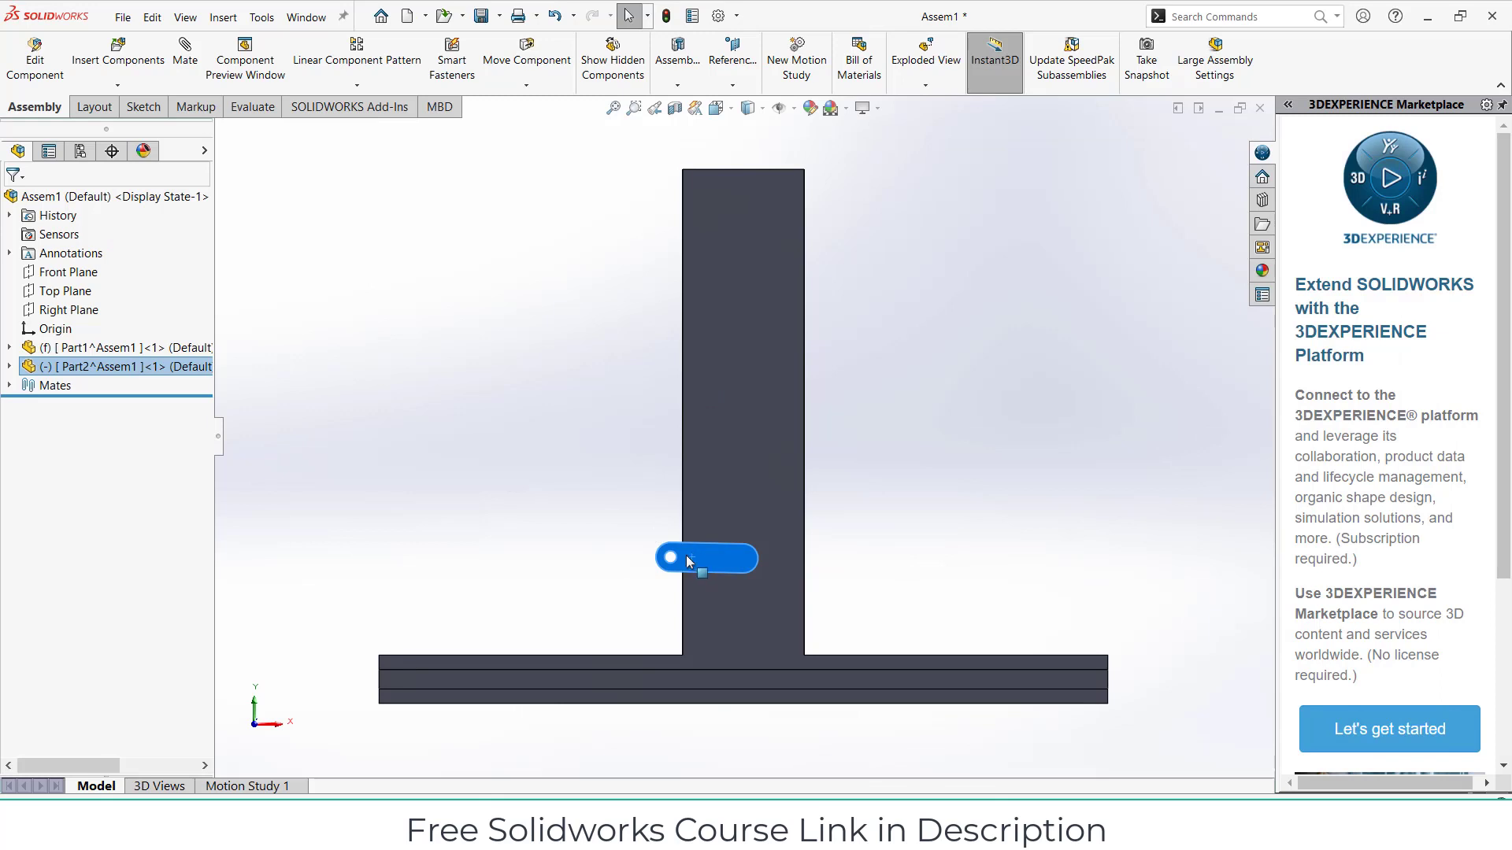
- Swing the link arm about its pin, pause the linear translating motion video in VLC media player, and return to SOLIDWORKS
left_click_drag(688, 560, 753, 462)
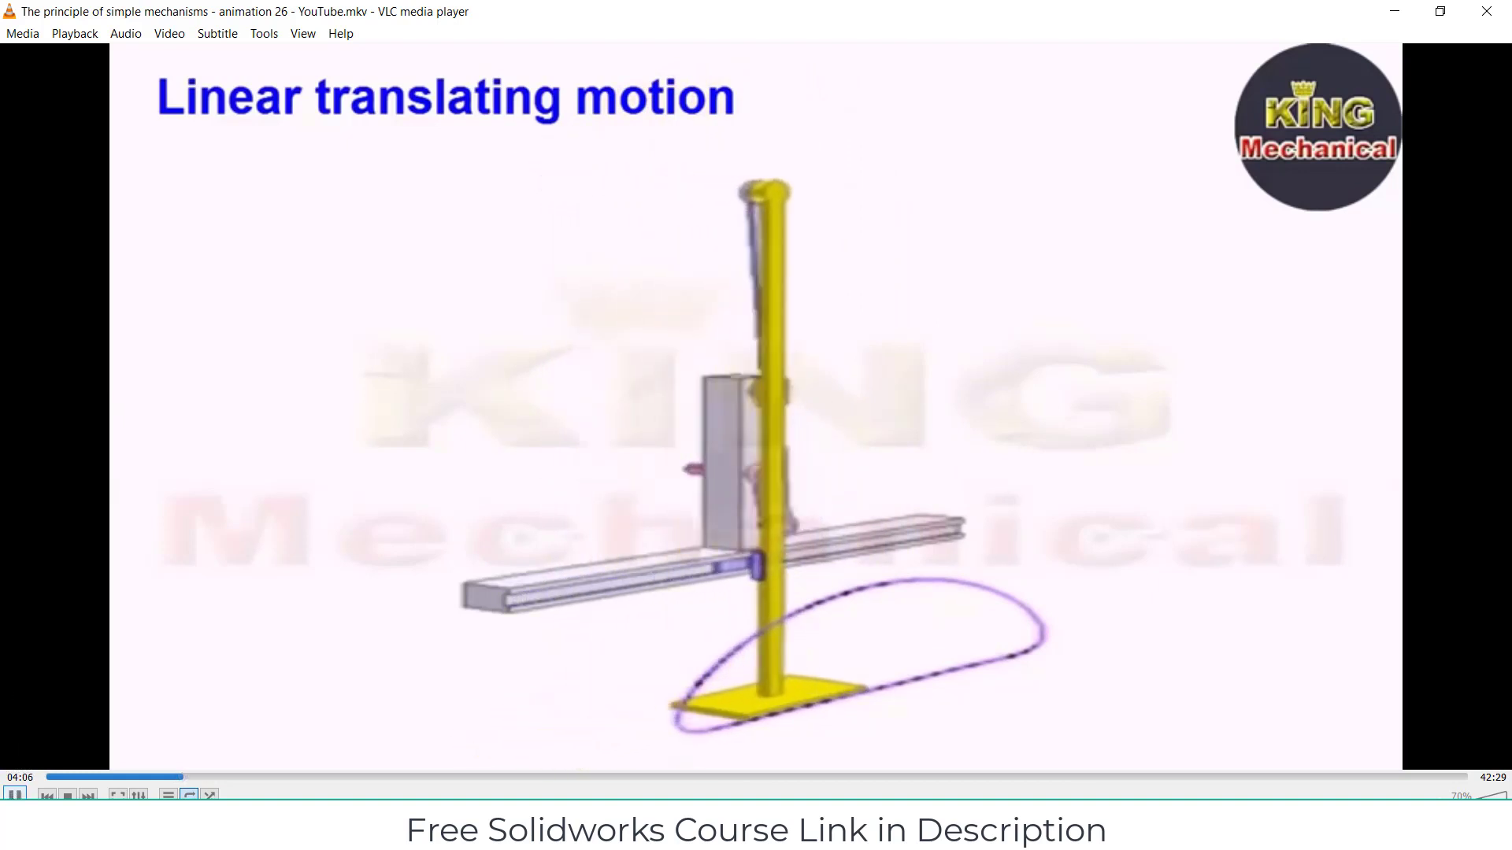
left_click(14, 795)
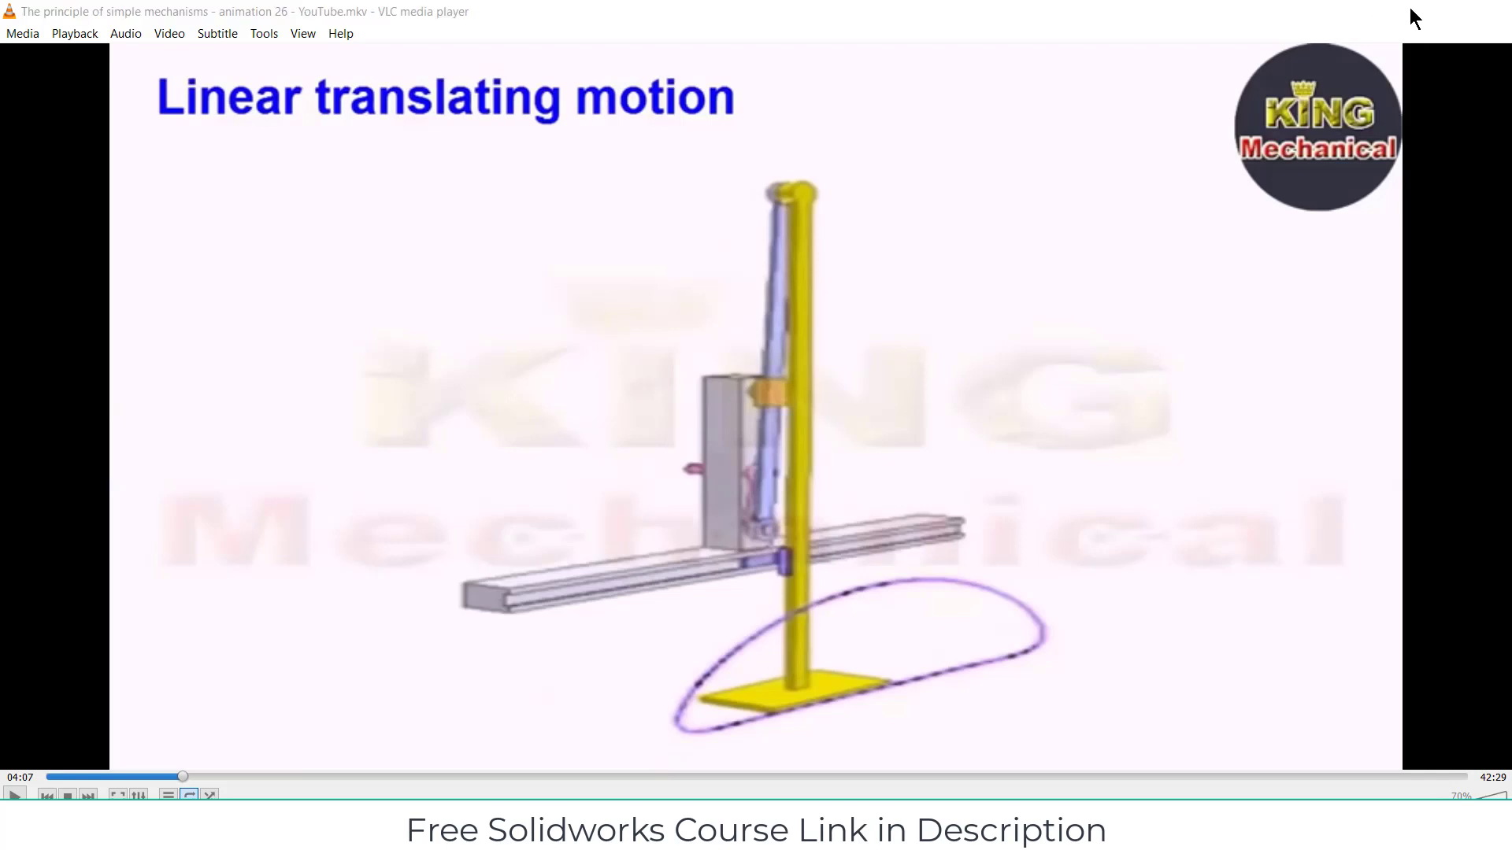
left_click(1405, 14)
- Swing the link arm about its pin until it hangs straight down along the upright
scroll(758, 549, "down", 4)
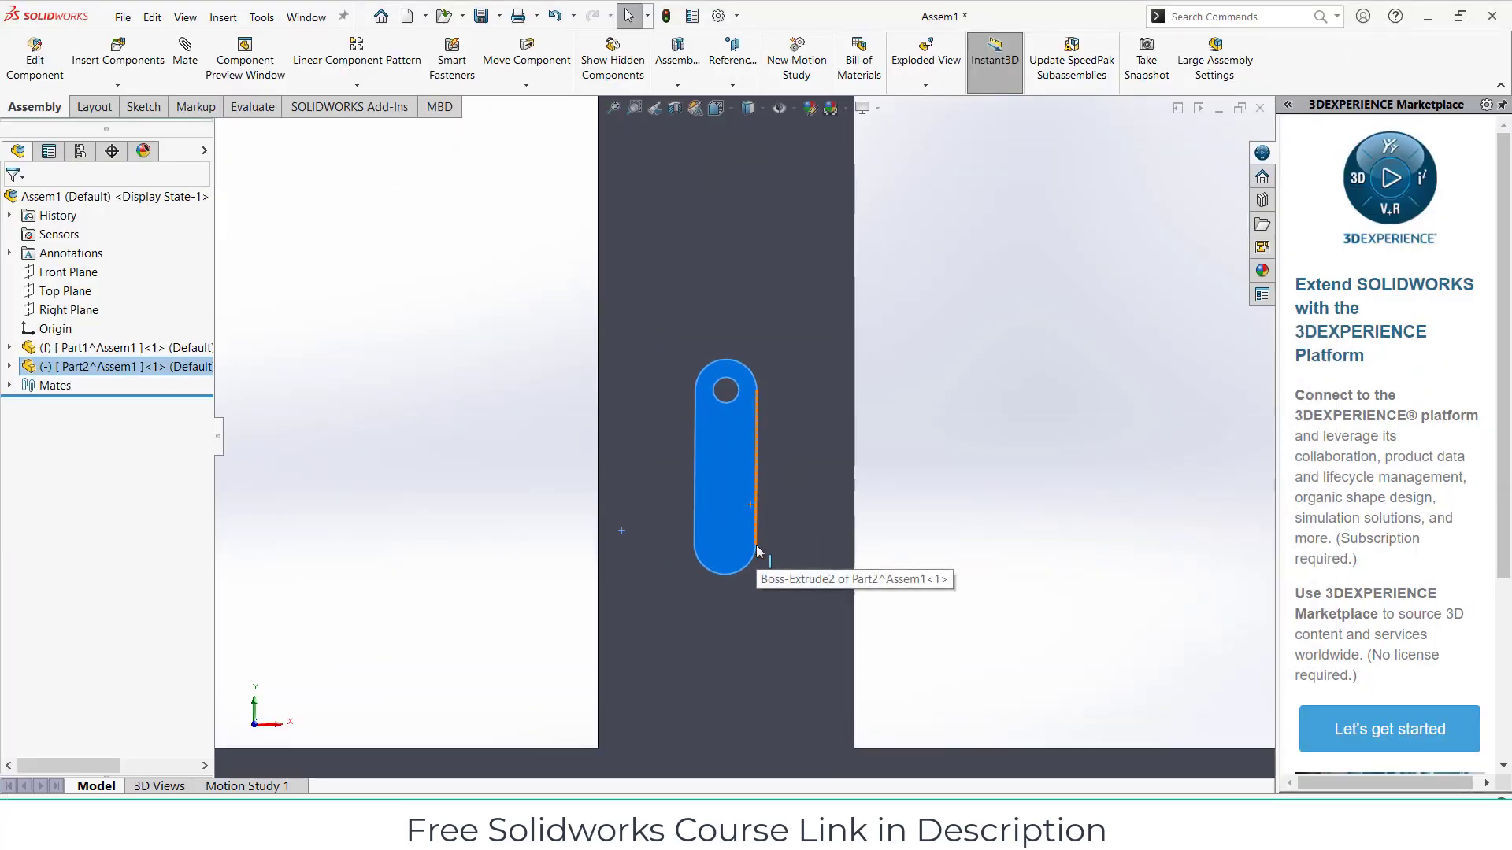
left_click_drag(740, 429, 594, 704)
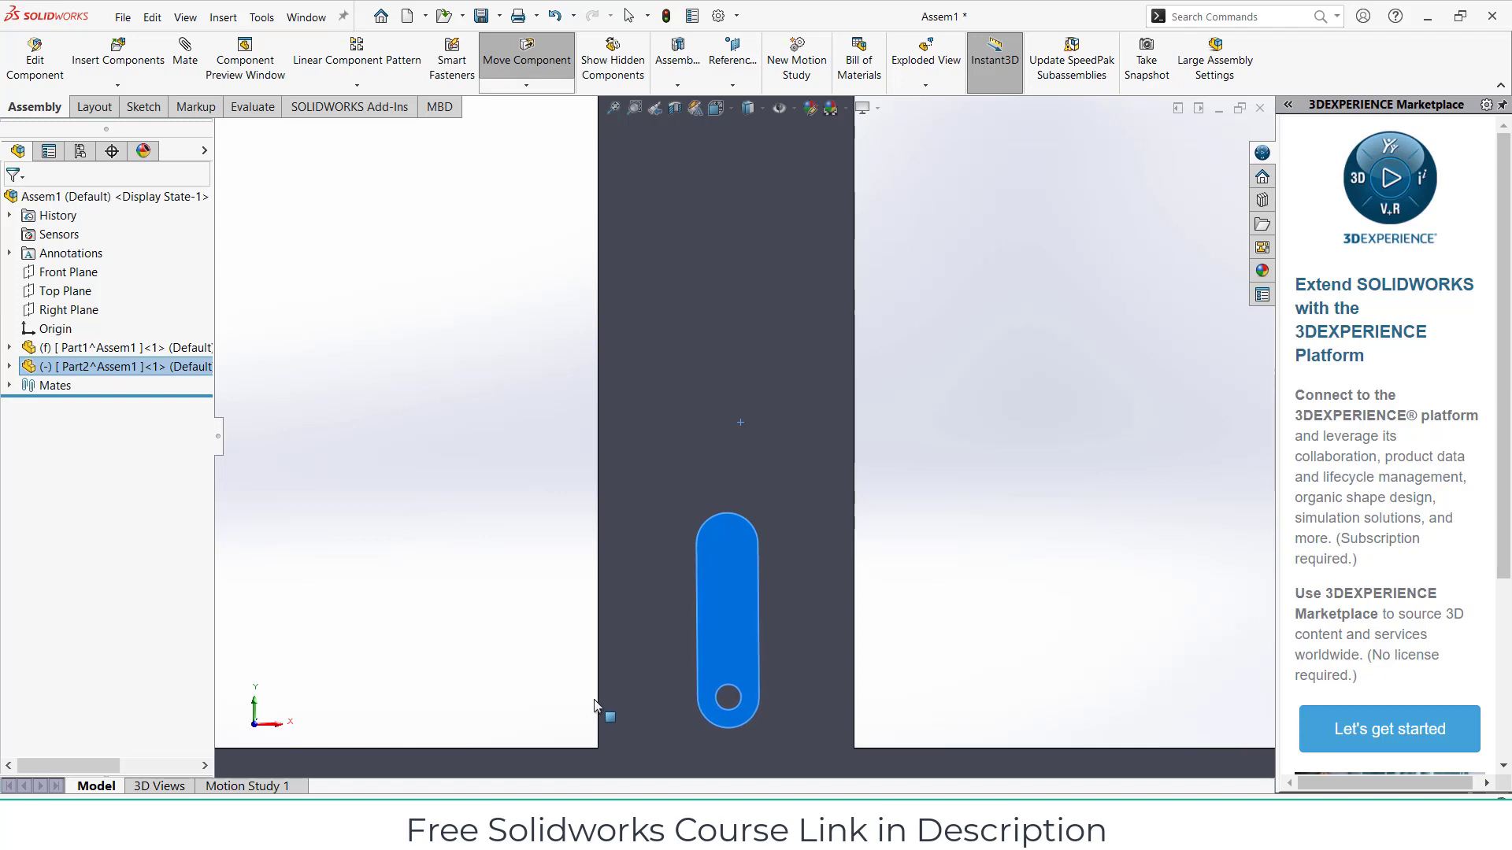
key("Escape")
scroll(1088, 483, "up", 3)
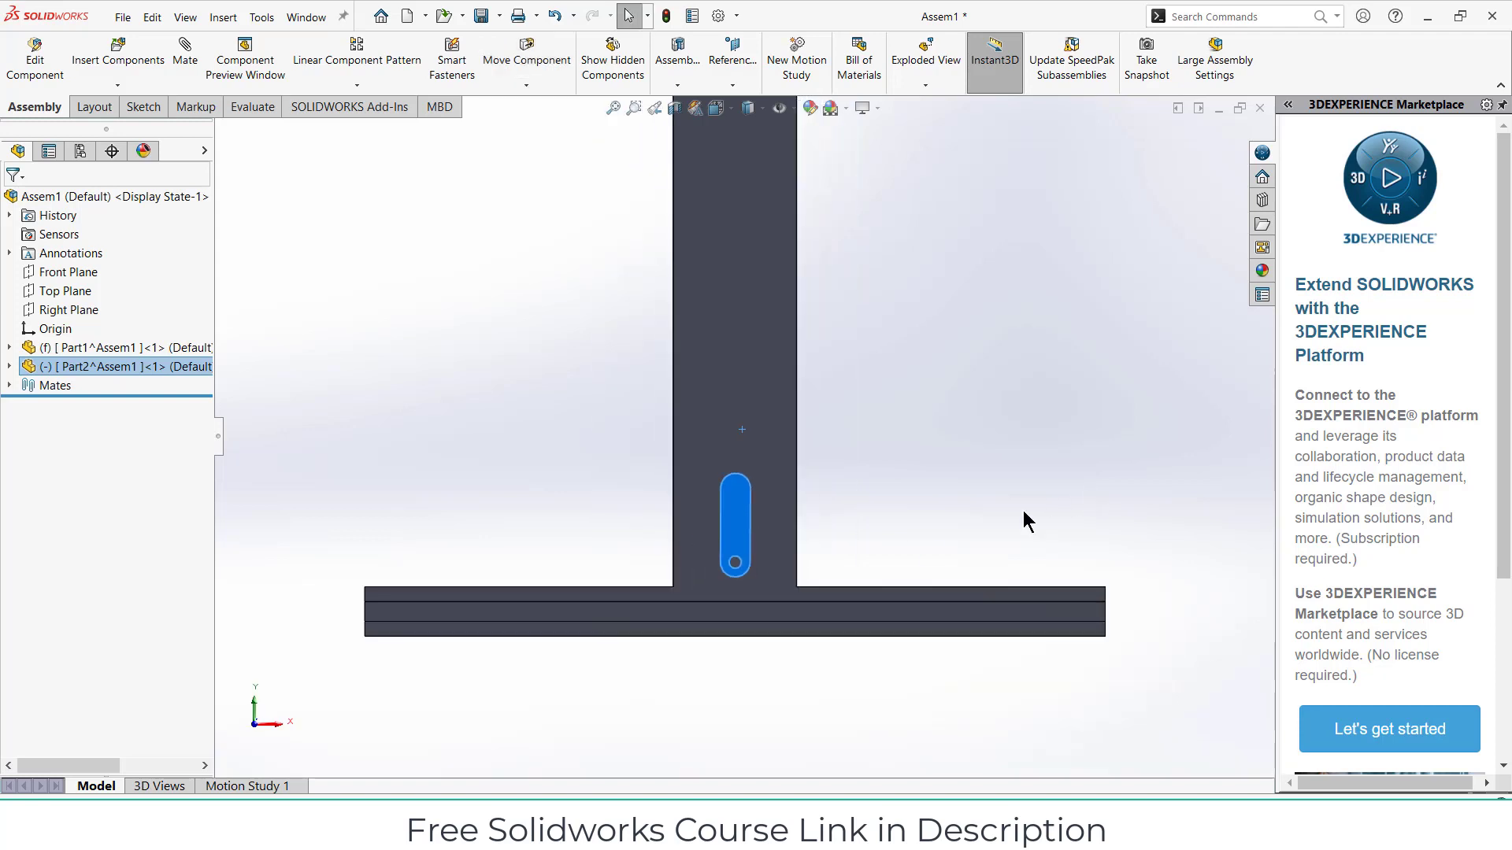
scroll(839, 512, "down", 1)
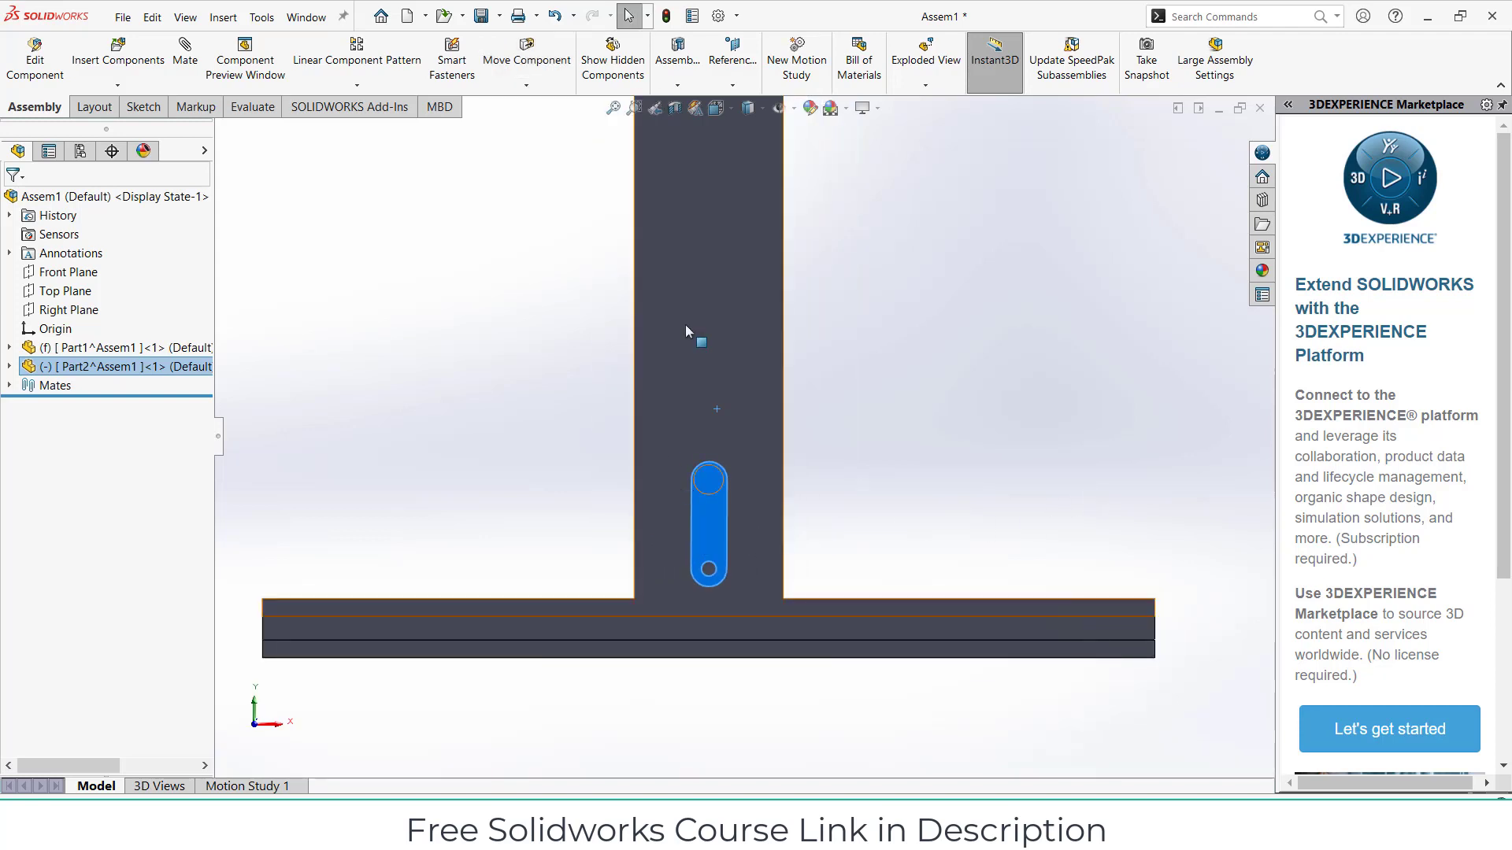
scroll(717, 264, "up", 1)
scroll(717, 272, "down", 3)
scroll(748, 347, "up", 3)
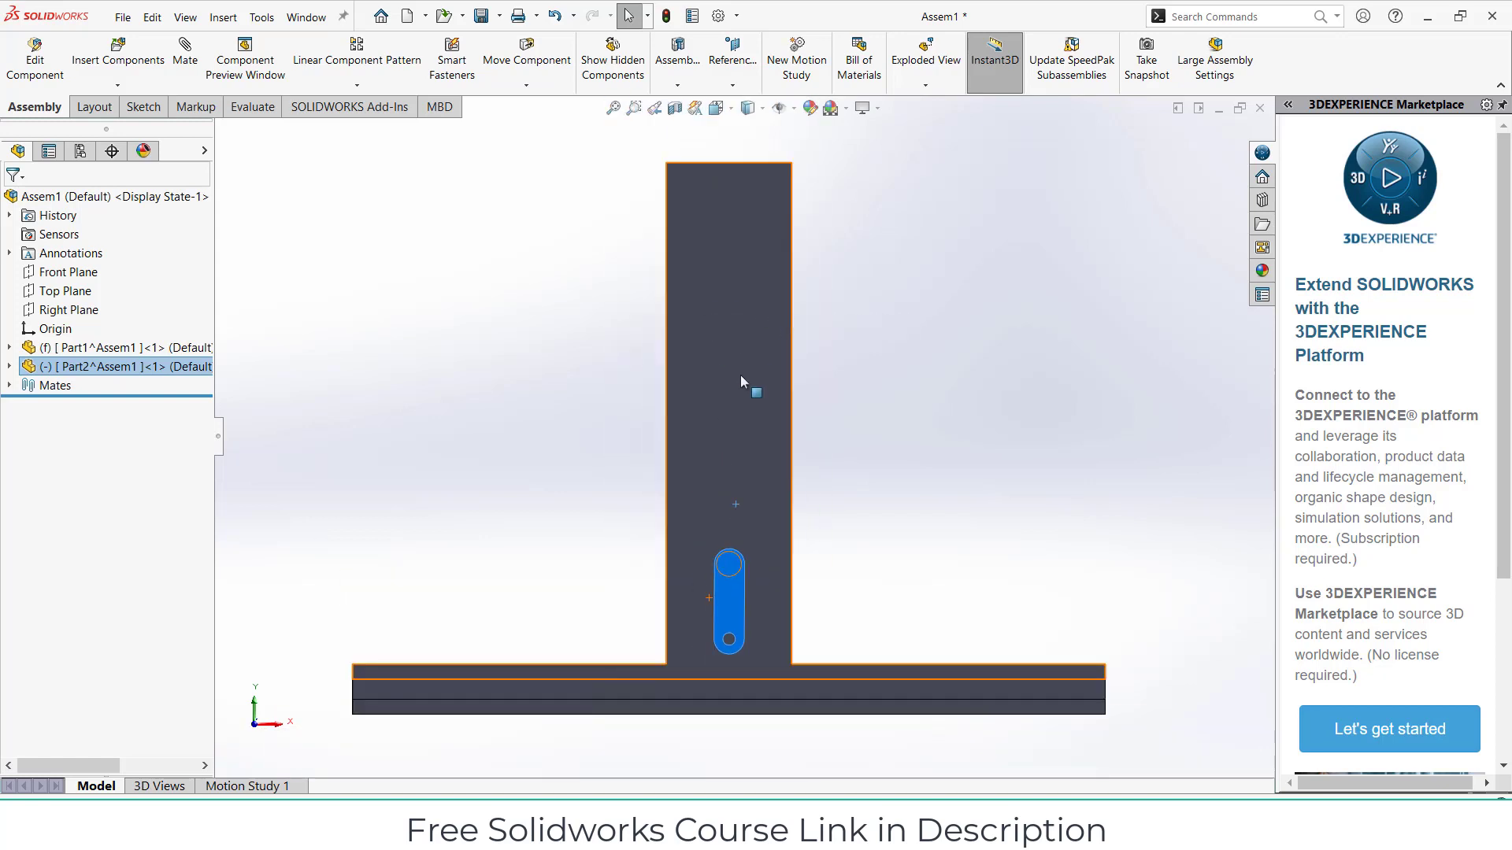
- Edit the rail and upright part in context and sketch a circle of about 7.5 mm radius on the upright's front face, above the existing hole
left_click(756, 338)
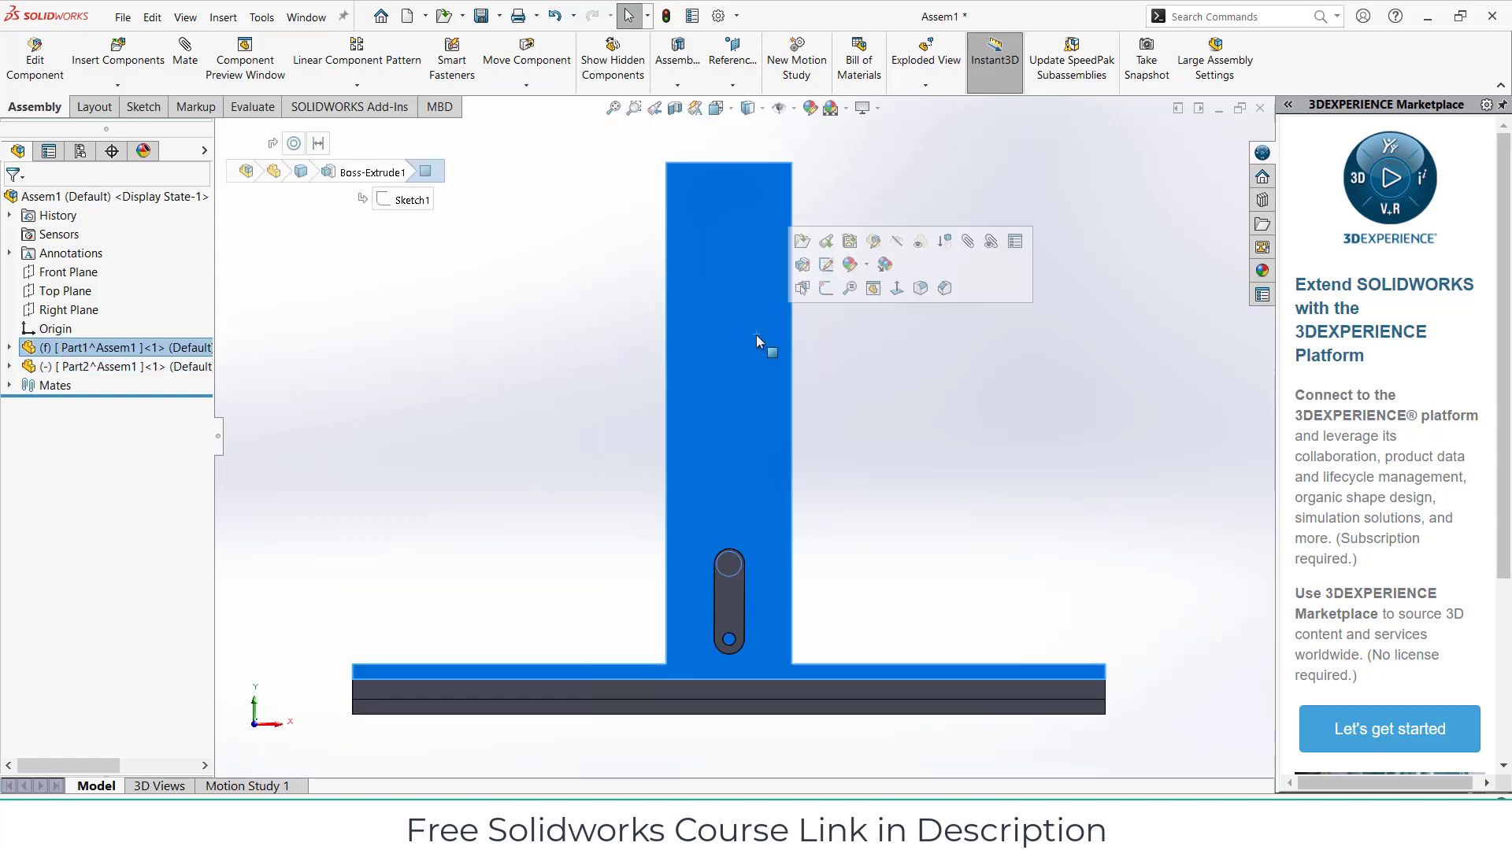
left_click(35, 59)
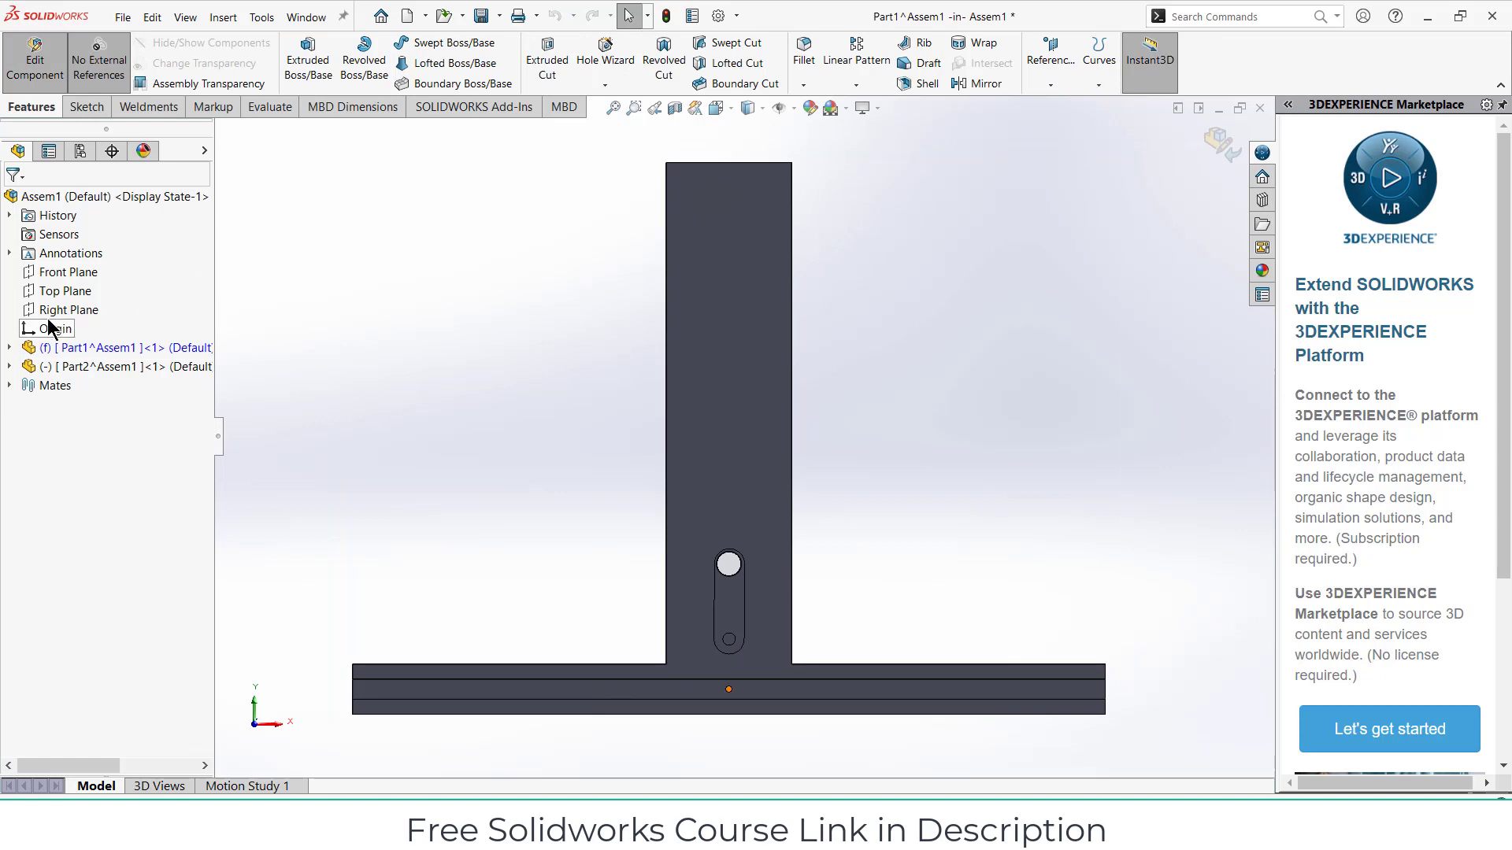
left_click(688, 361)
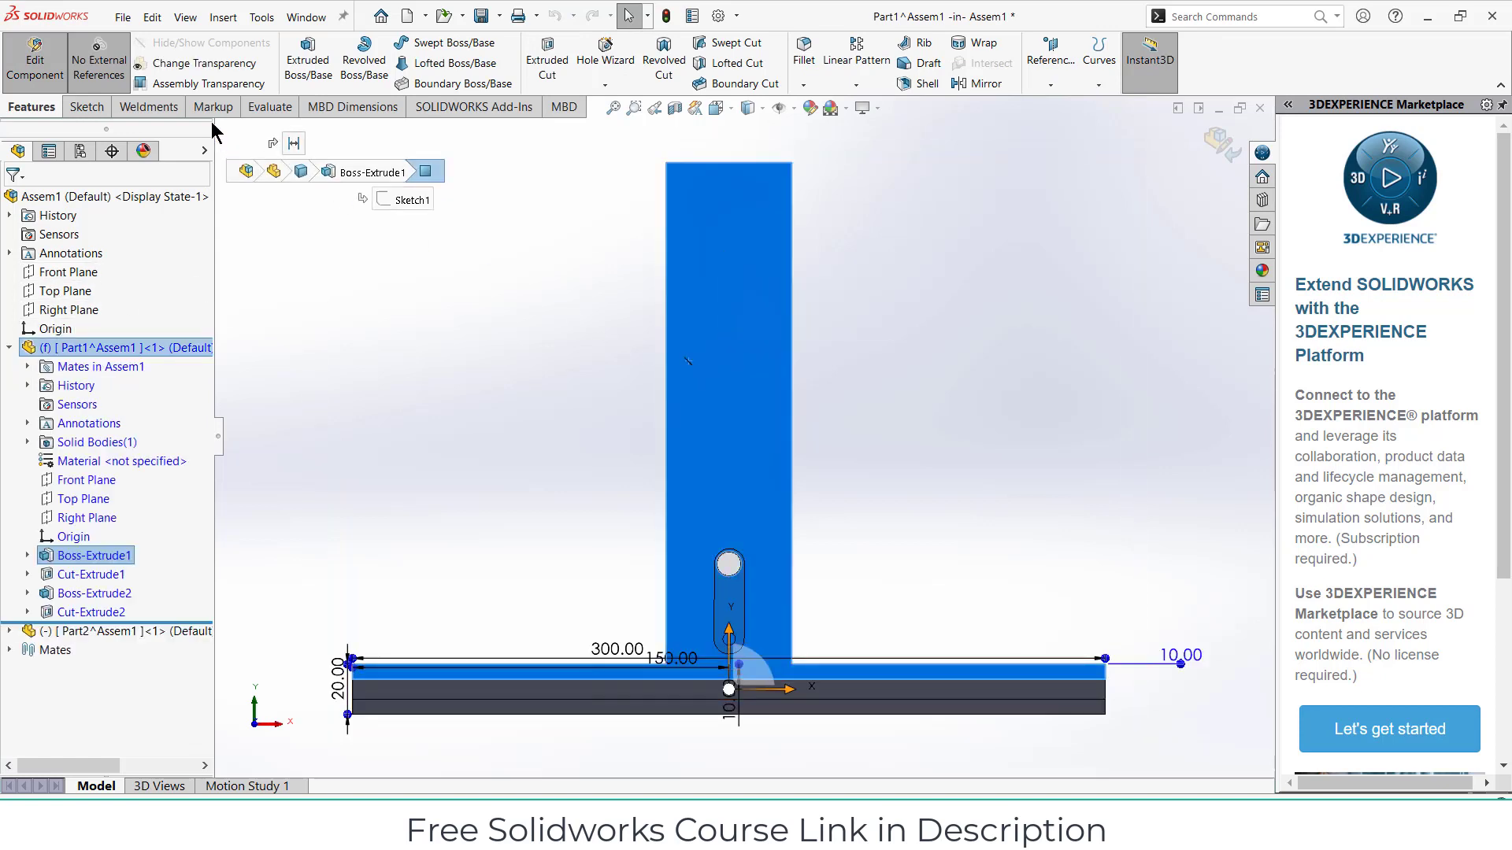
left_click(318, 48)
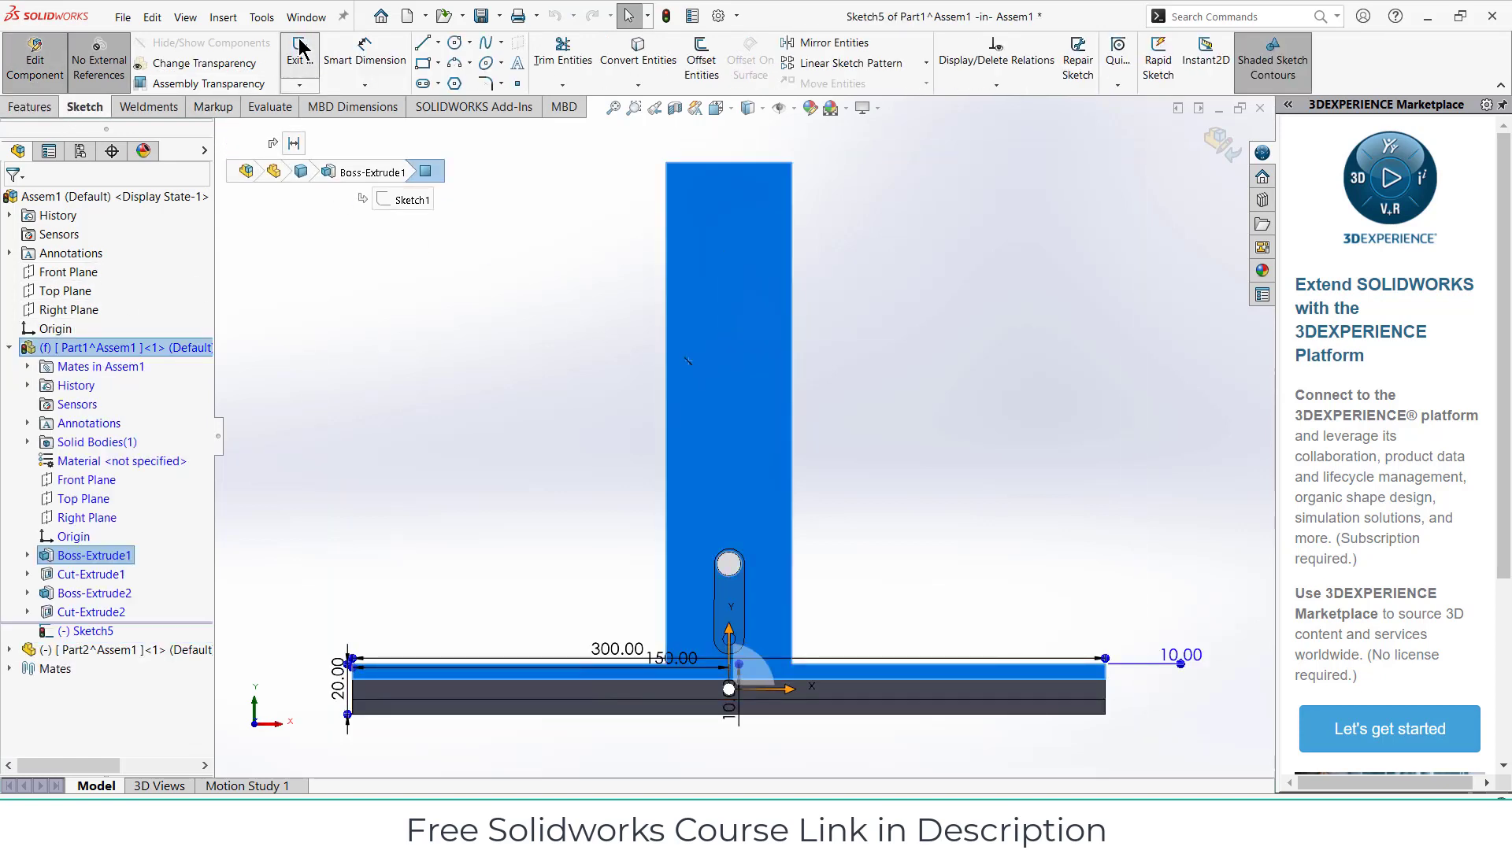
left_click(455, 45)
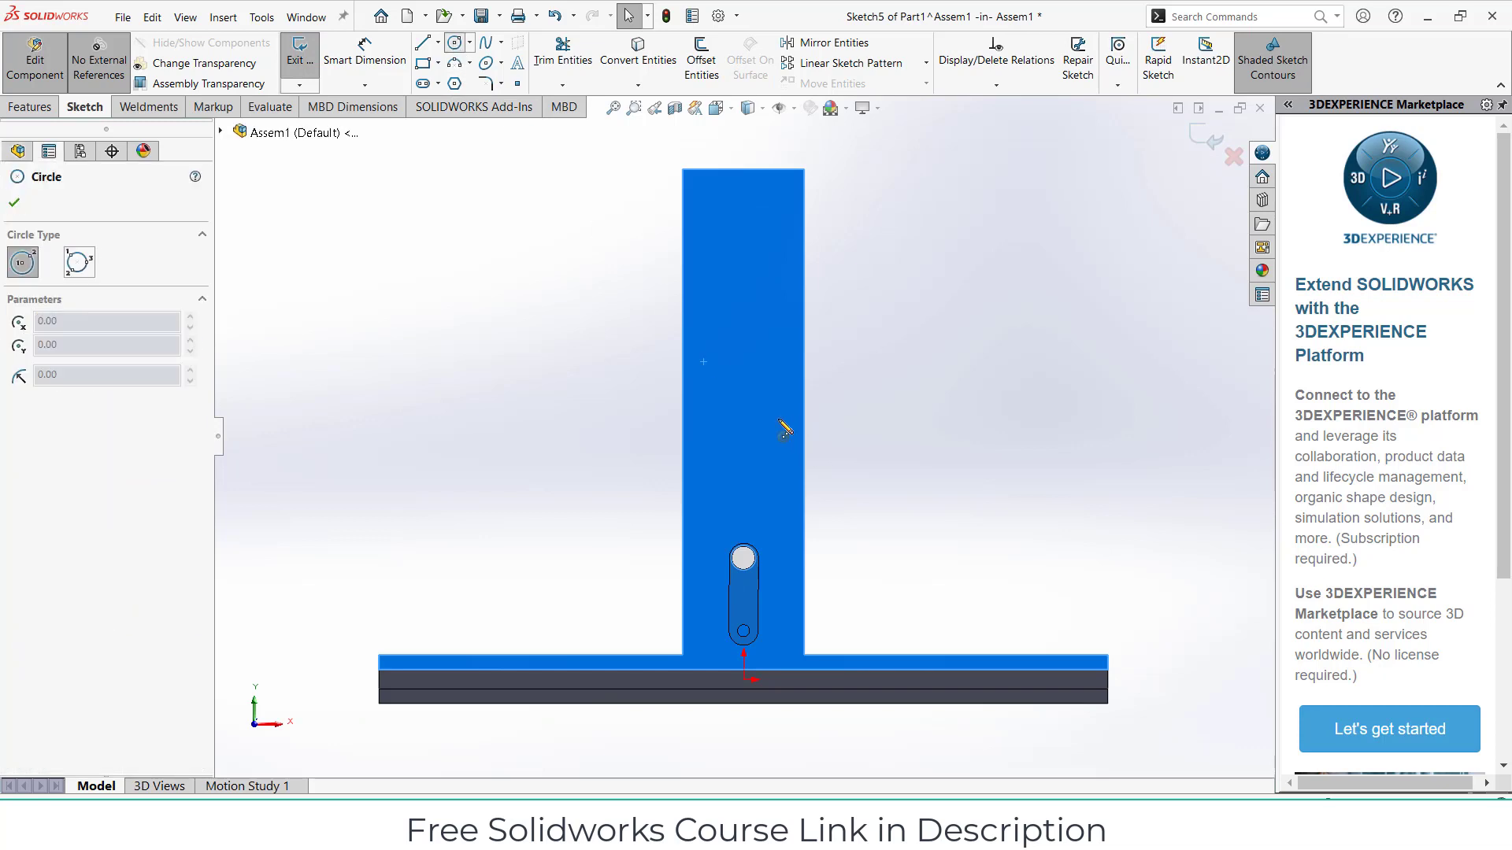
left_click(745, 421)
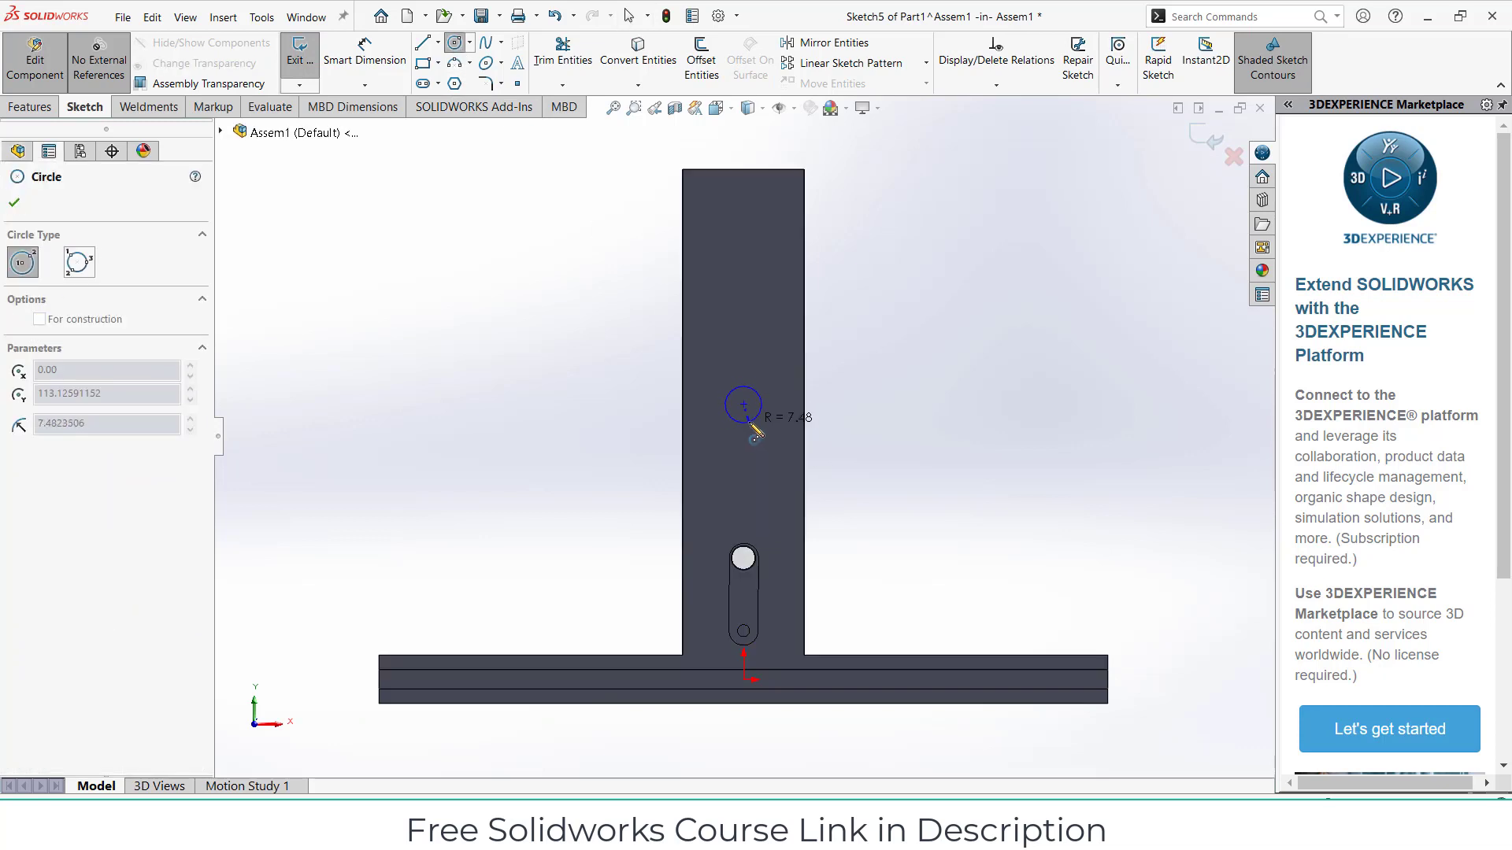
left_click(752, 427)
- Set the circle's diameter to 10 mm and the distance from its centre to the origin to 100 mm
left_click(365, 55)
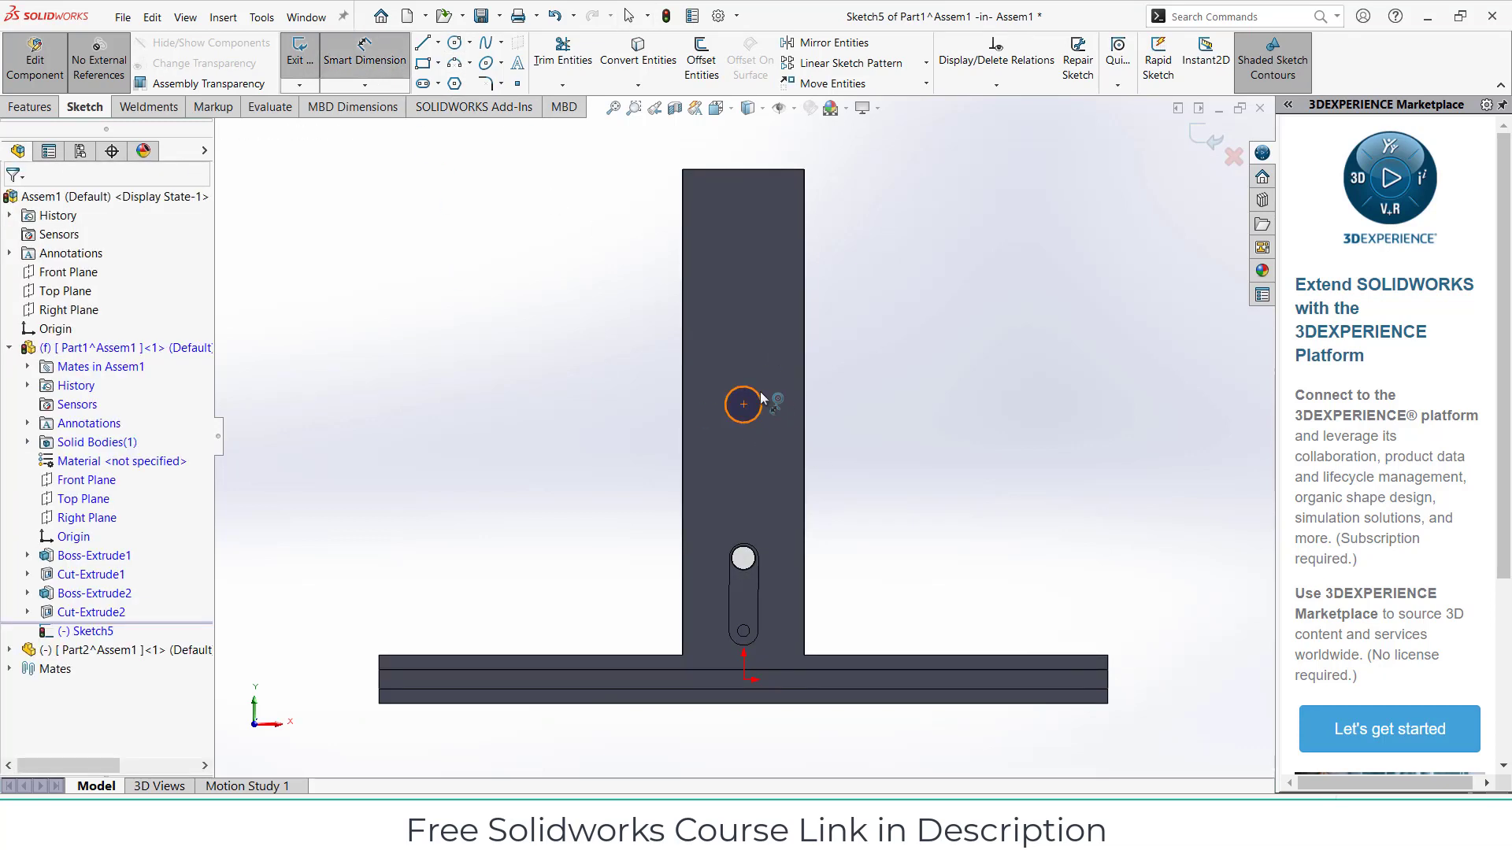
left_click(760, 398)
left_click(898, 411)
key("Return")
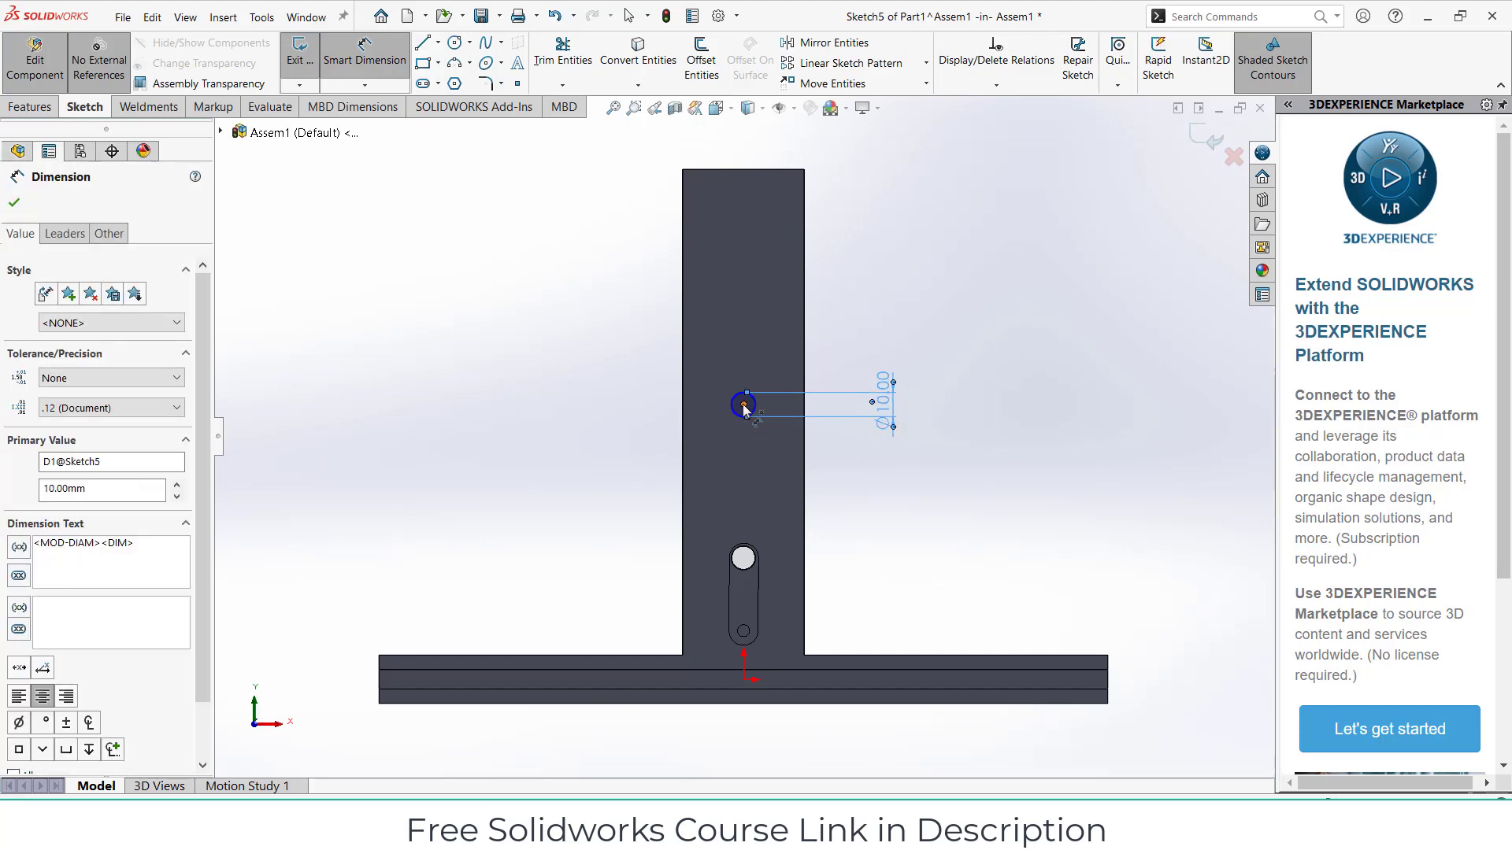
left_click(744, 406)
left_click(743, 681)
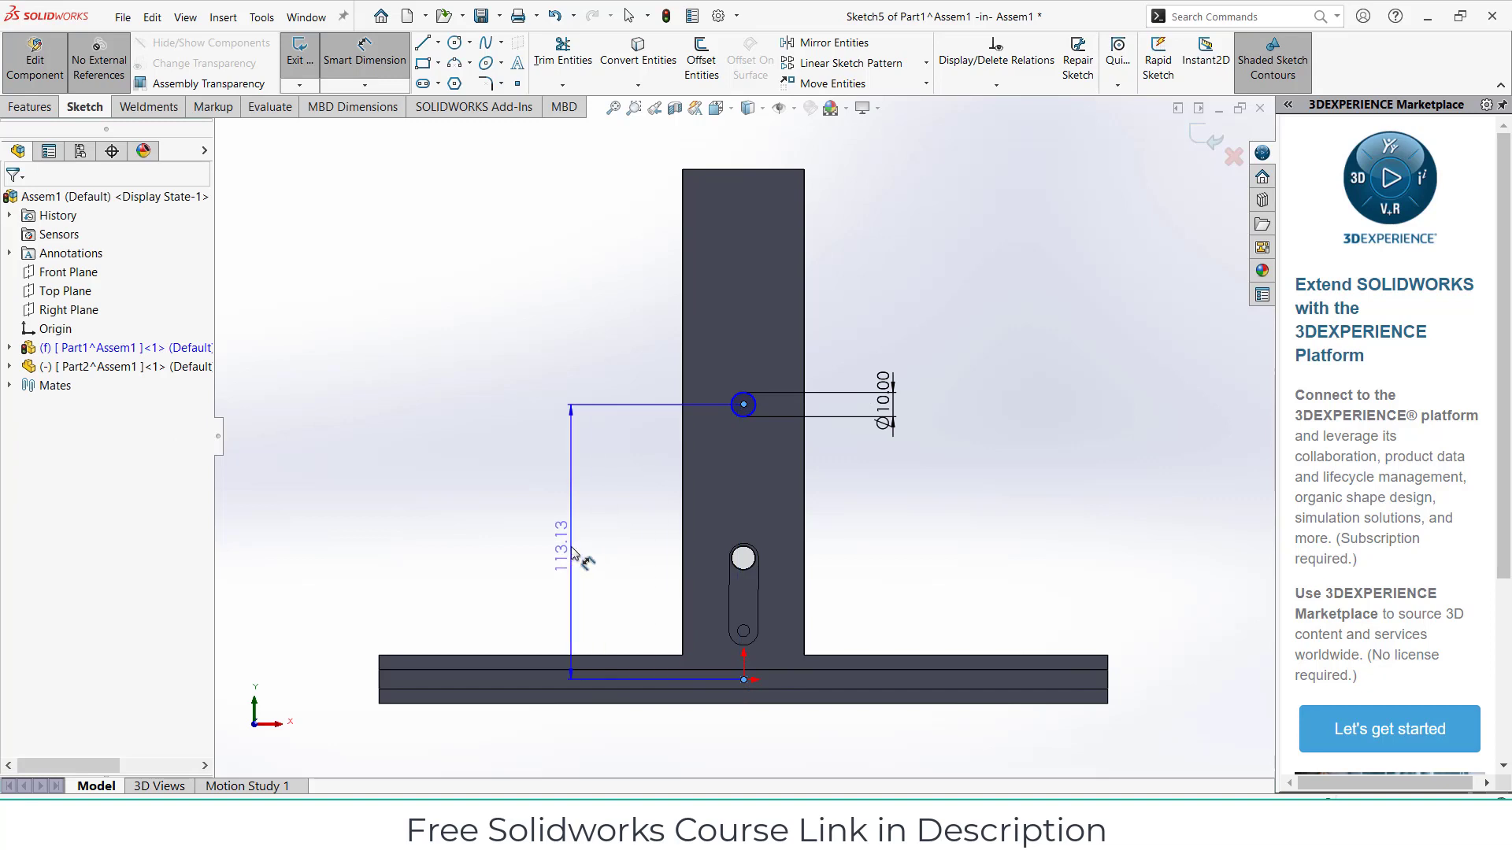
type("100")
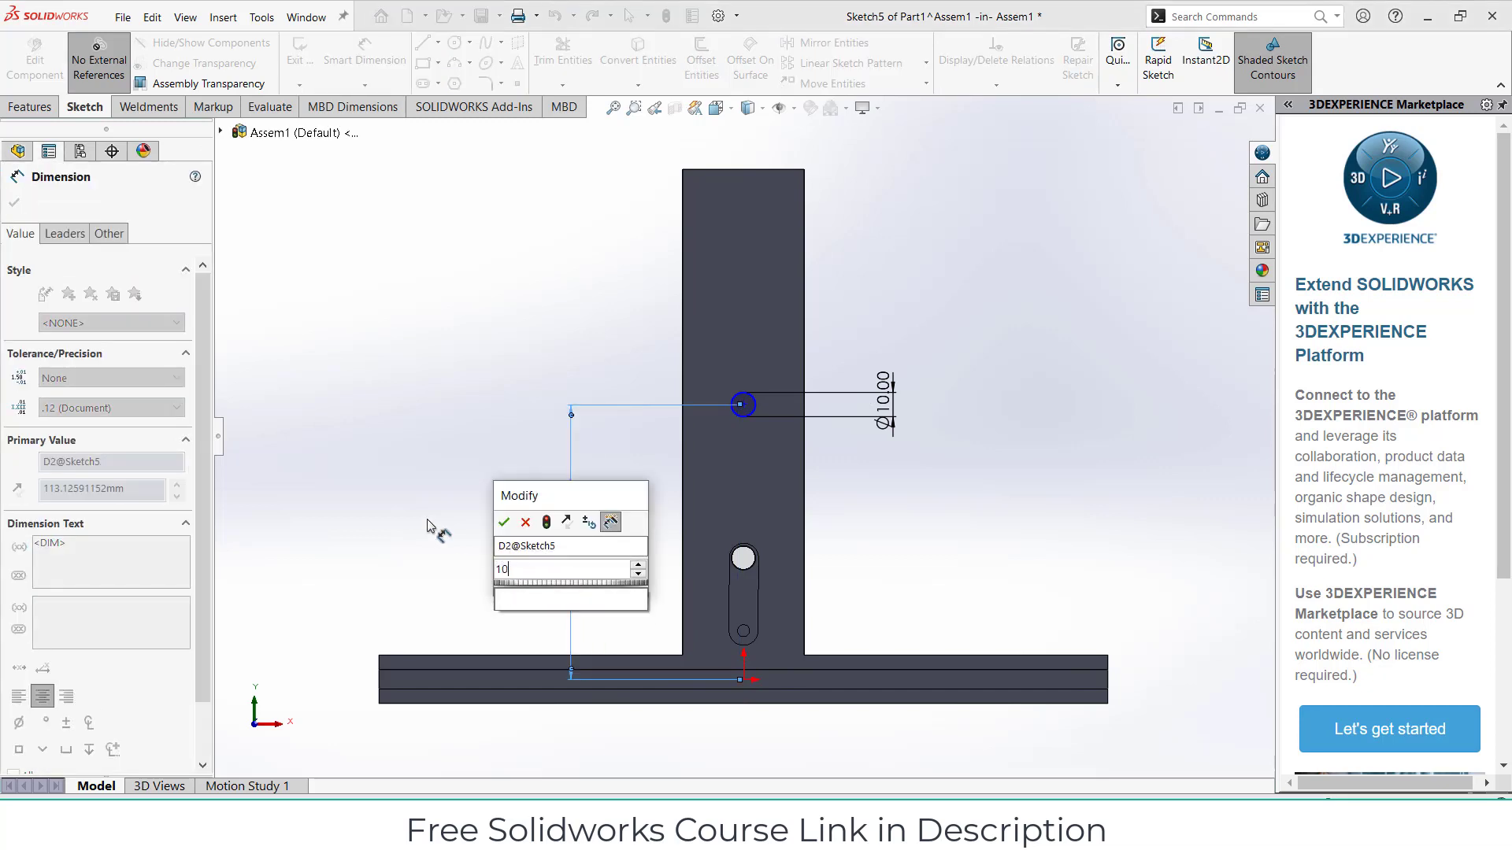
key("Return")
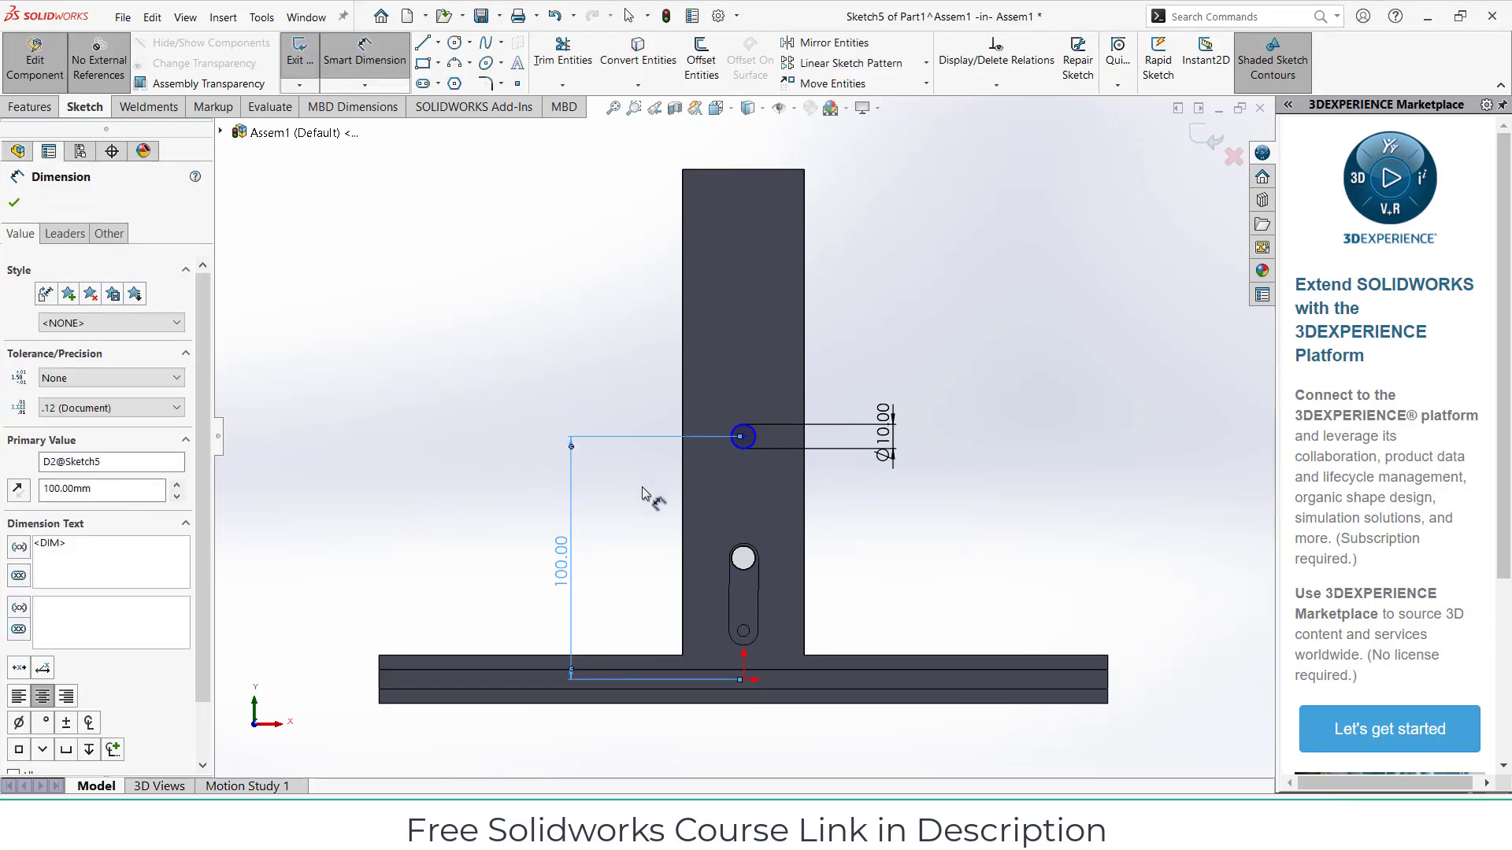
- Add a vertical relation between the circle's centre and the origin
scroll(634, 498, "down", 2)
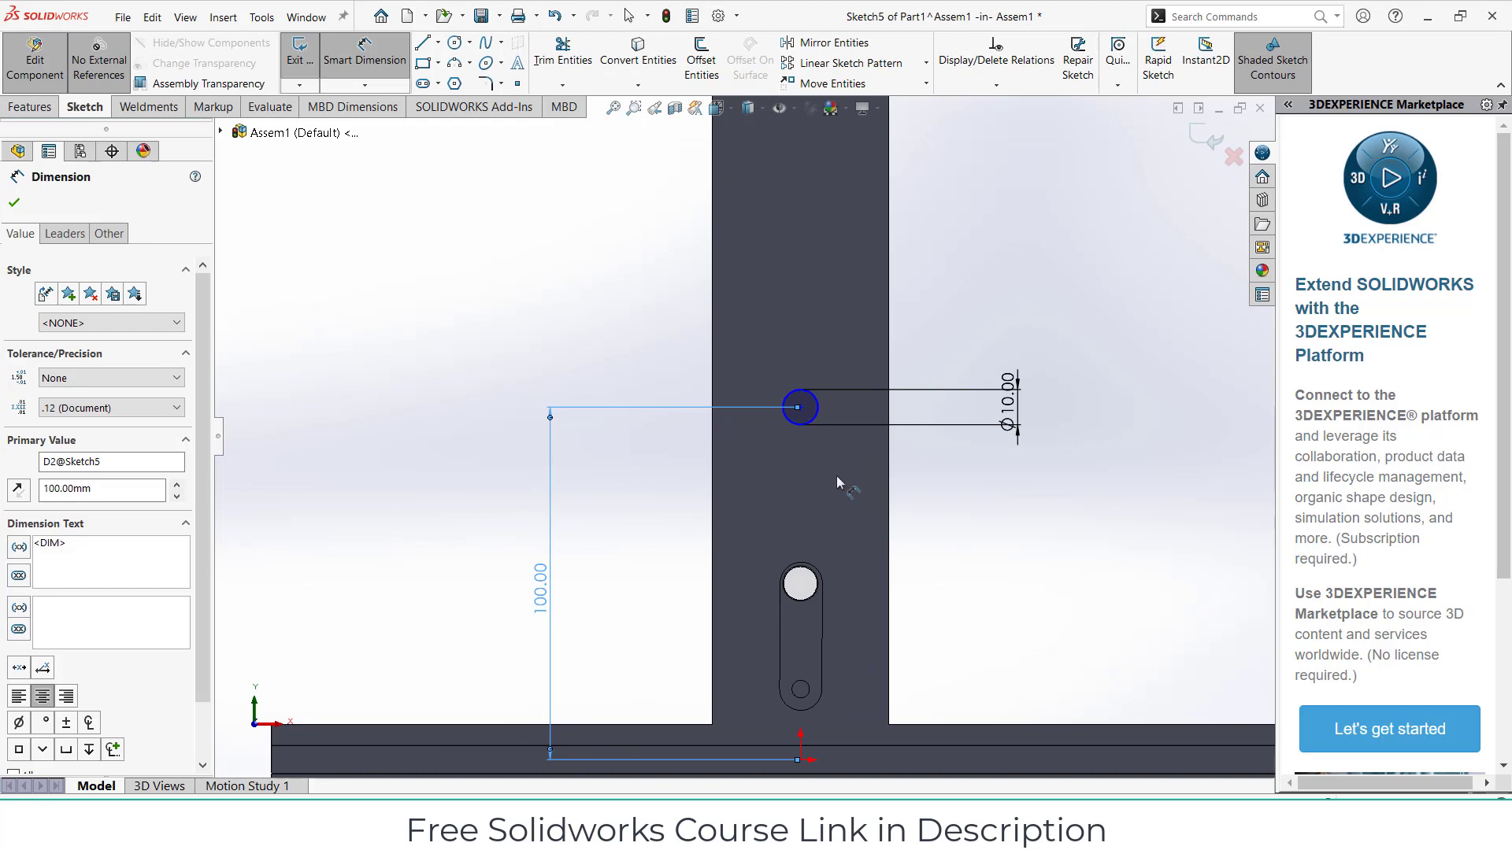
key("Escape")
left_click(800, 760)
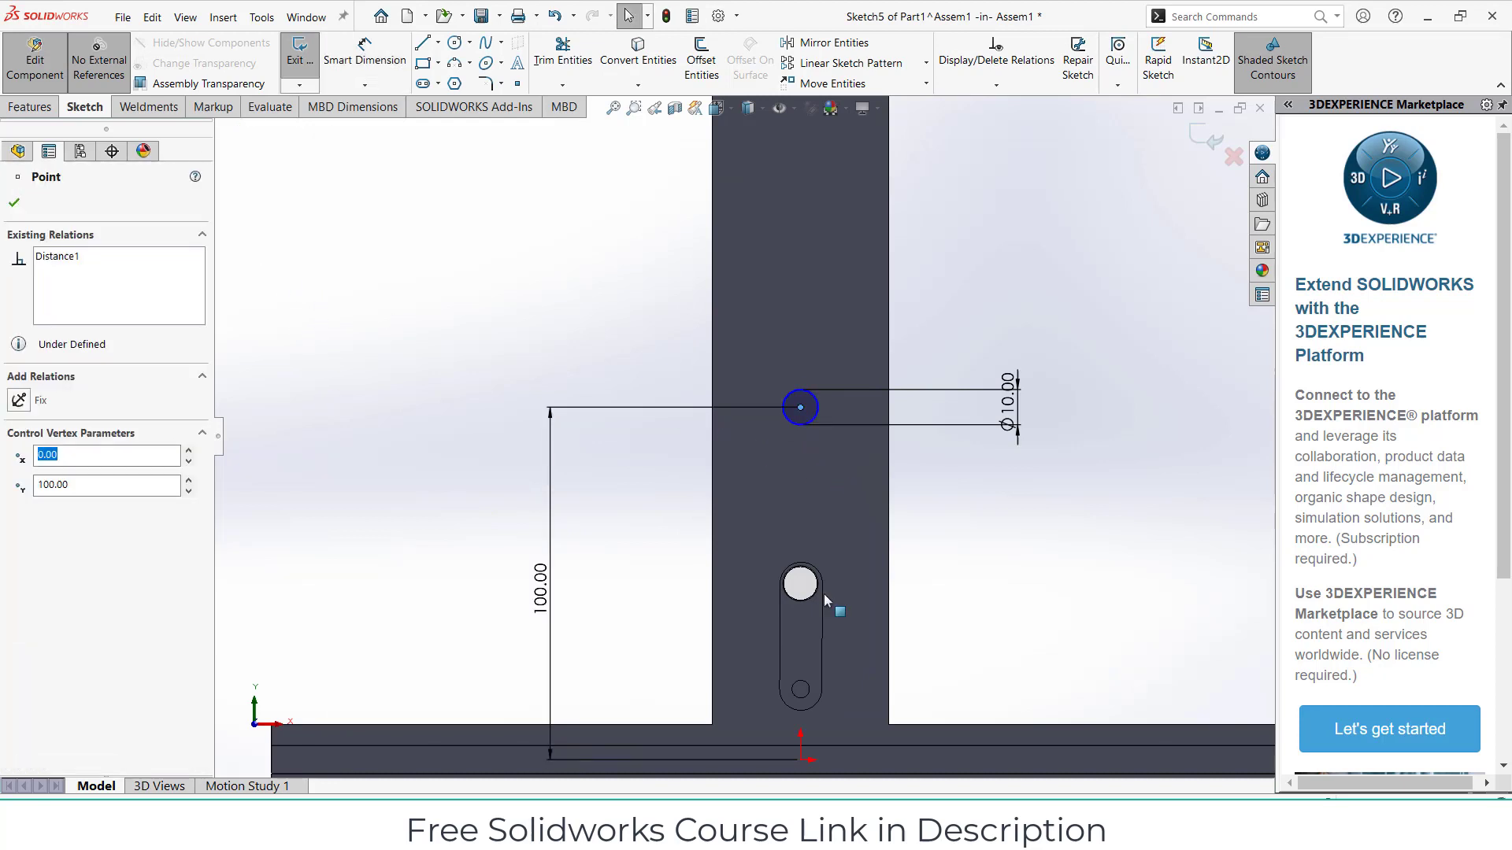
left_click(805, 764, "ctrl")
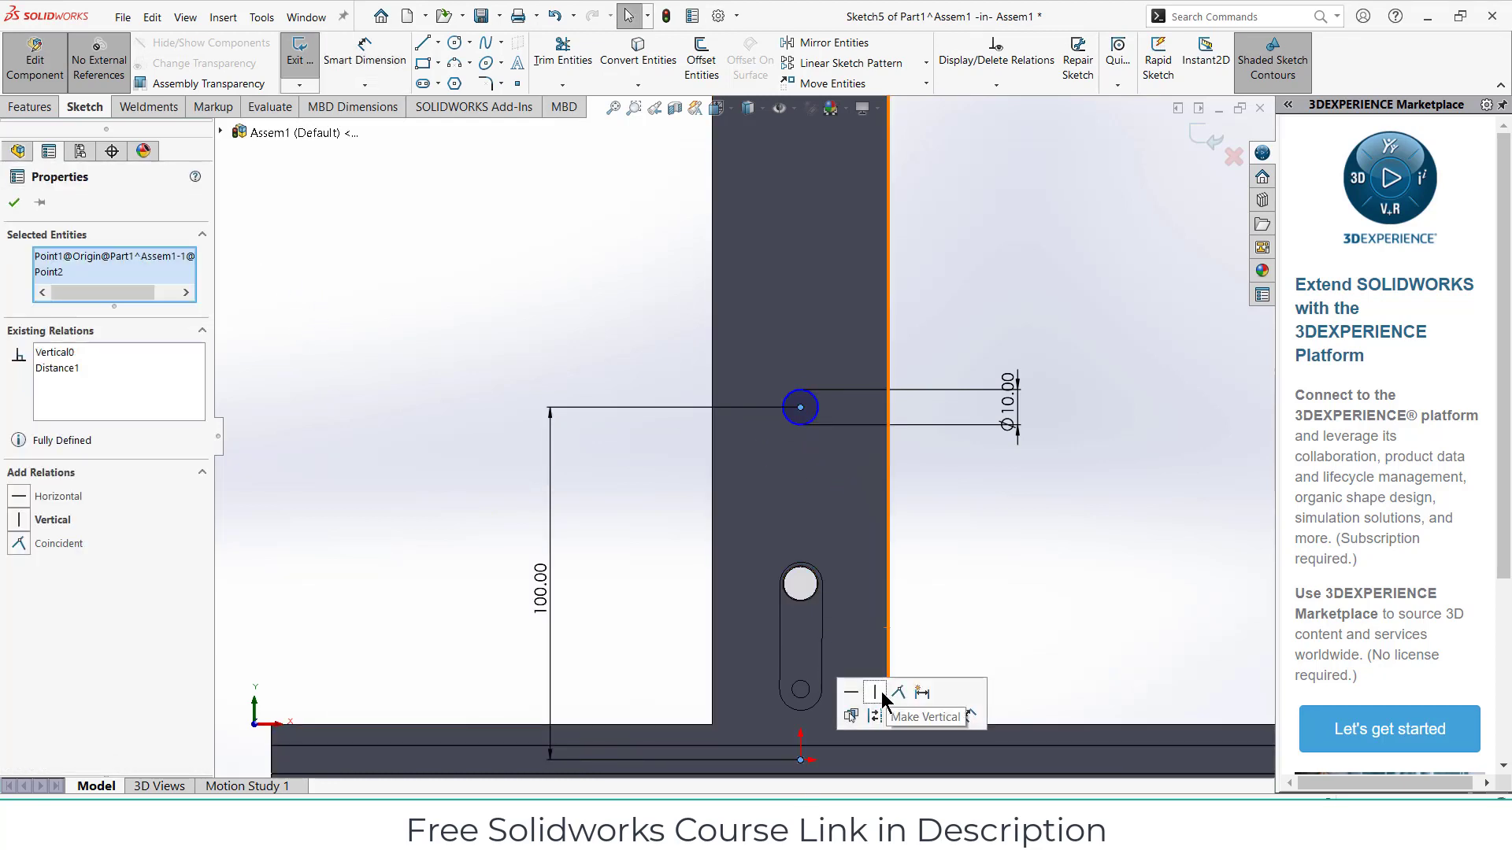
- Cut the circle Through All to make a second hole in the upright, and return to the assembly
left_click(30, 106)
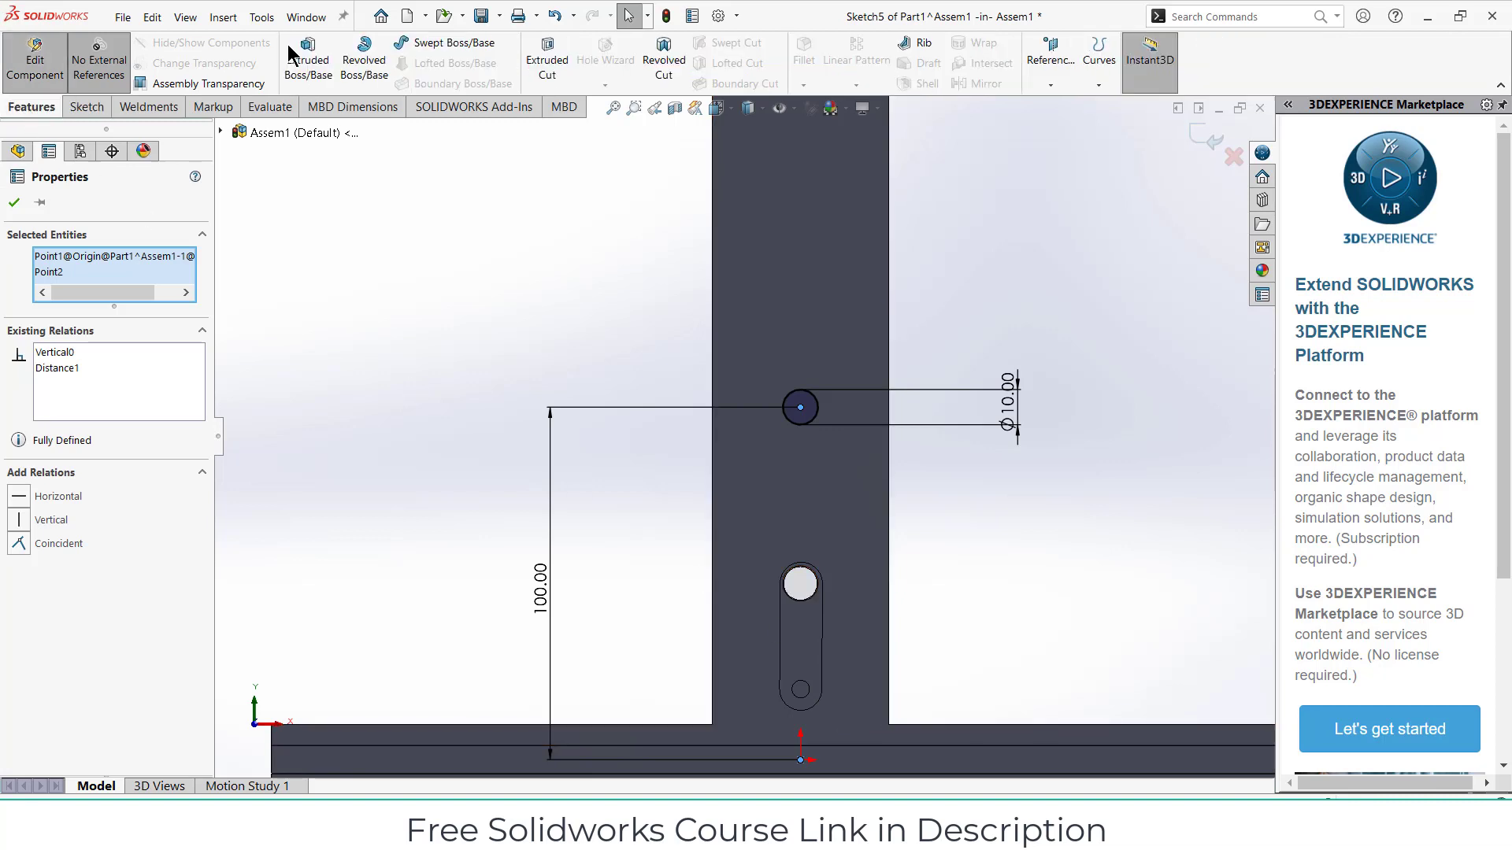
left_click(540, 69)
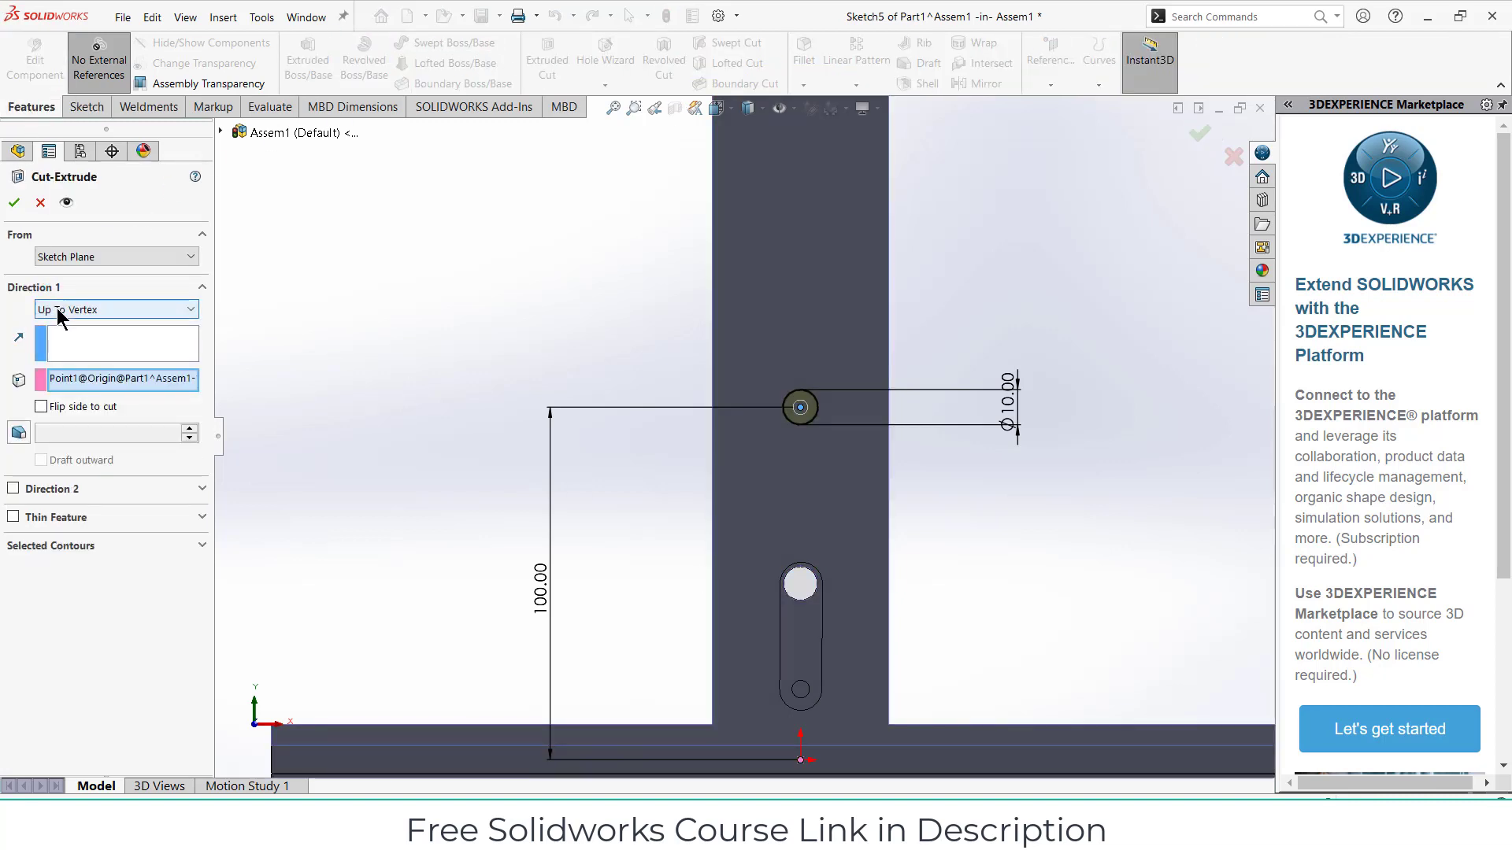
left_click(57, 309)
left_click(73, 341)
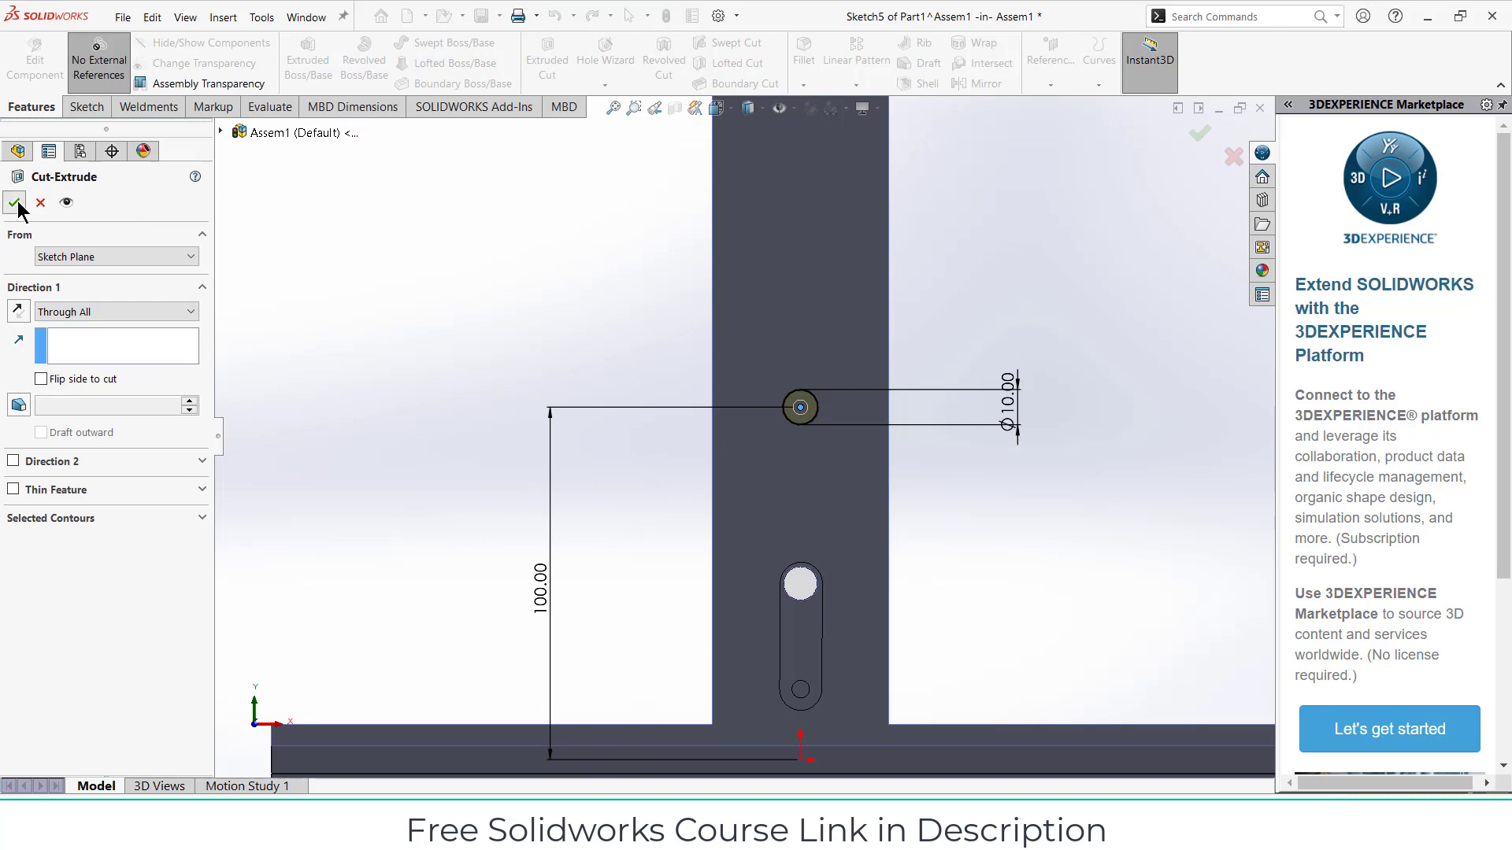
scroll(986, 389, "up", 2)
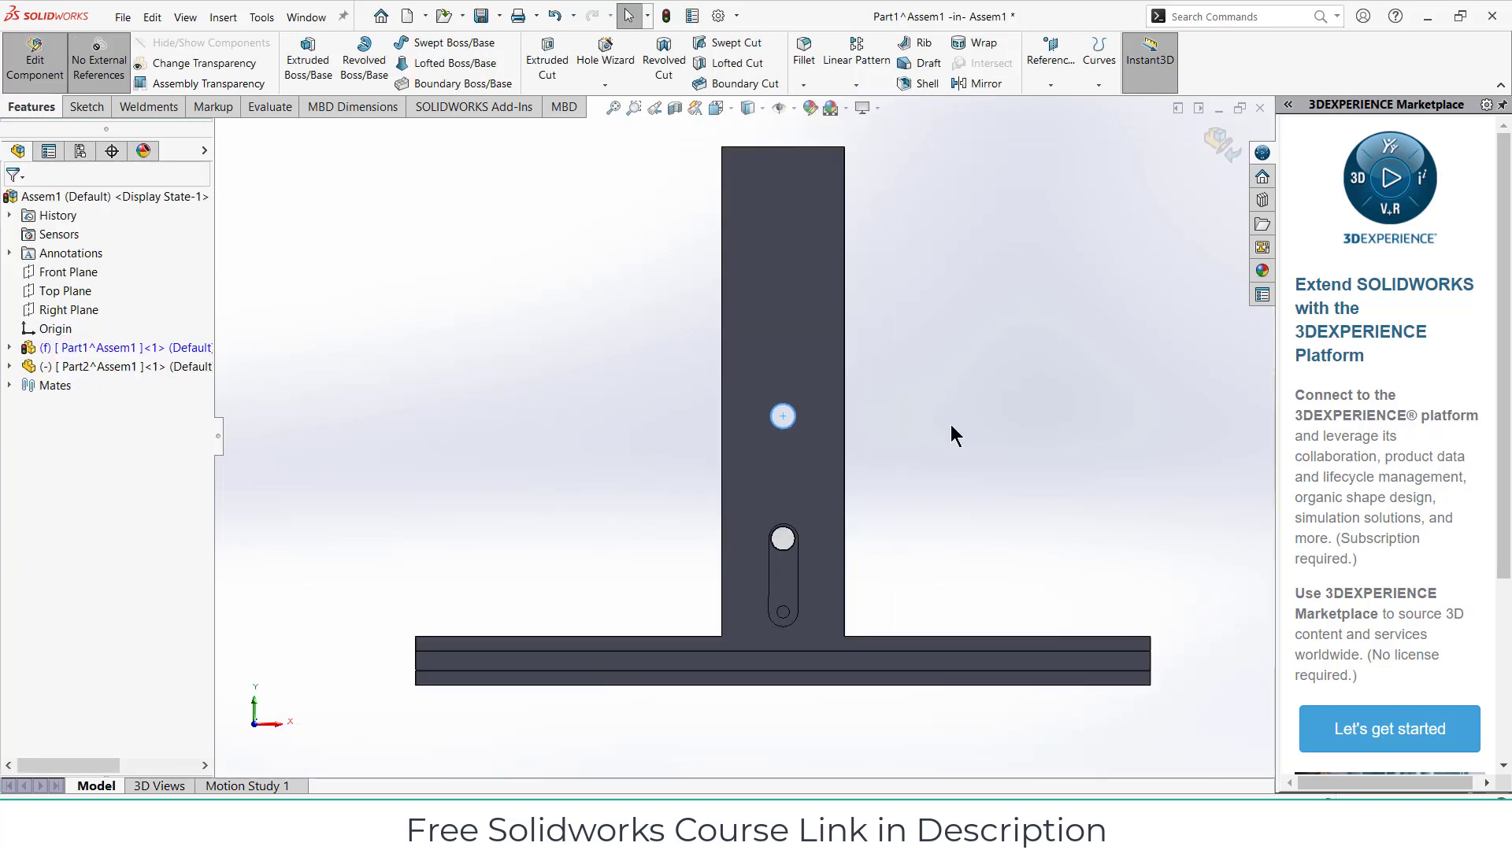
left_click(1216, 147)
- Insert a new part into the assembly with its first sketch on the Front Plane
middle_click_drag(991, 375, 891, 444)
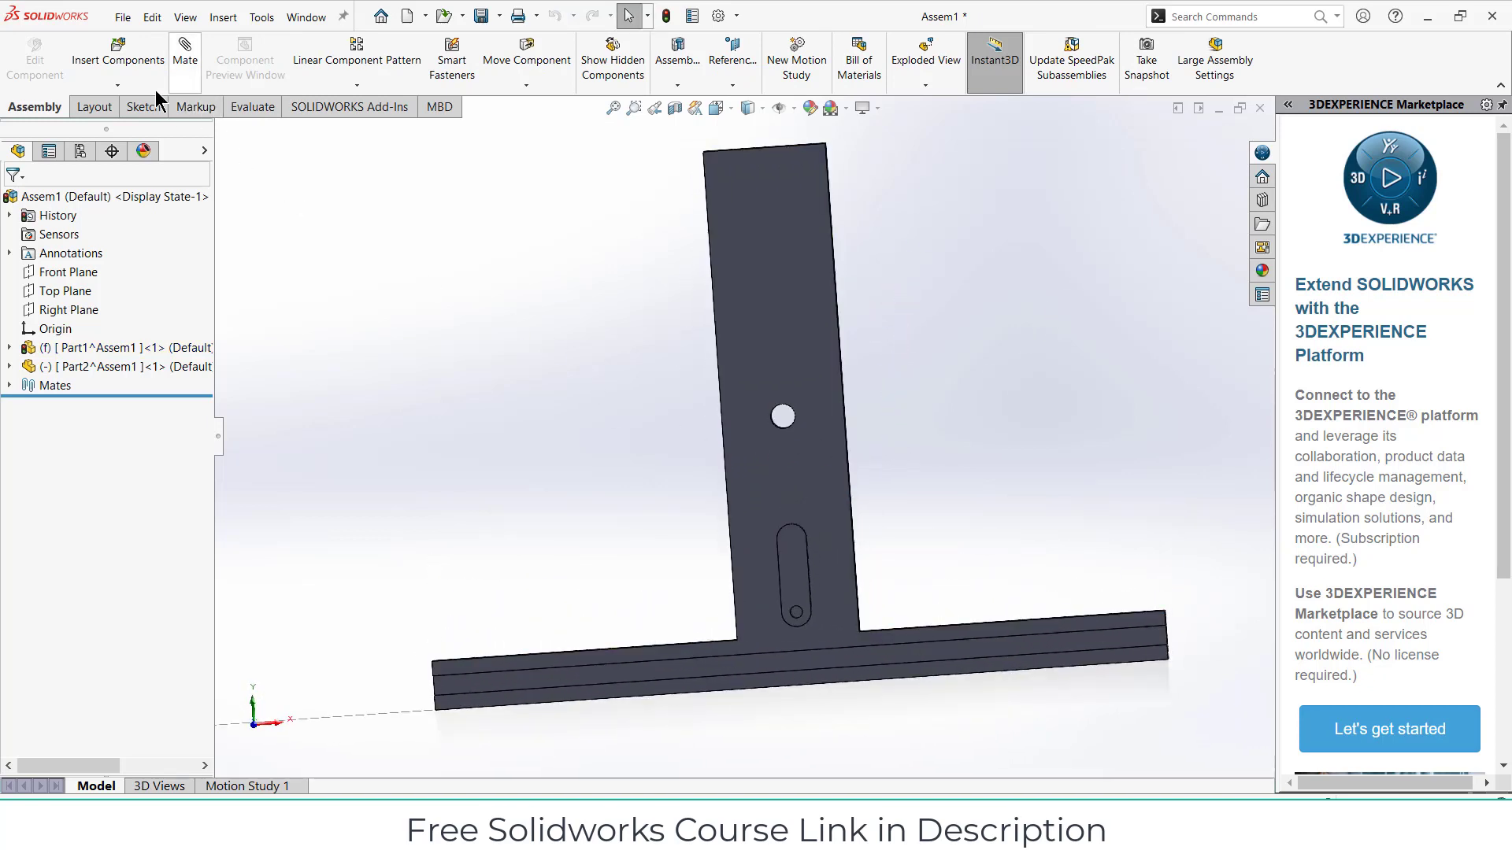
left_click(117, 85)
left_click(132, 122)
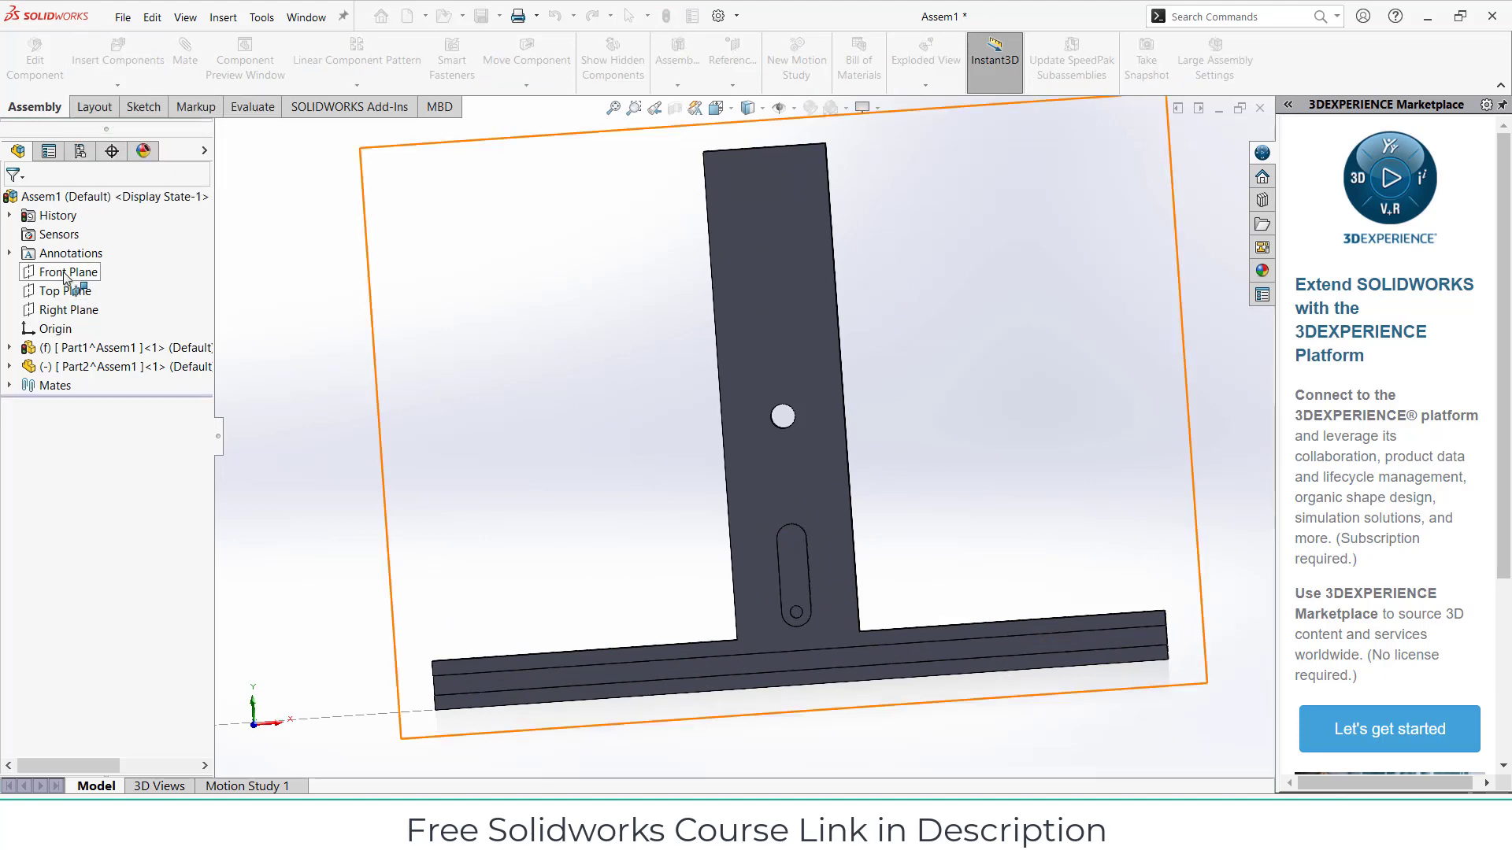
left_click(1124, 454)
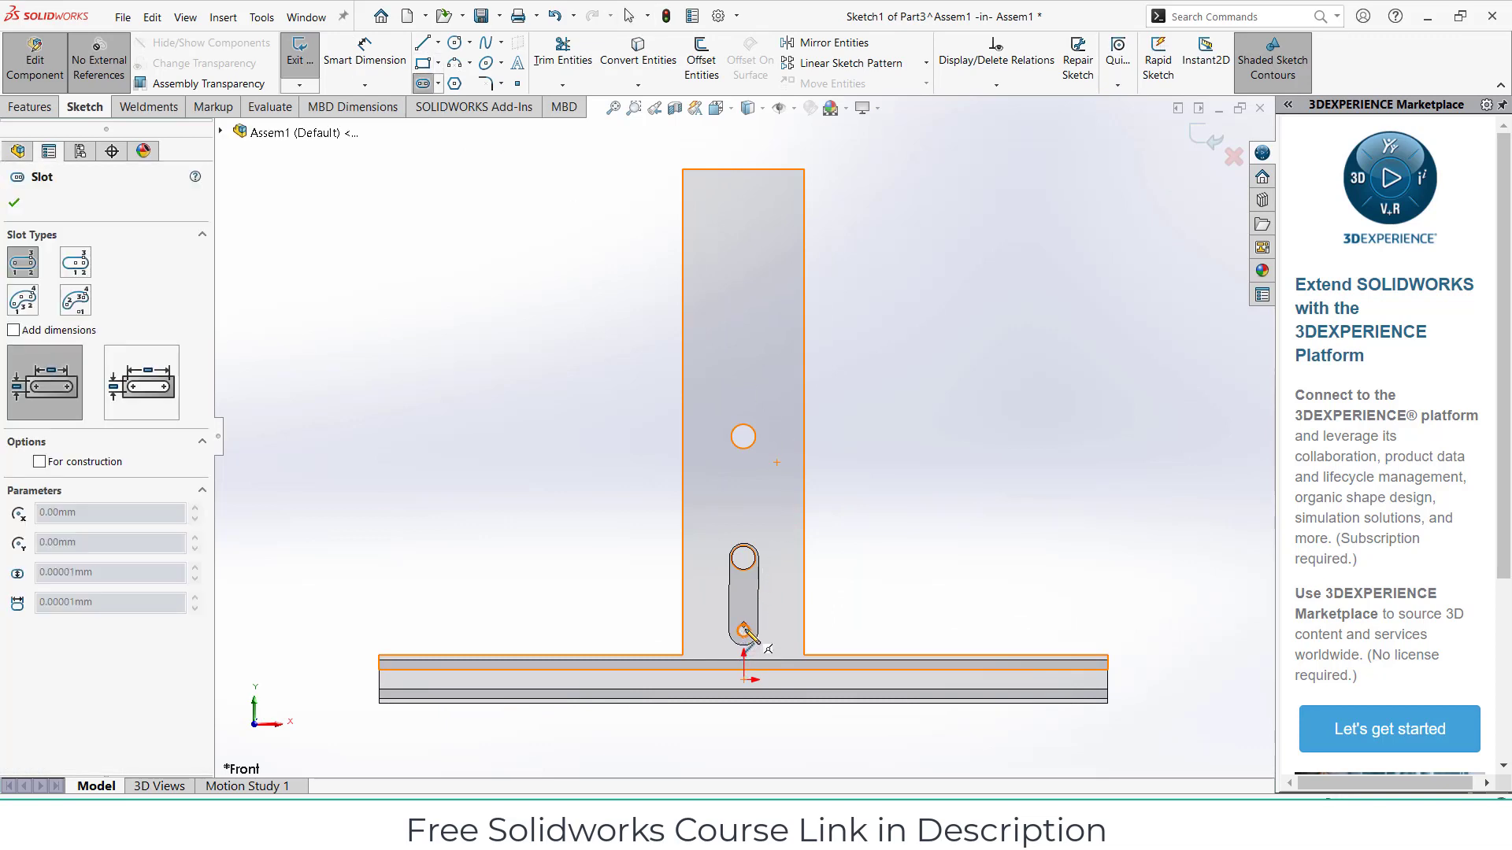
- Sketch a vertical straight slot about 176 mm between centres and 14.6 mm wide, running upward from the link arm's small lower hole
scroll(748, 645, "down", 5)
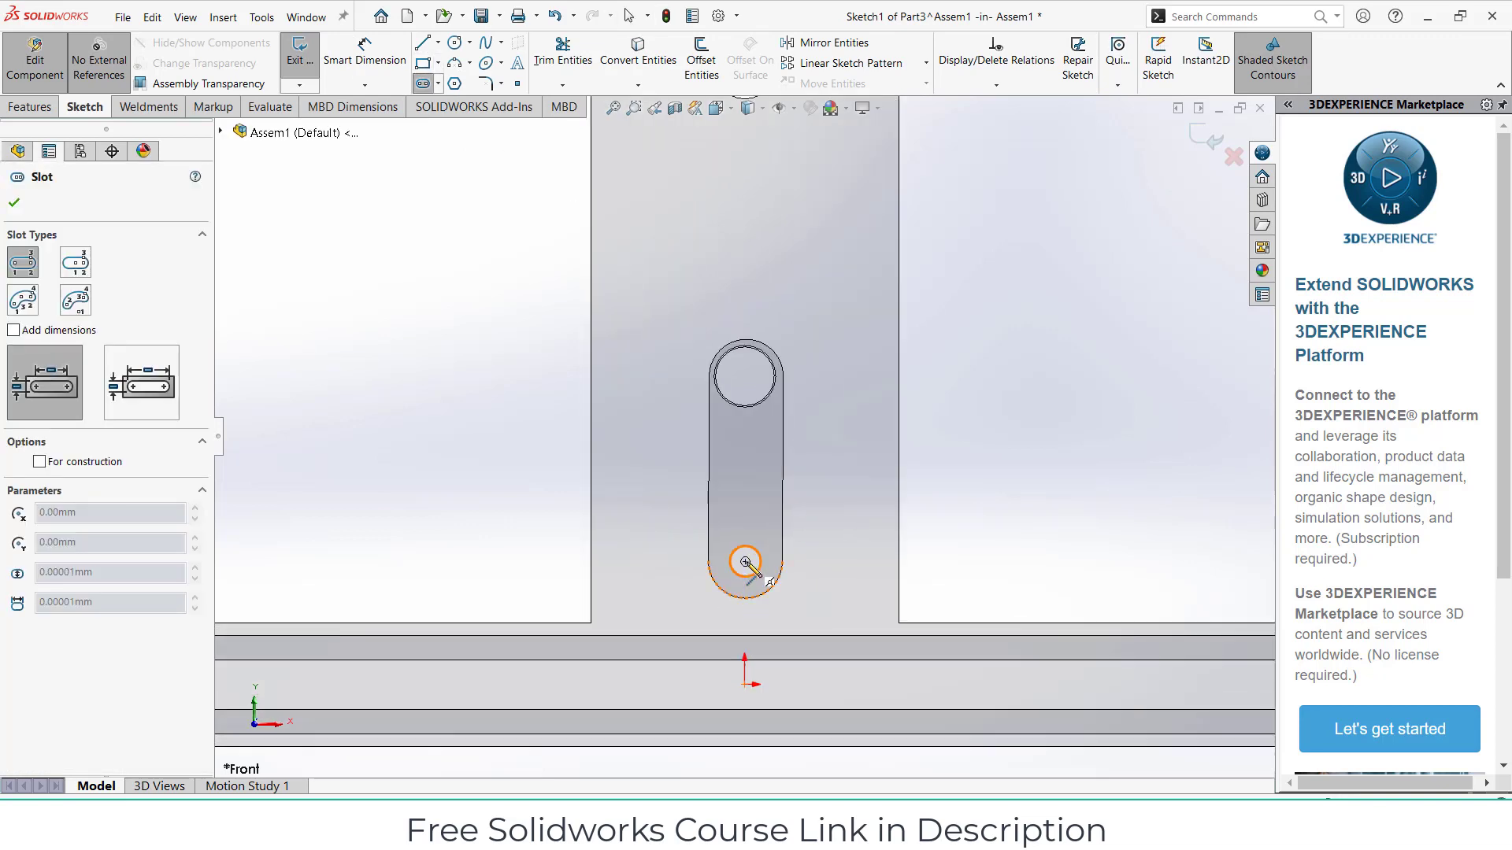
scroll(782, 339, "up", 5)
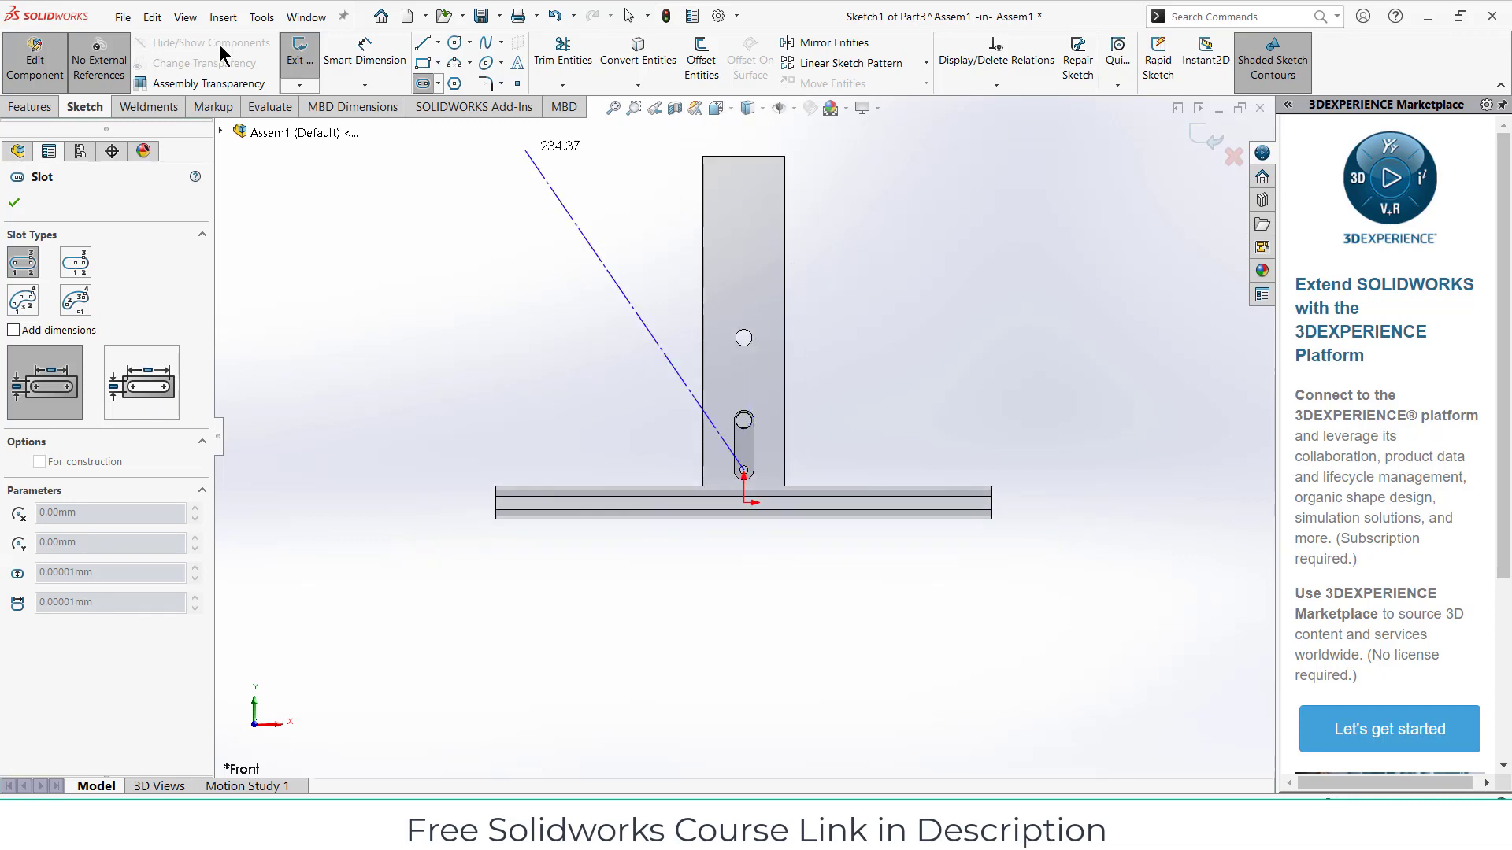
left_click(115, 71)
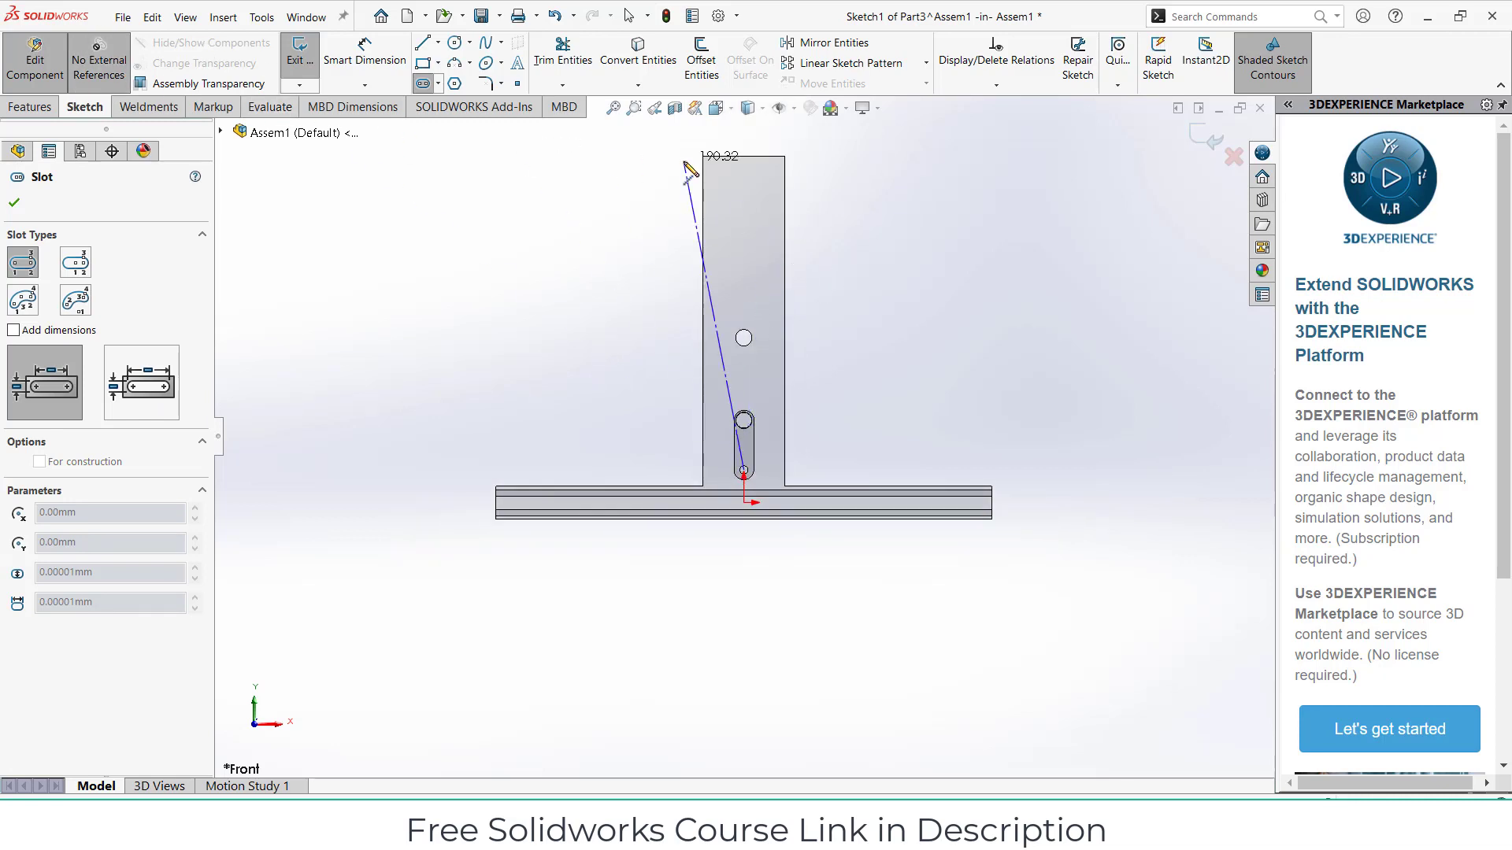
left_click(744, 180)
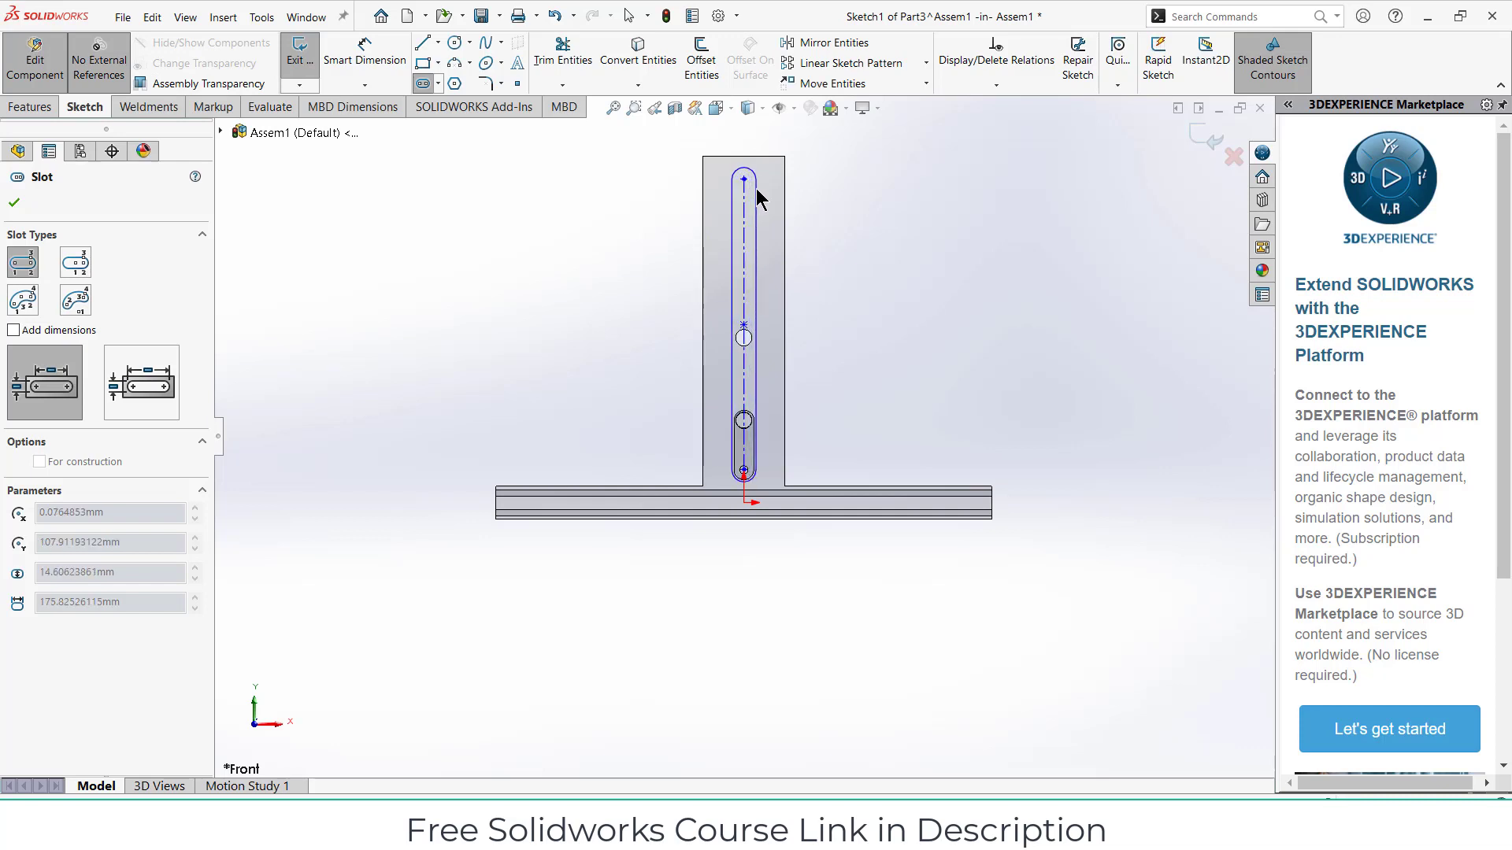
left_click(756, 191)
- Sketch a circle of about 2.7 mm radius centred on the slot's upper end arc
left_click(448, 43)
scroll(891, 226, "down", 6)
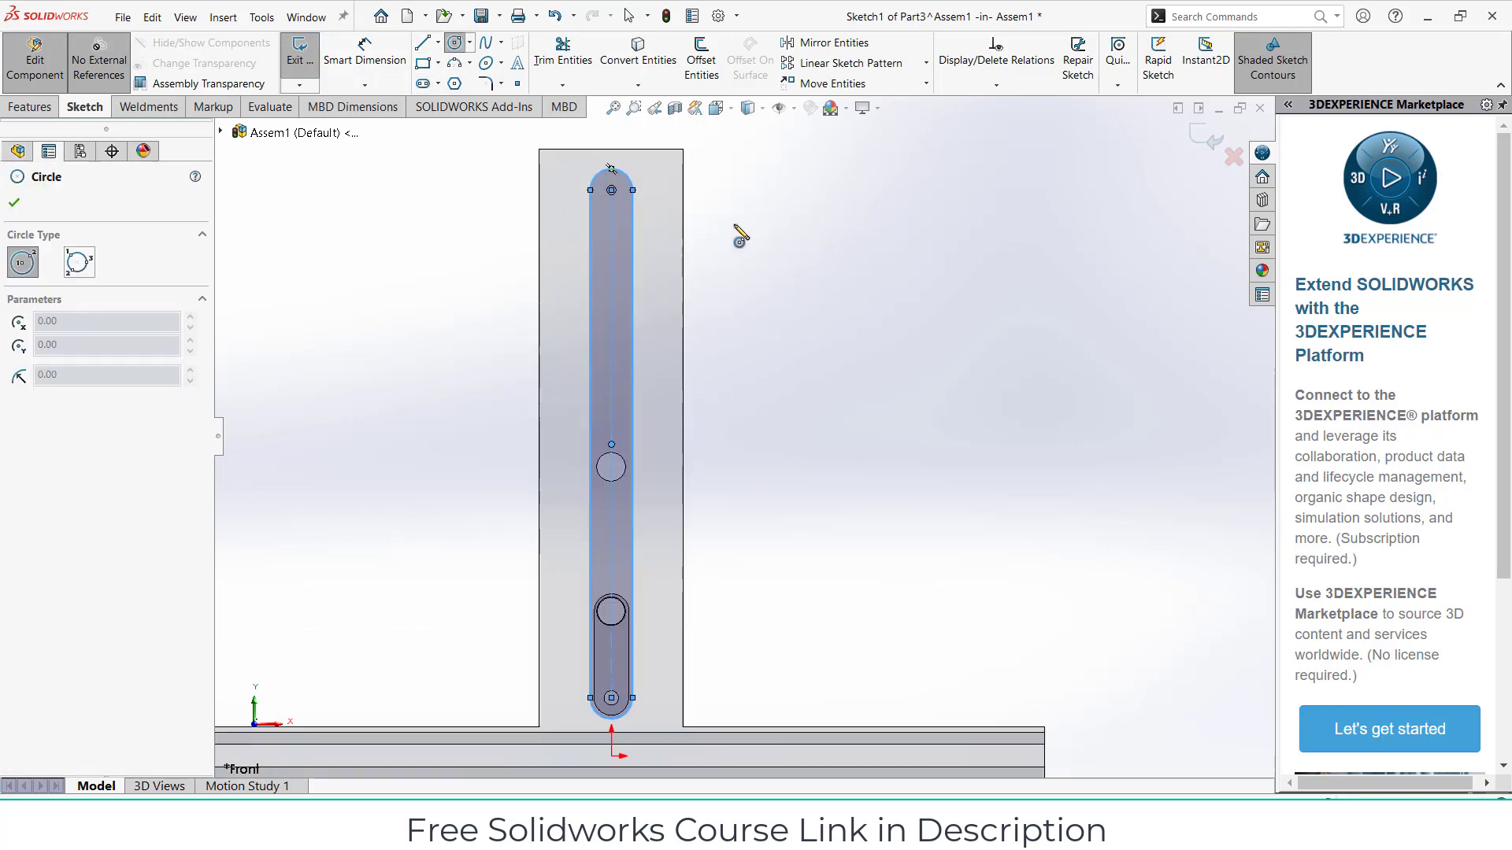
left_click(482, 209)
left_click(496, 224)
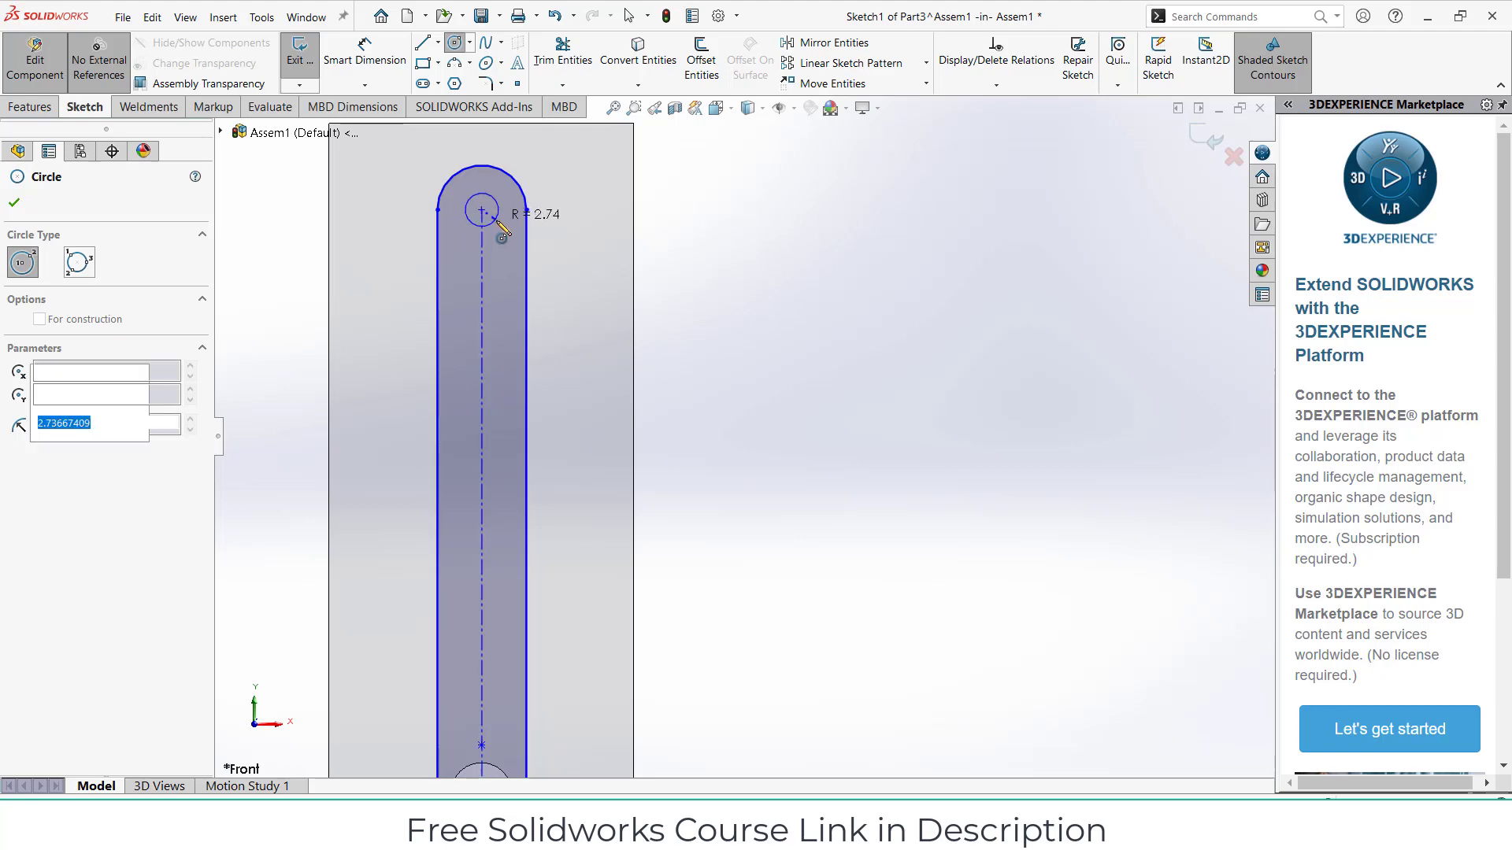
scroll(546, 311, "up", 6)
scroll(677, 657, "down", 7)
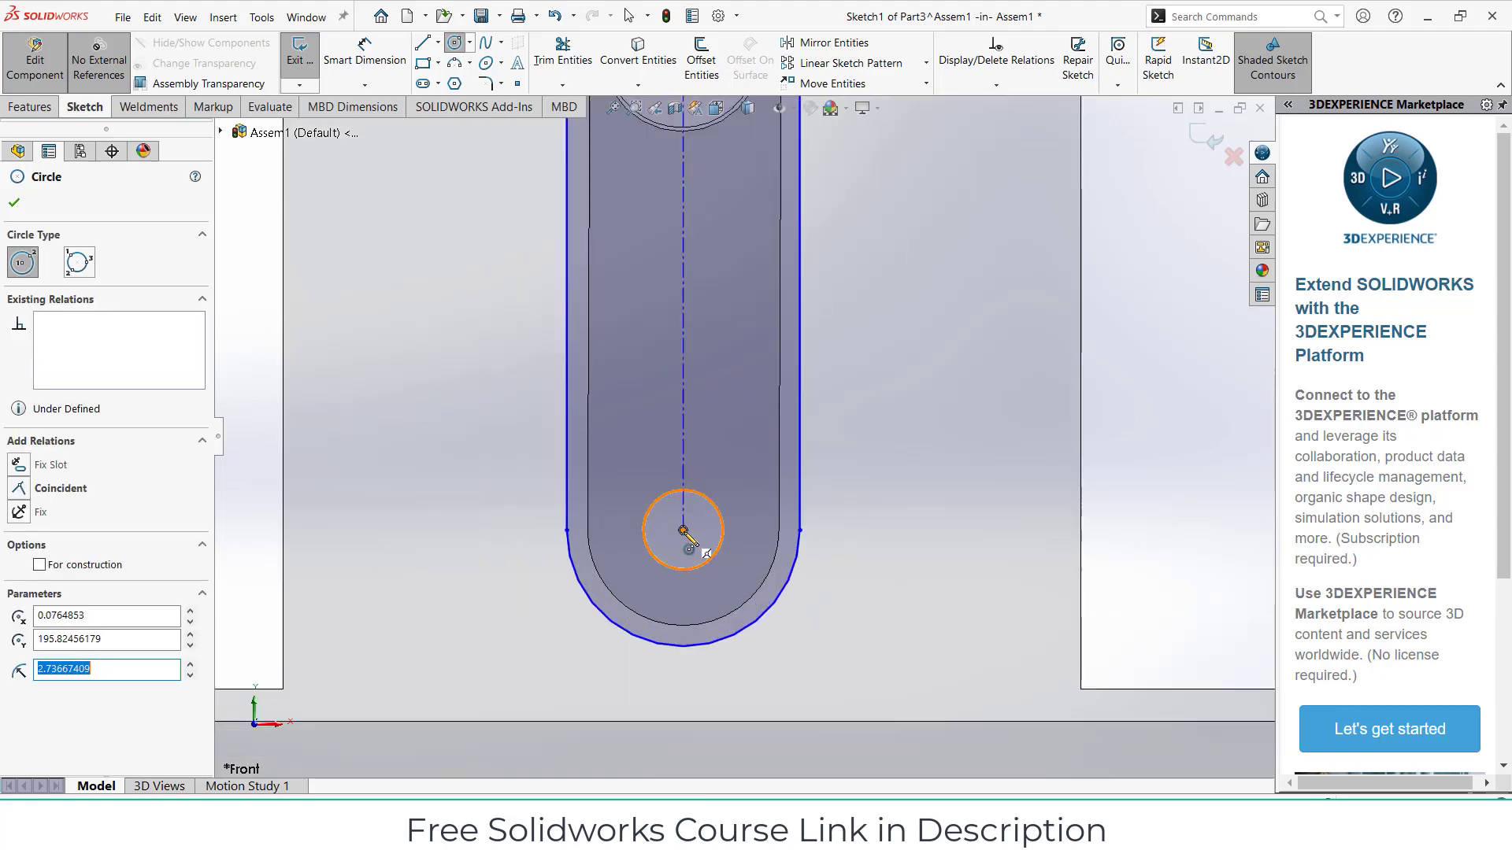
- Sketch a circle of about 2.5 mm radius centred on the slot's lower end arc
left_click(684, 530)
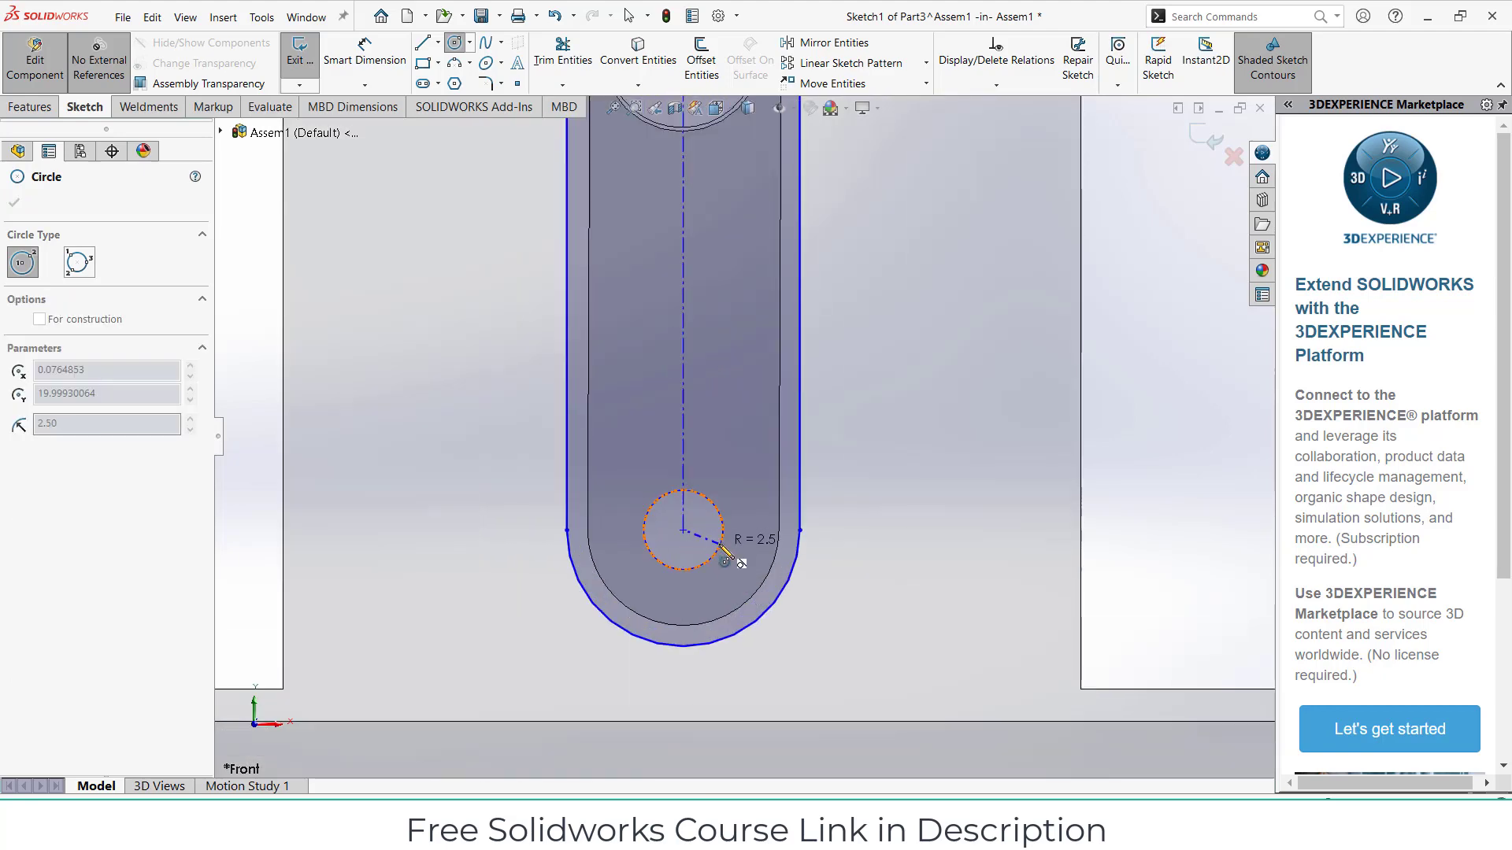
left_click(722, 536)
scroll(744, 436, "up", 6)
scroll(820, 387, "up", 6)
scroll(748, 244, "down", 6)
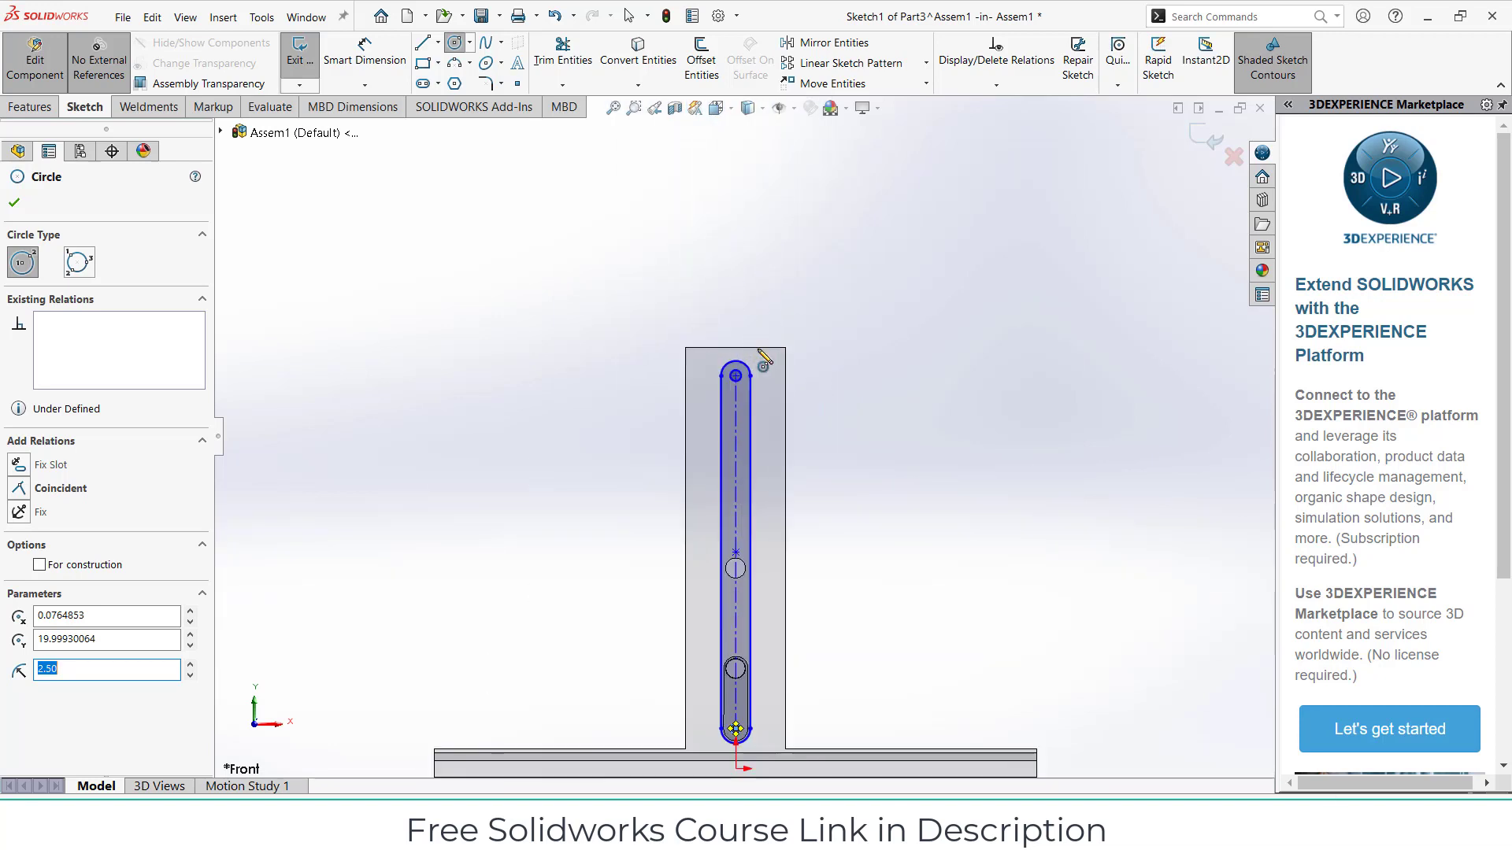
- Dimension the diameter of the circle at the slot's upper end to 5 mm
left_click(388, 77)
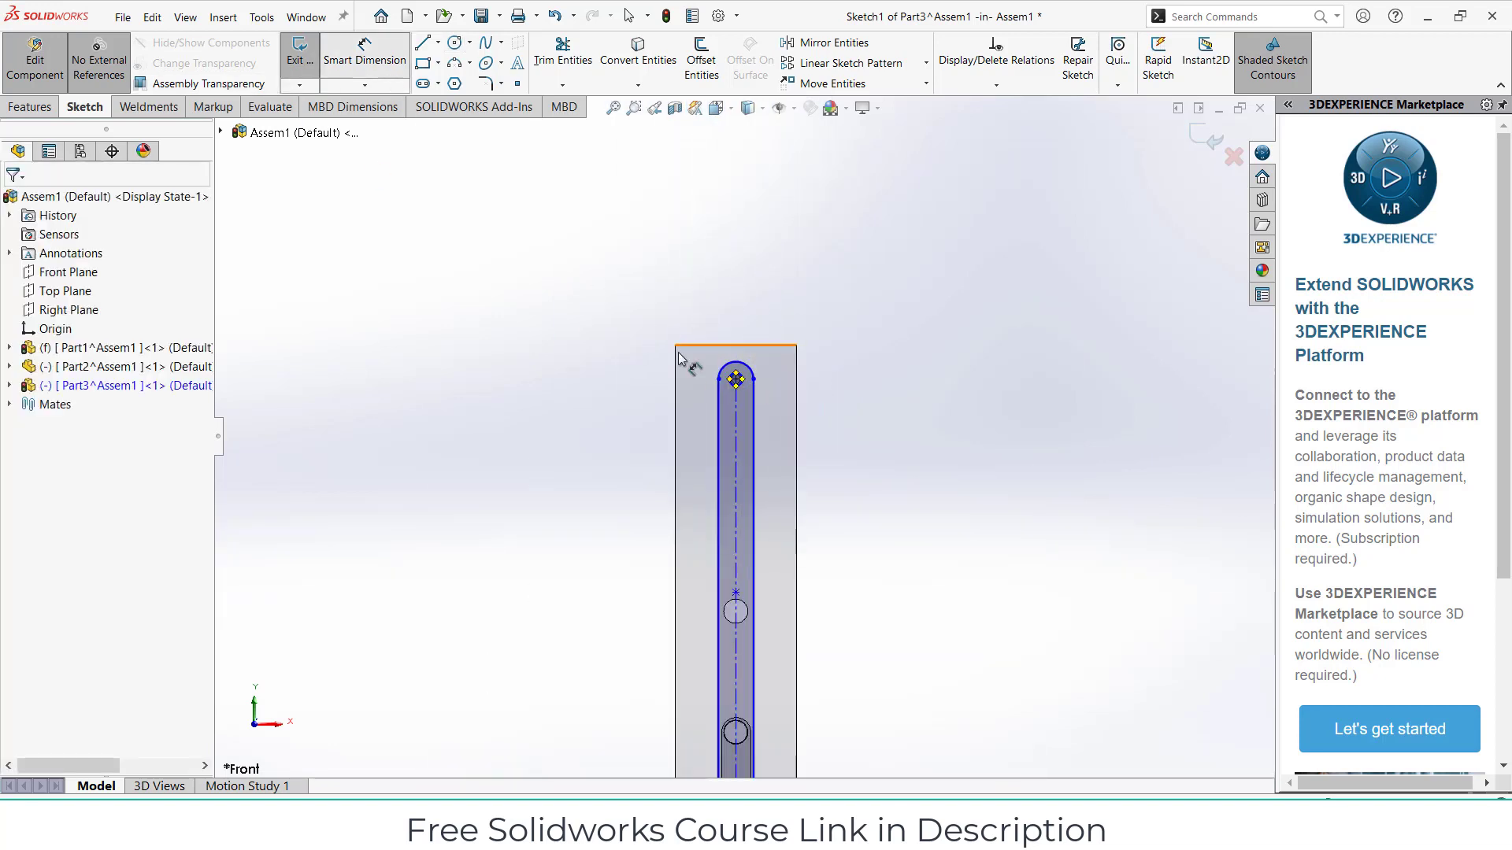
scroll(732, 385, "down", 3)
left_click(730, 381)
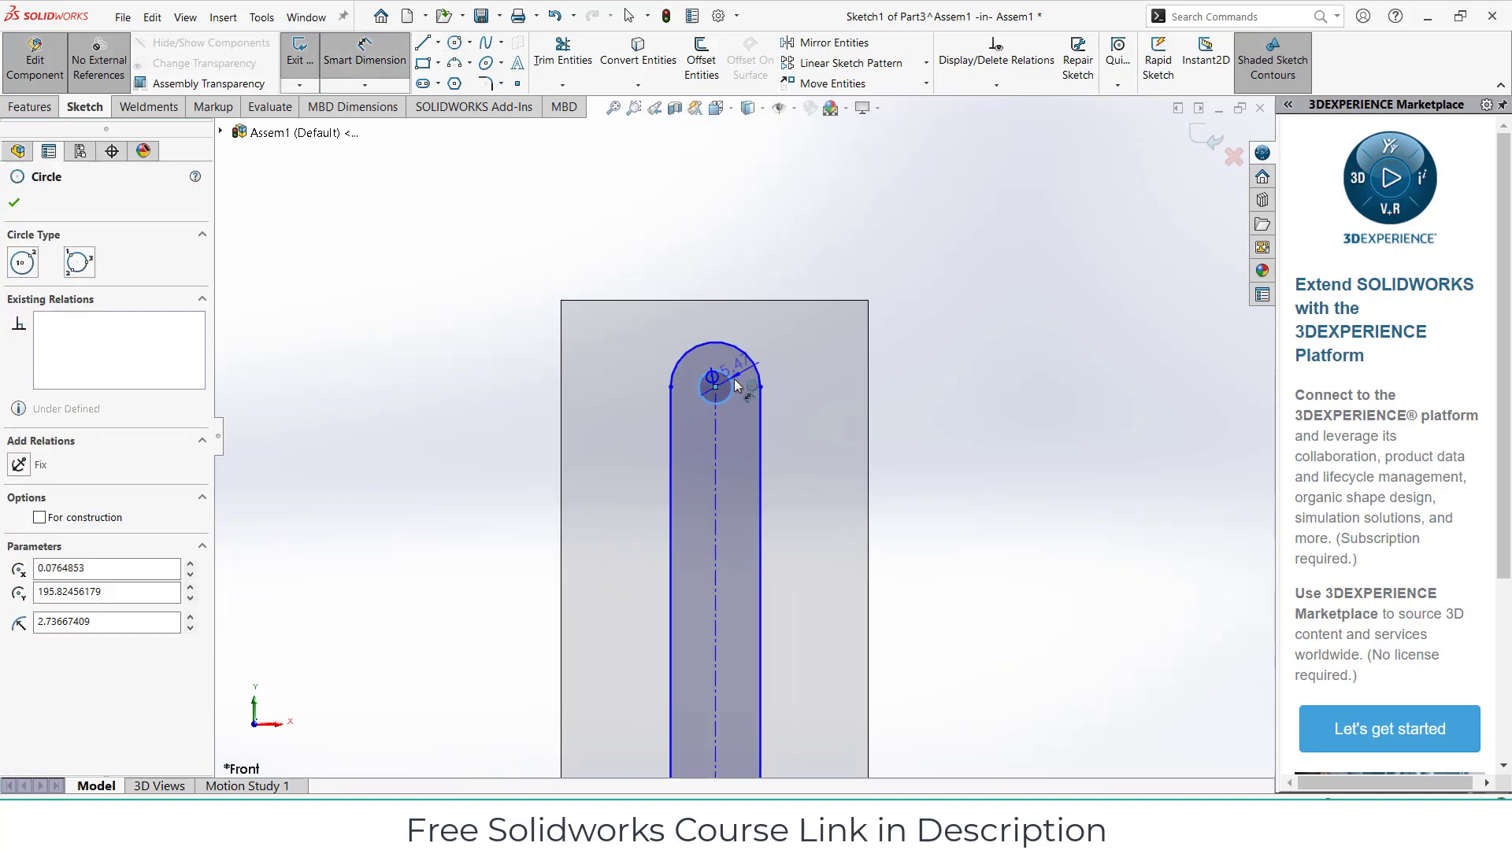
left_click(976, 370)
type("5")
key("Return")
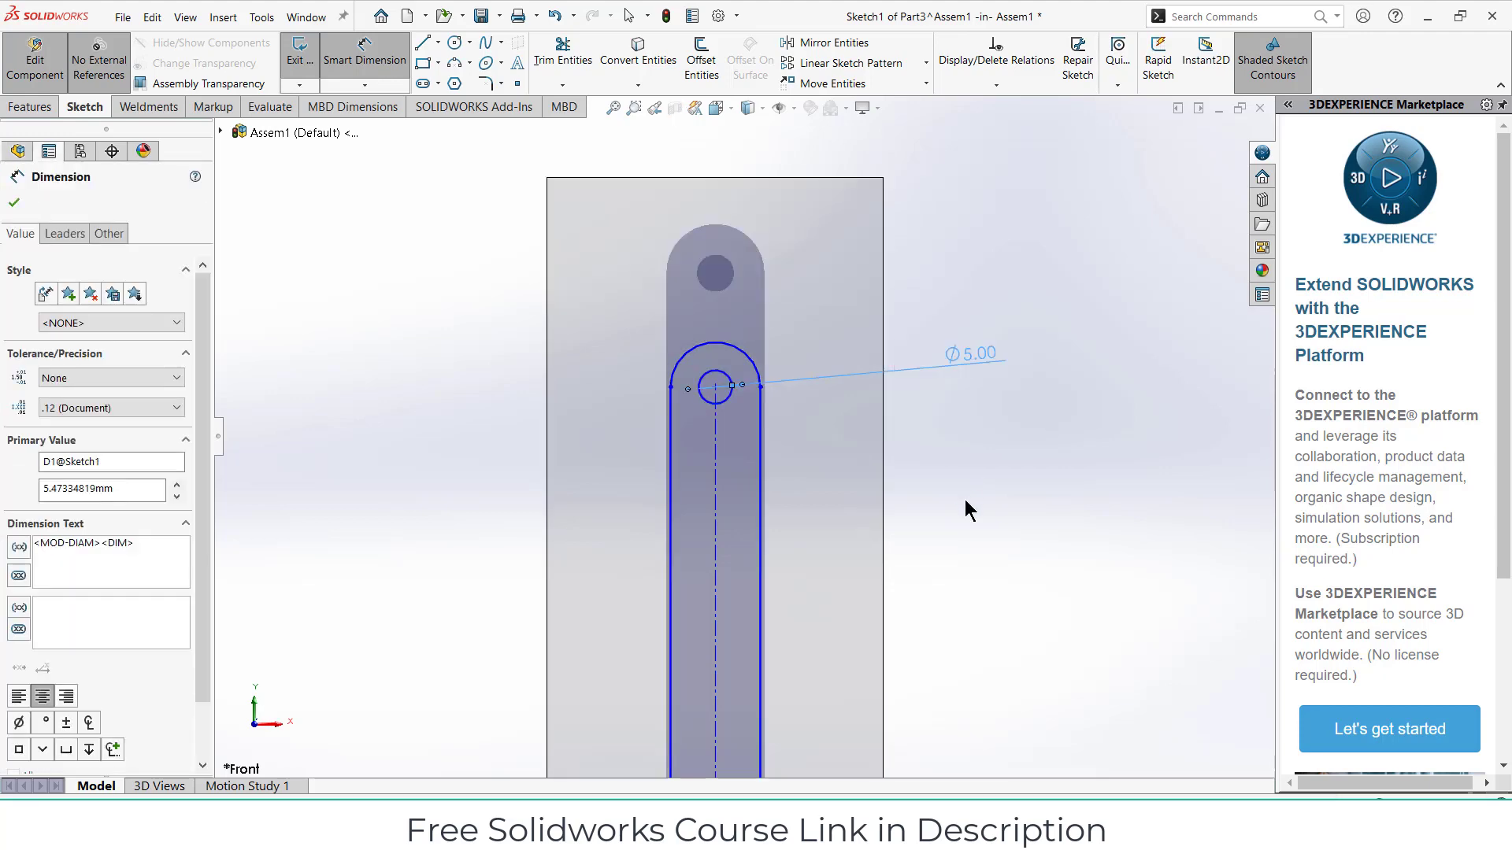
- Dimension the diameter of the circle at the slot's lower end to 5 mm
scroll(972, 504, "up", 4)
scroll(759, 699, "down", 5)
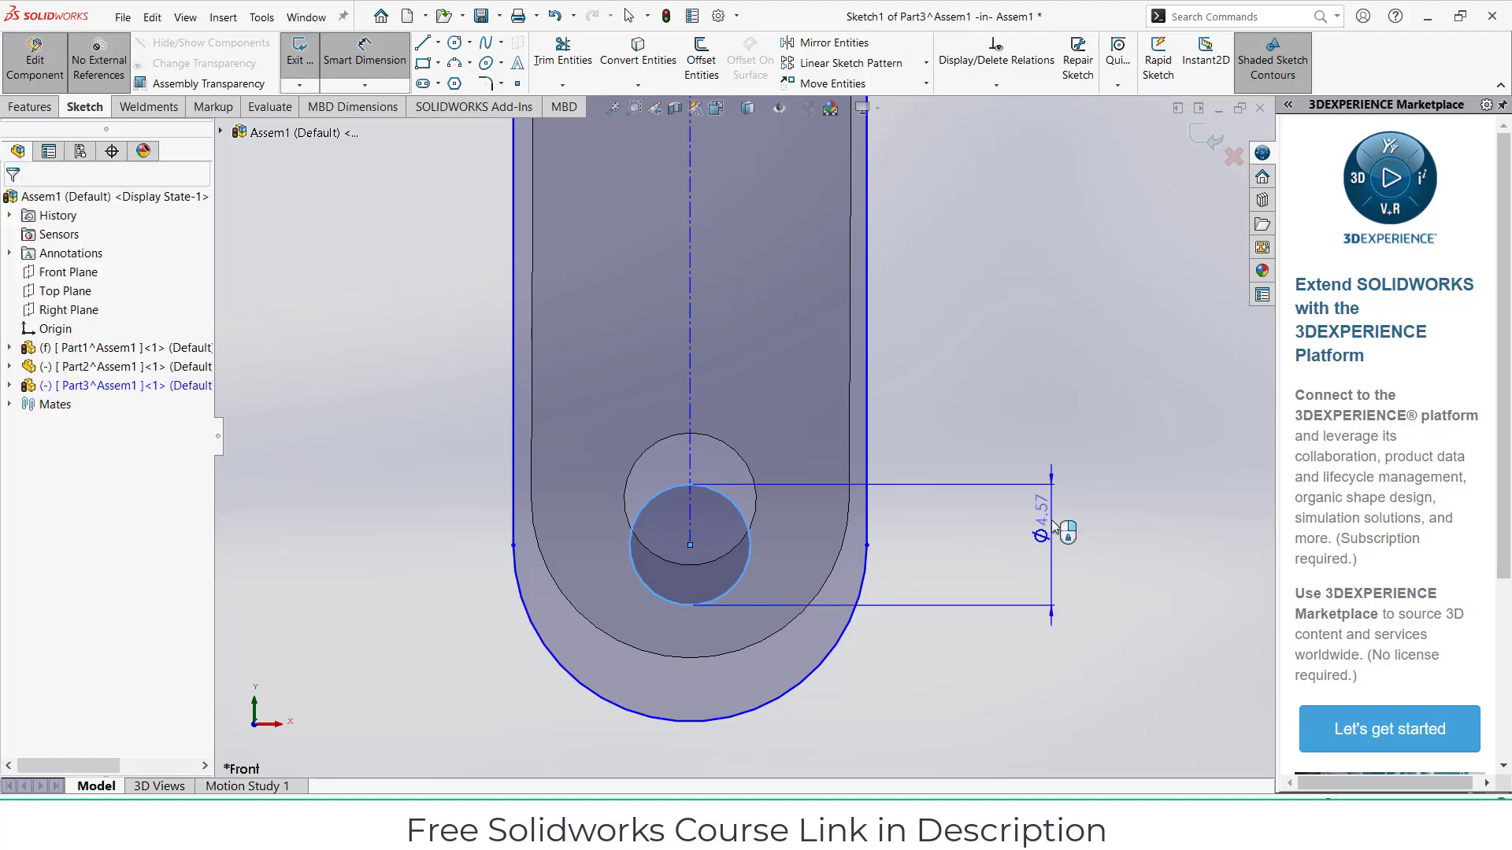
left_click(1055, 526)
type("5")
key("Return")
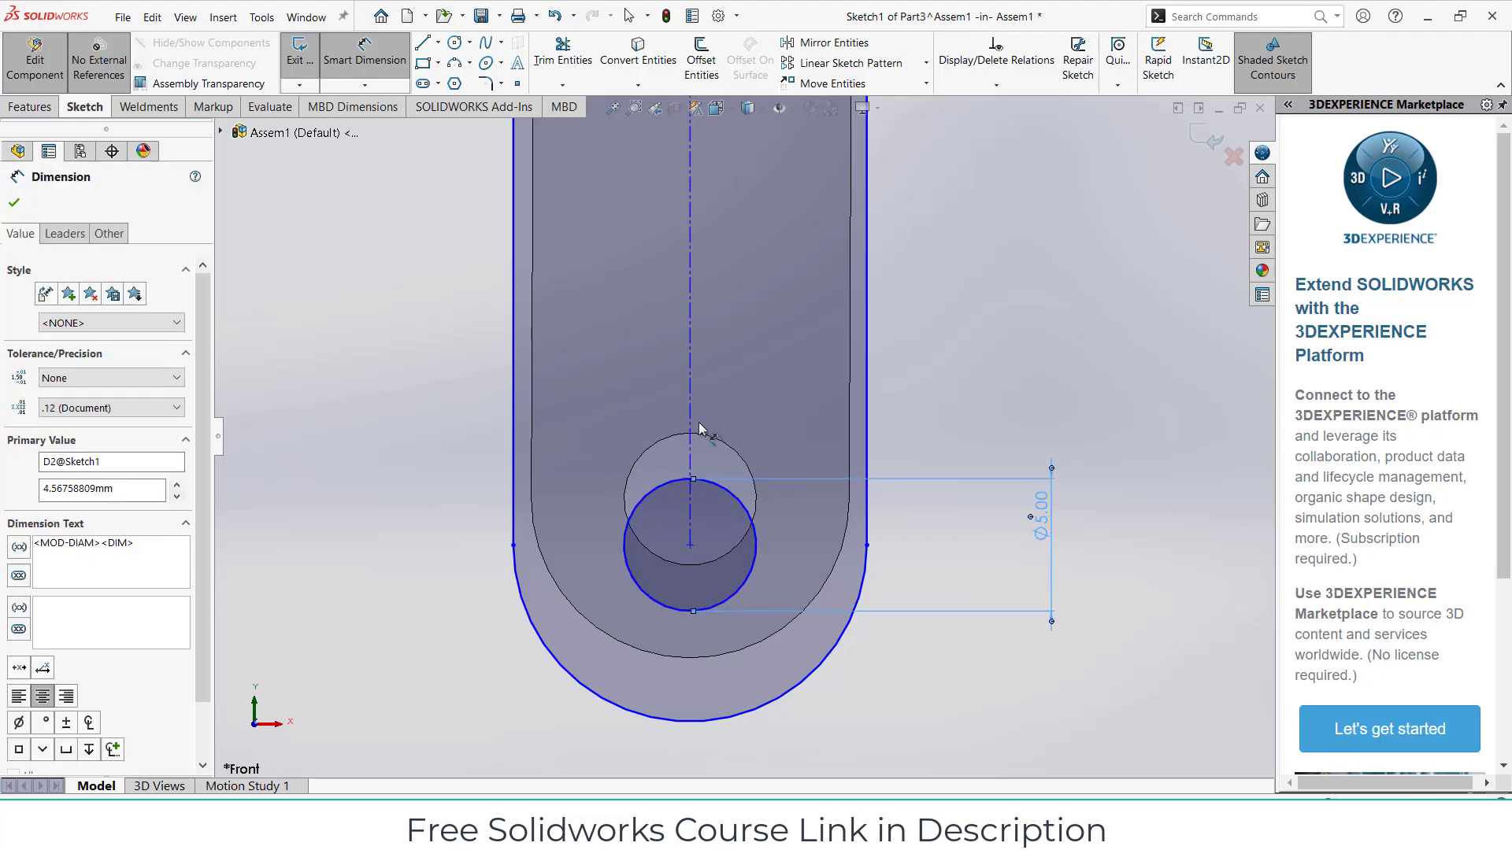
- Dimension the slot's centre-to-centre length to 150 mm
scroll(703, 406, "up", 6)
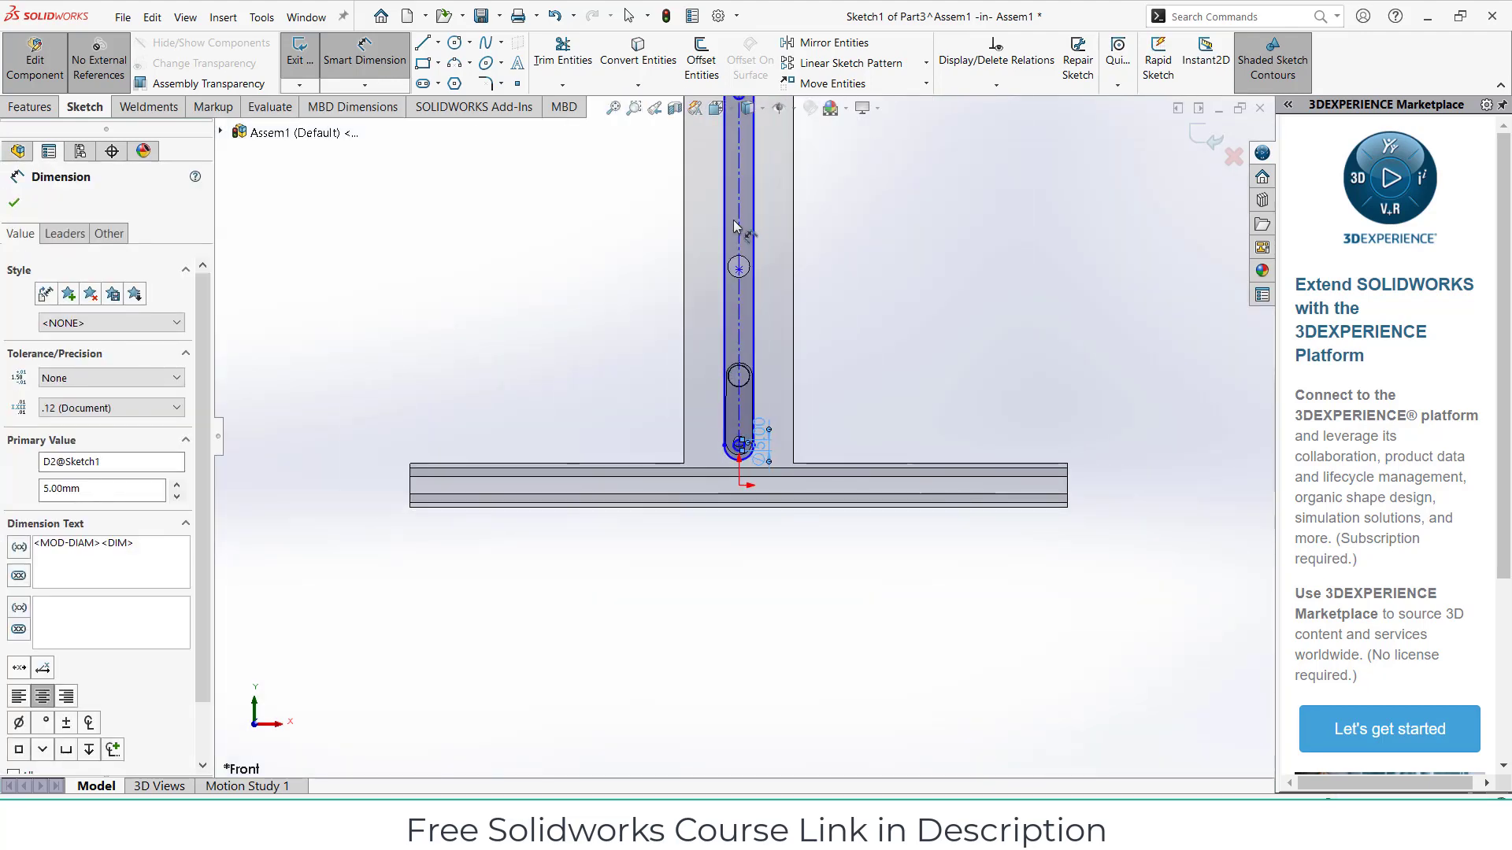
left_click(740, 232)
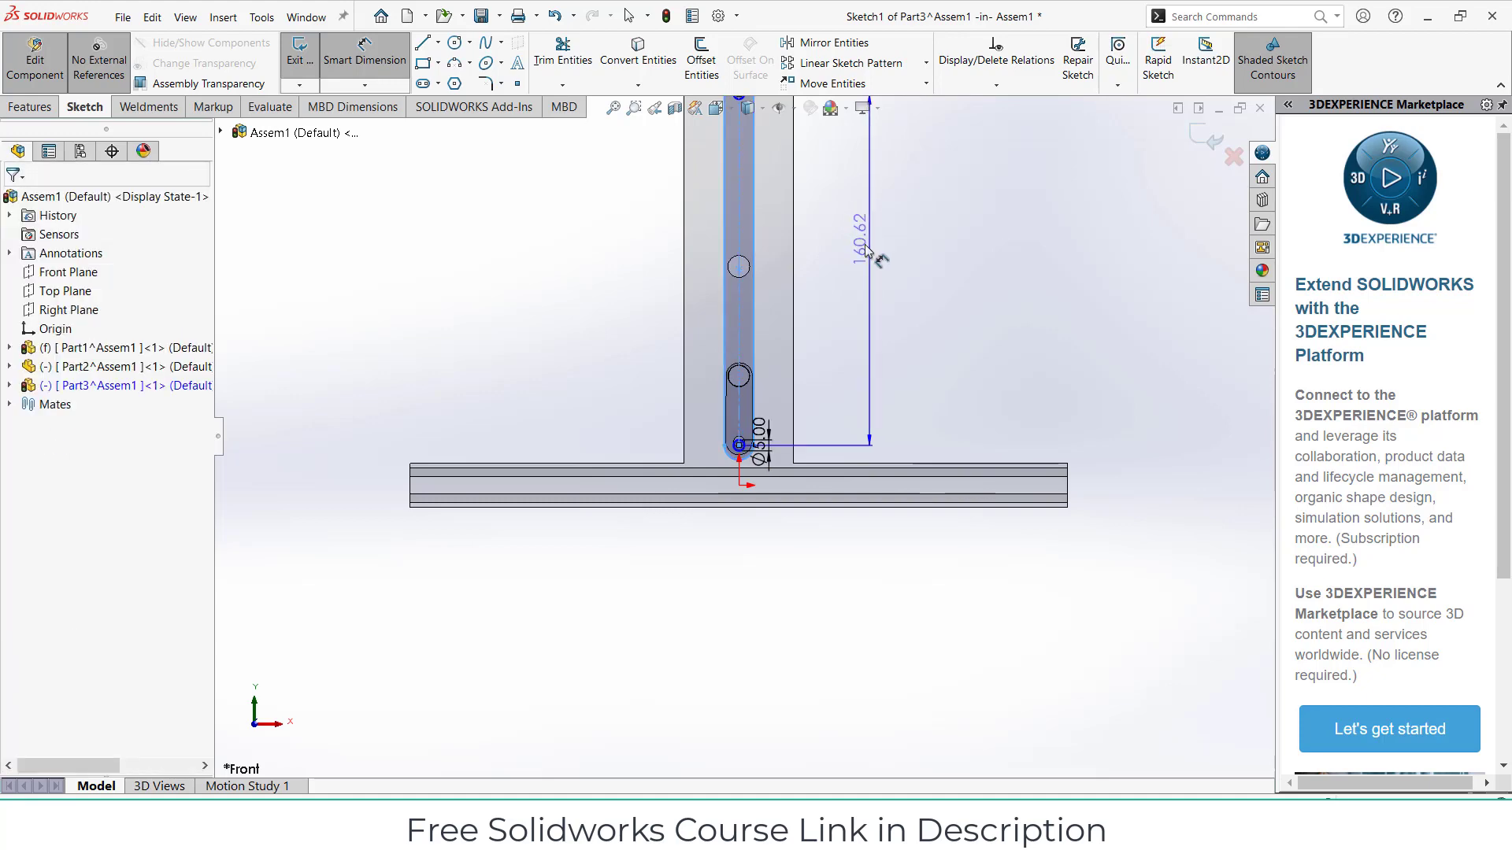
left_click(864, 250)
type("150")
key("Return")
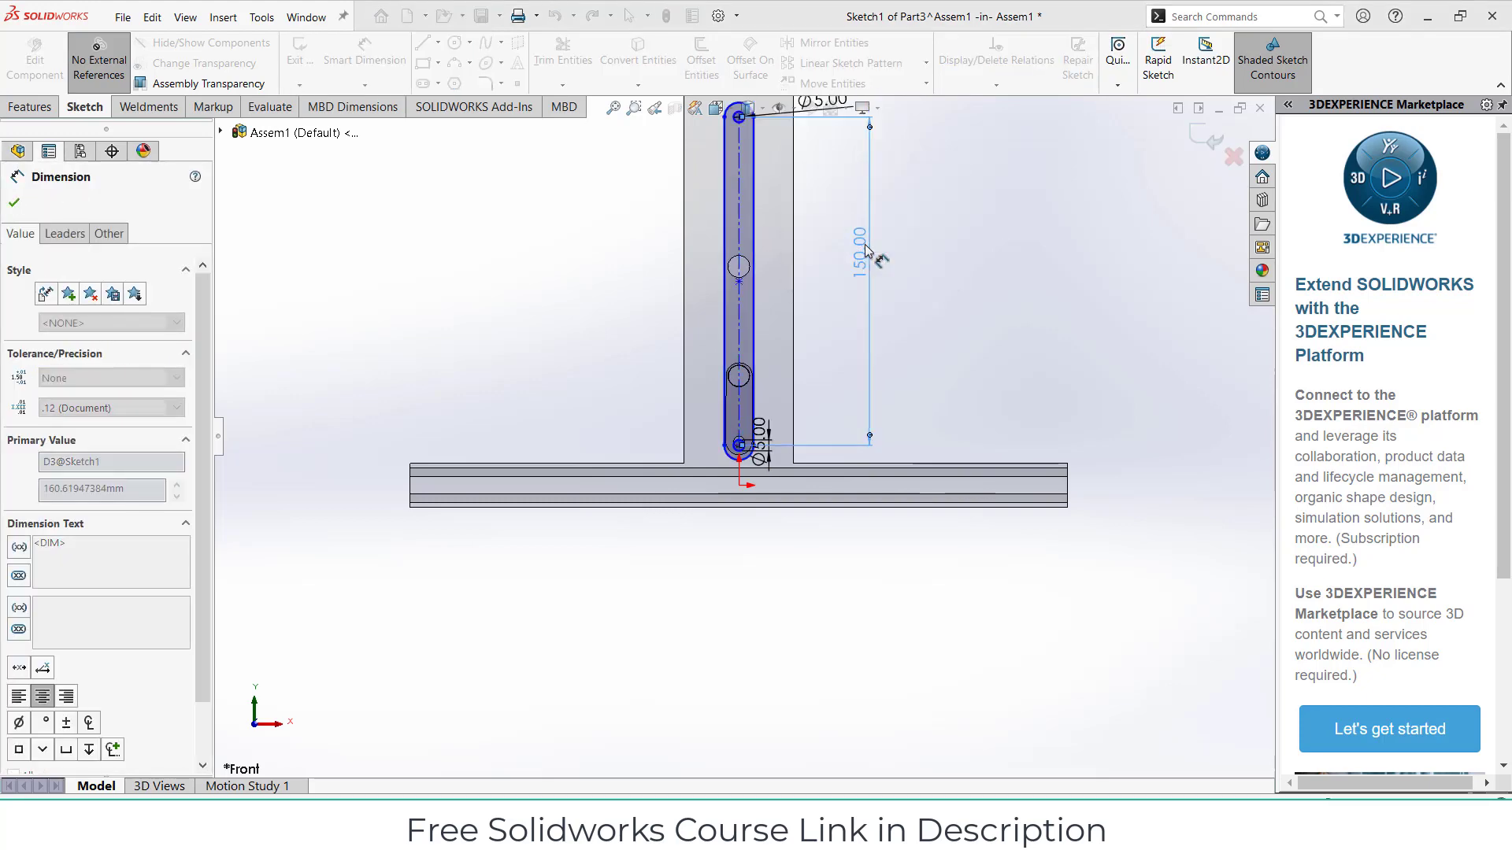
scroll(871, 251, "up", 2)
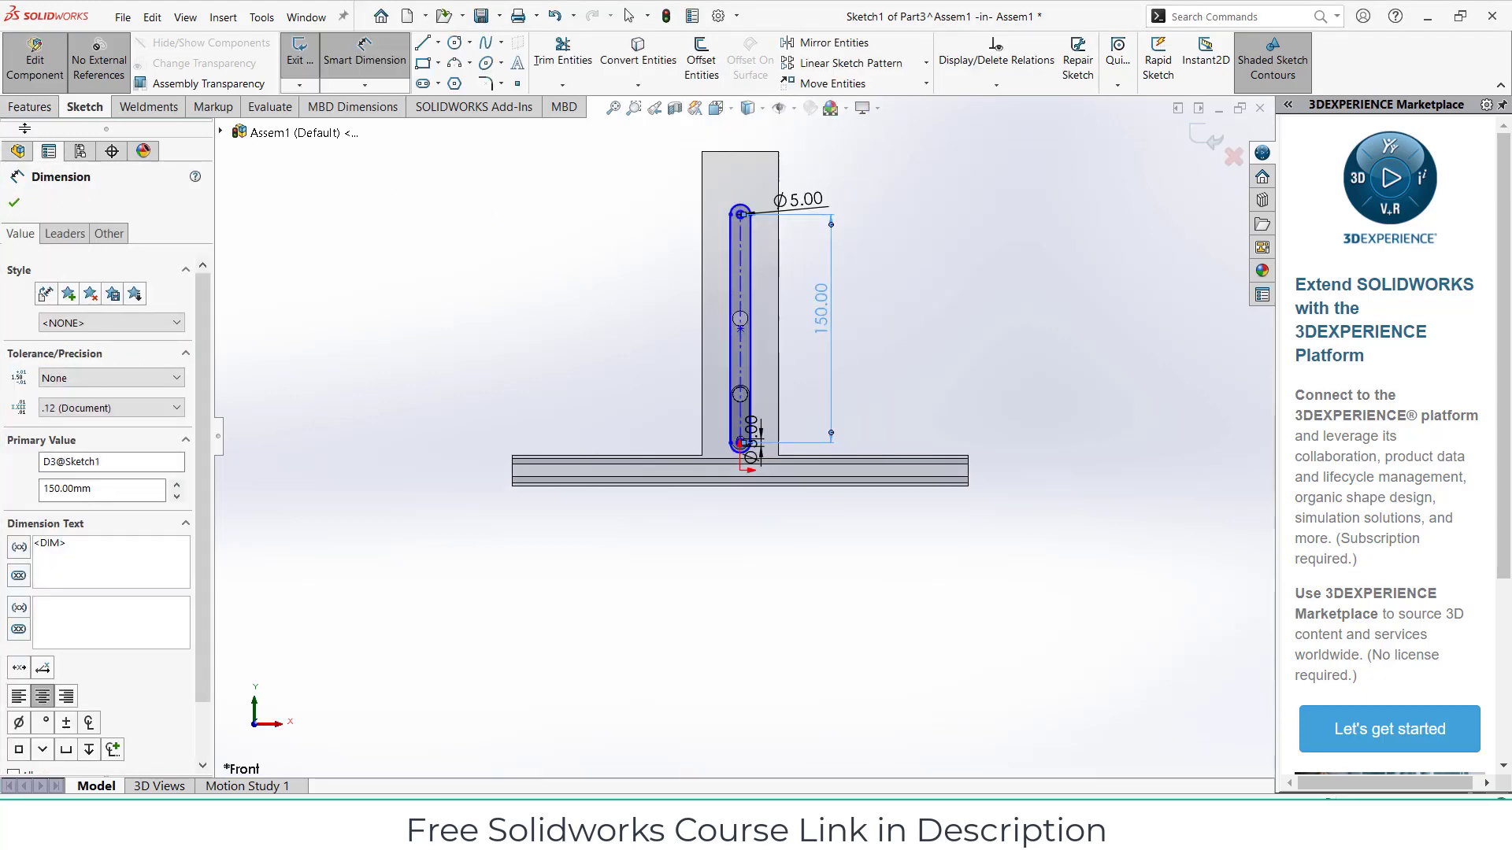
- Extrude the long link's slot profile as a 3 mm blind boss and return to the assembly
left_click(31, 108)
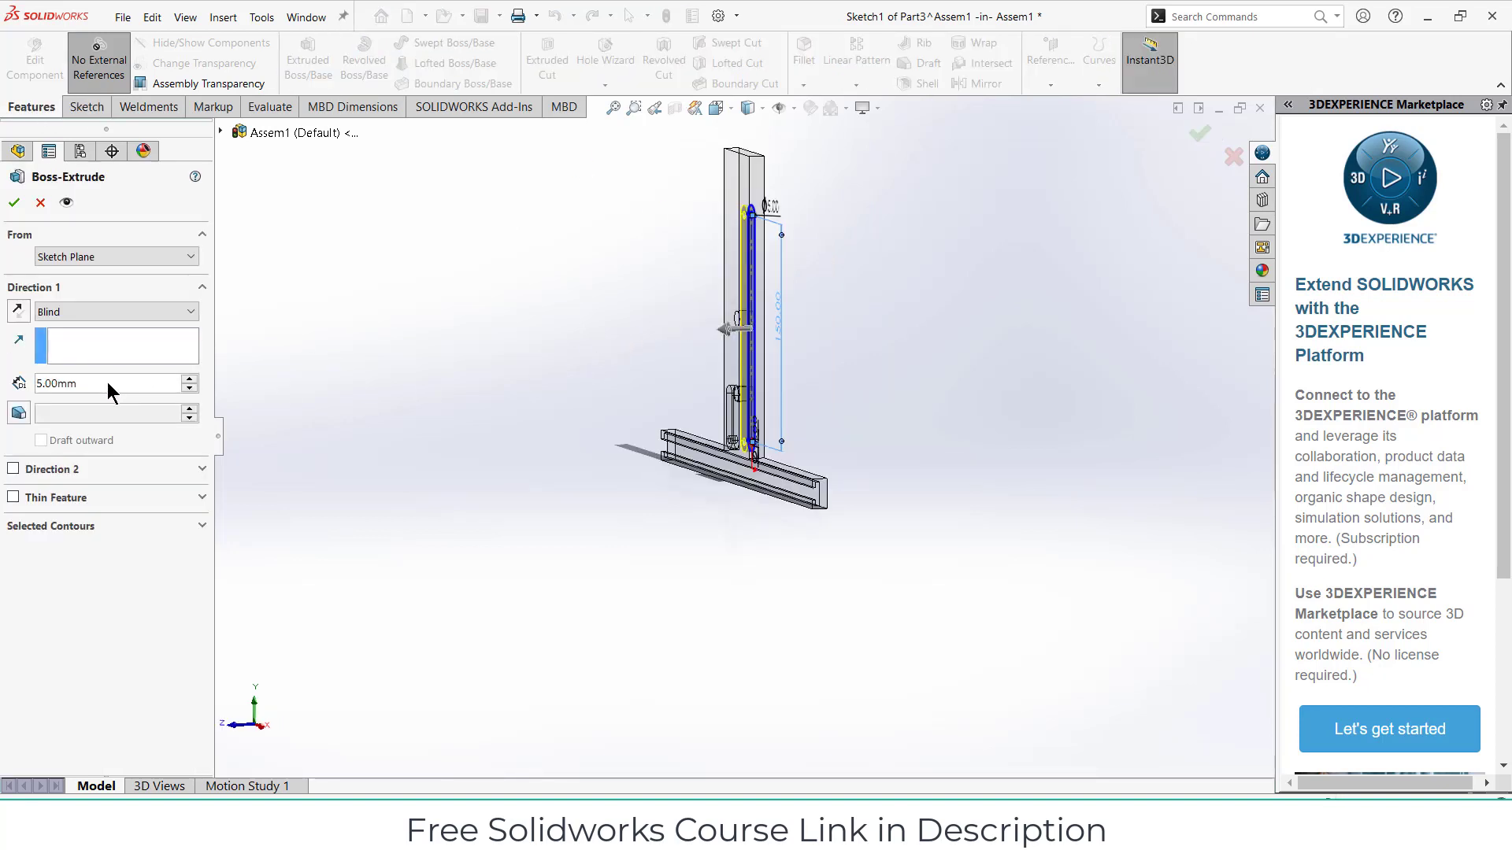
double_click(107, 383)
type("3")
key("Return")
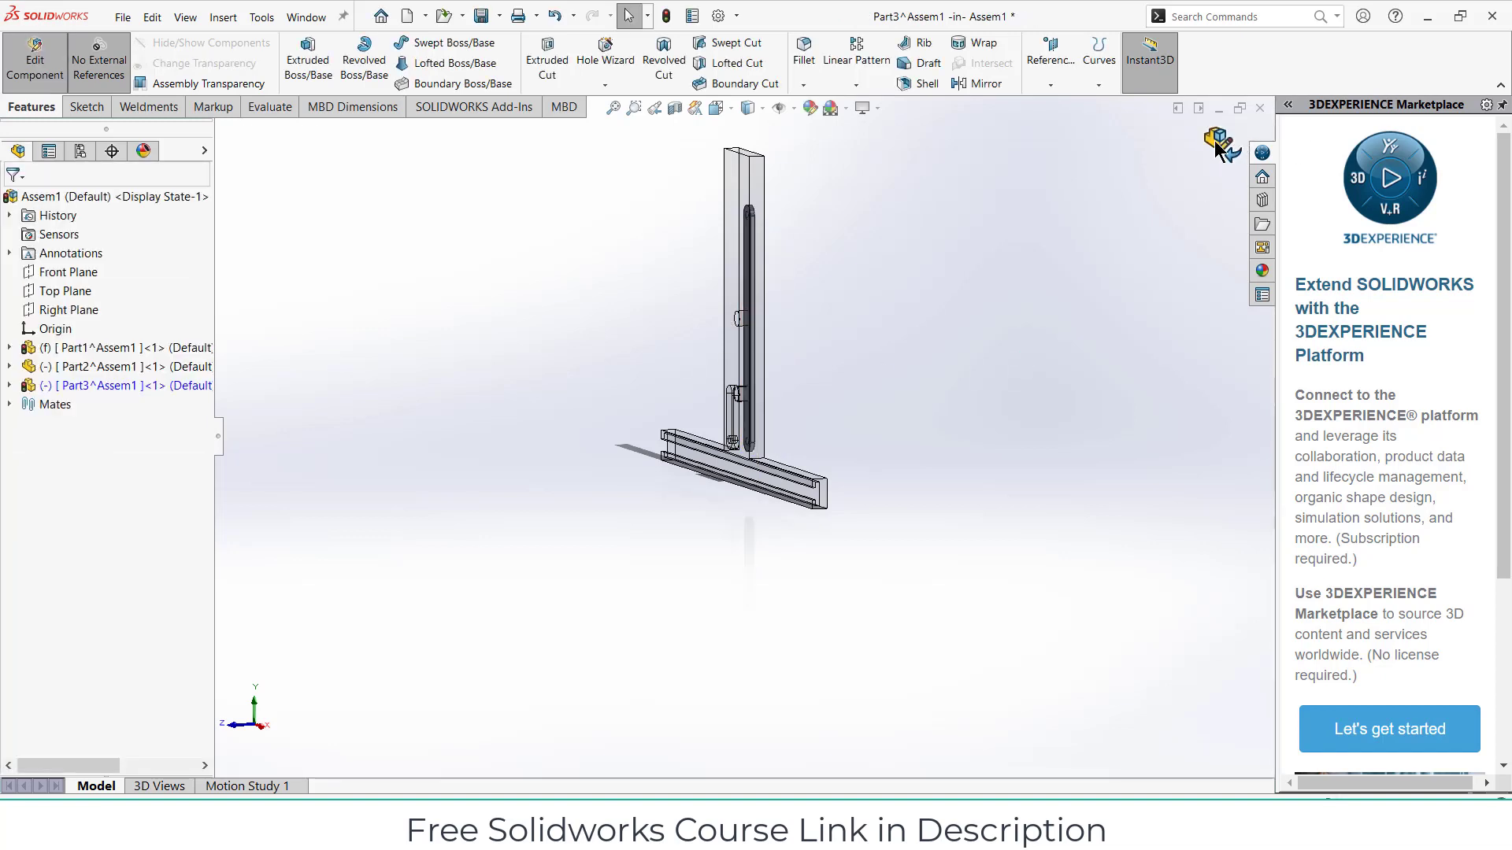
left_click(1217, 145)
- Move the long link along the Z axis until it stands clear of the upright and the short arm
middle_click_drag(804, 394, 672, 383)
left_click(125, 386)
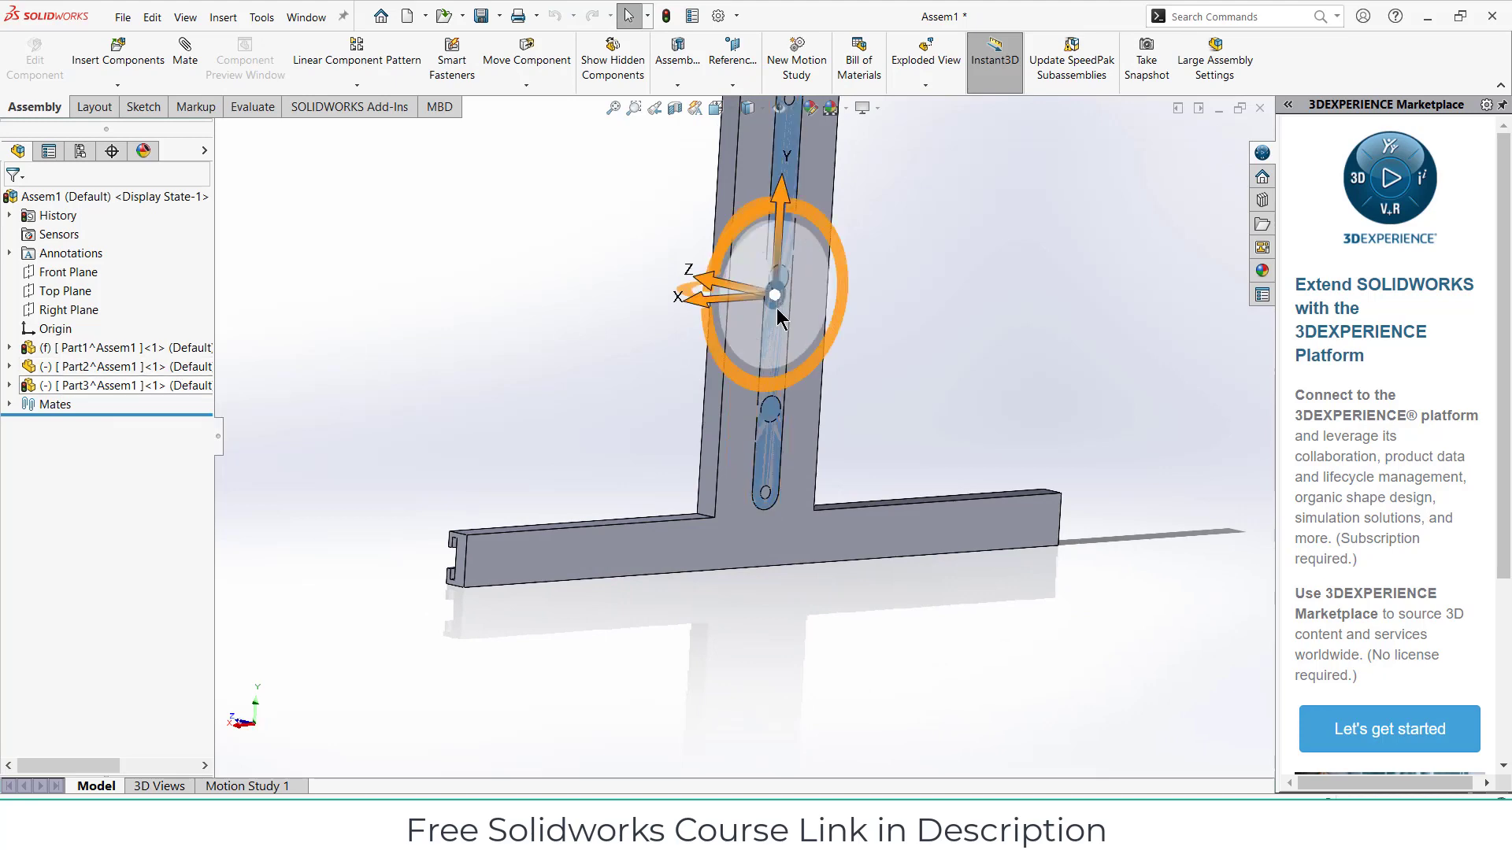
left_click_drag(720, 282, 615, 359)
middle_click_drag(615, 359, 659, 368)
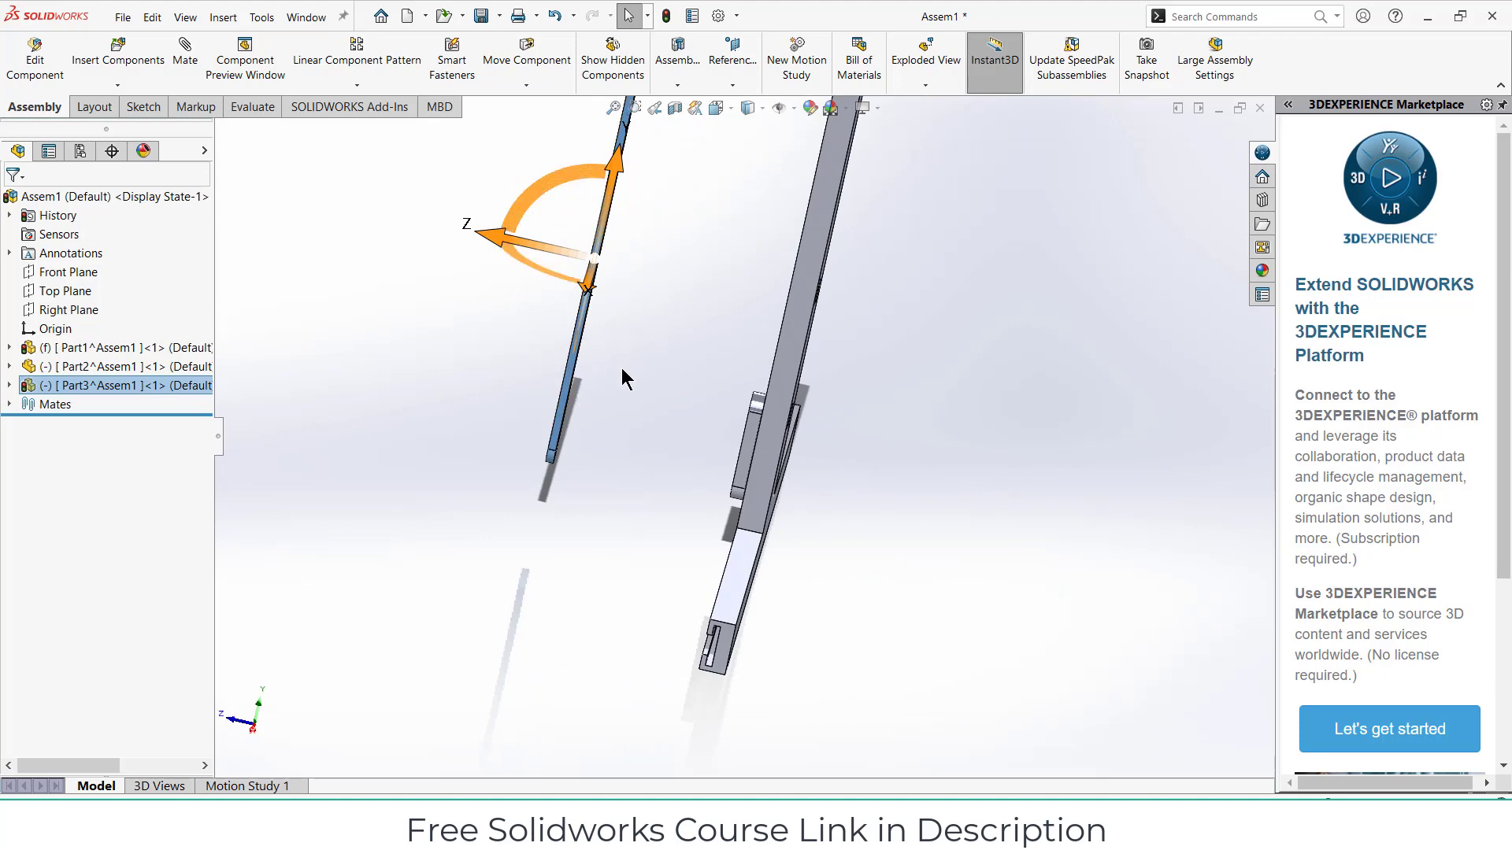
middle_click_drag(622, 369, 793, 439)
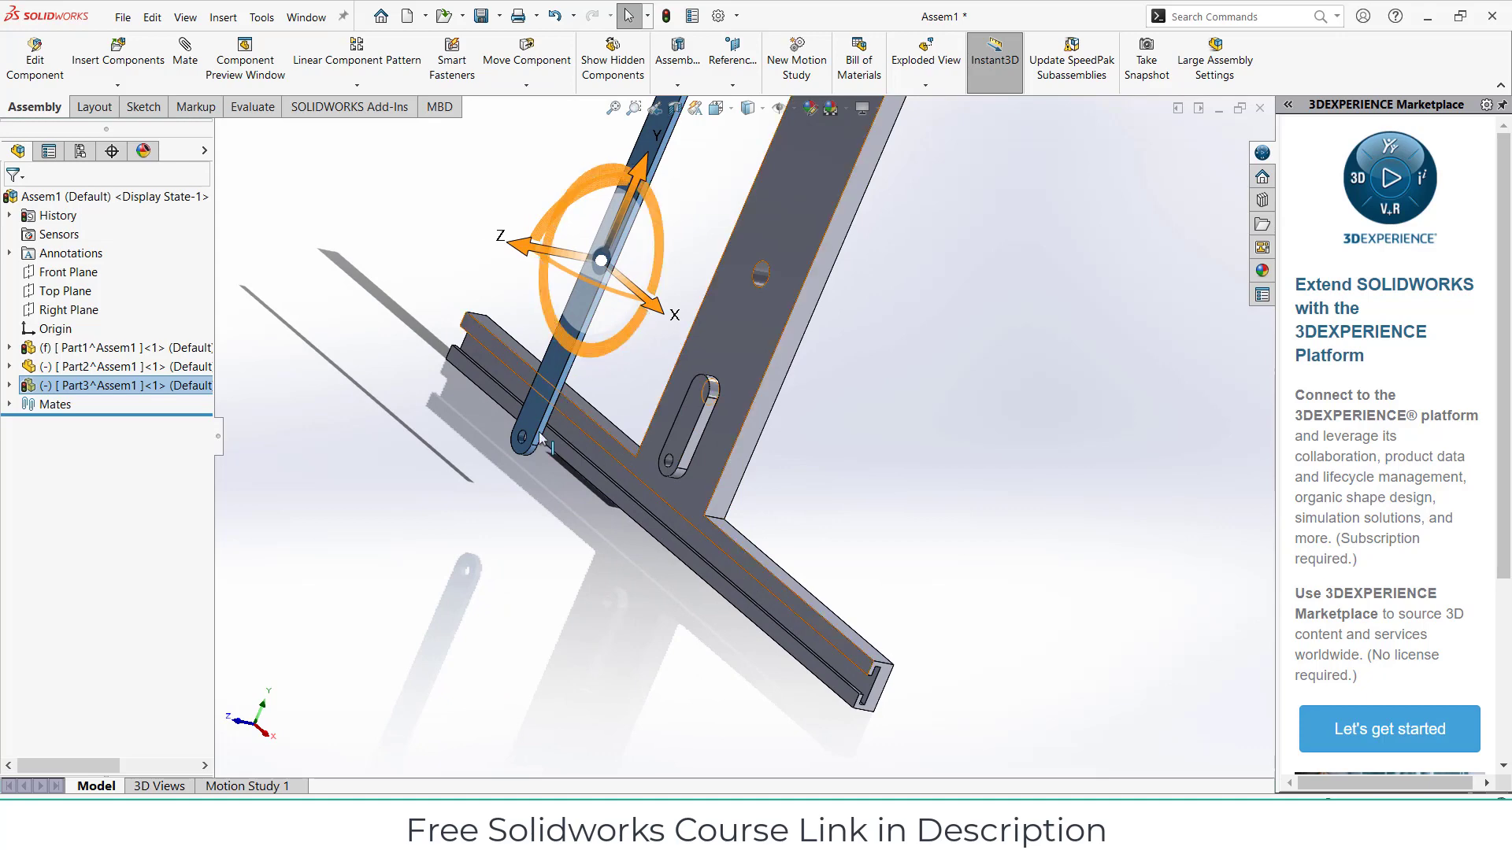
left_click(374, 442)
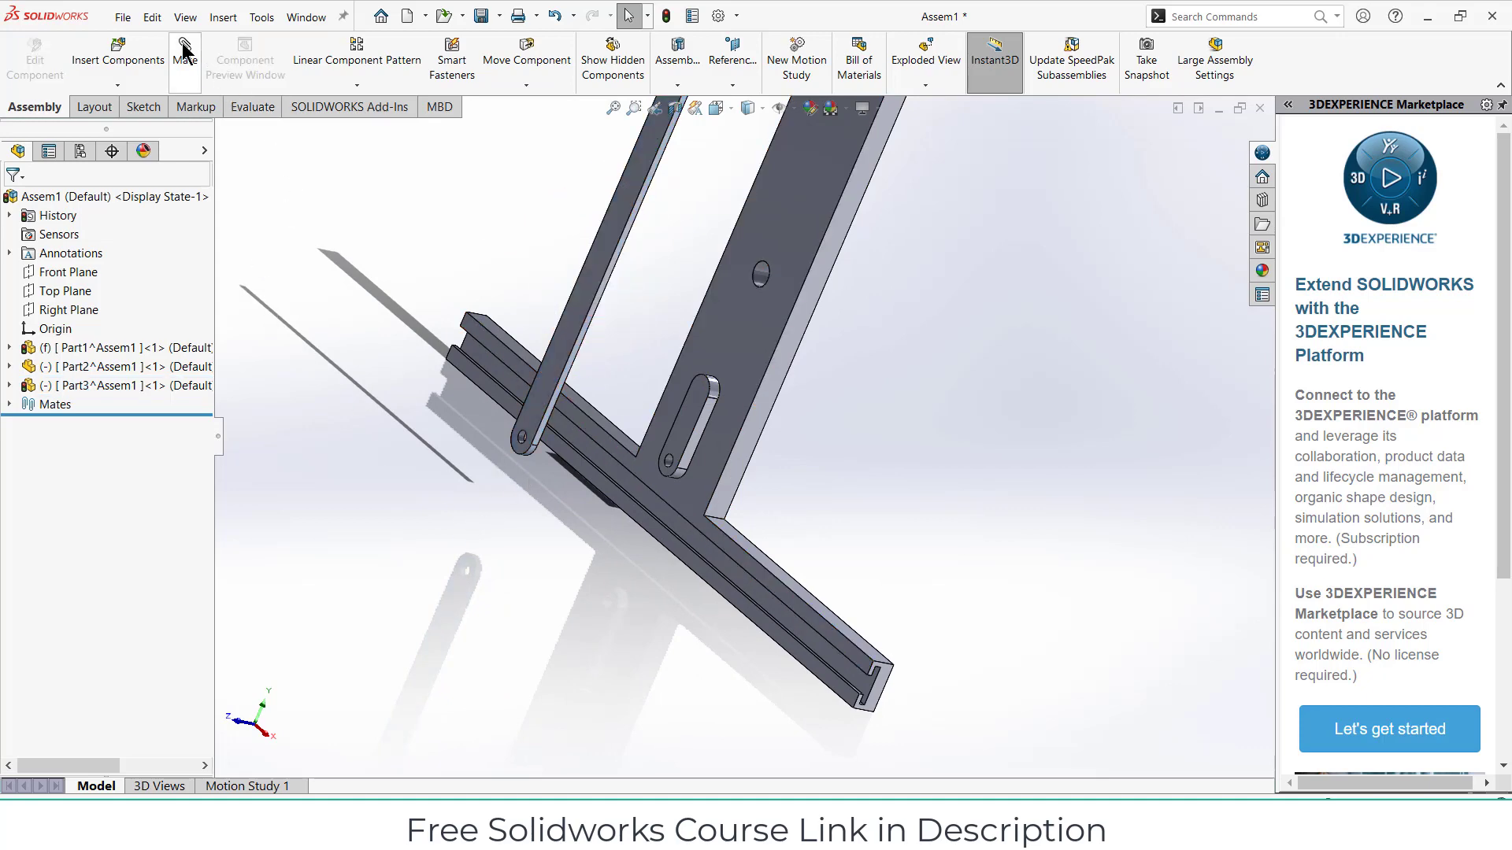
- Mate the long link's lower hole concentric with the short arm's small lower hole
scroll(673, 455, "down", 3)
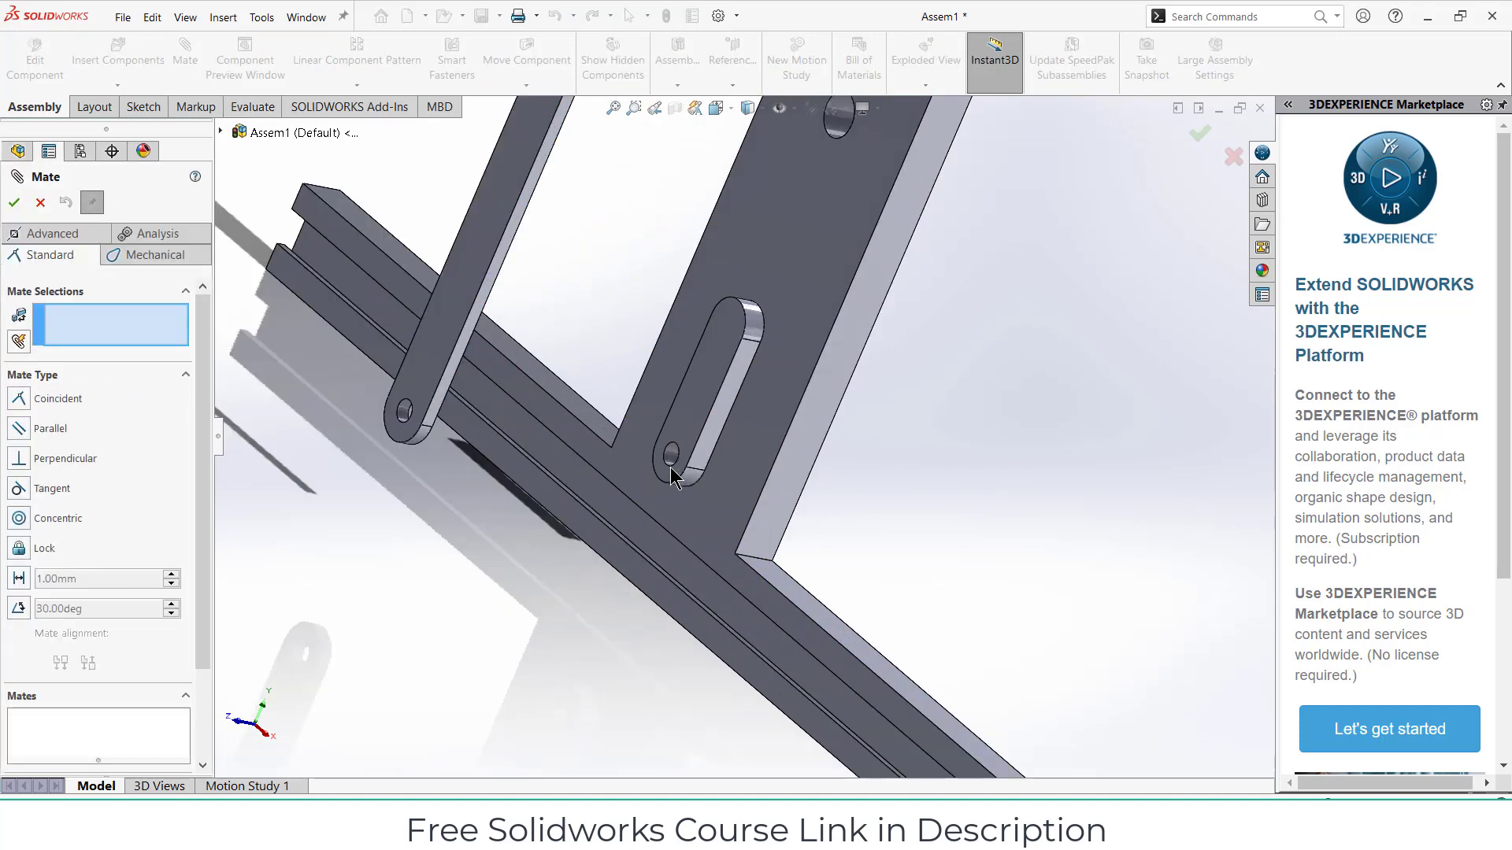
left_click(404, 410)
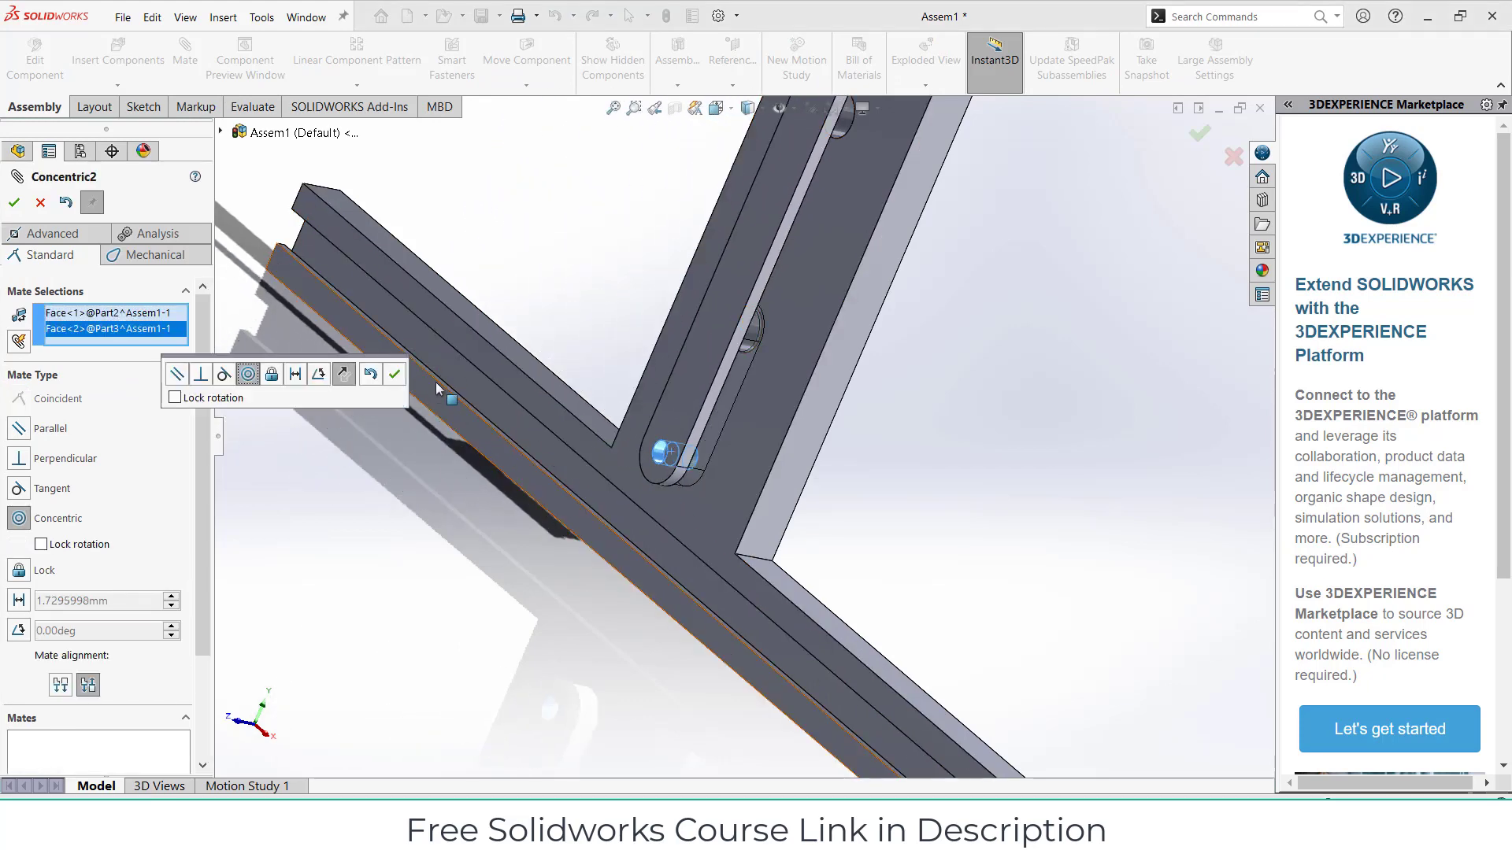
left_click(395, 374)
scroll(880, 396, "up", 5)
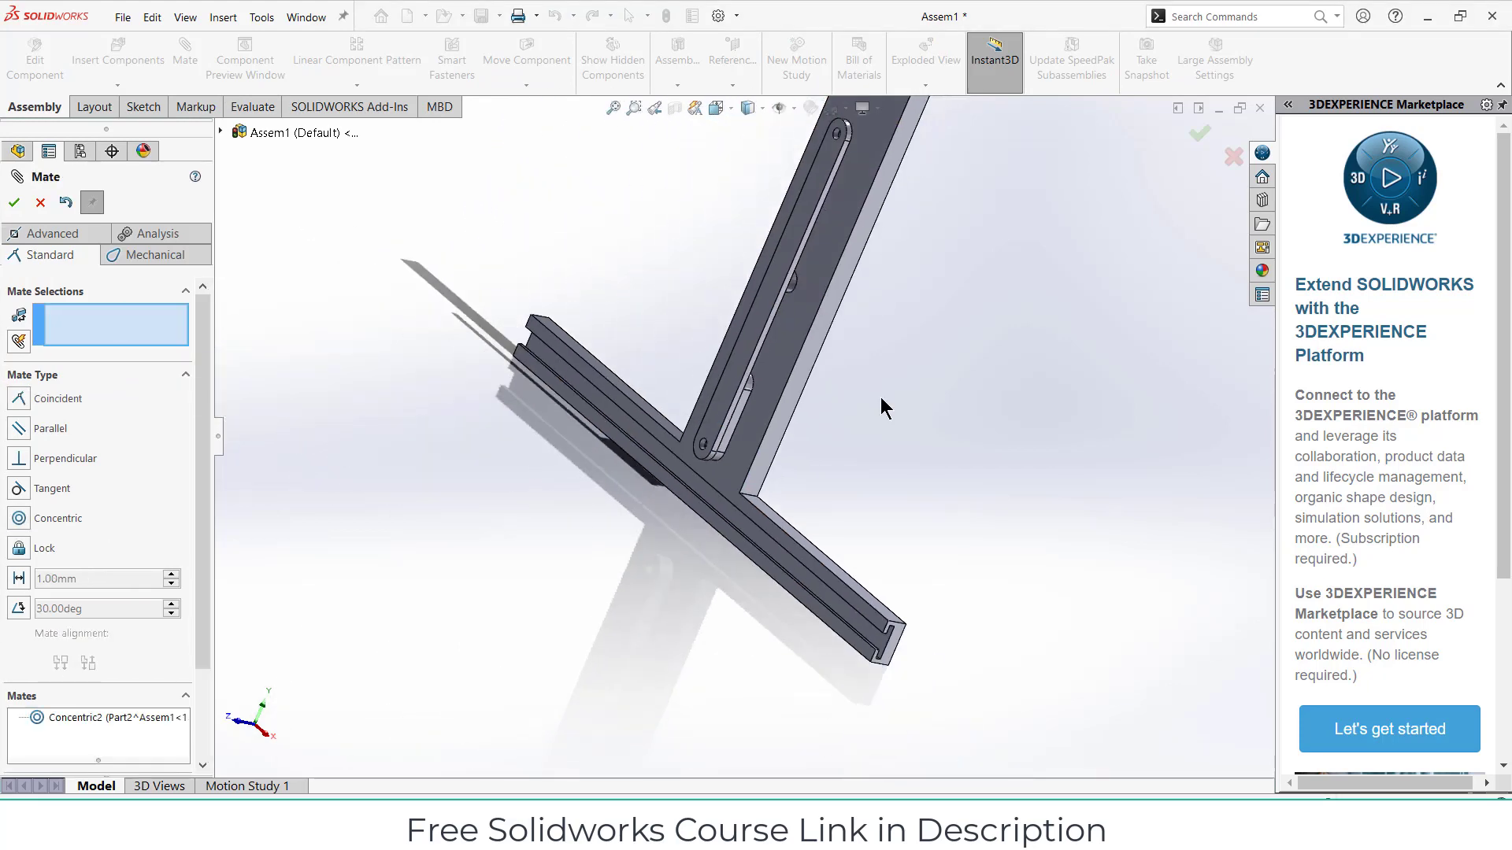
left_click_drag(792, 262, 793, 377)
middle_click_drag(793, 384, 758, 331)
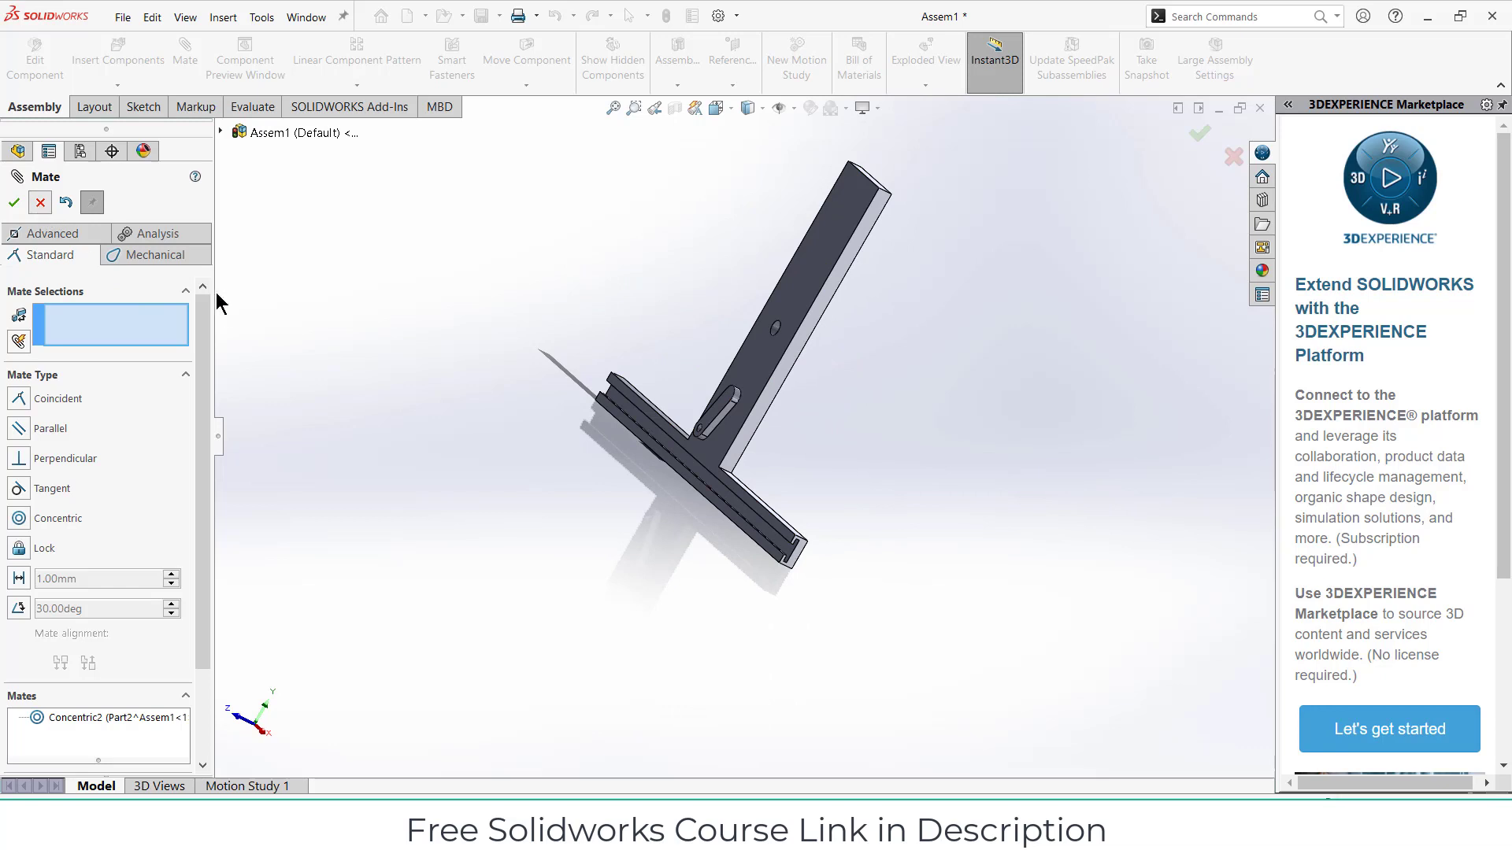
key("Escape")
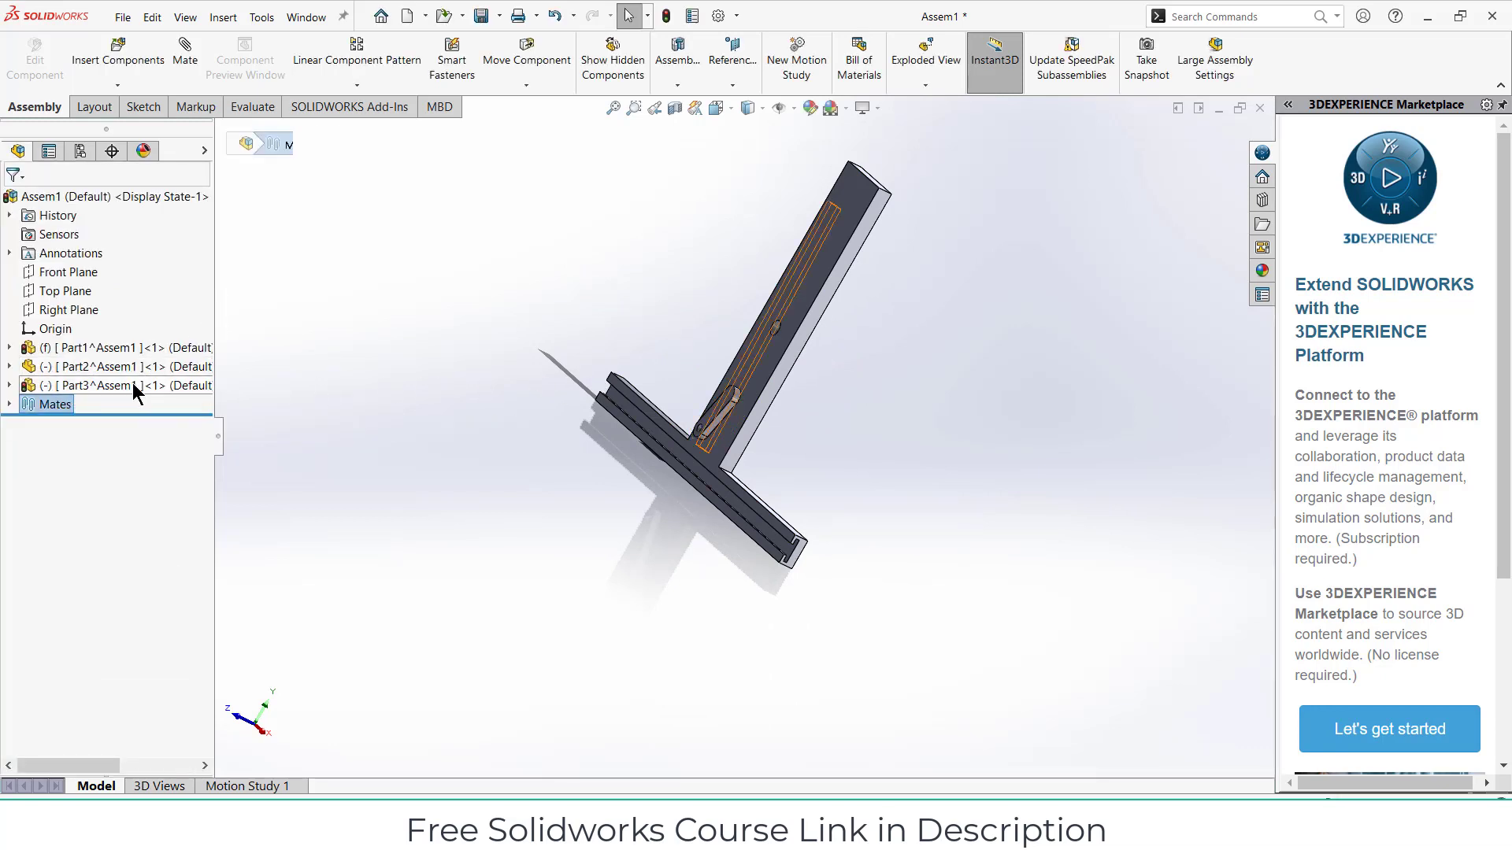
- Pull the long link back out of the upright along the Z axis to expose its faces
left_click(104, 385)
left_click_drag(697, 293, 591, 240)
middle_click_drag(600, 417, 215, 136)
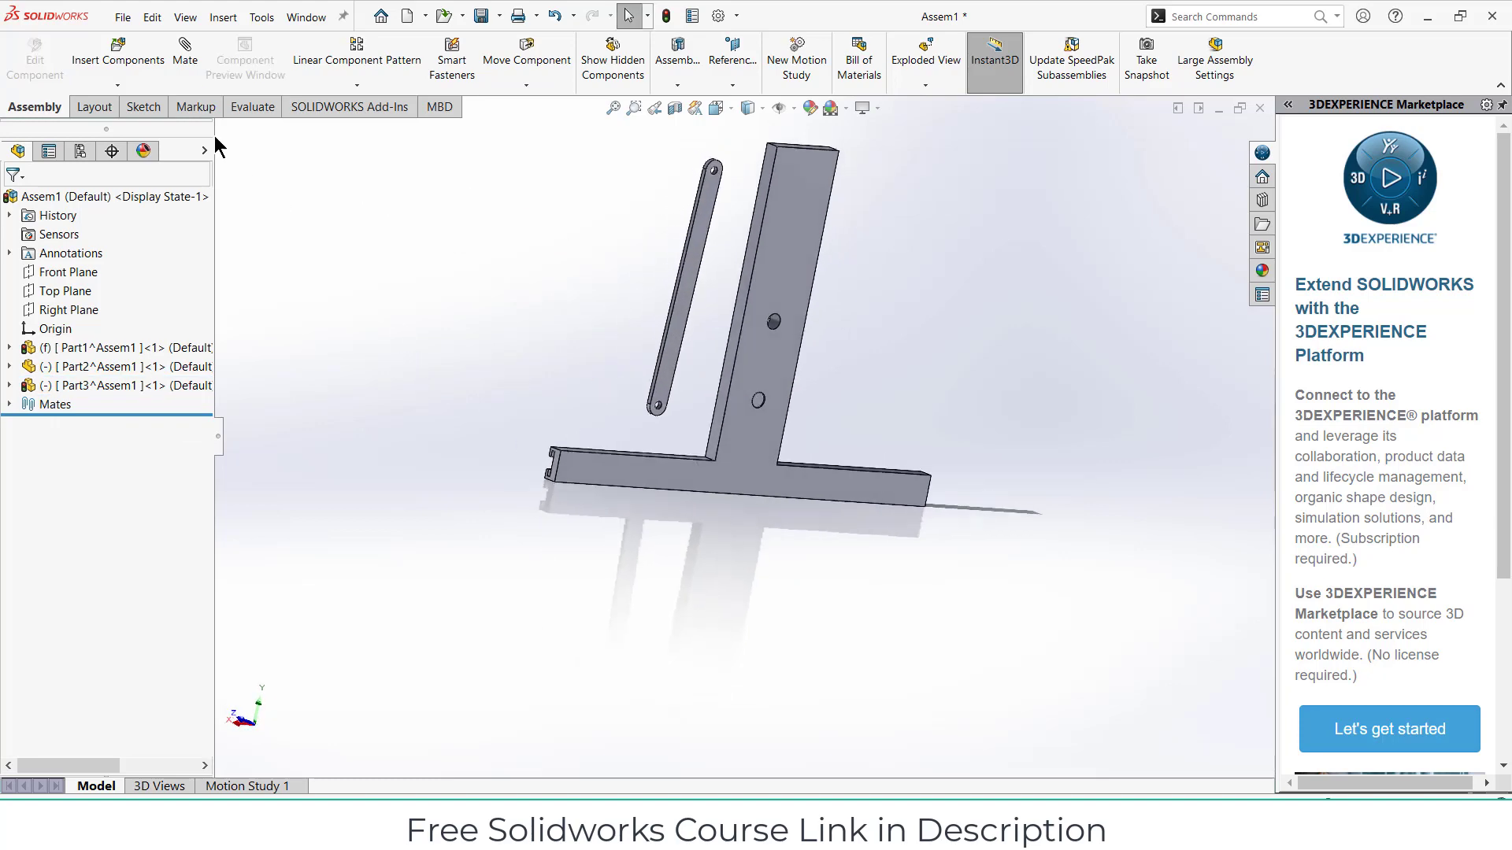
- Mate the long link's flat face coincident with the short arm's flat face
left_click(674, 353)
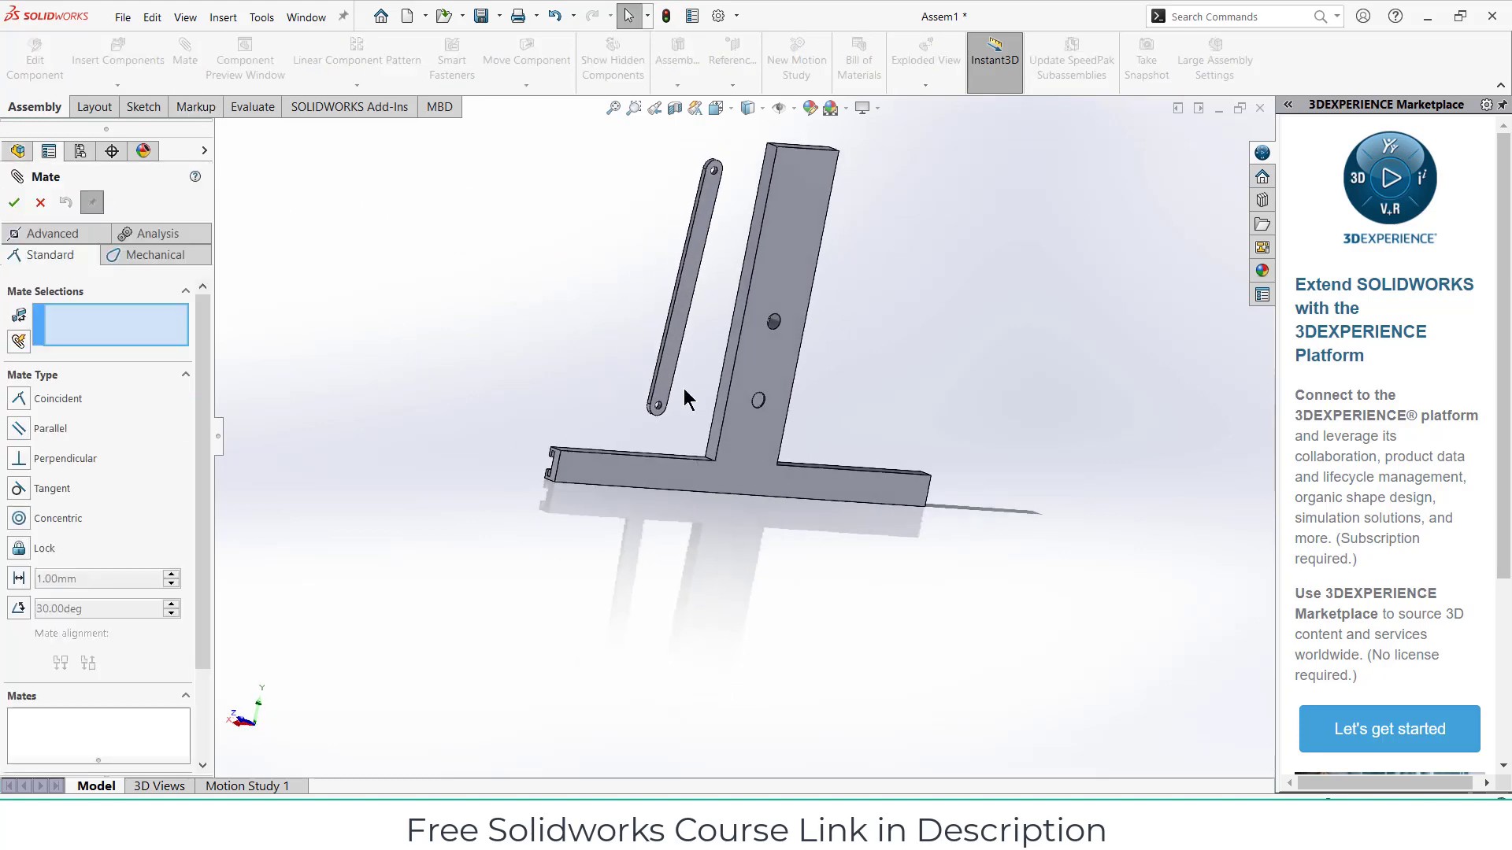
middle_click_drag(683, 389, 758, 458)
scroll(834, 409, "down", 3)
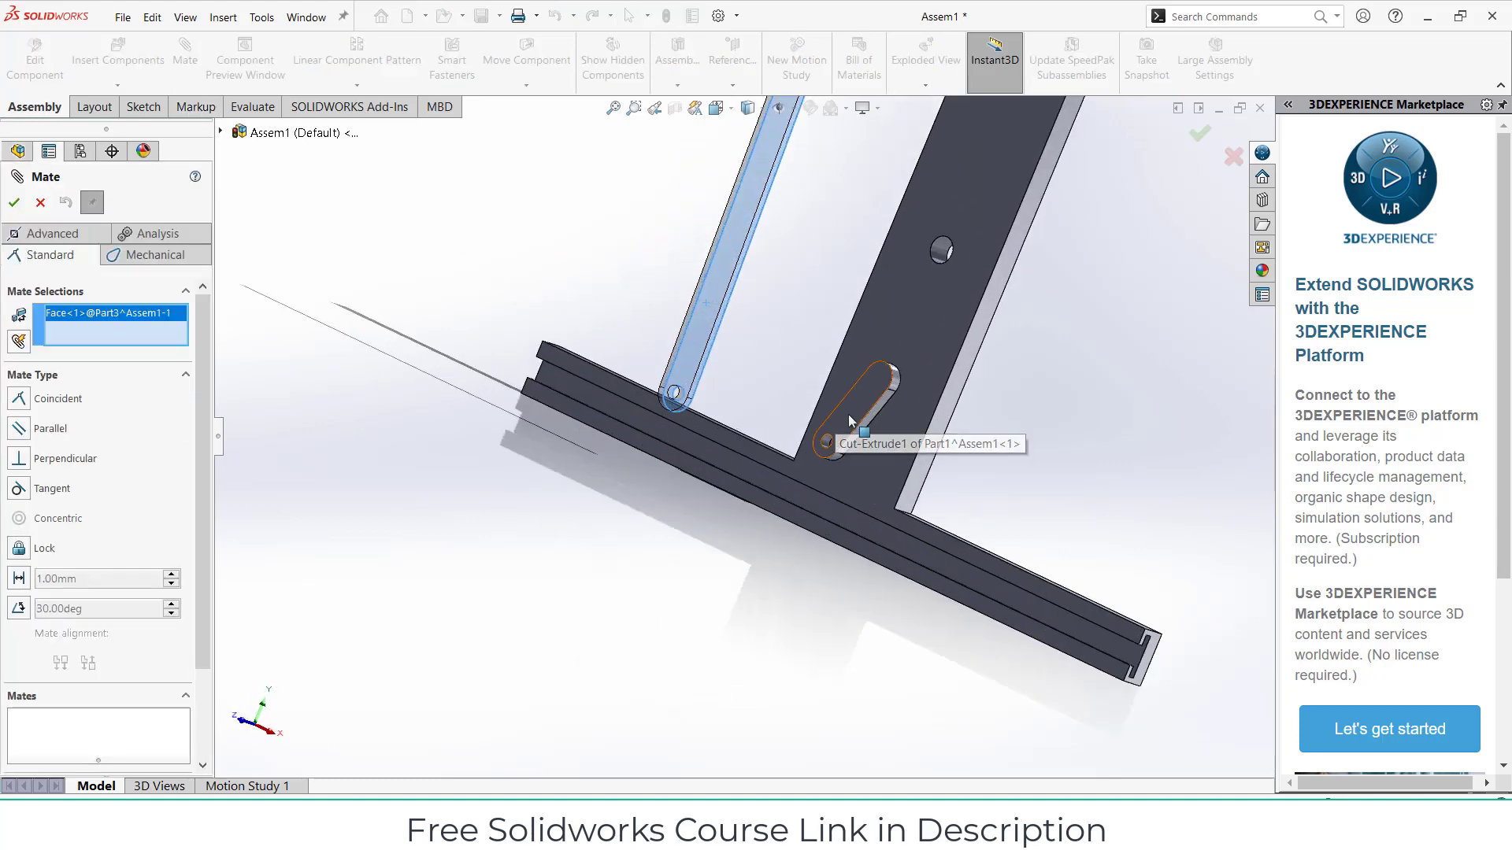
left_click(848, 414)
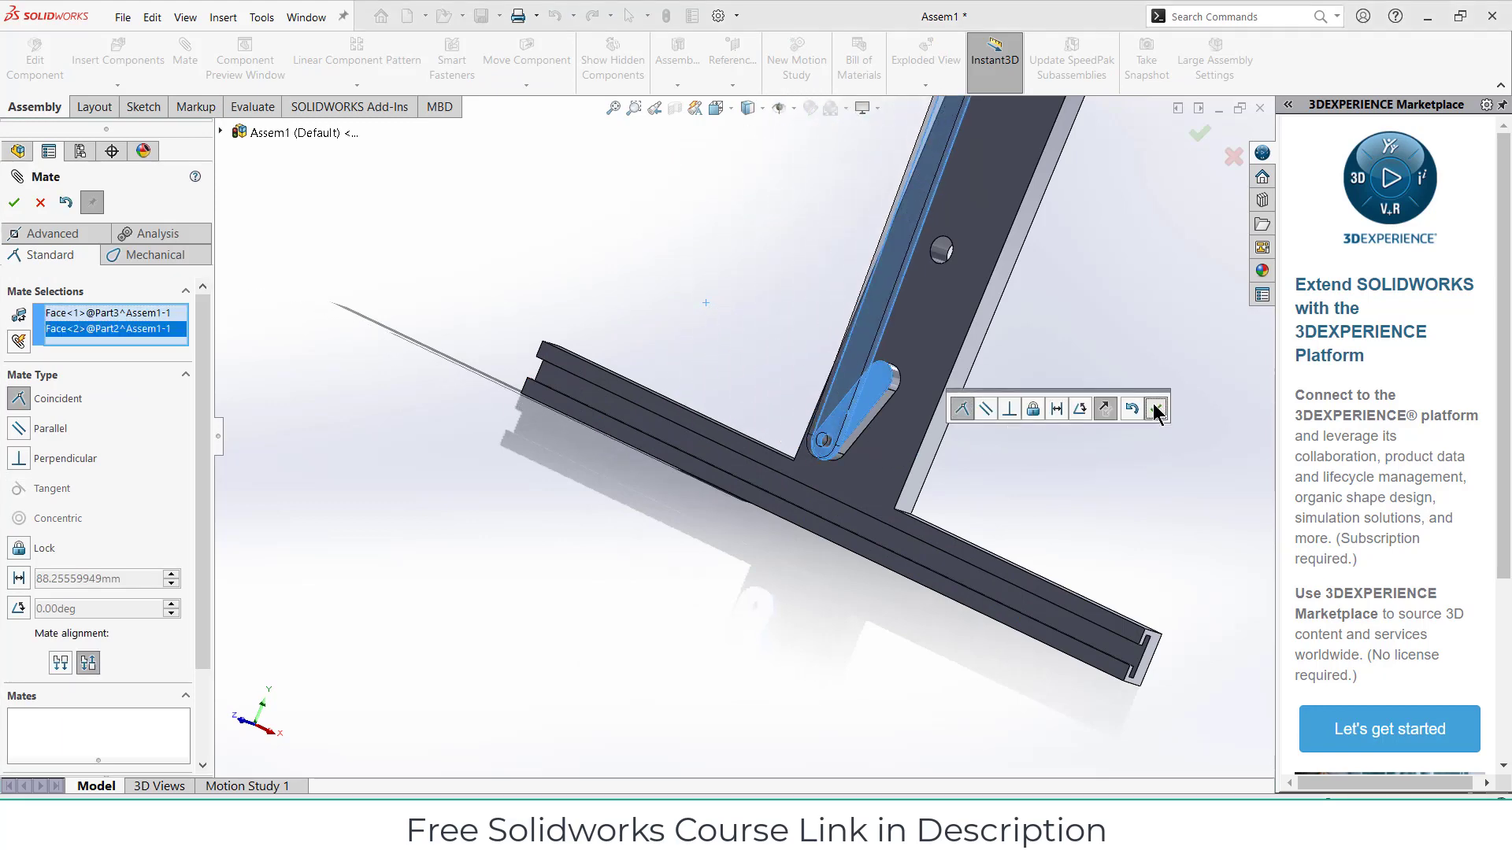
left_click(1156, 411)
- Check the link arrangement in the VLC reference video, then return to the SOLIDWORKS assembly and leave the Mate command
middle_click_drag(945, 280, 1065, 305)
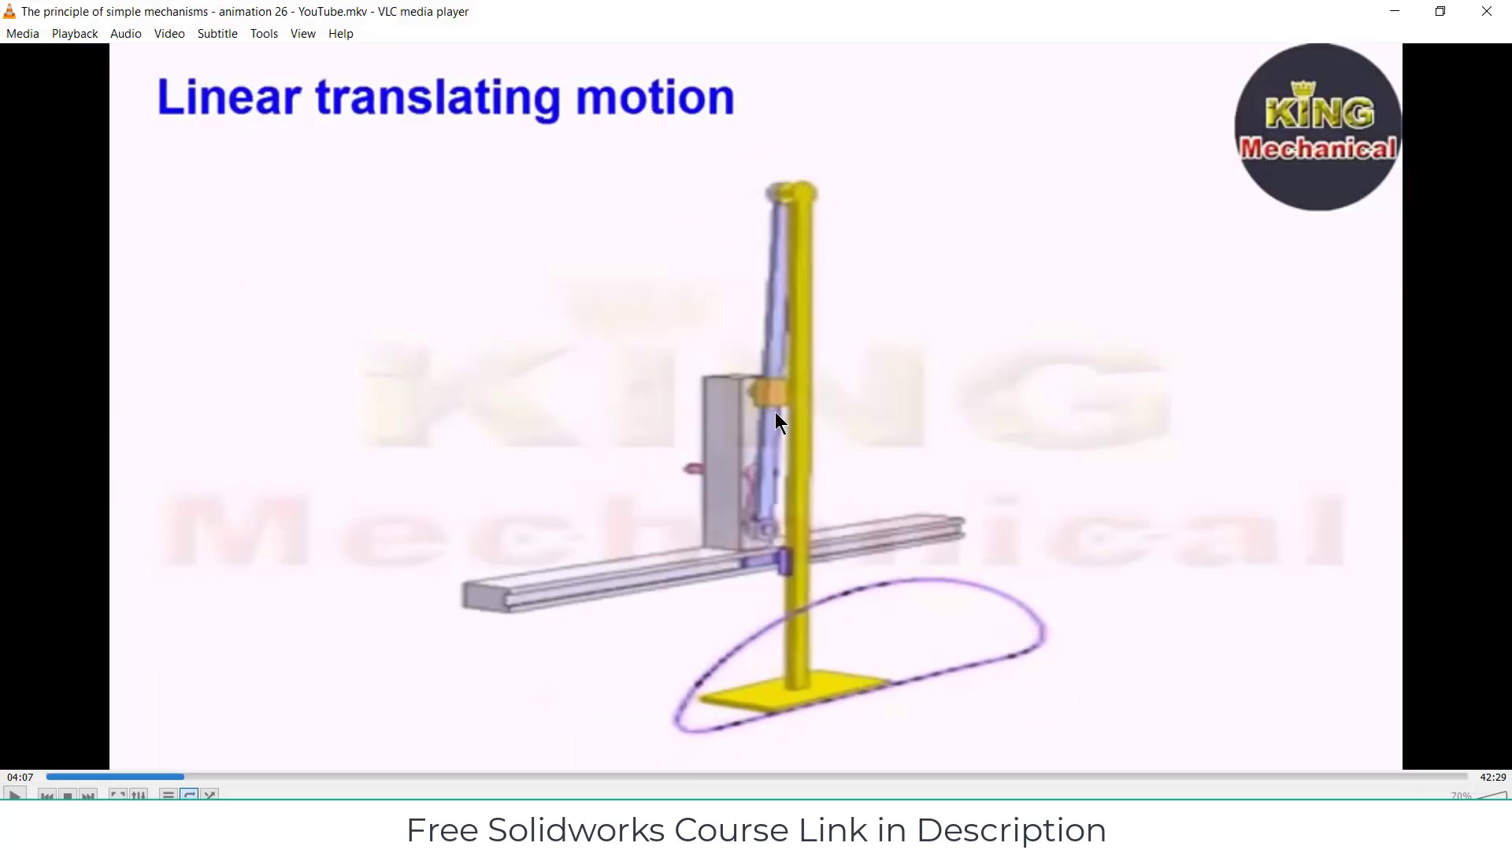
left_click(1394, 3)
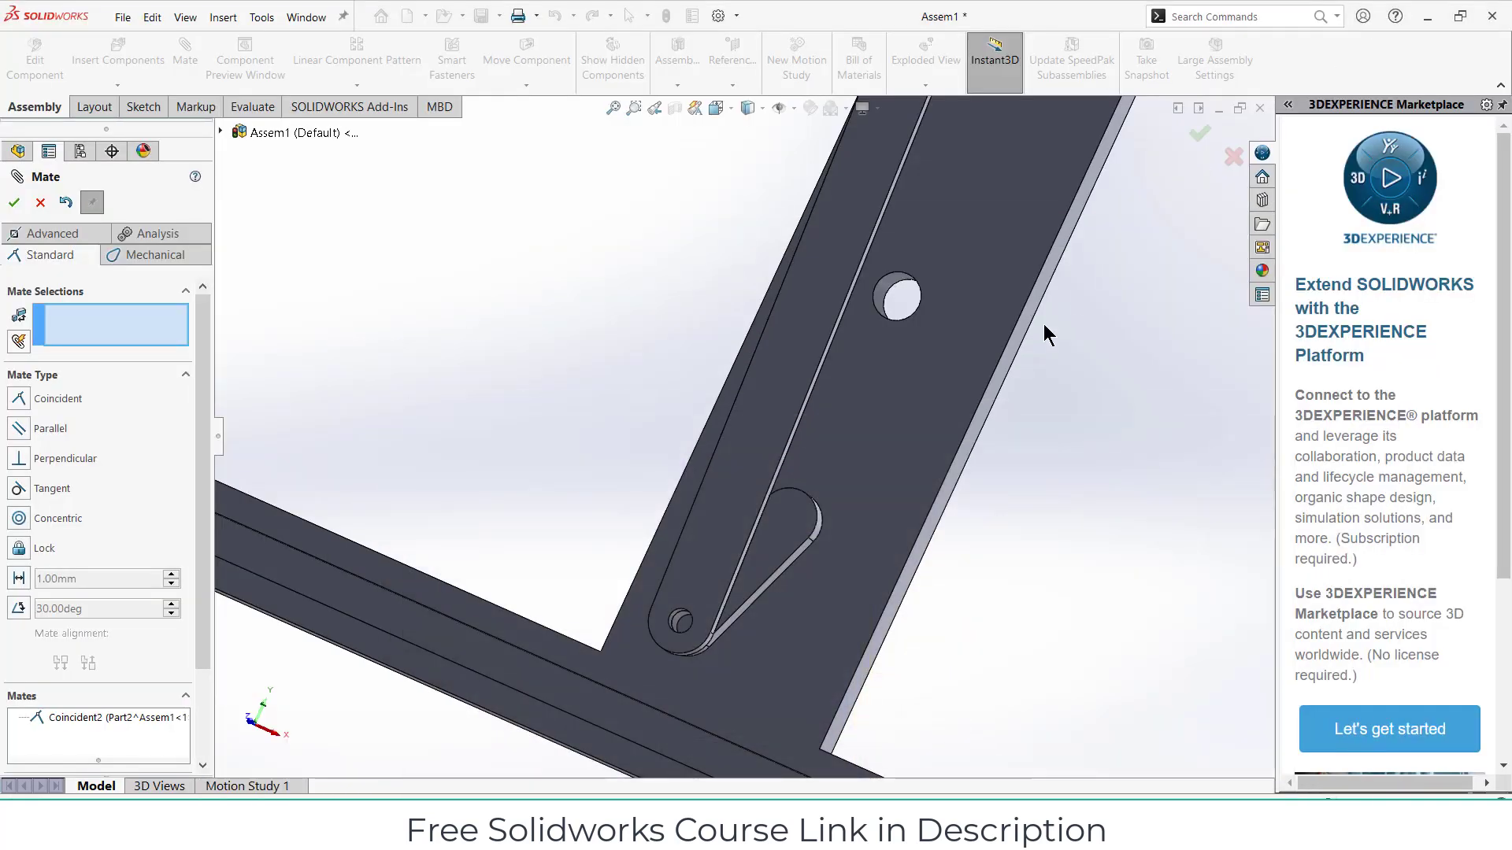
scroll(999, 366, "up", 5)
scroll(866, 368, "down", 2)
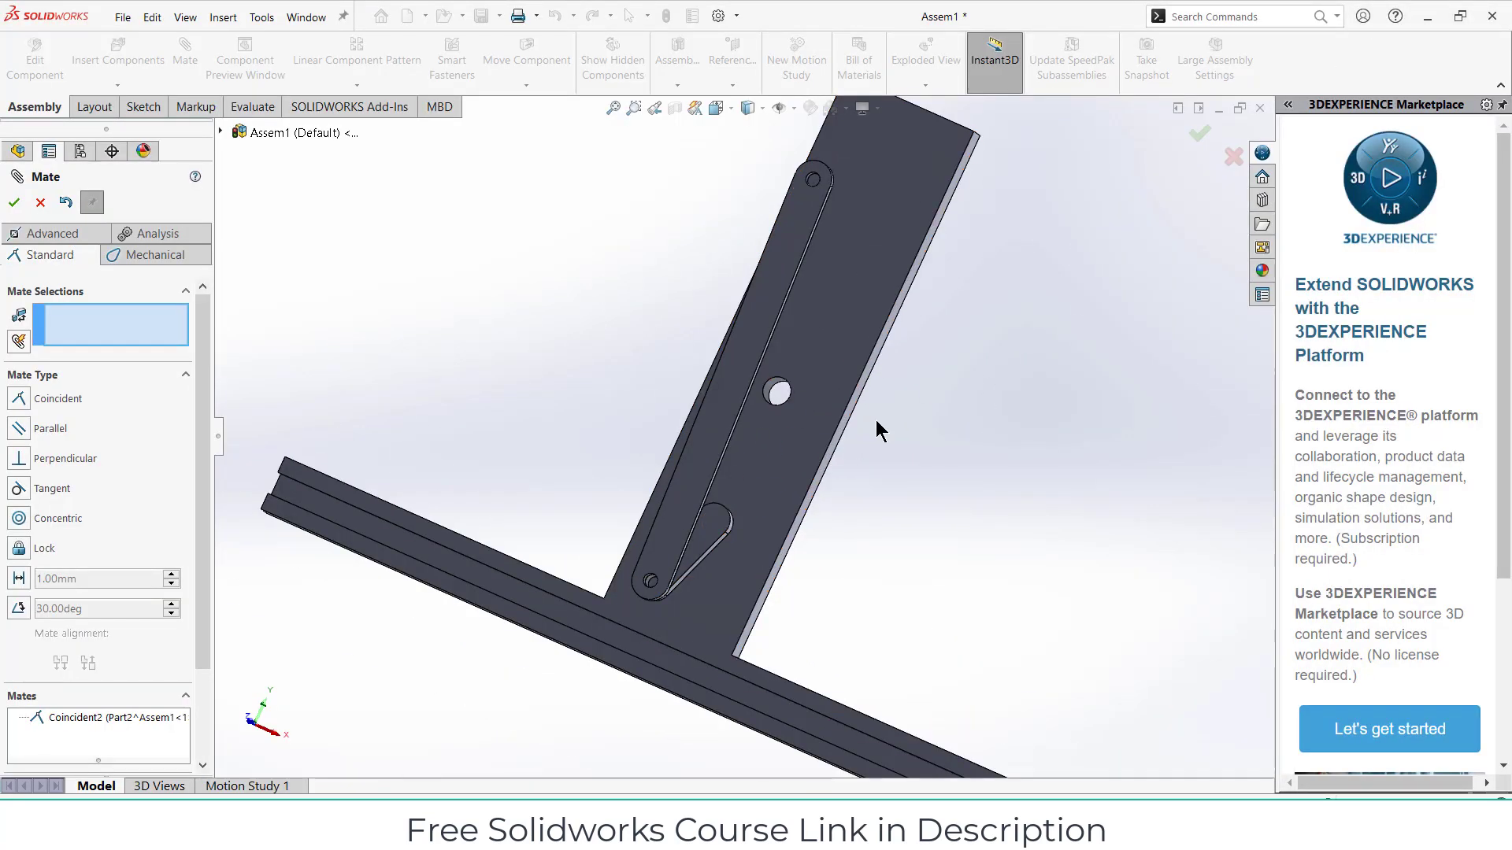
left_click(39, 203)
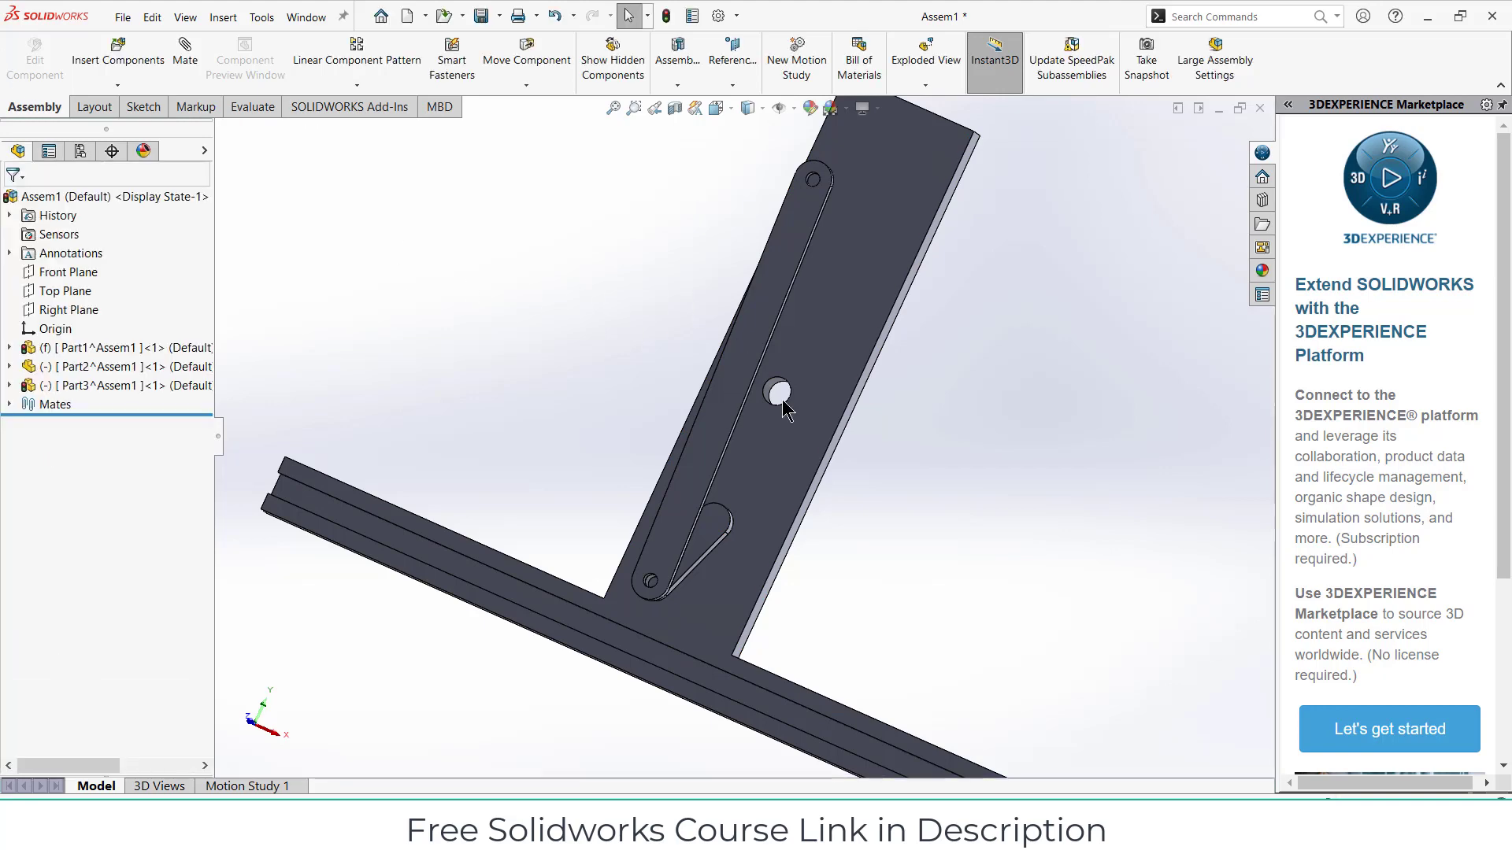
- Insert another new part into the assembly with its first sketch on a front-facing plane
left_click(118, 85)
left_click(98, 125)
left_click(647, 354)
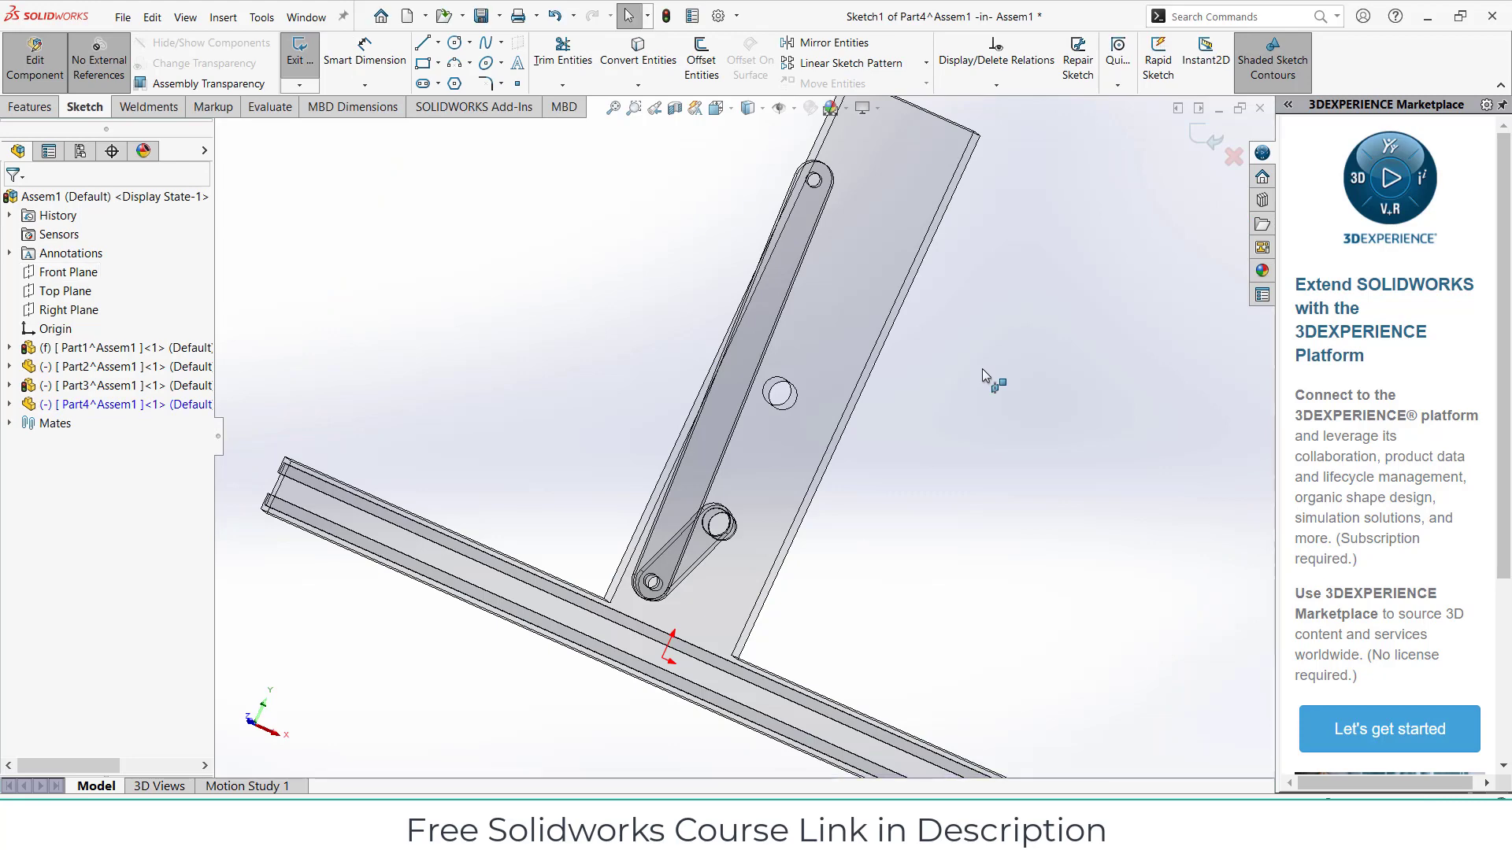
scroll(756, 469, "down", 2)
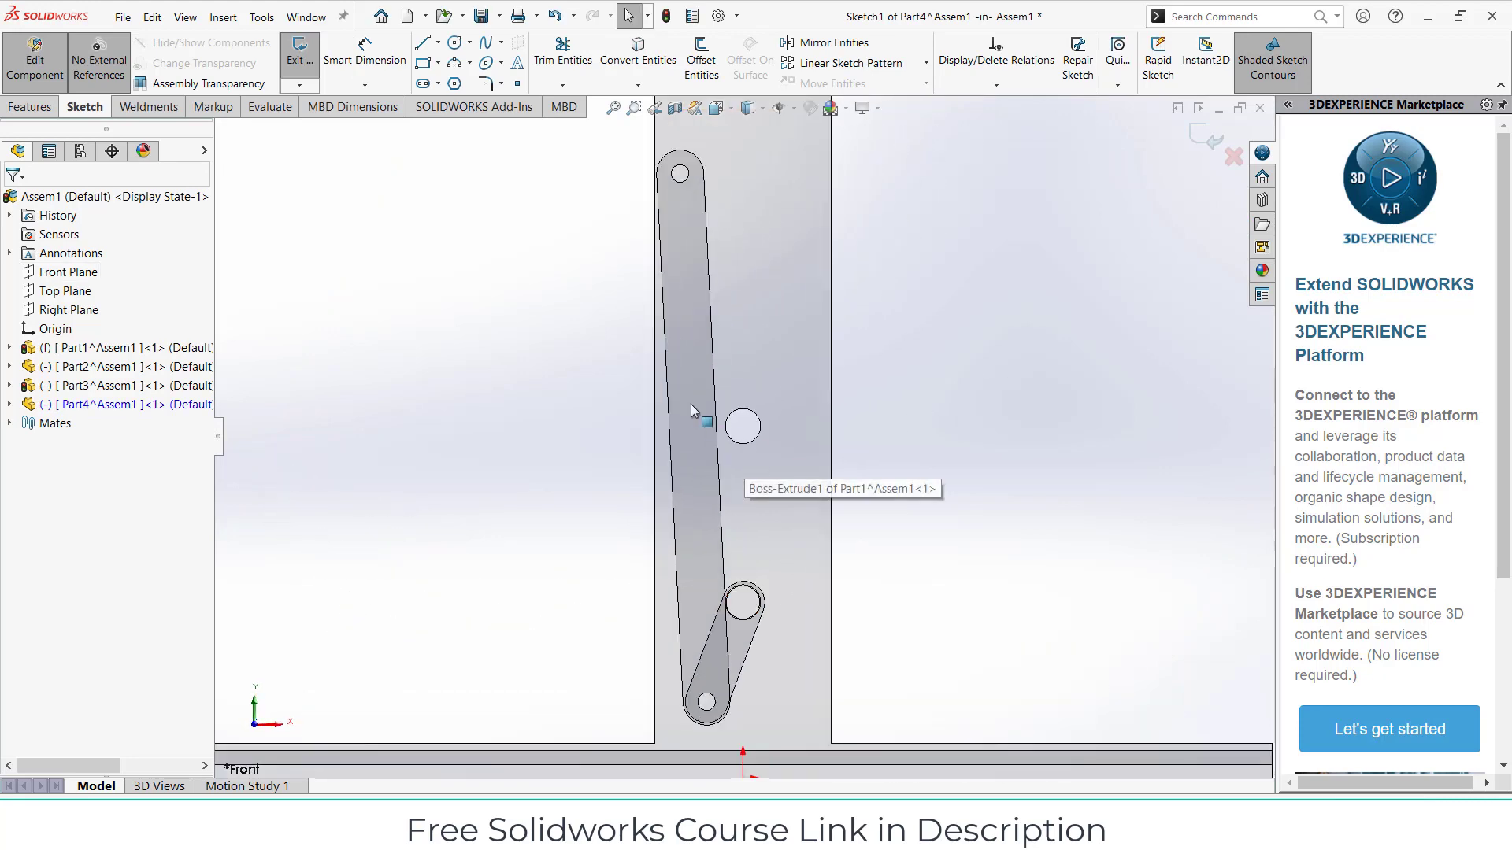
- Sketch a circle centred at the upright's middle hole and dimension its diameter to 8 mm
left_click(454, 45)
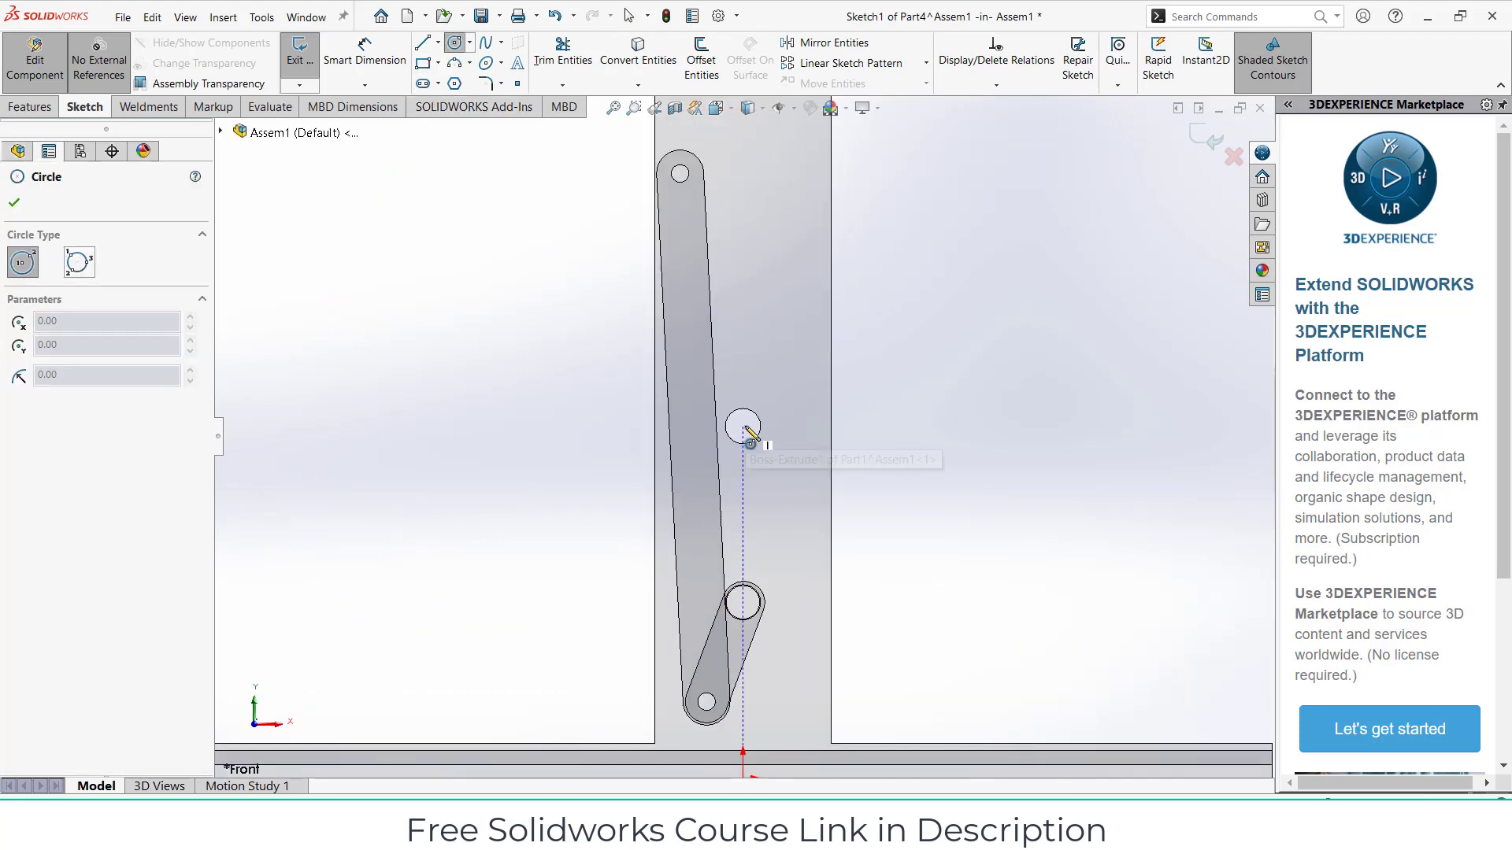
left_click(743, 426)
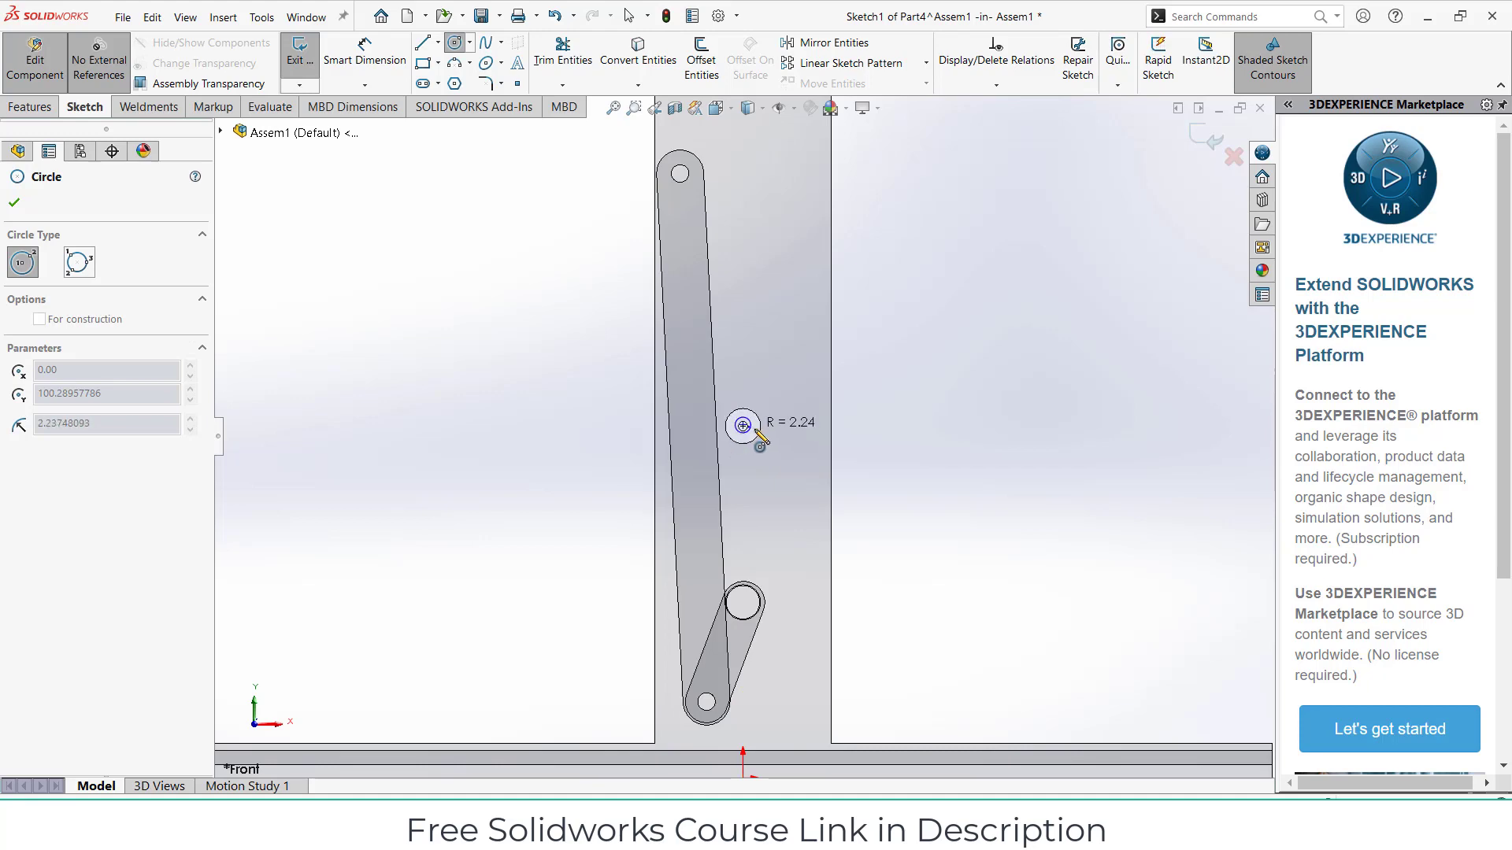
left_click(754, 433)
key("d")
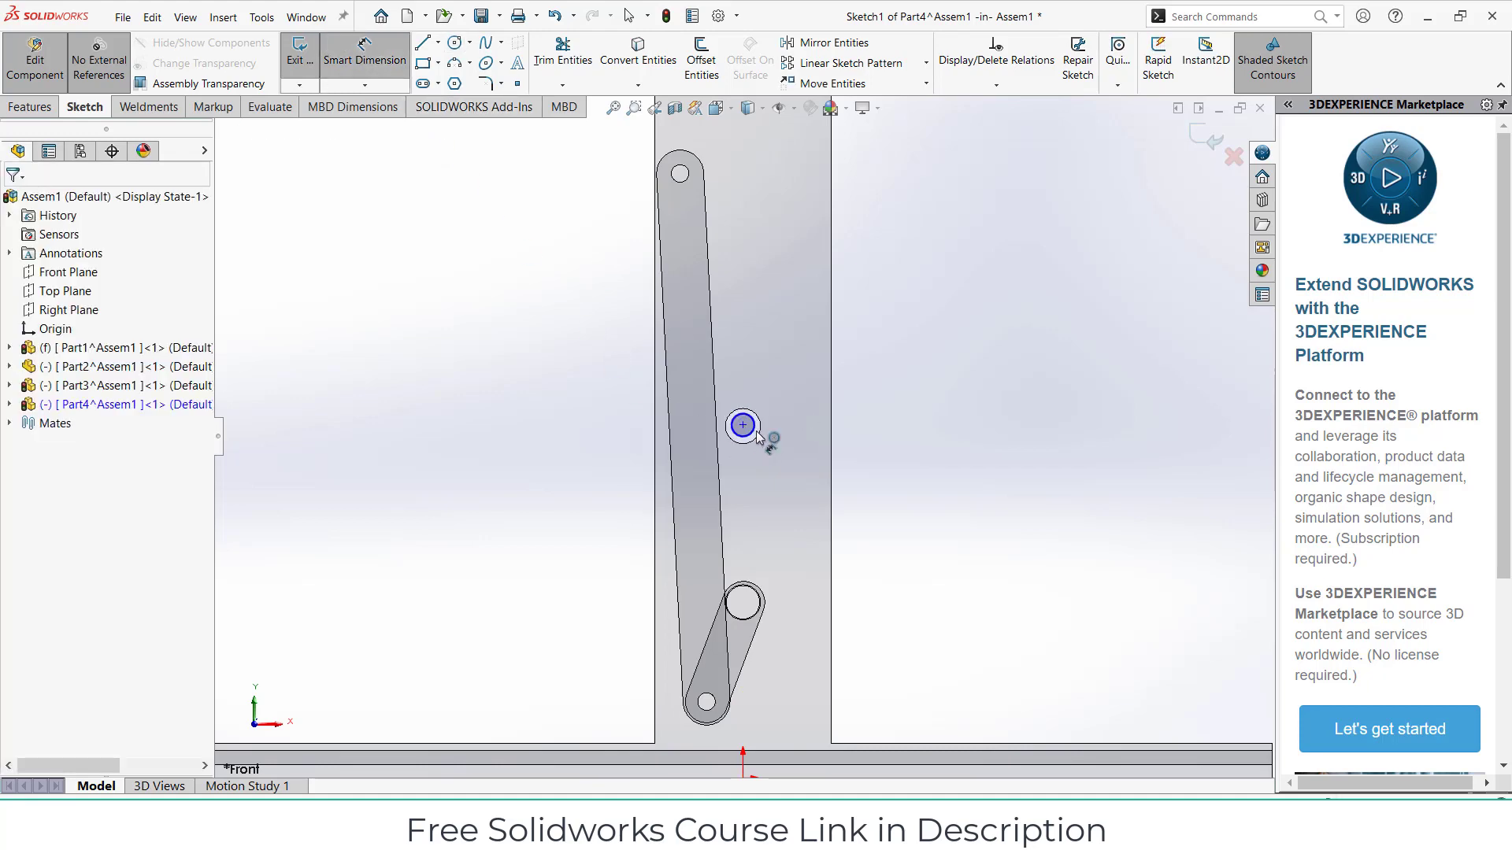
left_click(754, 426)
left_click(899, 441)
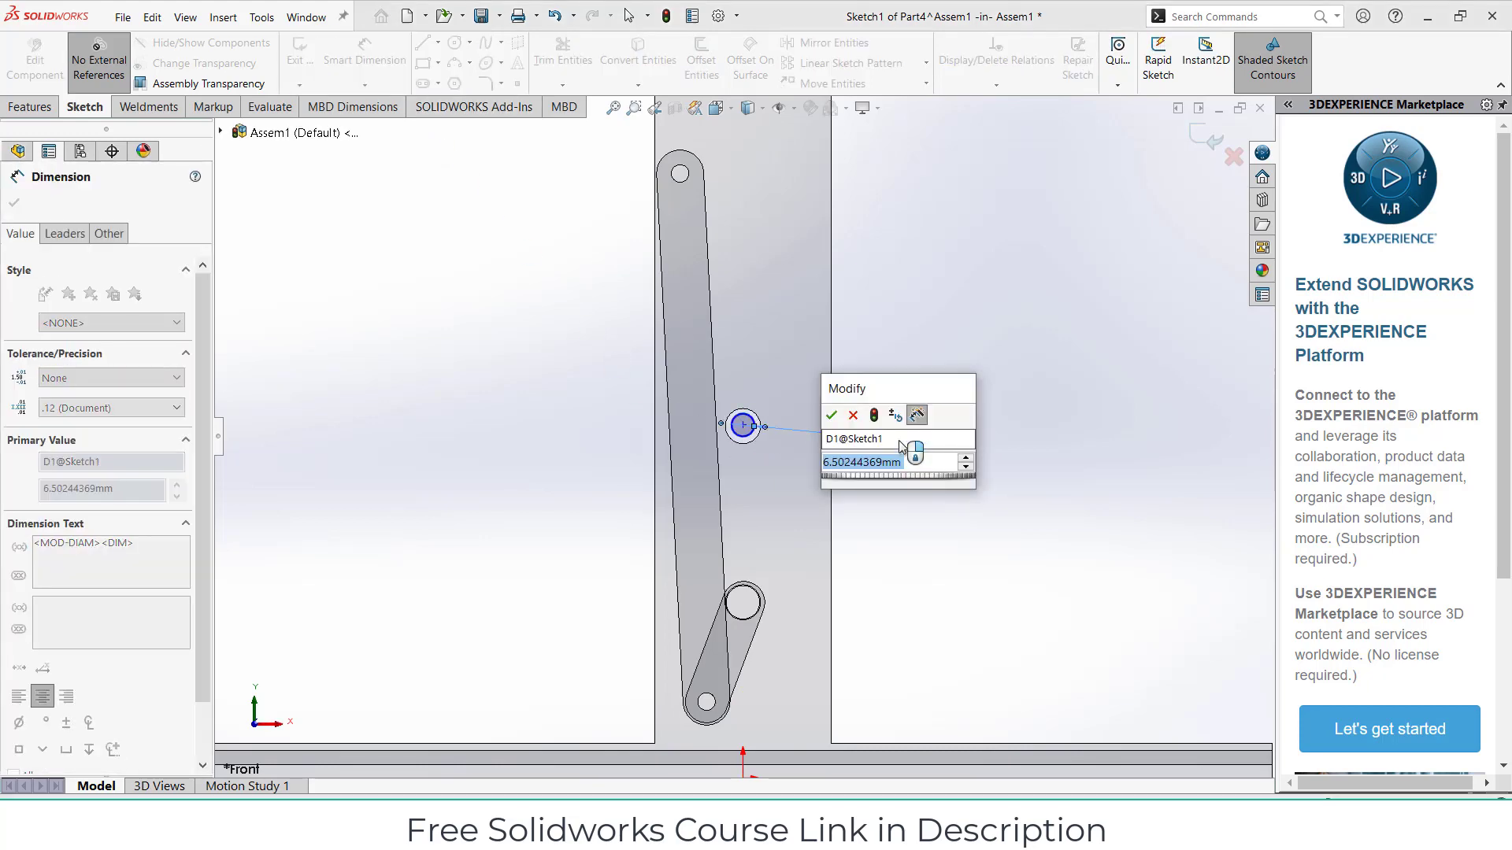
type("8")
key("Return")
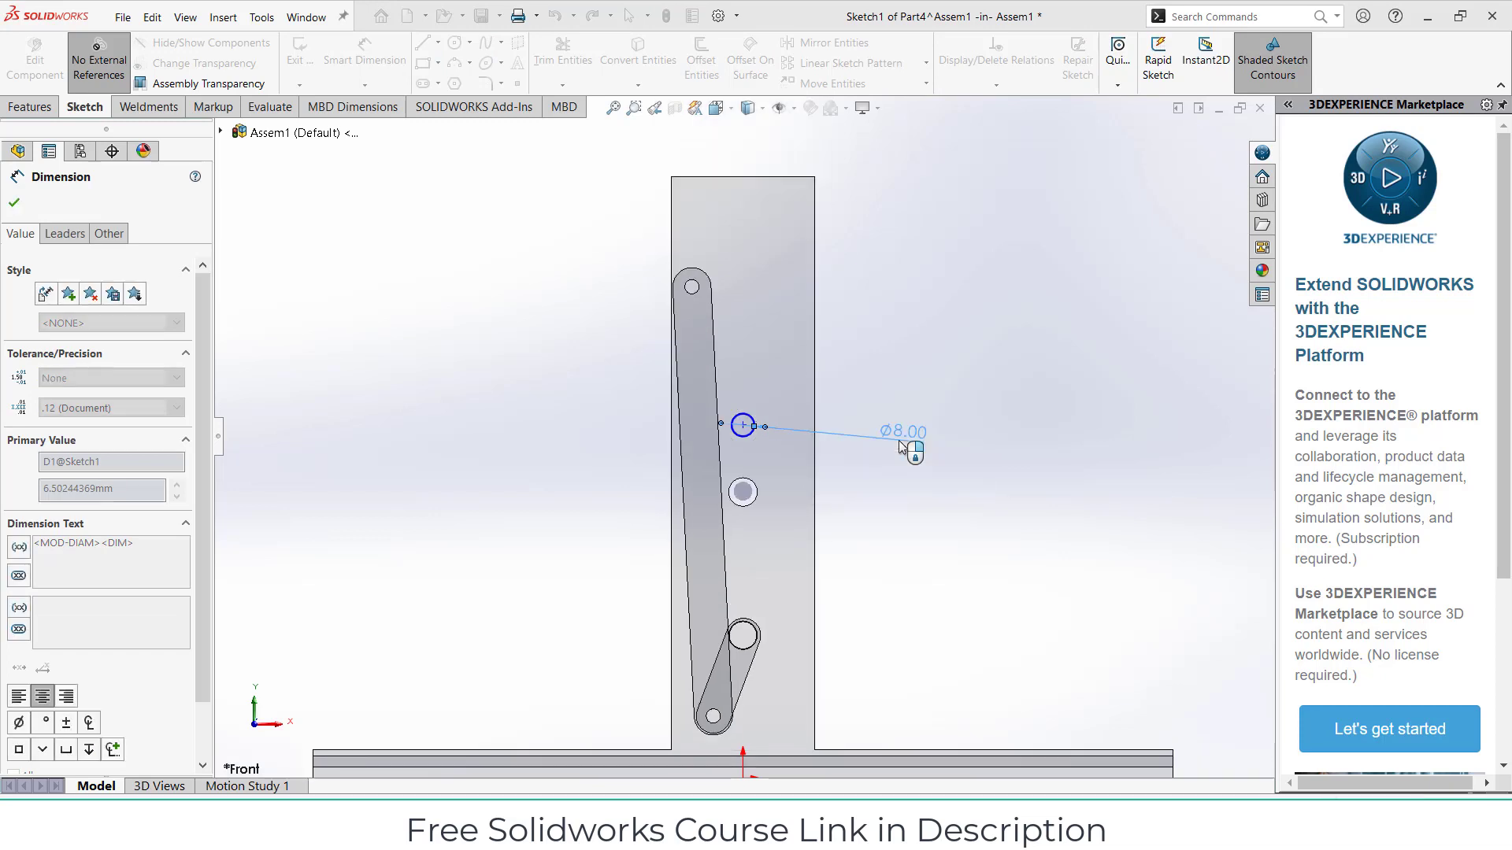
- Extrude the 8 mm circle 11 mm toward the front to form the pivot pin
scroll(764, 469, "down", 2)
left_click(44, 104)
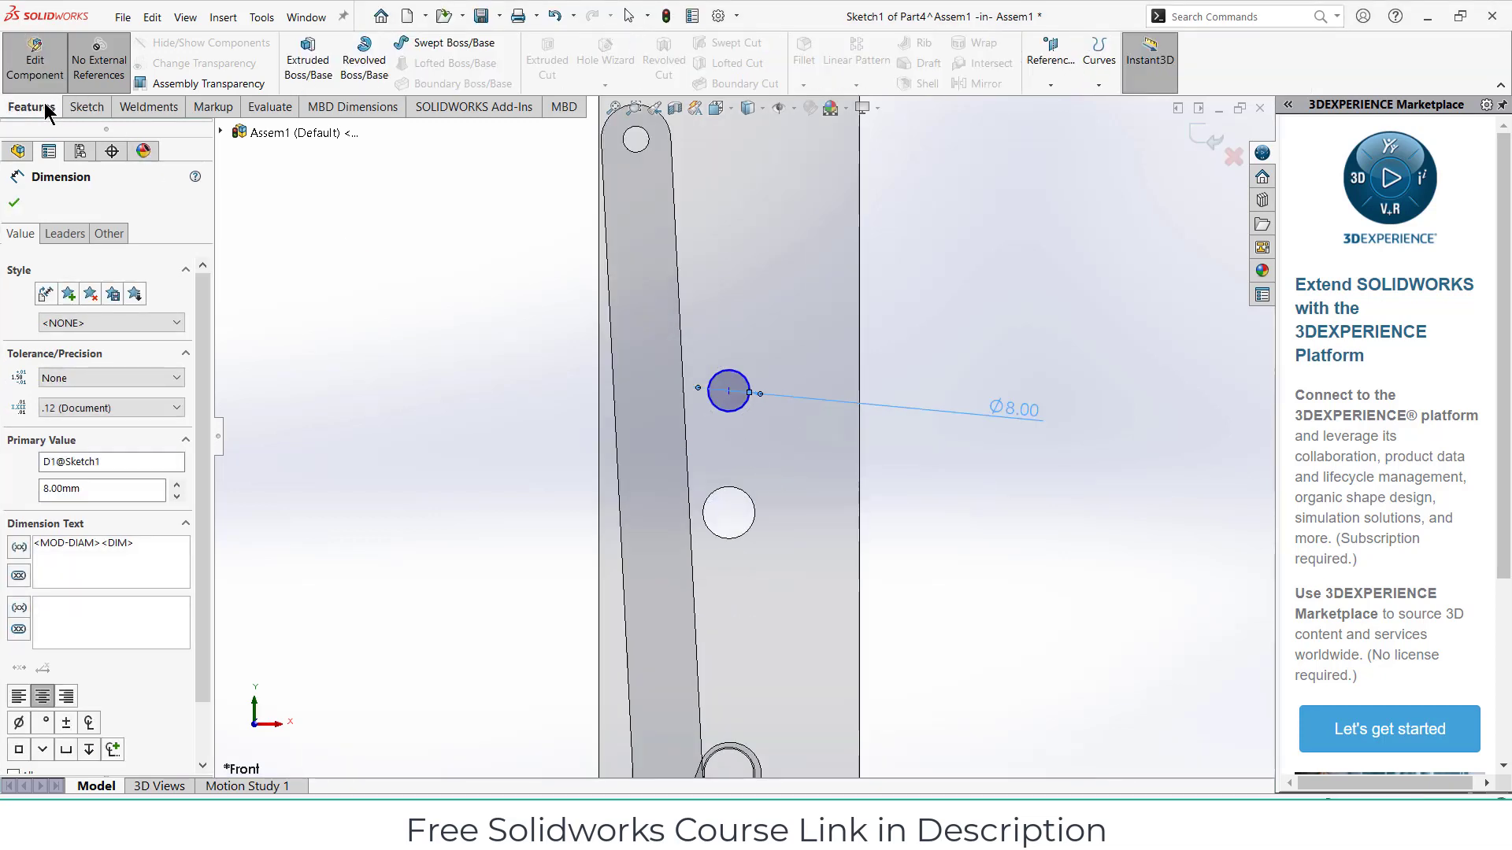
left_click(307, 59)
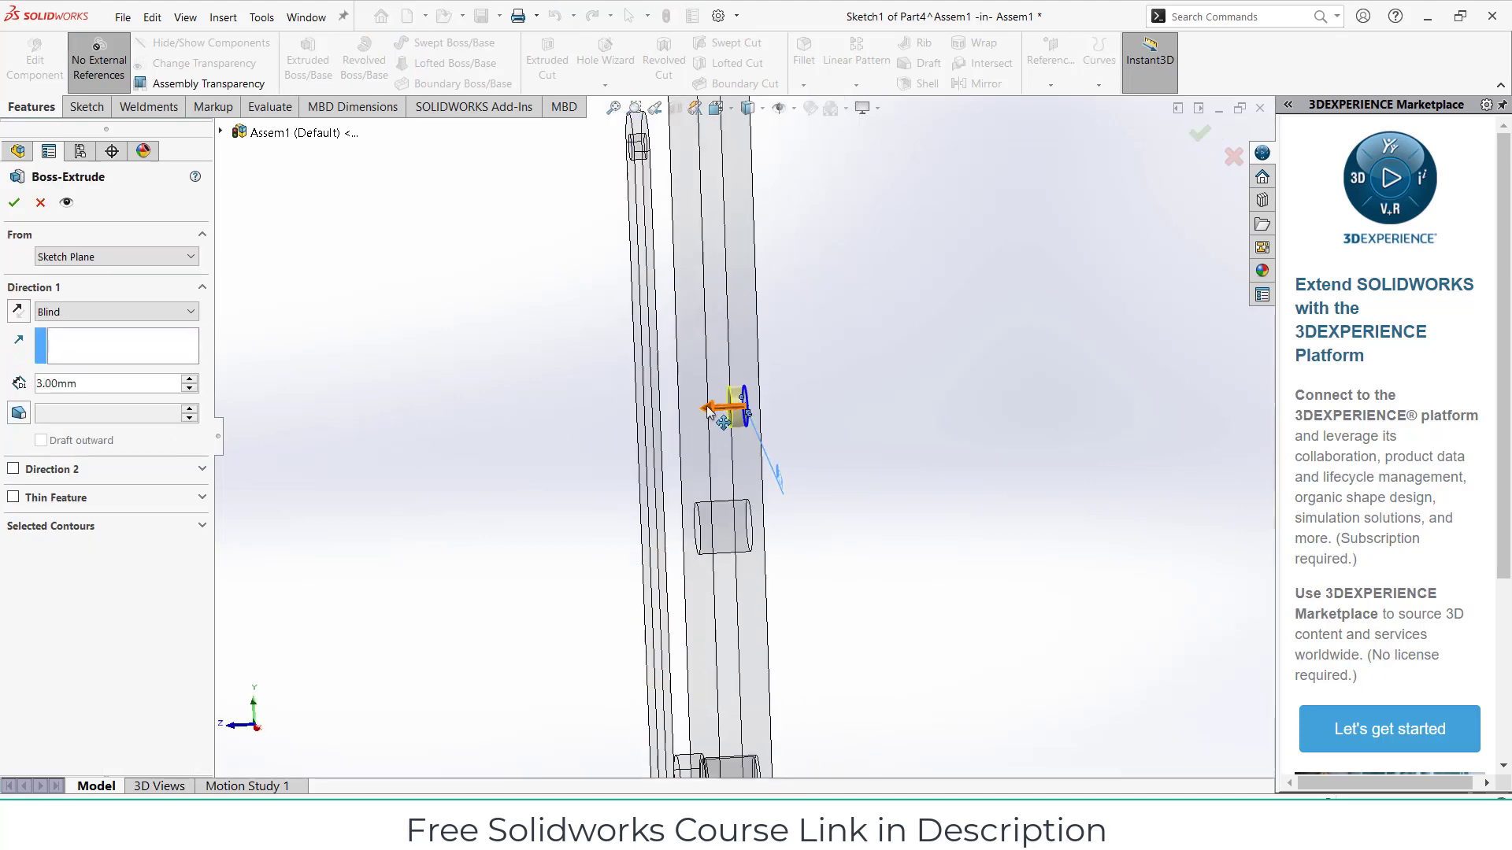
left_click_drag(708, 410, 671, 409)
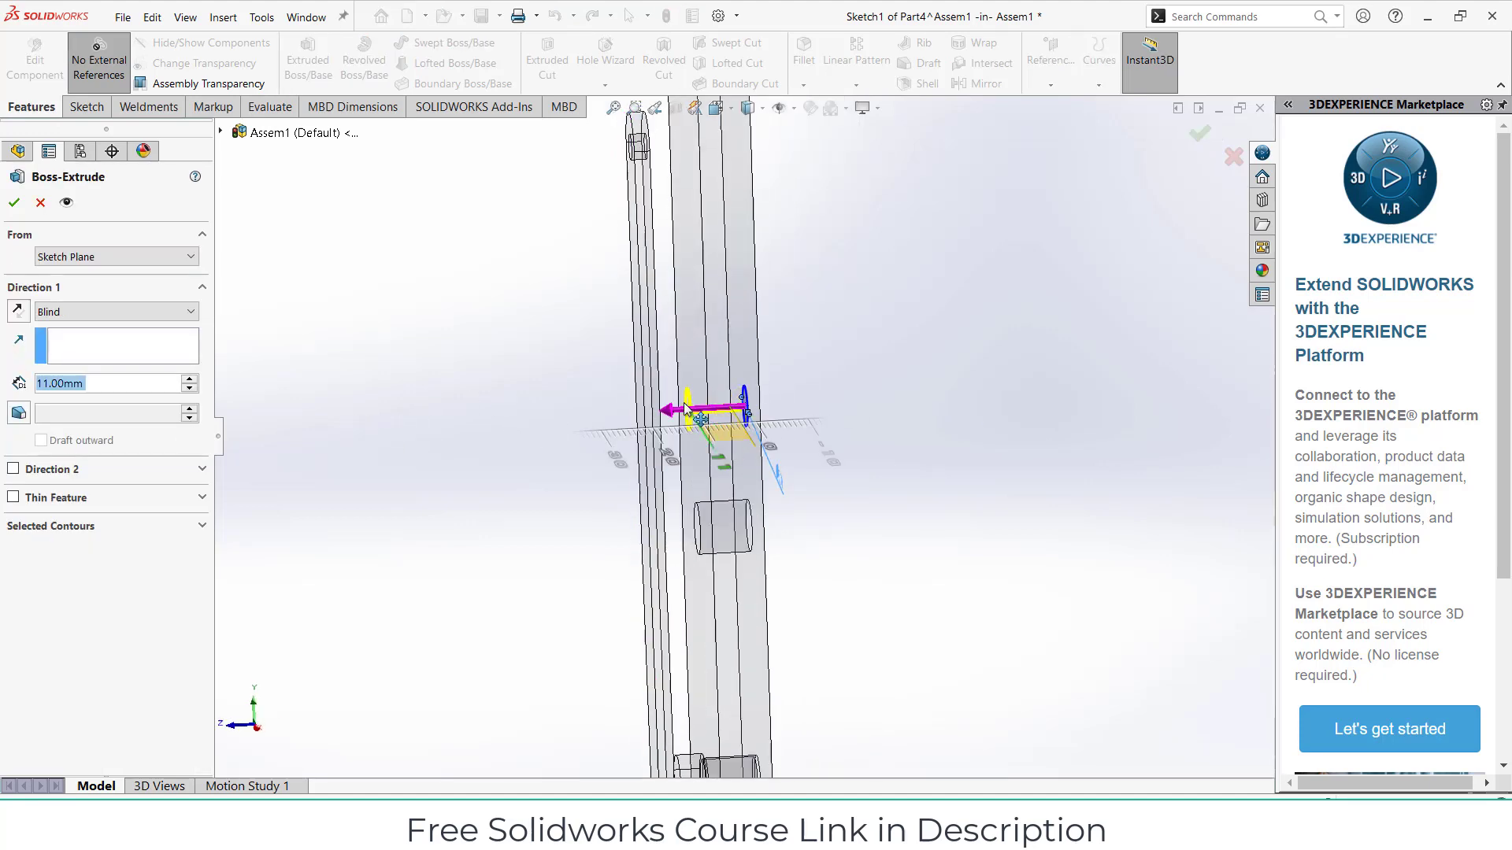
left_click(15, 202)
- Start a sketch on the pin's front end face and draw a centre rectangle about 21.21 × 21.57 mm around the pin
scroll(678, 415, "down", 4)
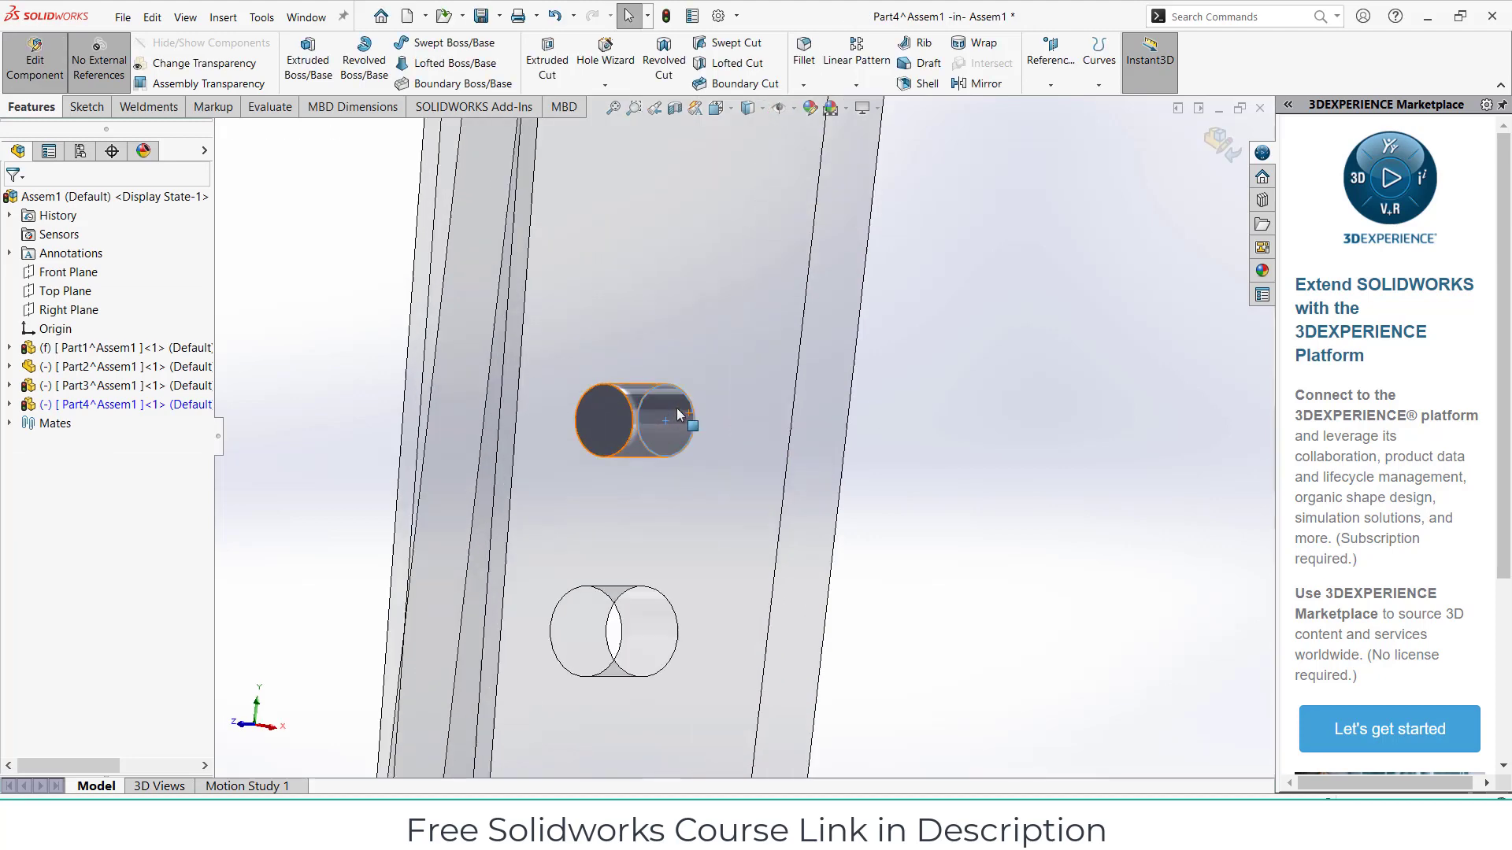
left_click(617, 429)
left_click(692, 380)
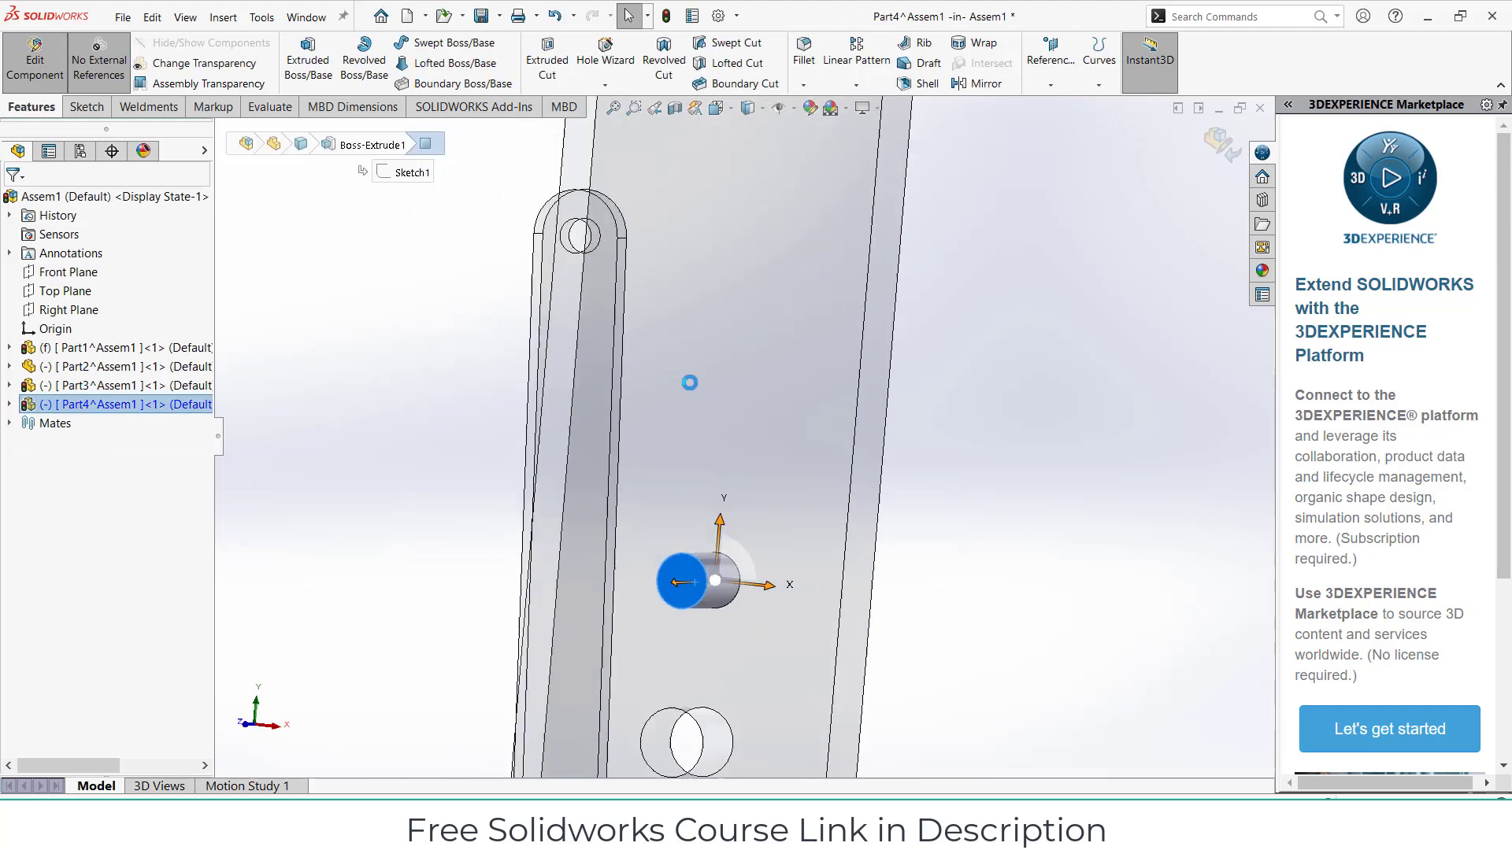
scroll(712, 390, "up", 5)
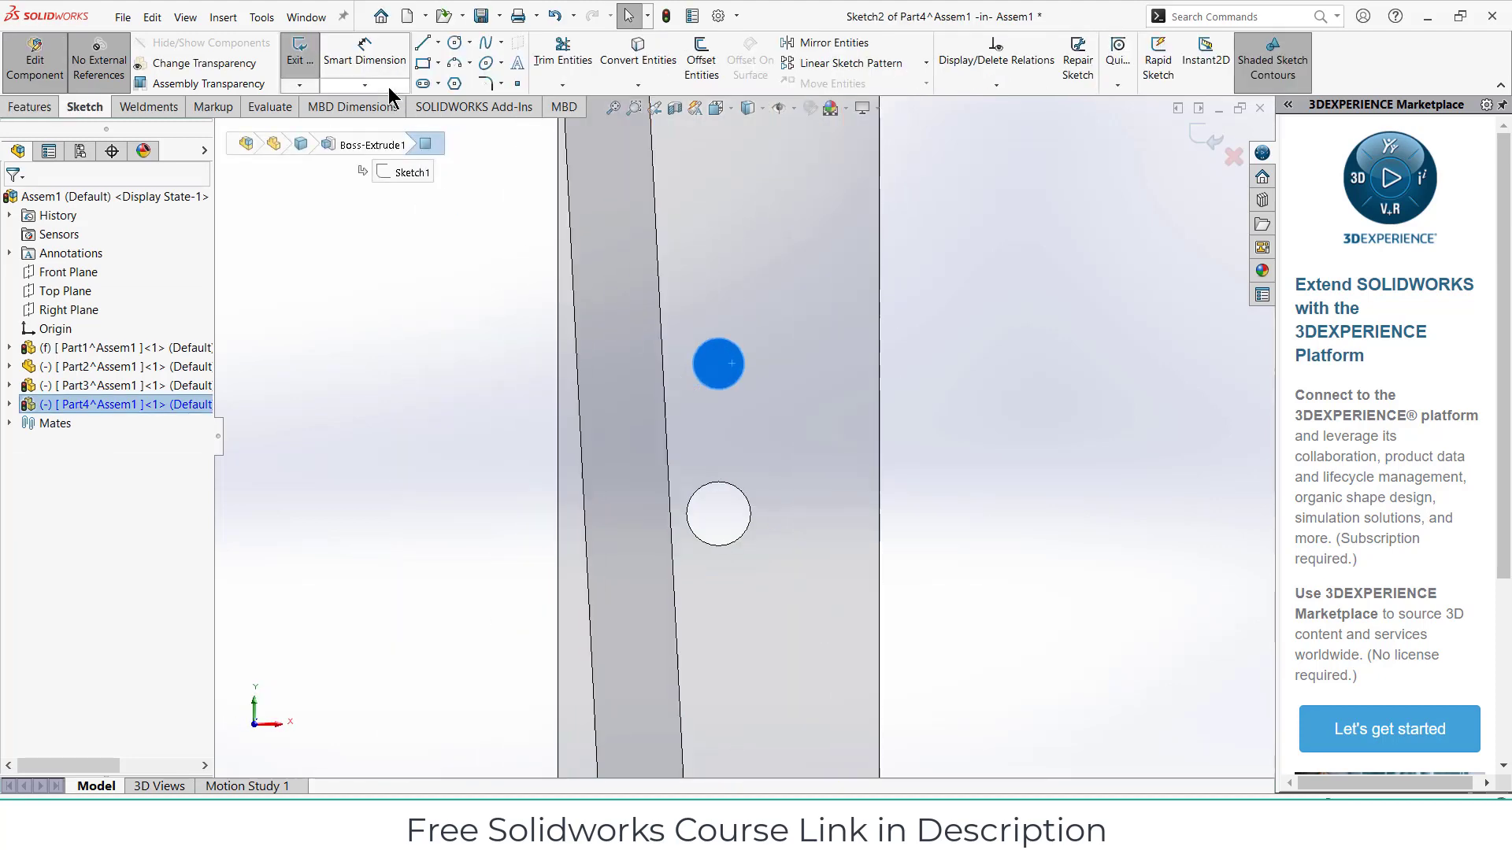
left_click(439, 66)
left_click(465, 101)
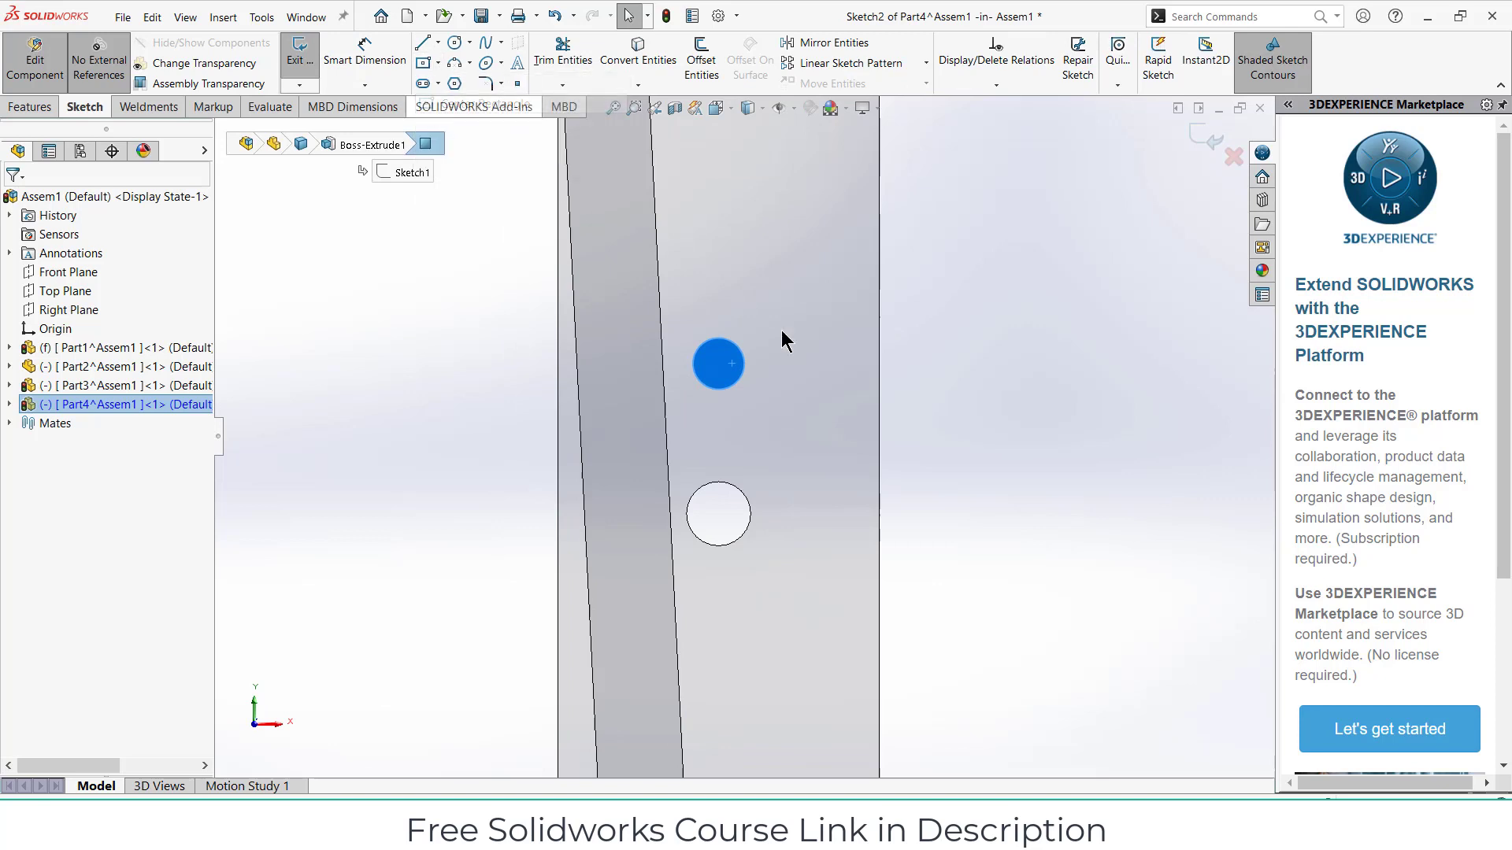
left_click(719, 364)
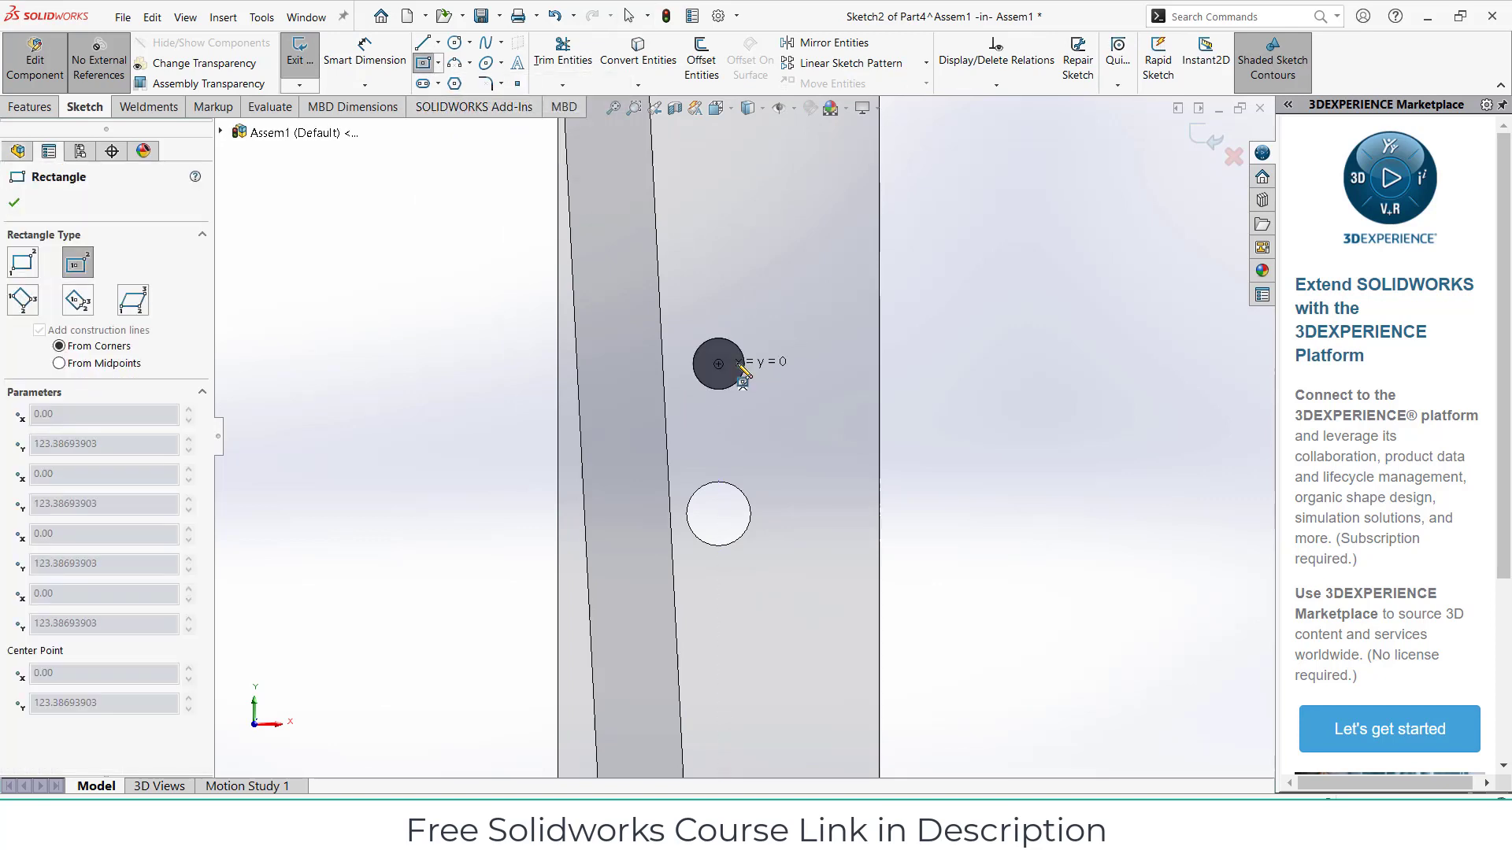
left_click(787, 433)
- Dimension the rectangle's width and height to 20 mm each
left_click(365, 52)
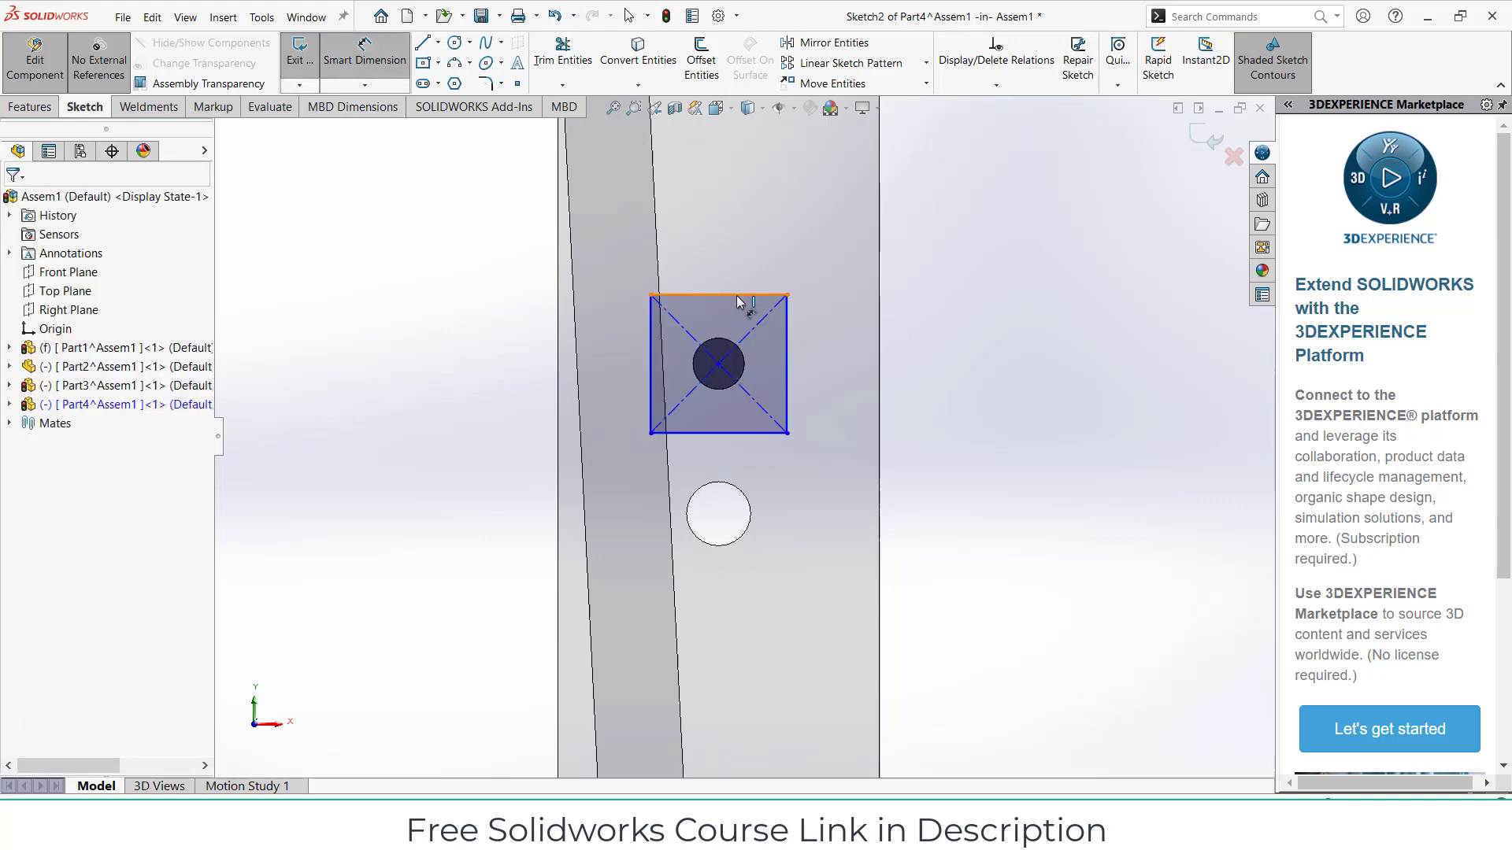
left_click(741, 245)
type("20")
key("Return")
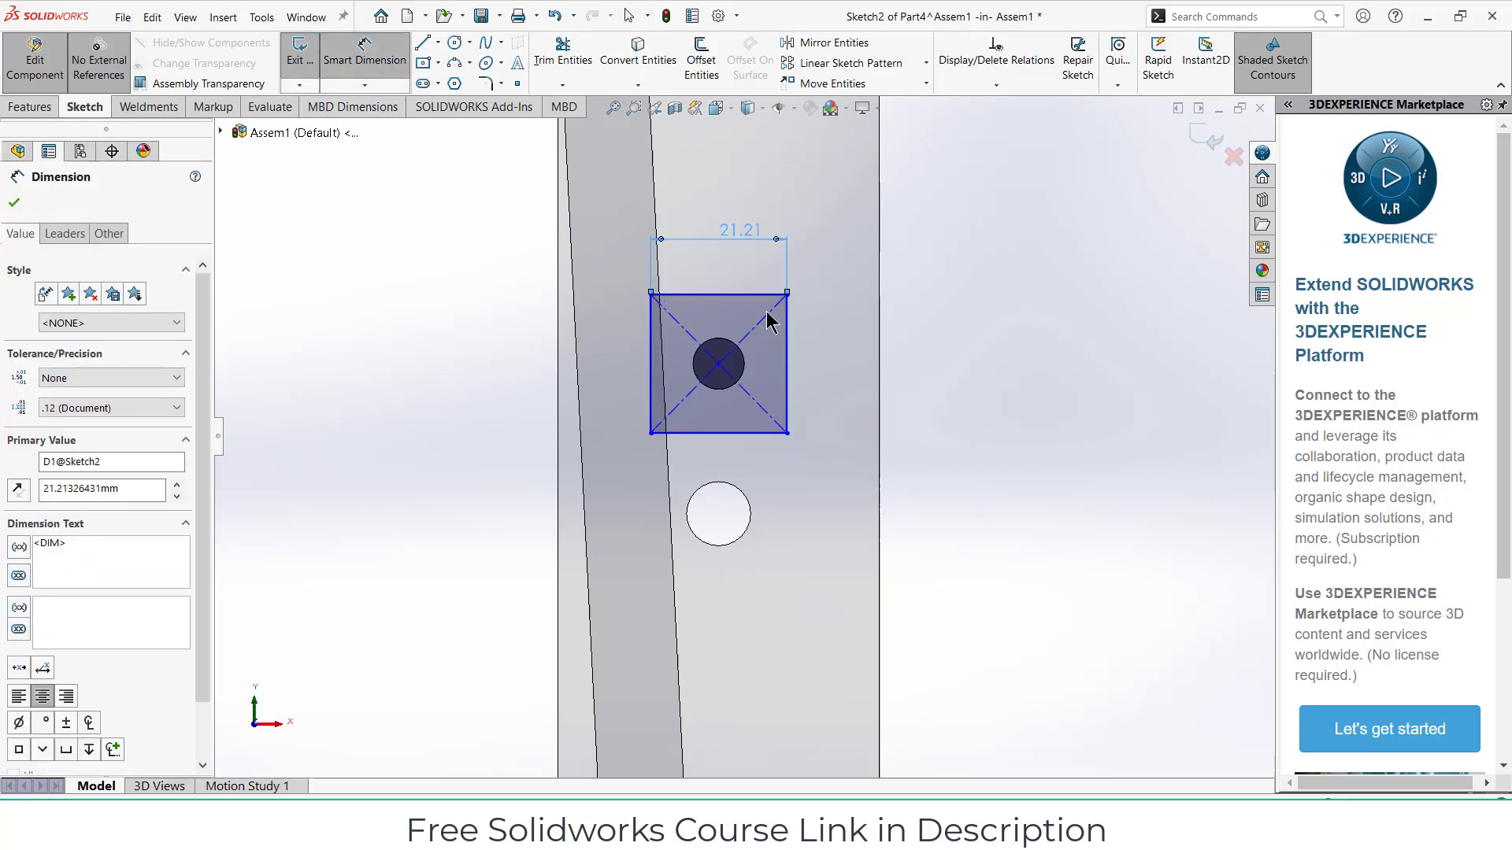
left_click(782, 346)
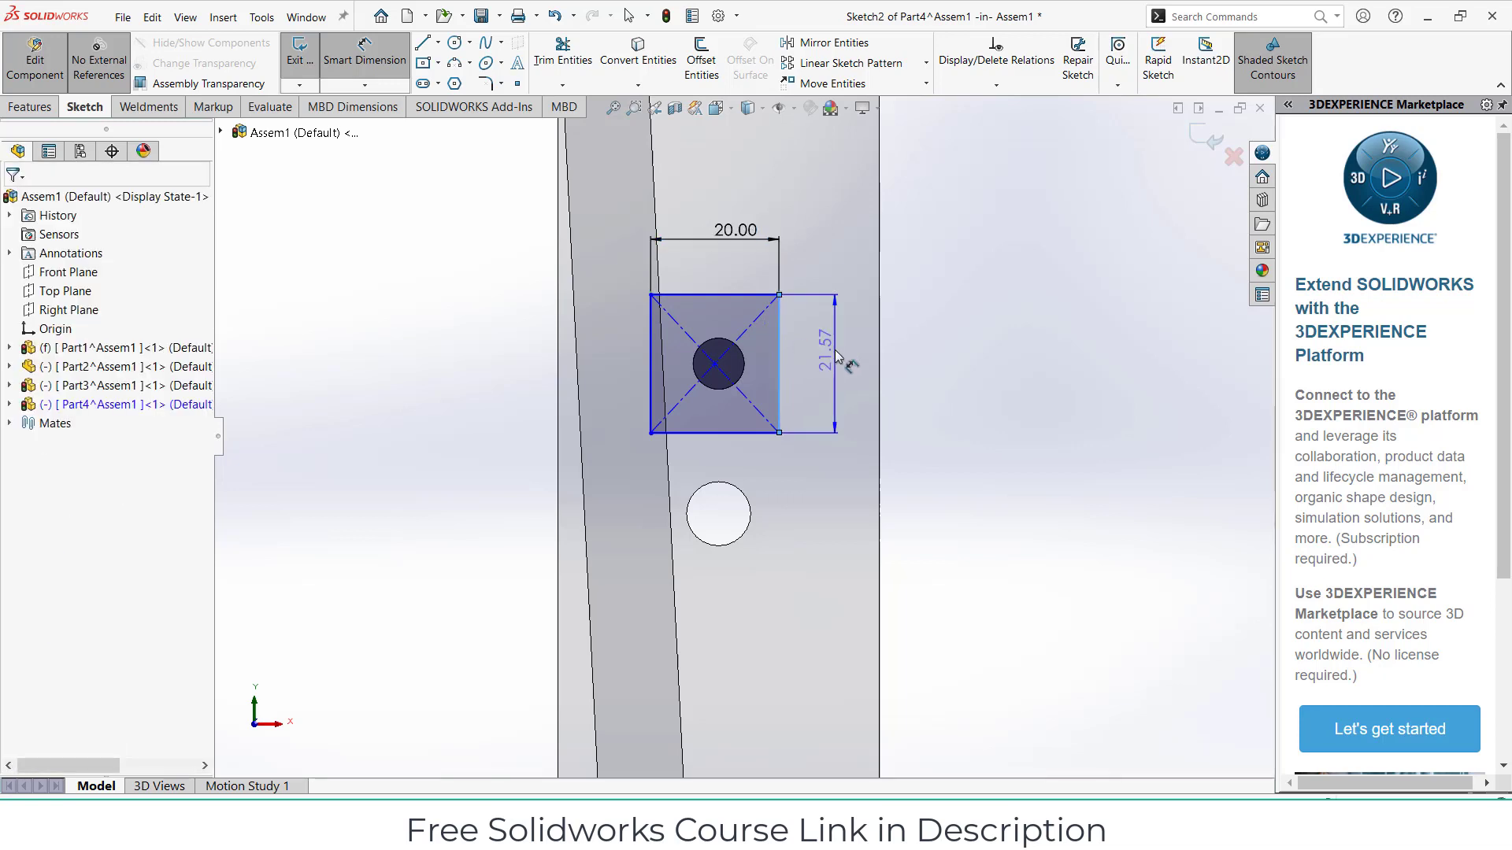
left_click(841, 362)
type("20")
key("Return")
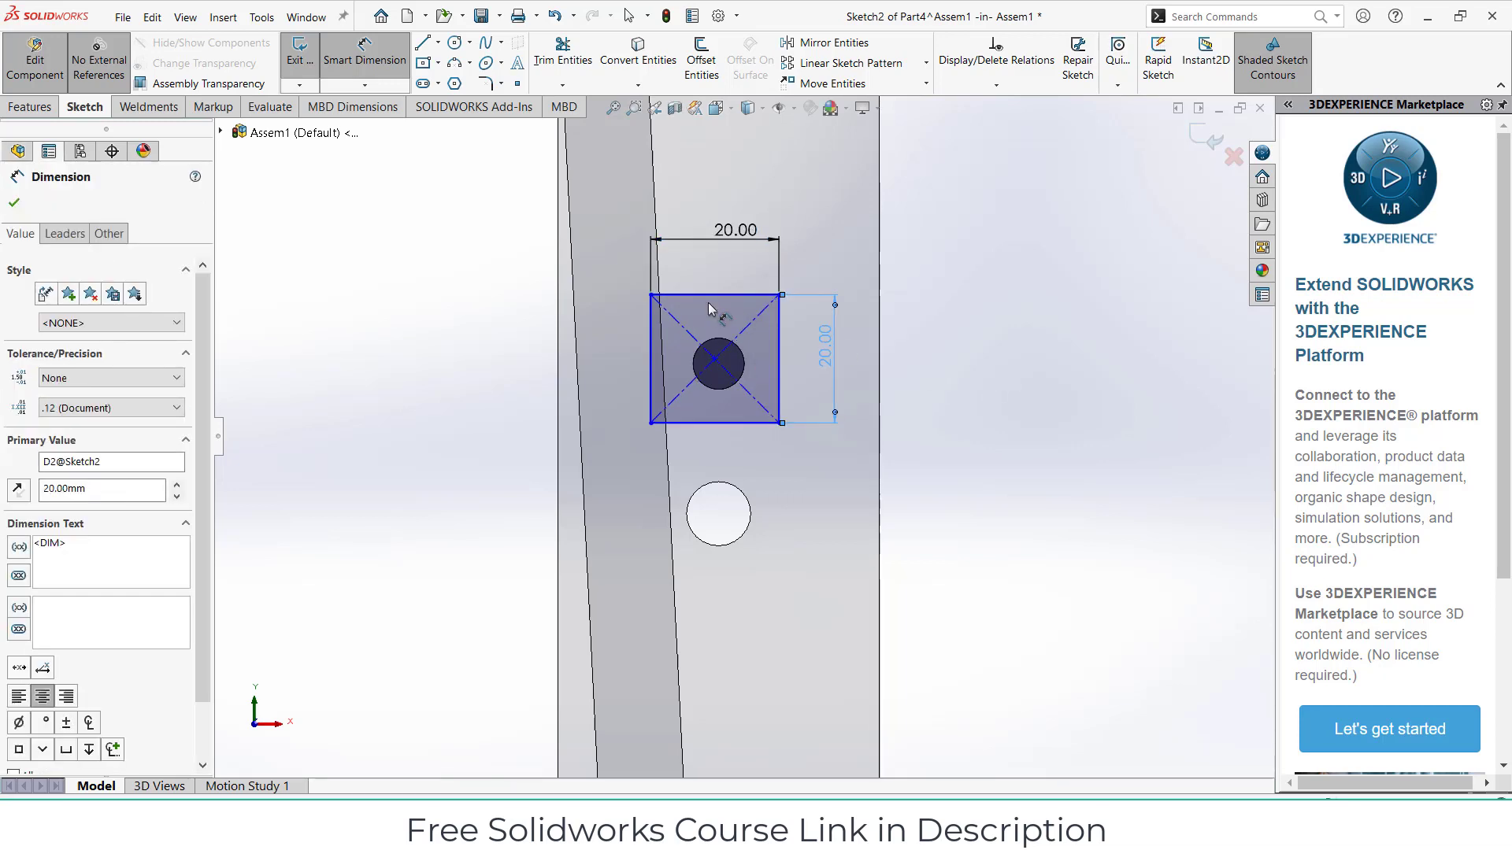
- Center the square on the pin by dimensioning its upper and right edges 10 mm from the pin's centre
left_click(725, 339)
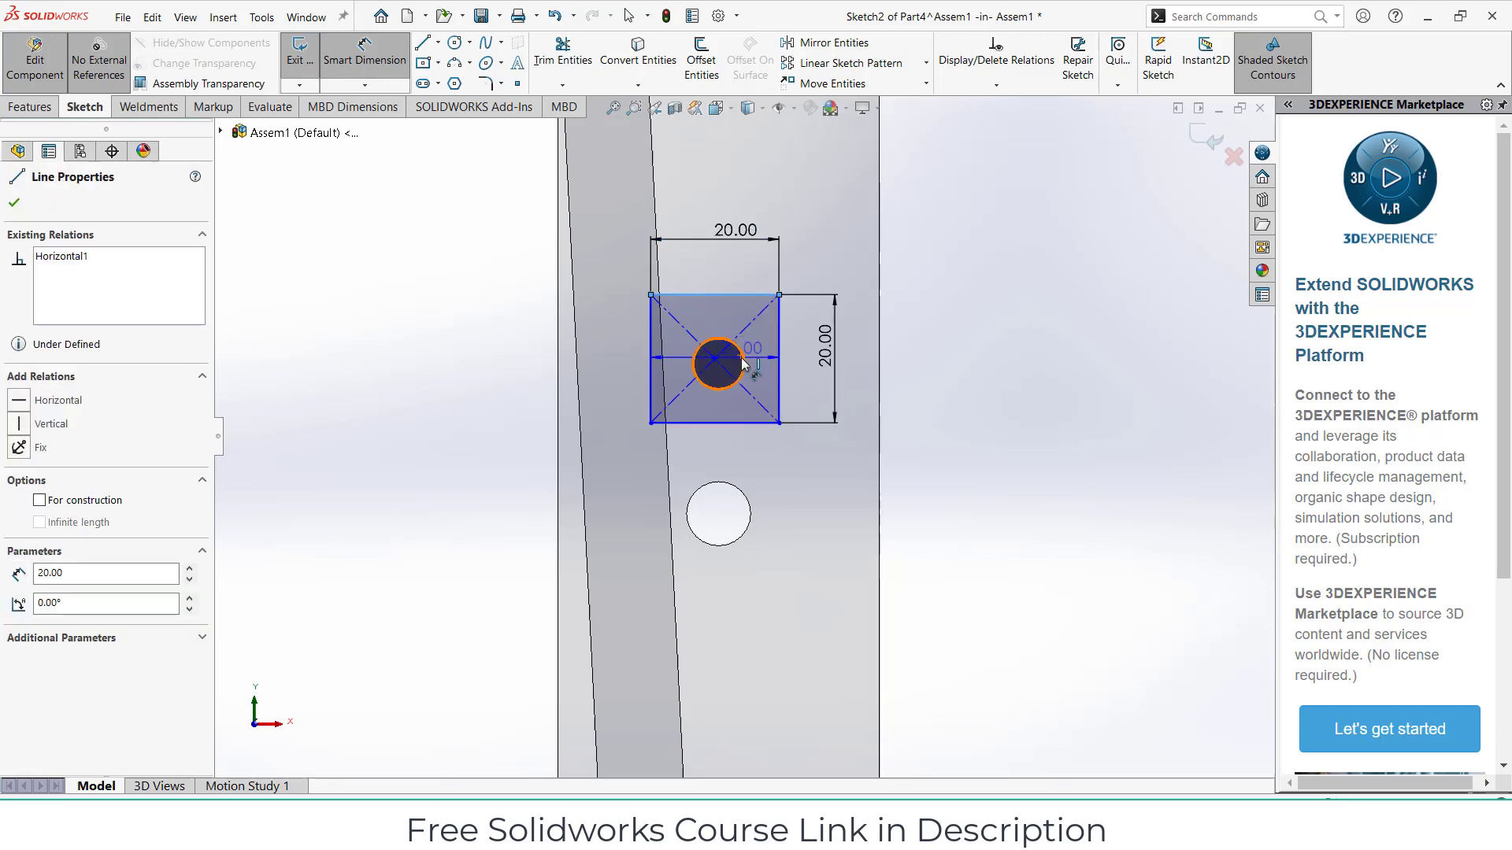
key("Escape")
left_click(707, 324)
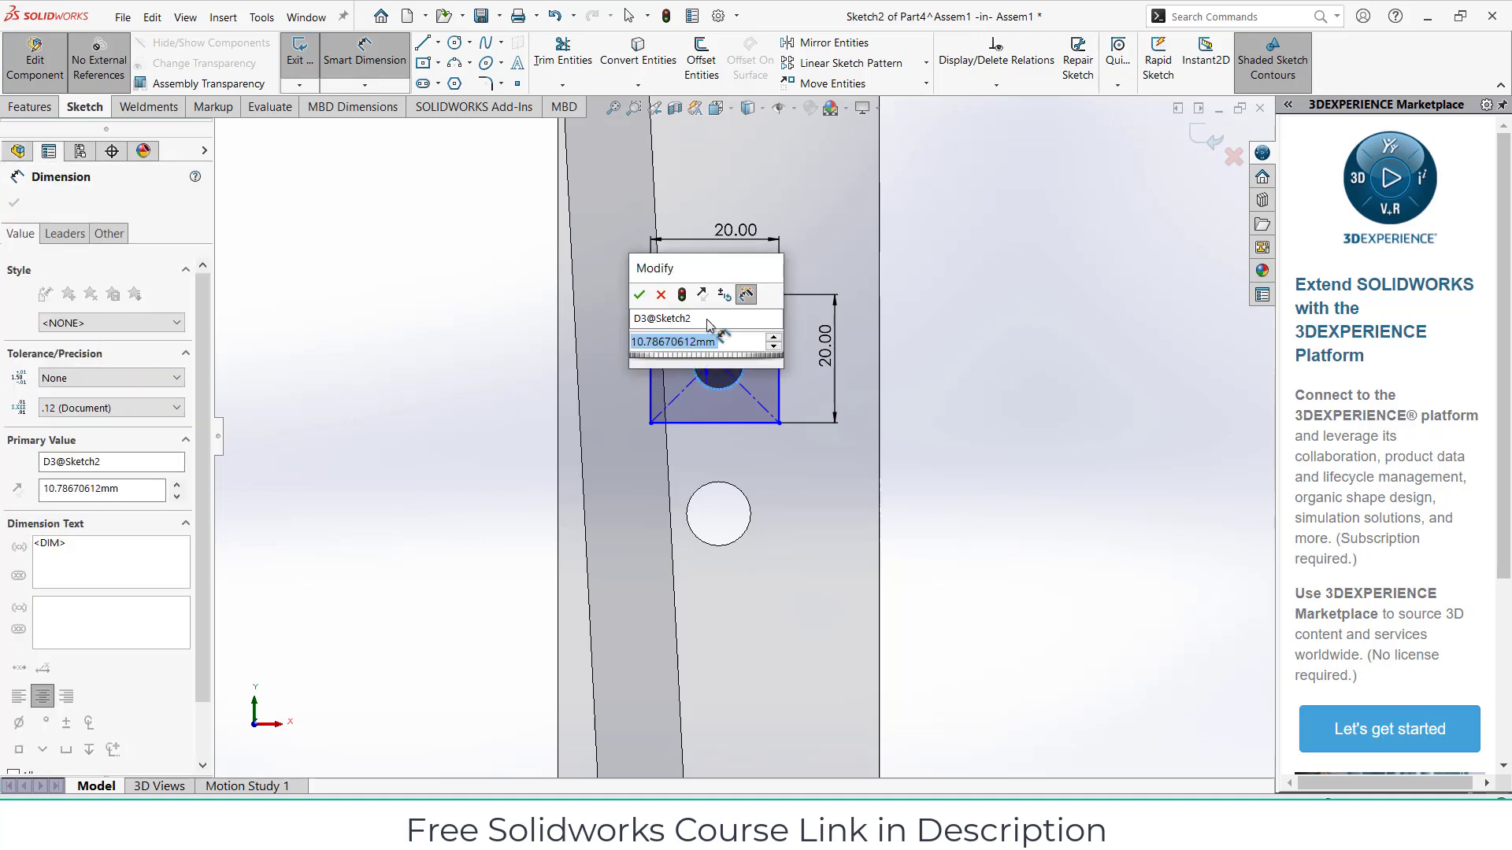
type("10")
key("Return")
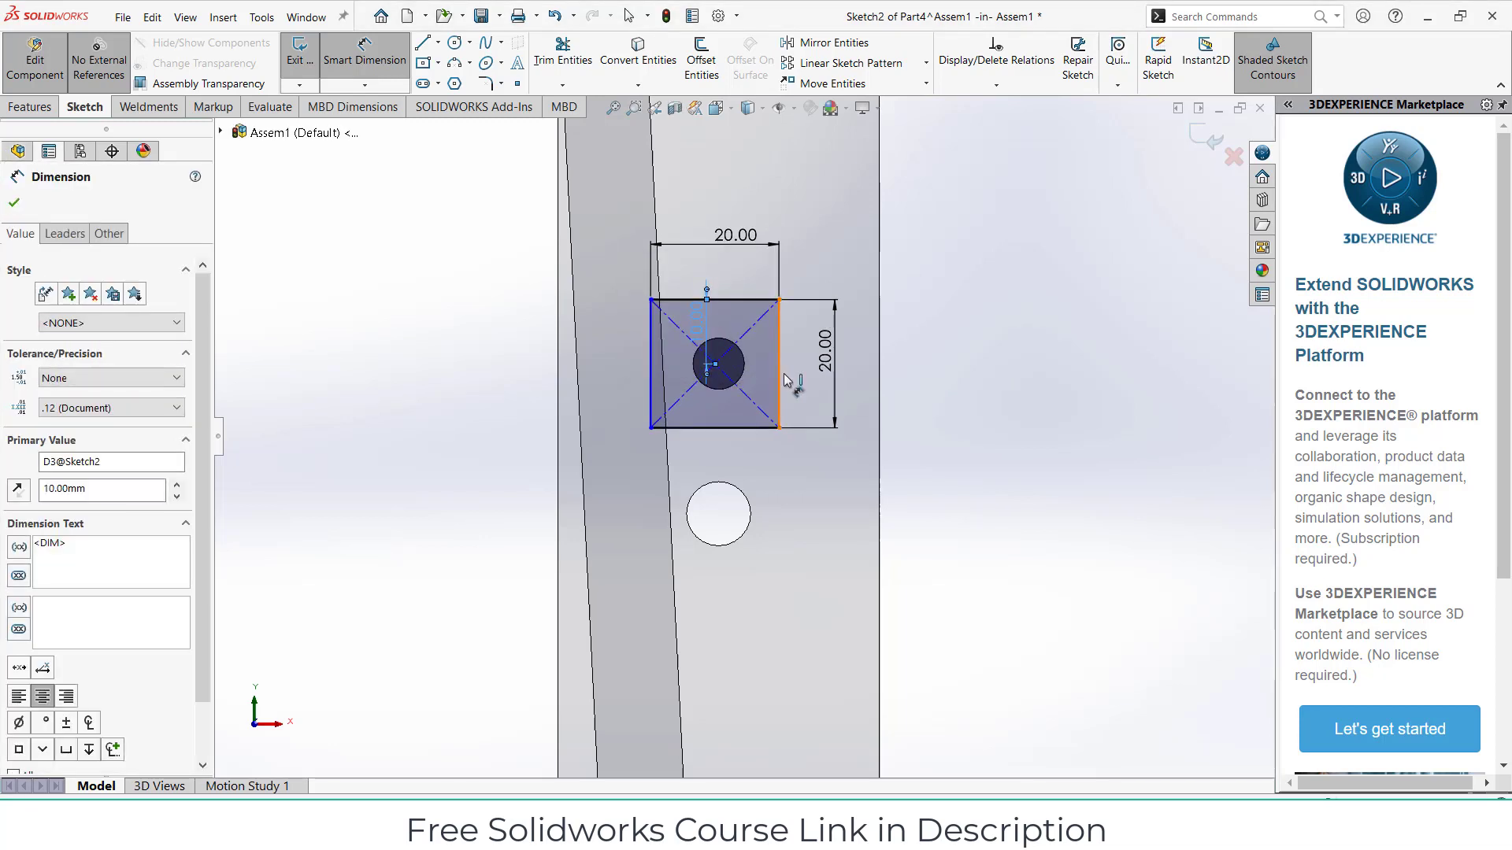
left_click(779, 371)
left_click(745, 374)
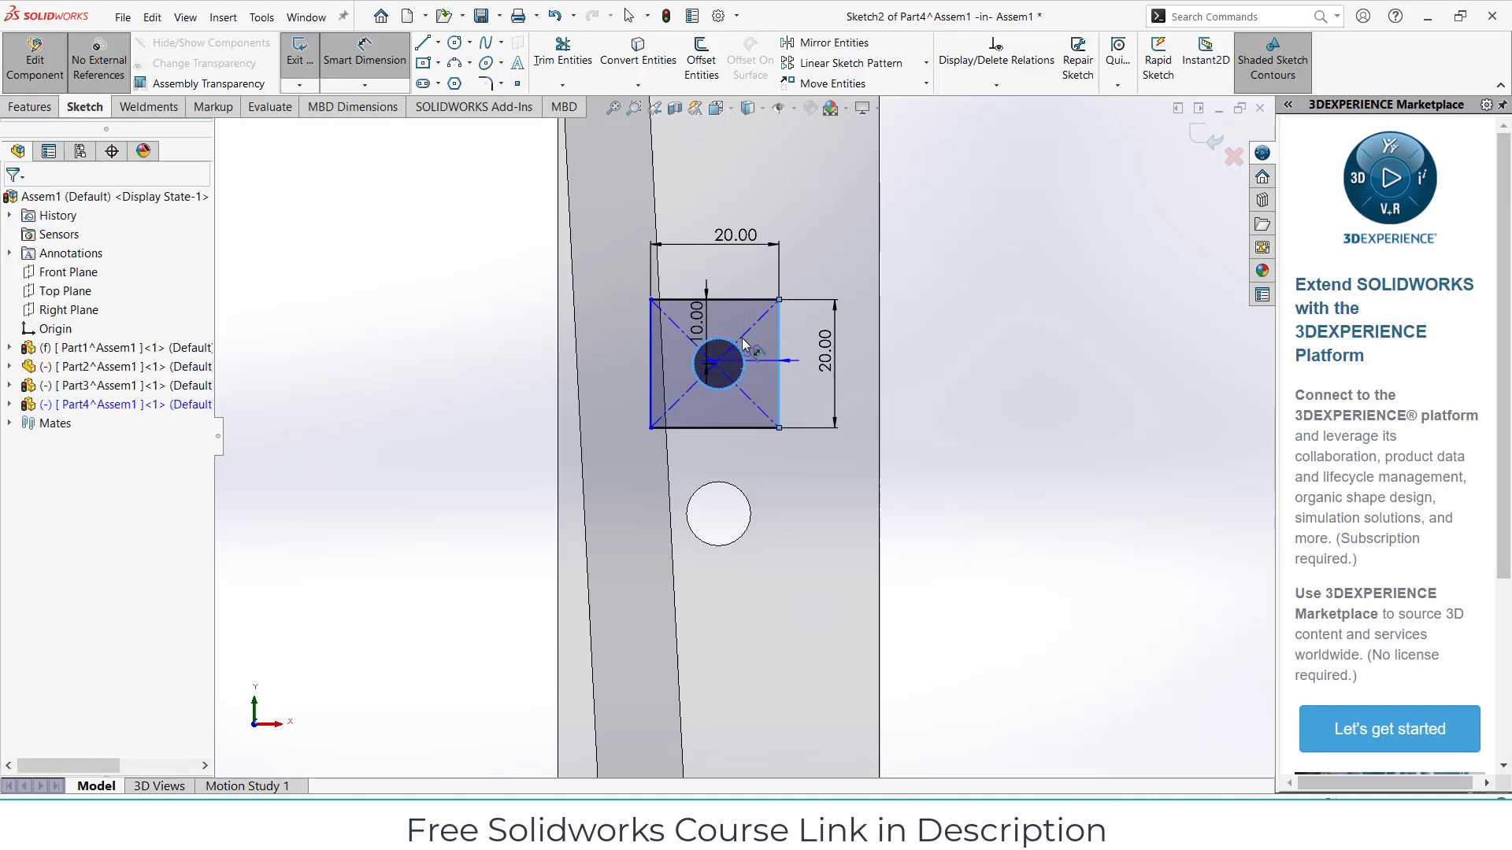
left_click(740, 331)
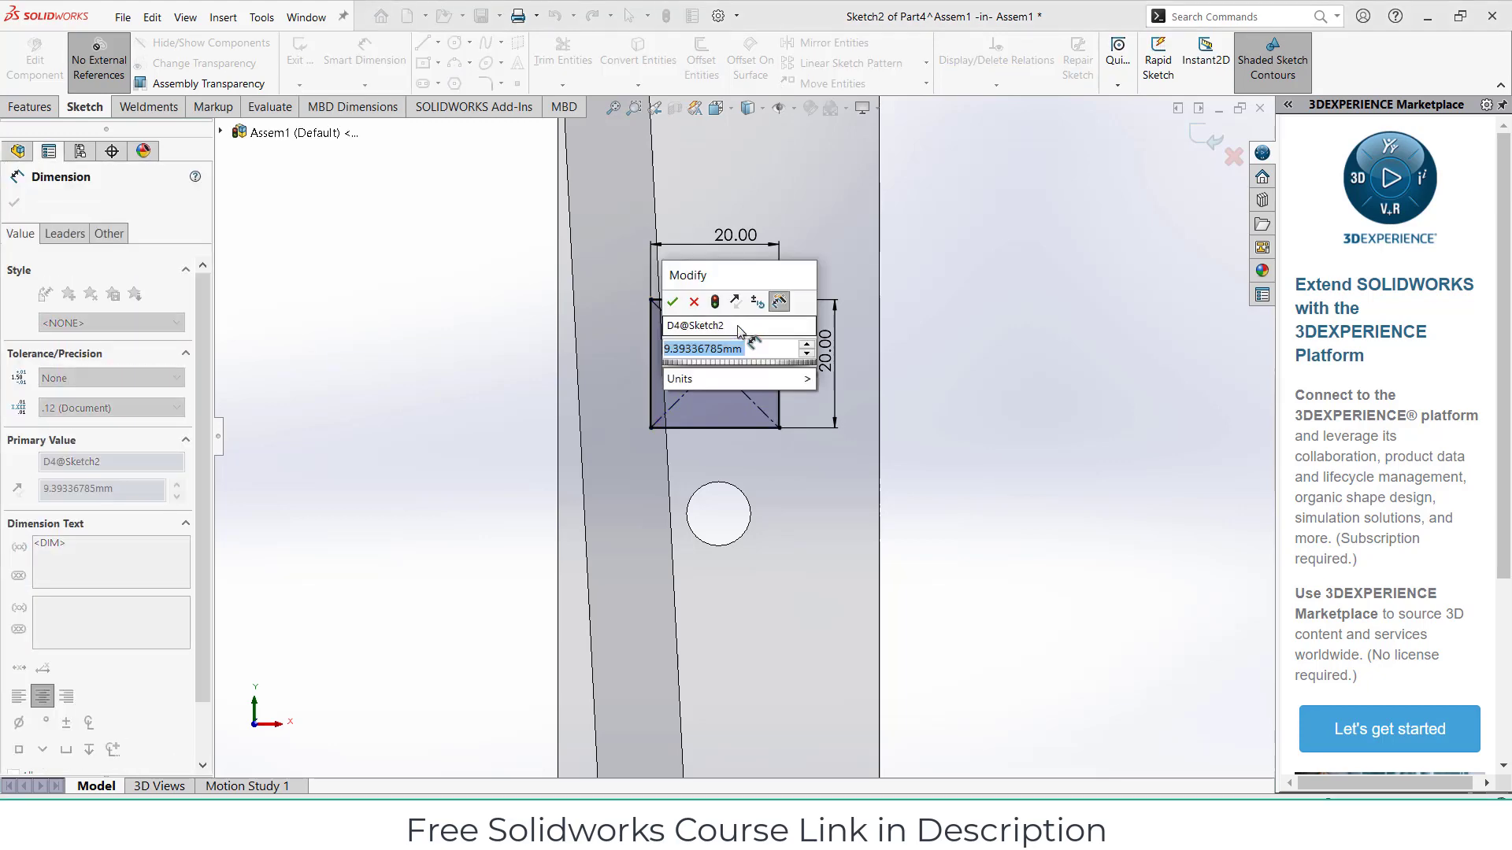
key("Return")
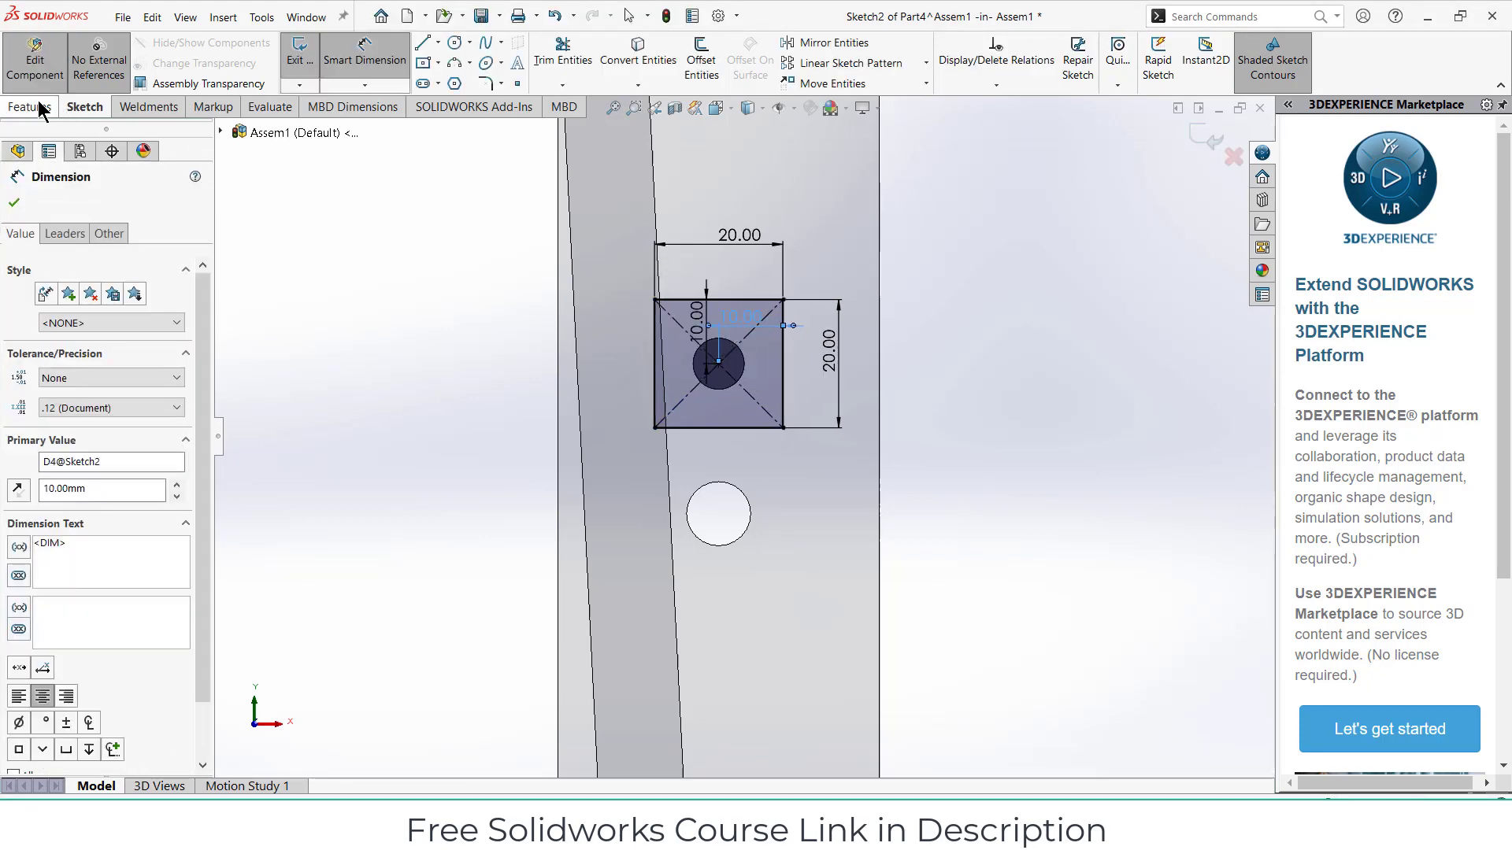
- Extrude the square 20 mm away from the pin to form a block
left_click(38, 103)
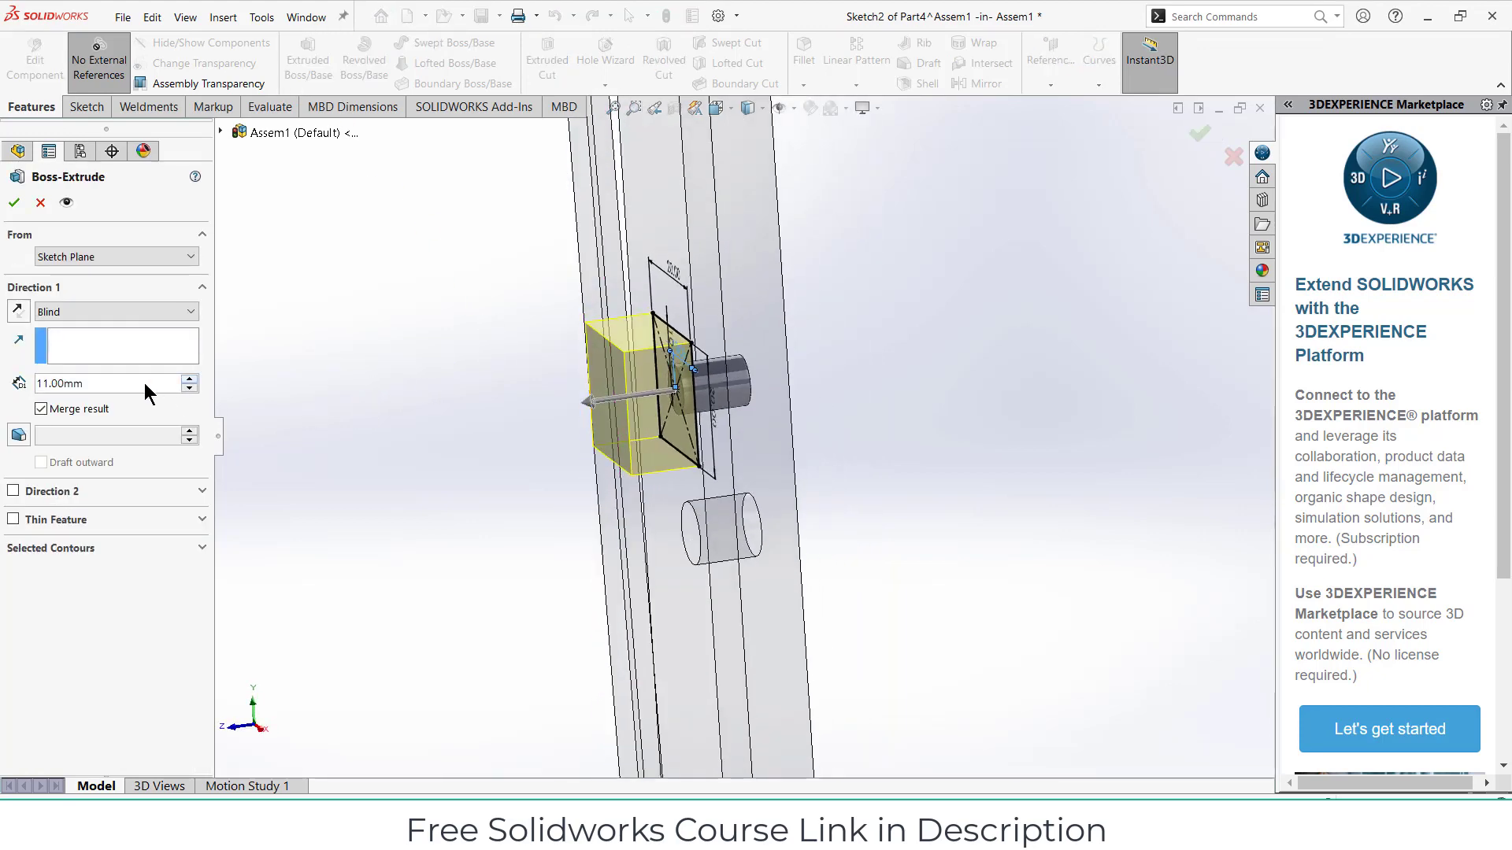
type("20")
key("Return")
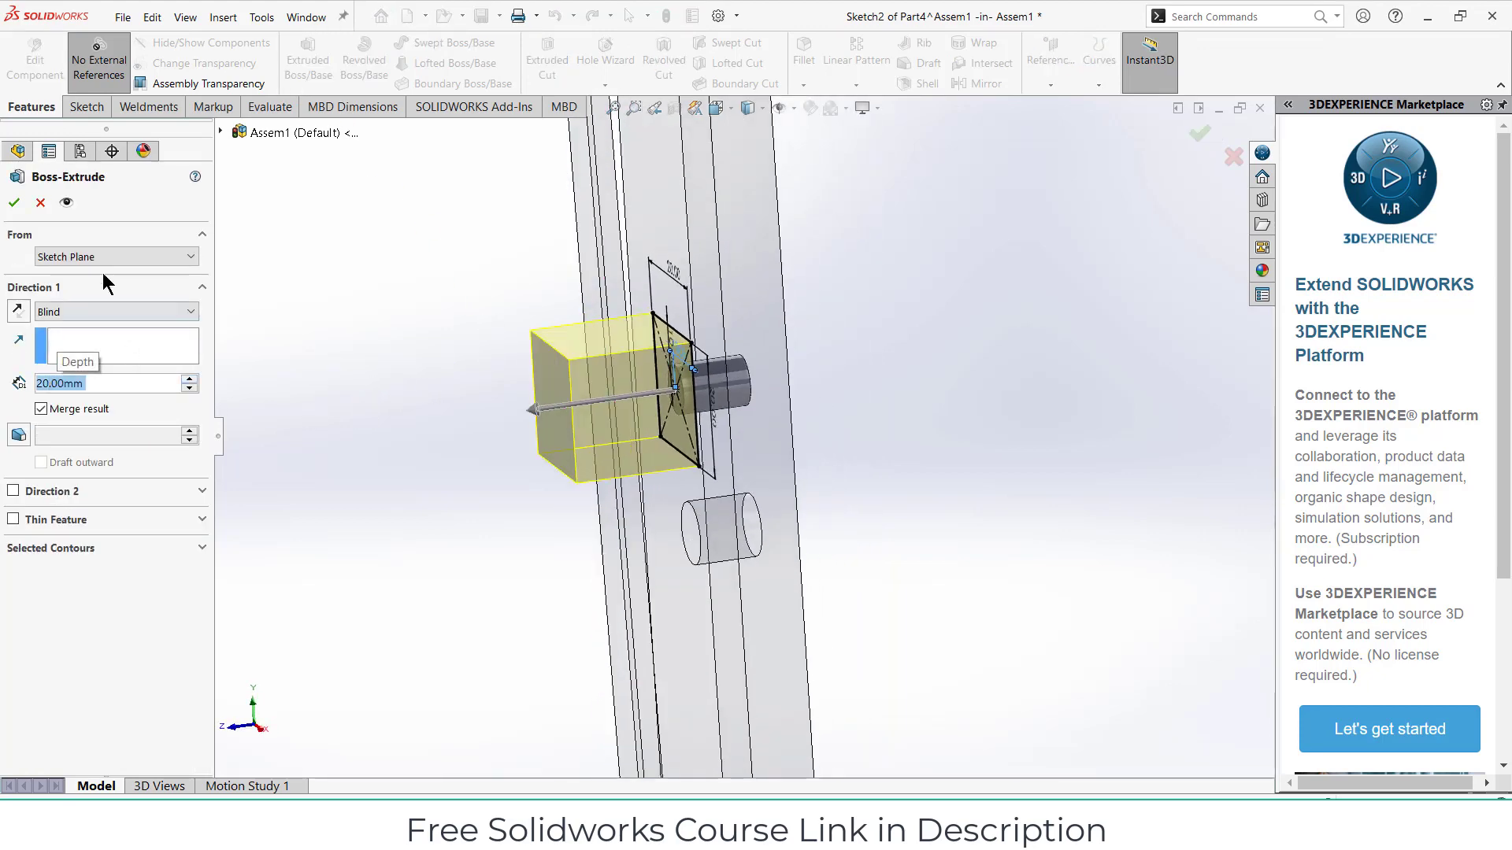
left_click(14, 204)
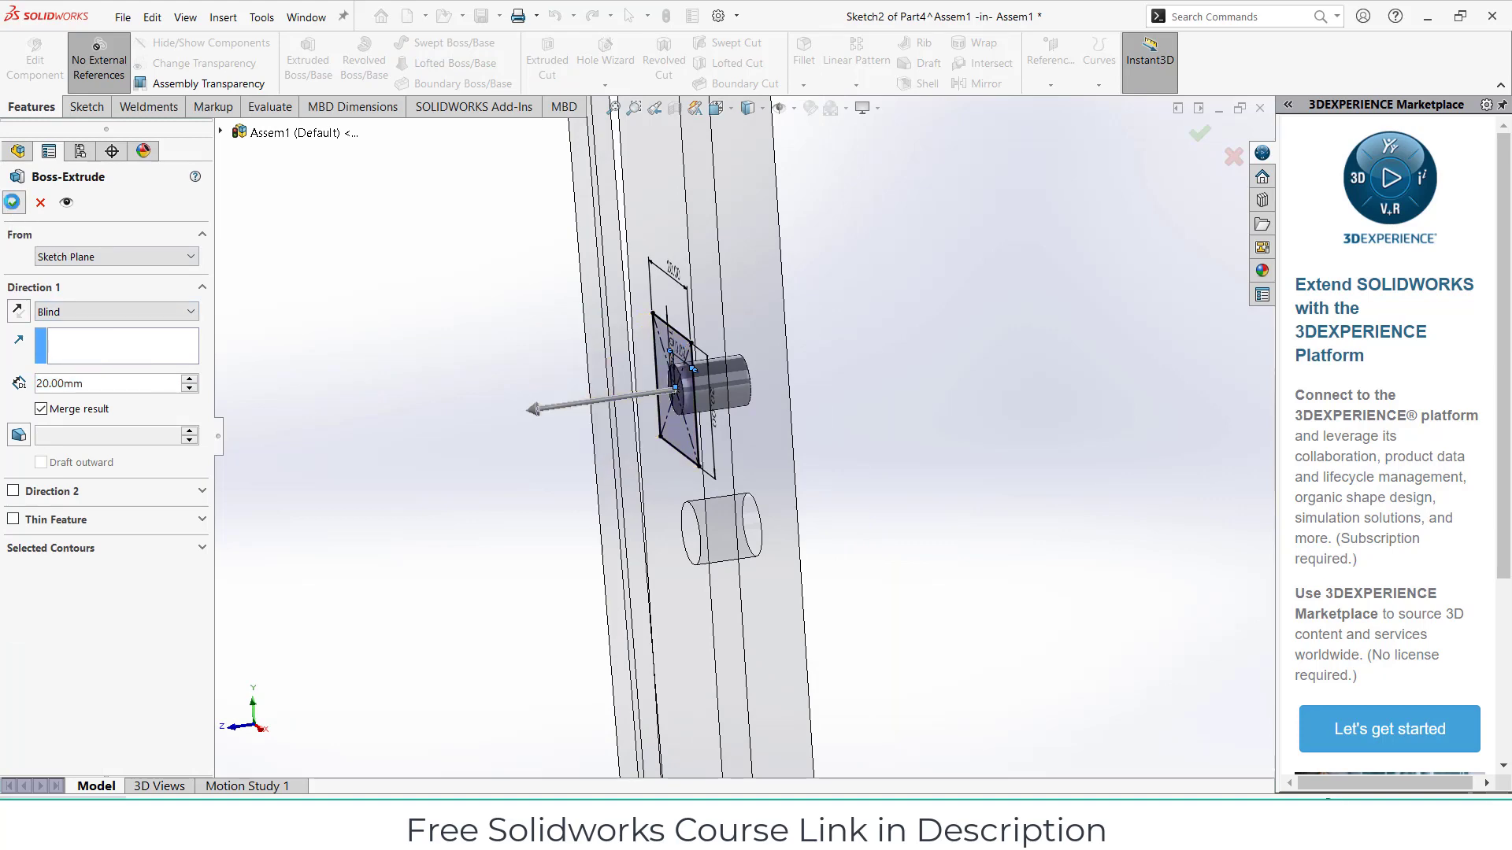
- Start a sketch on the block's upper face and draw a centred rectangle about 16.77 × 13.77 mm
middle_click_drag(683, 428, 695, 486)
left_click(626, 331)
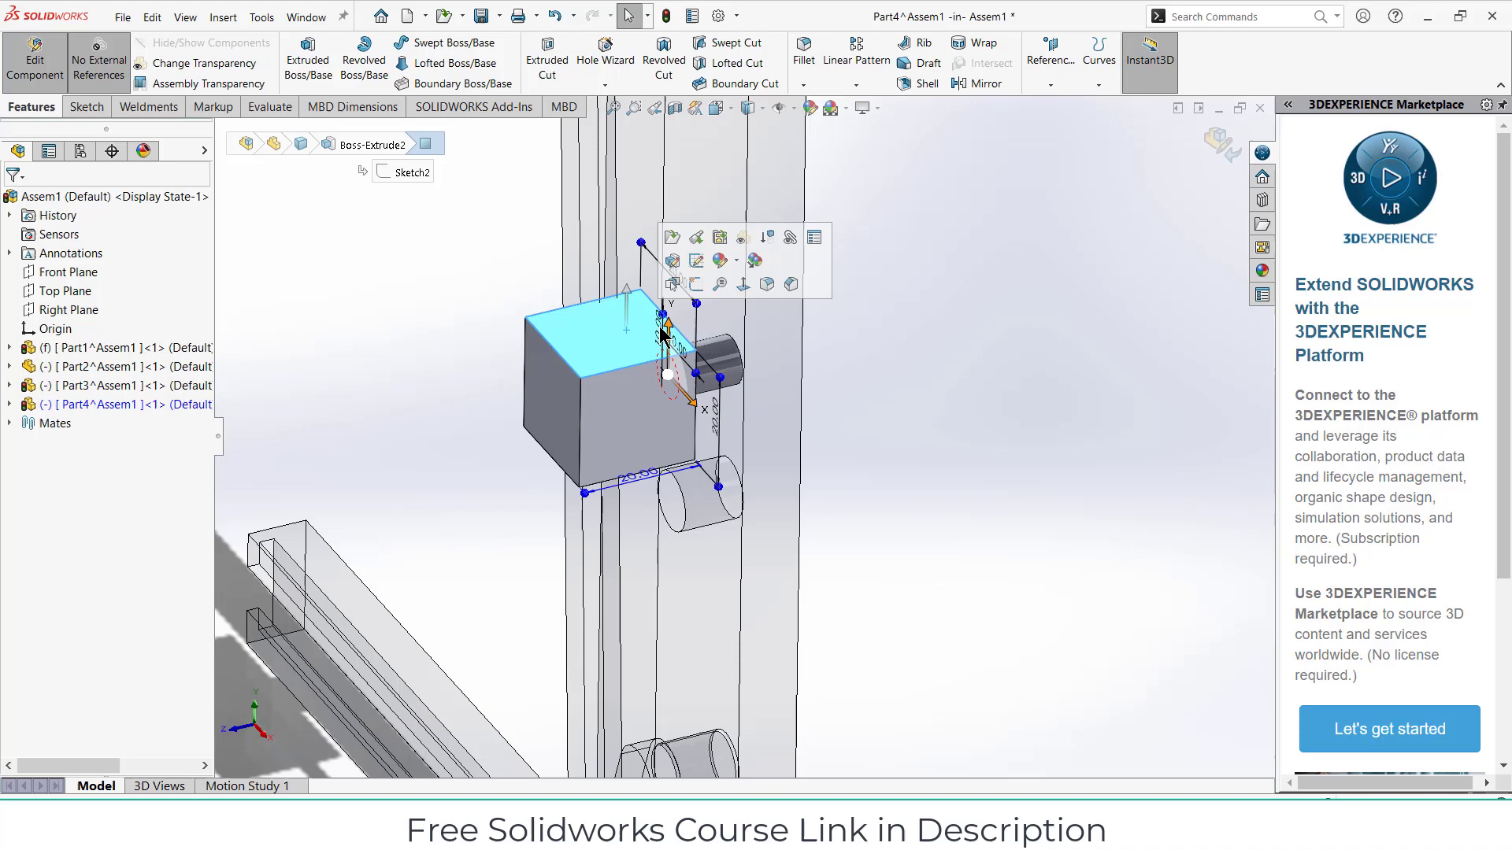
left_click(696, 284)
scroll(744, 449, "down", 3)
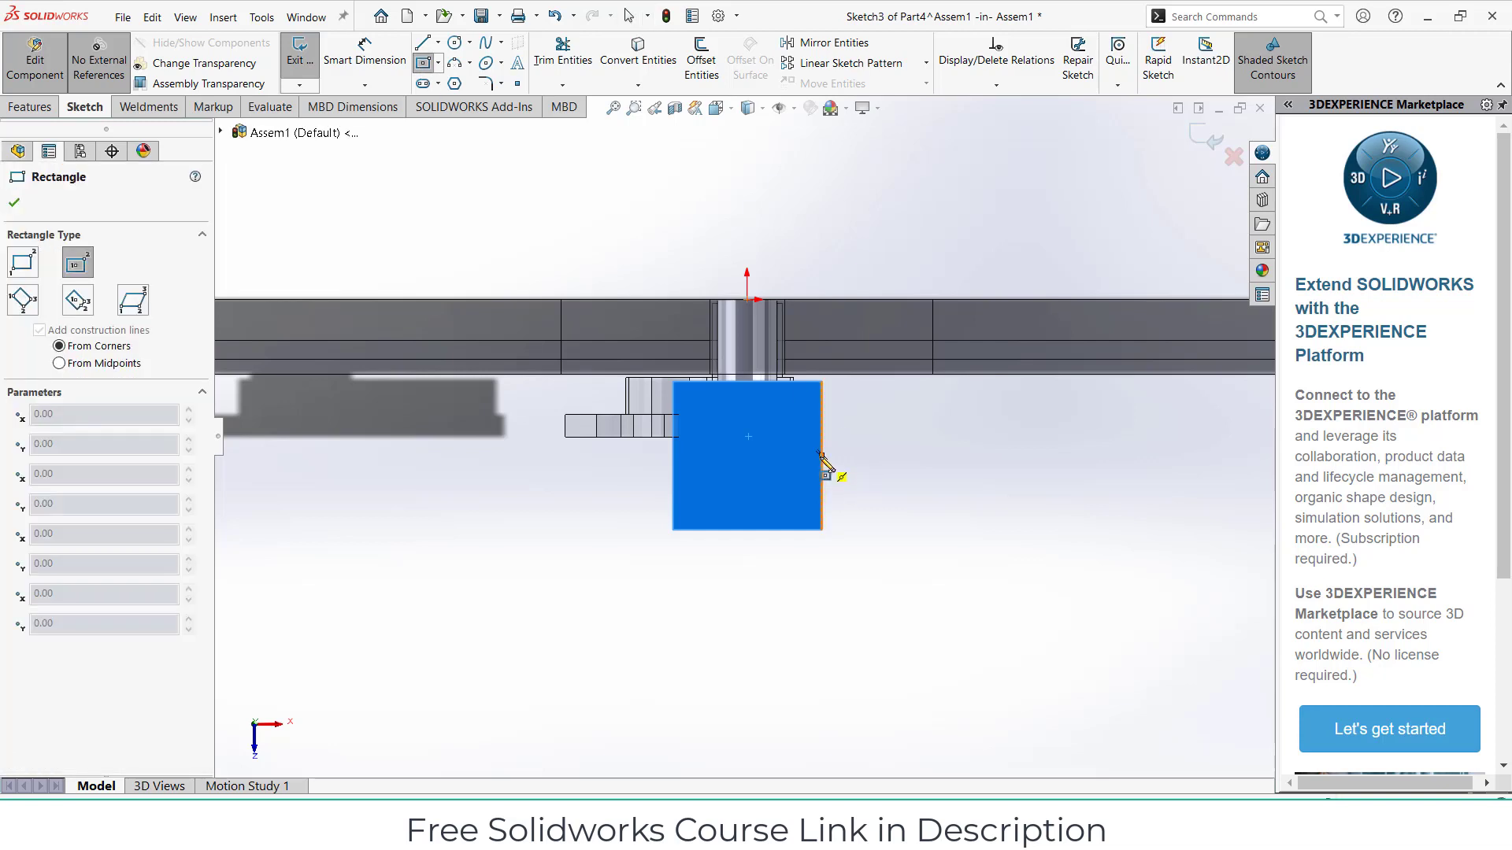
left_click(748, 458)
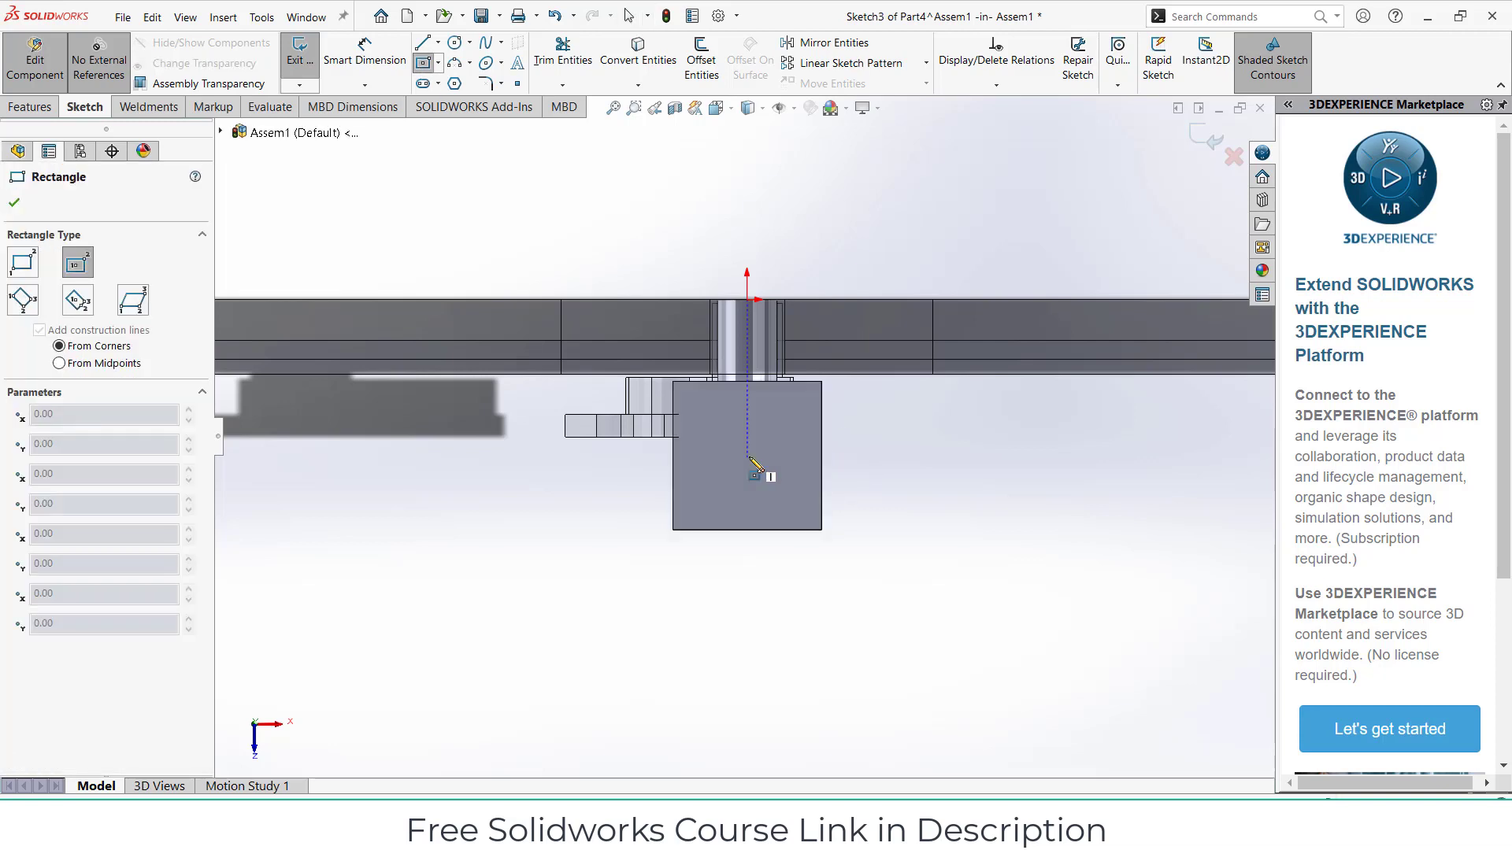
left_click(811, 407)
- Cut the rectangle 20 mm deep through the block to make it a hollow sleeve
left_click(32, 107)
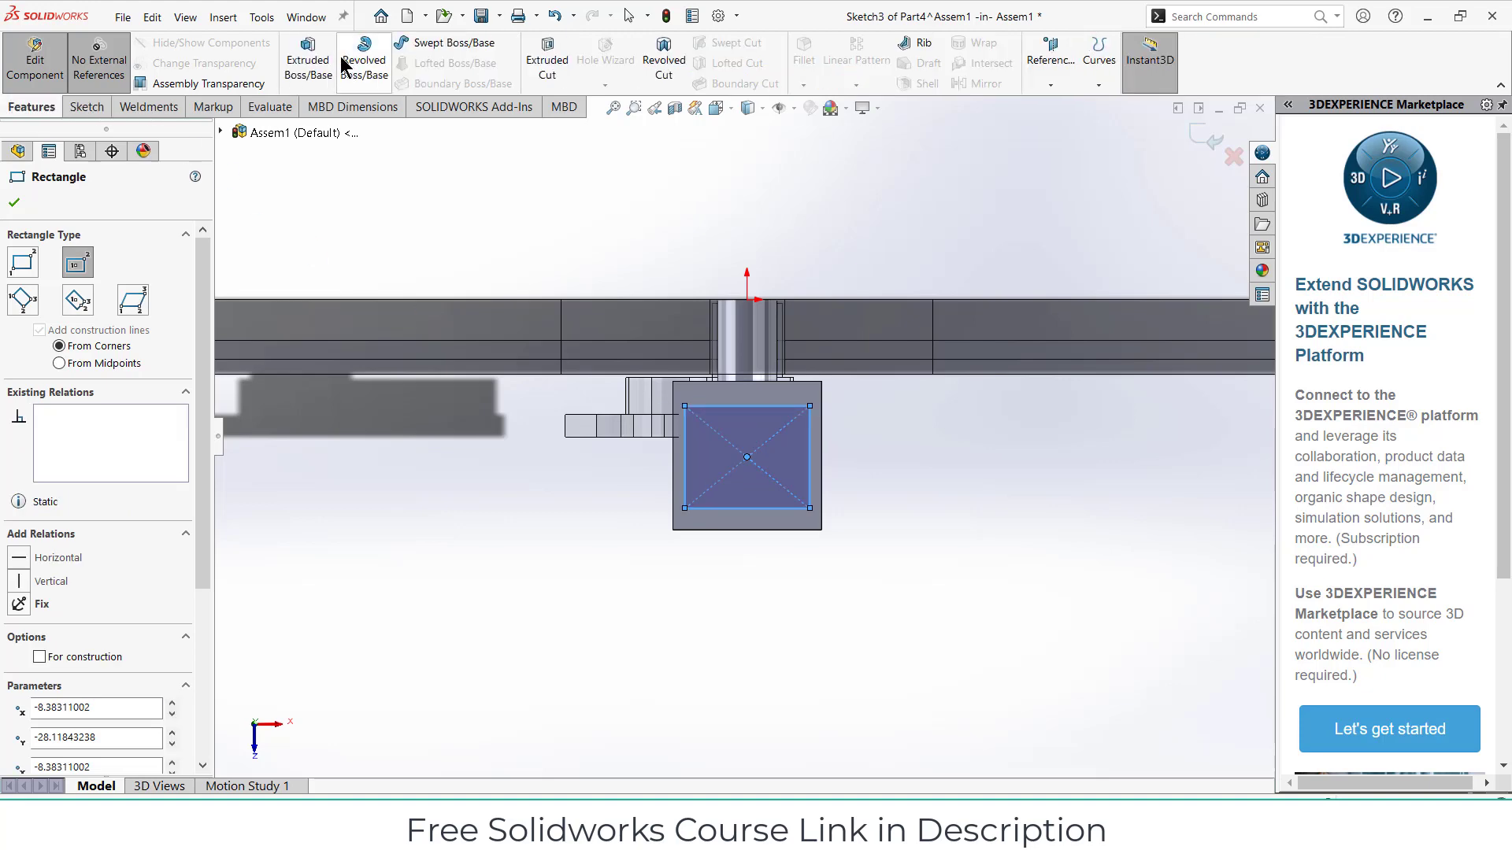
left_click(551, 61)
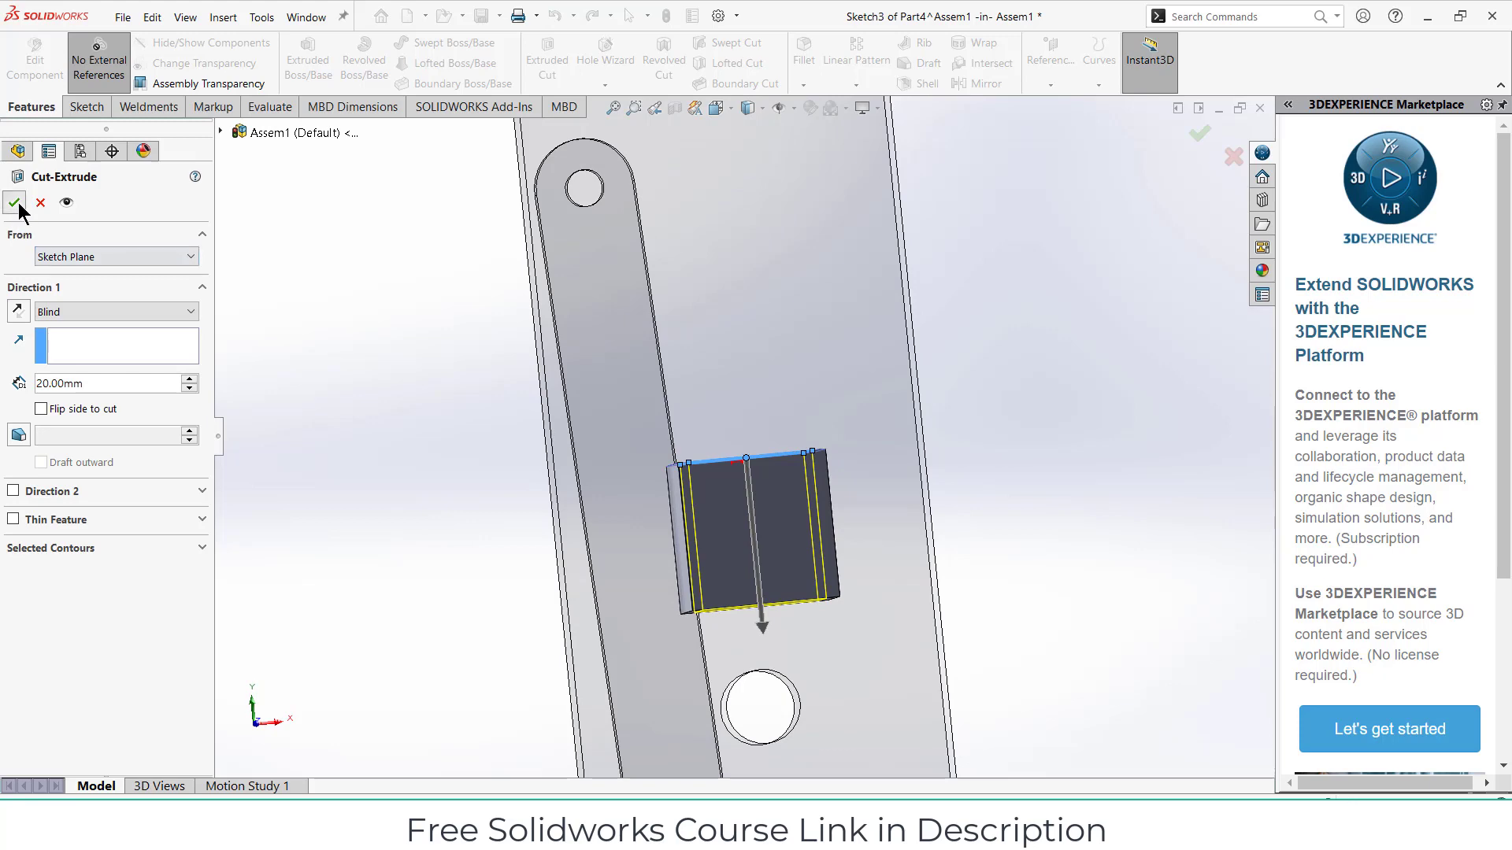
key("Return")
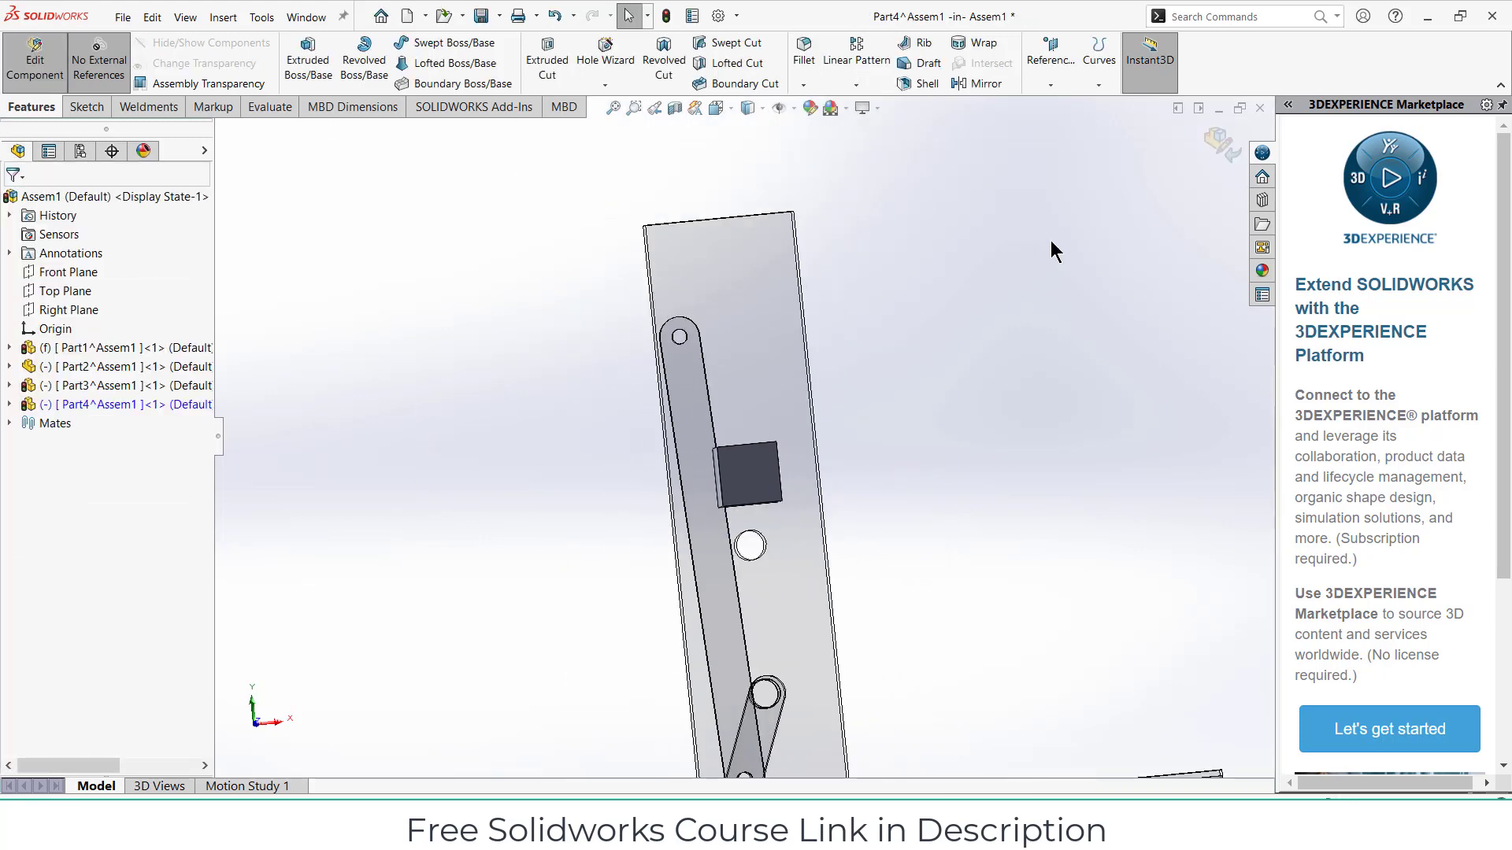
- Leave part editing and move the pinned sleeve block out in front of the upright, clear of the long link
left_click(1223, 144)
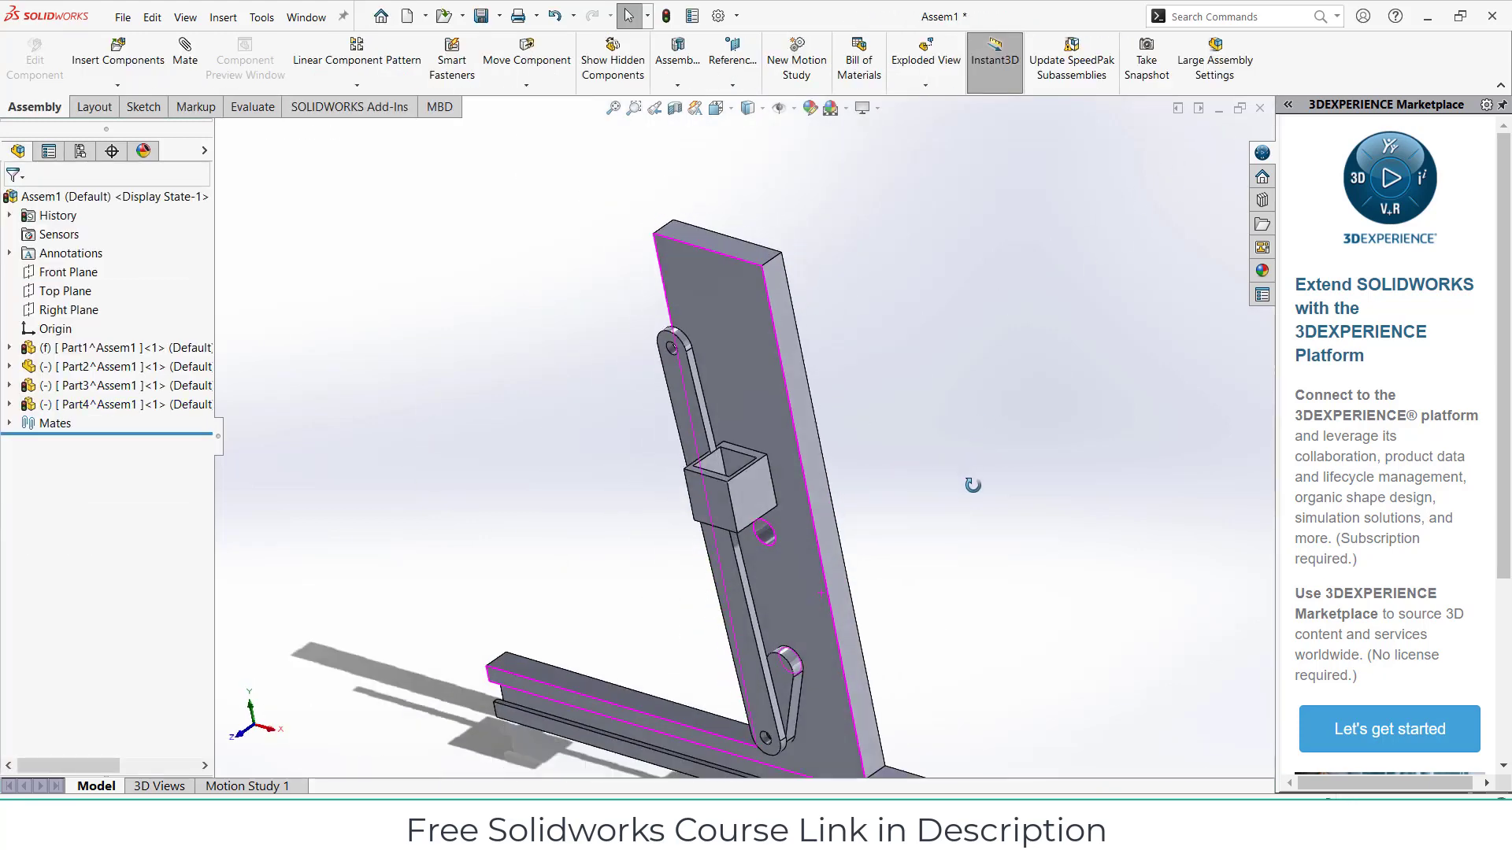
left_click_drag(742, 512, 602, 537)
- Mate the sleeve block's pin concentric with the hole in the upright
left_click(185, 55)
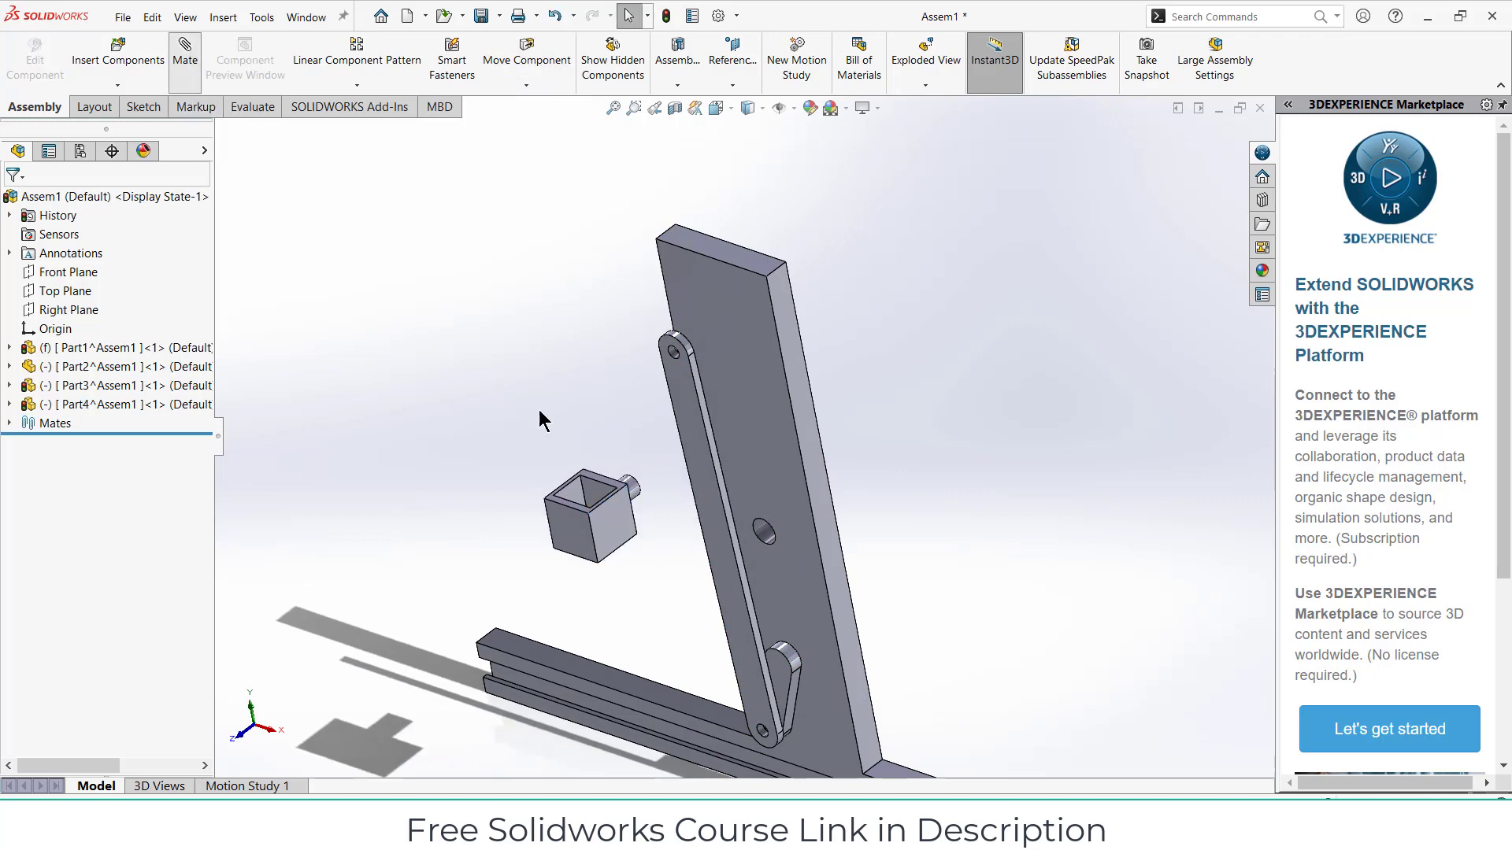
scroll(640, 484, "down", 3)
left_click(636, 490)
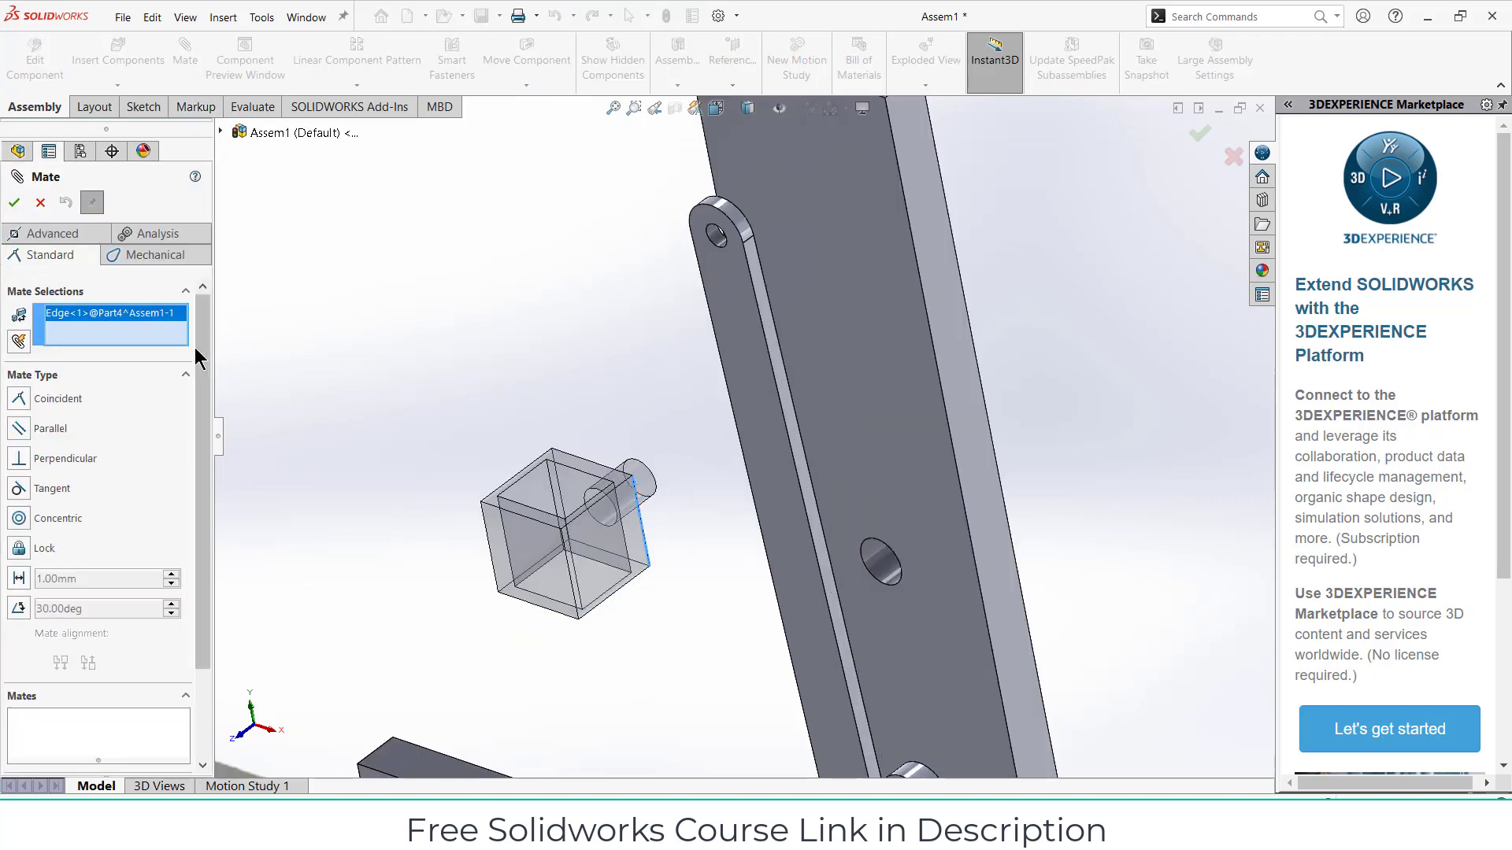
right_click(183, 335)
left_click(236, 340)
left_click(648, 485)
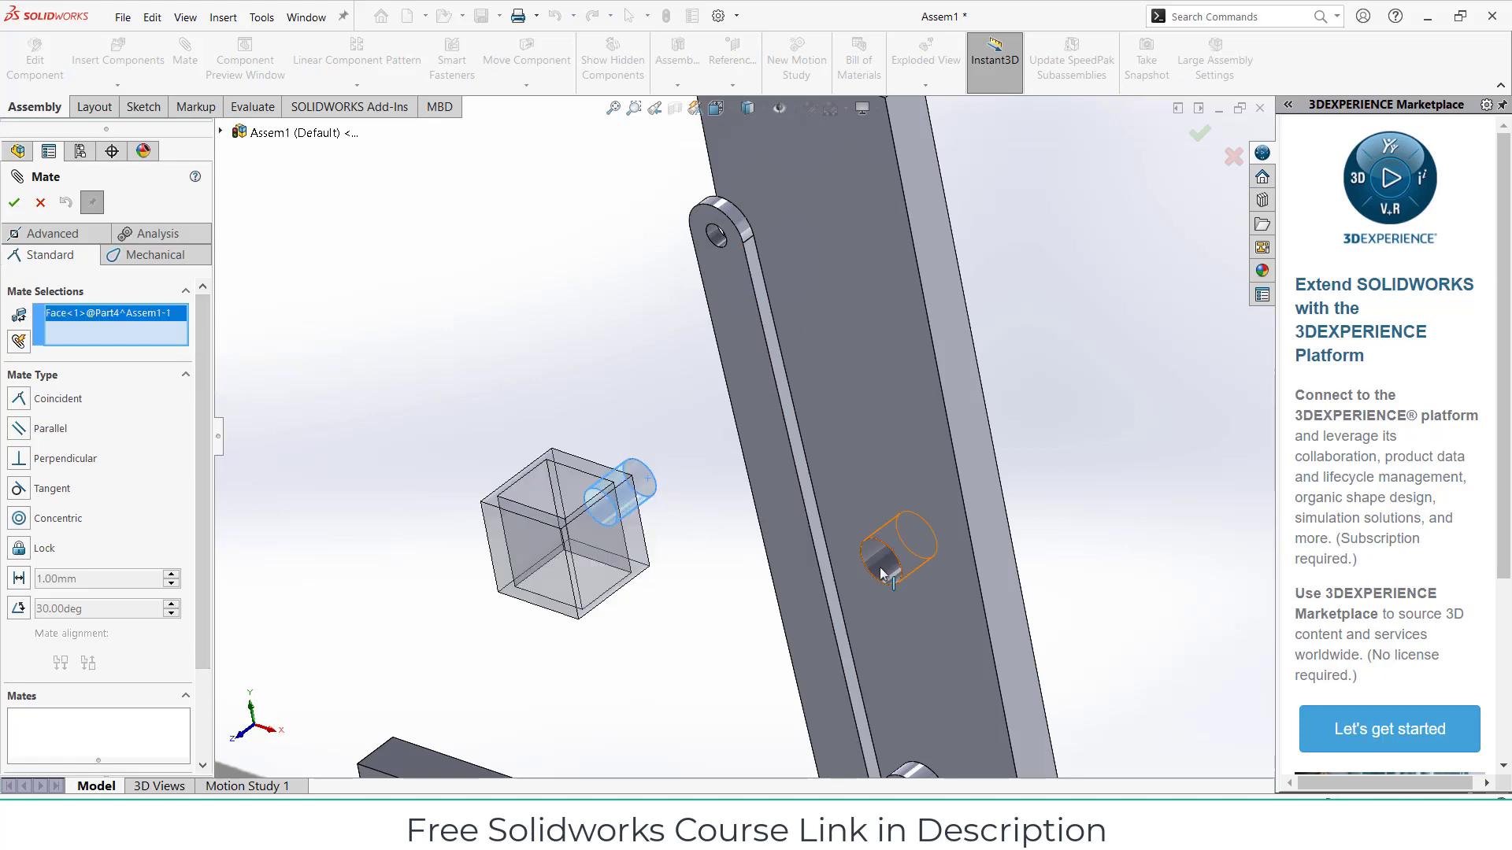
left_click(886, 569)
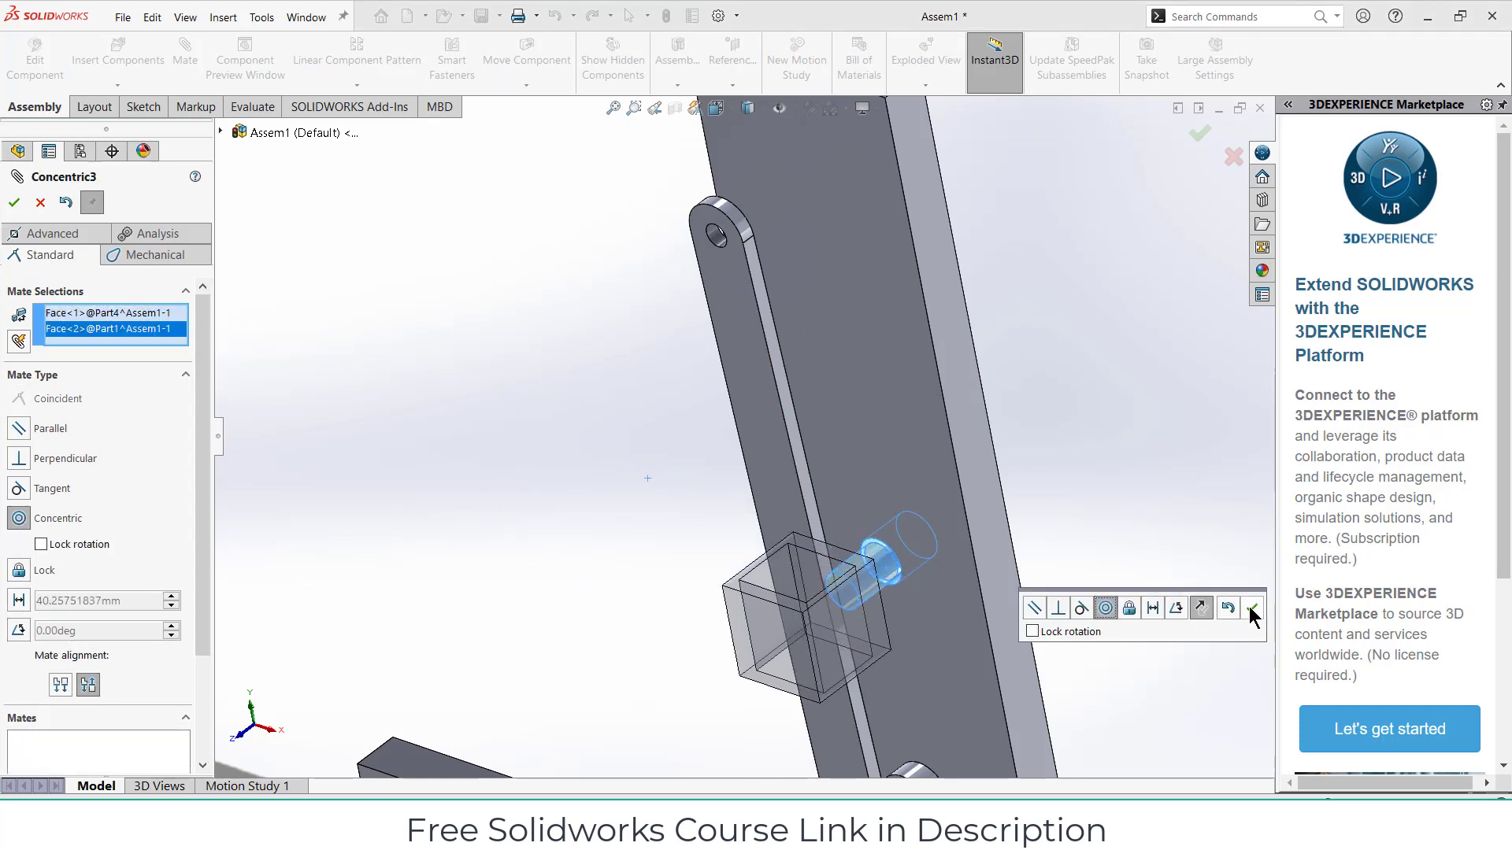
left_click(1252, 607)
- Add a coincident mate between the sleeve block's pin-side face and the front face of the upright
middle_click_drag(965, 591, 880, 612)
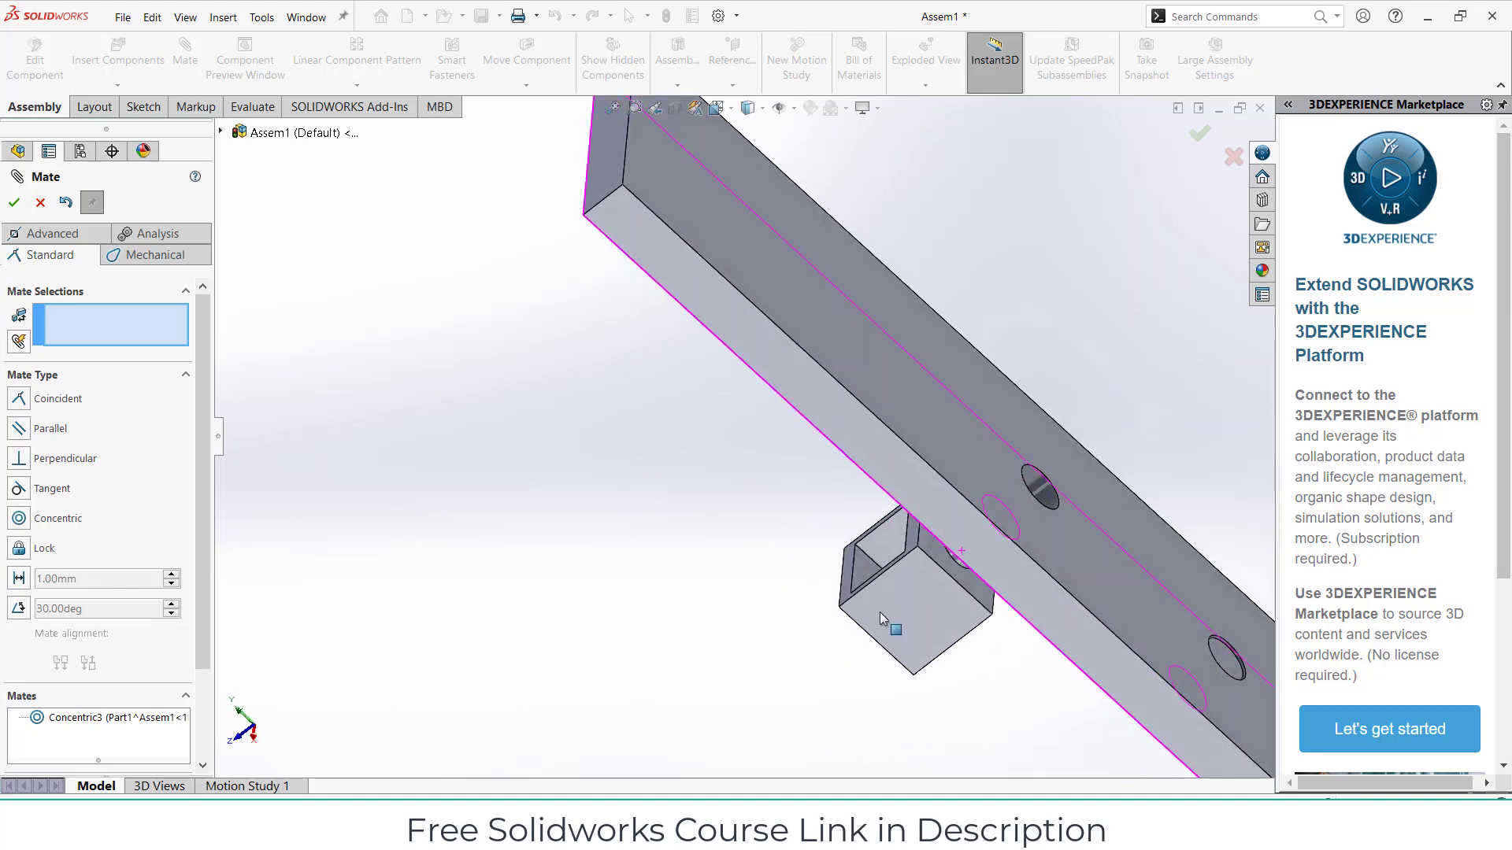
left_click(964, 581)
middle_click_drag(963, 581, 1111, 493)
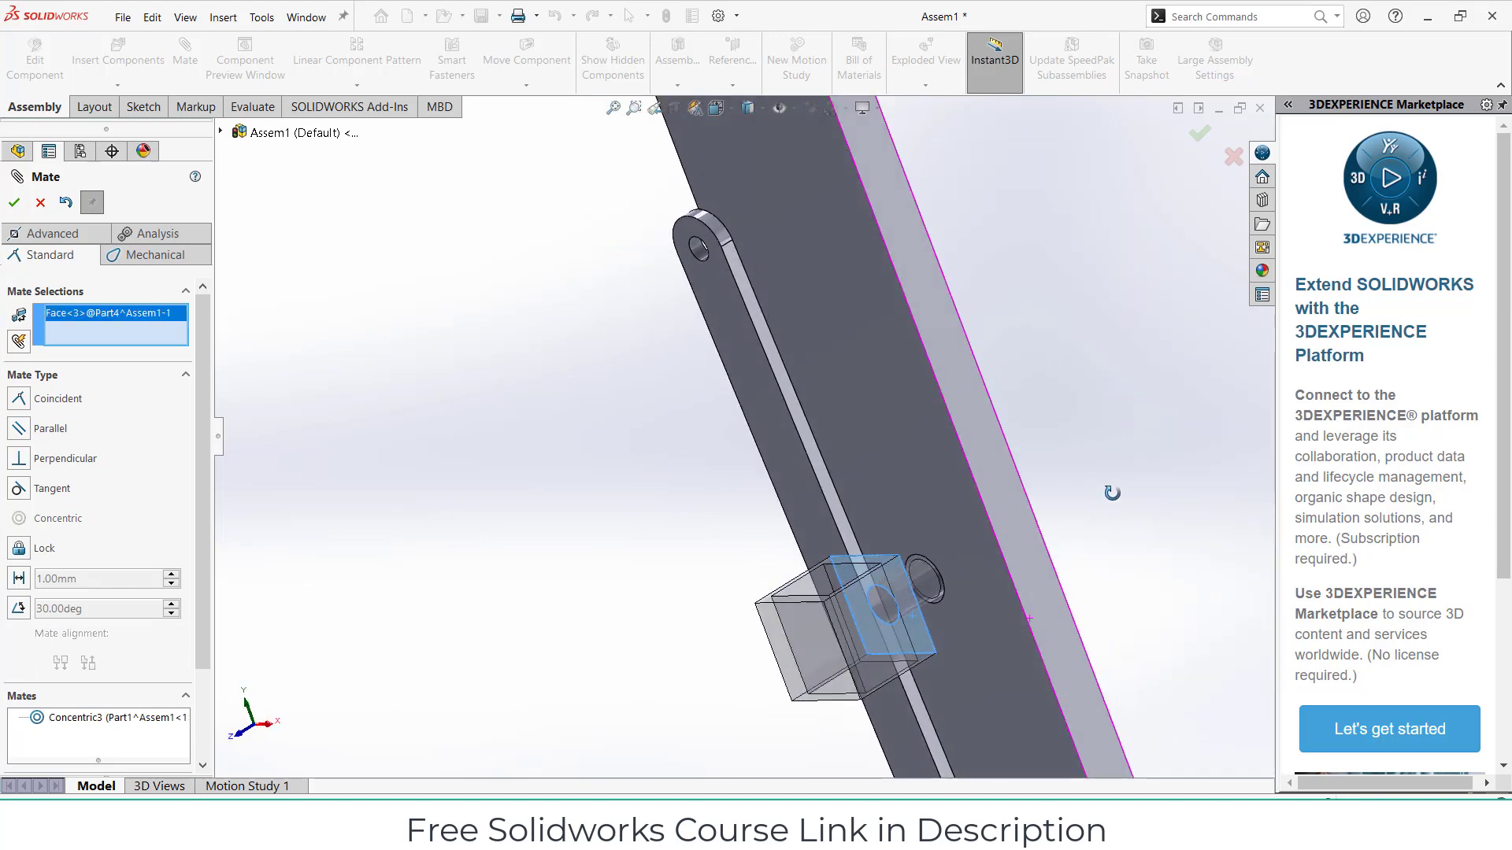
left_click(925, 506)
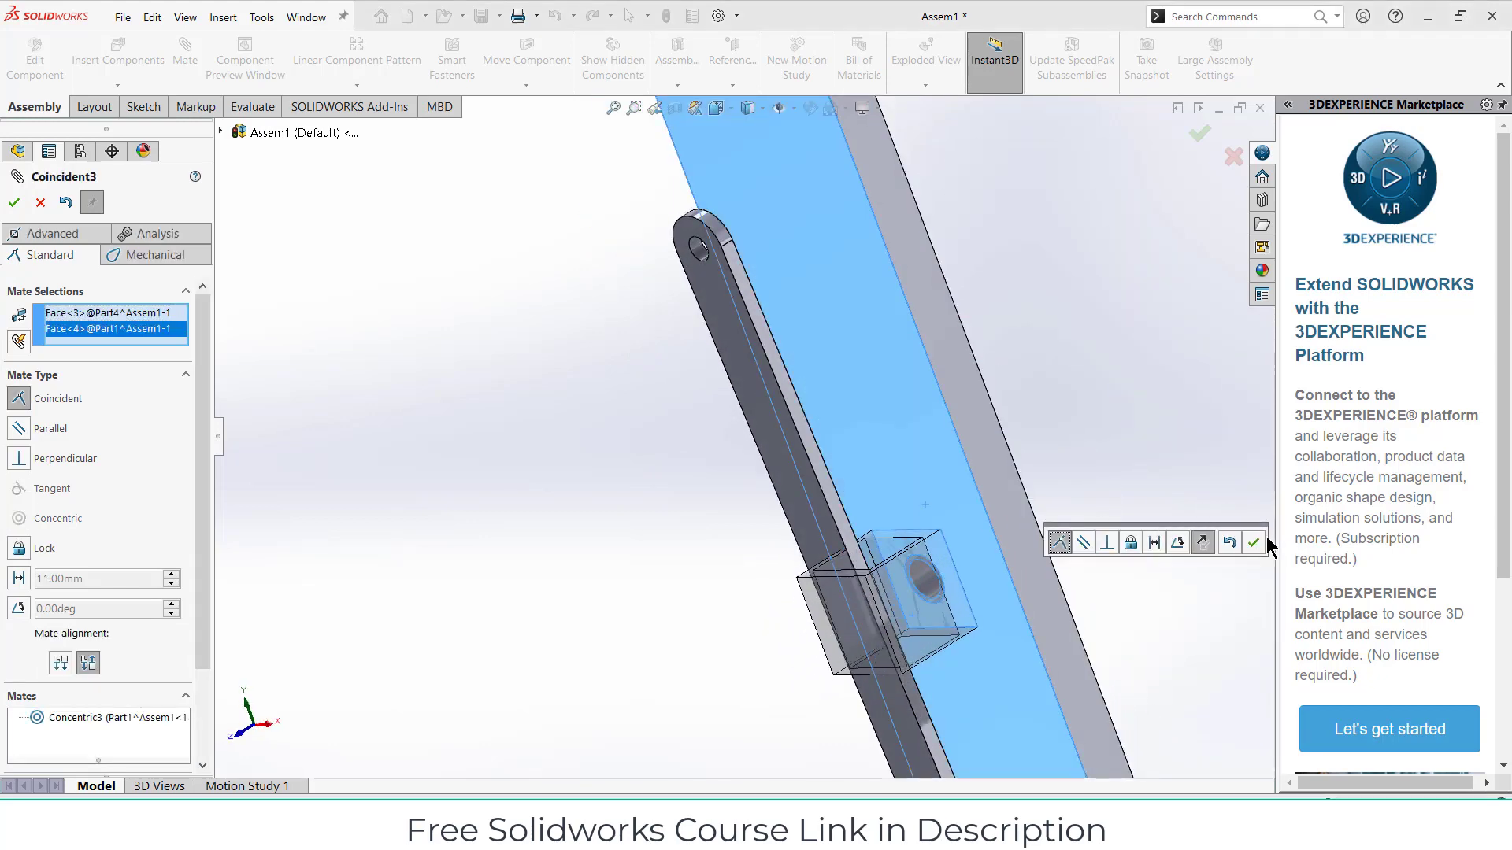
scroll(935, 560, "up", 2)
left_click(1253, 542)
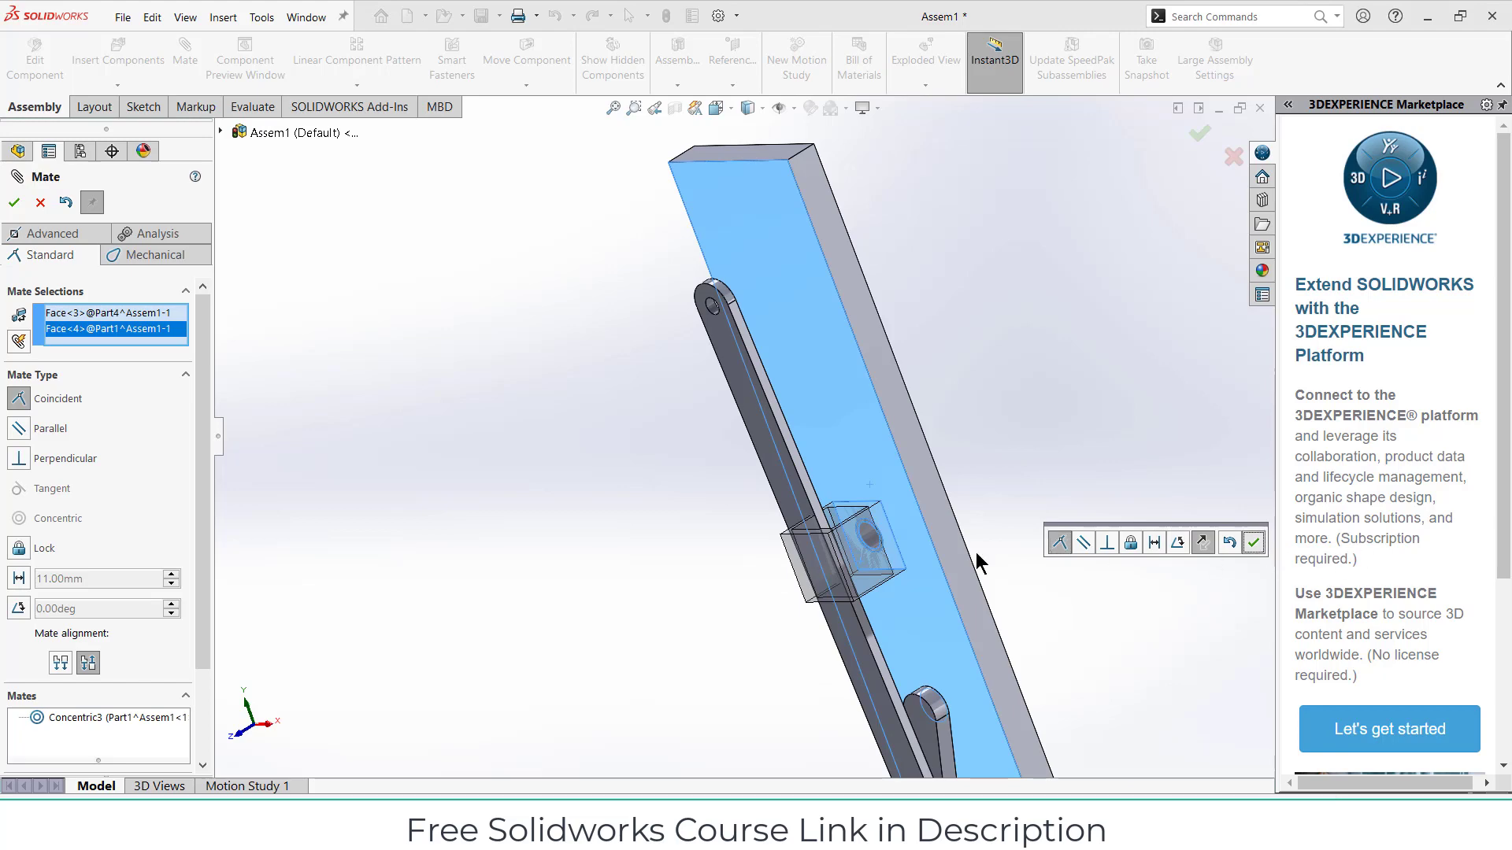
- Make the long link's side face coincident with the matching inner side wall of the sleeve so the link runs through it
middle_click_drag(906, 481, 878, 563)
left_click(811, 476)
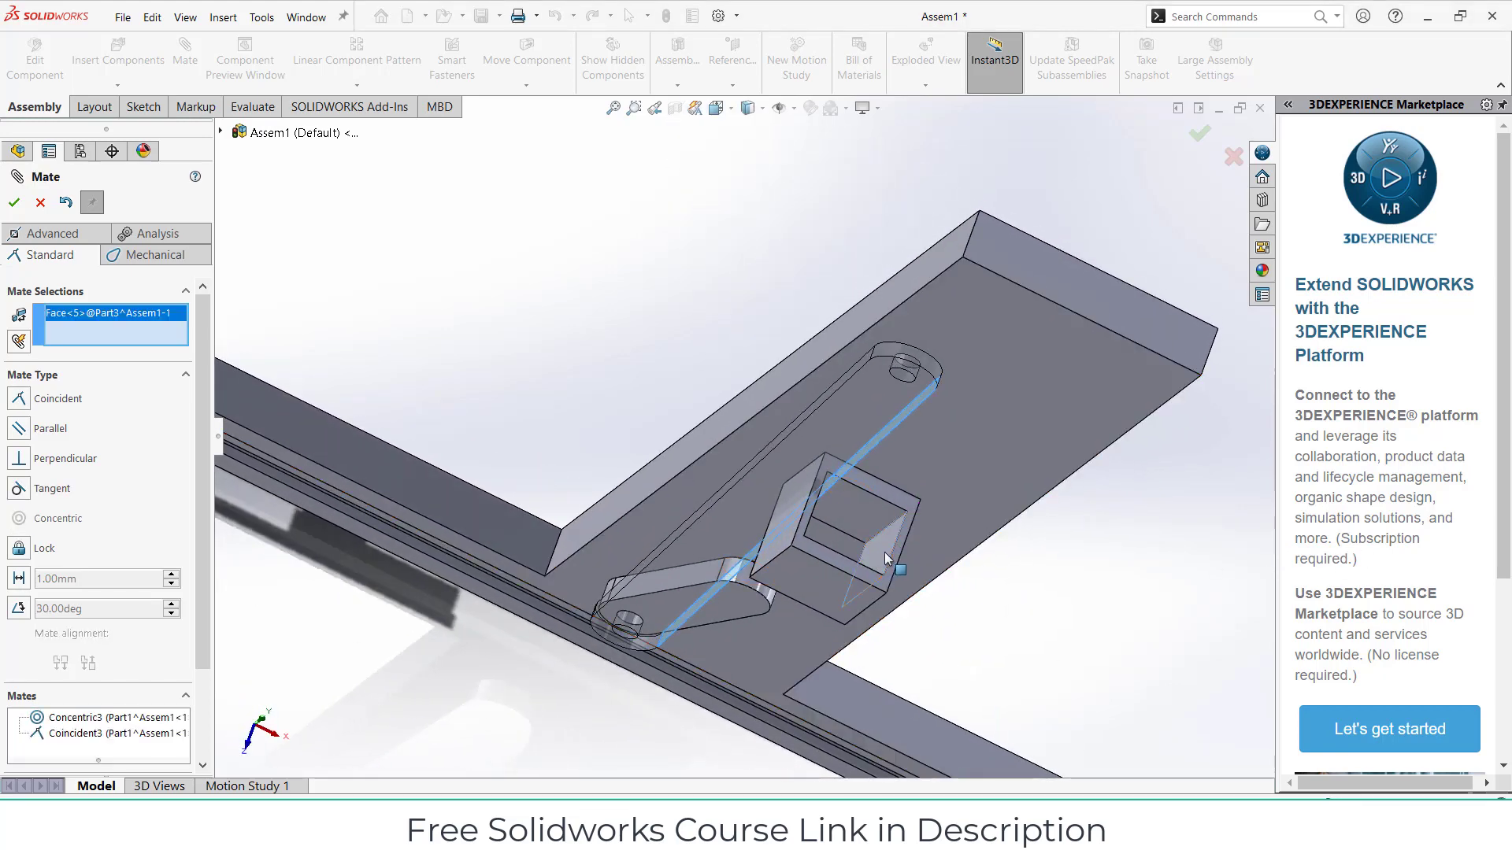
left_click(878, 558)
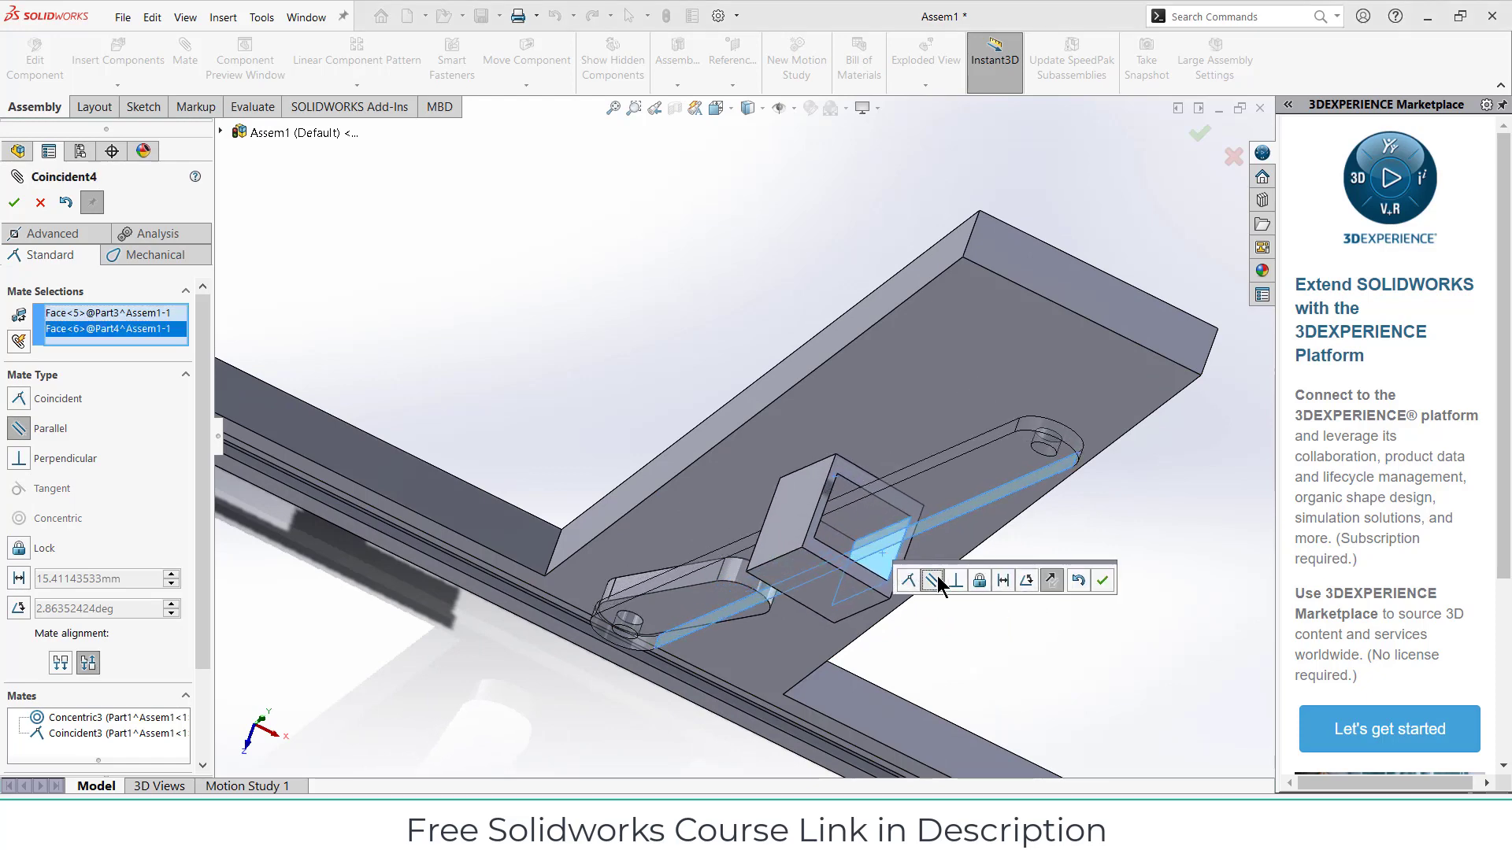
left_click(934, 579)
middle_click_drag(826, 554, 814, 339)
scroll(815, 344, "up", 2)
left_click(910, 584)
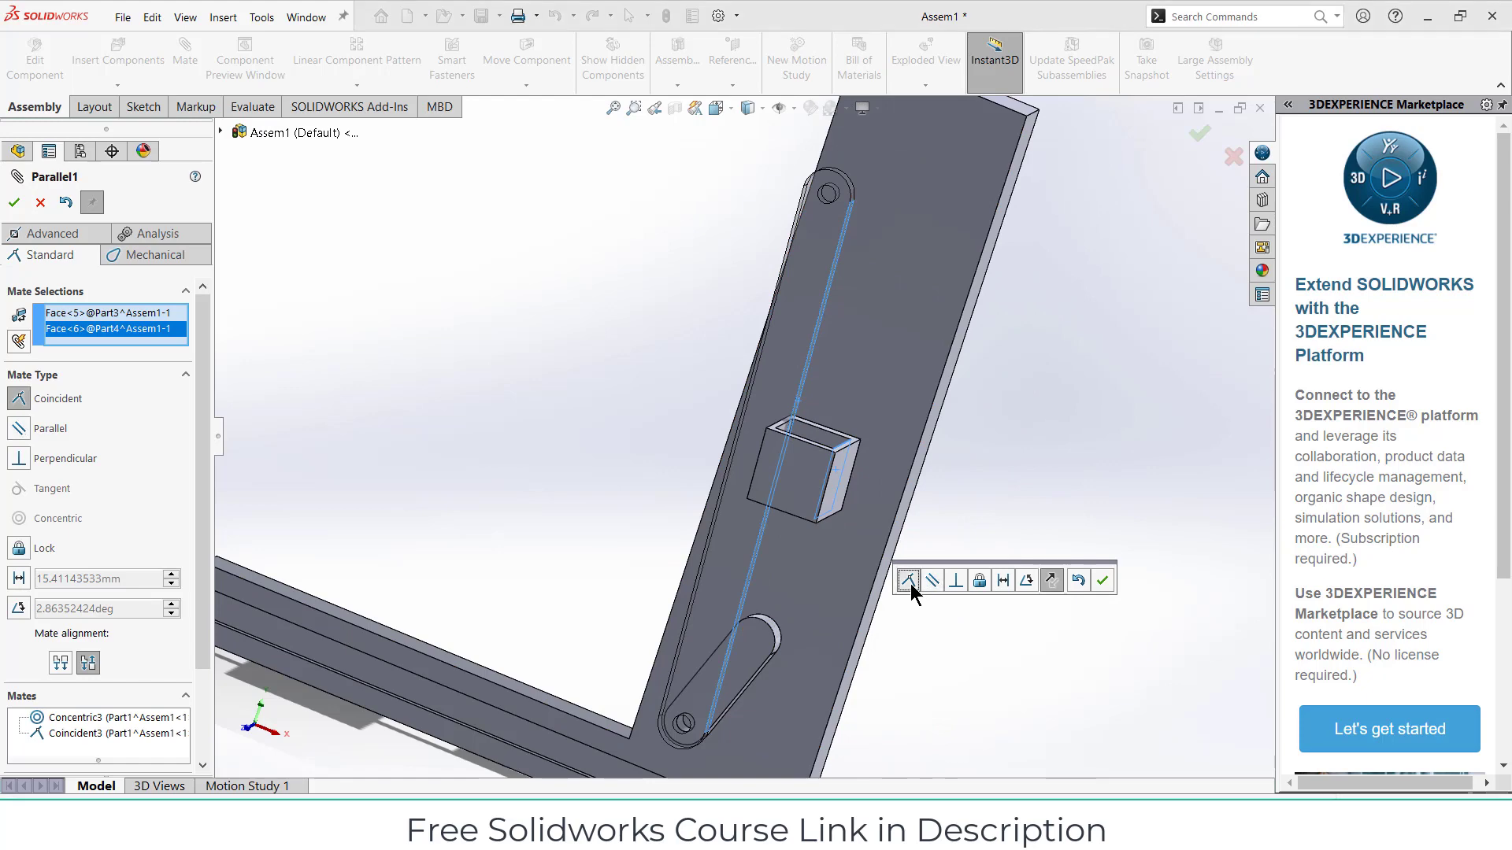
left_click(1100, 583)
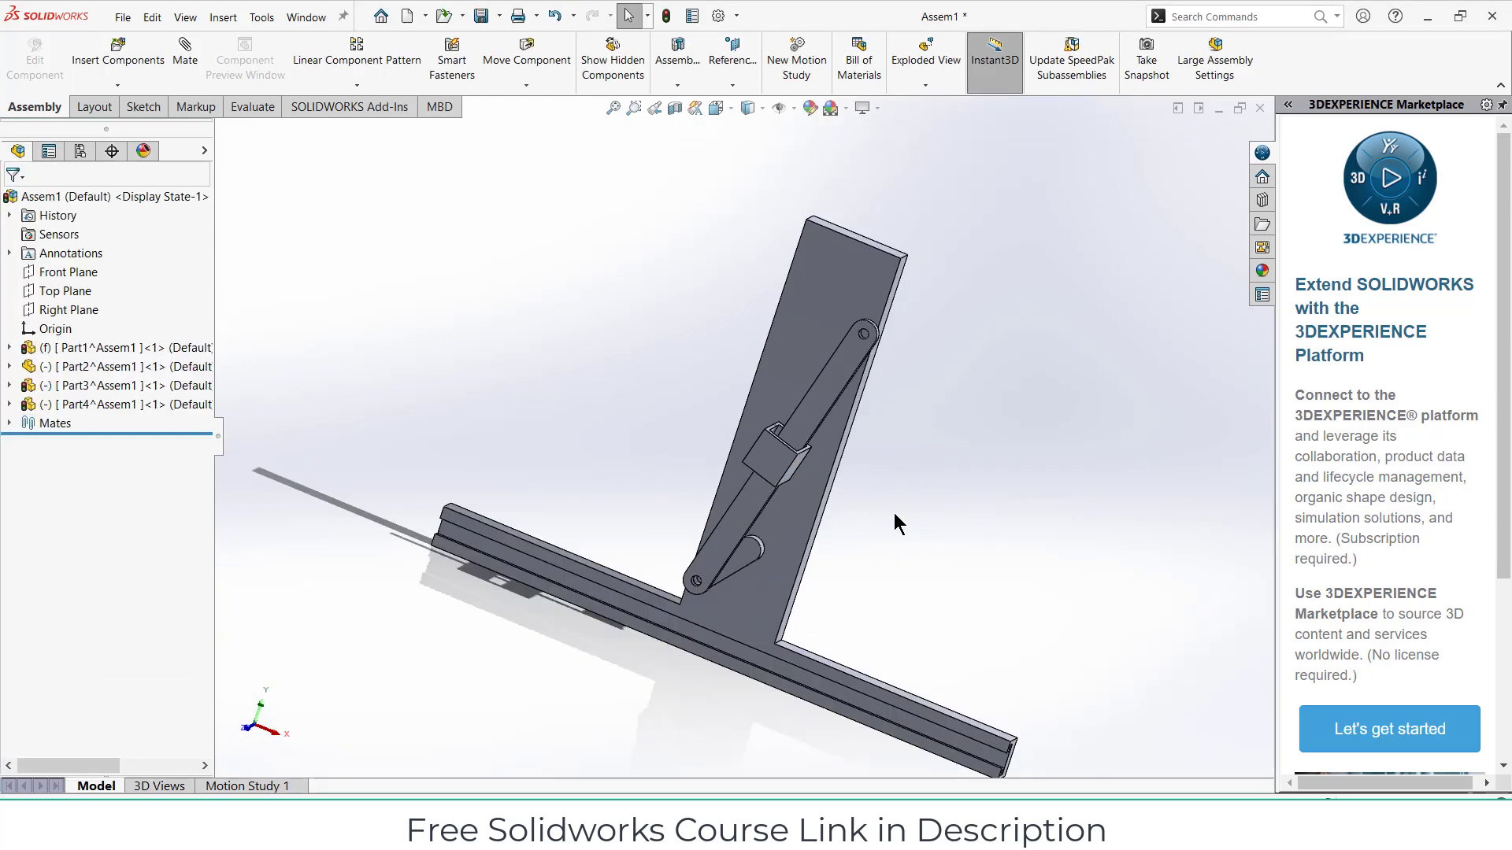
- Swing the short arm to test the linkage's motion and compare it with the reference mechanism video in VLC
scroll(894, 513, "down", 2)
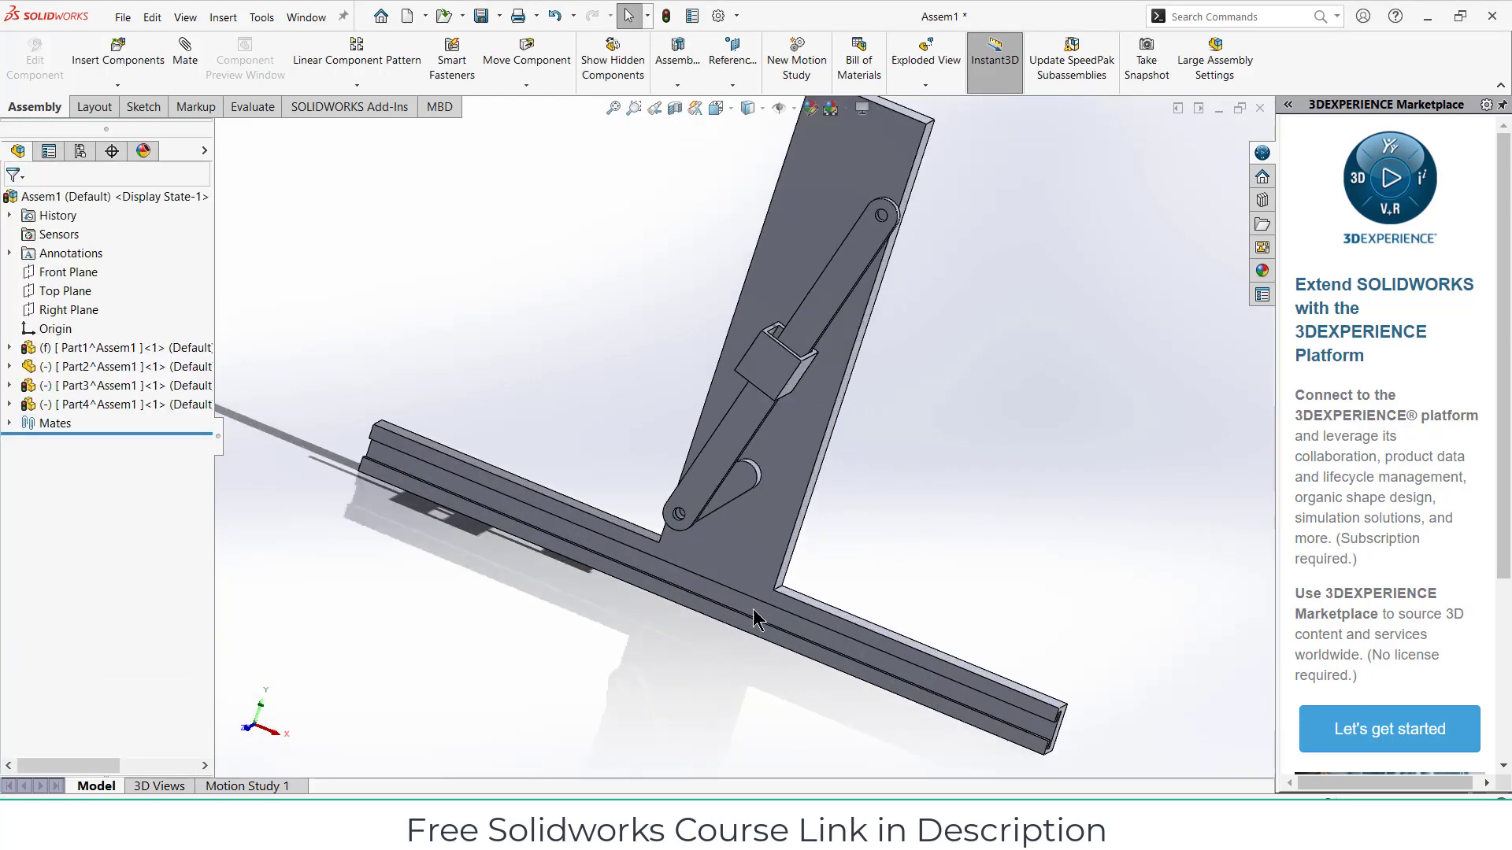
mouse_move(730, 493)
left_mouse_down()
mouse_move(721, 450)
mouse_move(762, 435)
mouse_move(681, 477)
mouse_move(764, 417)
mouse_move(809, 451)
mouse_move(696, 472)
mouse_move(728, 429)
mouse_move(783, 500)
mouse_move(706, 449)
mouse_move(791, 494)
mouse_move(686, 493)
mouse_move(697, 455)
mouse_move(744, 443)
mouse_move(713, 441)
mouse_move(679, 477)
mouse_move(703, 456)
mouse_move(761, 496)
mouse_move(733, 504)
left_mouse_up()
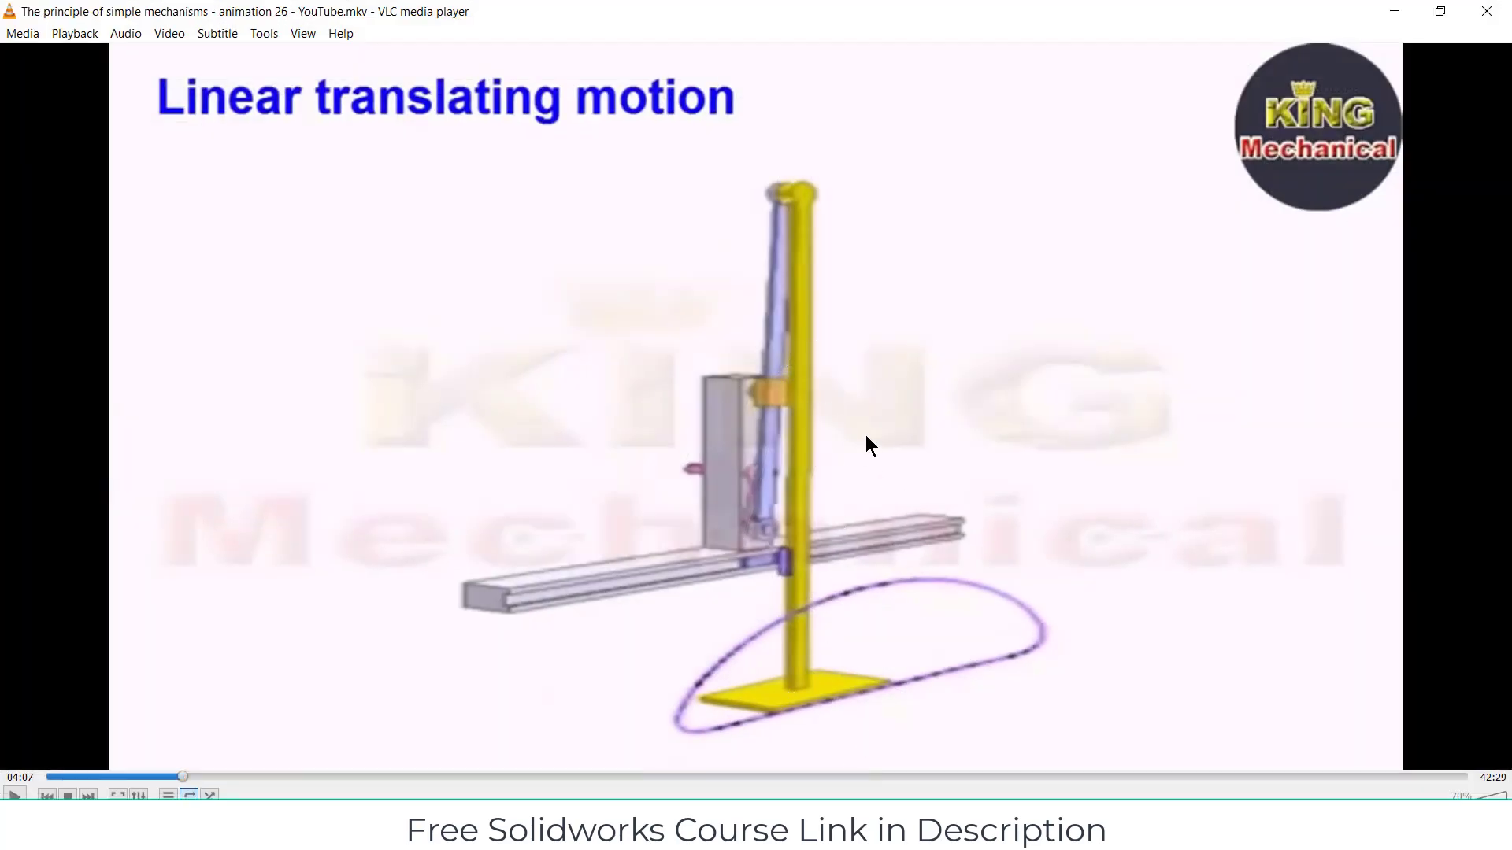
left_click(1395, 11)
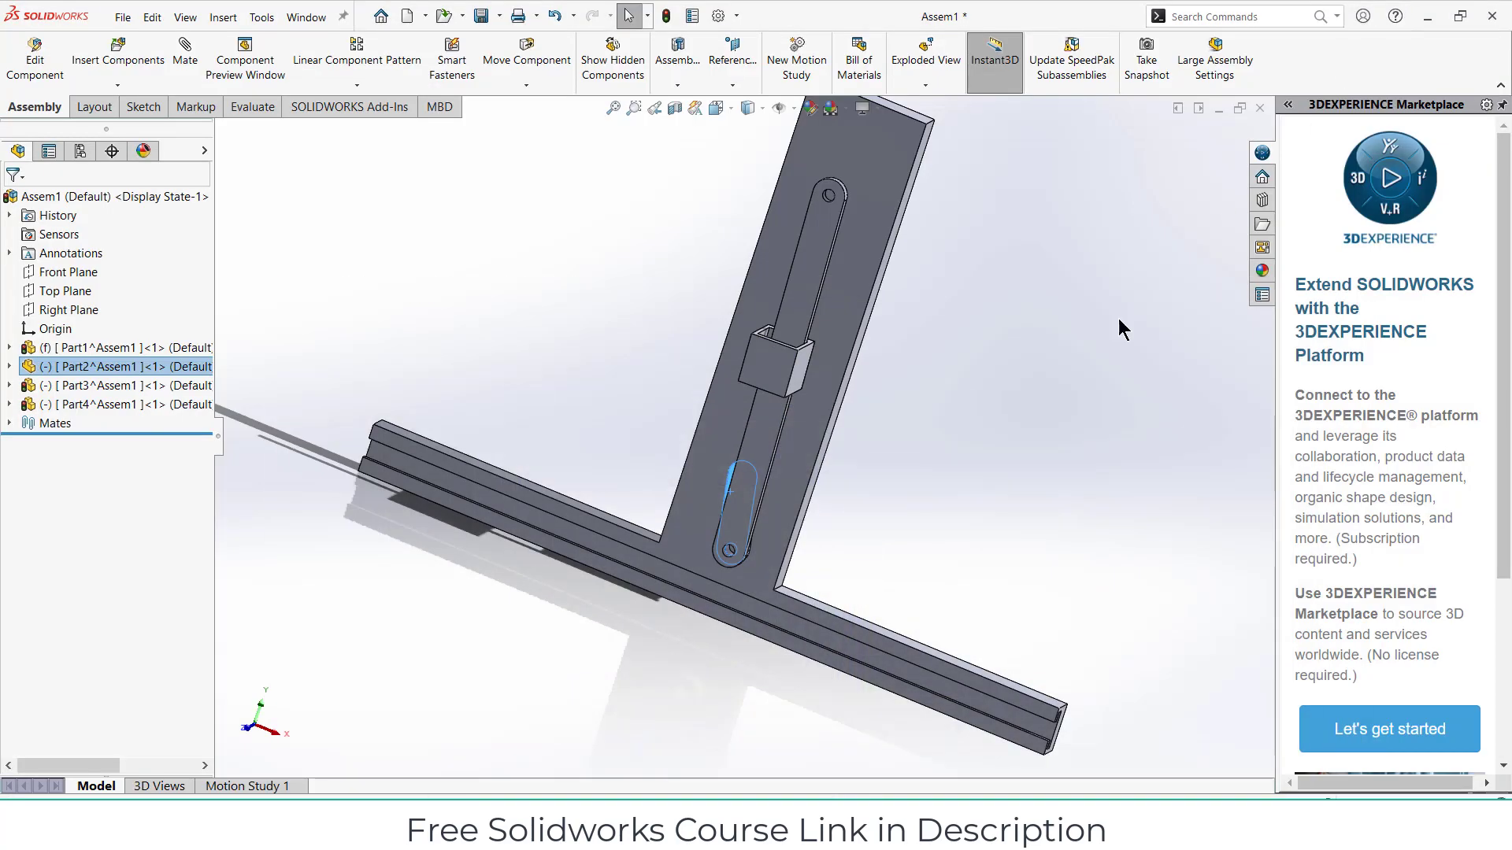
left_click(954, 506)
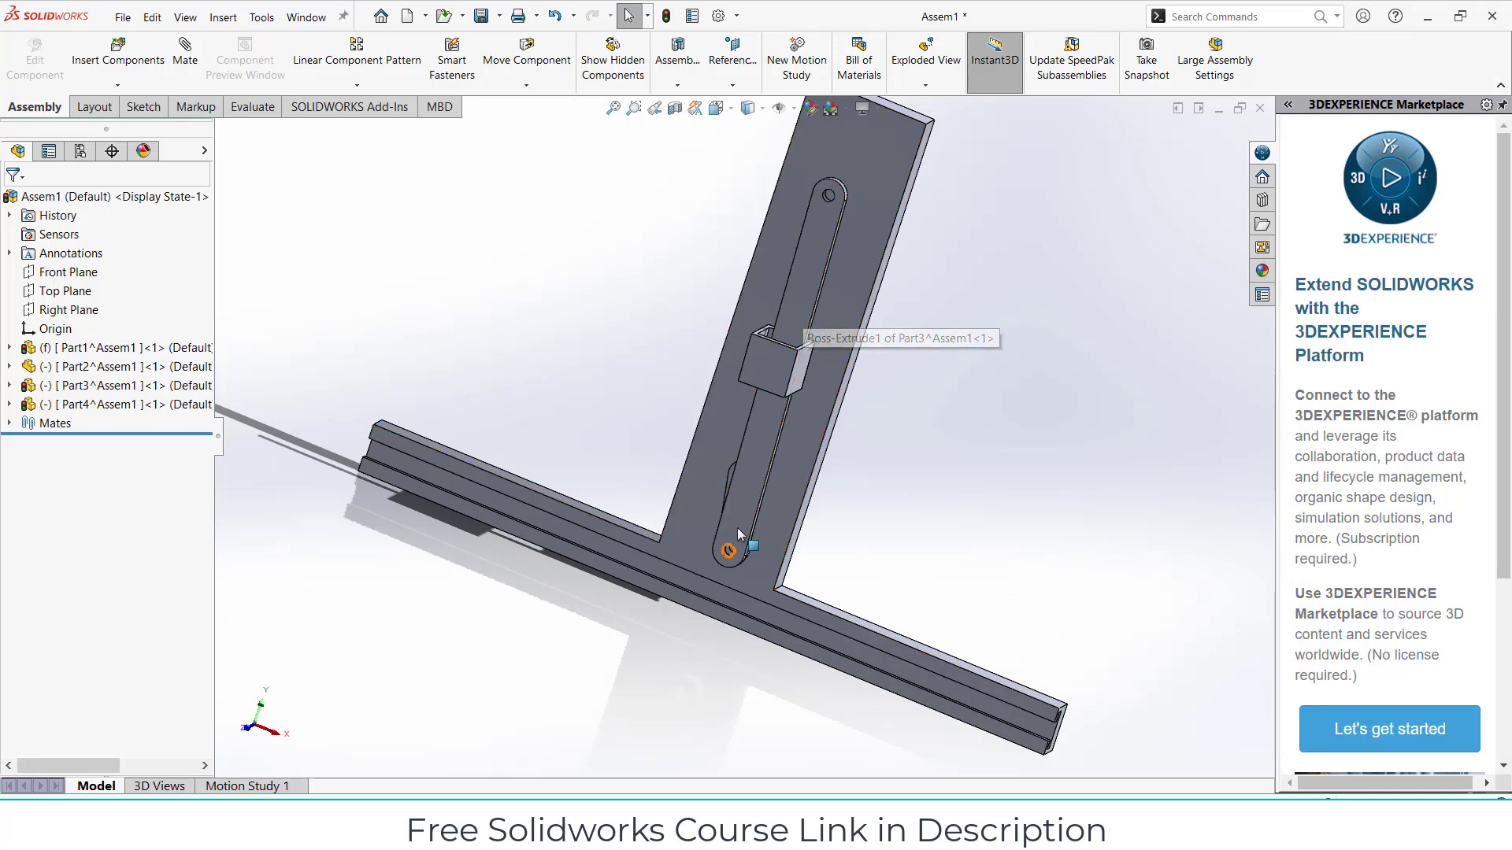
- Swing the long link until it stands nearly vertical above the upright, and view the assembly square to the upright's front face
left_click_drag(725, 513, 768, 378)
scroll(901, 428, "up", 3)
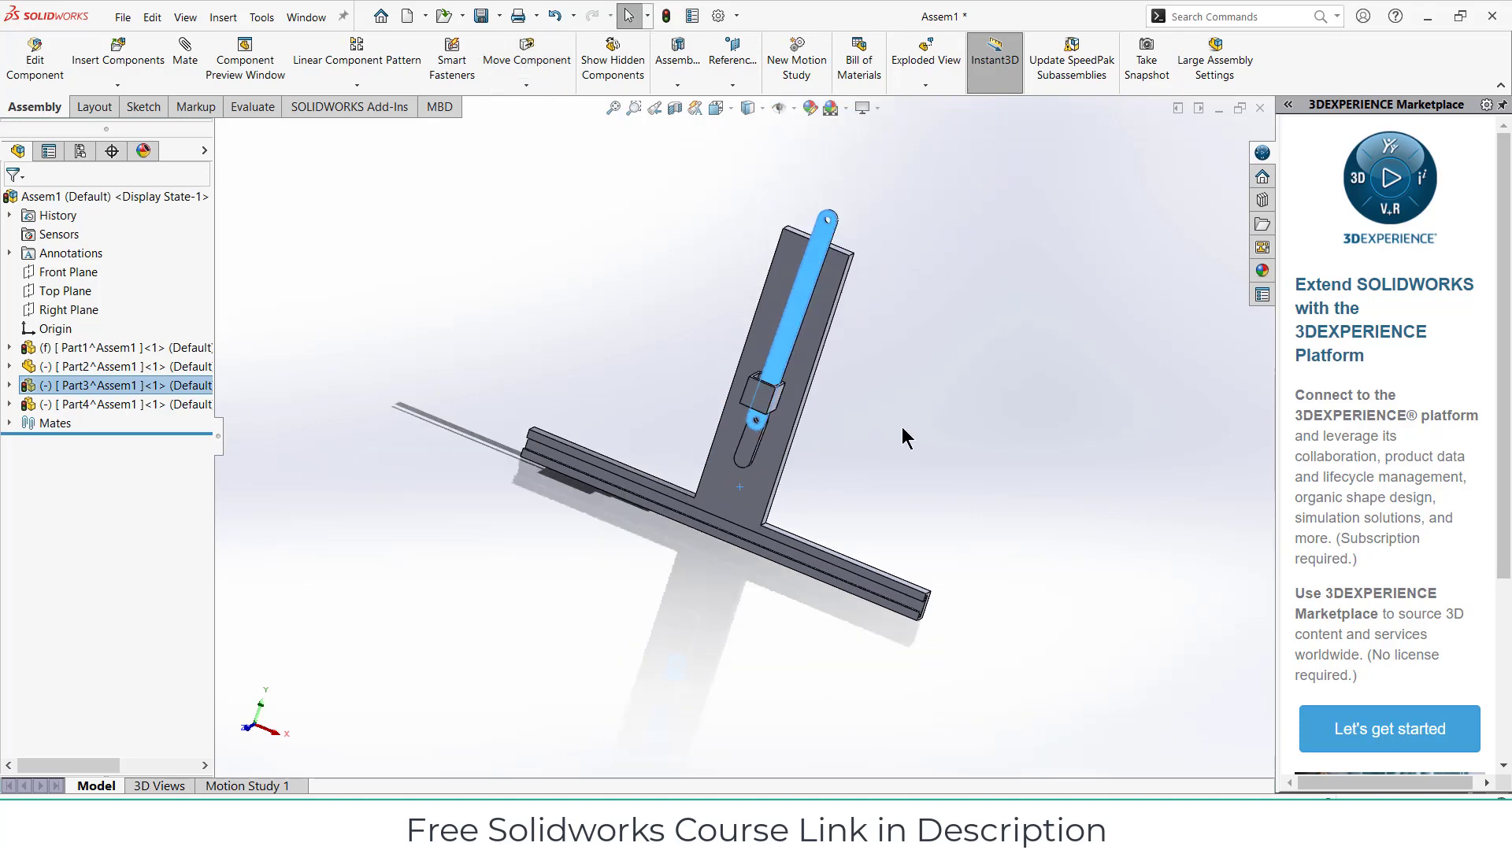
left_click(823, 346)
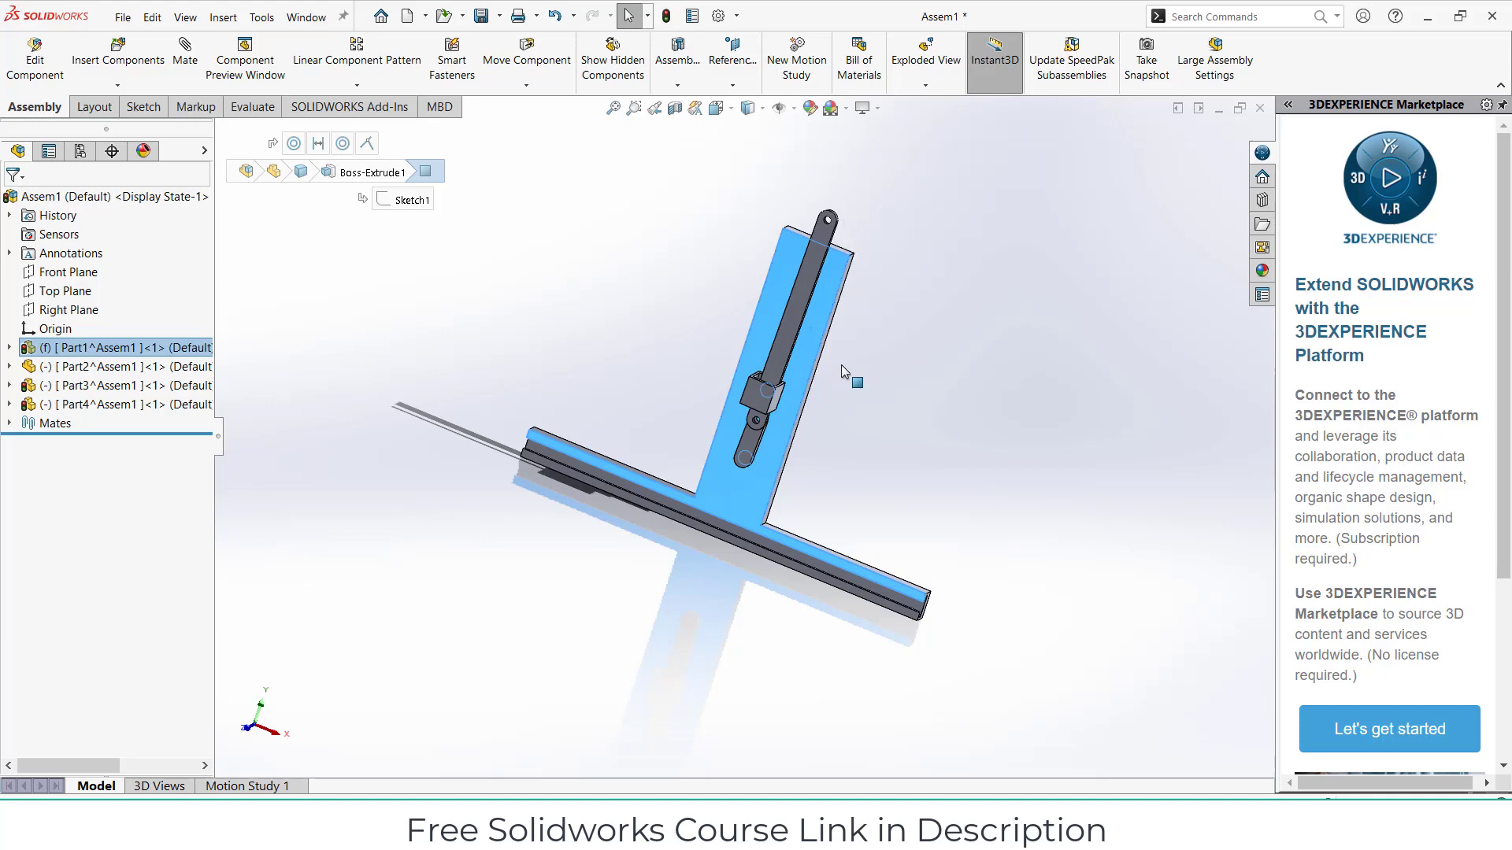
middle_click_drag(841, 366, 889, 389)
key("ctrl+1")
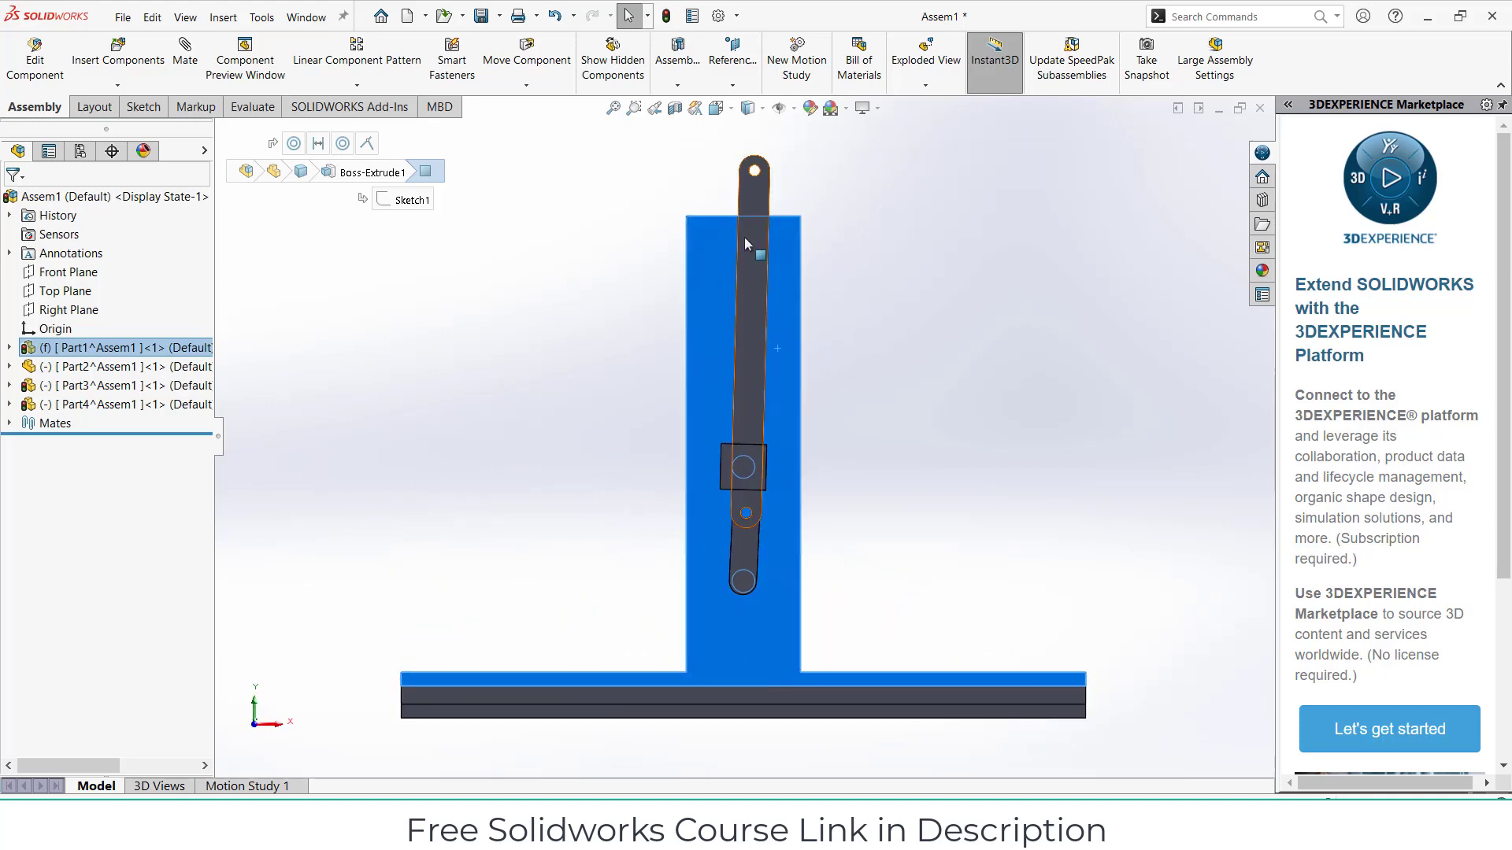
left_click_drag(745, 239, 752, 181)
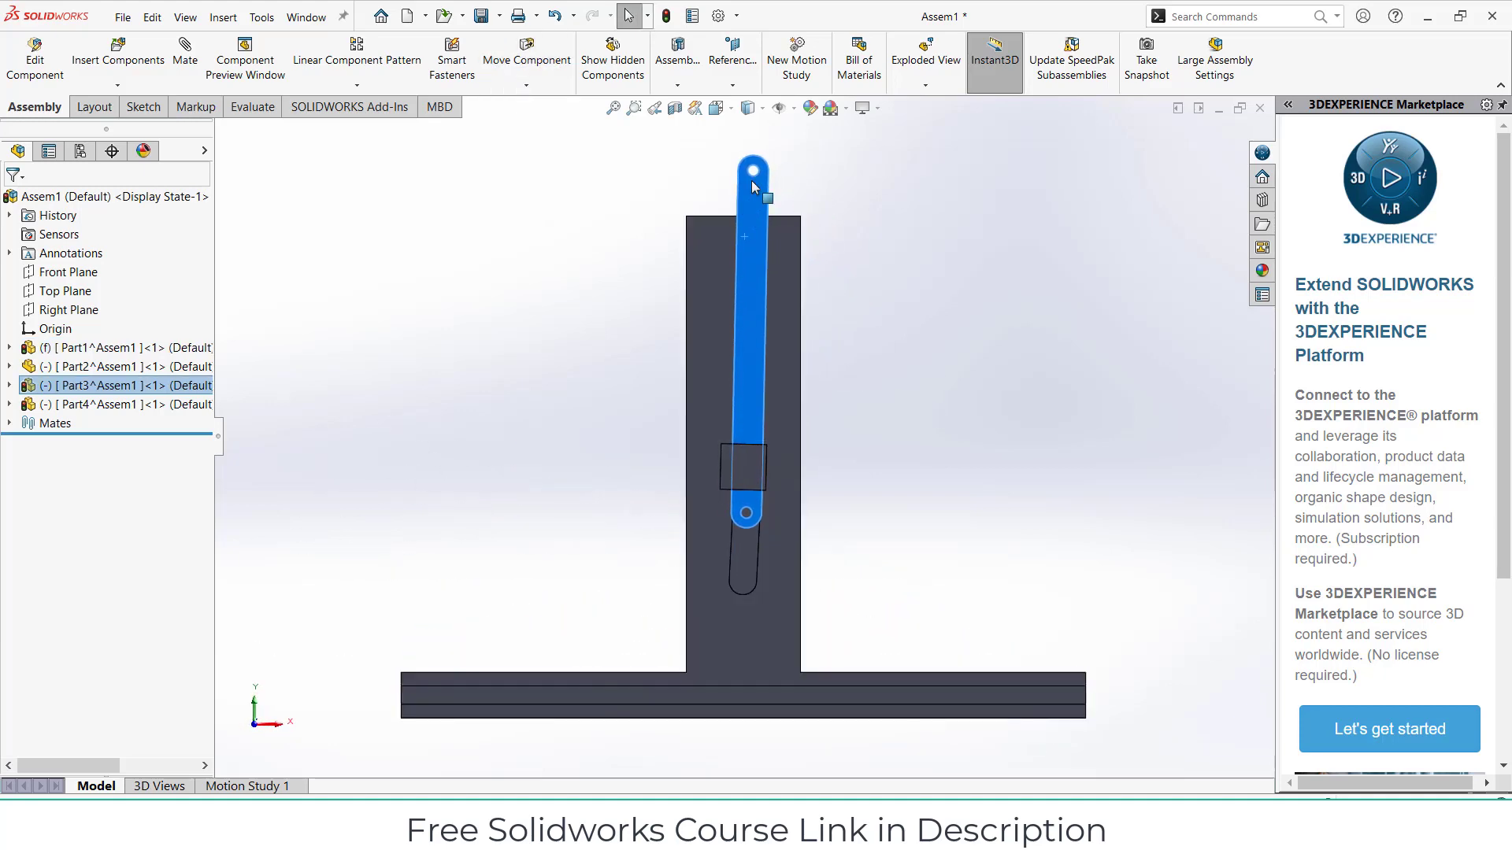
scroll(751, 182, "up", 2)
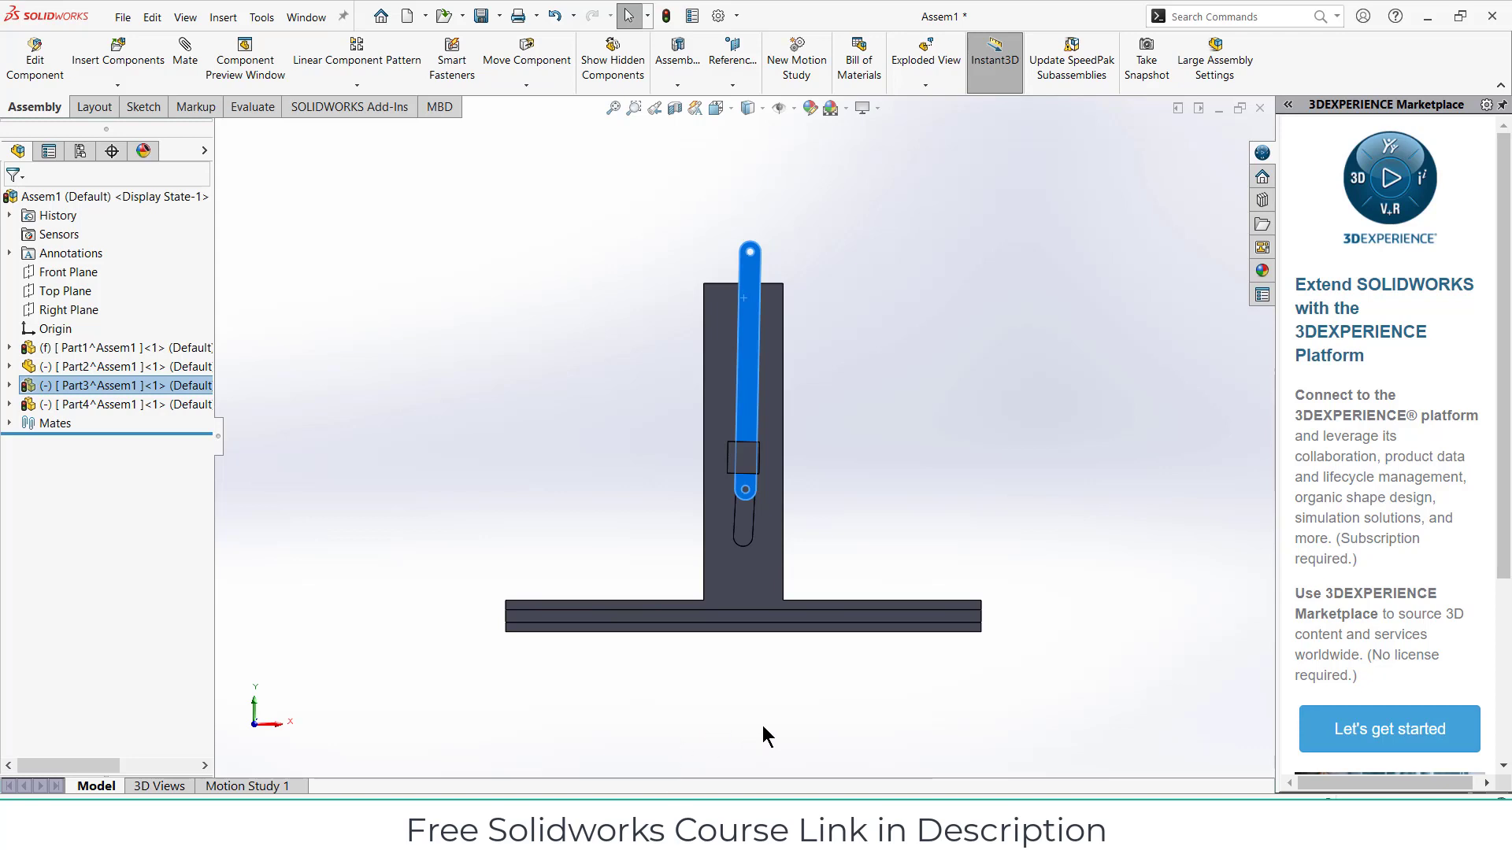
- Insert a new in-context part on the assembly's Front Plane
left_click(119, 85)
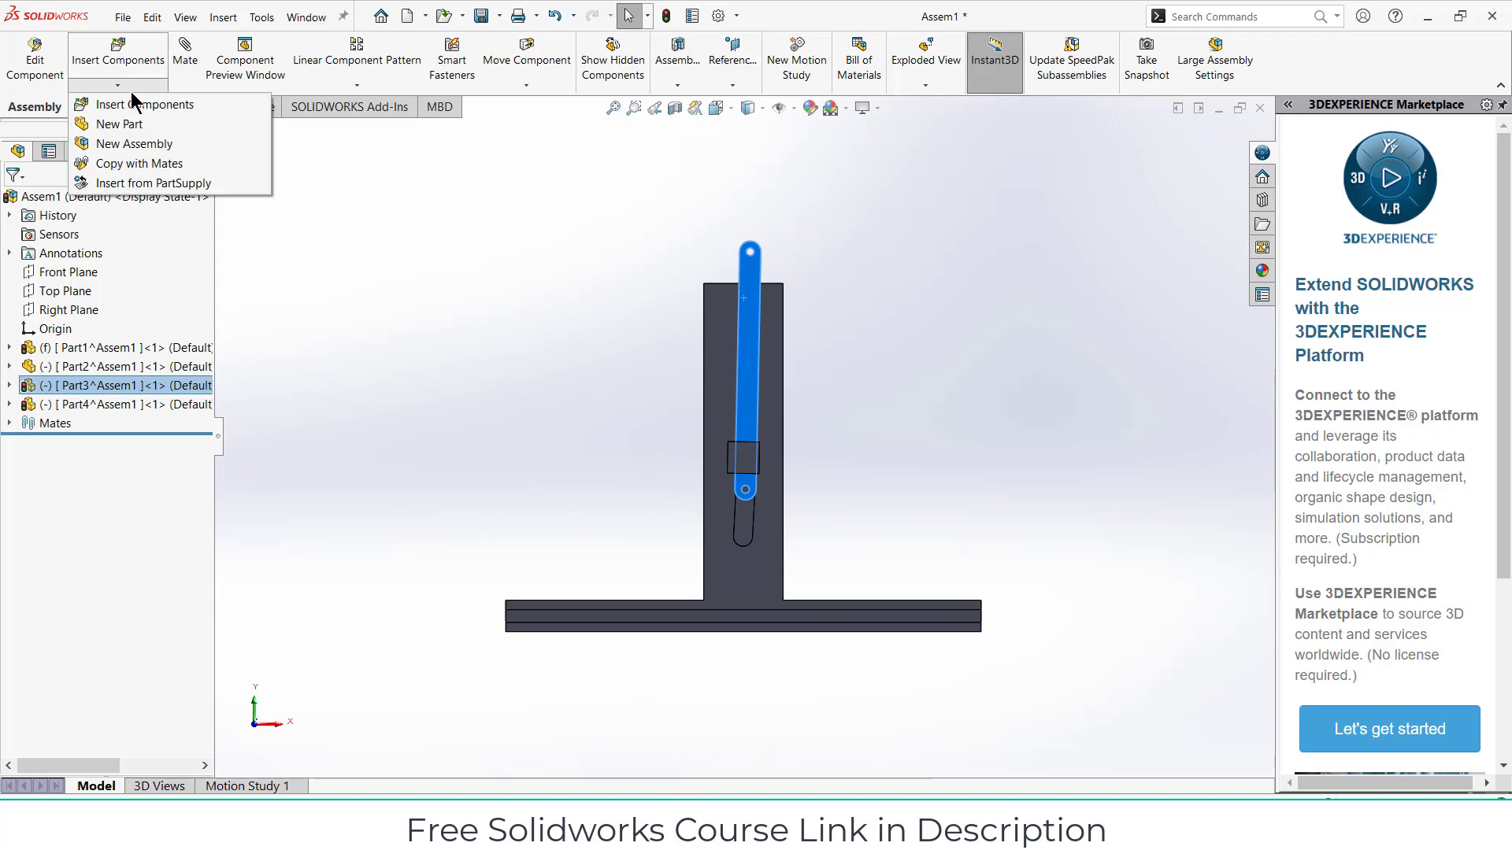
left_click(124, 121)
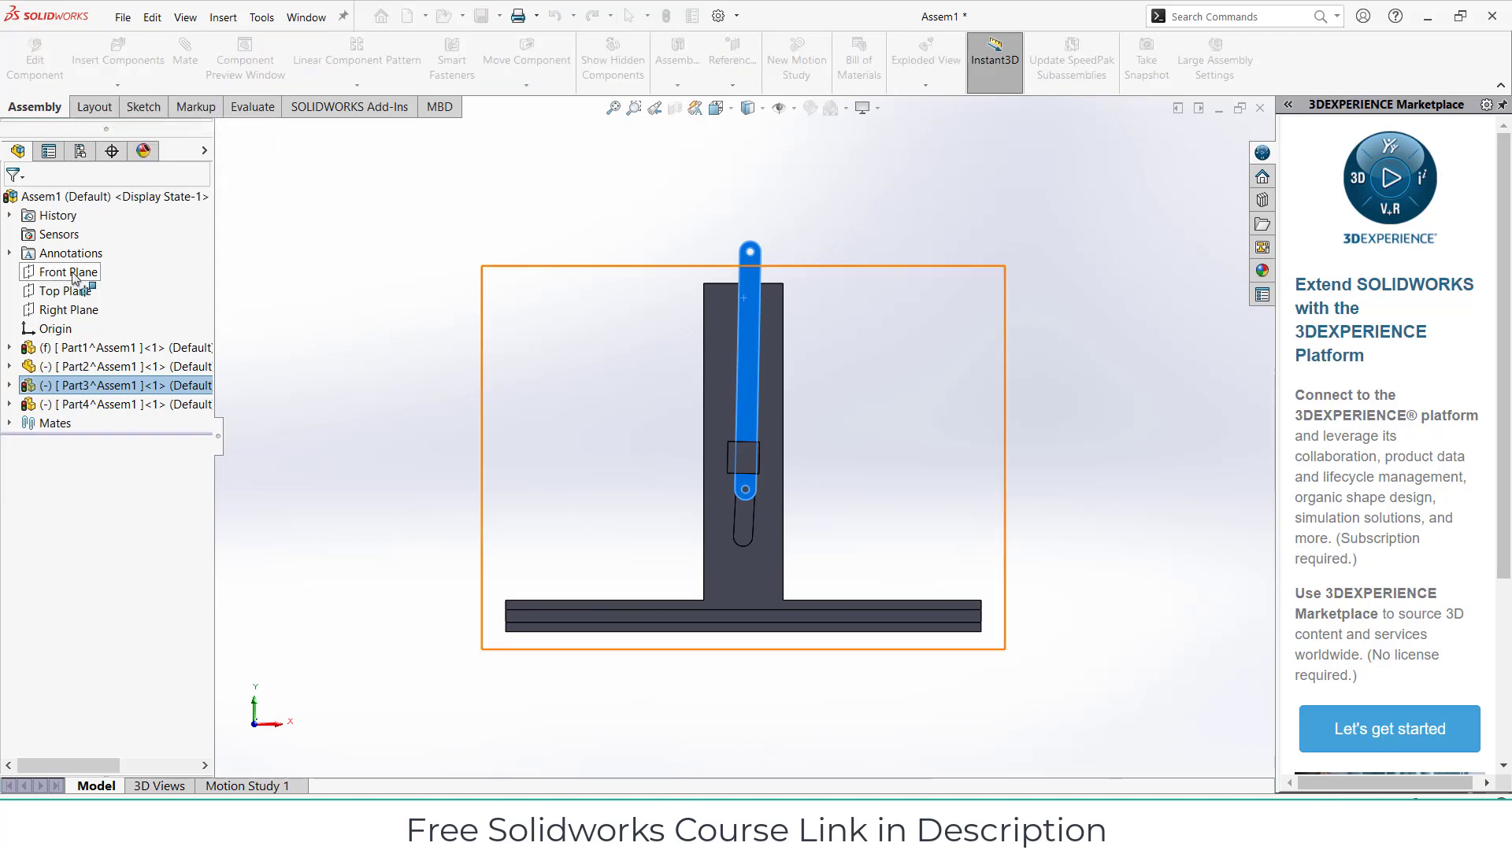
left_click(530, 347)
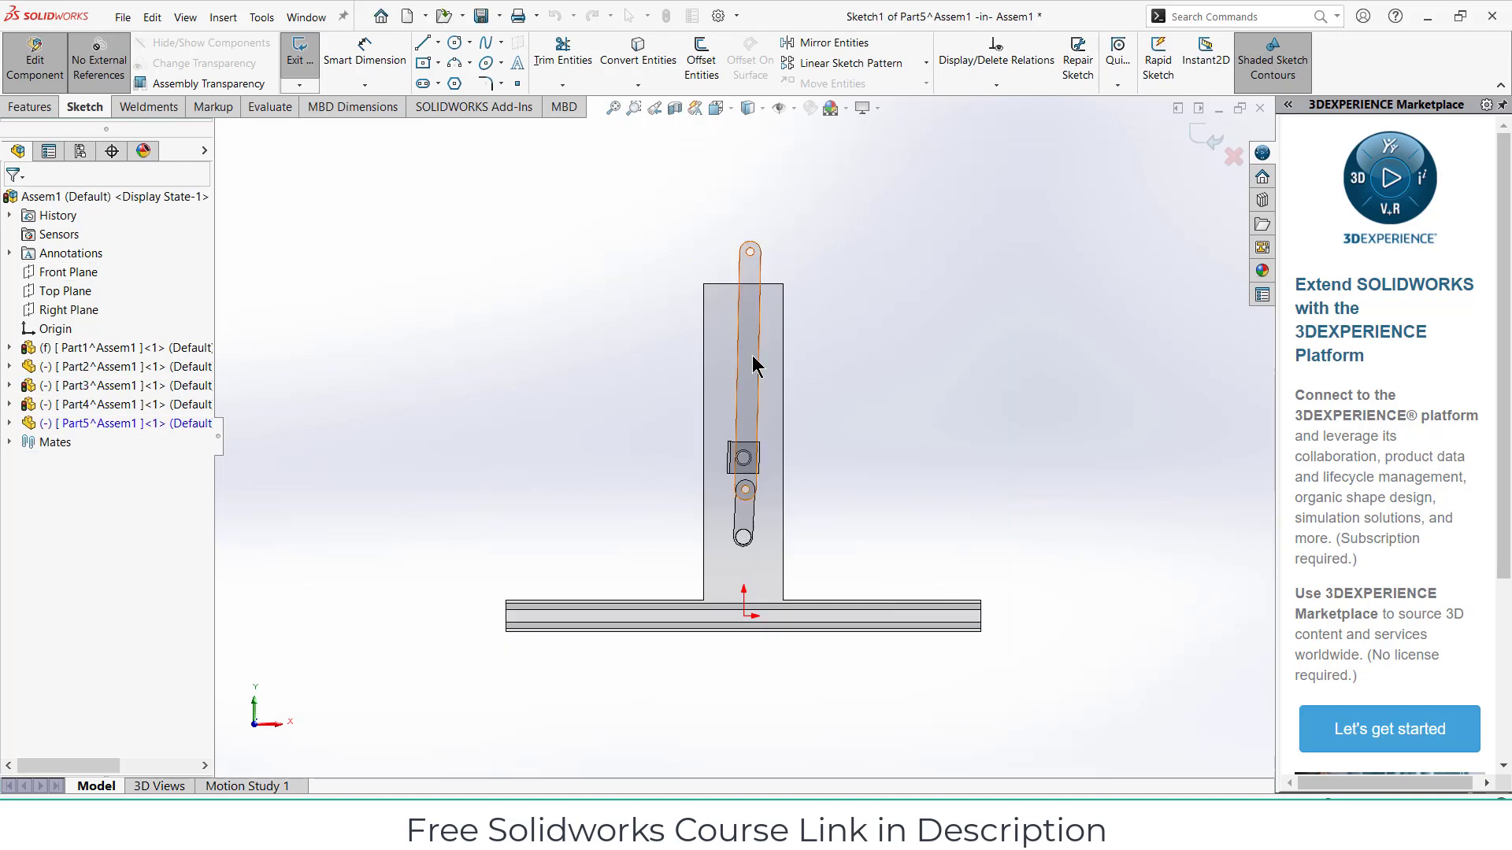
left_click(423, 83)
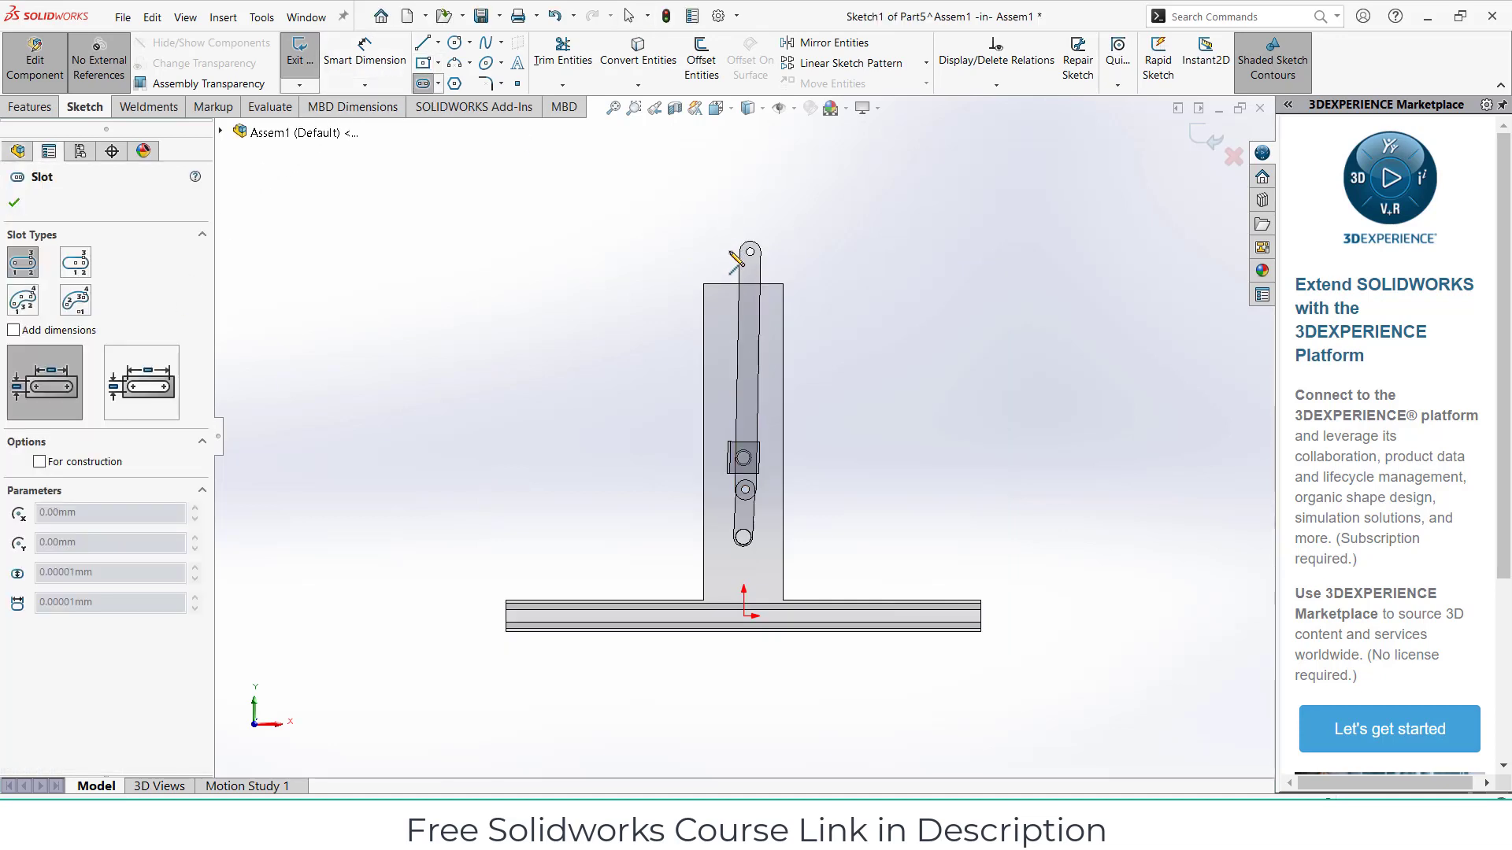
left_click(729, 251)
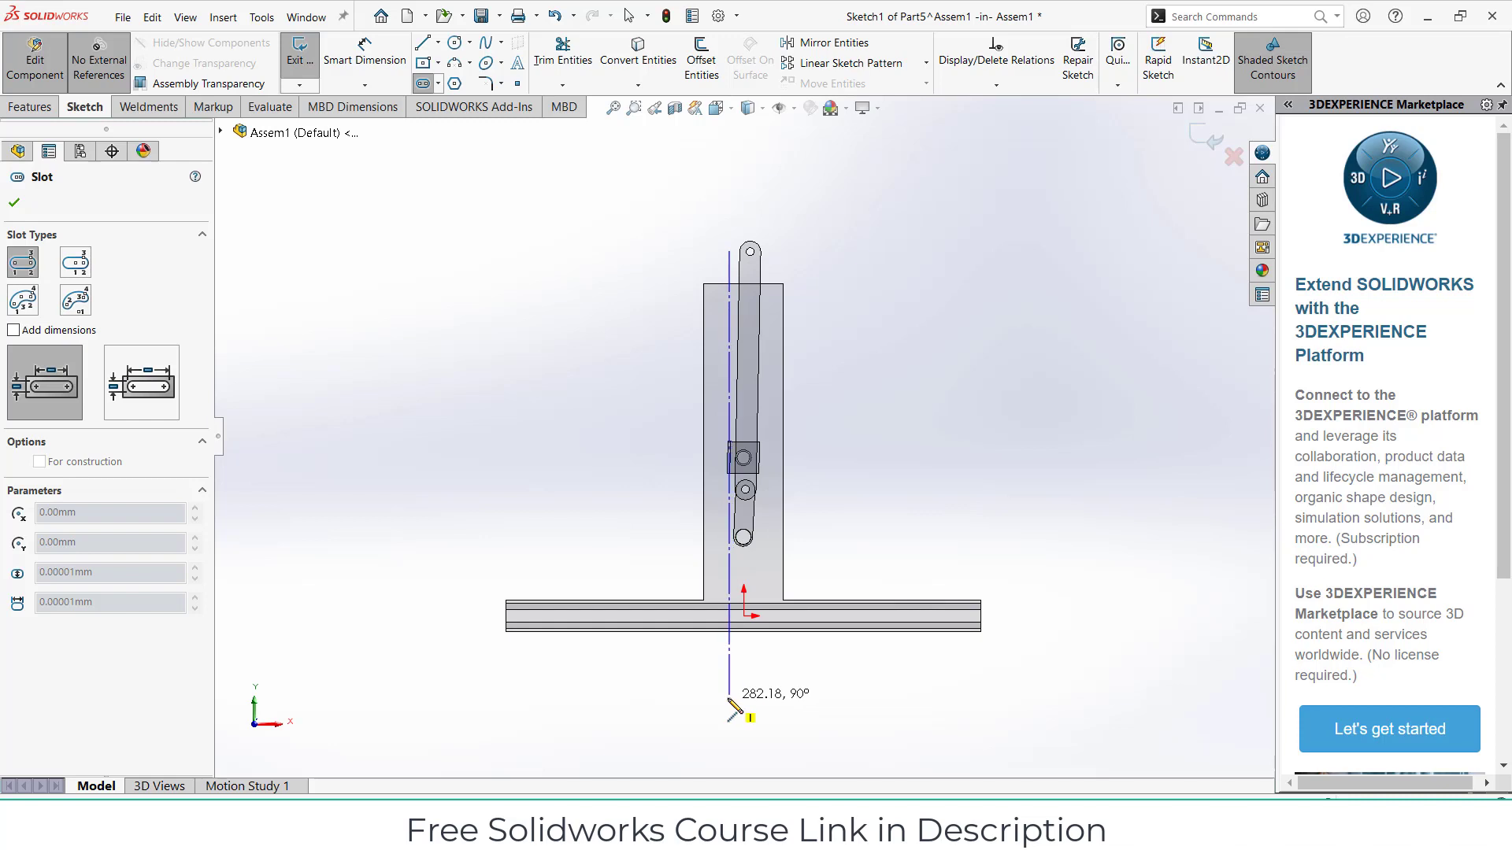
key("Escape")
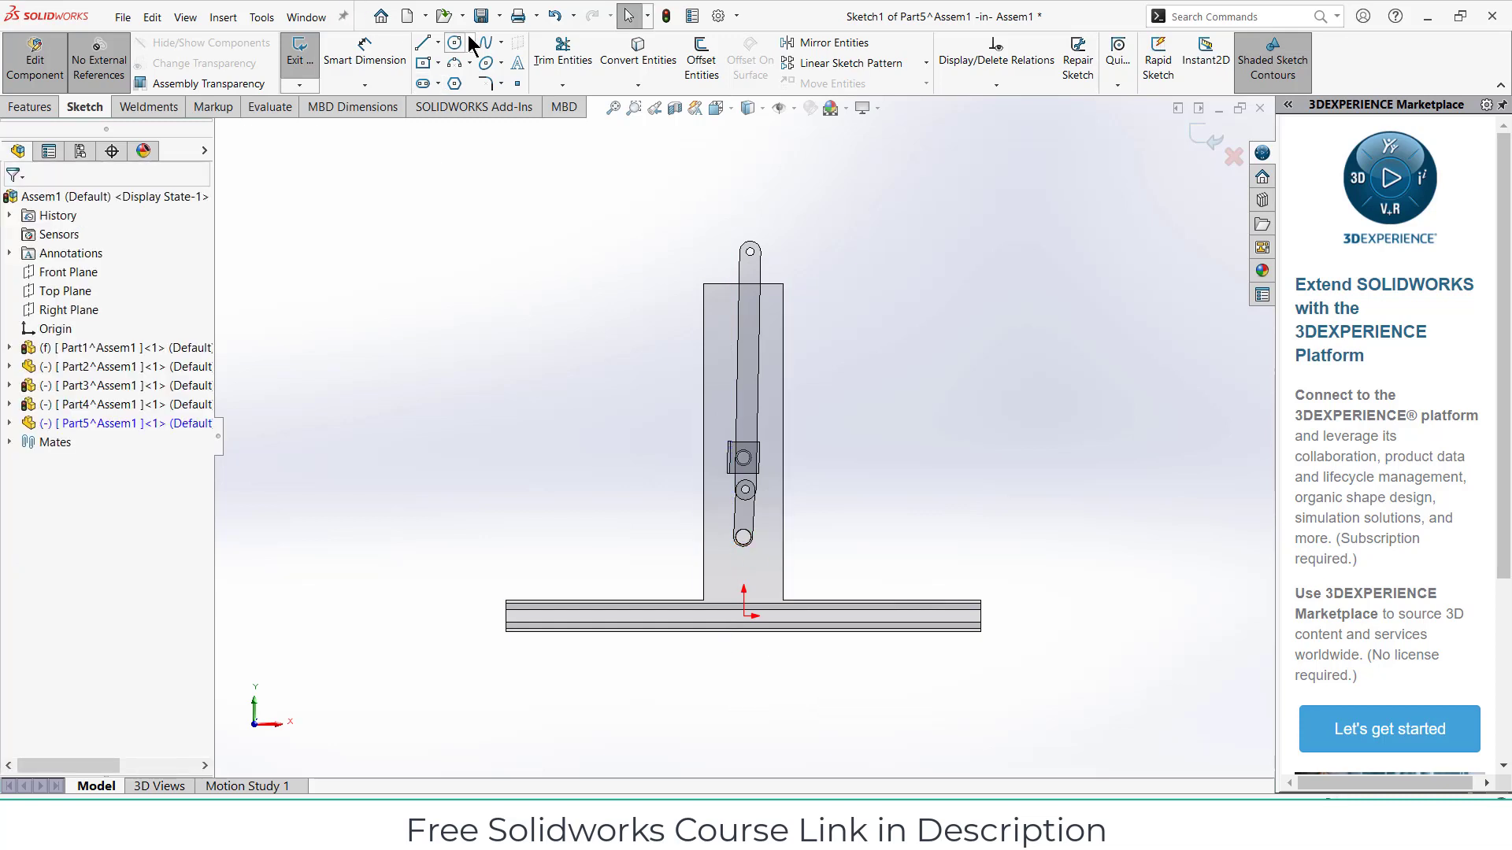
- Draw a vertical centreline about 312 mm long in line with the origin, from below the rail to just above the long link
left_click(437, 43)
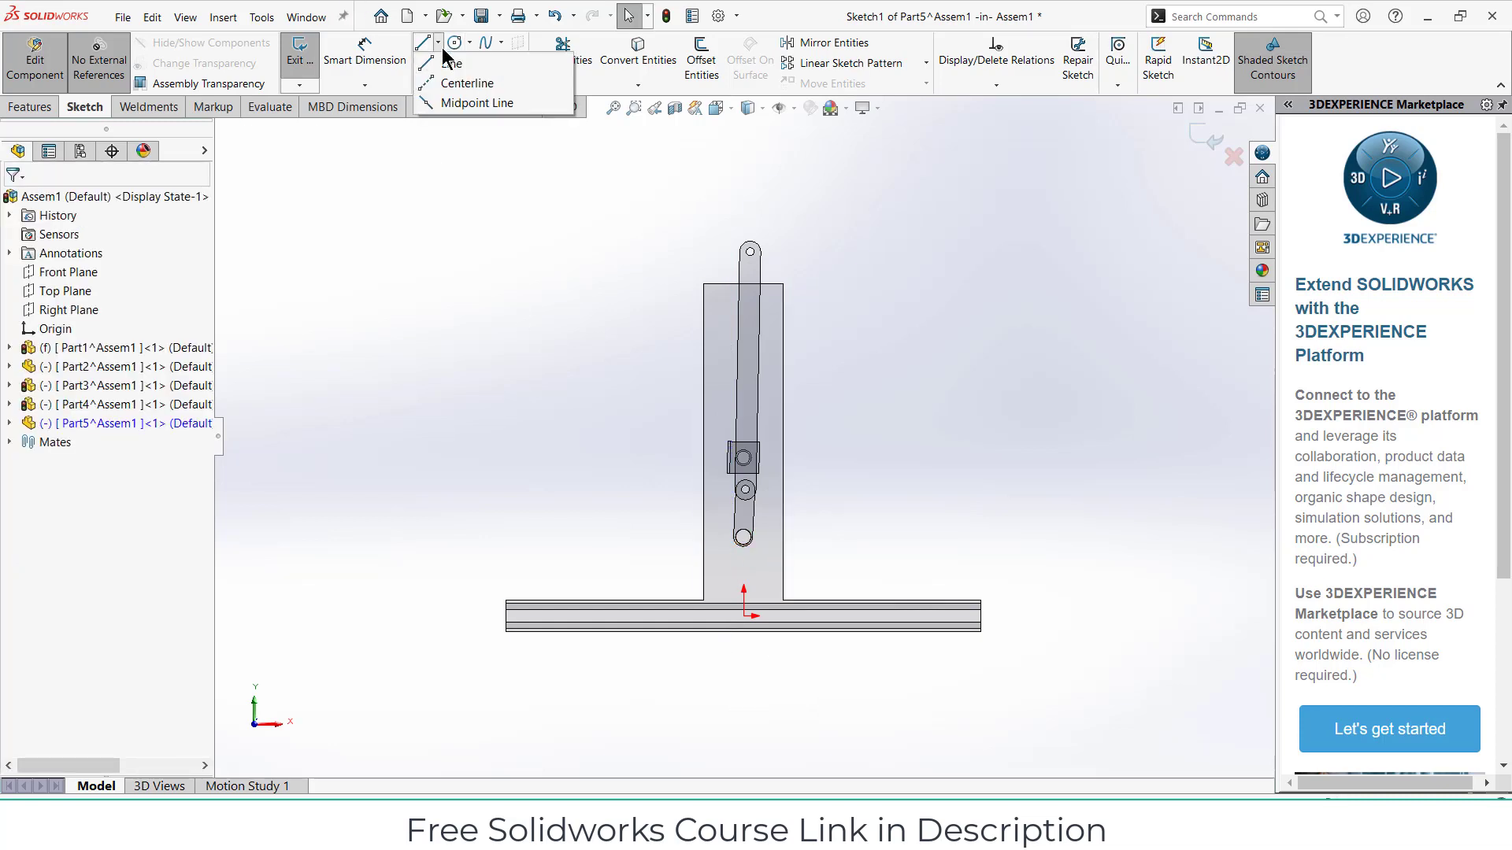
left_click(464, 81)
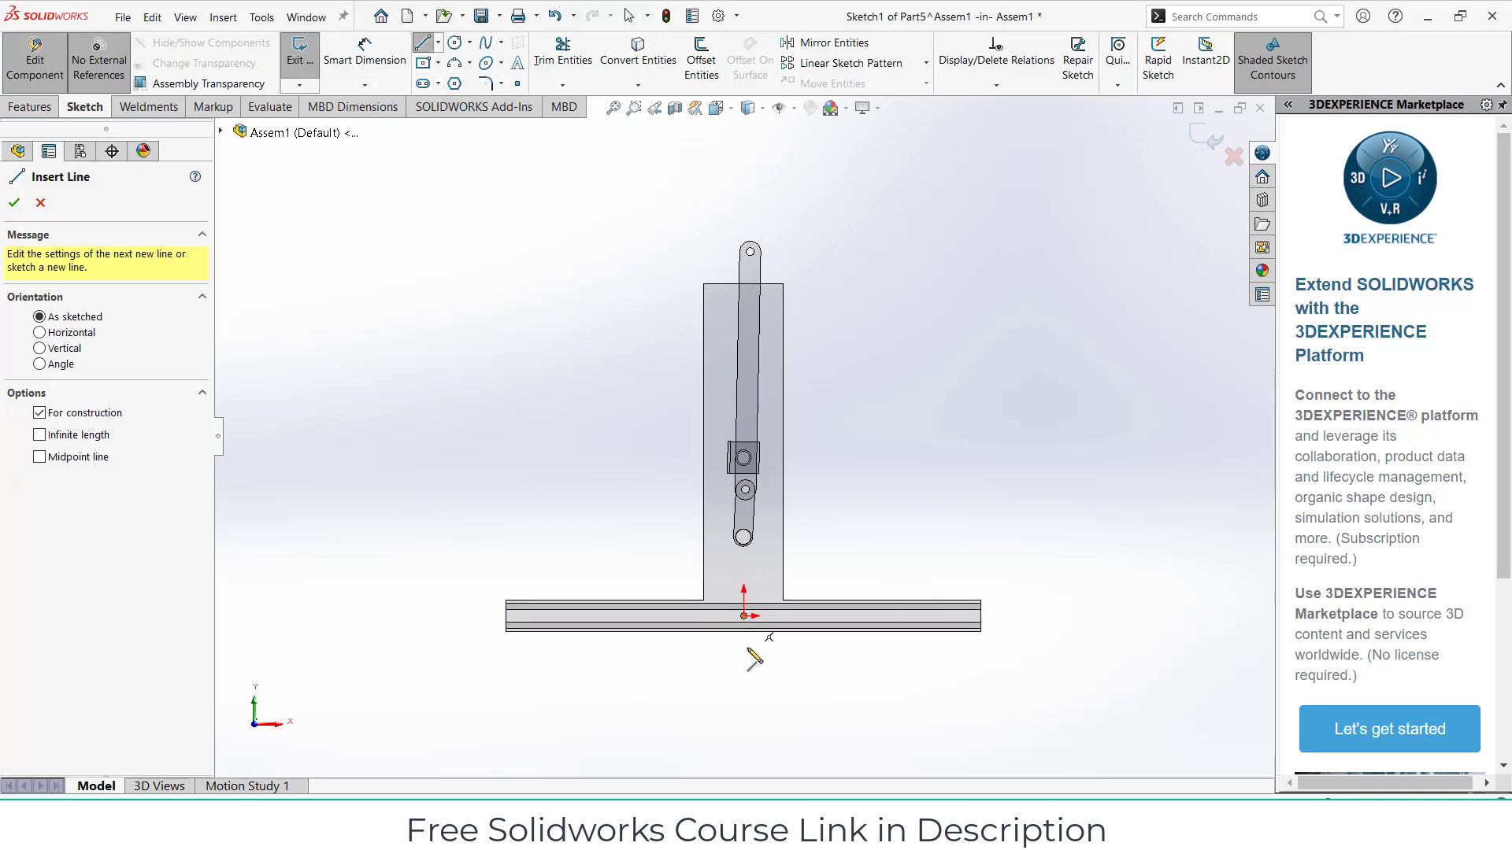
left_click(745, 723)
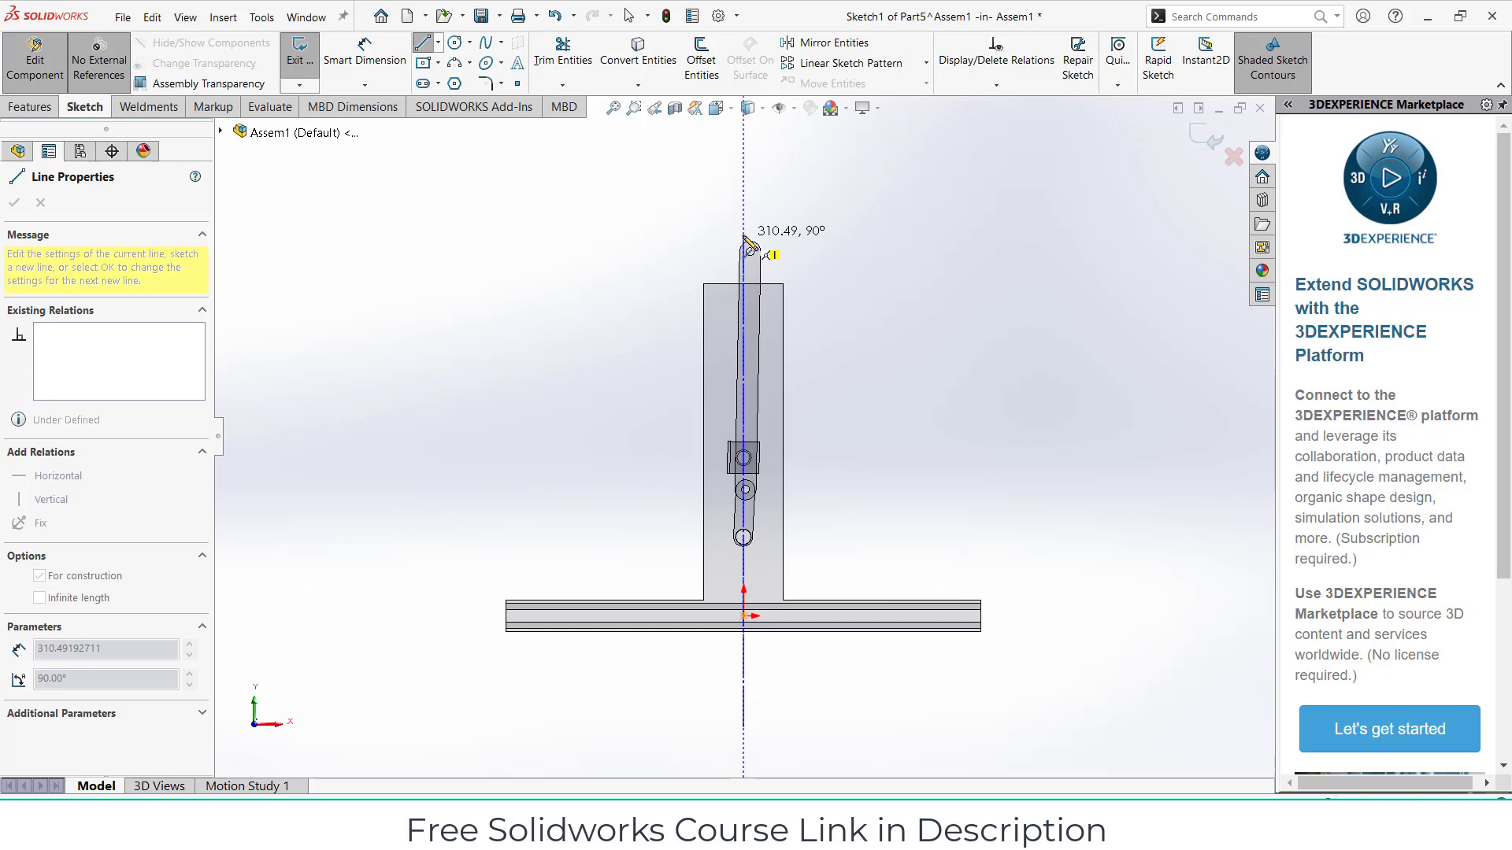
left_click(745, 233)
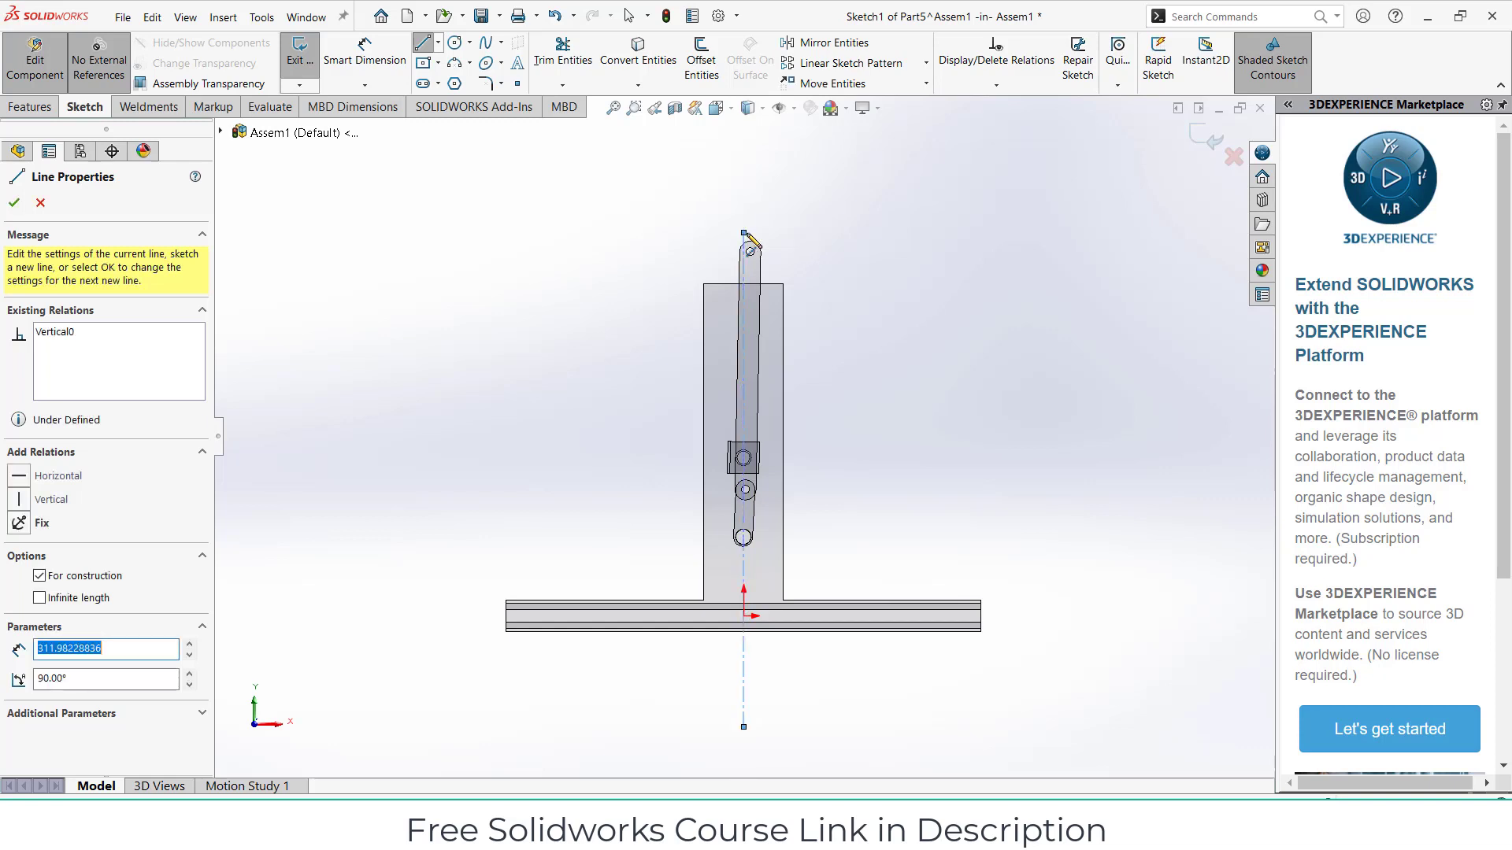
key("Escape")
key("Escape")
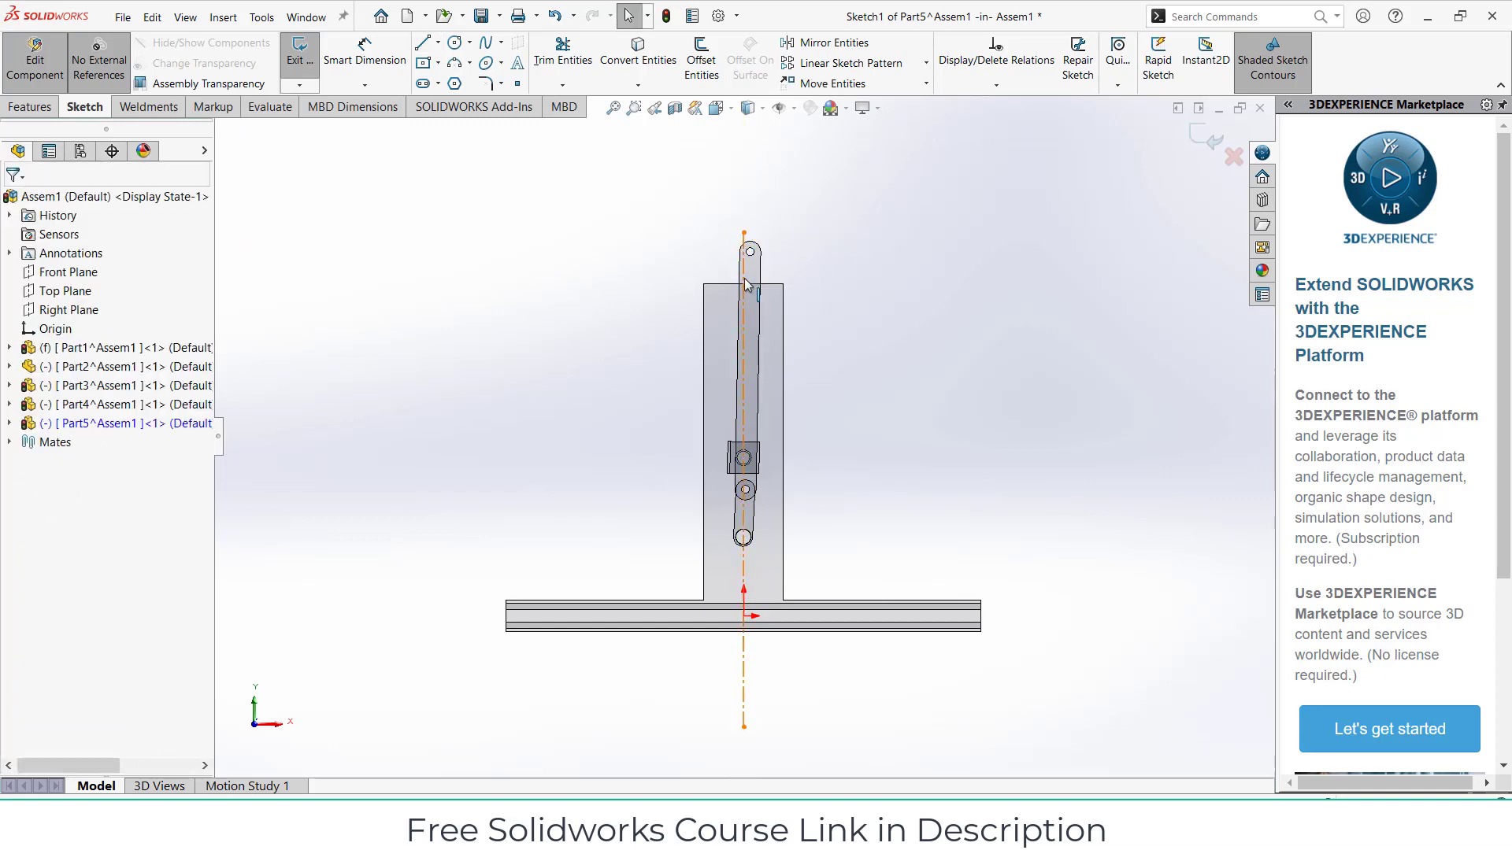
- Offset the centreline 10 mm in both directions with line-capped ends to form a long closed rectangle
left_click(744, 284)
left_click(701, 56)
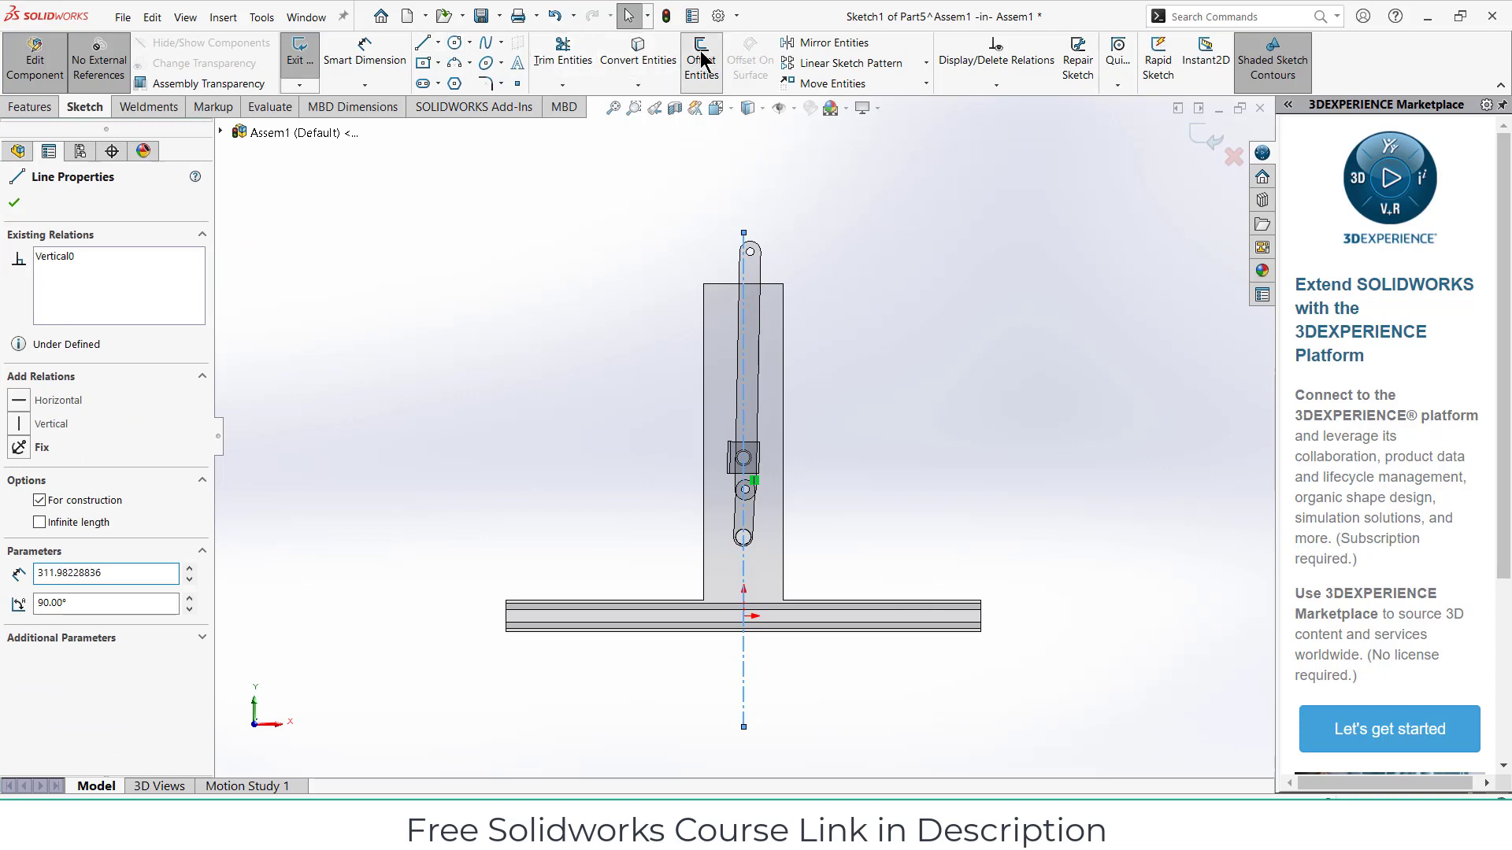
left_click(44, 337)
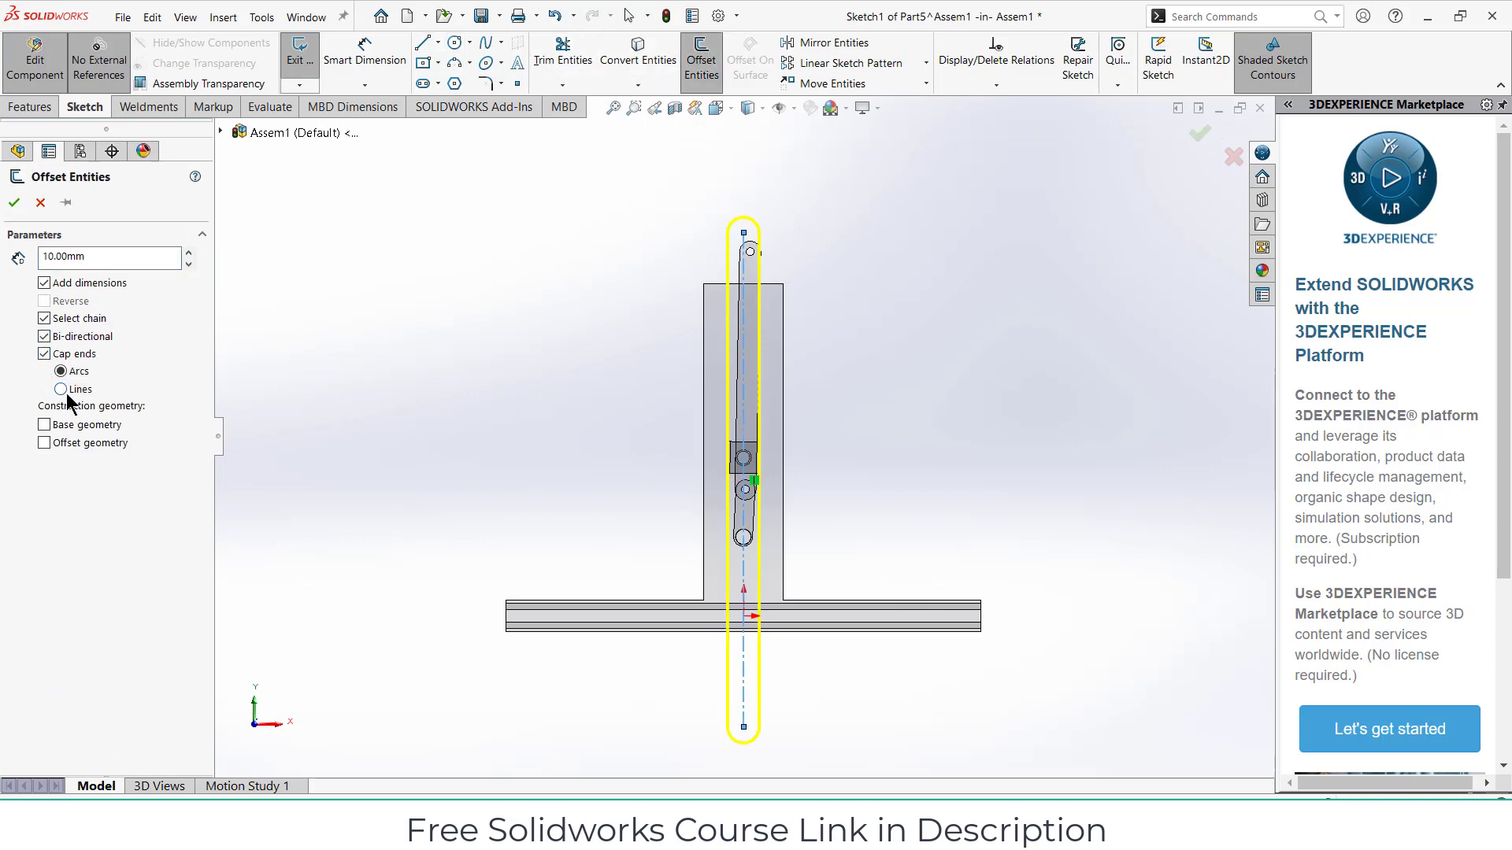
left_click(13, 204)
scroll(732, 236, "down", 8)
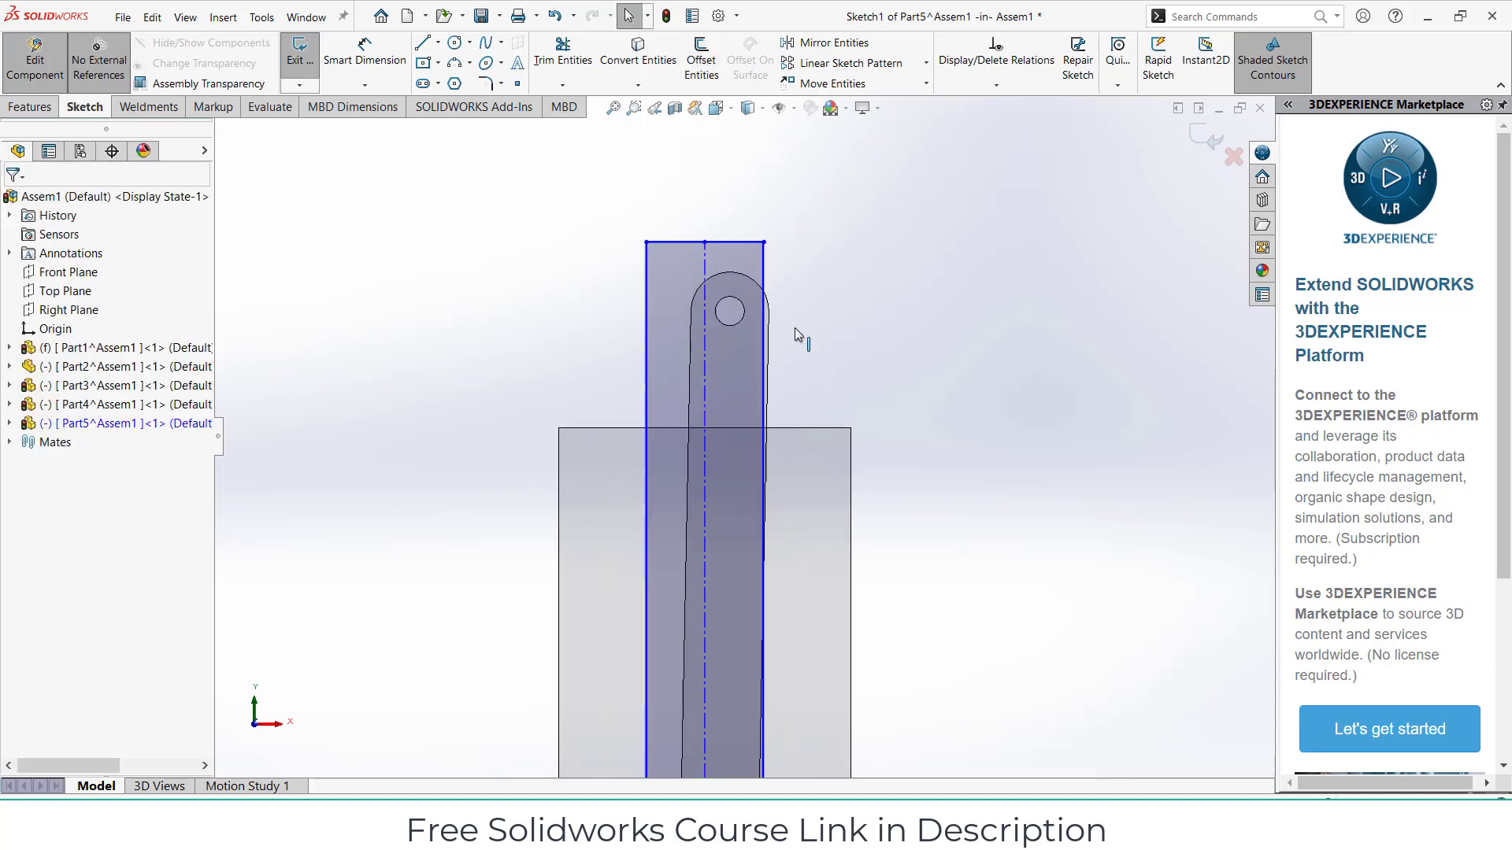
- Draw a circle on the centreline near the rectangle's upper end and set its diameter to 5 mm
left_click(455, 43)
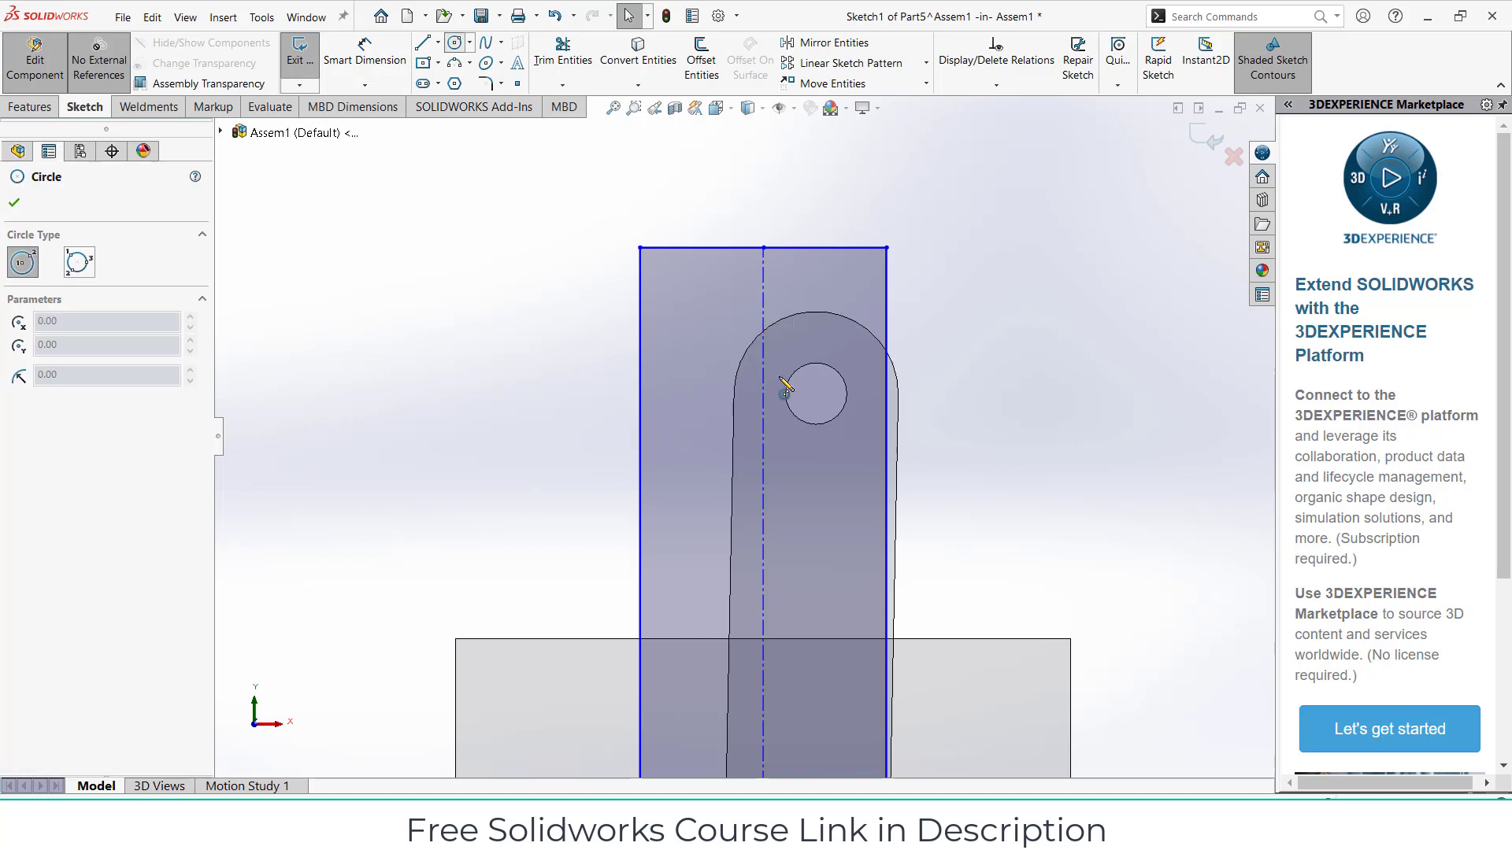
left_click(763, 312)
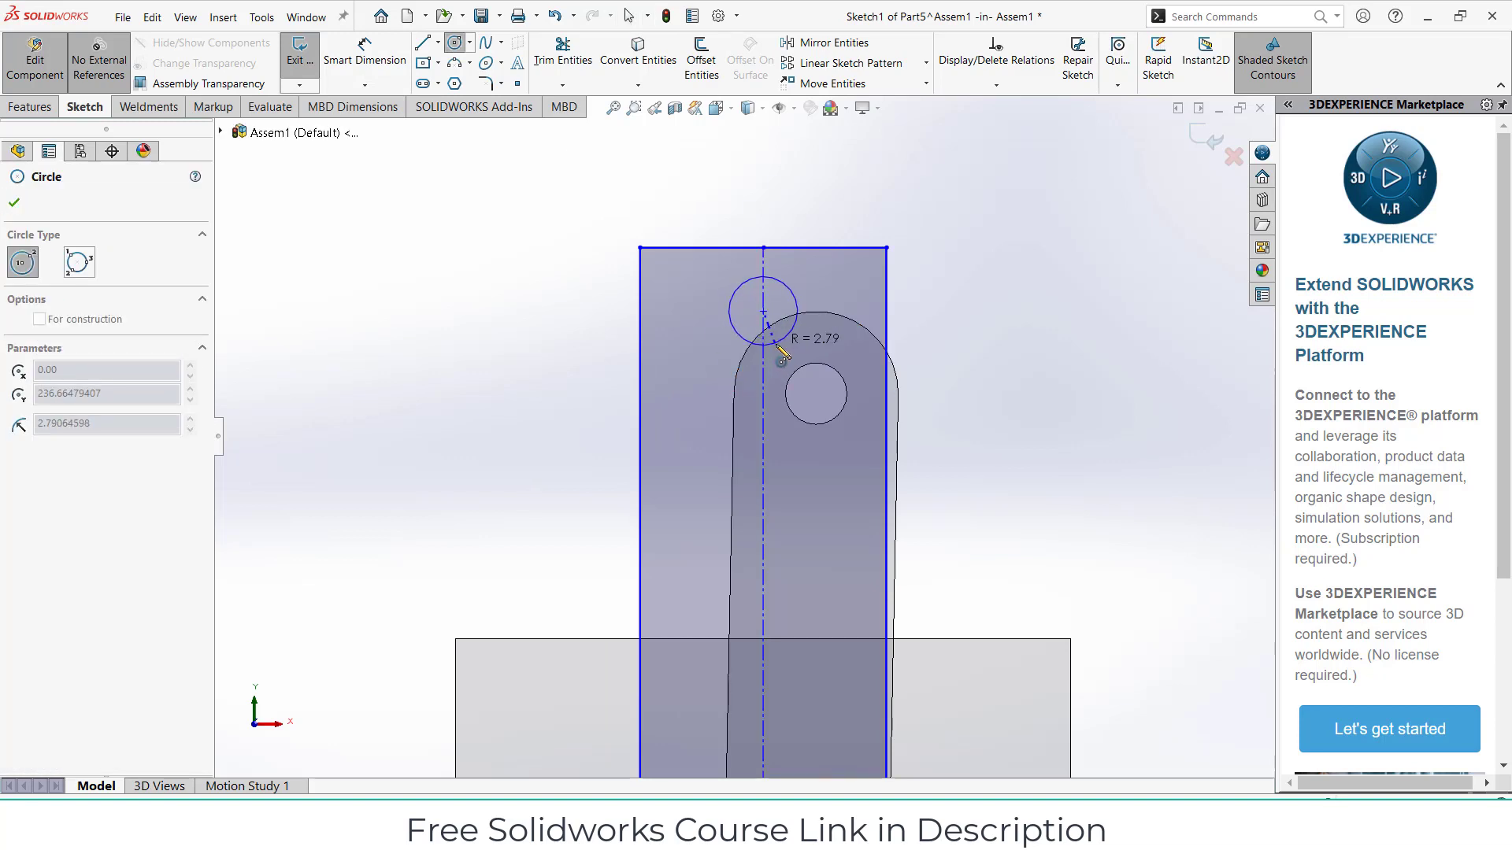
left_click(776, 346)
left_click(365, 62)
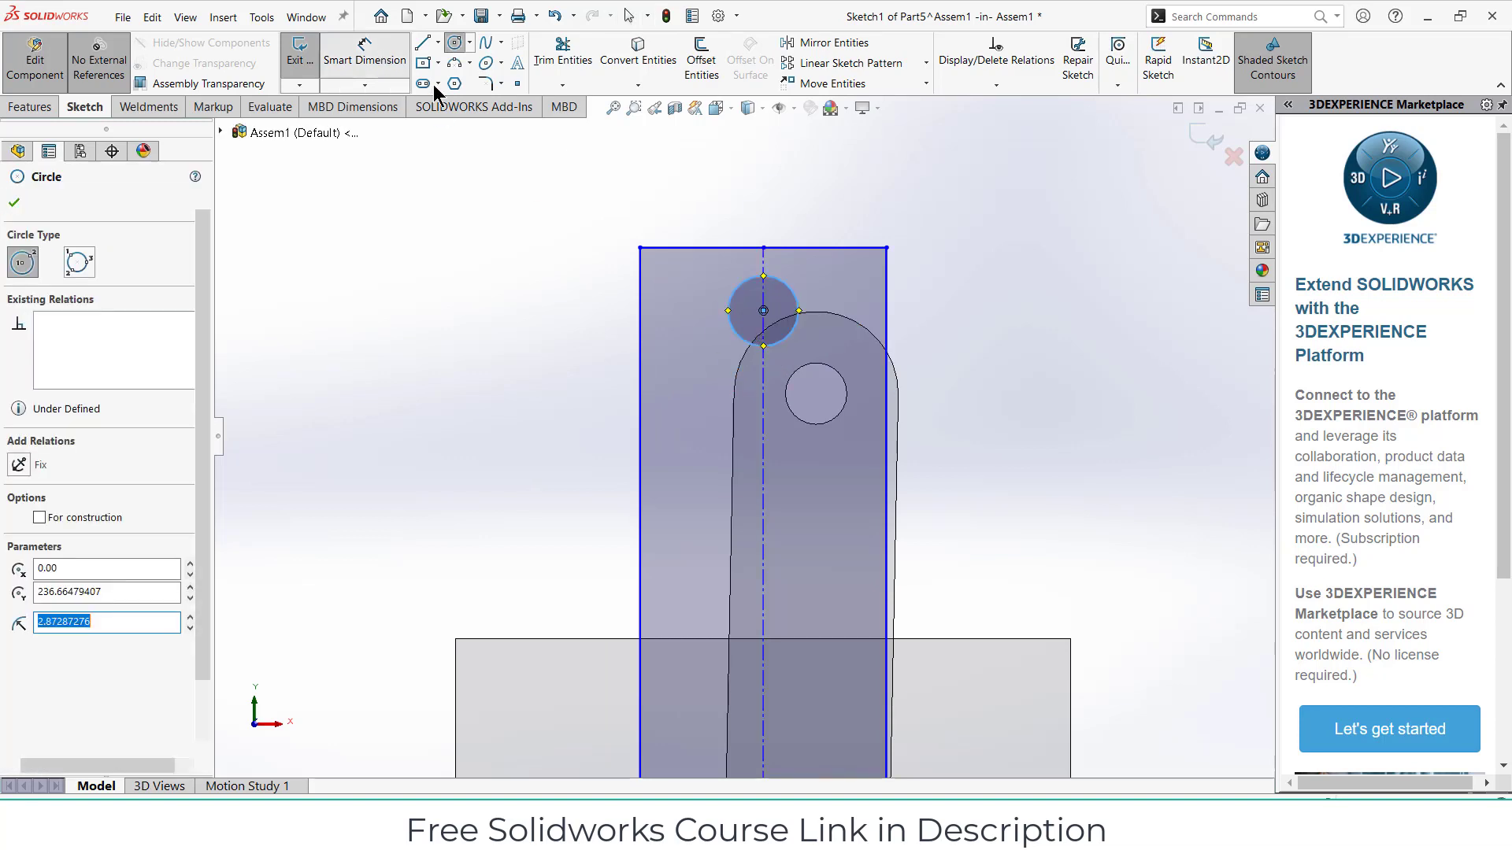
left_click(811, 293)
left_click(1034, 307)
type("5.74574551mm")
key("Return")
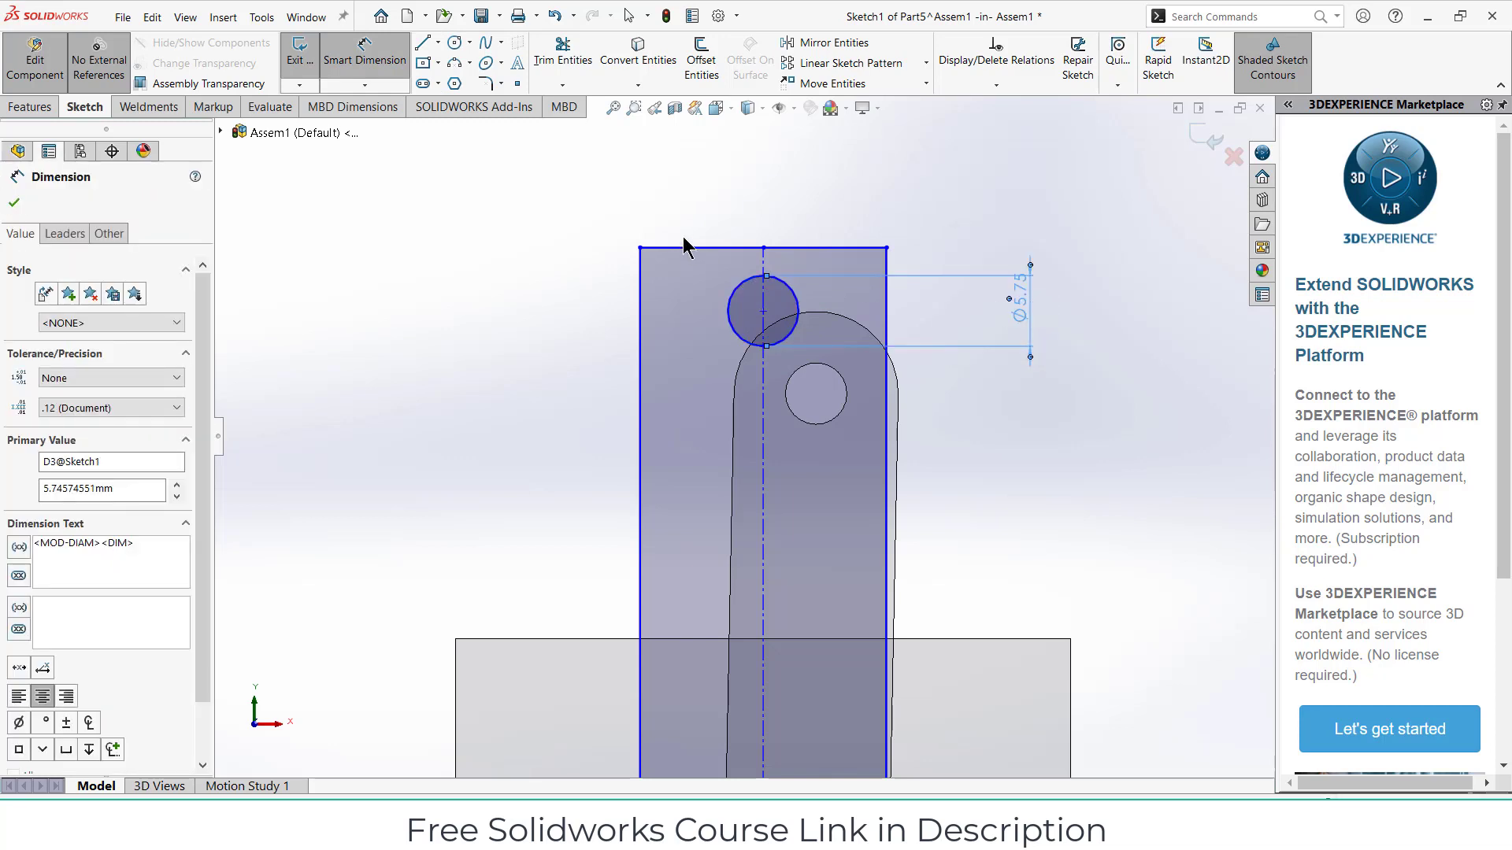
- Dimension the circle's centre 5 mm below the rectangle's top edge
left_click(776, 248)
left_click(763, 312)
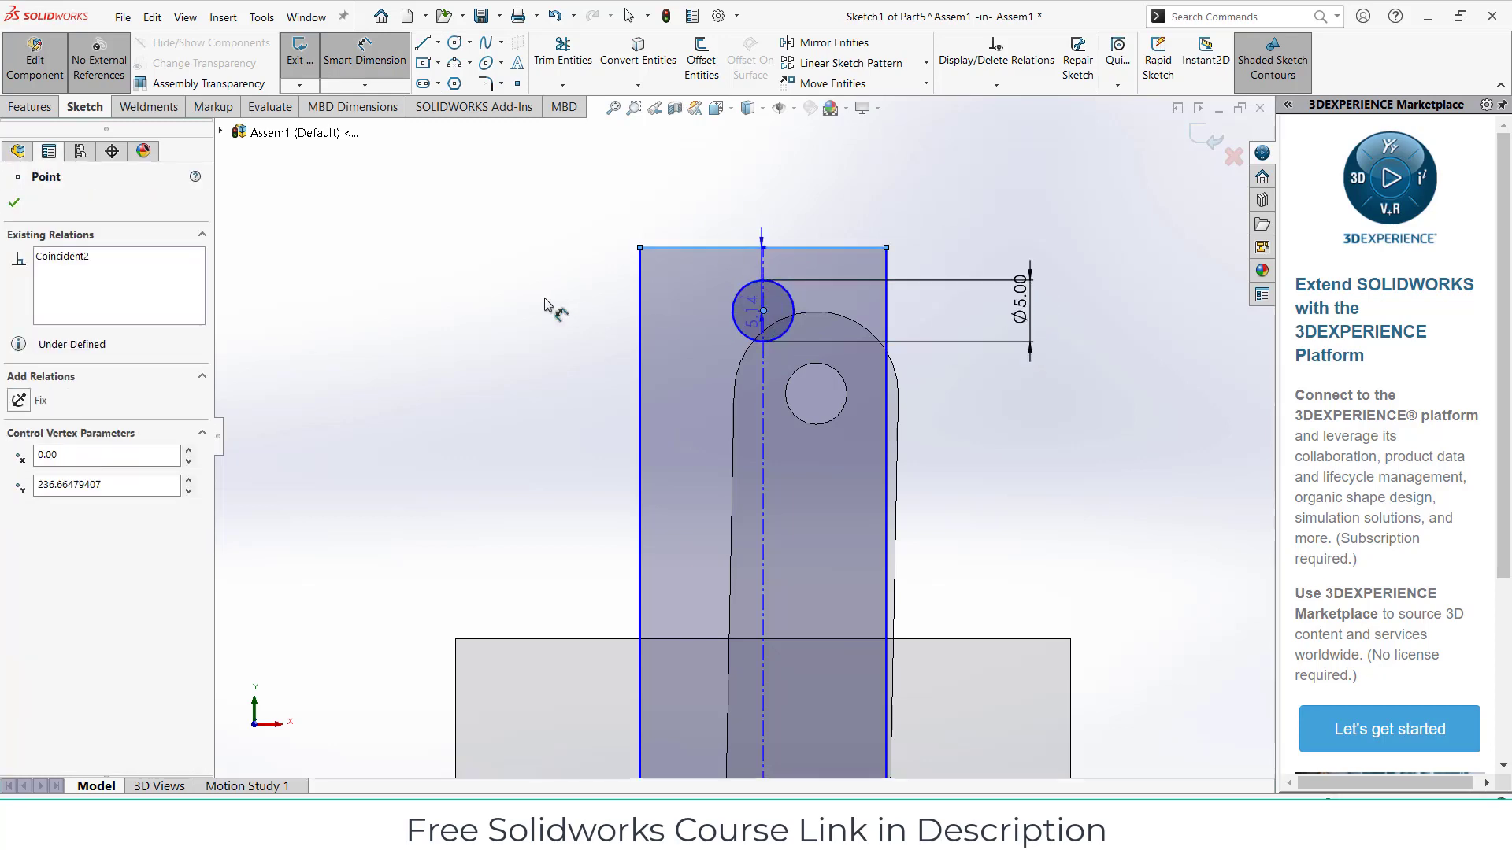
left_click(538, 305)
left_click(537, 306)
type("5.13639652mm")
key("Return")
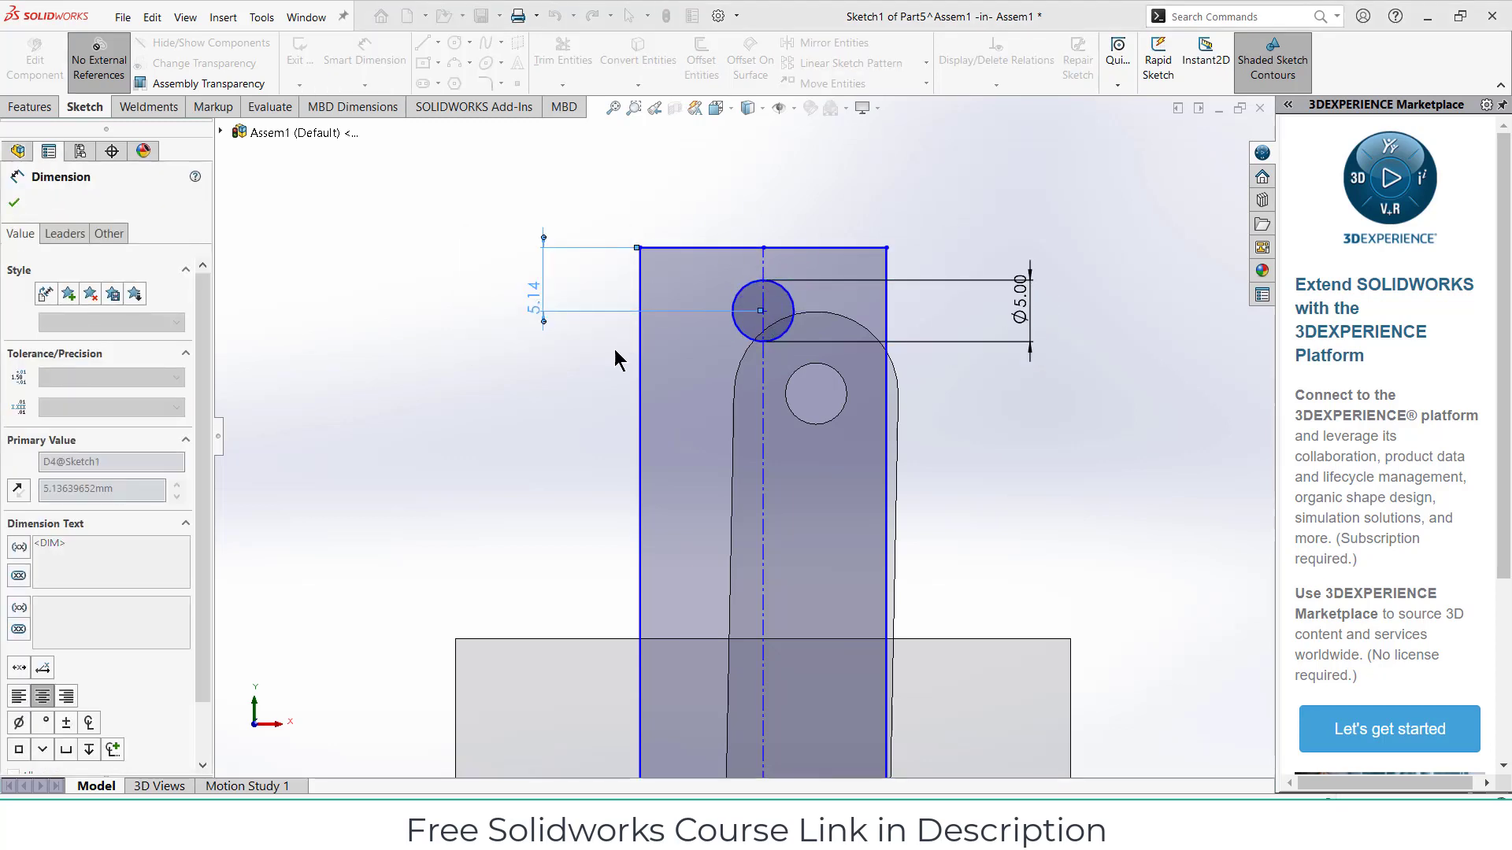
- Extrude the long rectangular profile with its hole as a blind boss 5 mm deep
scroll(867, 472, "up", 5)
scroll(867, 473, "up", 5)
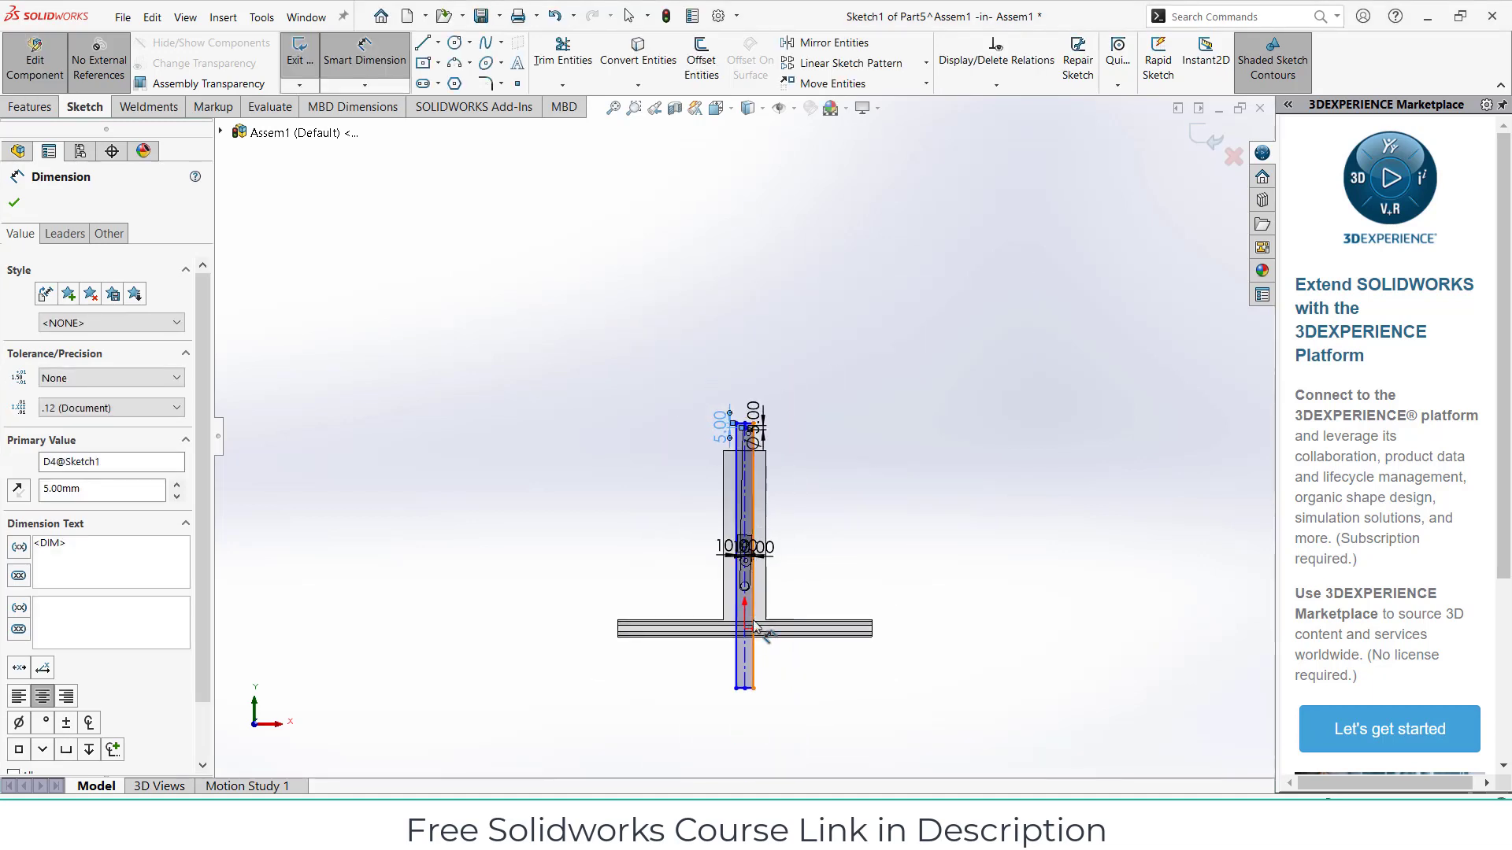
scroll(748, 654, "down", 4)
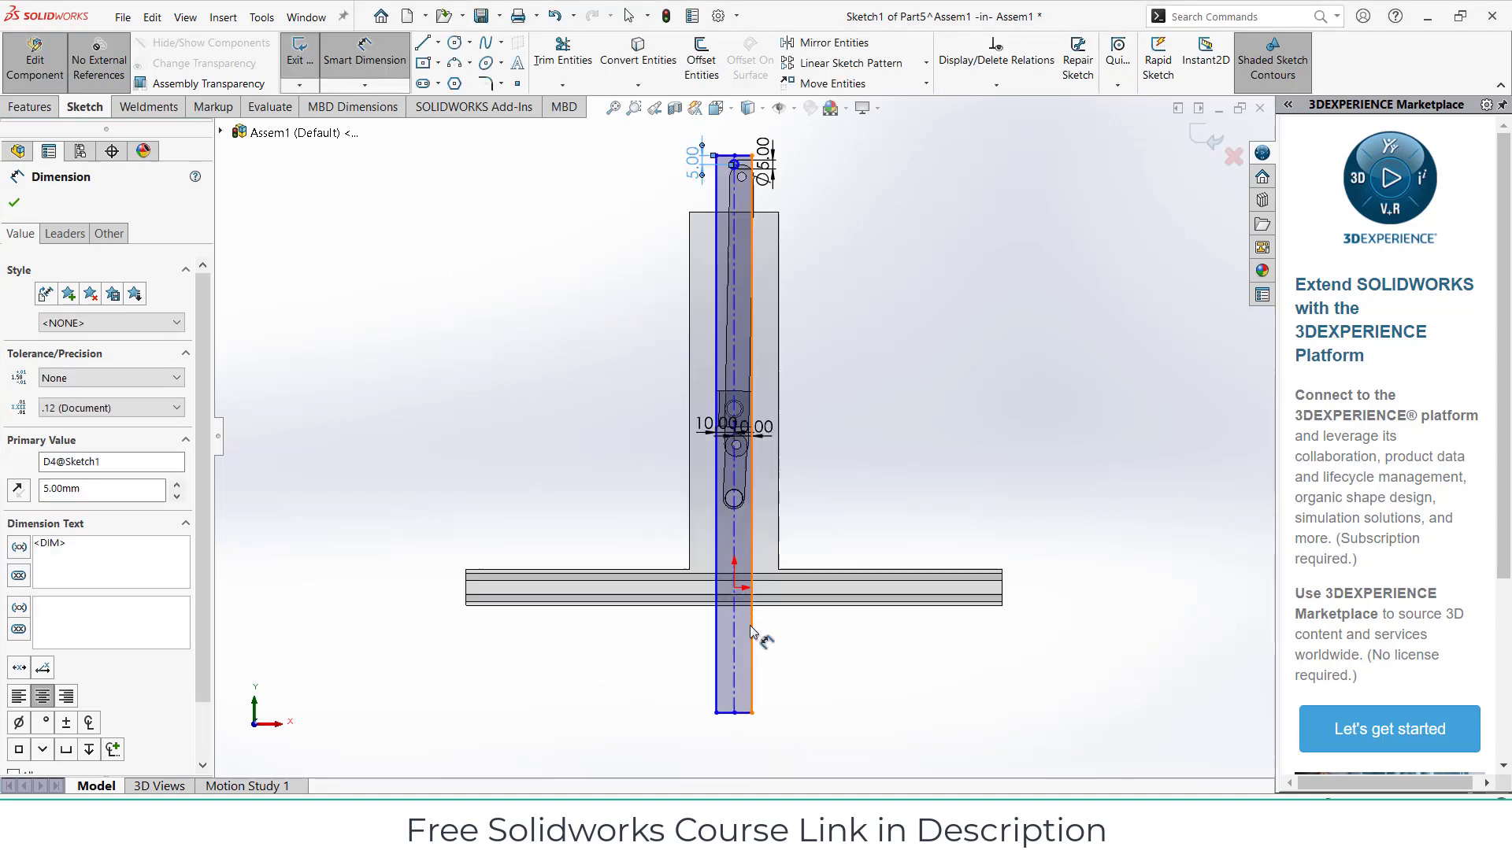
left_click(35, 112)
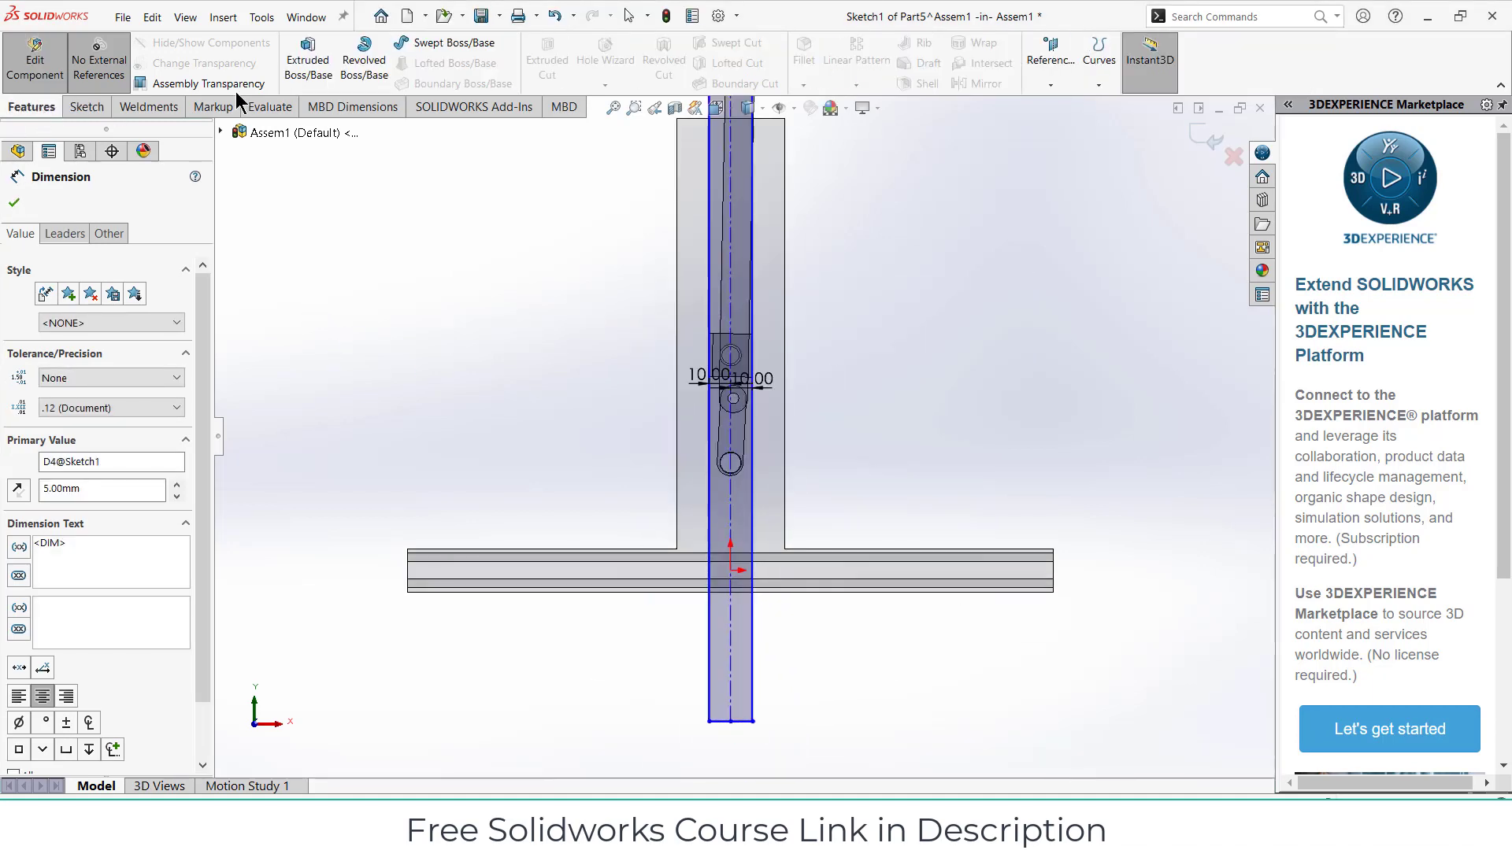
left_click(315, 75)
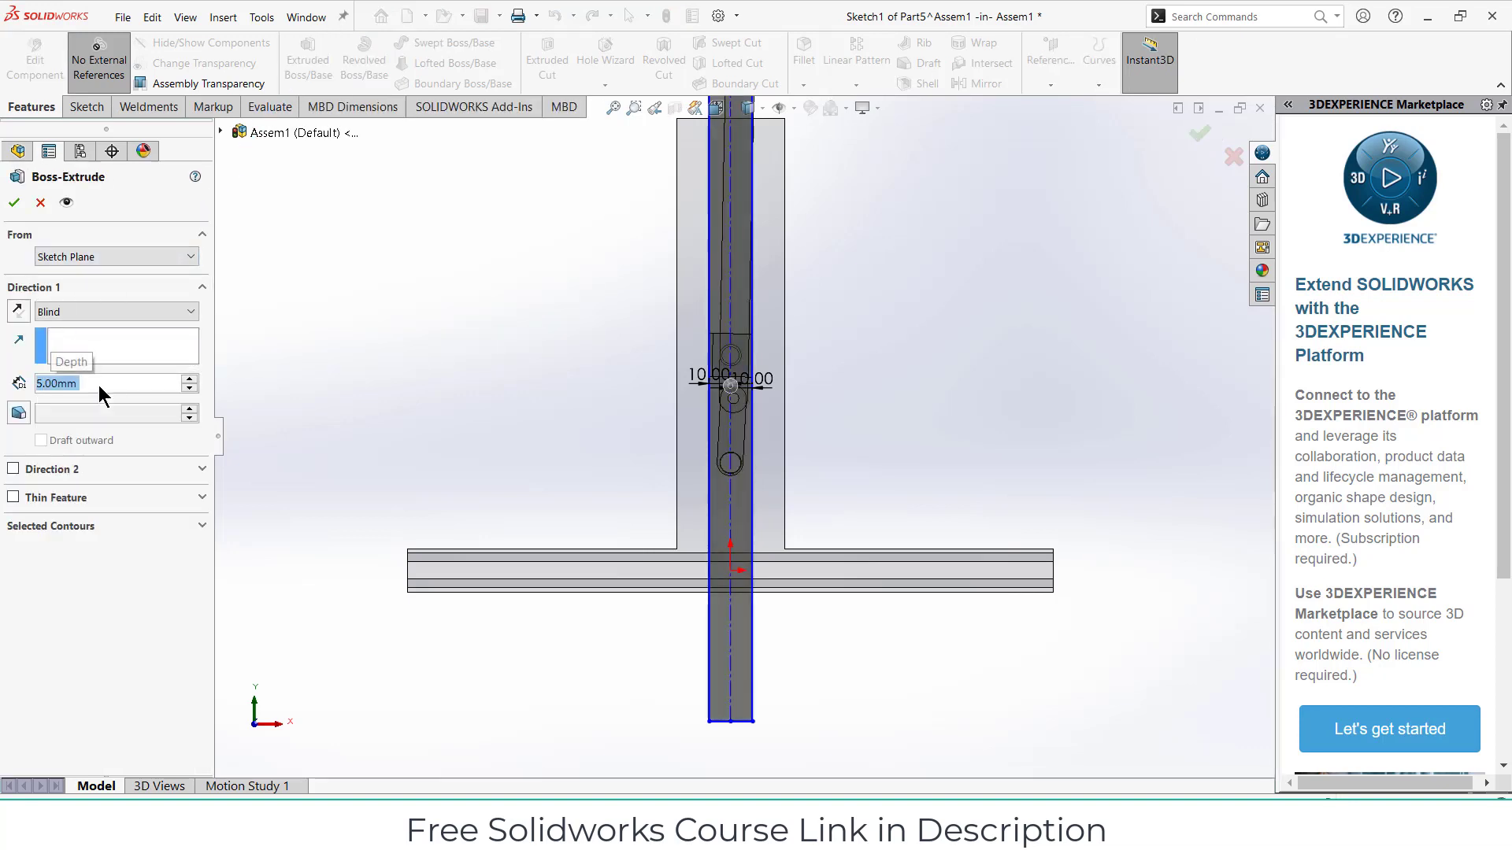
key("Return")
- Start a sketch on the leg's lower end face and draw a centreline across its thickness, from the back edge's midpoint to the origin
middle_click_drag(688, 704, 819, 354)
left_click(801, 298)
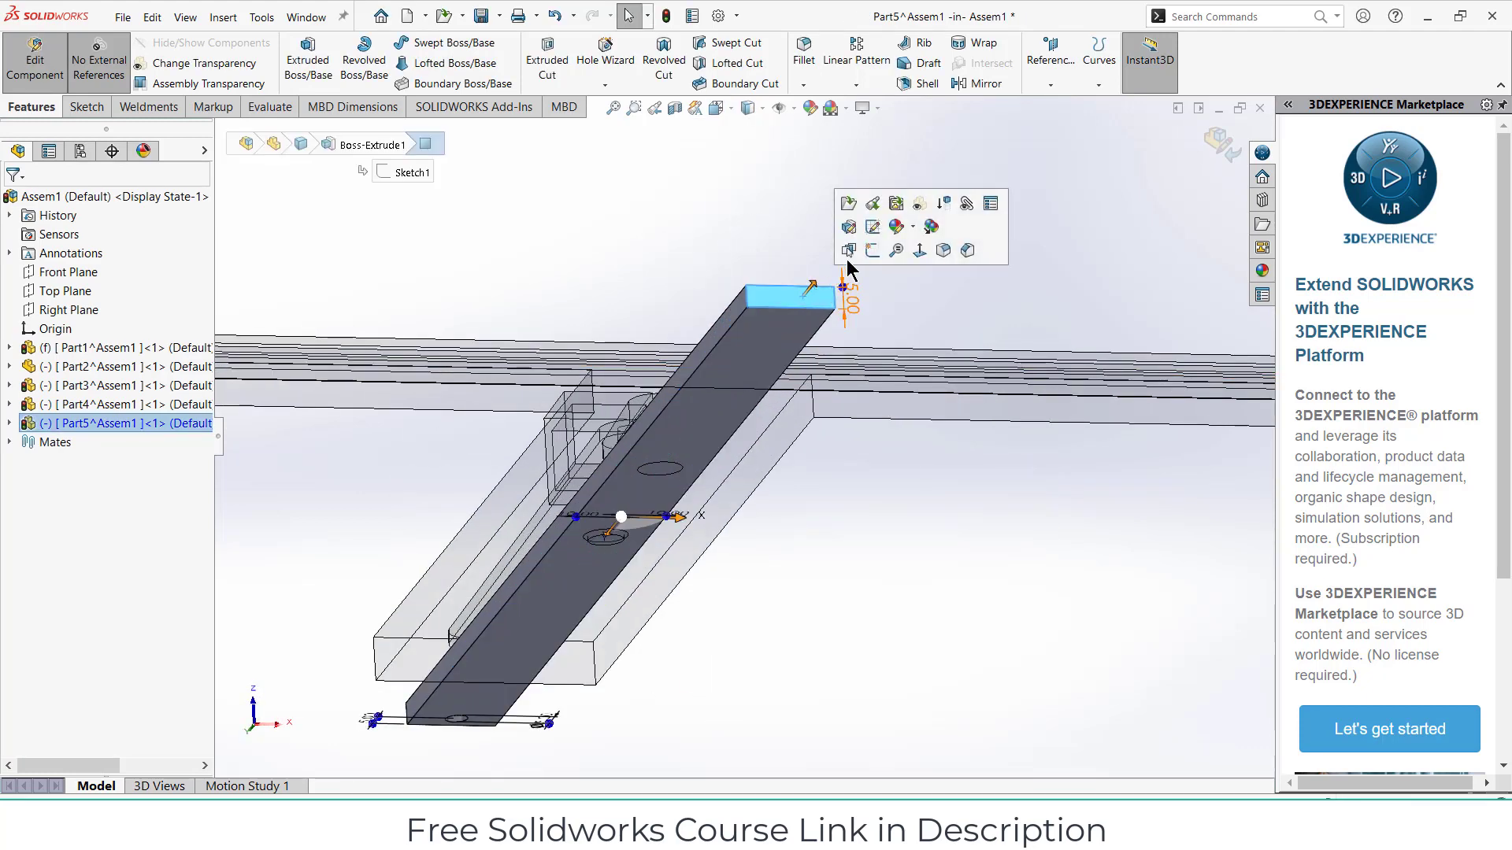
left_click(874, 250)
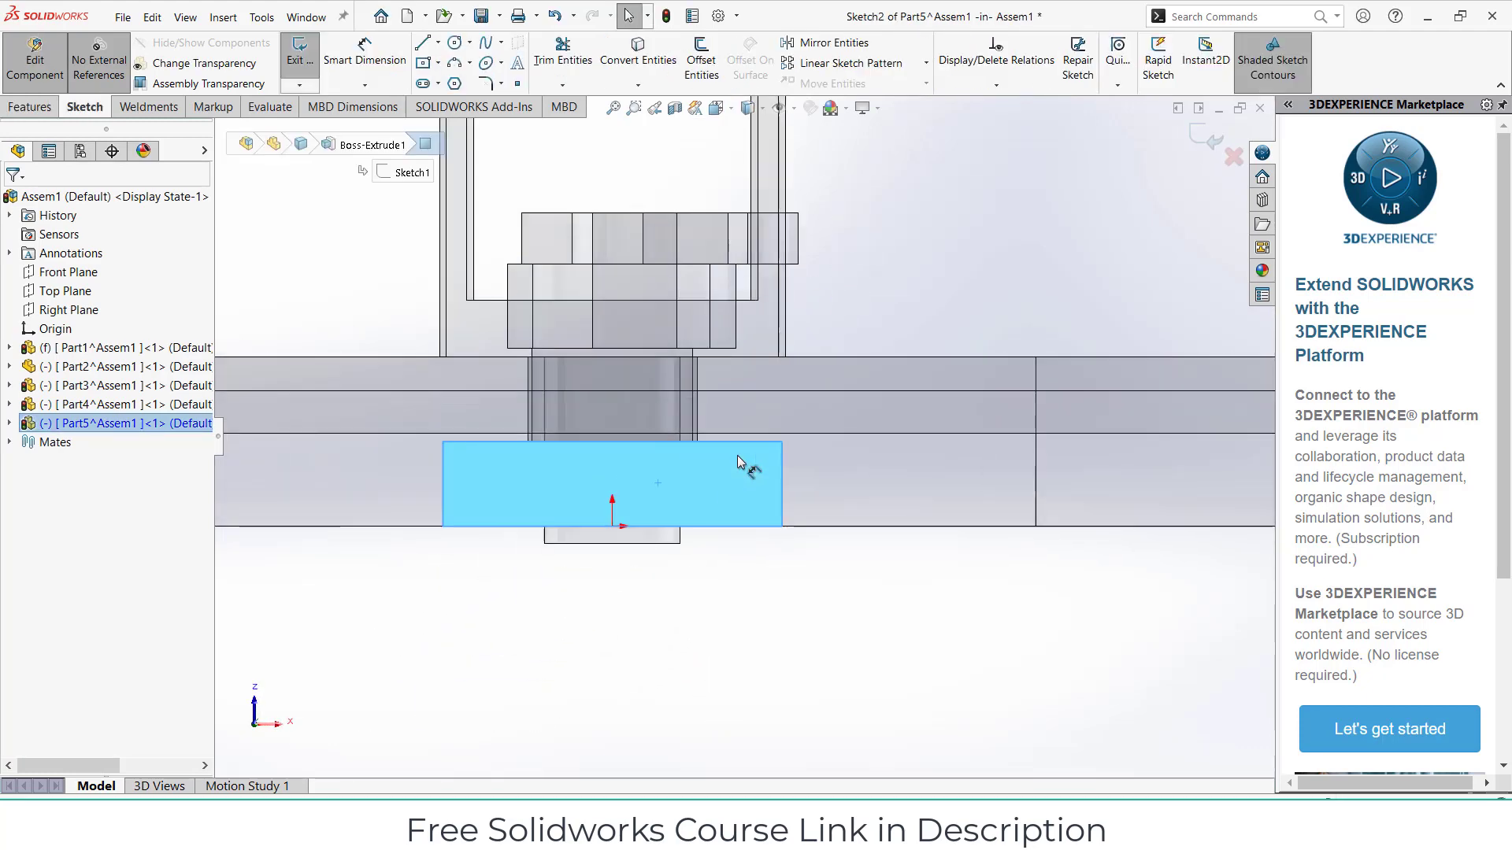
left_click(438, 45)
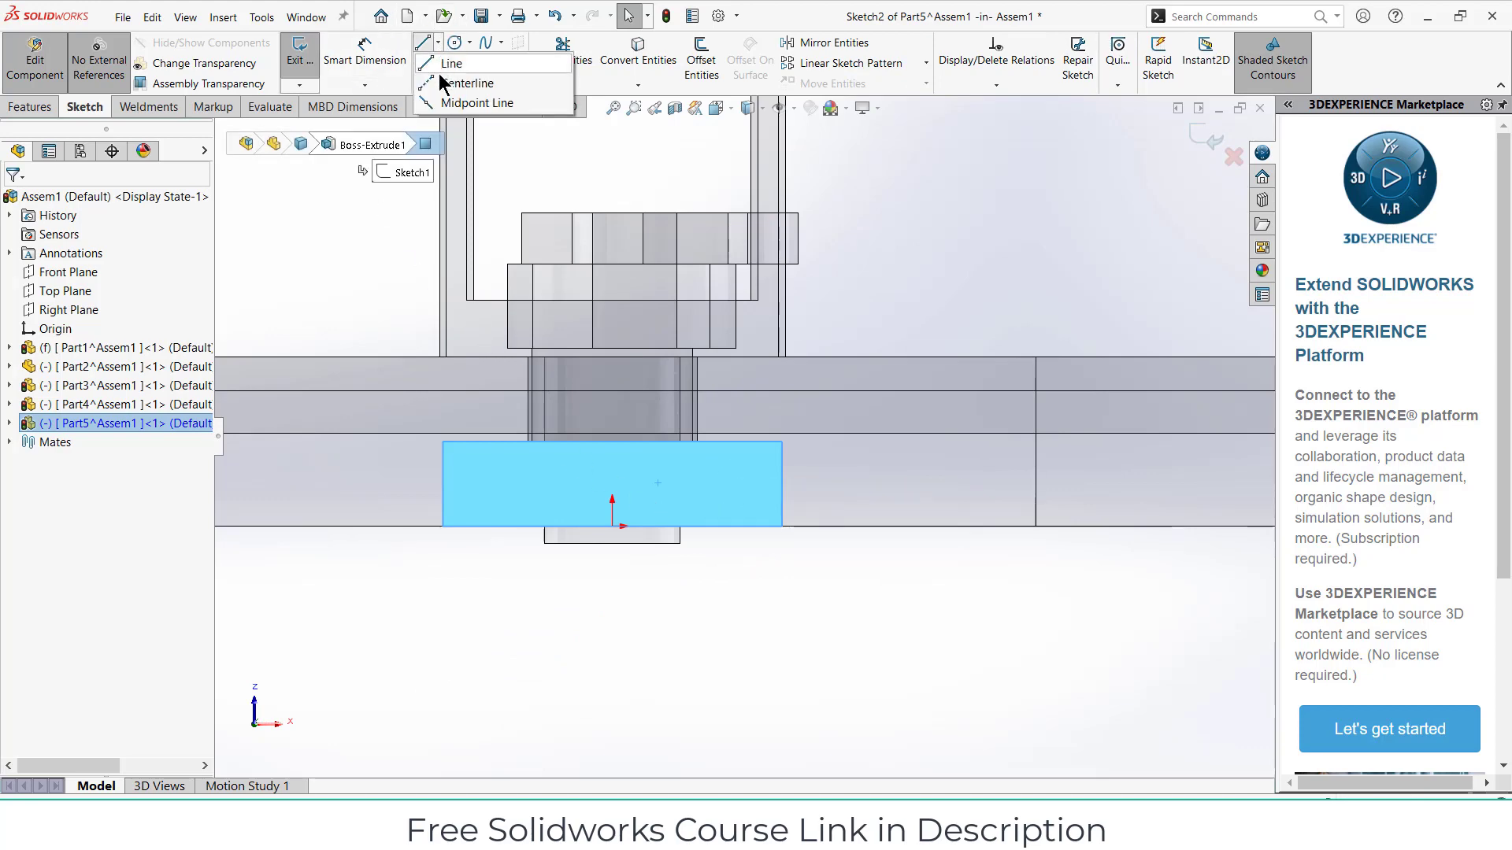
left_click(465, 81)
left_click(612, 442)
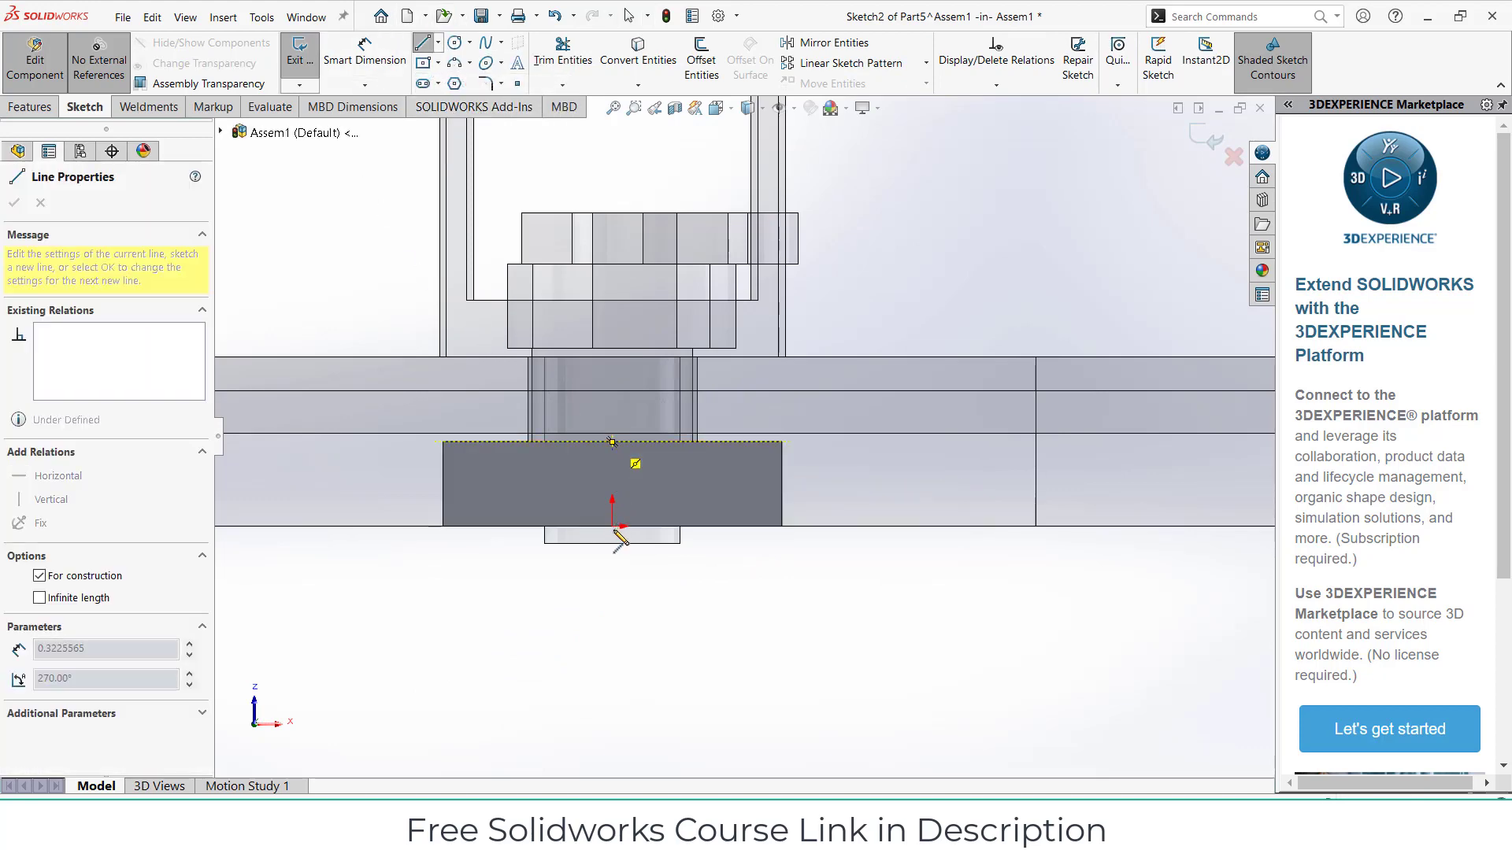
left_click(612, 526)
key("Escape")
key("Escape")
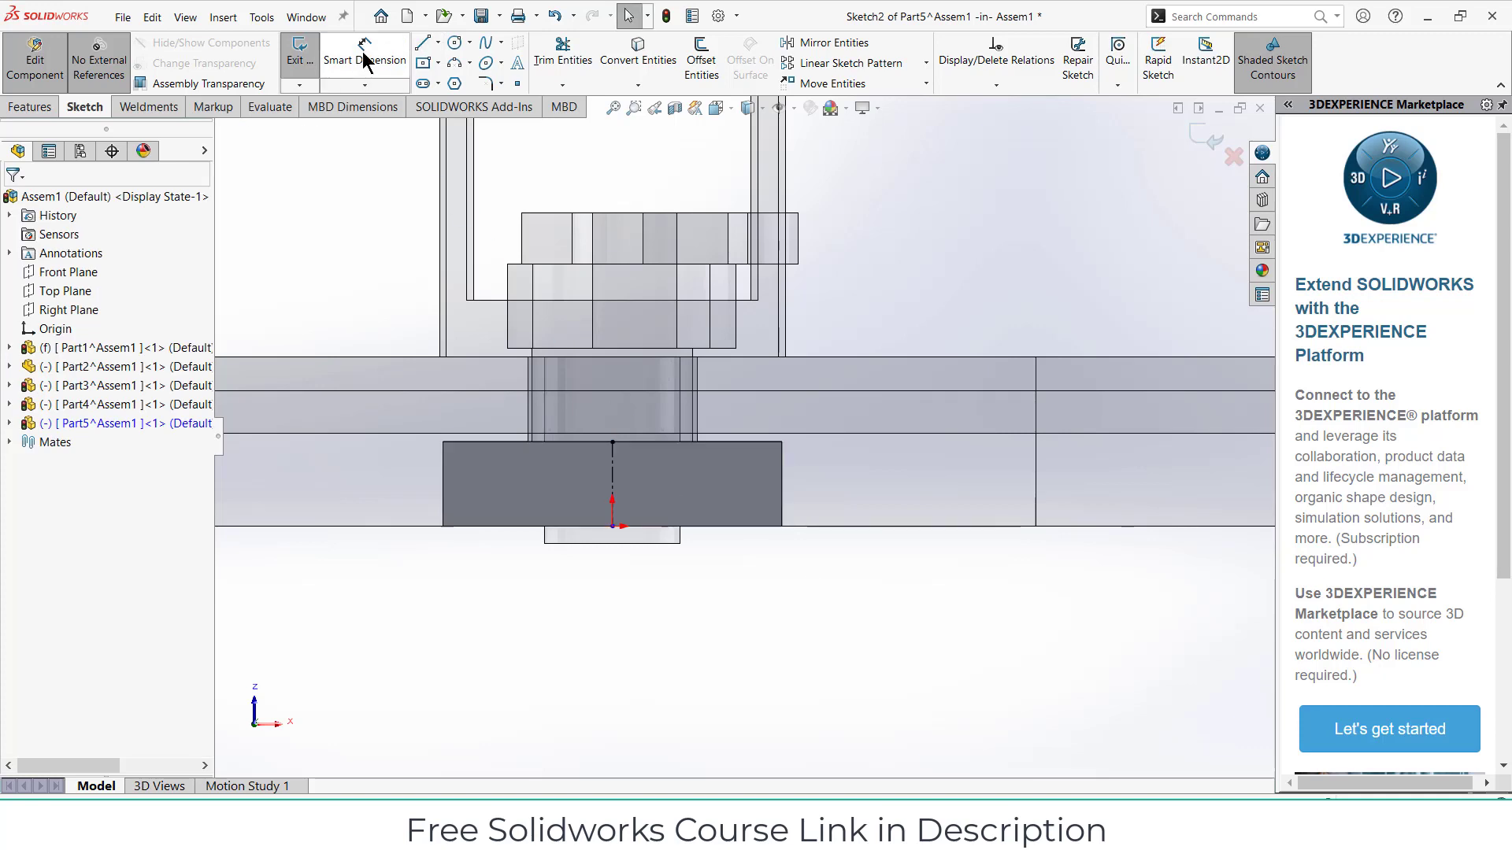
- Draw a center rectangle about 74 by 48 mm around the midpoint of the short centreline
left_click(438, 44)
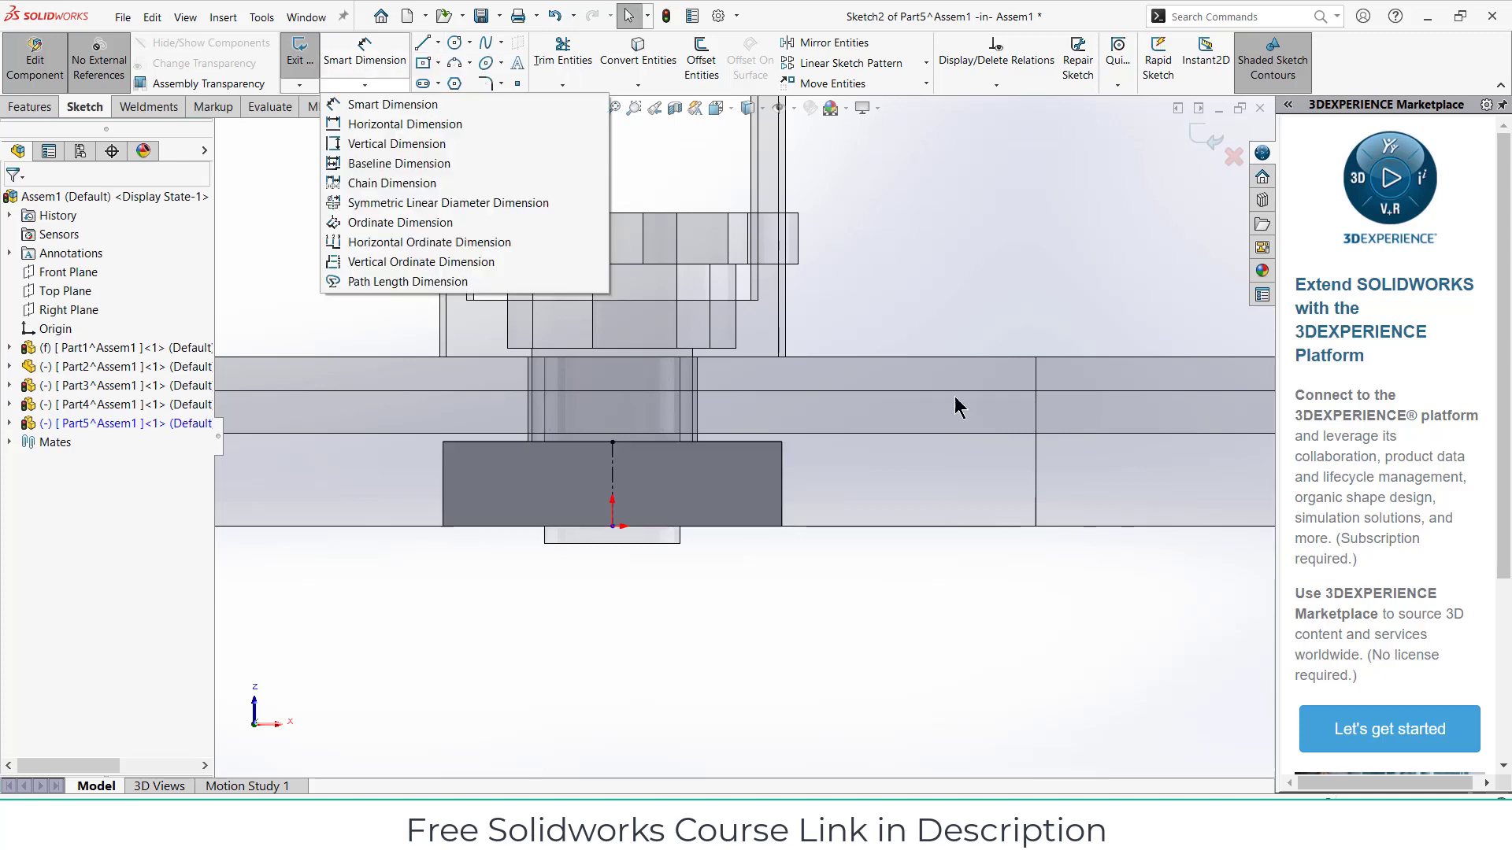
left_click(425, 65)
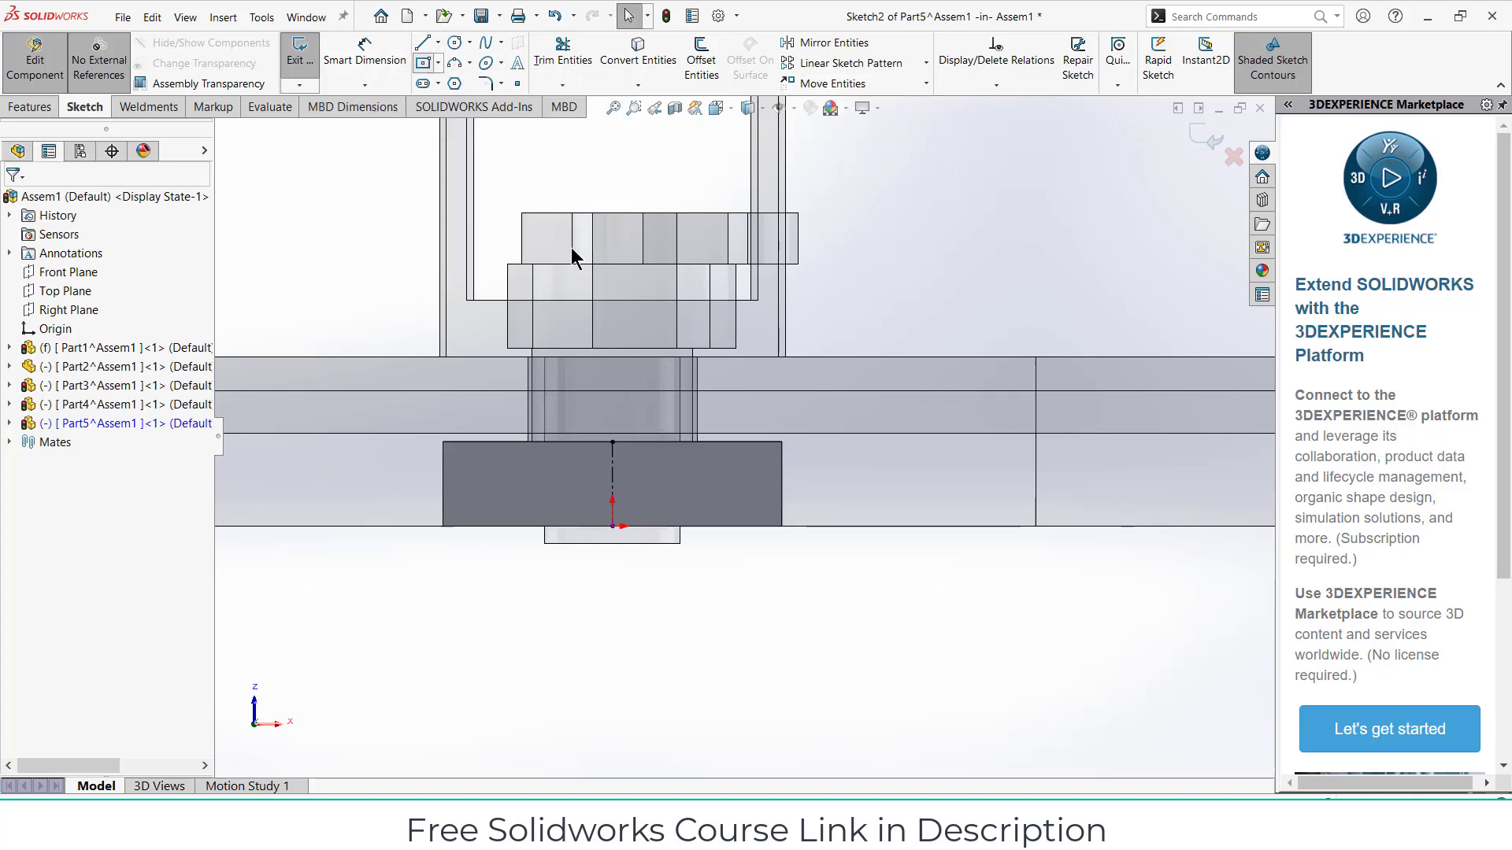
left_click(612, 483)
scroll(743, 437, "up", 5)
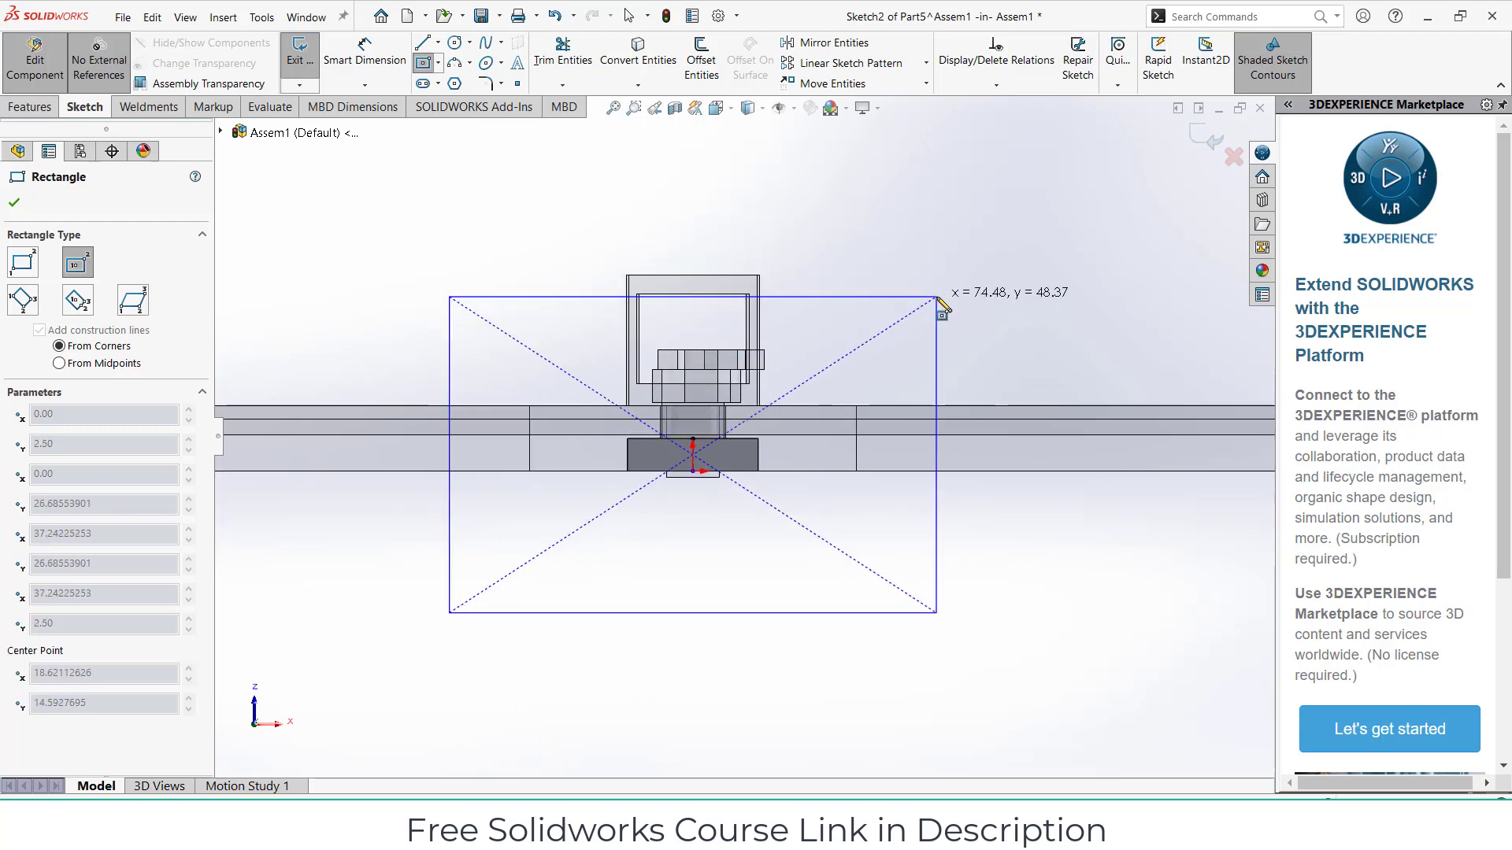
left_click(936, 297)
key("Escape")
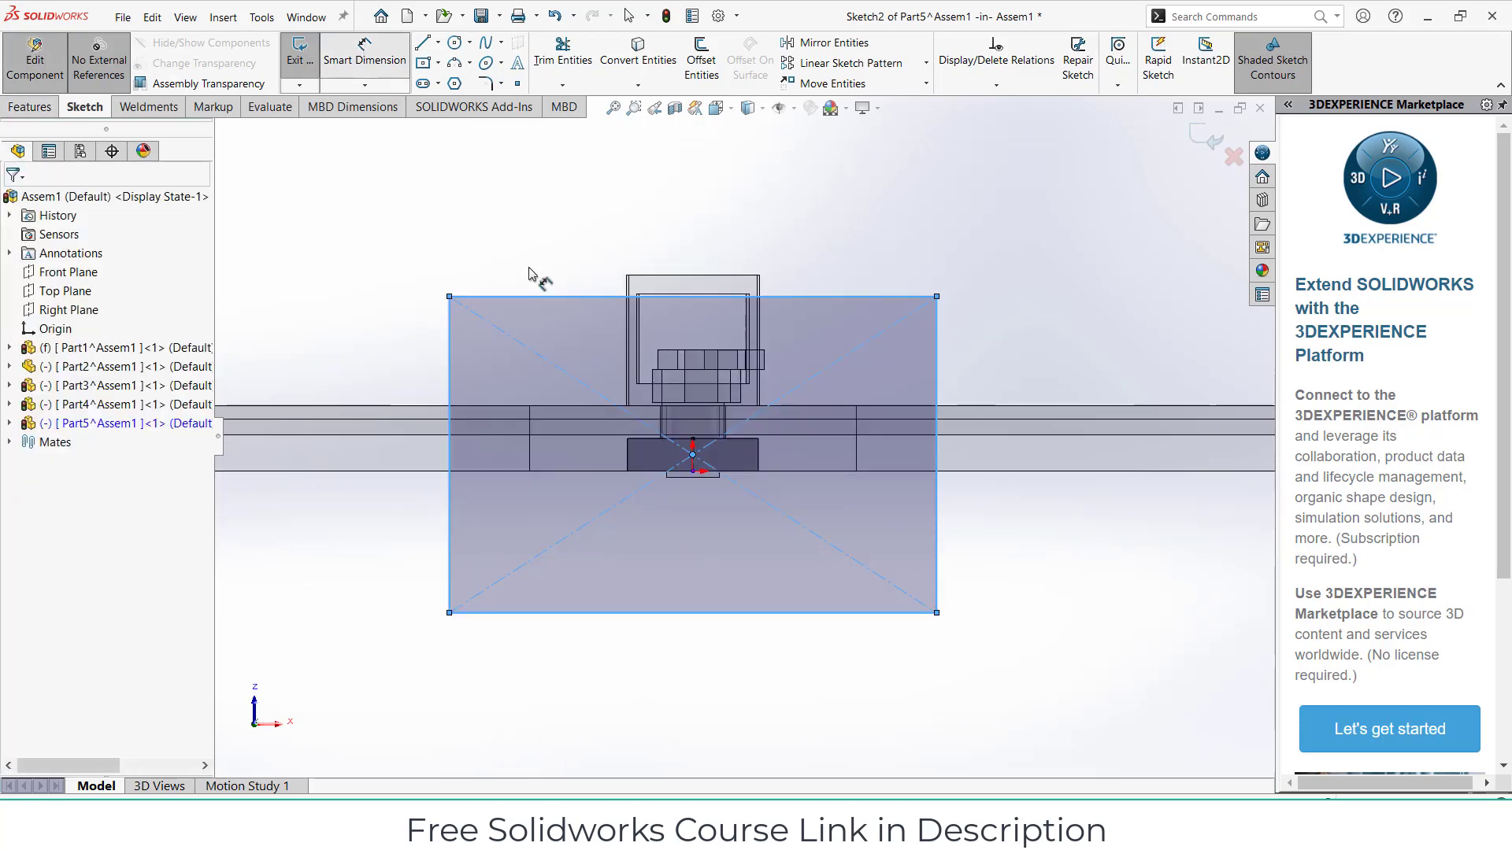
- Dimension the rectangle's horizontal and vertical sides to 70 mm each, making a square
left_click(533, 296)
left_click(541, 252)
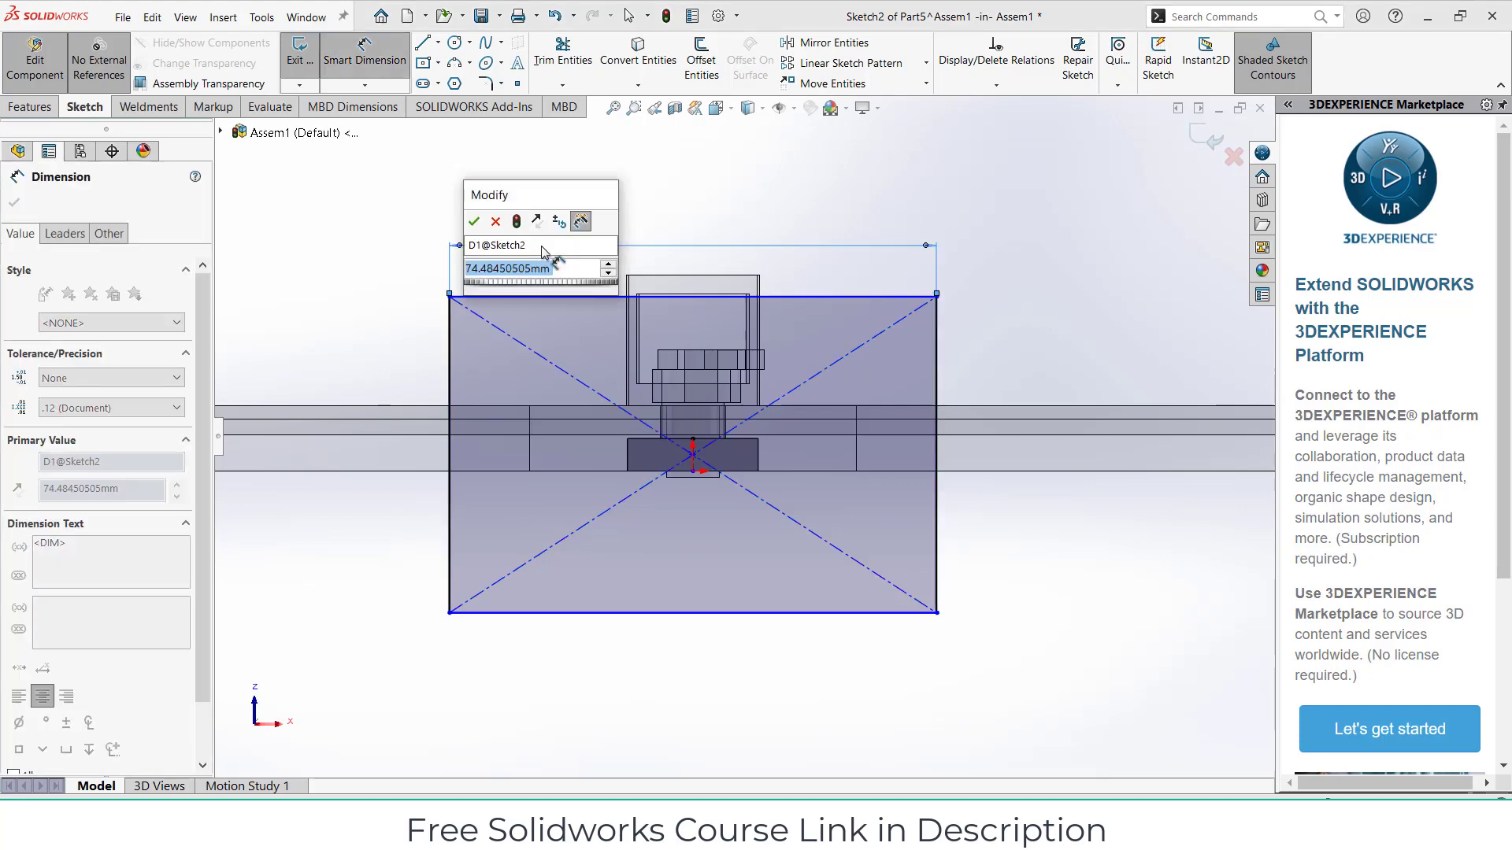
type("70")
key("Return")
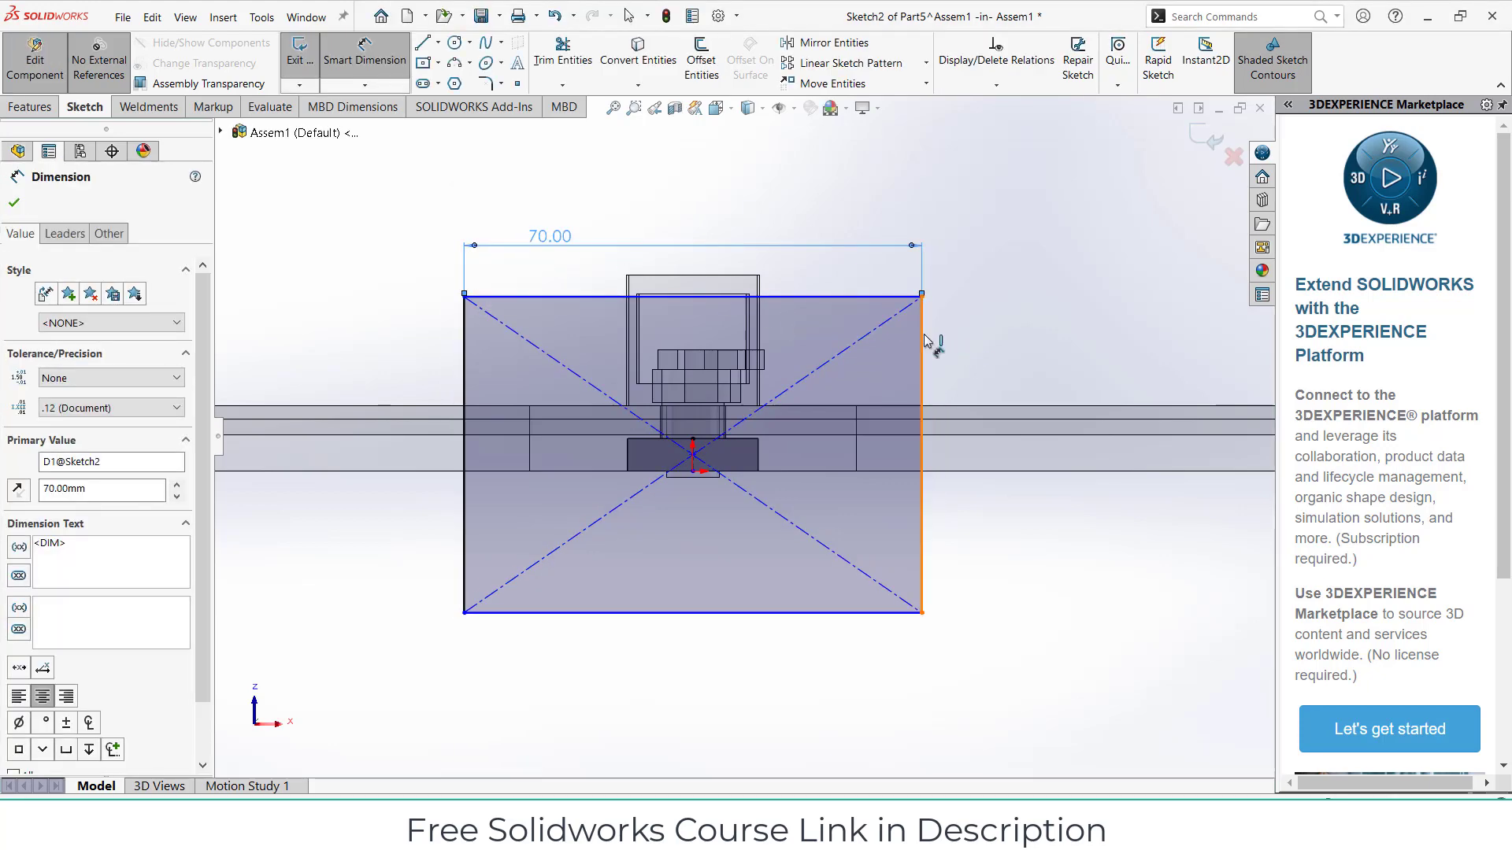
left_click(924, 338)
left_click(992, 351)
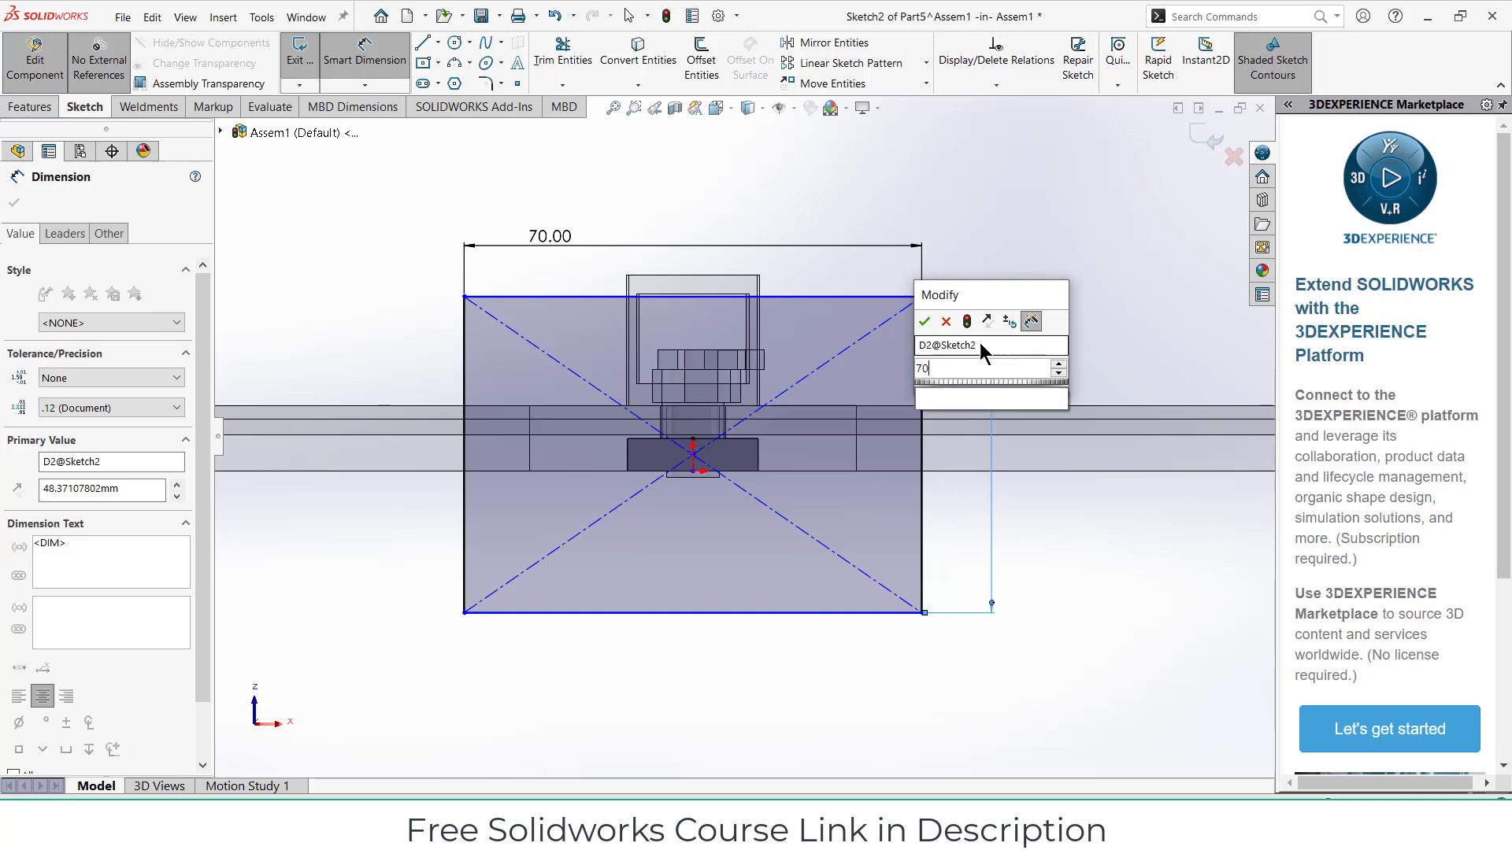
type("70")
key("Return")
- Extrude the square 5 mm as a foot plate merged with the leg, and finish editing the part in the assembly
left_click(33, 108)
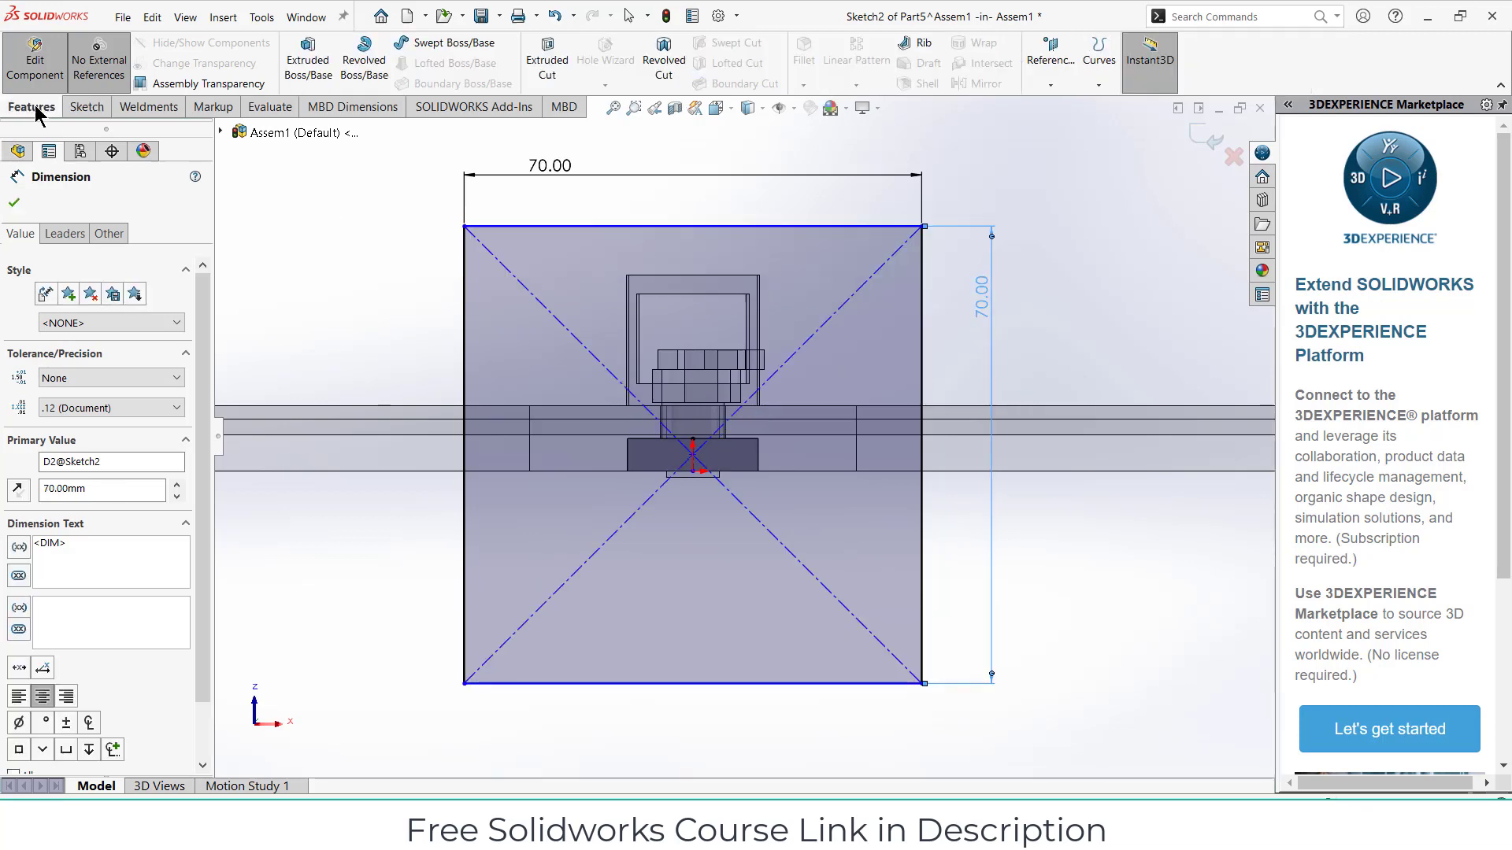
left_click(291, 62)
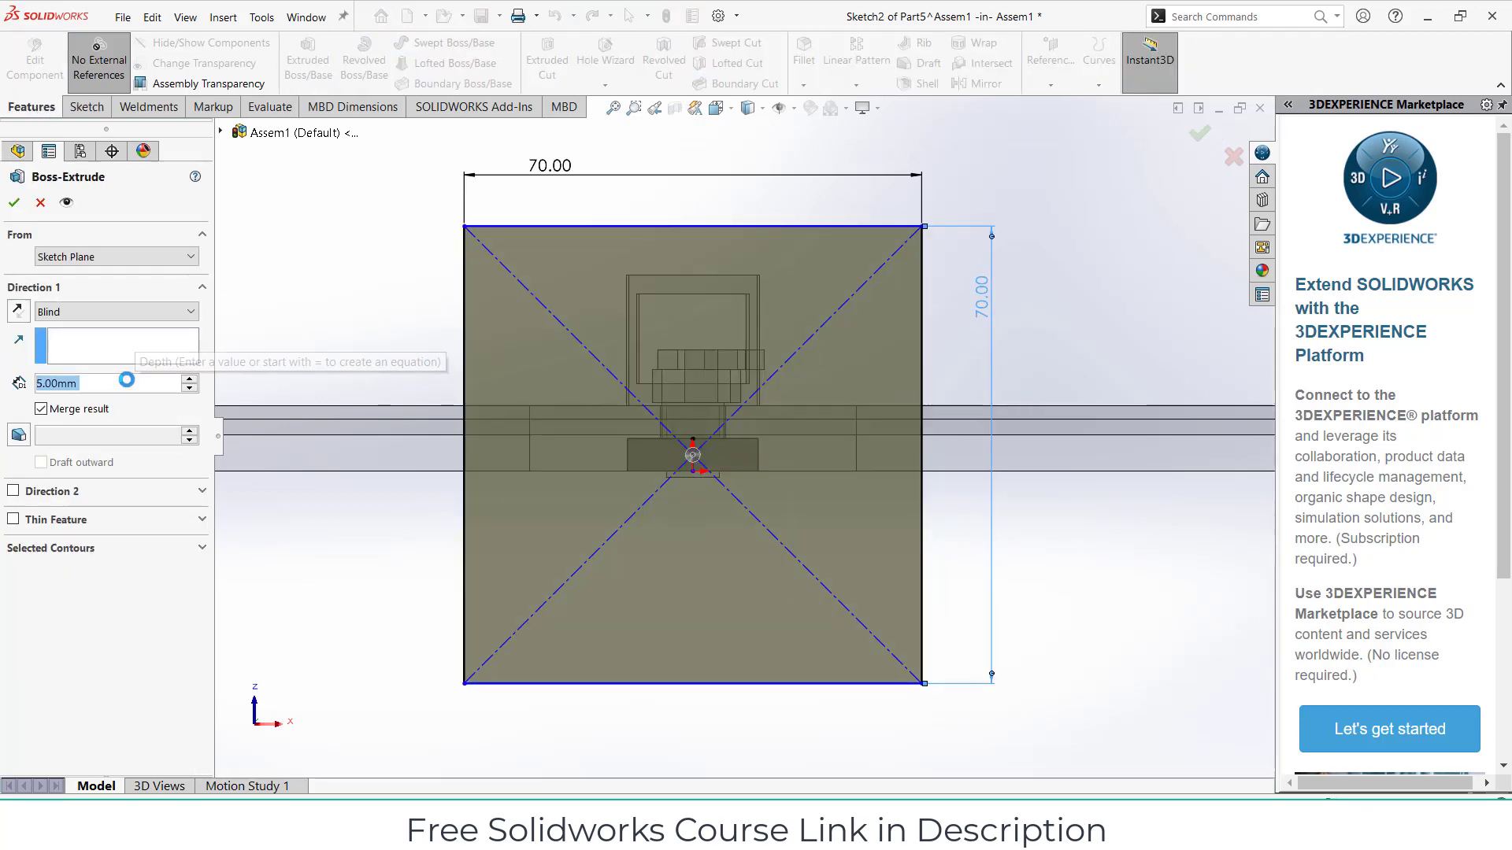
key("Return")
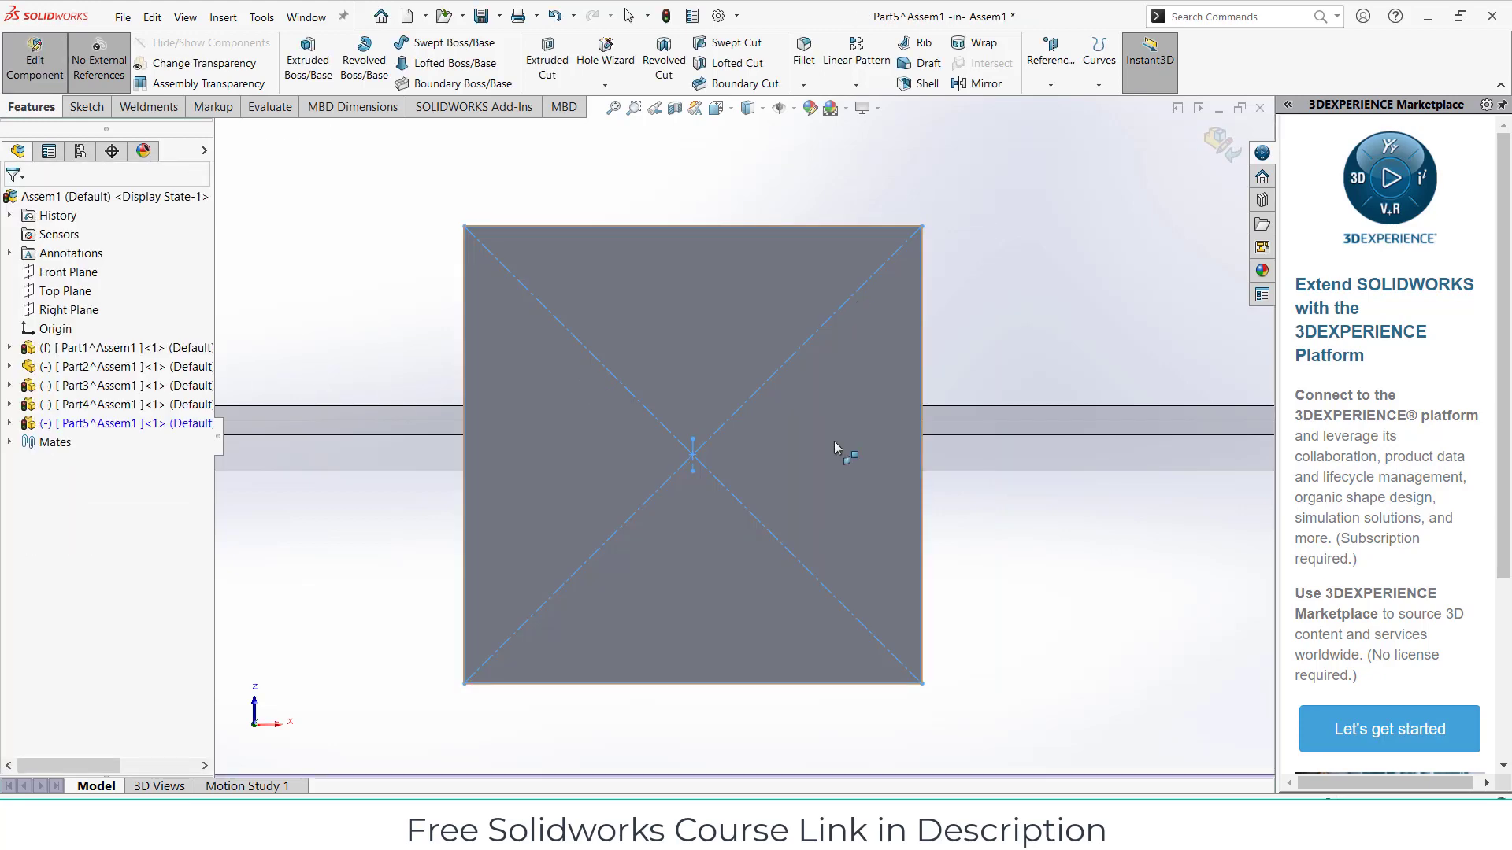
middle_click_drag(834, 441, 806, 491)
scroll(797, 246, "up", 4)
scroll(796, 246, "up", 5)
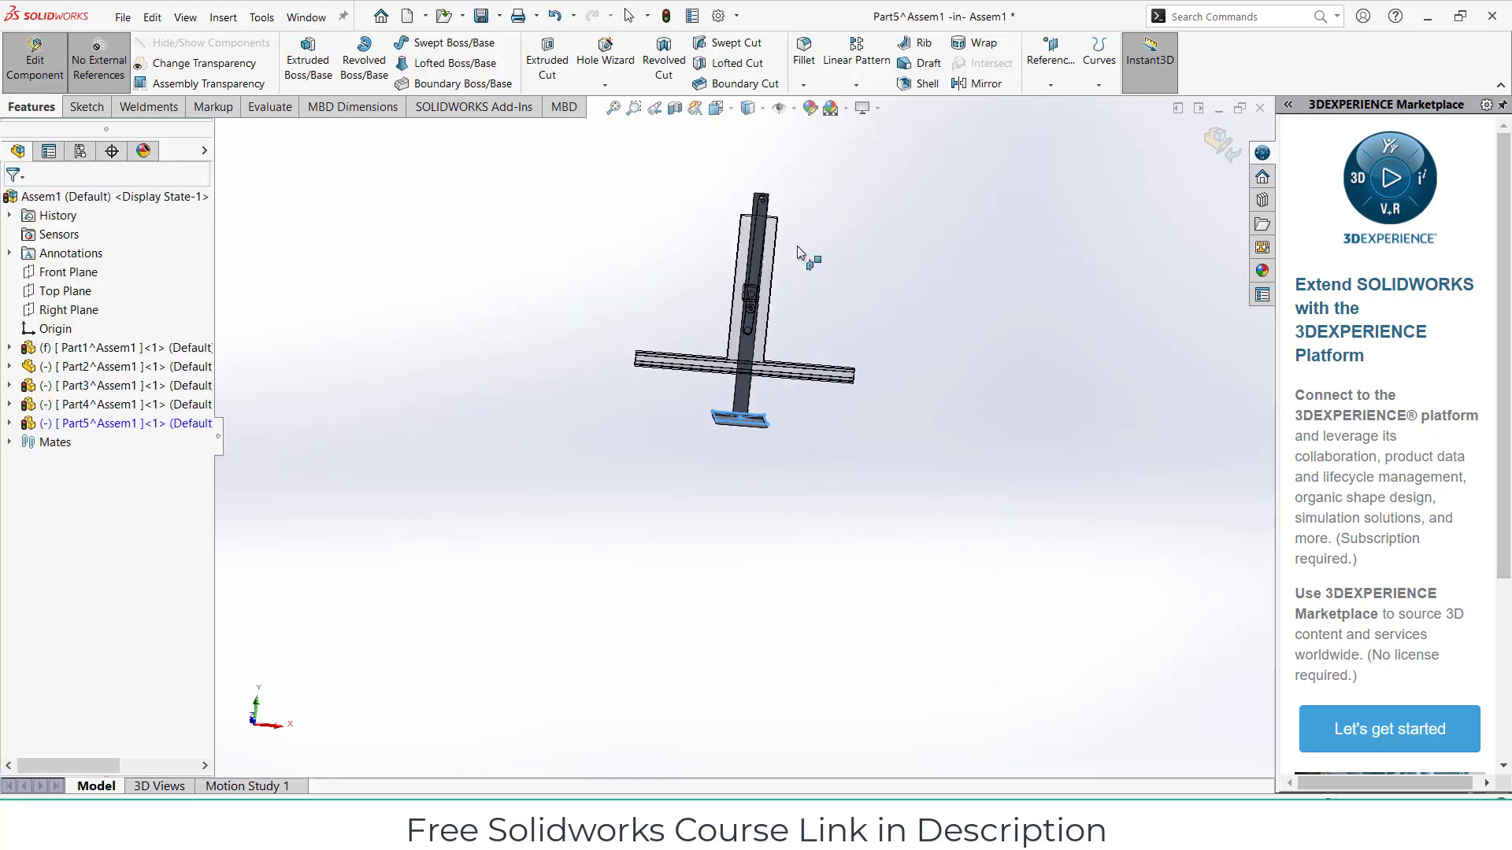
middle_click_drag(797, 245, 769, 750)
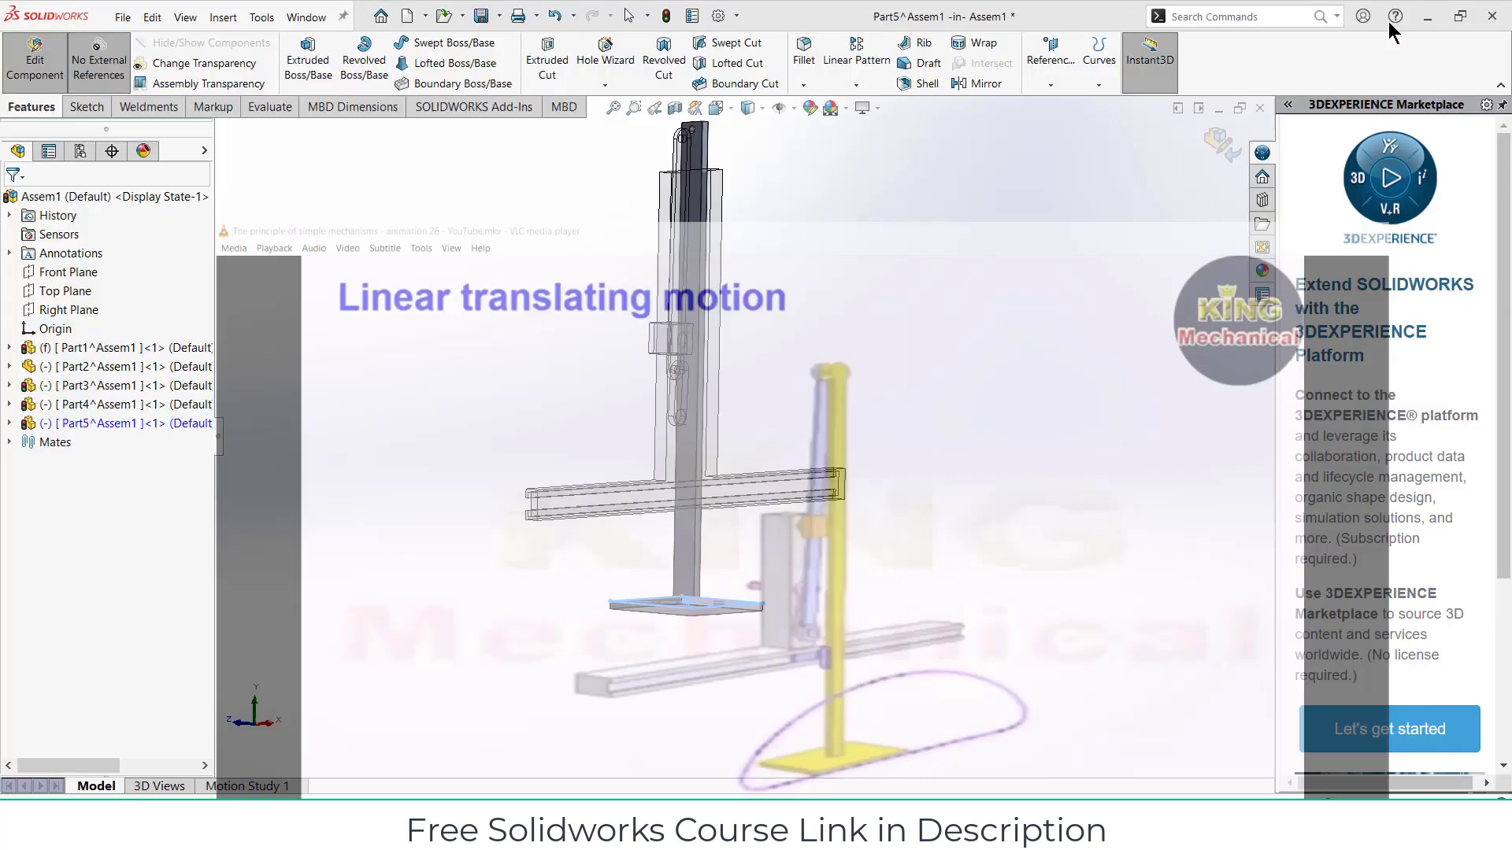
mouse_move(626, 517)
middle_mouse_down()
mouse_move(568, 504)
mouse_move(622, 492)
middle_mouse_up()
left_click(1216, 146)
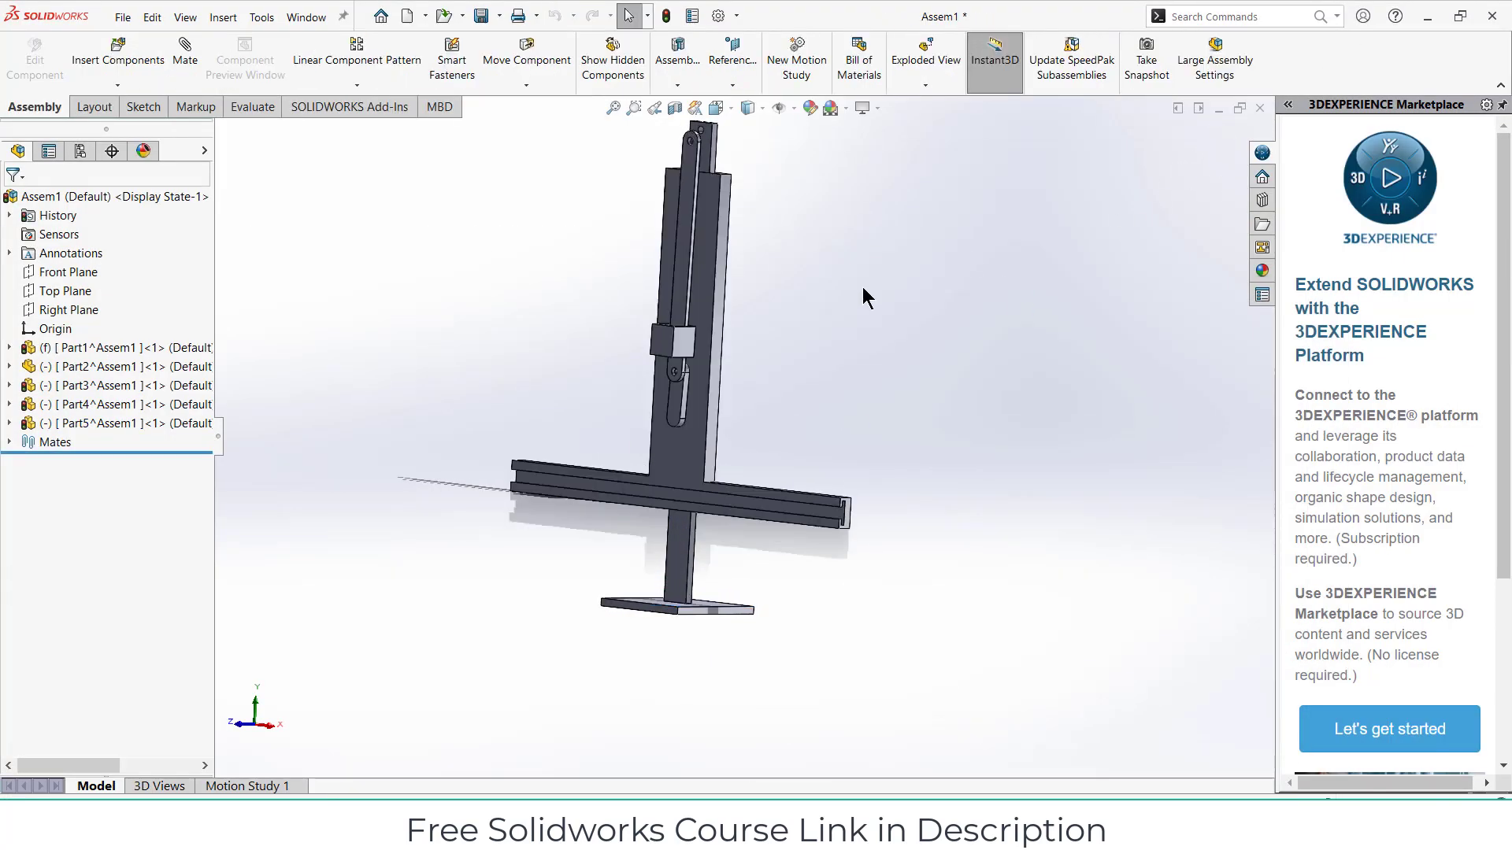
- Move the leg part along its Z axis until it stands clear in front of the rail and upright
mouse_move(864, 296)
middle_mouse_down()
mouse_move(813, 338)
mouse_move(717, 159)
middle_mouse_up()
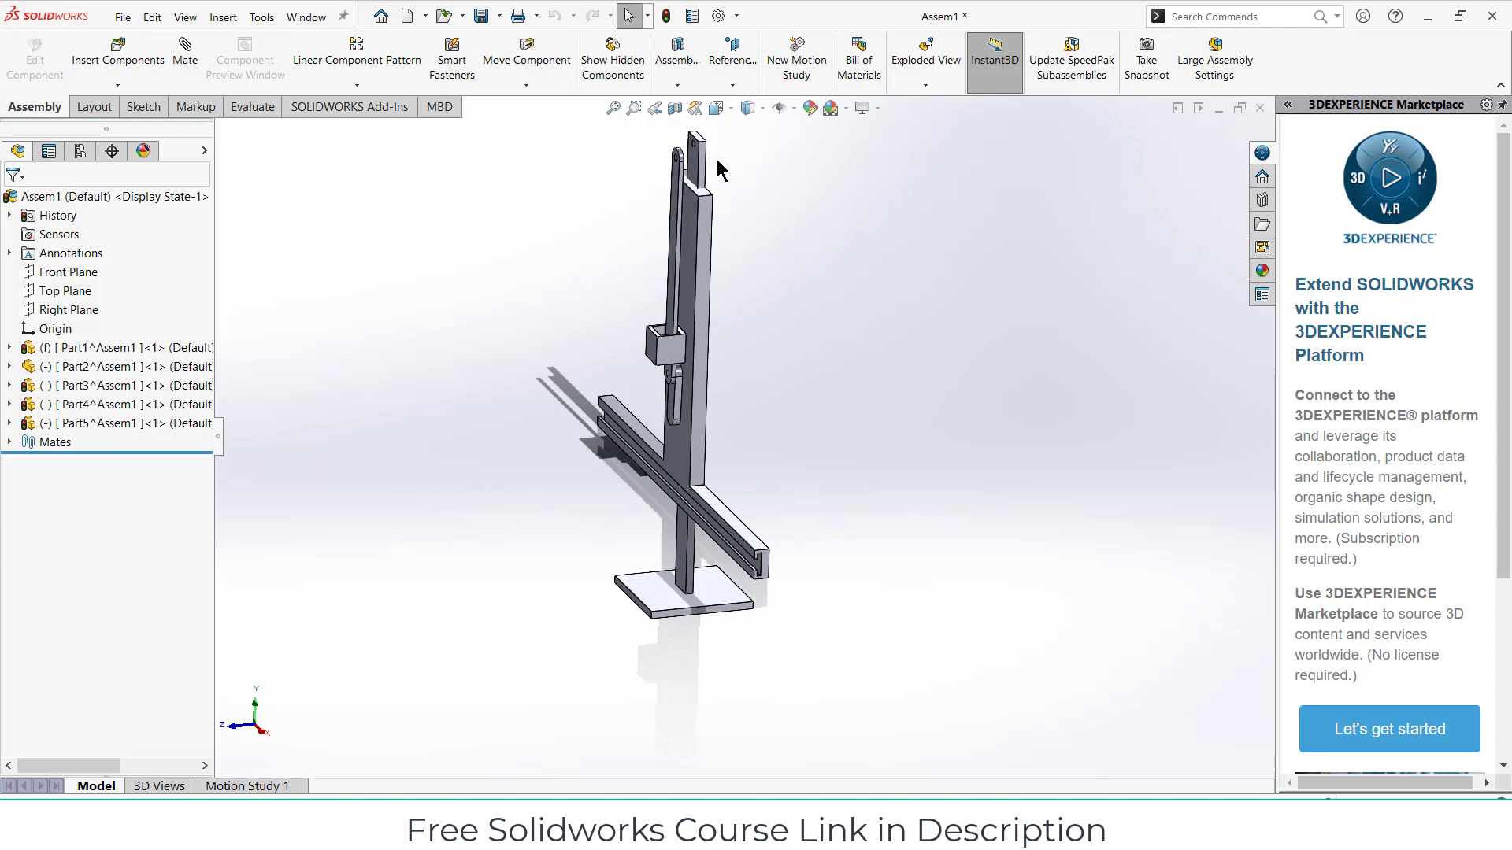
left_click(149, 424)
left_click_drag(600, 376, 390, 392)
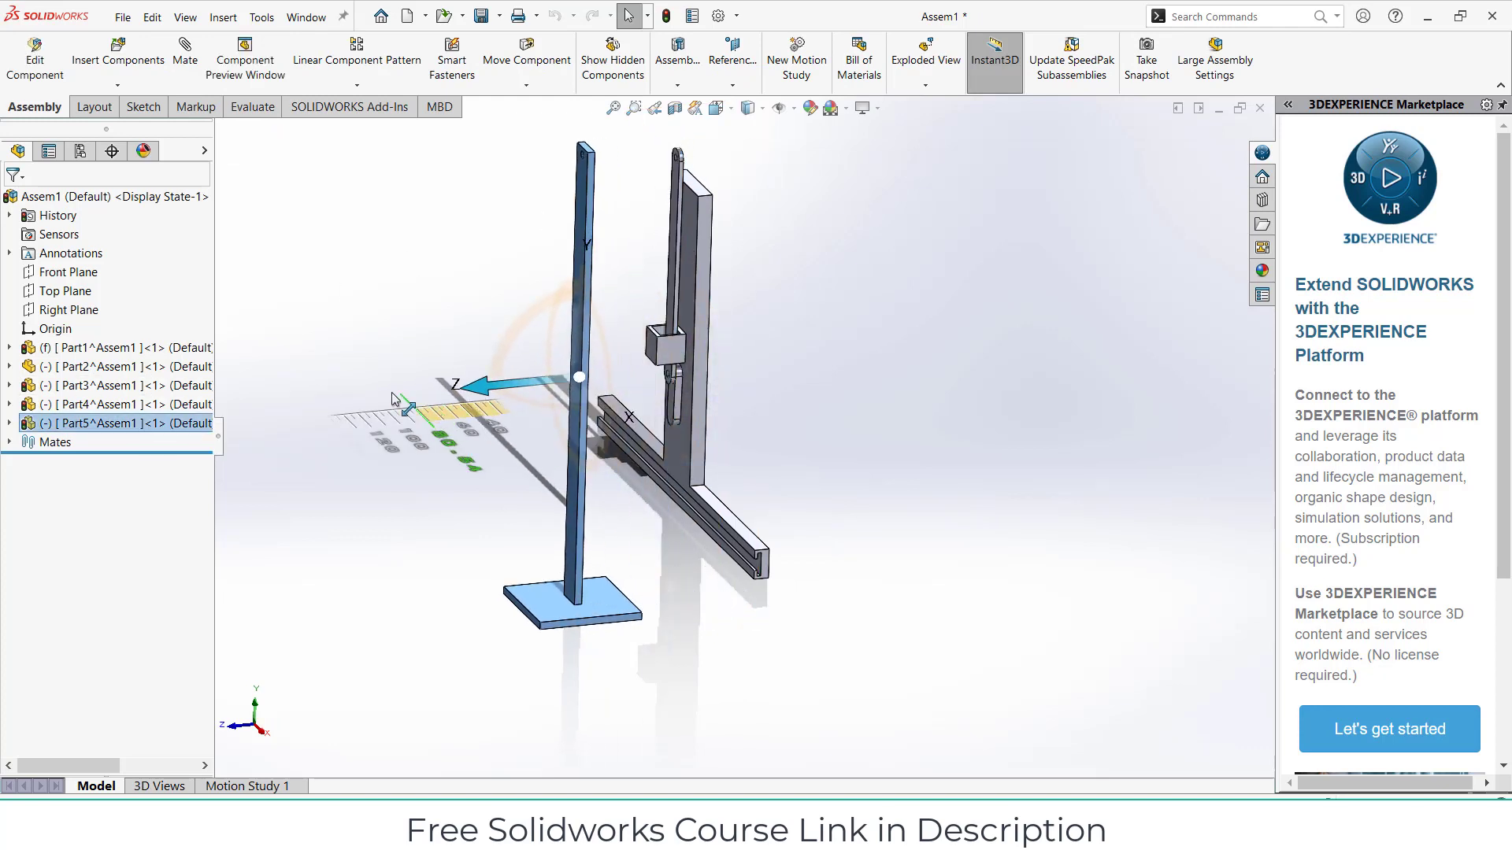
left_click(398, 170)
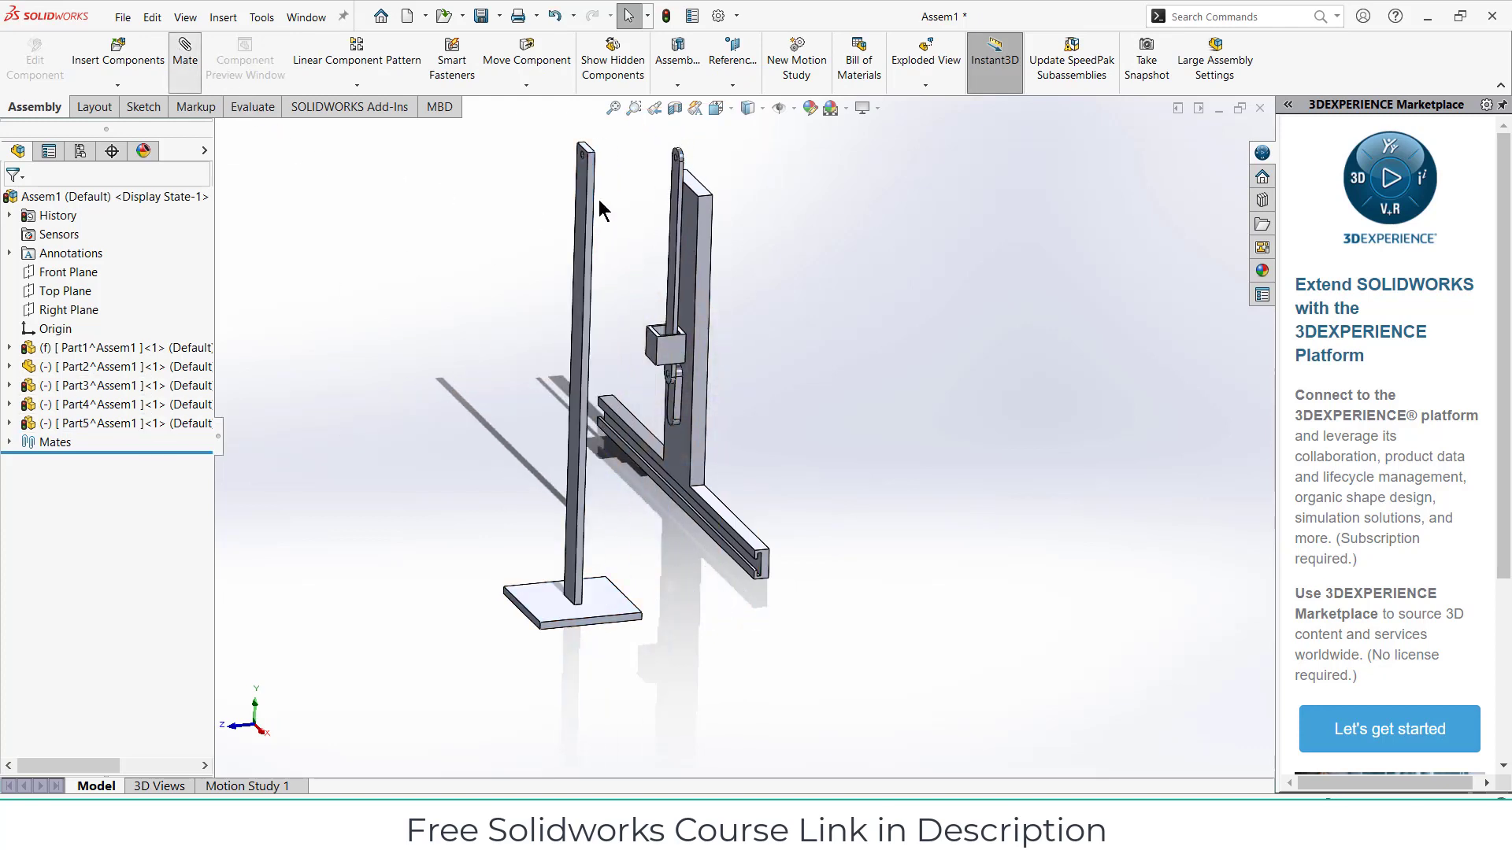
- Add a concentric mate between the hole atop the footed leg and the upper hole of the long link, then close the Mate command
scroll(598, 200, "down", 5)
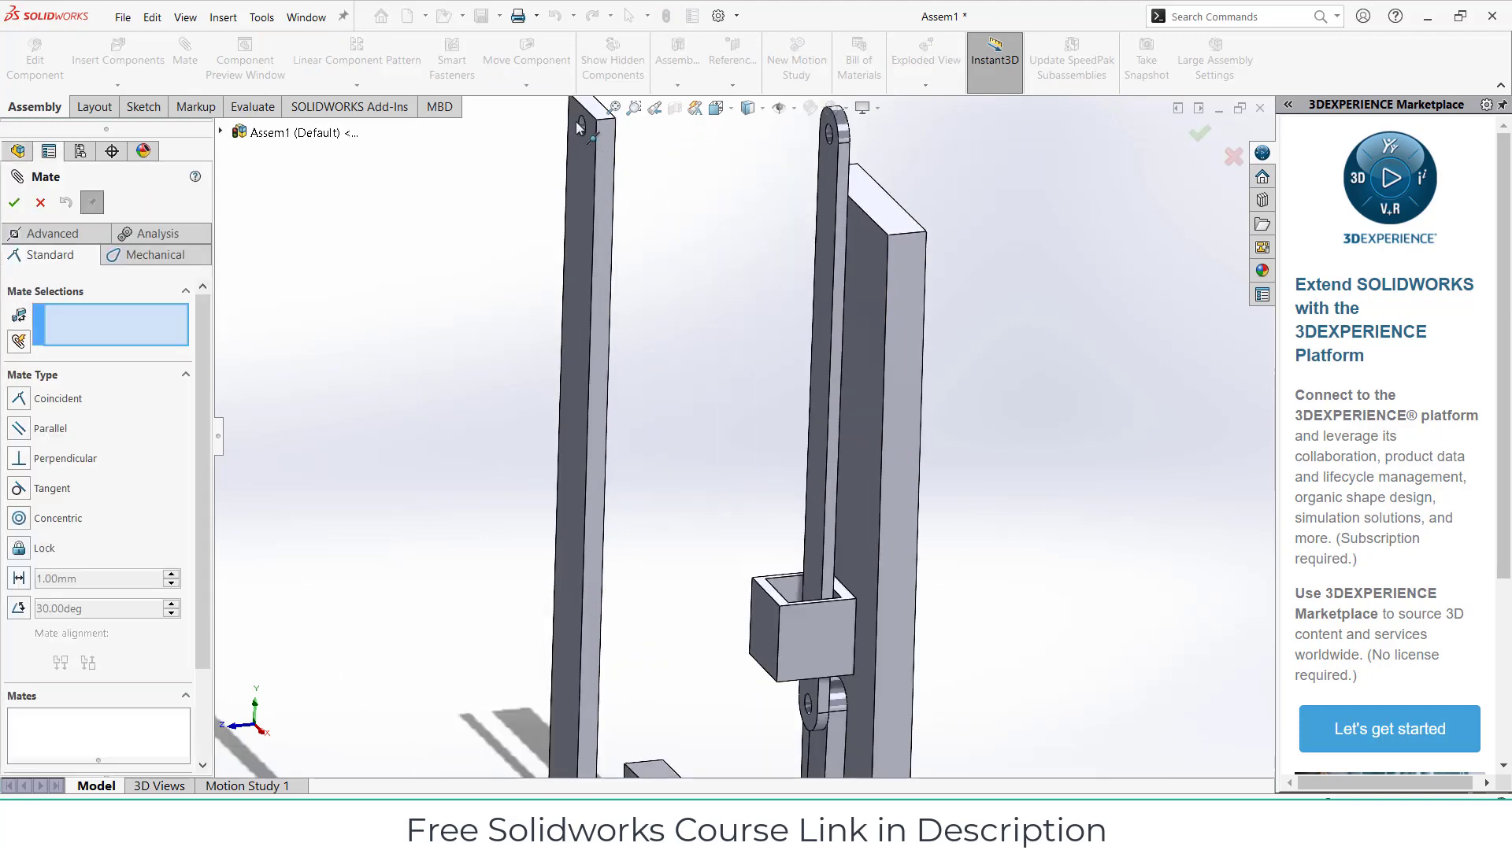
scroll(579, 129, "down", 4)
left_click(634, 220)
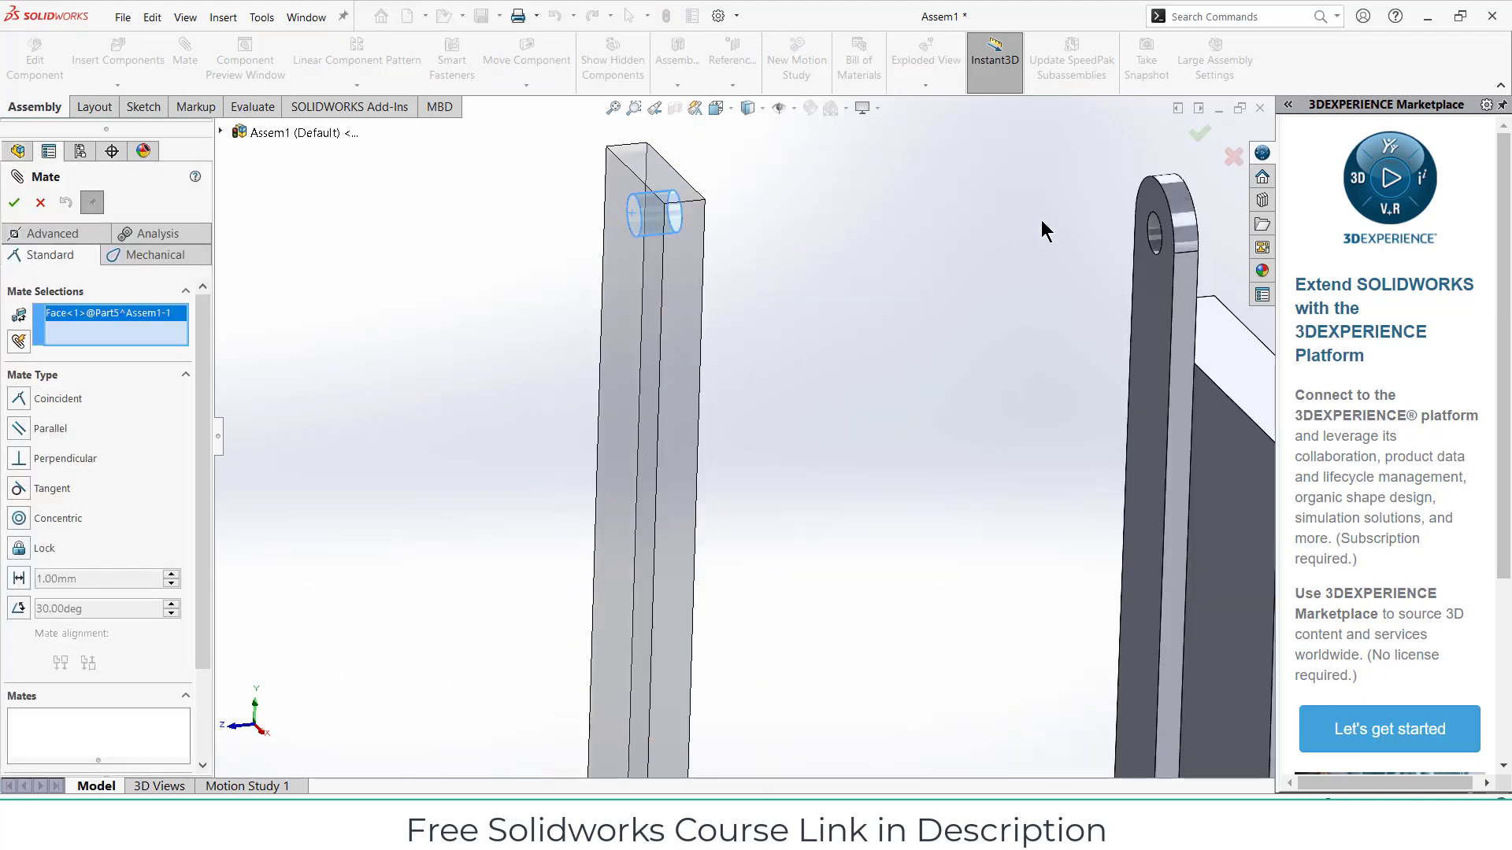
left_click(1155, 233)
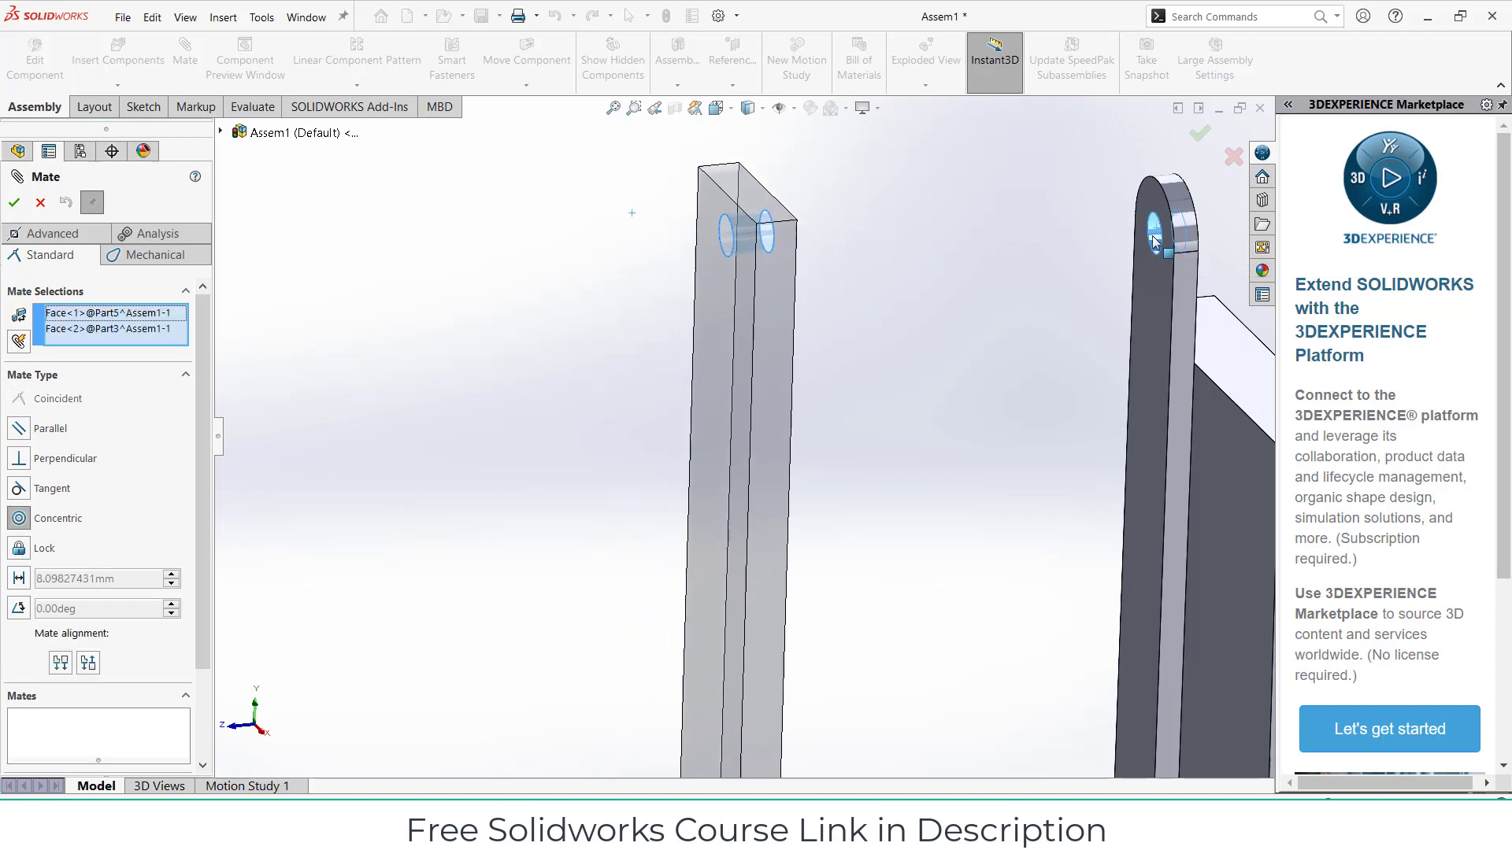
scroll(1111, 327, "up", 5)
scroll(952, 429, "up", 2)
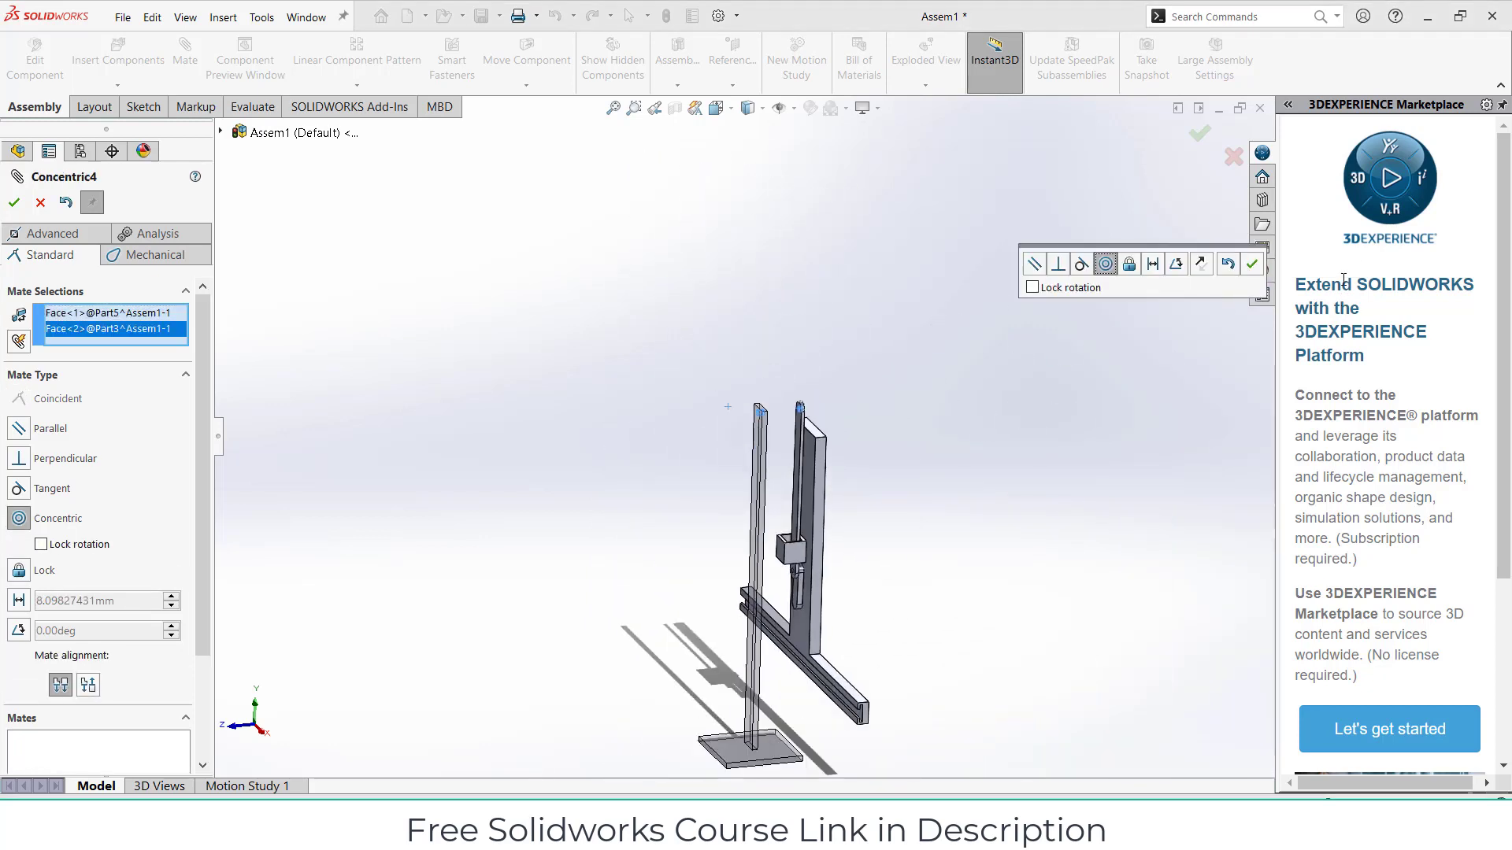
key("Return")
scroll(808, 564, "down", 6)
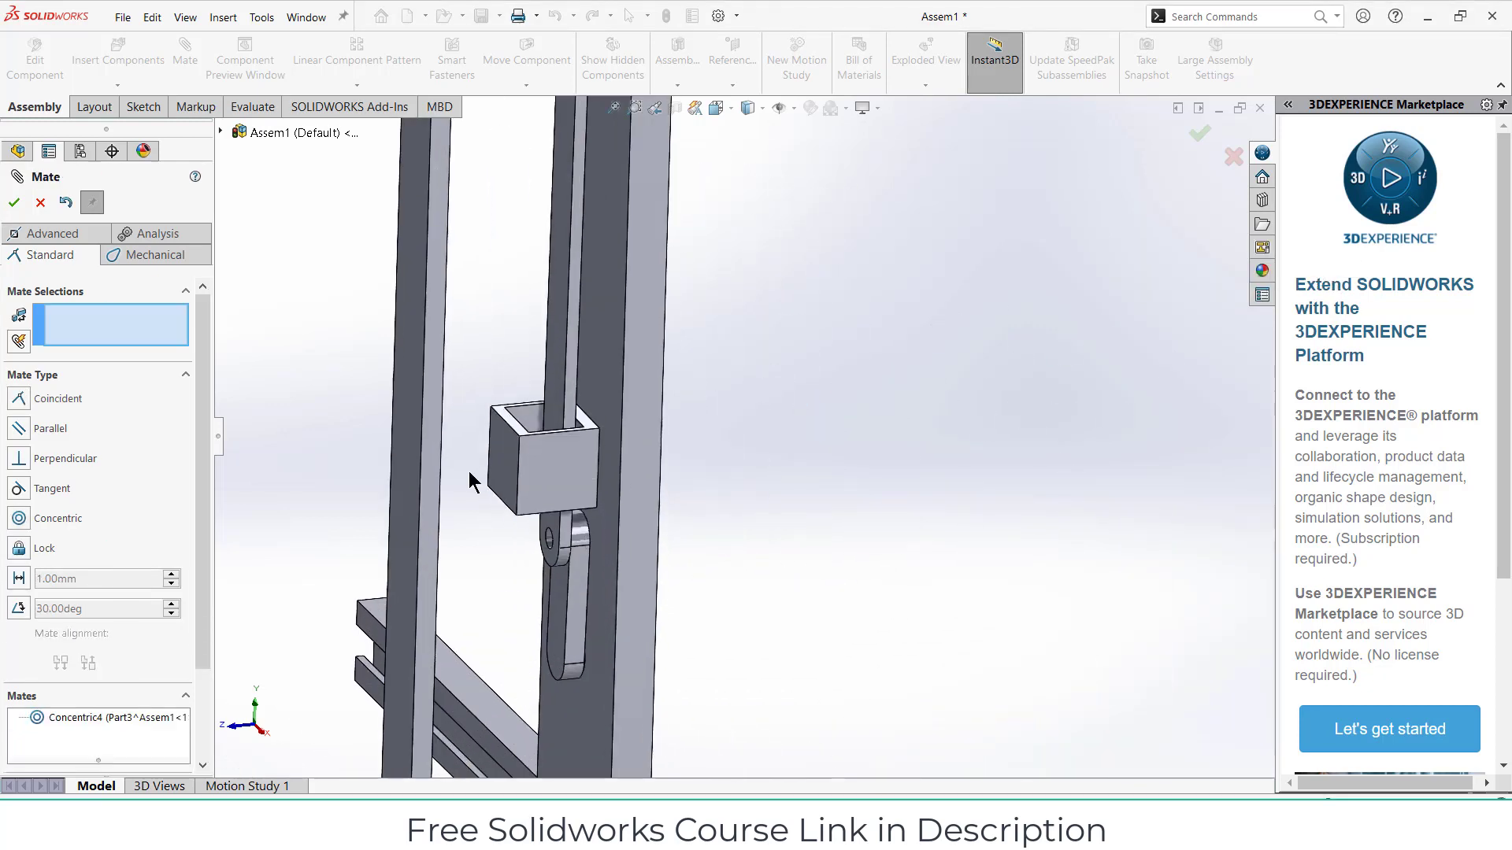
left_click(549, 468)
middle_click_drag(549, 468, 550, 592)
scroll(538, 457, "down", 2)
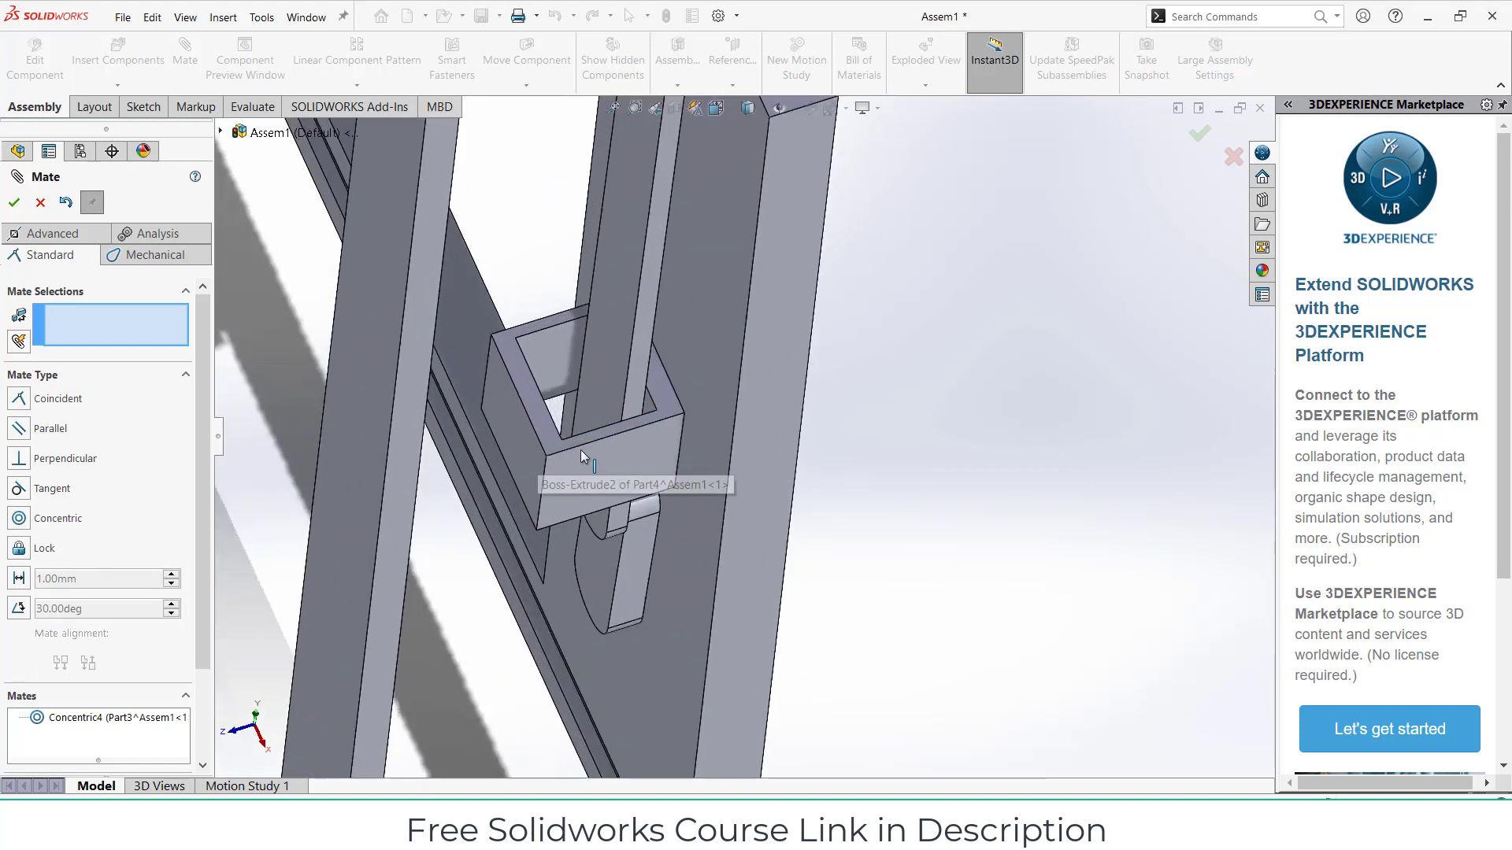
left_click(40, 202)
- Edit the sleeve block in the assembly, open its cut sketch, and shrink the rectangle to about 11 mm by moving its long edges
left_click(536, 403)
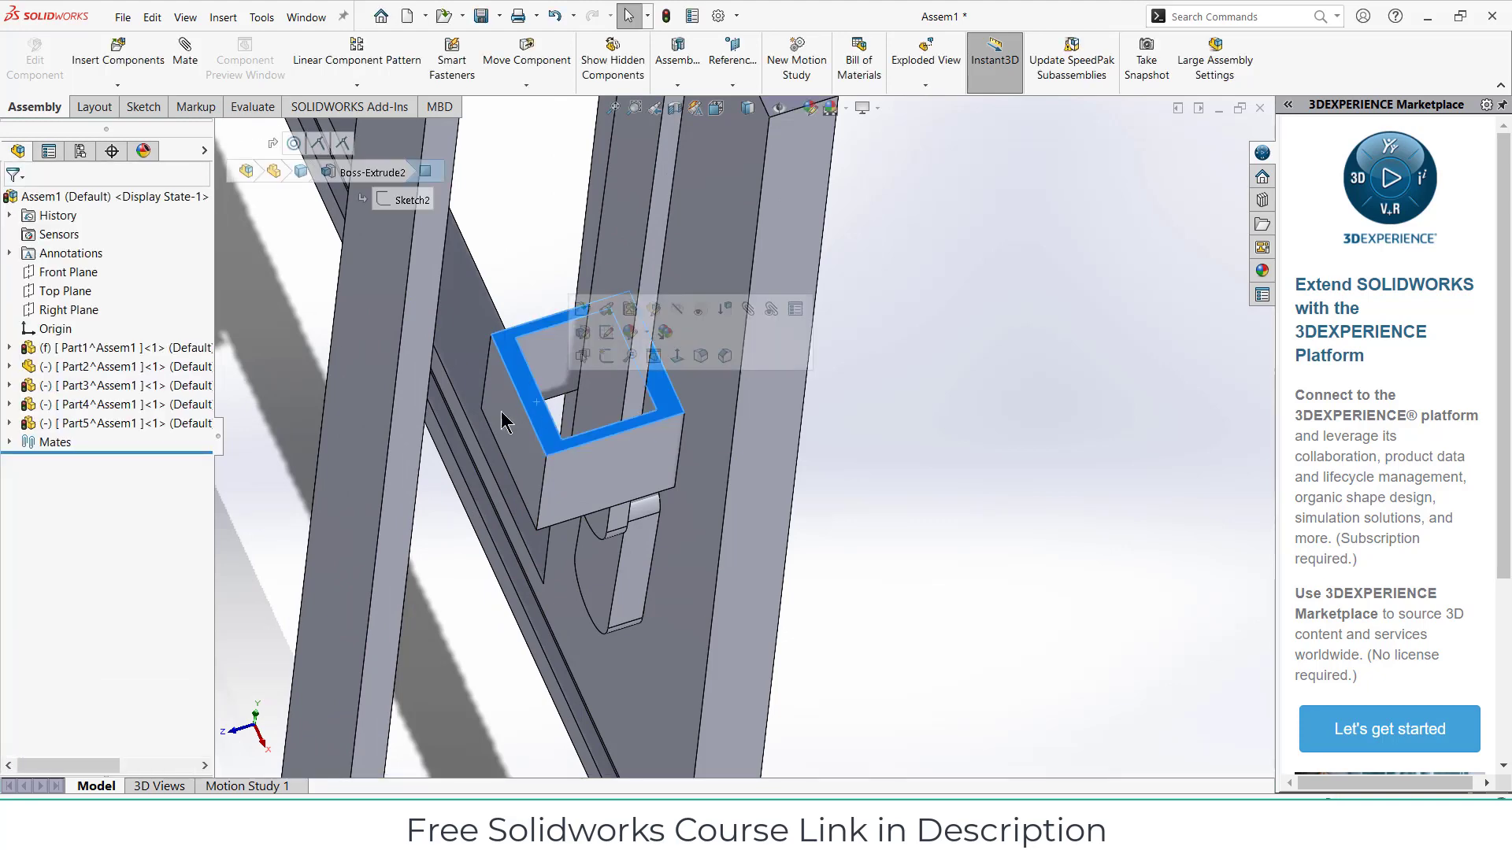
left_click(35, 59)
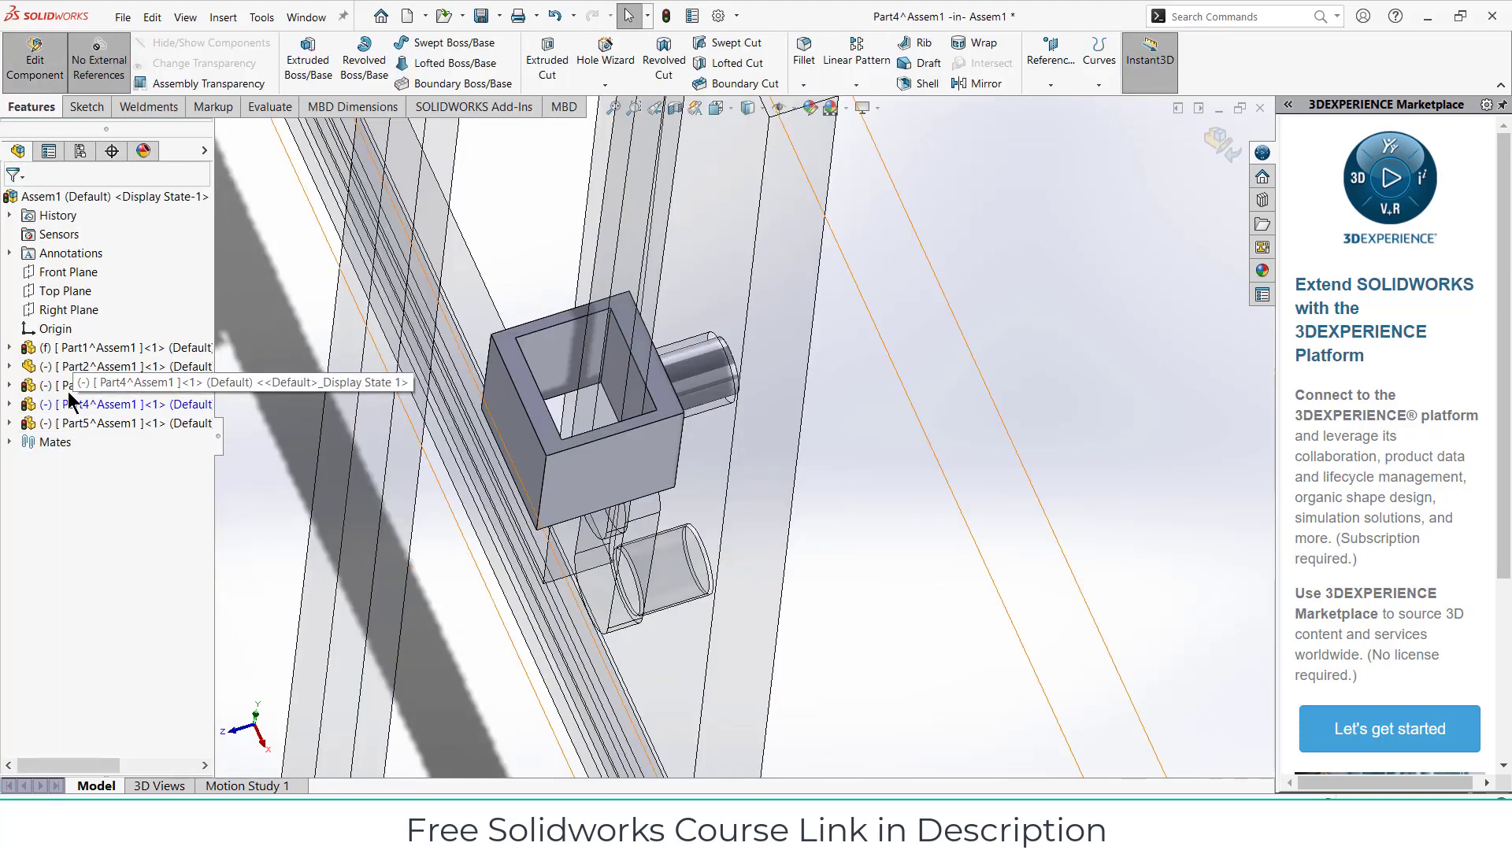
left_click(9, 404)
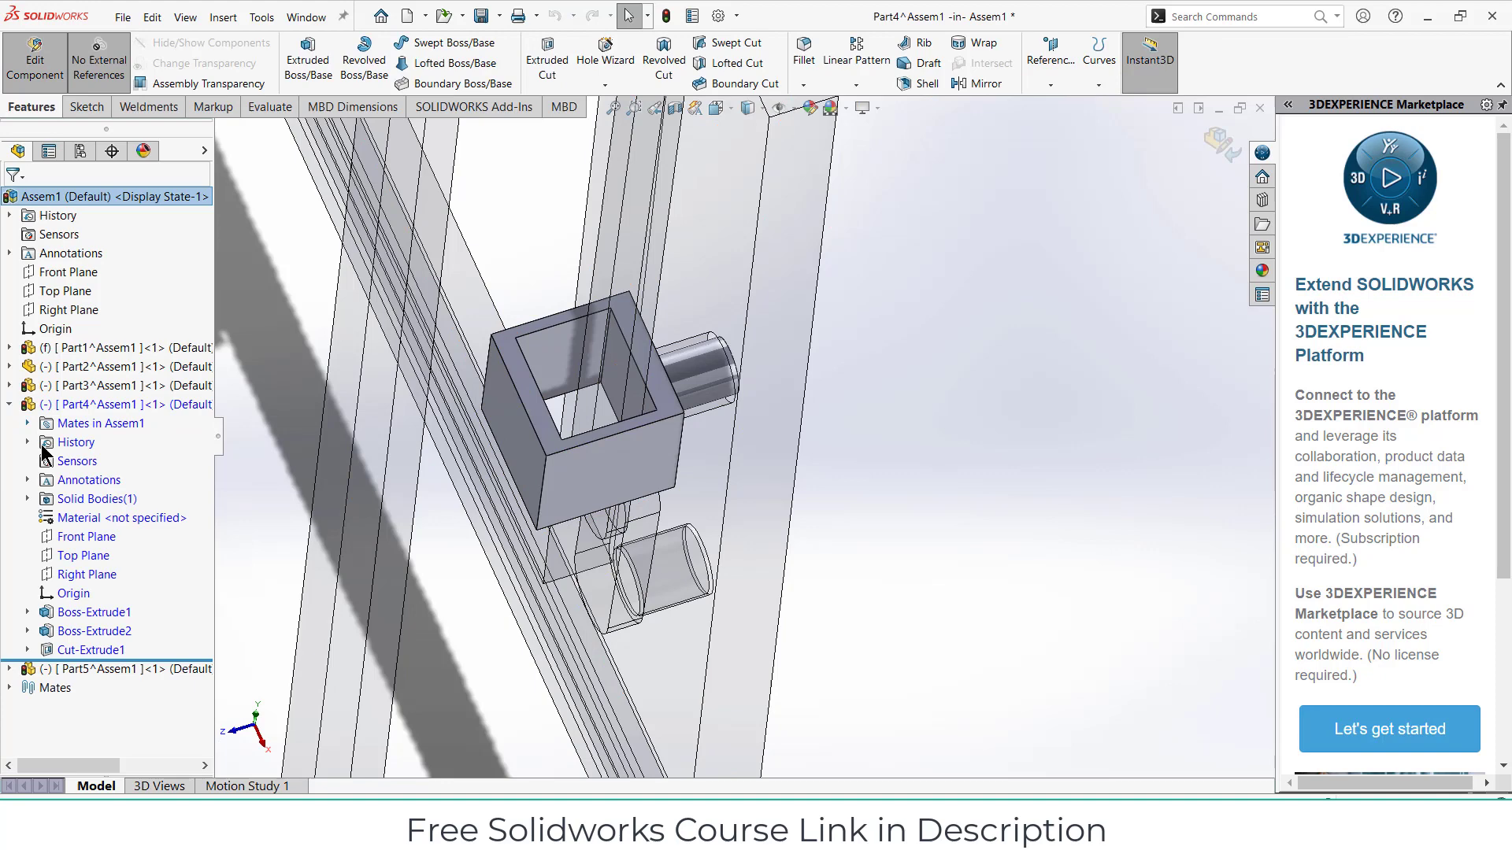
right_click(62, 647)
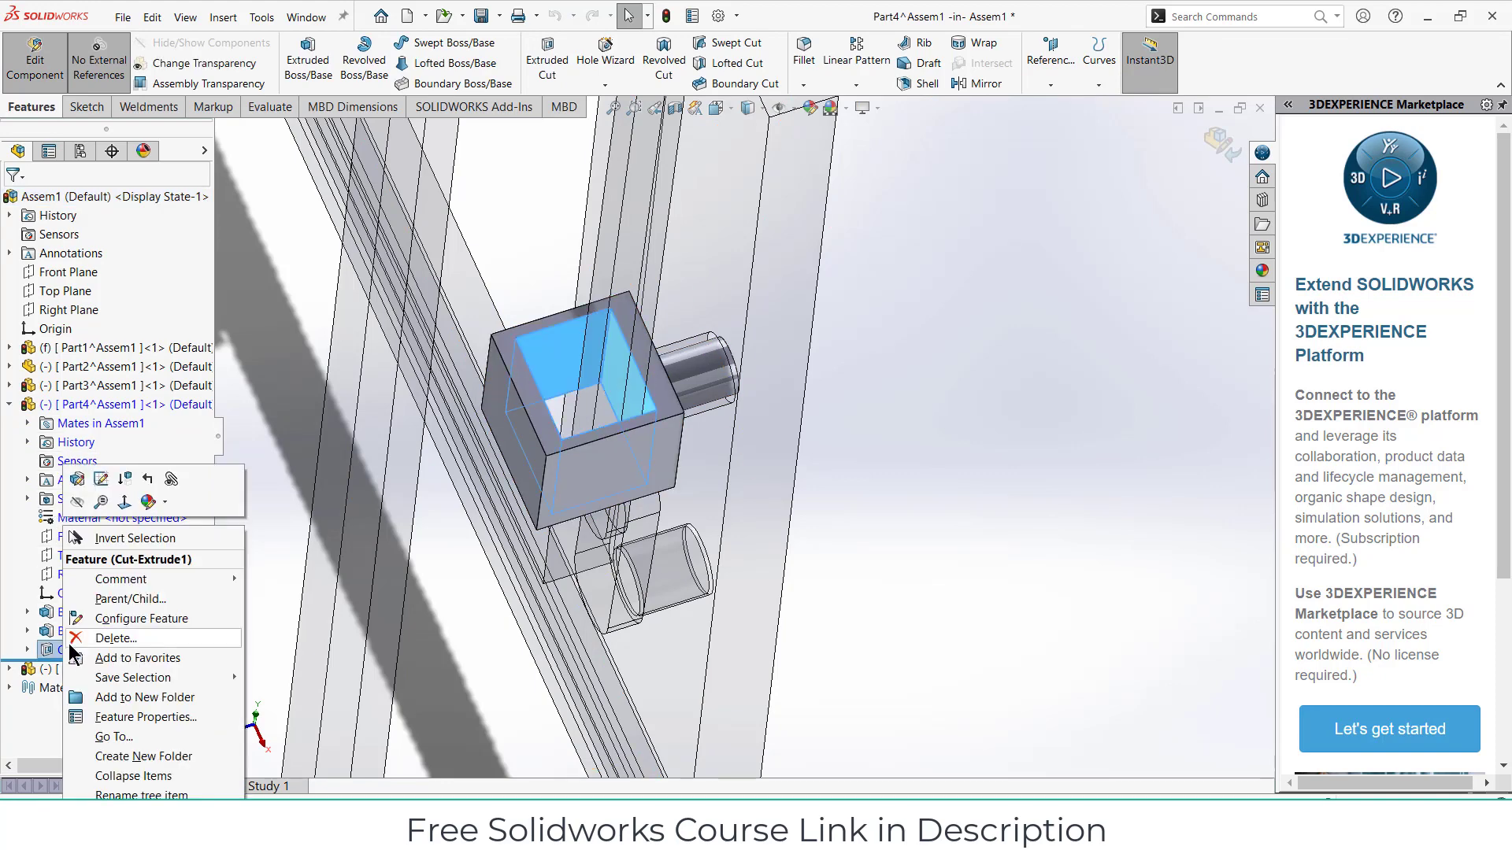
left_click(103, 479)
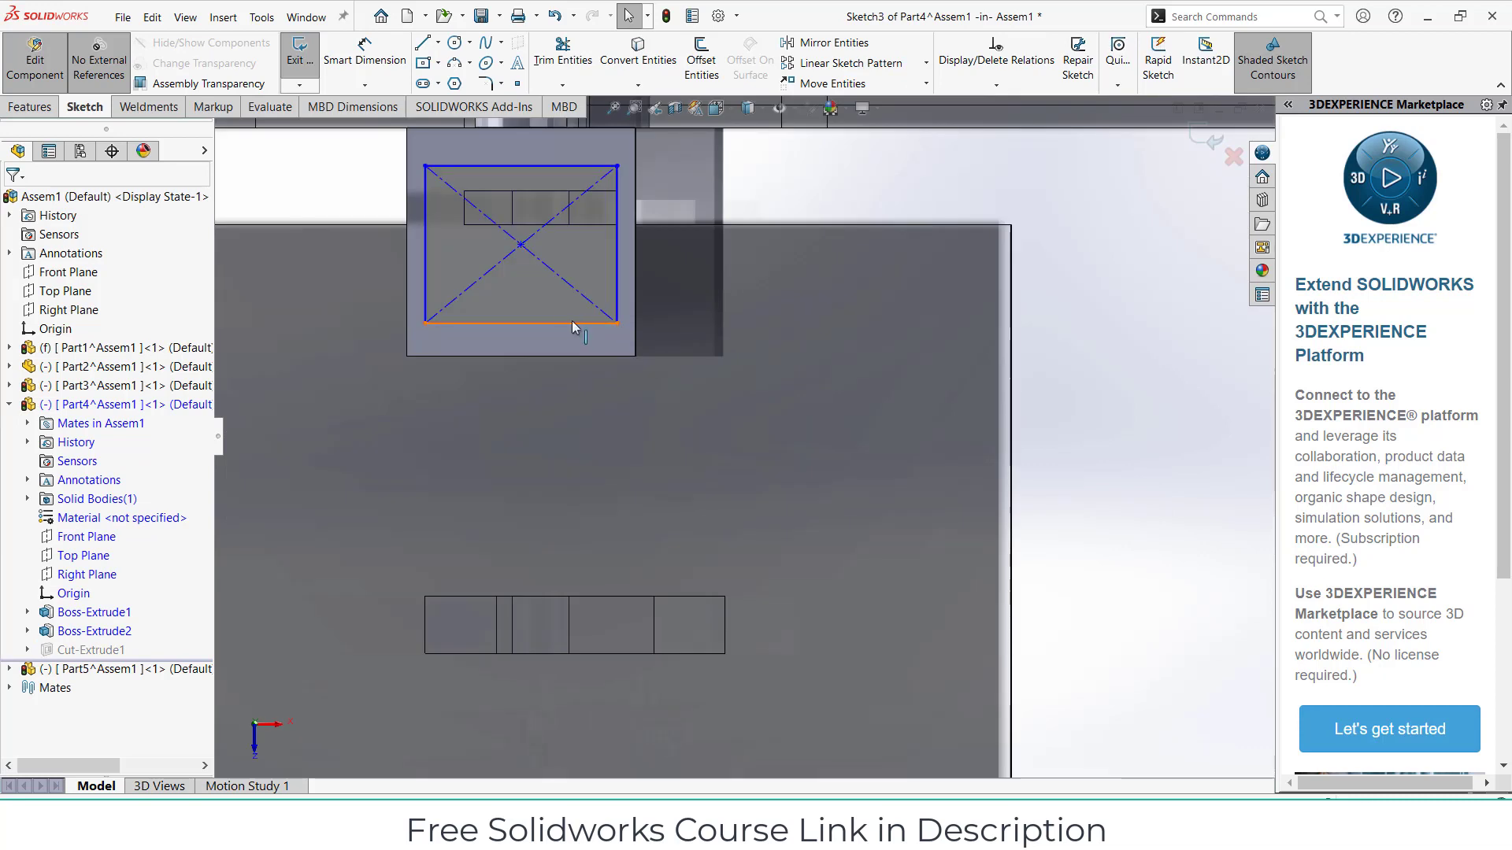
left_click_drag(556, 323, 558, 271)
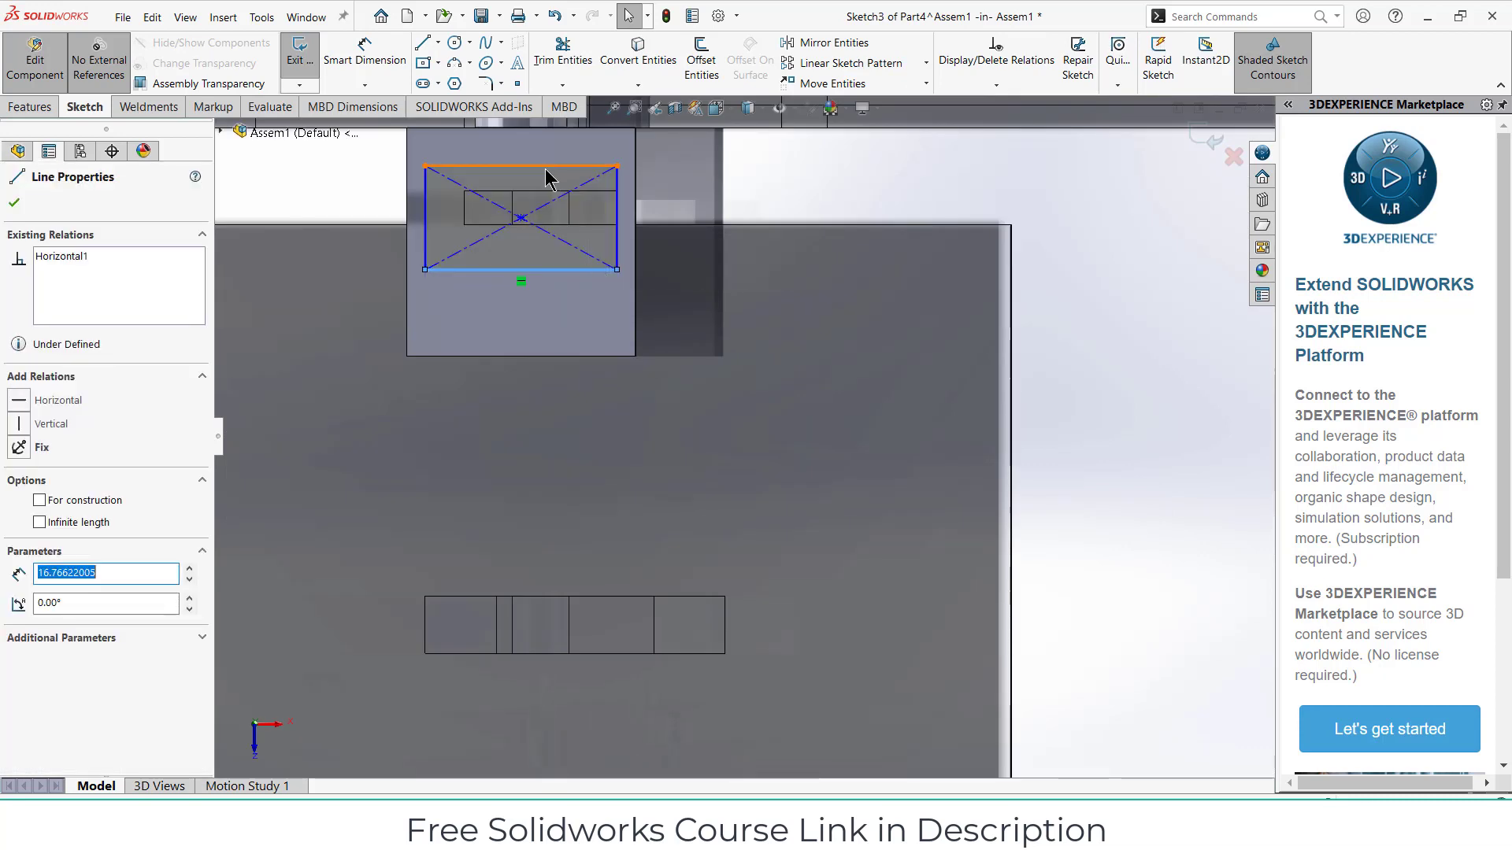
left_click_drag(546, 162, 549, 154)
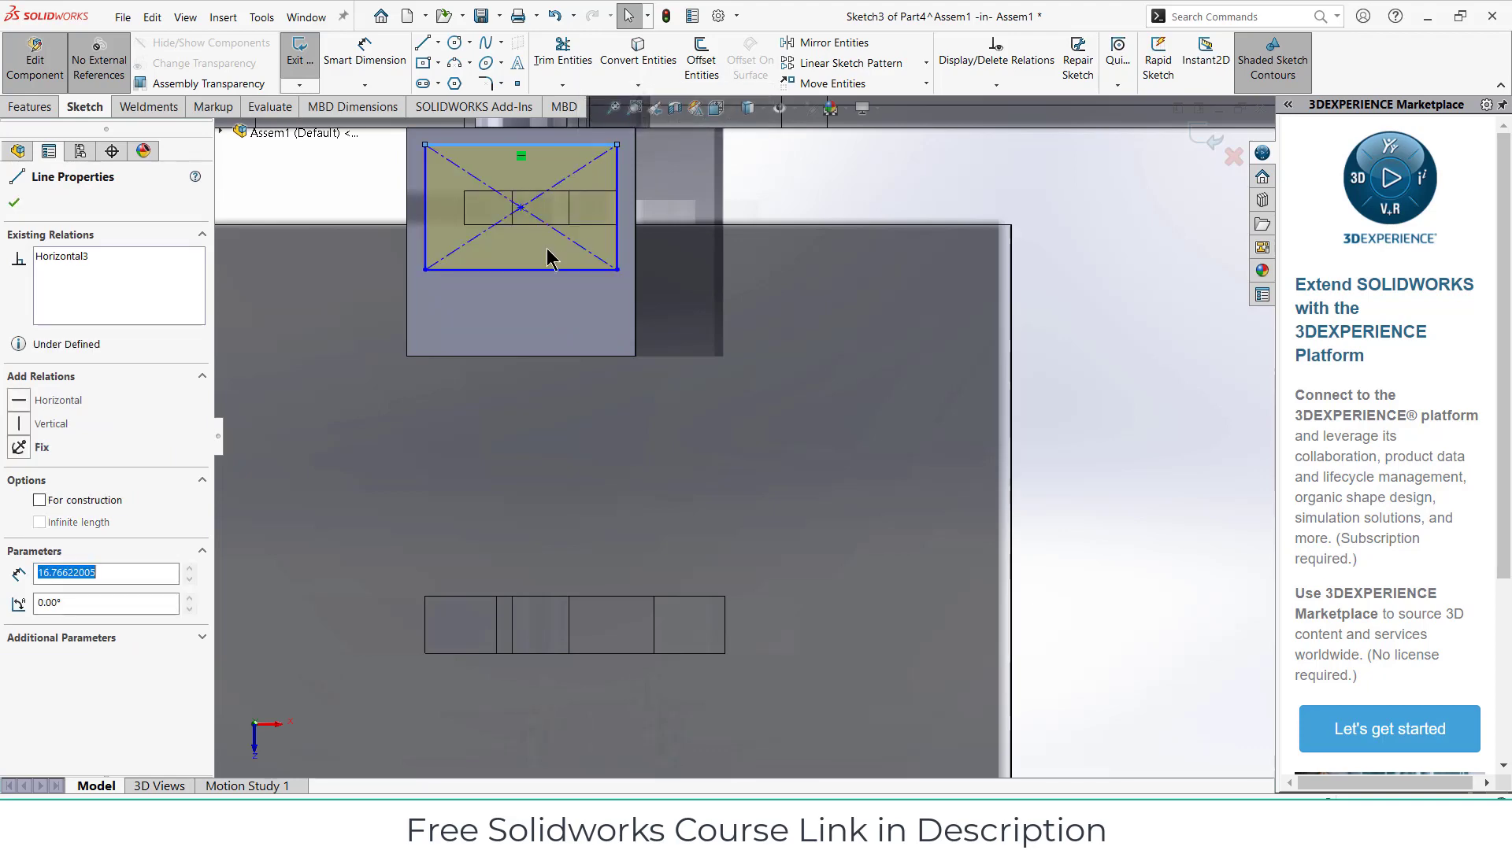
- Dimension the gap between the rectangle's long edge and the block edge on the pin side to 1.5 mm
left_click(351, 53)
scroll(543, 208, "up", 3)
scroll(544, 214, "down", 4)
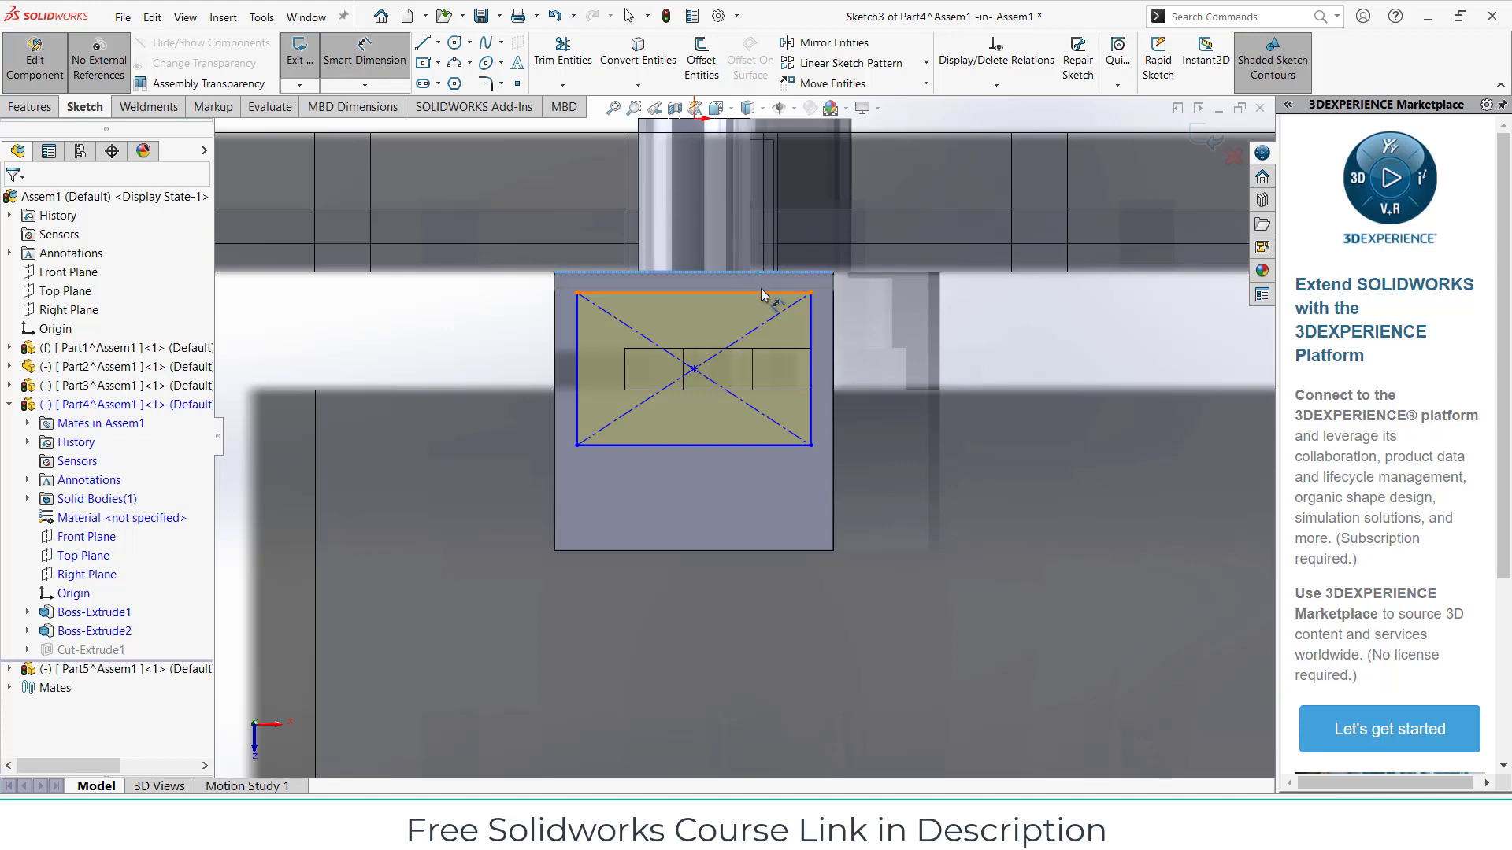
left_click(804, 297)
left_click(969, 304)
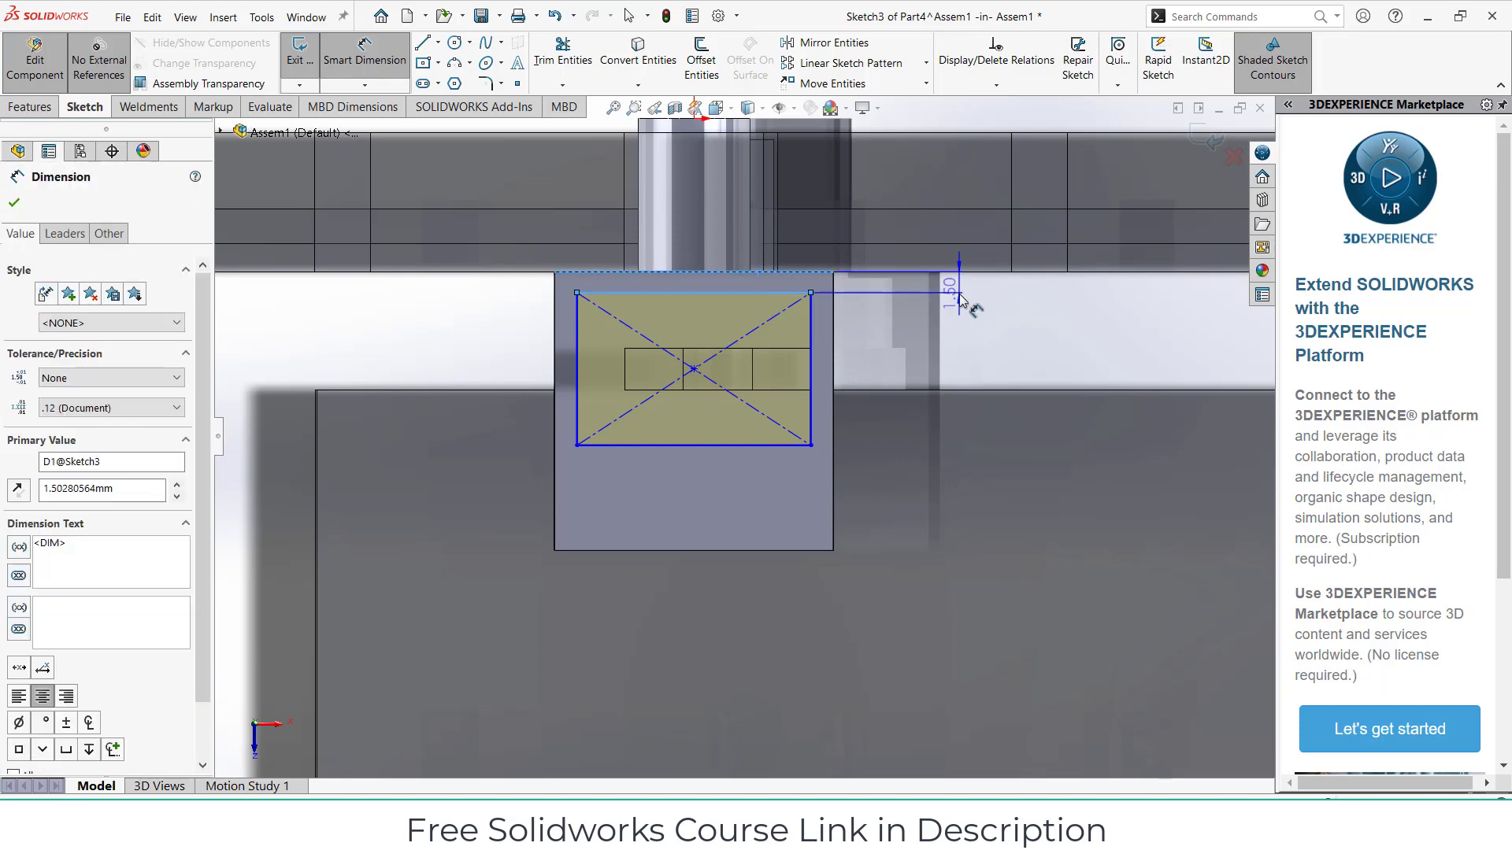
type("1.5")
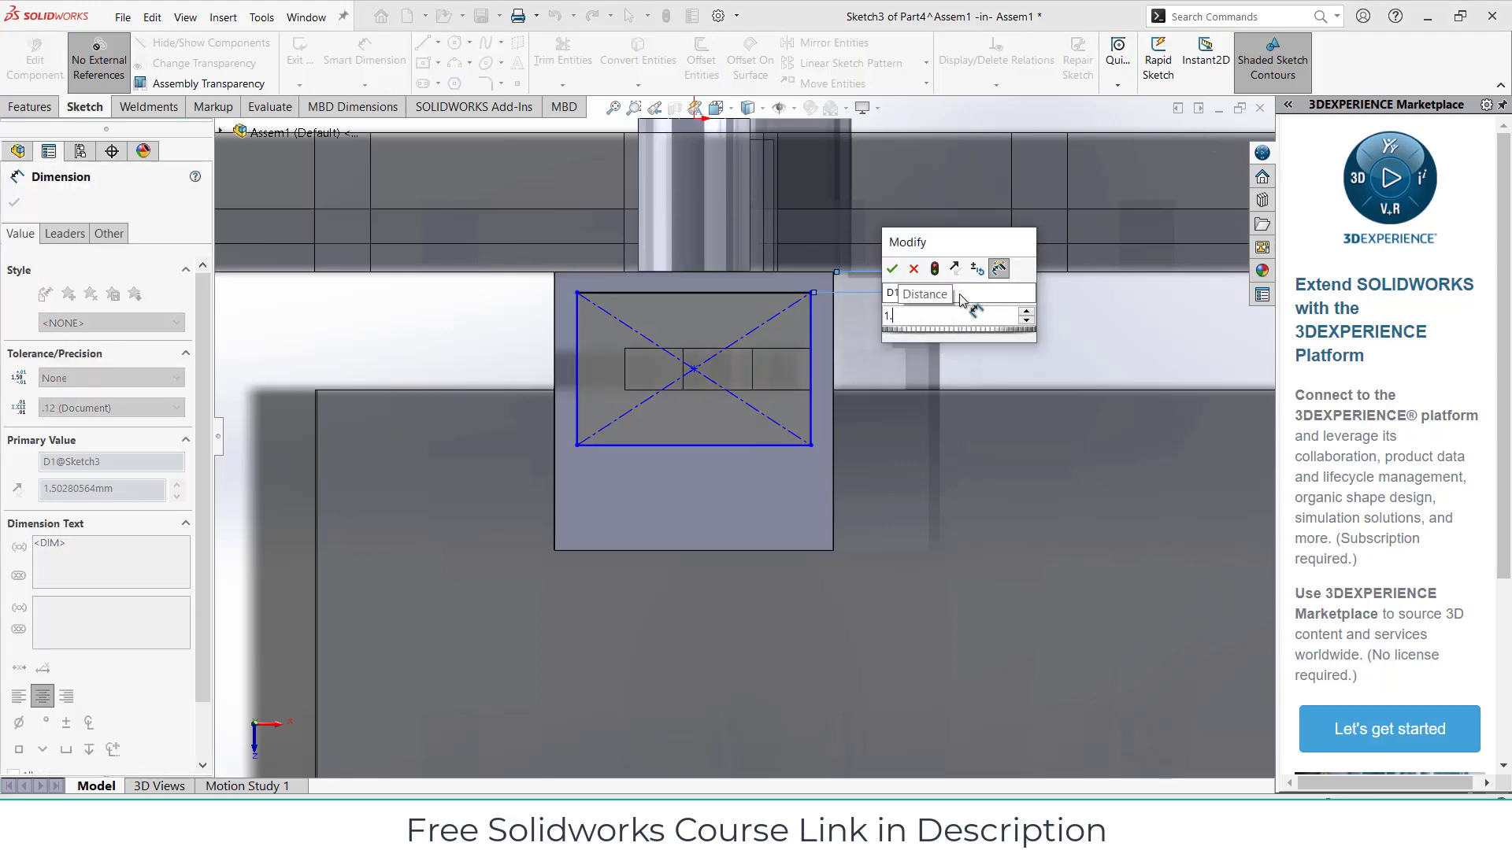
key("Return")
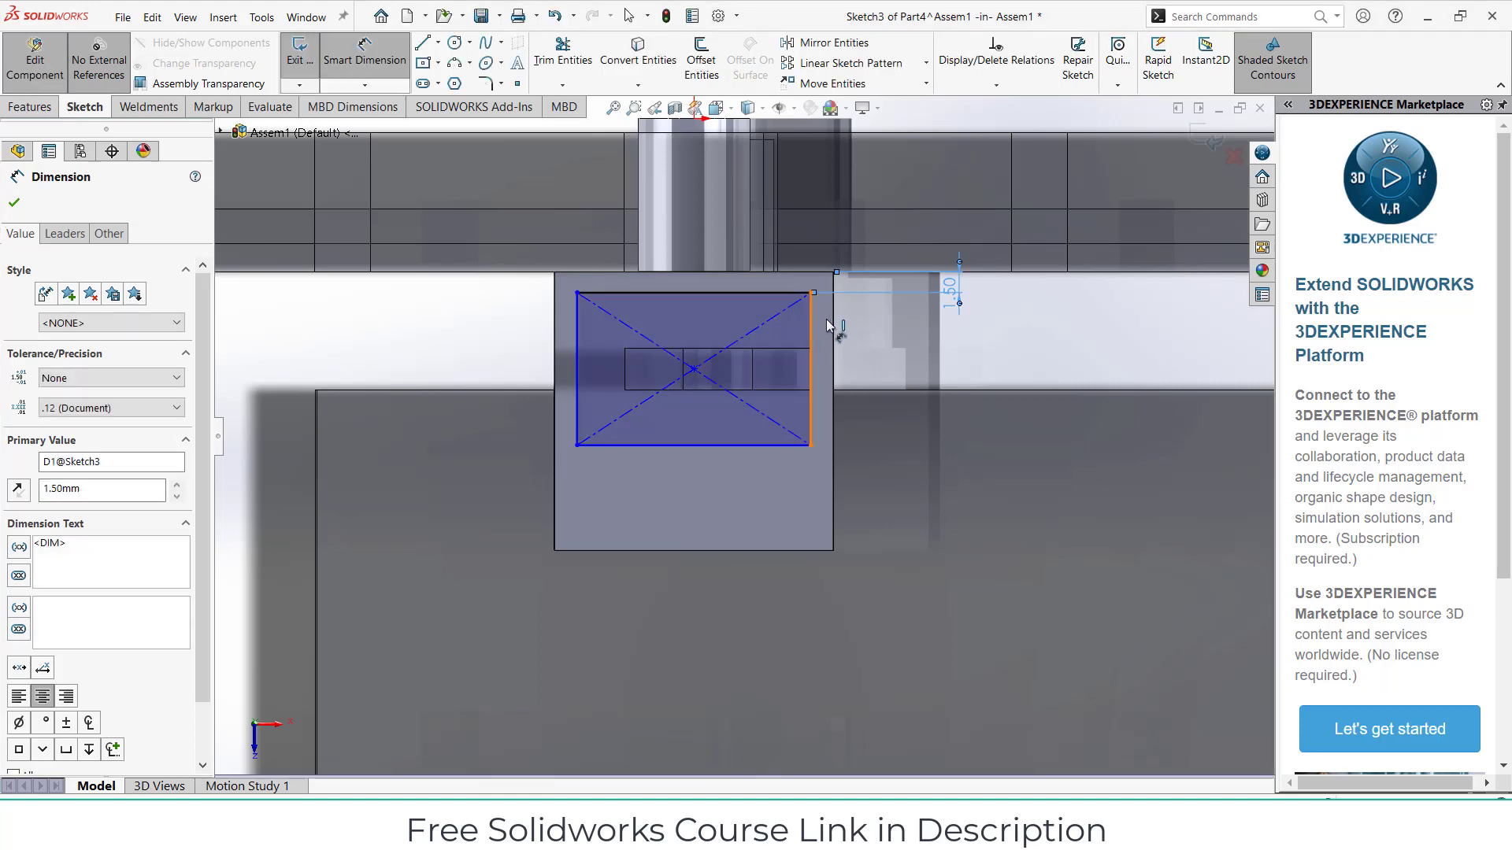
- Dimension the gap between the rectangle's short side and the neighbouring side edge of the block to 1.5 mm
left_click(811, 323)
left_click(833, 327)
left_click(890, 330)
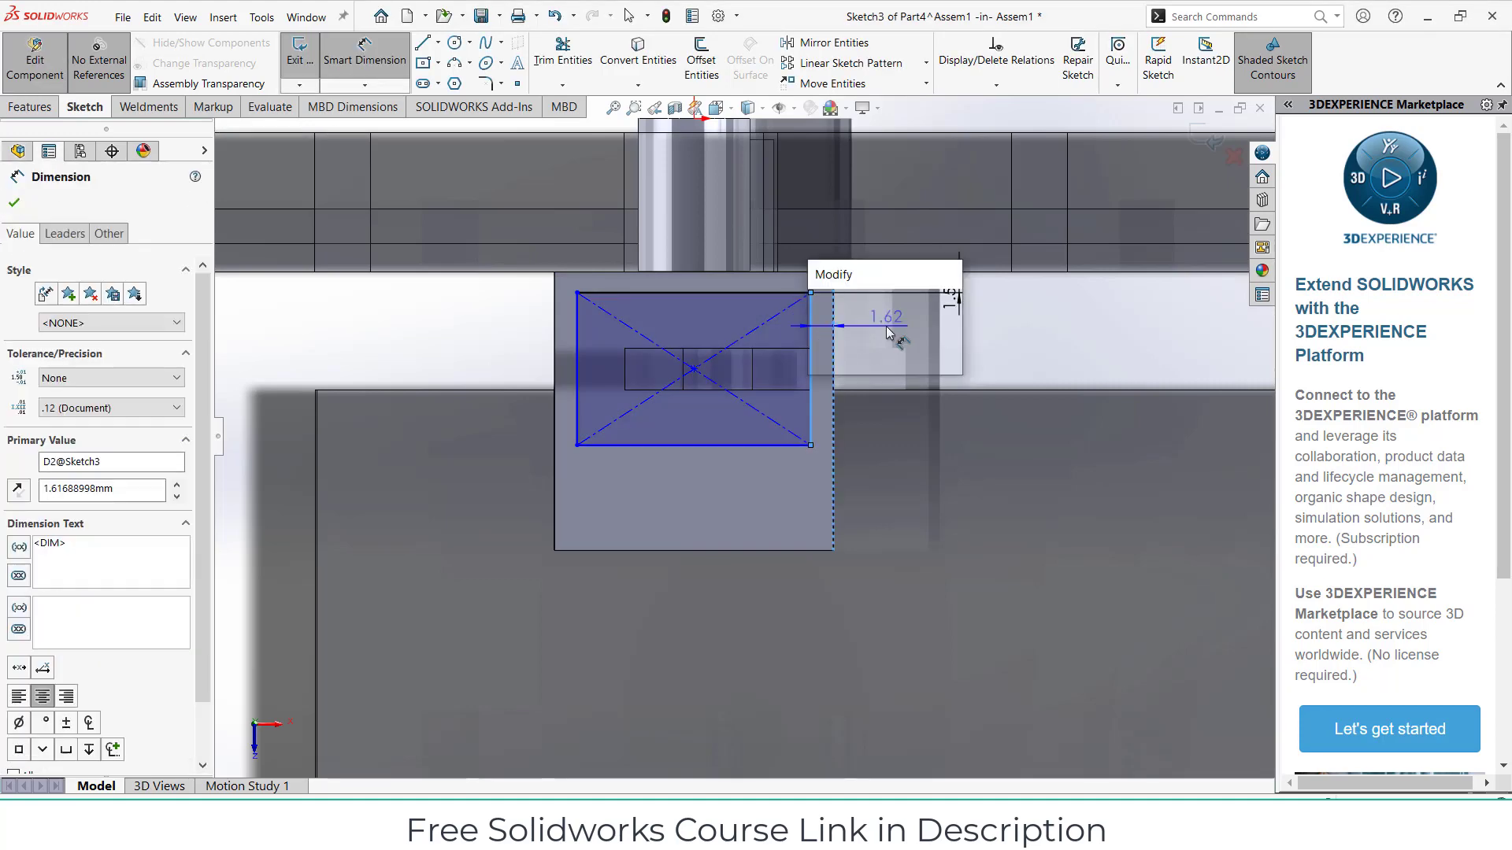
type("1.5")
key("Return")
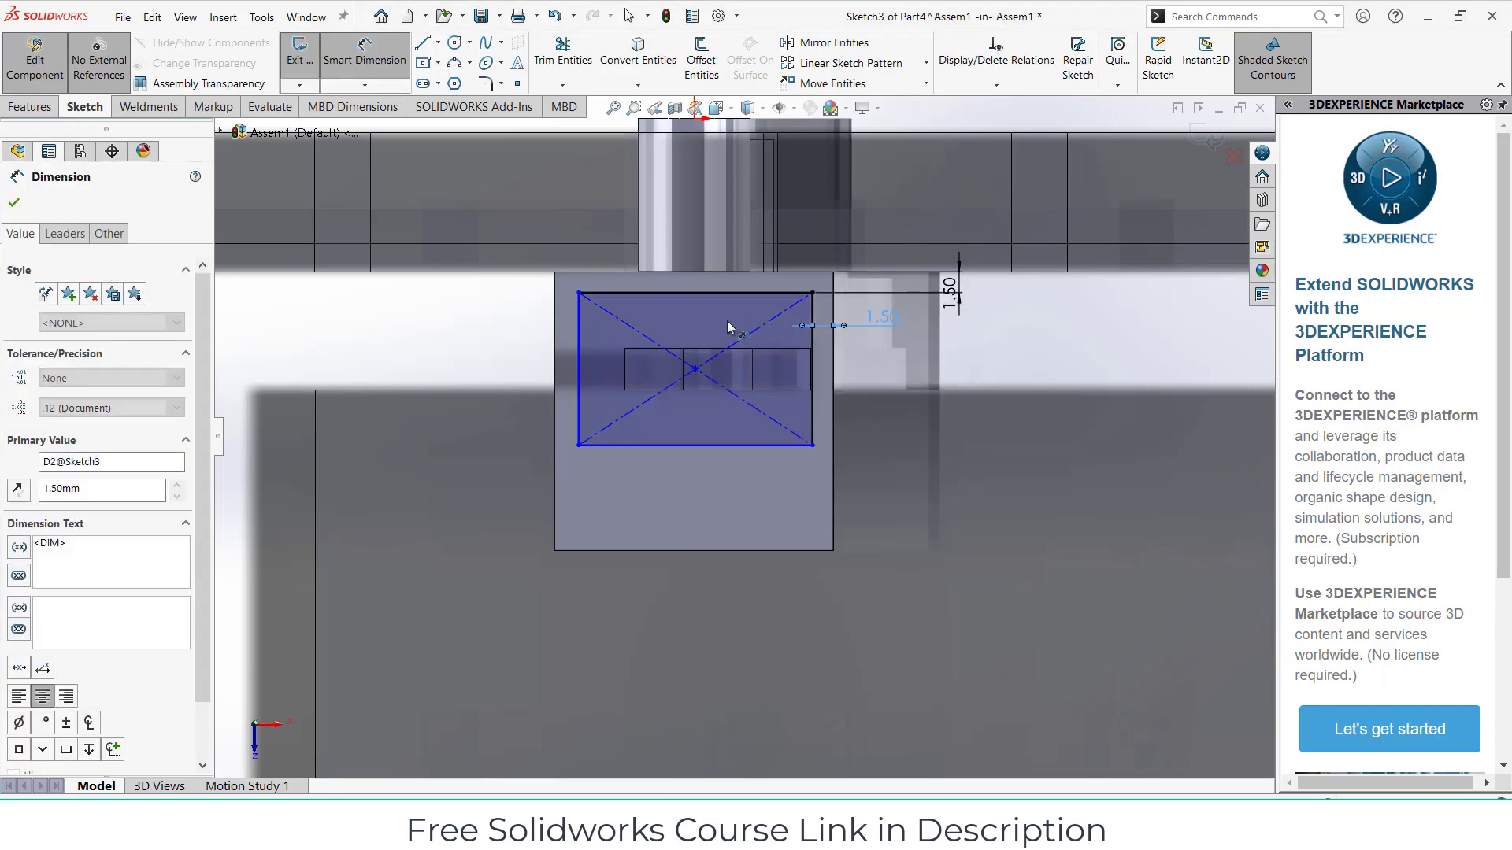
- Dimension the short side of the cut rectangle to 10 mm
left_click(813, 335)
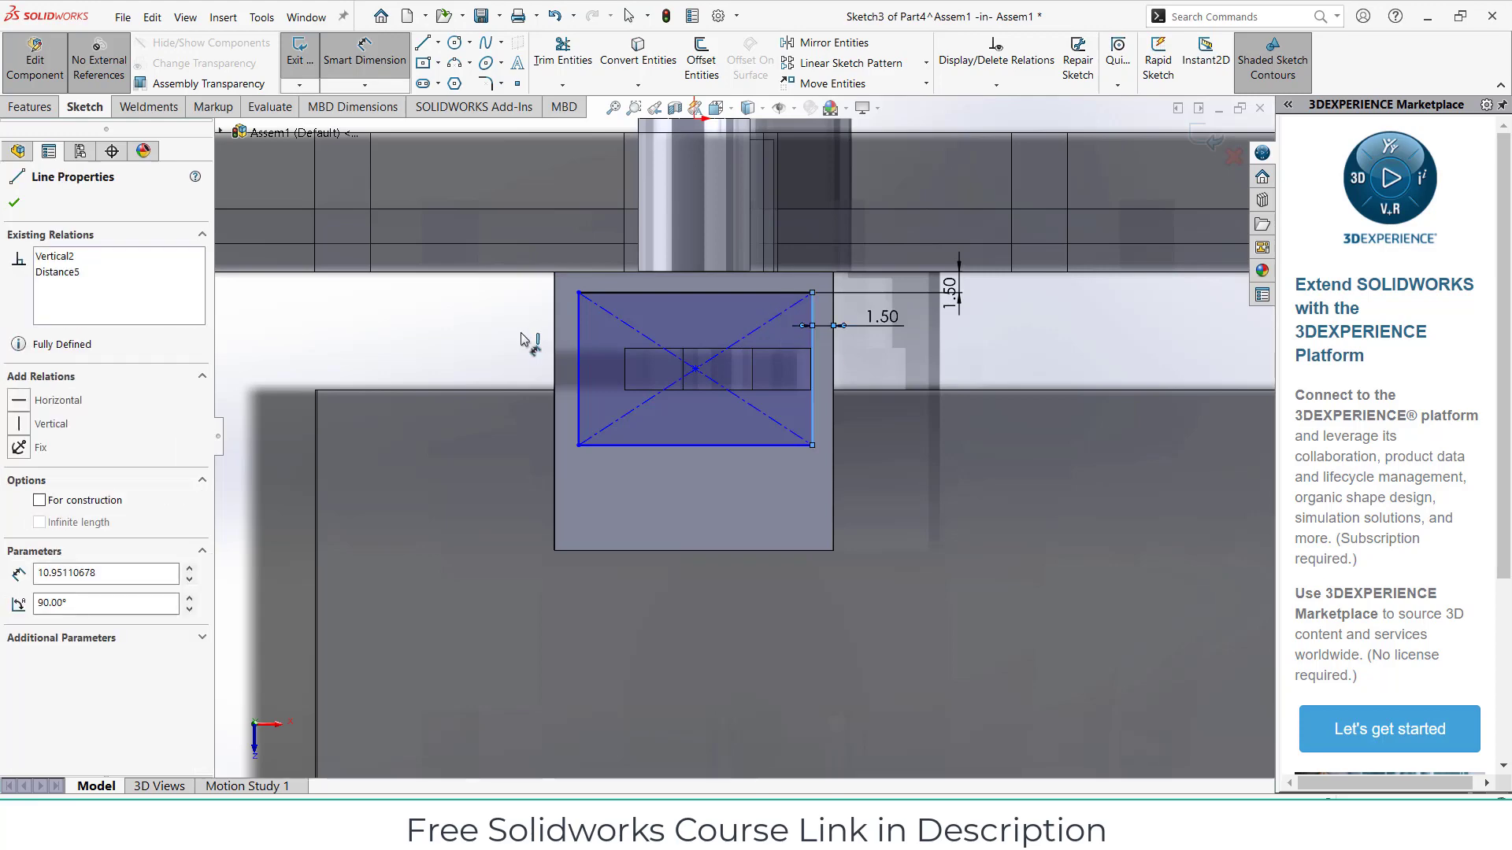
left_click(490, 330)
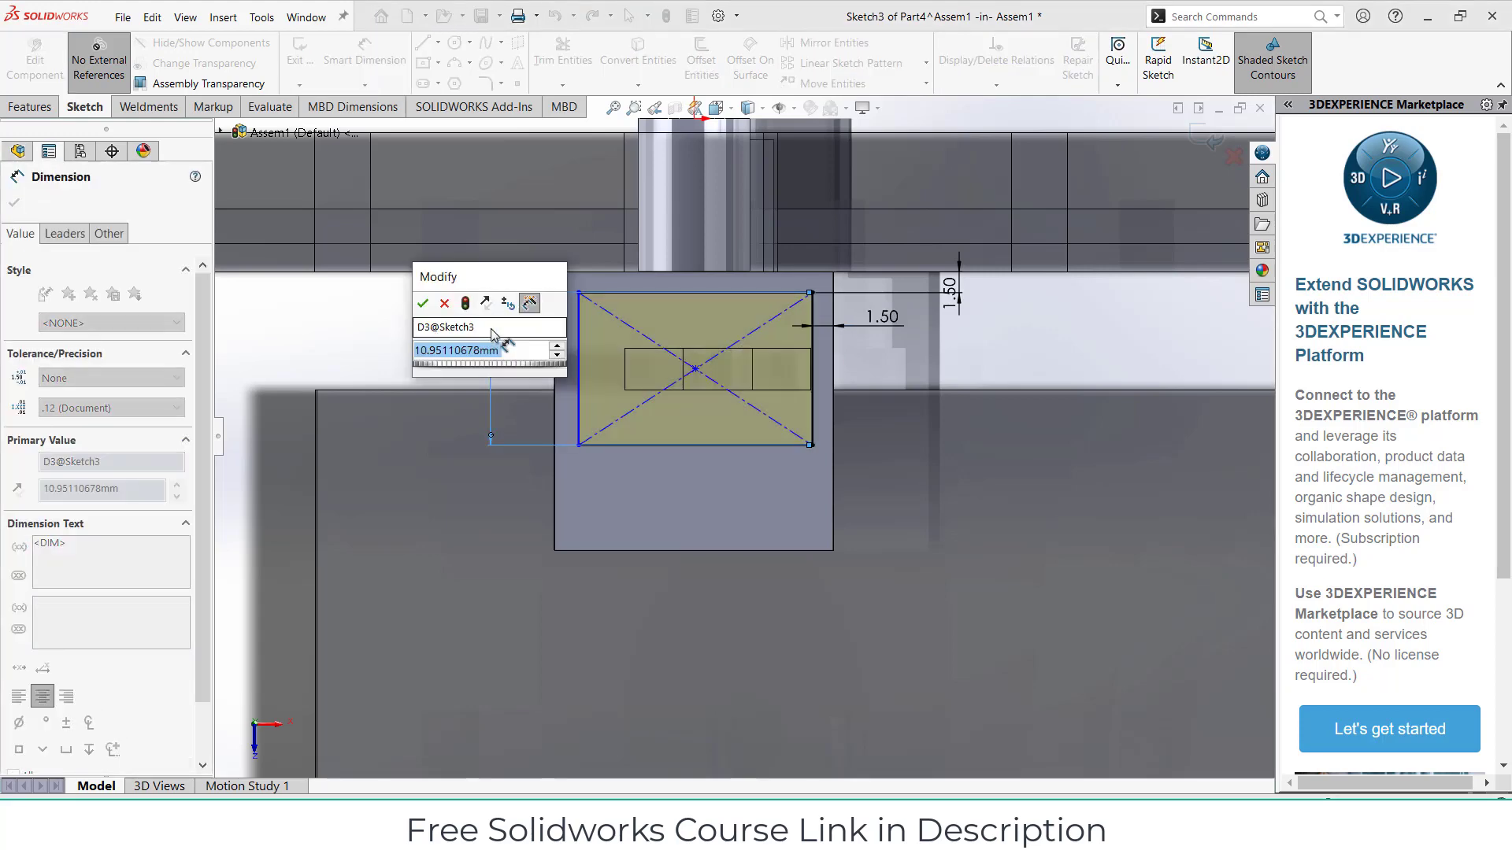
type("10")
key("Return")
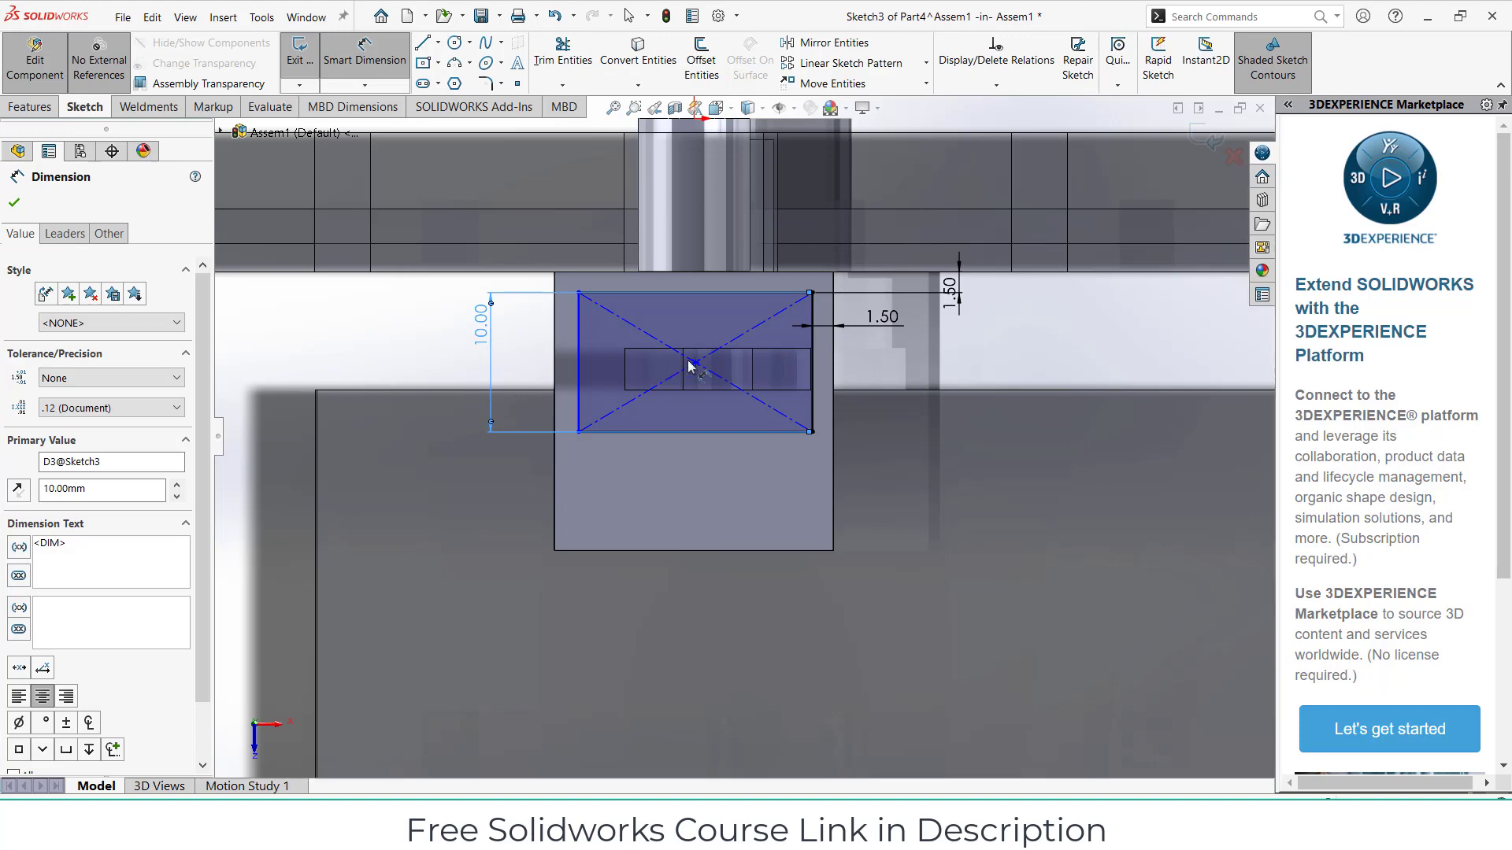
- Dimension the remaining side gap between the rectangle and the block's opposite edge to 1.5 mm, and exit the sketch
left_click(555, 325)
left_click(579, 337)
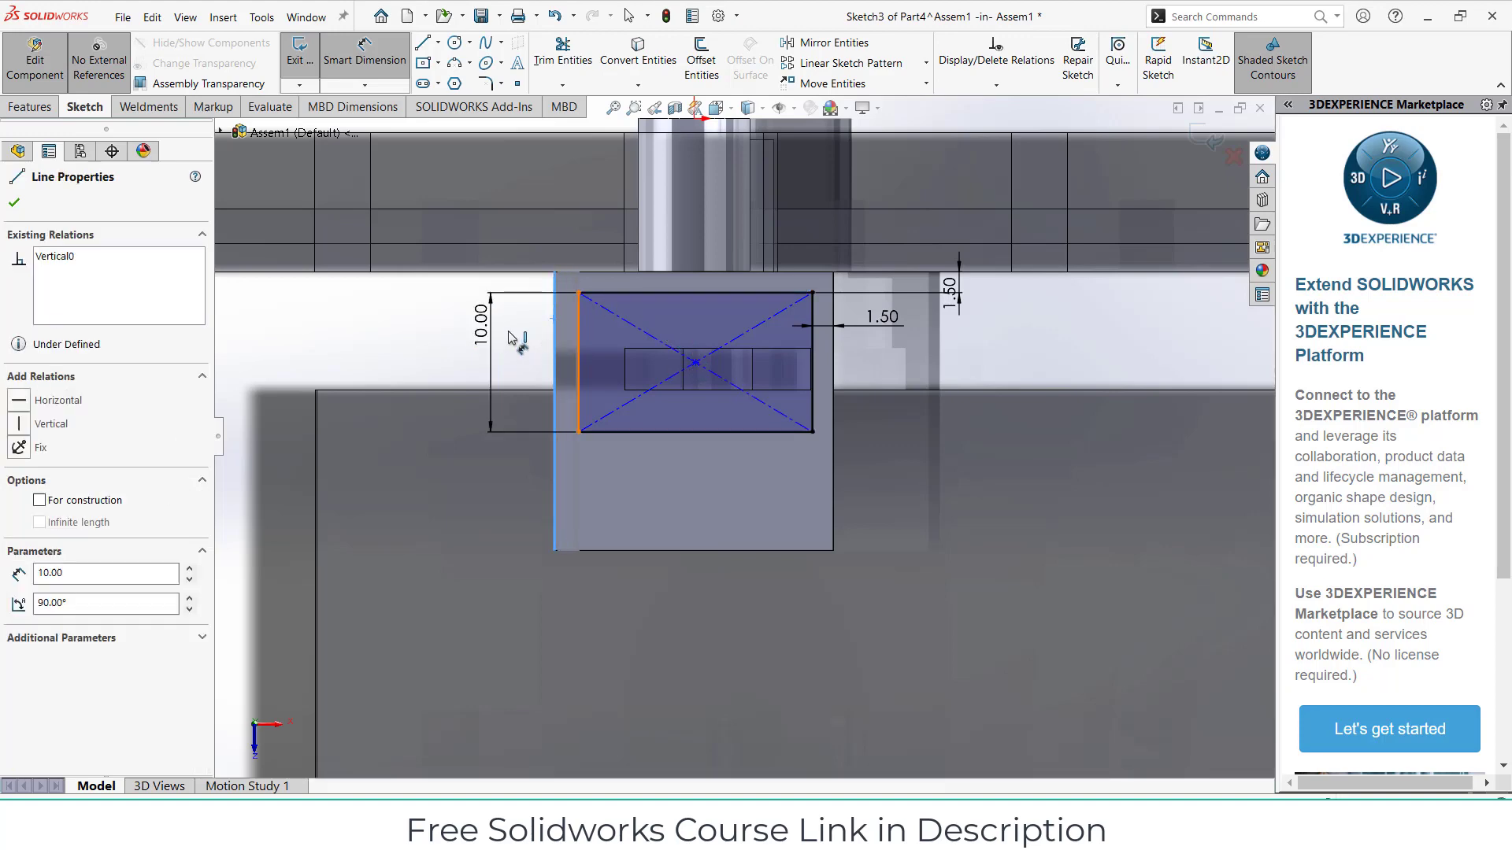
left_click(523, 341)
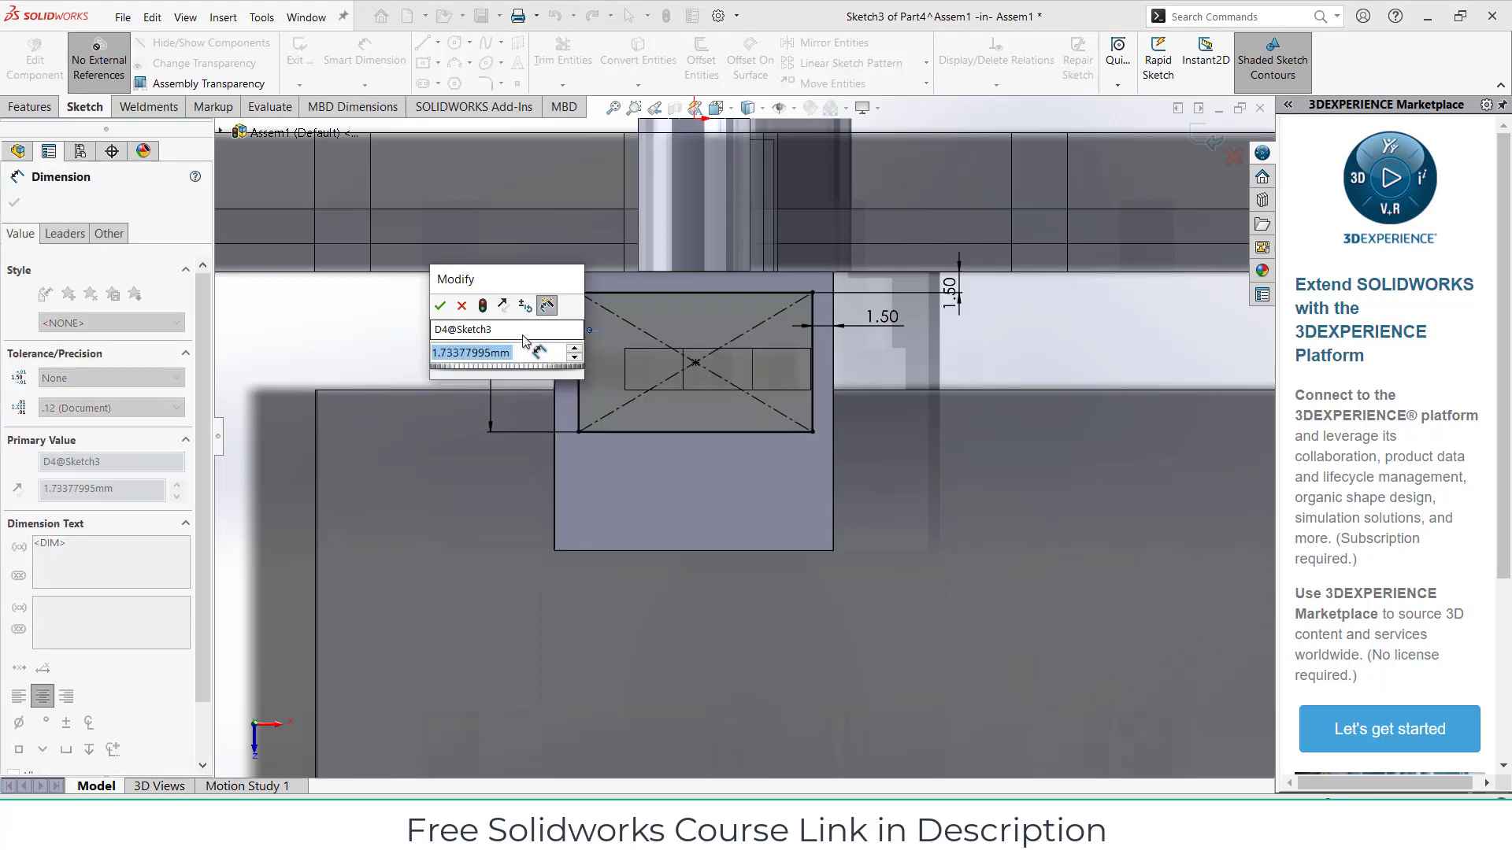
type("1.5")
key("Return")
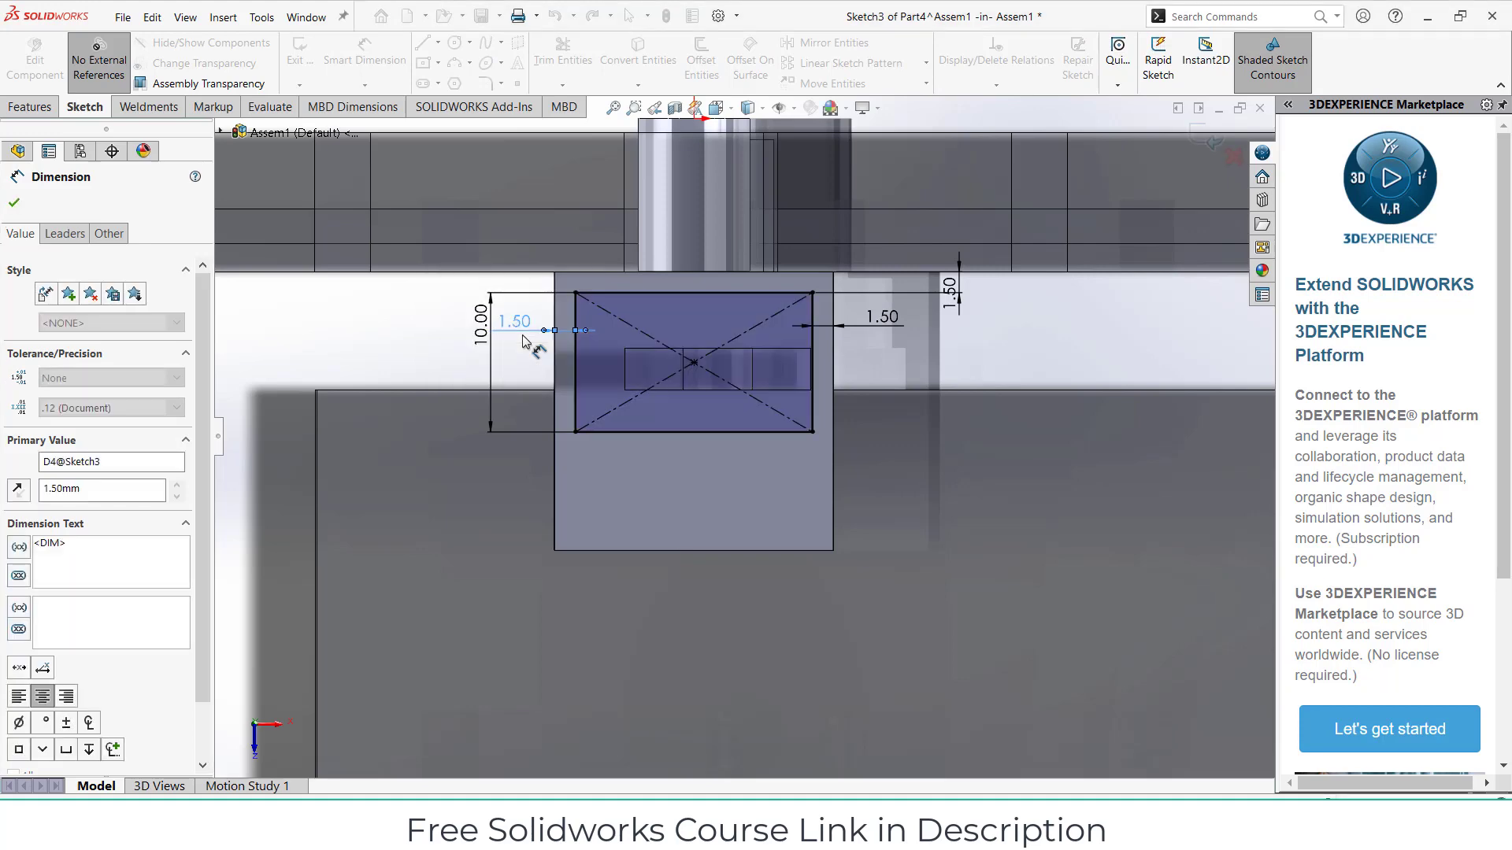
left_click(1196, 144)
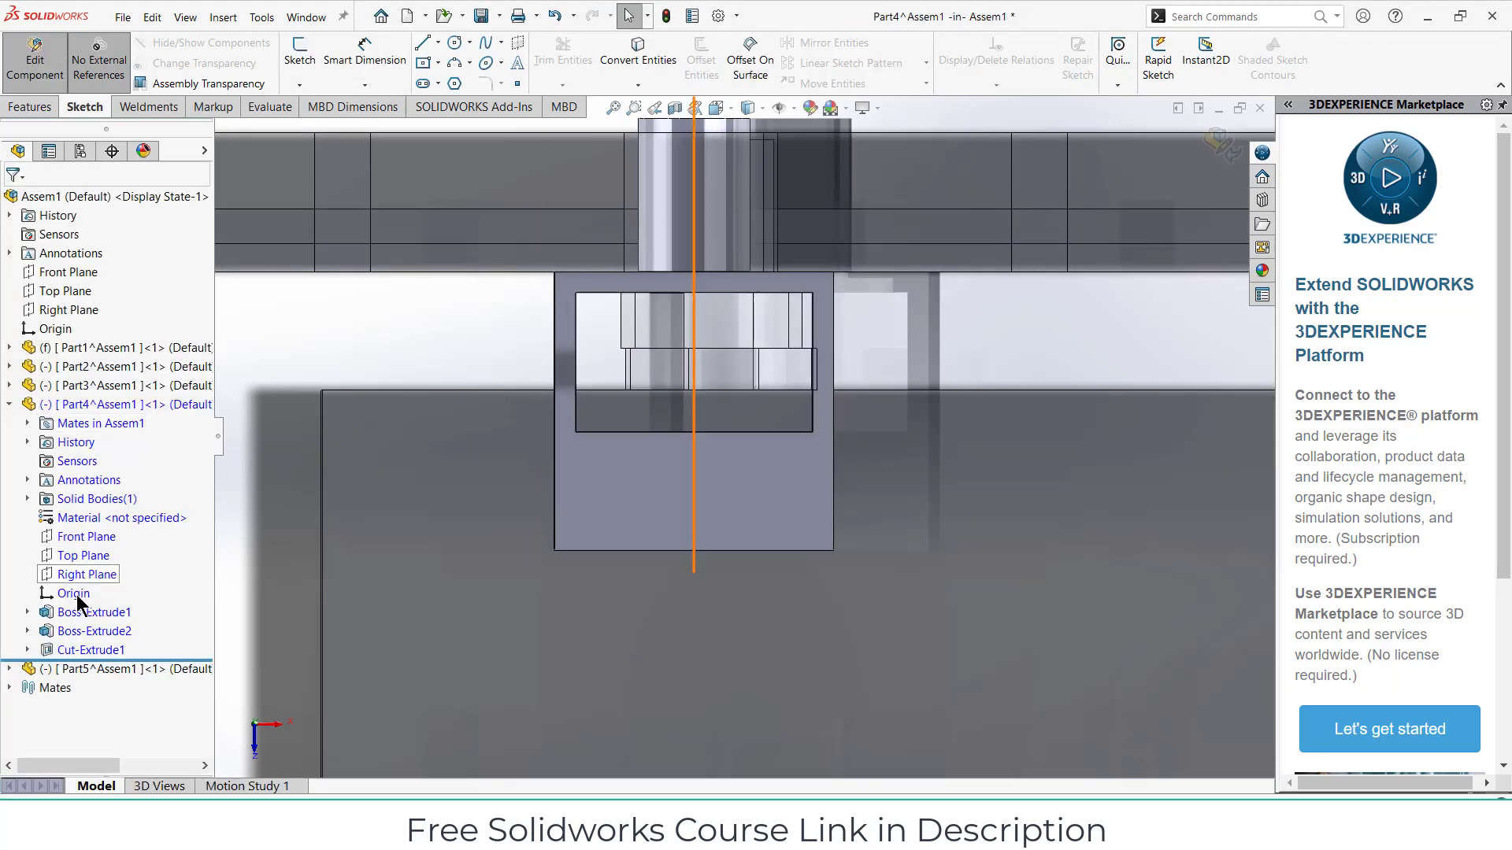
- Set the sleeve block's Boss-Extrude2 depth to 15 mm, rebuild, and finish editing the part in the assembly
left_click(94, 630)
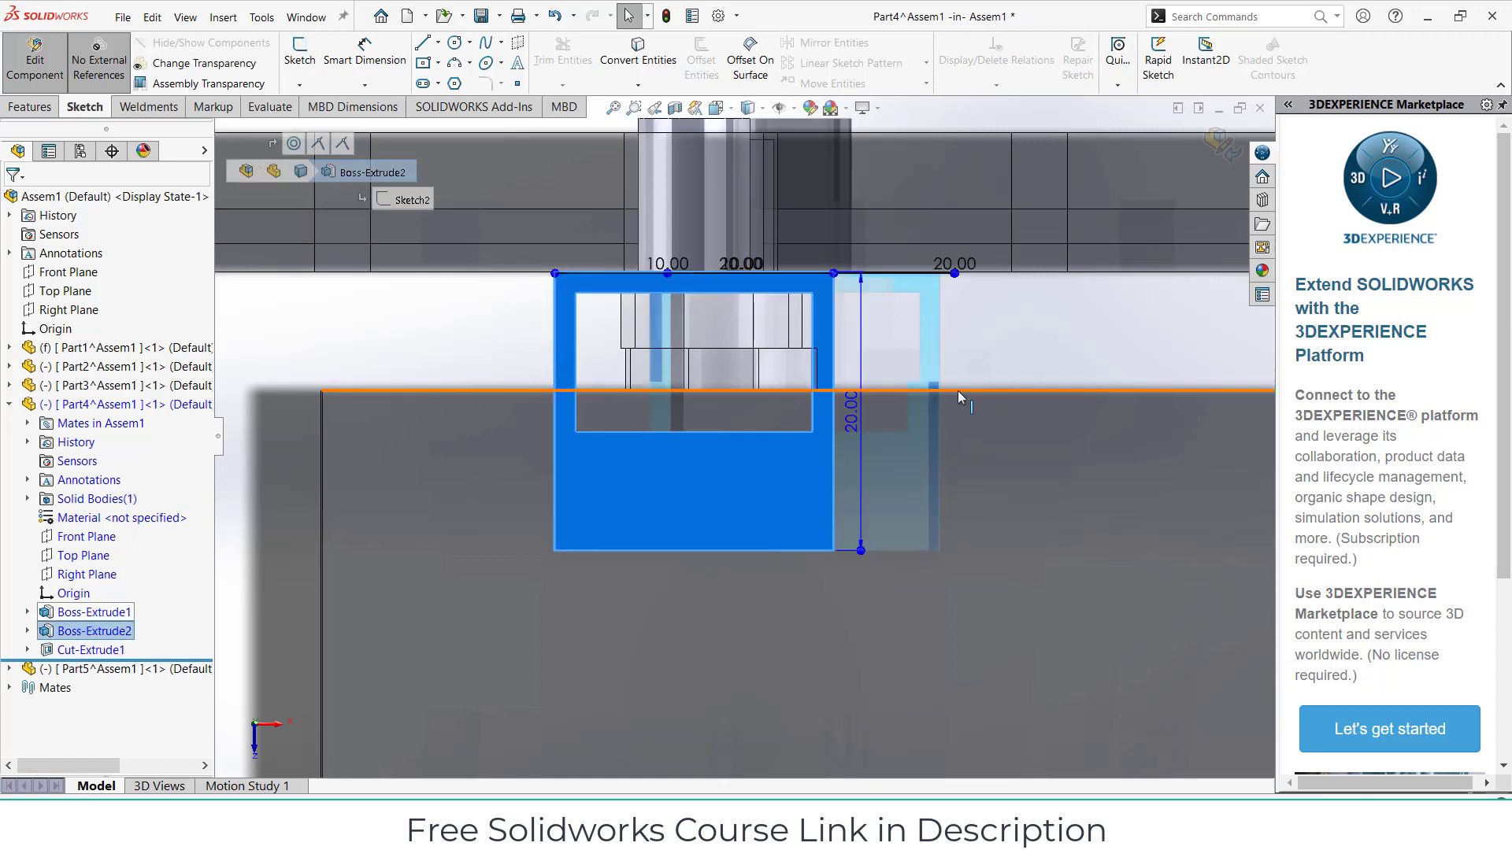
double_click(853, 419)
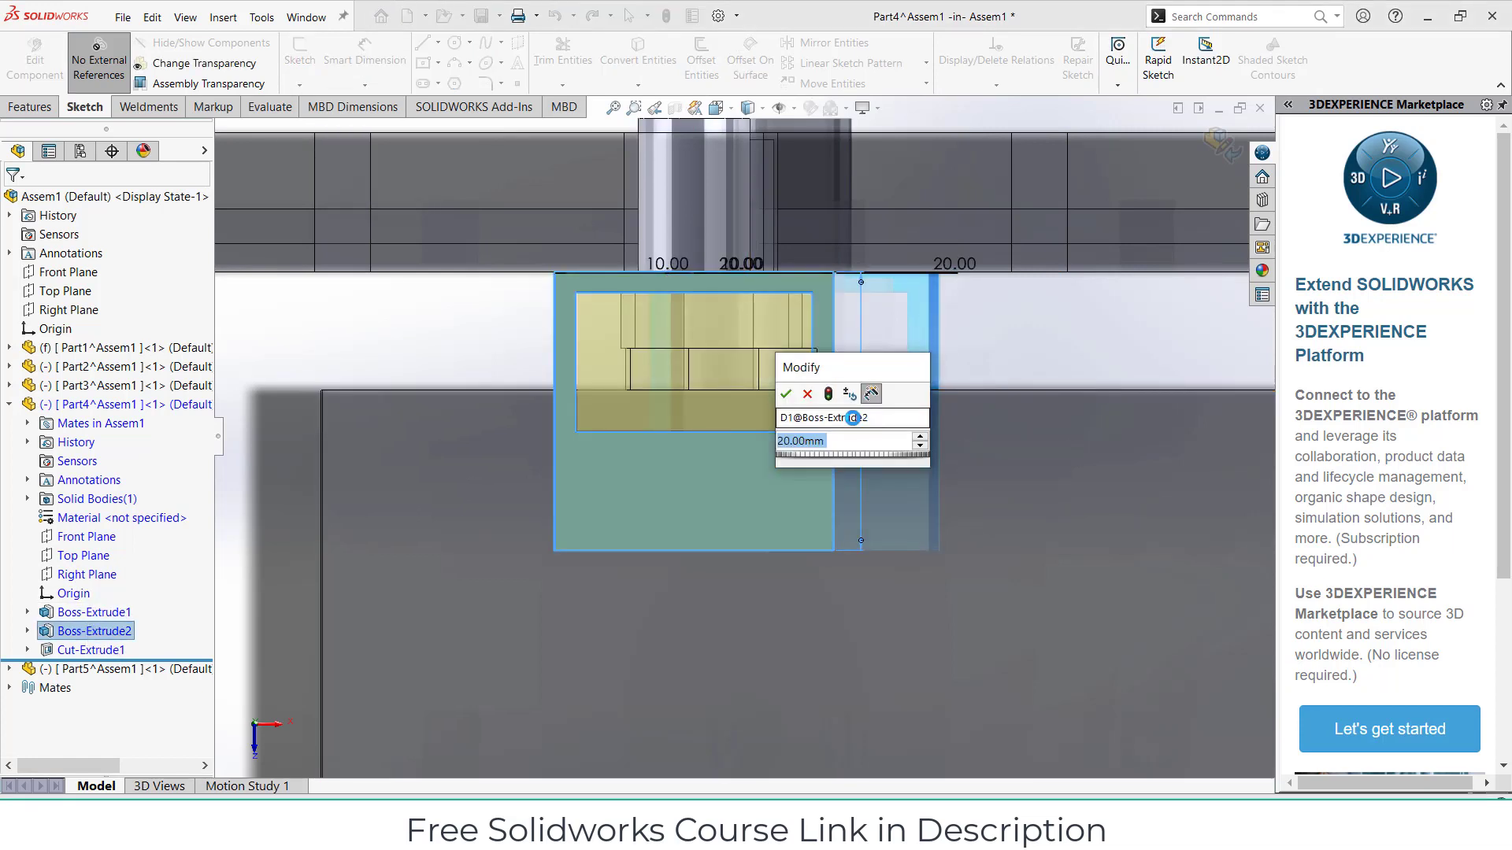
type("10")
key("Return")
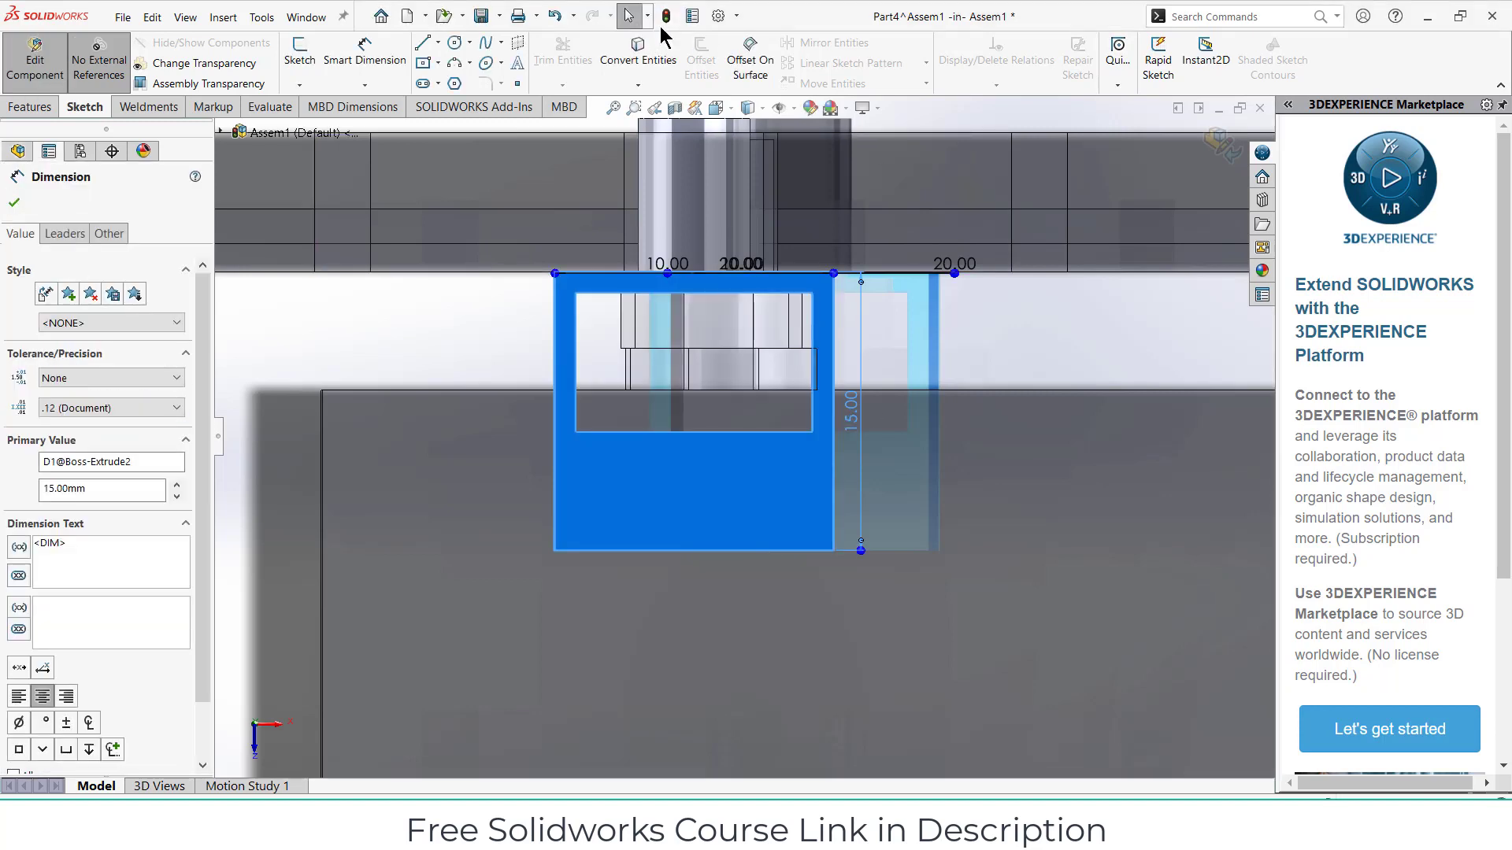
left_click(667, 16)
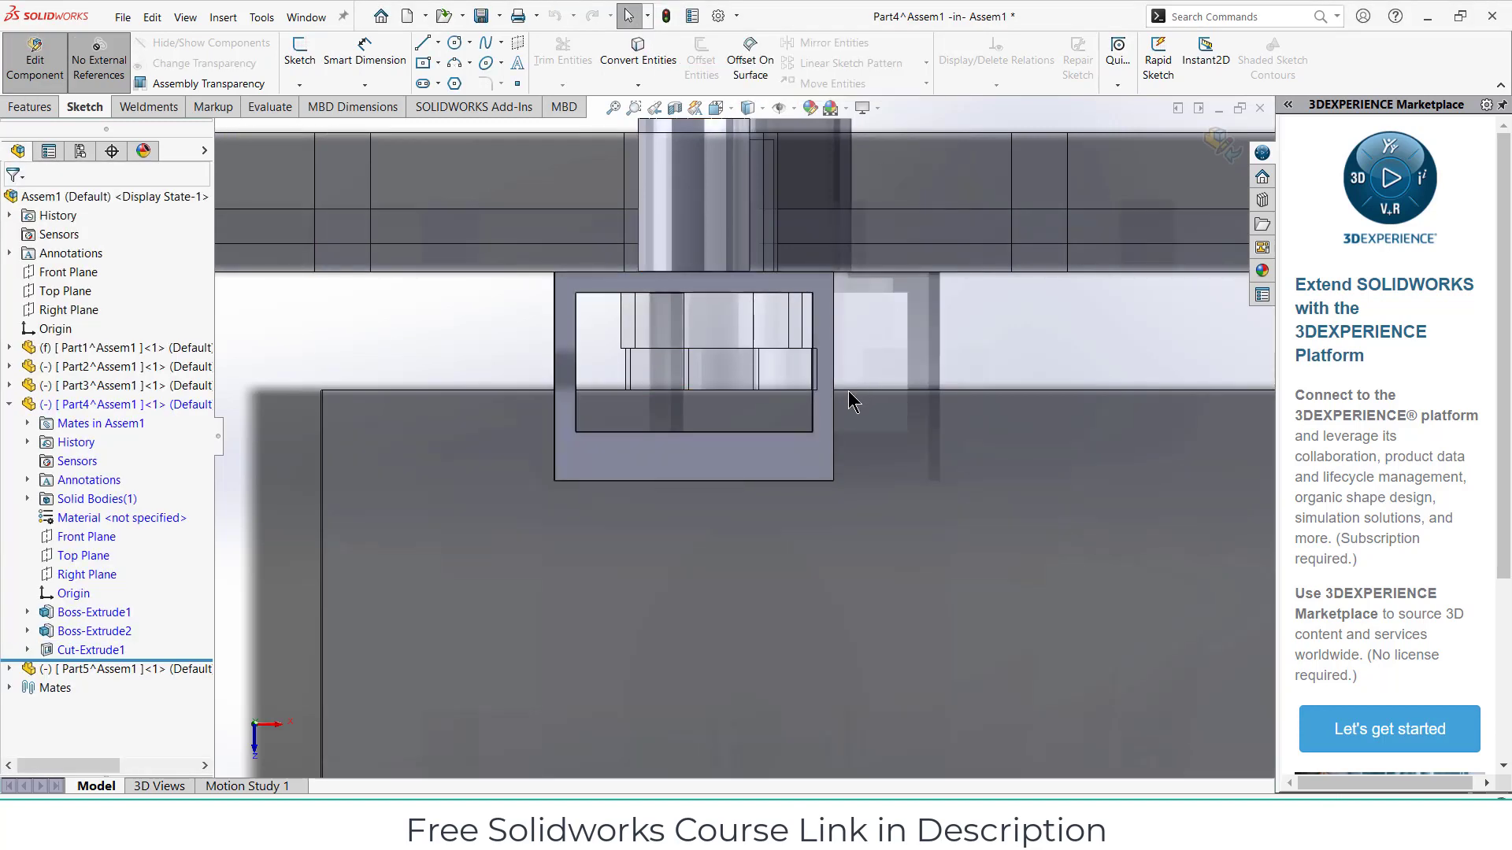
middle_click_drag(806, 413, 797, 206)
scroll(808, 279, "up", 5)
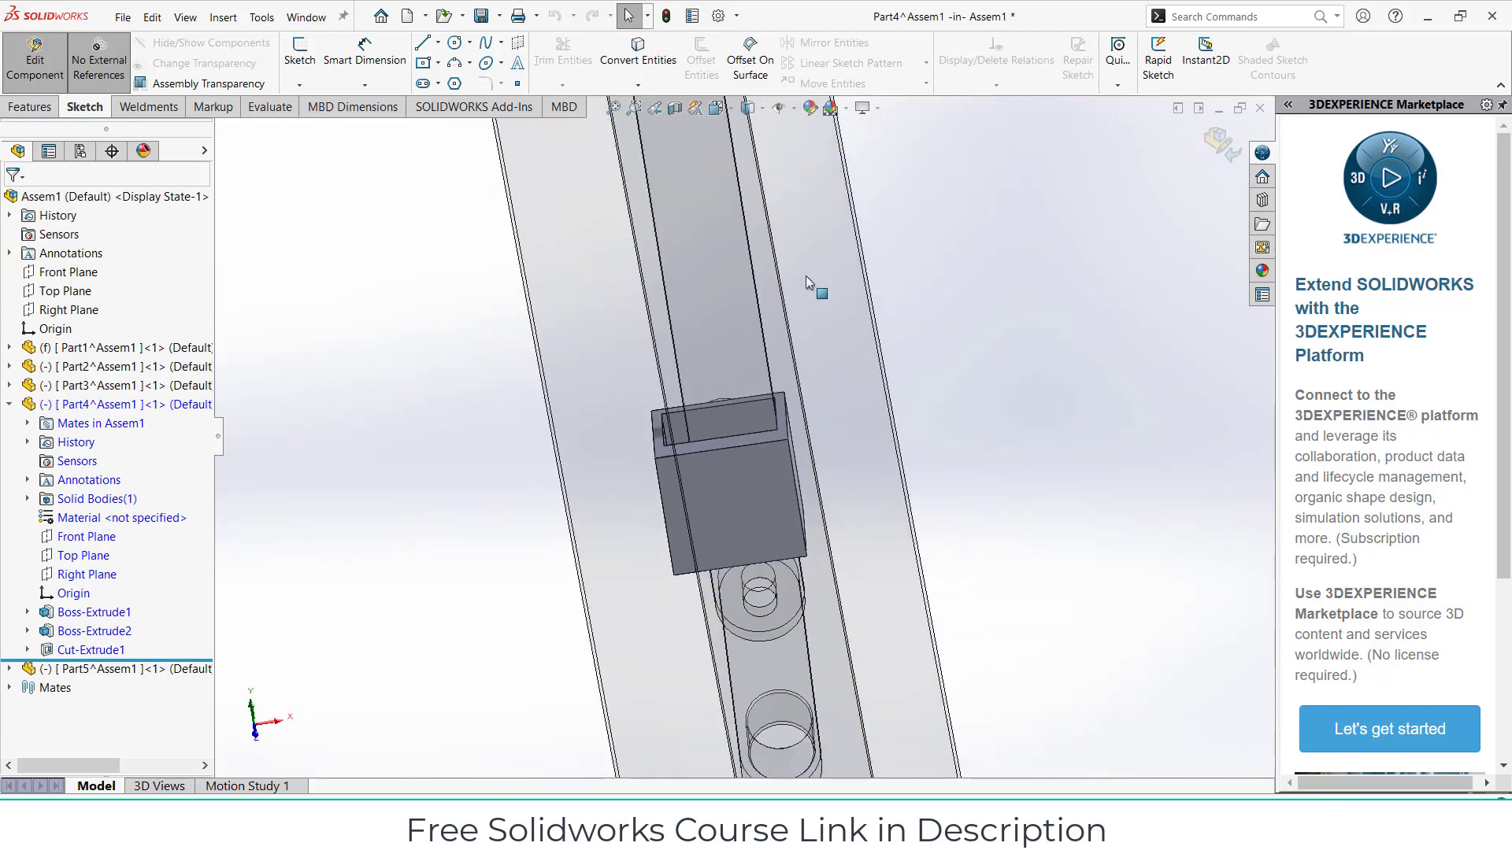
middle_click_drag(797, 289, 663, 357)
scroll(797, 386, "up", 3)
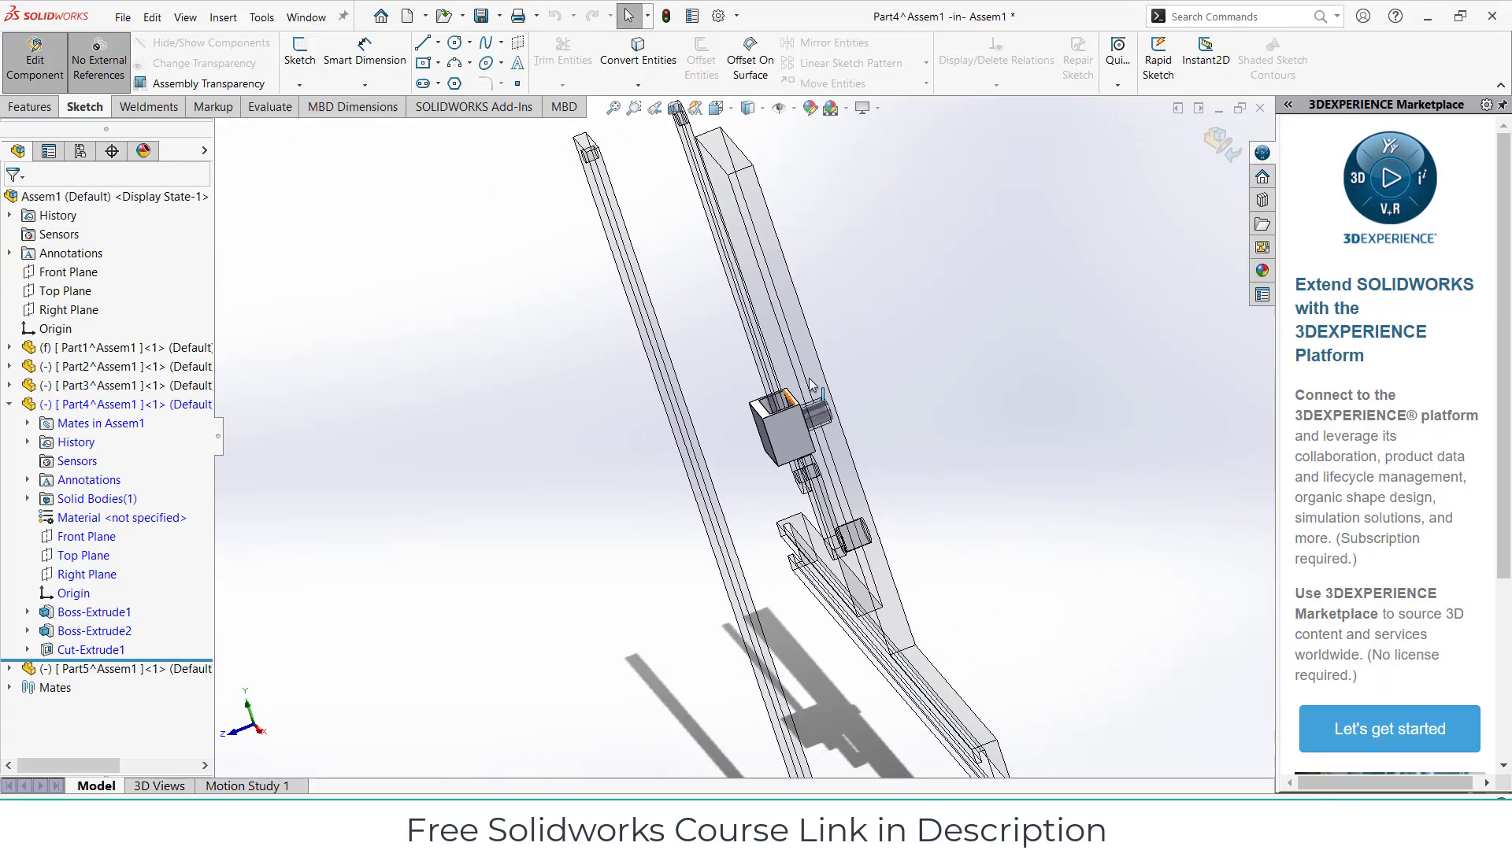
left_click(1208, 148)
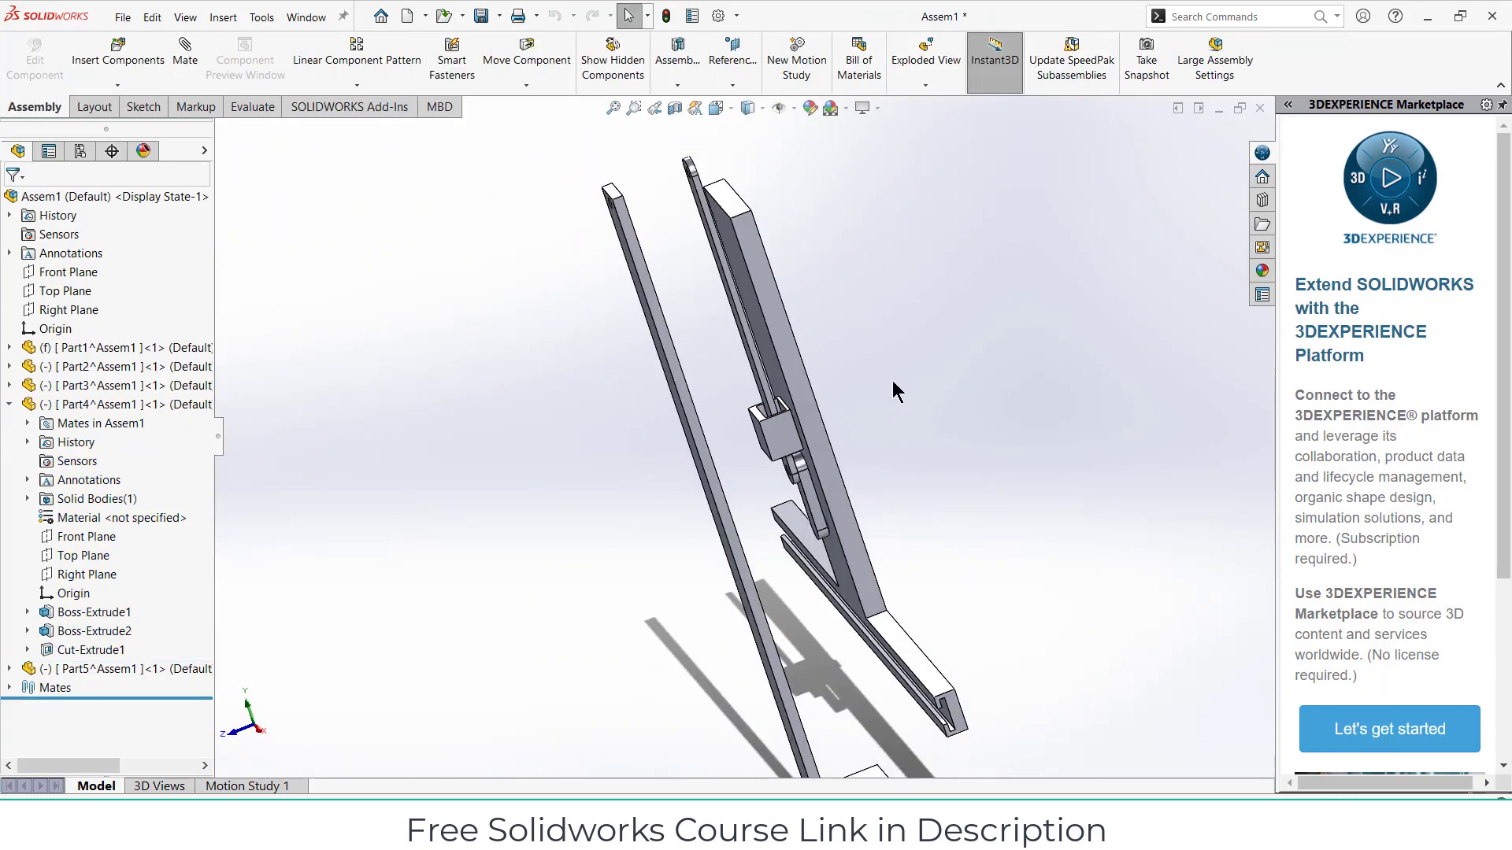
- Insert a new in-context part in the assembly, placing its first sketch on the assembly's Right Plane
middle_click_drag(893, 386, 850, 315)
scroll(833, 610, "down", 3)
middle_click_drag(833, 608, 703, 603)
scroll(703, 613, "up", 3)
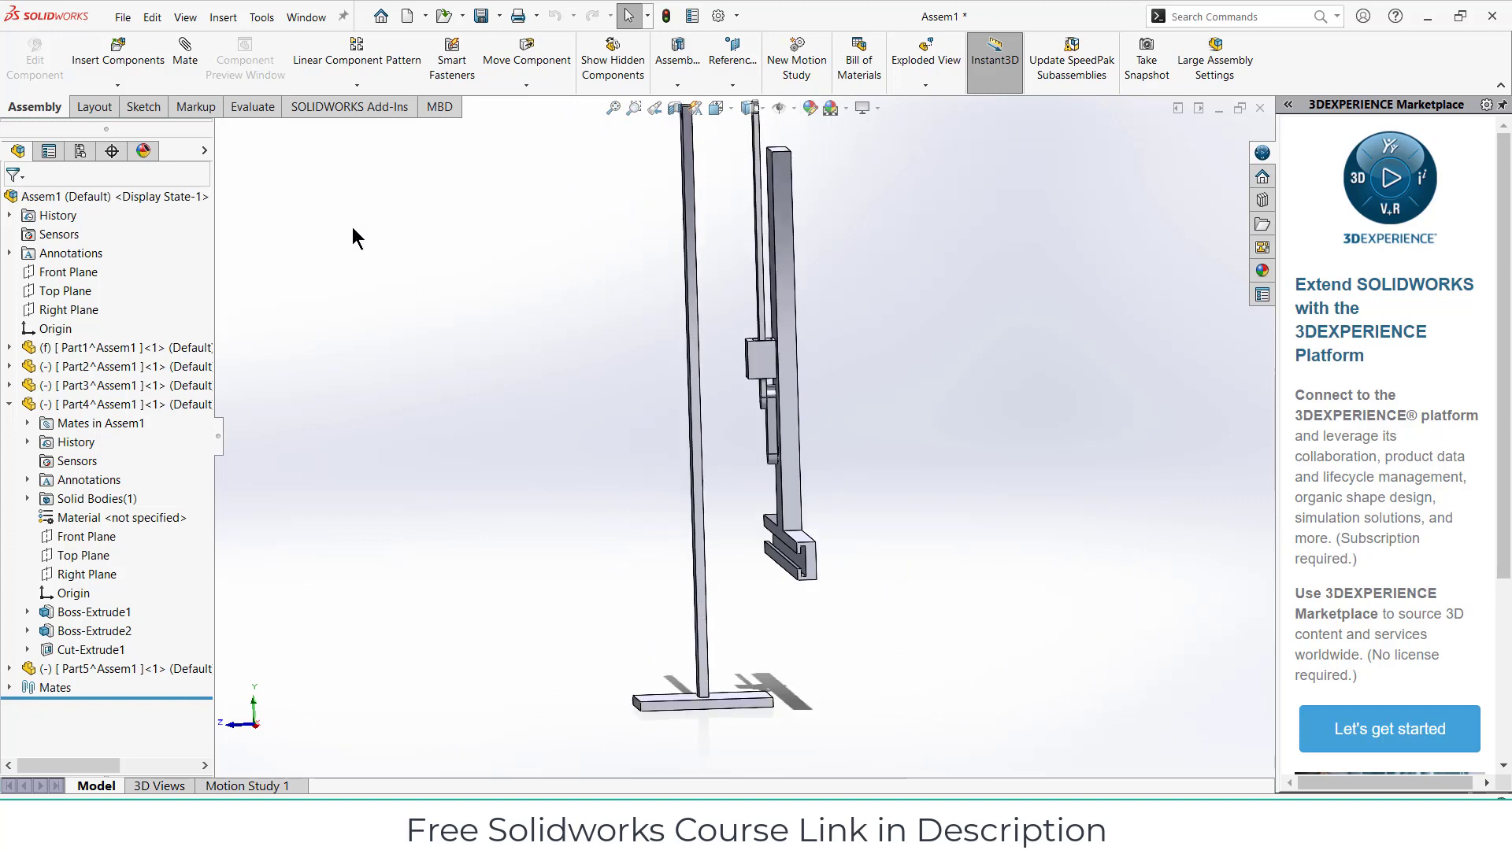
left_click(117, 85)
left_click(118, 122)
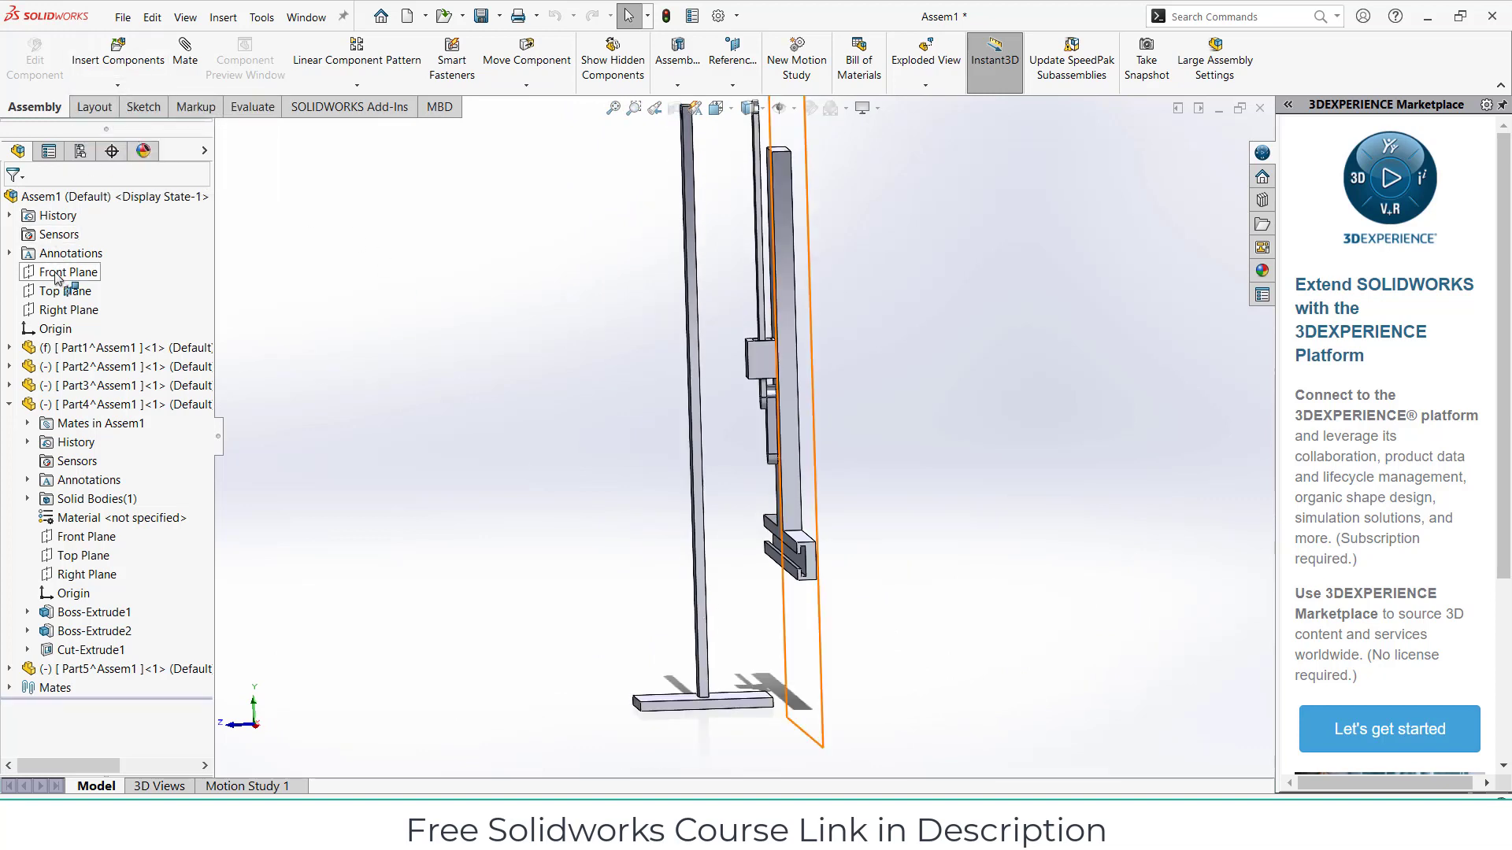
left_click(63, 310)
scroll(816, 571, "up", 3)
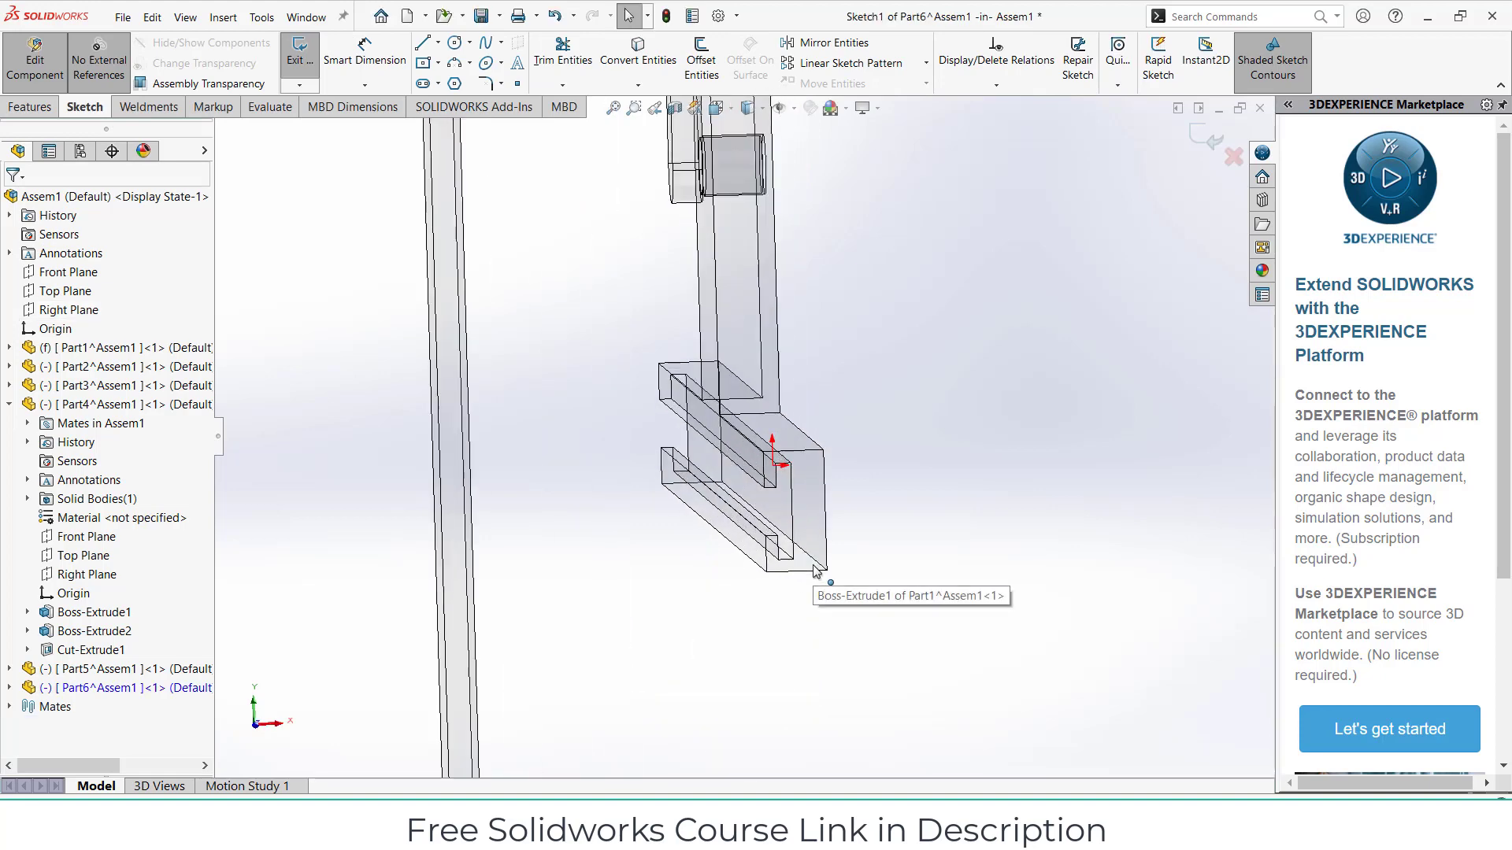
key("ctrl+8")
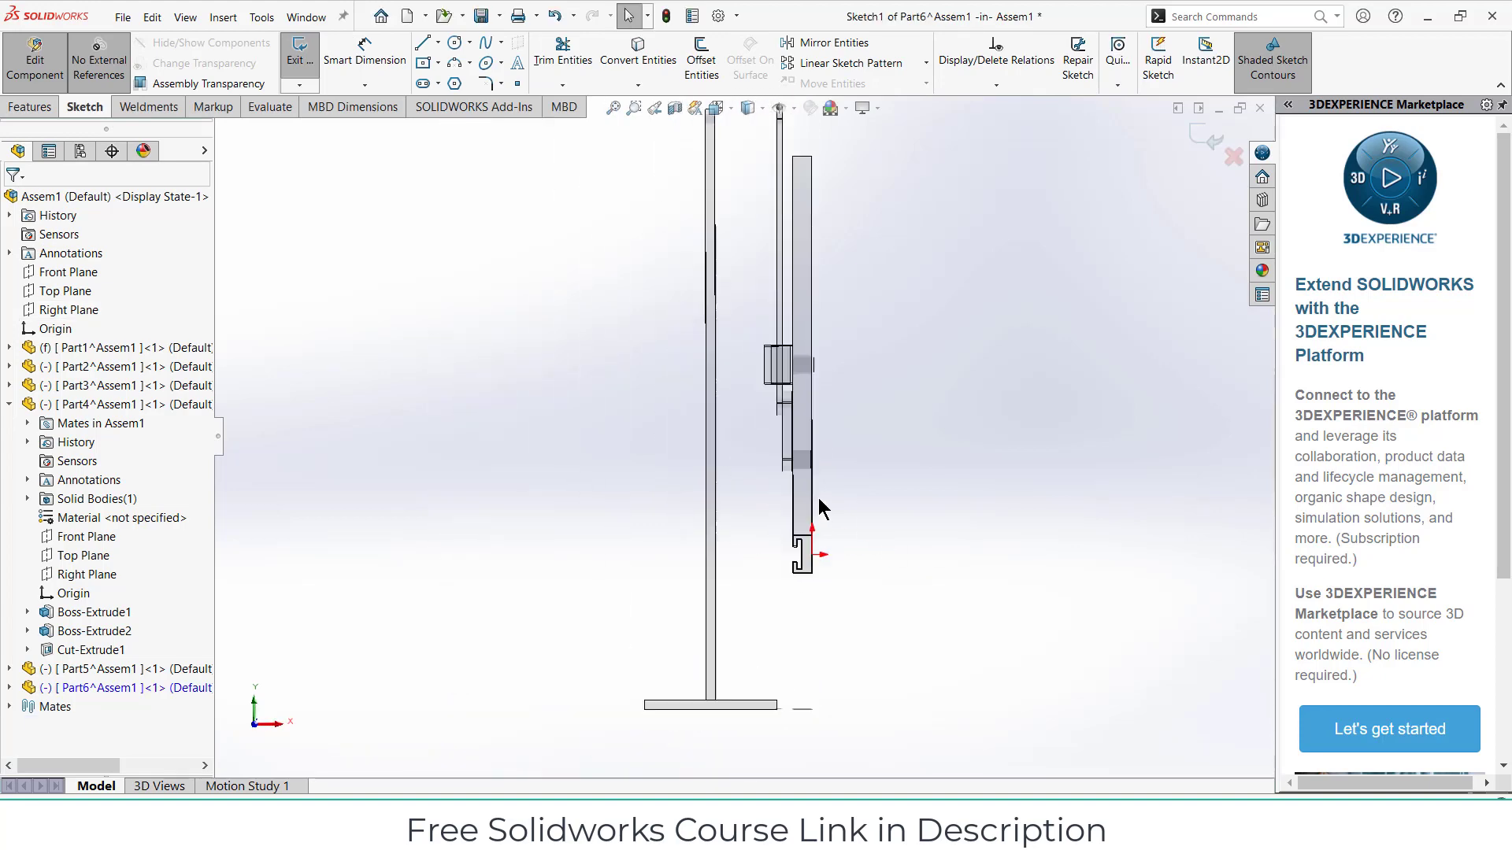
scroll(758, 586, "up", 3)
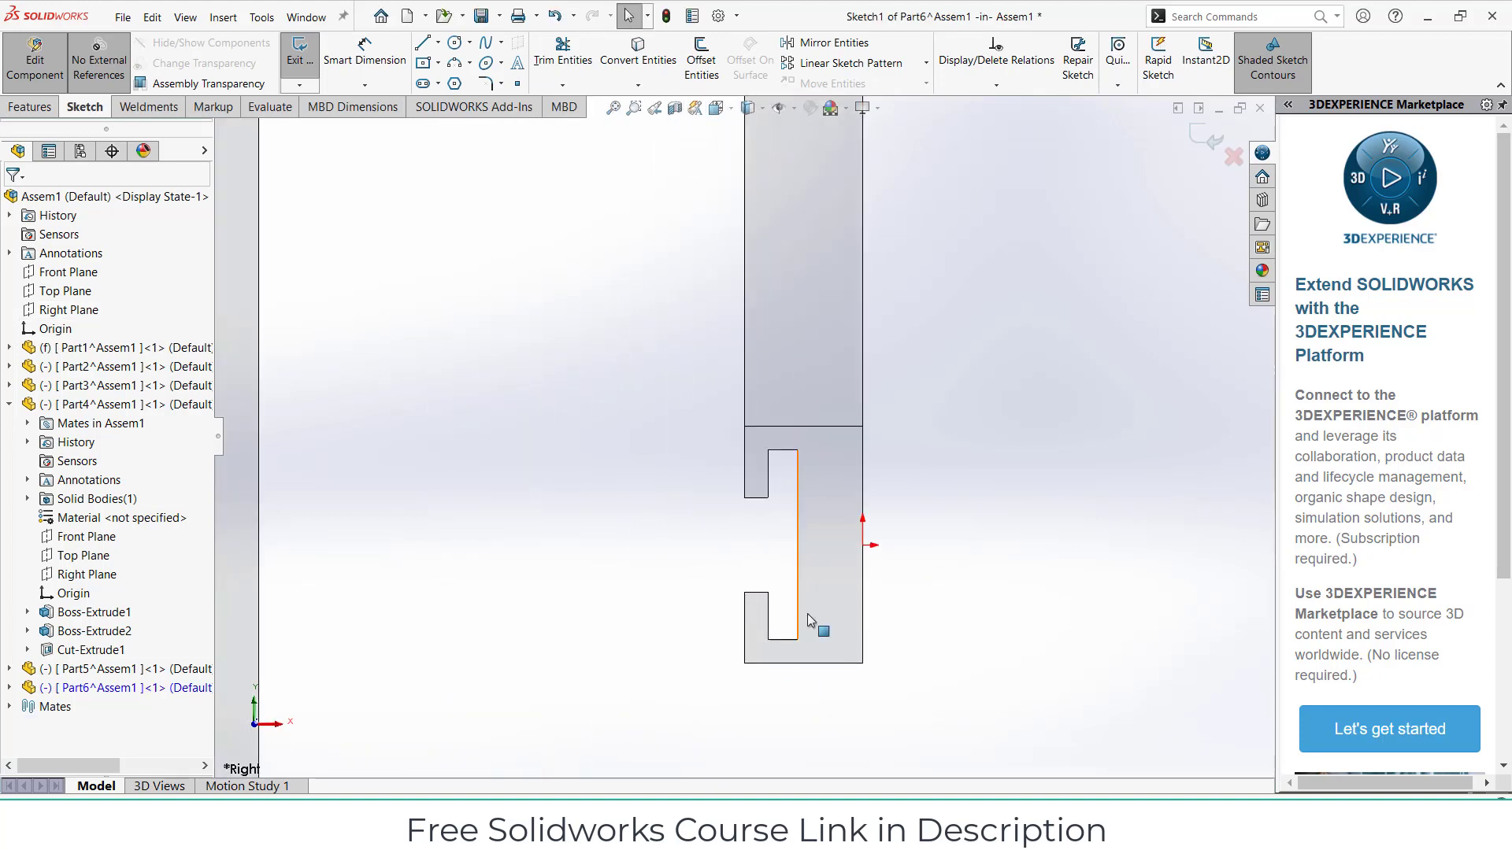
- Sketch a closed T-shaped line profile following the rail's slot edges, with its stem protruding about 2.6 mm beyond the slot opening
left_click(424, 44)
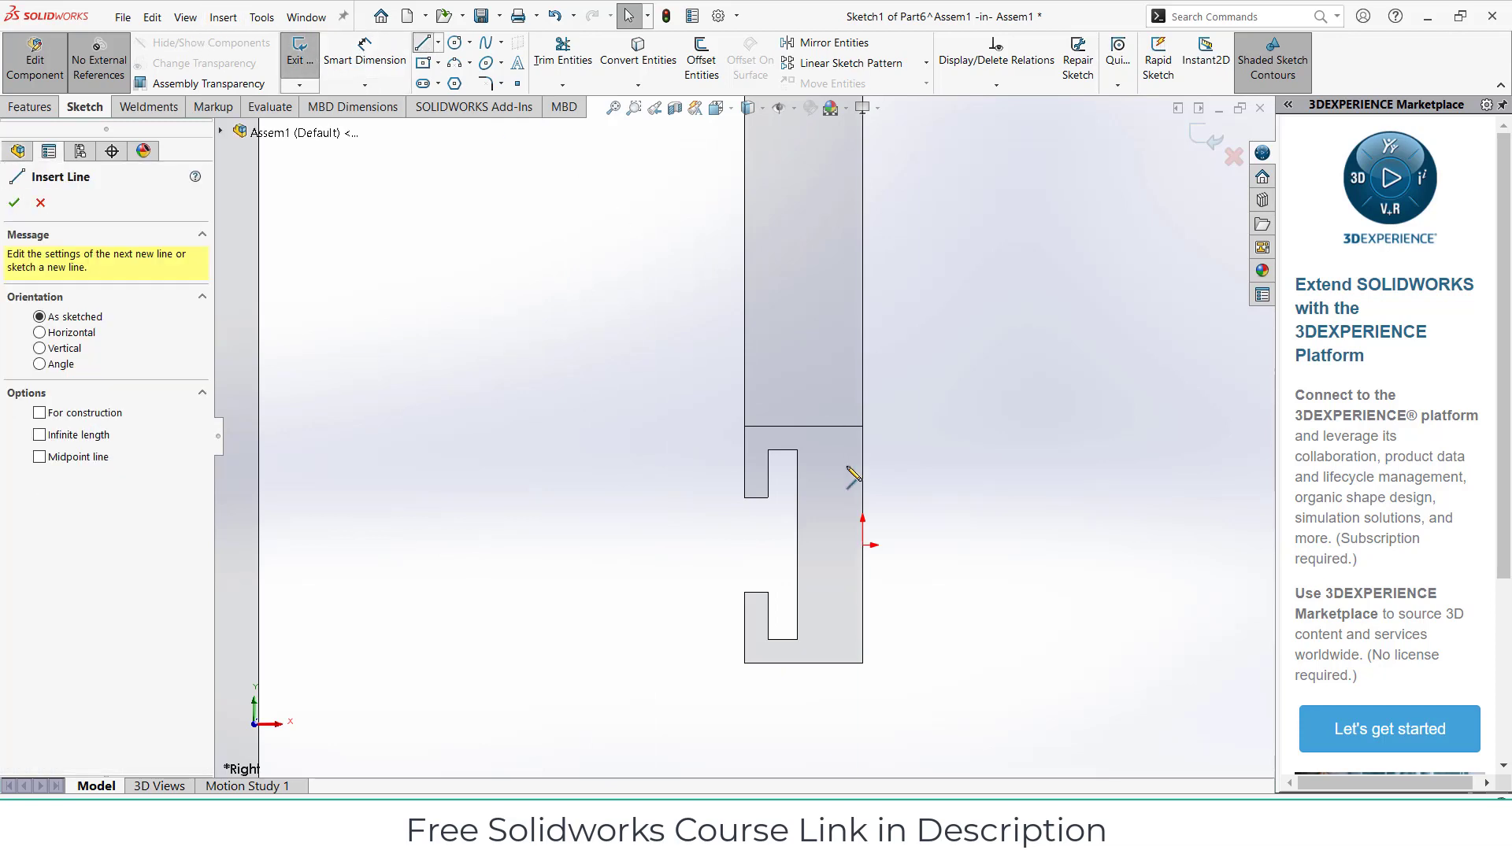
left_click(98, 82)
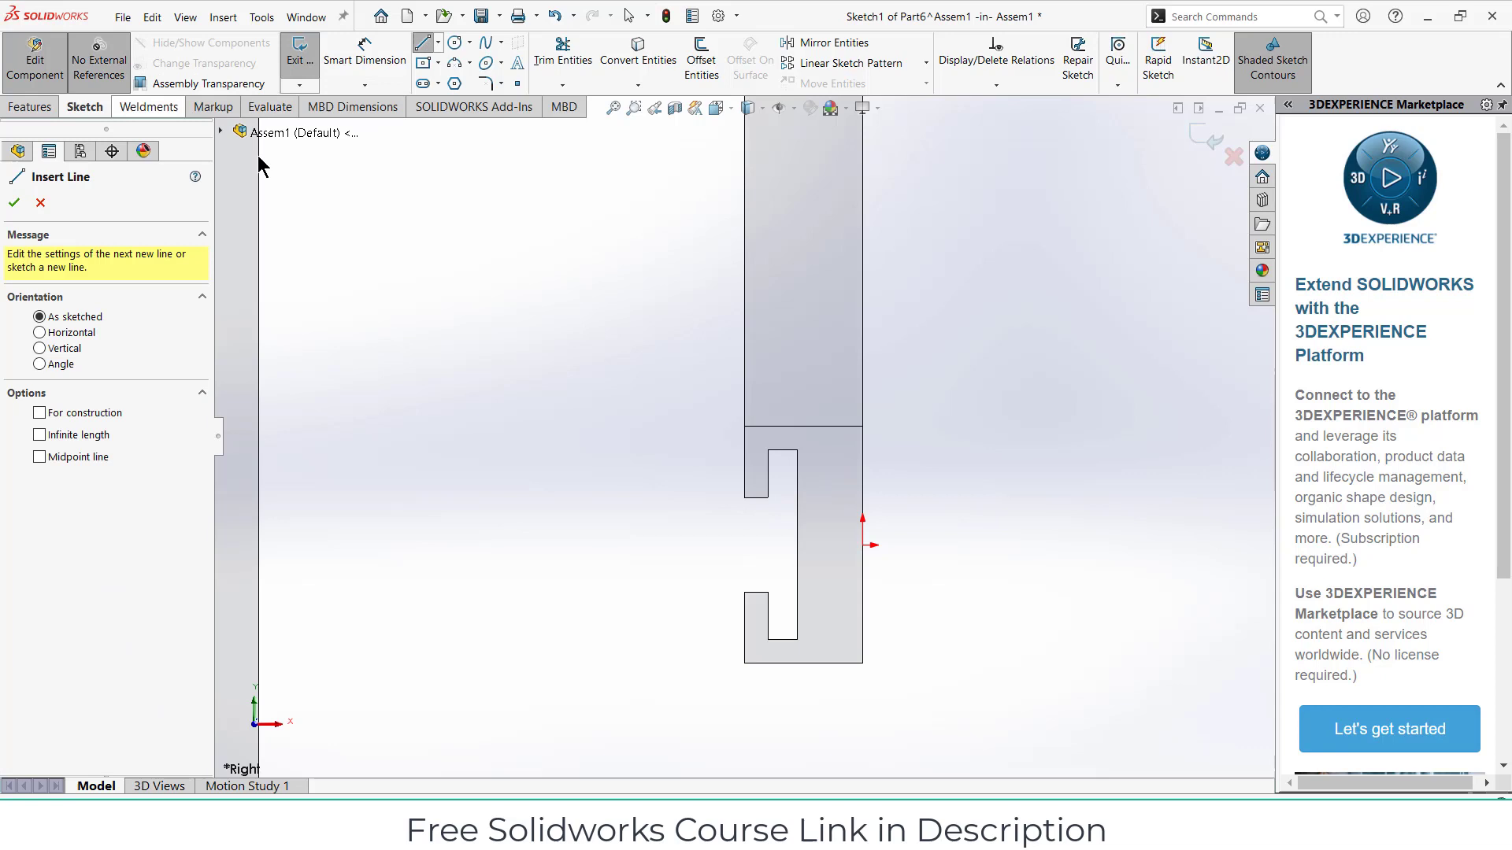
left_click(744, 498)
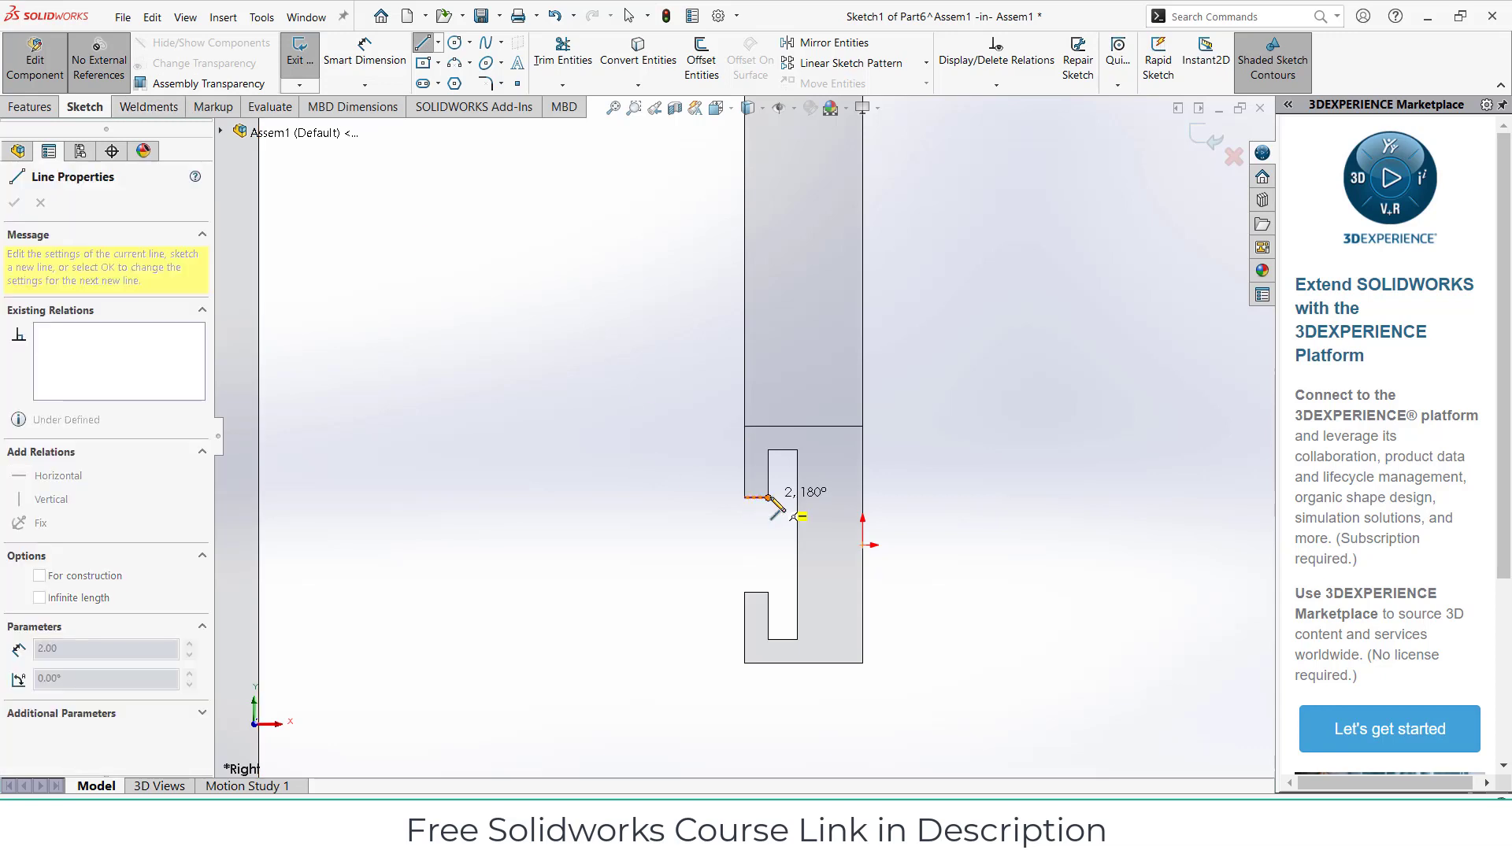
left_click(767, 497)
left_click(768, 449)
left_click(797, 450)
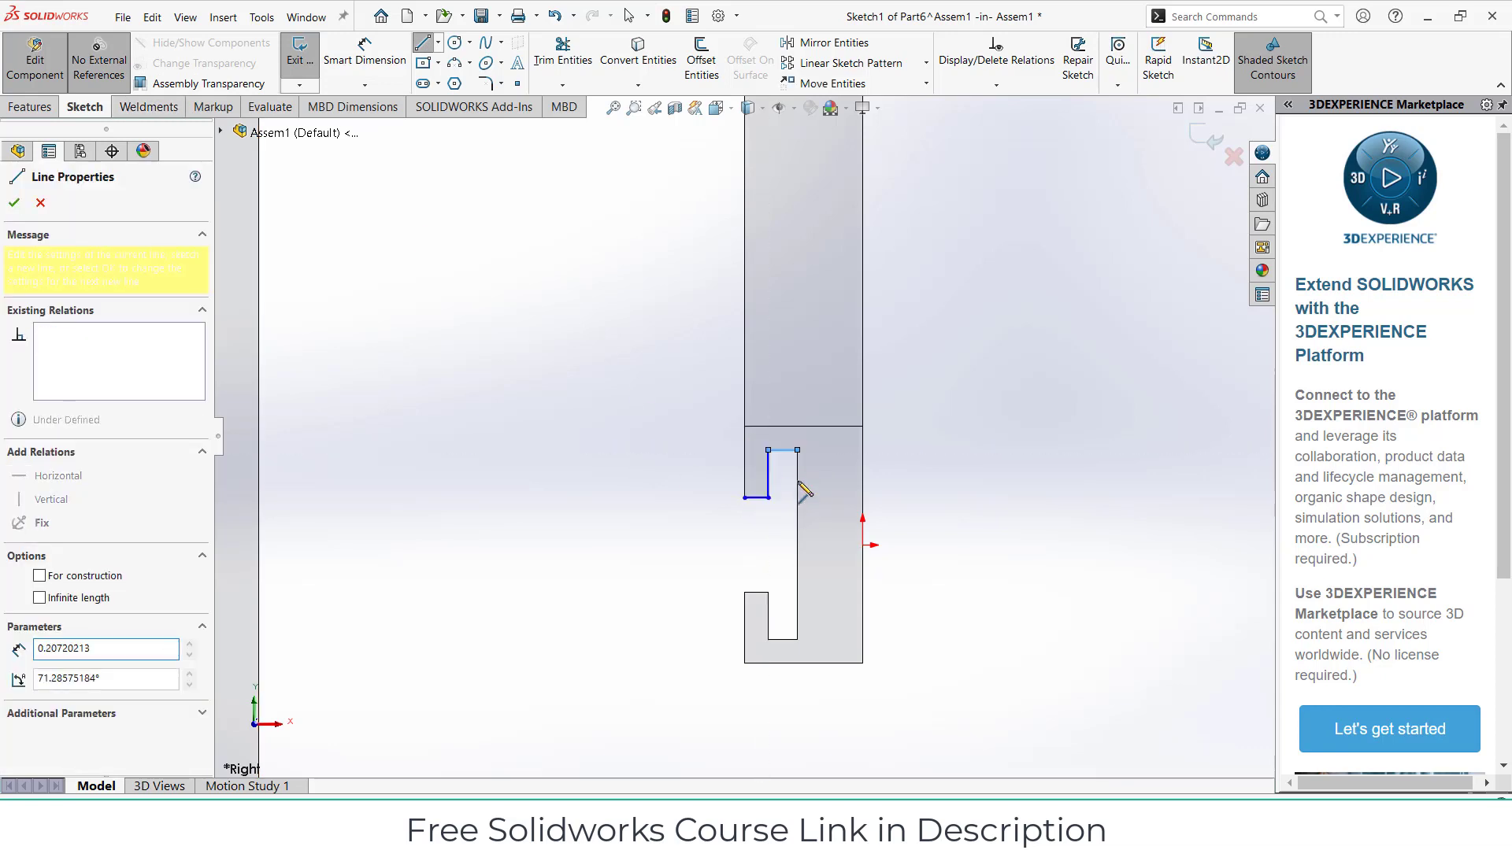
left_click(797, 640)
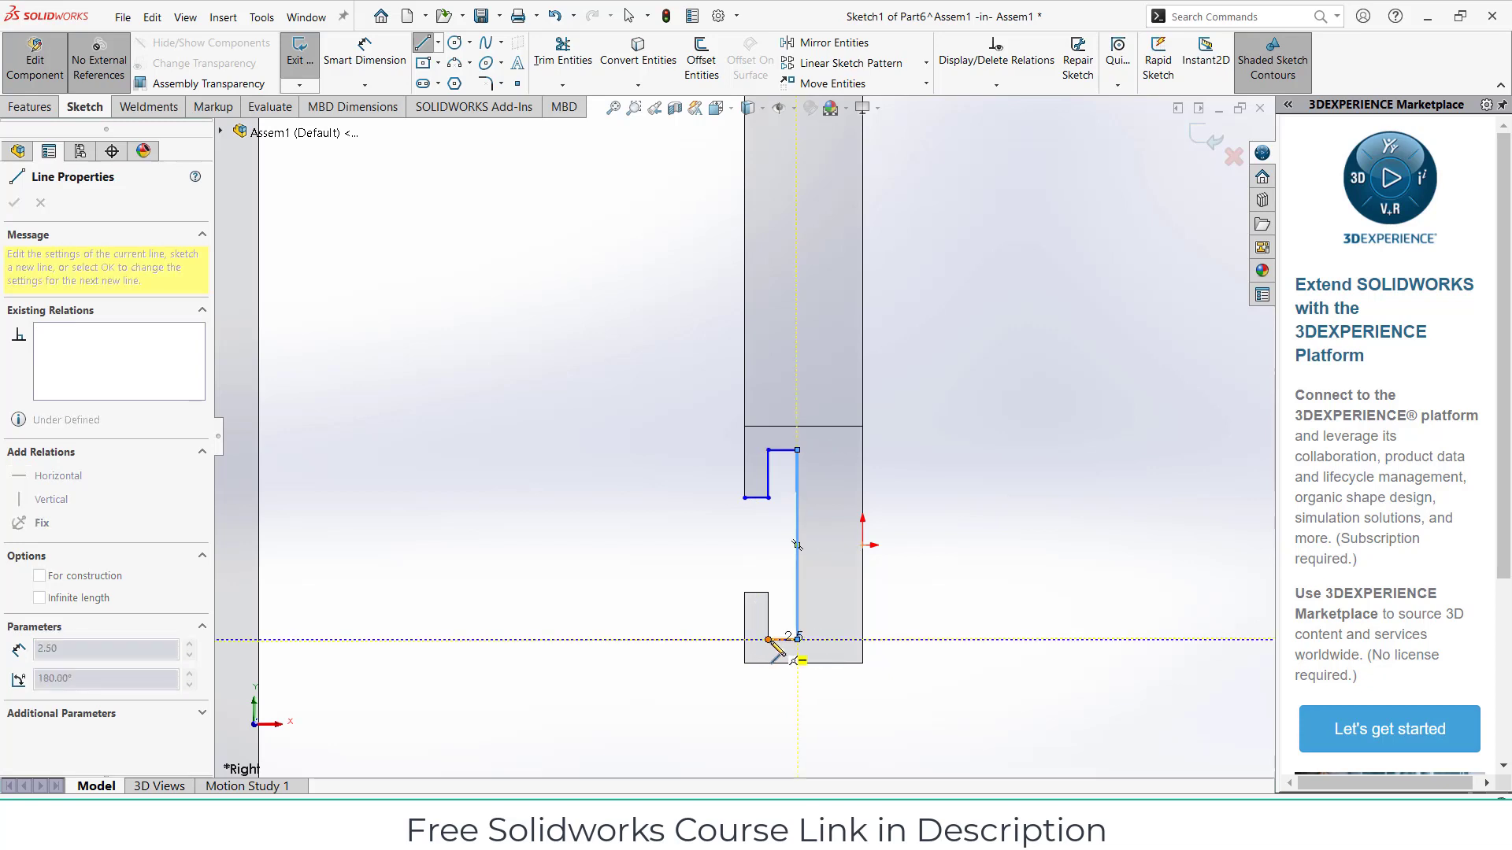
left_click(768, 639)
left_click(768, 592)
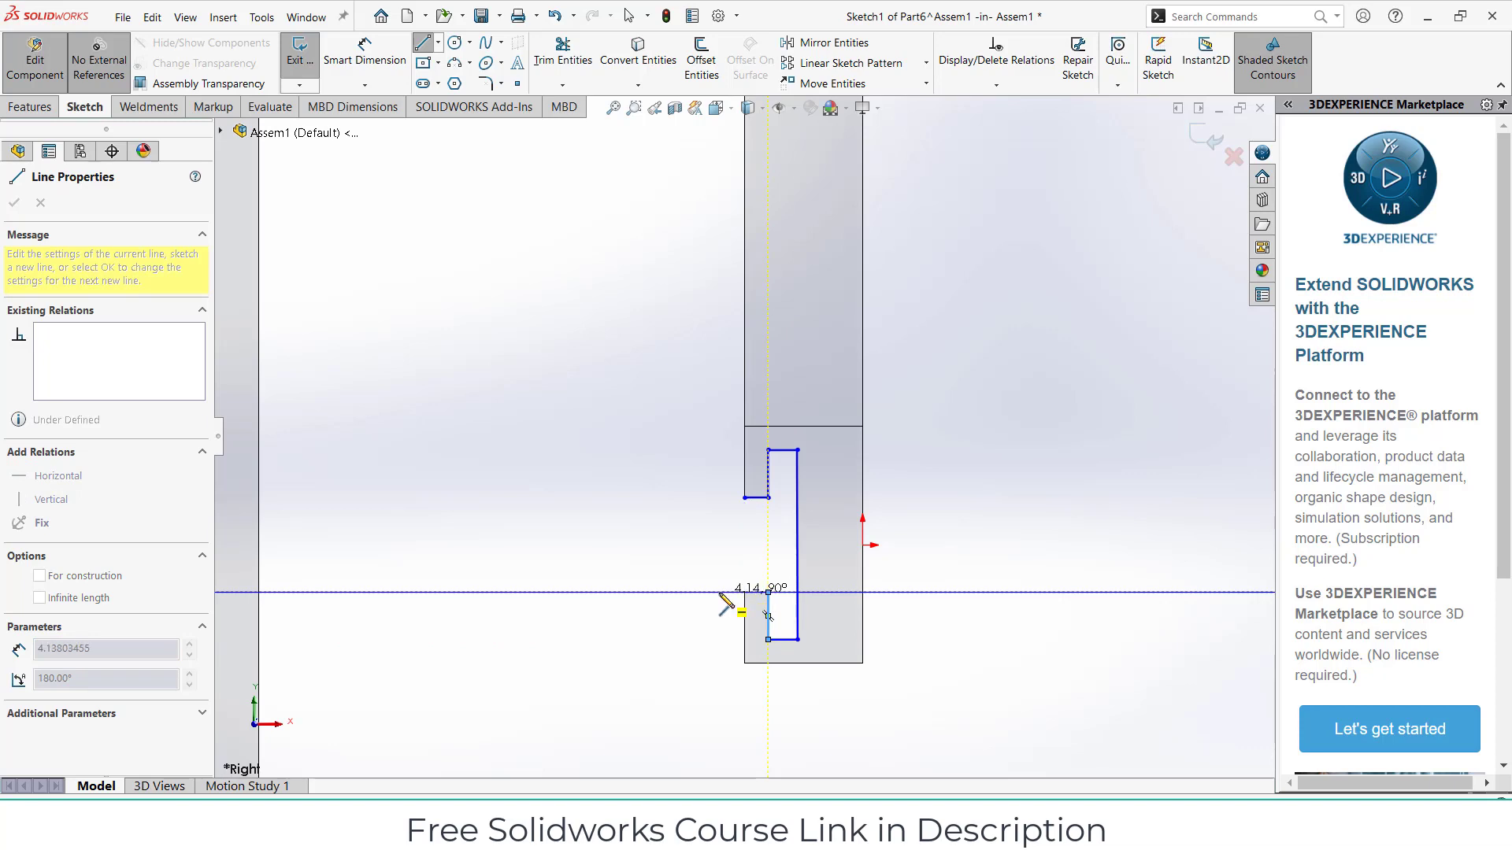
left_click(714, 592)
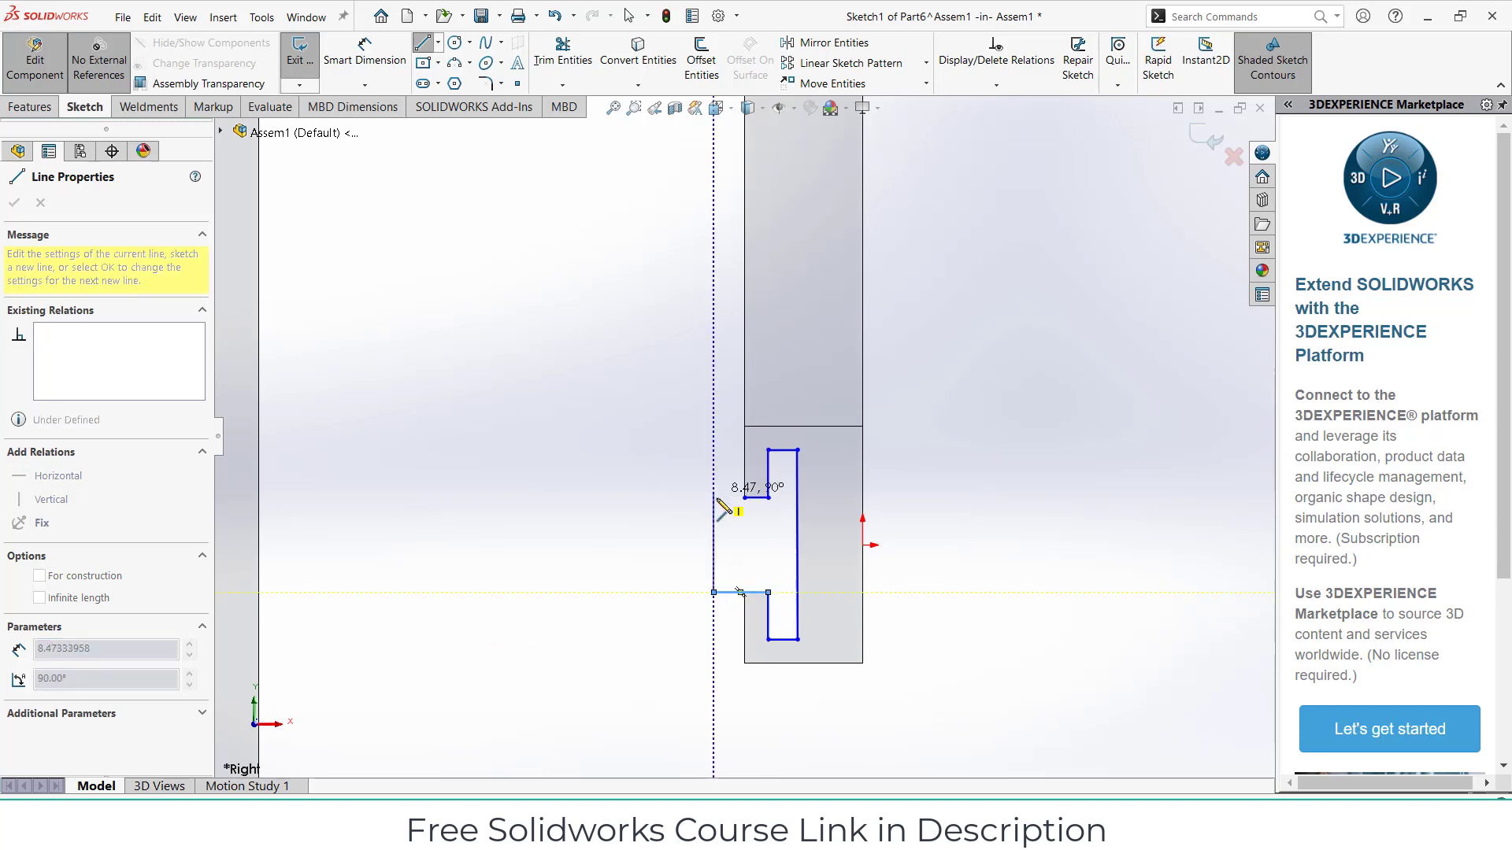
left_click(713, 497)
left_click(744, 497)
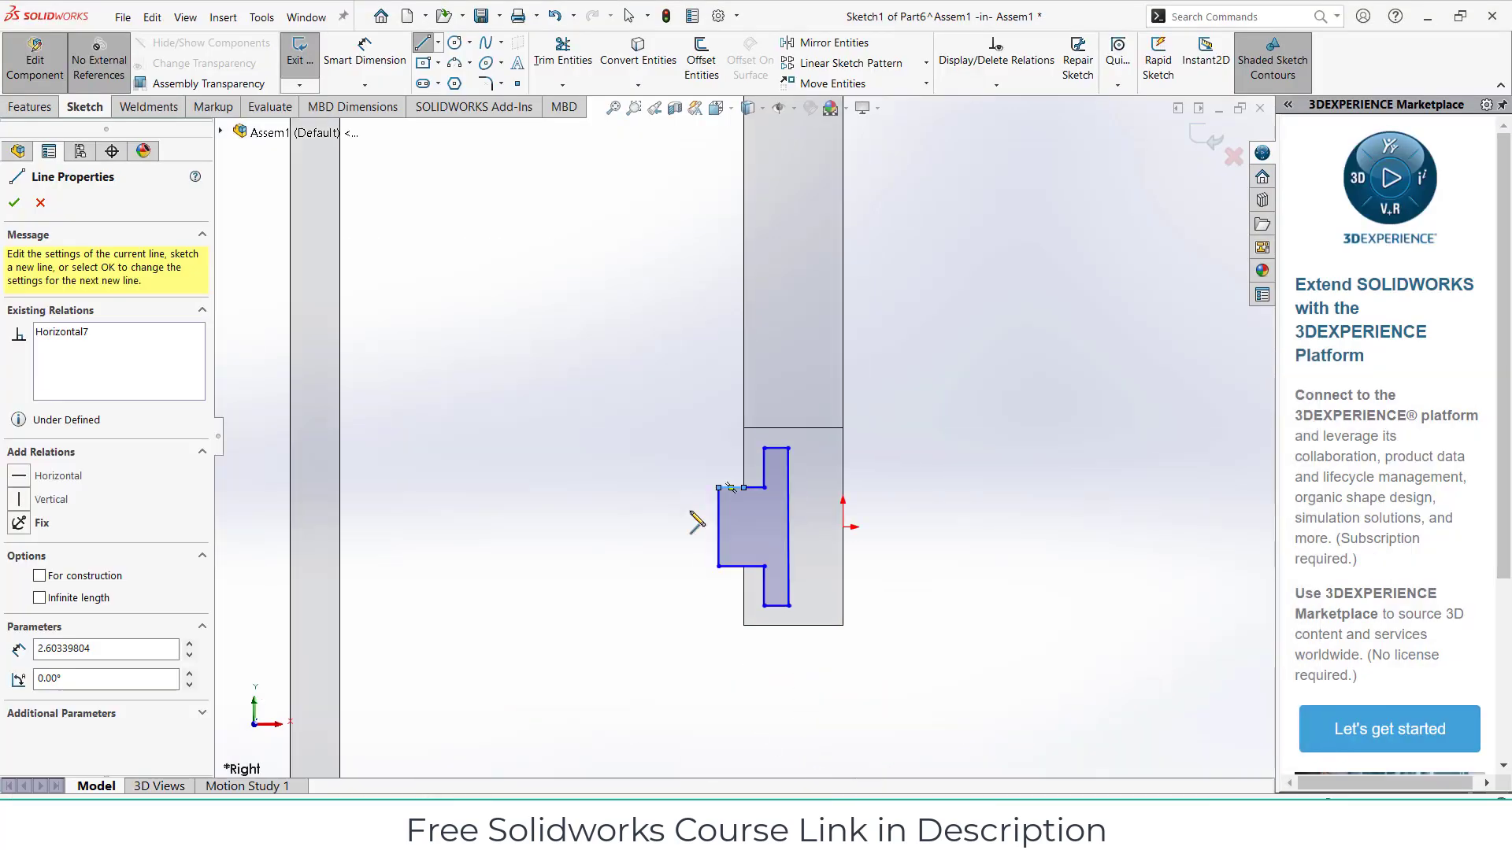
- Extrude the T-shaped profile 10 mm using the Mid Plane end condition to form the slider
mouse_move(699, 520)
middle_mouse_down()
mouse_move(696, 557)
mouse_move(721, 572)
middle_mouse_up()
left_click(32, 108)
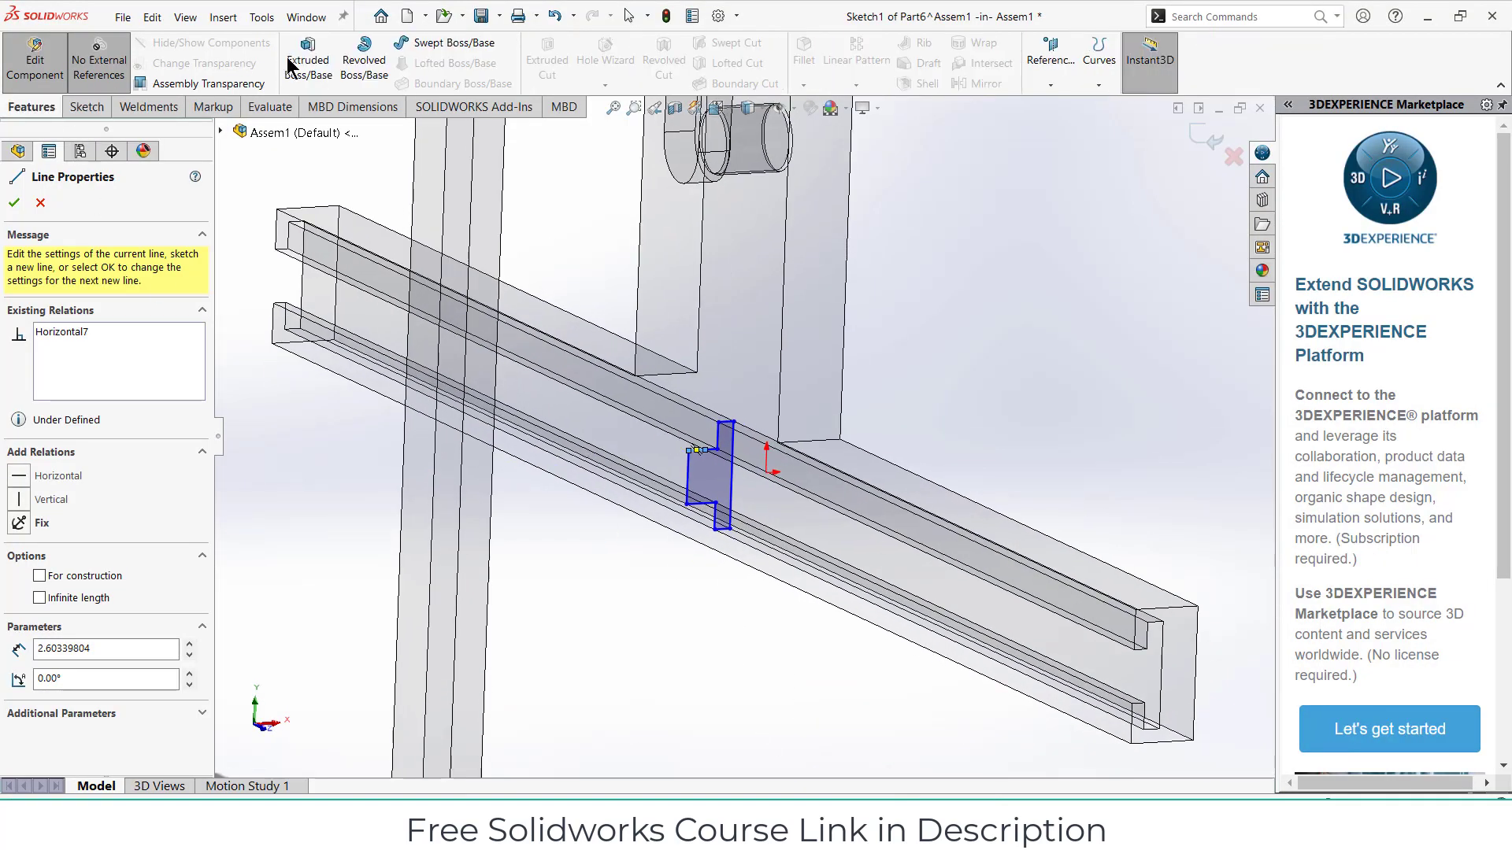
key("Escape")
key("Escape")
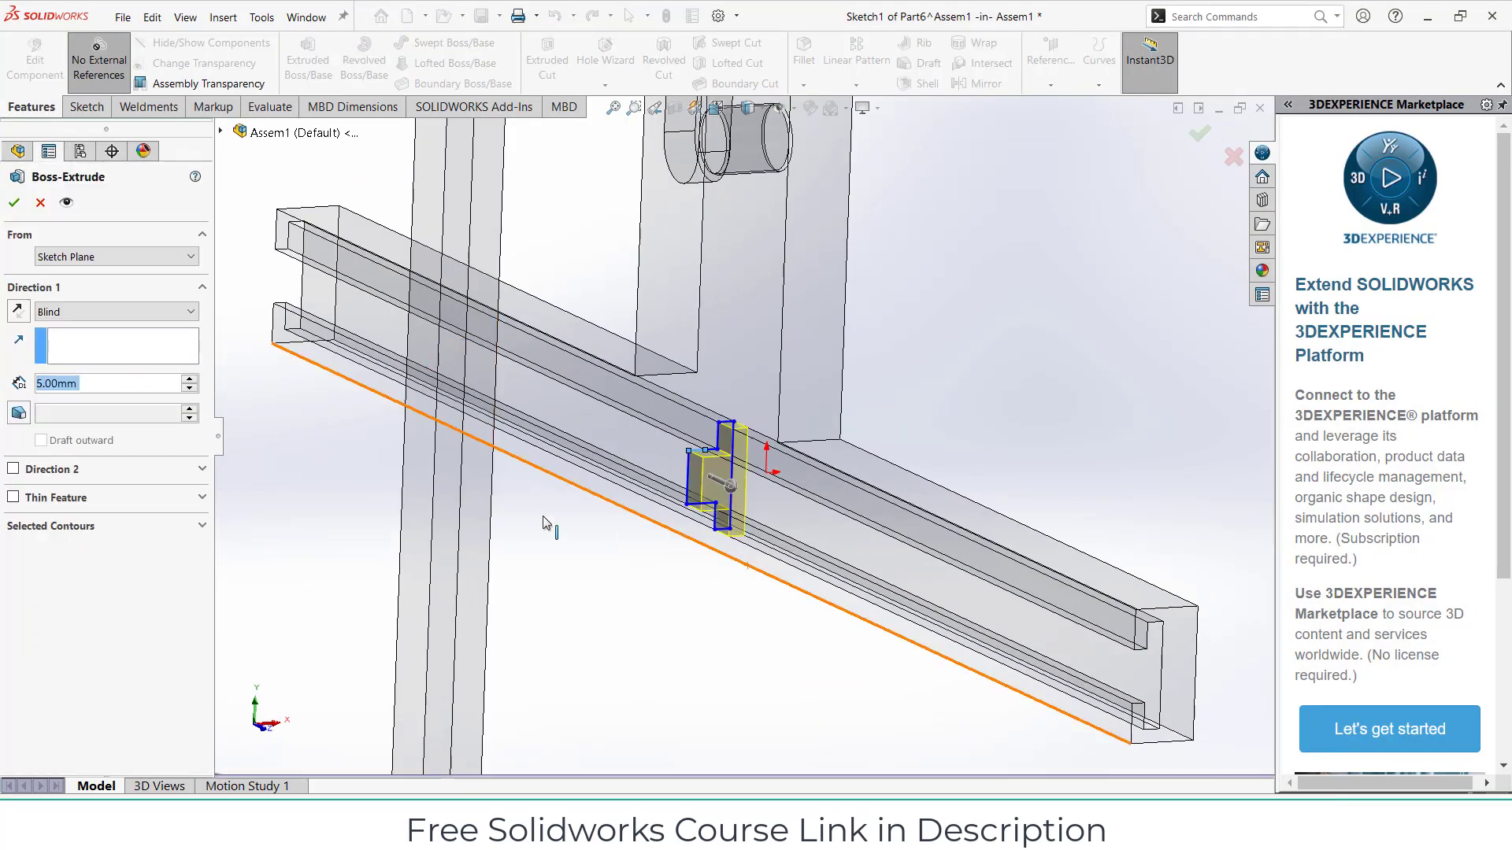
left_click(120, 309)
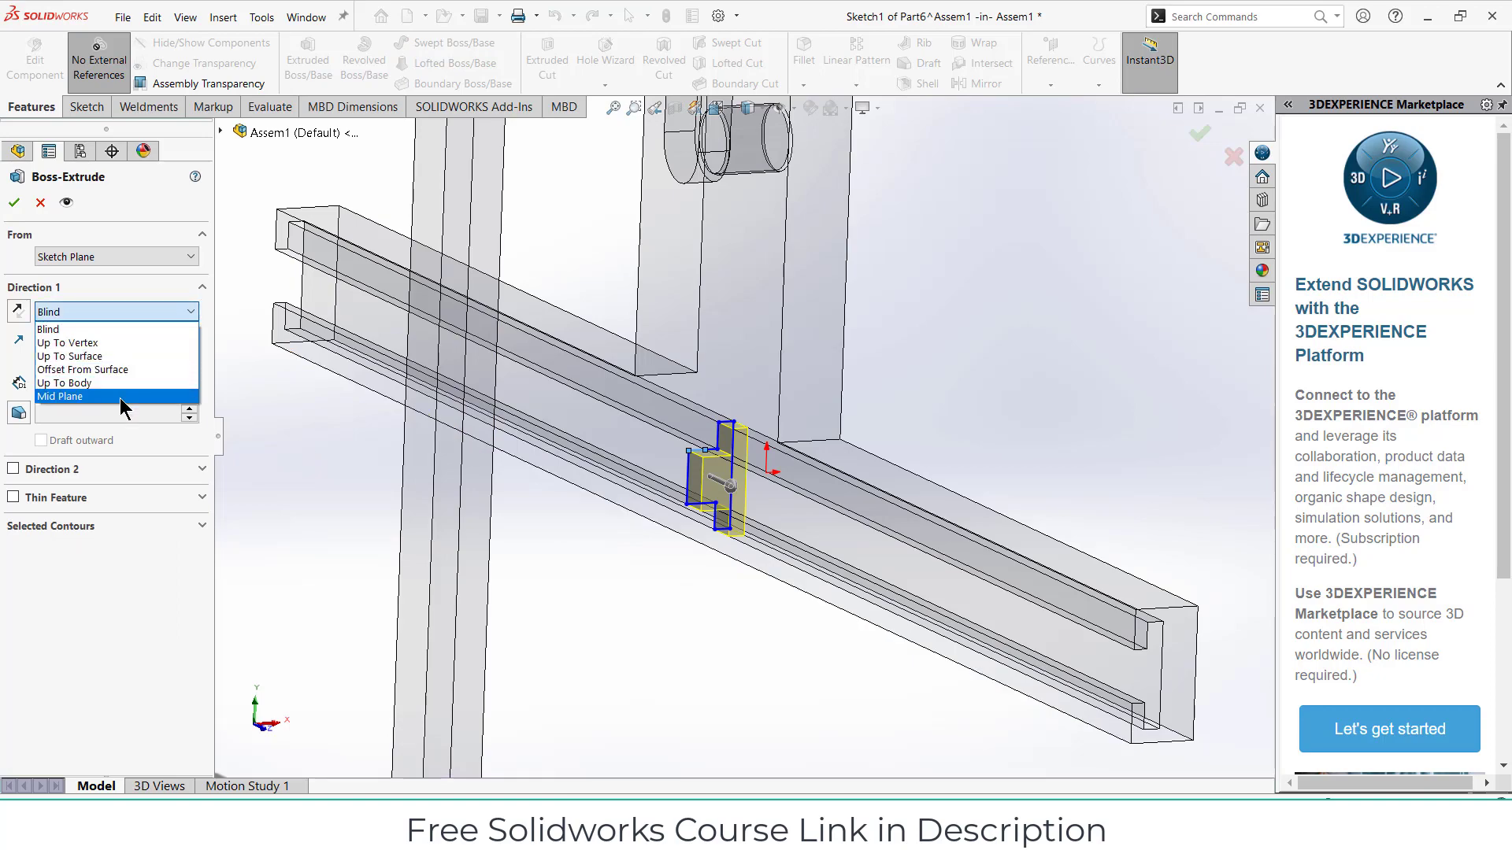
left_click(119, 397)
middle_click_drag(617, 540, 650, 567)
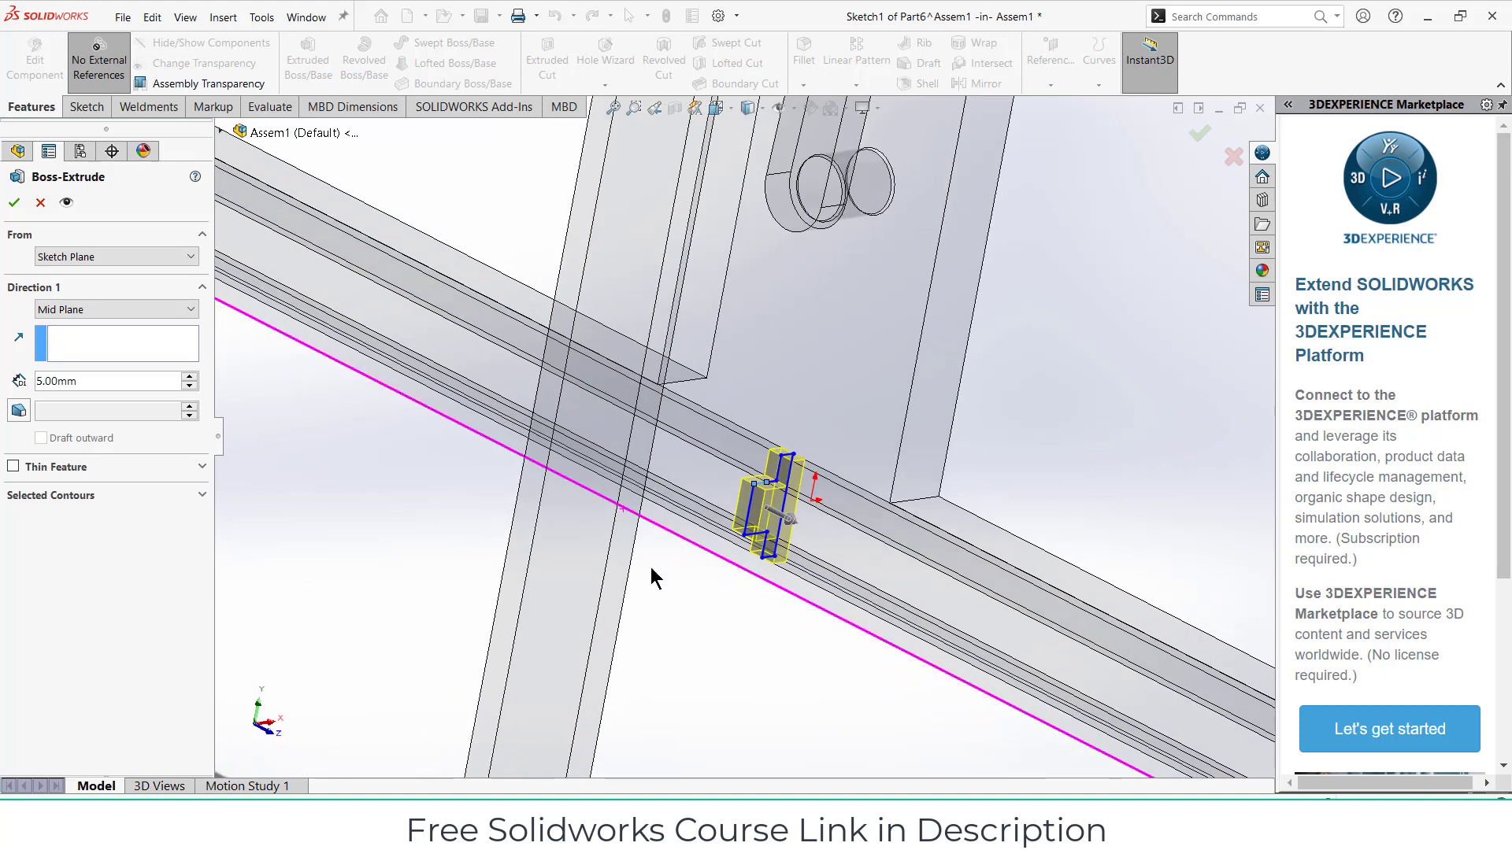
type("10")
key("Return")
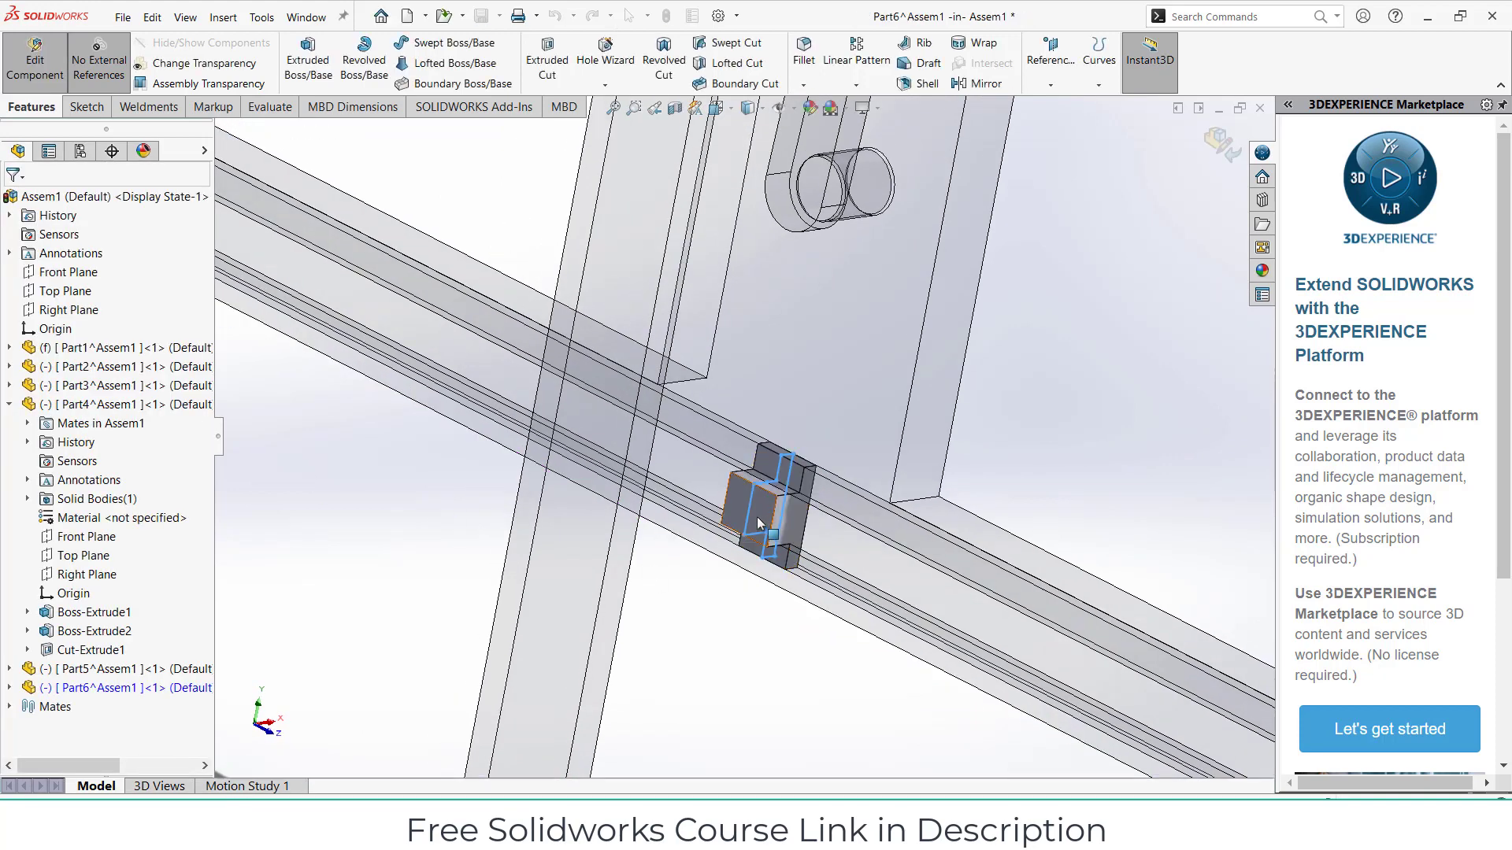
- Sketch a center rectangle about 33 mm by 23 mm on the slider's protruding outer face, centred on the origin
left_click(756, 512)
left_click(811, 470)
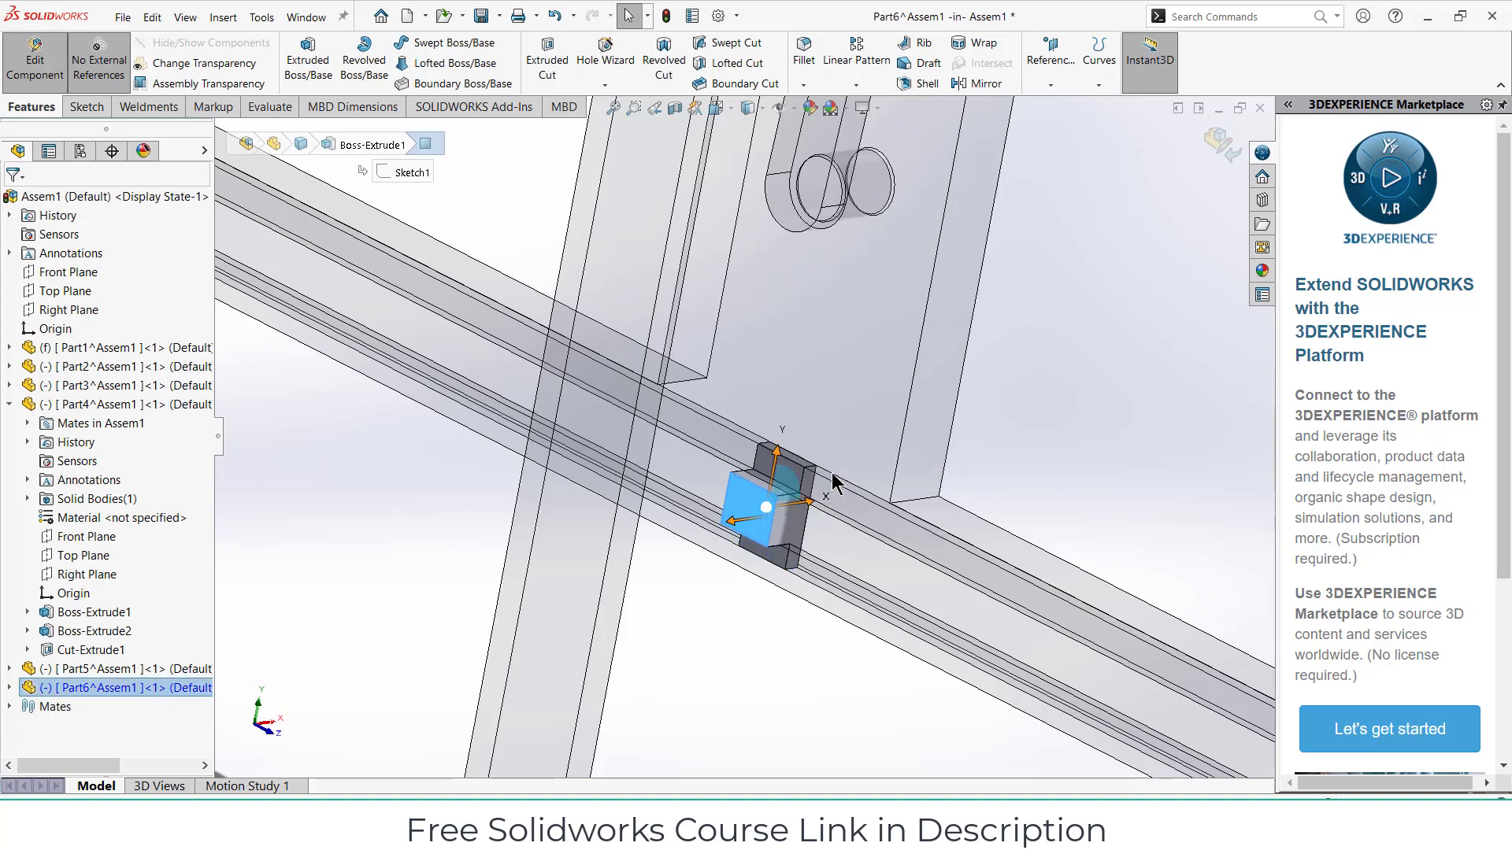
scroll(750, 555, "down", 2)
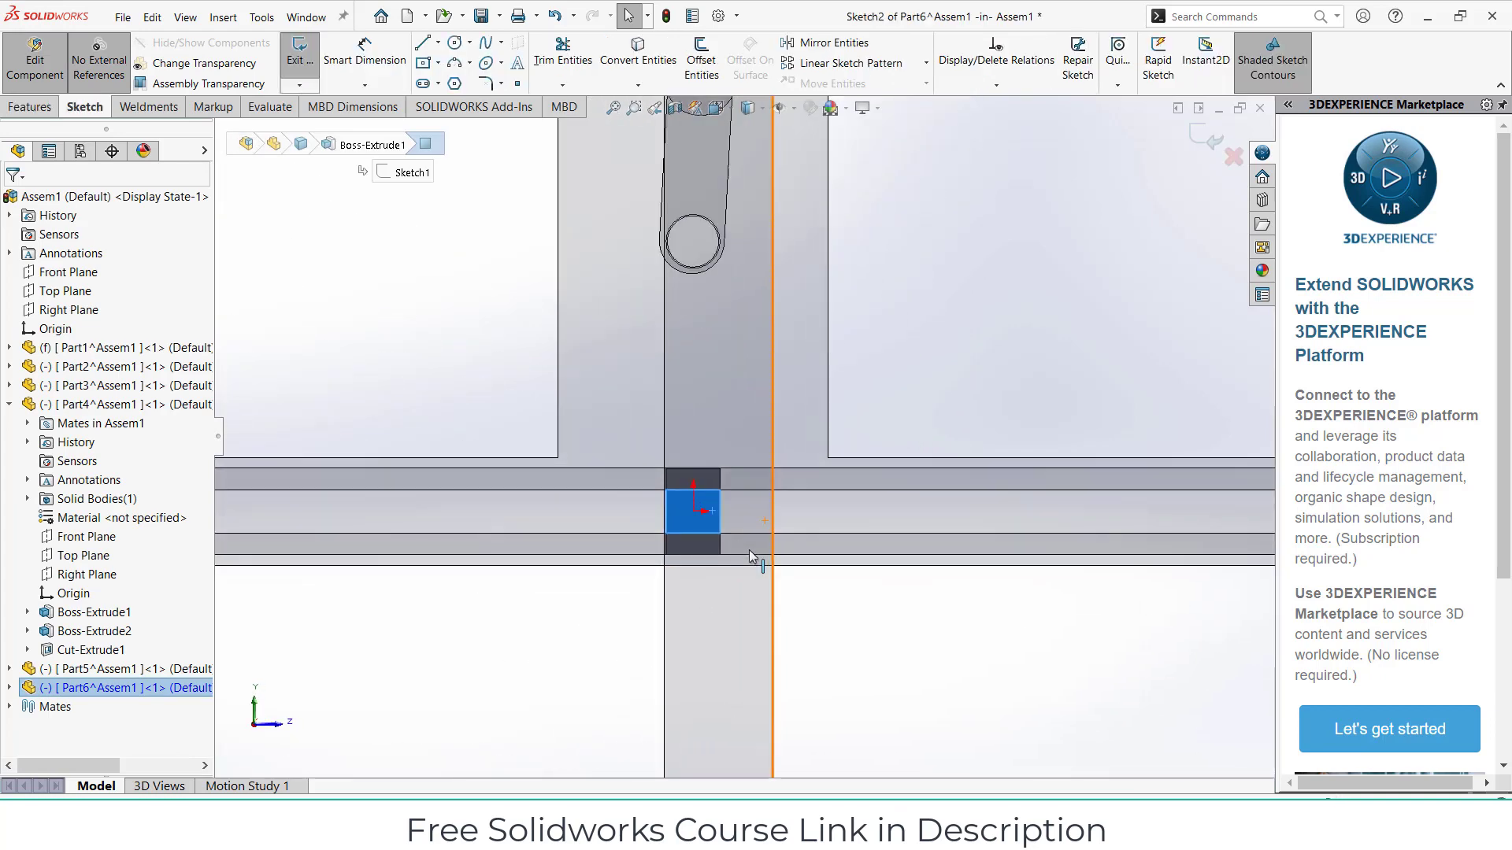
scroll(689, 498, "down", 1)
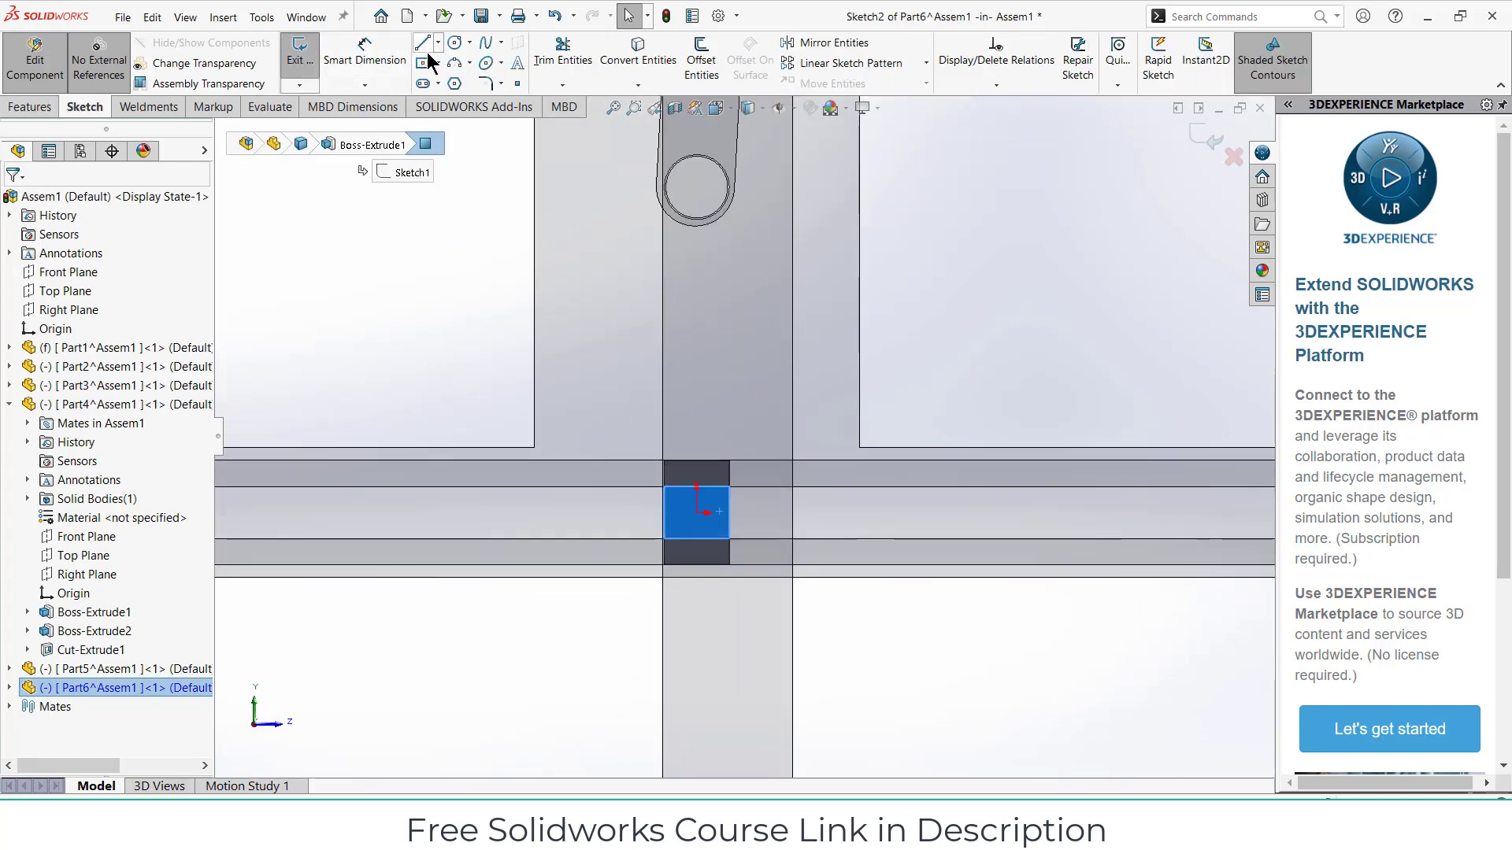
key("r")
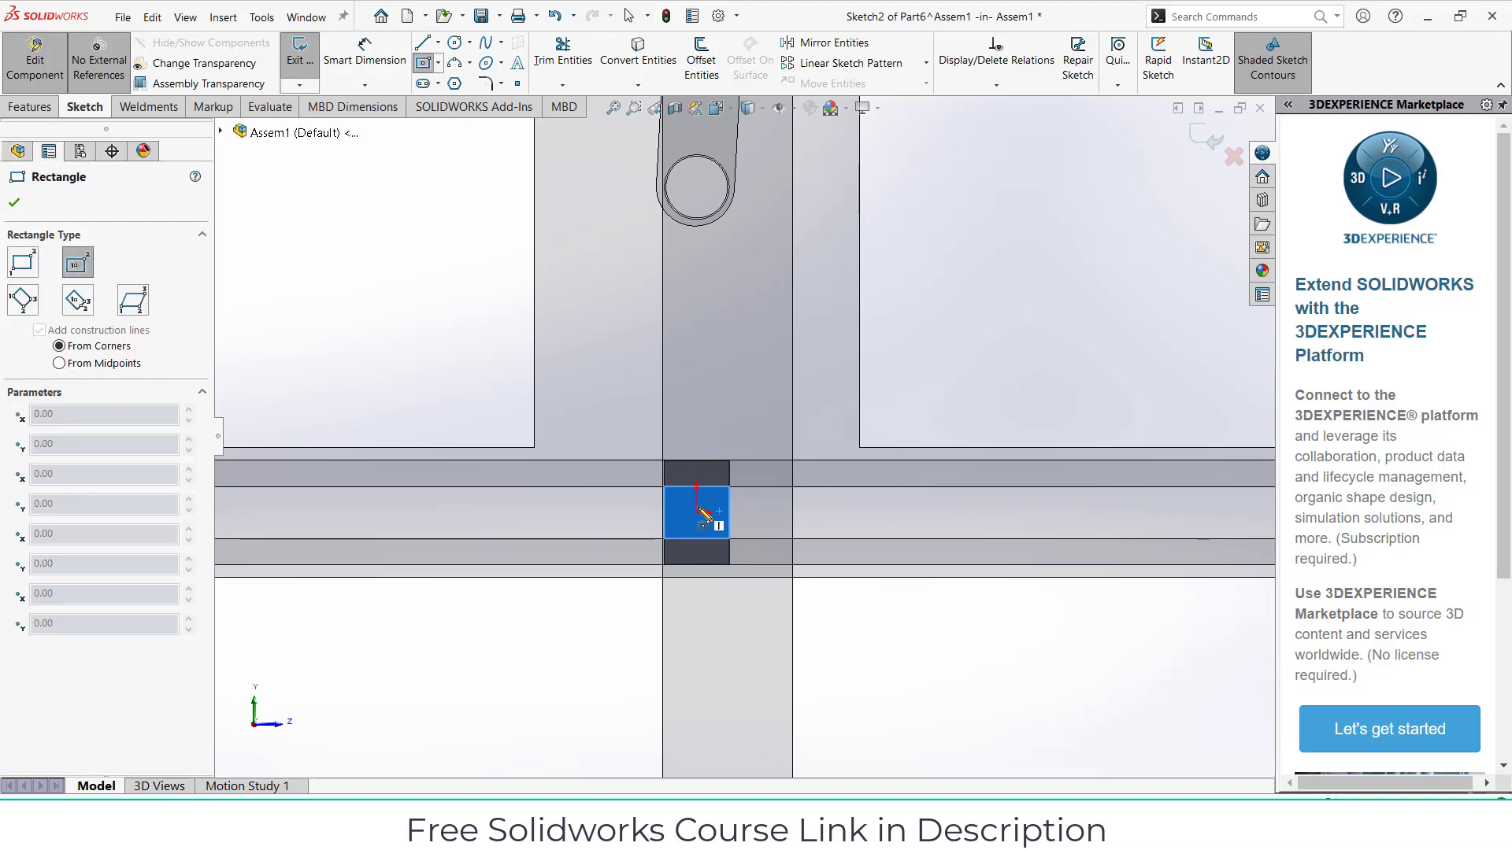
left_click(697, 512)
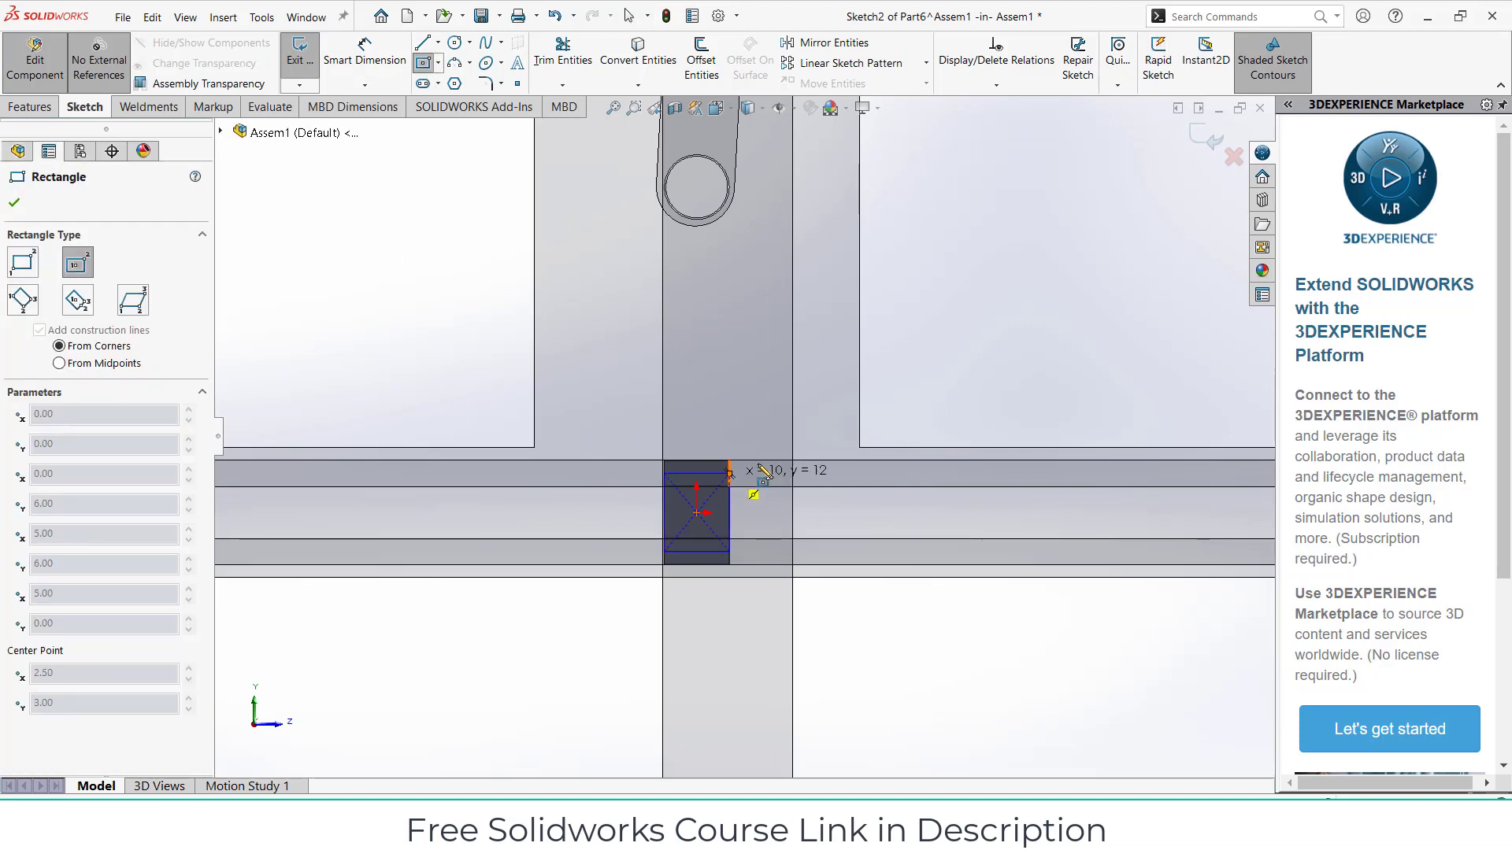
left_click(804, 435)
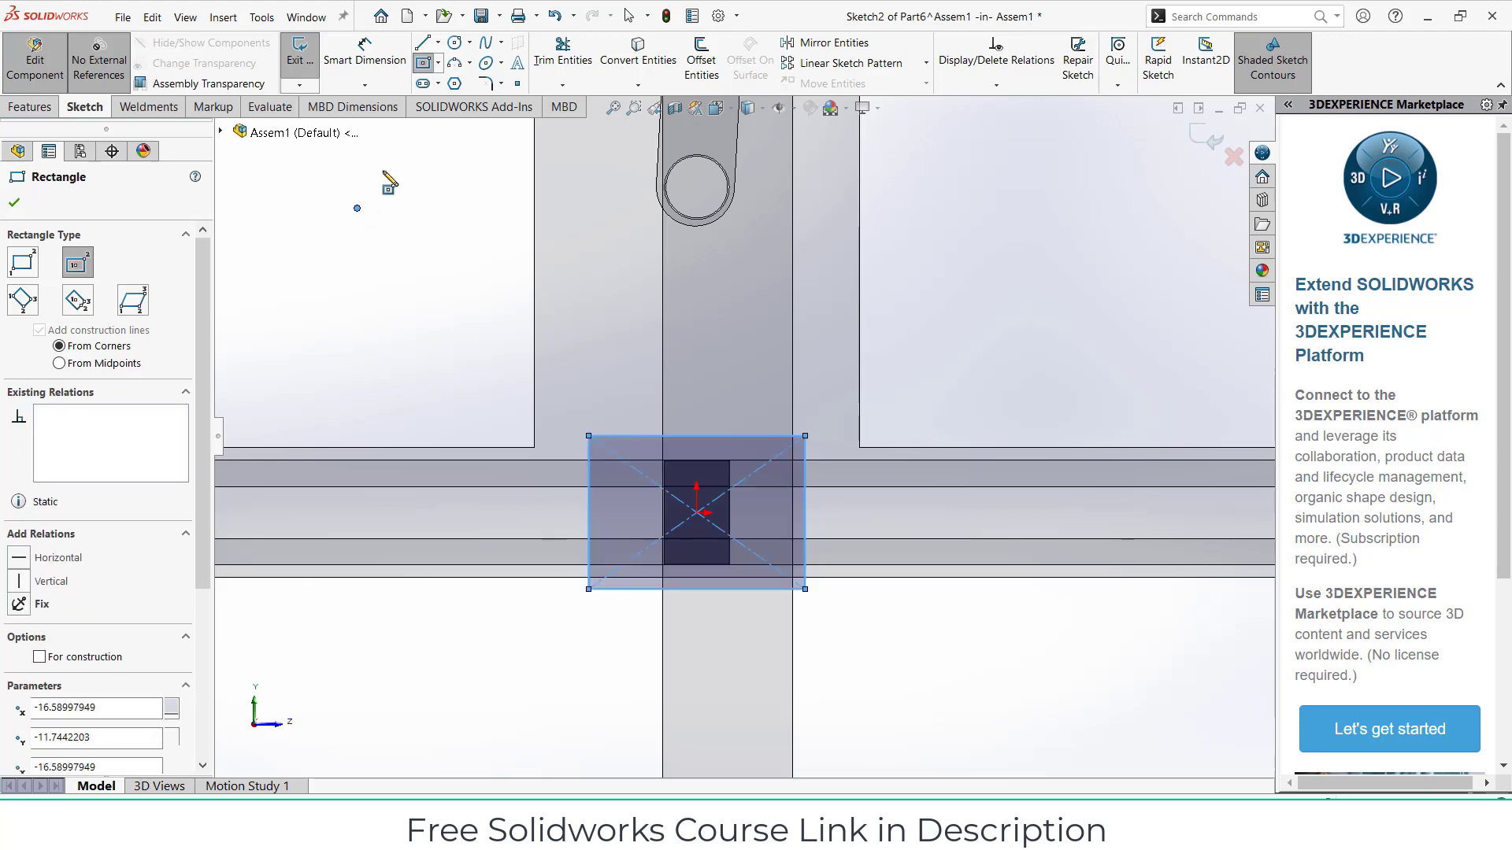
- Dimension the rectangle's horizontal side to 20 mm
left_click(364, 50)
left_click(725, 390)
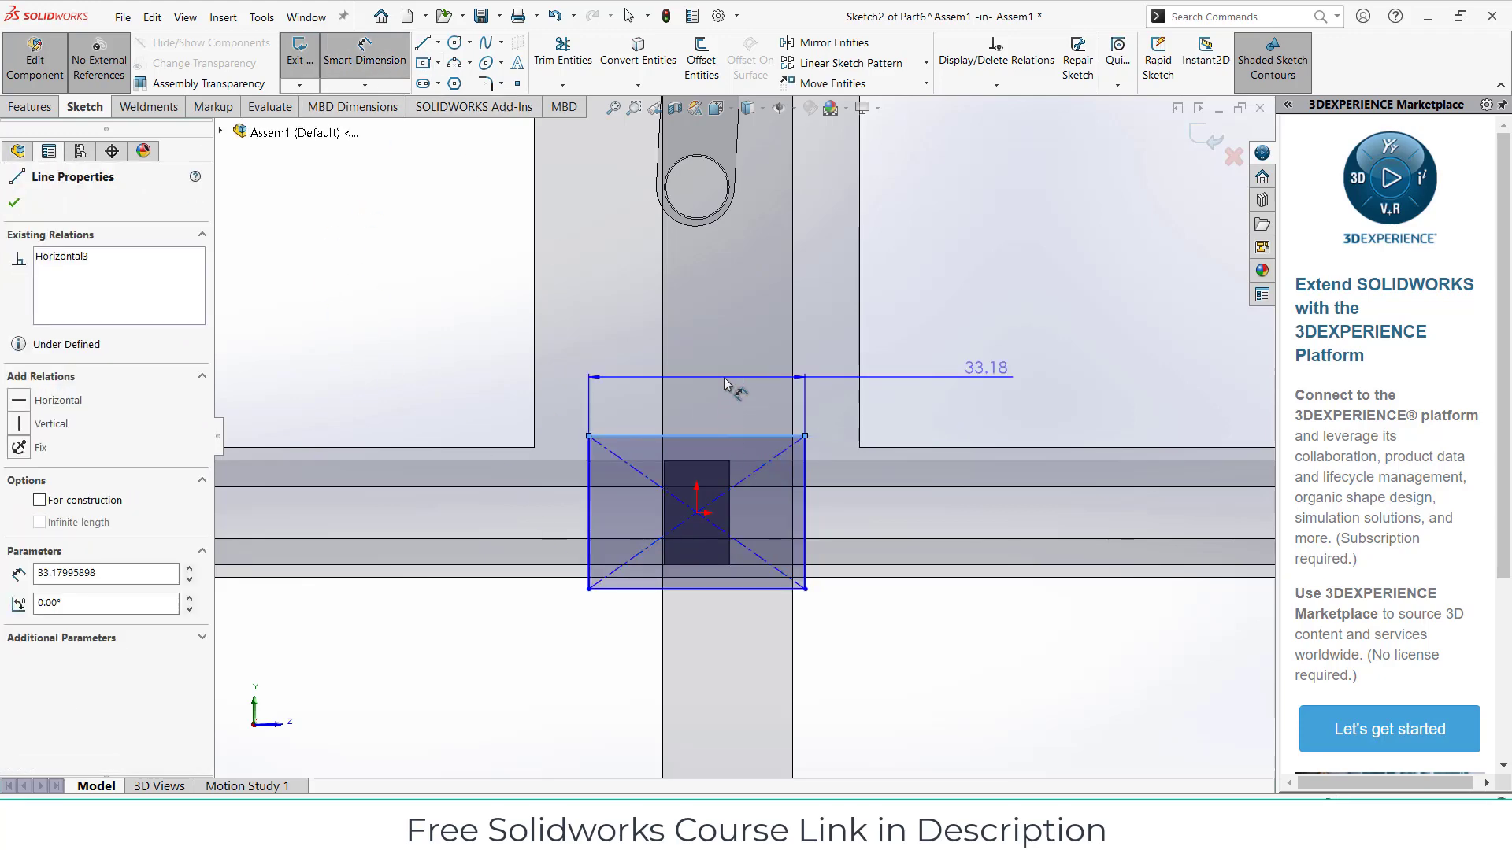
left_click(725, 386)
type("20")
key("Return")
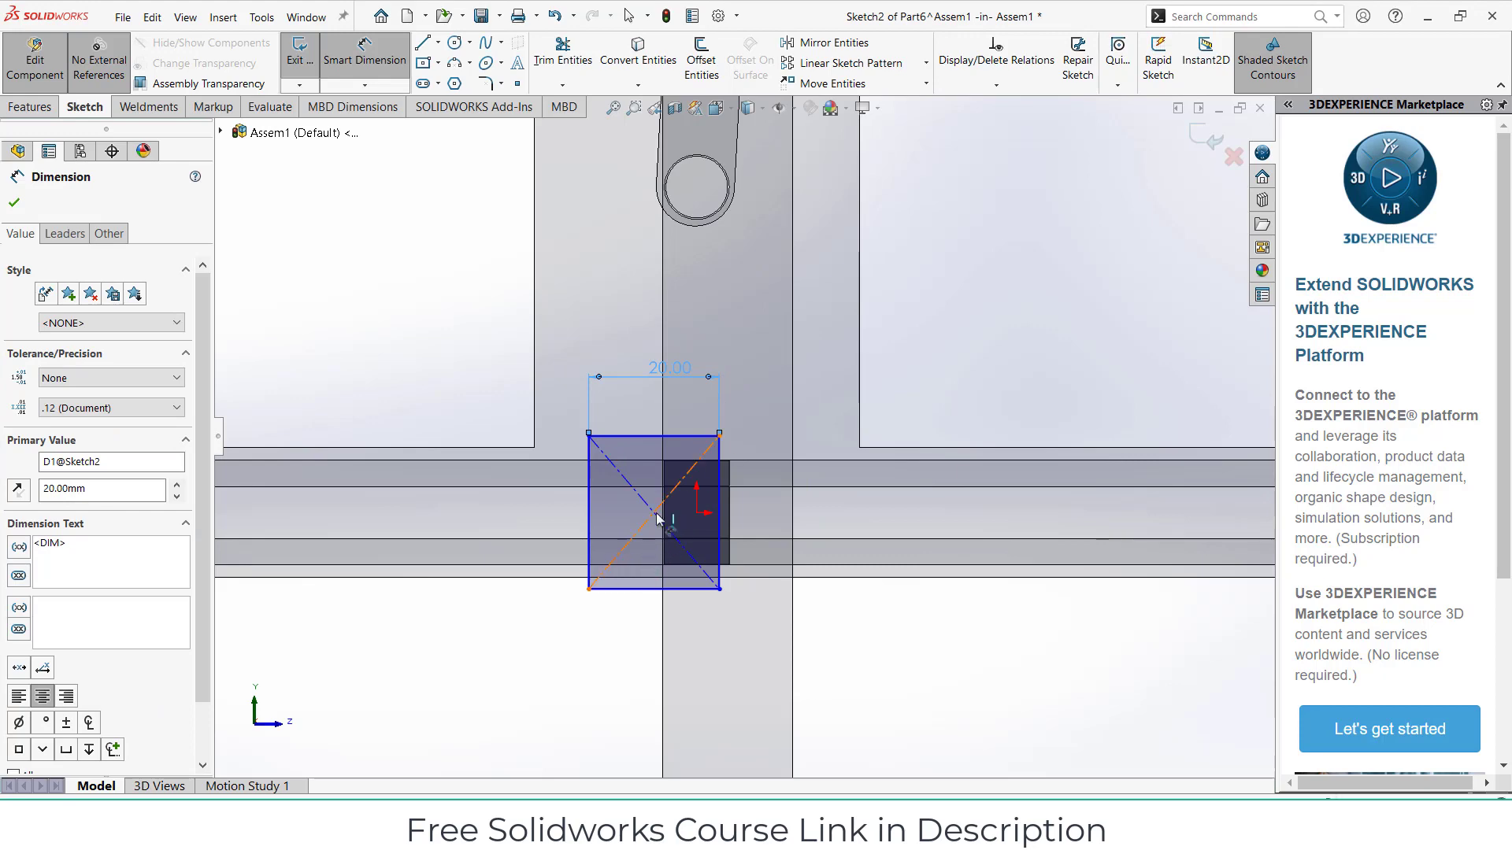
- Dimension the distance between the rectangle's vertical side and the origin to 10 mm
left_click(721, 522)
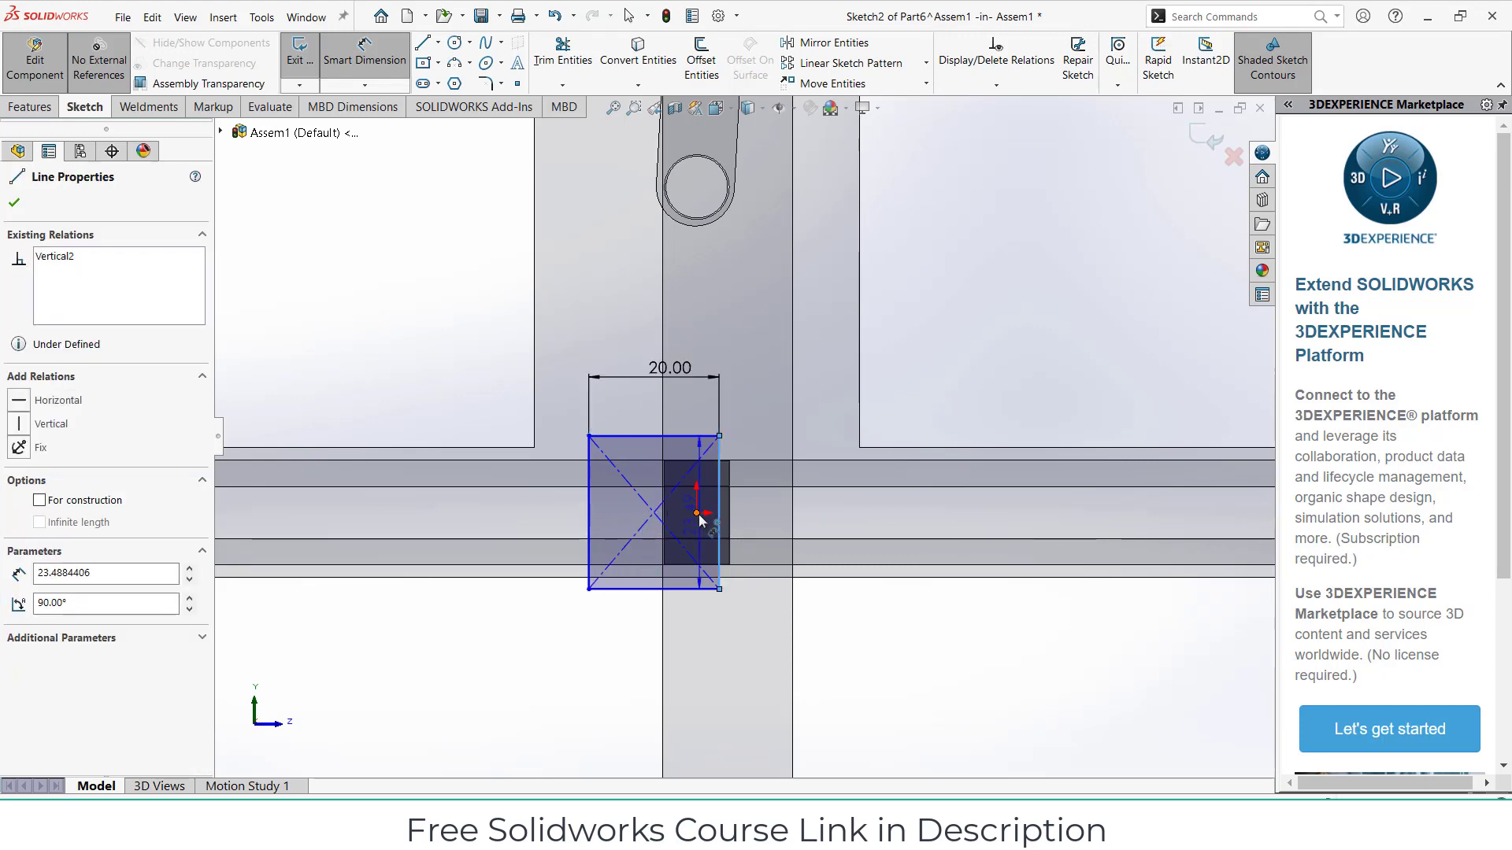
left_click(697, 513)
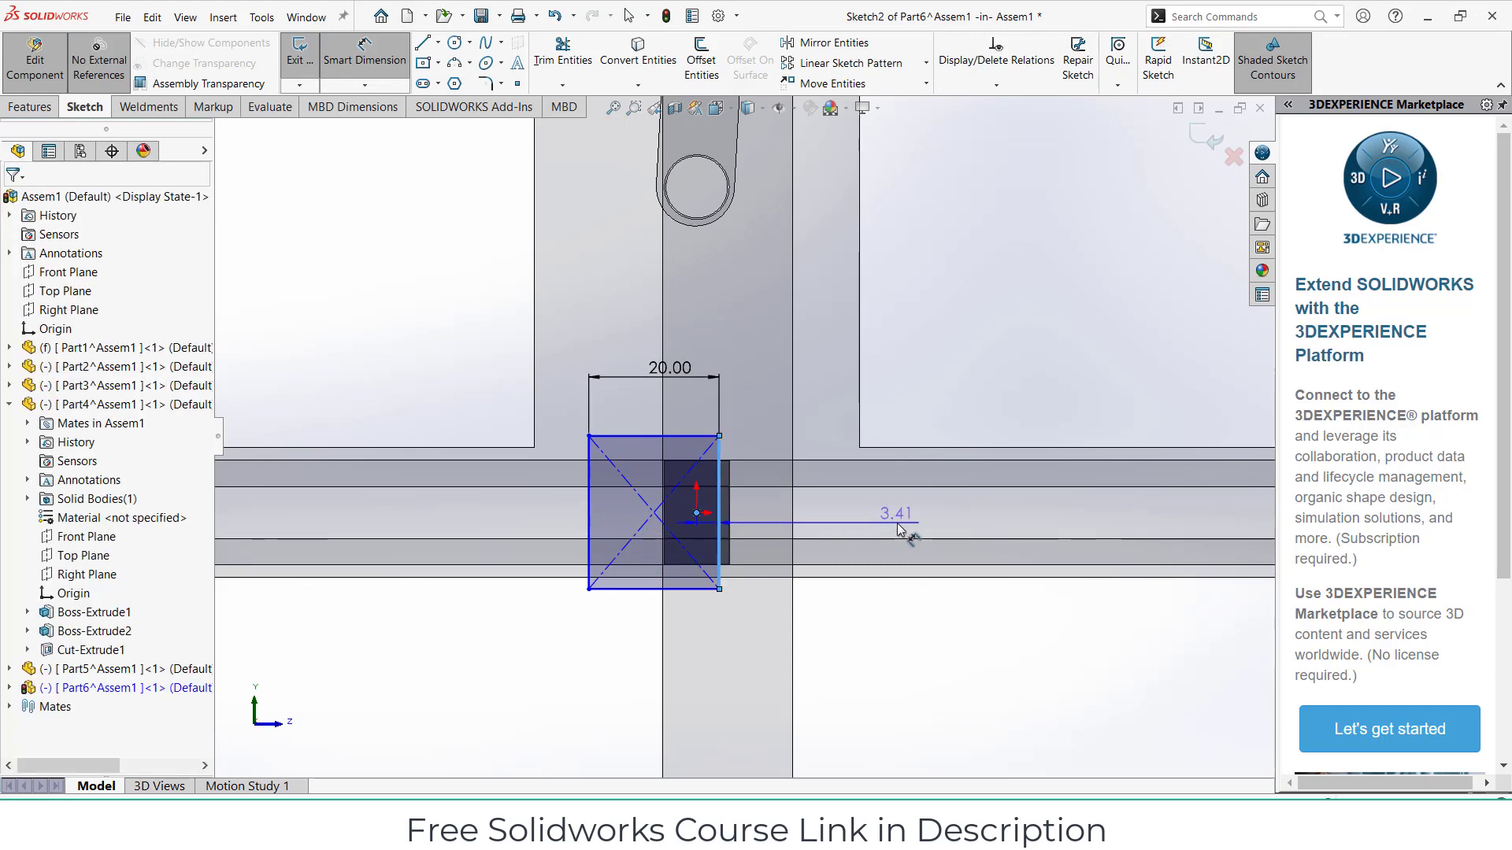
left_click(898, 529)
type("10.00mm")
key("Return")
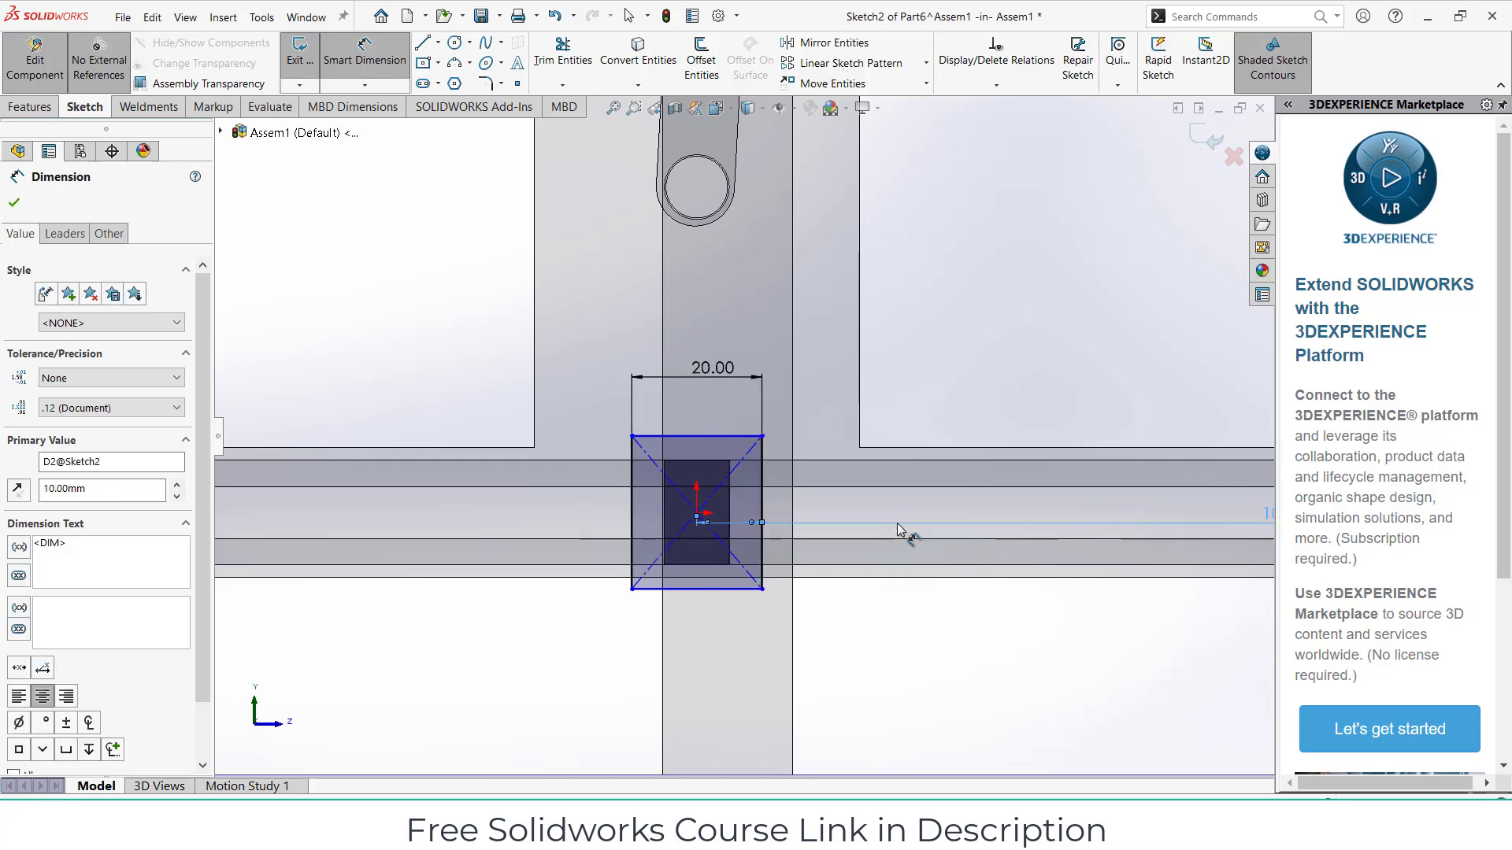
- Set the rectangle's width to 25 mm
double_click(714, 362)
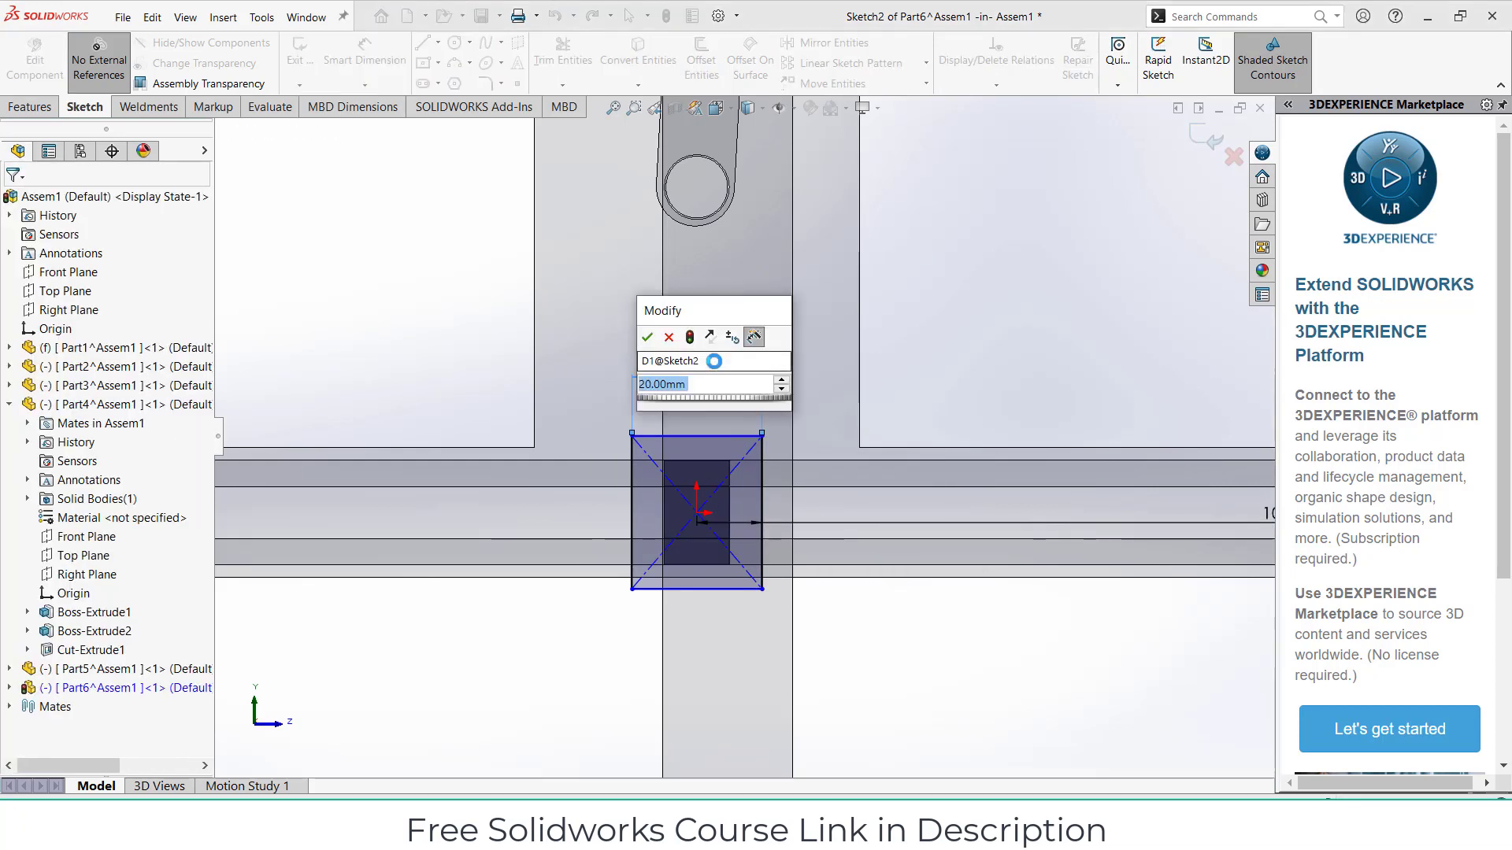
type("20")
key("Return")
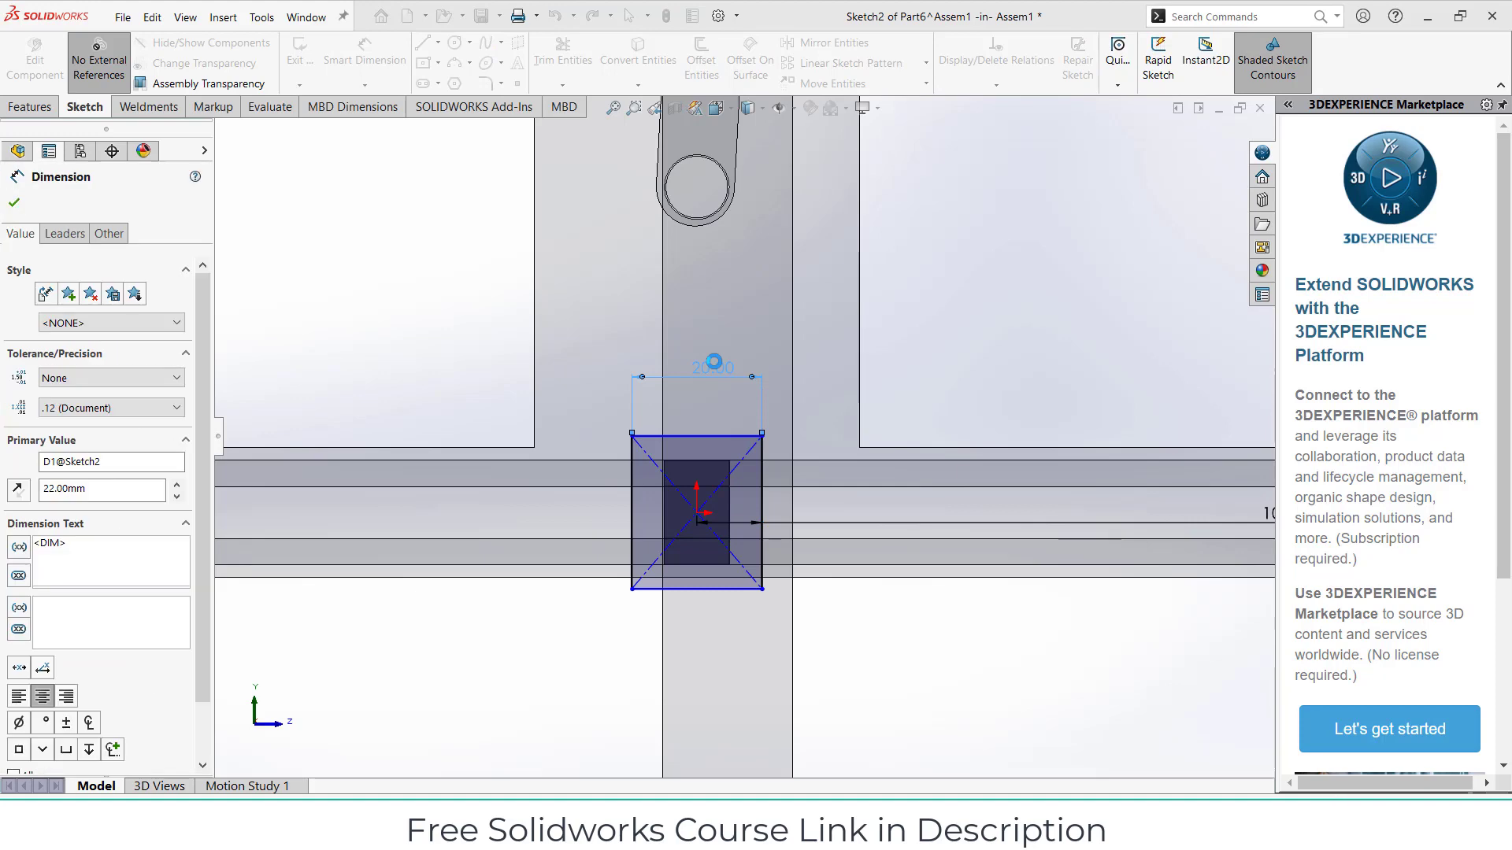
double_click(711, 368)
type("20")
key("Return")
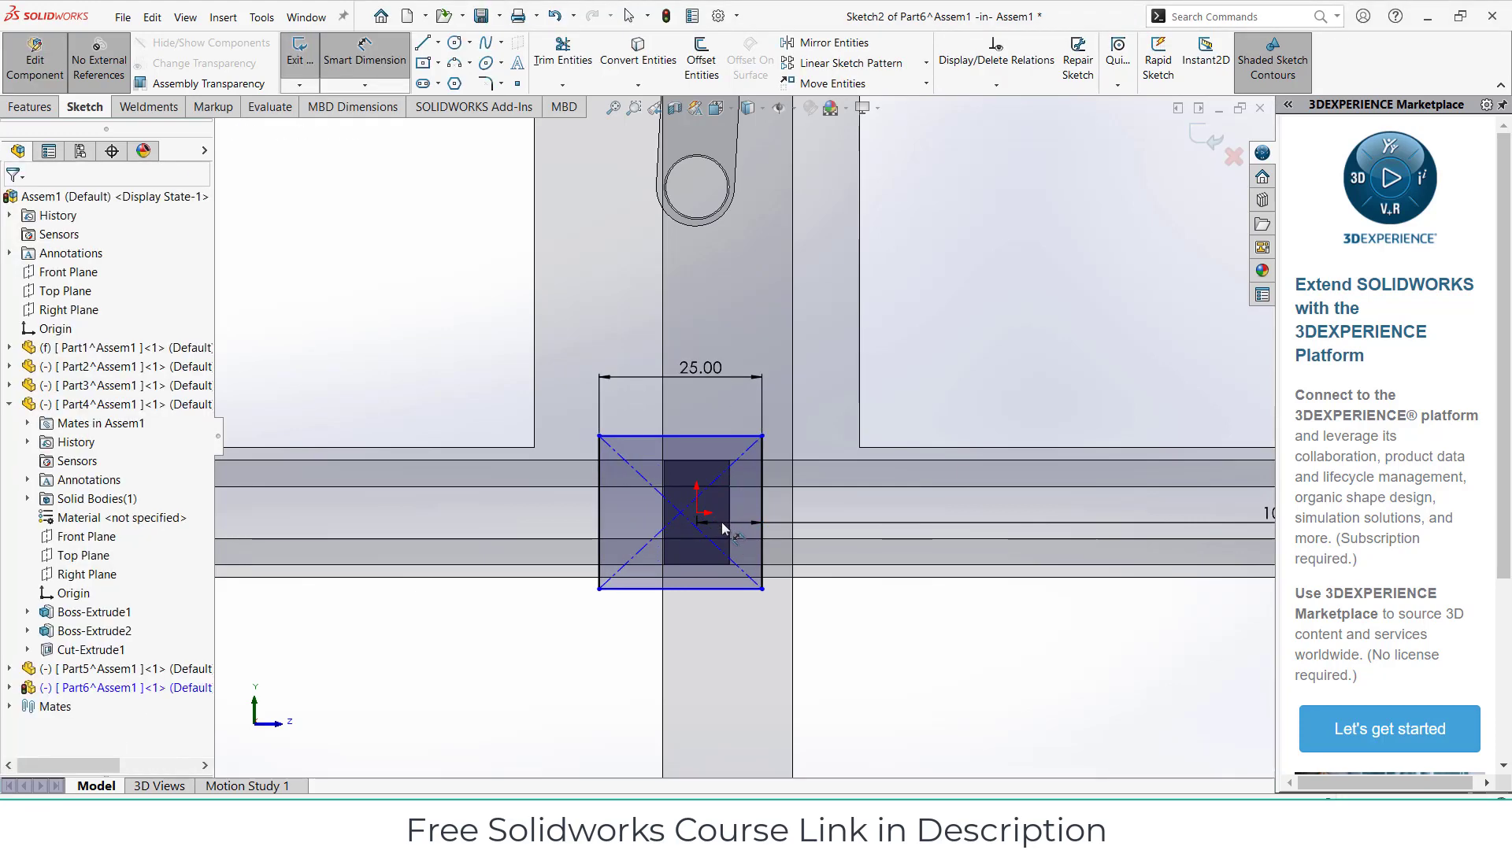
- Set the distance between the rectangle's vertical side and the origin to 12.5 mm
scroll(1088, 517, "up", 1)
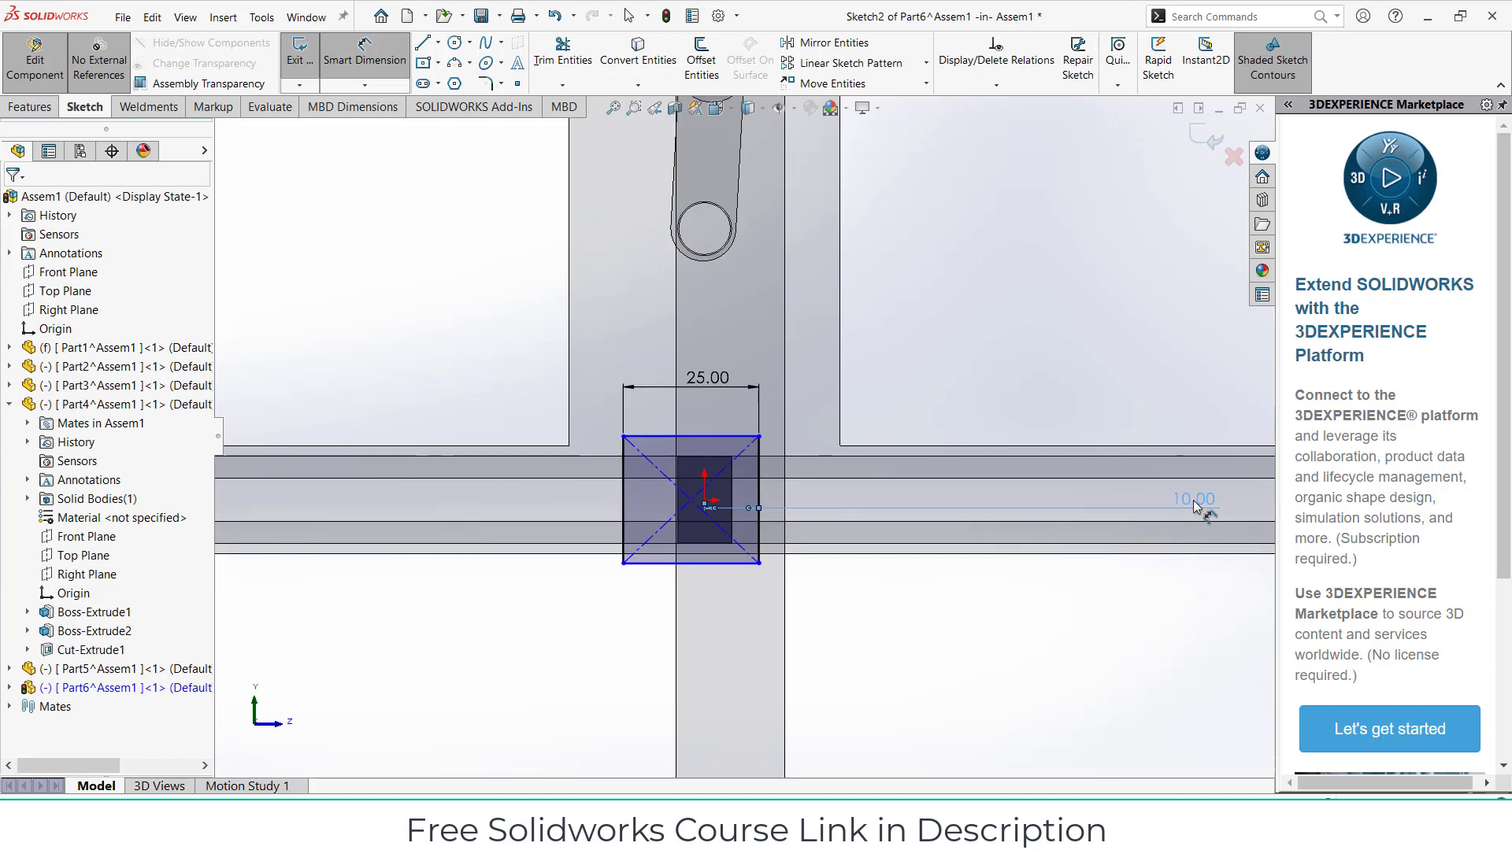
double_click(1194, 501)
key("Return")
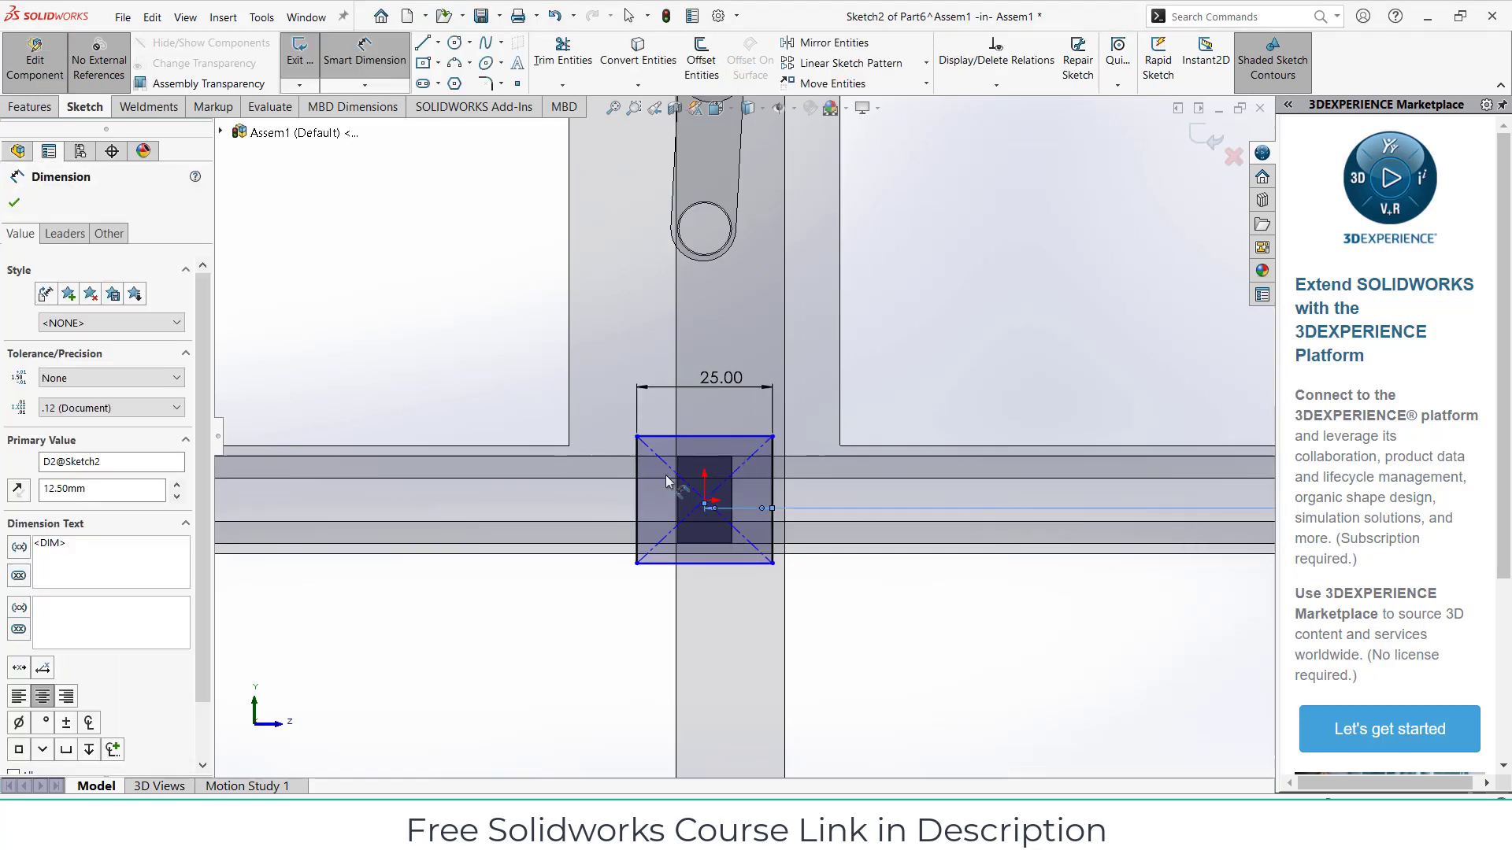
- Extrude the rectangle 2 mm with the Mid Plane end condition, merged with the slider, to form a plate
scroll(724, 476, "down", 3)
left_click(32, 108)
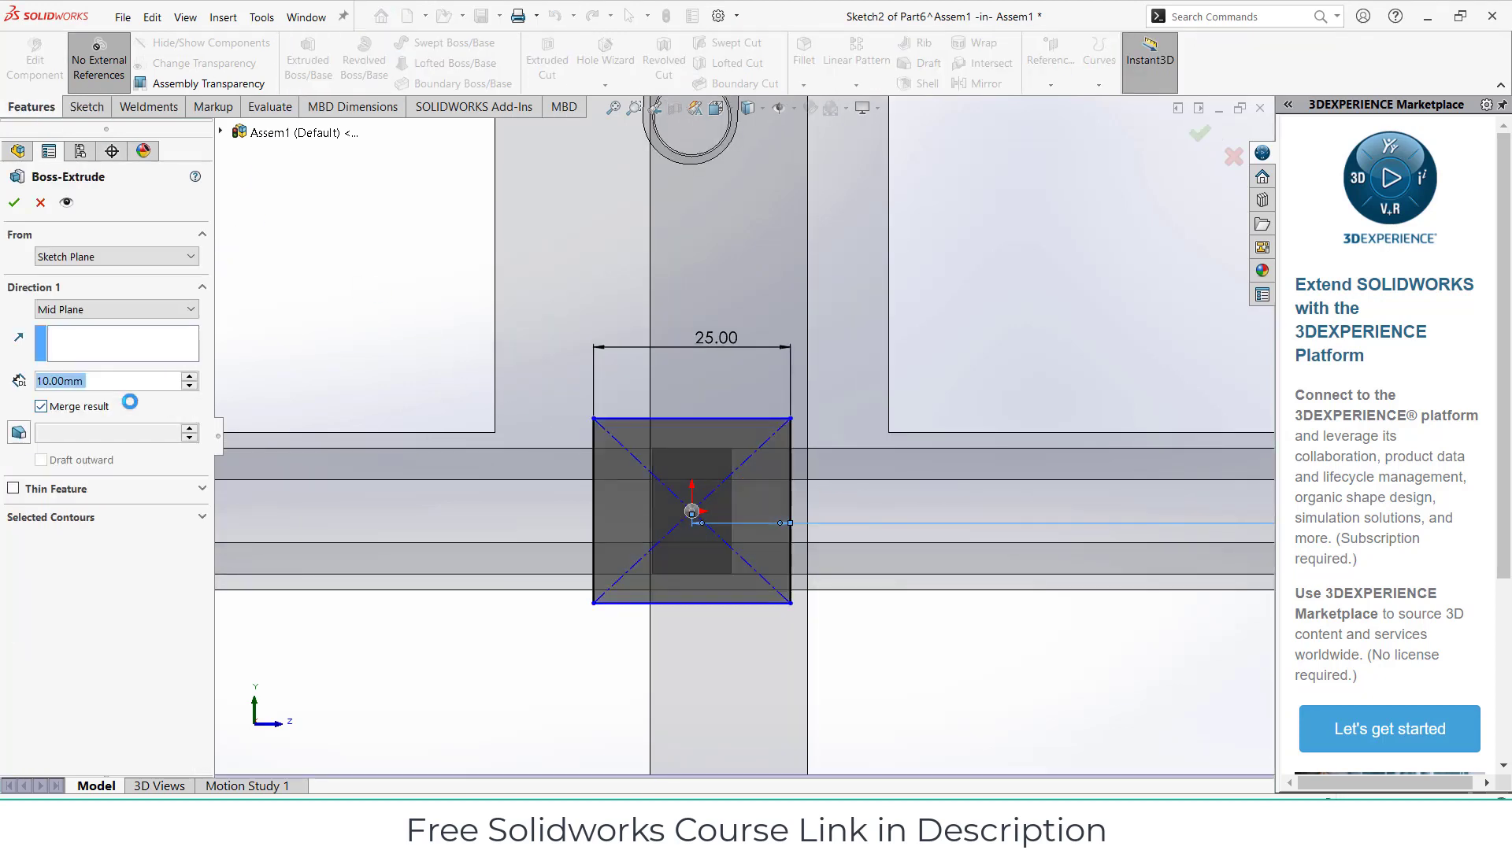
type("2")
key("Return")
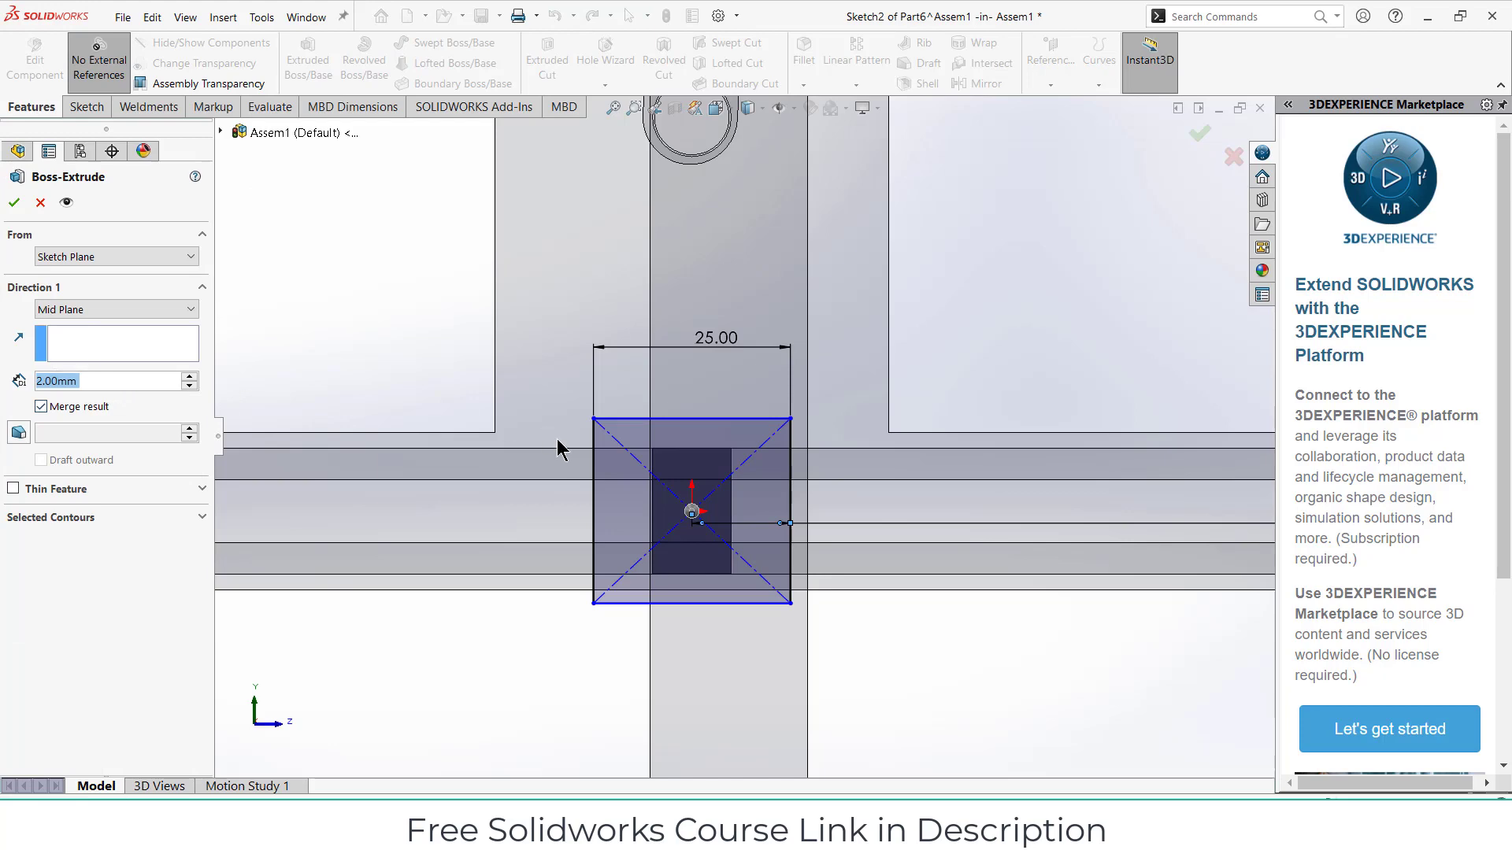
key("Return")
- Start a new sketch on the narrow upper face of the 2 mm plate
middle_click_drag(748, 509, 617, 394)
left_click(633, 396)
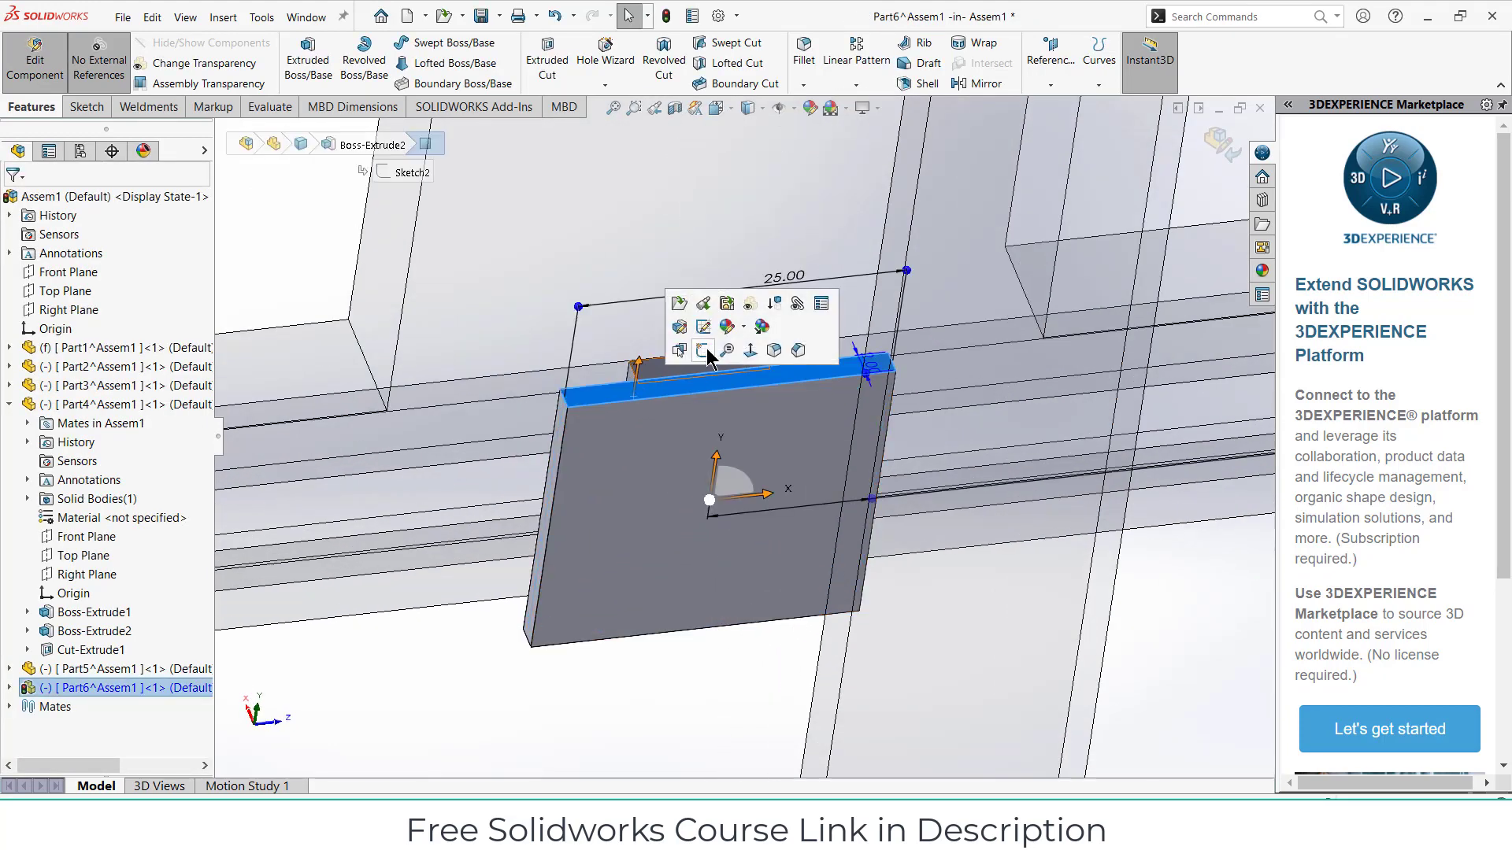
left_click(703, 351)
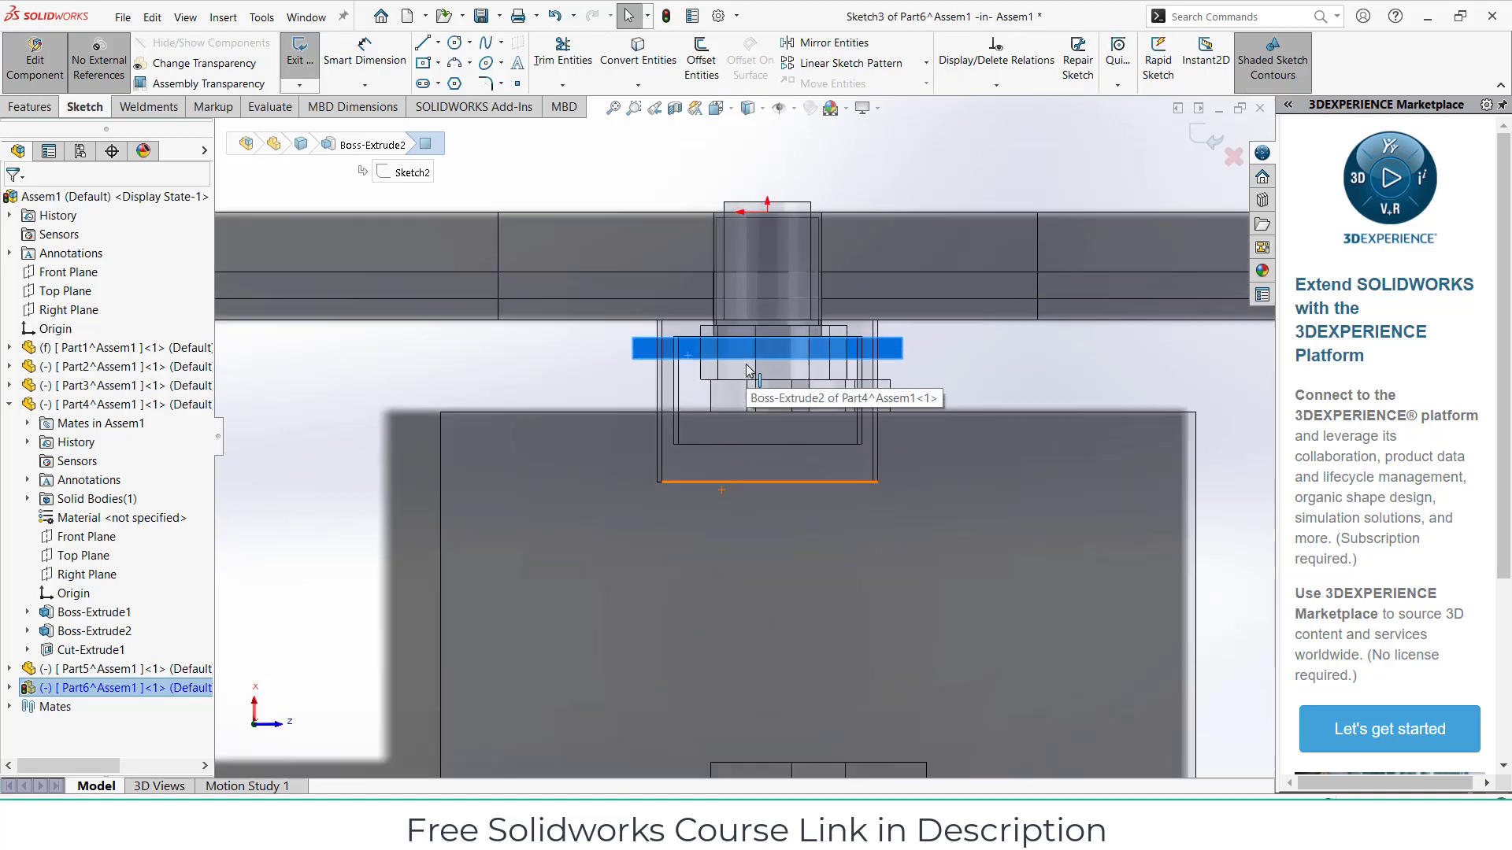
- Sketch two small corner rectangles at both ends of the plate's long edge, about 2.73 by 1.75 mm and 2.73 by 1.58 mm
left_click(439, 65)
left_click(437, 66)
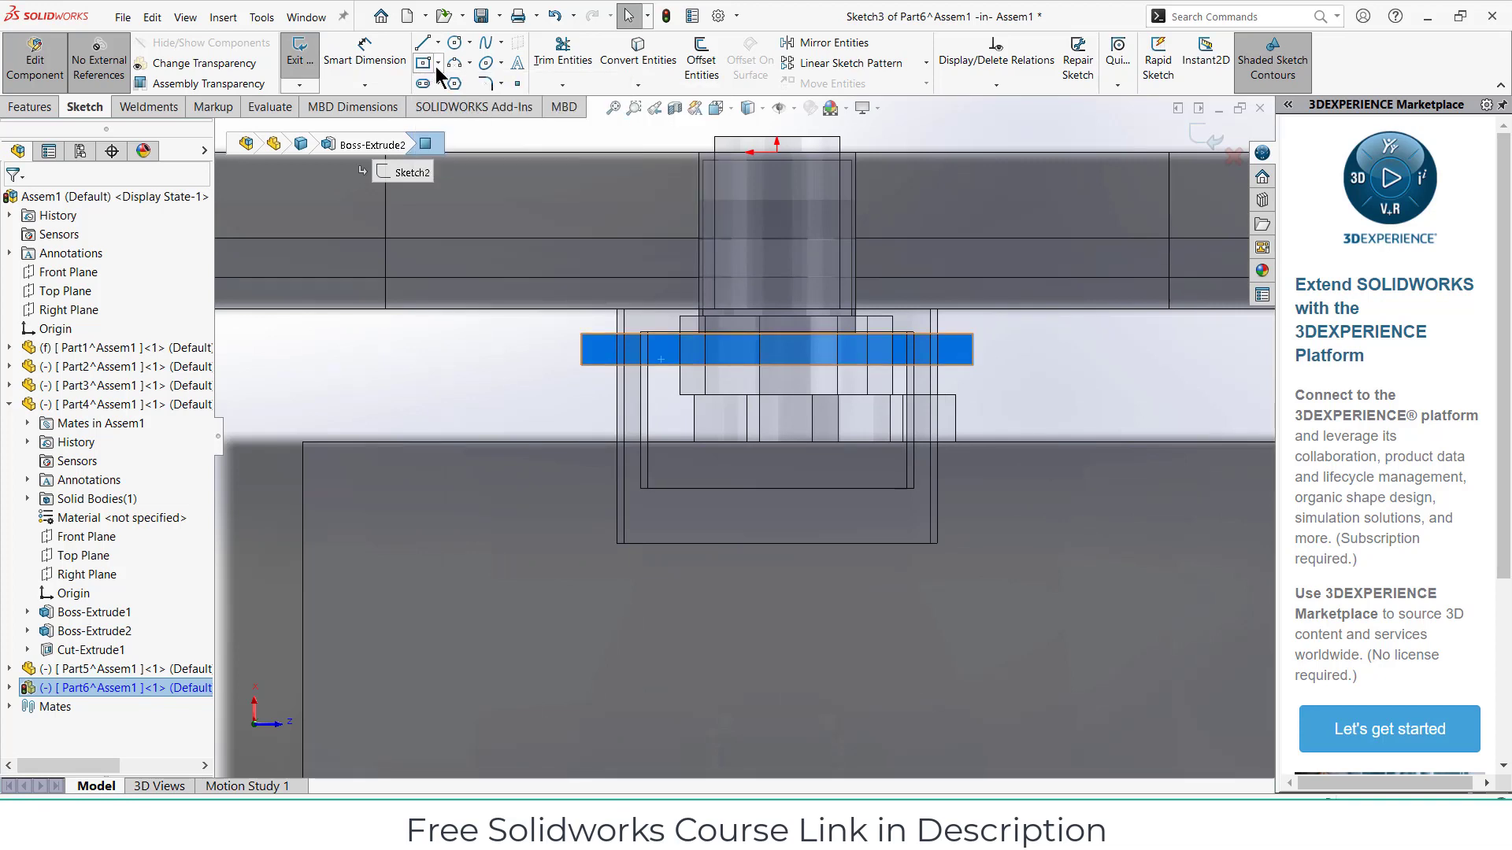
left_click(438, 65)
left_click(429, 86)
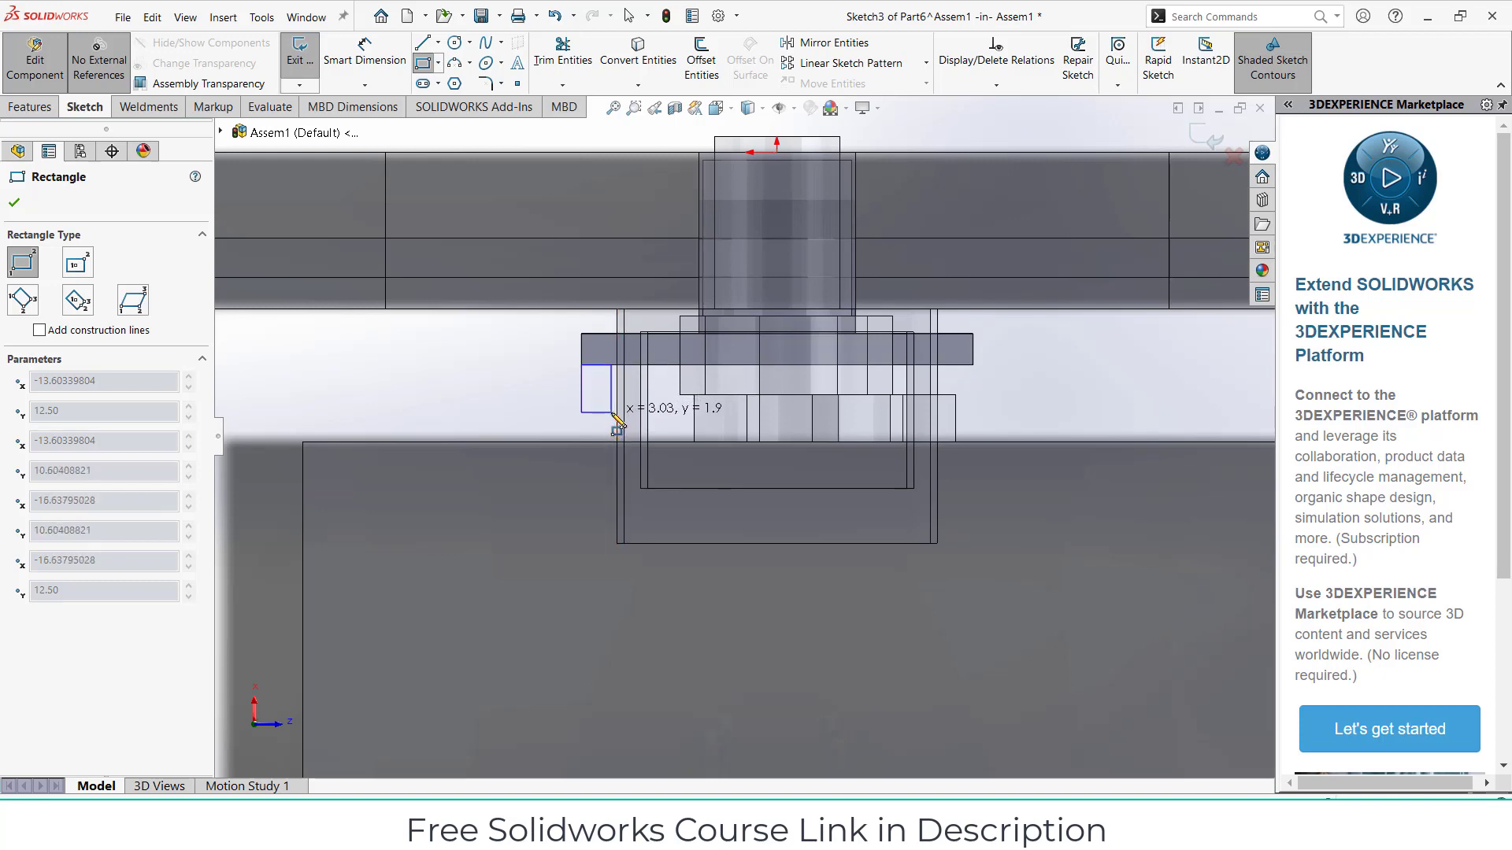
left_click(610, 408)
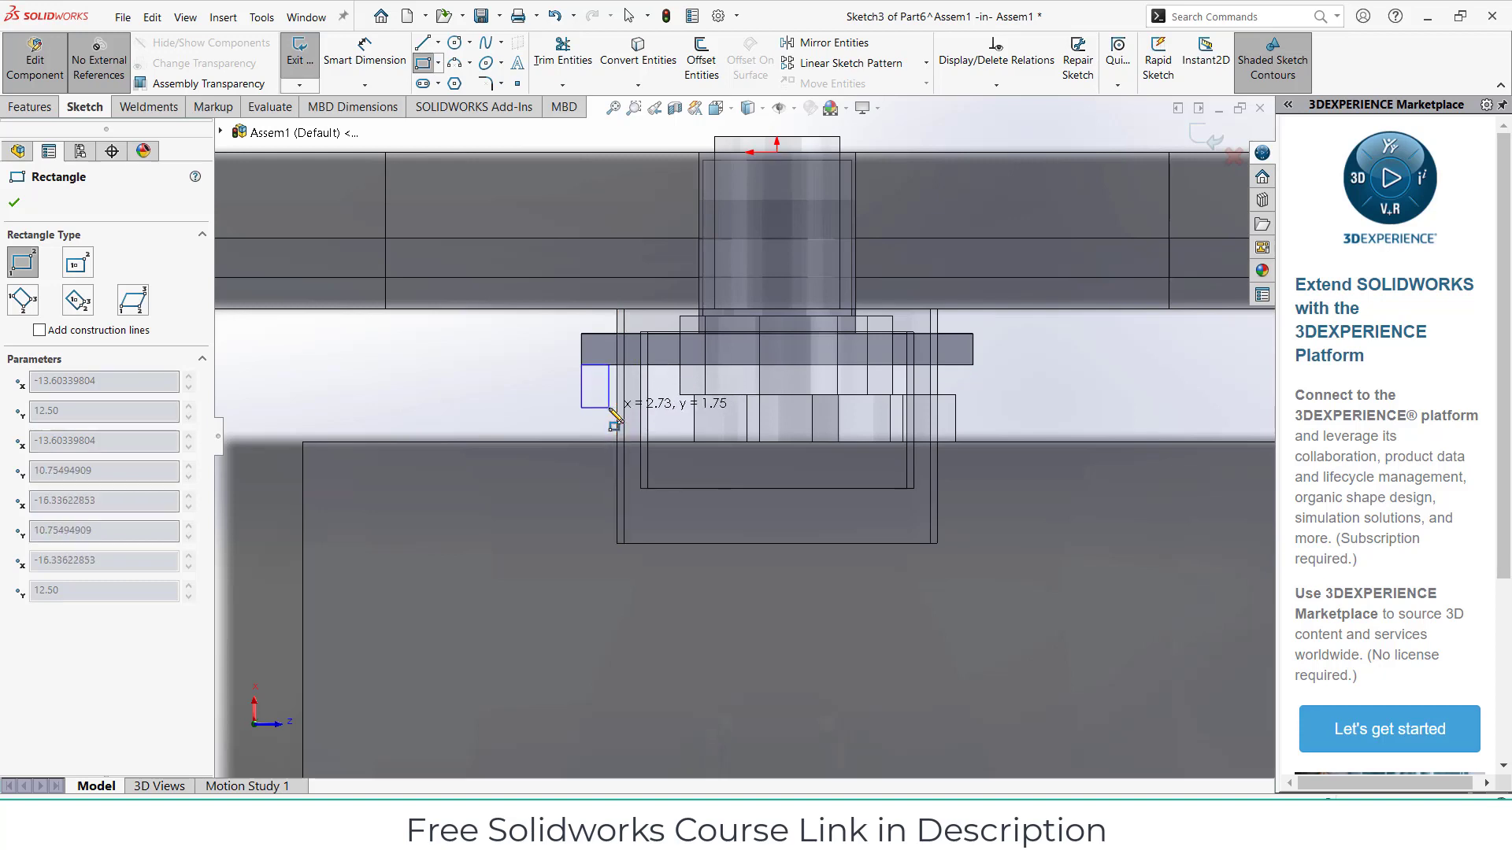
left_click(975, 365)
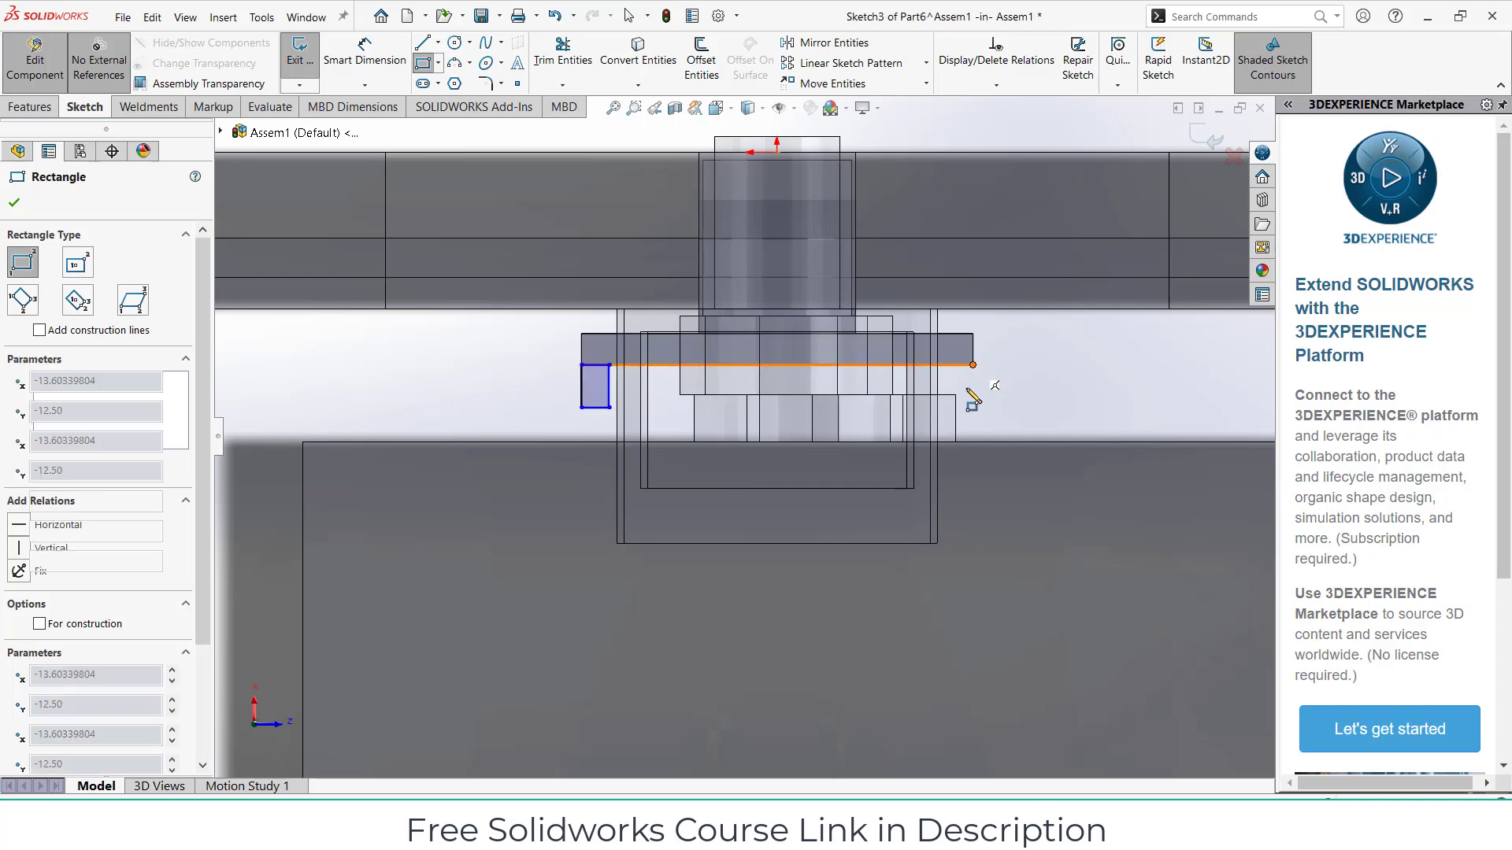
left_click(949, 408)
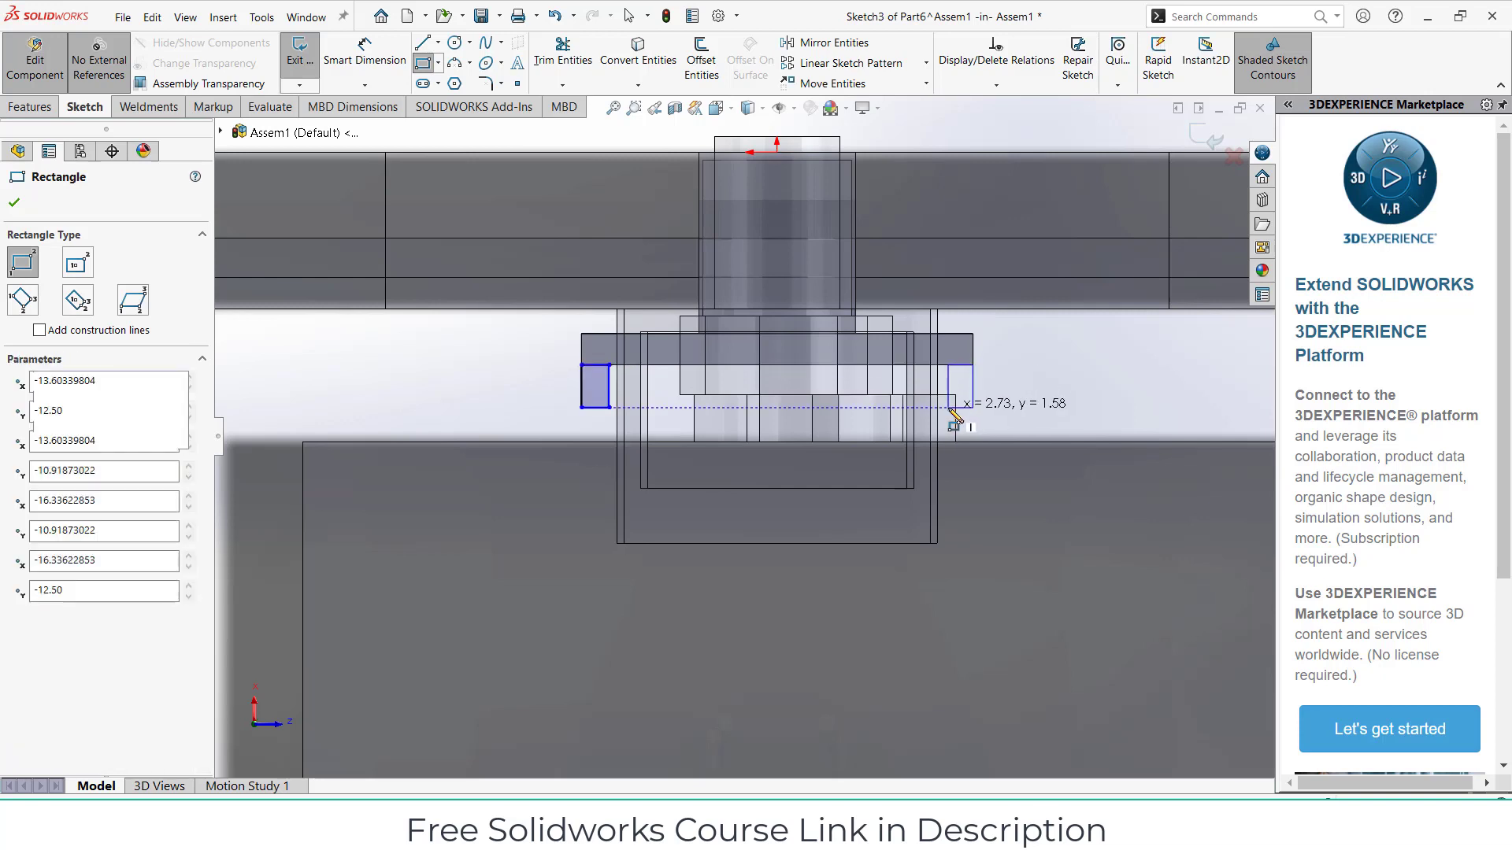
- Extrude both rectangles with Up To Surface to the plate's opposite narrow face, merged with the slider, to form two ribs
left_click(29, 107)
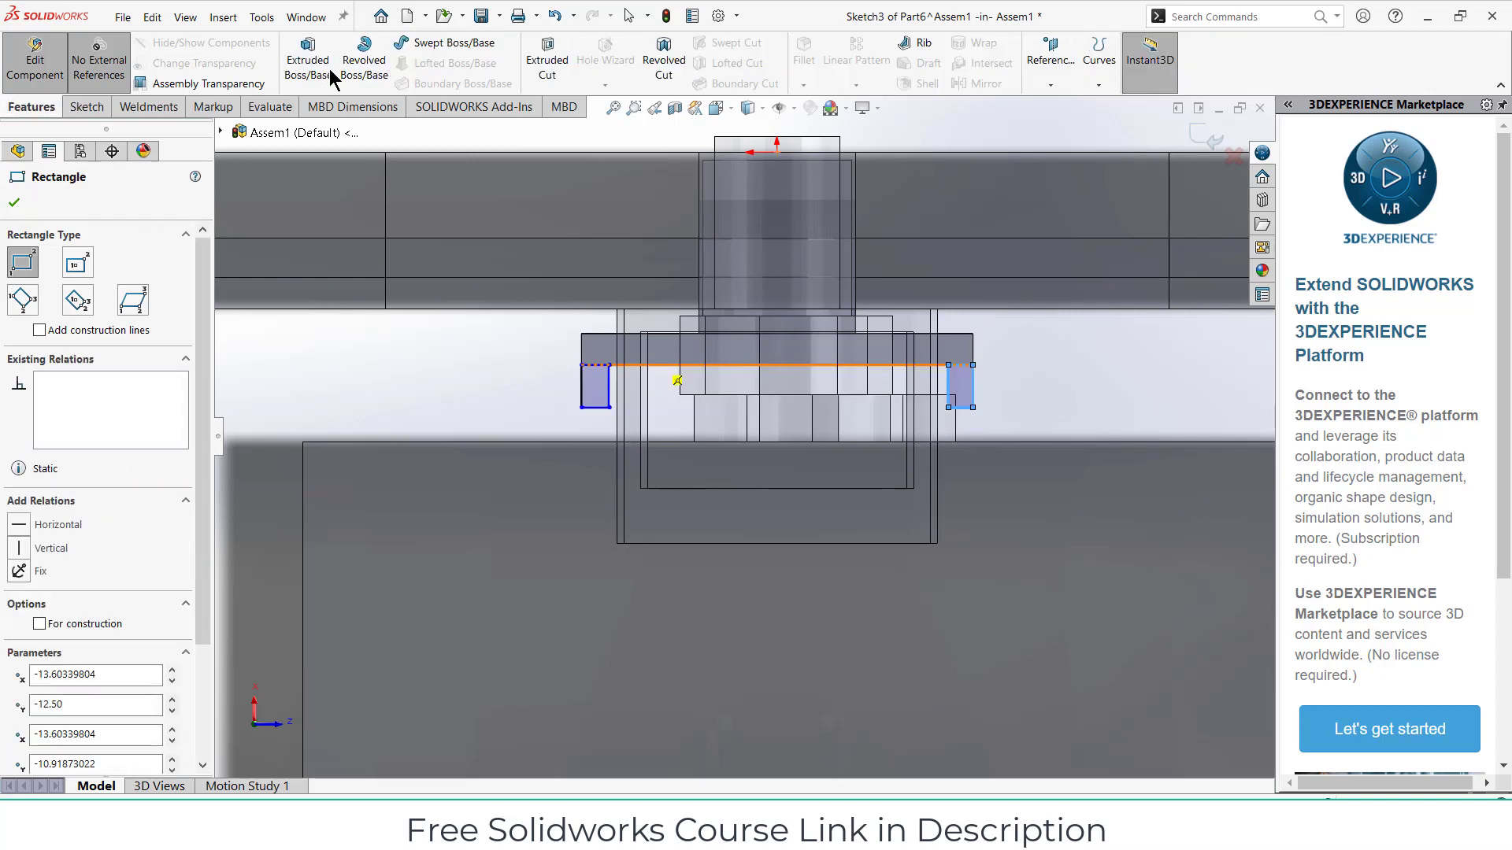
middle_click_drag(742, 282, 795, 212)
scroll(763, 371, "up", 8)
middle_click_drag(763, 371, 709, 445)
scroll(693, 642, "down", 4)
left_click(55, 309)
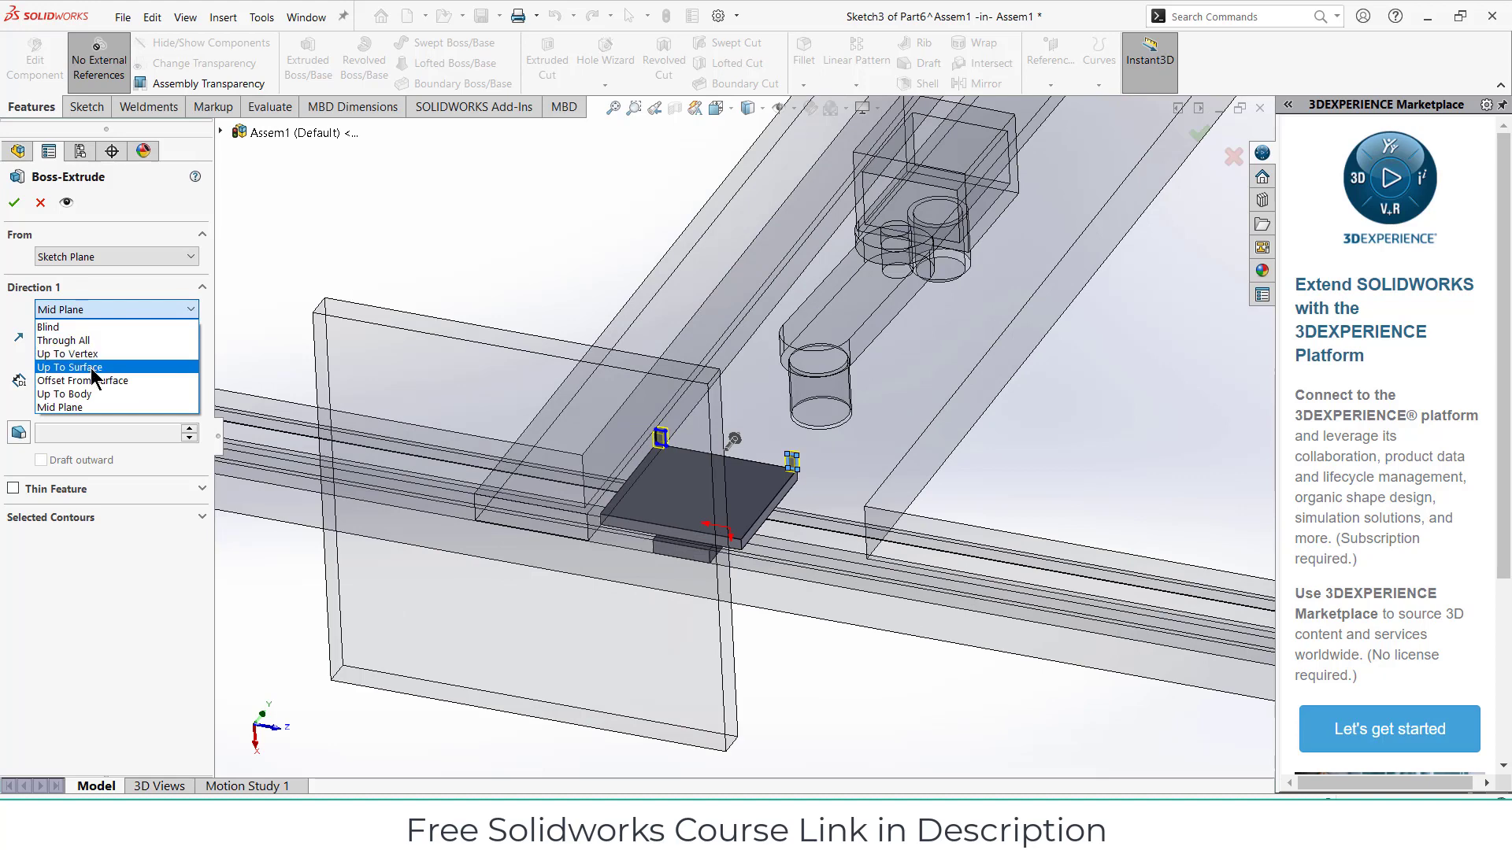
left_click(74, 364)
scroll(650, 517, "down", 3)
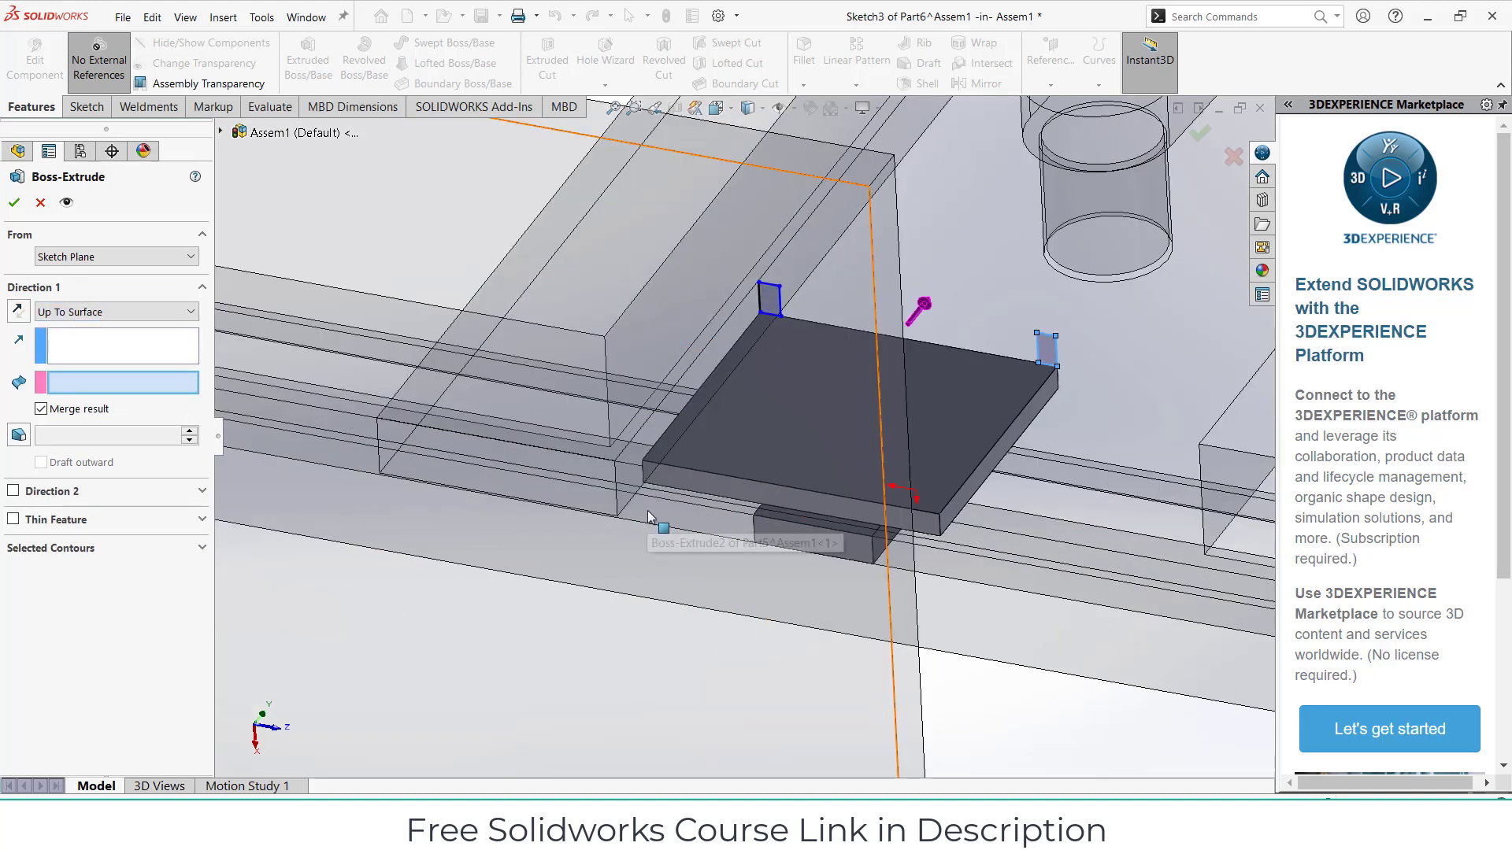
left_click(709, 493)
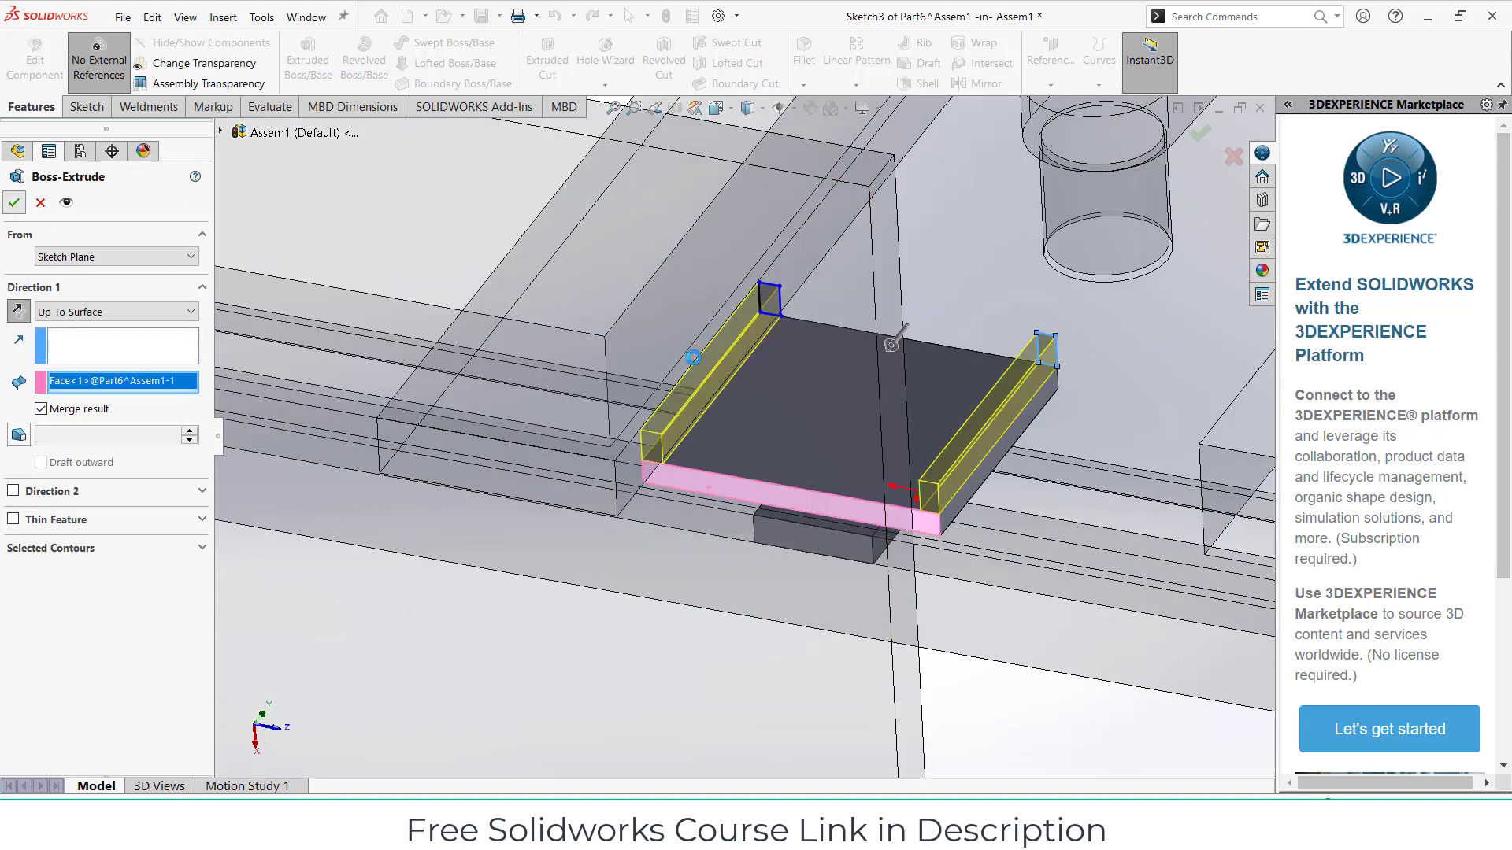
key("Return")
scroll(748, 441, "up", 5)
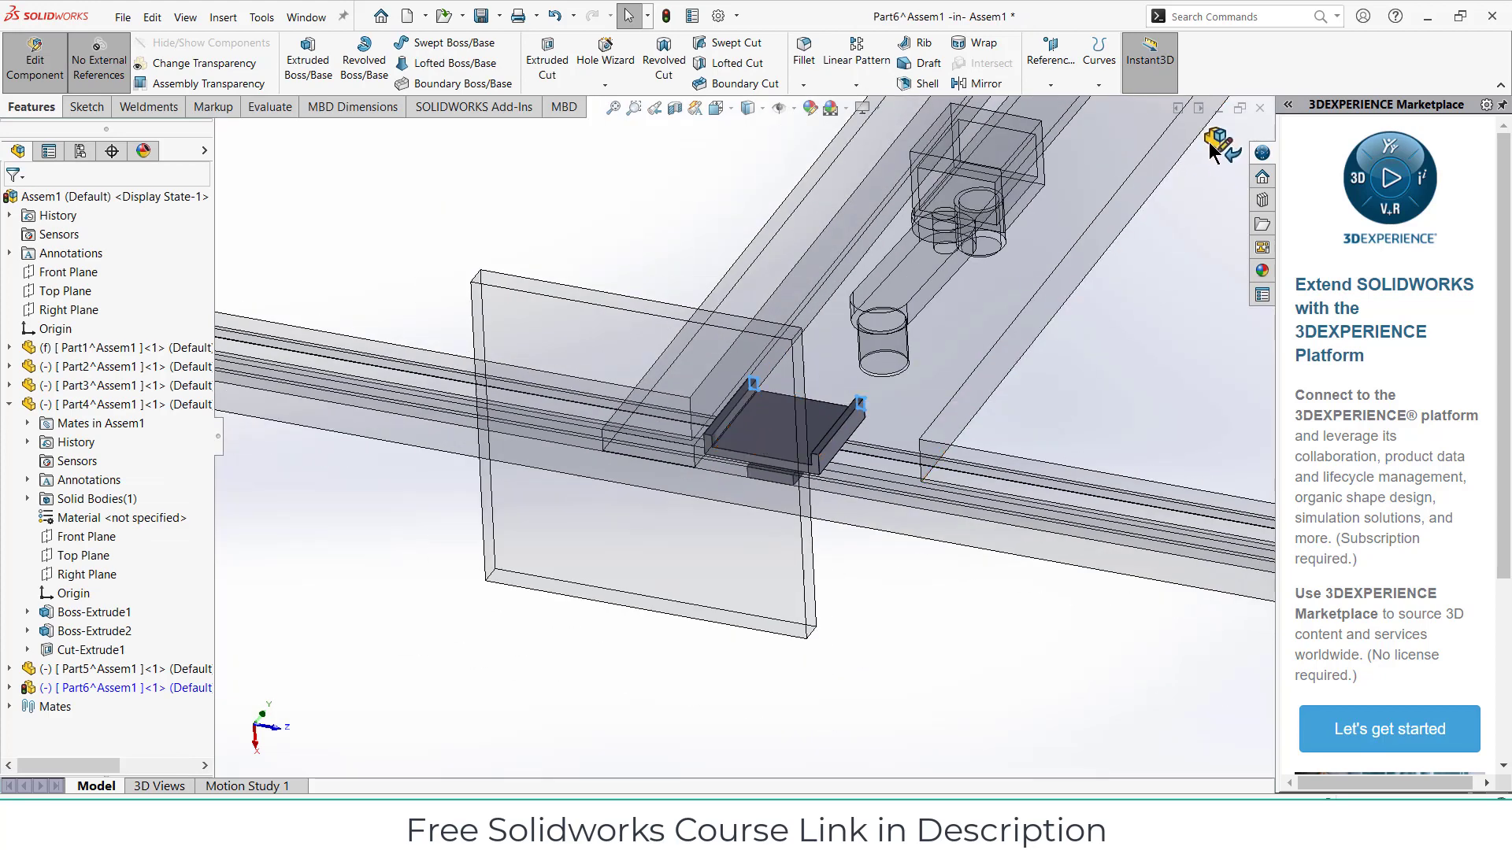
- Finish editing the slider part and add a coincident mate between the leg's broad face and the slider plate's face between the ribs
middle_click_drag(1051, 249, 835, 394)
scroll(769, 386, "down", 4)
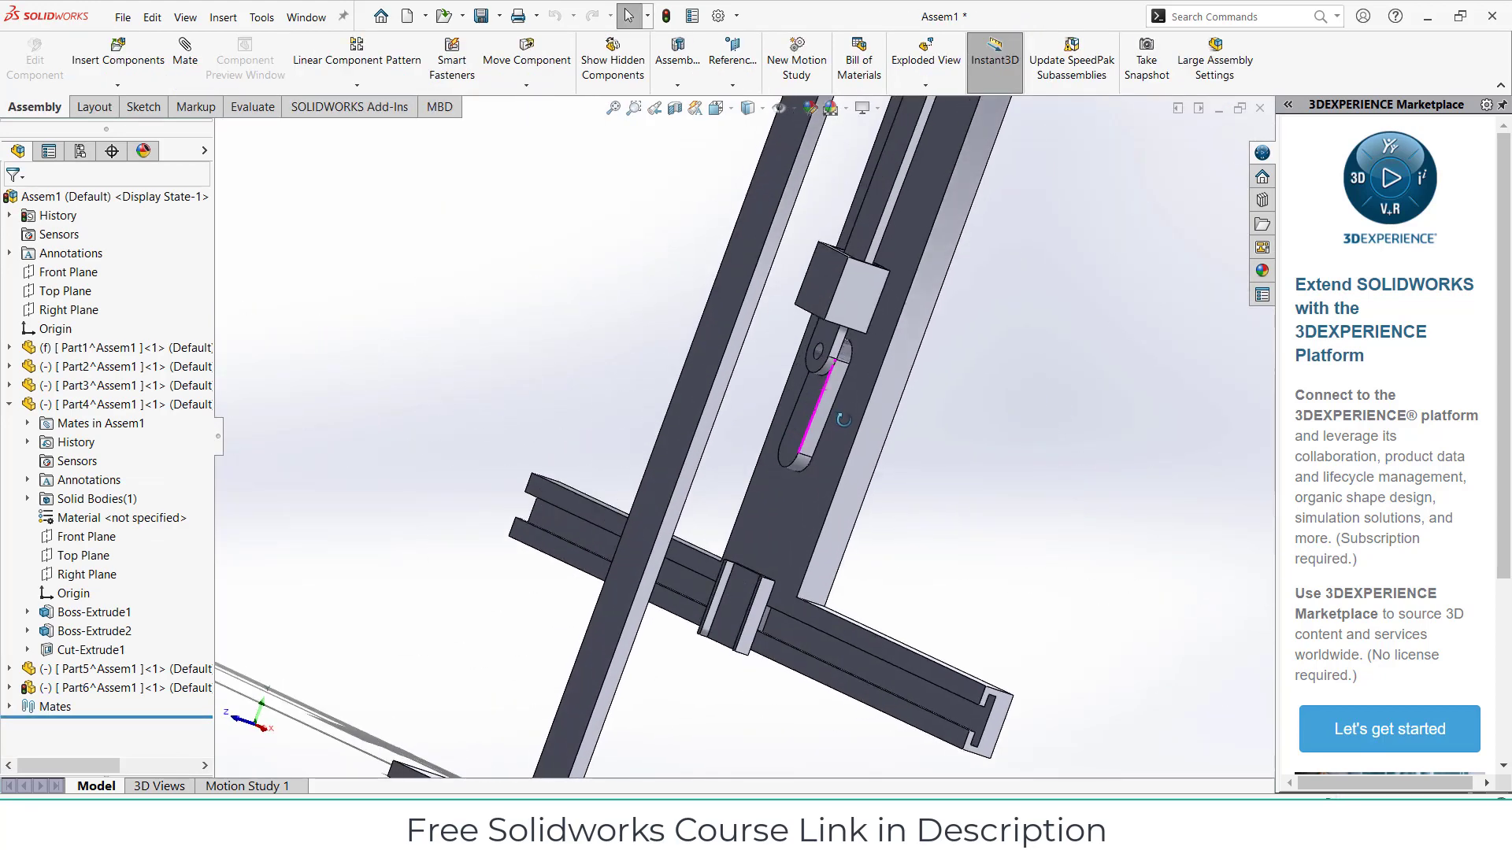
scroll(844, 422, "up", 3)
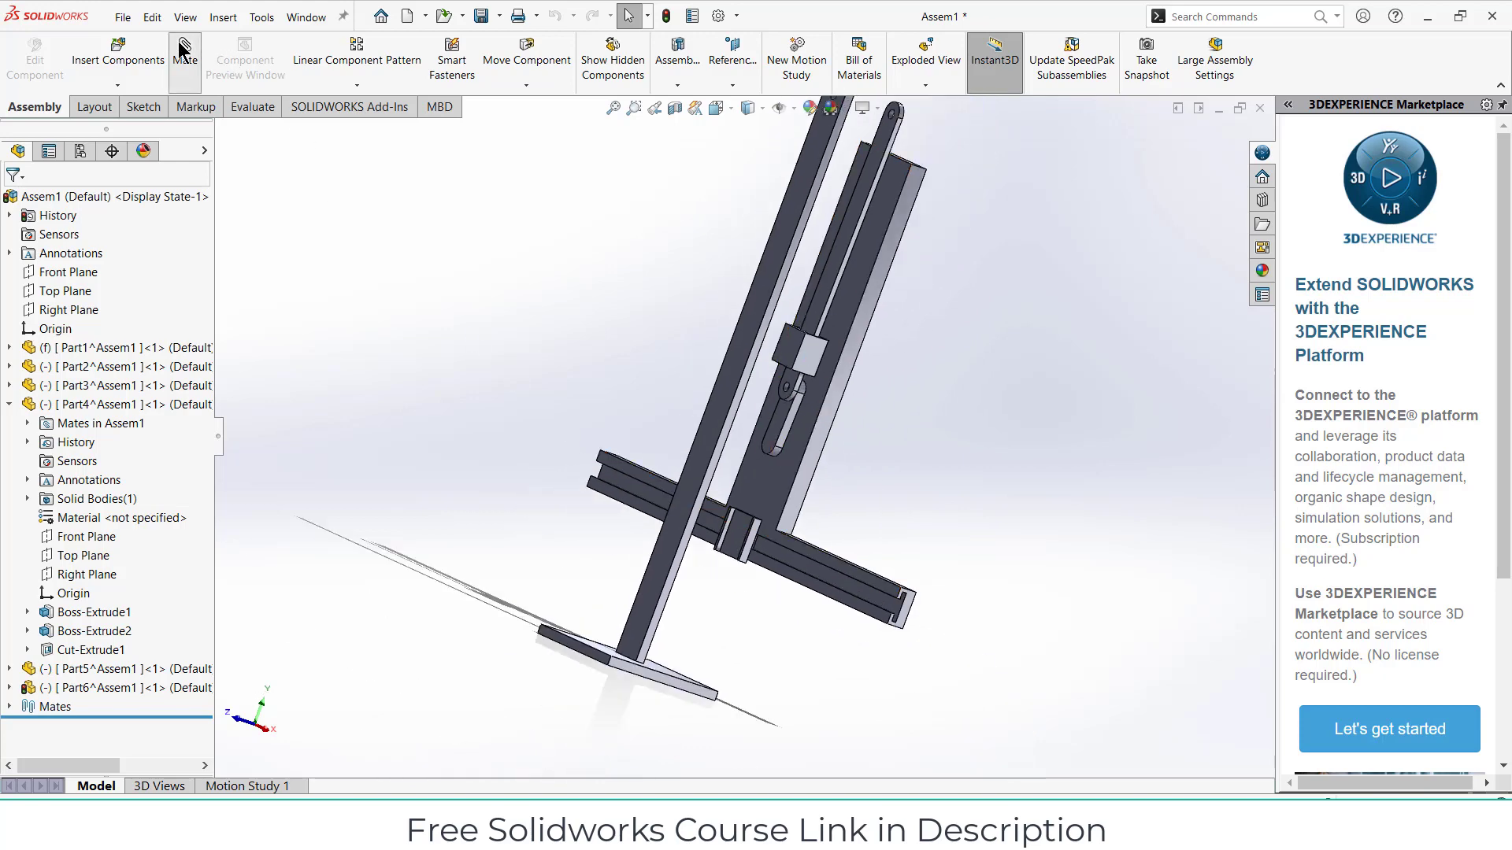
middle_click_drag(725, 517, 948, 388)
scroll(814, 521, "down", 6)
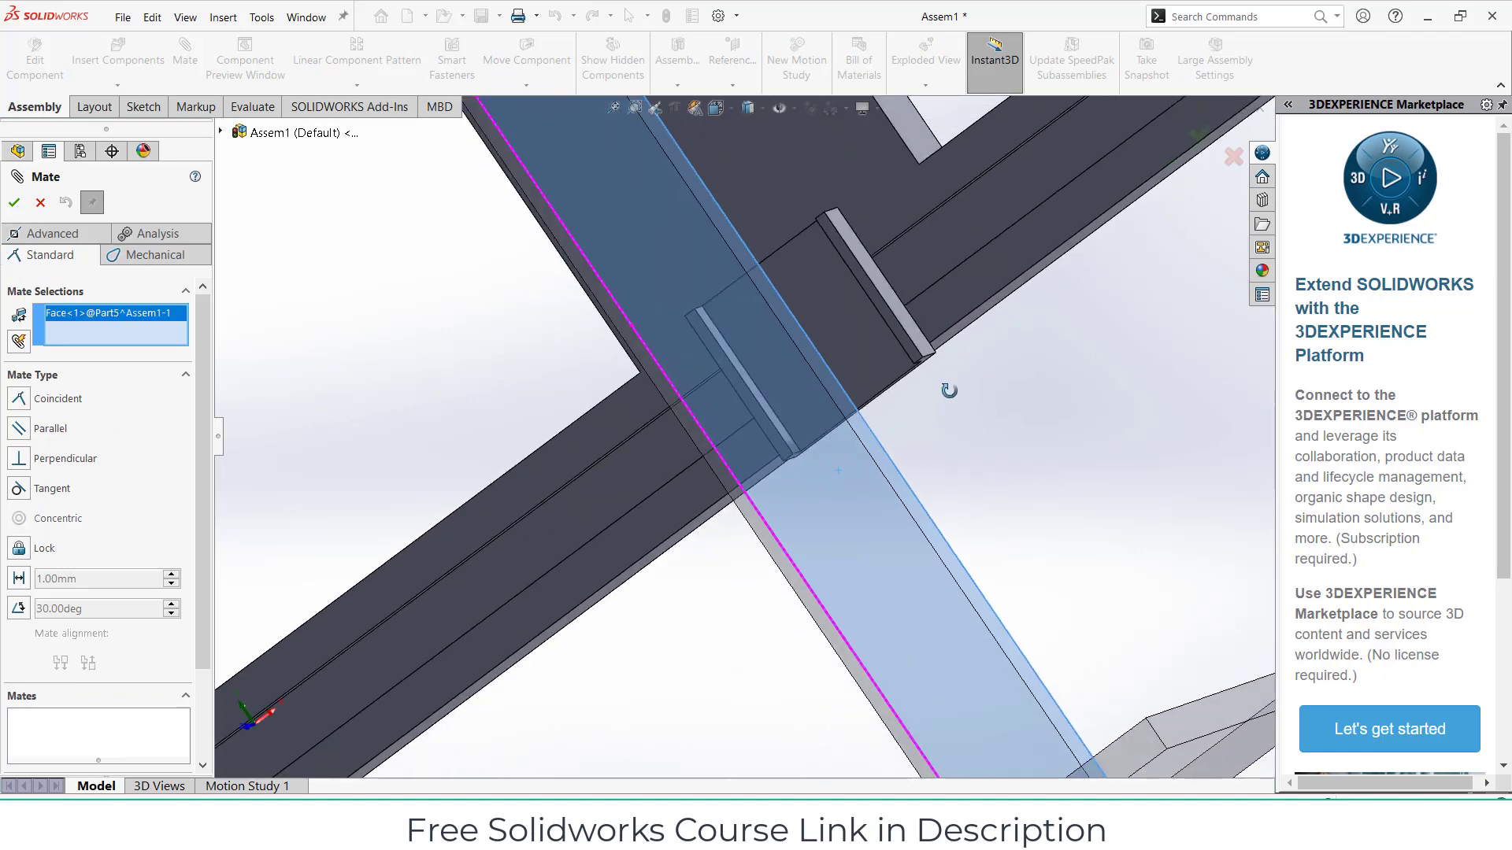
left_click(873, 346)
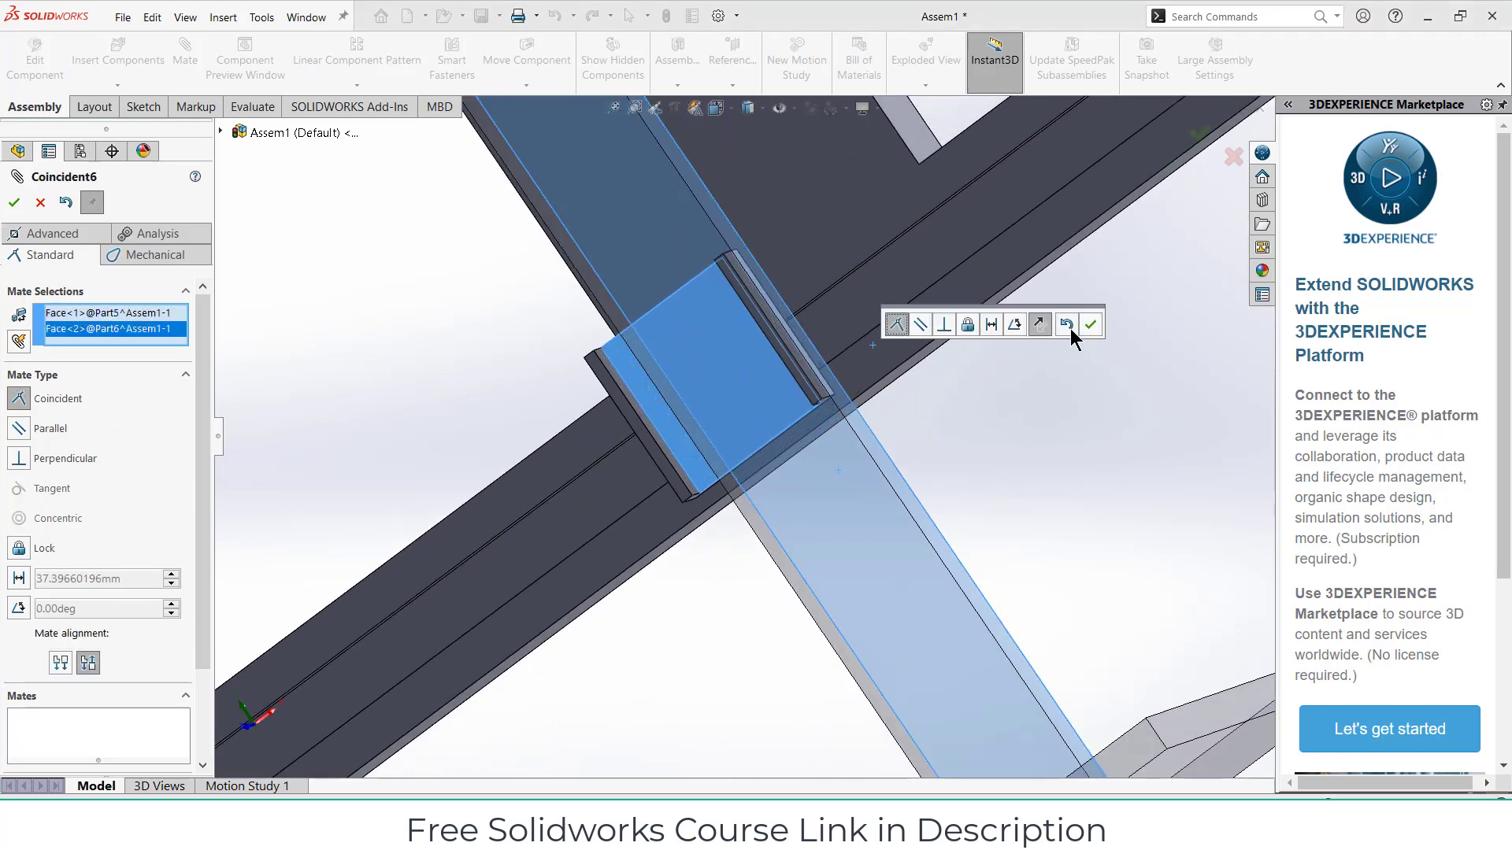
left_click(1090, 325)
- Add a parallel mate between the leg's narrow side face and the inner side face of one slider rib
middle_click_drag(957, 350, 776, 463)
left_click(786, 403)
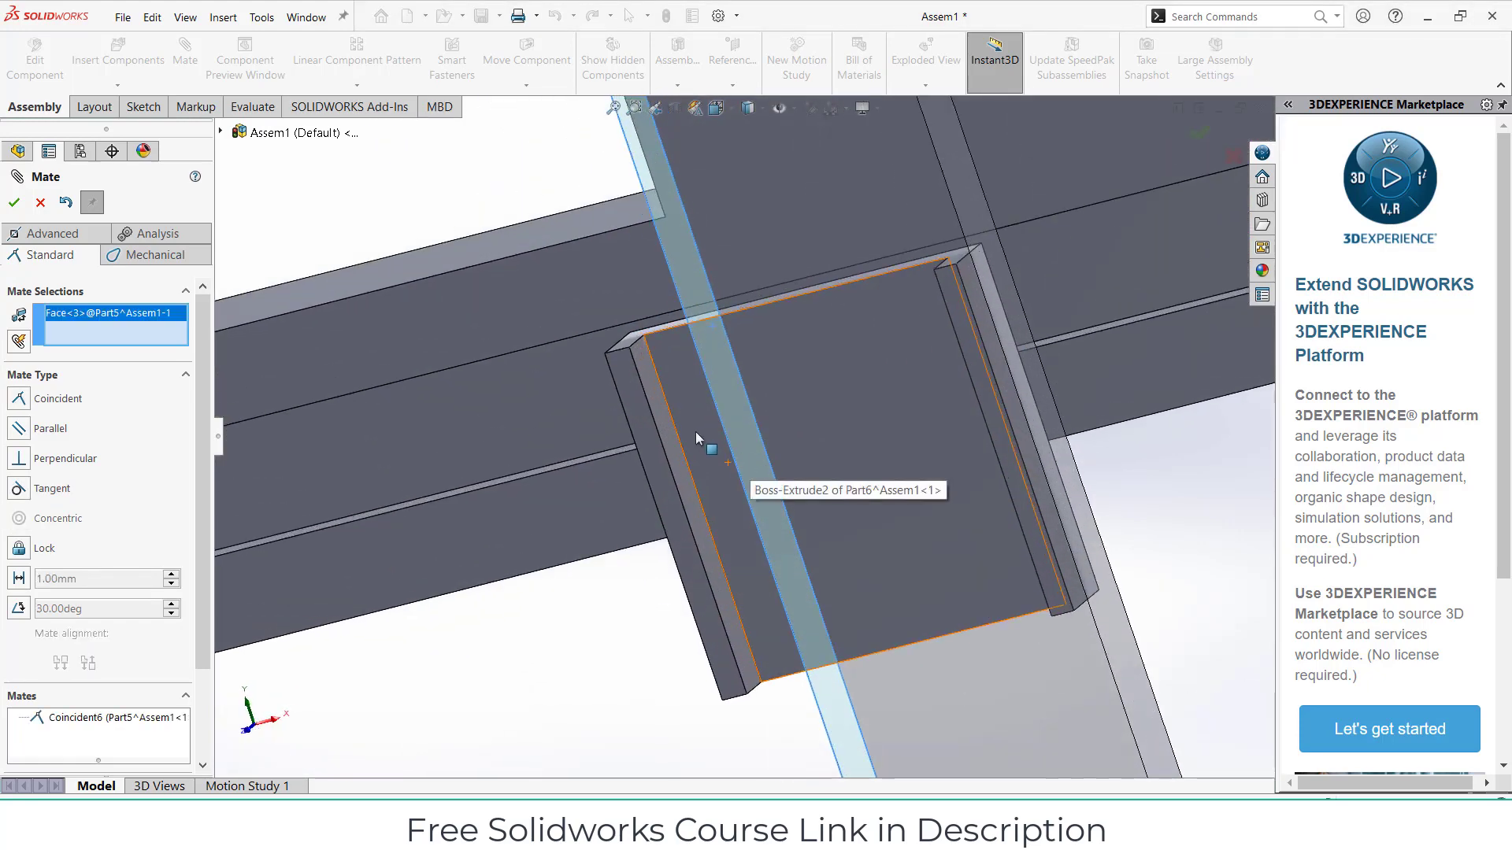
left_click(669, 426)
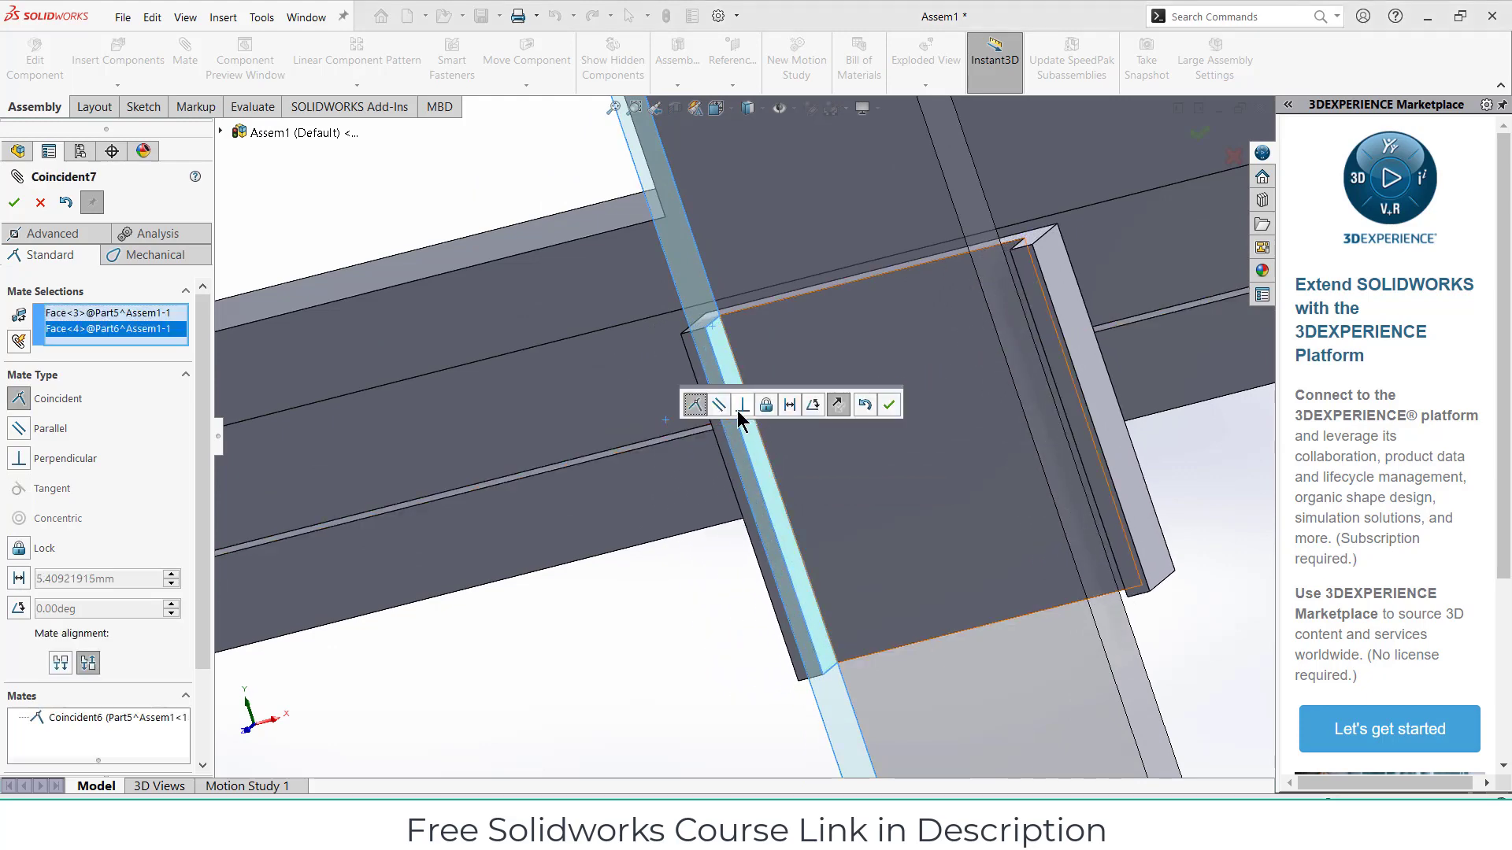
left_click(719, 405)
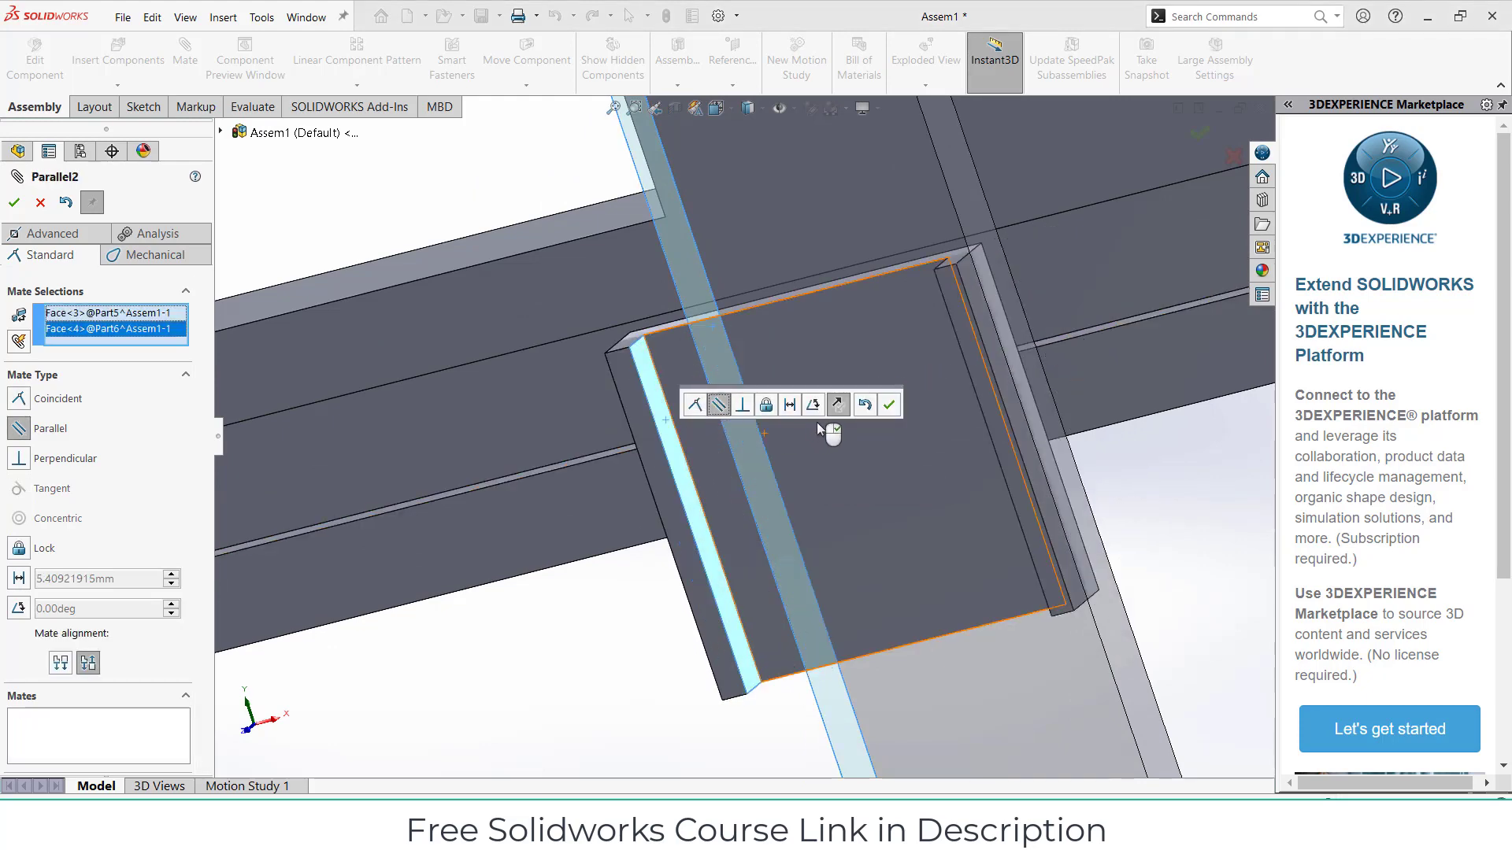
left_click(888, 405)
- Add a coincident mate between a face of the slider's stepped block and the inner face of the rail's channel lip
middle_click_drag(979, 429, 799, 455)
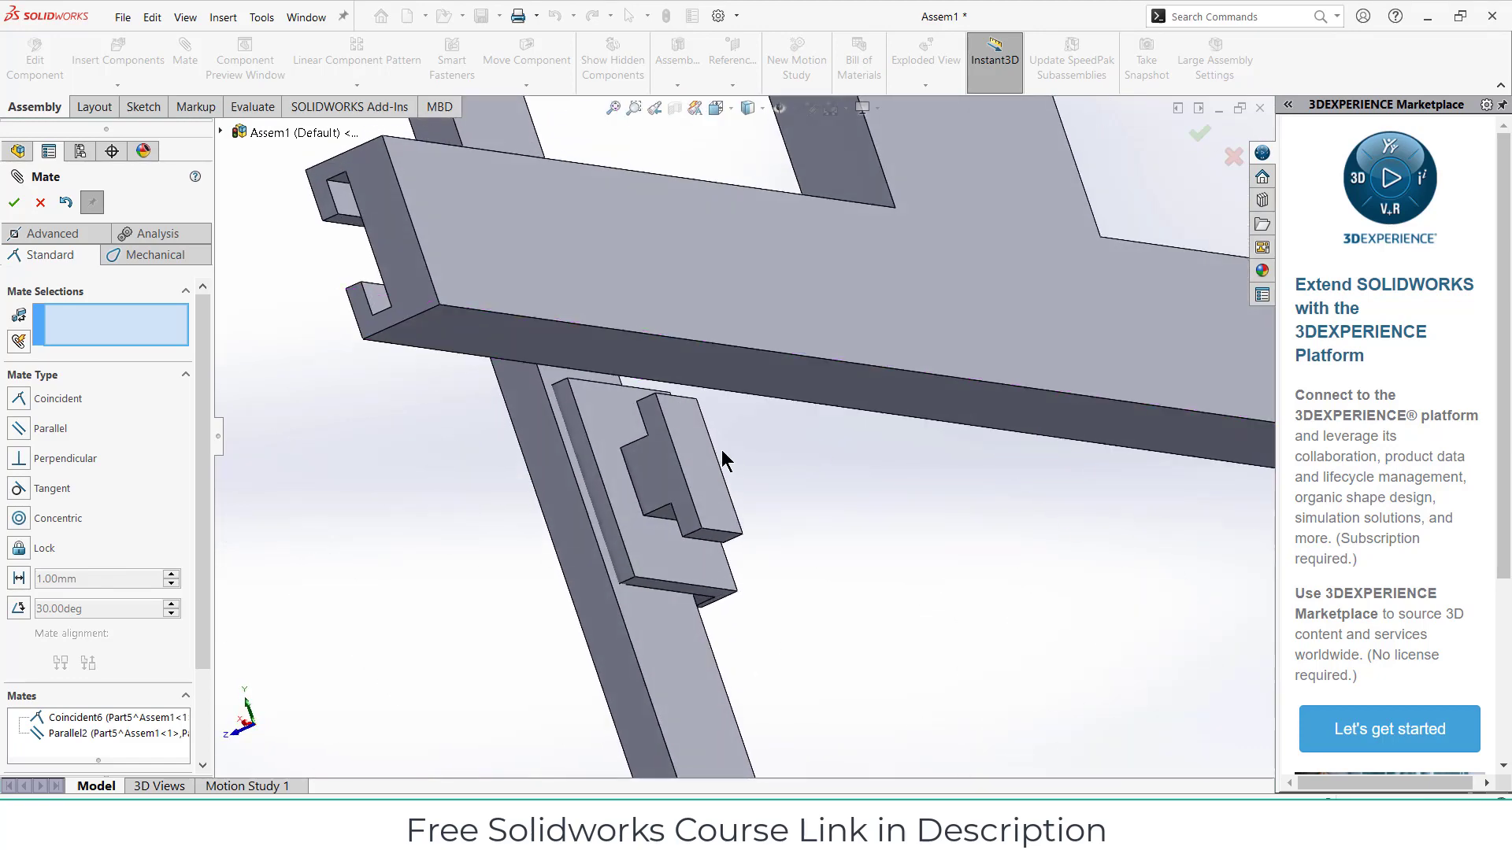
left_click(668, 449)
middle_click_drag(669, 449, 824, 301)
scroll(904, 399, "up", 5)
scroll(822, 318, "down", 9)
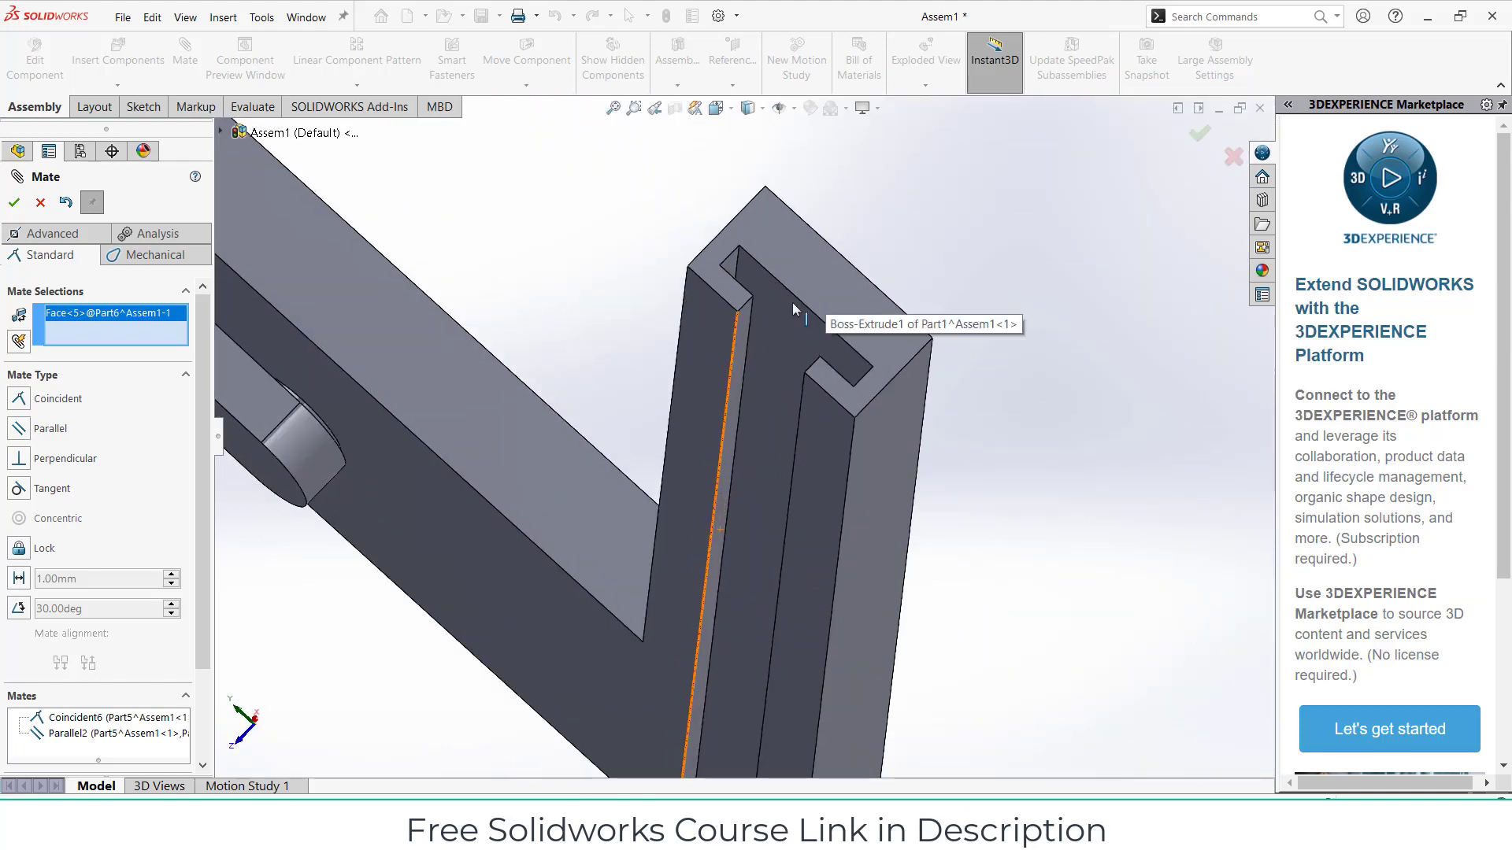
left_click(731, 272)
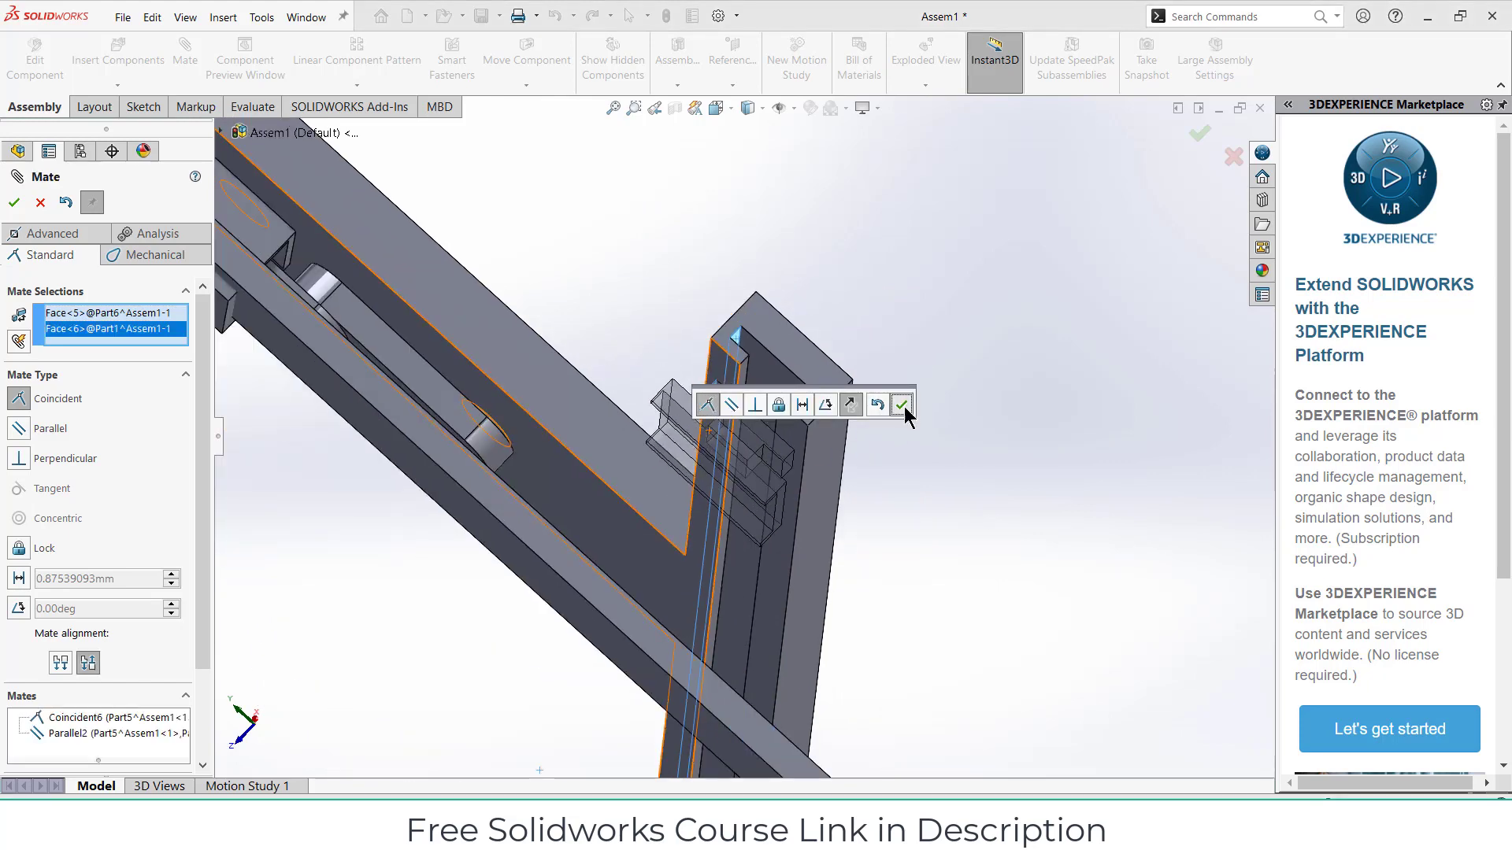
left_click(901, 404)
middle_click_drag(905, 411, 782, 375)
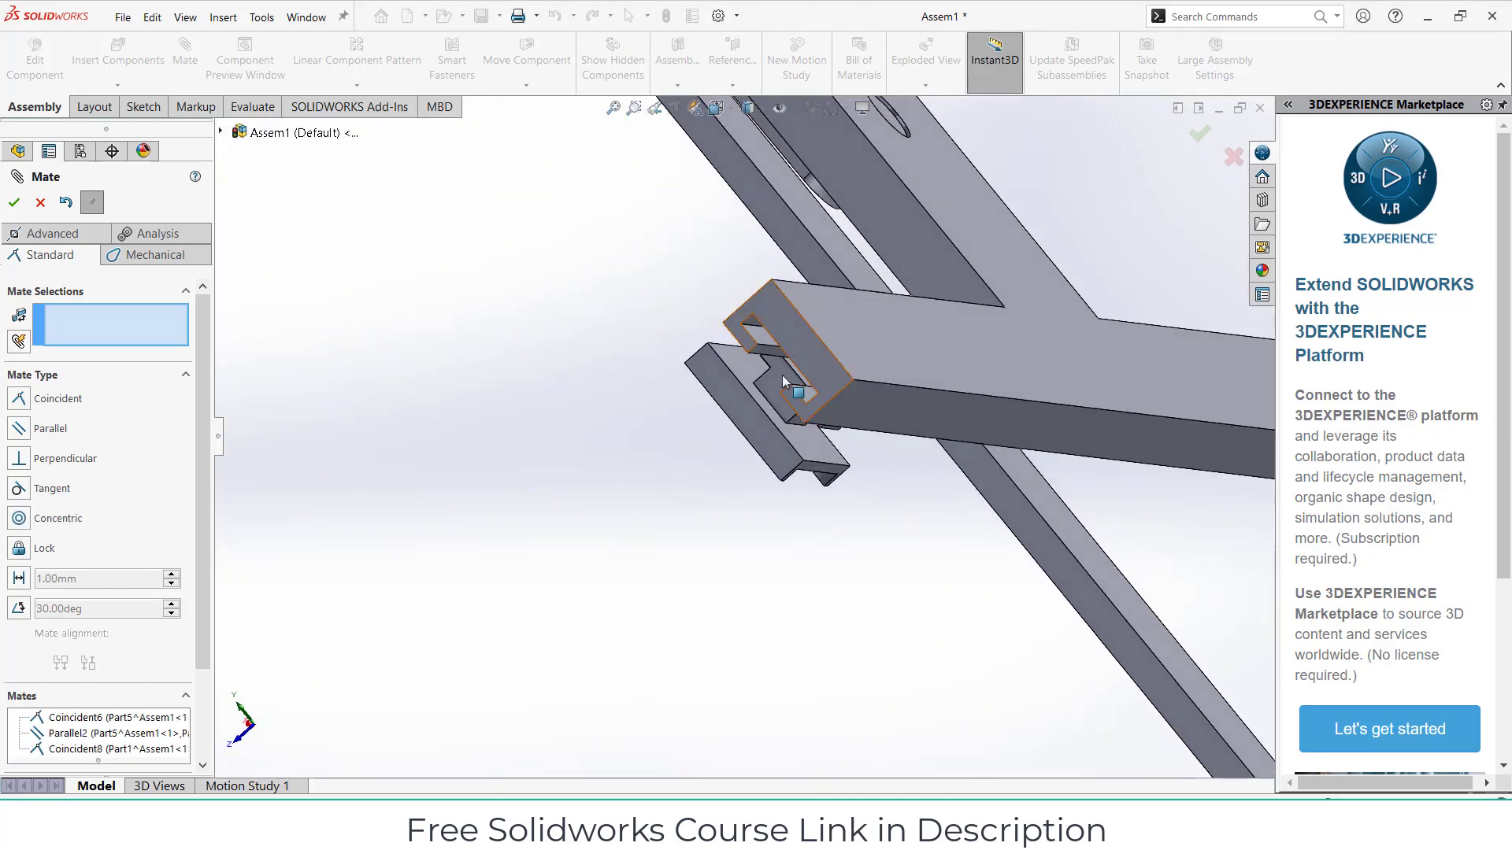
scroll(782, 375, "down", 3)
left_click(799, 379)
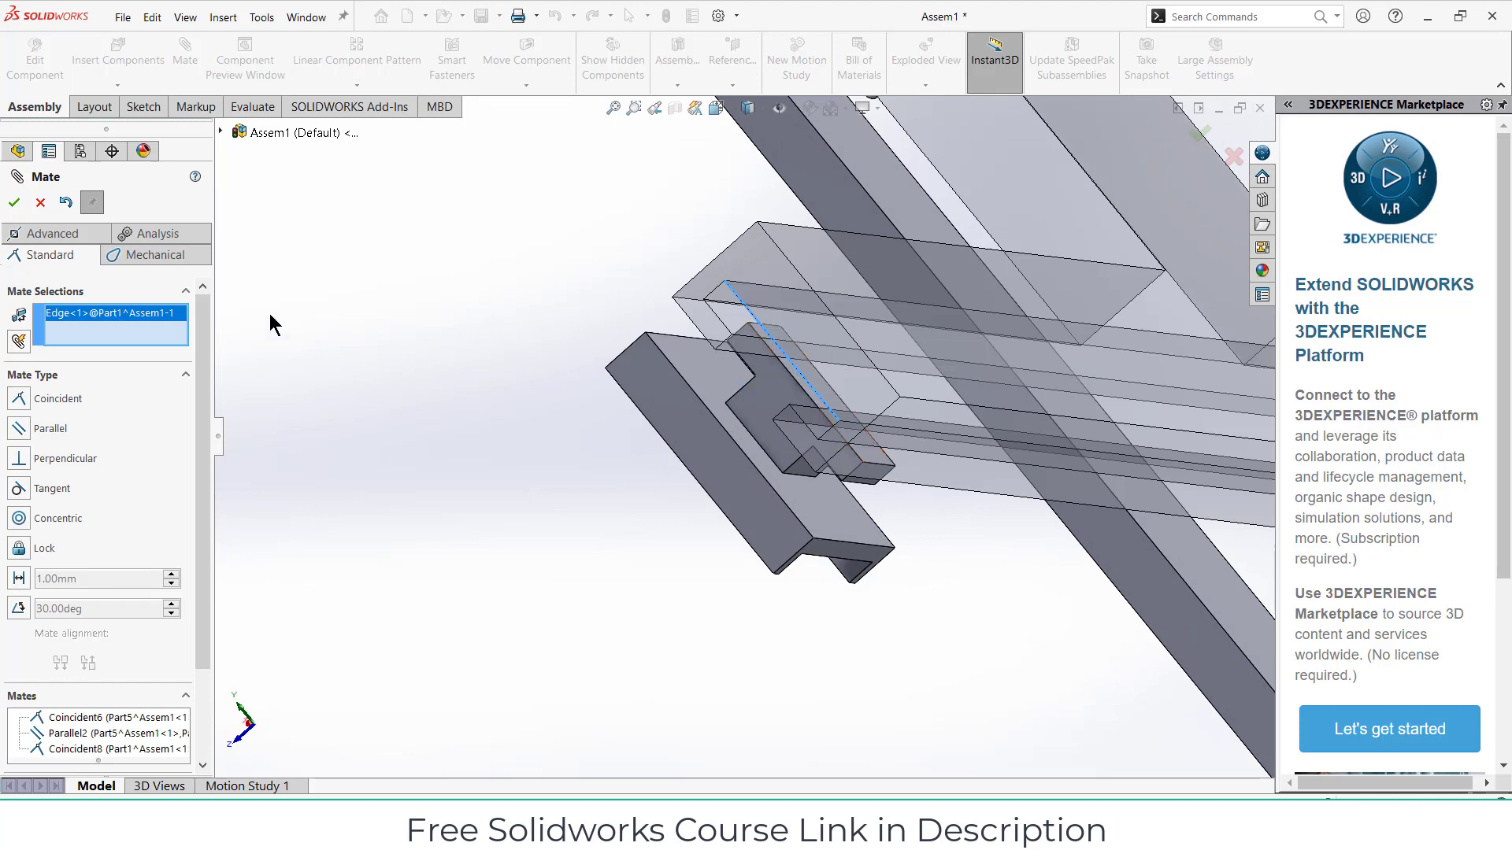
right_click(100, 318)
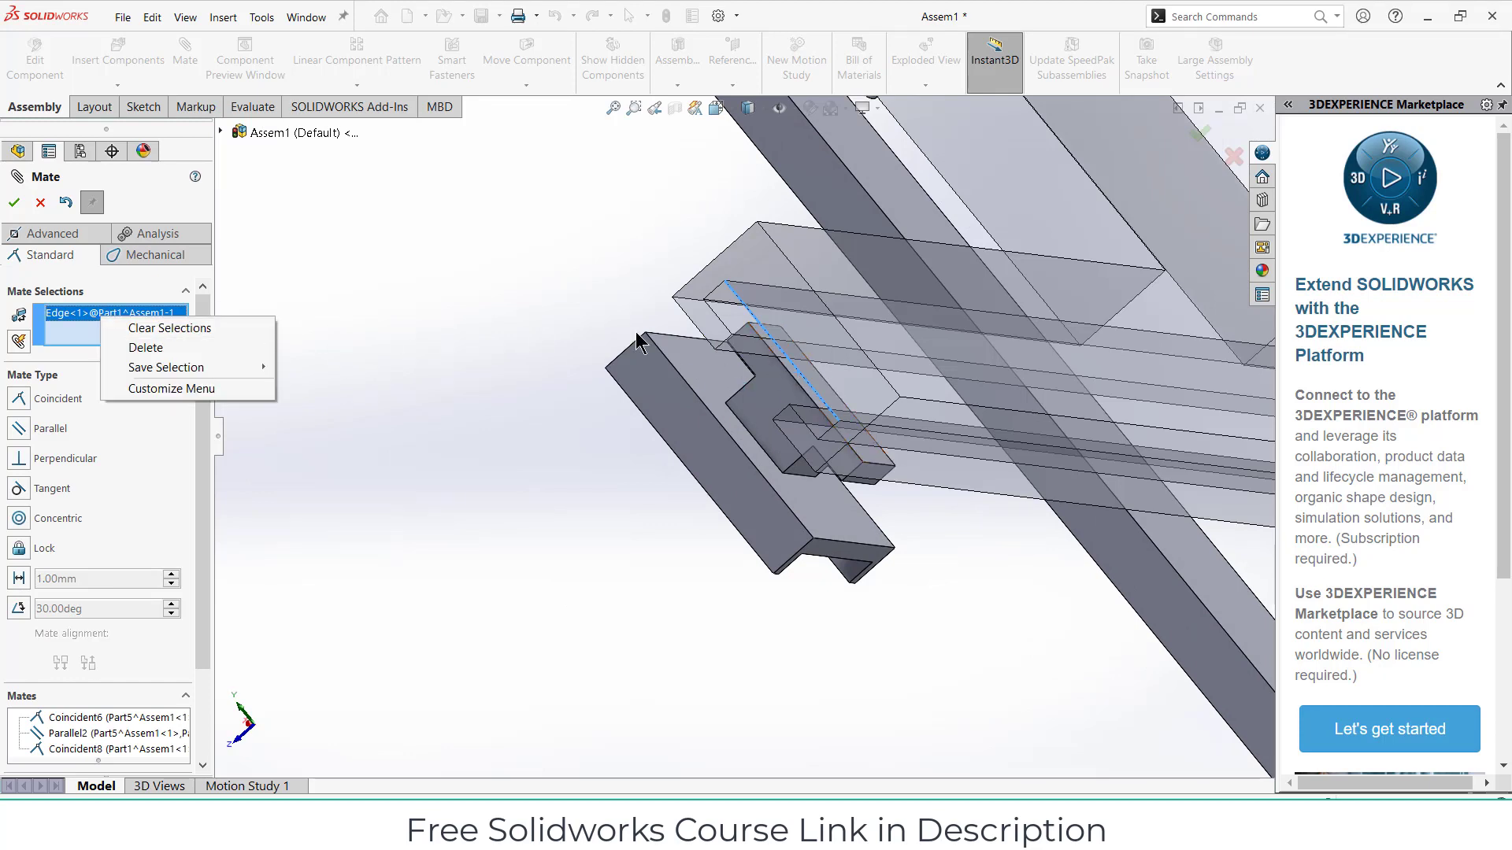
left_click(250, 331)
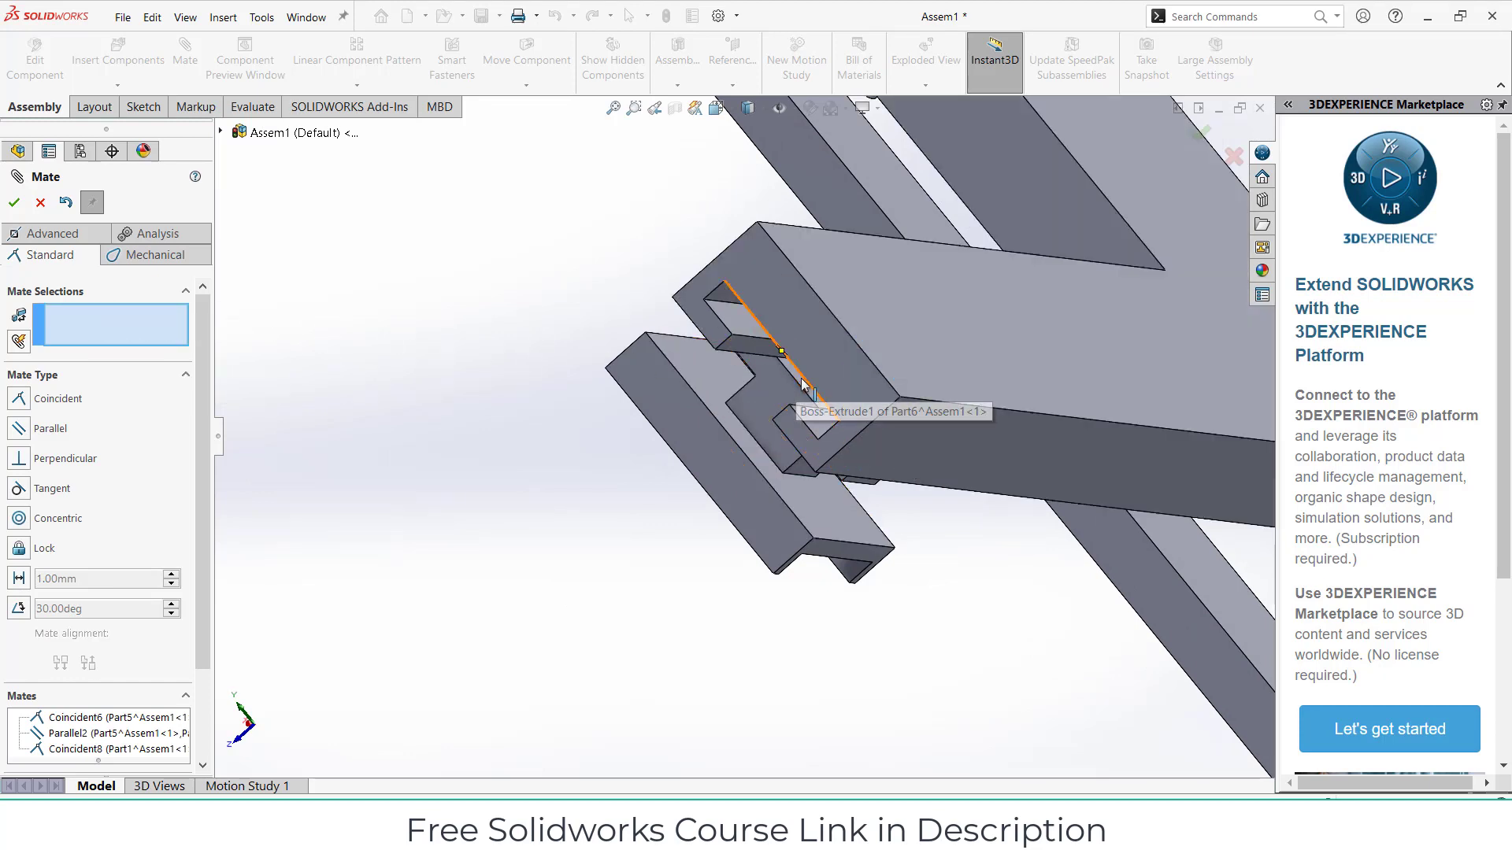
left_click(802, 384)
right_click(157, 329)
left_click(220, 337)
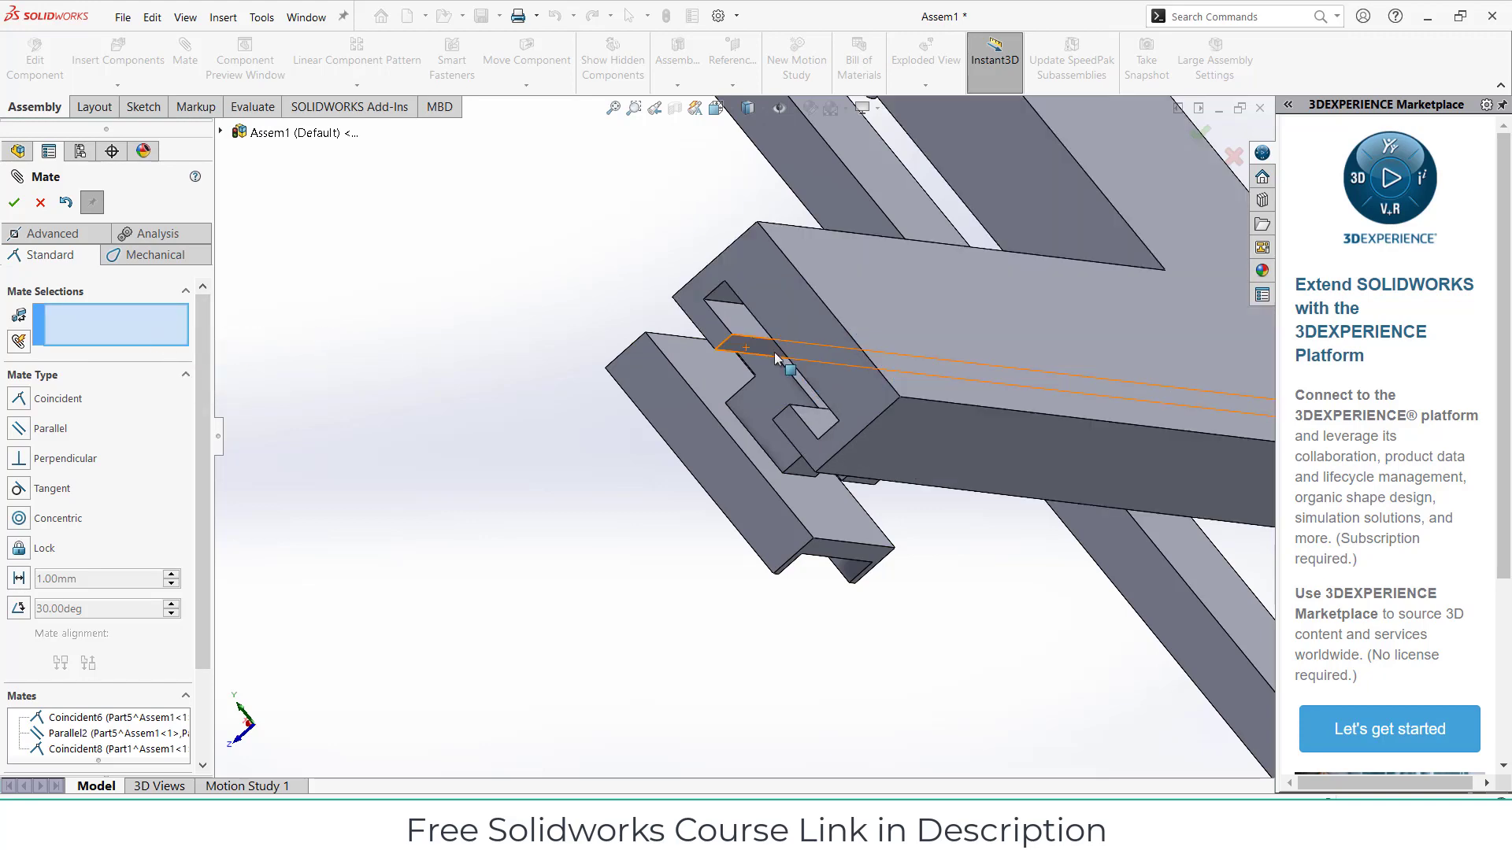
- Try to add a coincident mate between the outer face of the slider's T-shaped head and the floor of the rail's channel
scroll(788, 378, "up", 3)
left_click(819, 420)
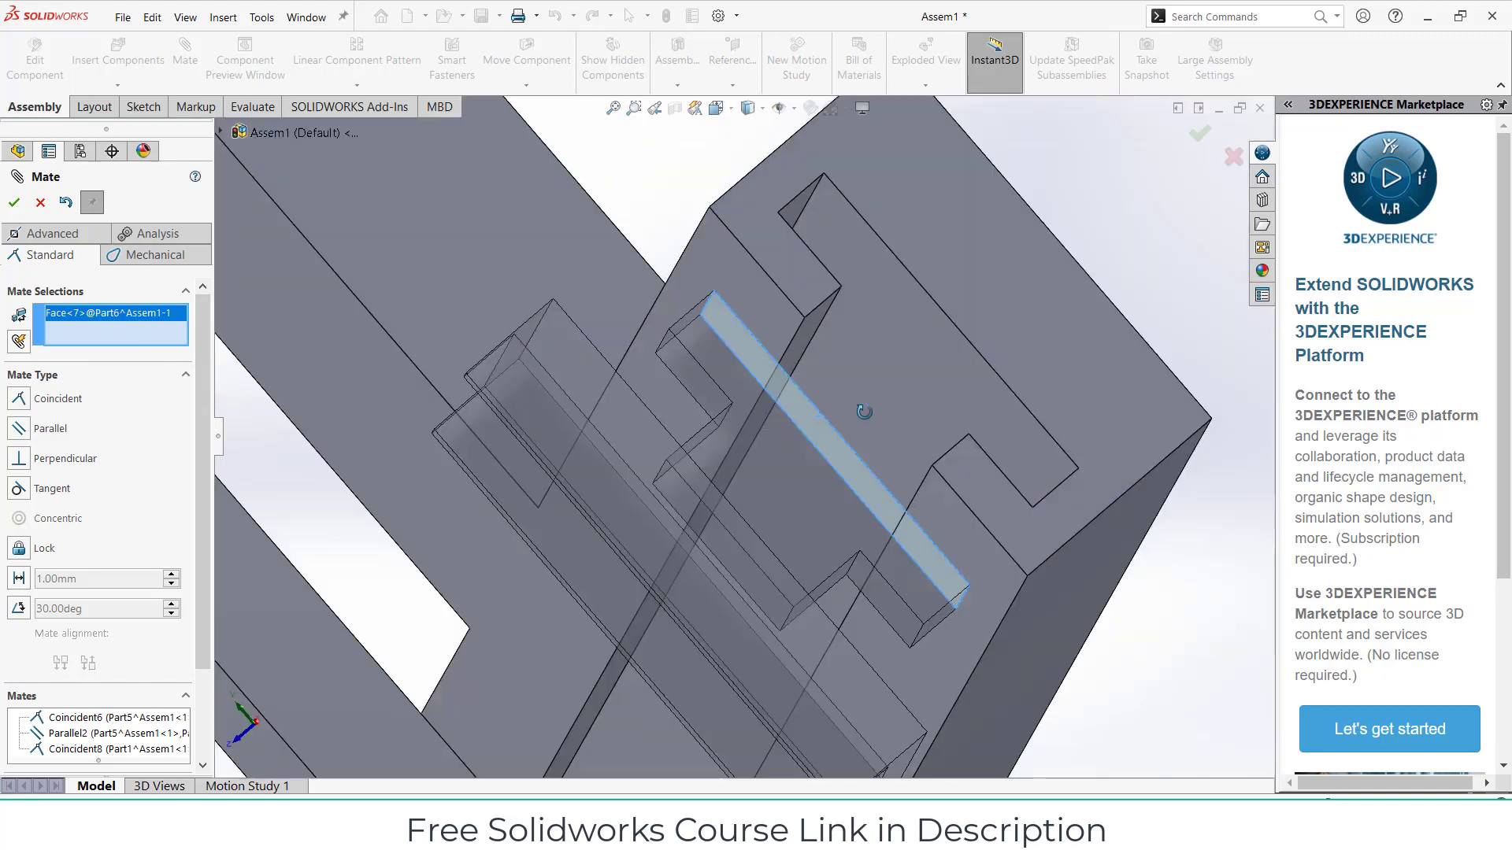
middle_click_drag(863, 412, 924, 375)
left_click(925, 375)
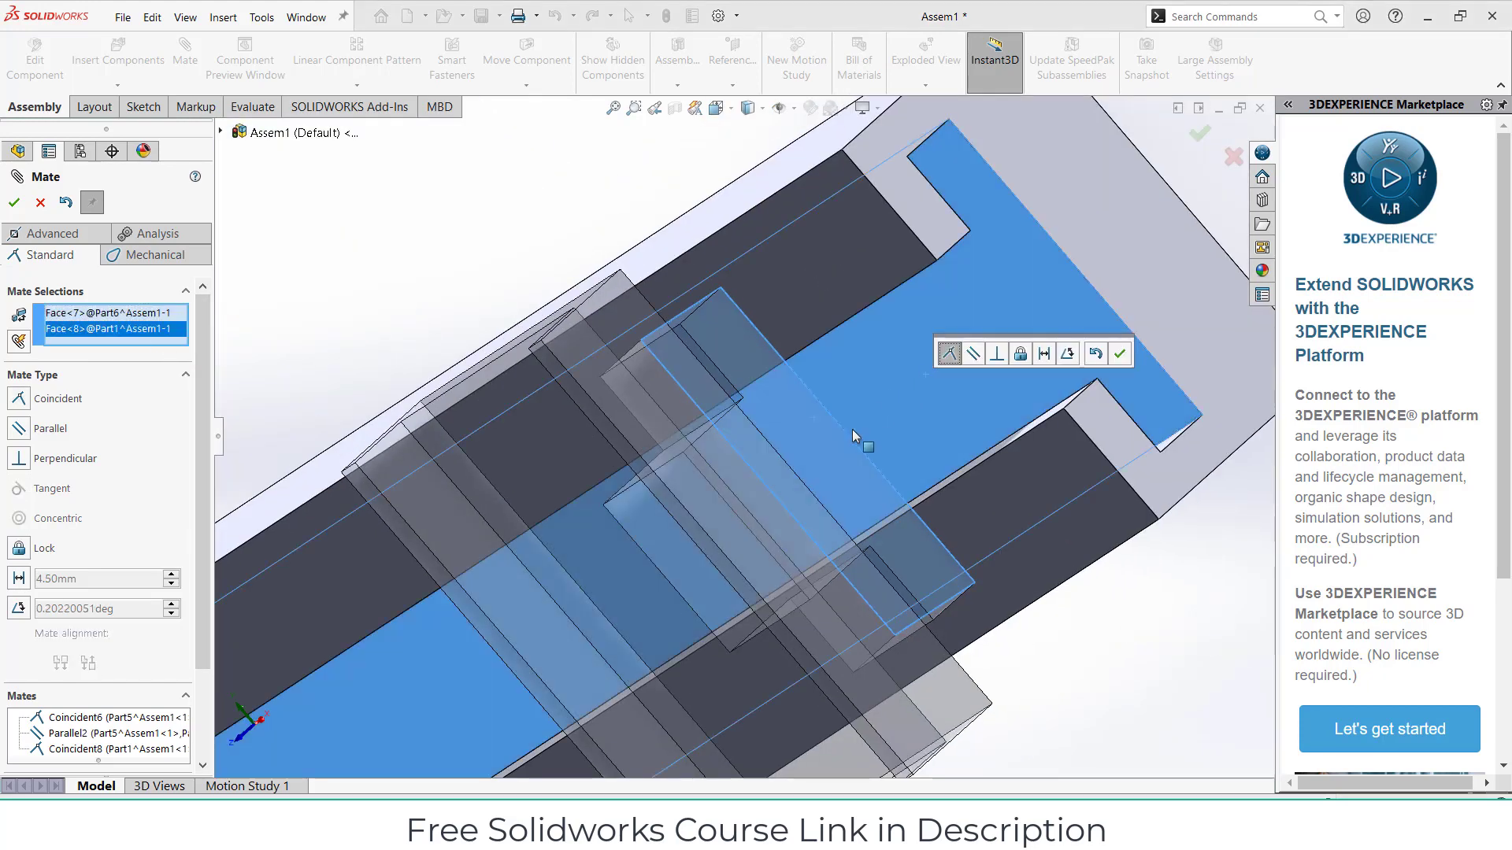
scroll(853, 431, "down", 3)
left_click(21, 401)
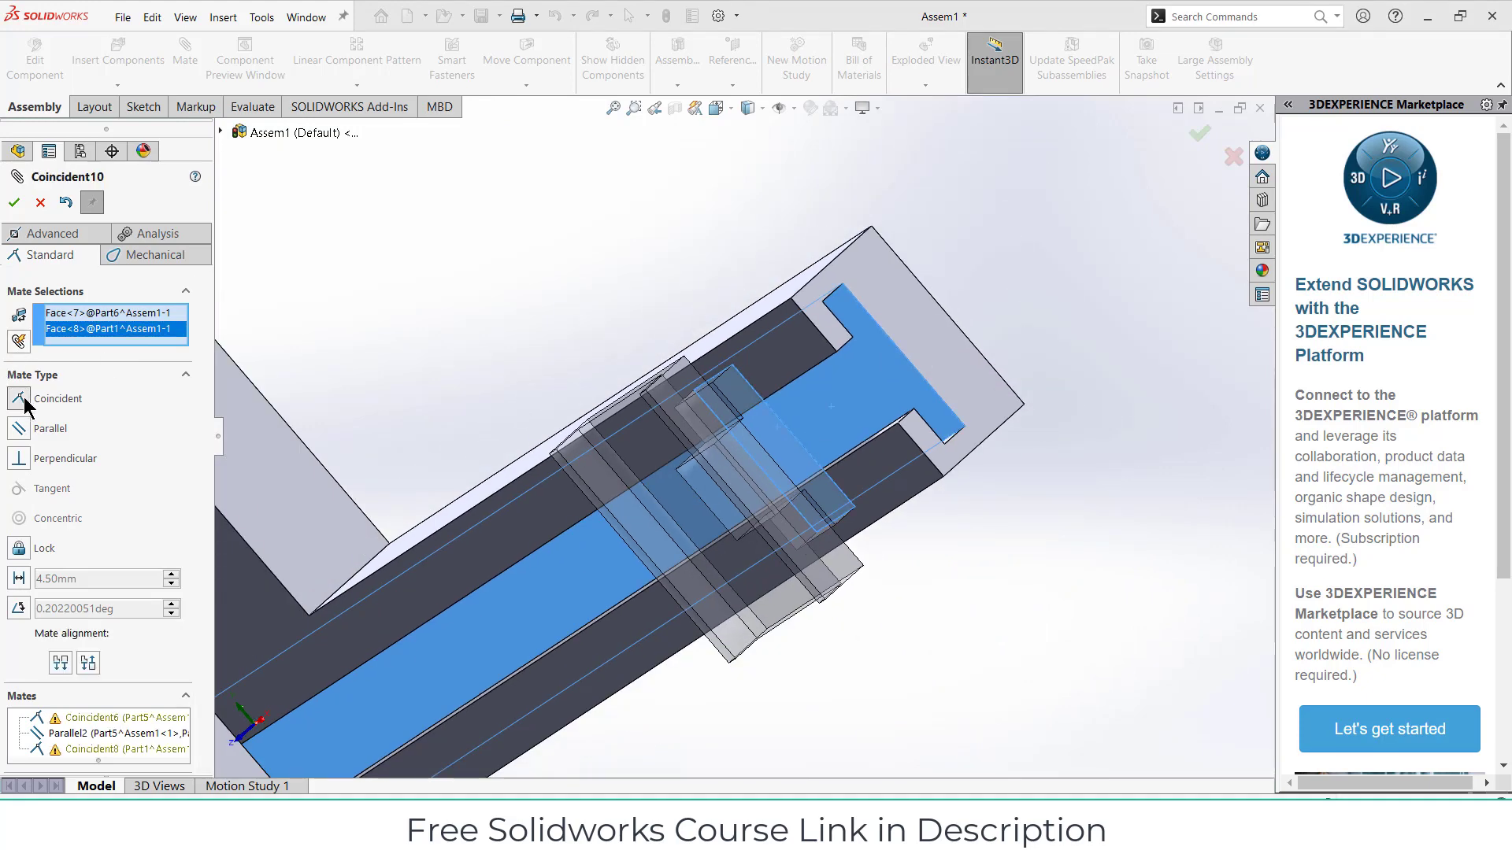
middle_click_drag(476, 486, 314, 520)
left_click(12, 202)
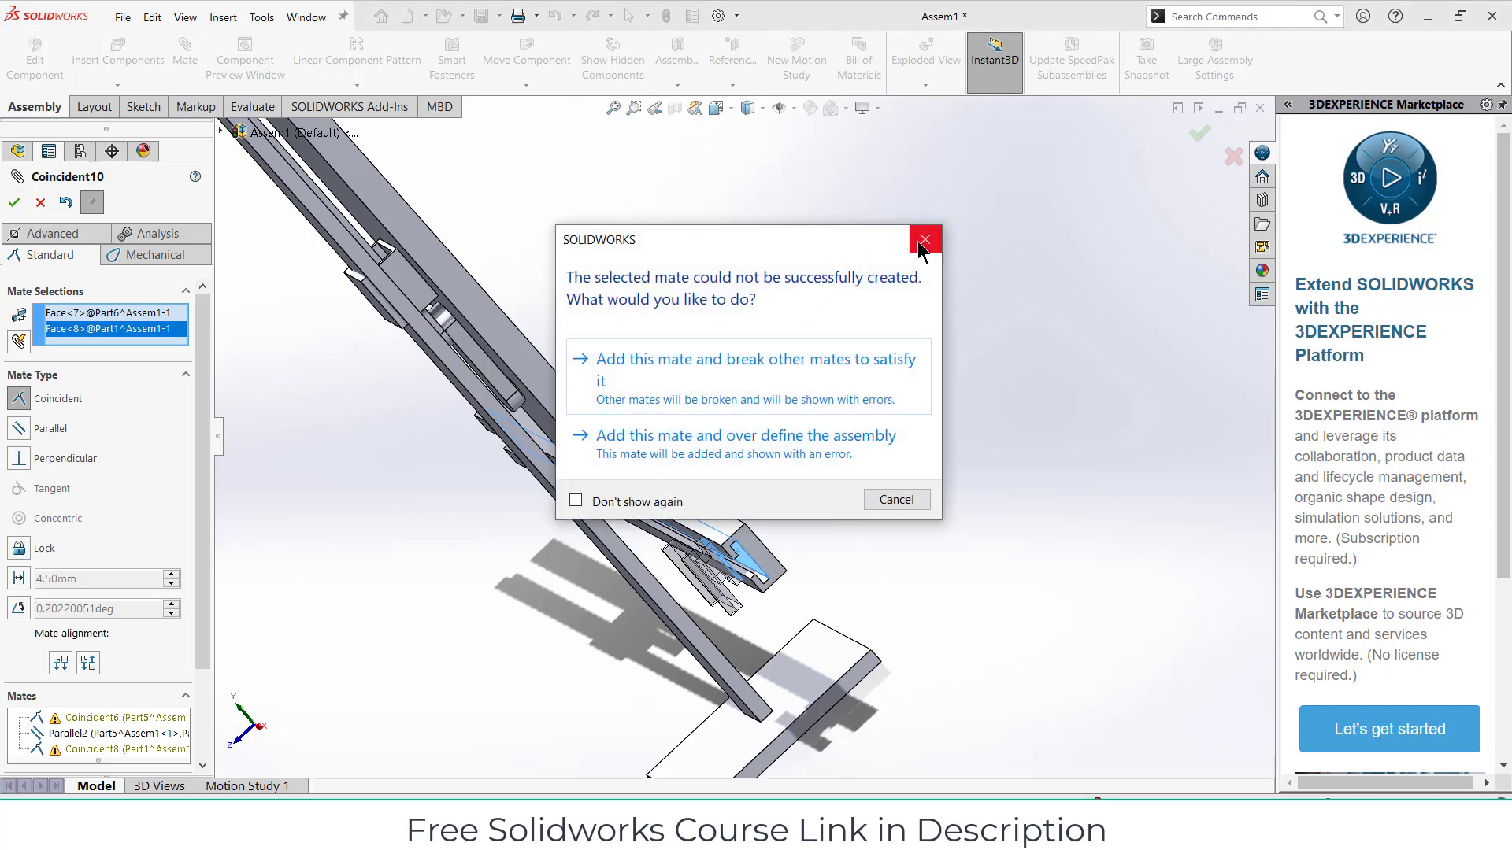
left_click(924, 239)
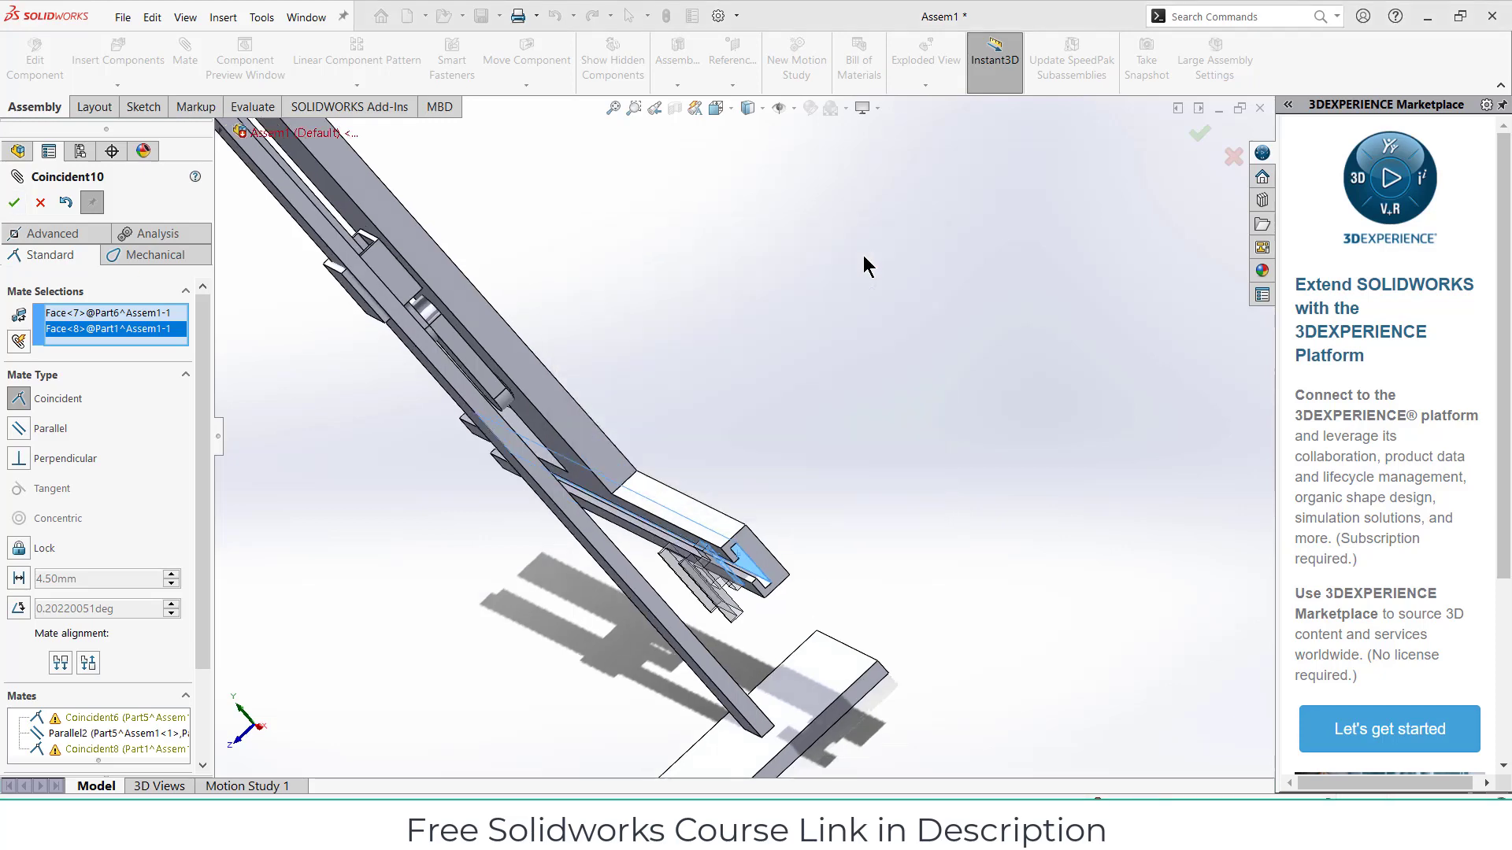
scroll(773, 530, "down", 5)
middle_click_drag(749, 516, 732, 557)
left_click(41, 203)
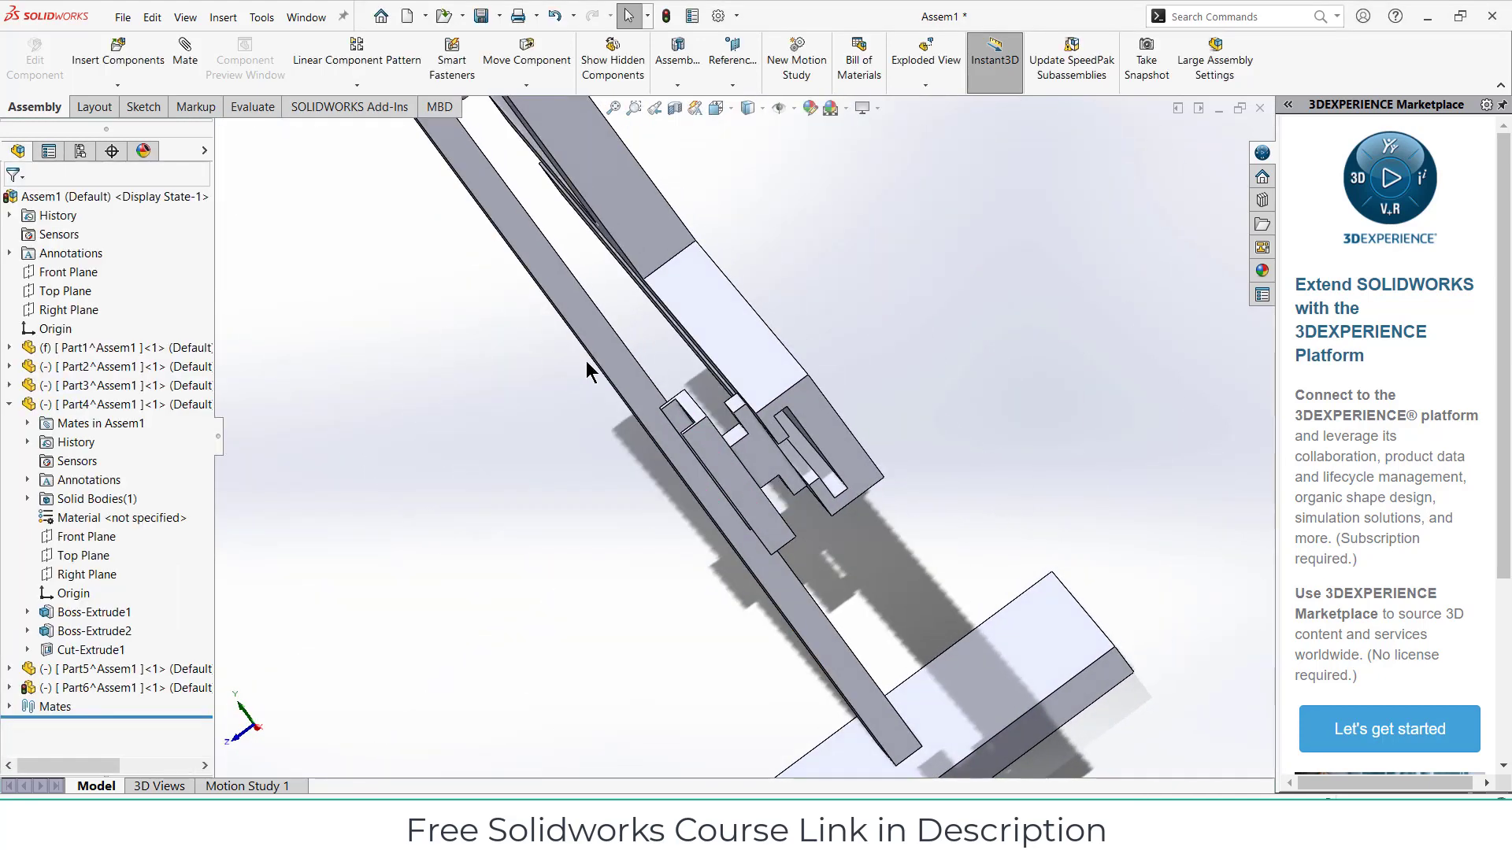
- Suppress the coincident mate between the footed leg and the slider plate
left_click(602, 348)
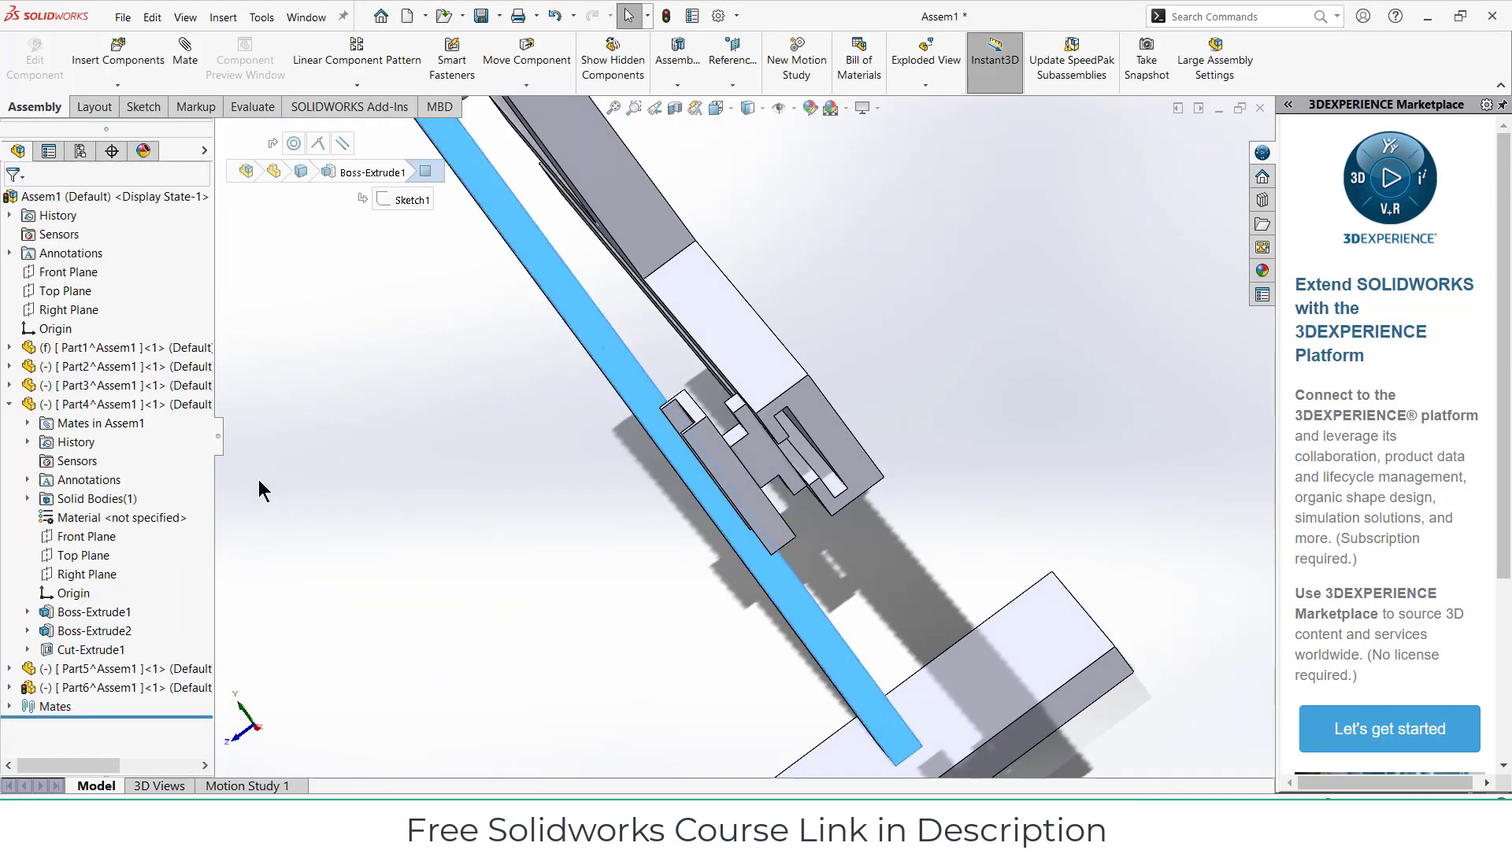
left_click(10, 671)
left_click(28, 537)
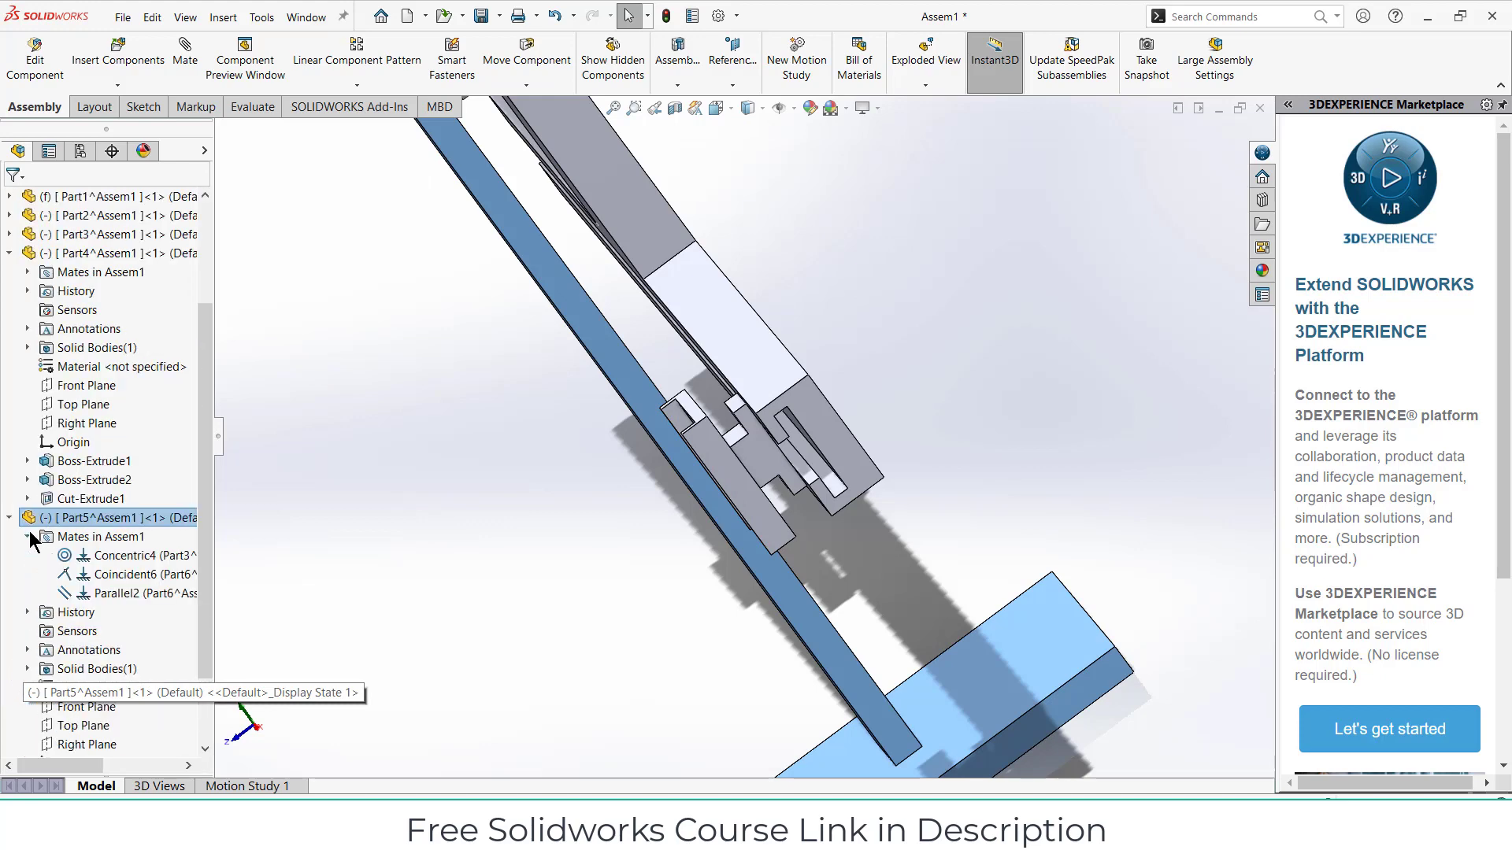
left_click(110, 555)
left_click(113, 574)
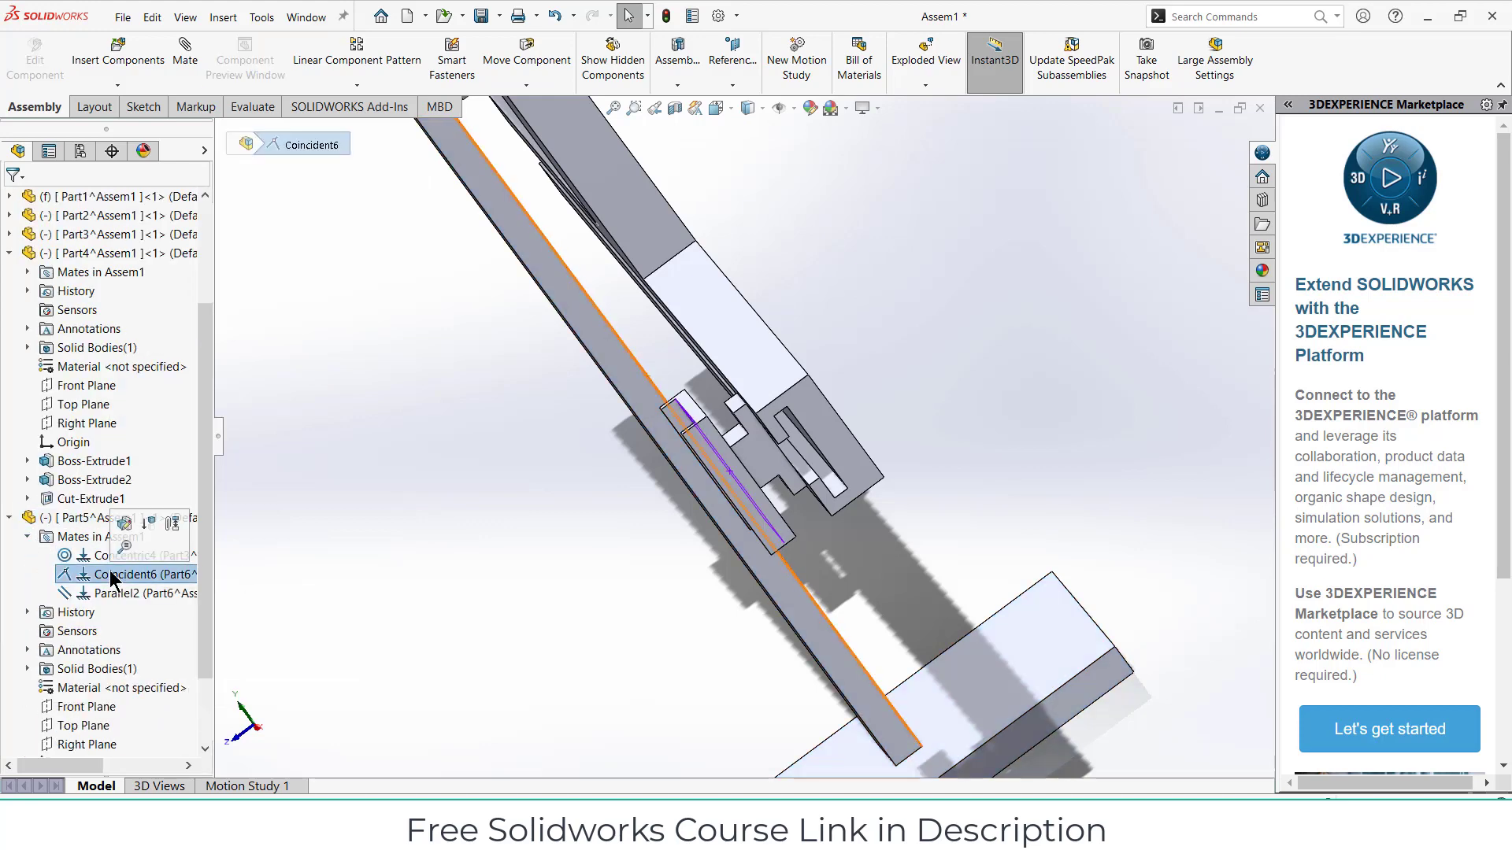
right_click(112, 579)
left_click(149, 462)
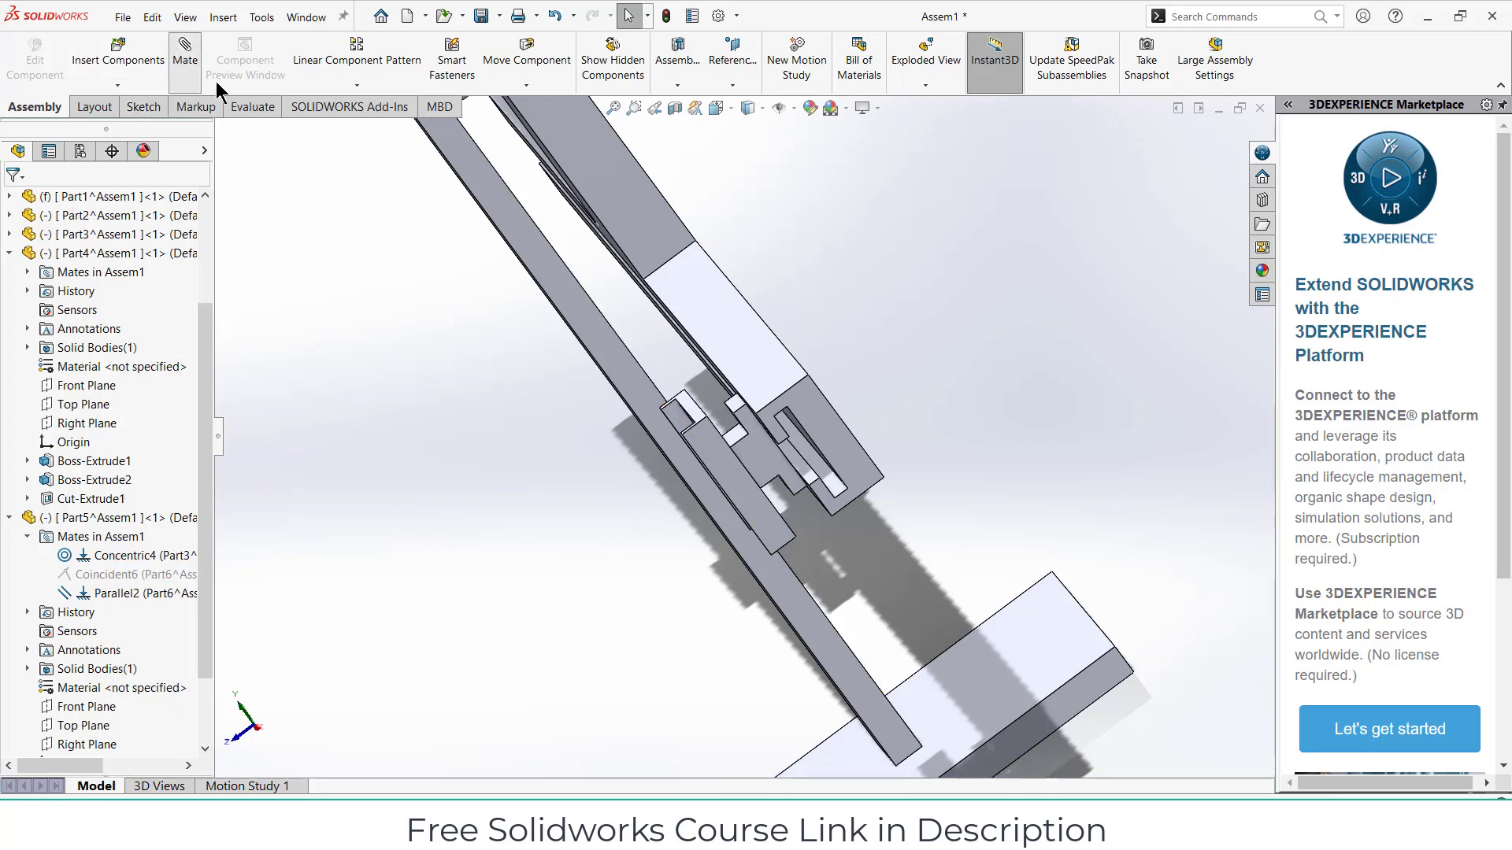
- Add a coincident mate between the outer face of the slider's T-shaped head and the rail's channel floor, breaking other mates to satisfy it
middle_click_drag(734, 343, 740, 410)
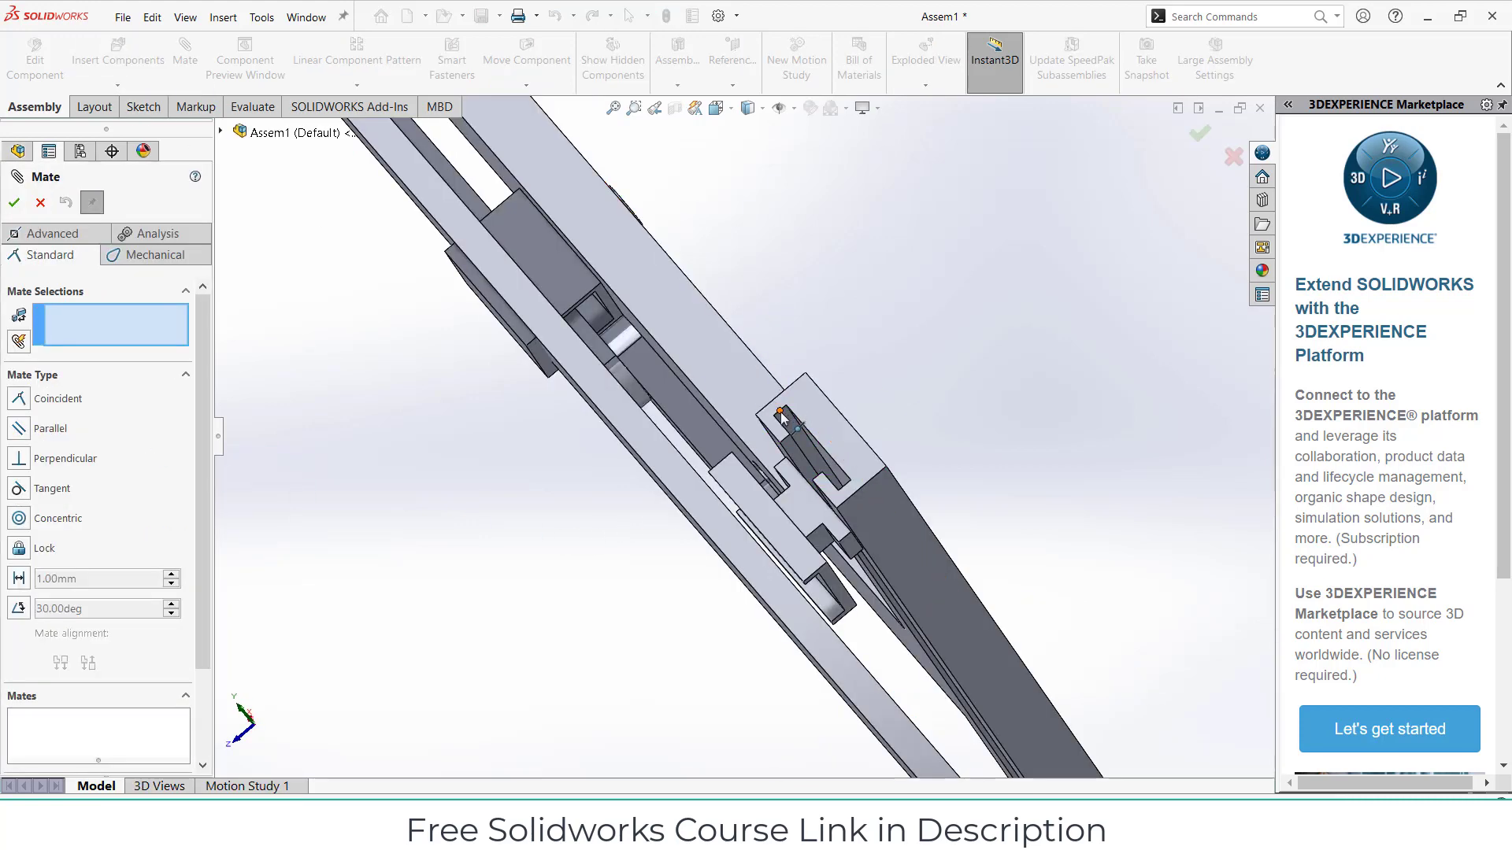
scroll(781, 475, "down", 2)
middle_click_drag(782, 478, 893, 464)
left_click(837, 495)
left_click(904, 450)
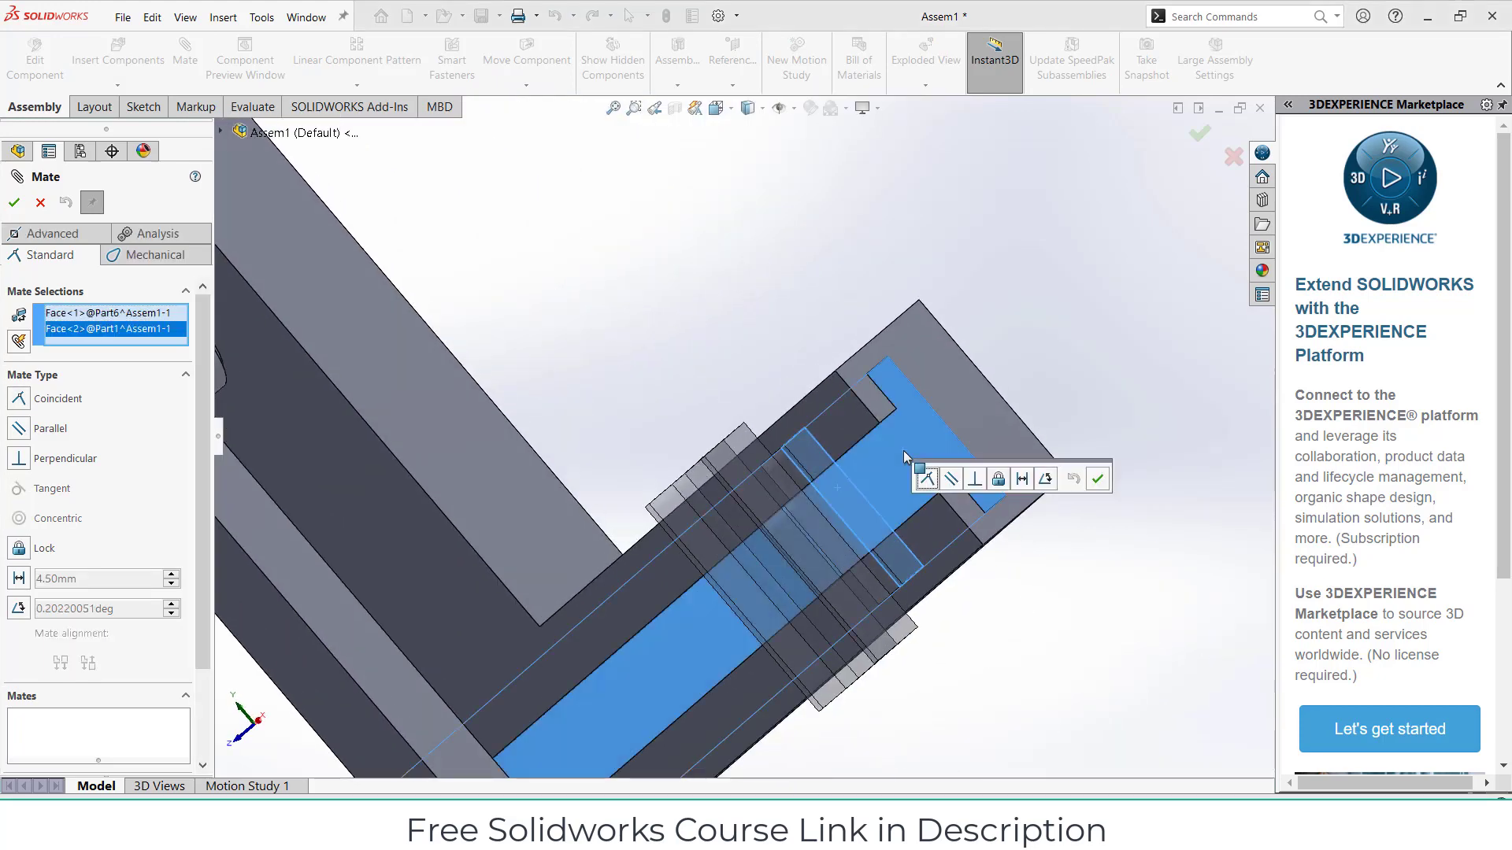
left_click(926, 478)
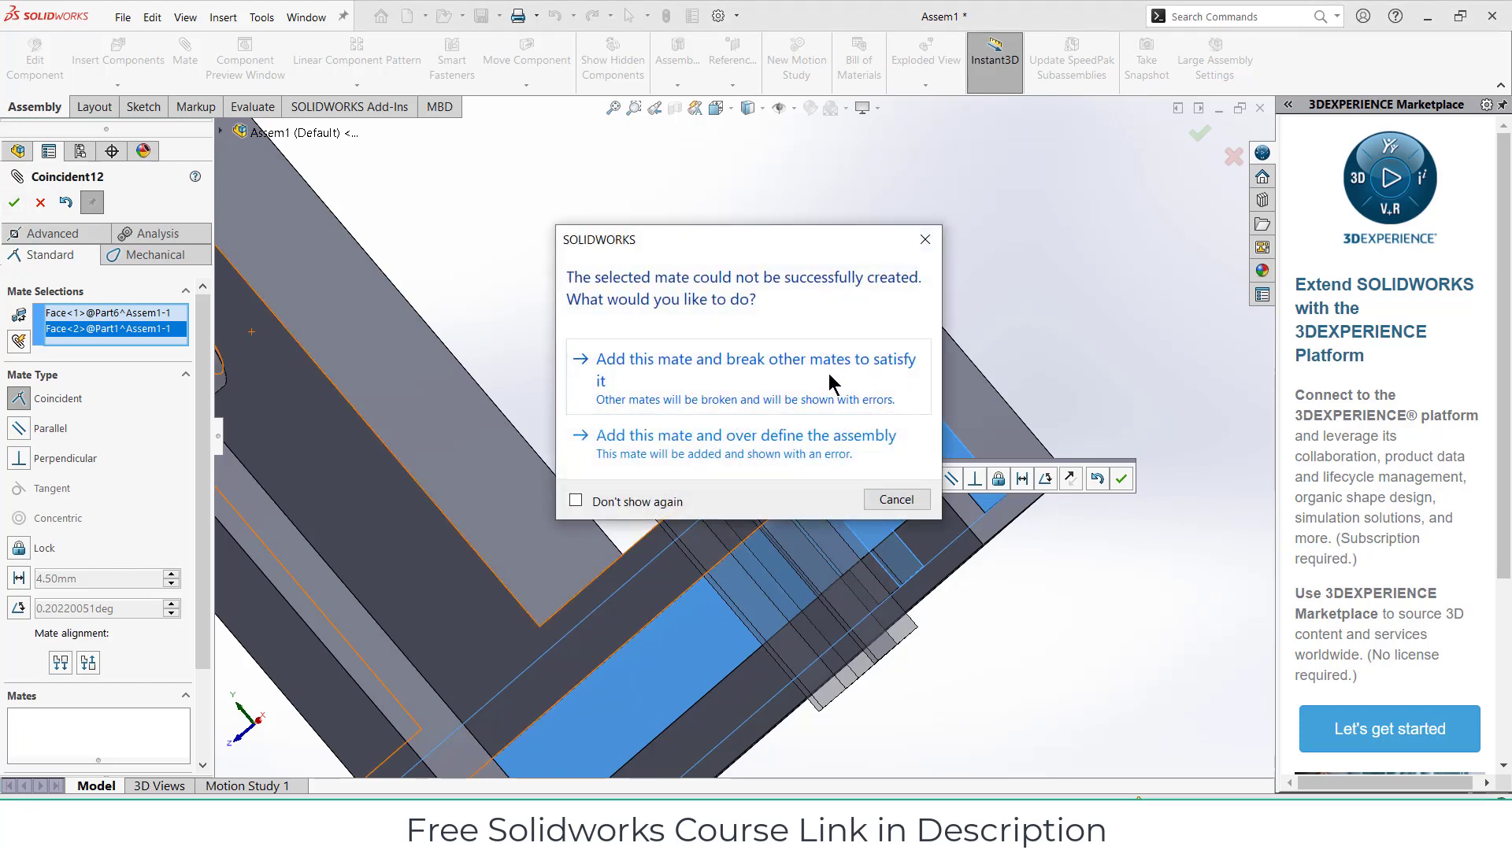
left_click(829, 373)
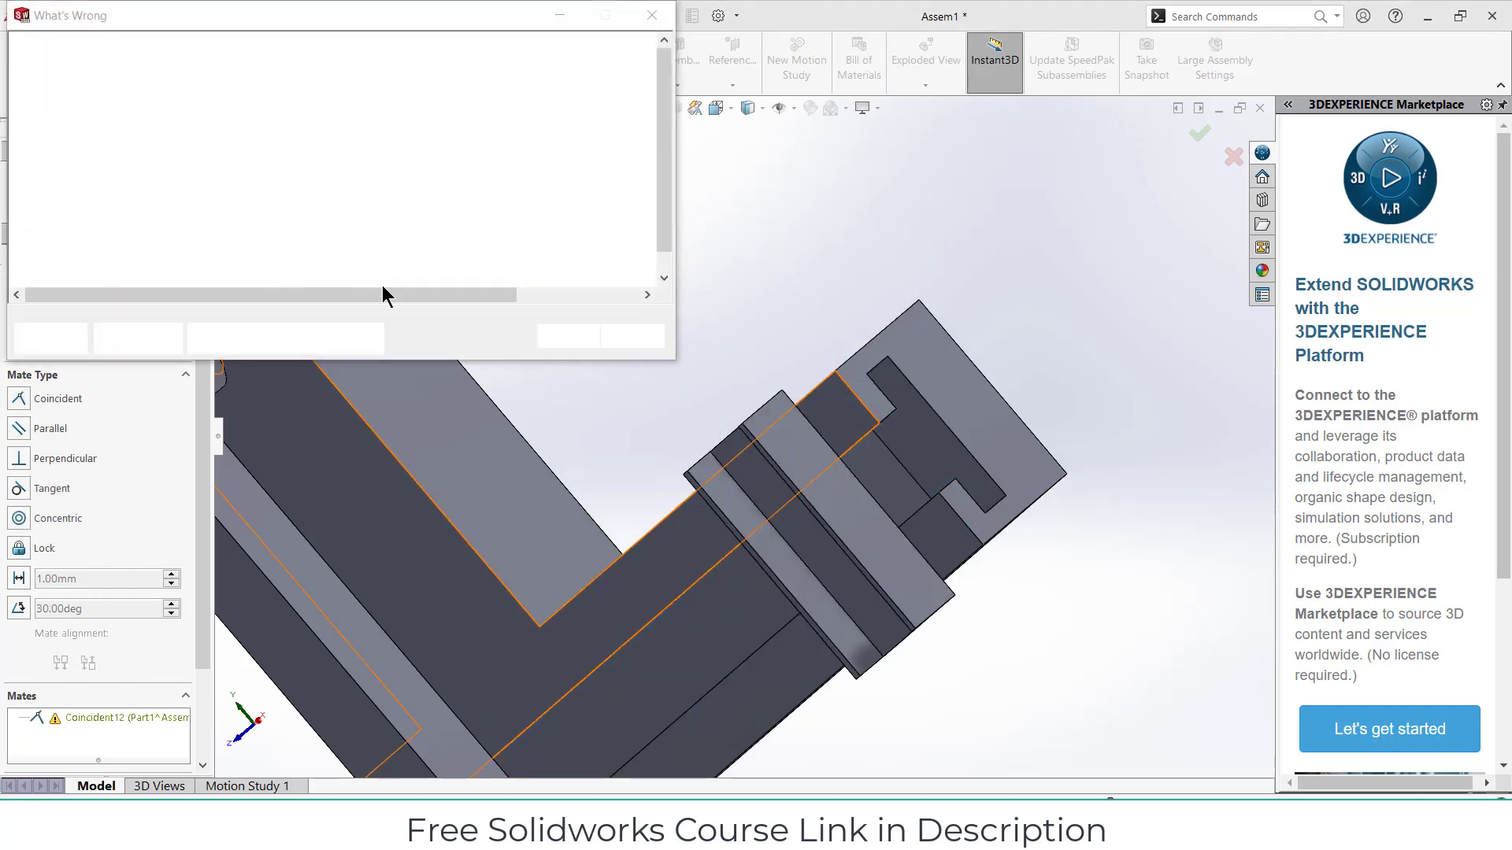
left_click(570, 339)
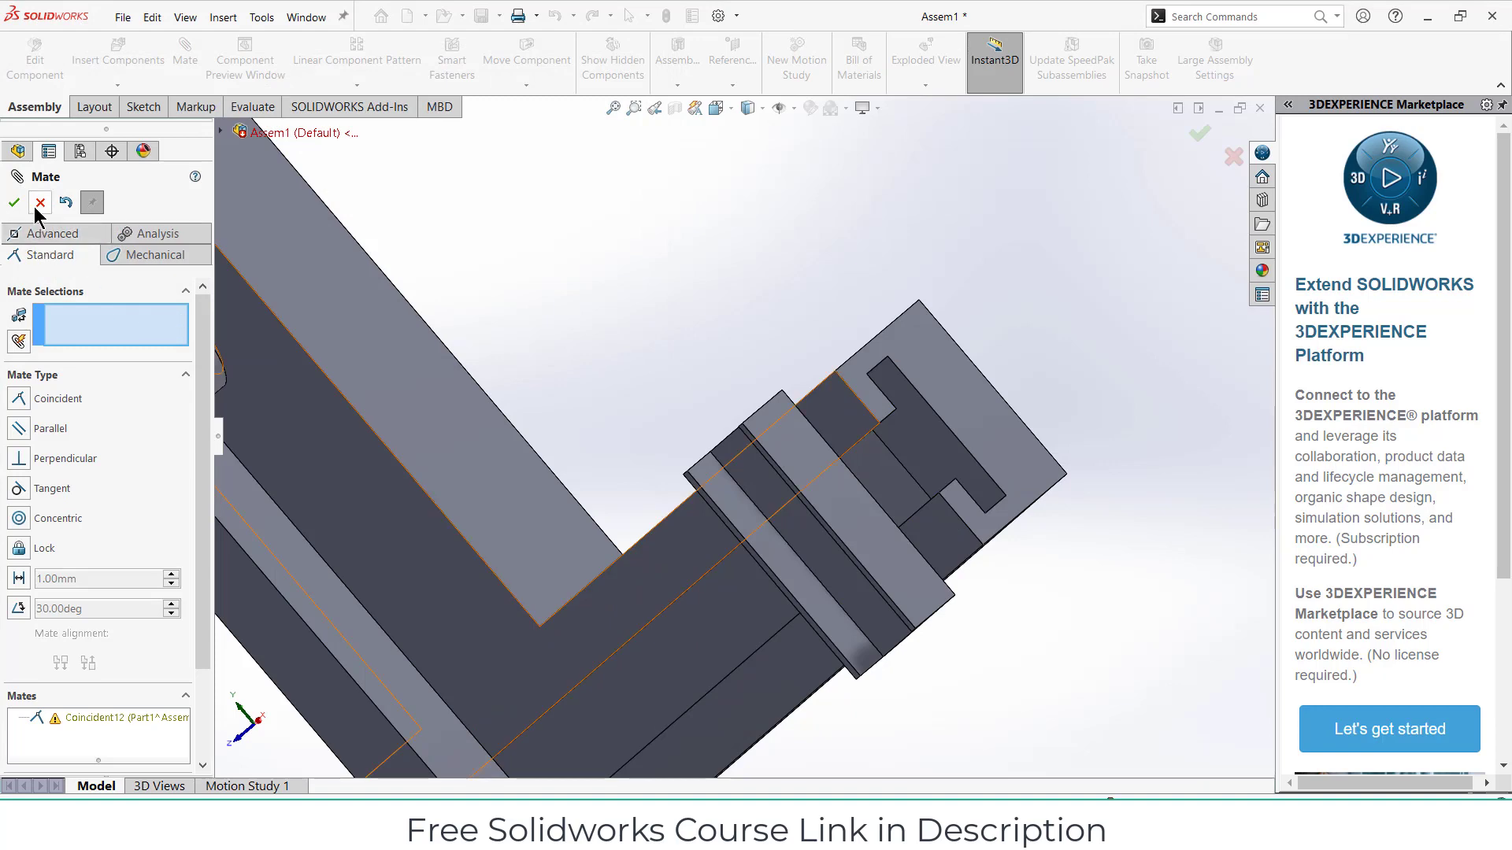
scroll(578, 464, "up", 4)
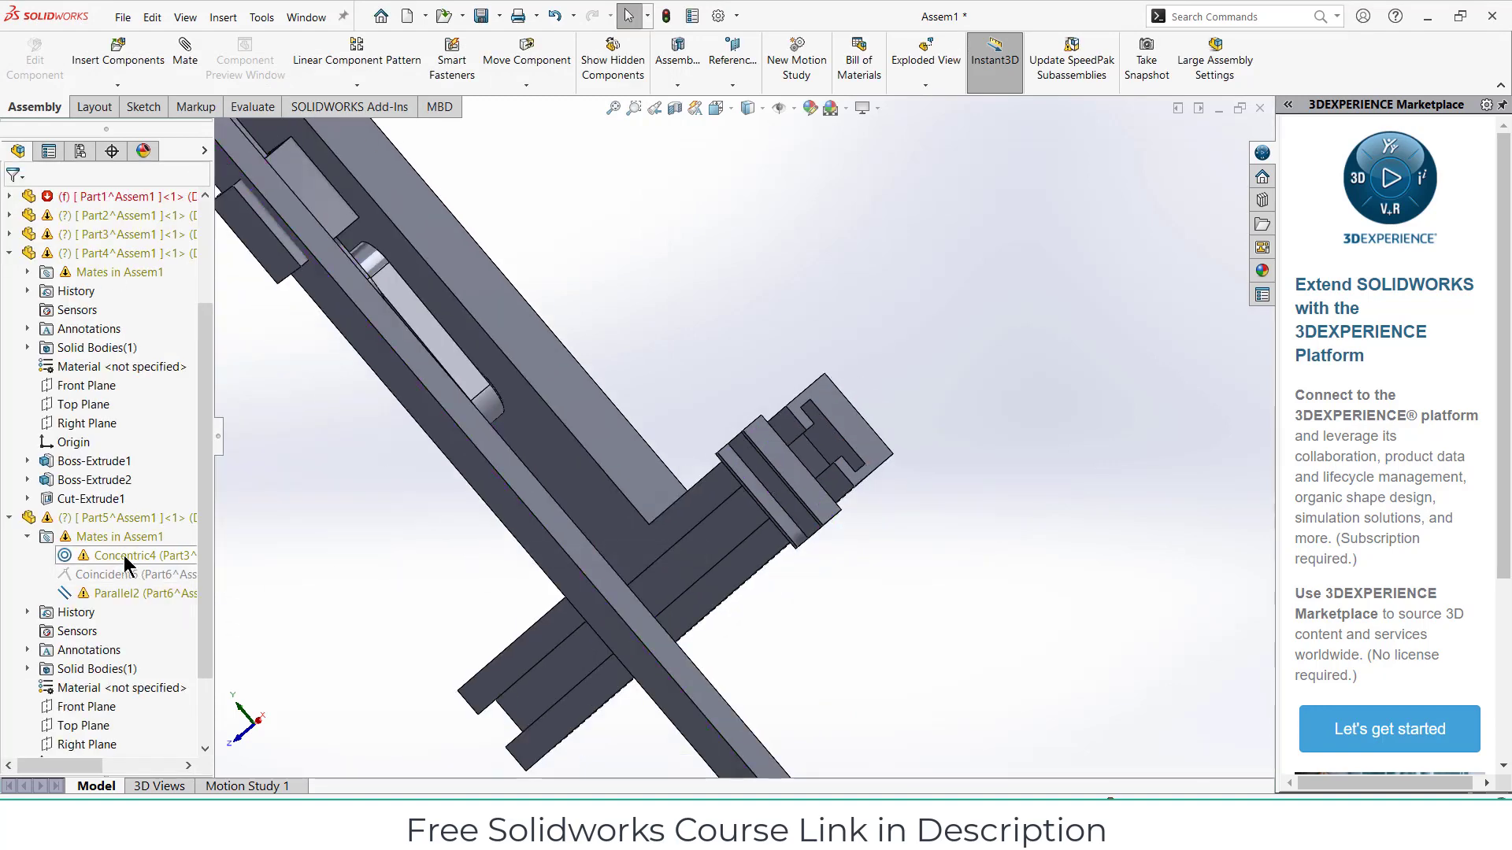
- Delete the suppressed coincident mate between the footed leg and the slider plate
right_click(126, 574)
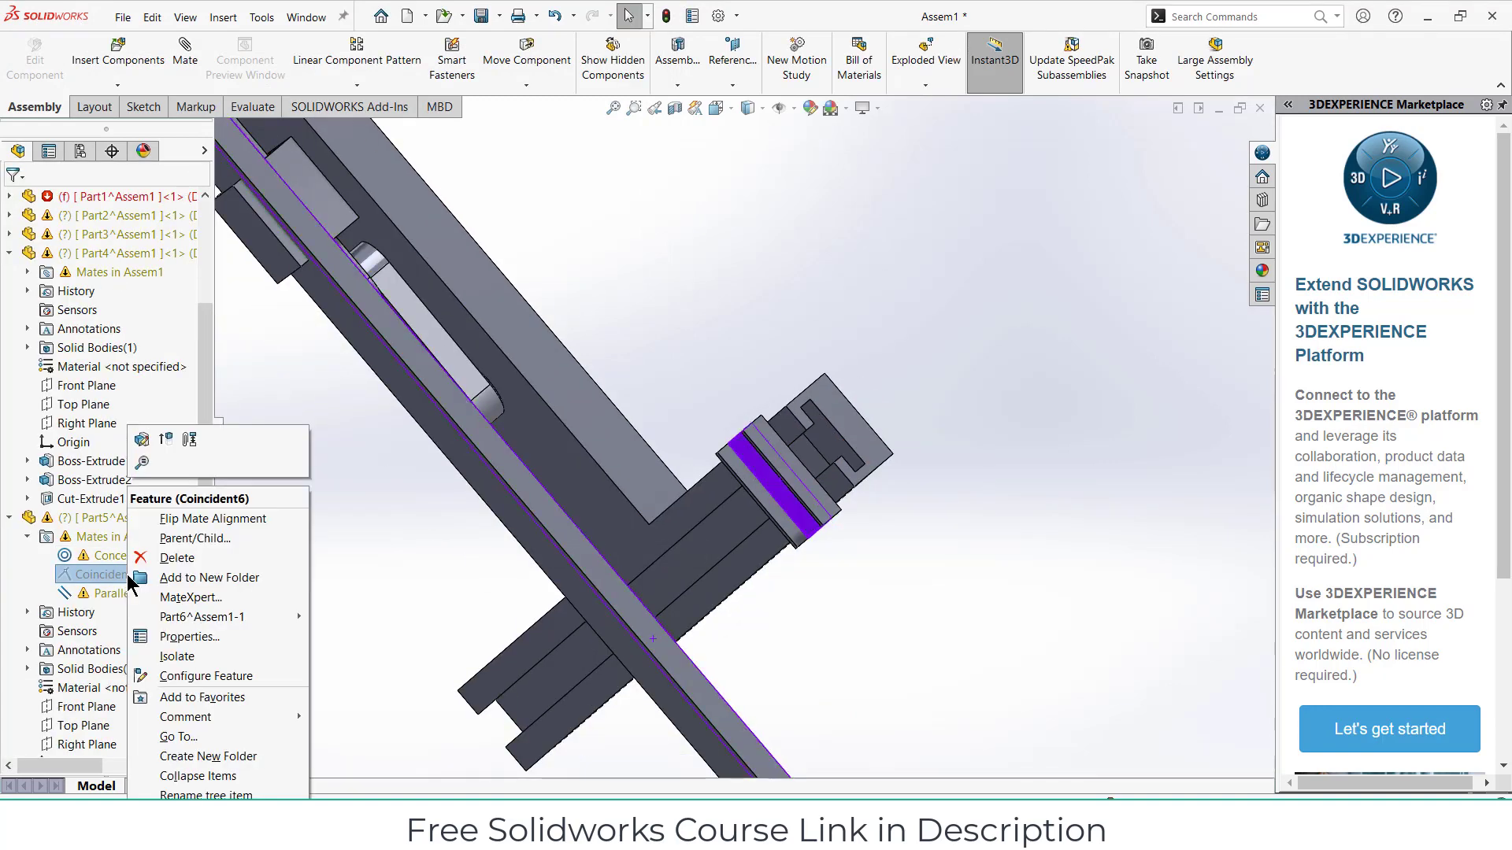
left_click(211, 648)
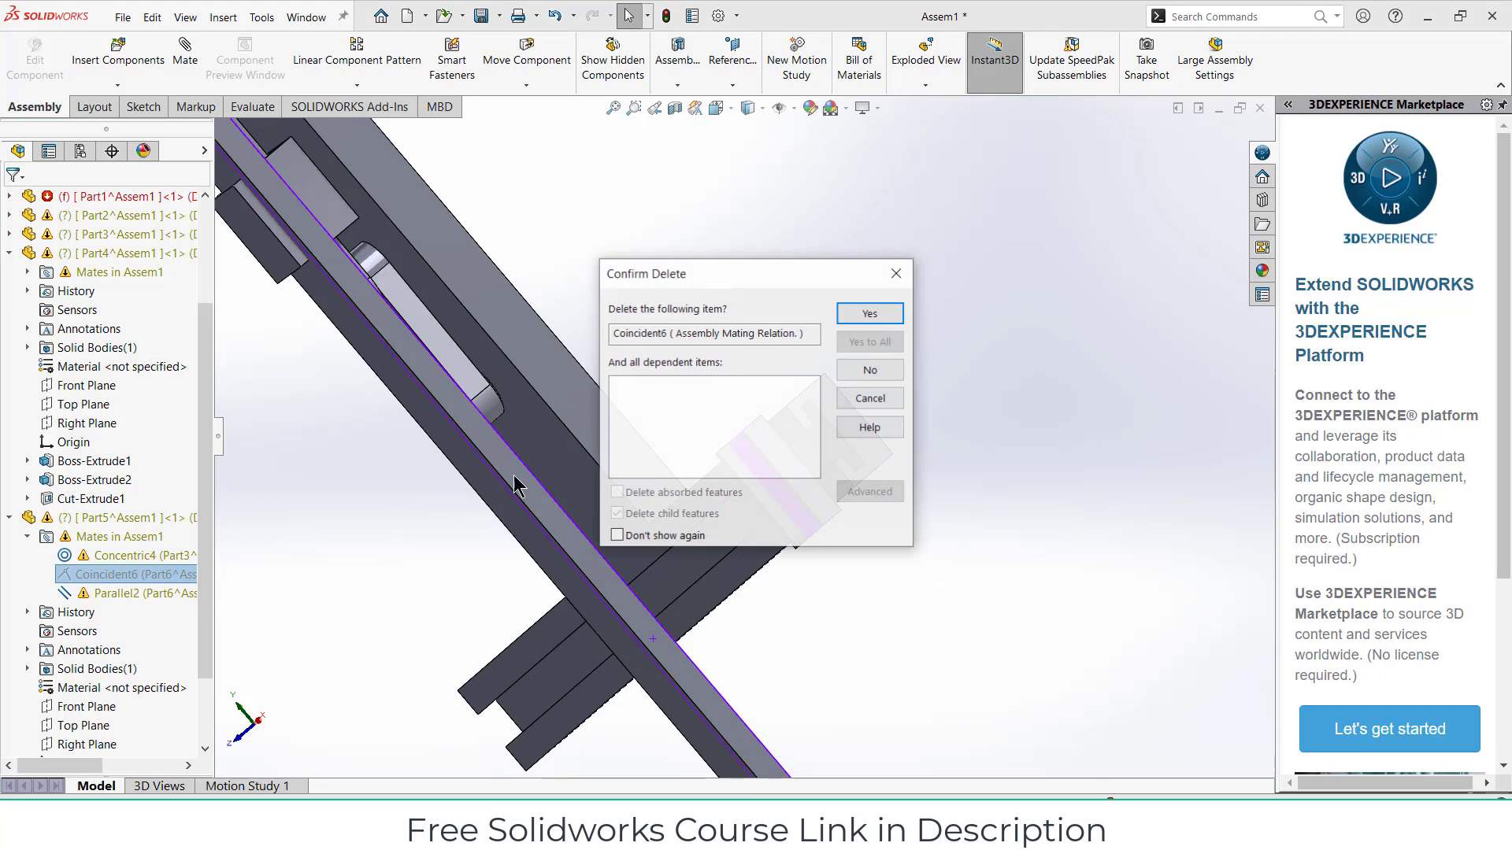
left_click(869, 315)
left_click(580, 334)
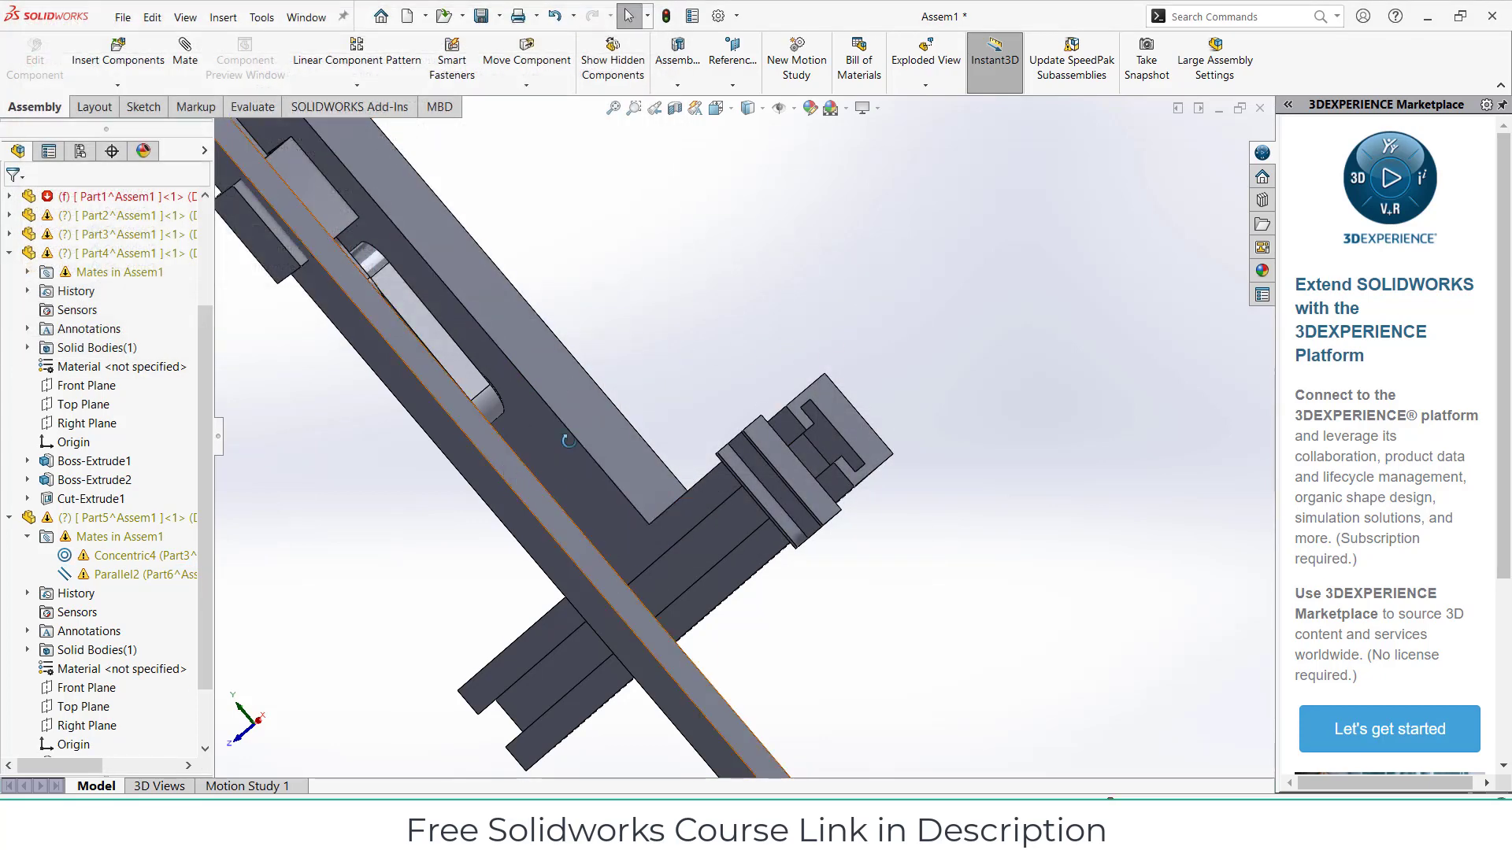
- Test the motion of the footed leg and the short crank with the current mates
middle_click_drag(568, 441, 604, 401)
scroll(543, 437, "up", 4)
left_click(587, 423)
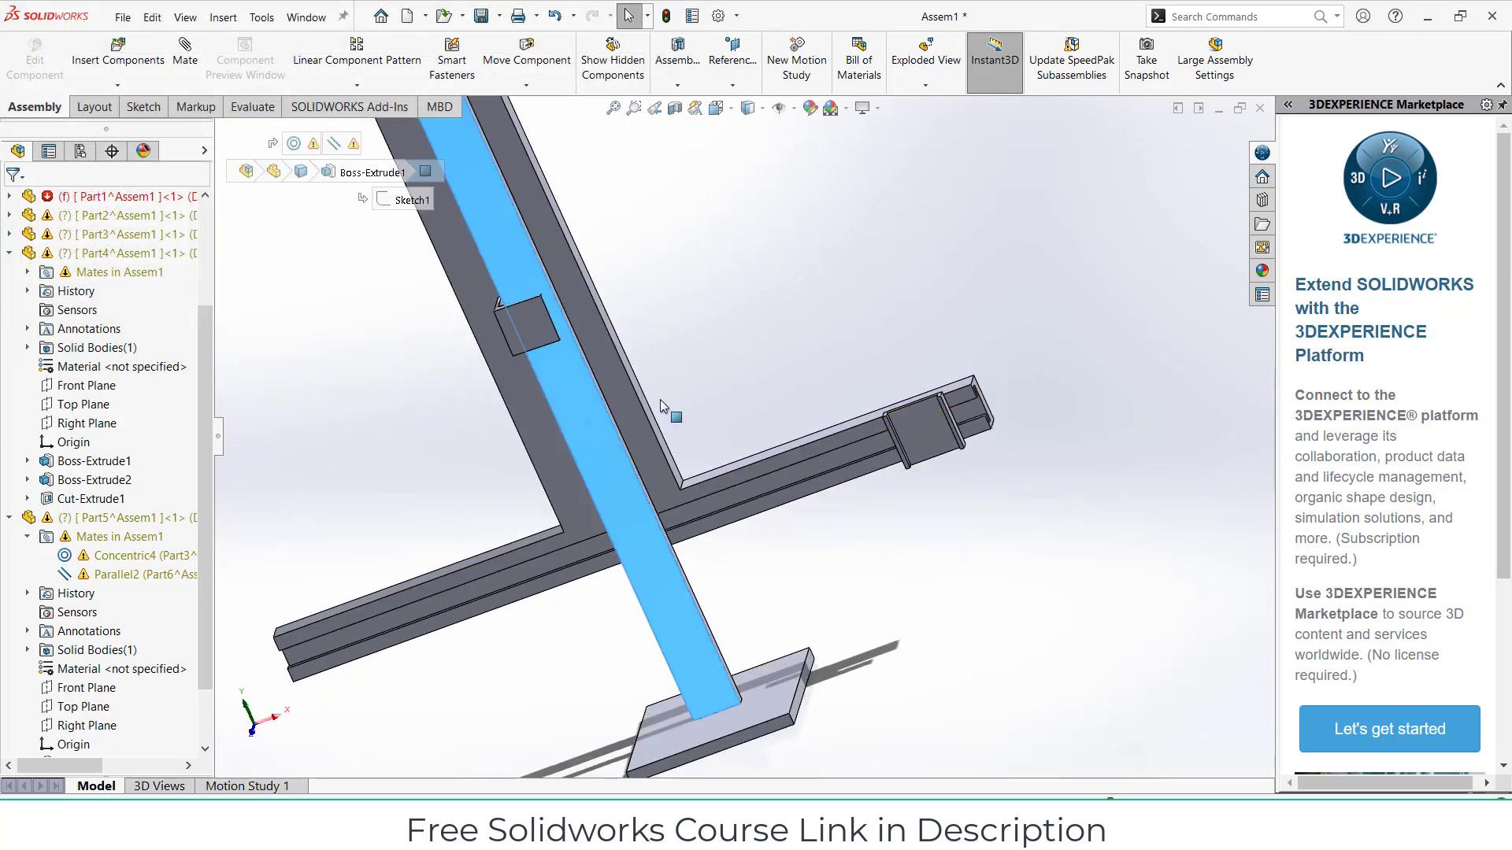
left_click_drag(660, 400, 654, 505)
scroll(597, 457, "up", 3)
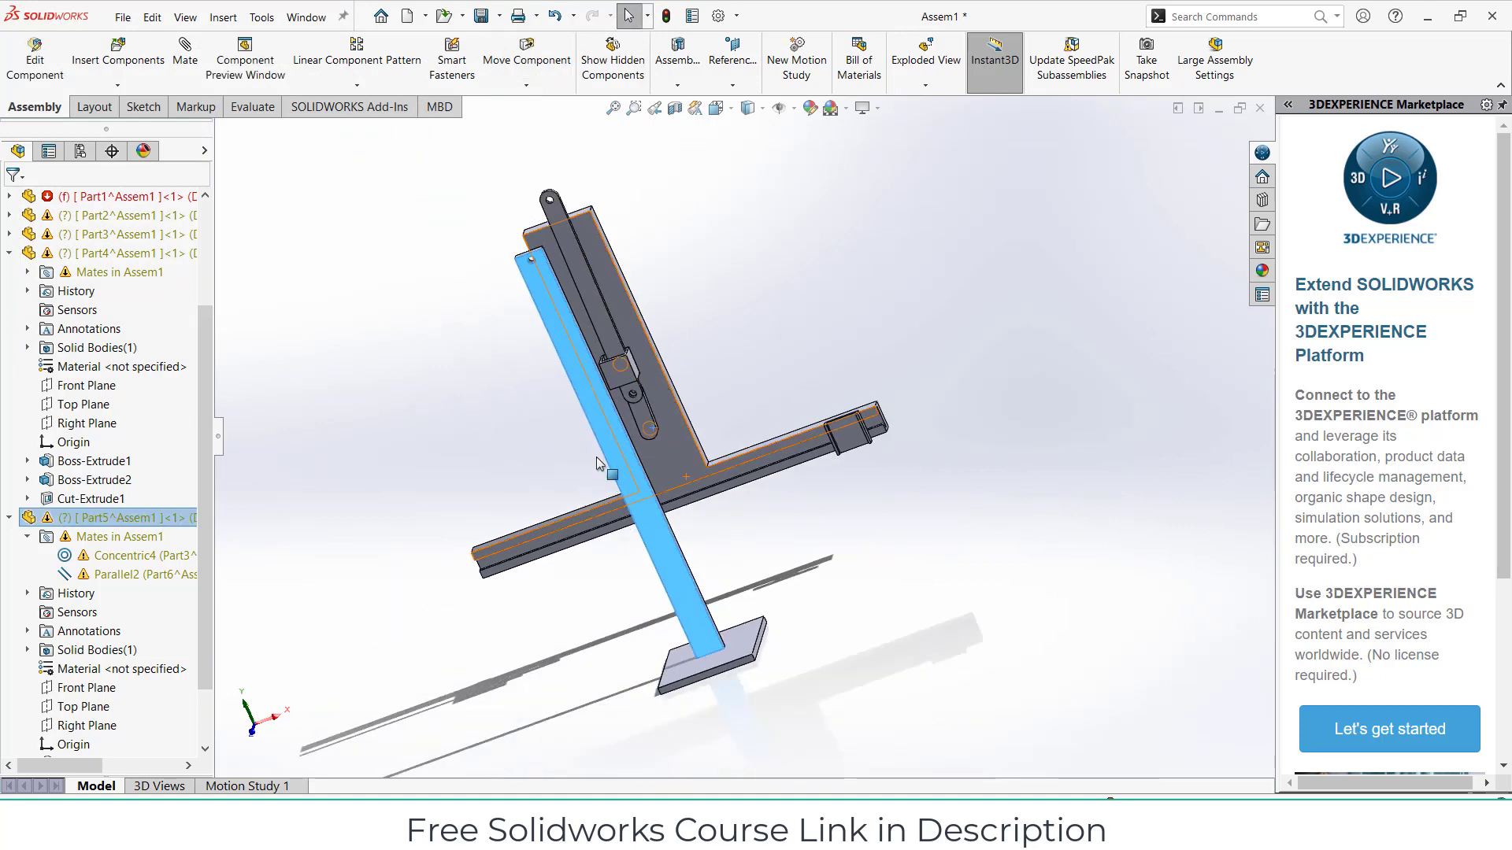
left_click_drag(635, 423, 595, 429)
scroll(775, 448, "up", 3)
middle_click_drag(774, 450, 731, 502)
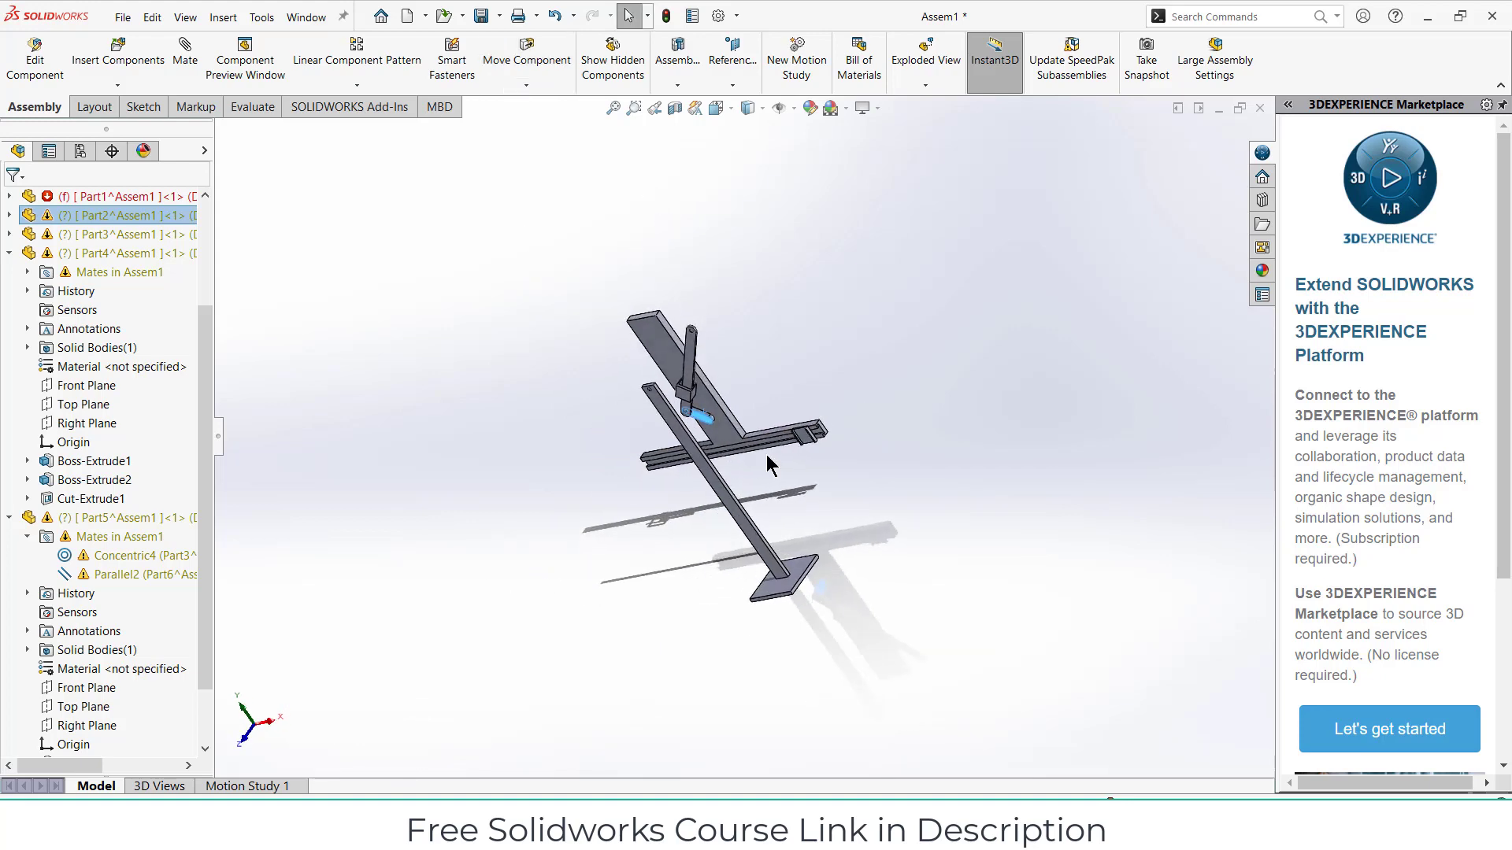
scroll(770, 461, "down", 2)
- Delete the parallel mate between the footed leg and the slider rib
right_click(107, 574)
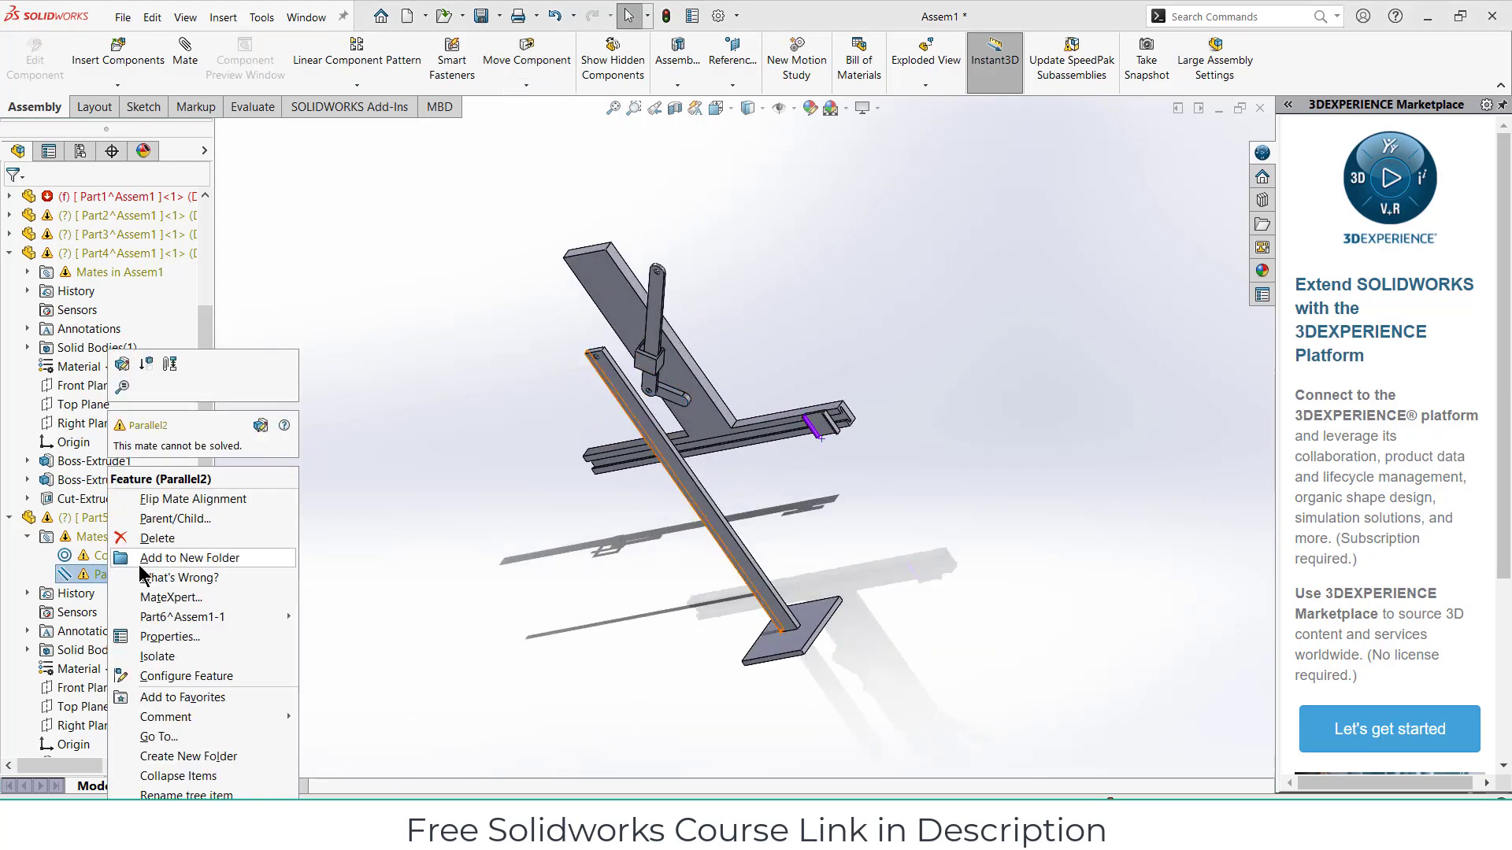
left_click(157, 539)
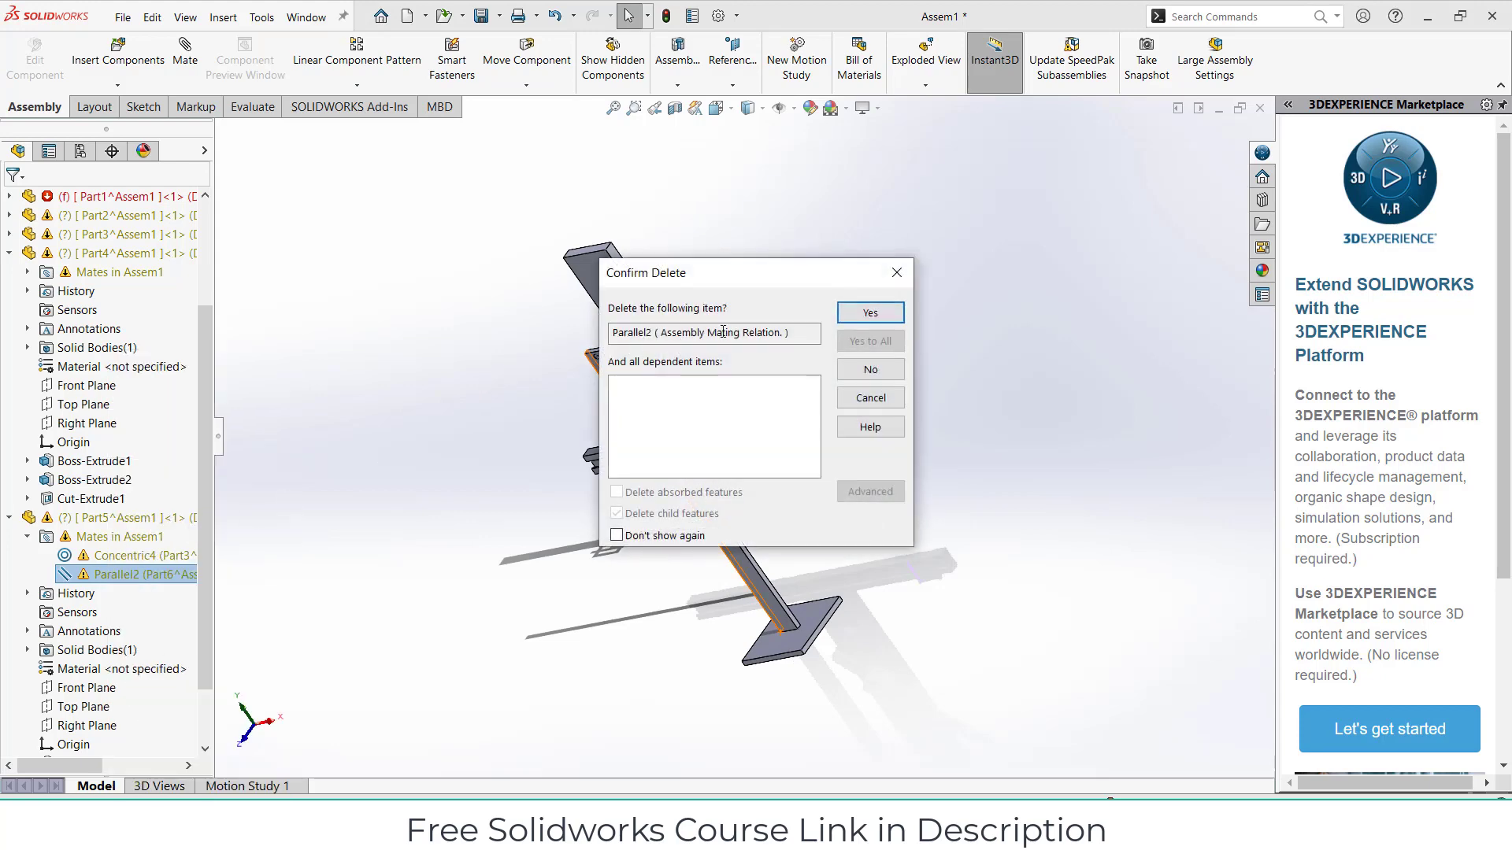
left_click(870, 313)
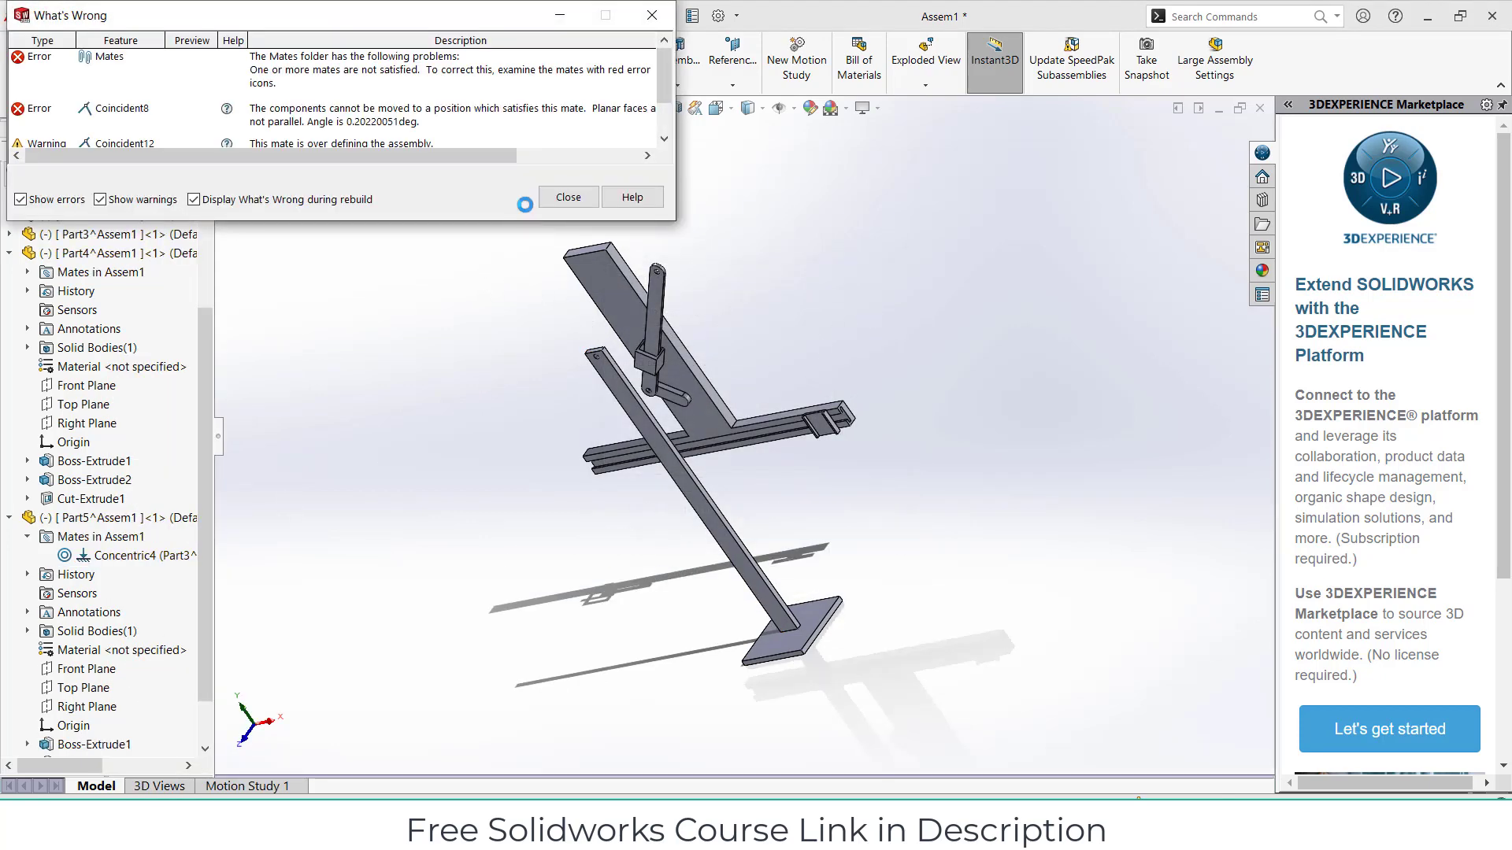
left_click(551, 194)
- Move the slider along the rail toward the footed leg
scroll(701, 437, "down", 2)
middle_click_drag(698, 441, 781, 333)
left_click_drag(863, 456, 804, 466)
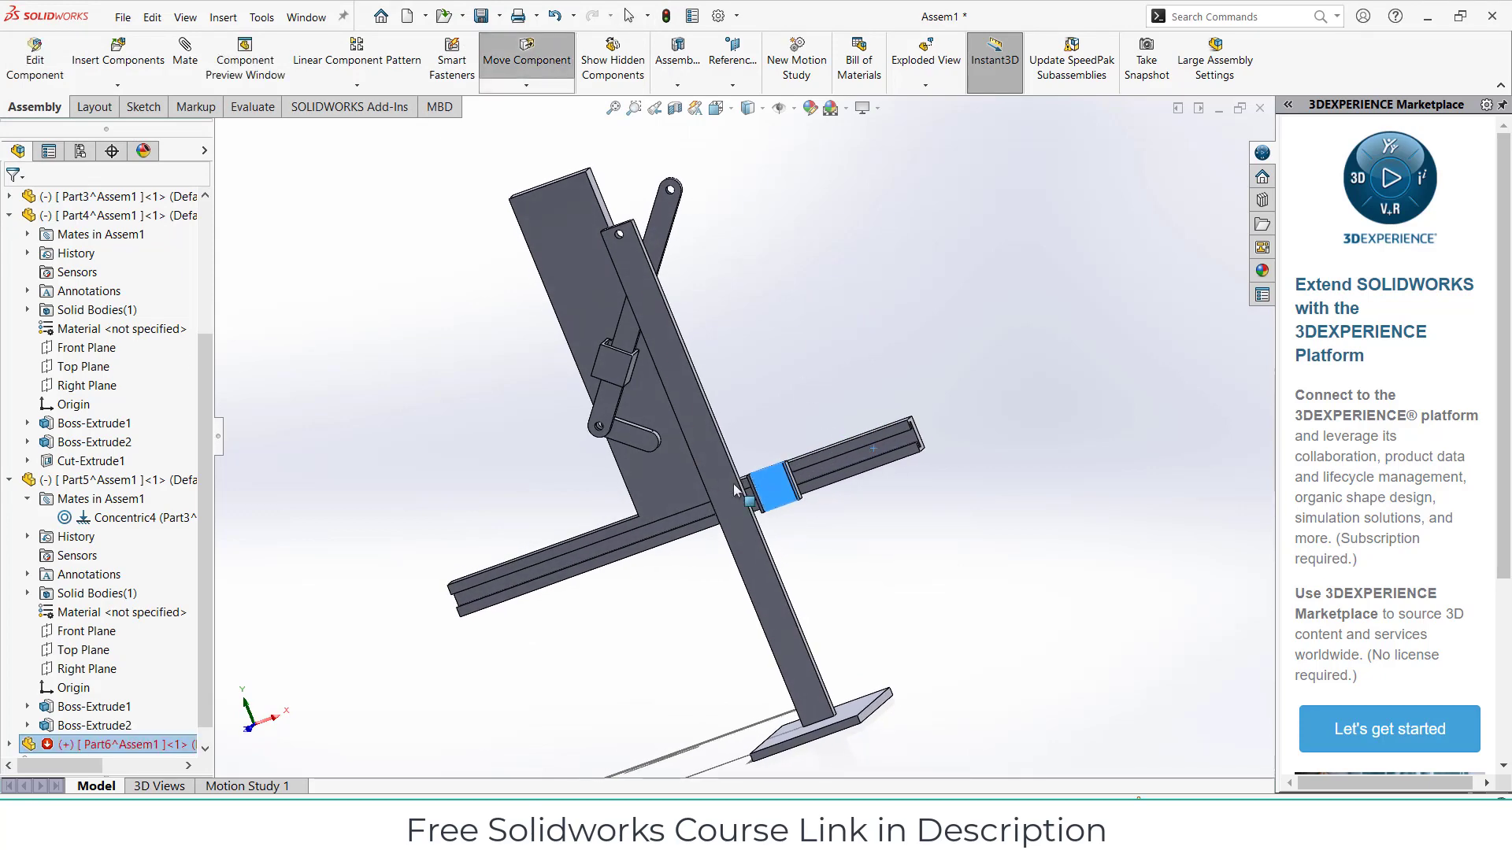
middle_click_drag(700, 399, 733, 523)
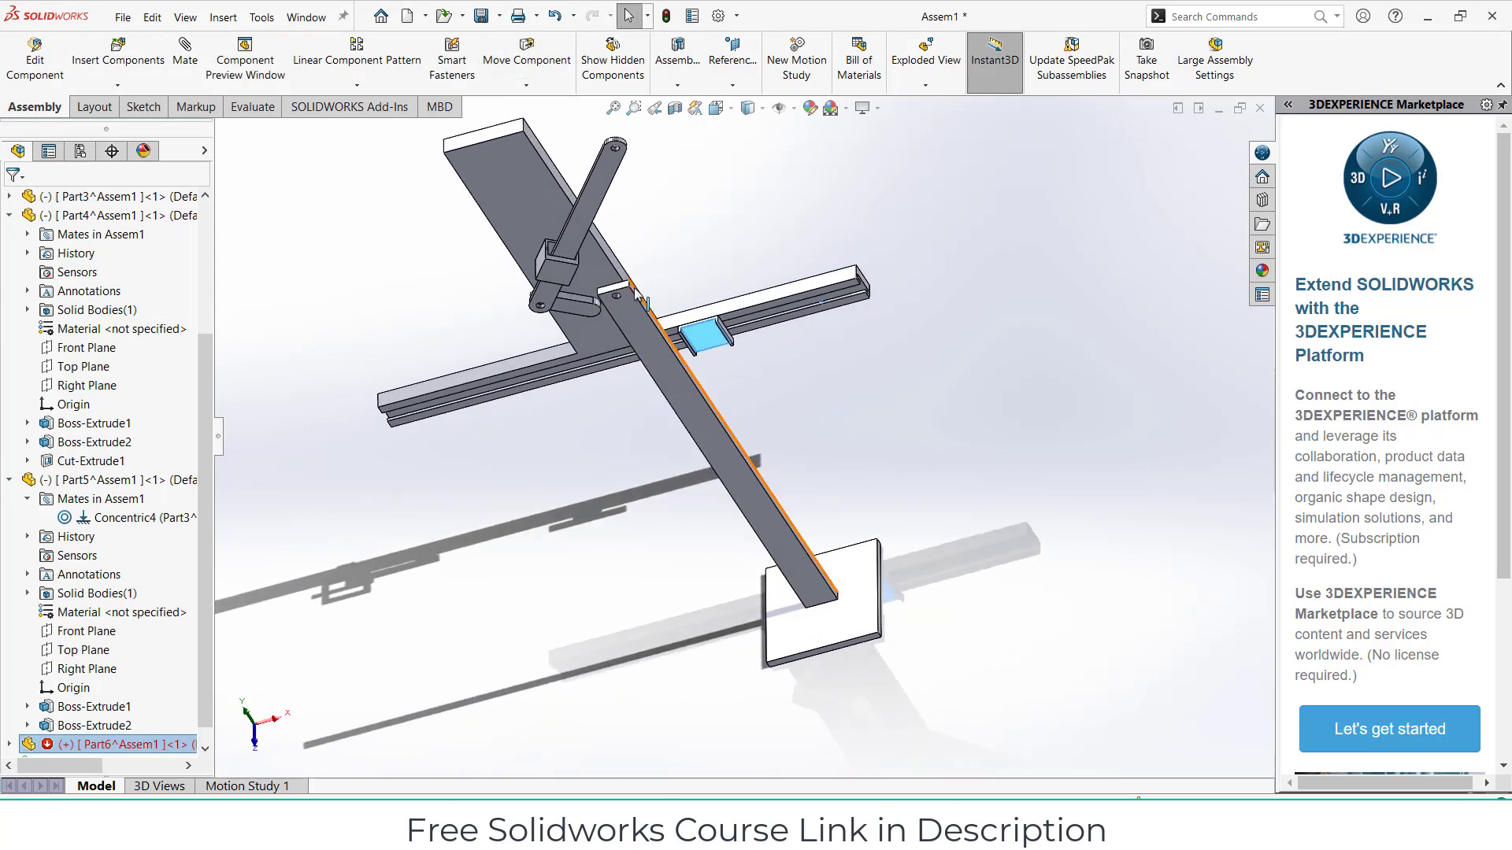
scroll(736, 488, "up", 2)
scroll(635, 293, "down", 2)
scroll(619, 311, "down", 2)
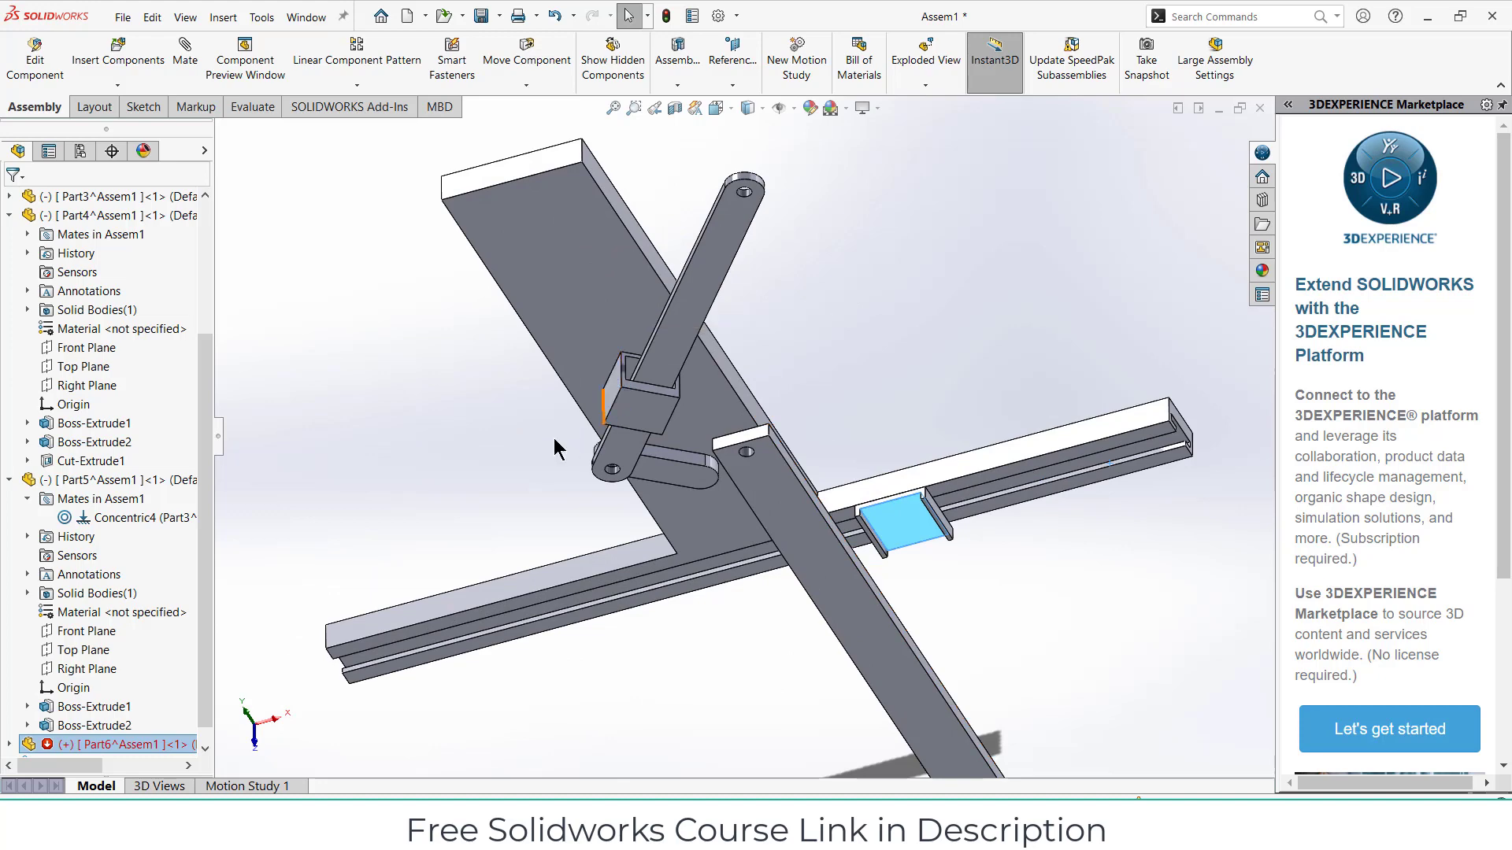
- Add a coincident mate between the outer face of the sleeve block on the long link and the broad back face of the footed leg
left_click(520, 382)
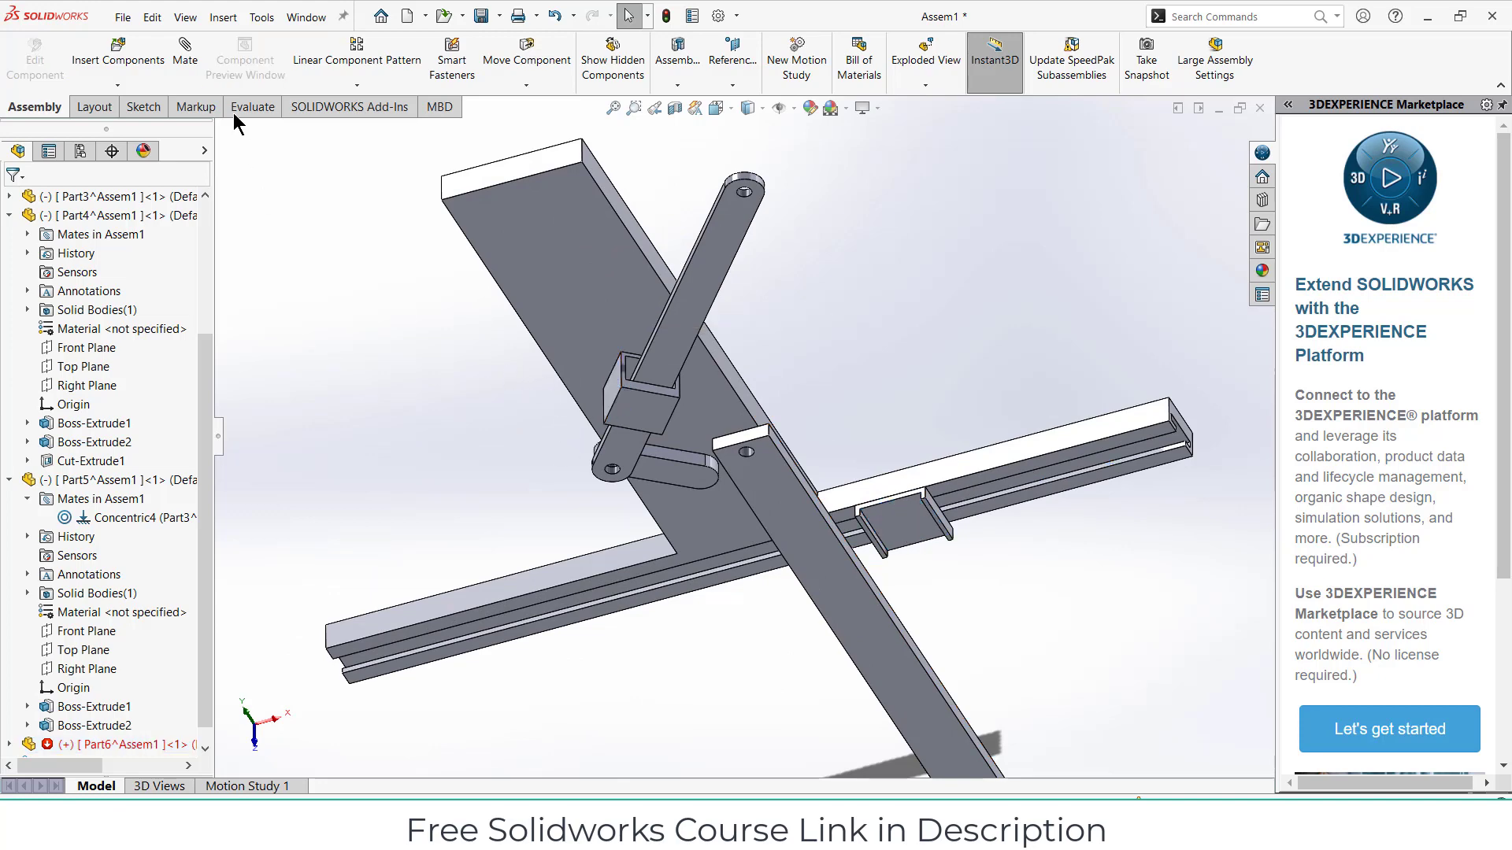
left_click(657, 407)
middle_click_drag(672, 475, 510, 654)
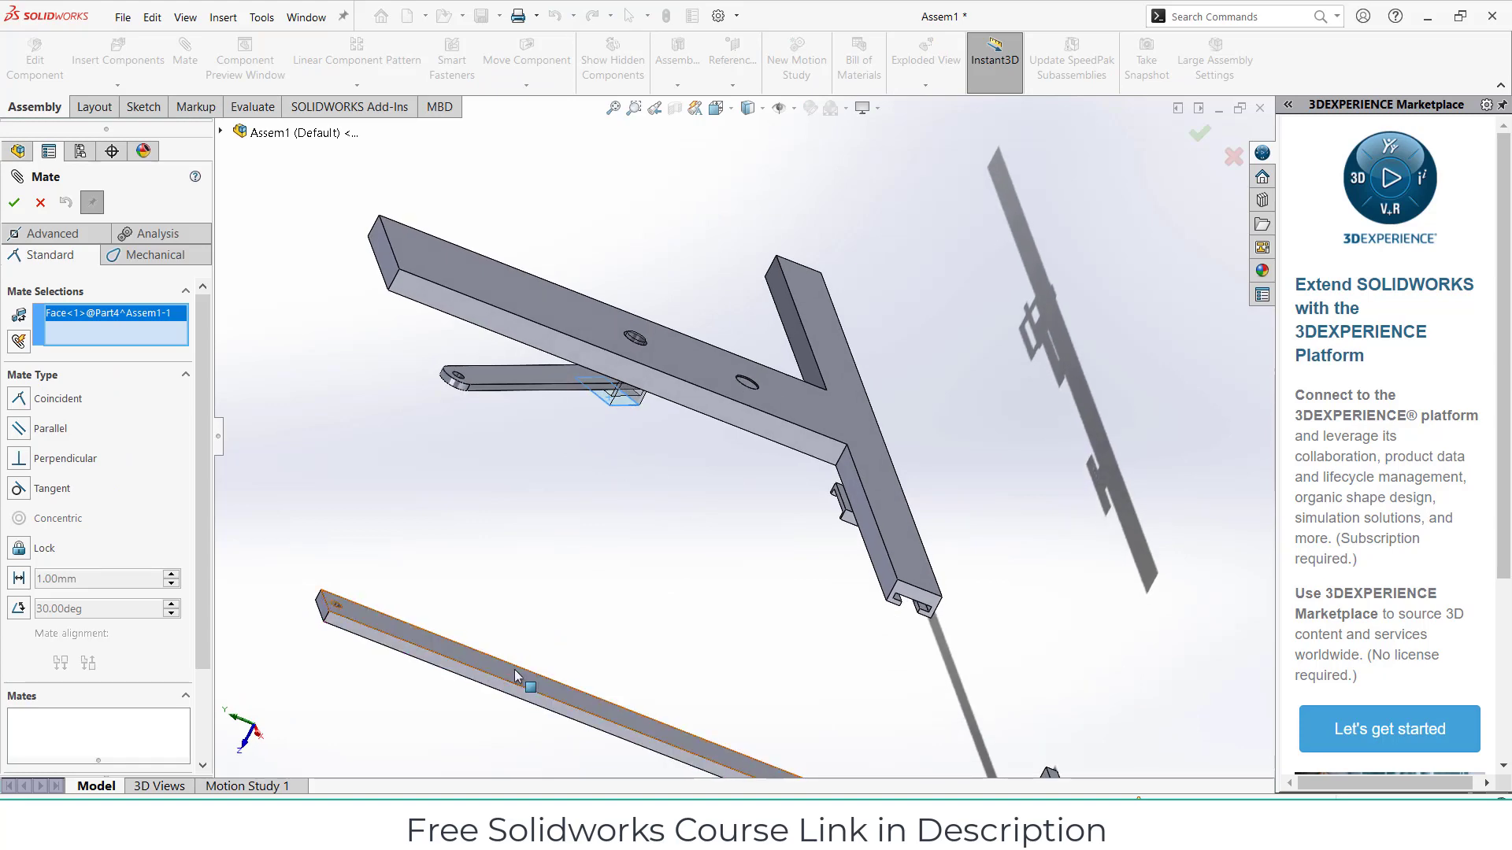
left_click(515, 670)
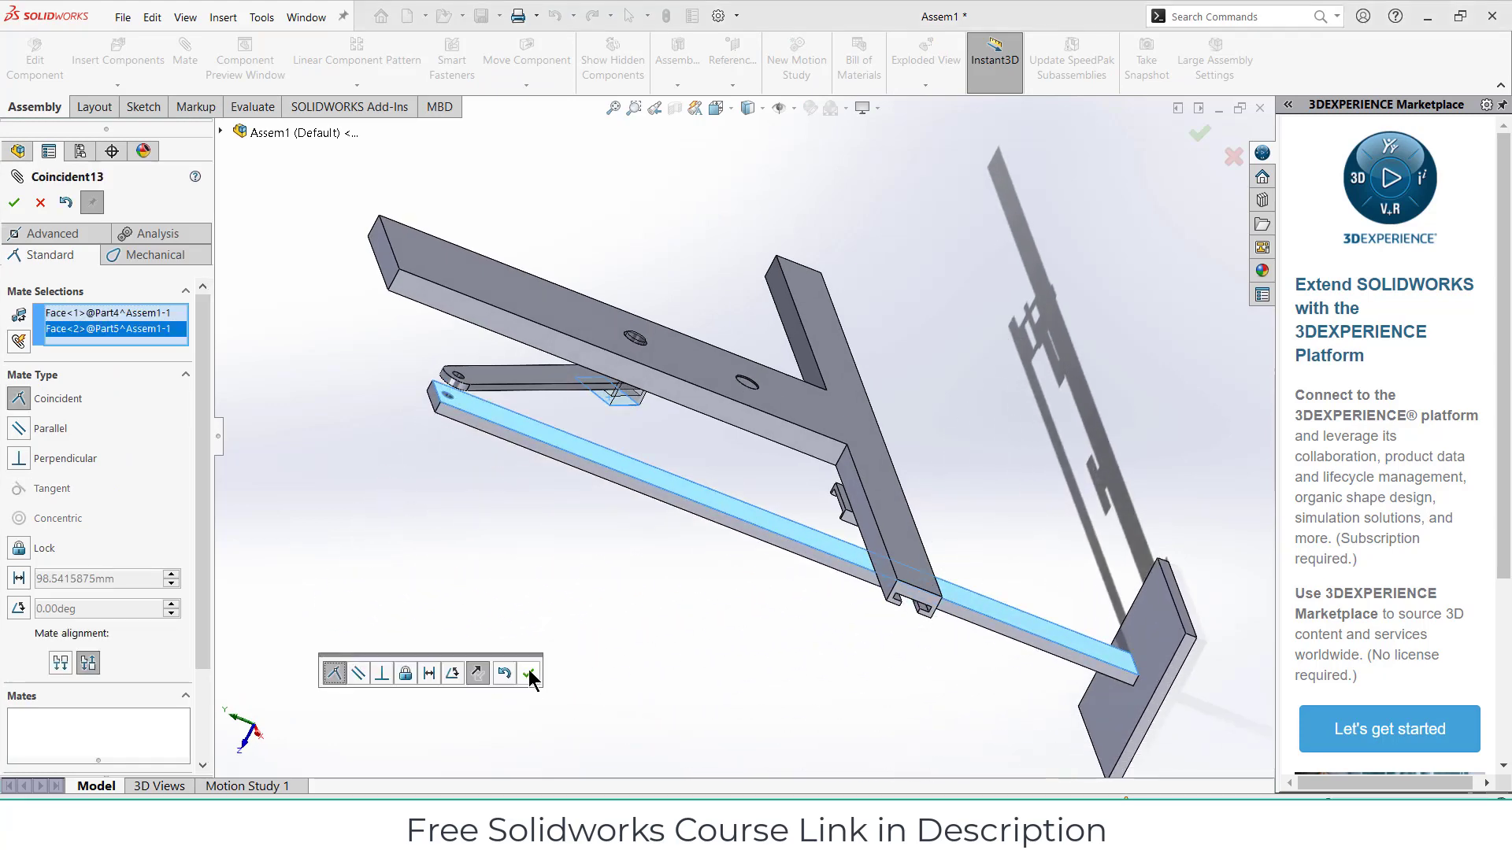
left_click(529, 674)
- Add a parallel mate between the inner face of the slider's outer rib and the narrow side face of the footed leg
middle_click_drag(669, 583, 908, 455)
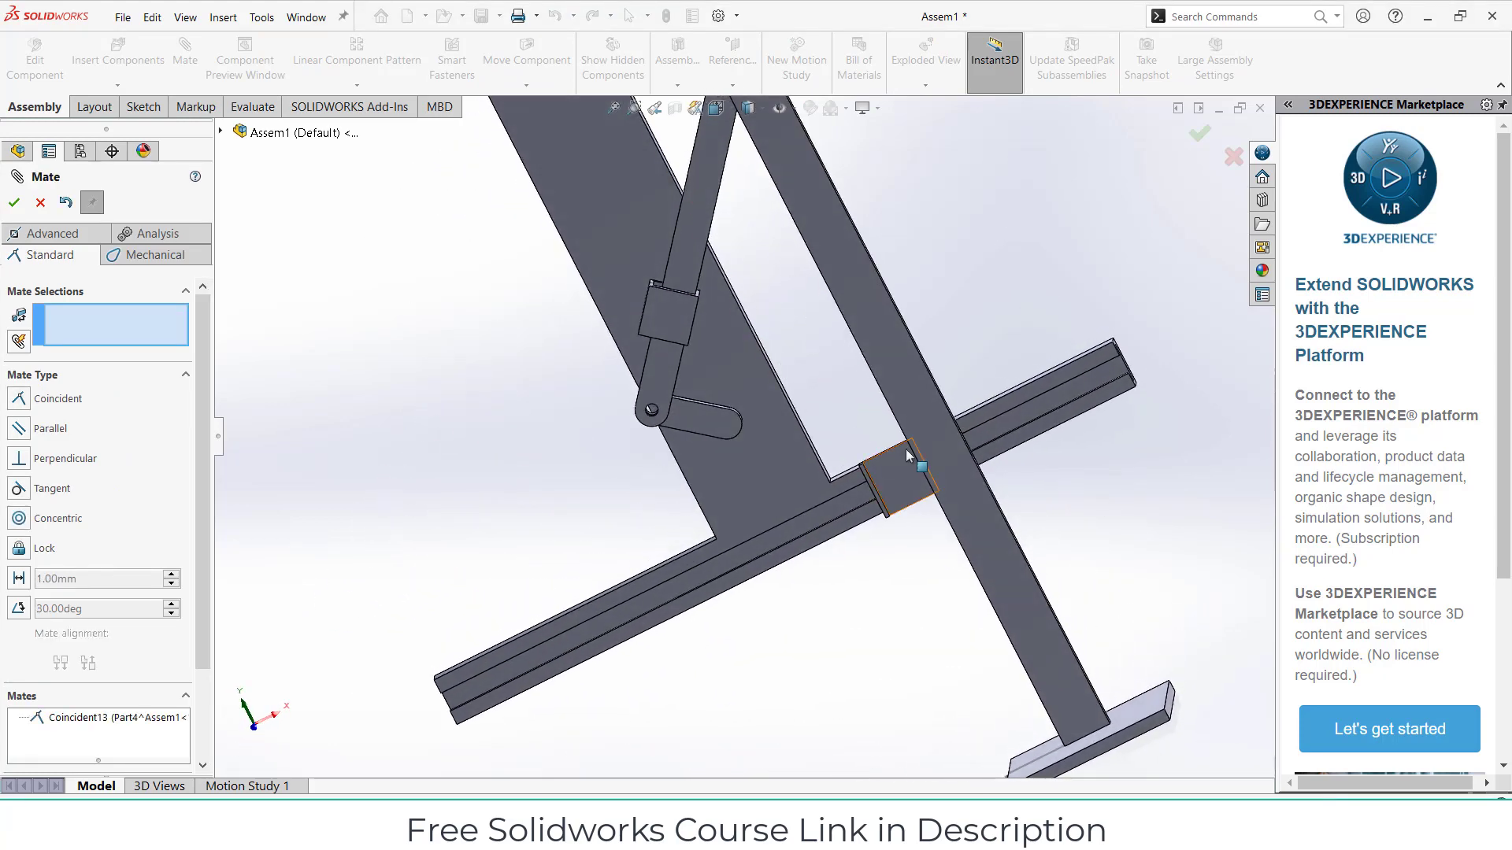
scroll(907, 456, "down", 3)
left_click_drag(884, 497, 969, 470)
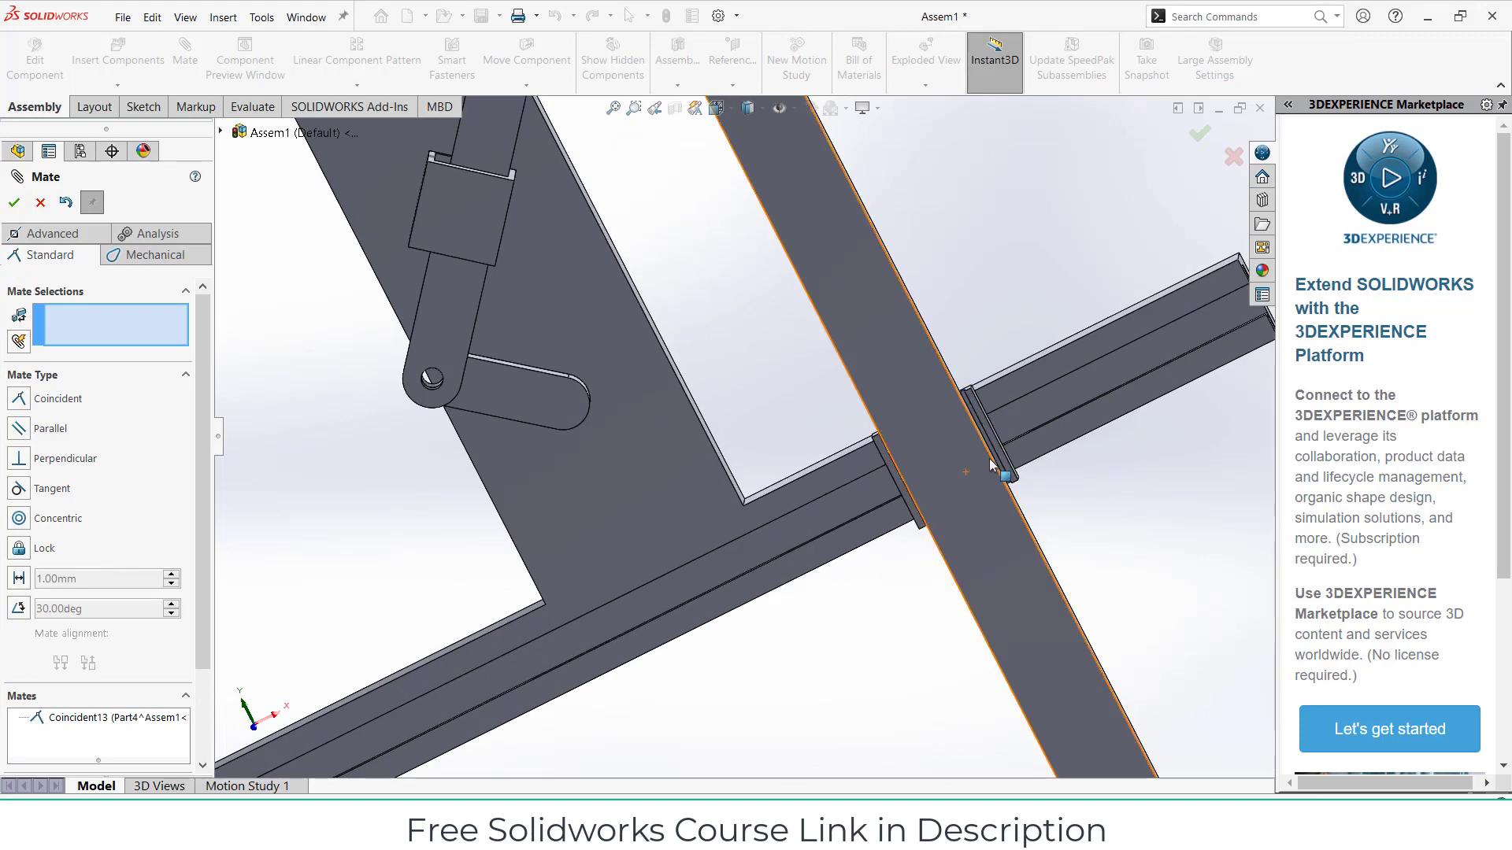
middle_click_drag(980, 444, 952, 594)
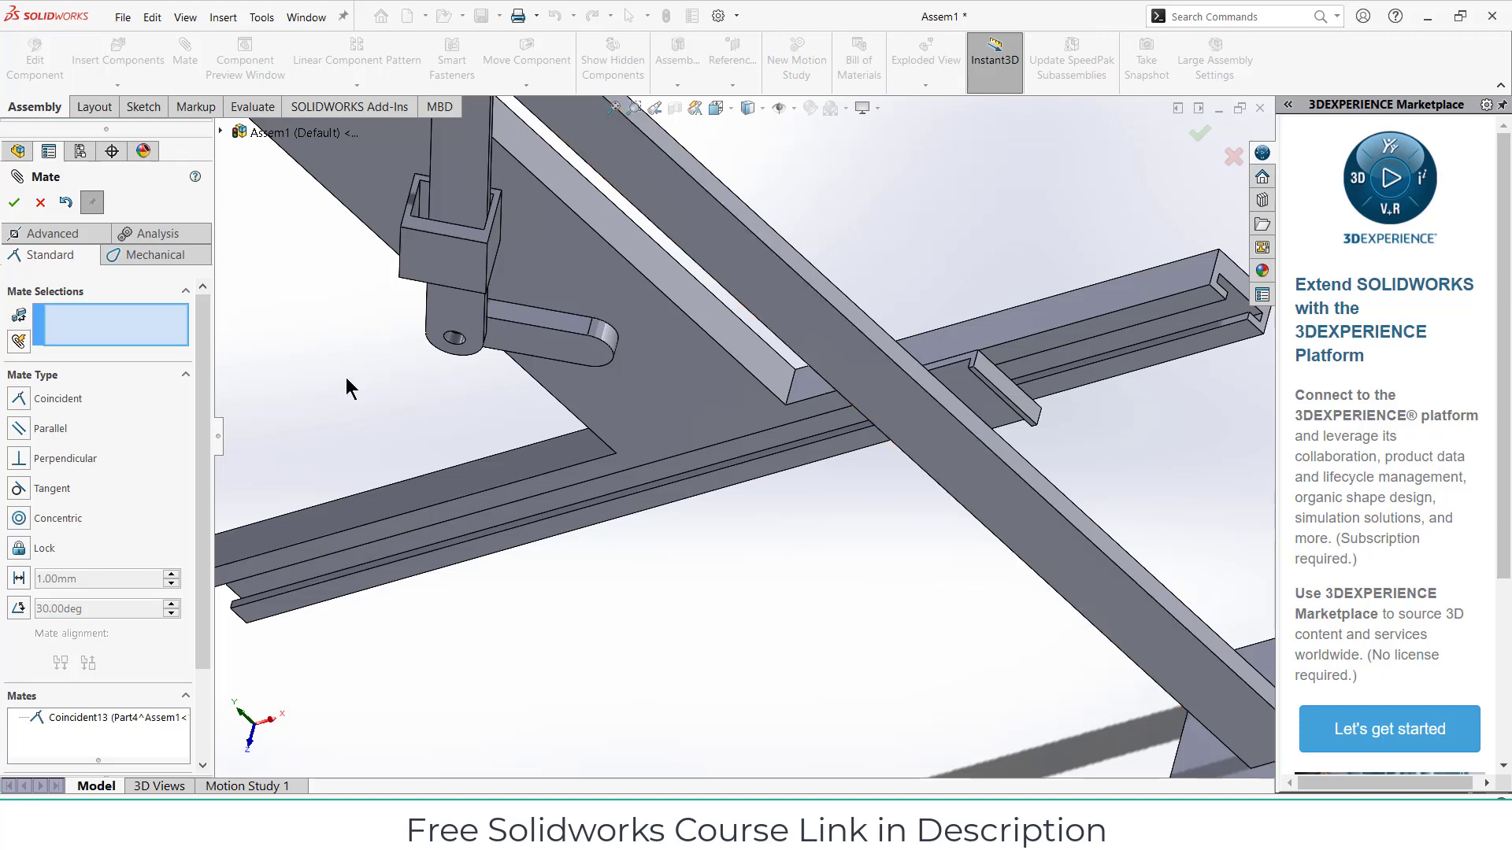
middle_click_drag(986, 387, 1110, 398)
scroll(995, 404, "down", 3)
left_click(885, 343)
middle_click_drag(980, 364, 838, 390)
left_click(1049, 403)
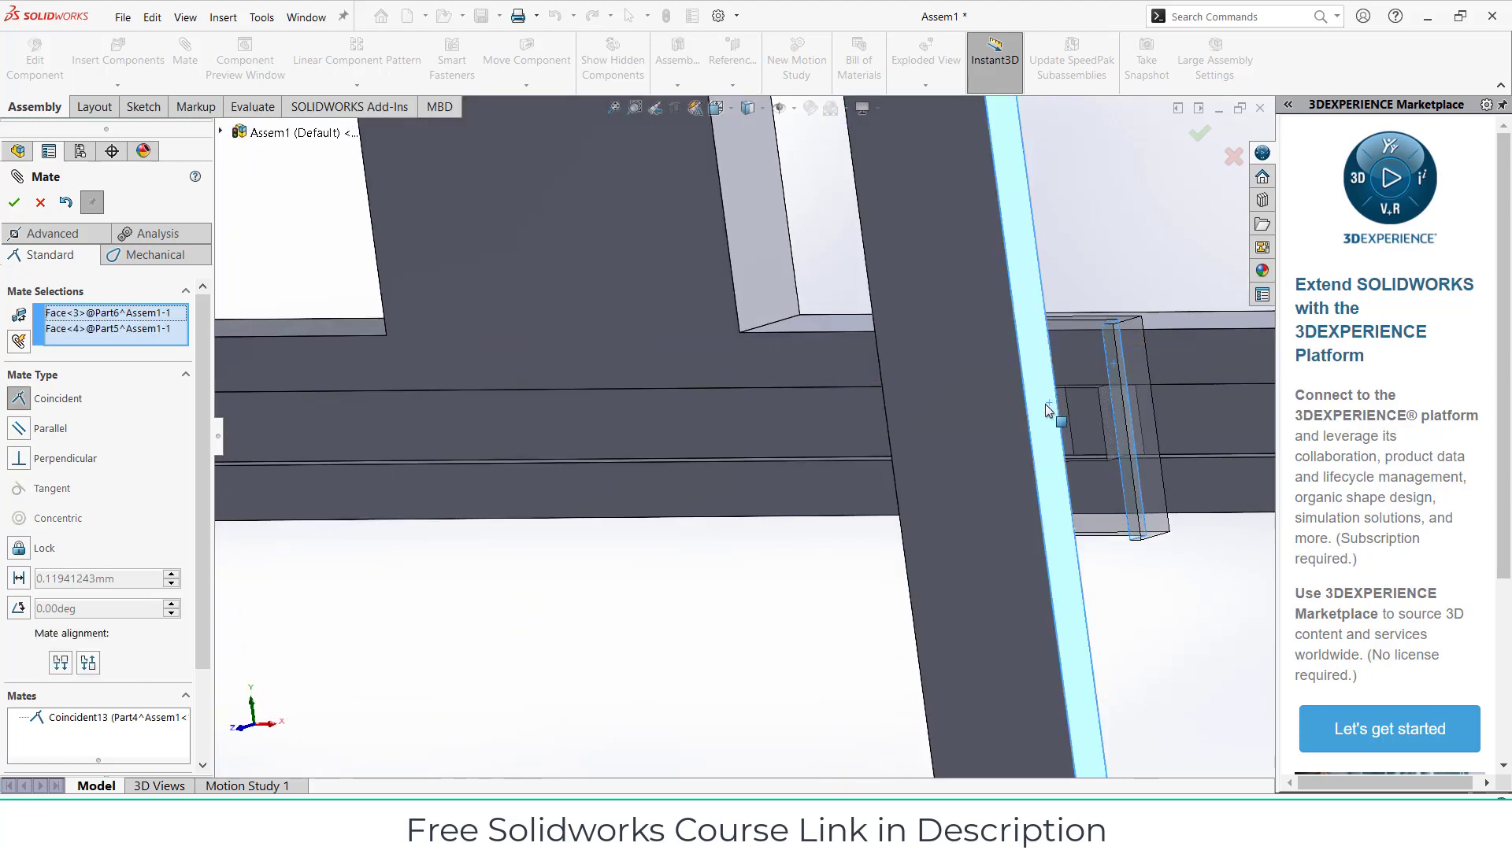
left_click(20, 431)
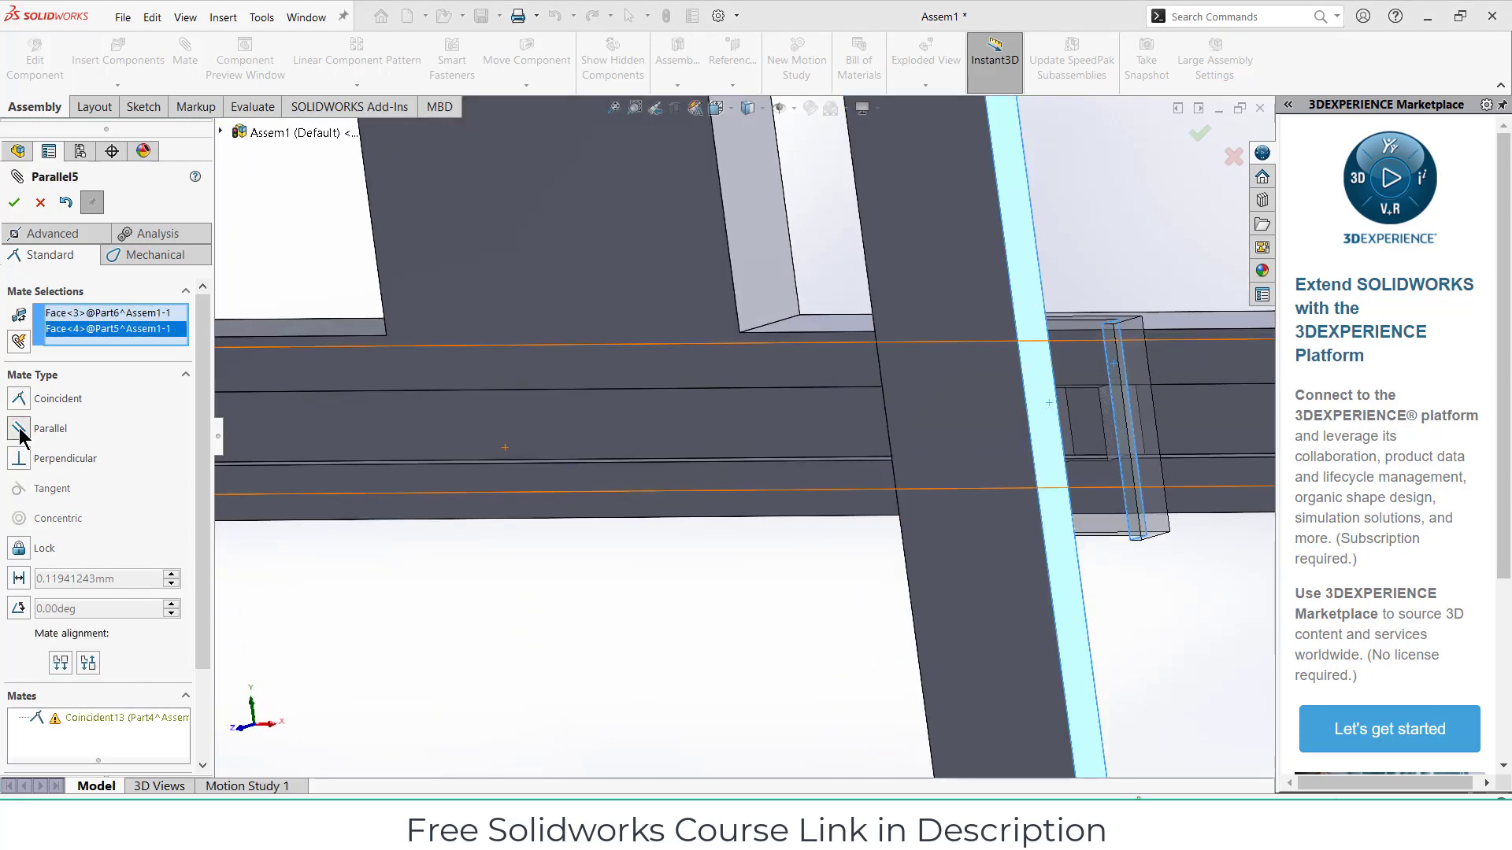
left_click(16, 204)
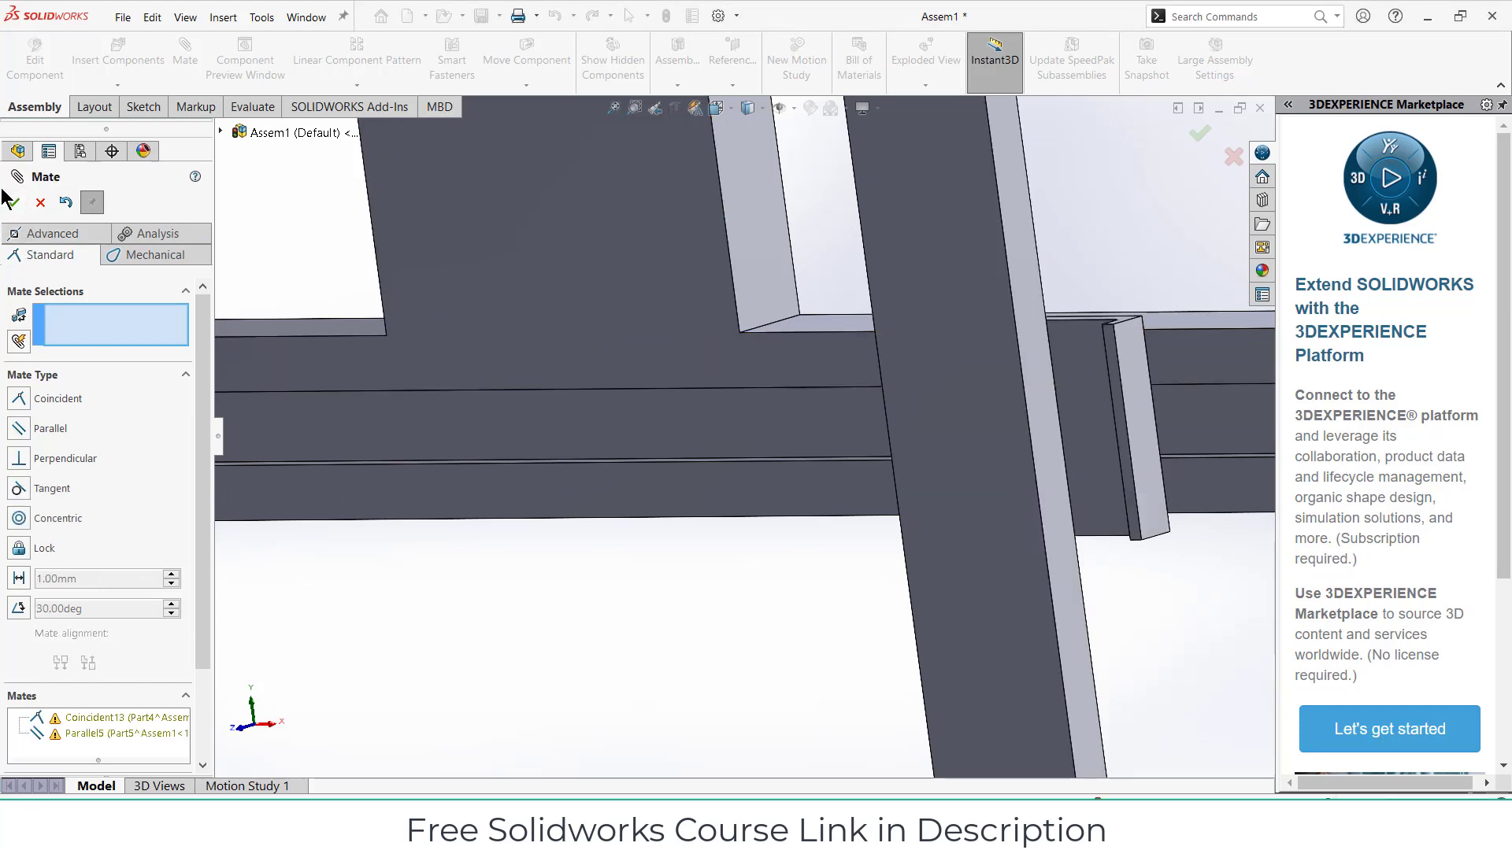
left_click(11, 203)
- Test how the slider moves along the rail relative to the footed leg
scroll(802, 401, "up", 8)
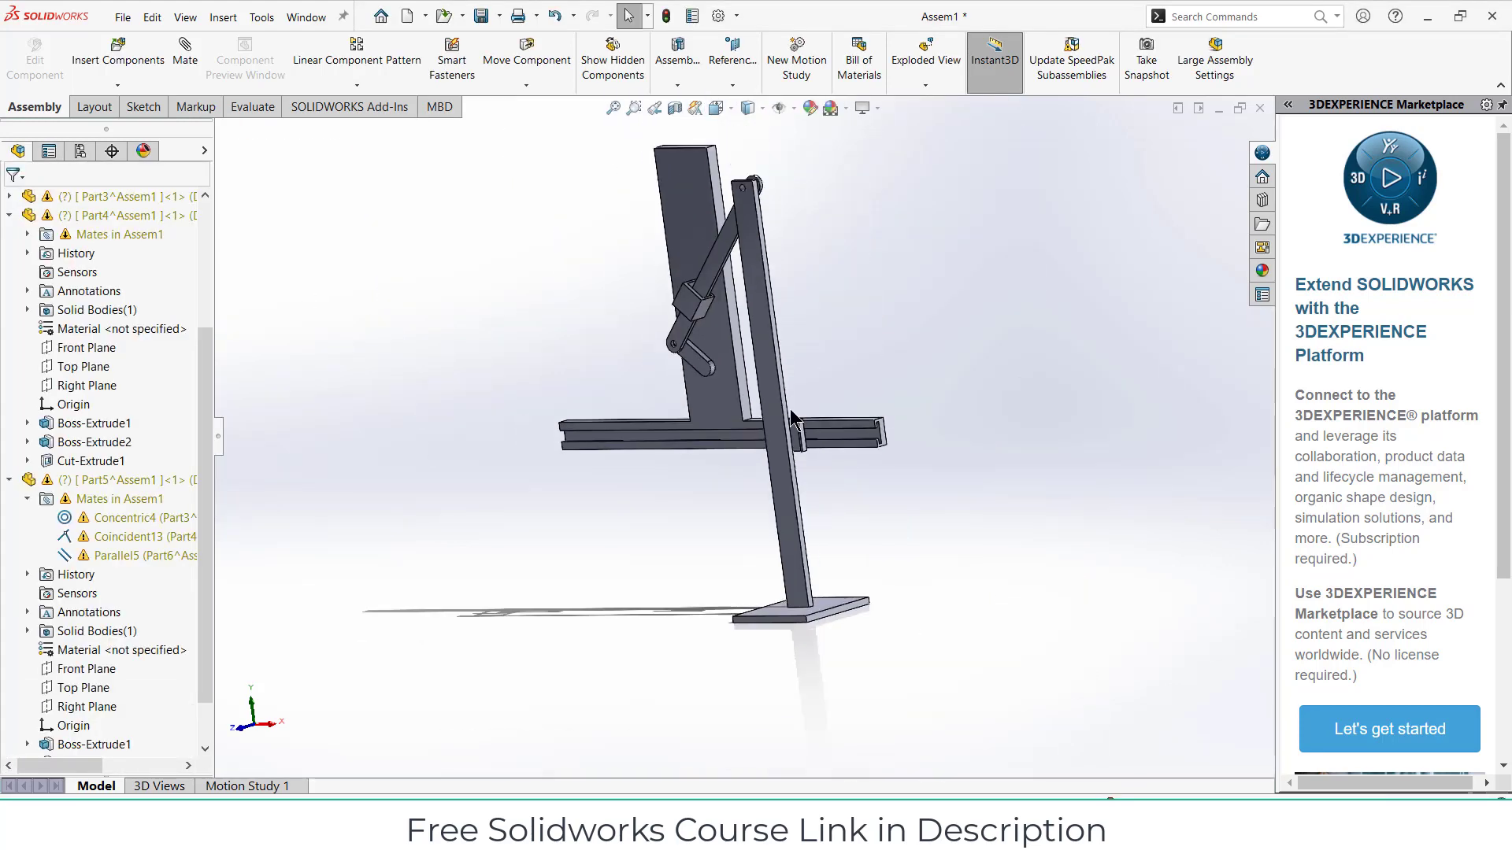
middle_click_drag(834, 405, 684, 381)
left_click_drag(687, 363, 722, 351)
left_click_drag(798, 436, 699, 424)
scroll(794, 441, "down", 3)
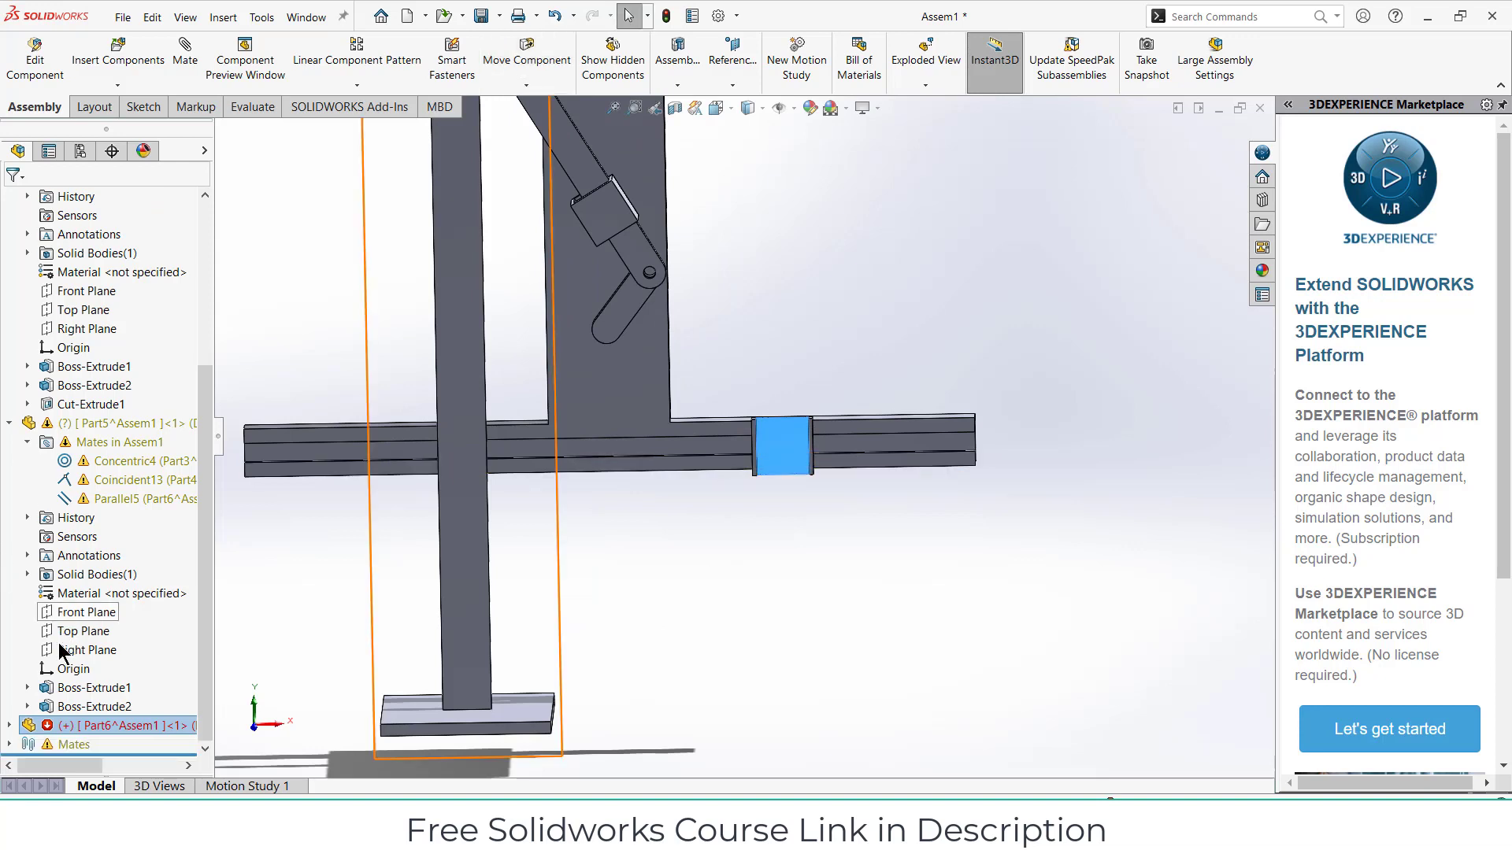
- Review the slider's mates and delete the failed coincident mate between its stepped block and the rail's channel lip
left_click(9, 743)
double_click(75, 522)
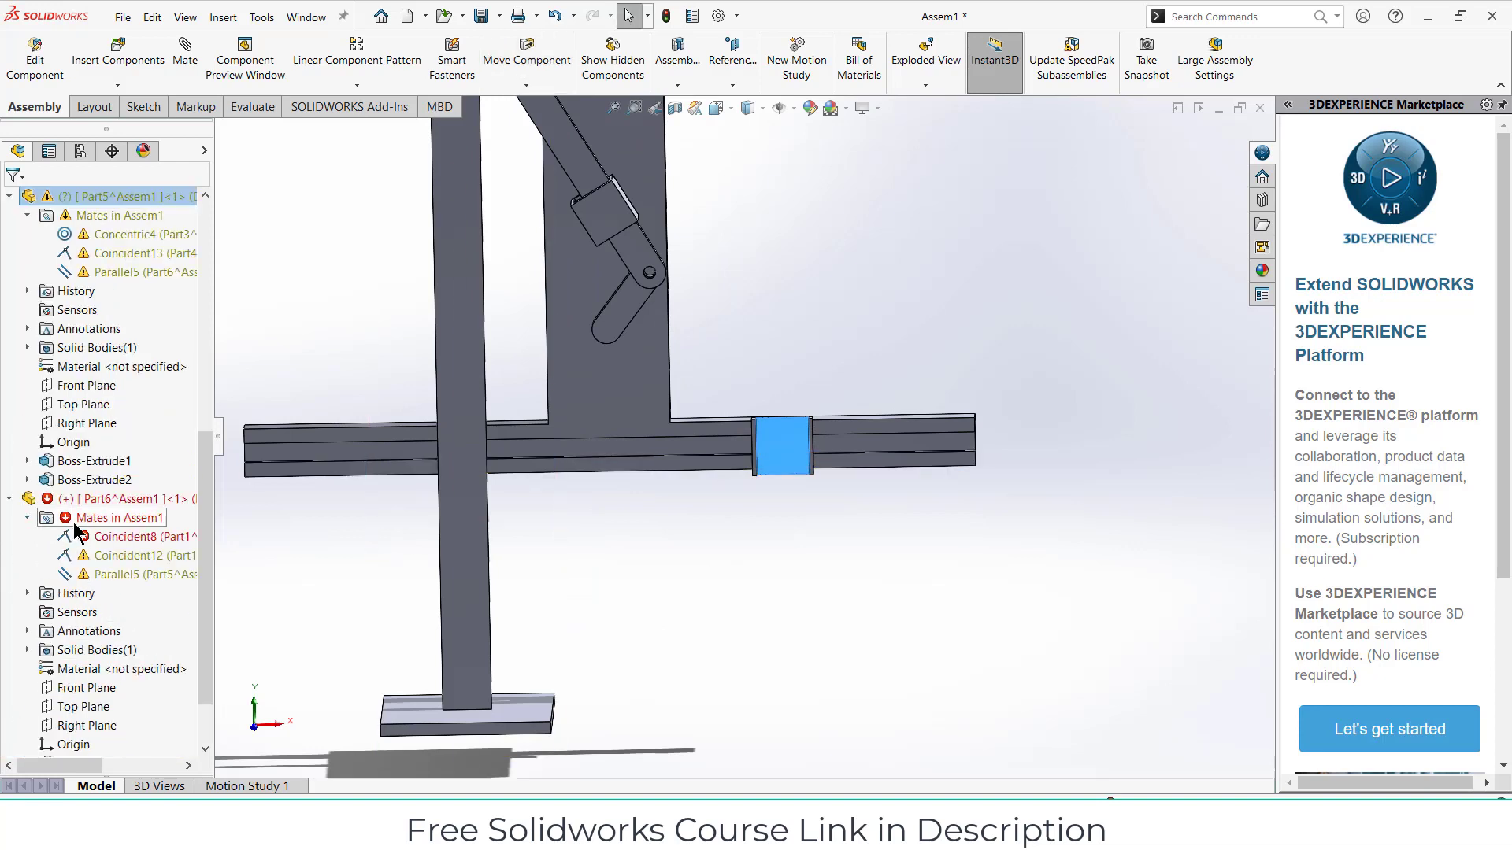
left_click(100, 539)
left_click(81, 556)
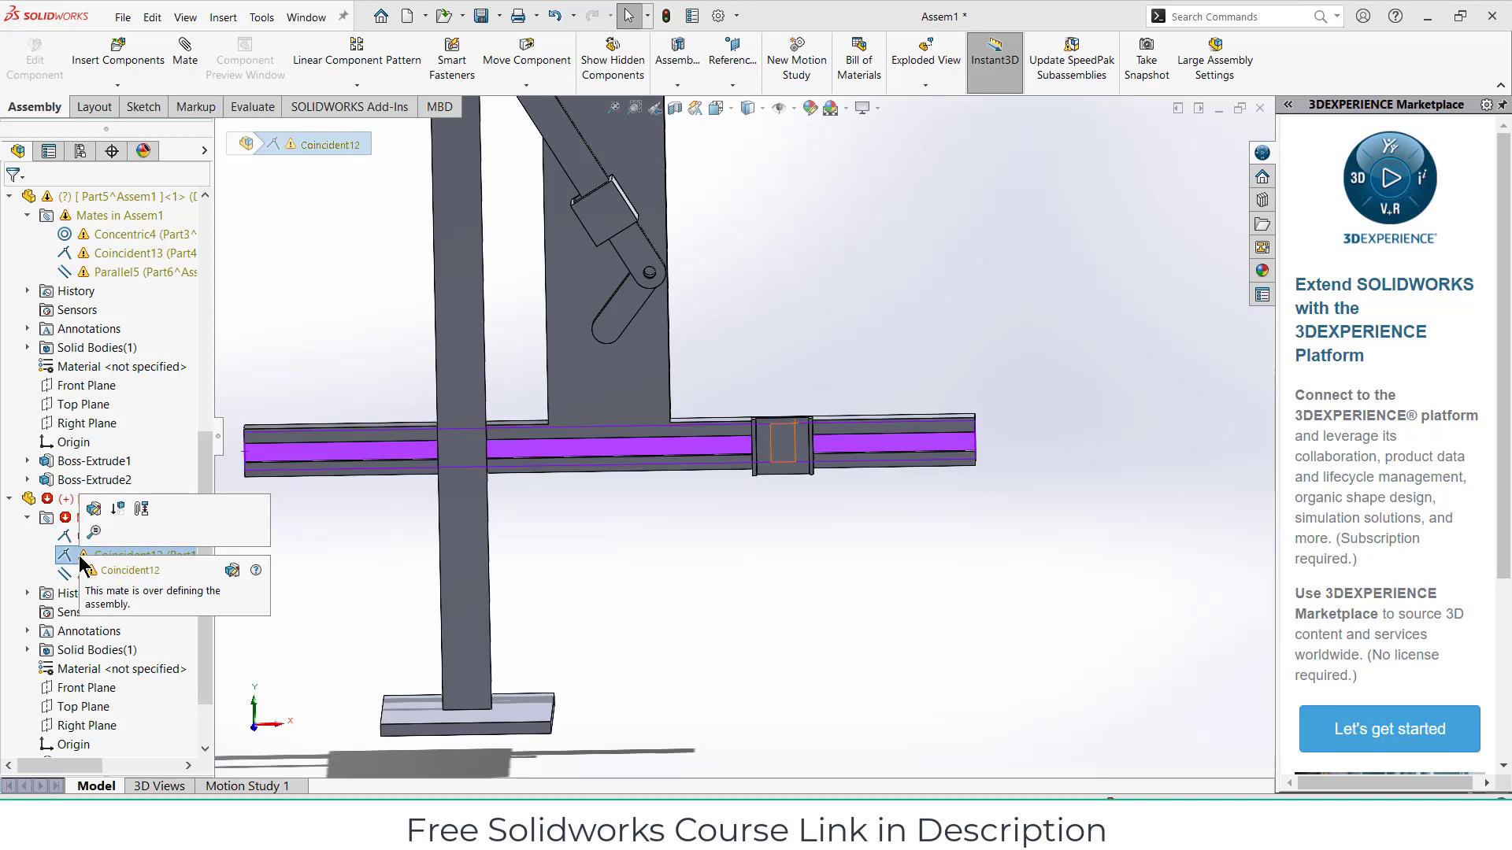
left_click(76, 575)
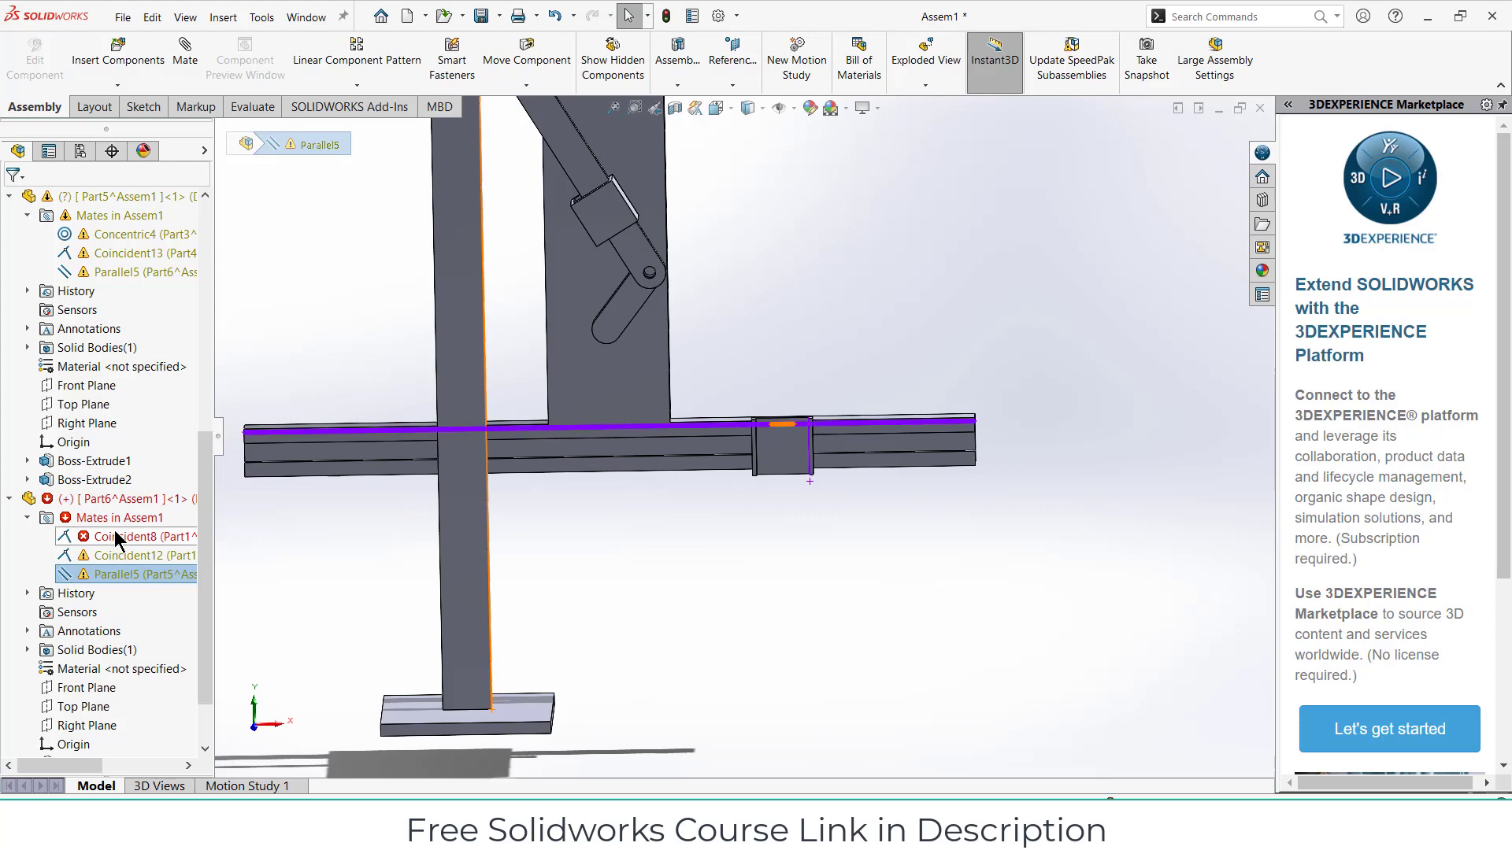
right_click(115, 533)
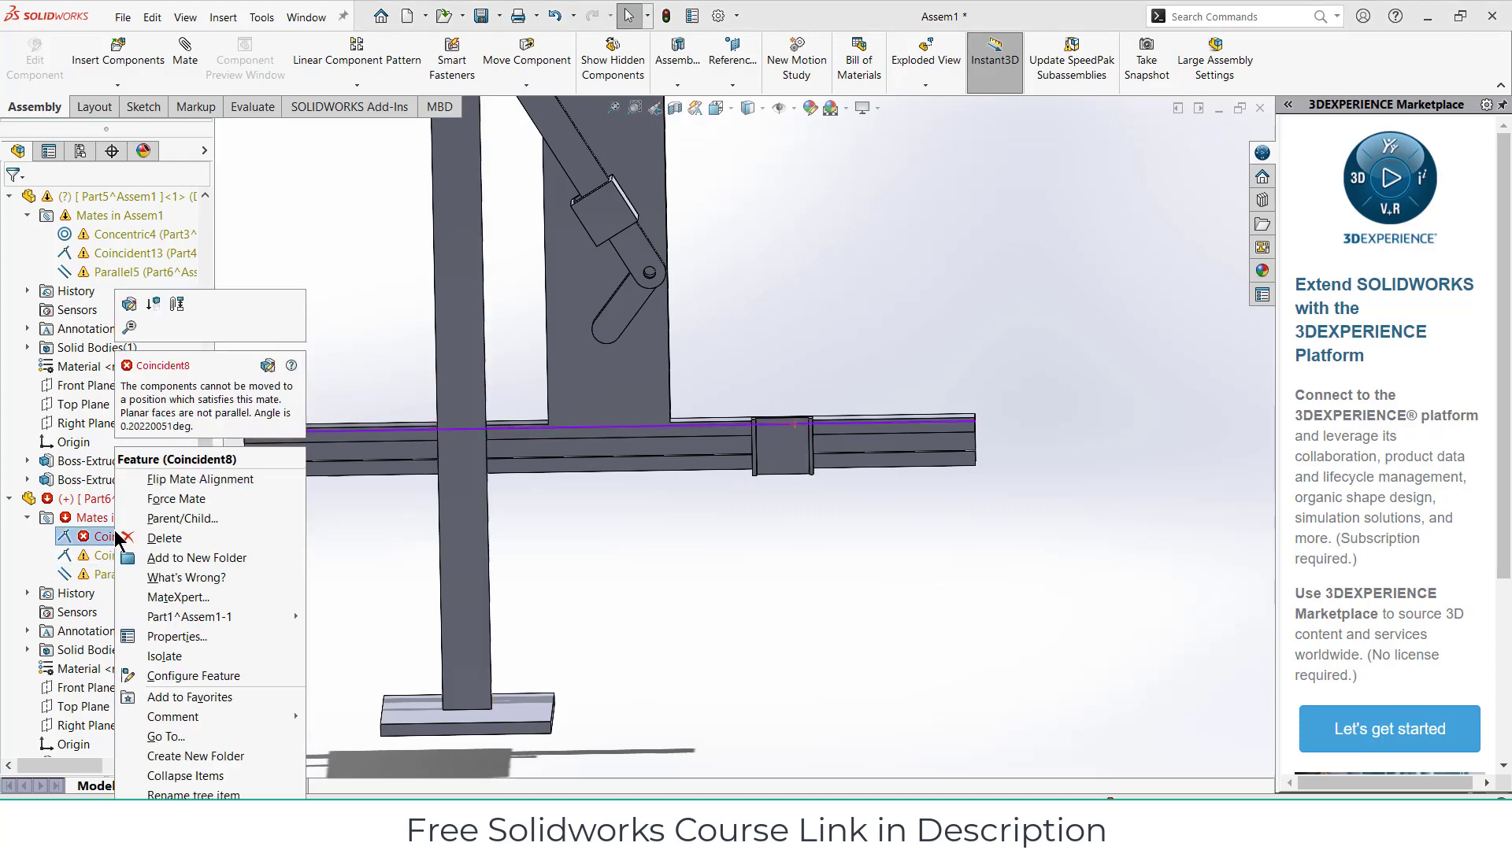
left_click(162, 539)
left_click(874, 315)
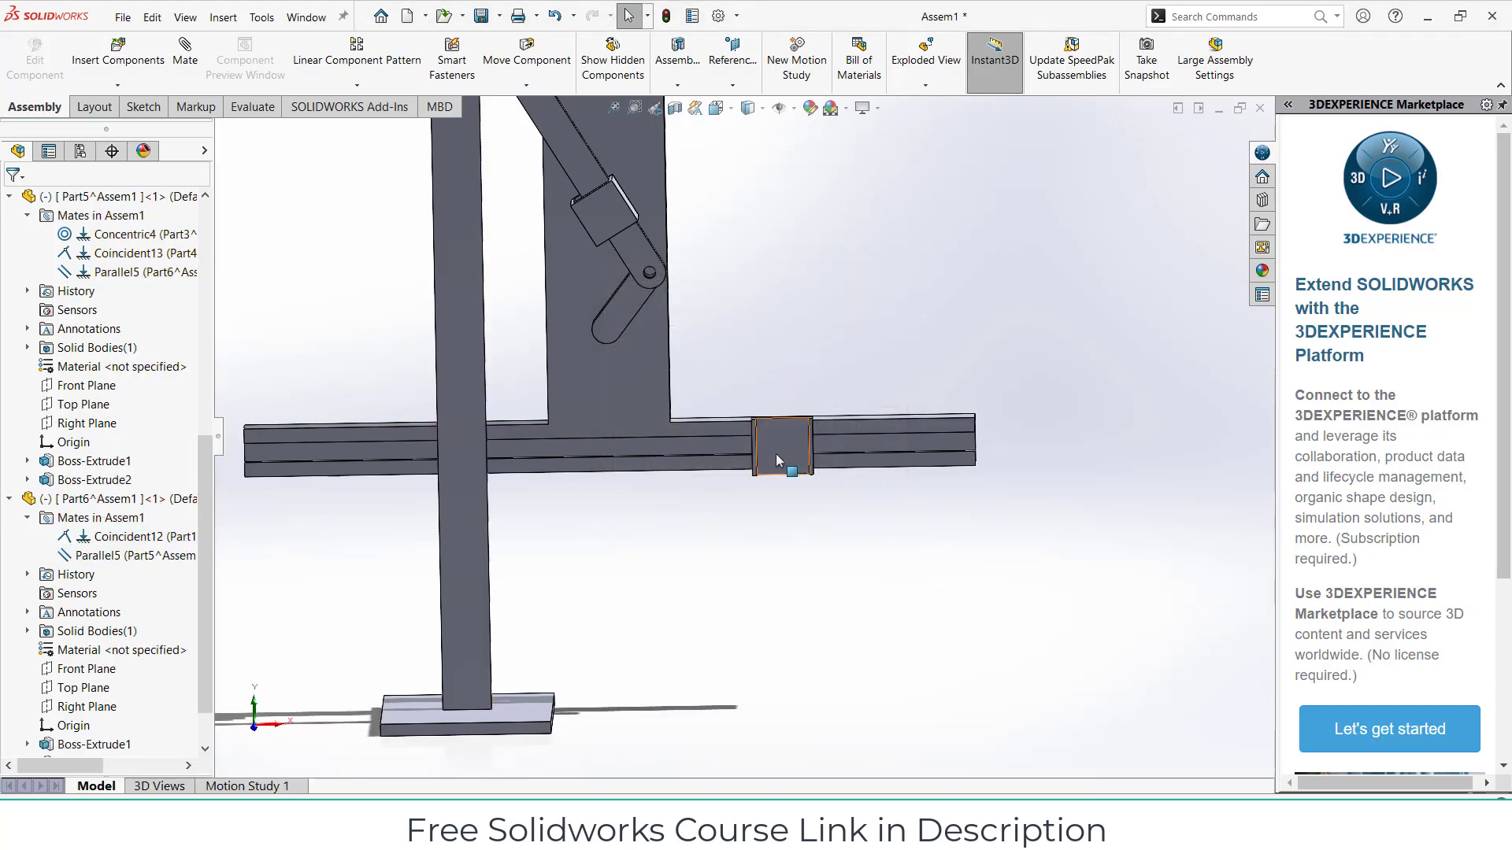
- Move the slider along the rail to check its travel with the remaining mates
left_click_drag(775, 453, 934, 443)
left_click_drag(627, 445, 1095, 415)
middle_click_drag(1060, 451, 1000, 493)
scroll(790, 444, "down", 5)
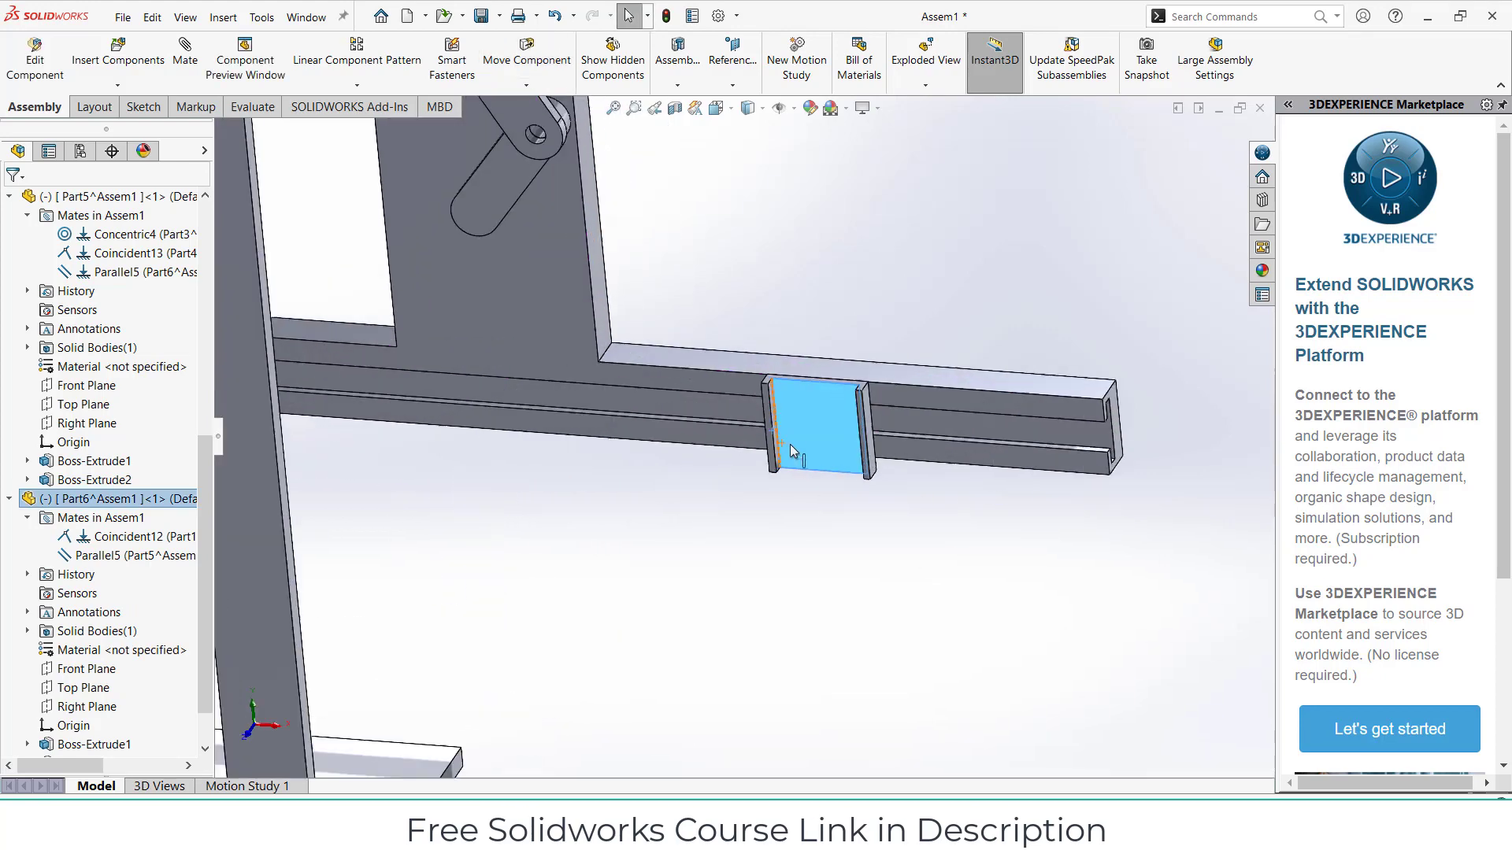
- Pull the slider out of the rail channel and place it just below the rail's open end
left_click_drag(876, 459, 1234, 658)
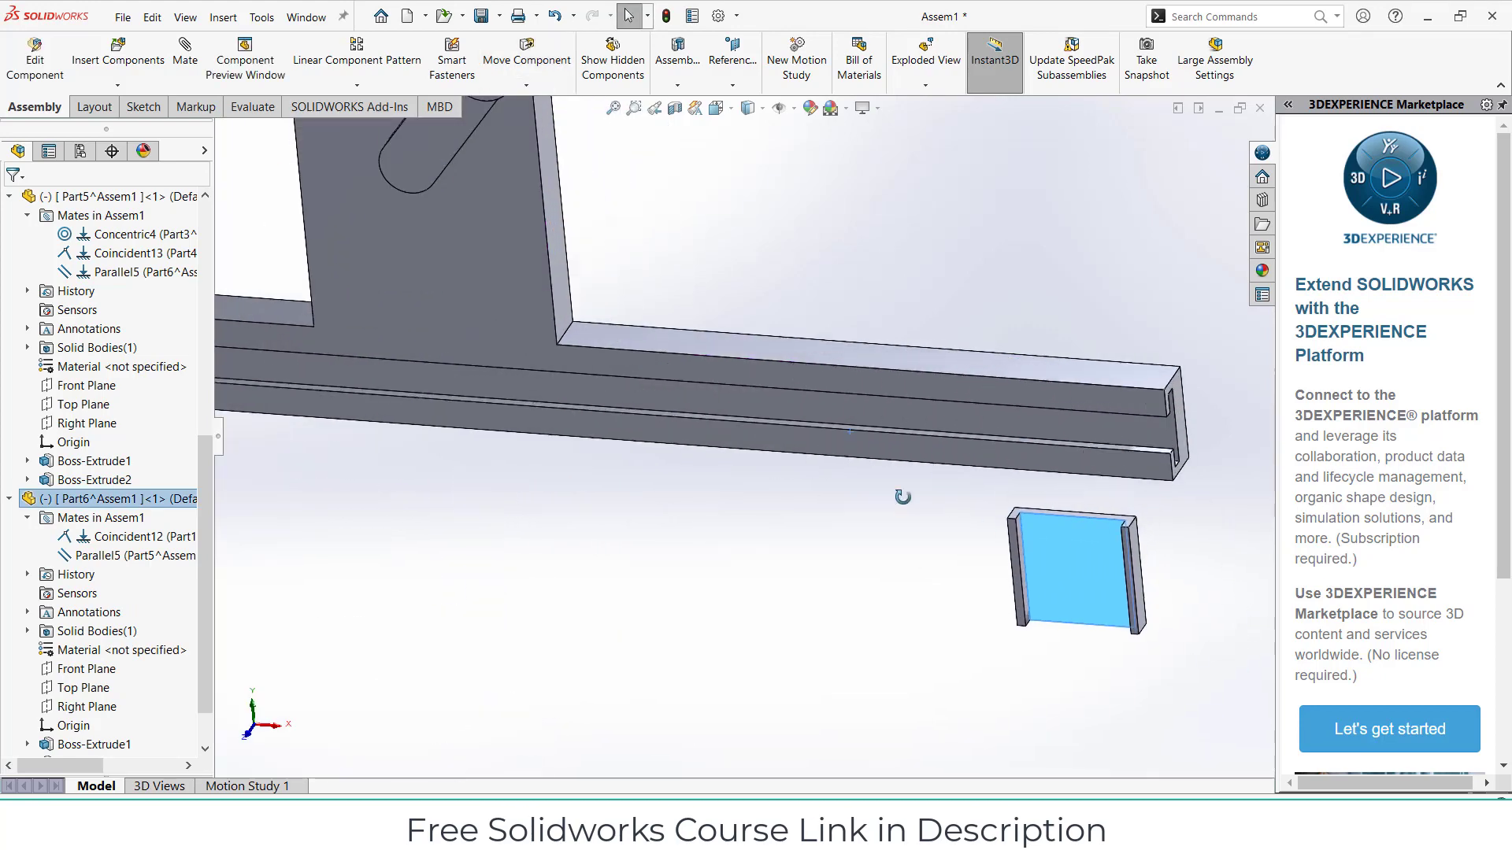
middle_click_drag(901, 496, 795, 514)
left_click(1127, 503)
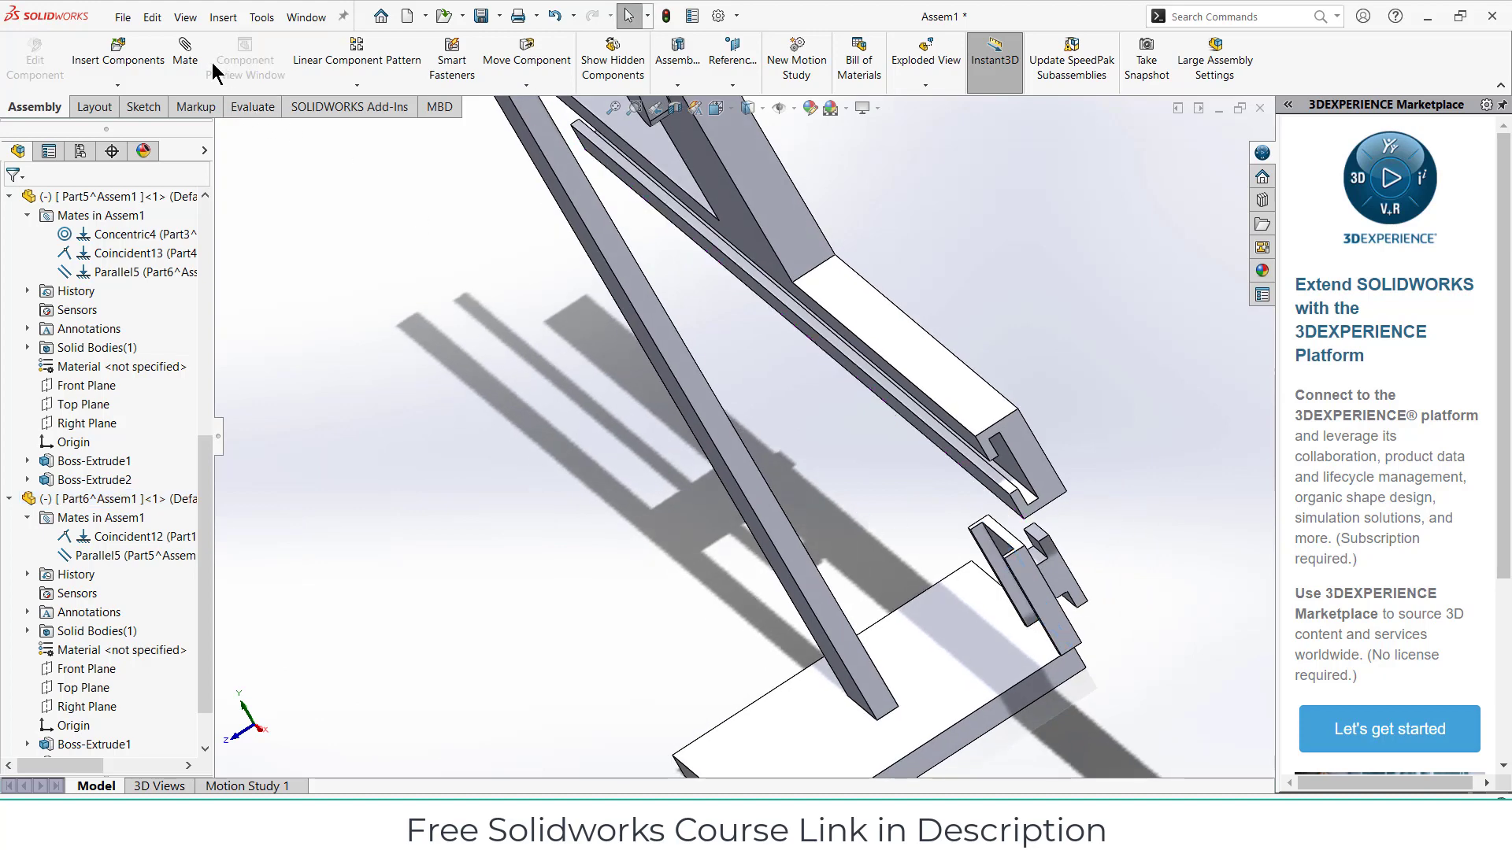
scroll(1024, 541, "down", 5)
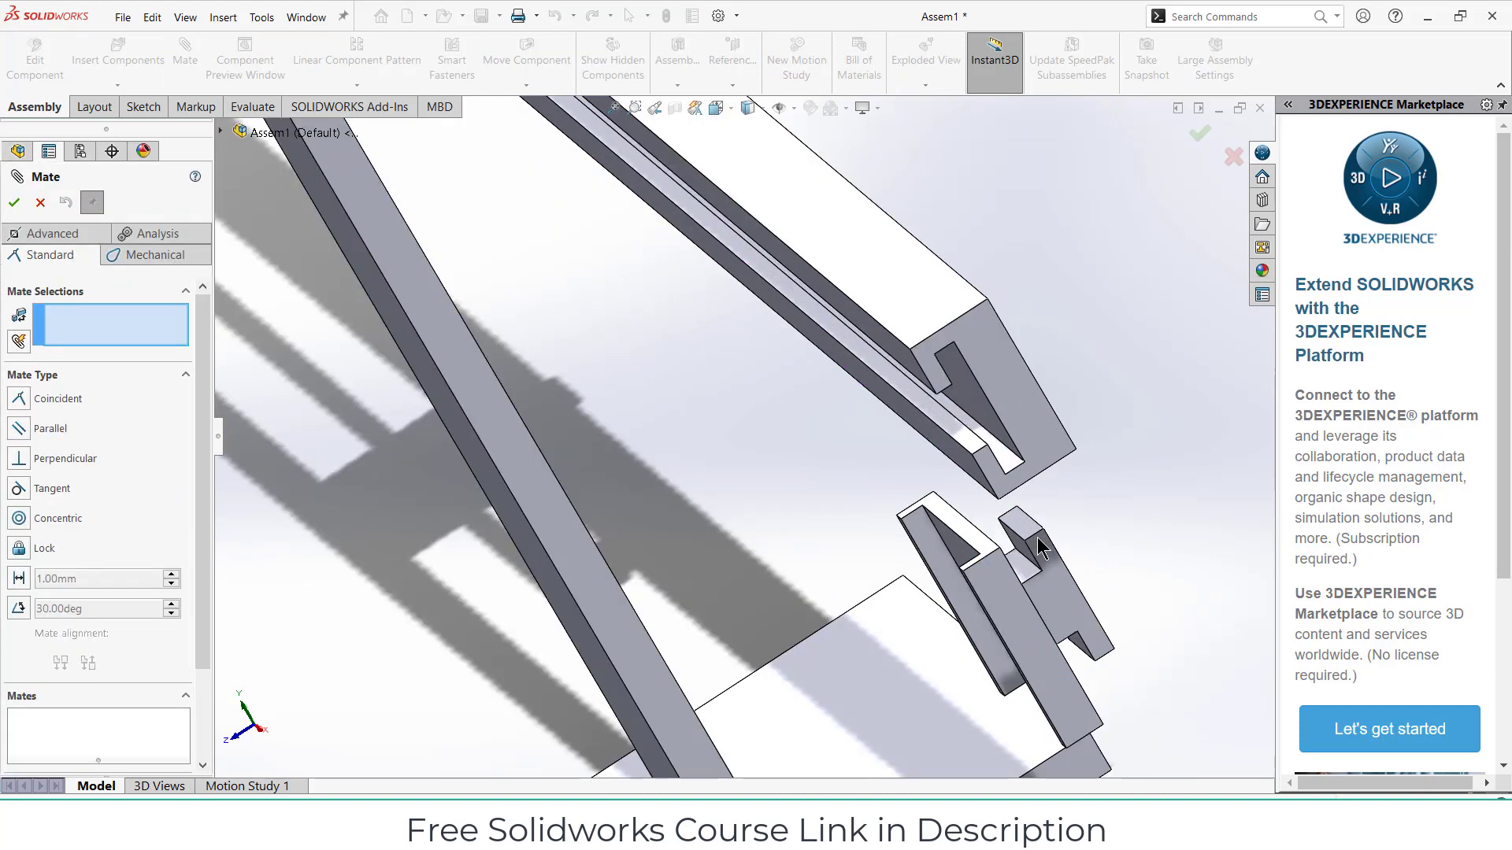
- Try to add a coincident mate between the top face of the slider's stepped block and the upper inner face of the rail channel
left_click(951, 504)
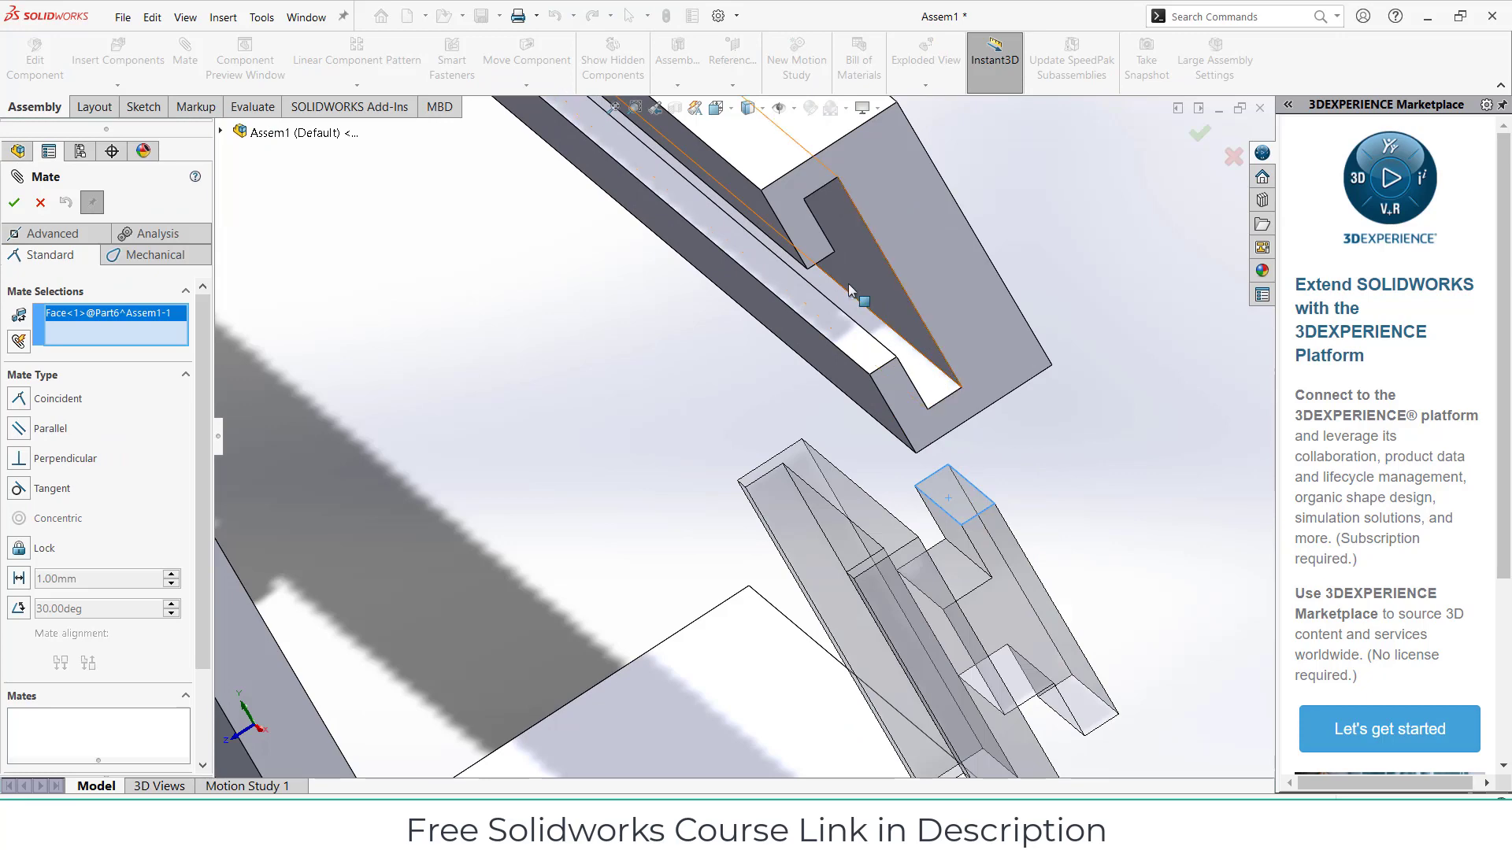
middle_click_drag(922, 353, 693, 163)
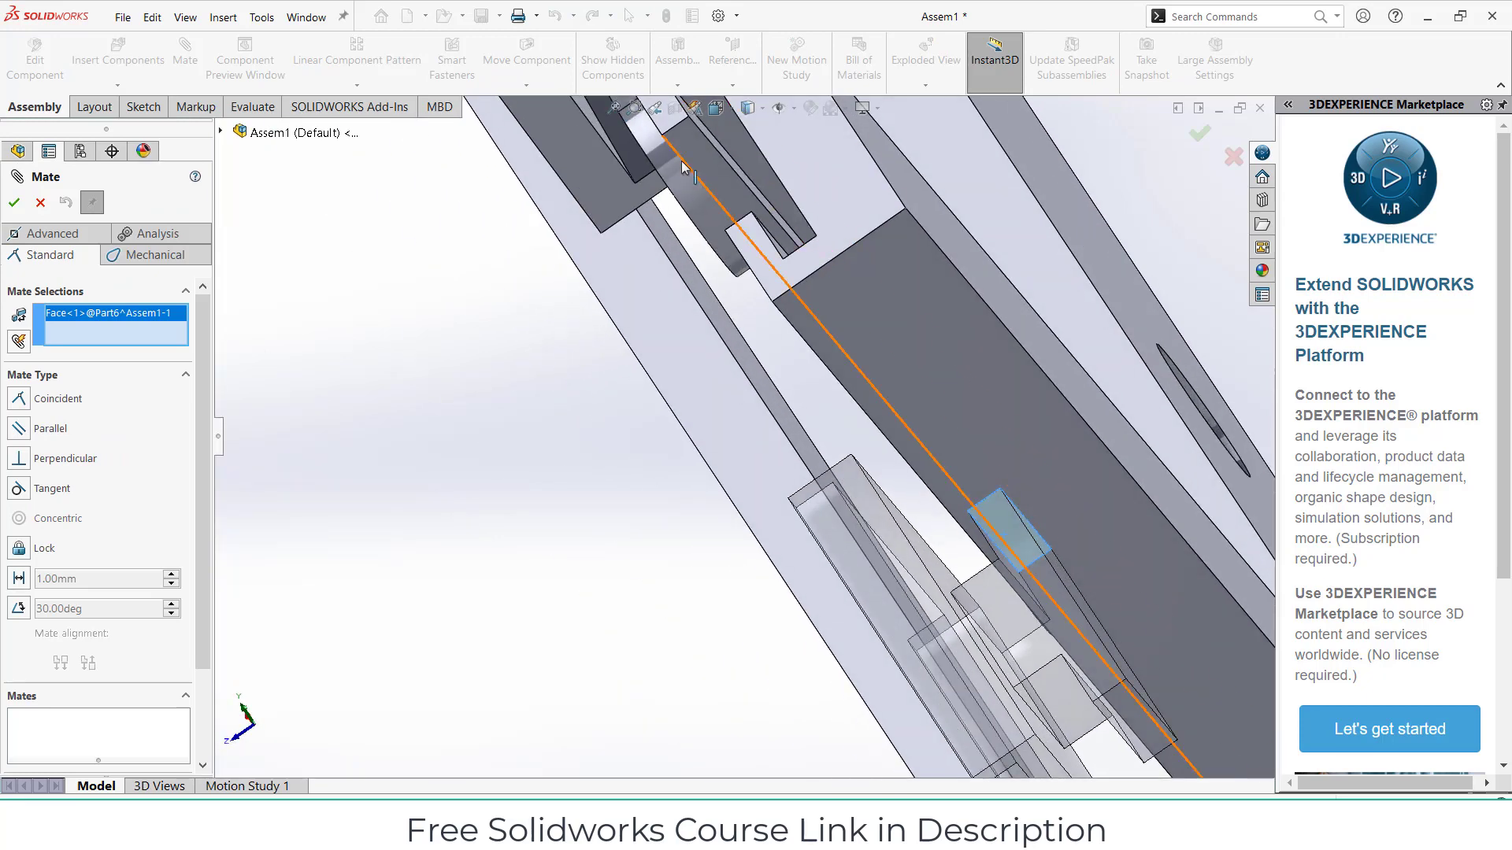
left_click(743, 135)
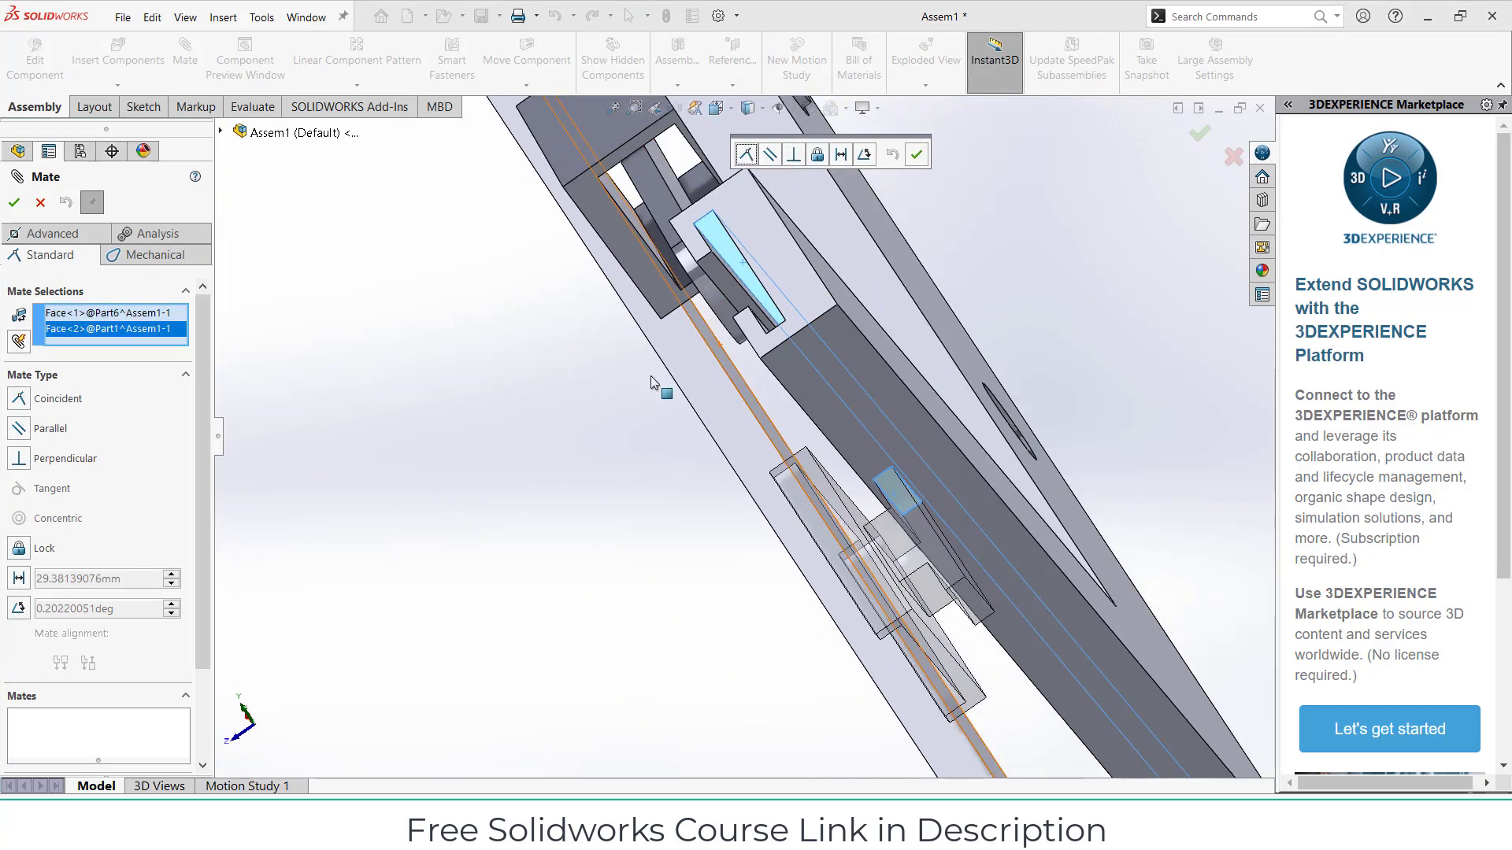
scroll(650, 376, "up", 10)
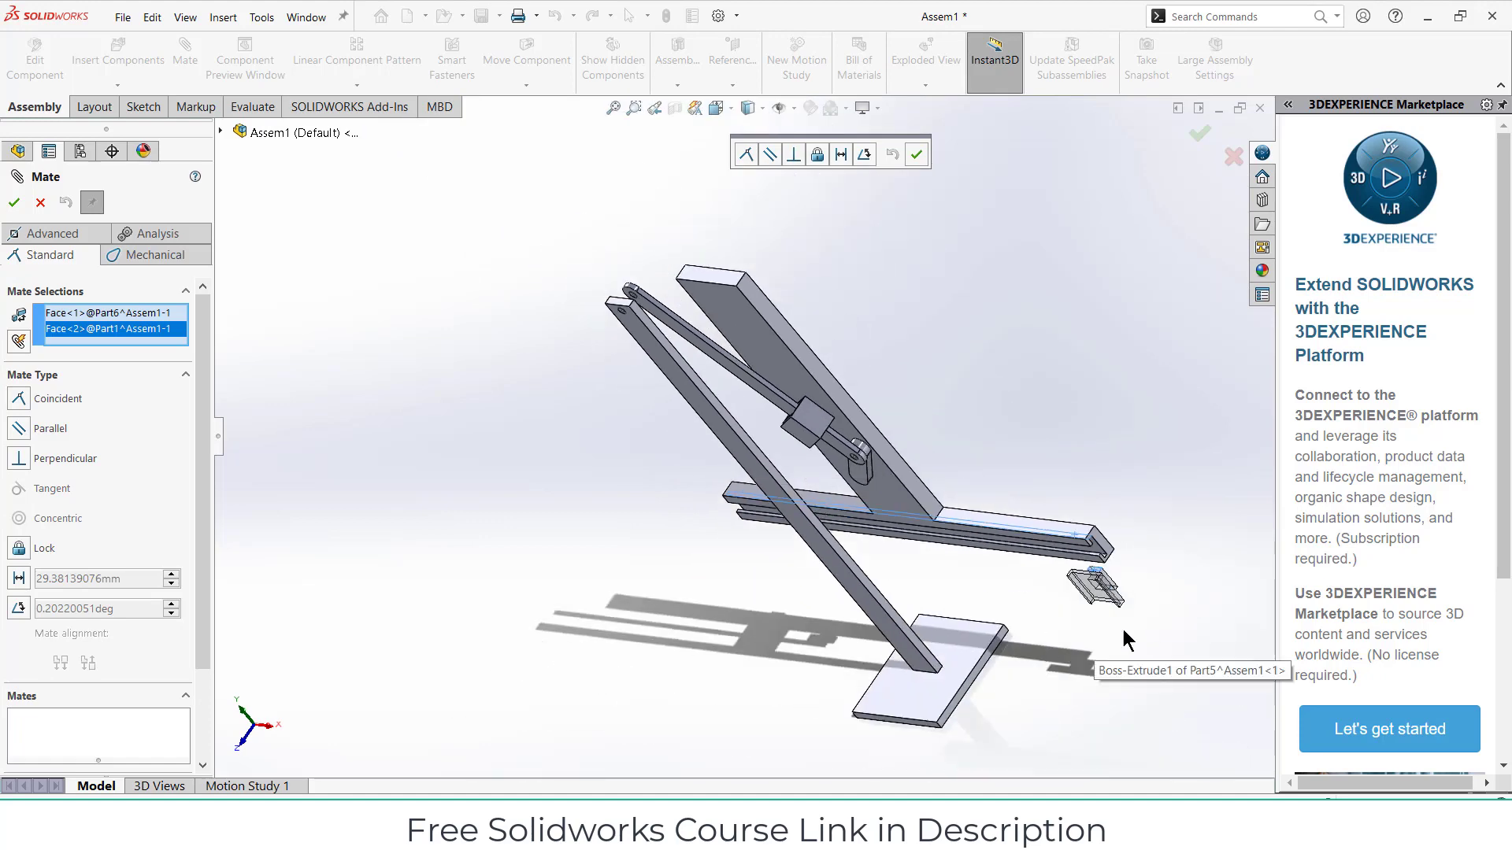
scroll(1126, 603, "down", 3)
middle_click_drag(1038, 555, 1005, 427)
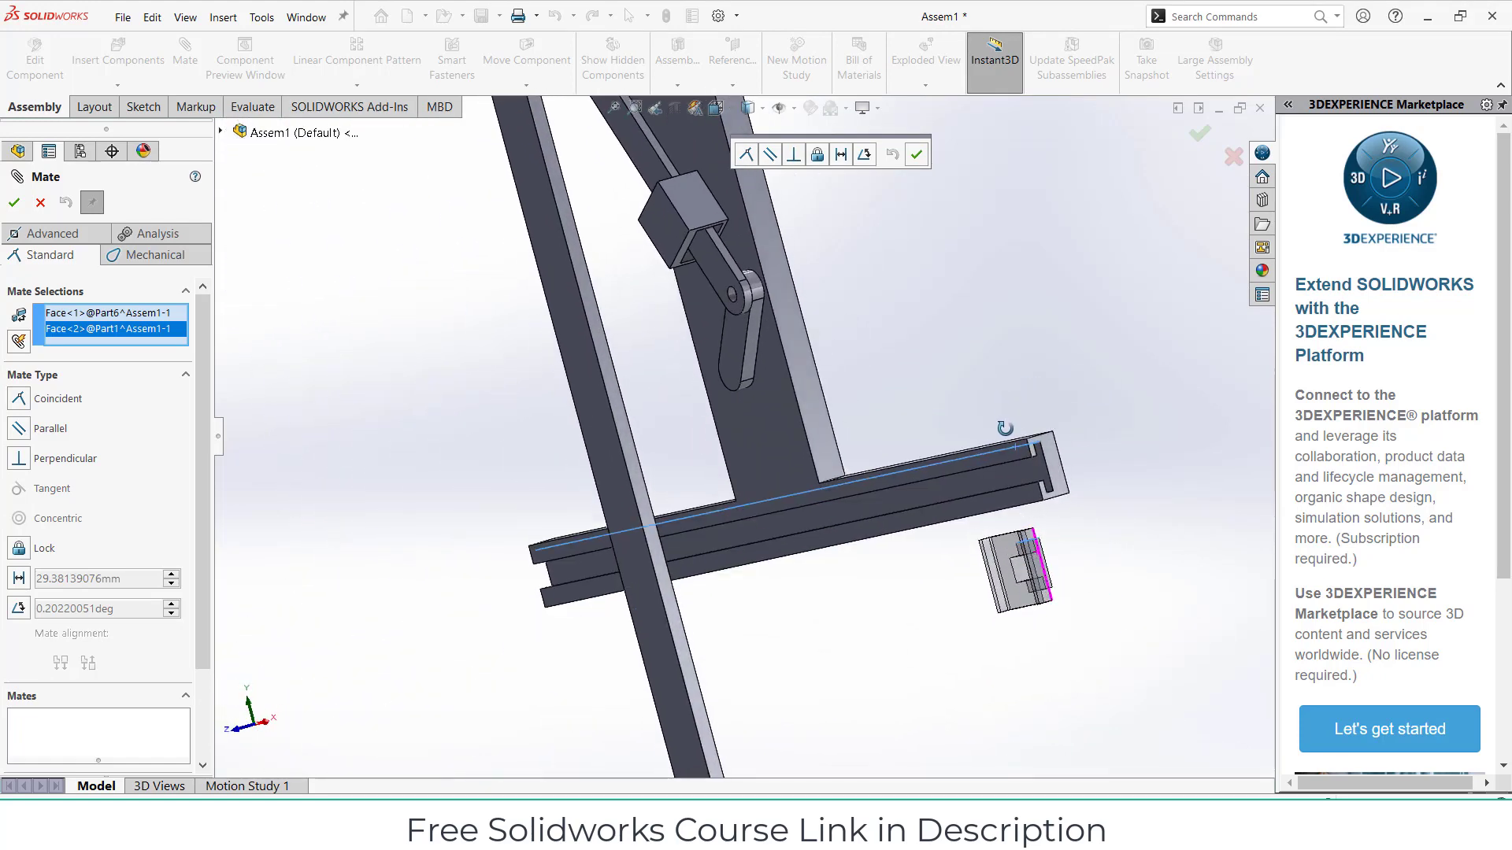
left_click(19, 399)
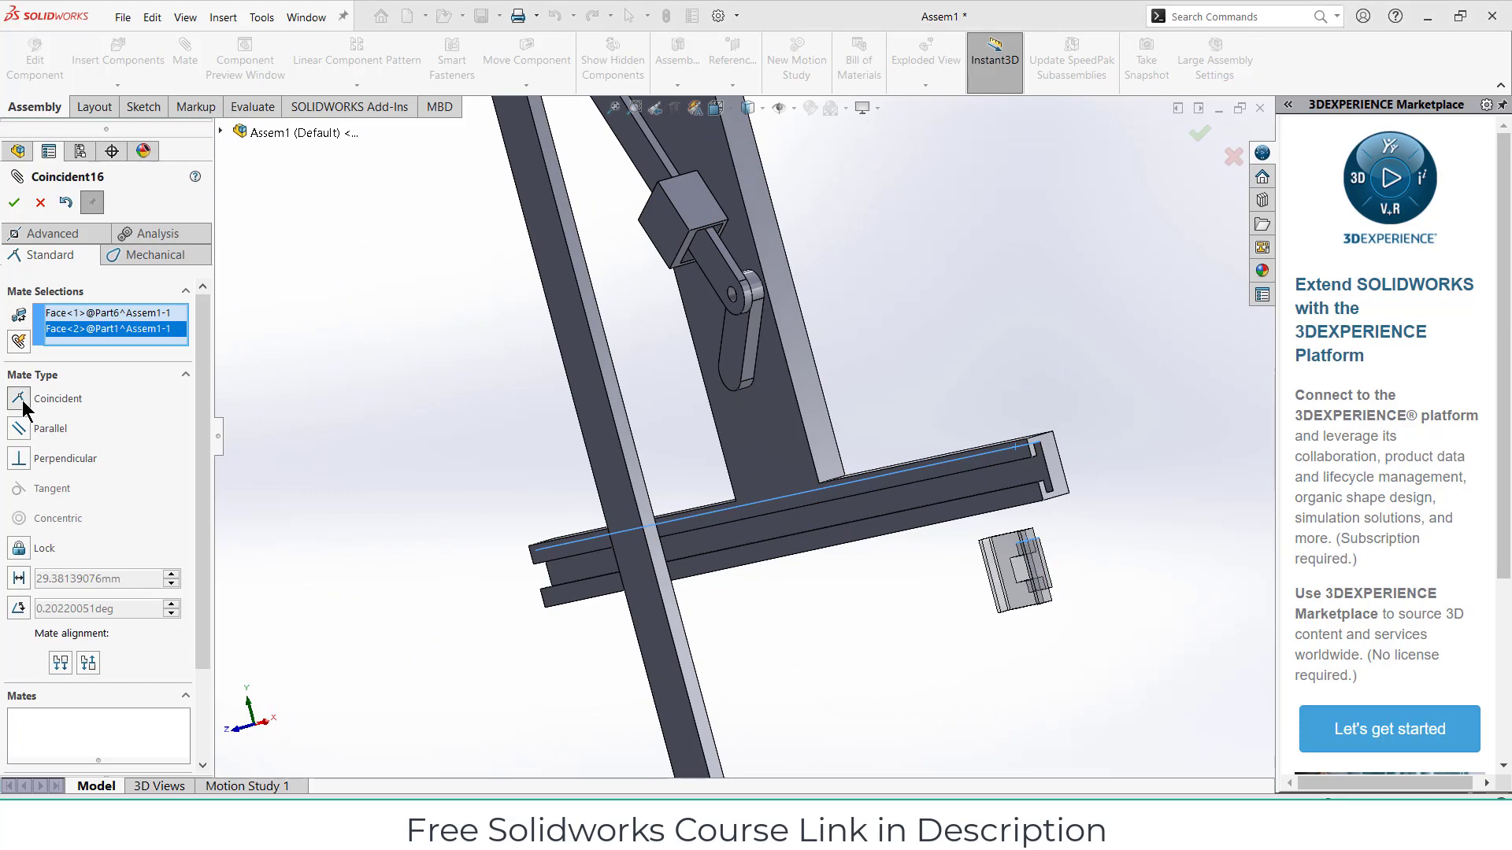
left_click(15, 203)
left_click(678, 438)
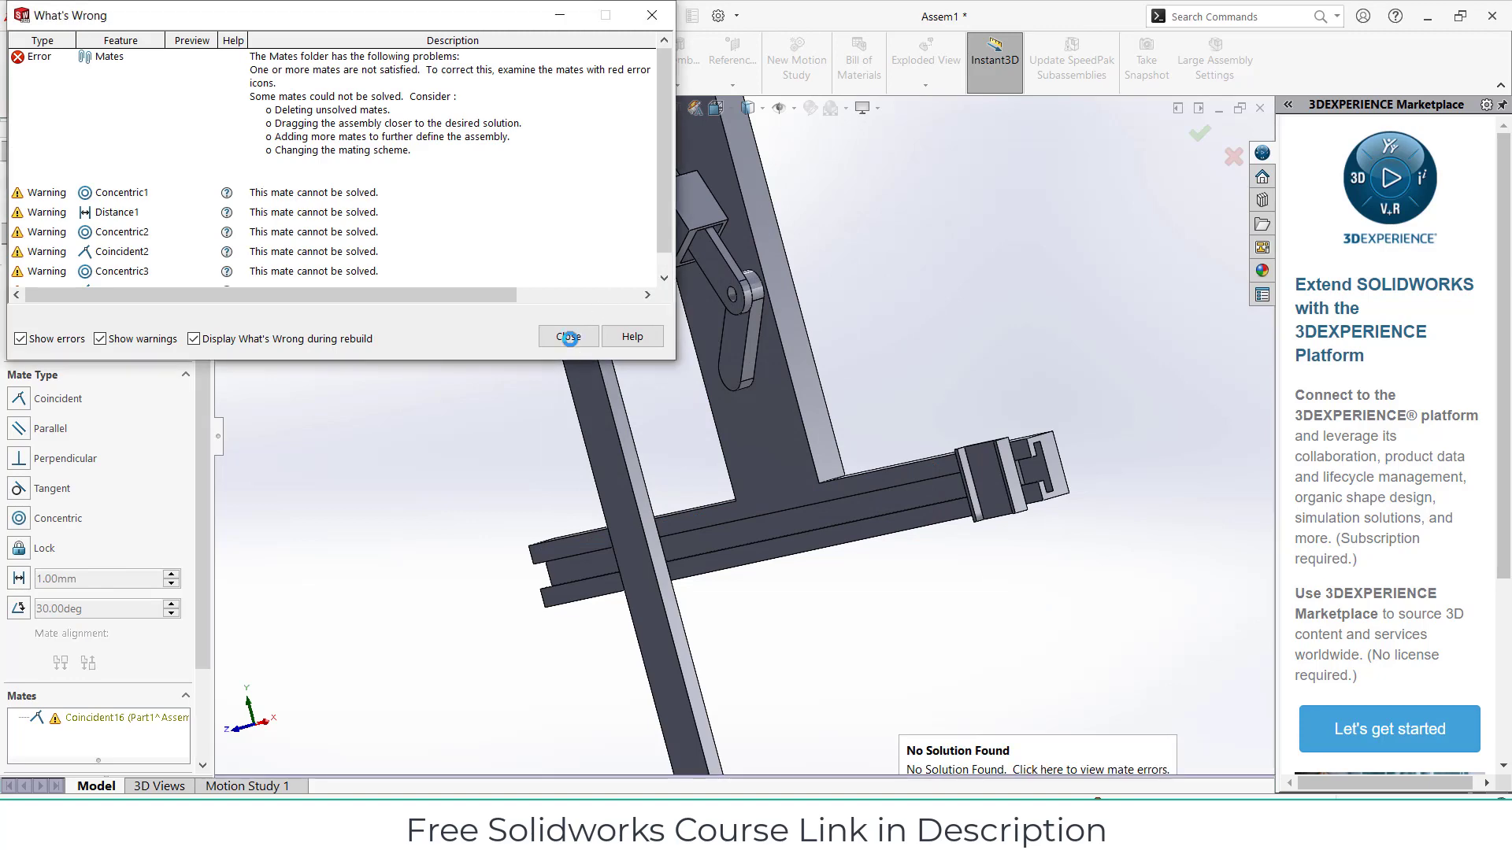
left_click(569, 335)
middle_click_drag(843, 443, 917, 560)
scroll(1009, 541, "down", 4)
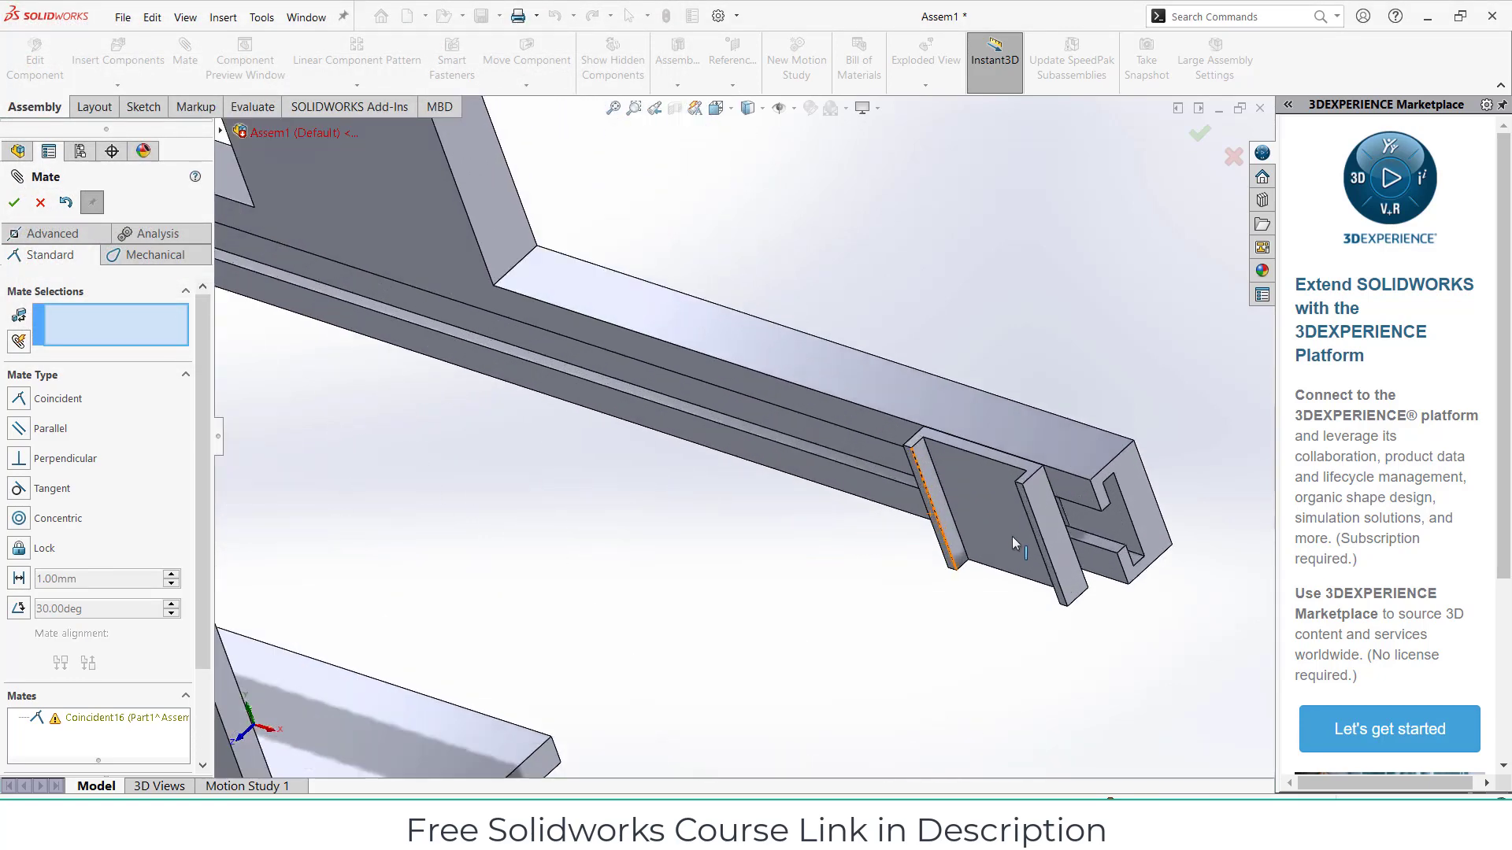
left_click(39, 203)
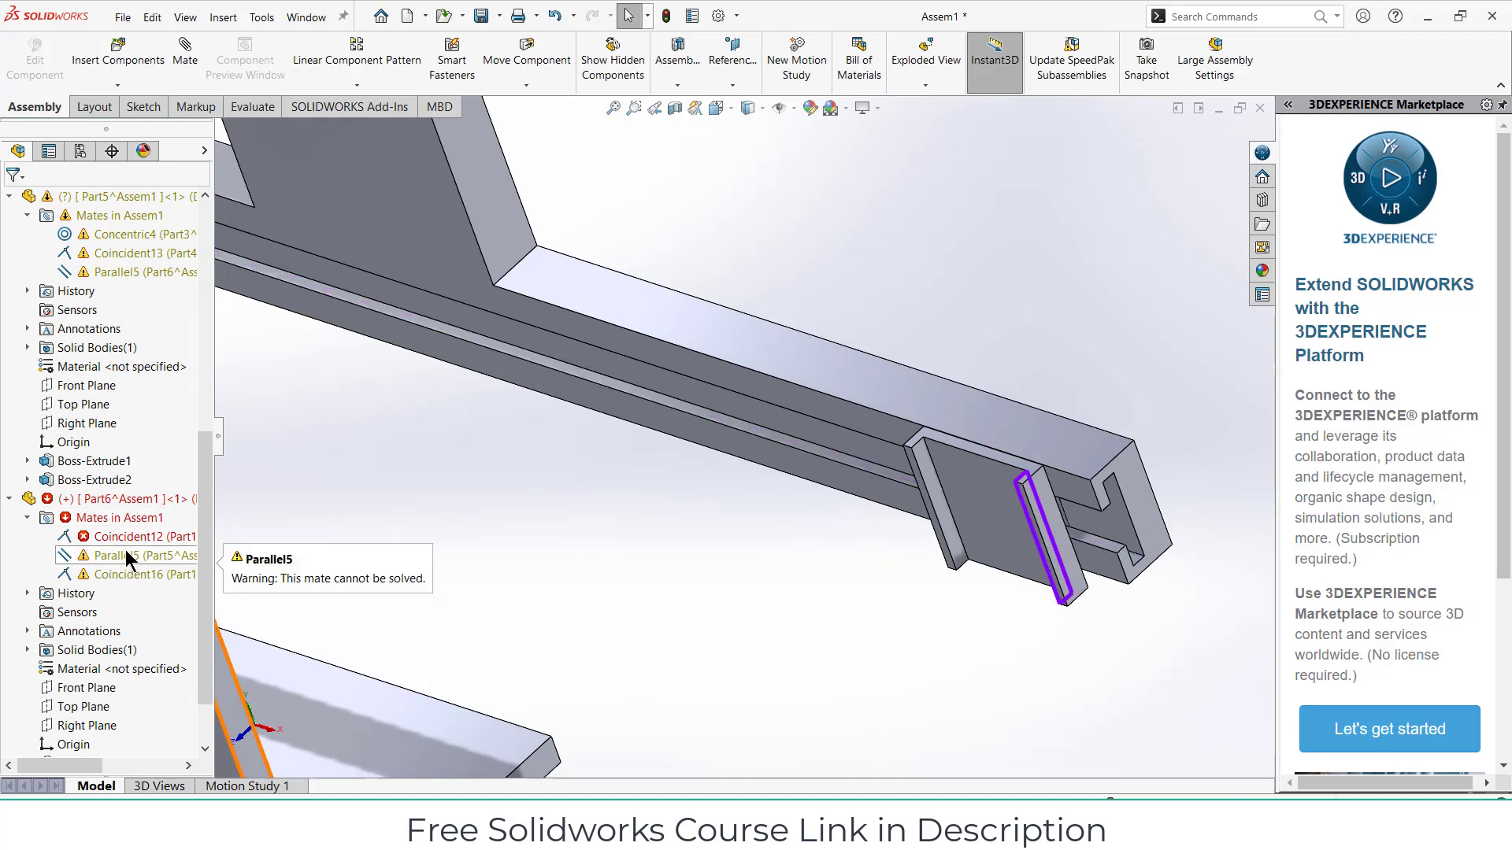
- Delete the parallel mate between the slider's outer rib and the footed leg
right_click(126, 558)
left_click(175, 539)
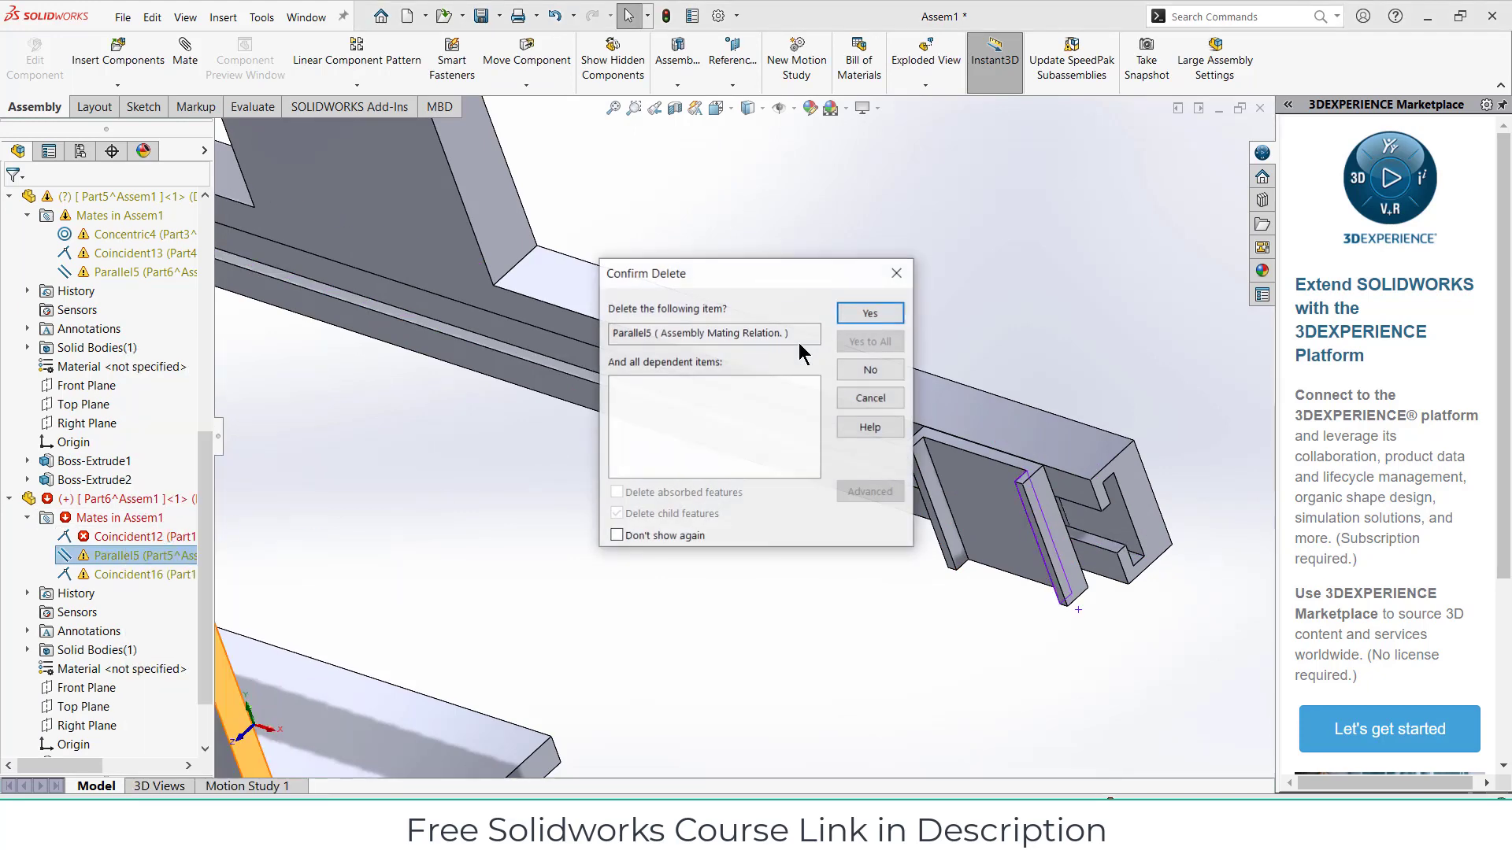
left_click(850, 314)
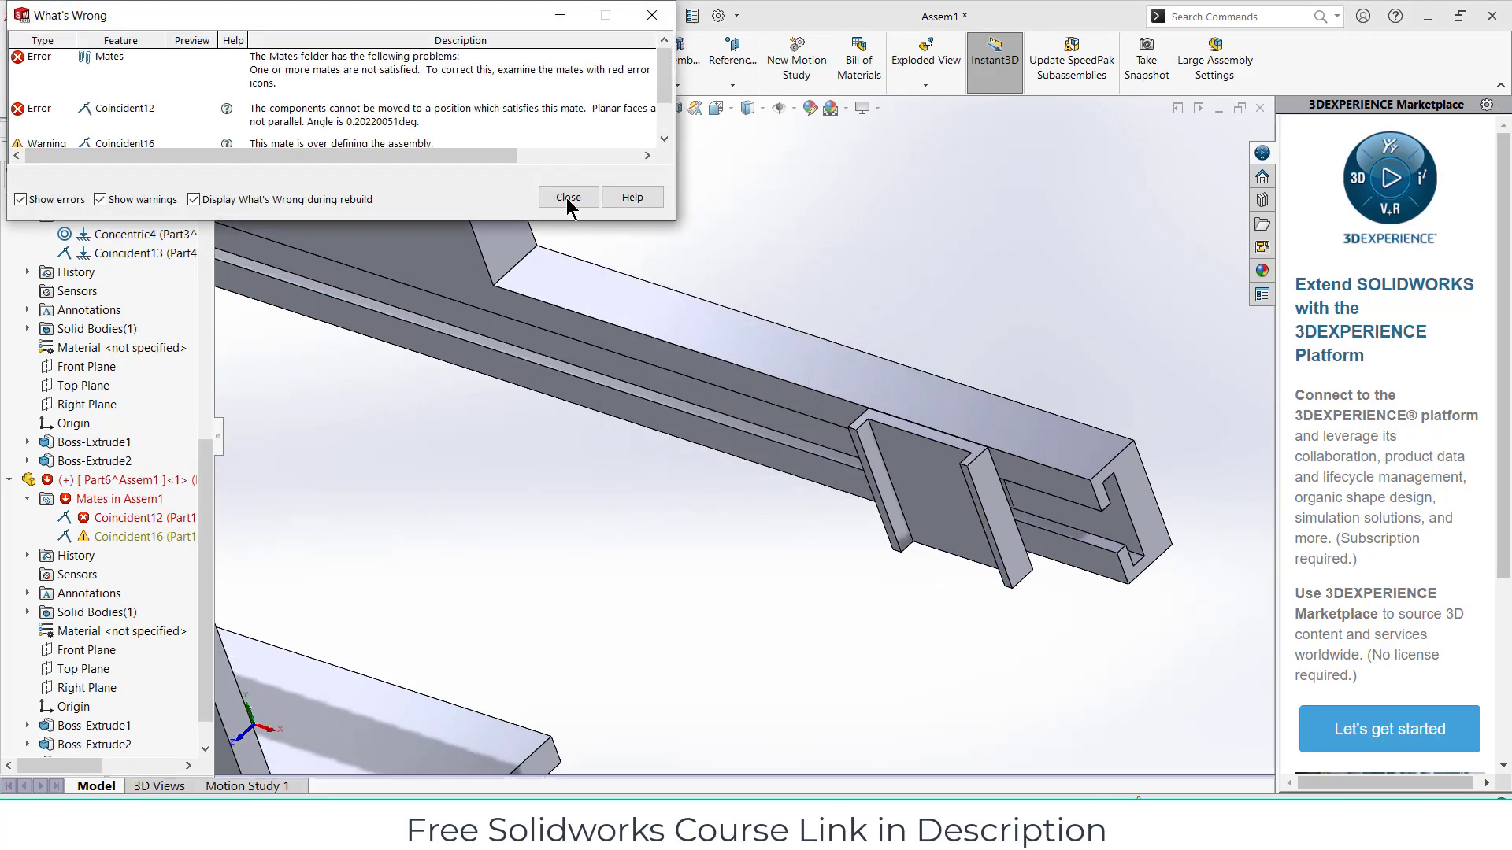
left_click(569, 196)
- Delete the coincident mate between the top of the slider's stepped block and the upper inner face of the rail channel
left_click(118, 538)
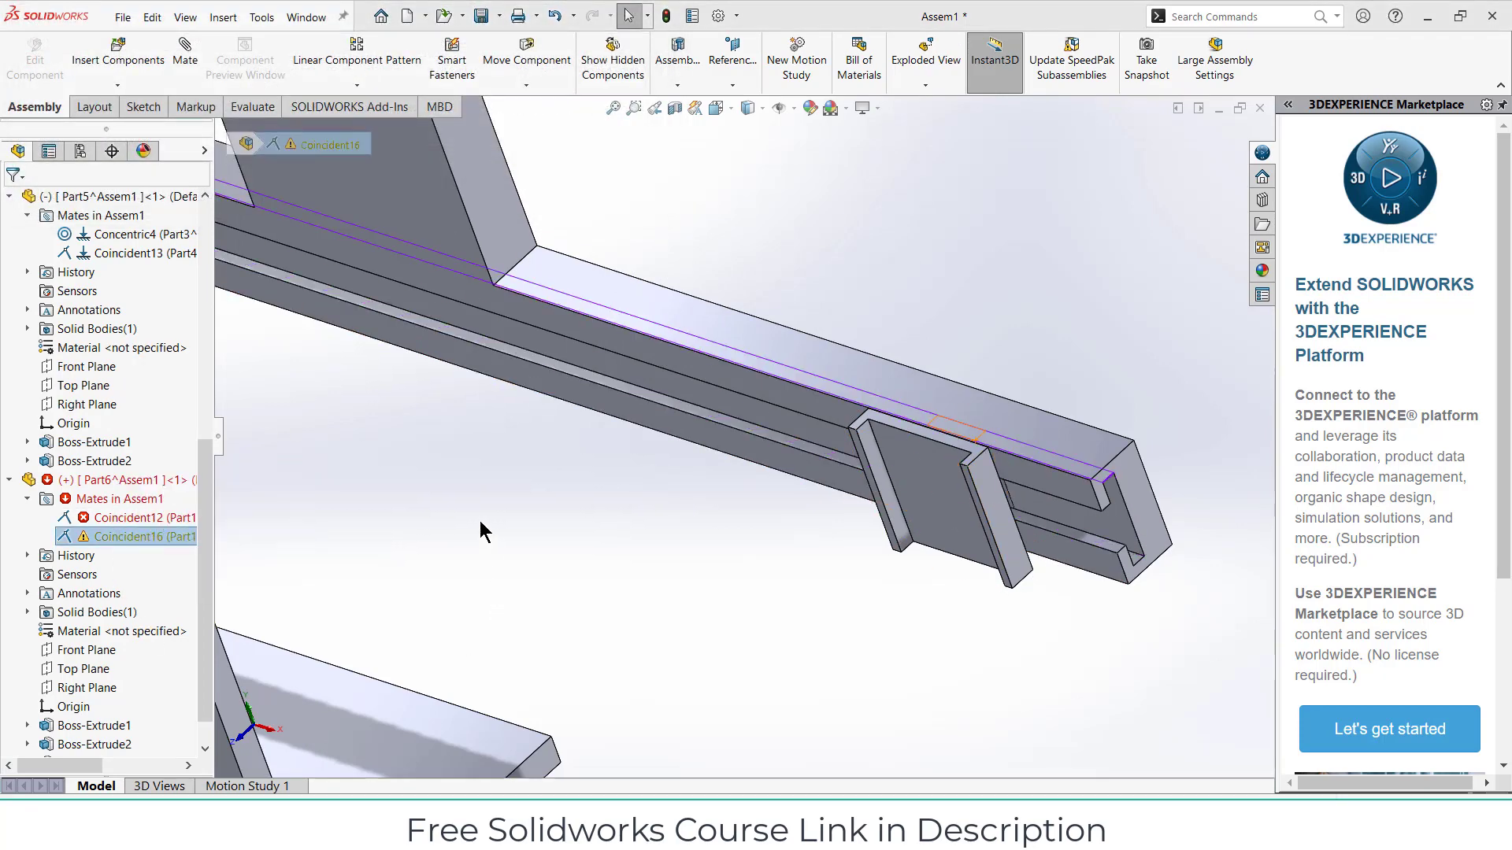
right_click(110, 537)
left_click(154, 540)
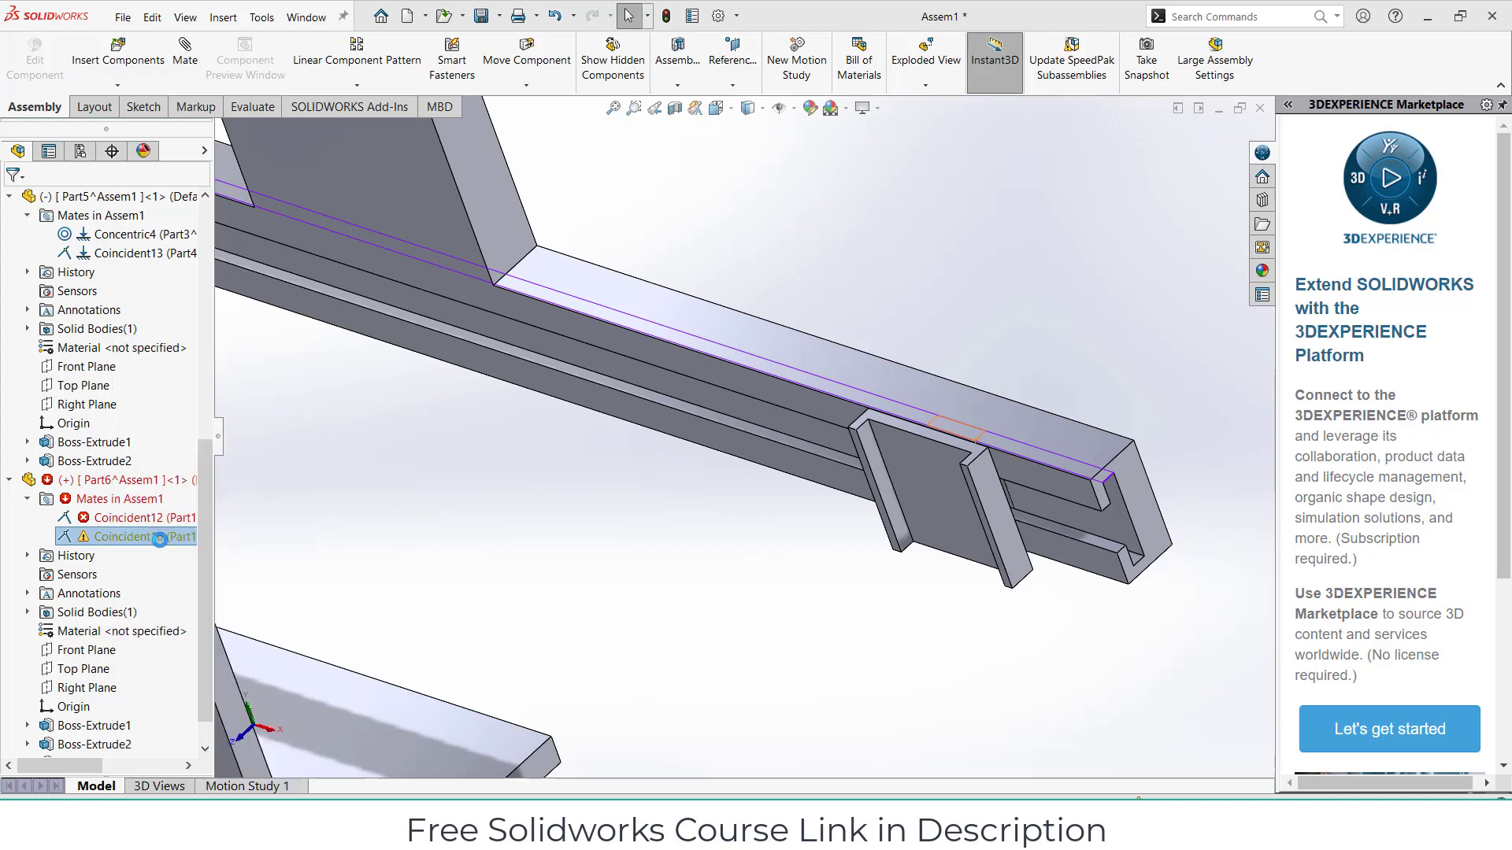
left_click(877, 314)
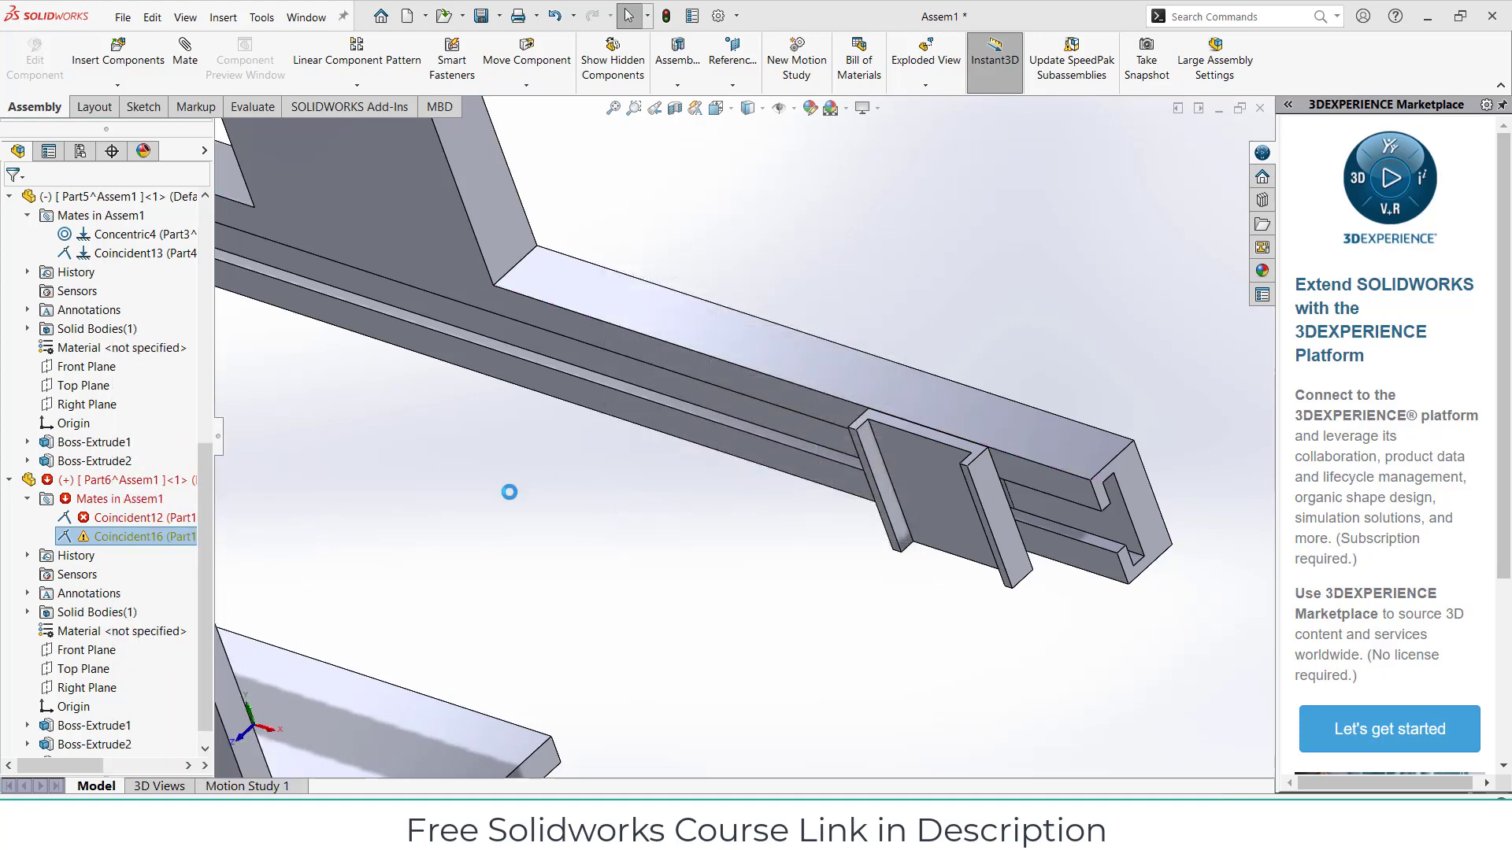
- Swing the upper link arm, and drag the slider near the rail's end to test the motion of both
scroll(833, 529, "up", 7)
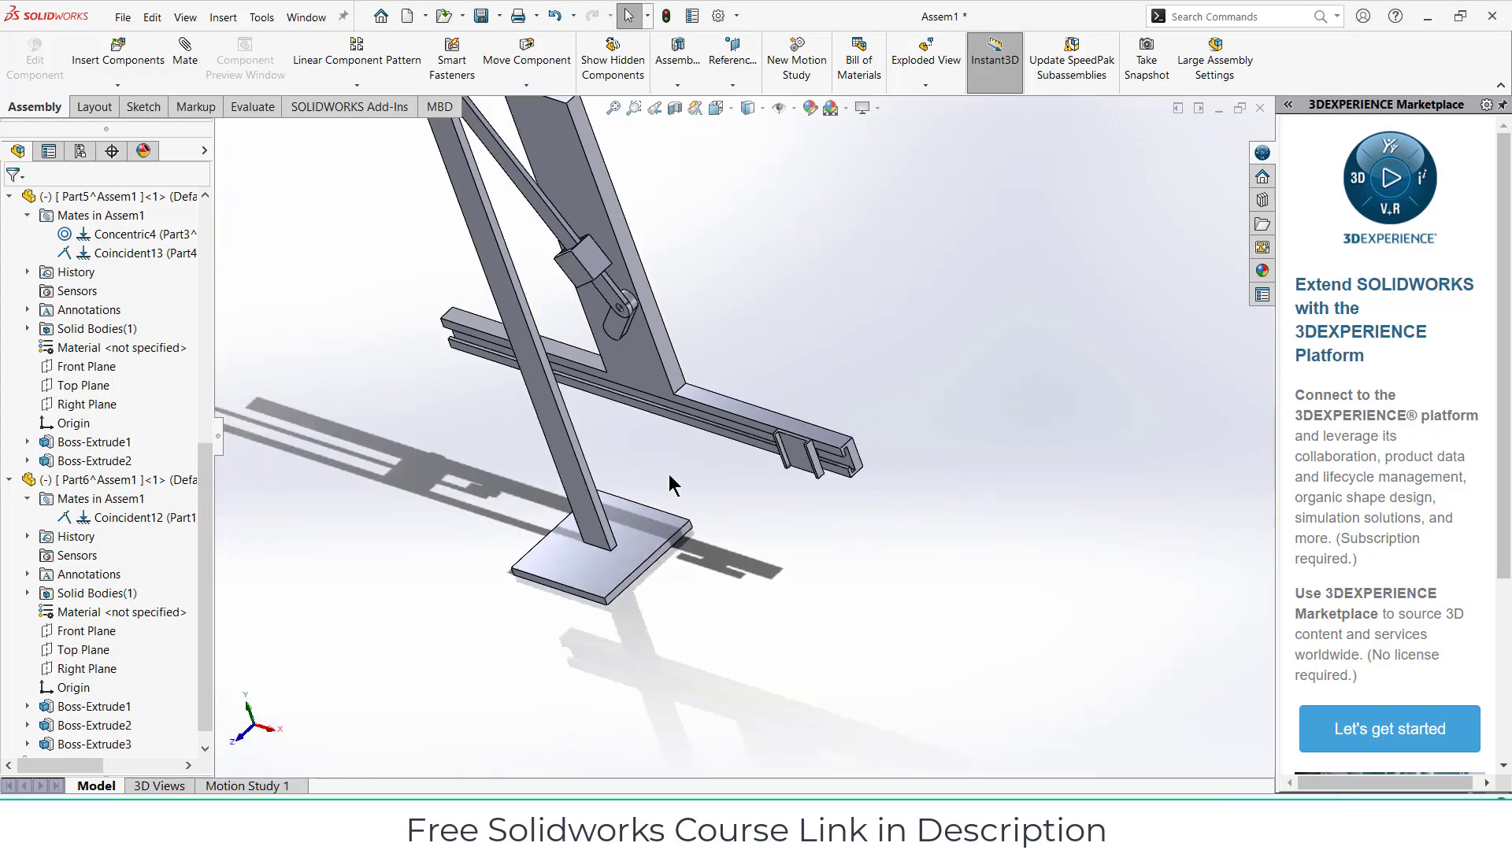
left_click_drag(613, 306, 530, 263)
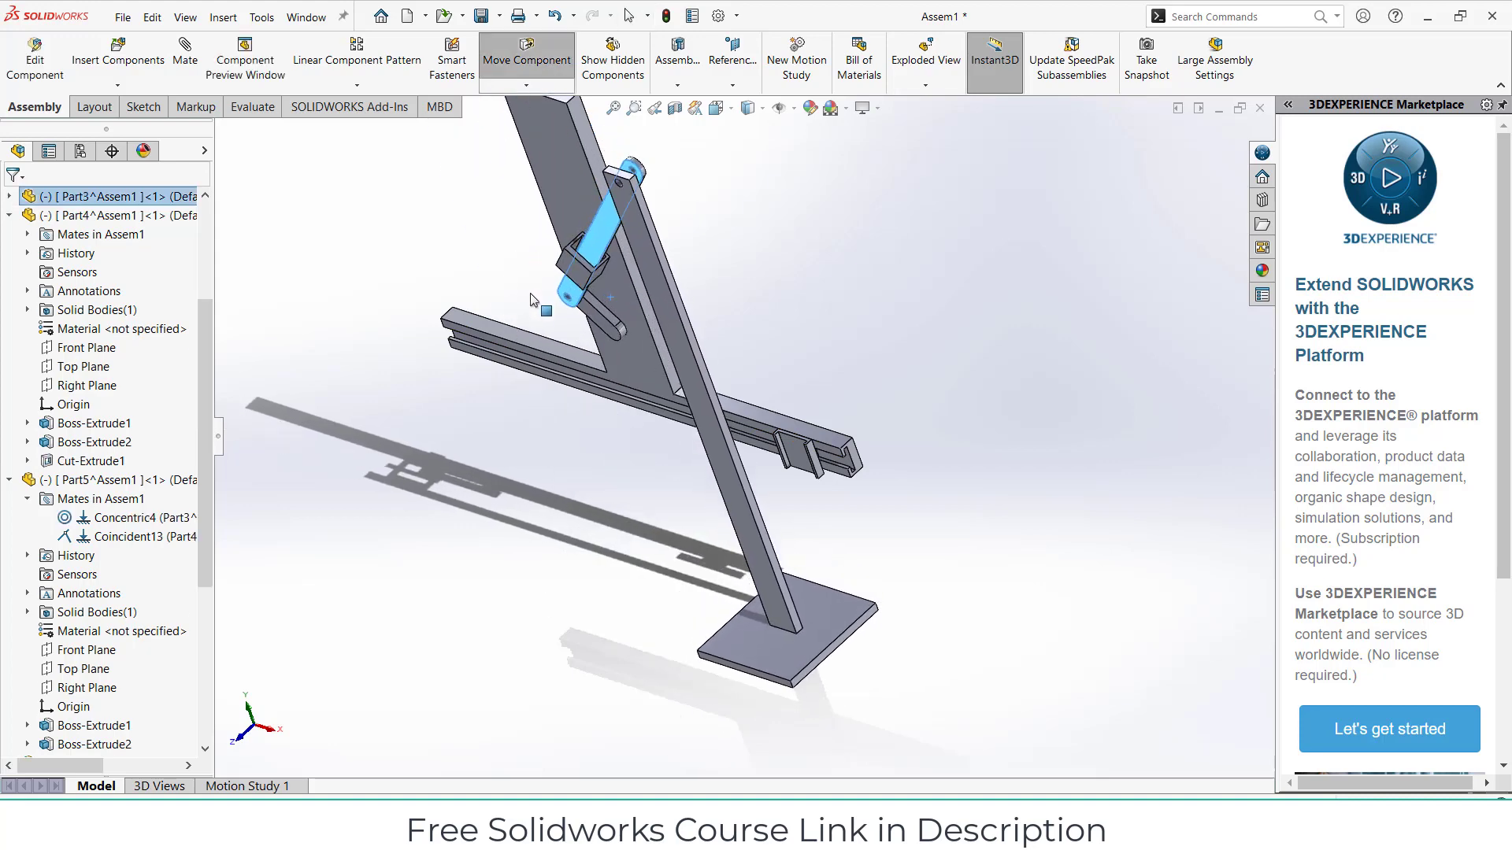
scroll(716, 409, "up", 3)
left_click_drag(779, 449, 725, 432)
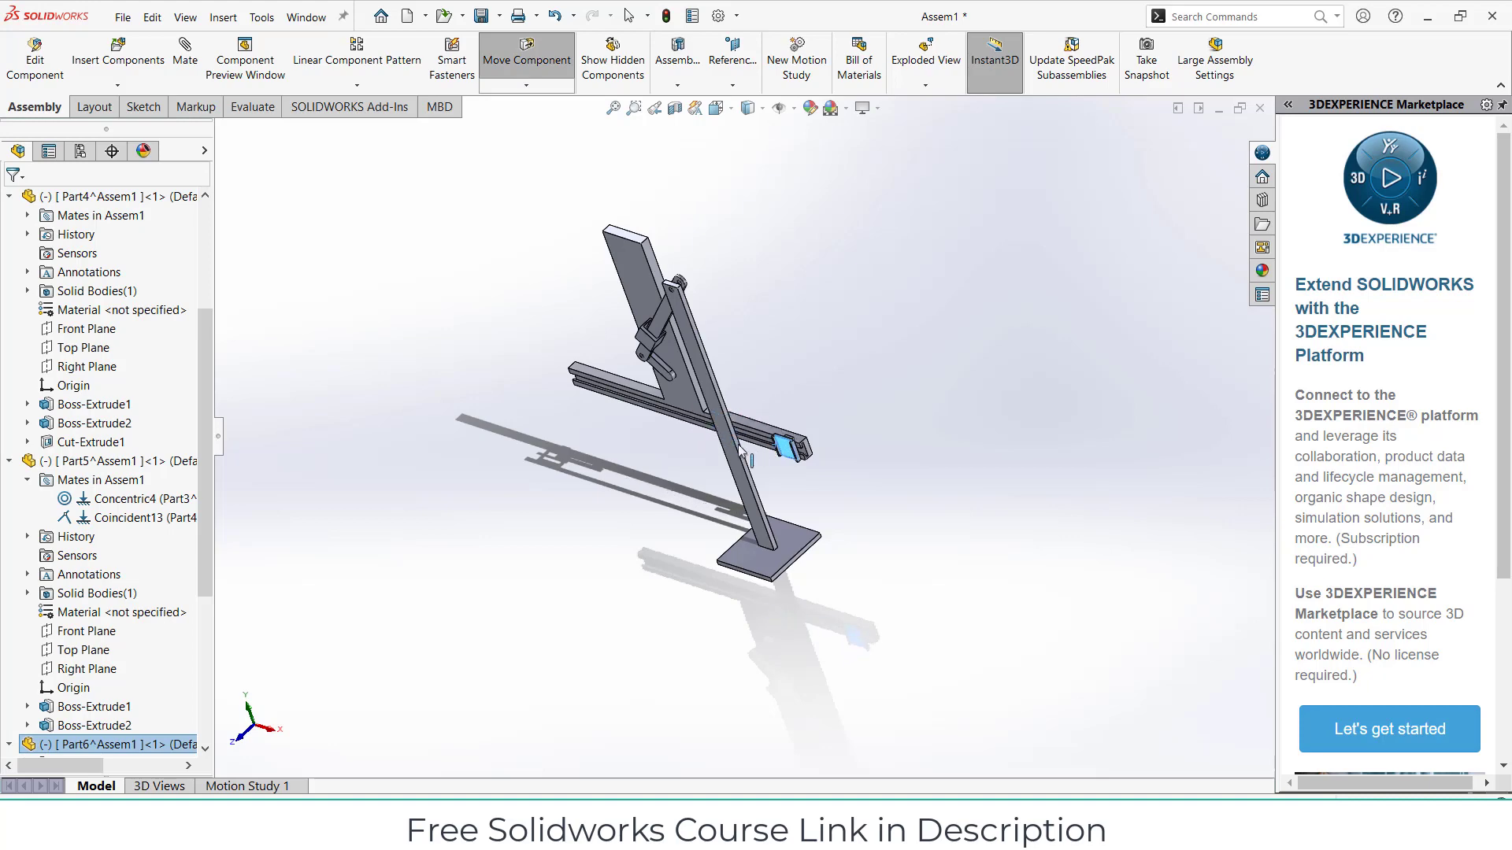
- Bring the slider back to the rail's open end so that its stepped block sits in the channel
scroll(791, 401, "down", 6)
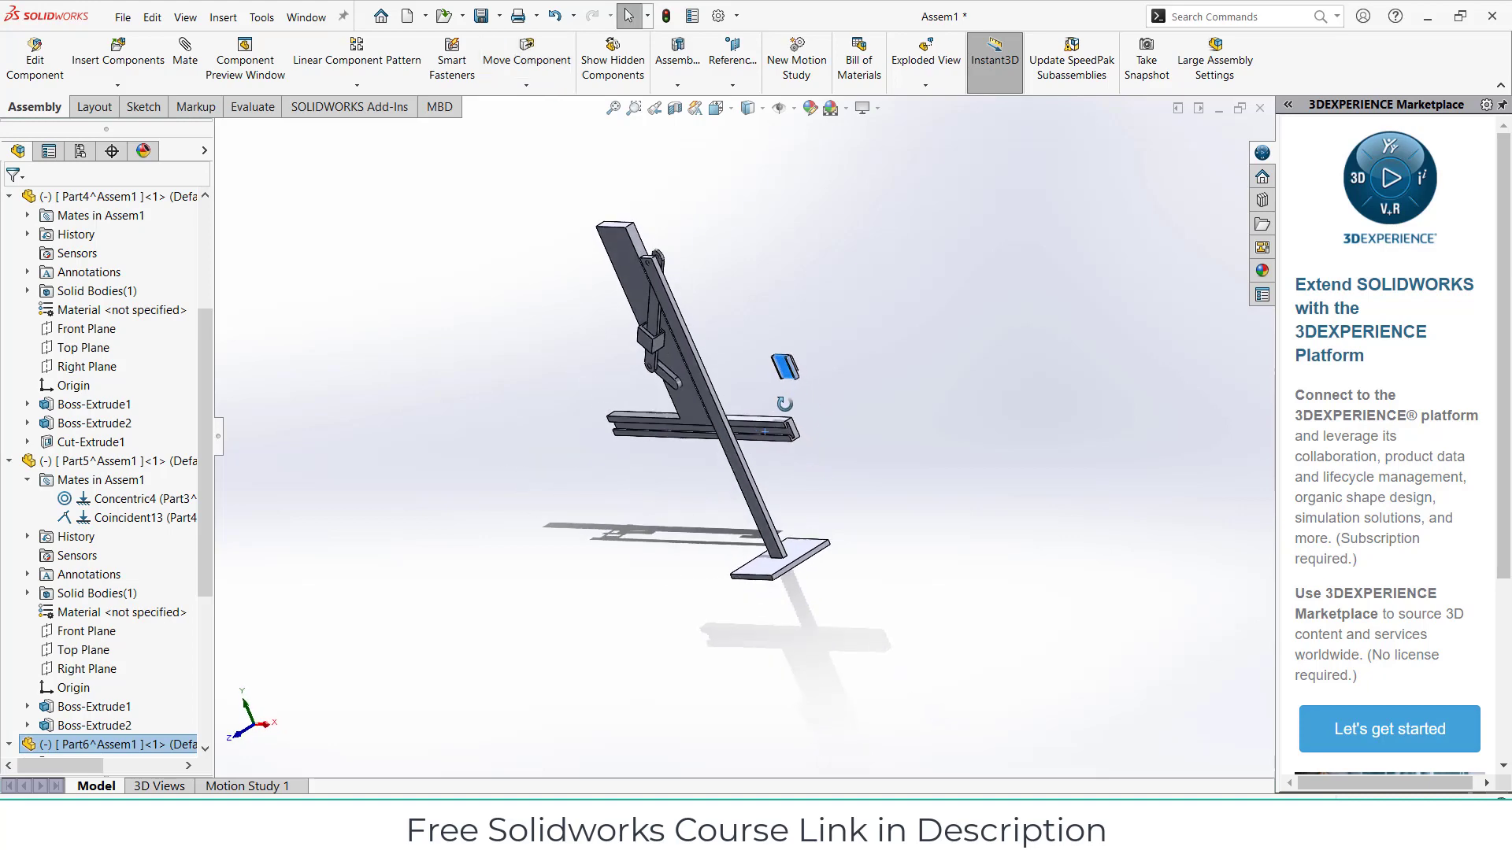
middle_click_drag(786, 388, 711, 438)
scroll(592, 337, "down", 3)
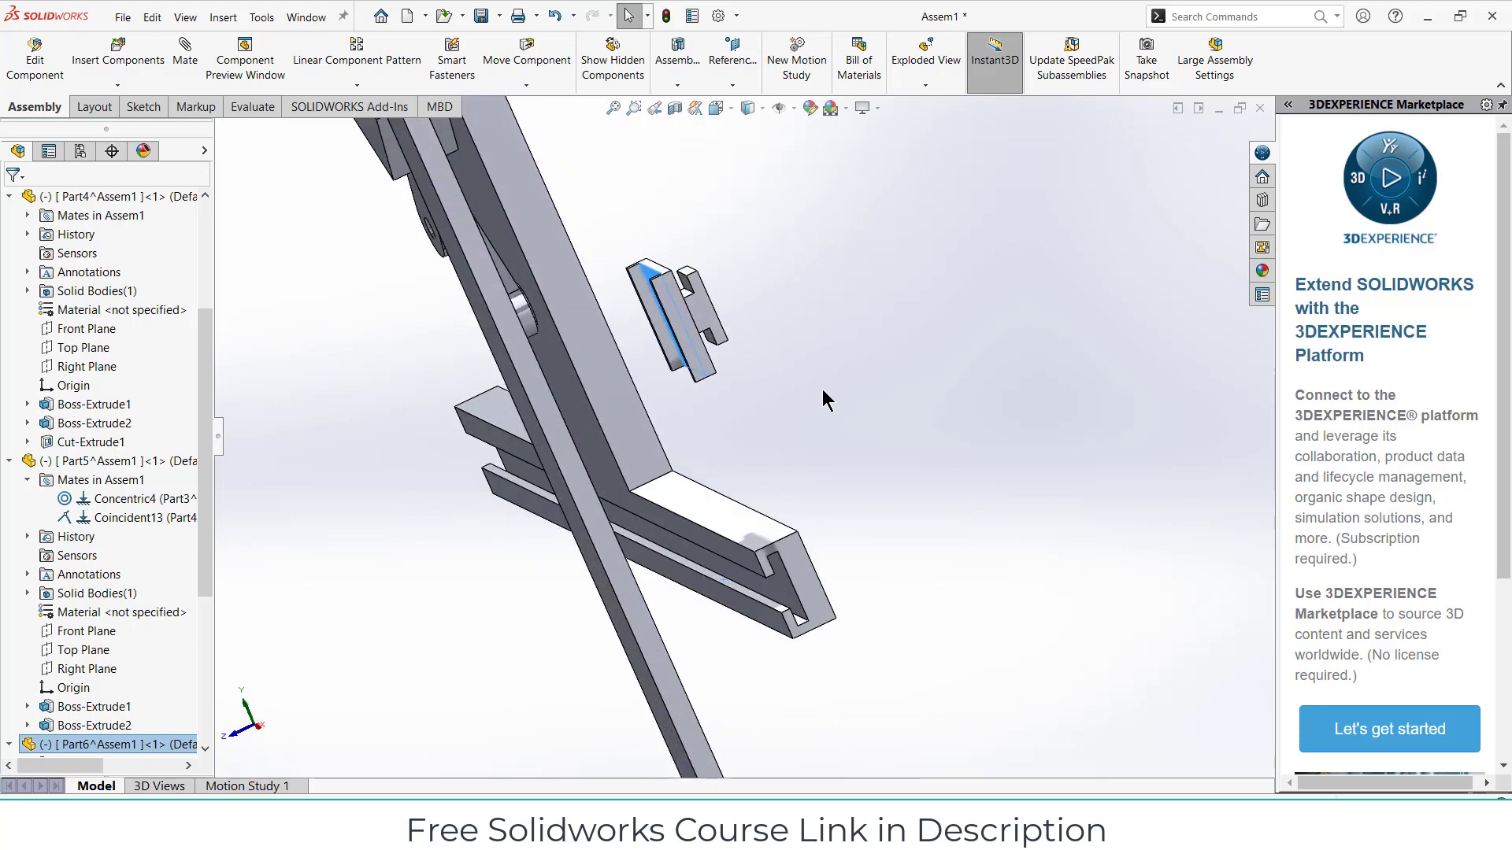
middle_click_drag(723, 359, 733, 422)
left_click_drag(707, 367, 682, 626)
middle_click_drag(633, 538, 595, 504)
scroll(675, 549, "down", 6)
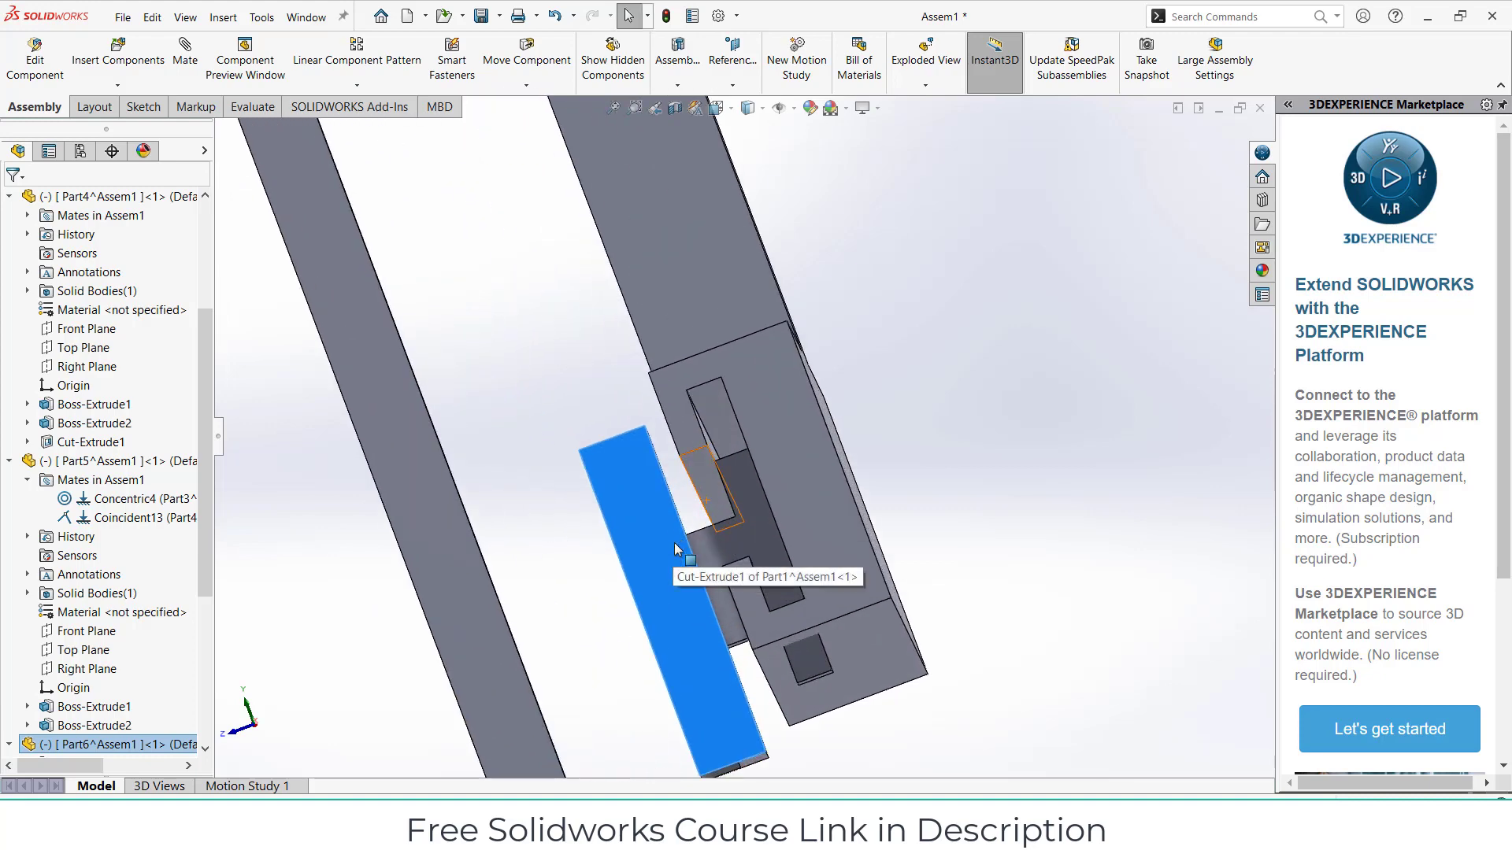
mouse_move(680, 549)
middle_mouse_down()
mouse_move(687, 531)
mouse_move(682, 564)
middle_mouse_up()
- Inspect the slider's coincident mate with the back face of the rail channel and delete that mate
left_click(730, 536)
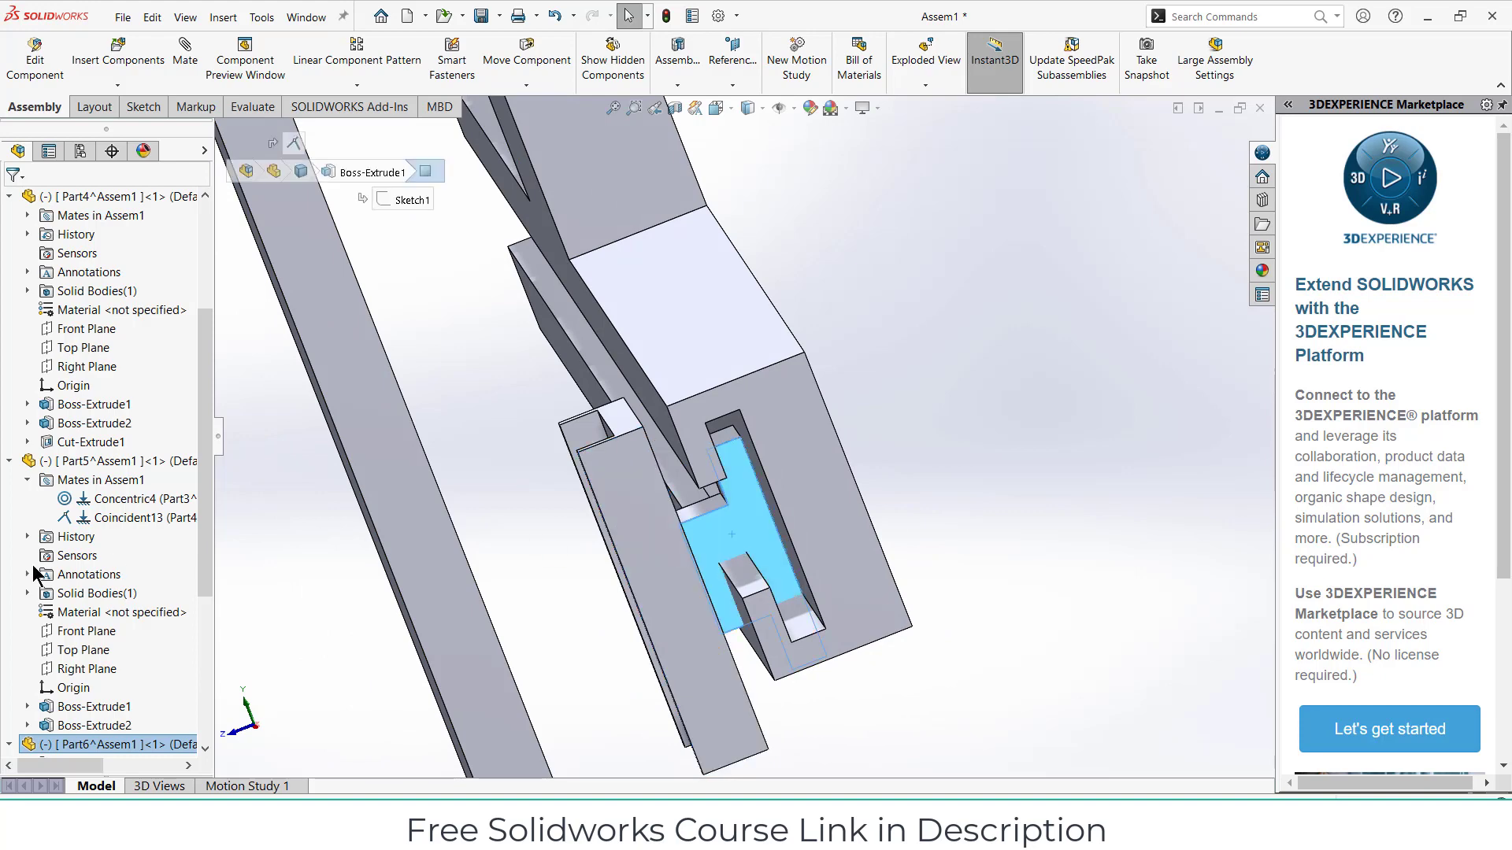
left_click(98, 499)
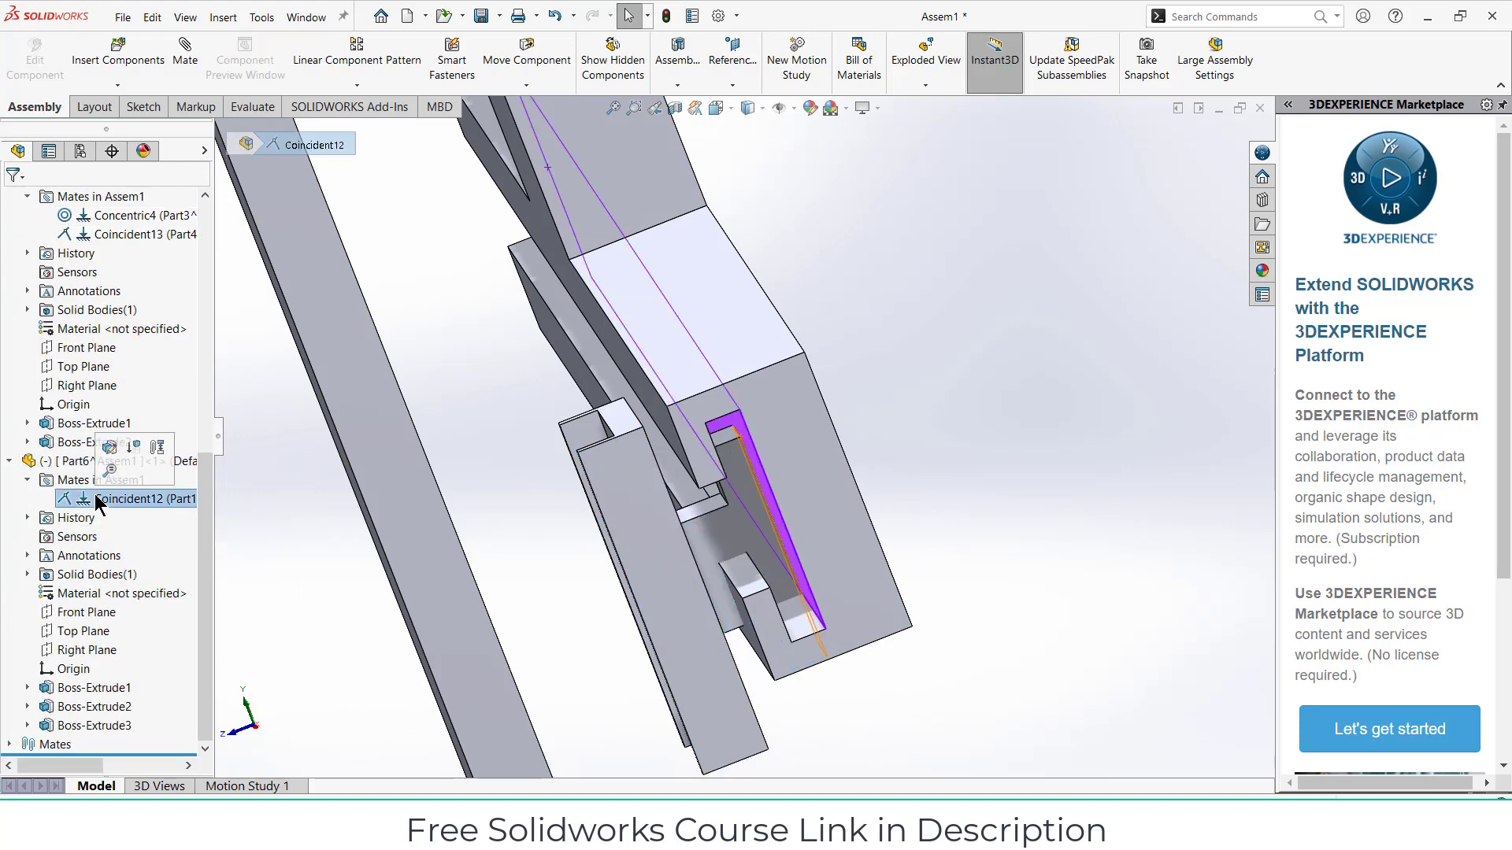
middle_click_drag(696, 523, 690, 491)
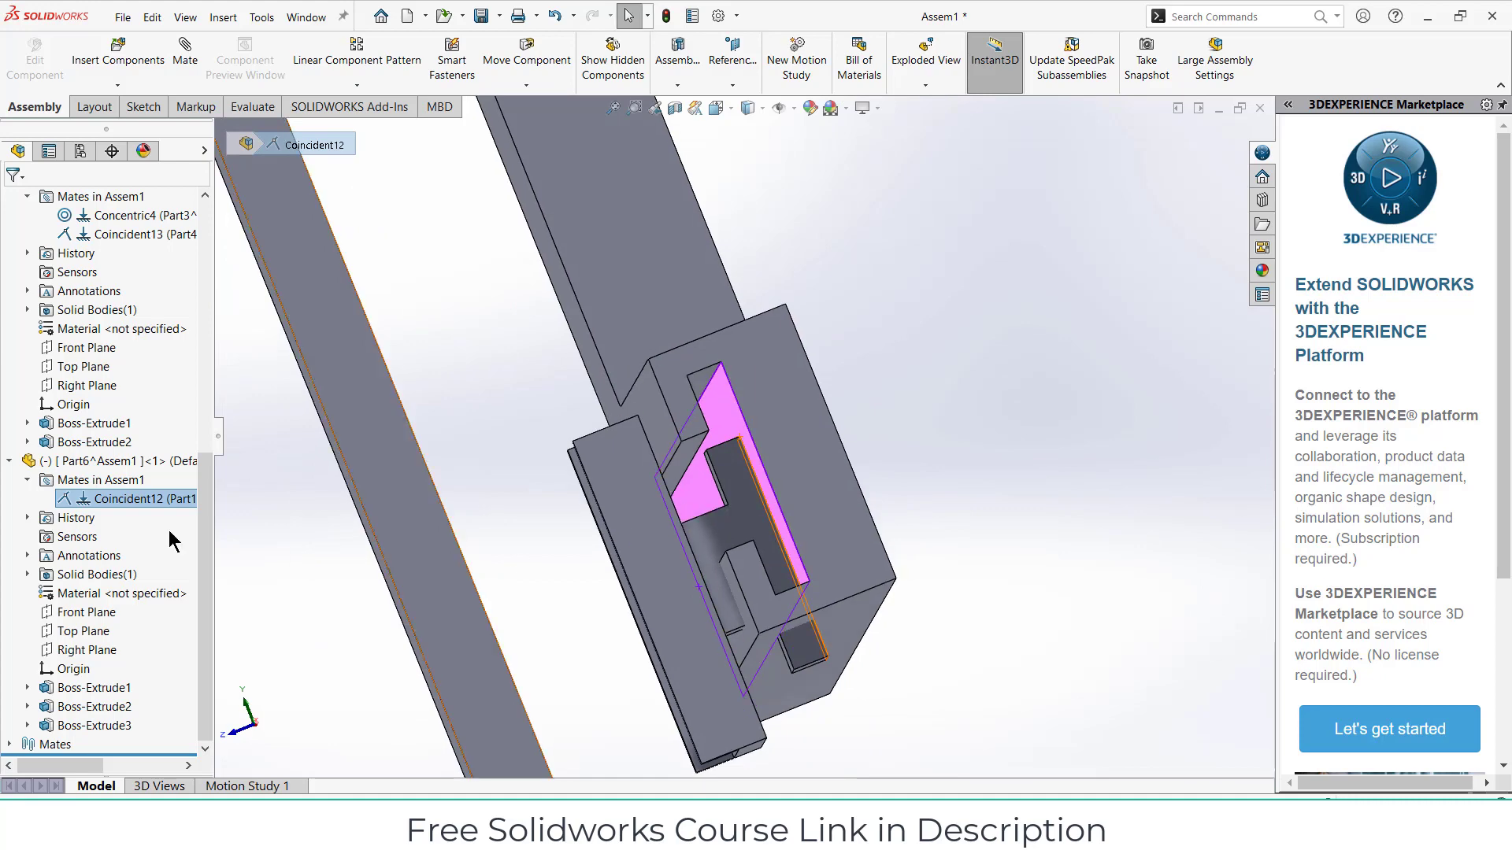
right_click(100, 504)
left_click(139, 567)
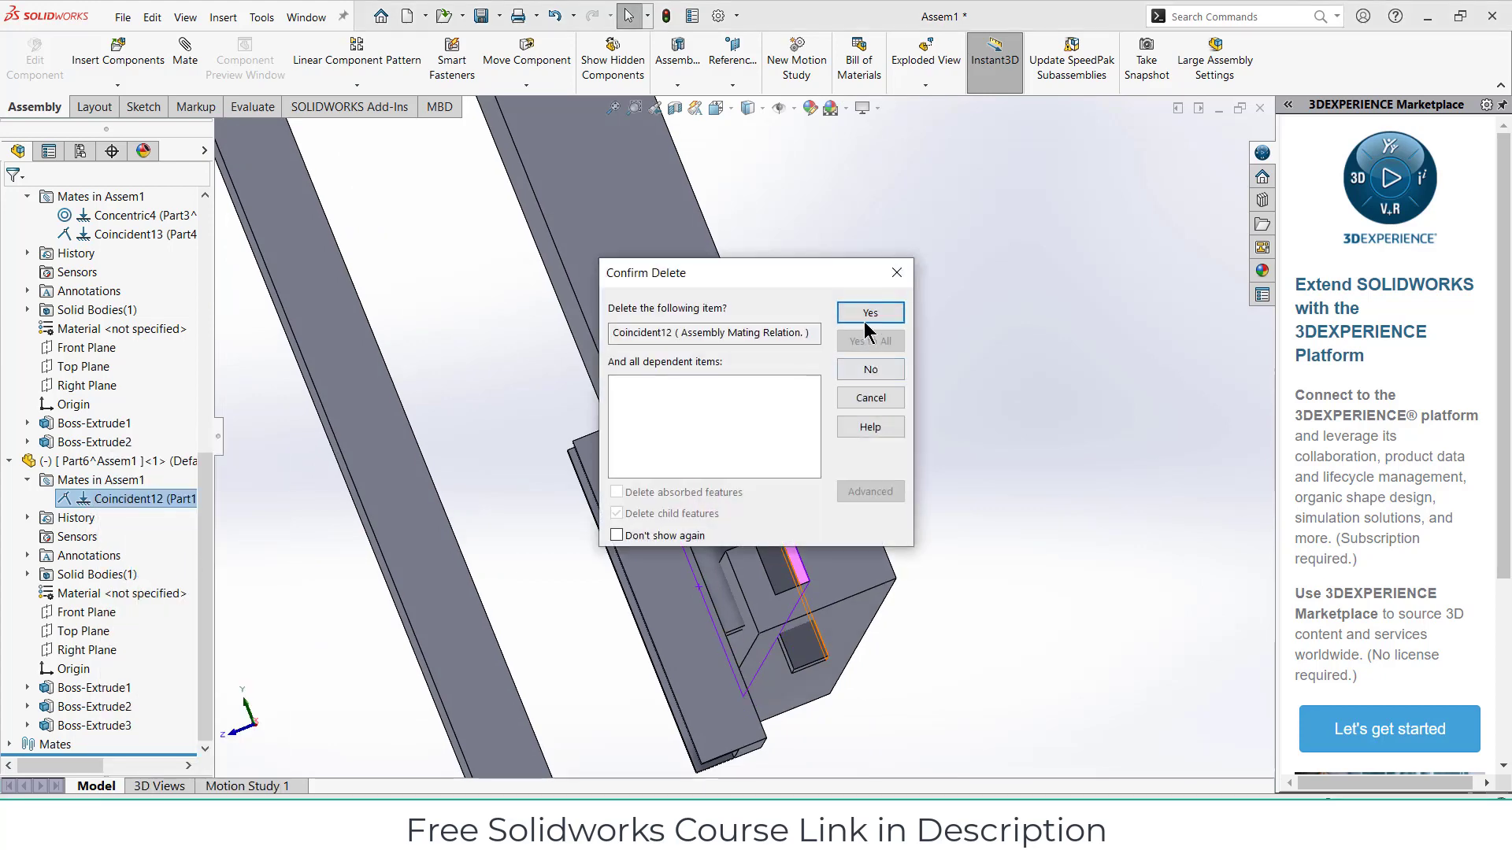
left_click(863, 320)
- Add a coincident mate between an upper lengthwise edge of the slider's stepped block and the upper inner edge of the rail channel
middle_click_drag(759, 412, 581, 381)
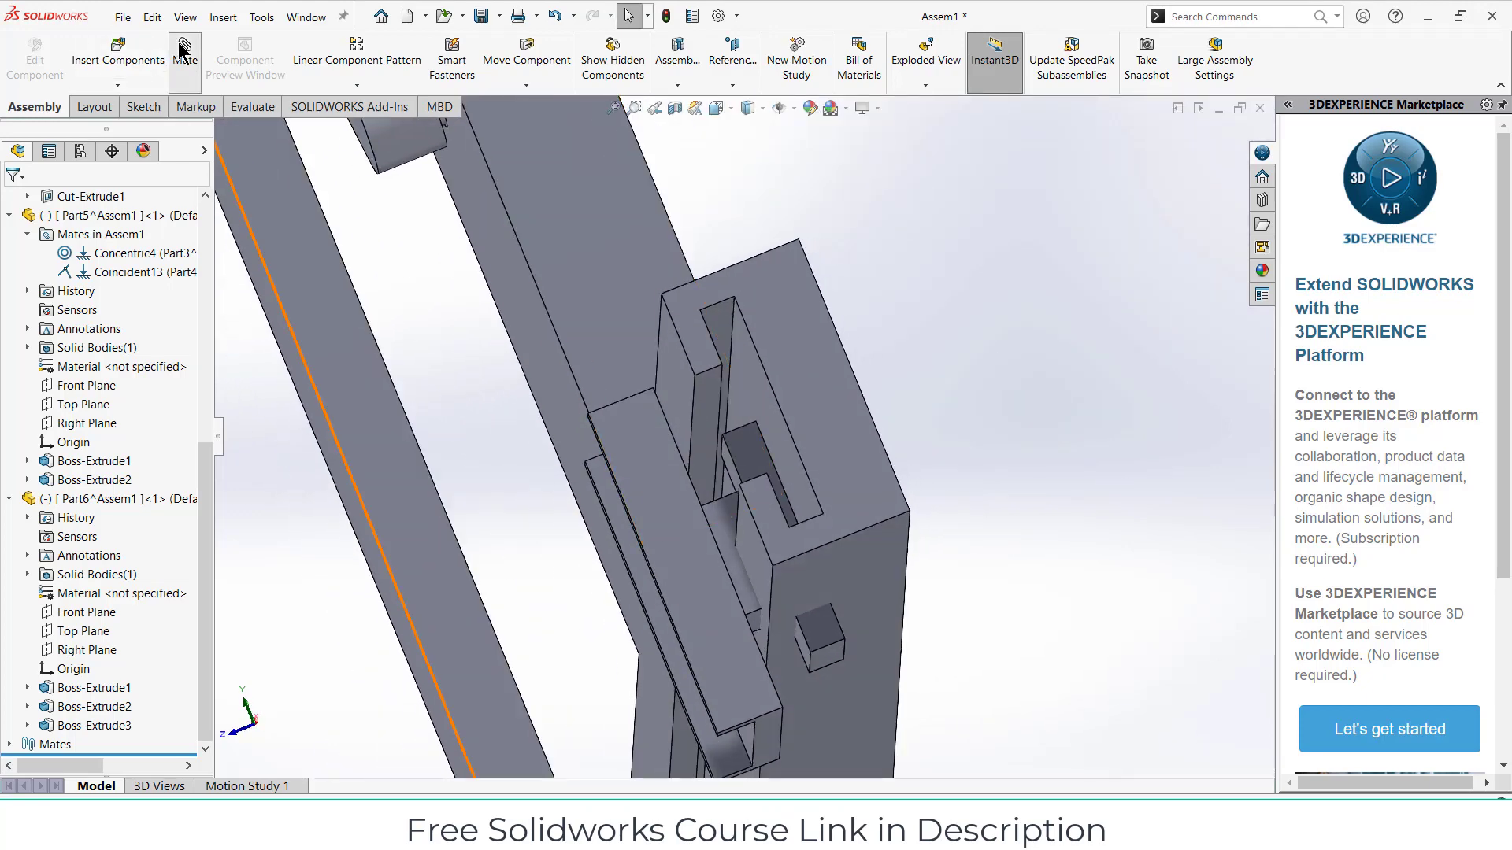
left_click(721, 459)
middle_click_drag(720, 459, 564, 436)
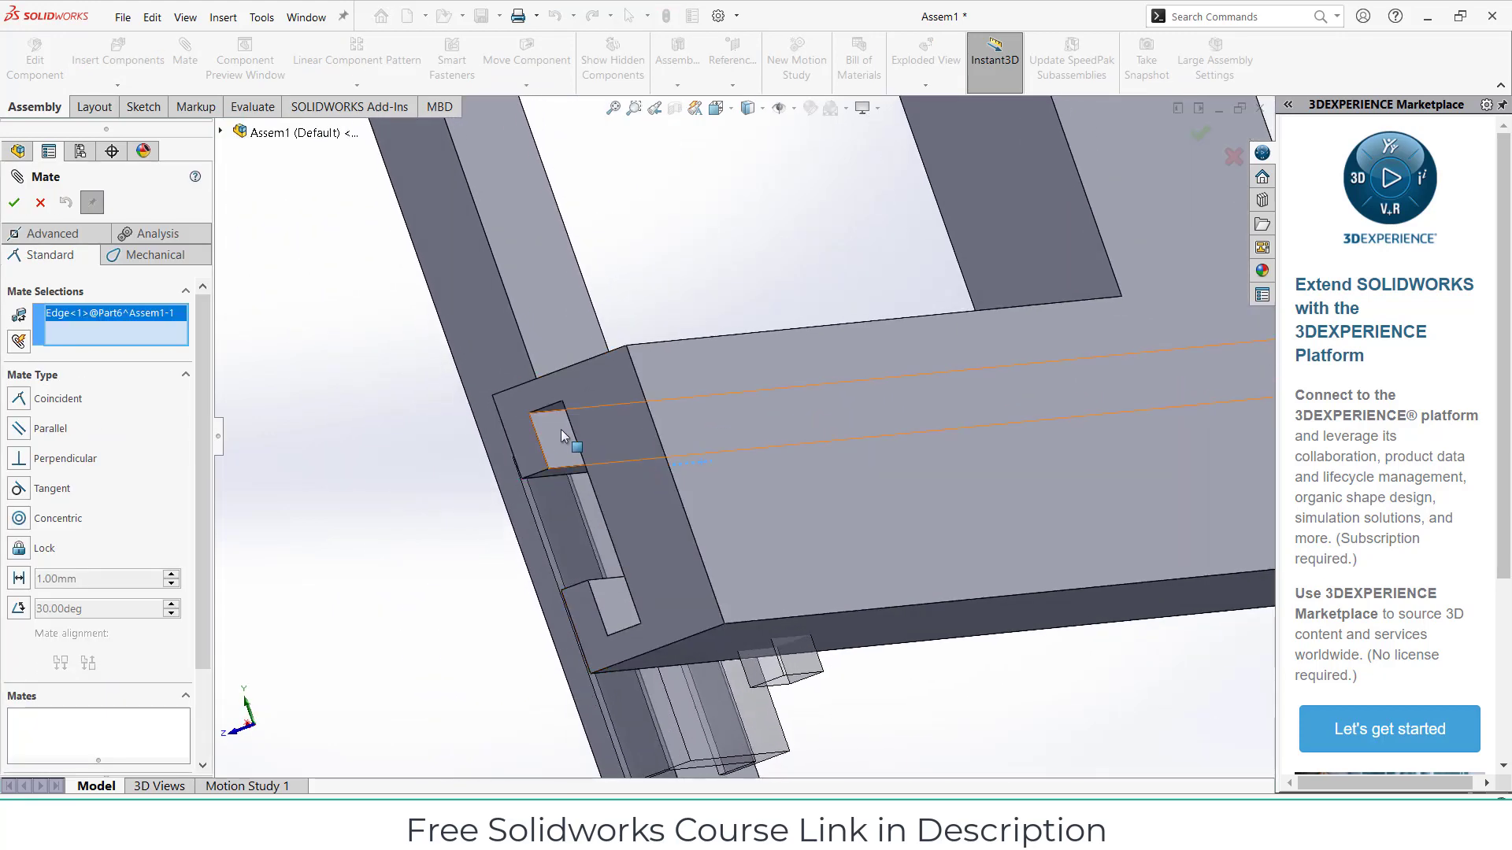
left_click(563, 415)
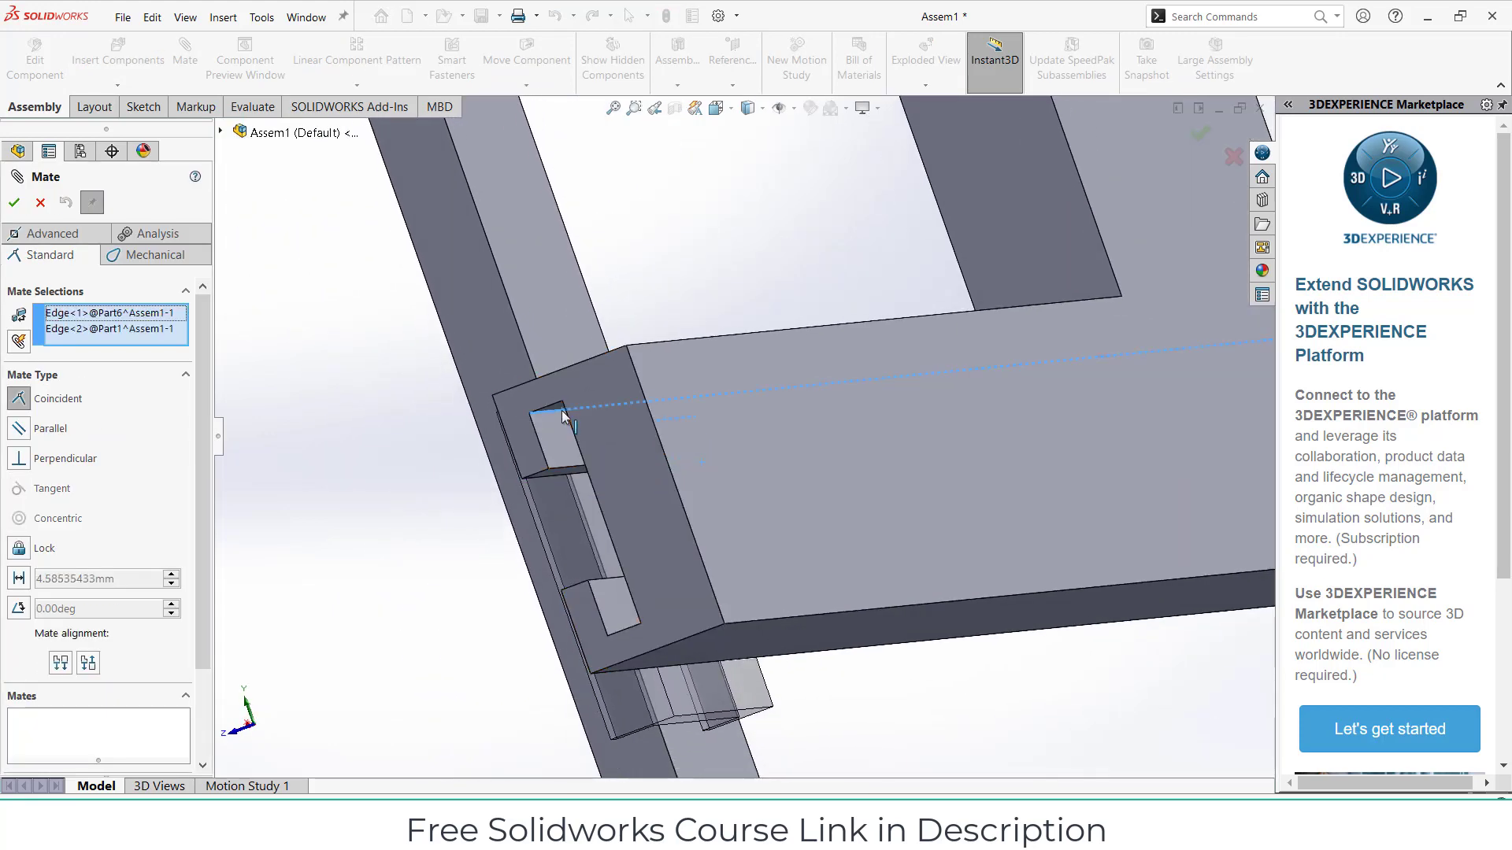
left_click(537, 471)
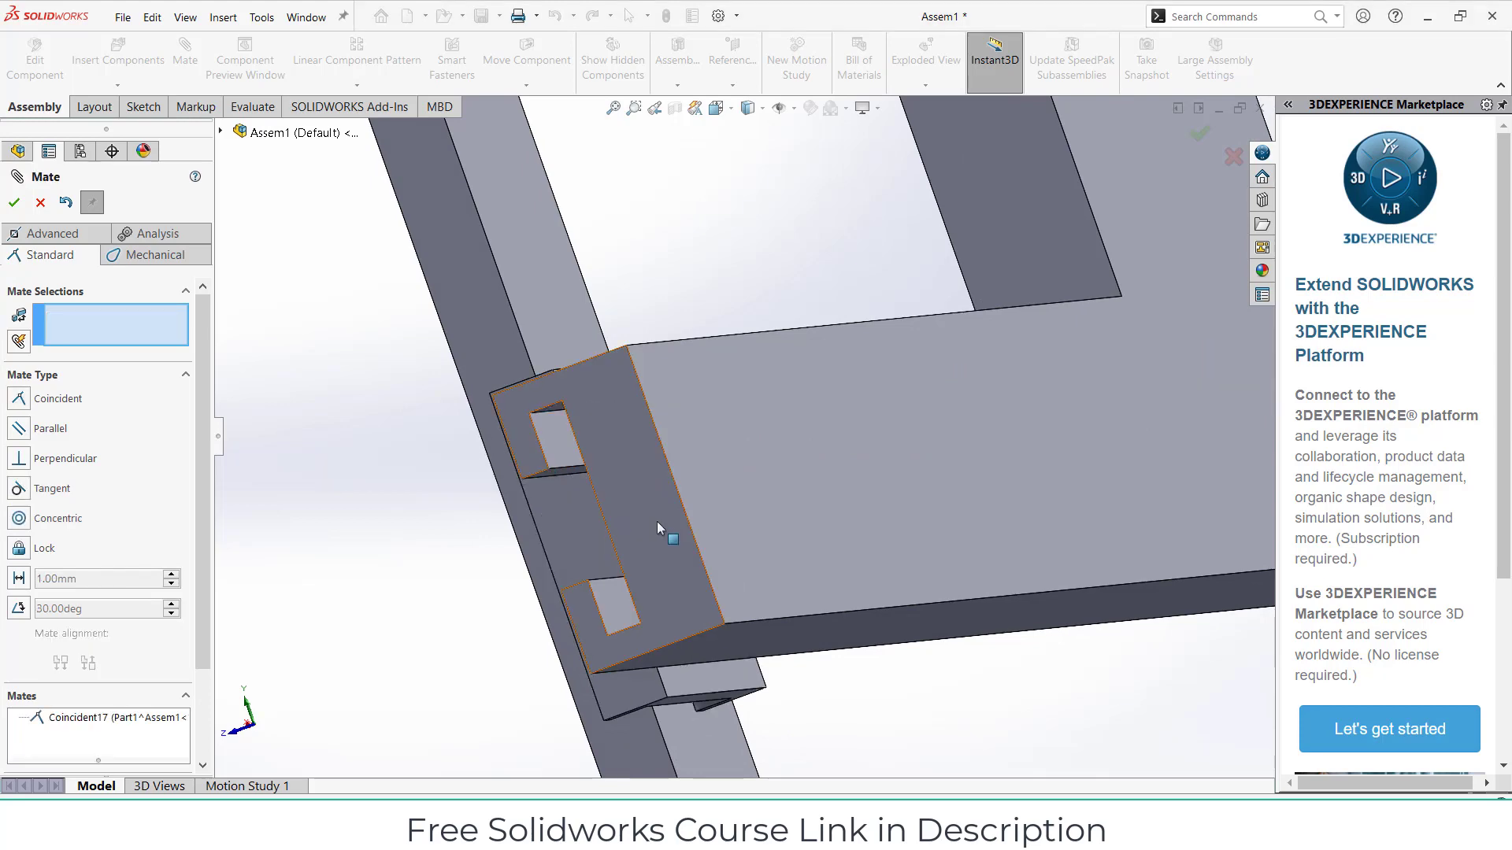
middle_click_drag(658, 523, 564, 508)
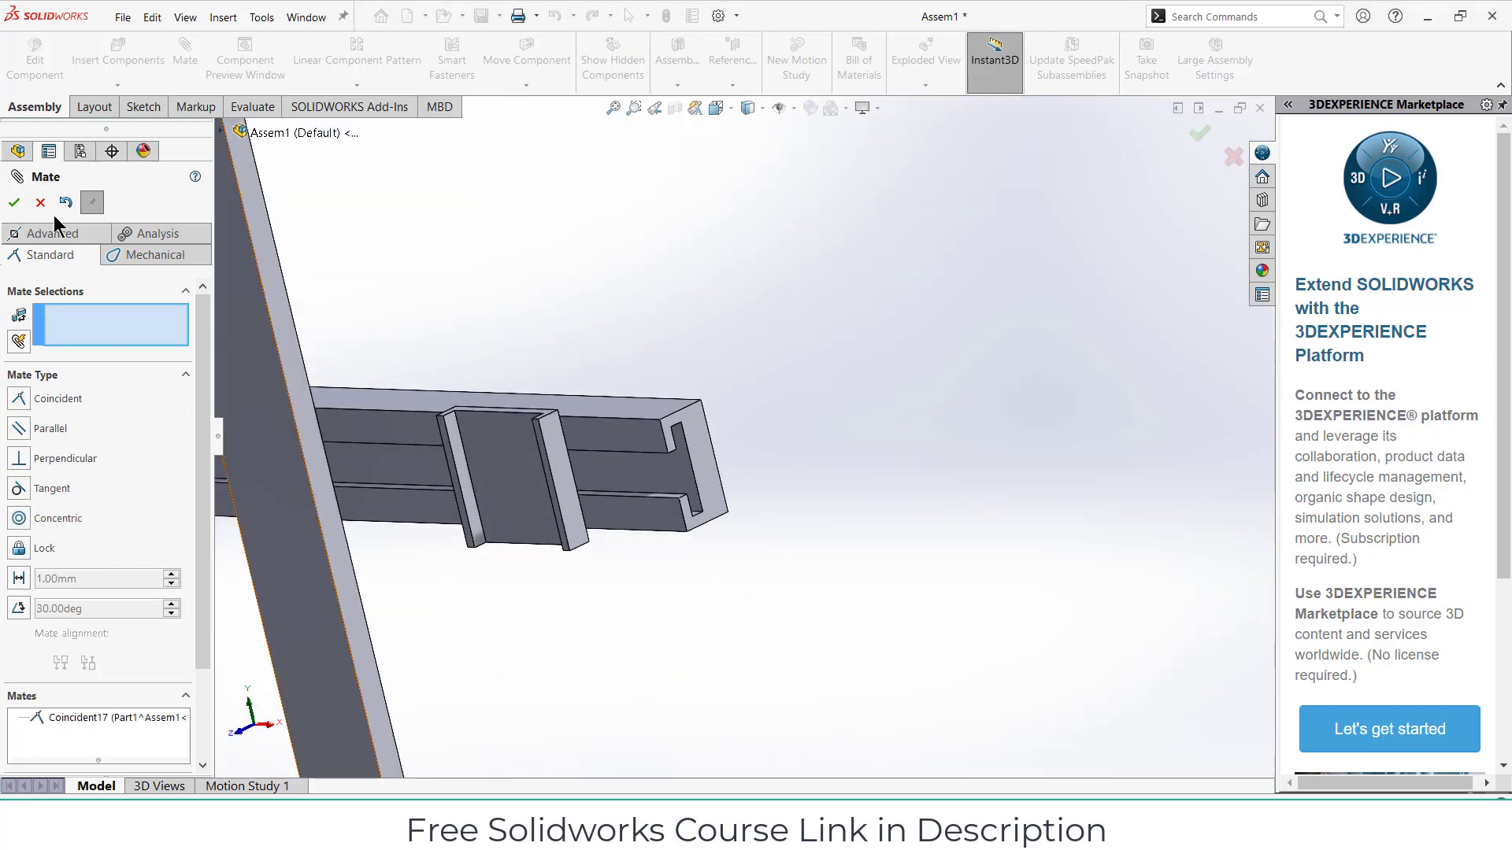
- Move the slider along the rail to check its freedom under the edge mate
key("Escape")
mouse_move(441, 470)
left_mouse_down()
mouse_move(295, 455)
mouse_move(493, 474)
mouse_move(471, 465)
left_mouse_up()
key("Escape")
- Add a parallel mate between the slider's flat face between its ribs and the rail's upper front lip face
left_click(876, 378)
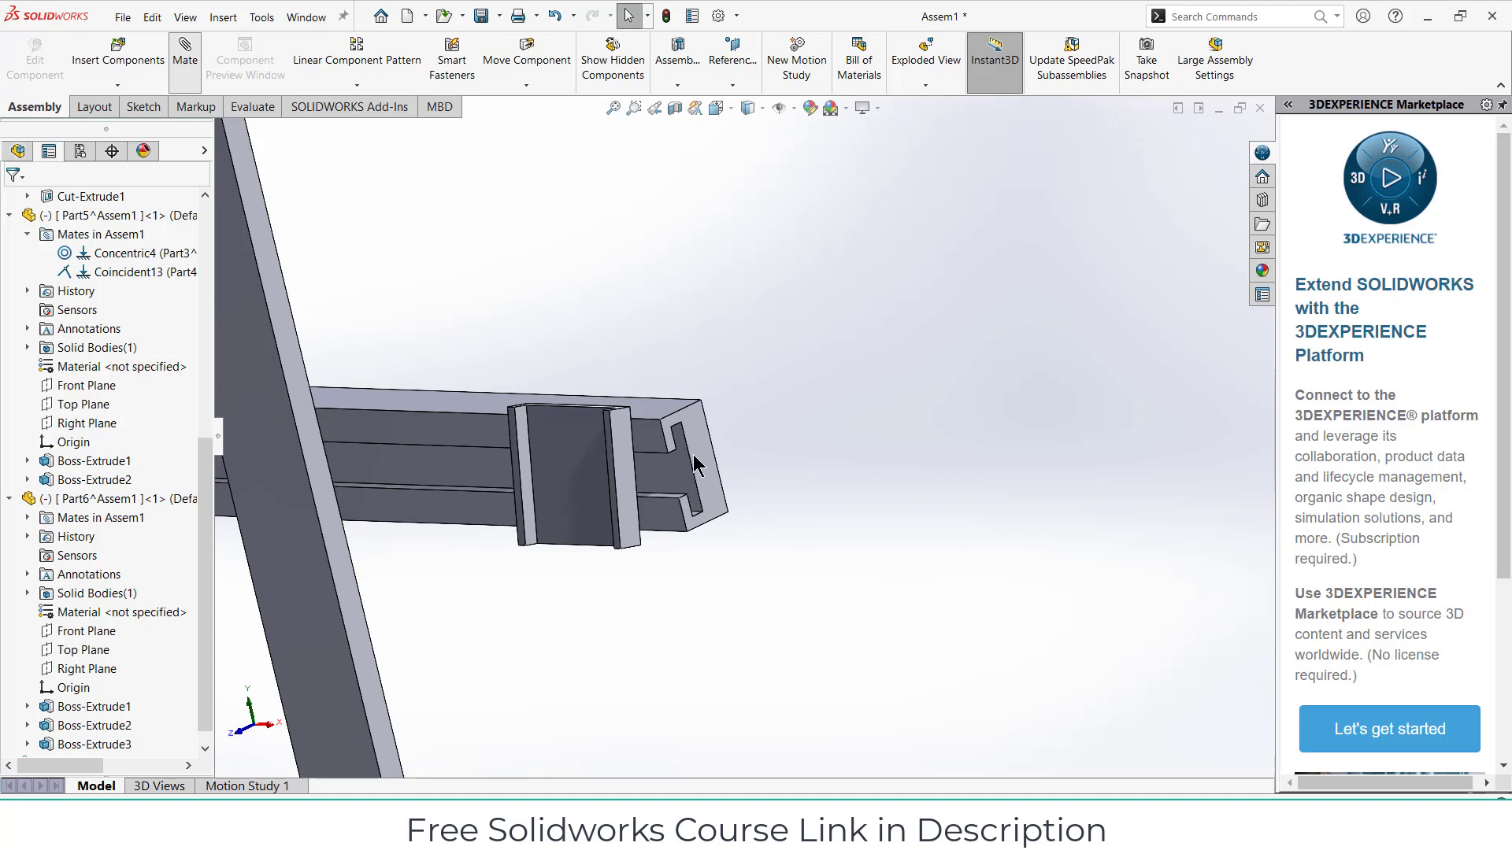
left_click(603, 496)
left_click(489, 435)
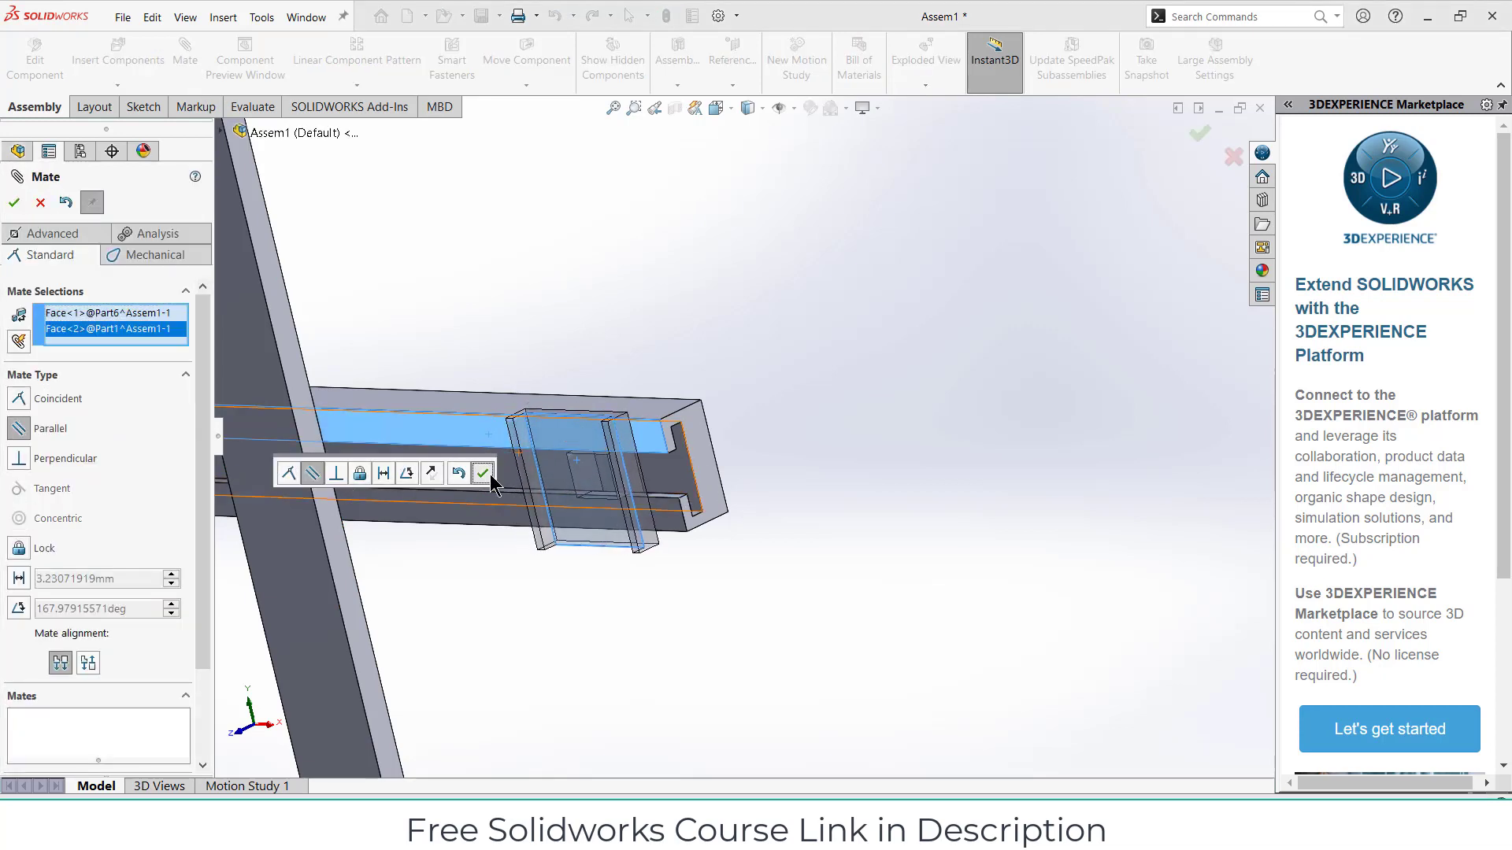
left_click(482, 473)
middle_click_drag(581, 555, 587, 502)
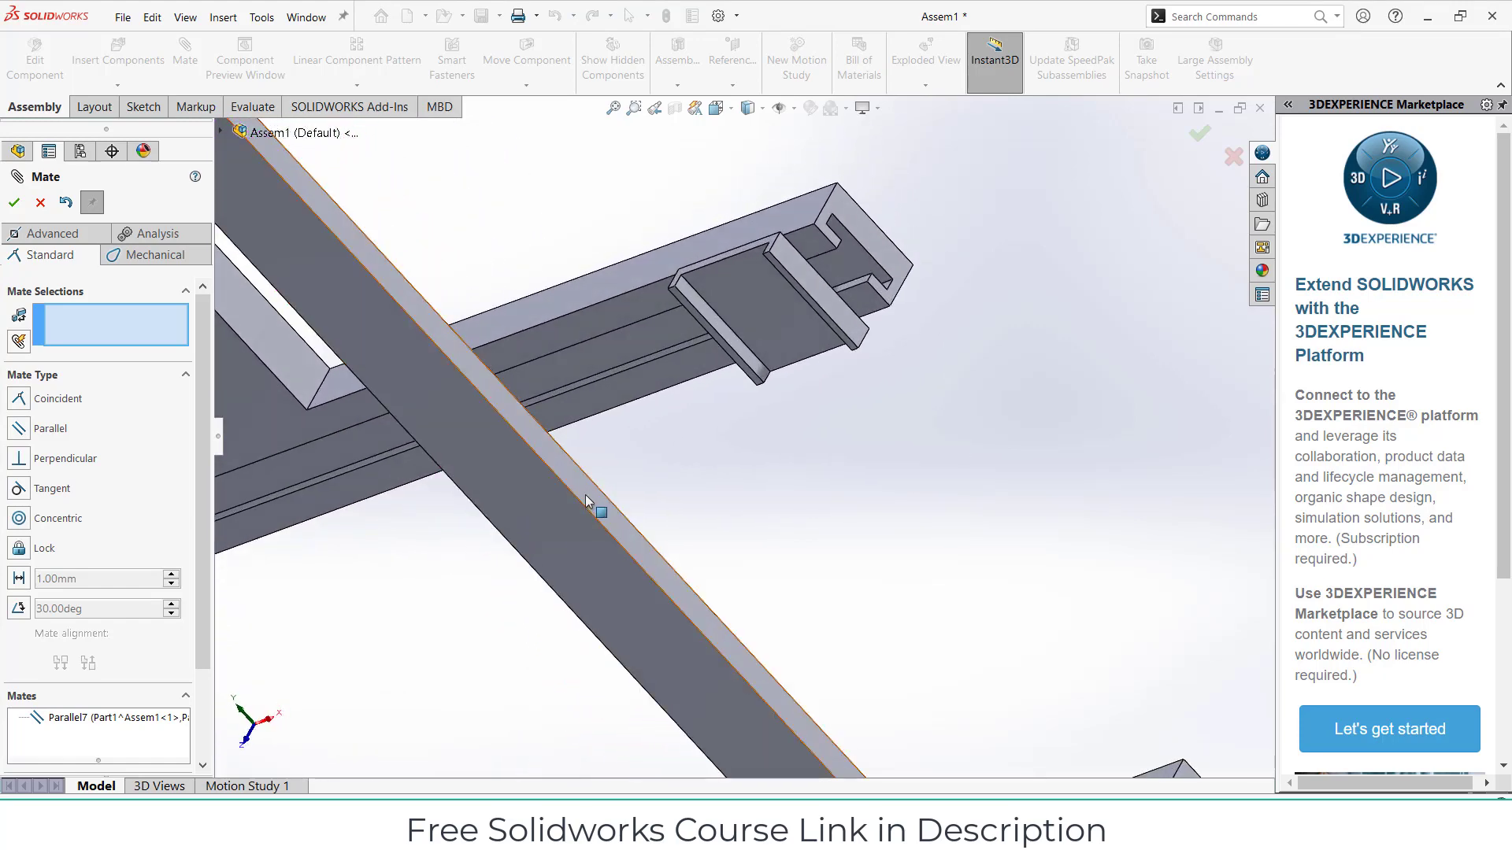
- Add a coincident mate between the long leg's narrow side face and the inner face of the slider's adjacent rib
left_click(588, 498)
middle_click_drag(766, 386, 859, 260)
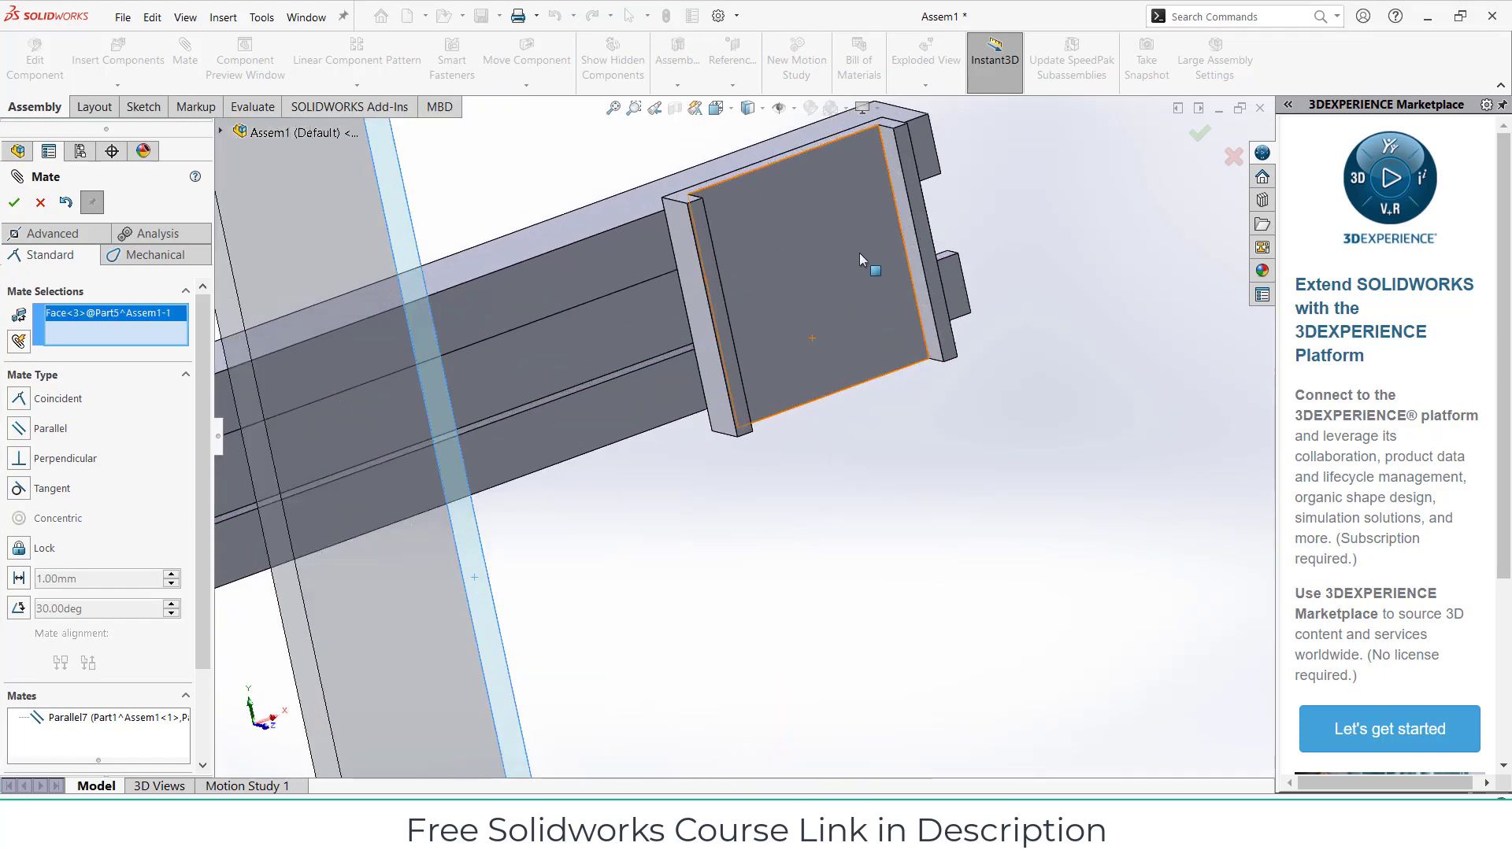
left_click(898, 207)
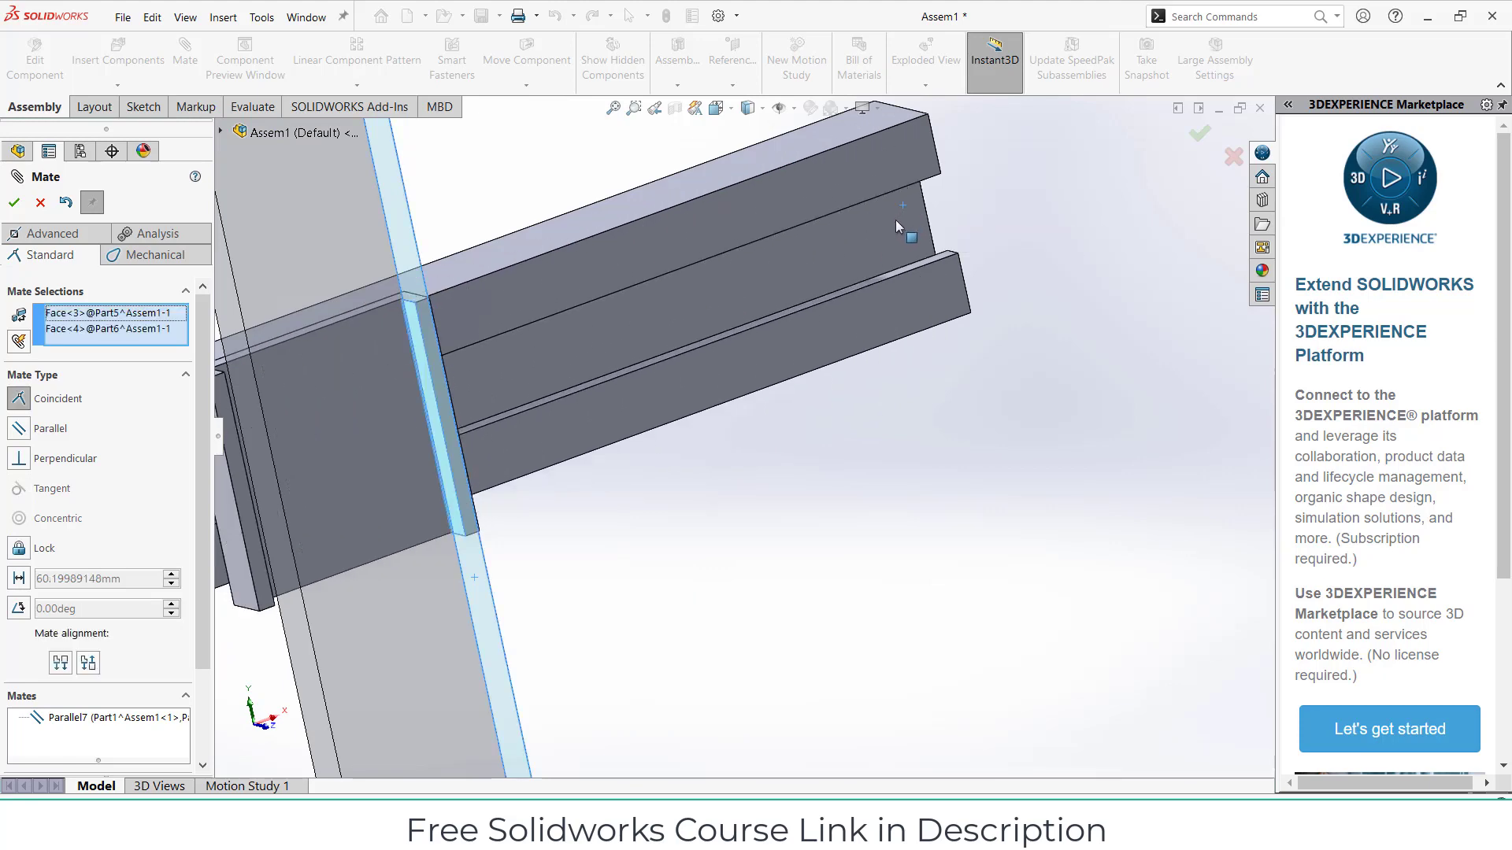
scroll(660, 420, "up", 2)
middle_click_drag(635, 429, 551, 446)
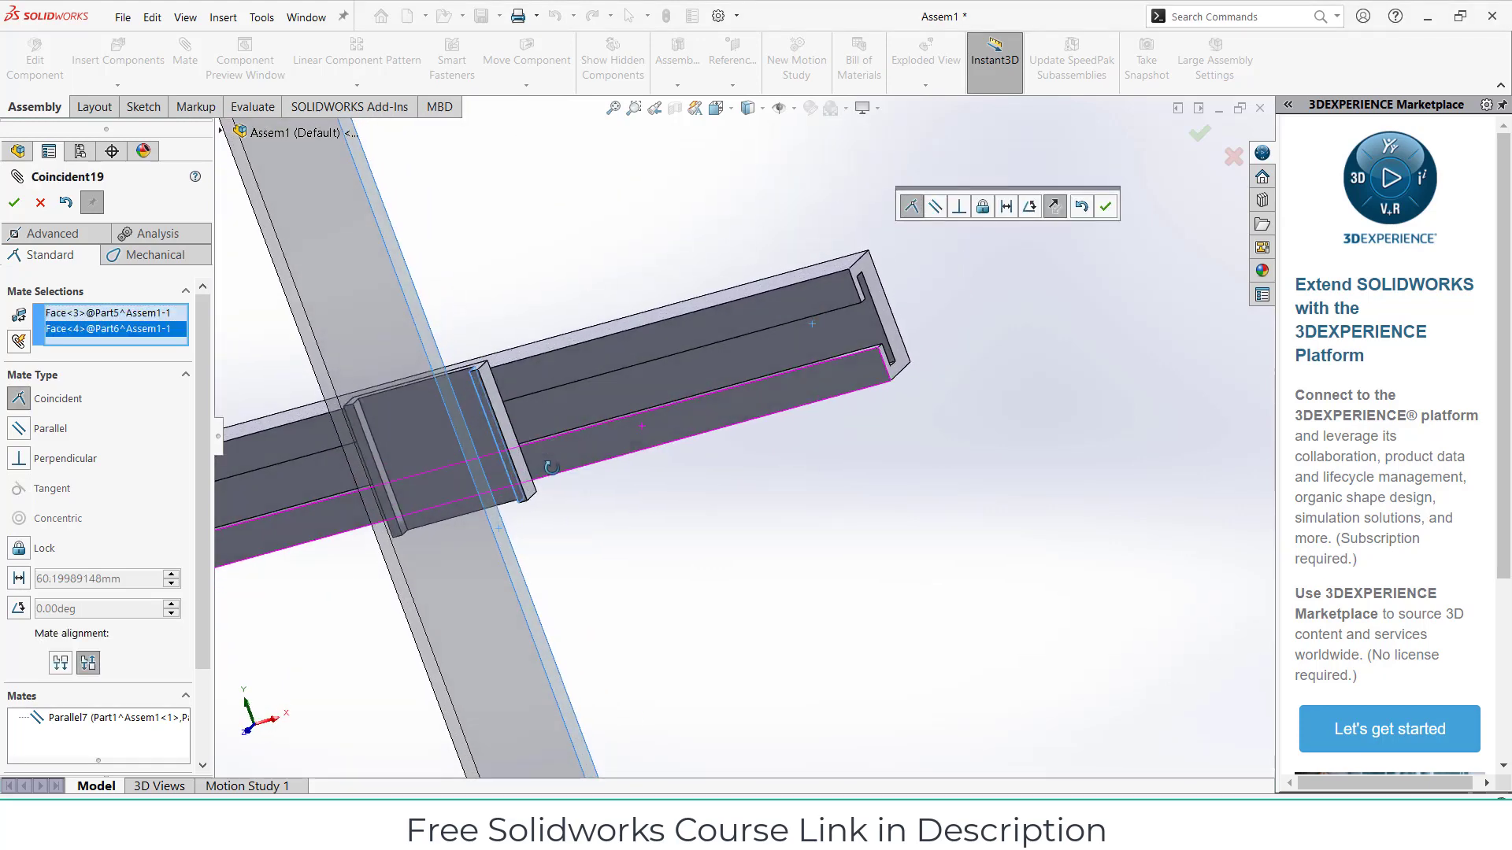
left_click(1106, 206)
scroll(852, 375, "up", 6)
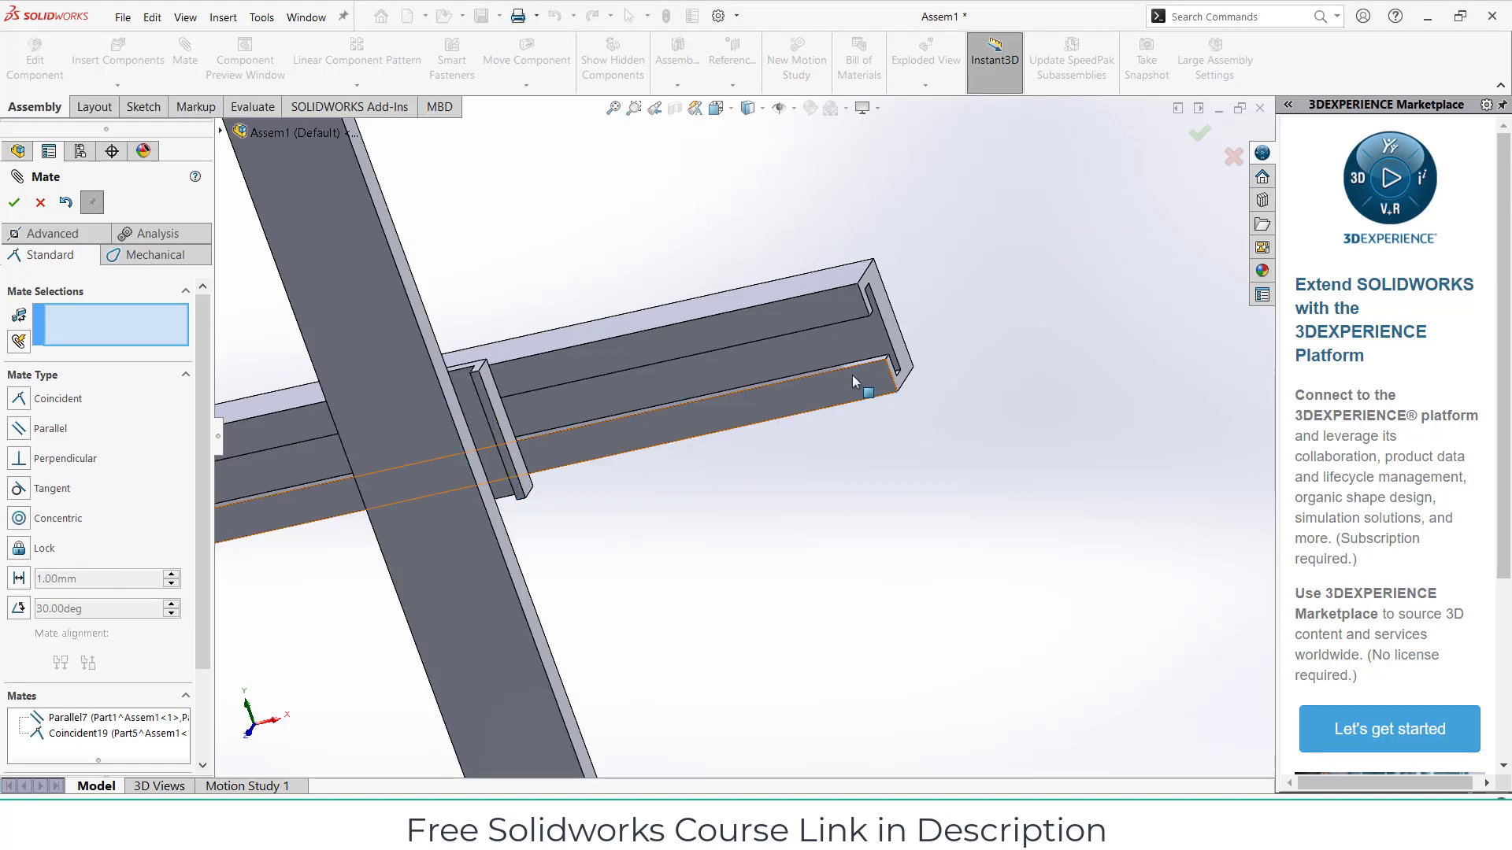
left_click(41, 204)
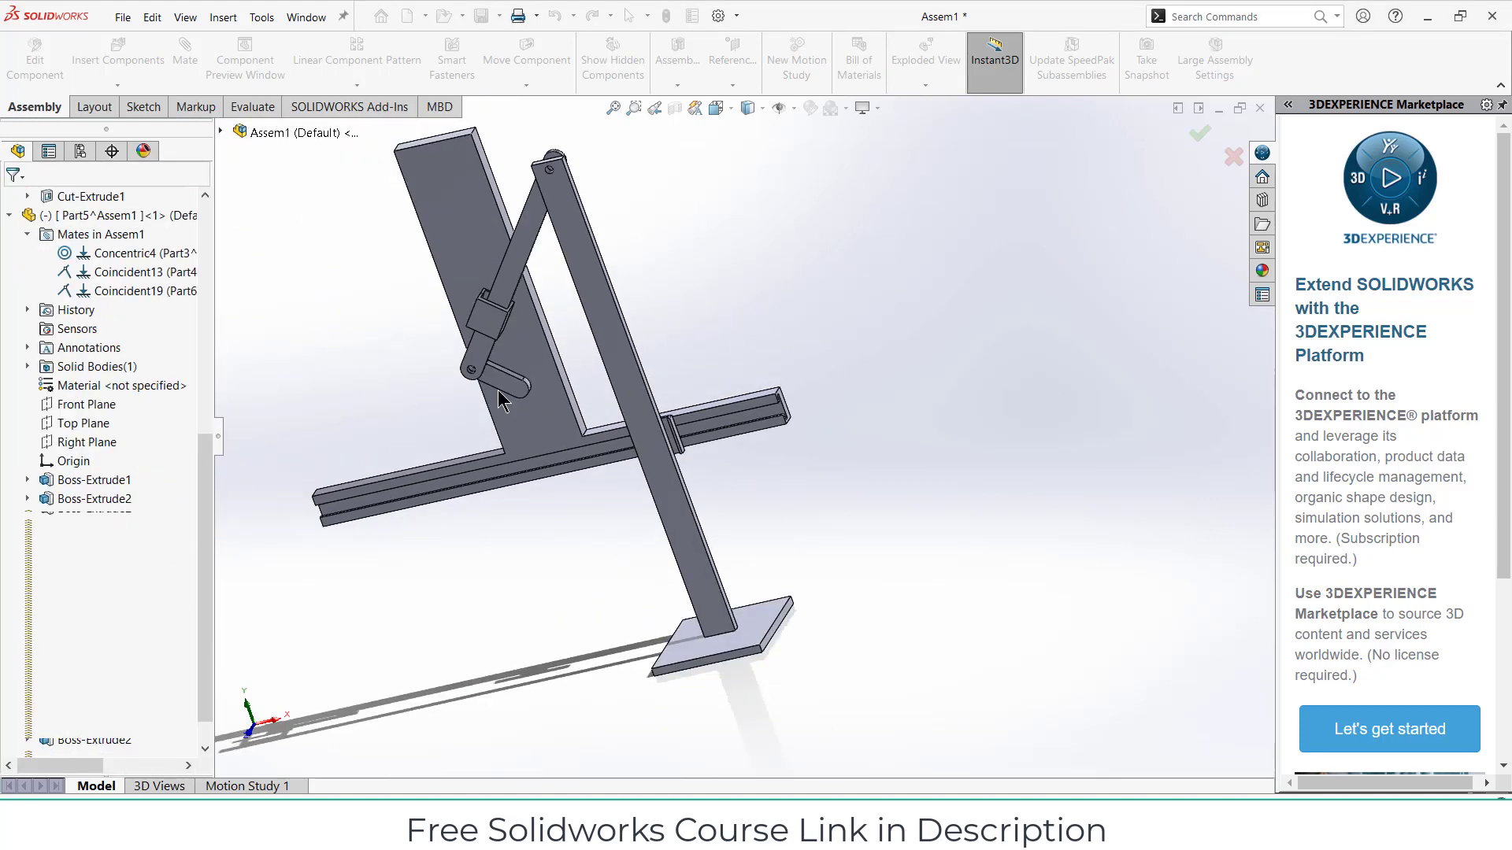
- Move the crank to check the linkage's motion and examine the gap between the leg and the slider's ribs
left_click_drag(548, 376, 603, 423)
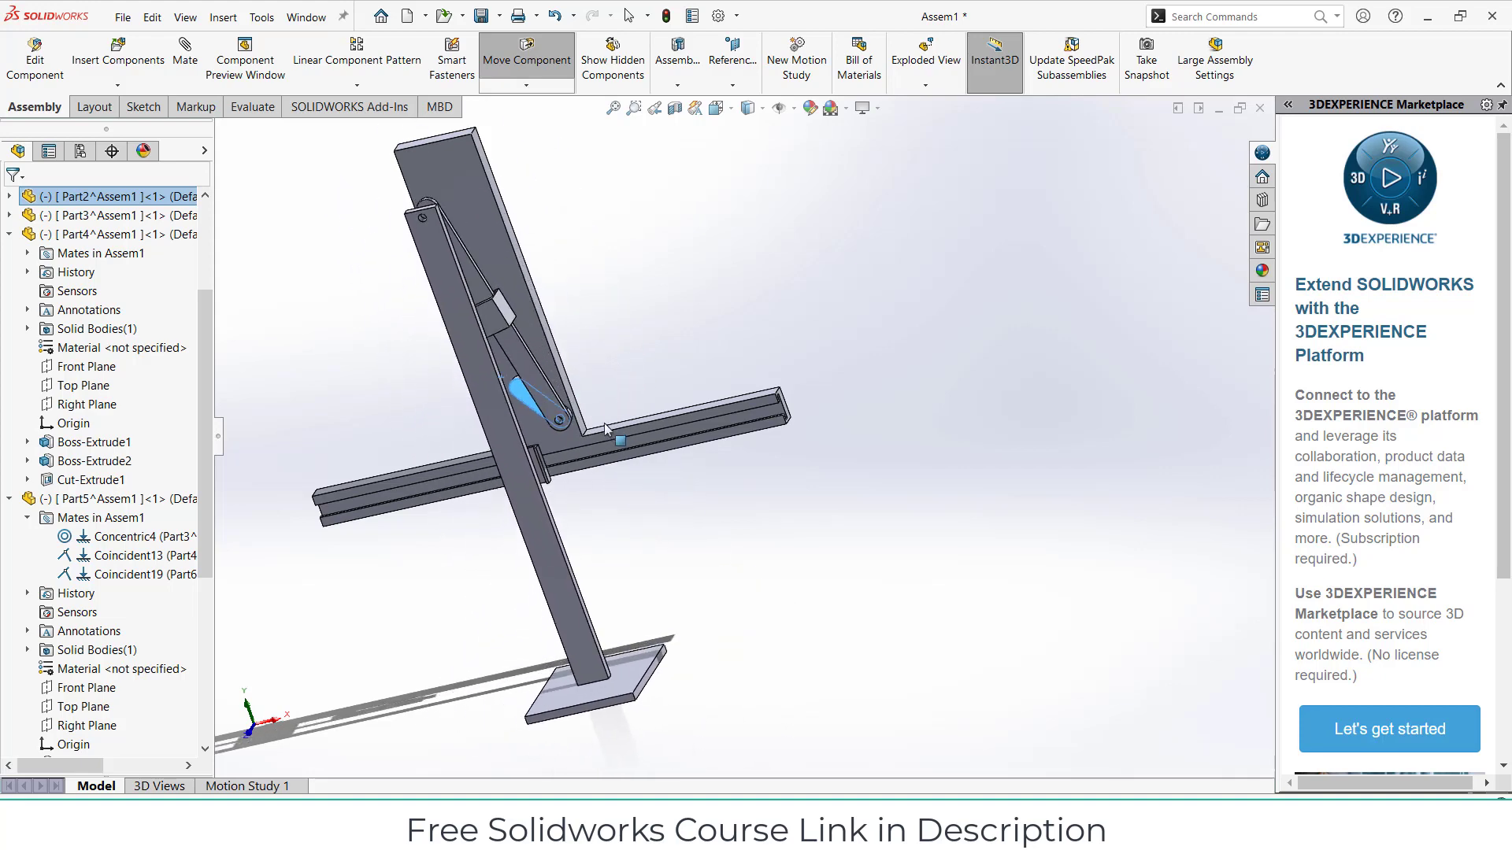
key("Escape")
scroll(640, 468, "down", 5)
middle_click_drag(639, 467, 481, 502)
scroll(591, 494, "down", 3)
middle_click_drag(591, 494, 626, 494)
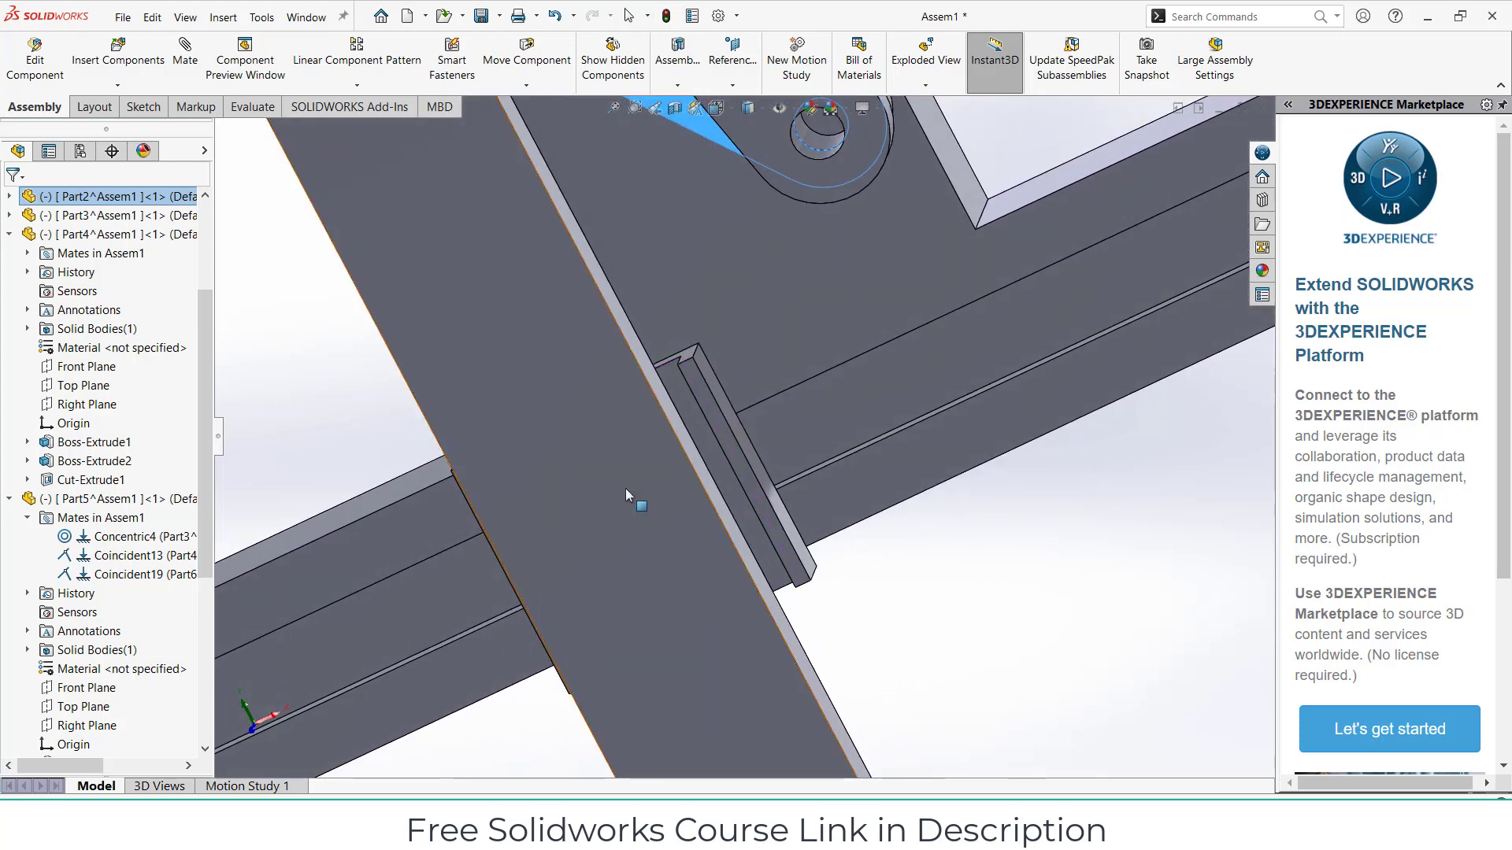
left_click(686, 411)
left_click(35, 60)
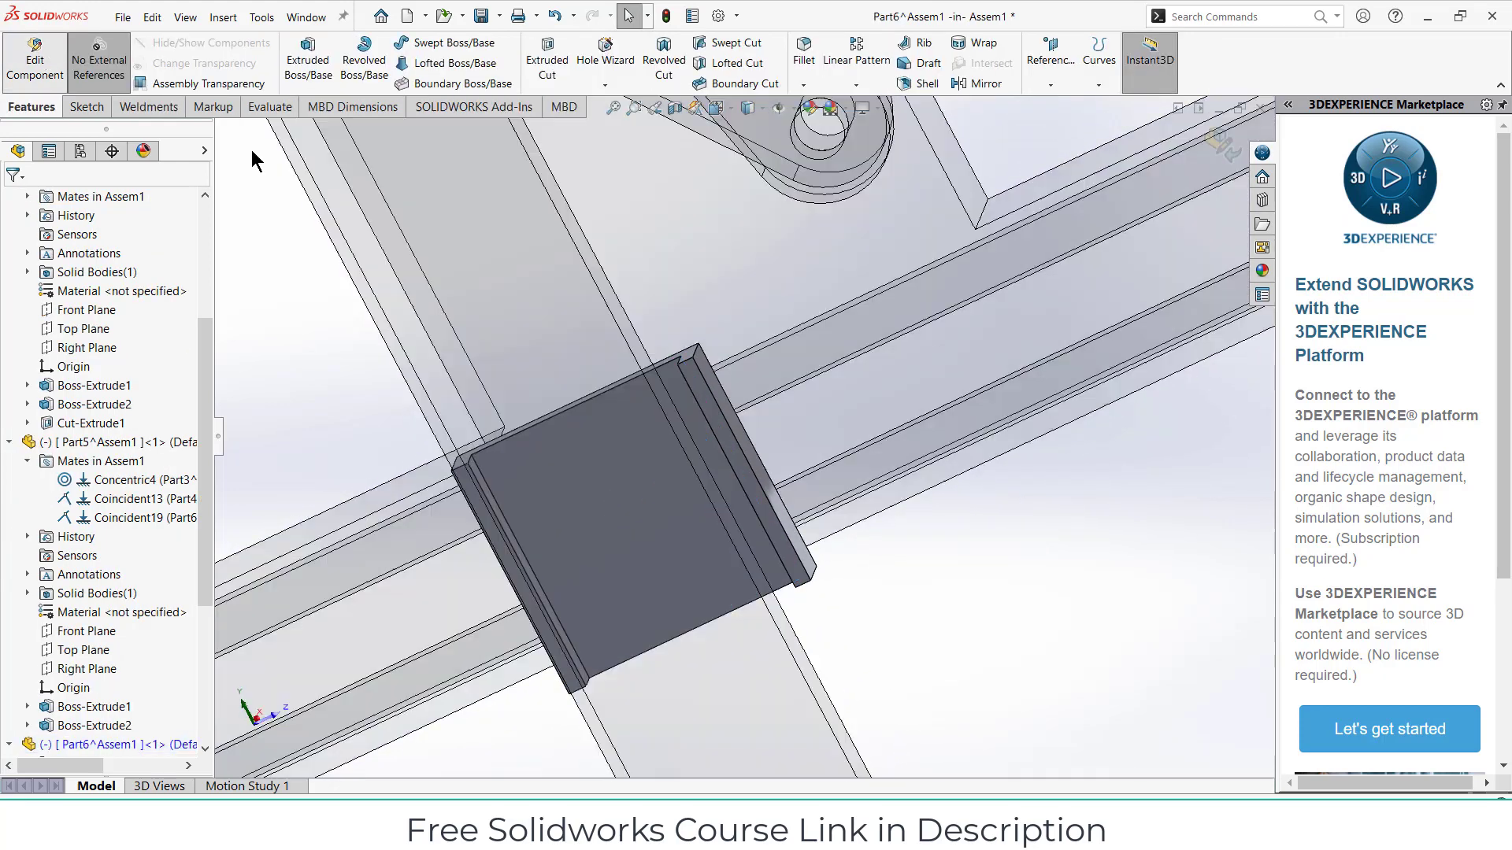
scroll(691, 416, "up", 2)
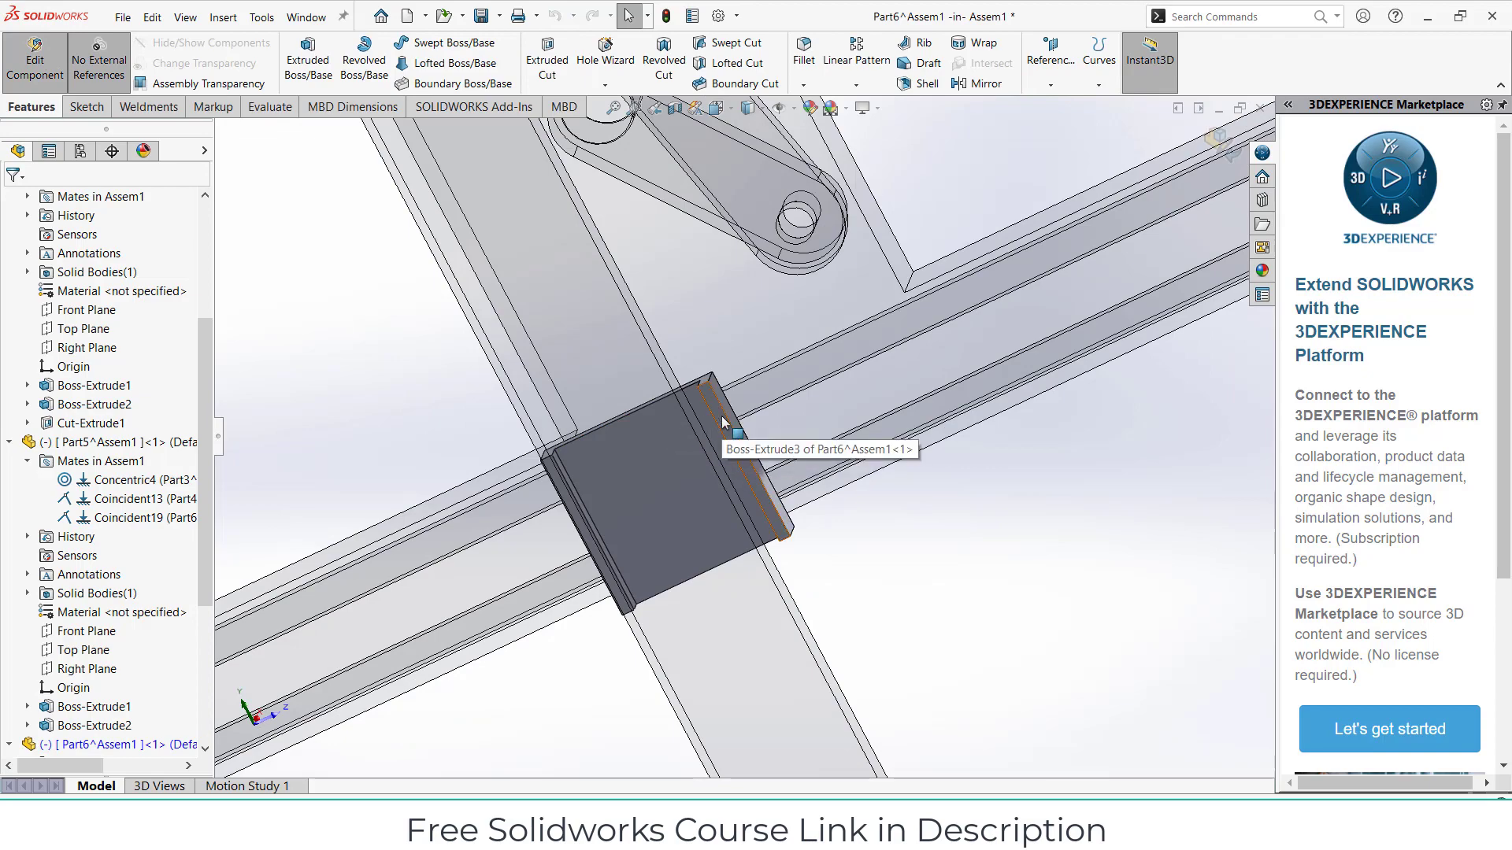
middle_click_drag(684, 419, 724, 498)
scroll(559, 465, "down", 4)
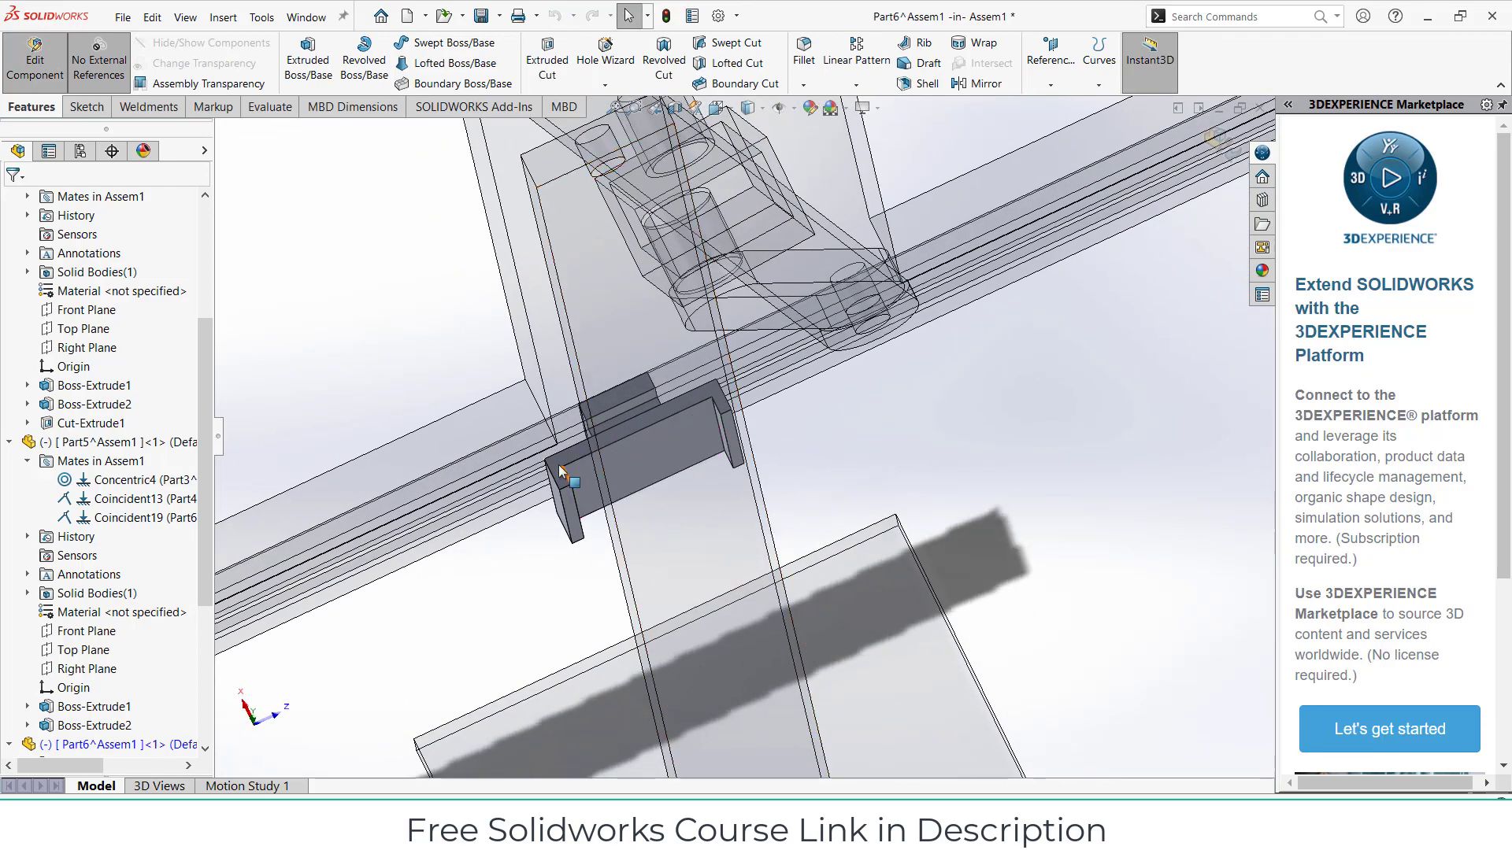
scroll(613, 523, "down", 2)
middle_click_drag(613, 523, 614, 481)
key("f")
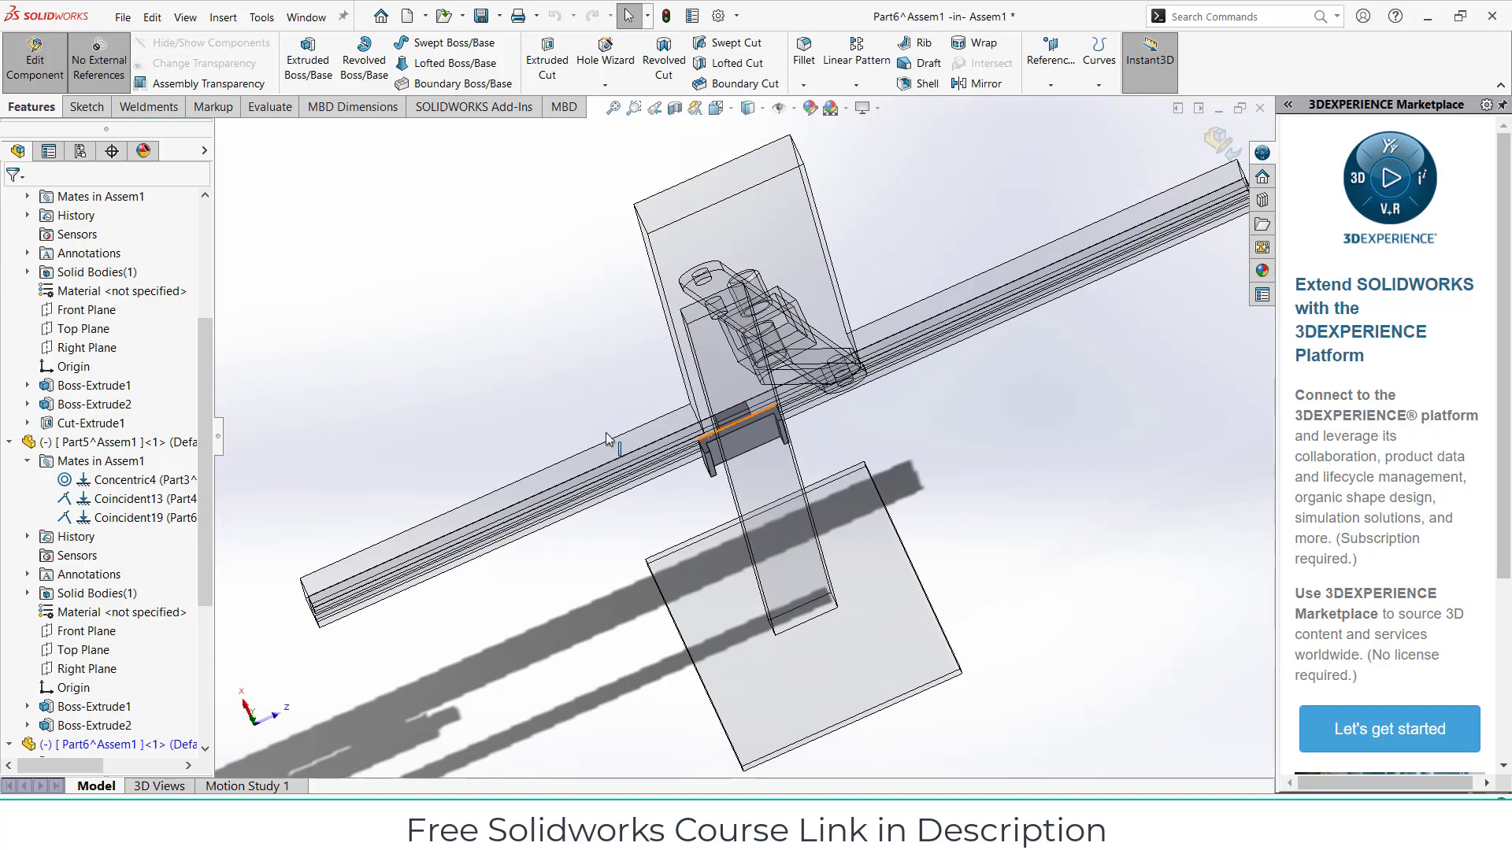
left_click(1219, 142)
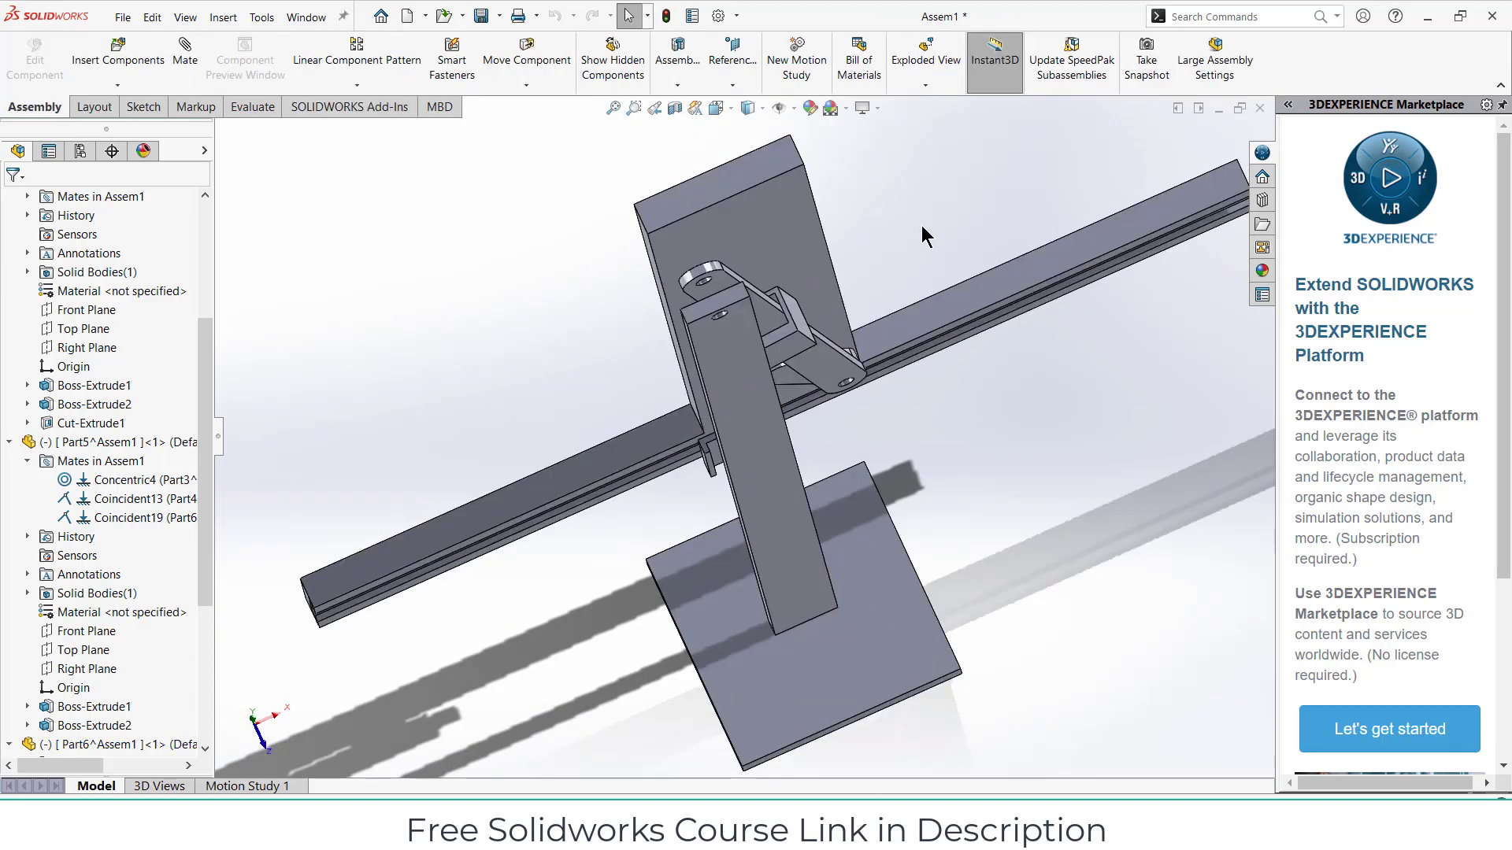
- Measure the width of the long leg along its upper front edge
scroll(663, 317, "down", 4)
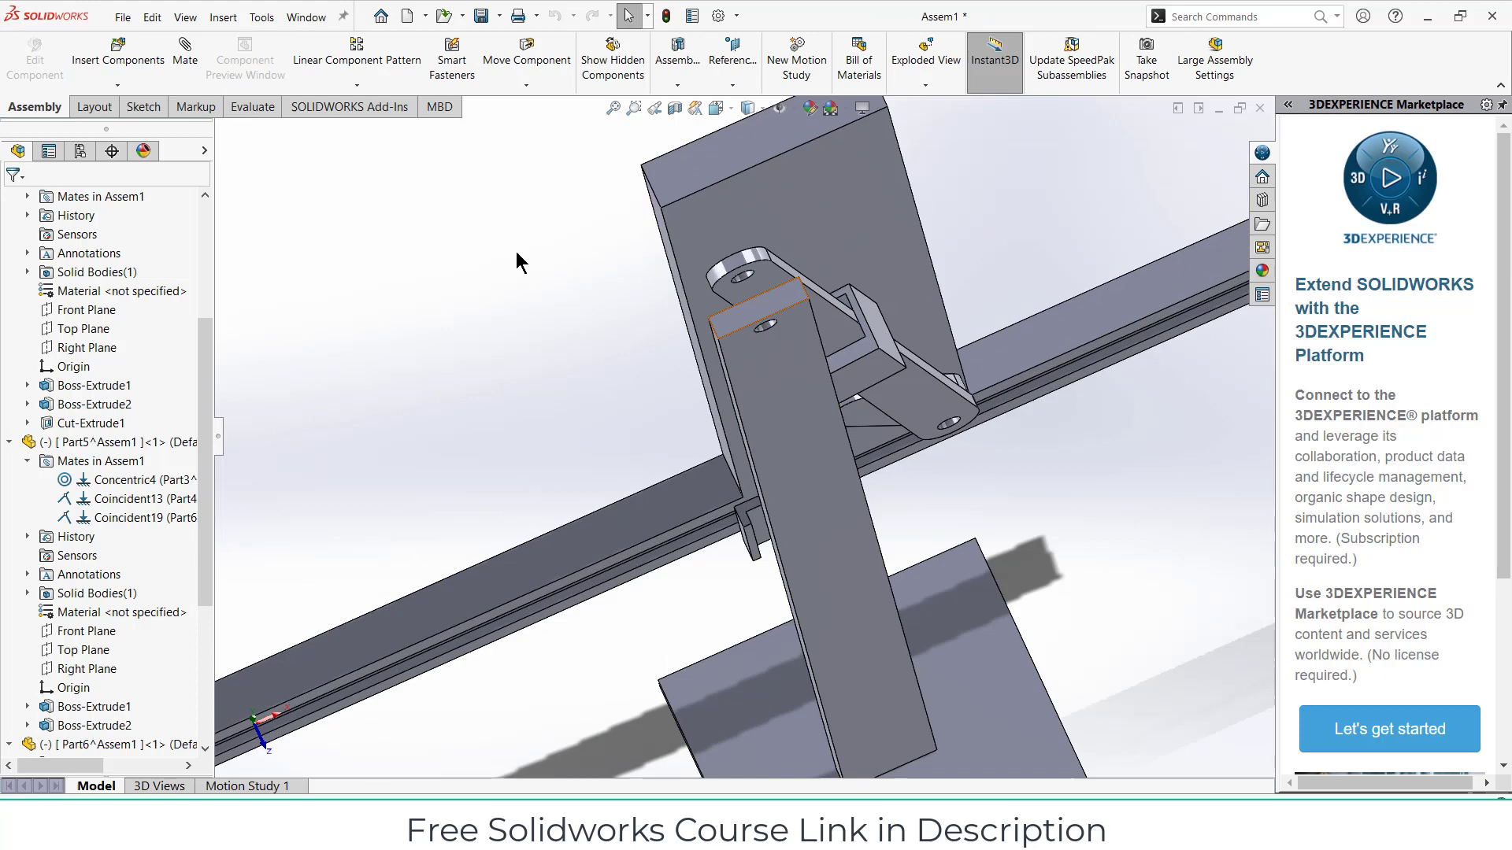
left_click(244, 106)
left_click(285, 63)
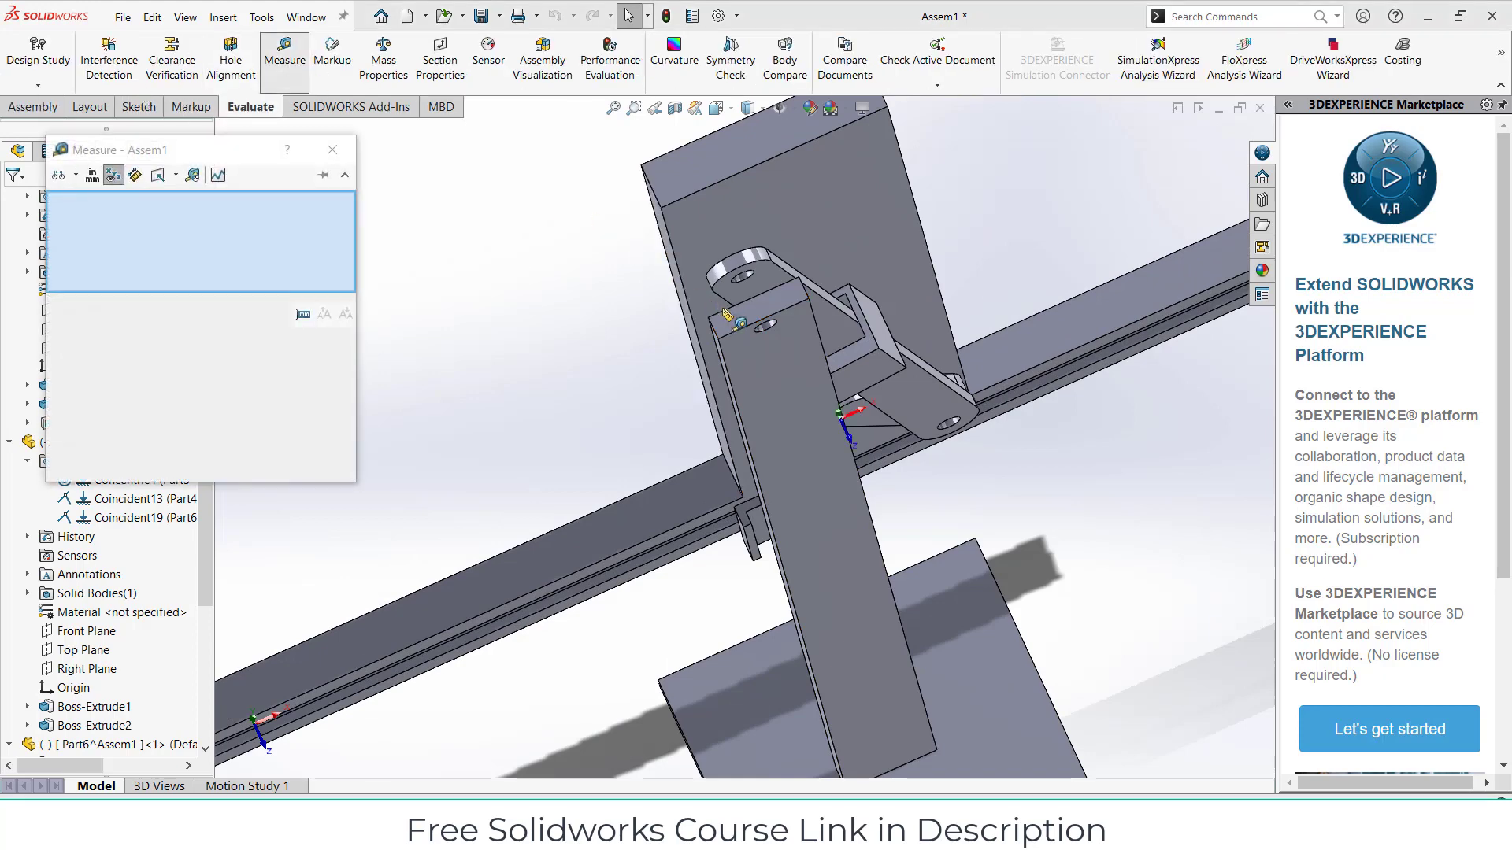
left_click(748, 328)
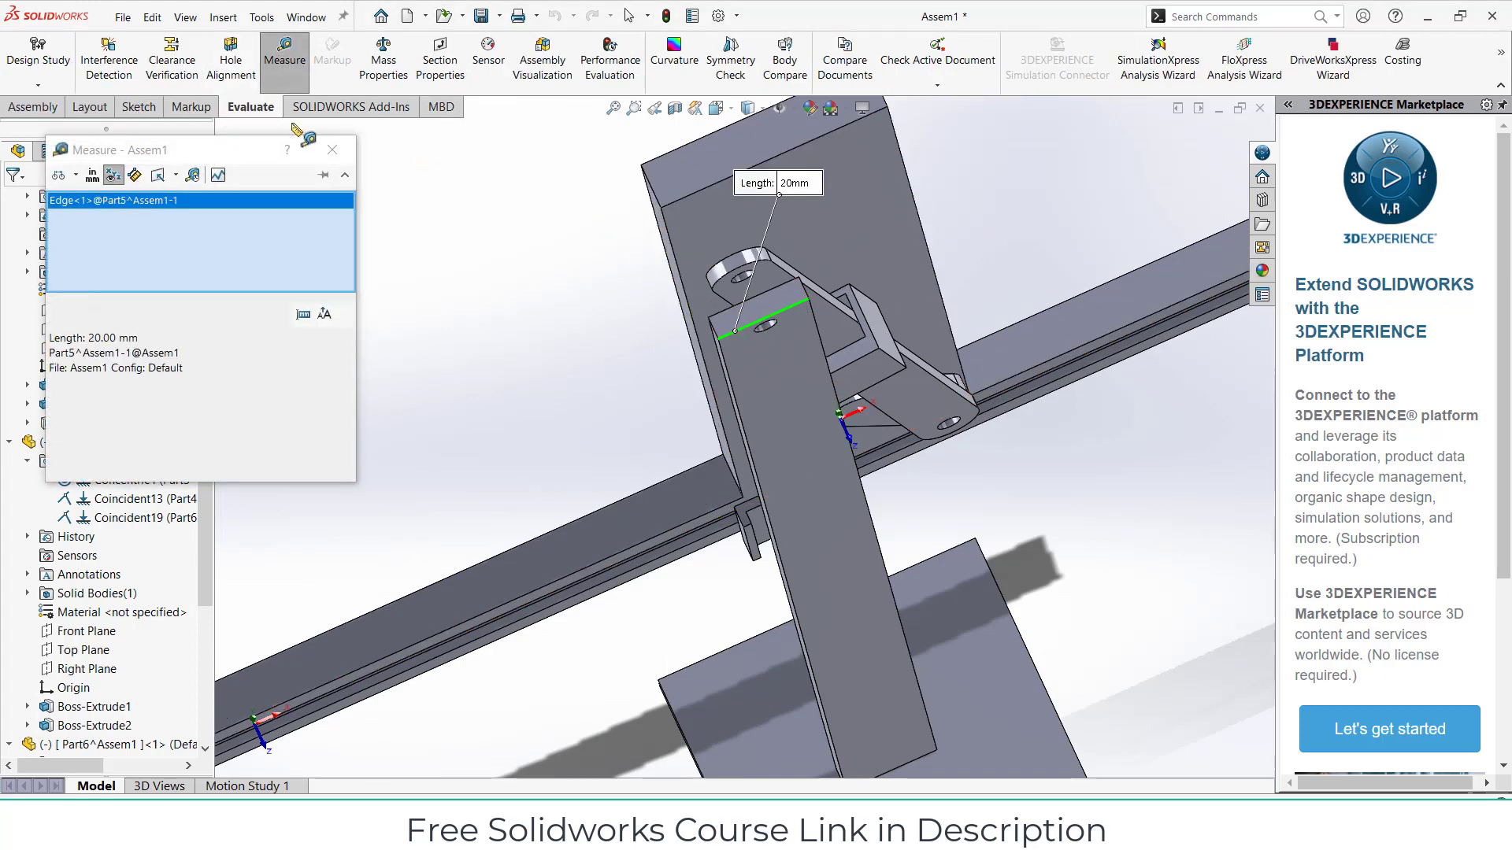
left_click(333, 149)
- Edit the slider in context and open the sketch of its two ribs for editing
scroll(768, 526, "down", 4)
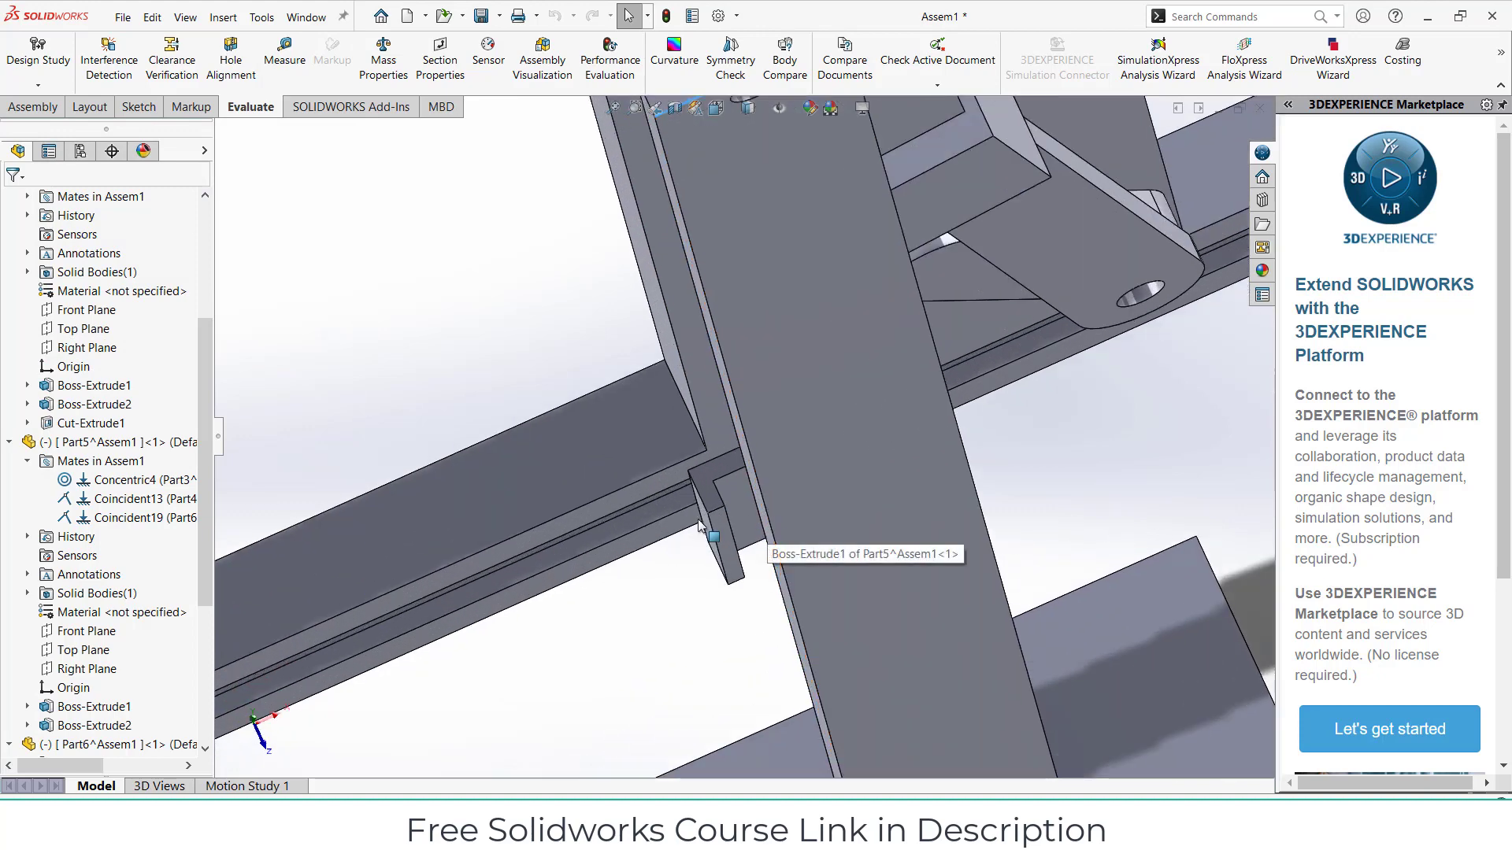
left_click(728, 469)
left_click(32, 107)
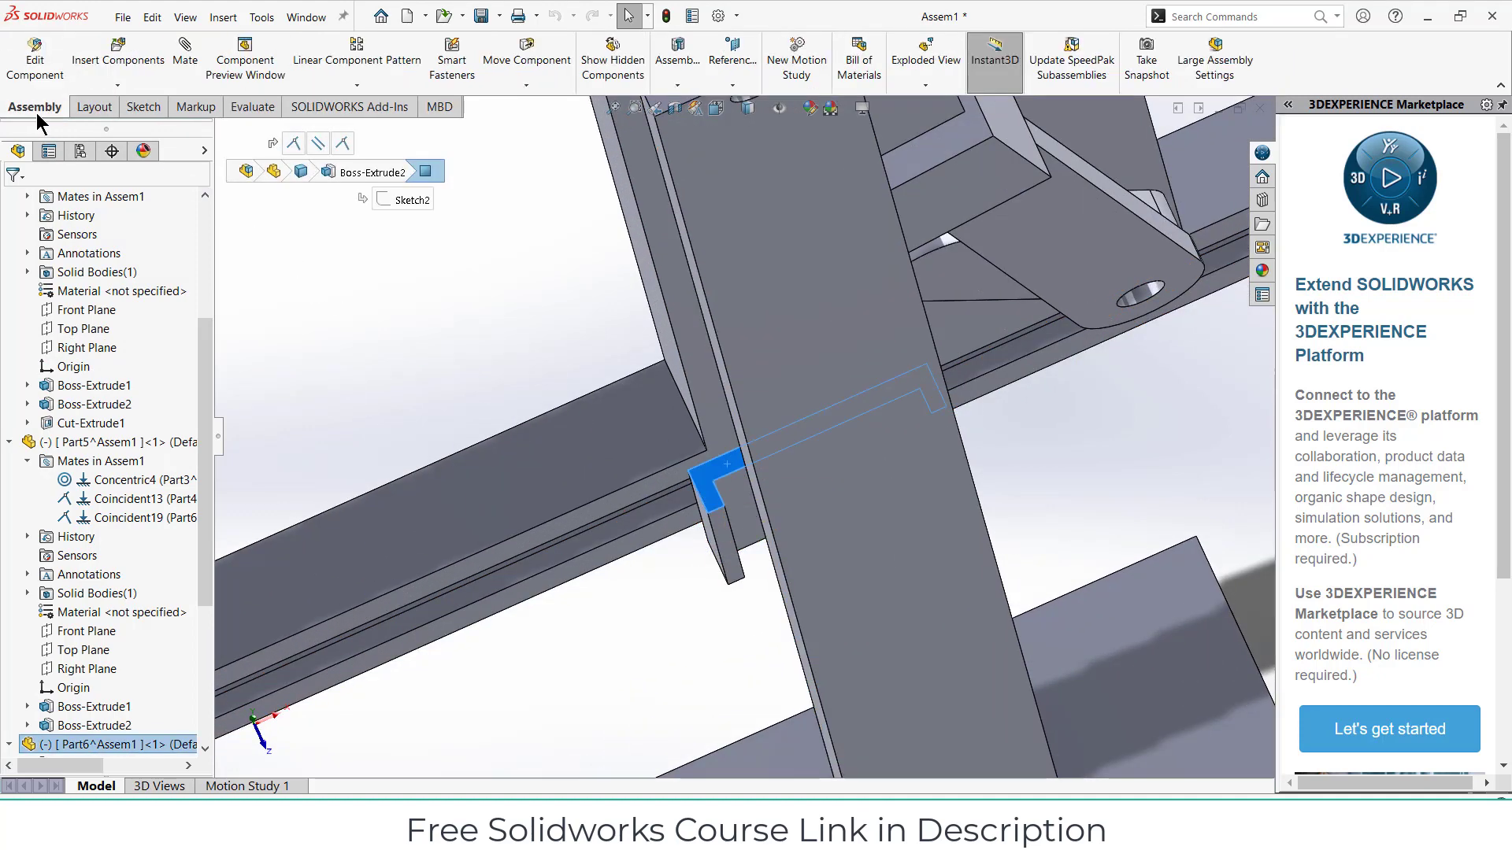
left_click(35, 63)
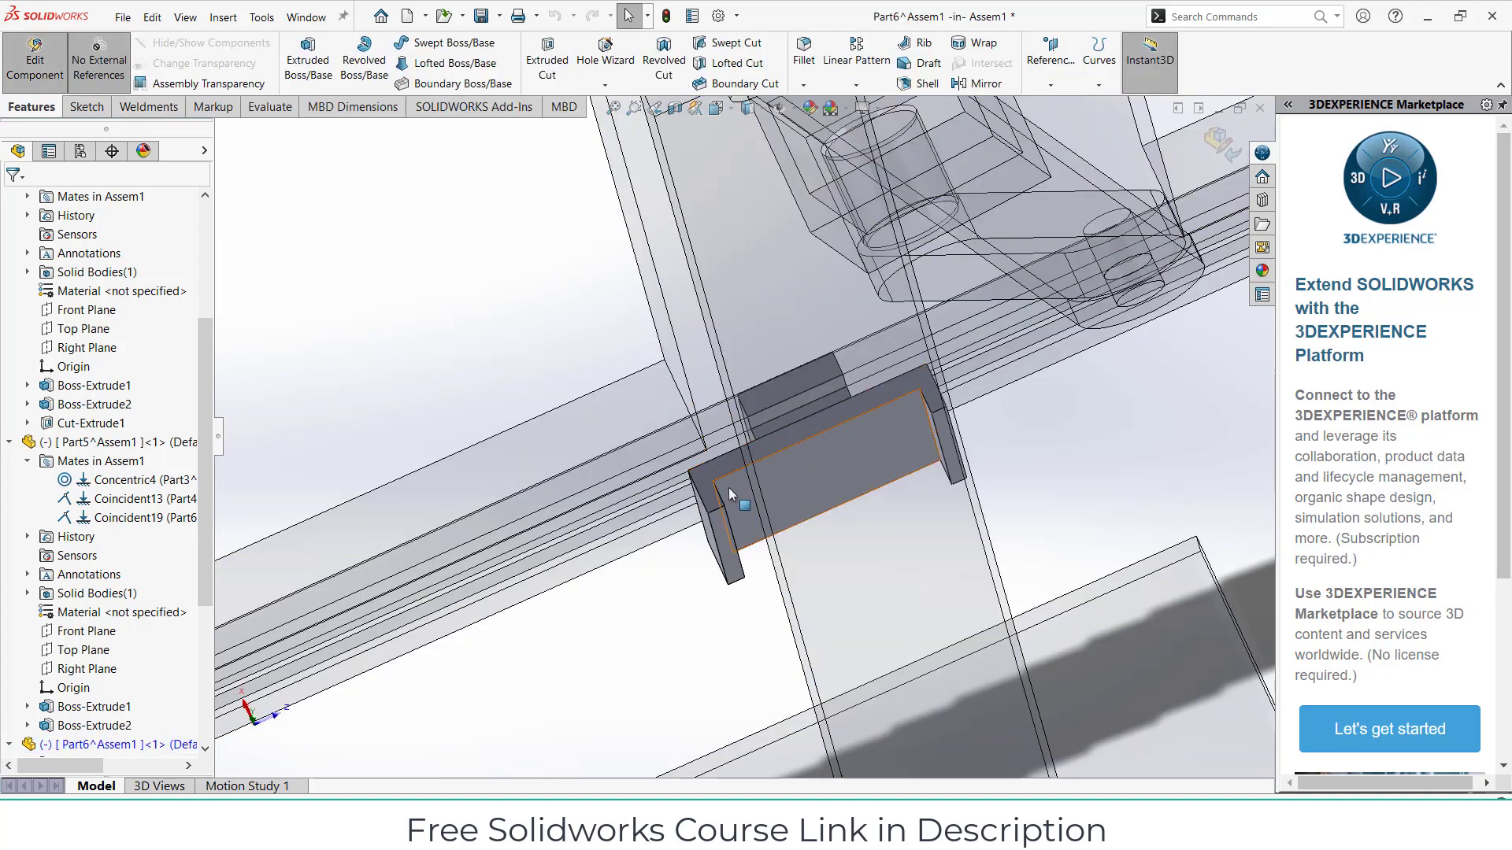
left_click(729, 489)
scroll(8, 512, "down", 1)
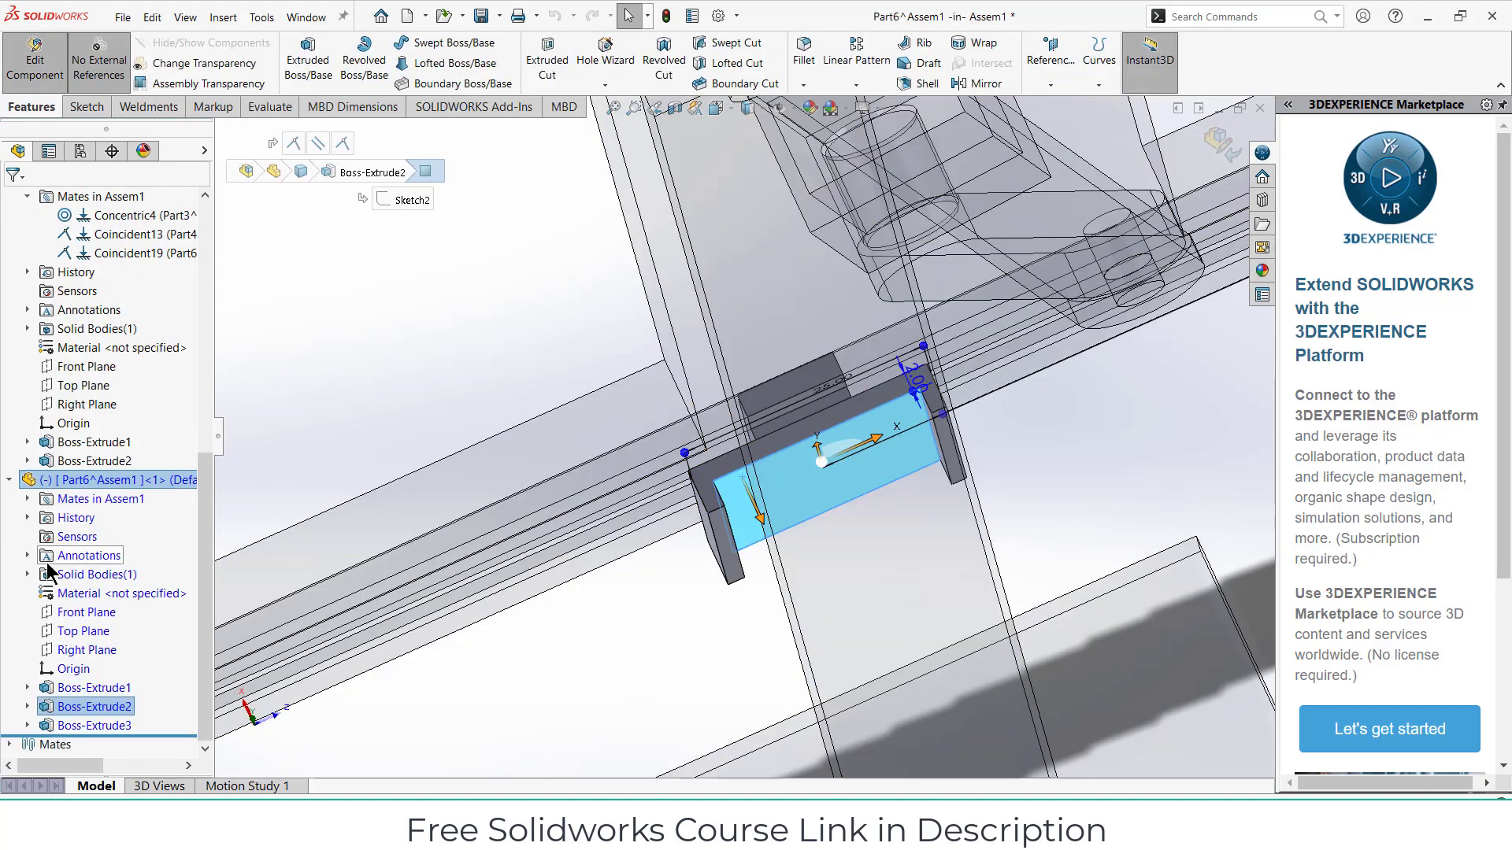
left_click(28, 726)
right_click(83, 745)
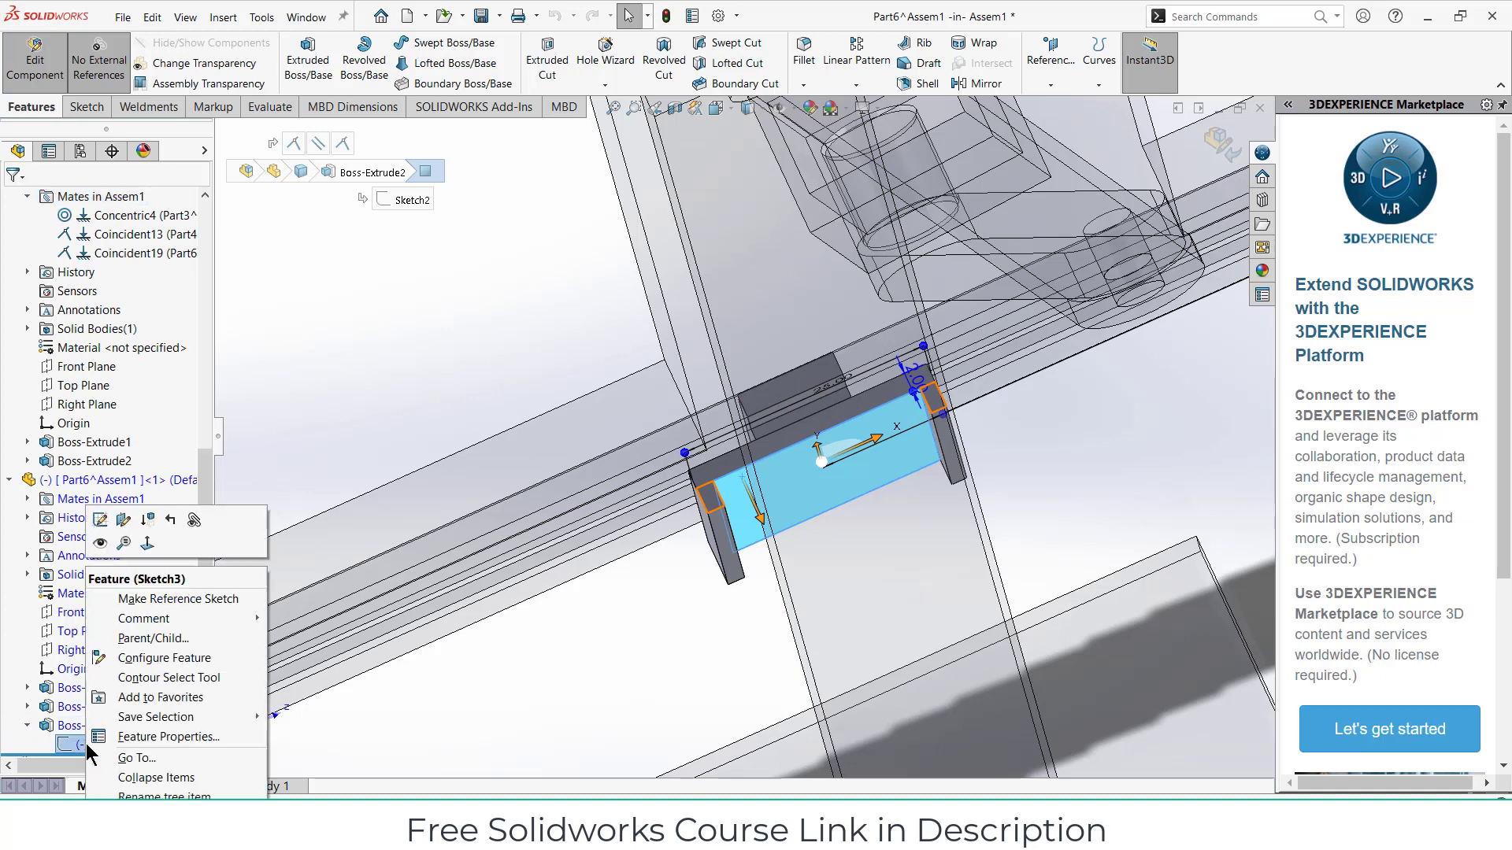
left_click(100, 521)
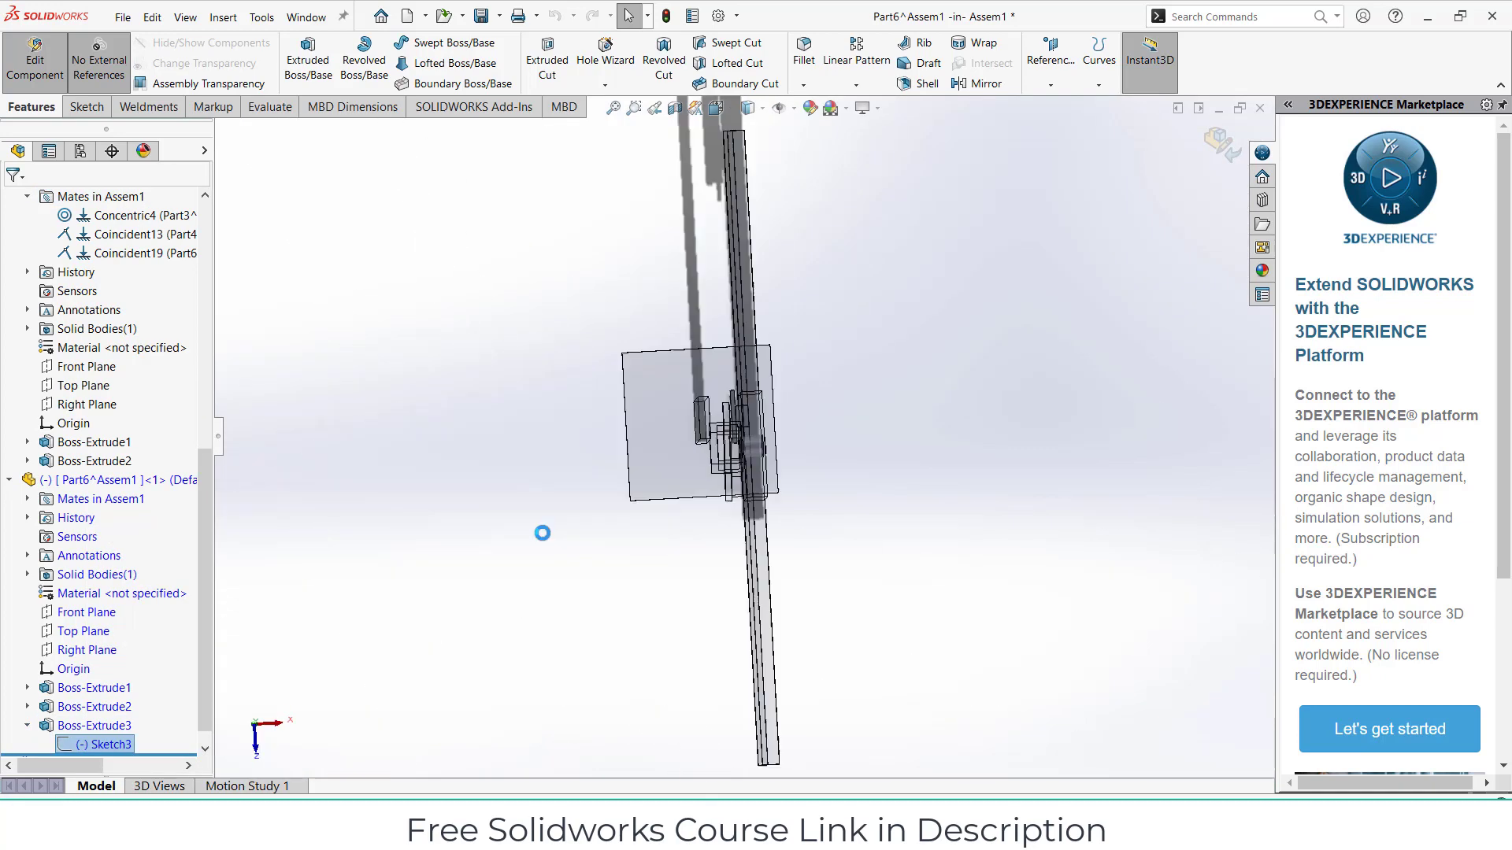
scroll(784, 410, "down", 5)
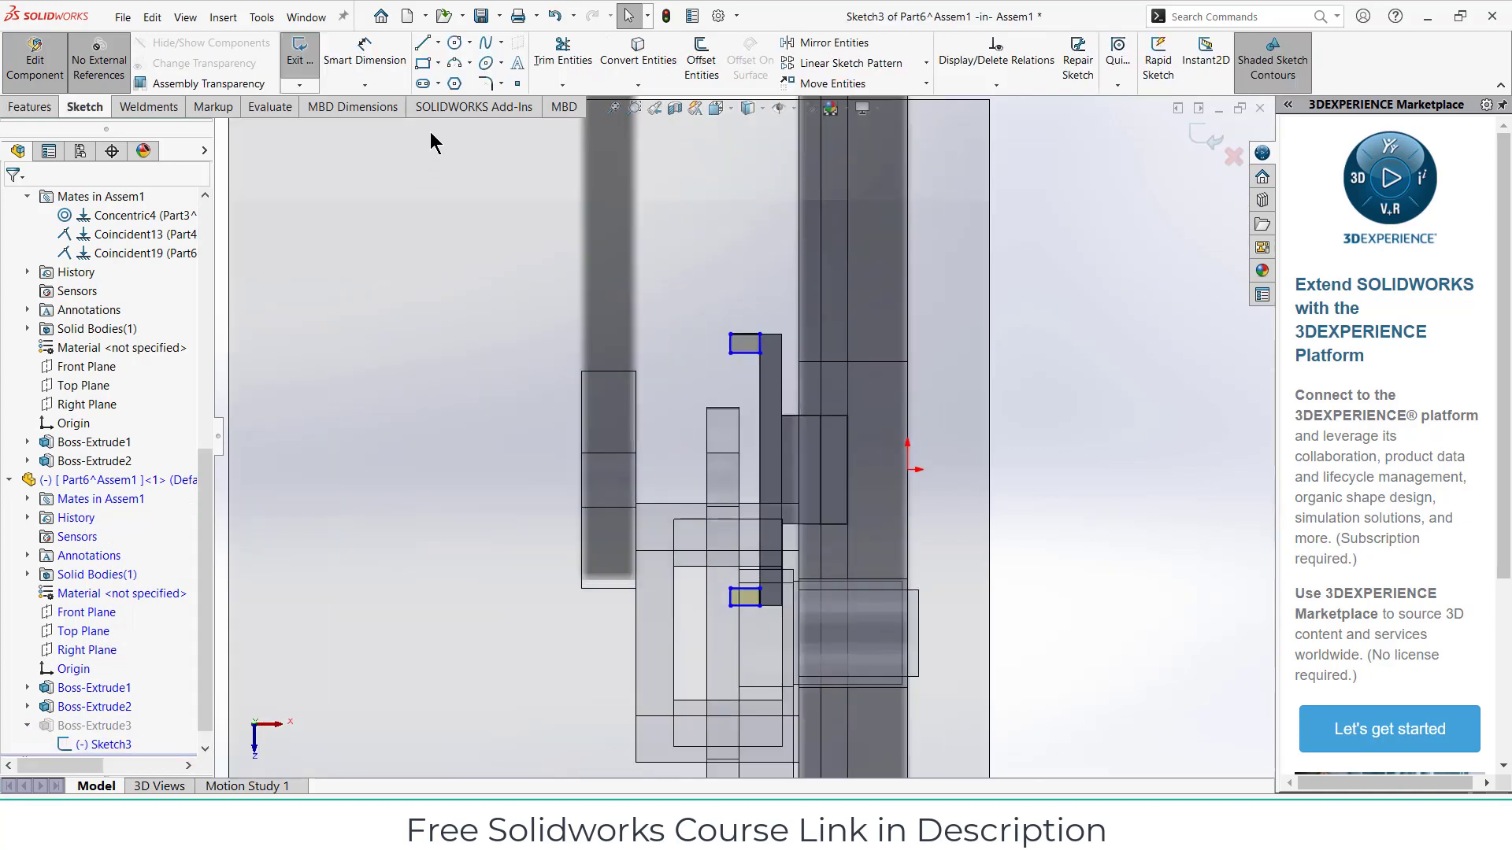
- Dimension the distance between the facing inner edges of the two rib rectangles as 20 mm
left_click(365, 62)
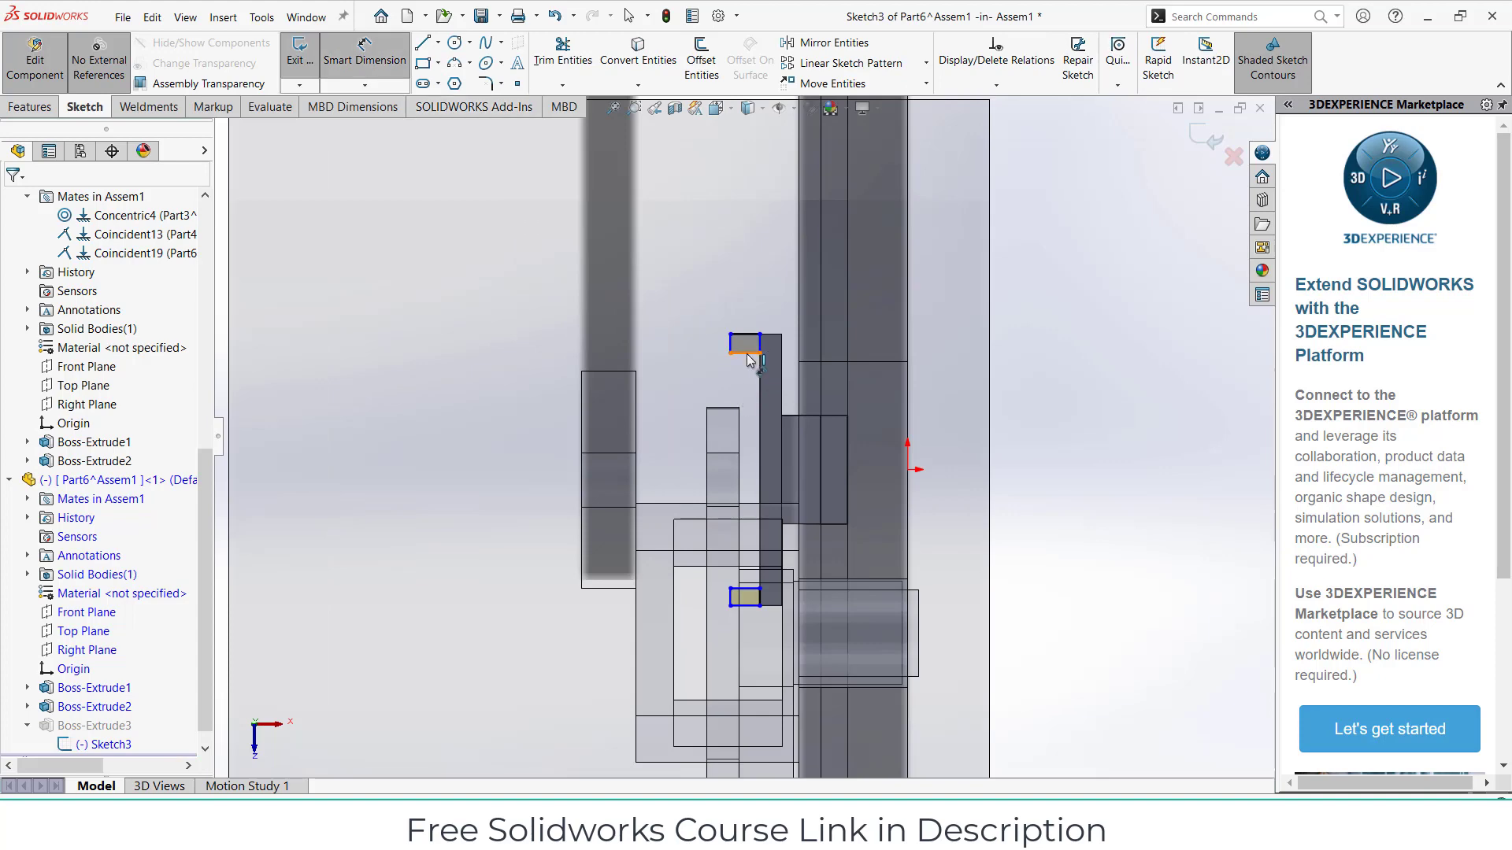
left_click(748, 352)
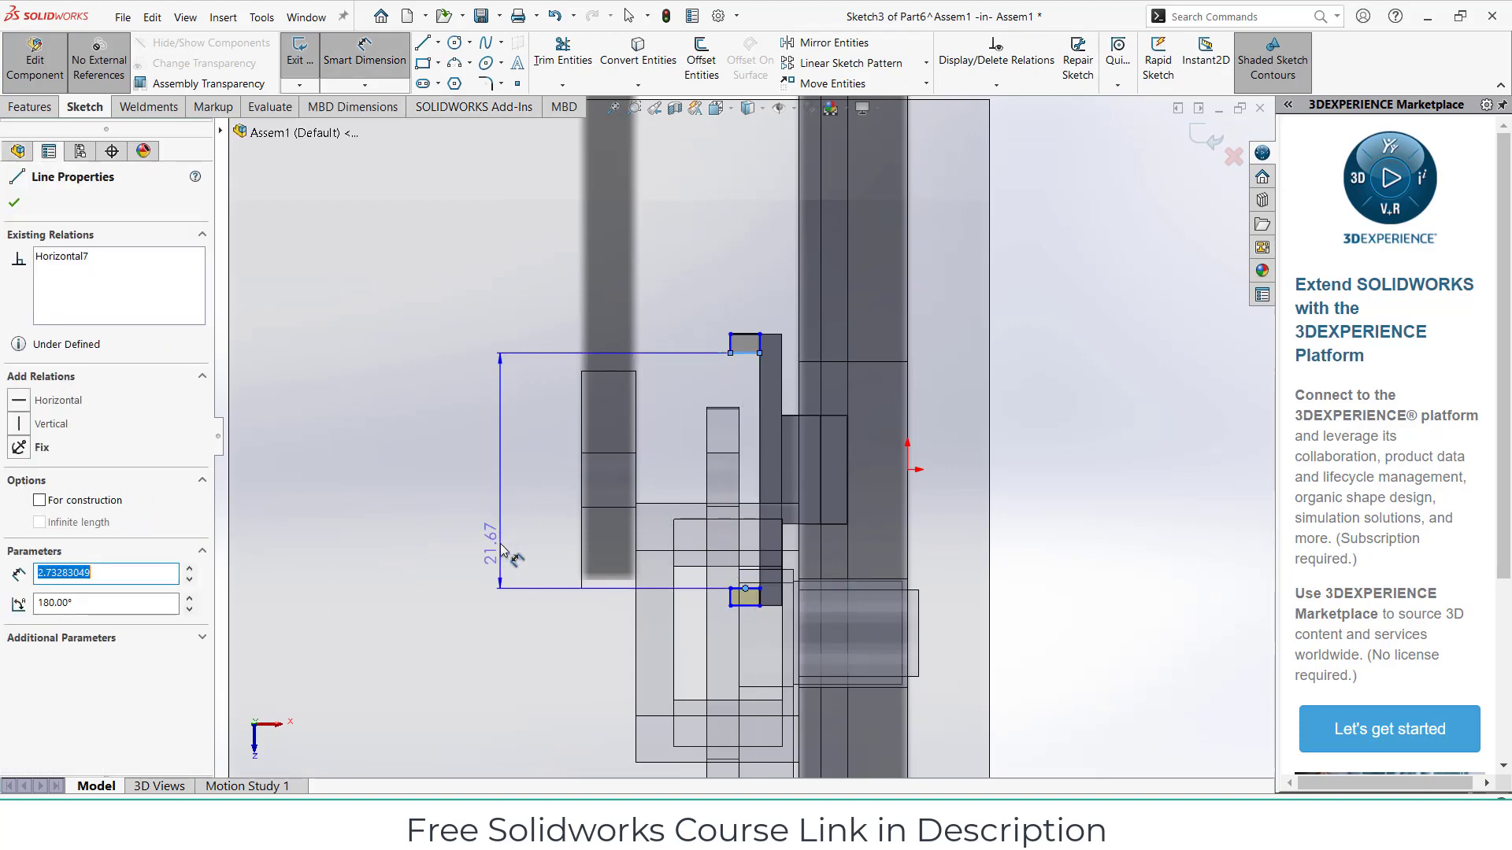
left_click(501, 548)
left_click(500, 545)
type("20")
key("Return")
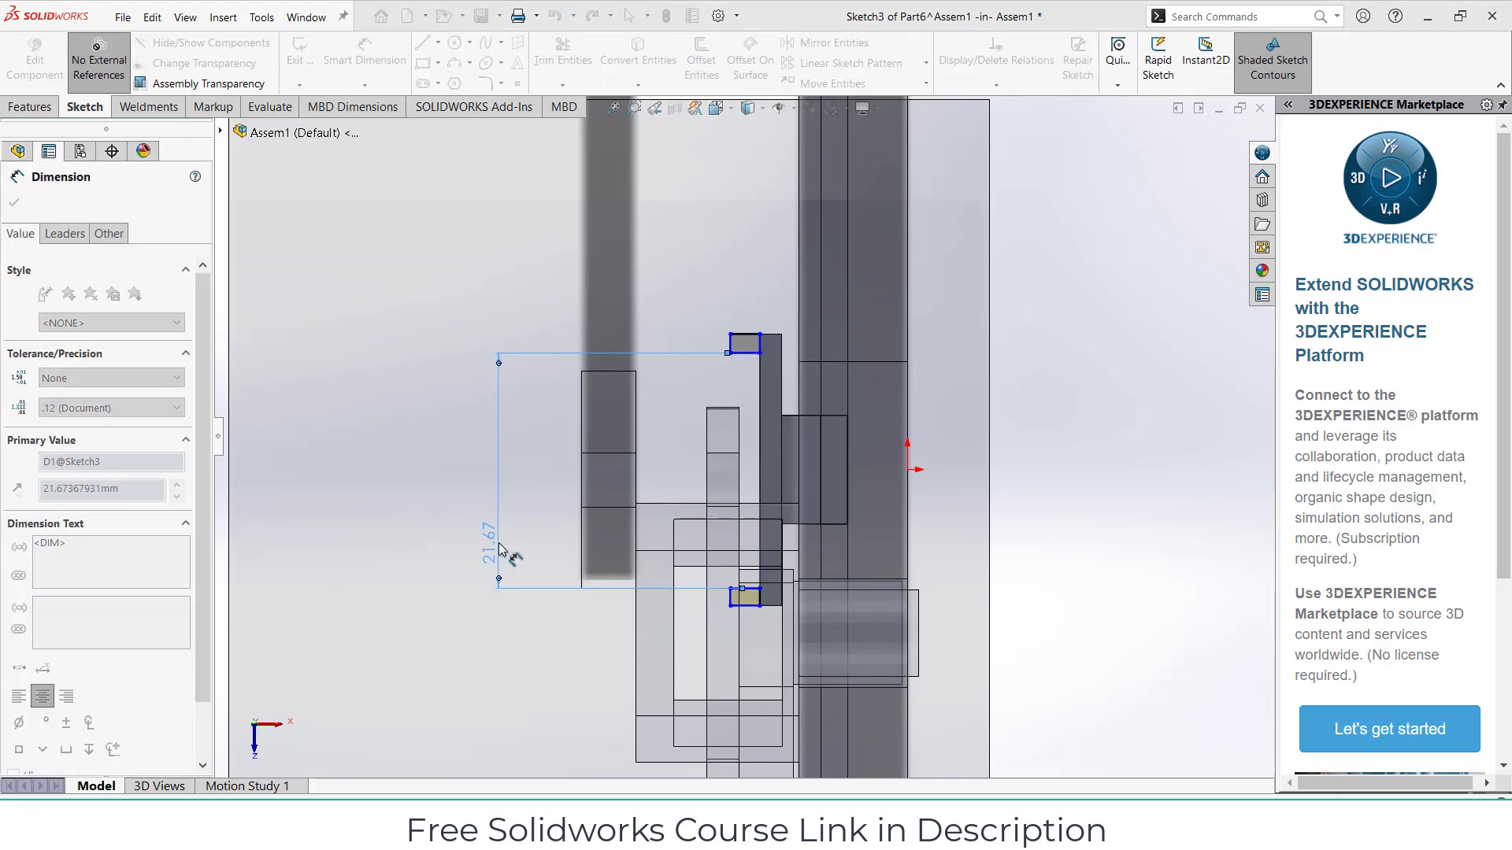
scroll(769, 650, "down", 3)
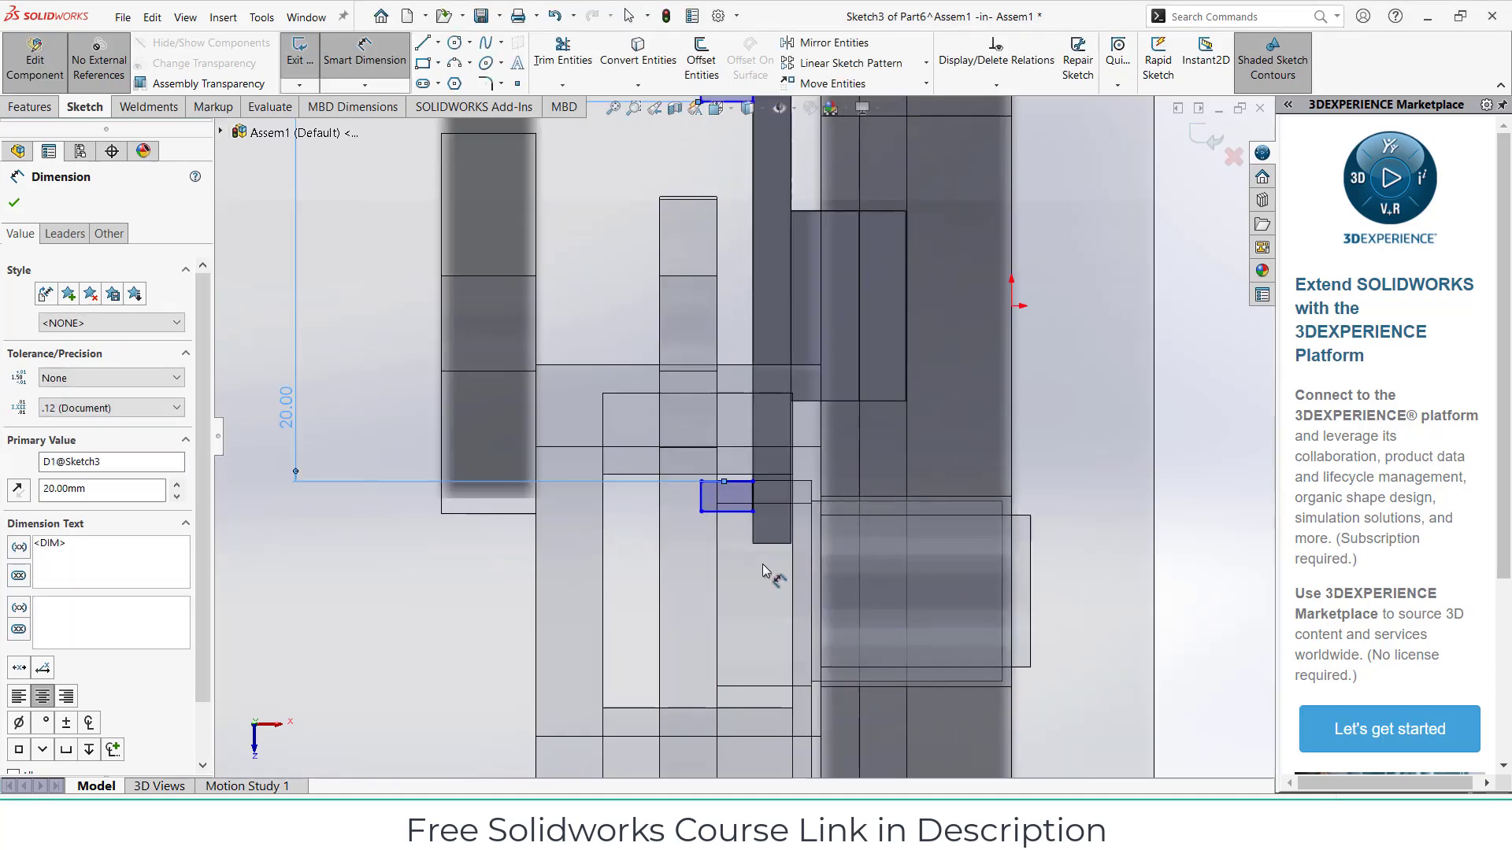
scroll(756, 393, "up", 3)
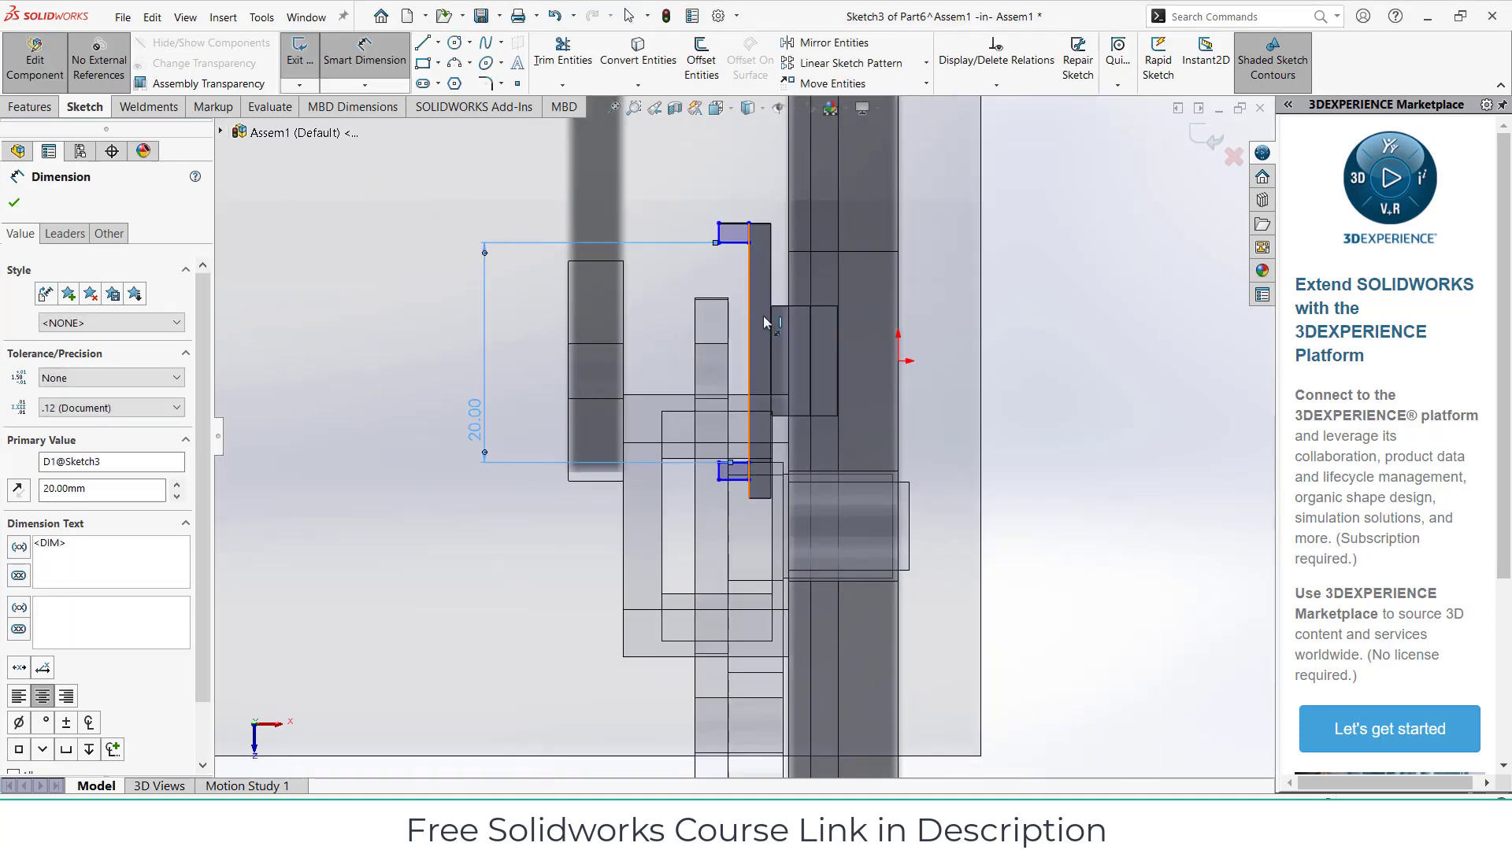
- Dimension the upper rib rectangle's inner edge 10 mm from the midpoint of the slider plate's edge
left_click(741, 245)
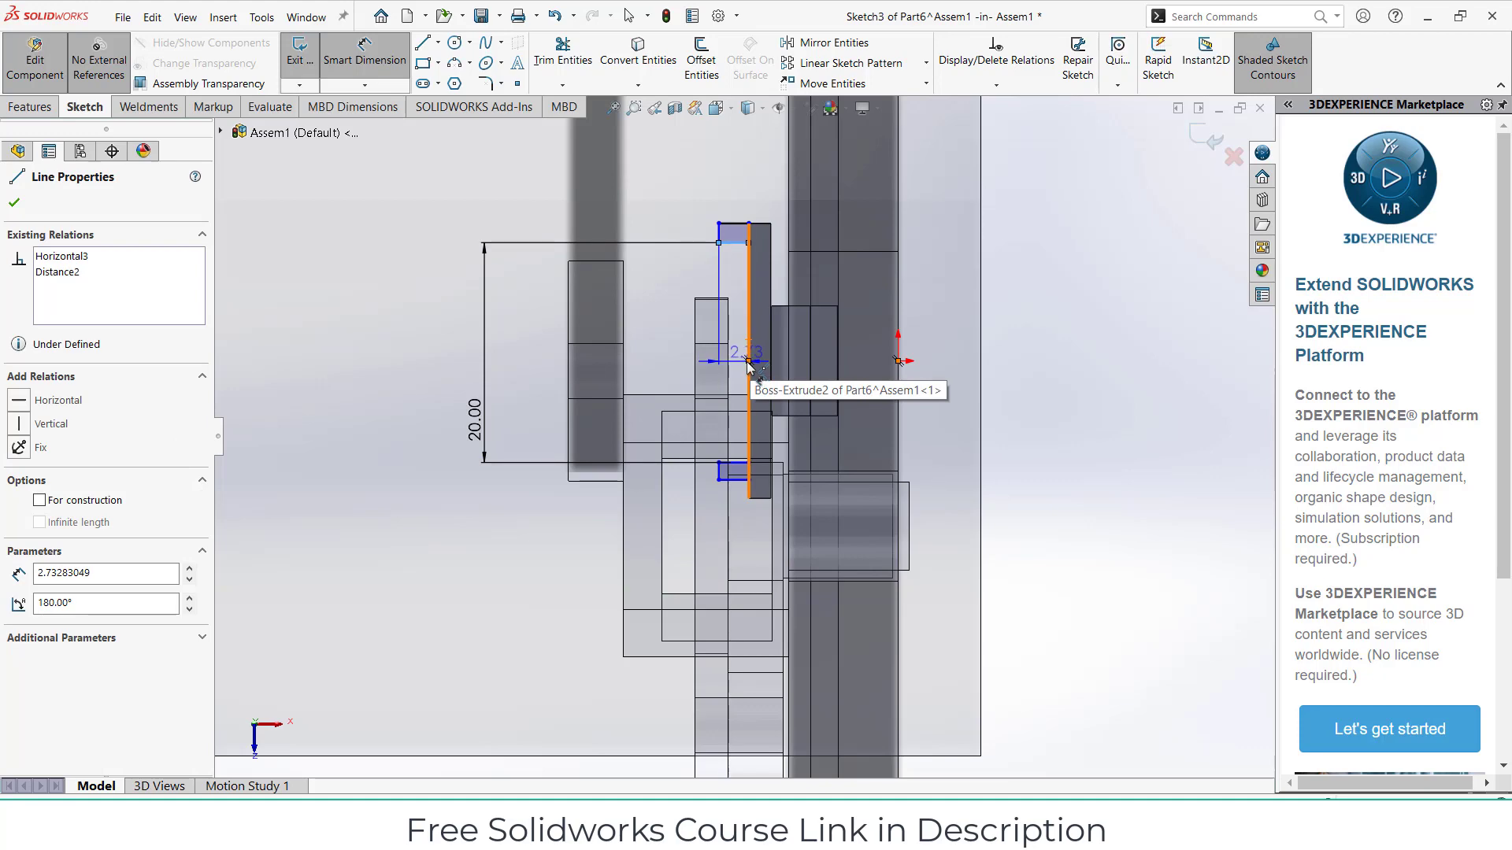
left_click(748, 362)
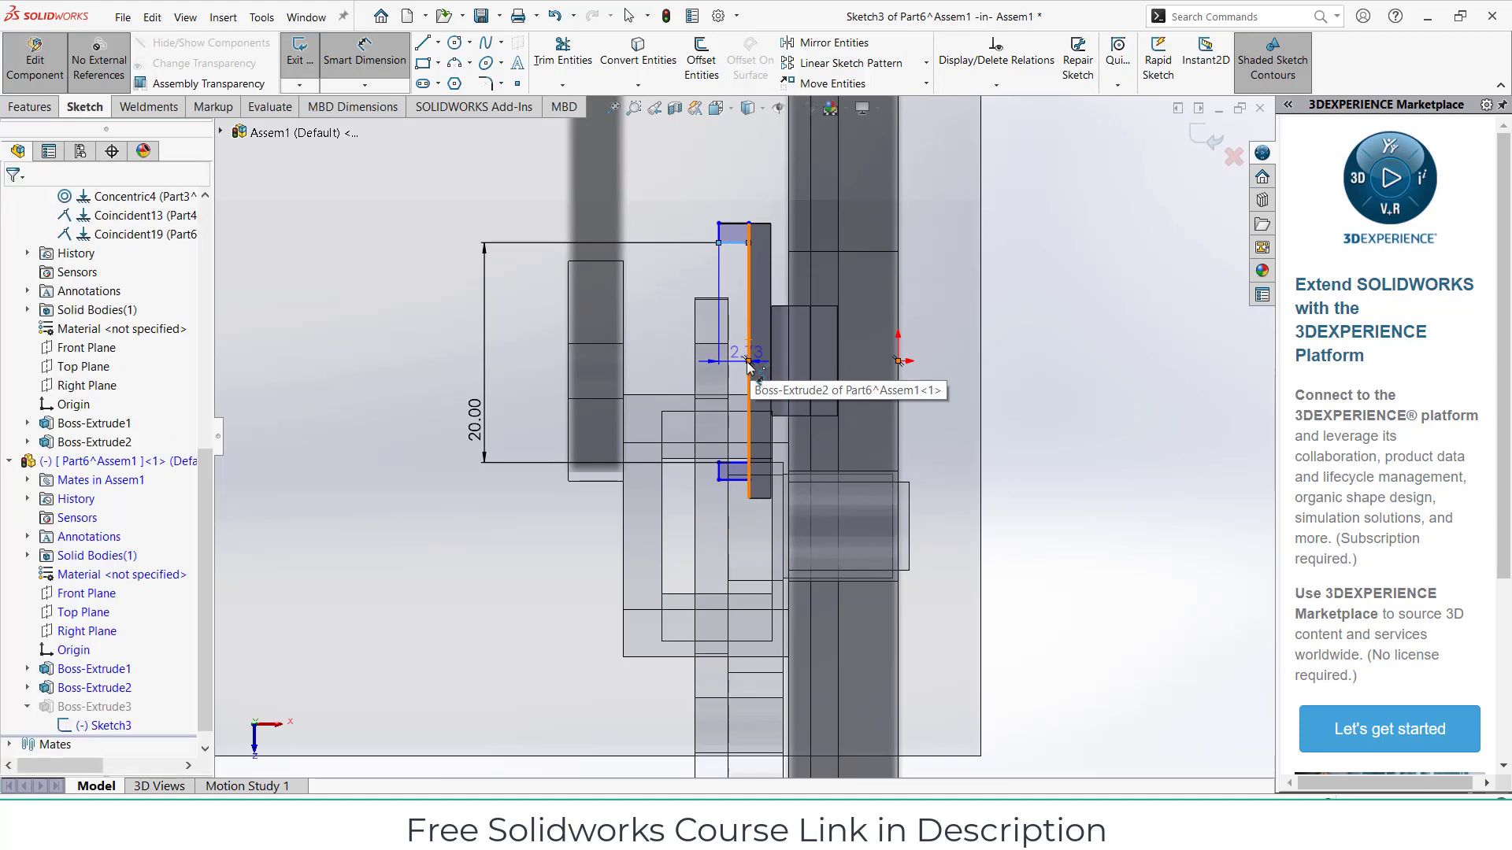
left_click(661, 334)
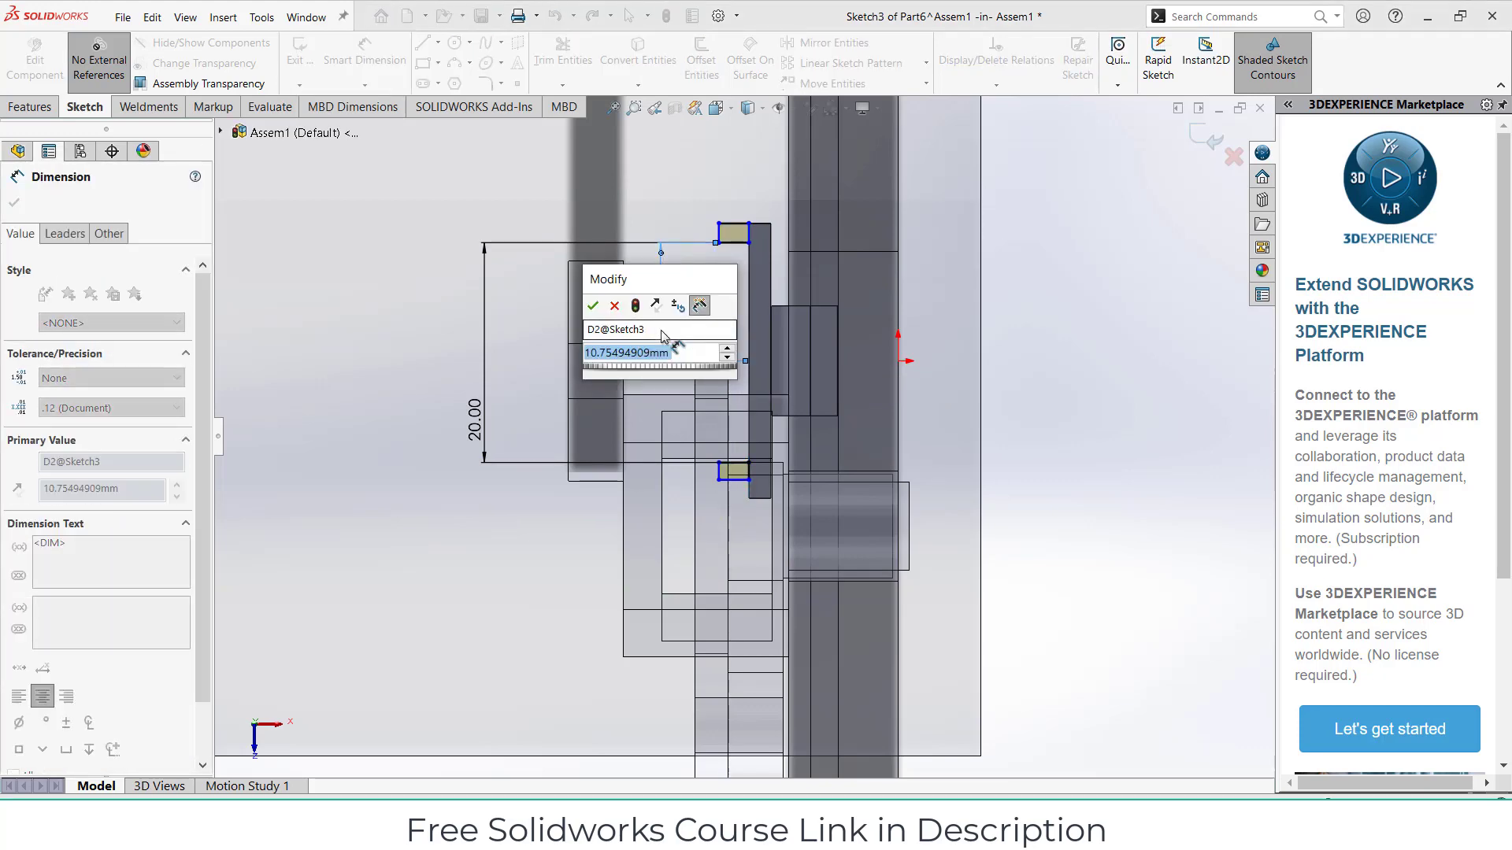
type("10")
key("Return")
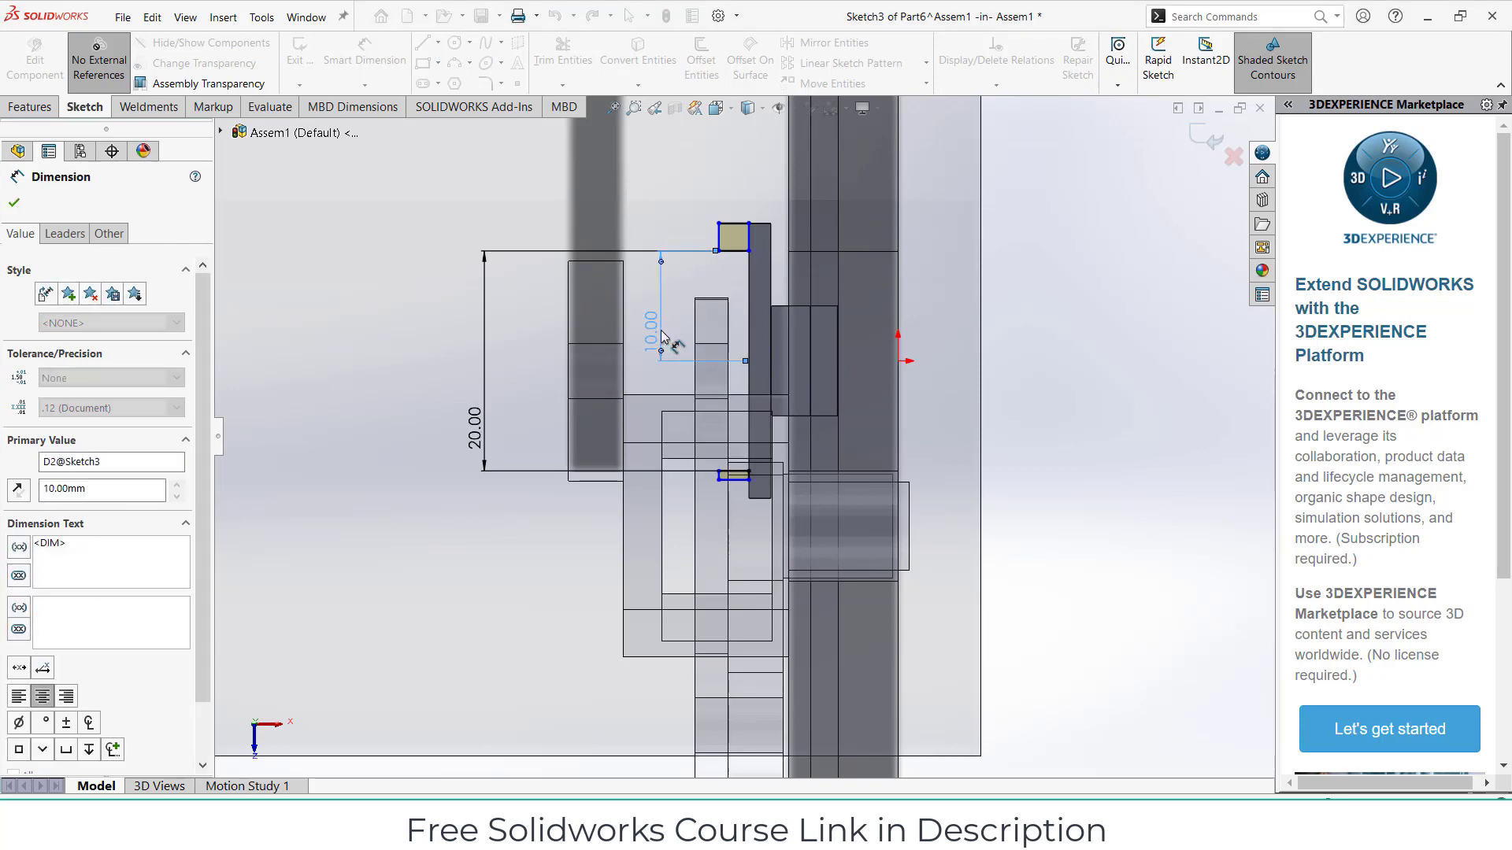
- Dimension the lower rib rectangle's outer edge at 0 mm from the end edge of the slider plate
scroll(728, 476, "down", 2)
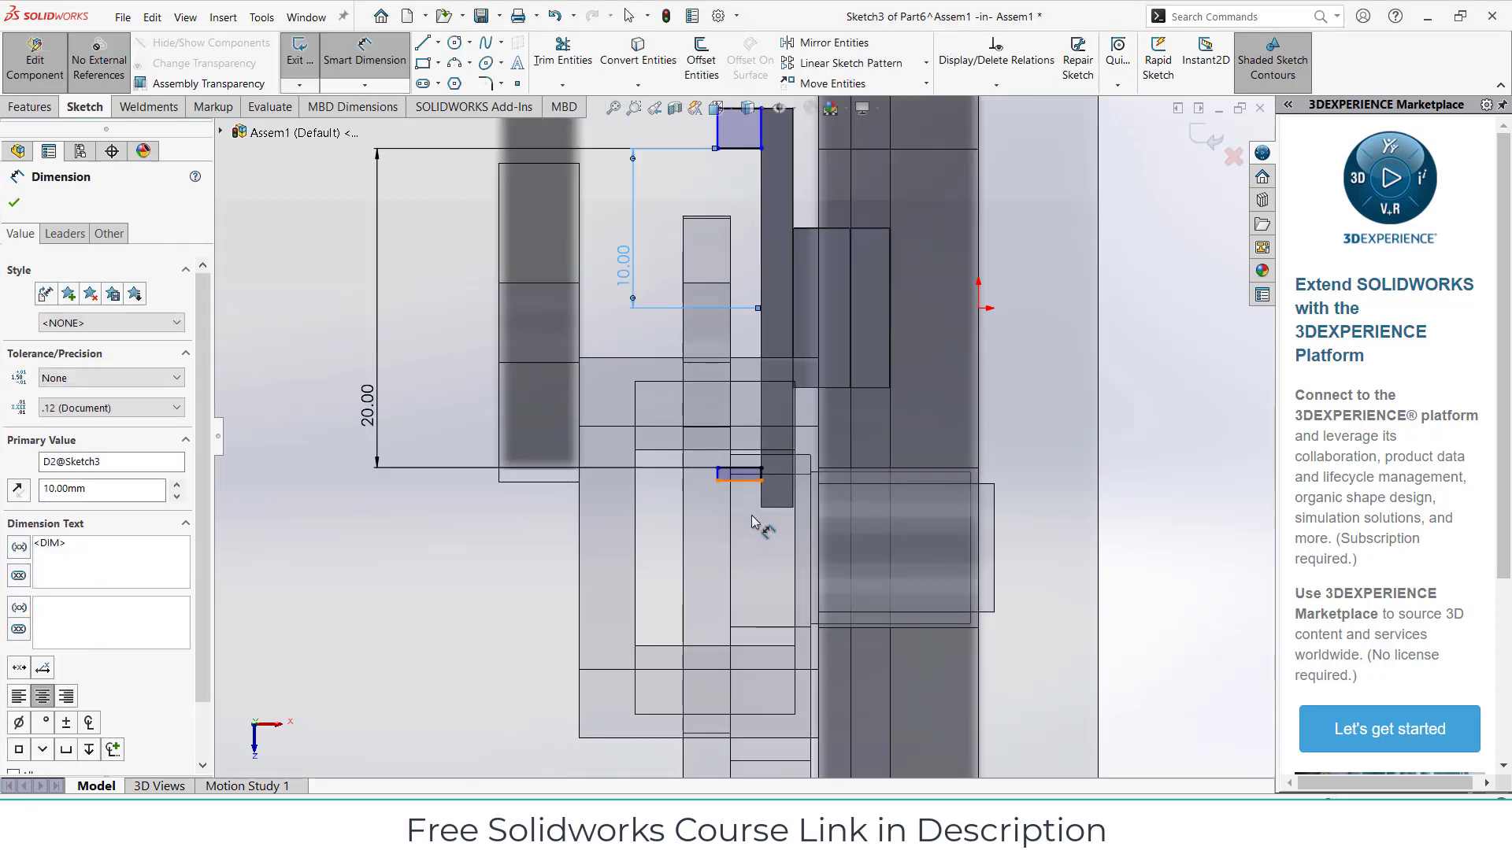
left_click(747, 481)
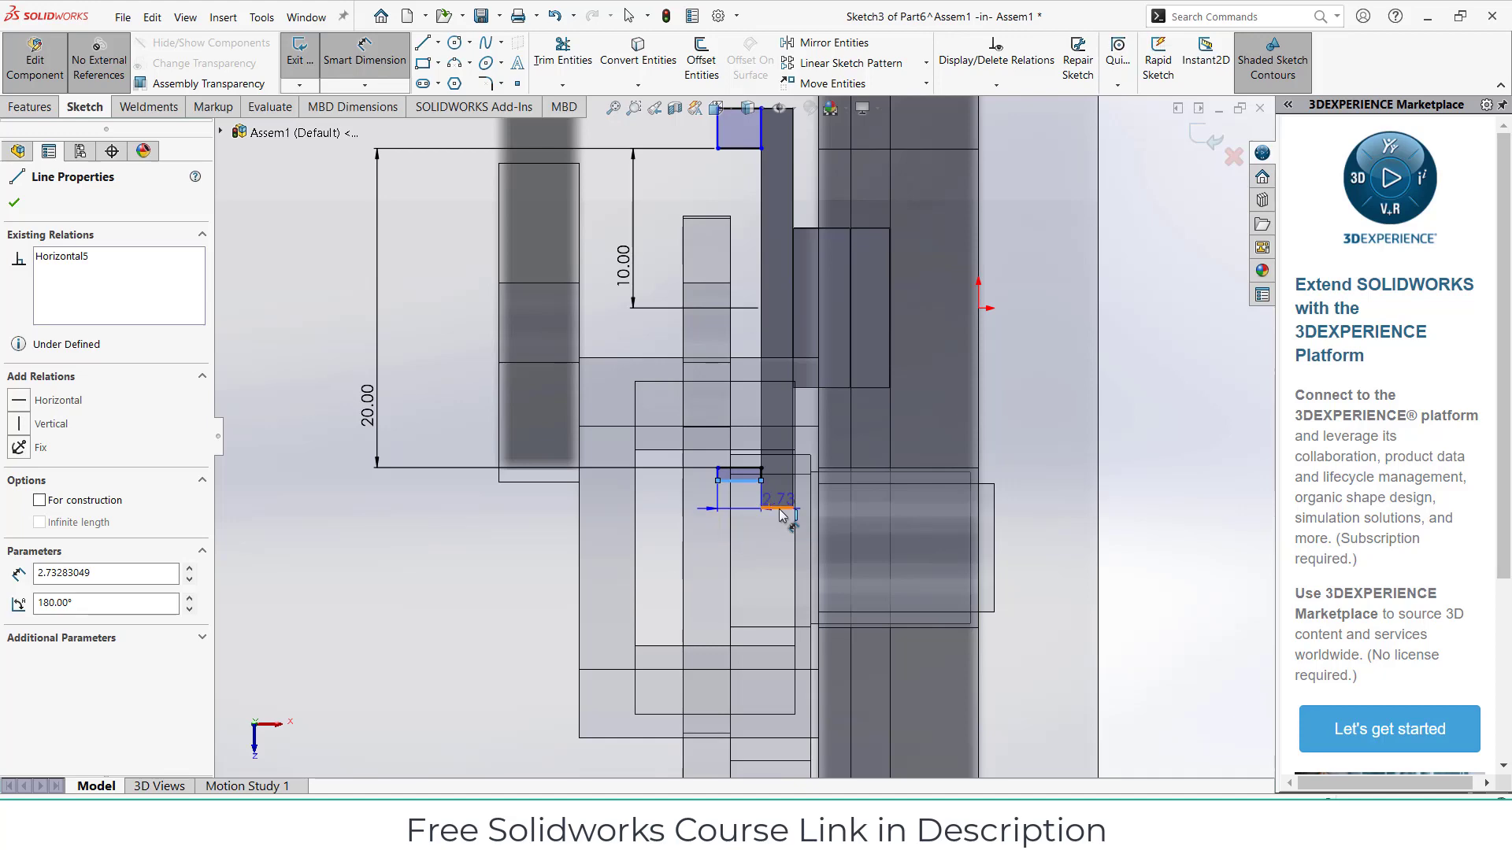
key("Escape")
left_click(686, 516)
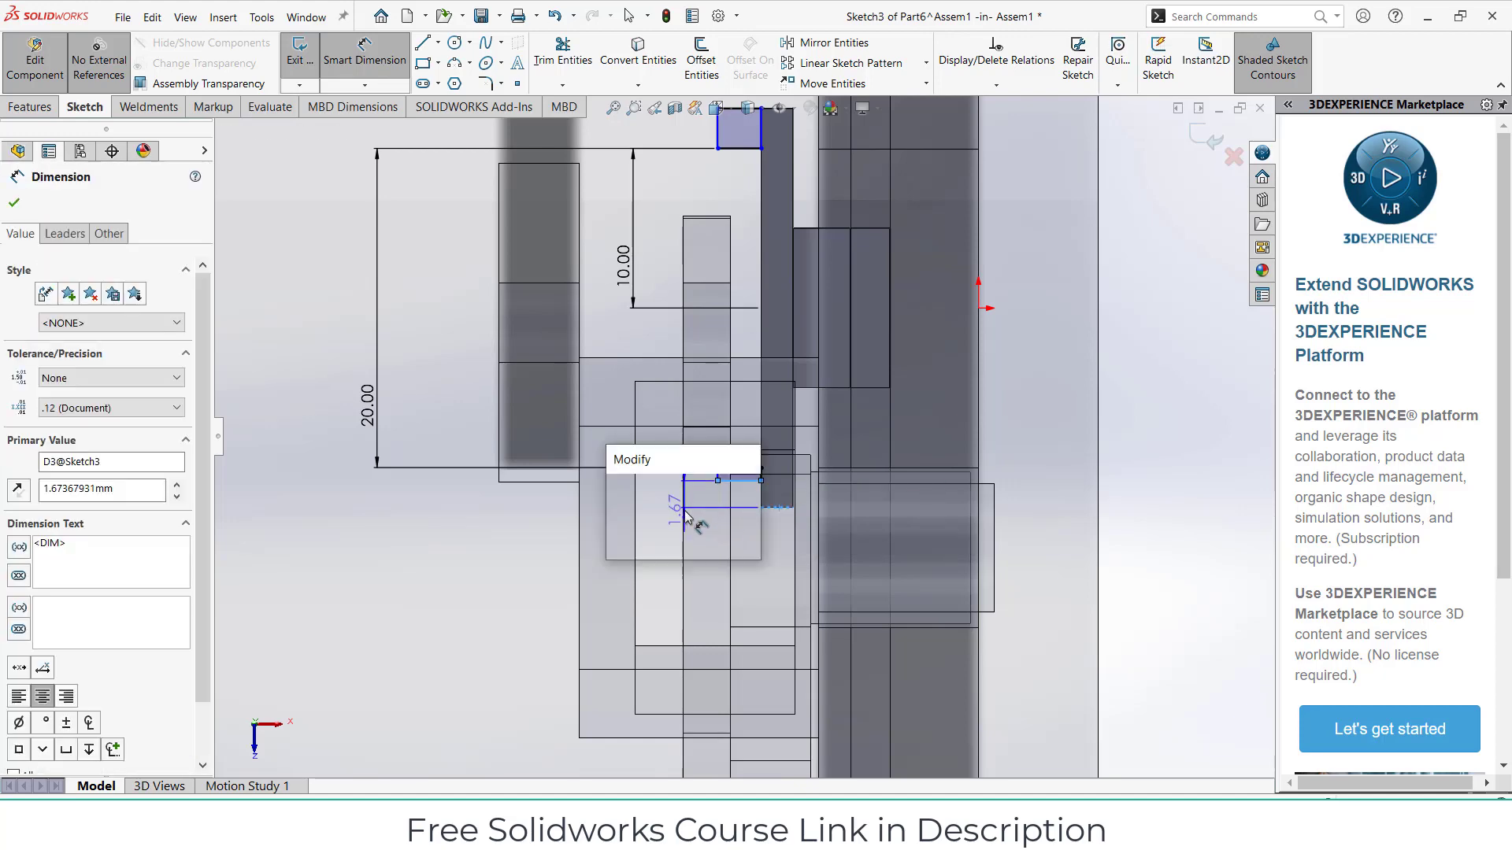
type("0")
key("Return")
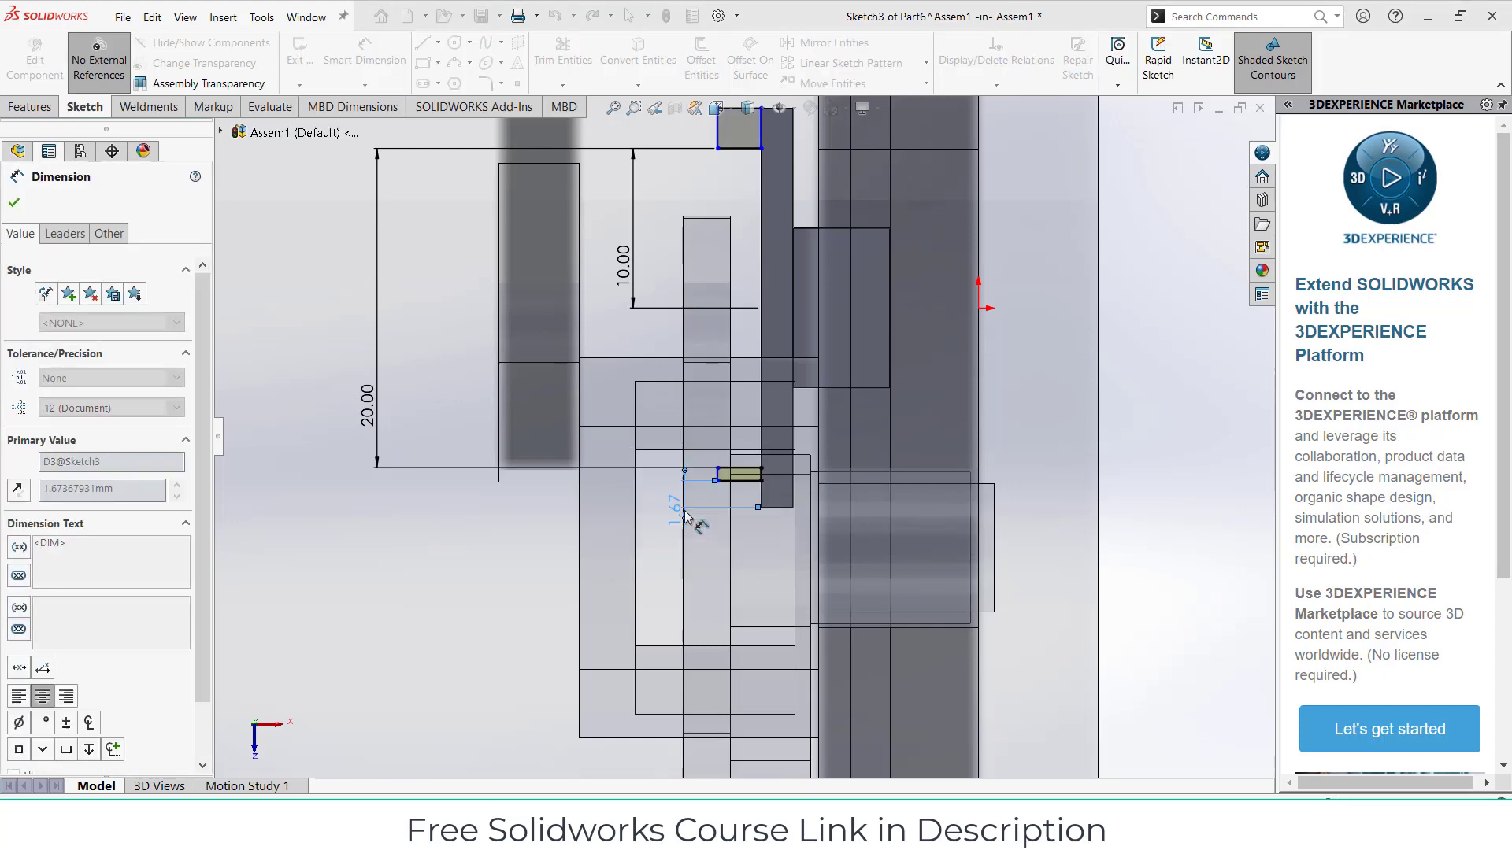
- Dimension the upper rib rectangle's width as 5 mm
scroll(749, 239, "down", 3)
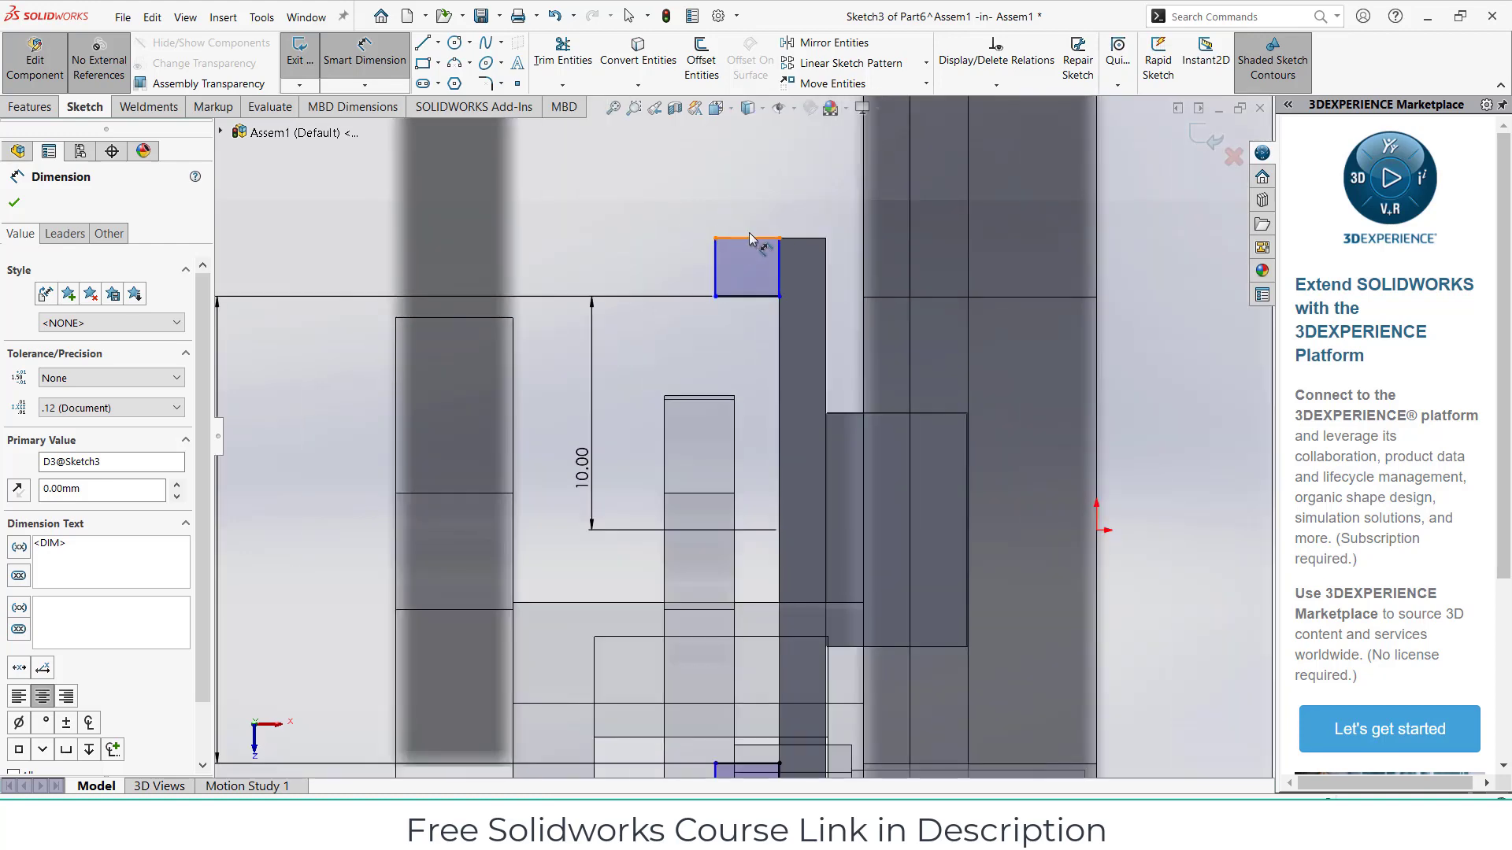
left_click(753, 223)
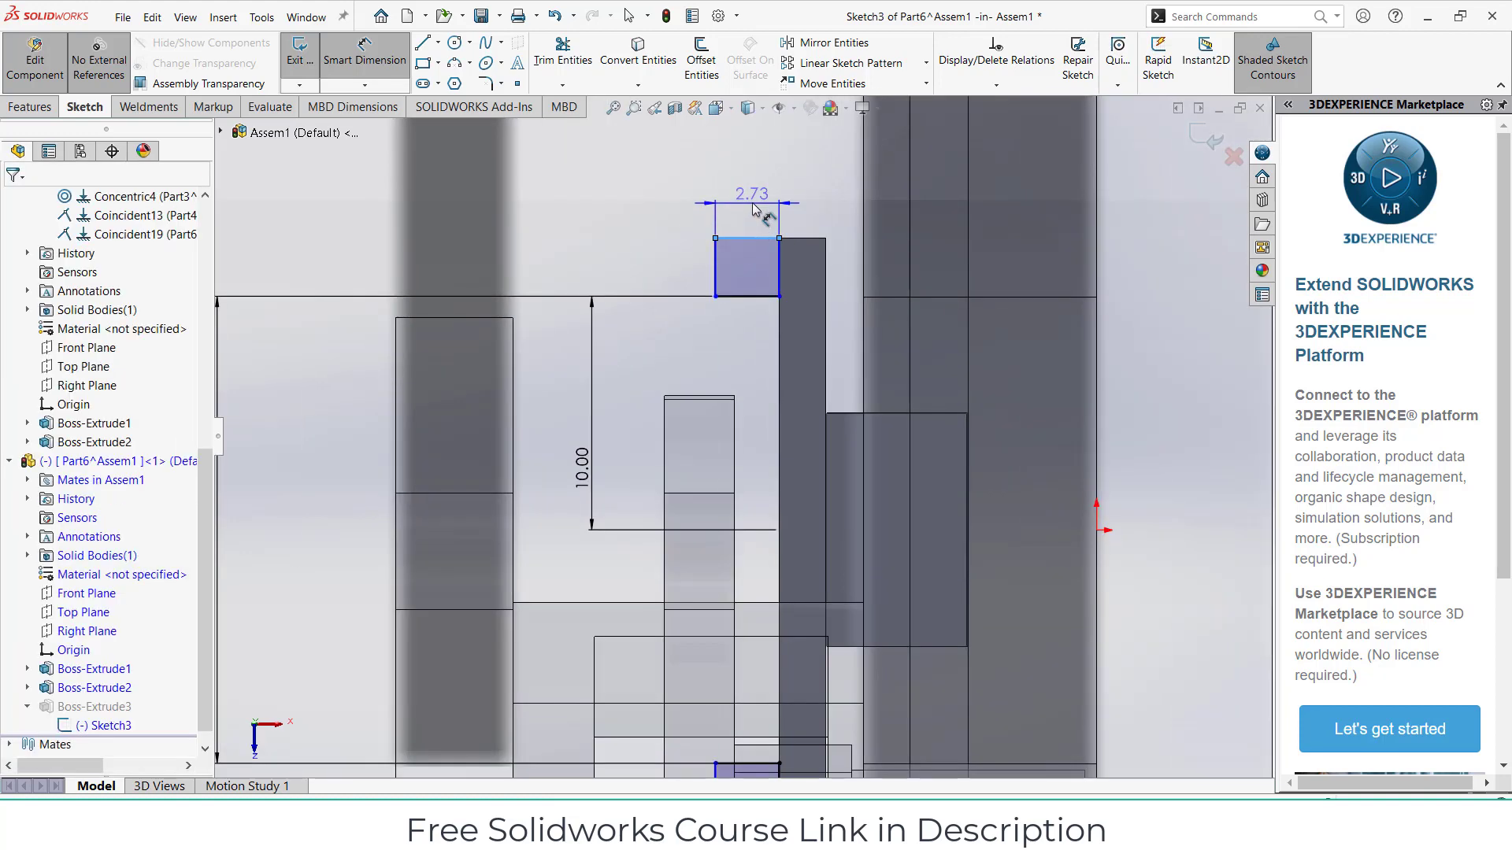
left_click(753, 207)
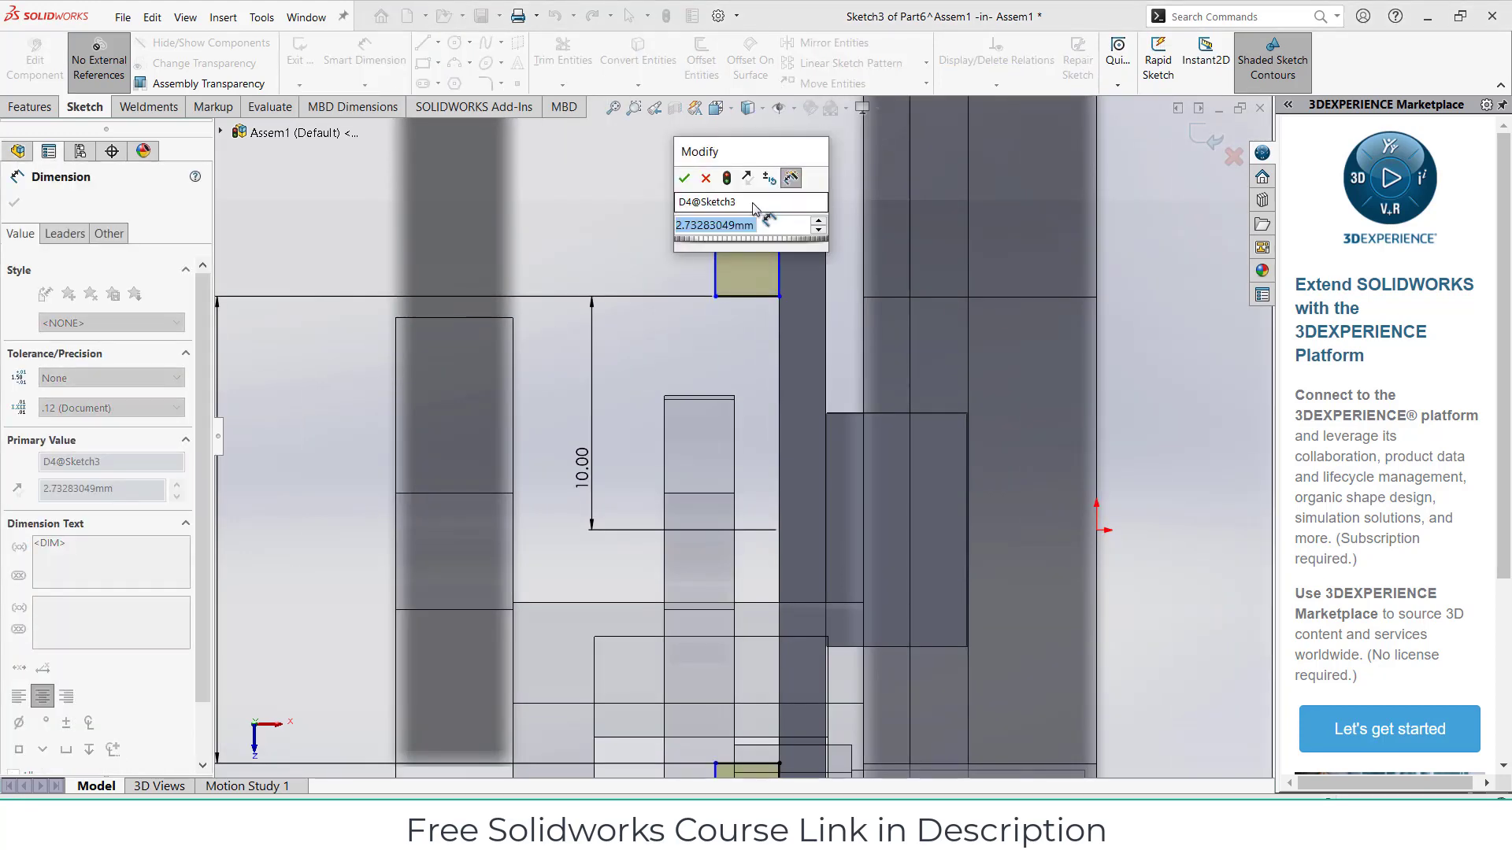
type("5")
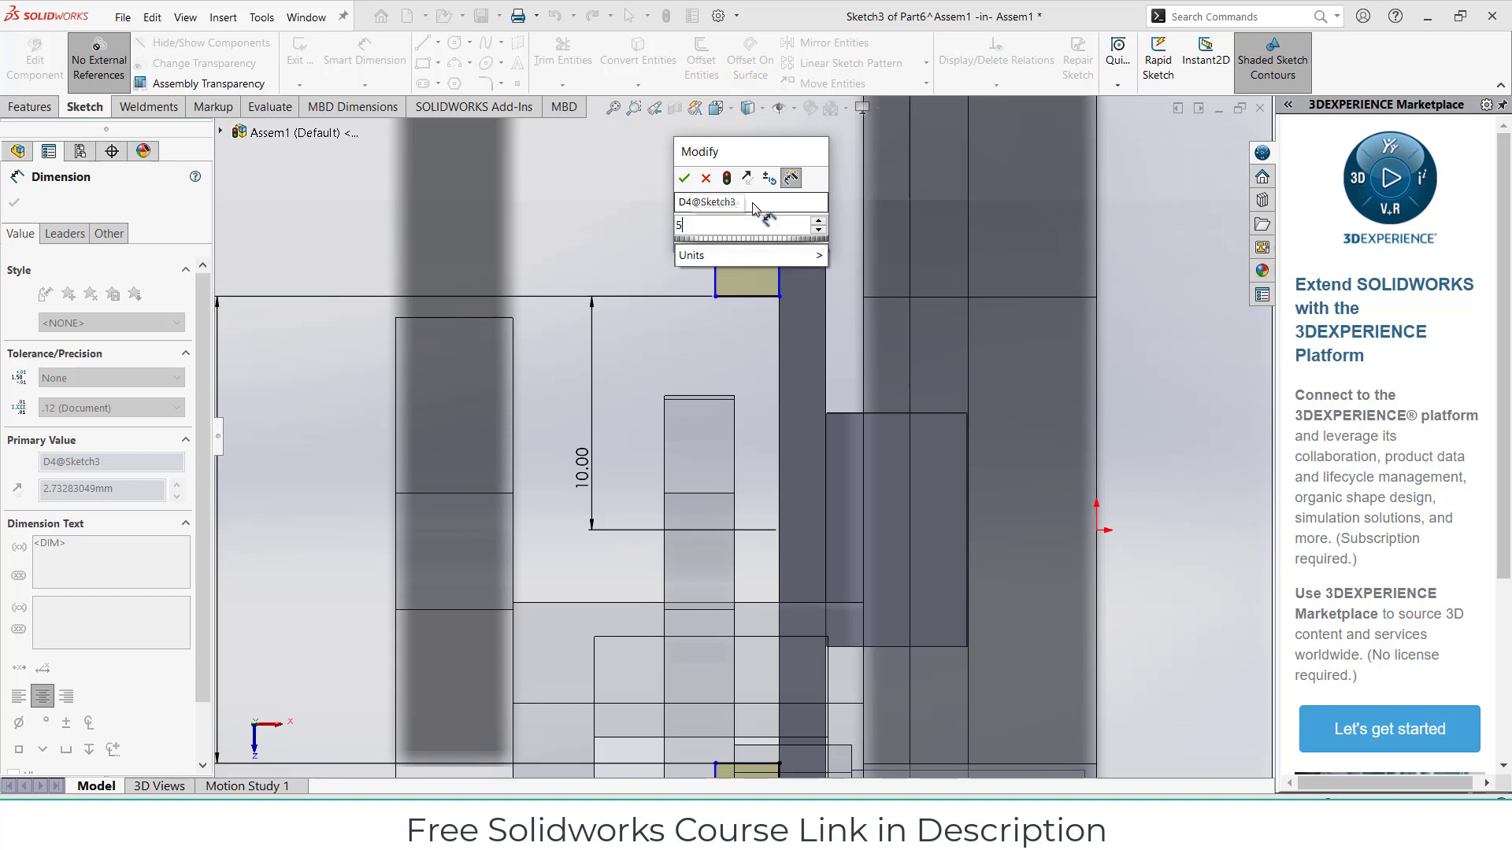
key("Return")
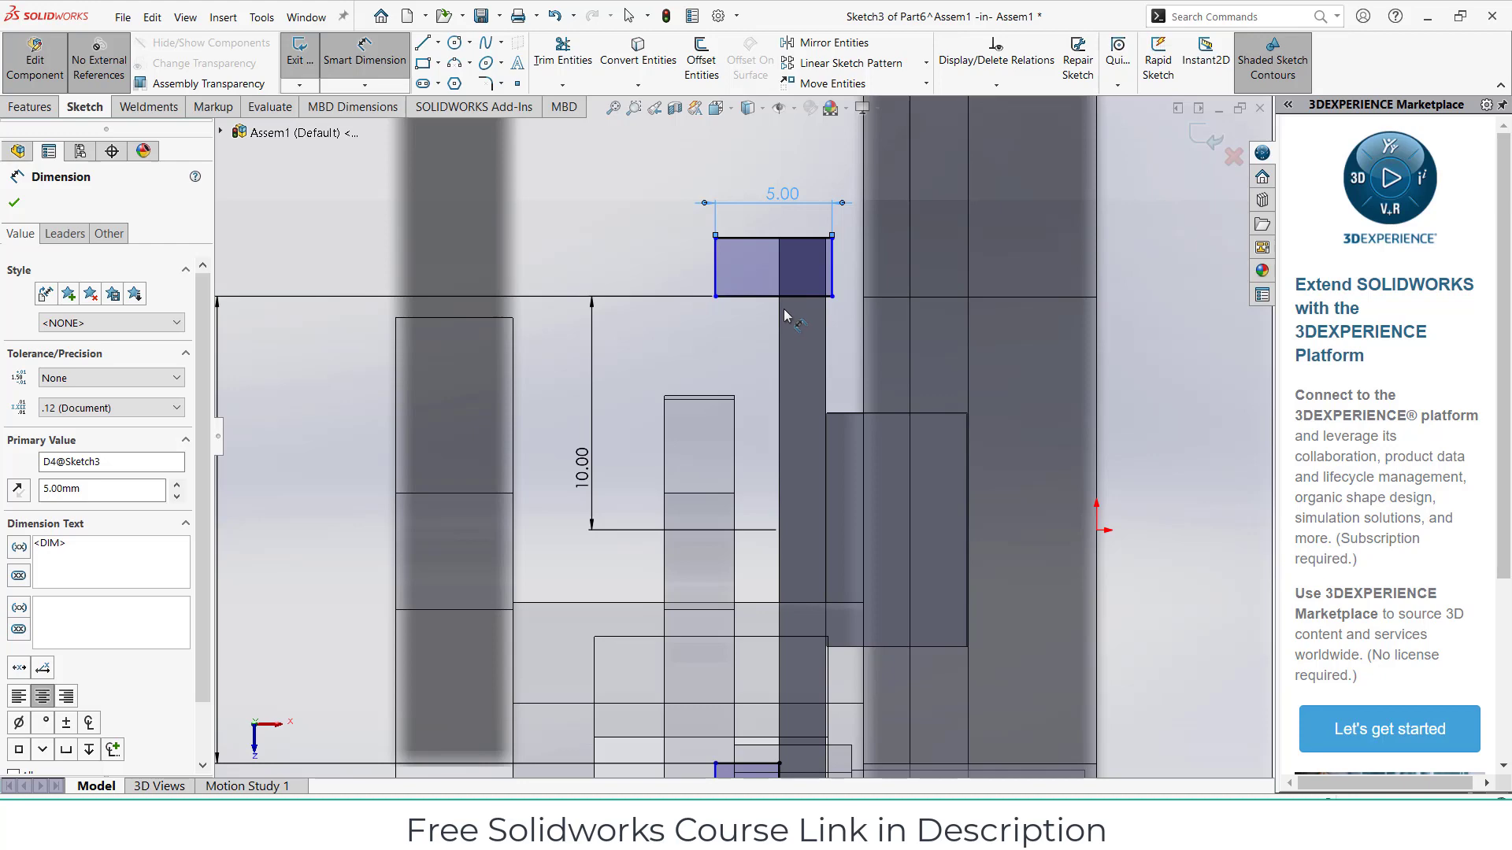
- Dimension the upper rib rectangle's plate-side edge at 0 mm from the slider plate's long edge
left_click(832, 282)
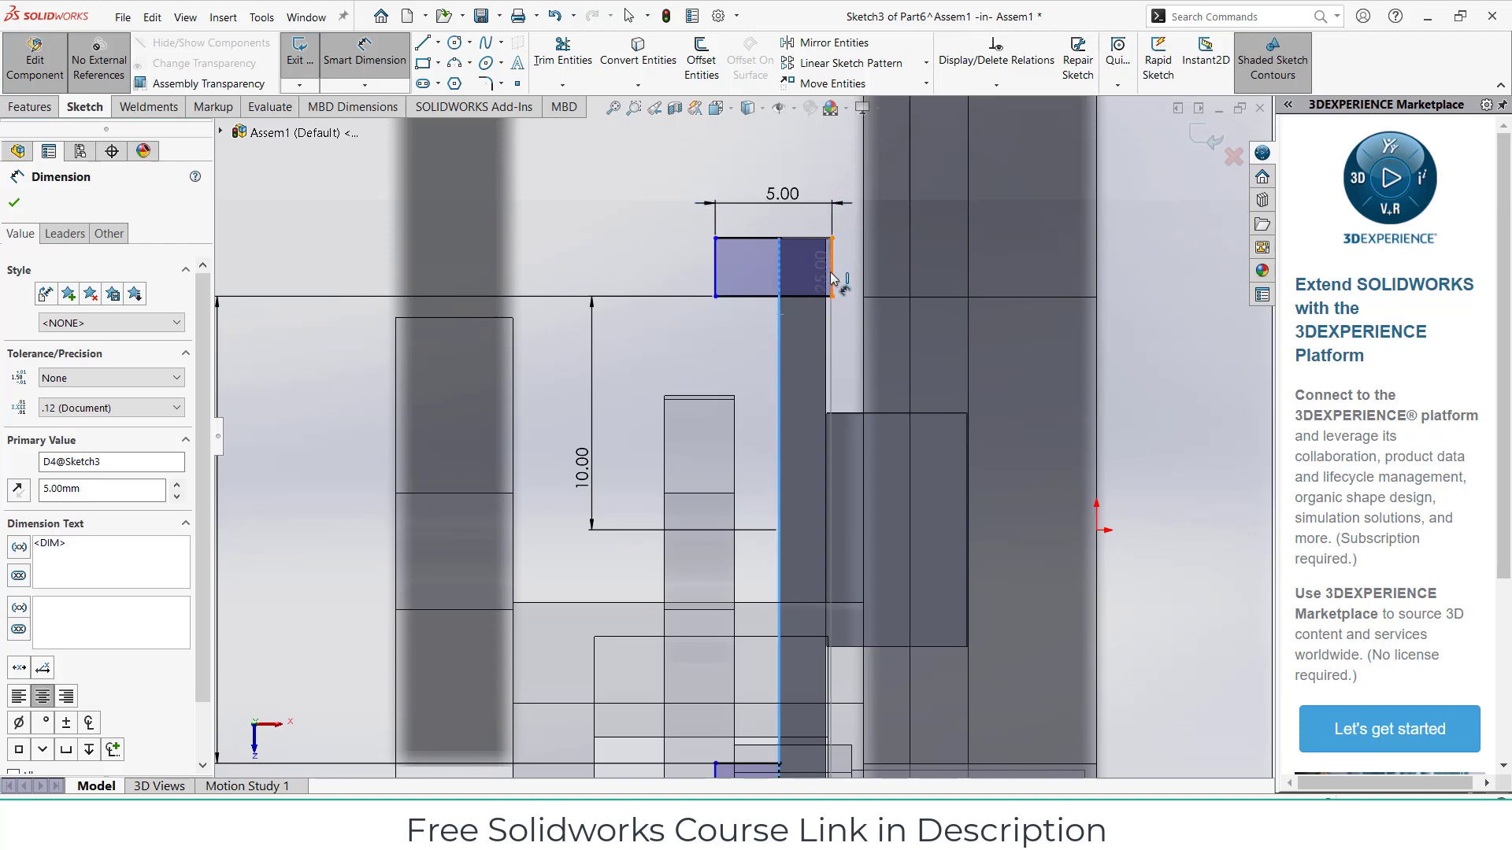
key("Escape")
left_click(754, 160)
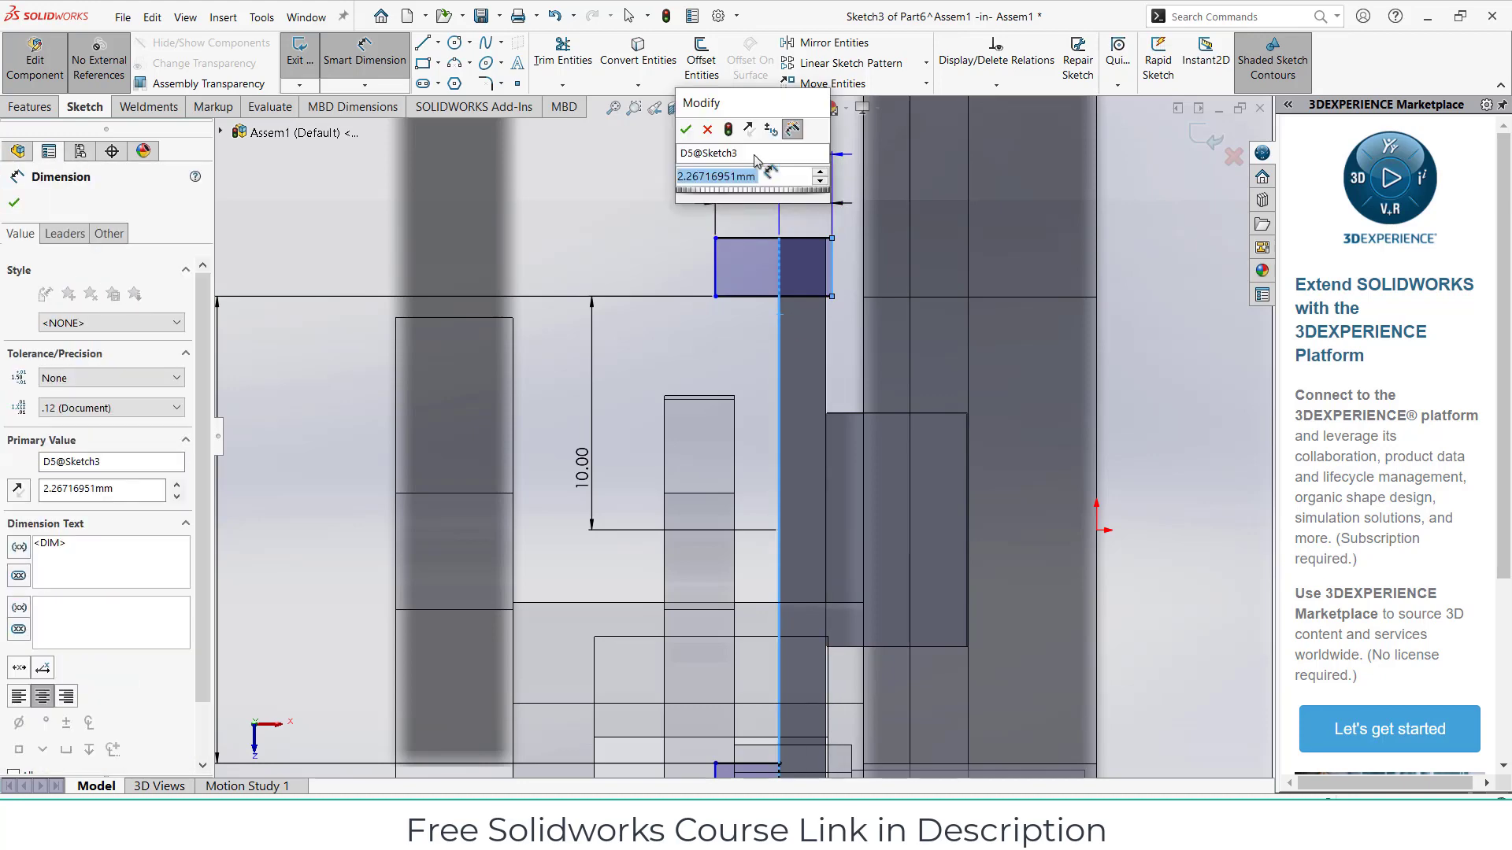
type("0")
key("Return")
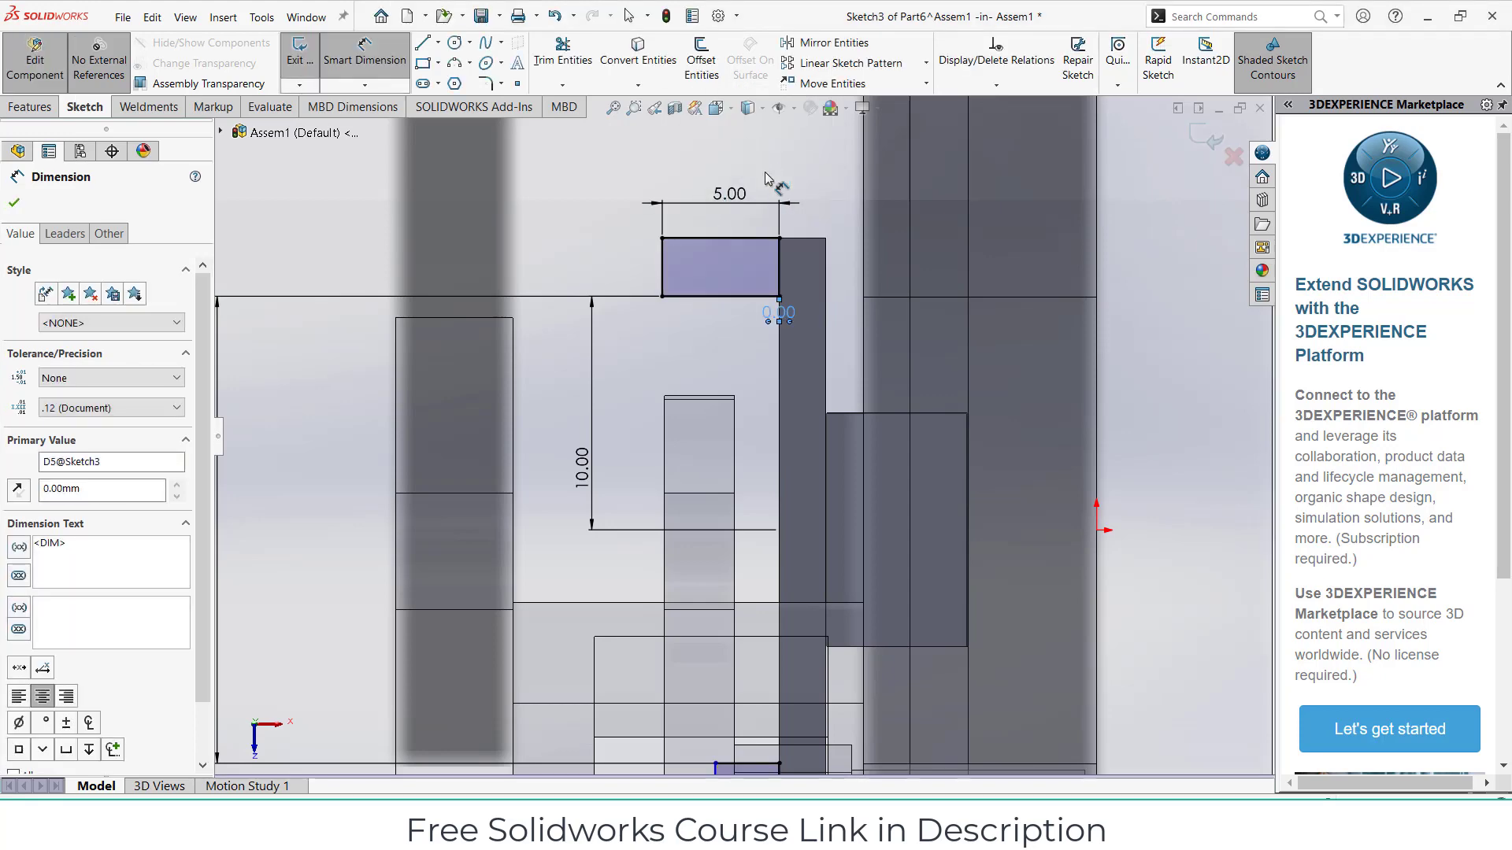
- Trim away the whole lower rib rectangle from the sketch
scroll(746, 437, "up", 2)
scroll(759, 664, "down", 2)
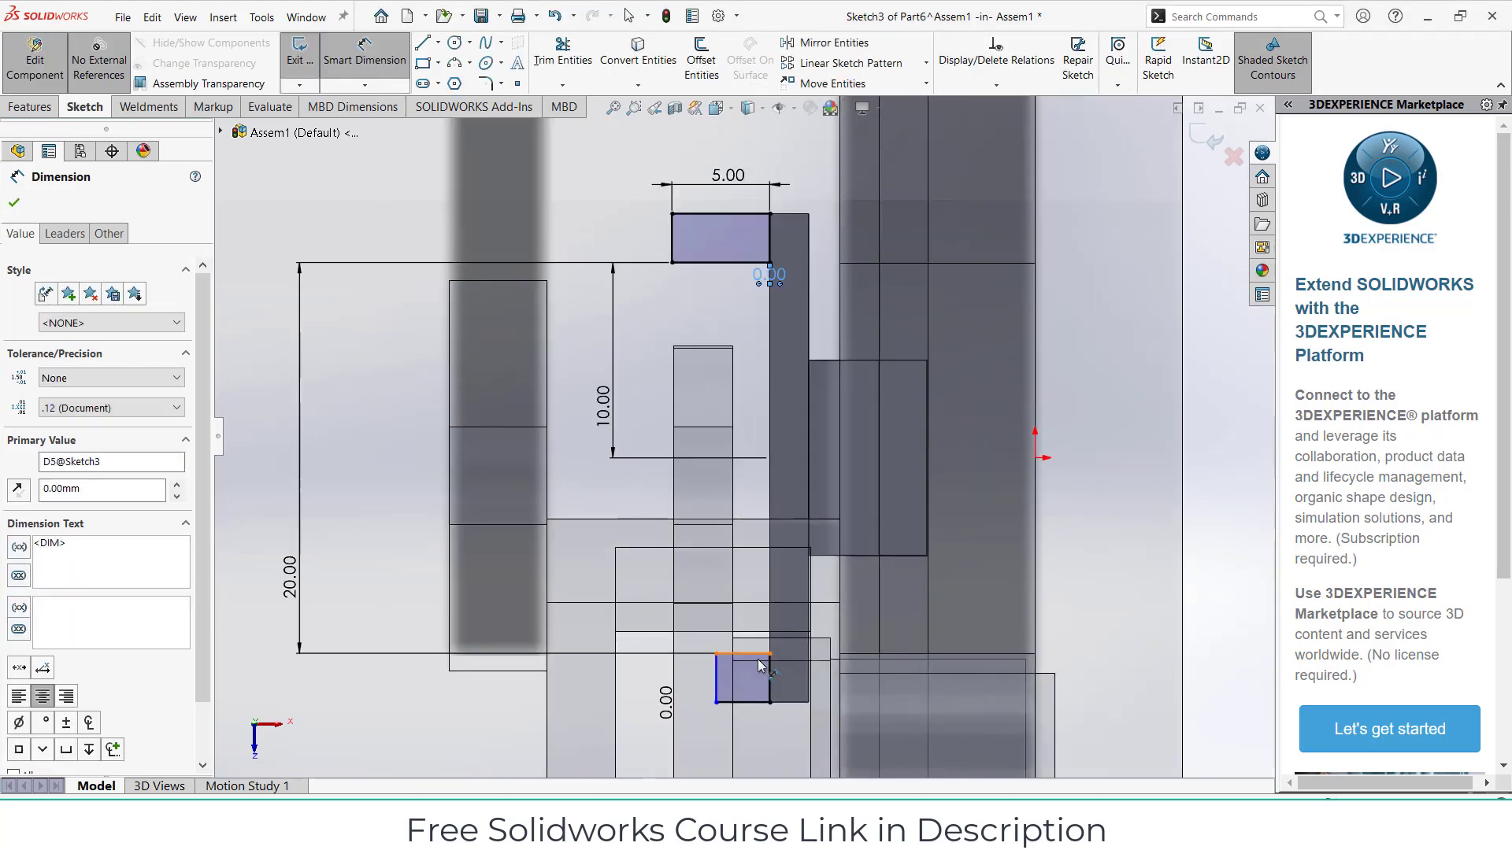
scroll(757, 572, "up", 2)
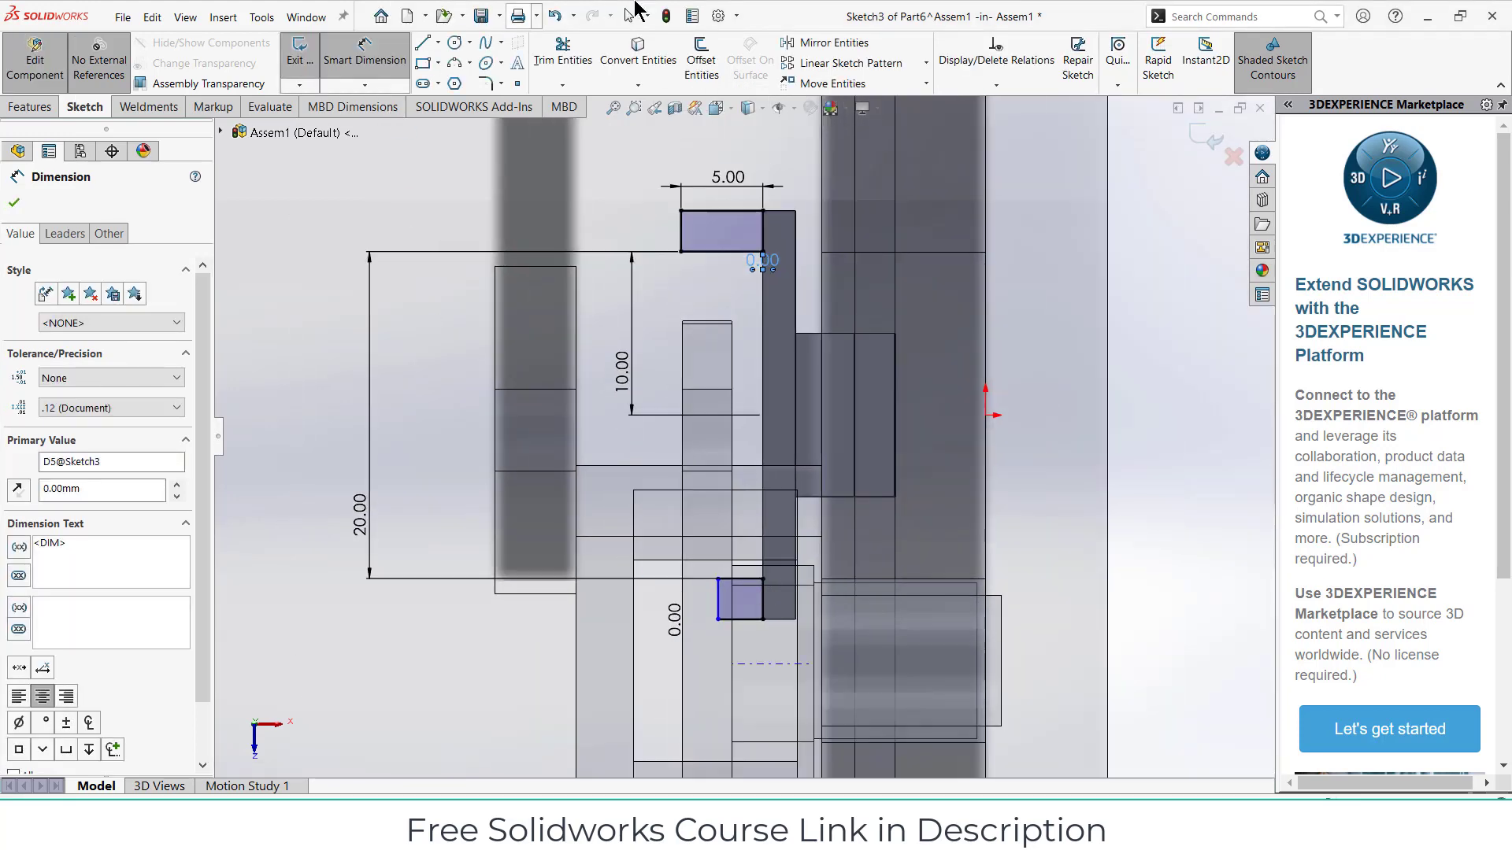
left_click(559, 57)
left_click_drag(775, 526, 655, 583)
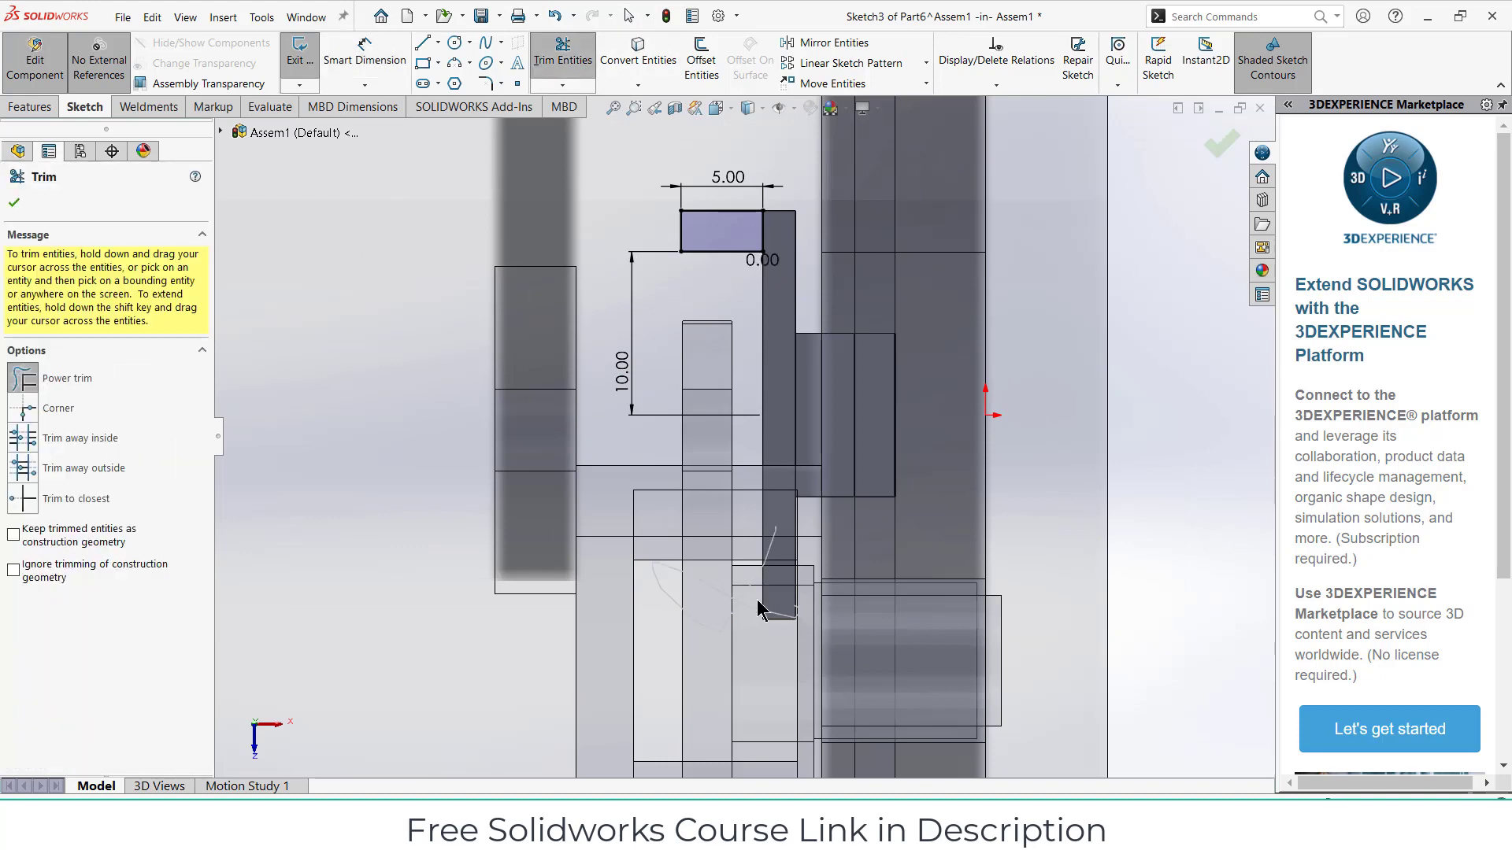
- Draw a horizontal centerline outward from the midpoint of the slider plate's long edge
left_click(438, 42)
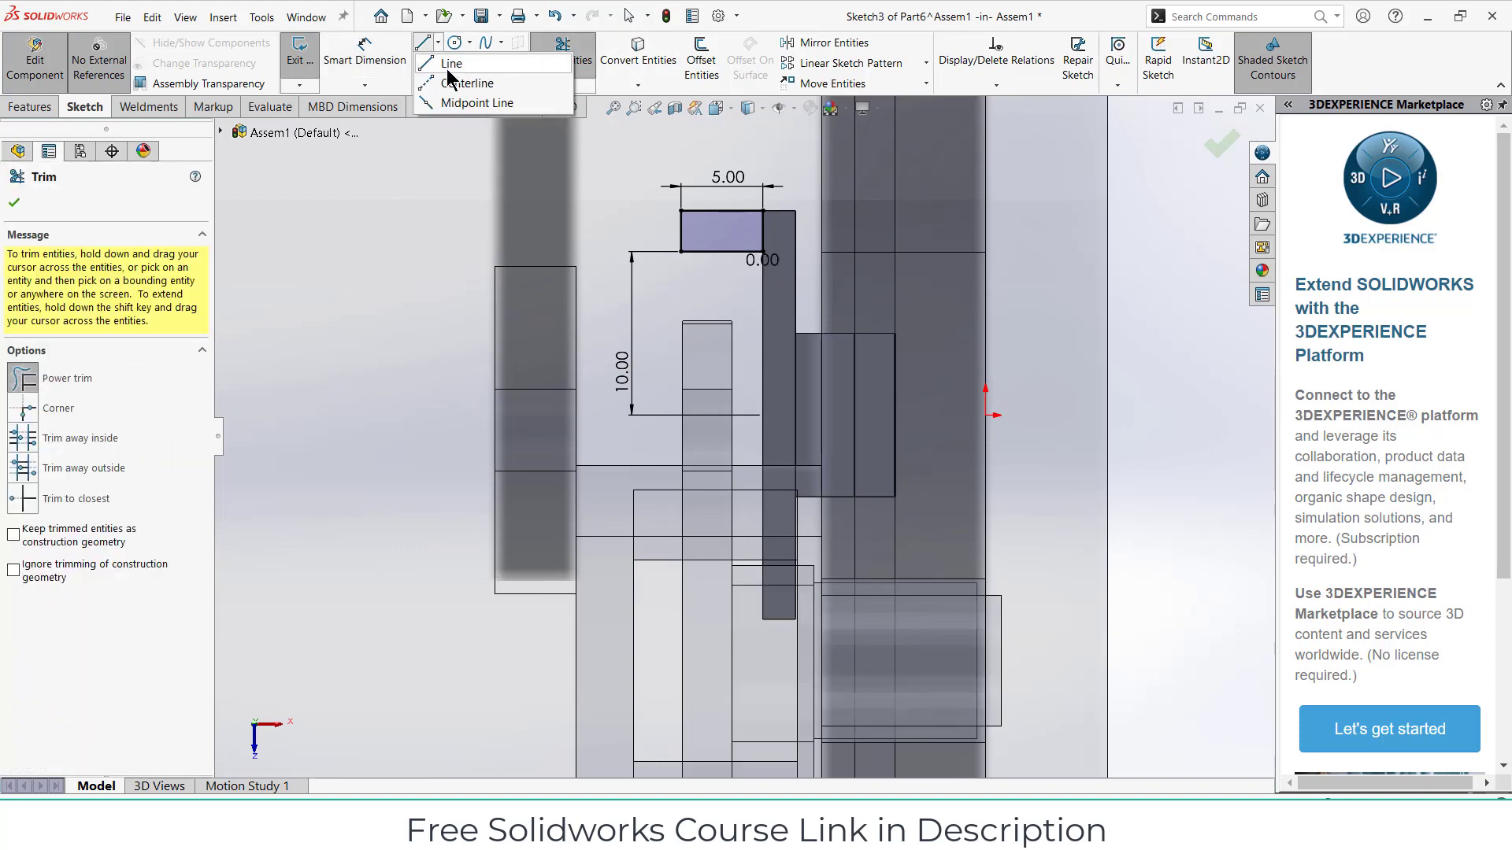
left_click(463, 77)
left_click(762, 415)
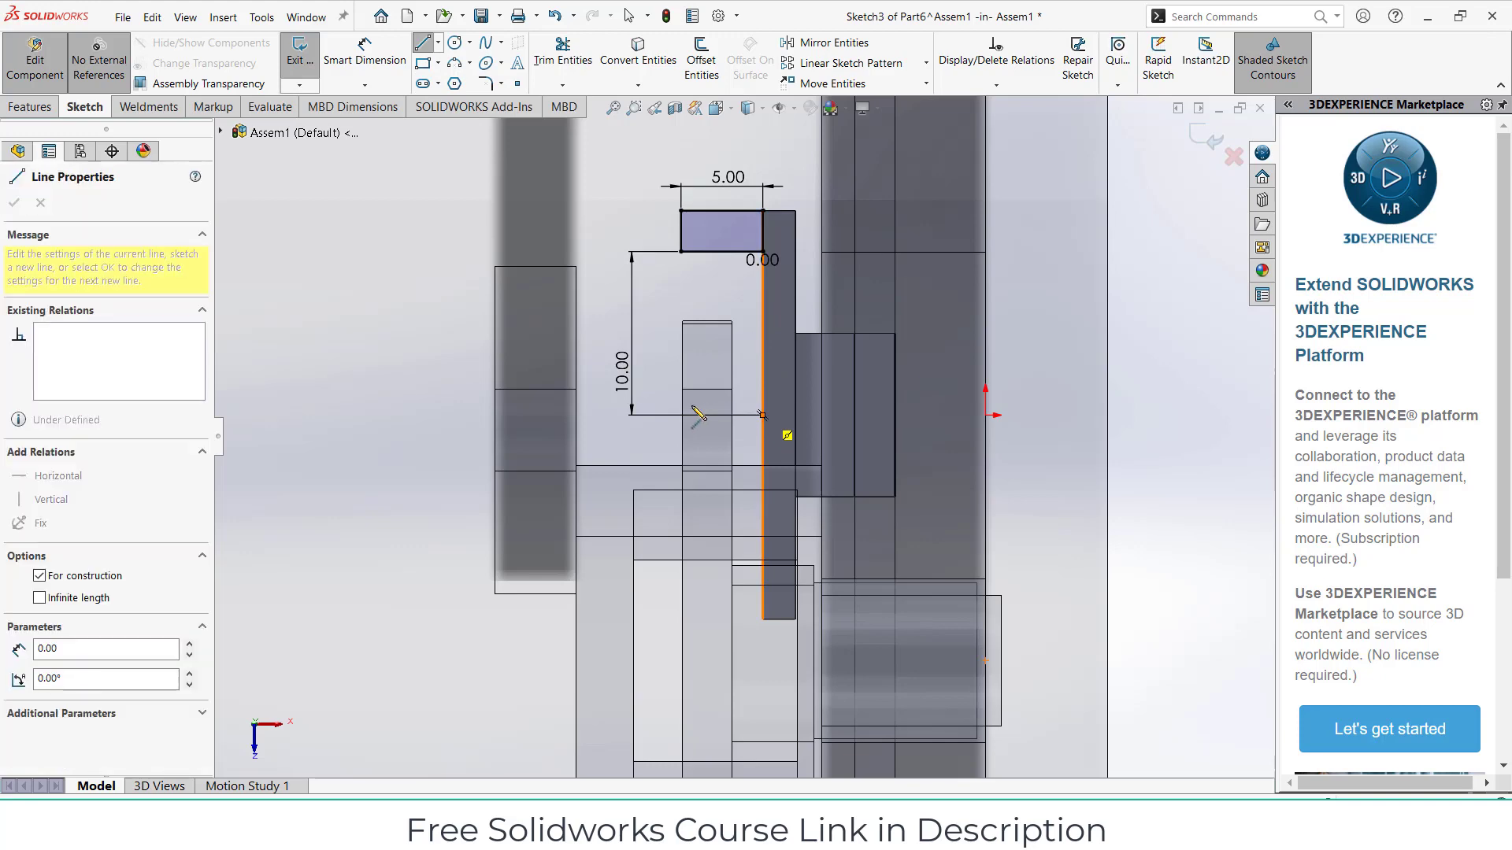
left_click(650, 415)
key("Escape")
key("Escape")
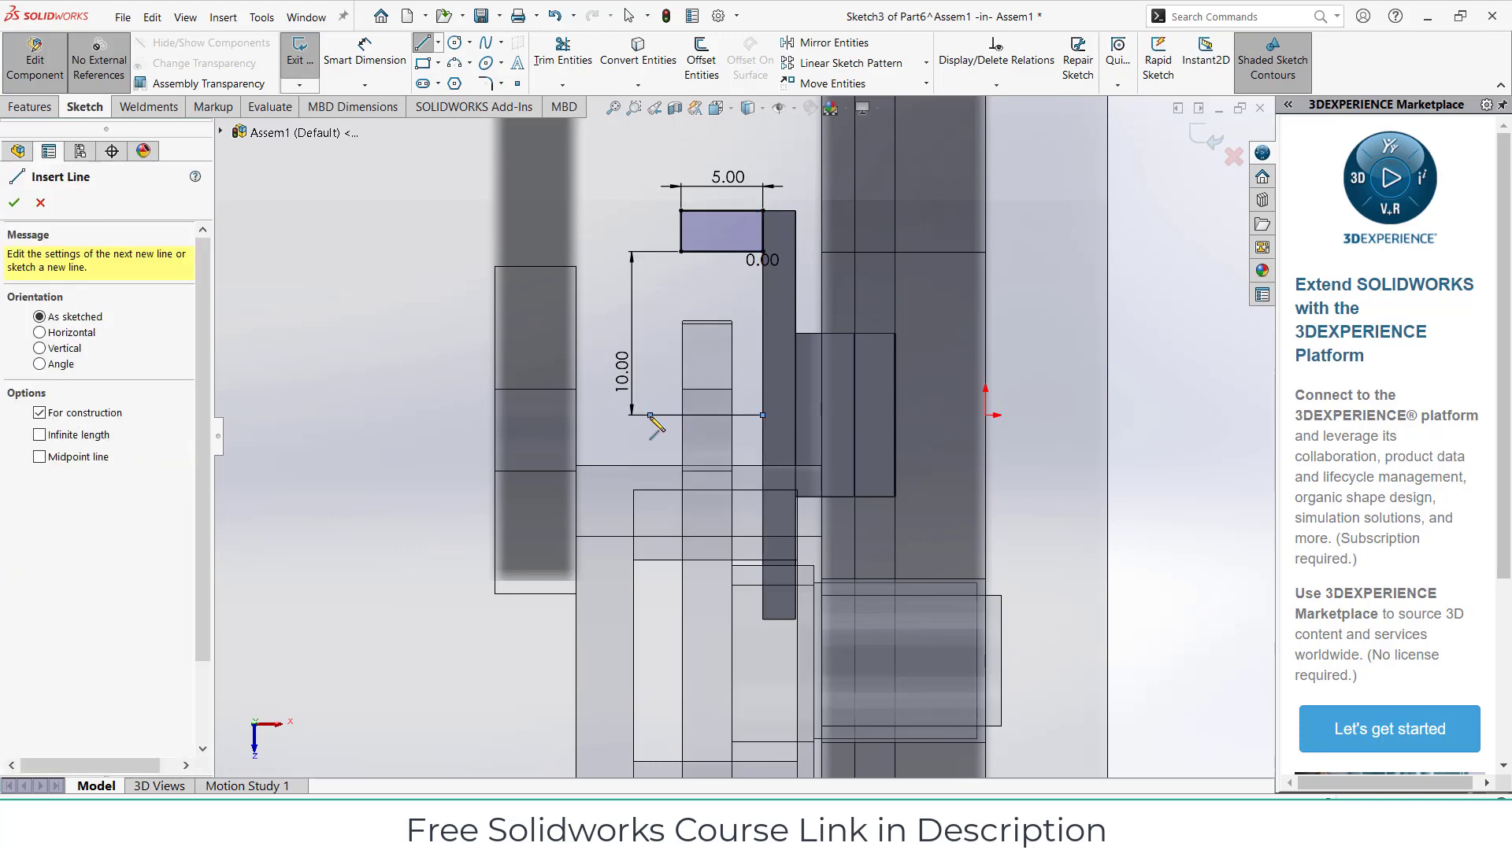
- Mirror the four lines of the upper rib rectangle about the horizontal centerline, keeping the original
left_click(837, 46)
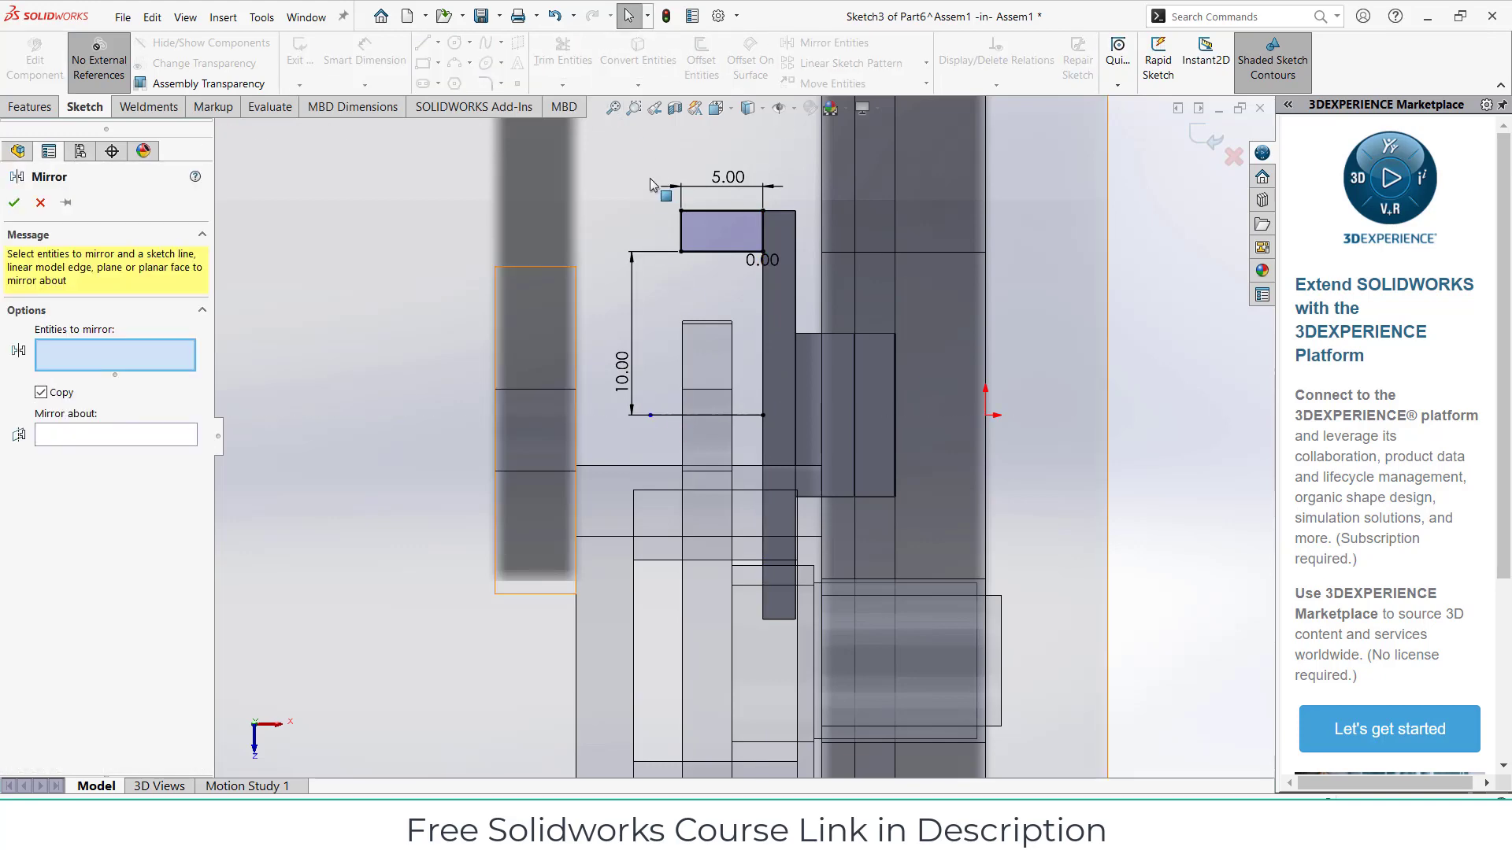
left_click(679, 230)
left_click(694, 248)
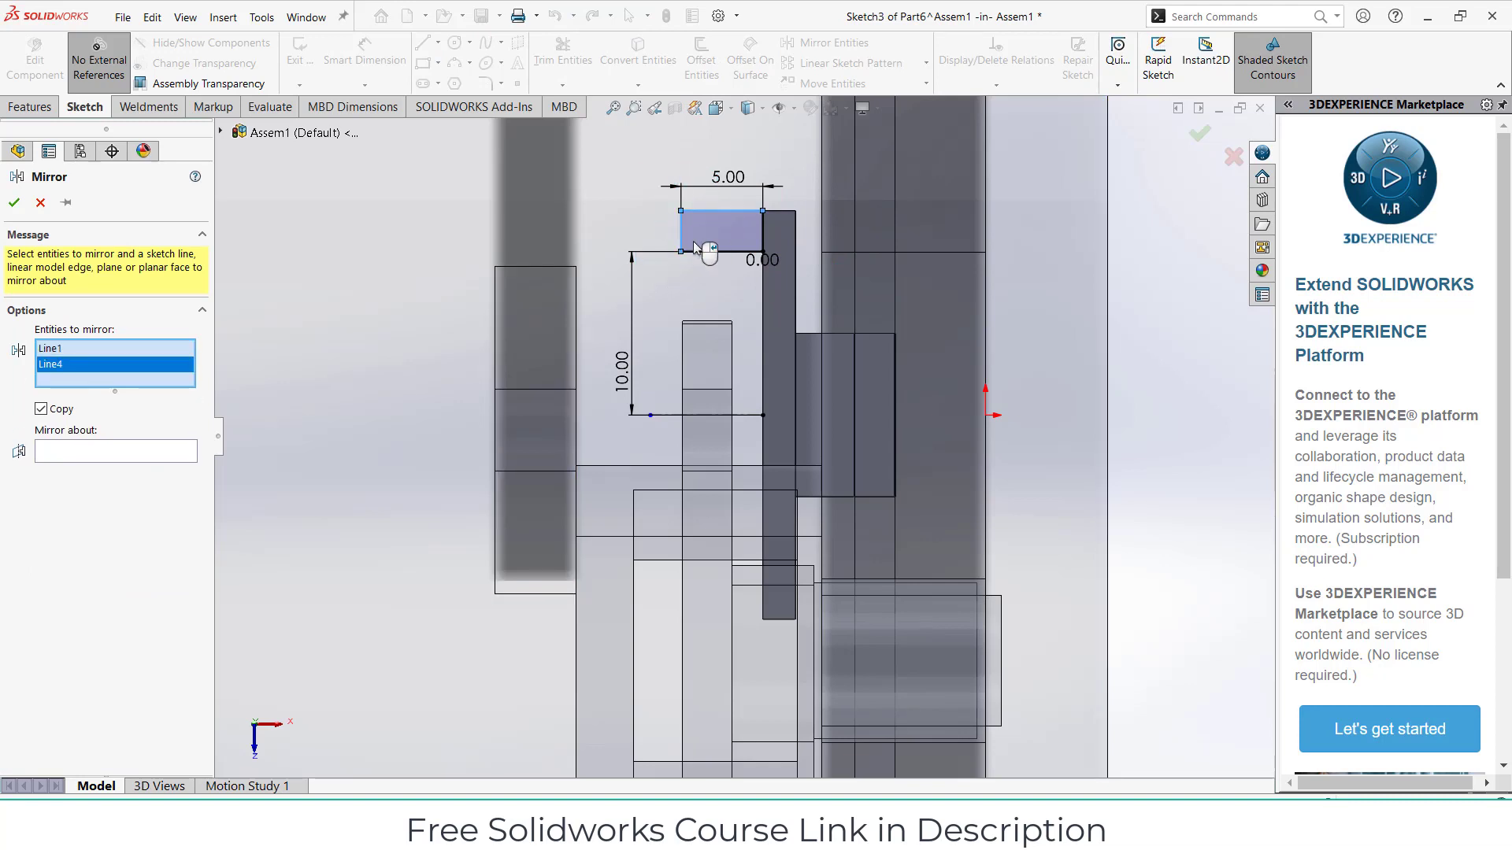
left_click(764, 232)
left_click(740, 211)
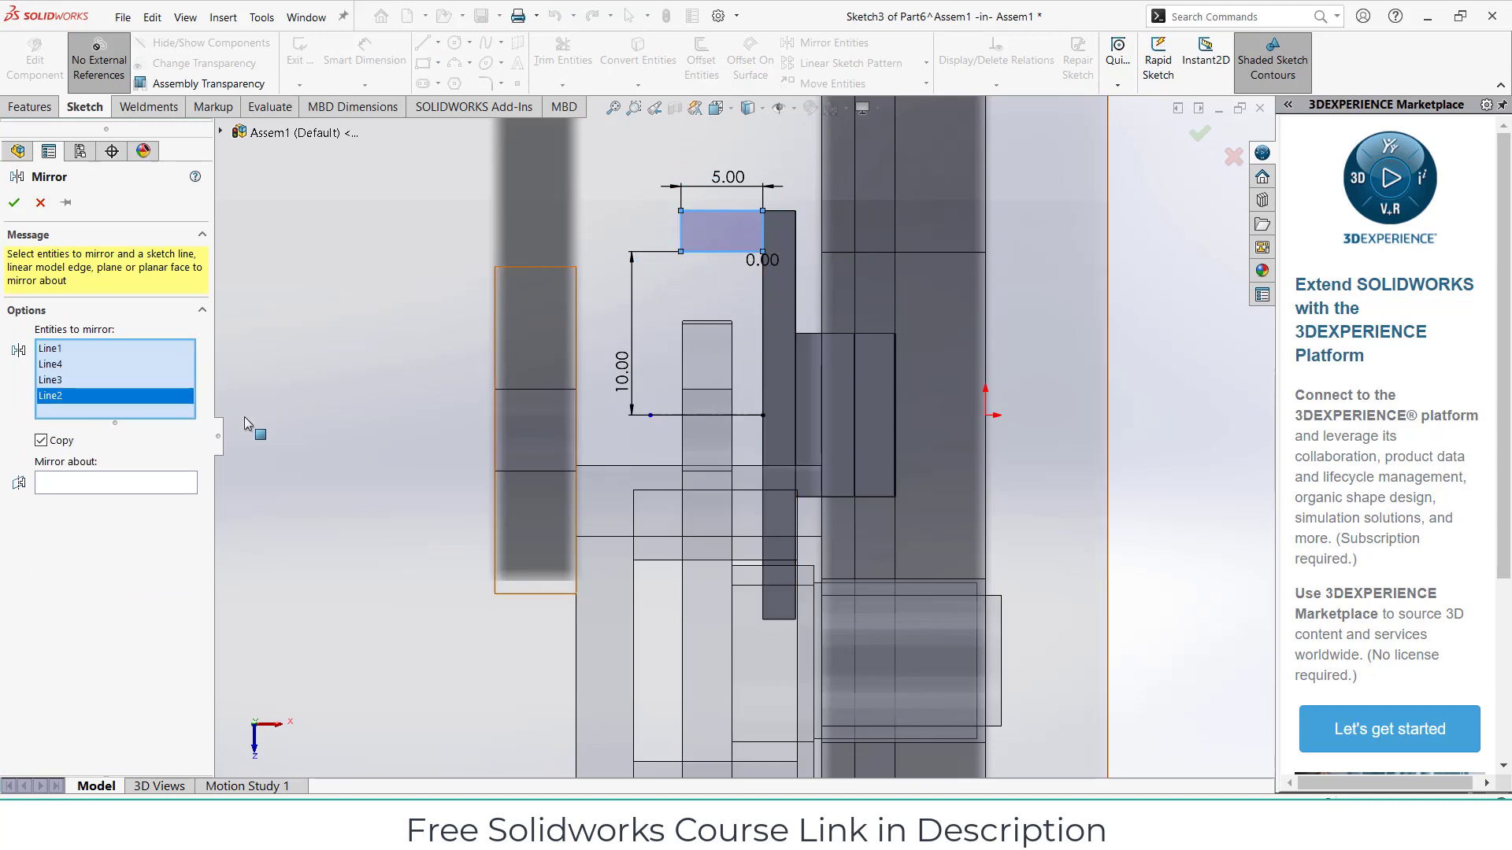
left_click(156, 480)
left_click(707, 415)
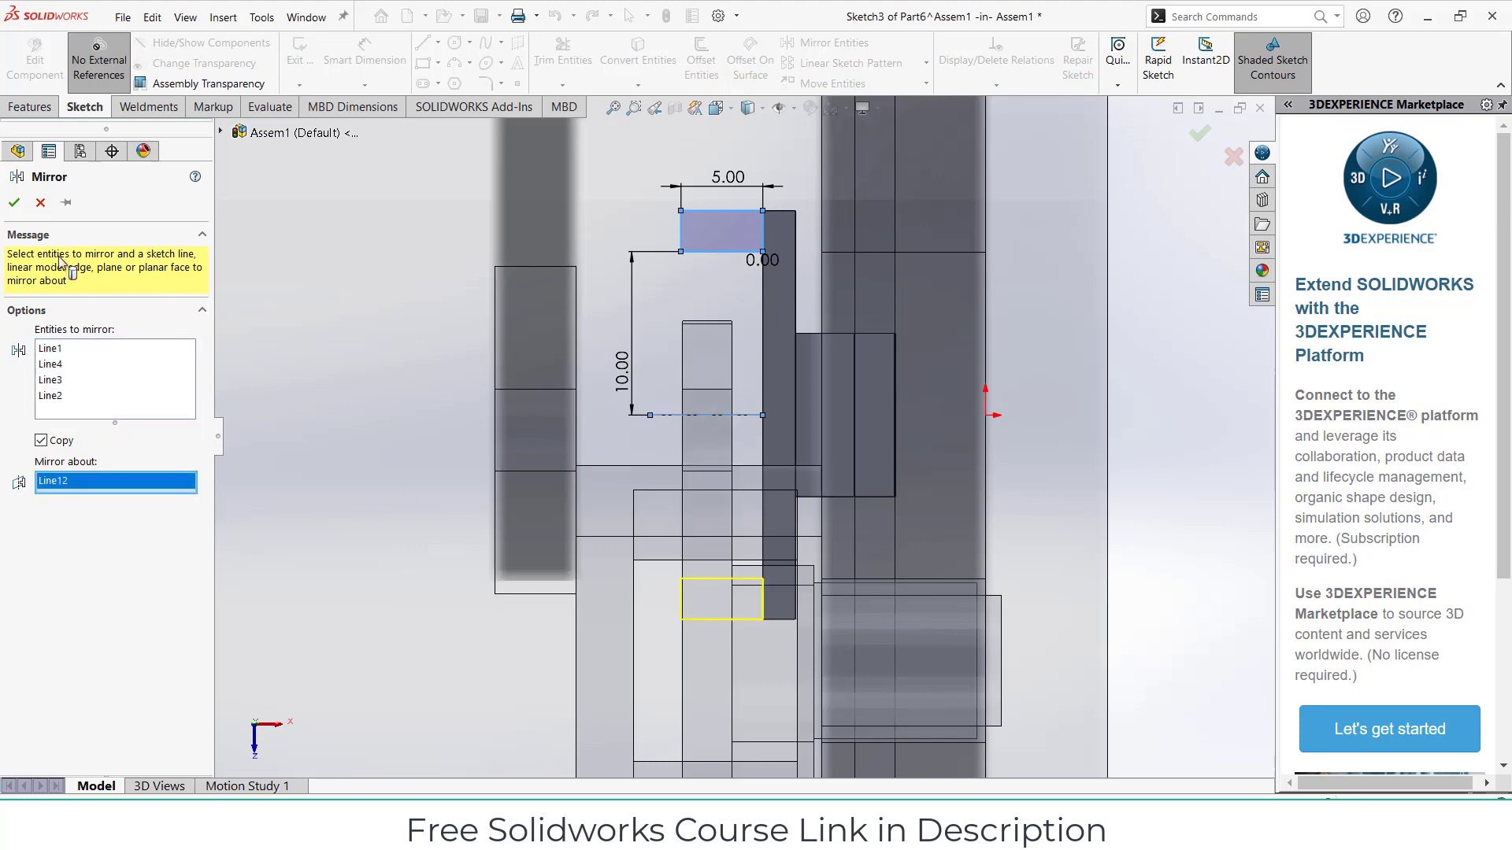
left_click(14, 203)
- Exit the rib sketch to rebuild the slider's rib extrusion and dismiss the mate error report
scroll(754, 467, "up", 6)
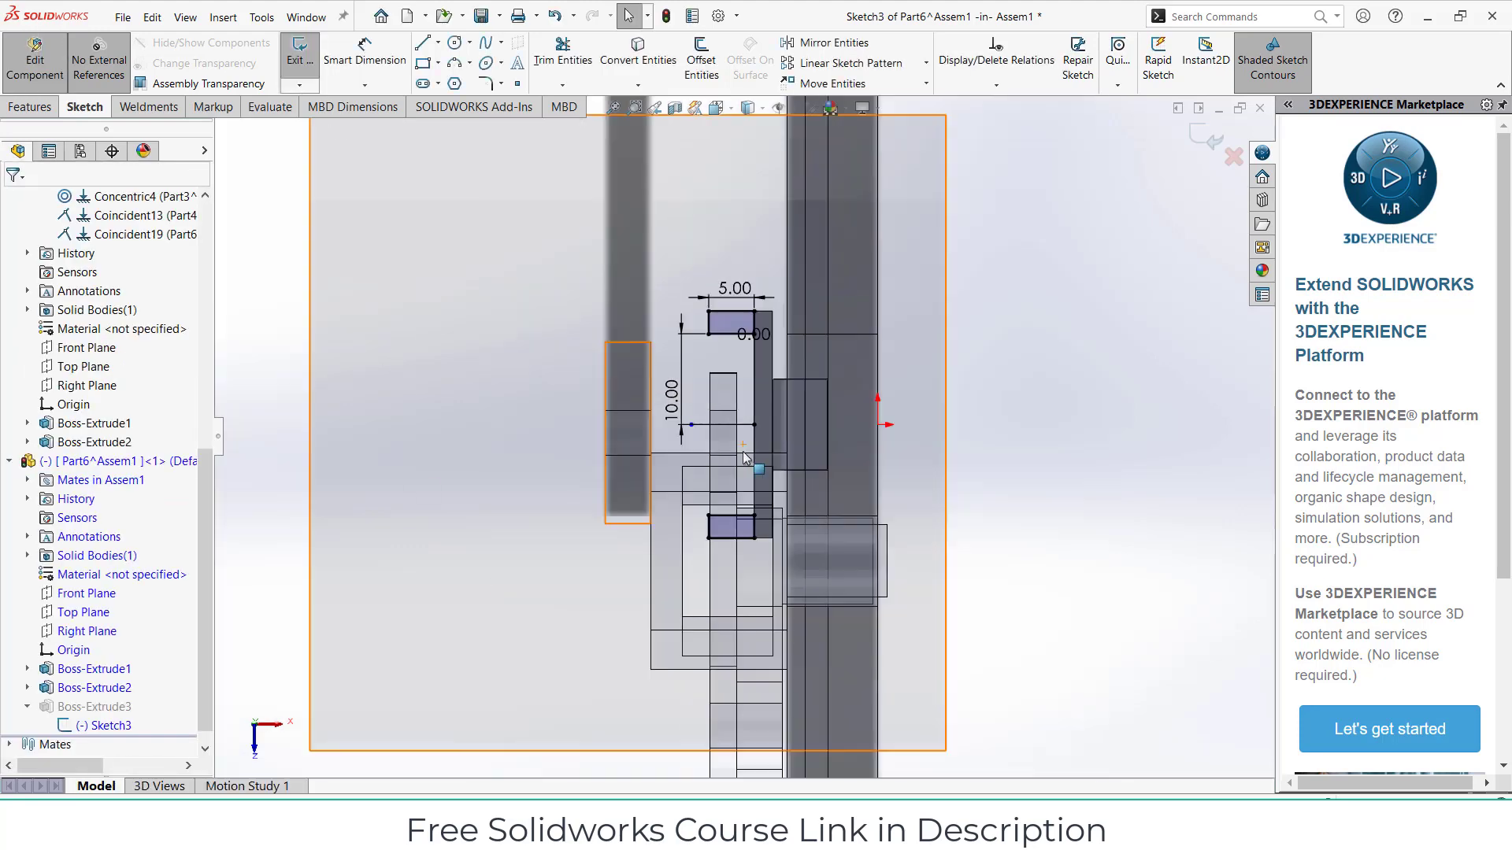
middle_click_drag(754, 466, 744, 292)
scroll(750, 413, "up", 4)
scroll(748, 423, "up", 4)
scroll(765, 574, "down", 8)
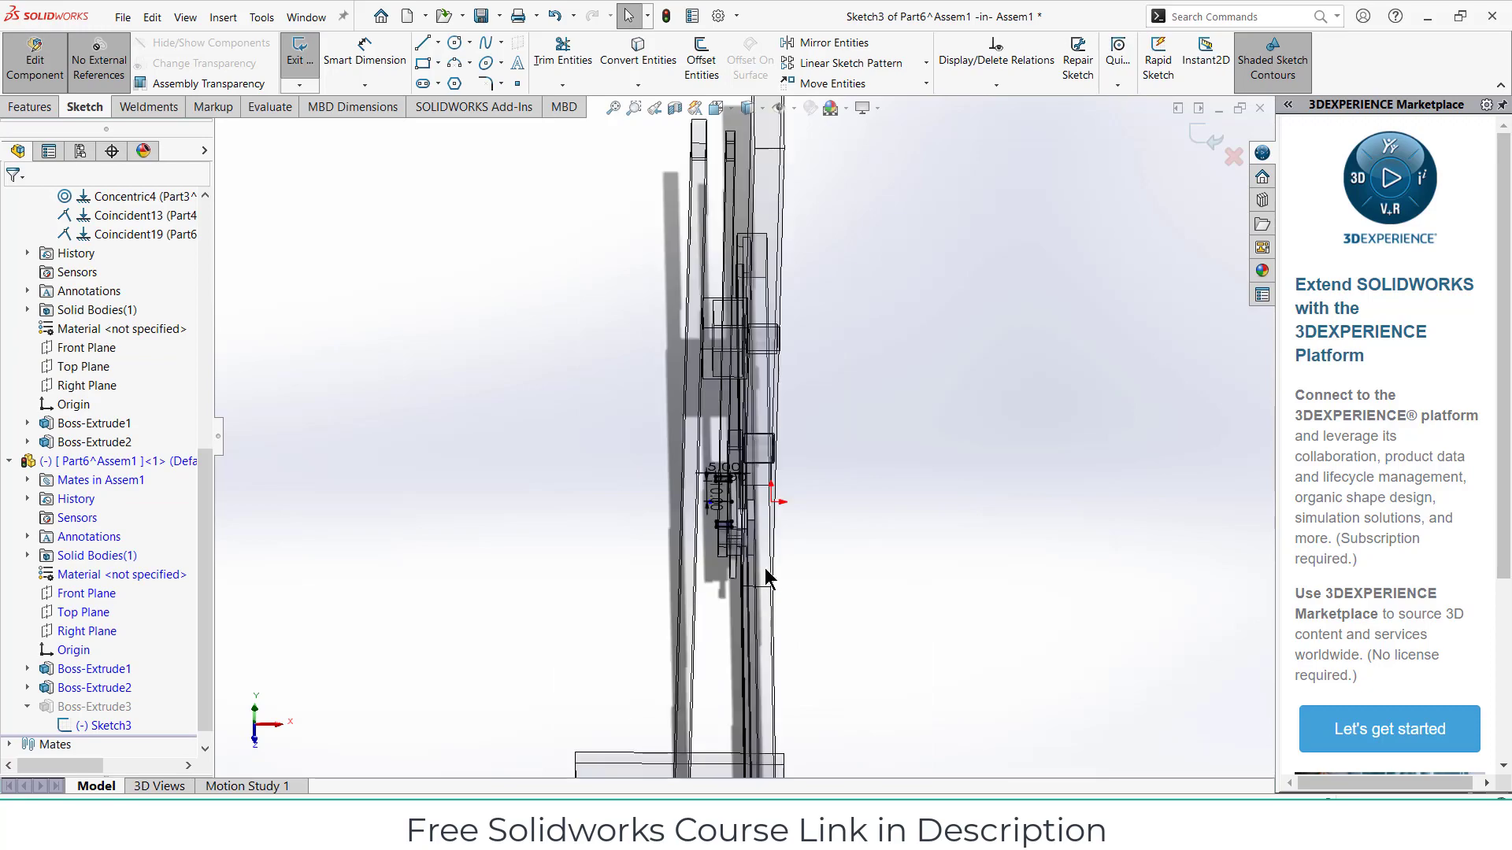
mouse_move(699, 480)
middle_mouse_down()
mouse_move(768, 522)
mouse_move(761, 454)
middle_mouse_up()
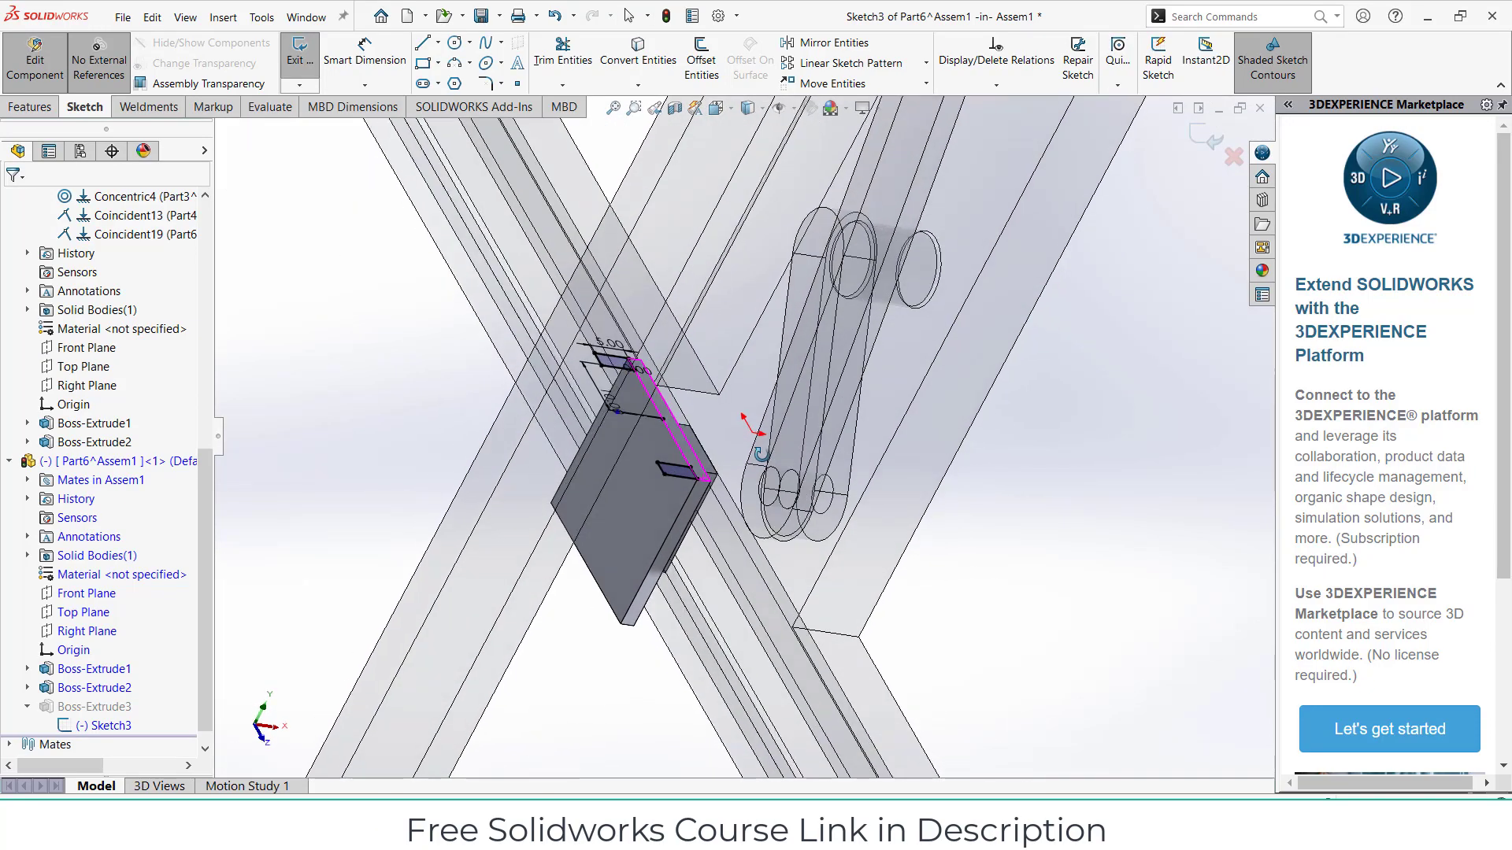
left_click(32, 107)
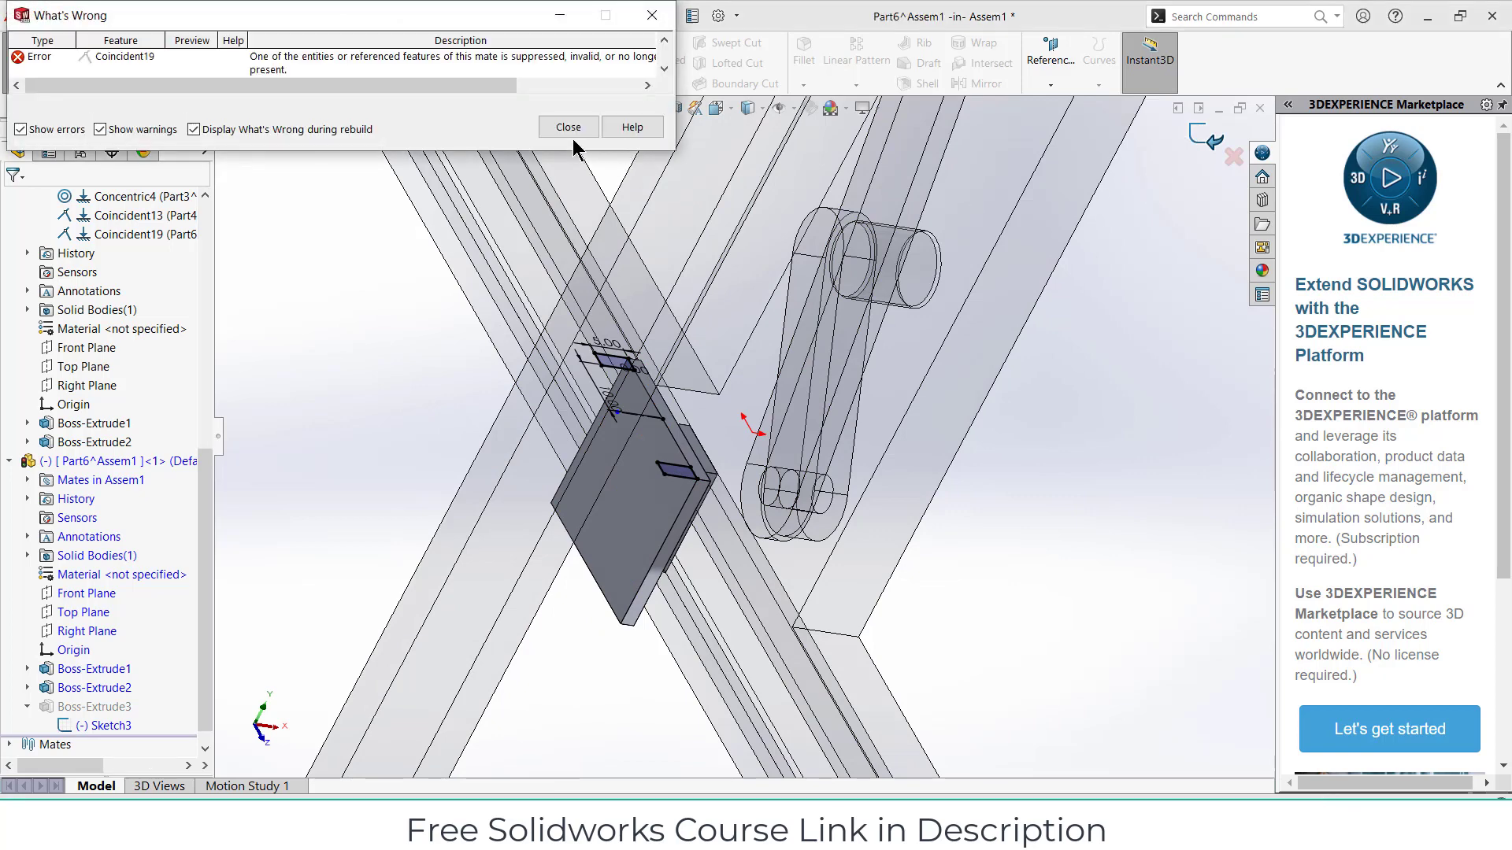
left_click(573, 127)
middle_click_drag(574, 440, 579, 453)
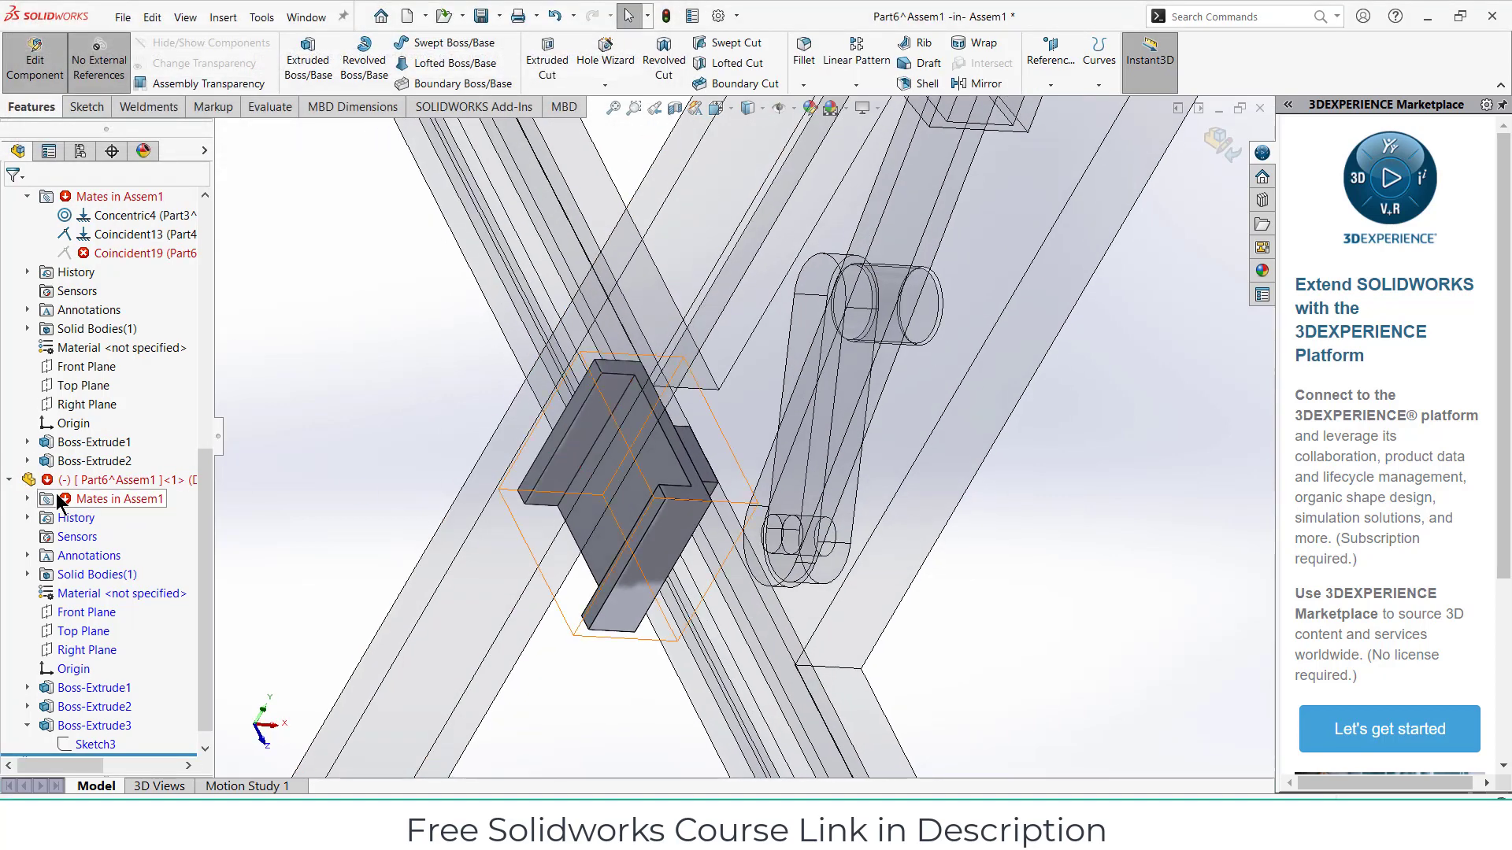
- Expand the slider's mates and examine the failed mate Coincident19 and the faces it references
left_click(28, 500)
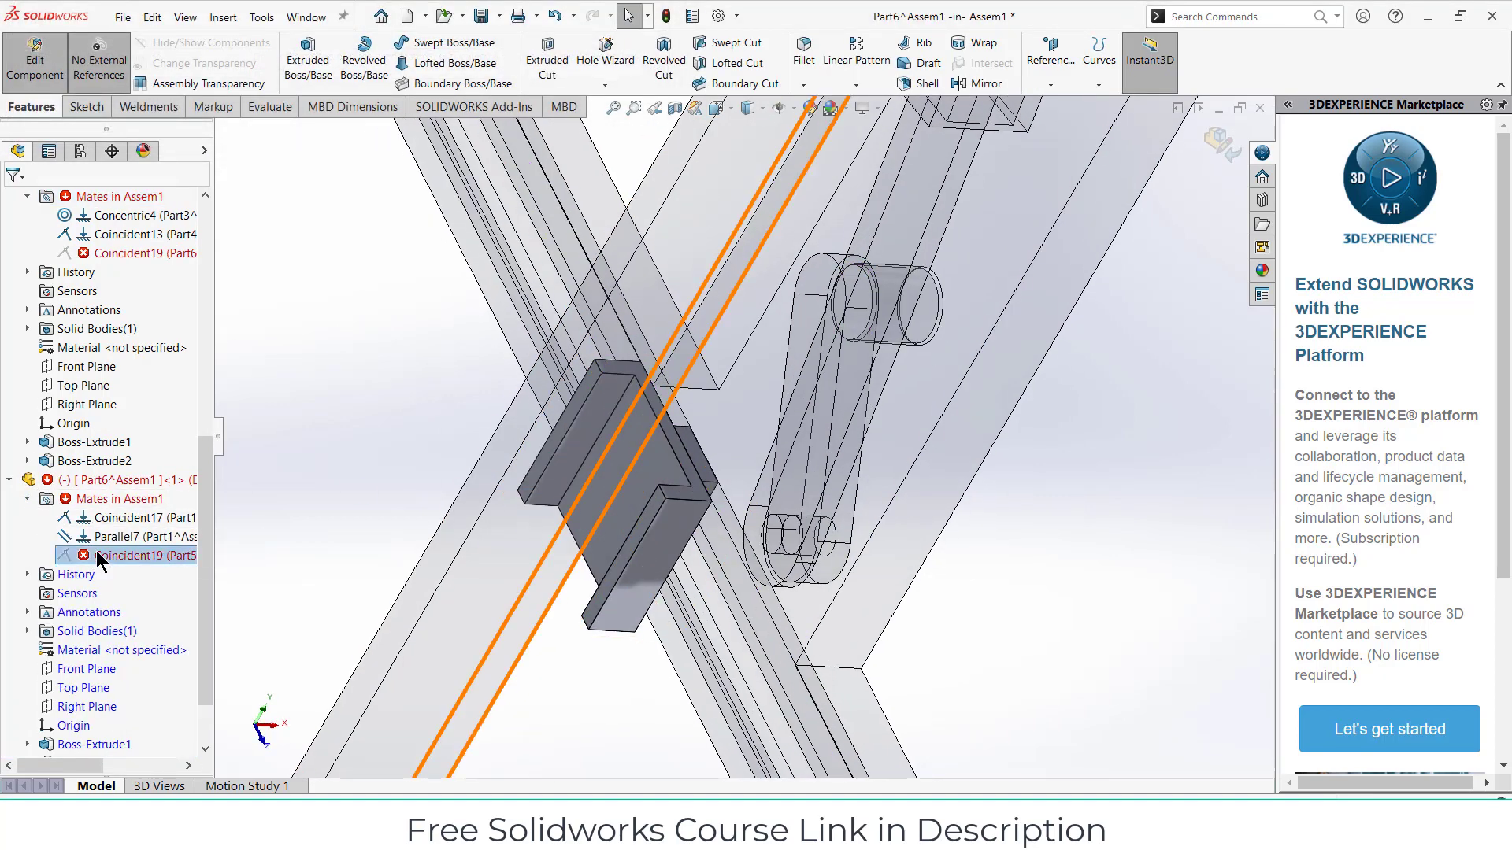
right_click(120, 549)
left_click(407, 430)
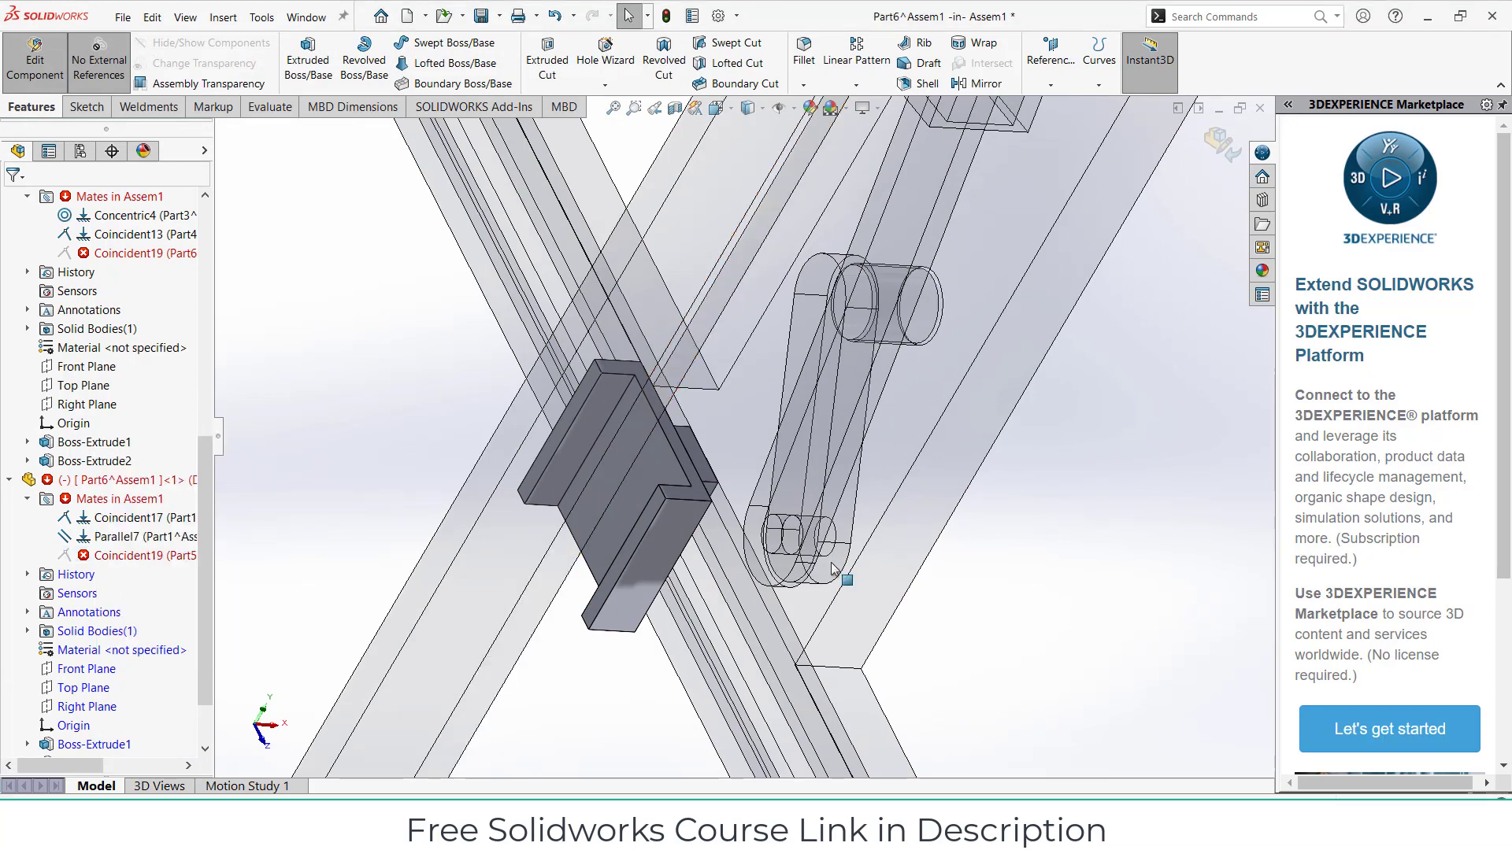
middle_click_drag(863, 563, 1015, 465)
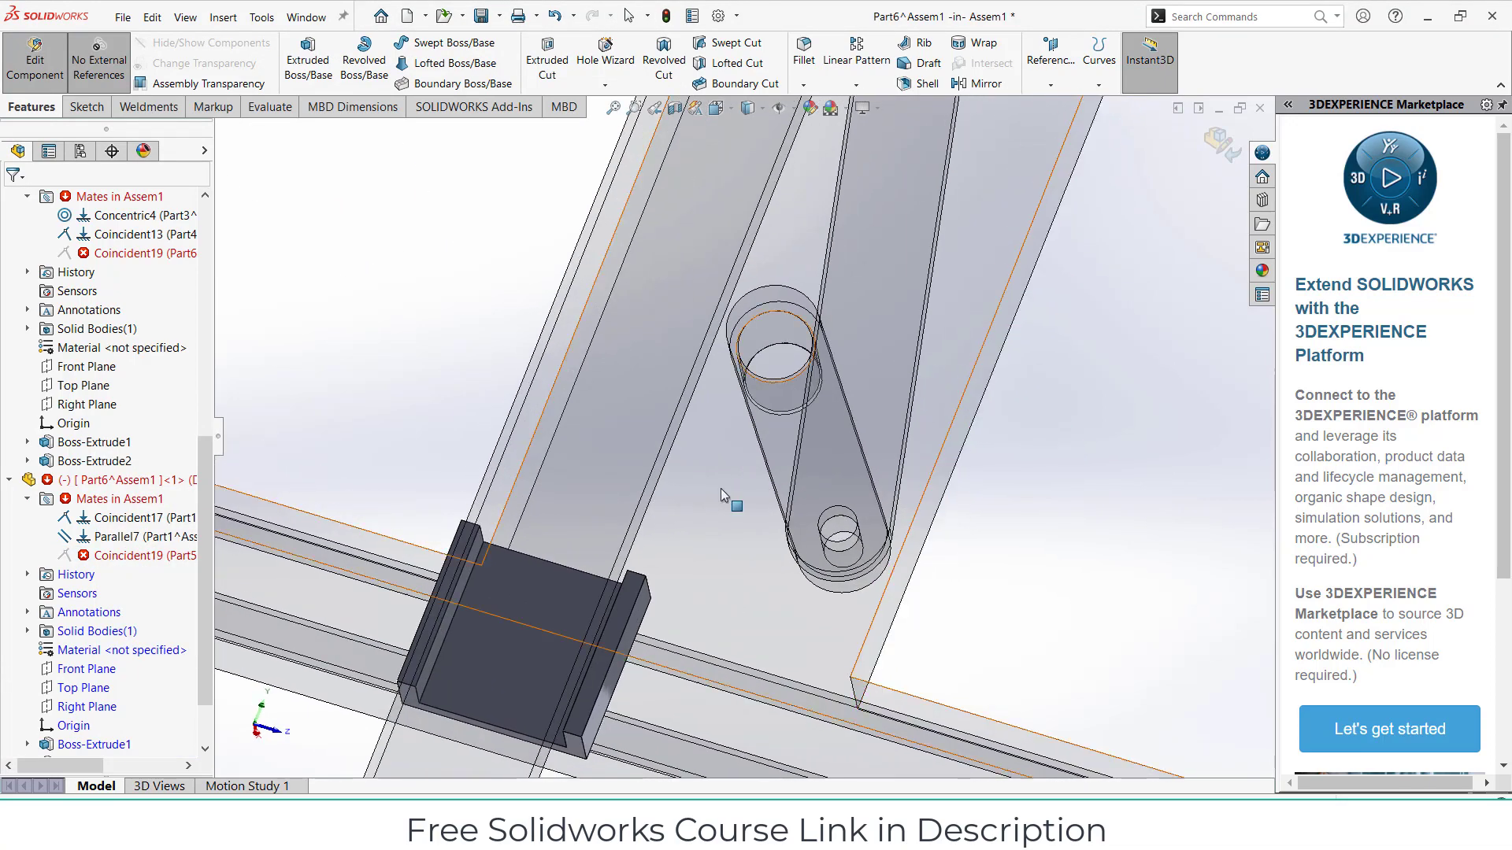
right_click(130, 554)
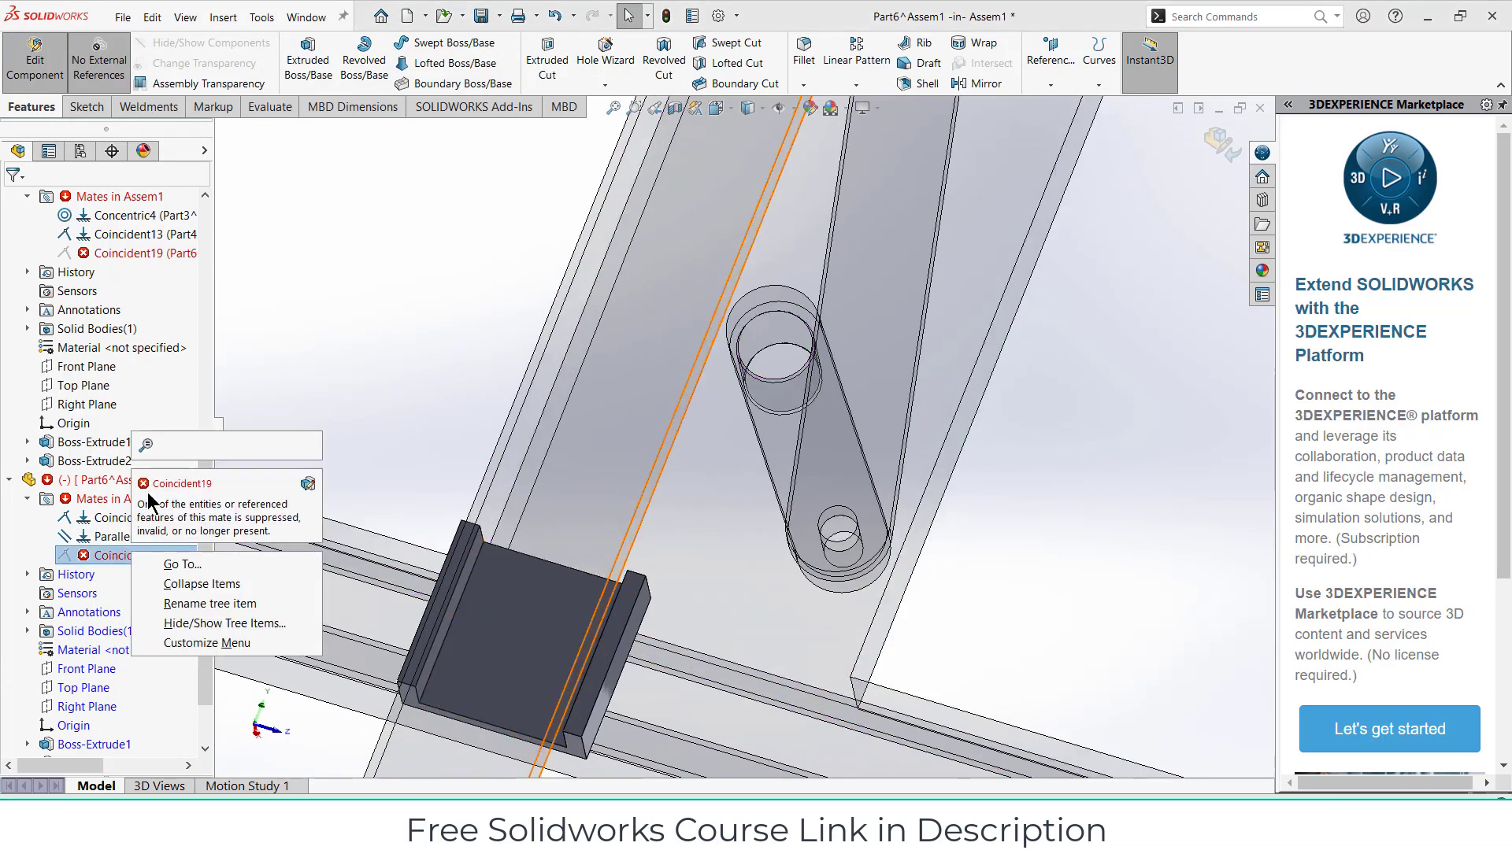
- Return to the assembly to inspect the slider's ribs from the other side, and edit the slider in context again
left_click(1219, 141)
middle_click_drag(1005, 243, 712, 331)
scroll(660, 496, "down", 3)
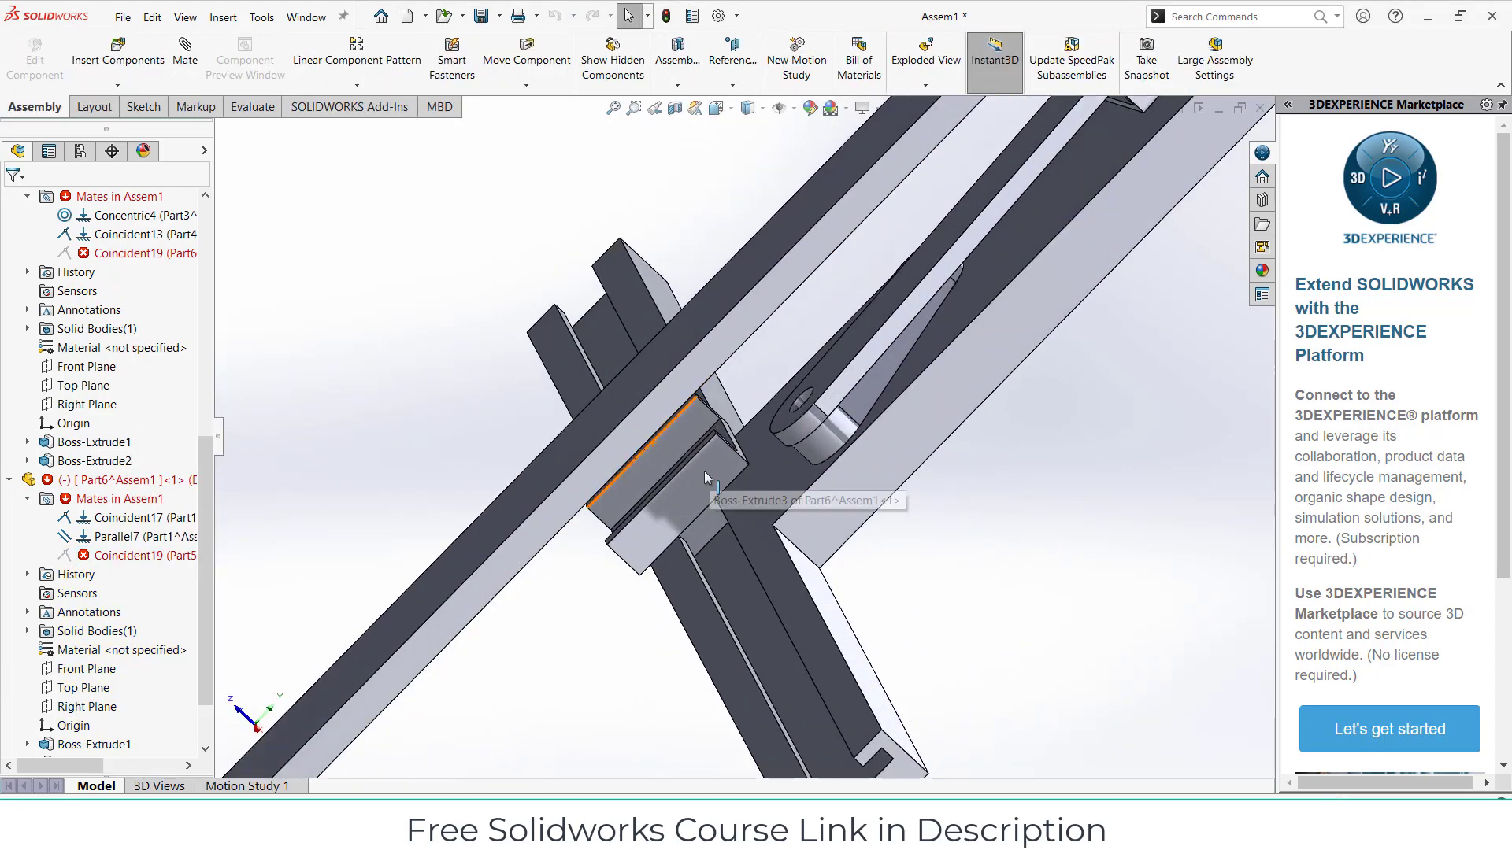
left_click(705, 477)
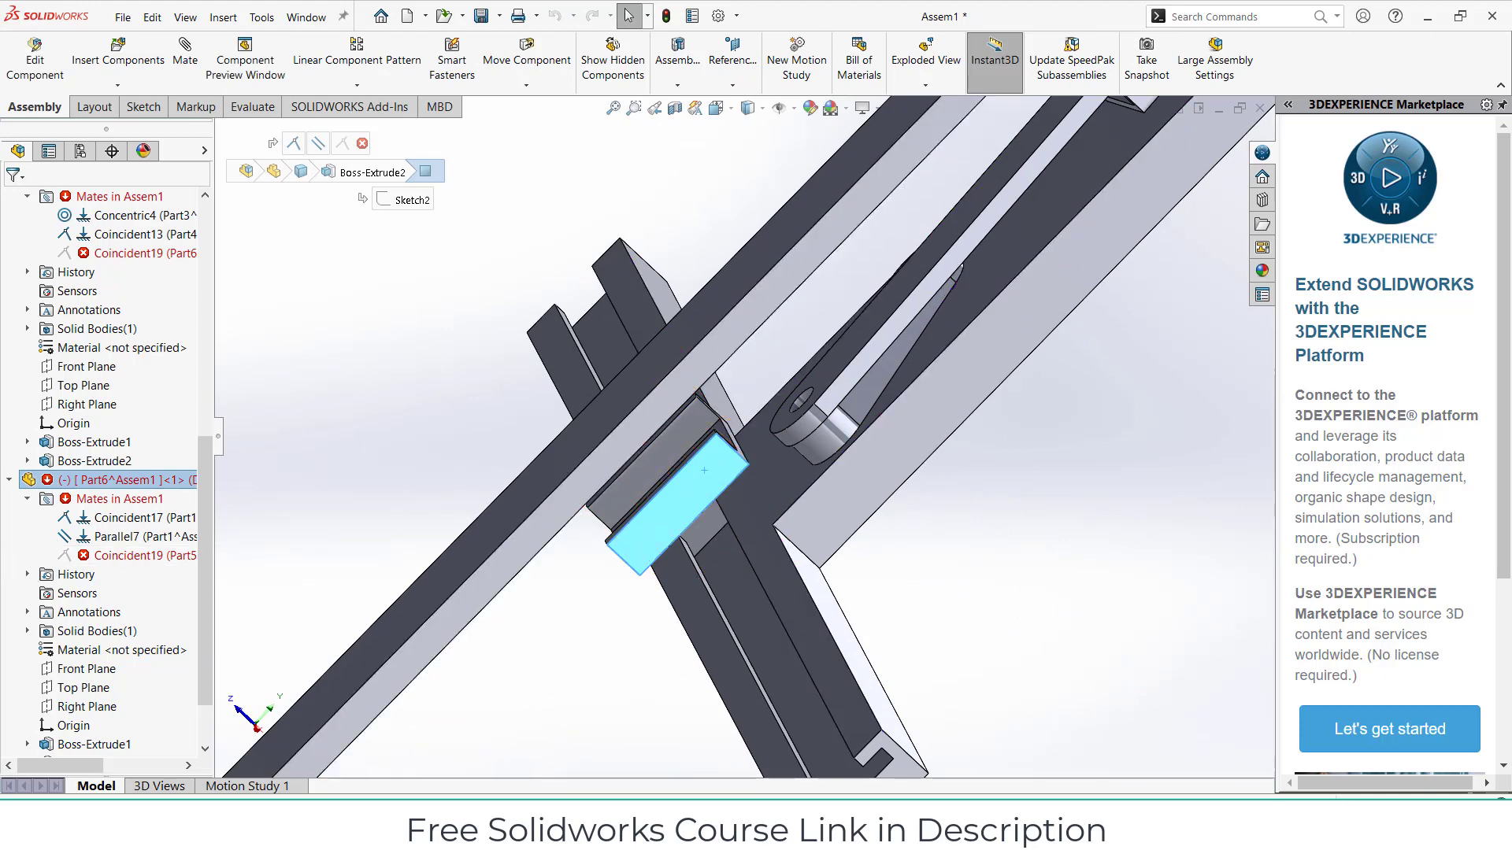
left_click(32, 59)
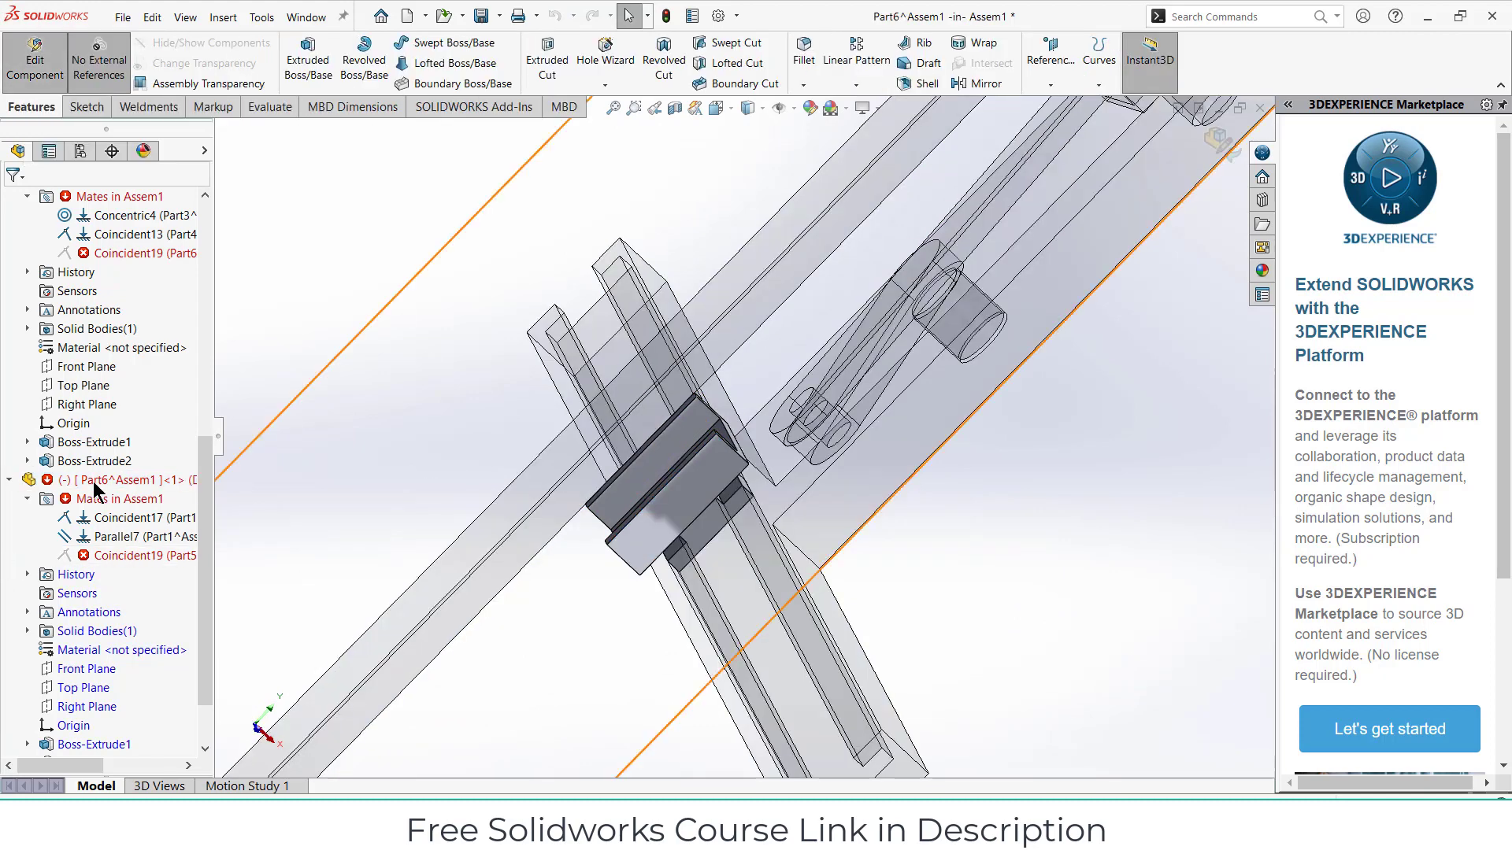
- Open the slider's rib extrusion Boss-Extrude3 for editing and try to reselect its Up To Surface end face
scroll(44, 618, "down", 1)
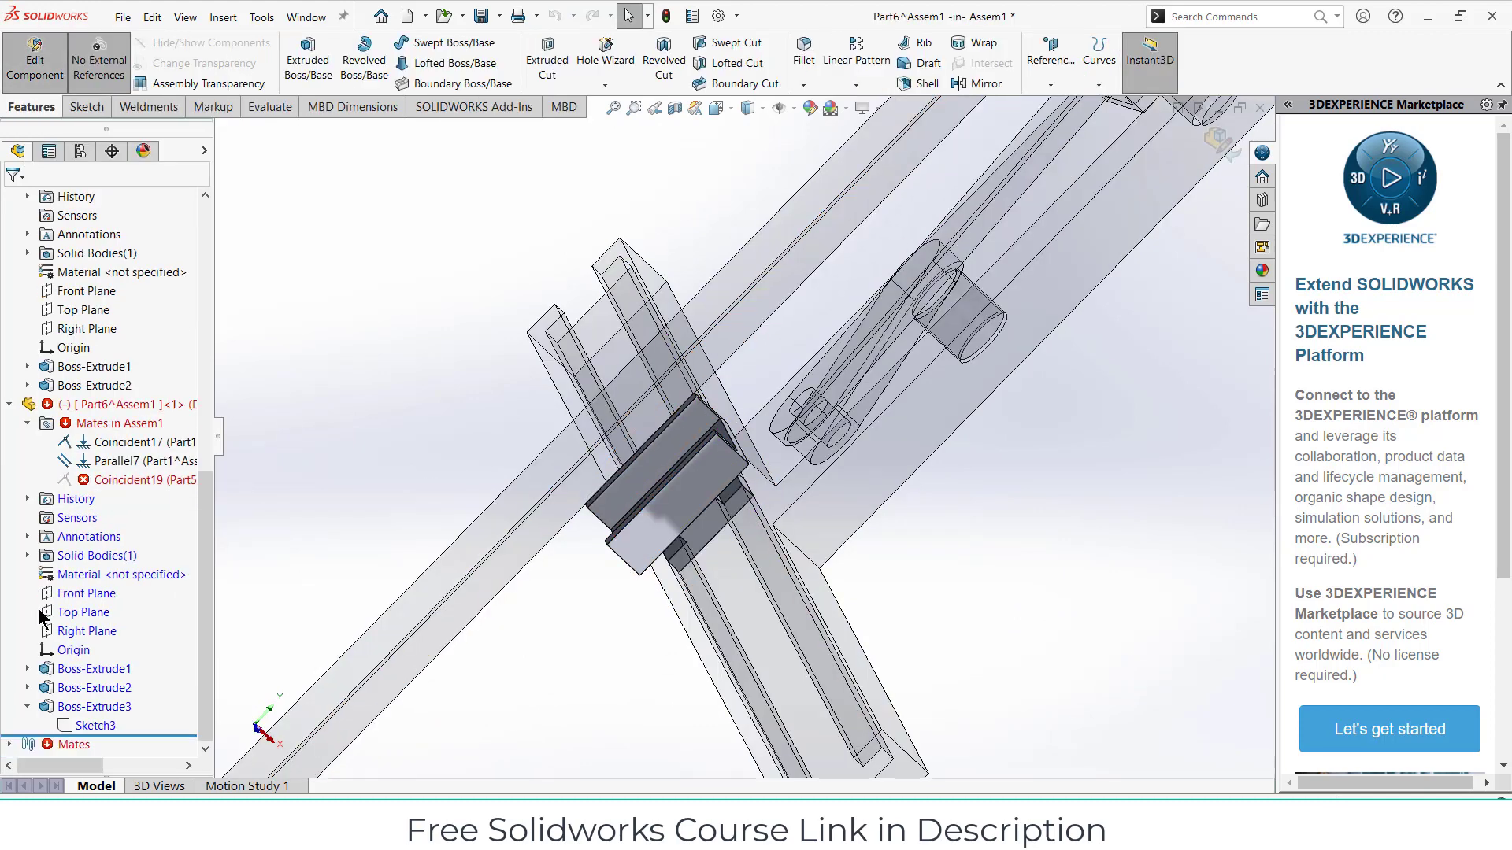
left_click(76, 706)
left_click(91, 658)
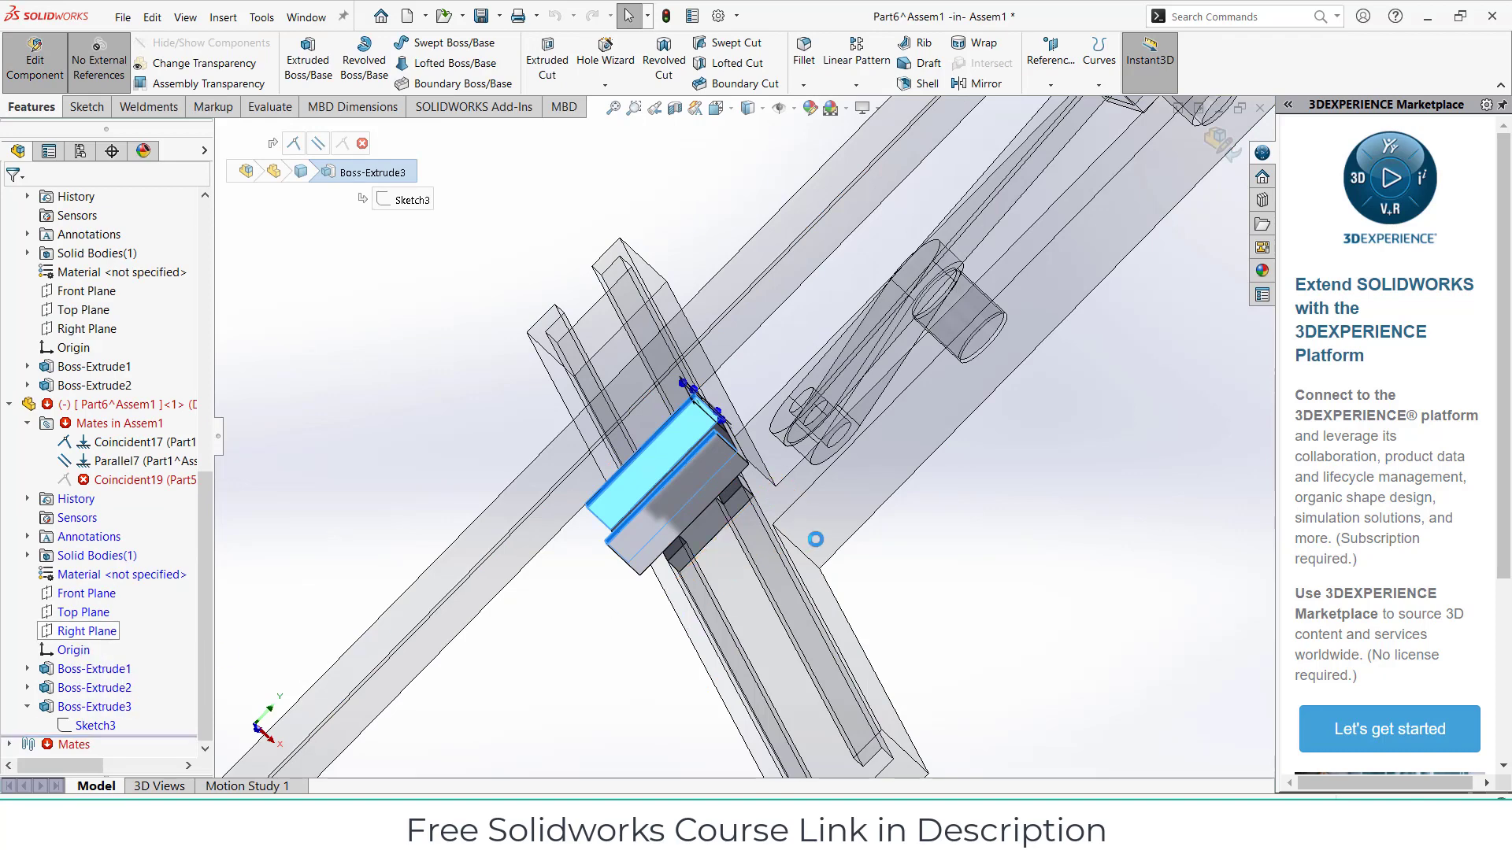
middle_click_drag(702, 417, 707, 451)
scroll(706, 450, "up", 2)
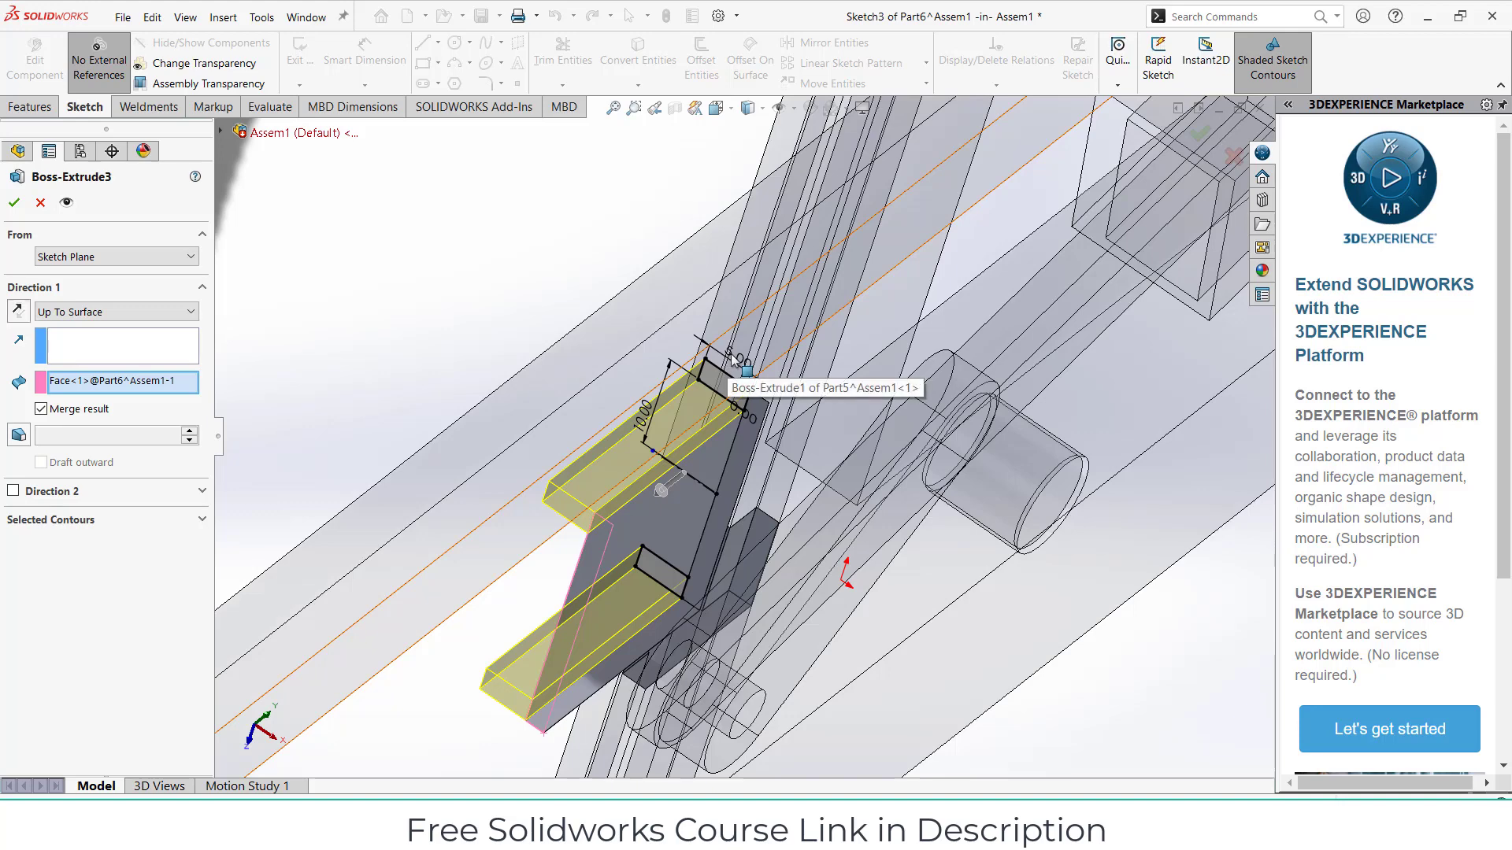
left_click(732, 358)
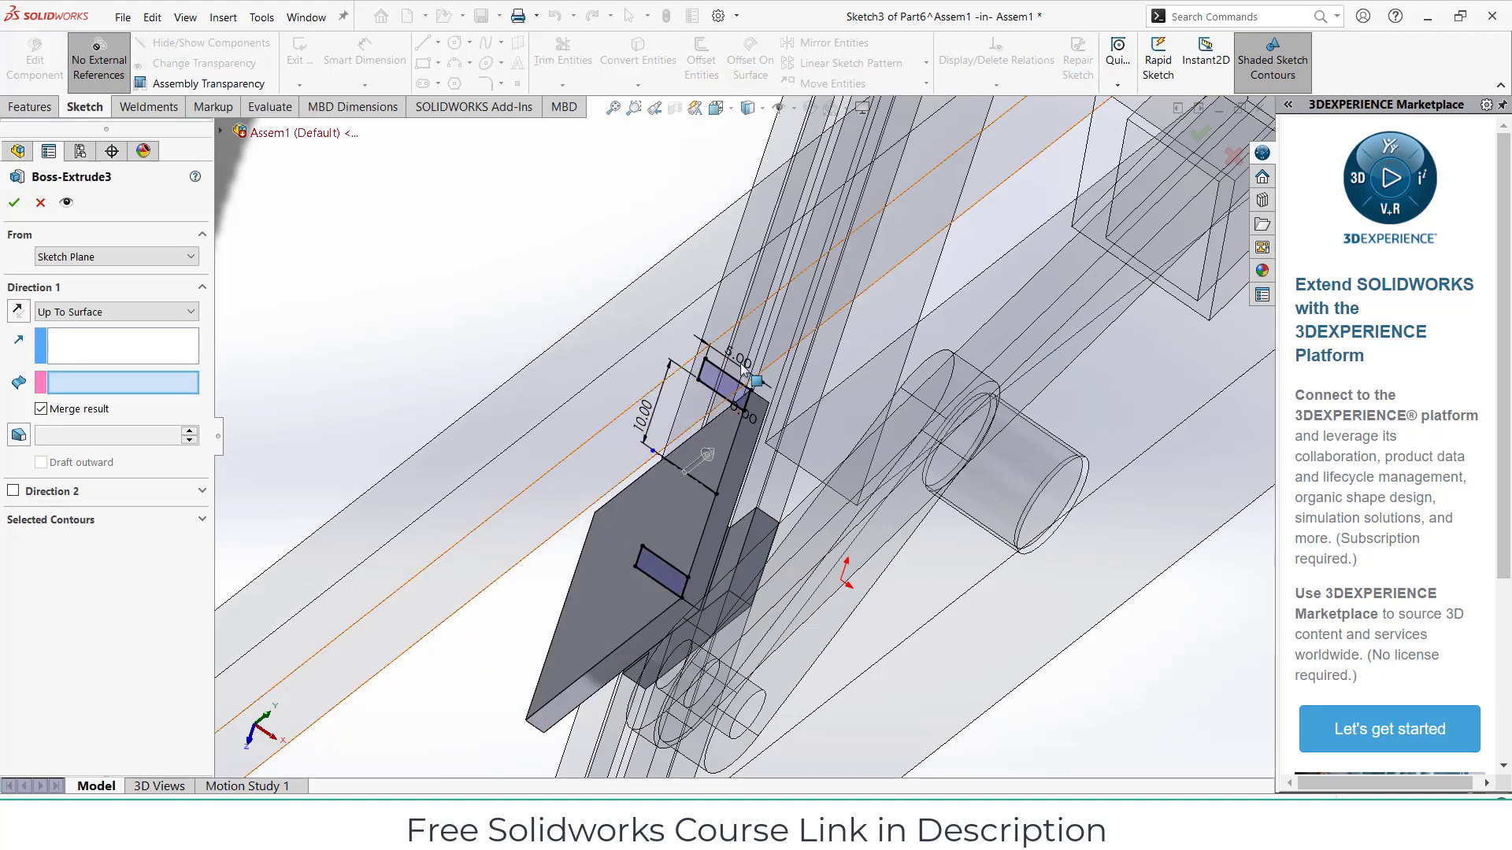
scroll(748, 390, "up", 5)
middle_click_drag(740, 398, 712, 398)
scroll(933, 399, "down", 4)
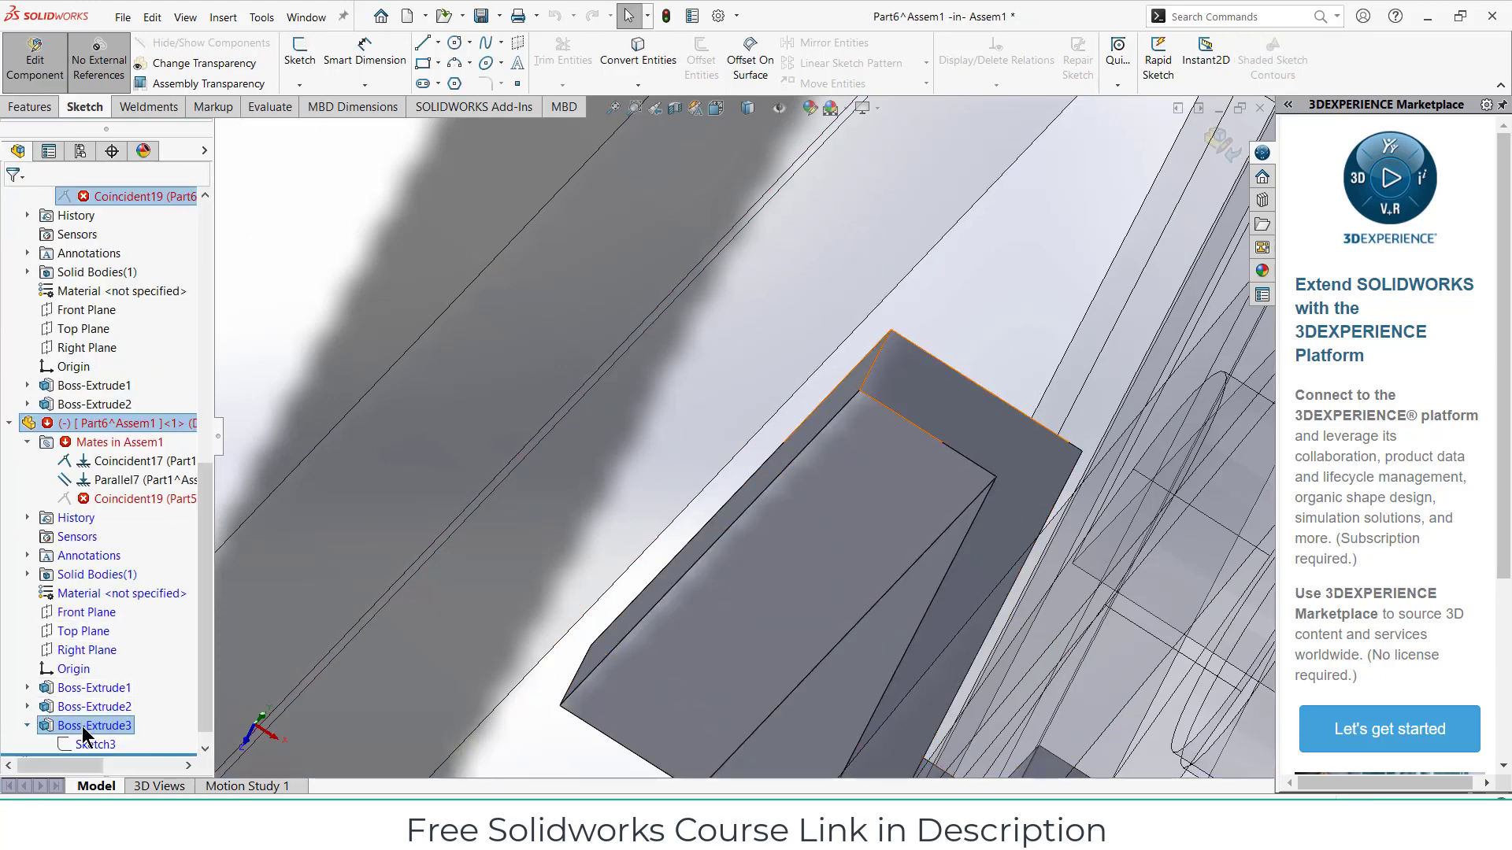
- Edit the sketch of the slider's rib extrusion and set the rib profiles' 5 mm width dimension to 20 mm
right_click(86, 745)
left_click(98, 521)
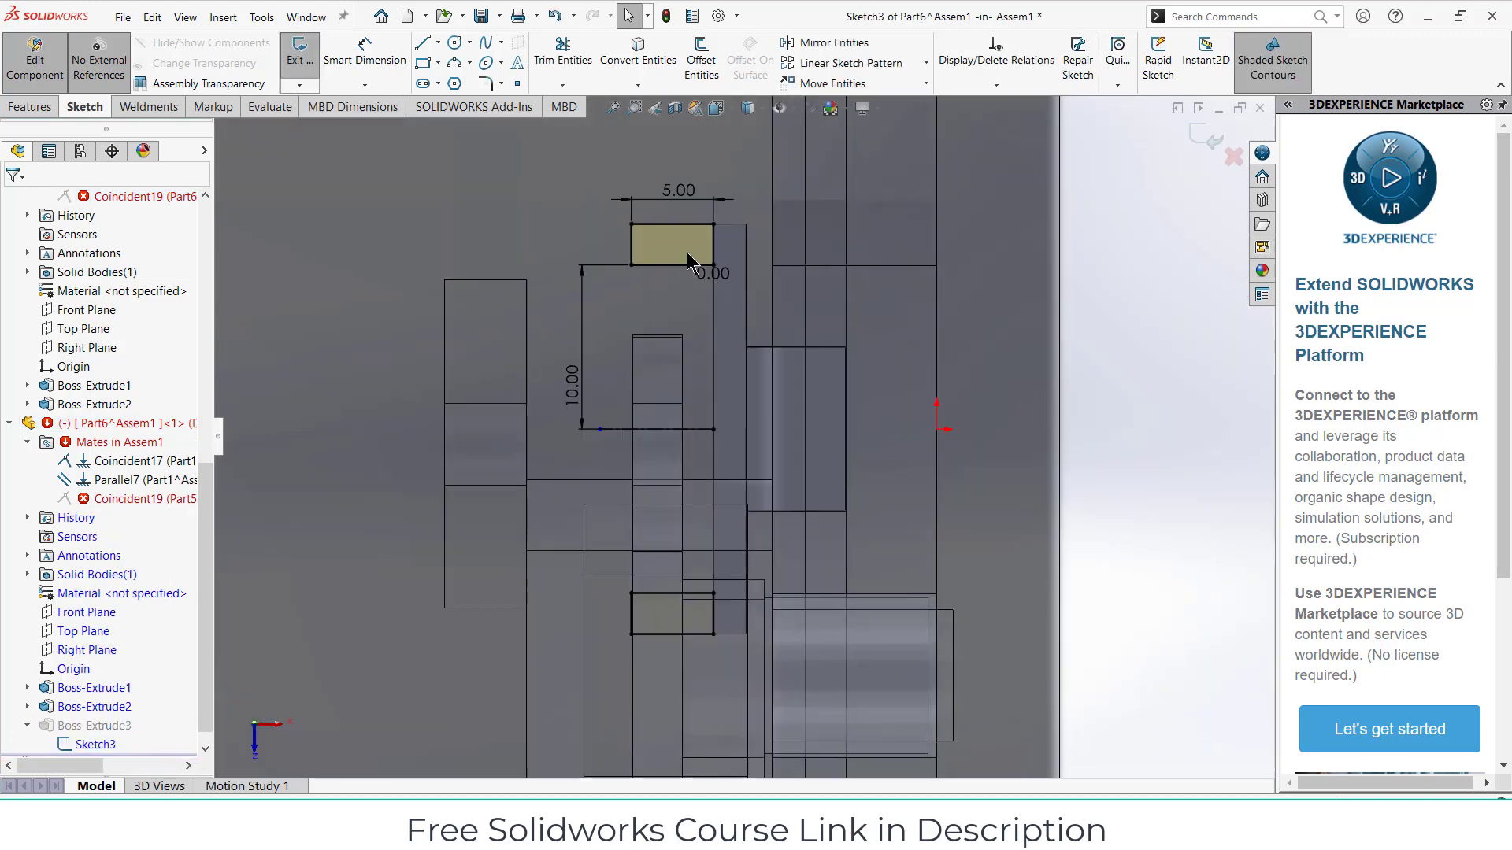
double_click(662, 172)
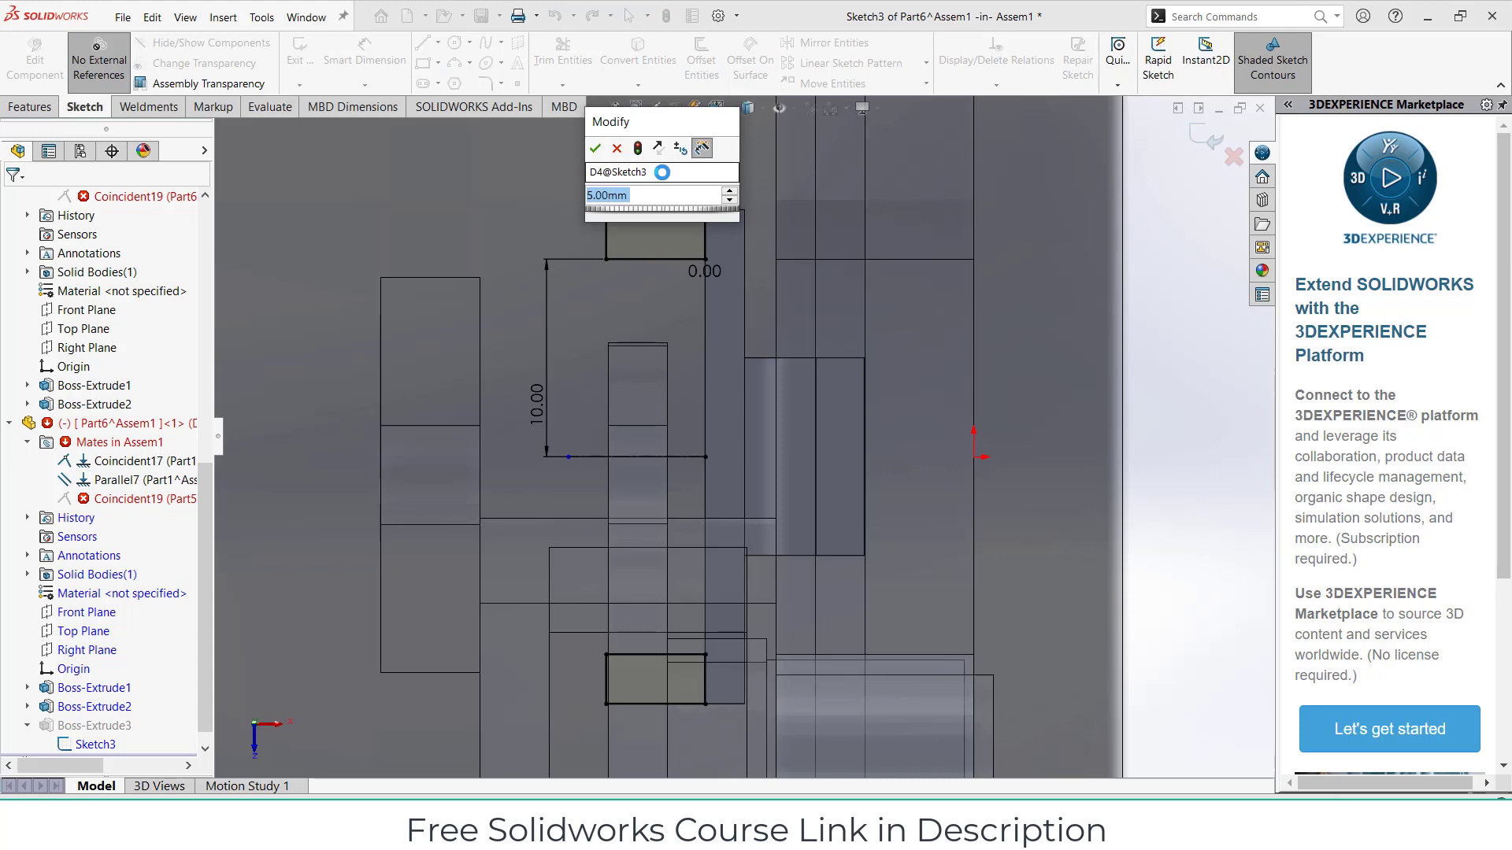
key("Return")
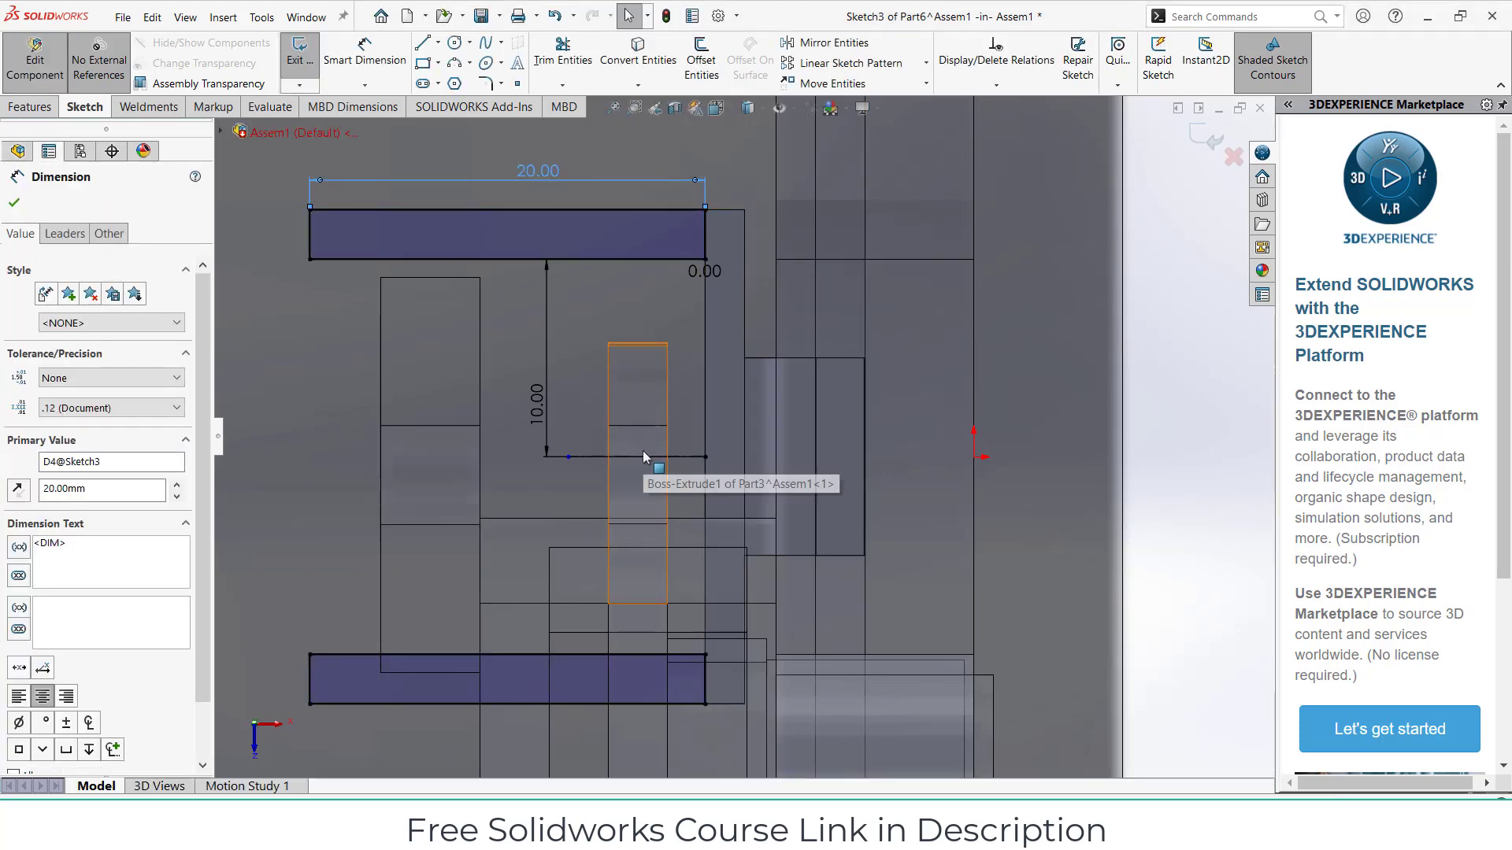
middle_click_drag(642, 451, 663, 375)
scroll(674, 412, "up", 8)
middle_click_drag(762, 585, 882, 508)
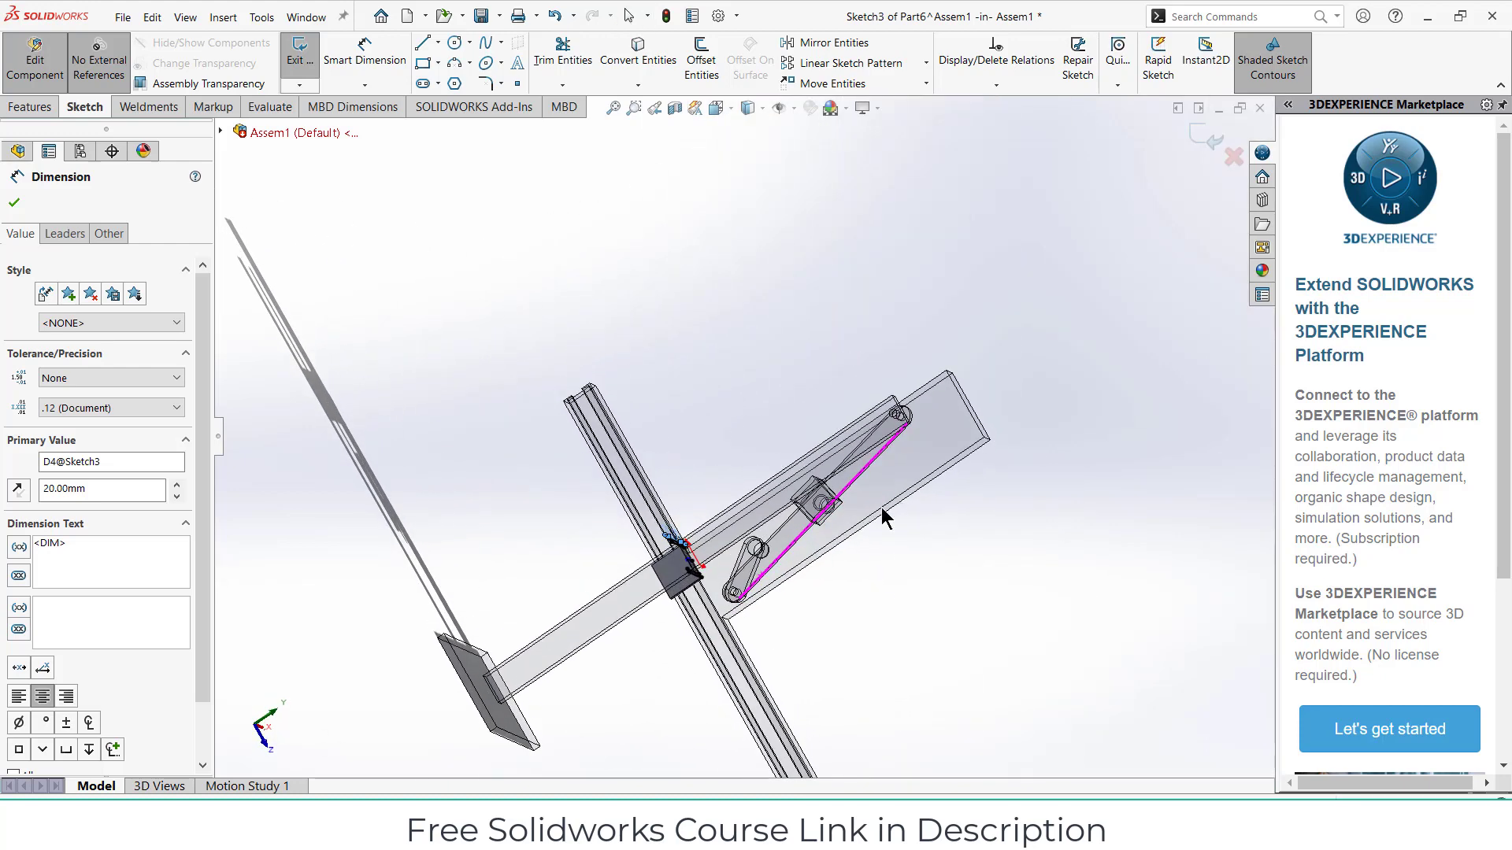
left_click(14, 204)
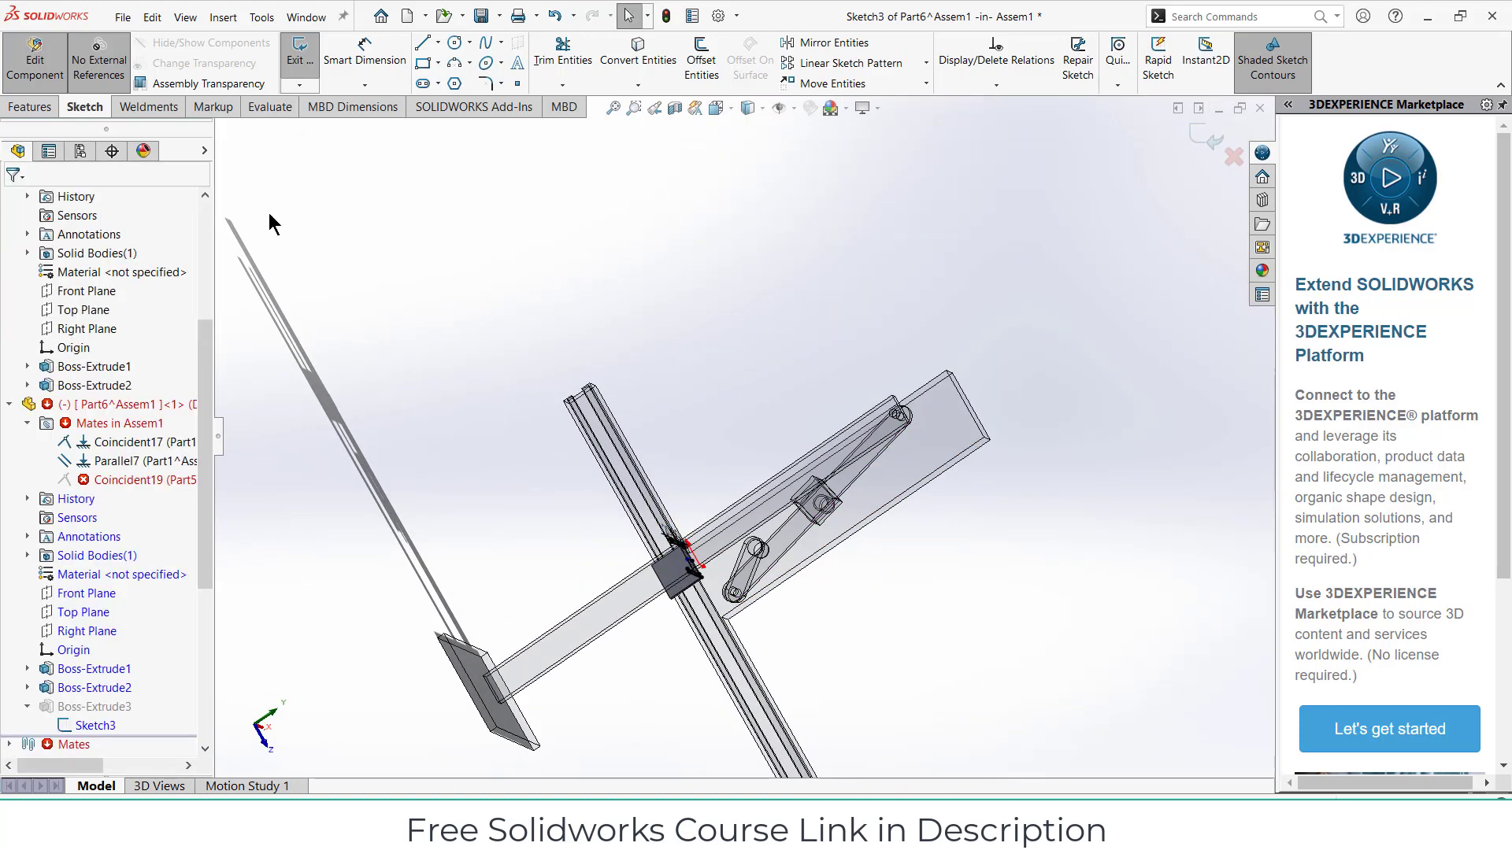
- Exit the rib sketch to rebuild the extrusion and finish editing the slider in the context of the assembly
left_click(1198, 148)
left_click(567, 159)
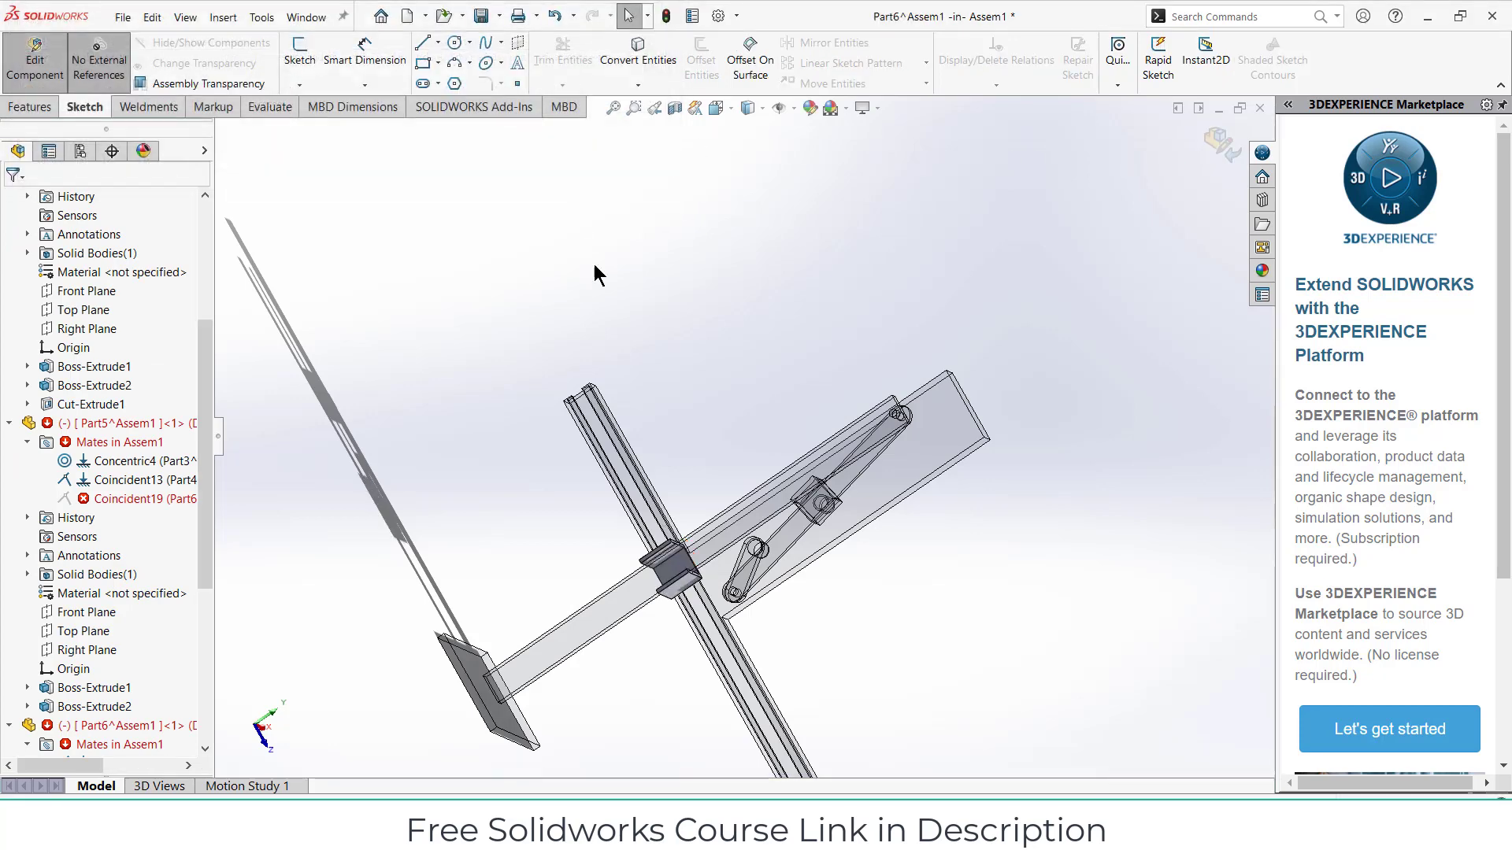
mouse_move(596, 274)
middle_mouse_down()
mouse_move(662, 321)
mouse_move(696, 283)
mouse_move(759, 408)
mouse_move(722, 360)
middle_mouse_up()
left_click(1218, 149)
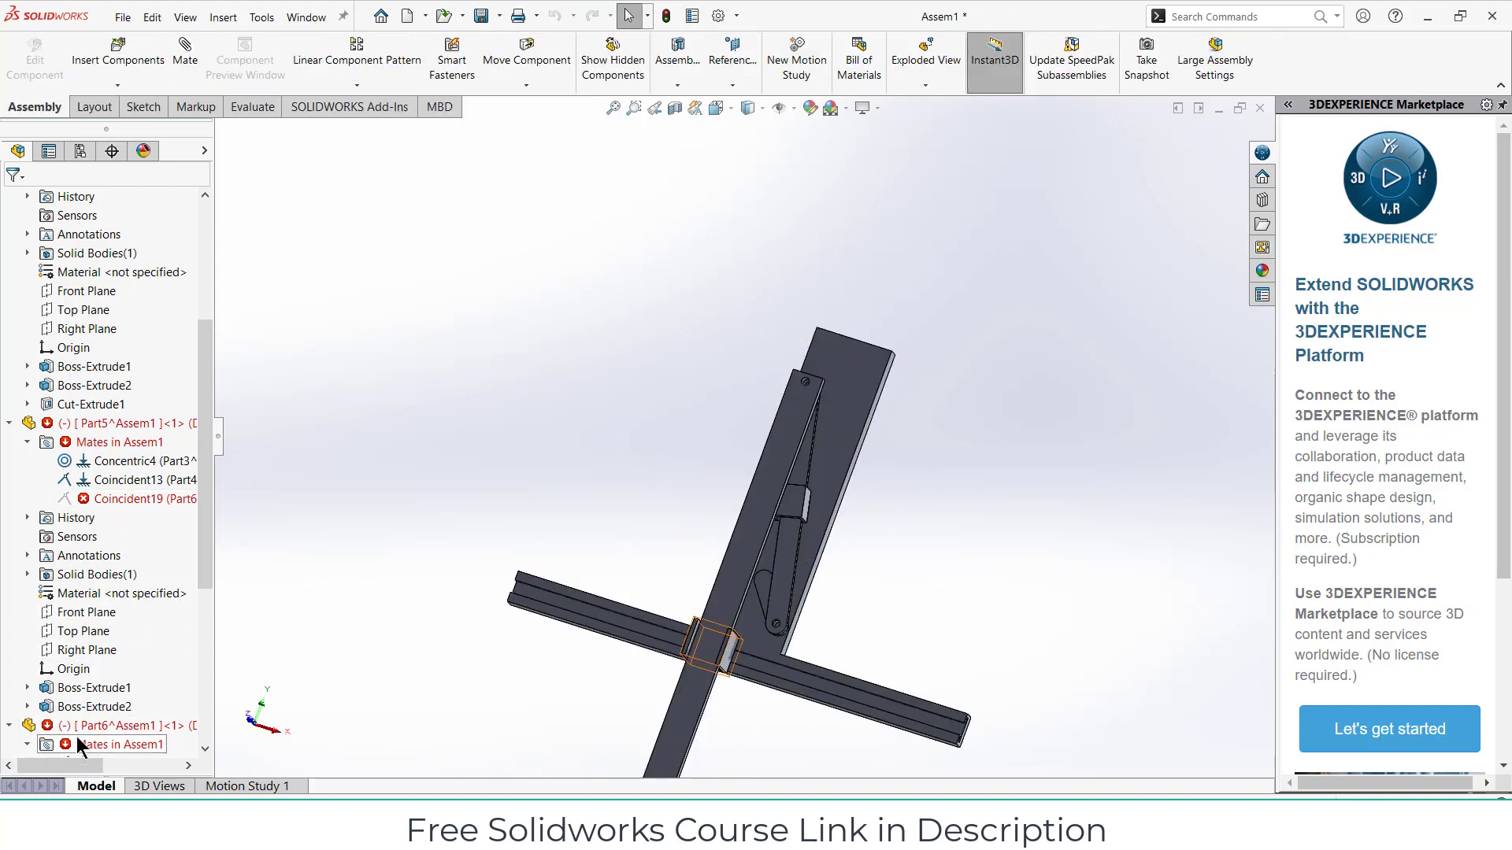
- Open the failed mate Coincident19 for editing and delete its missing face reference on the slider
right_click(110, 501)
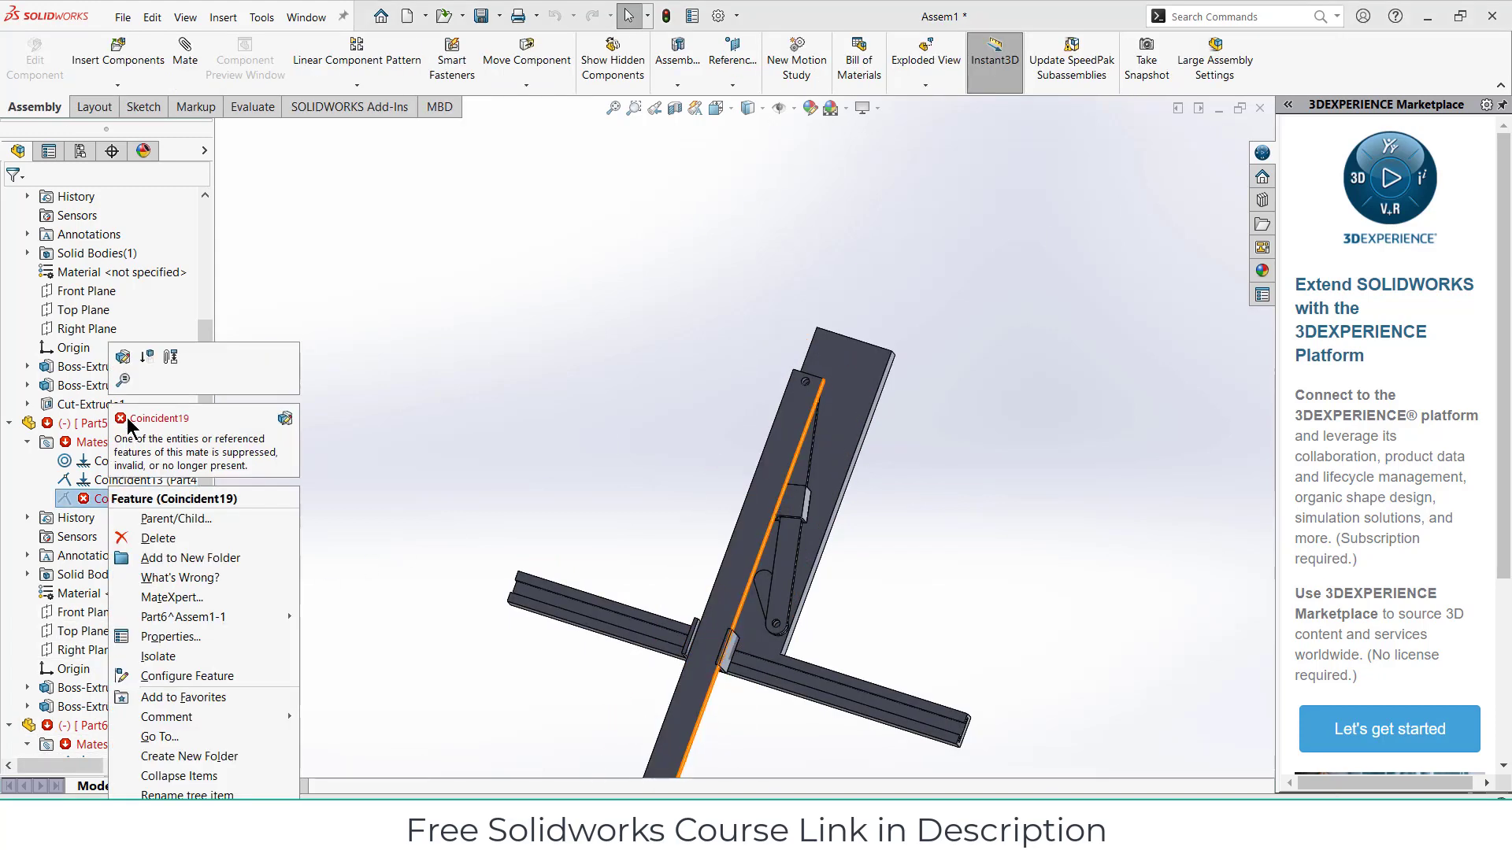
left_click(125, 356)
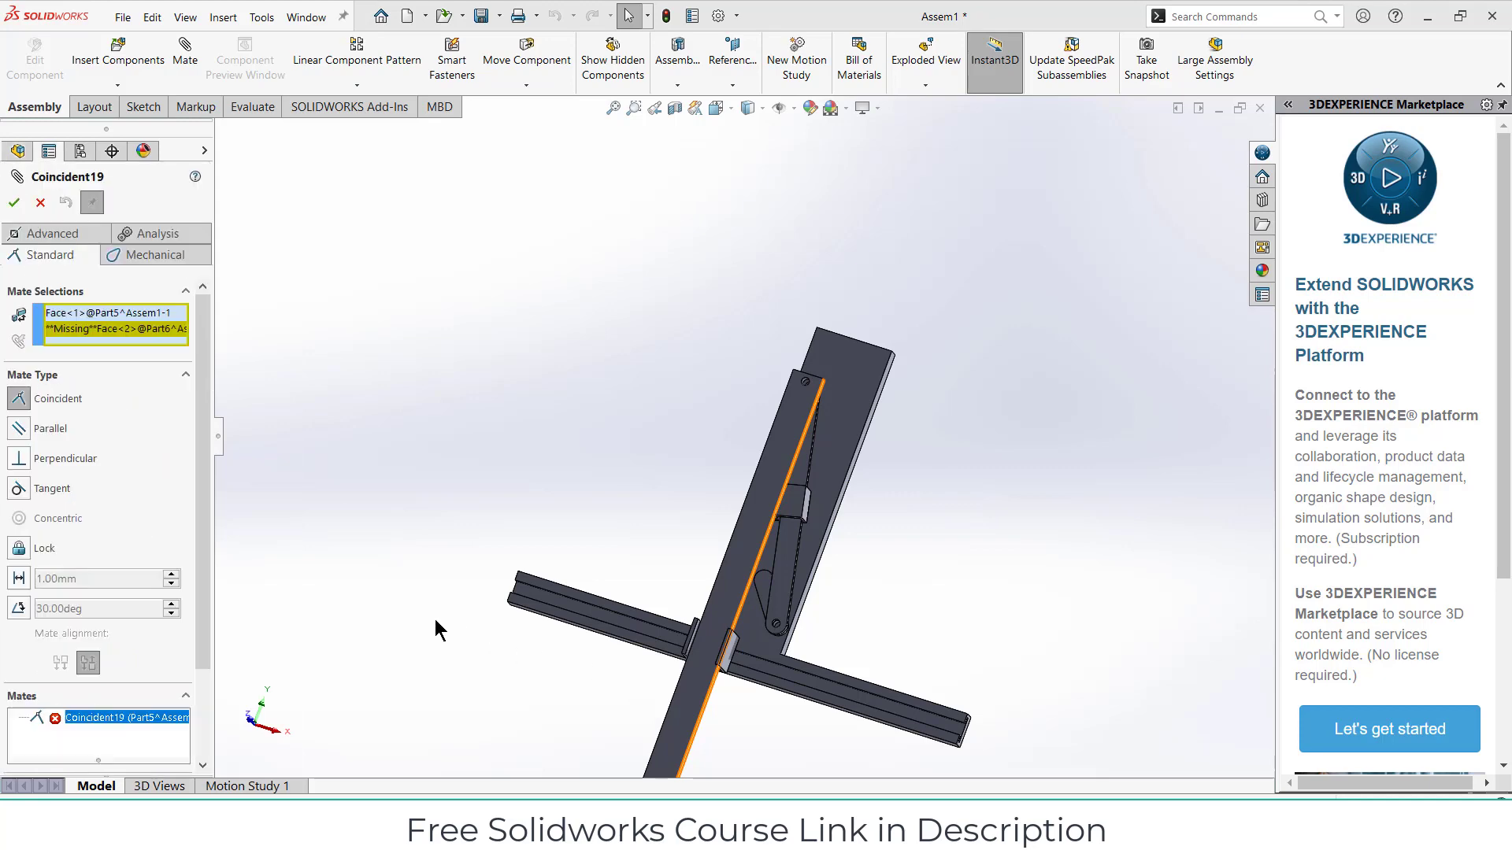
right_click(105, 329)
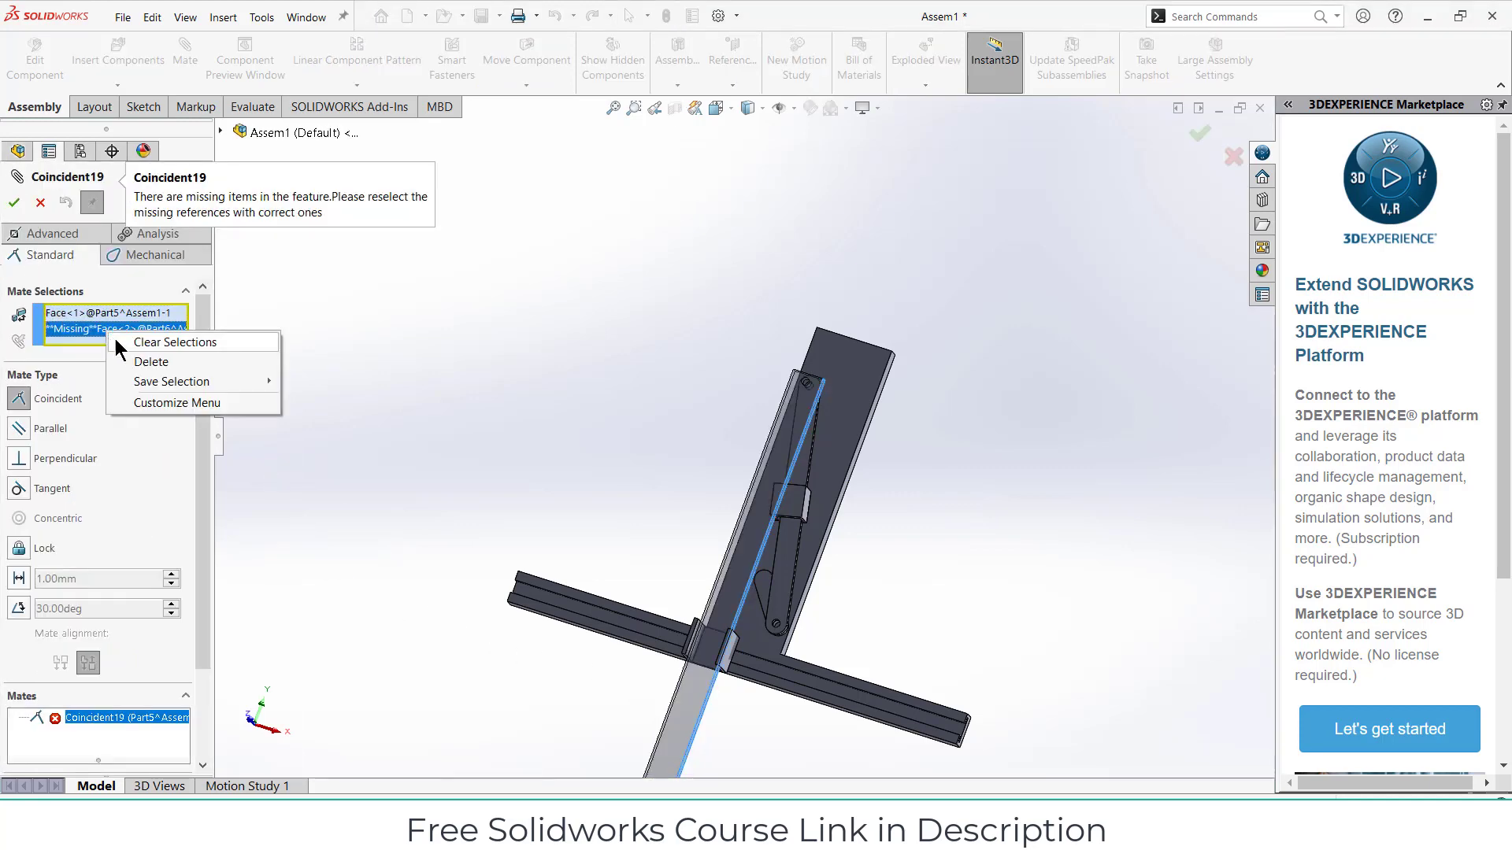
left_click(135, 360)
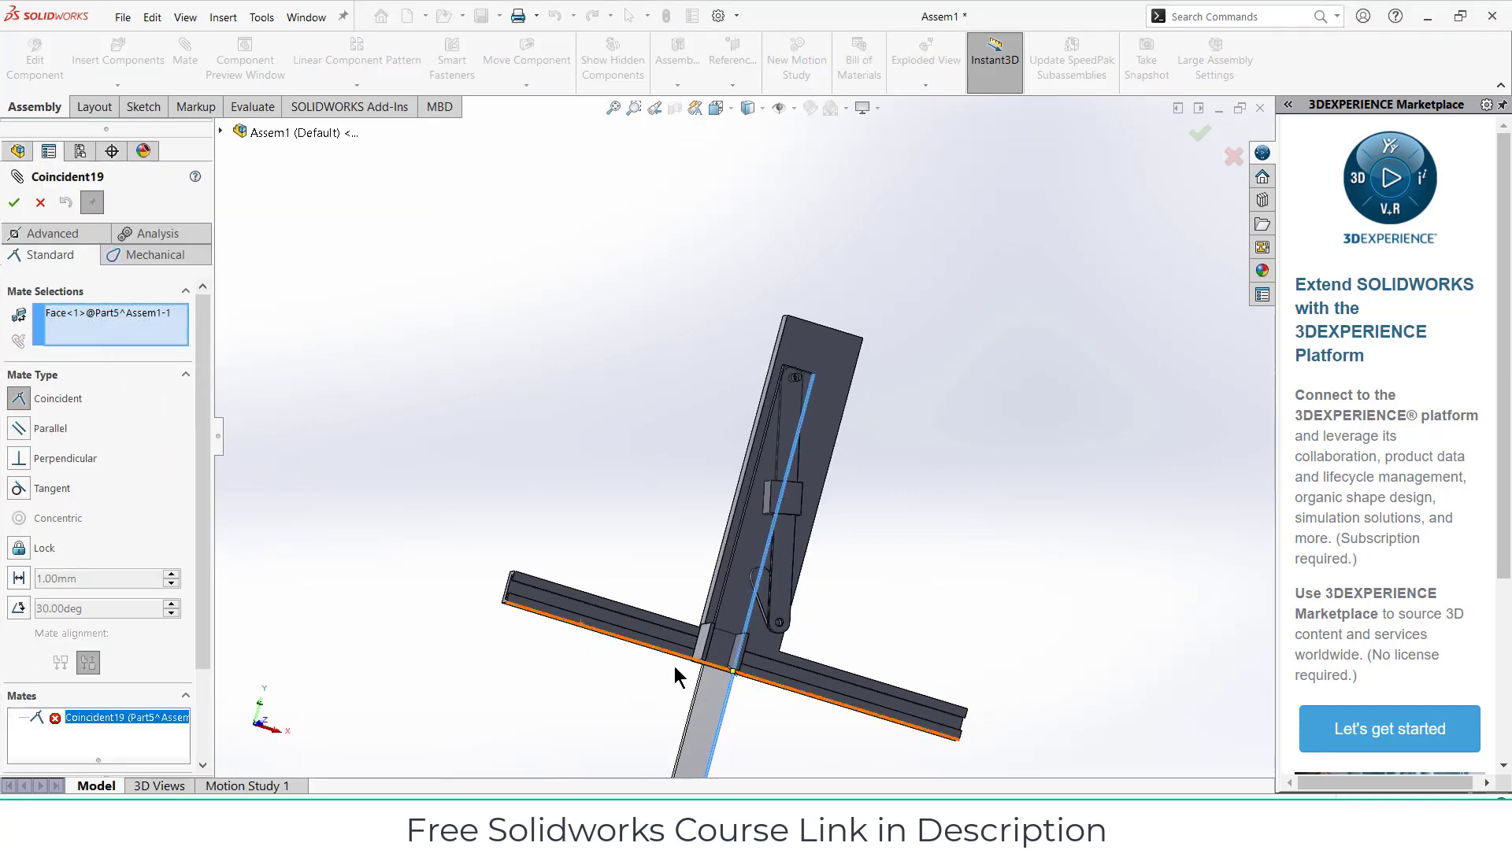
- Pick the inner face of the slider's rib as the replacement reference for Coincident19 and accept the mate
scroll(700, 657, "down", 5)
middle_click_drag(716, 523, 740, 553)
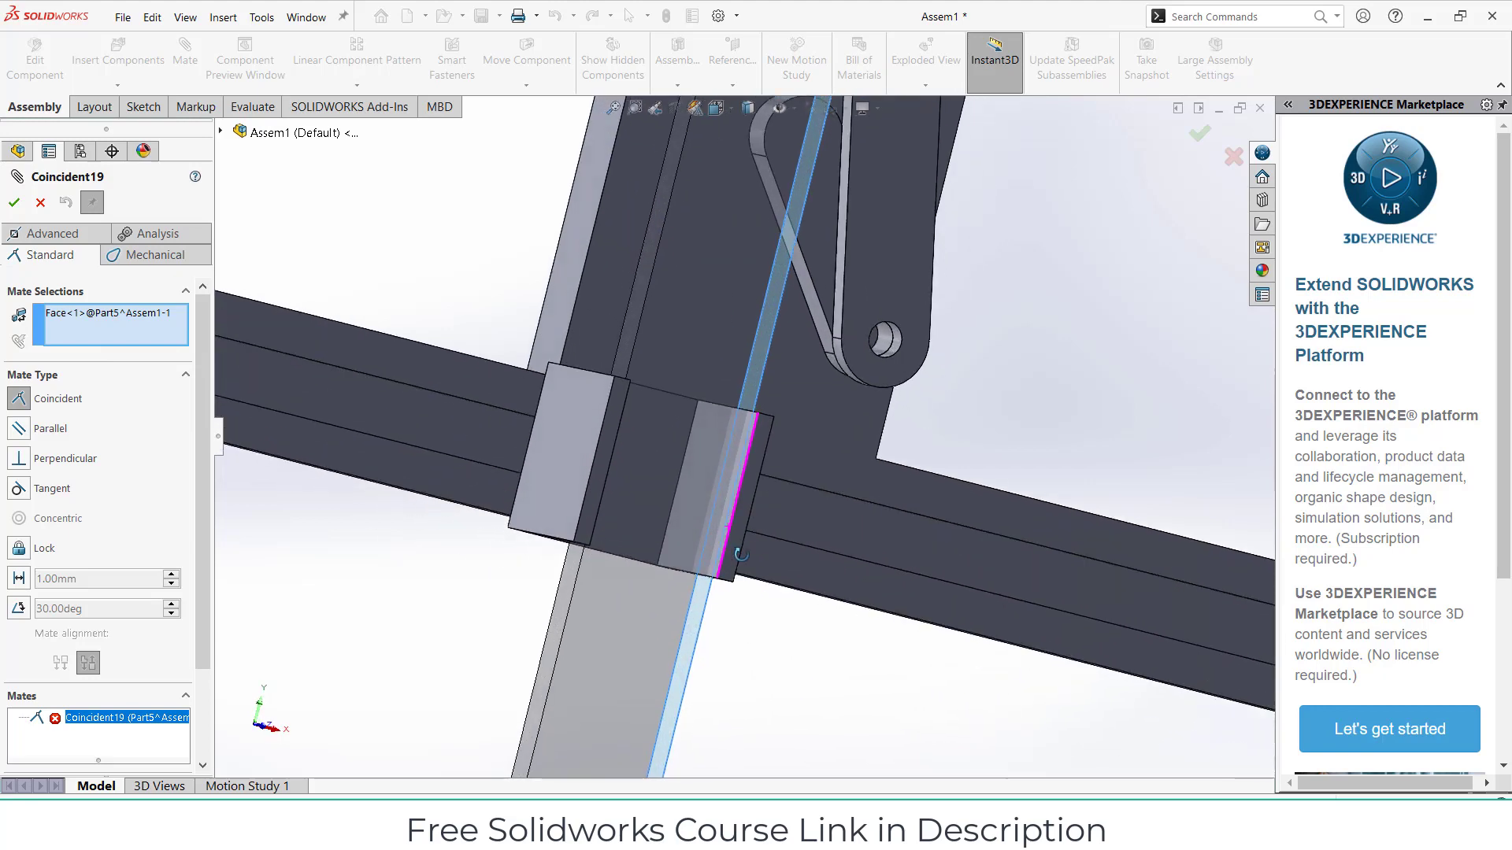
left_click(743, 451)
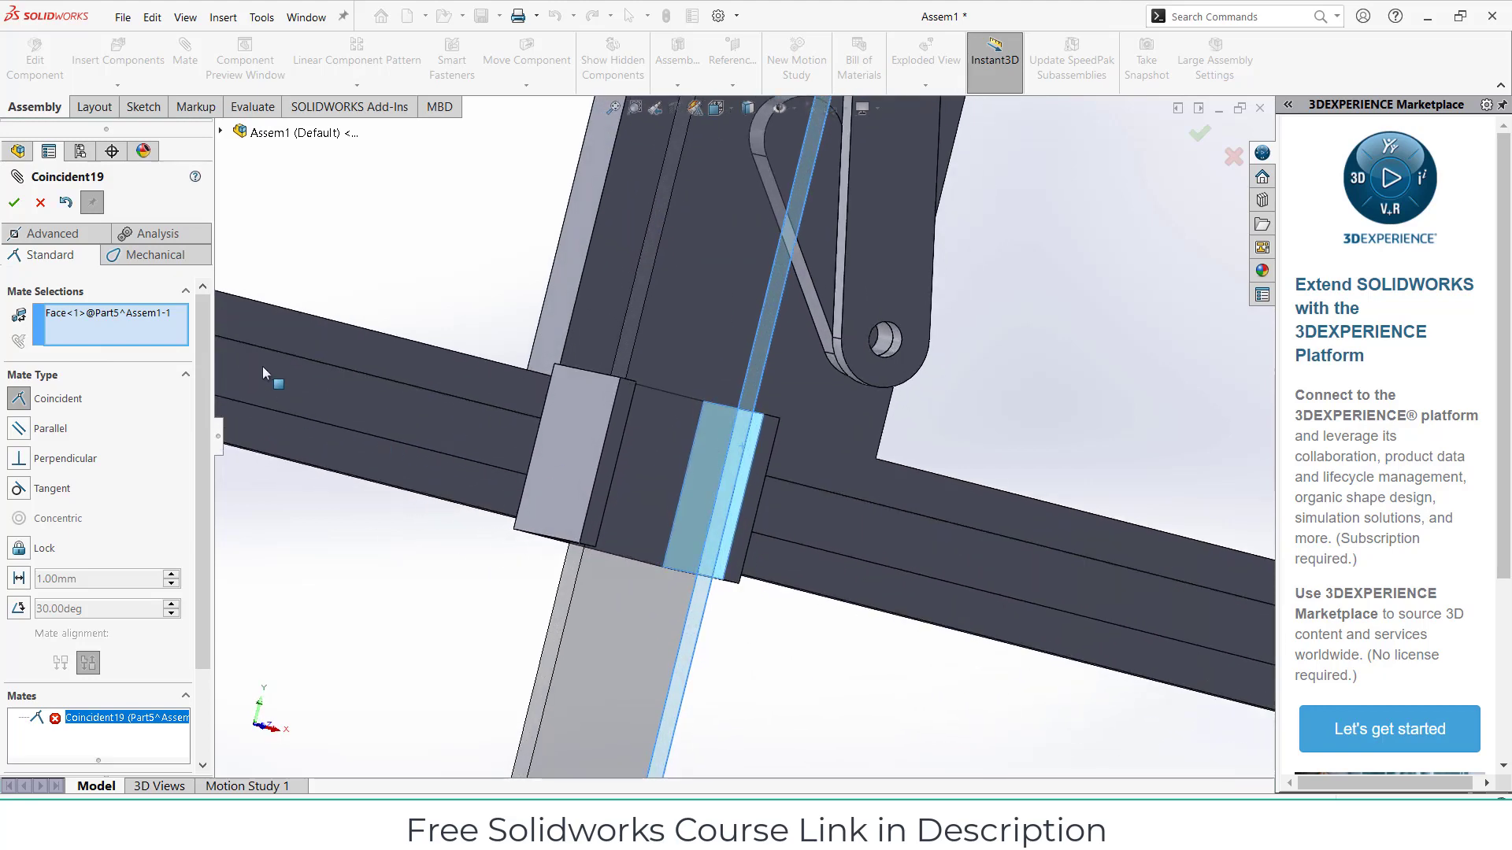
left_click(14, 203)
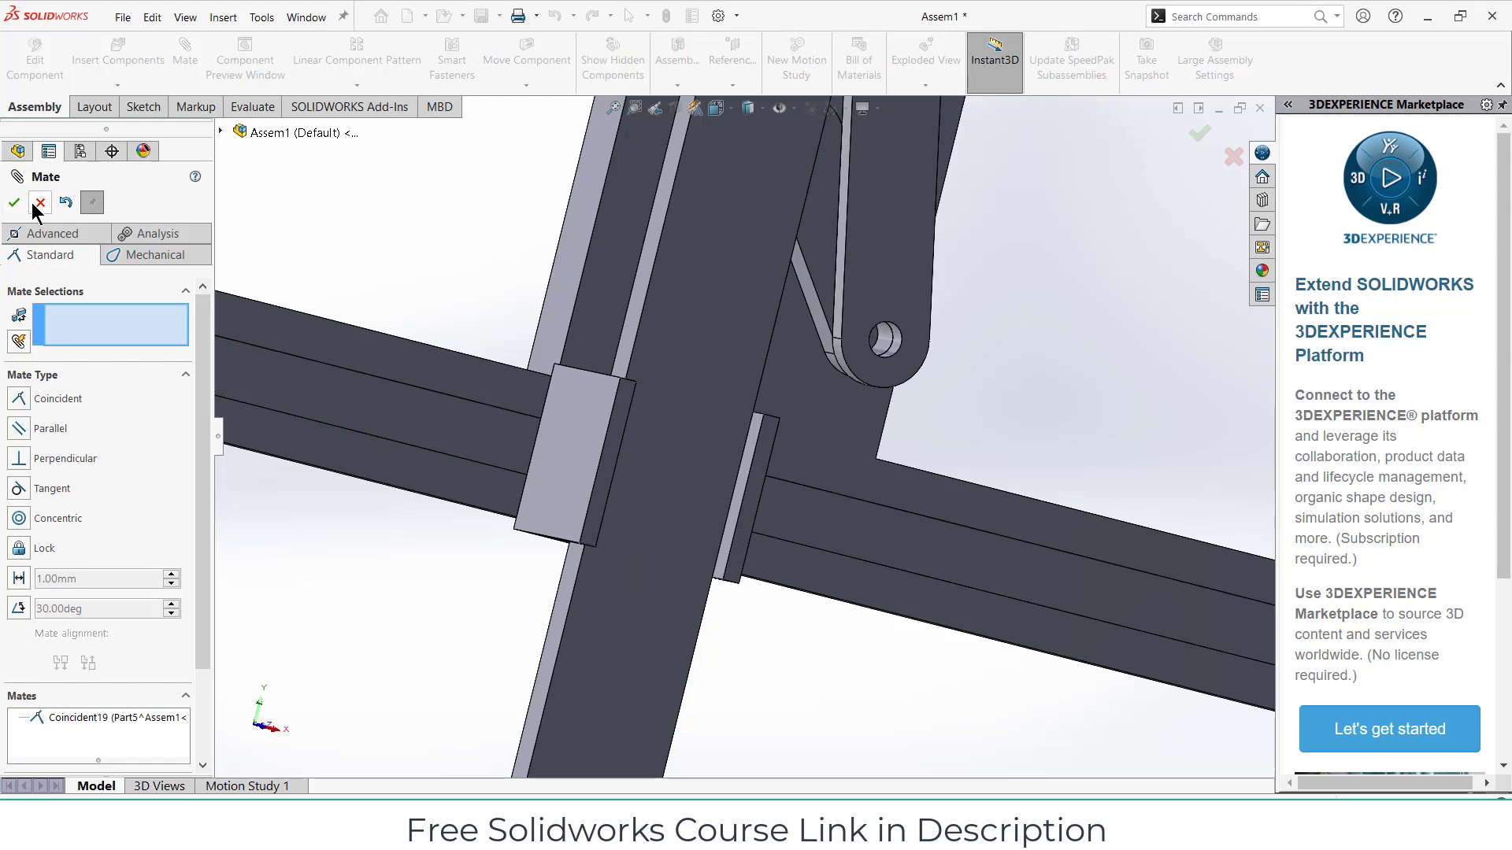
scroll(683, 324, "up", 5)
middle_click_drag(683, 327, 725, 374)
scroll(725, 375, "up", 3)
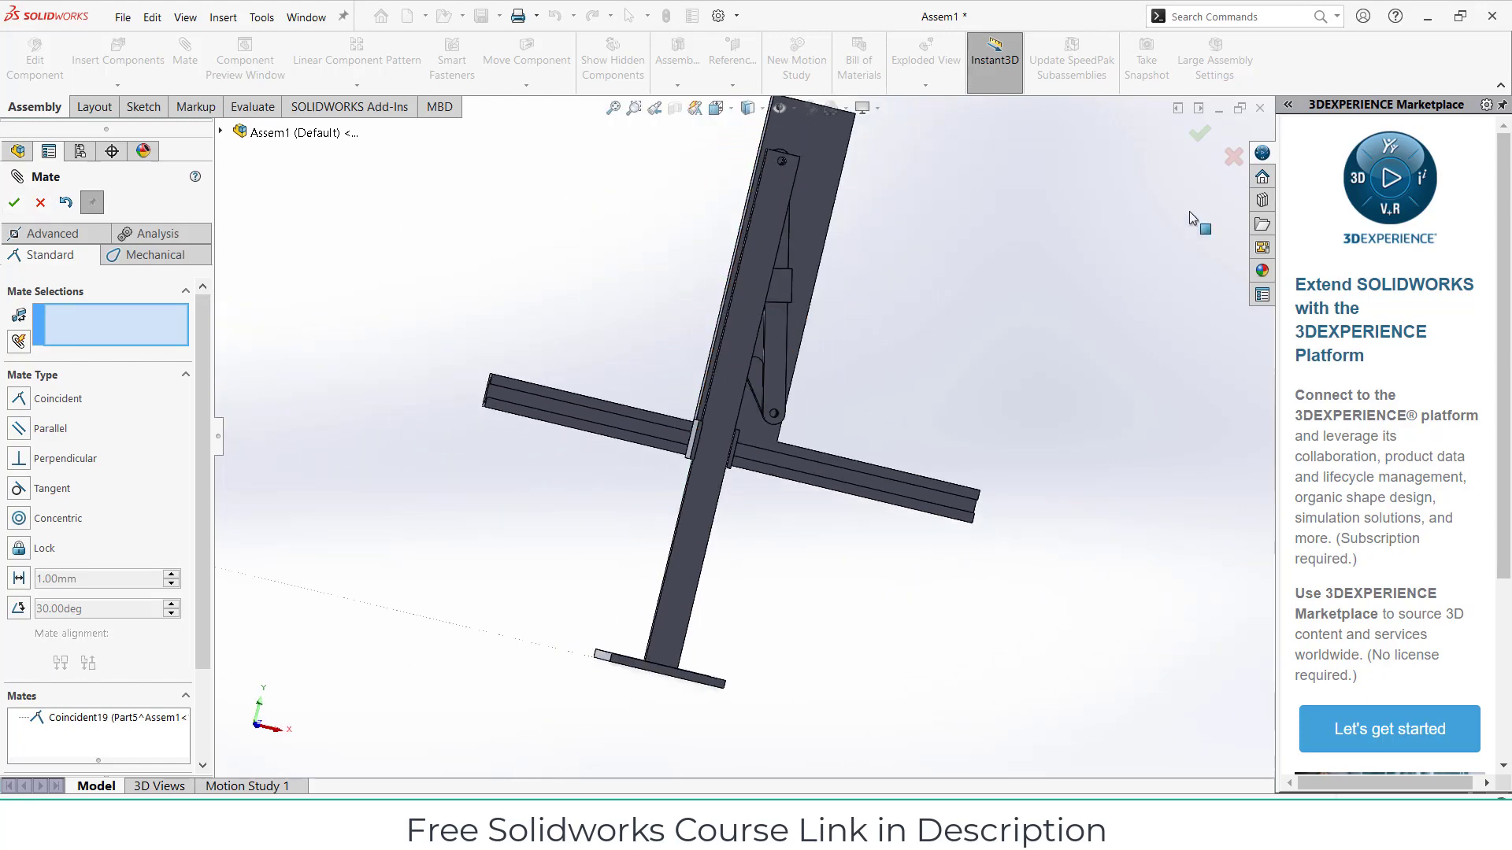
left_click(1203, 143)
- Turn the crank by hand to check how the linkage and slider move with the repaired mate
middle_click_drag(942, 394, 764, 399)
scroll(763, 398, "down", 3)
left_click_drag(753, 381, 842, 386)
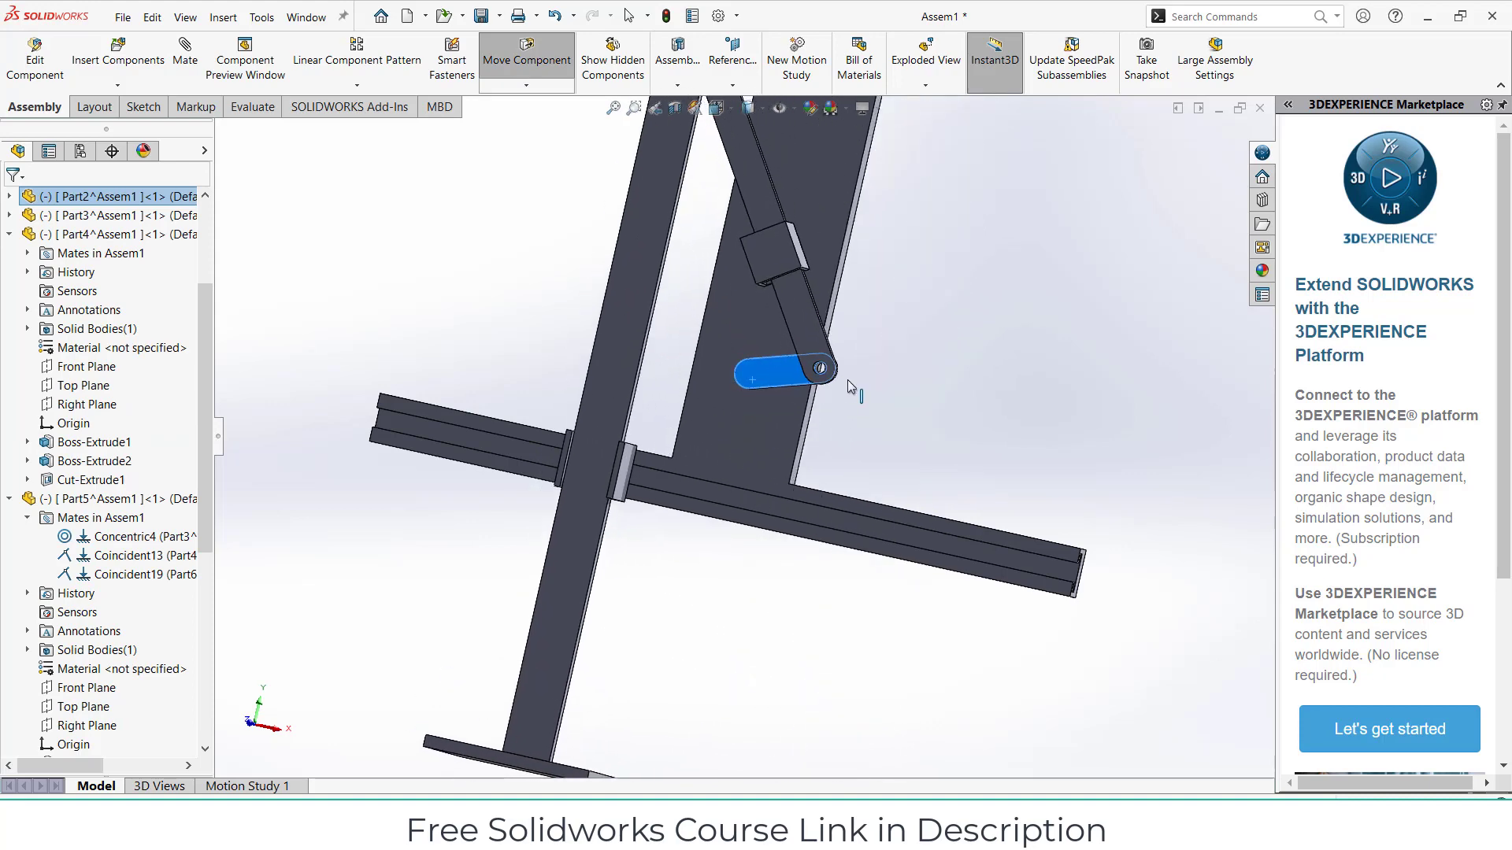
key("Escape")
scroll(865, 399, "up", 3)
middle_click_drag(865, 400, 876, 475)
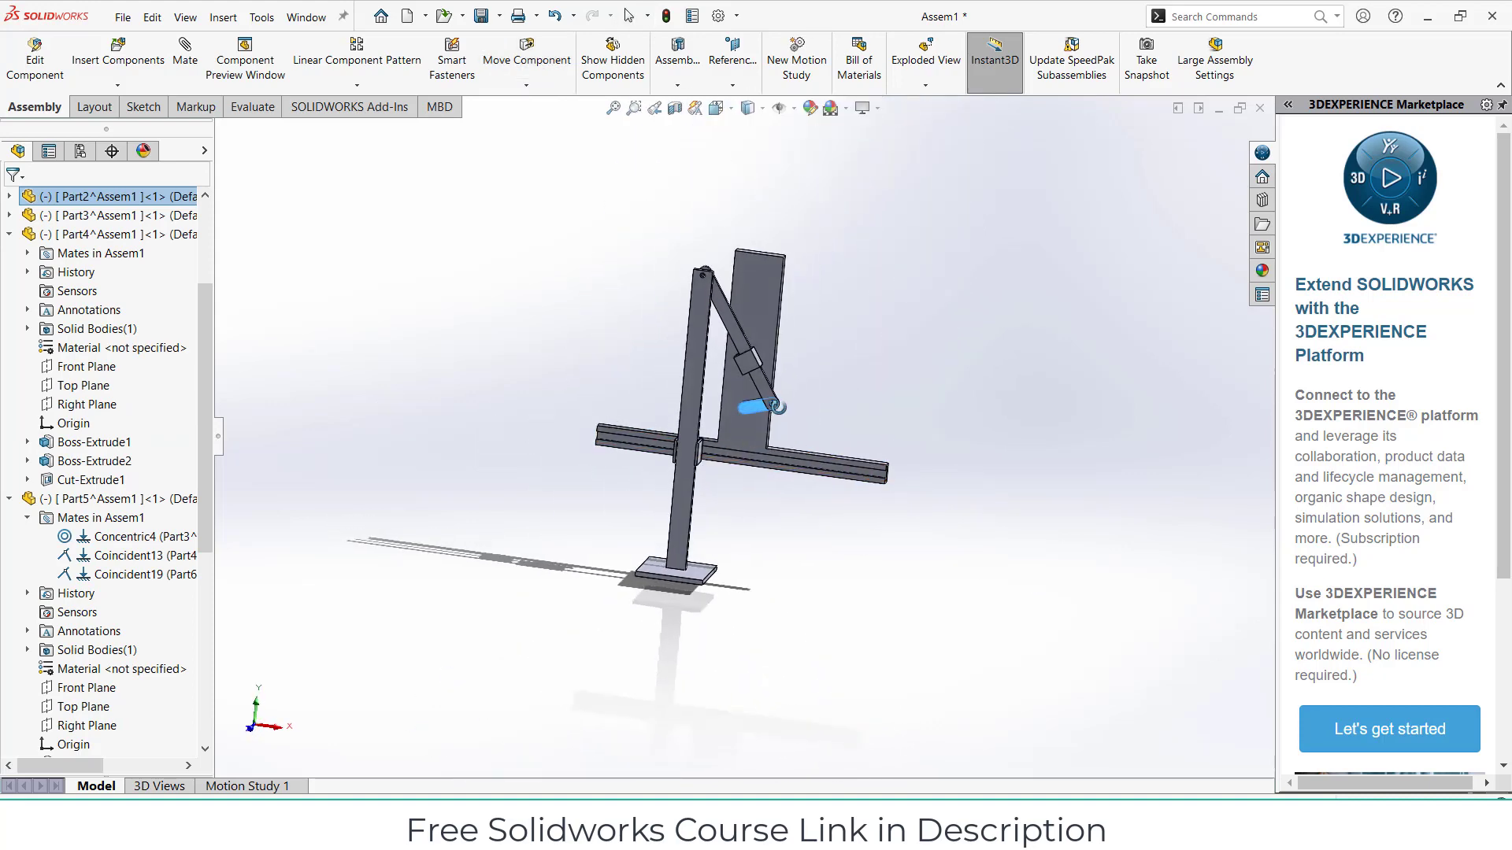
- Set the assembly to the isometric view and clear the crank selection
middle_click_drag(811, 411, 764, 408)
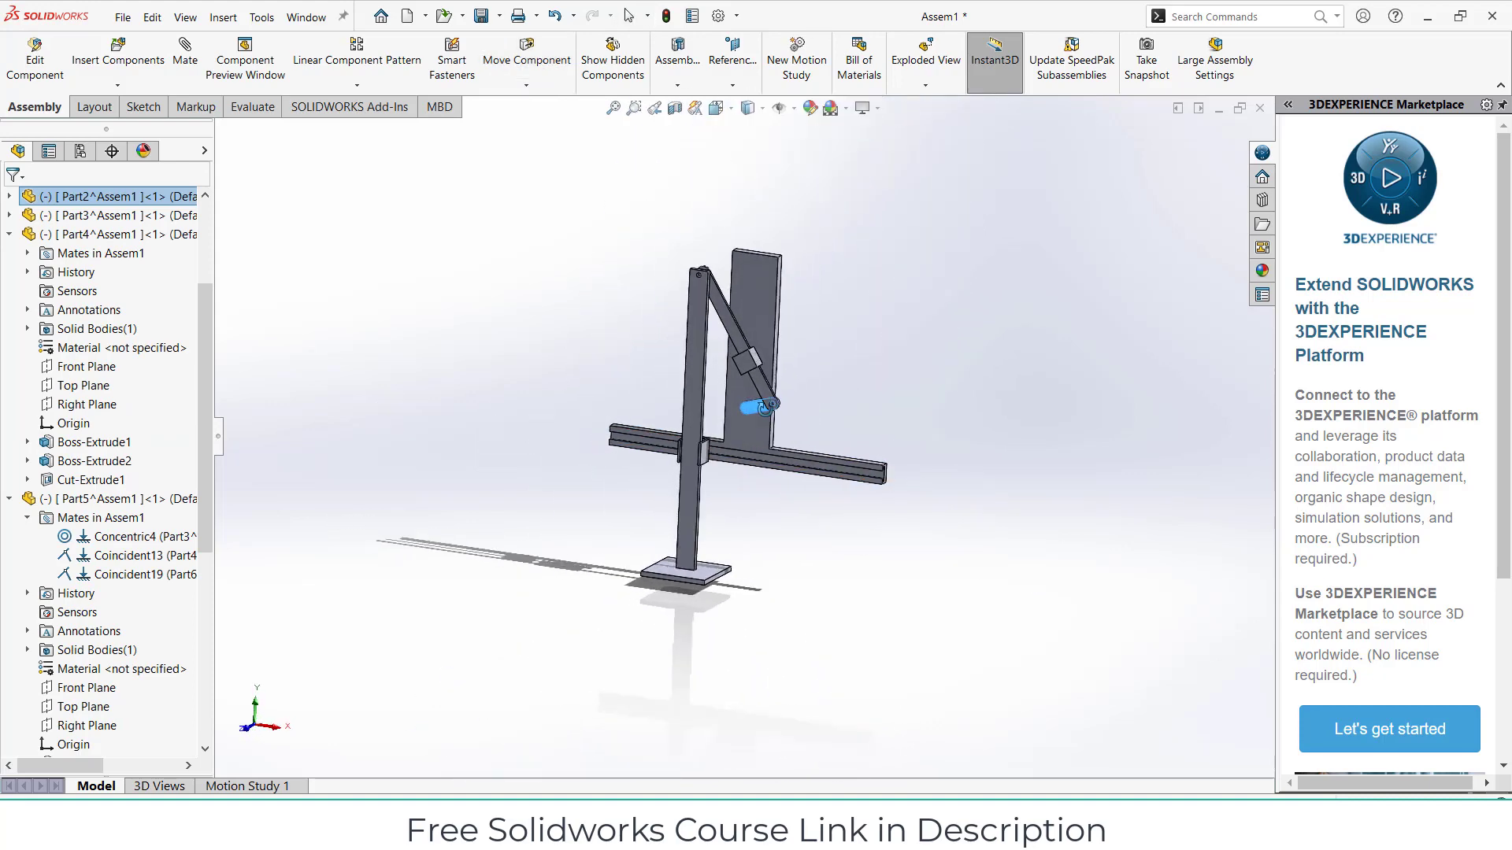
left_click(742, 112)
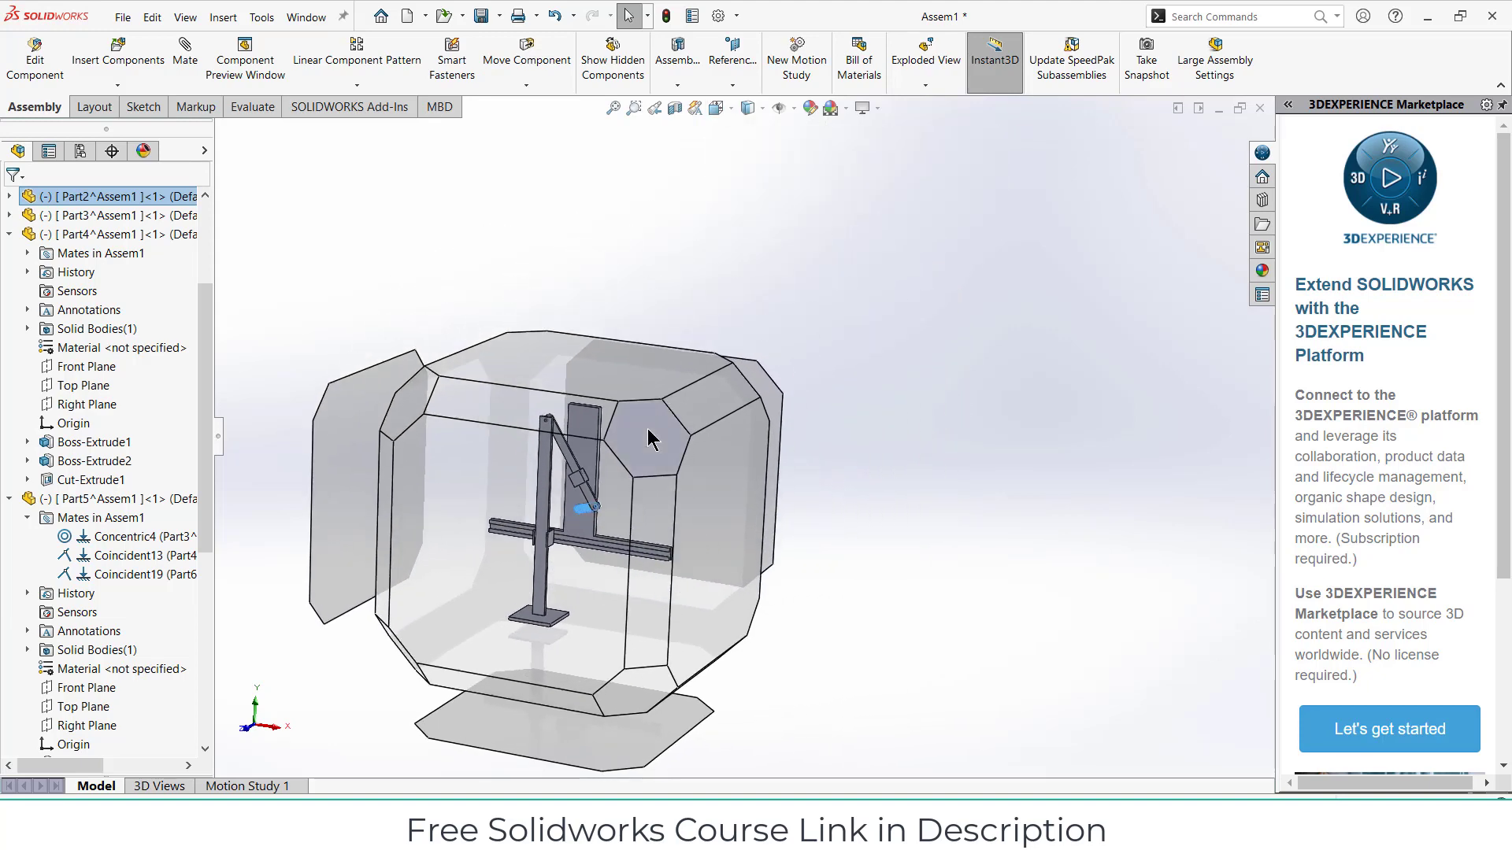
left_click(647, 438)
left_click(950, 474)
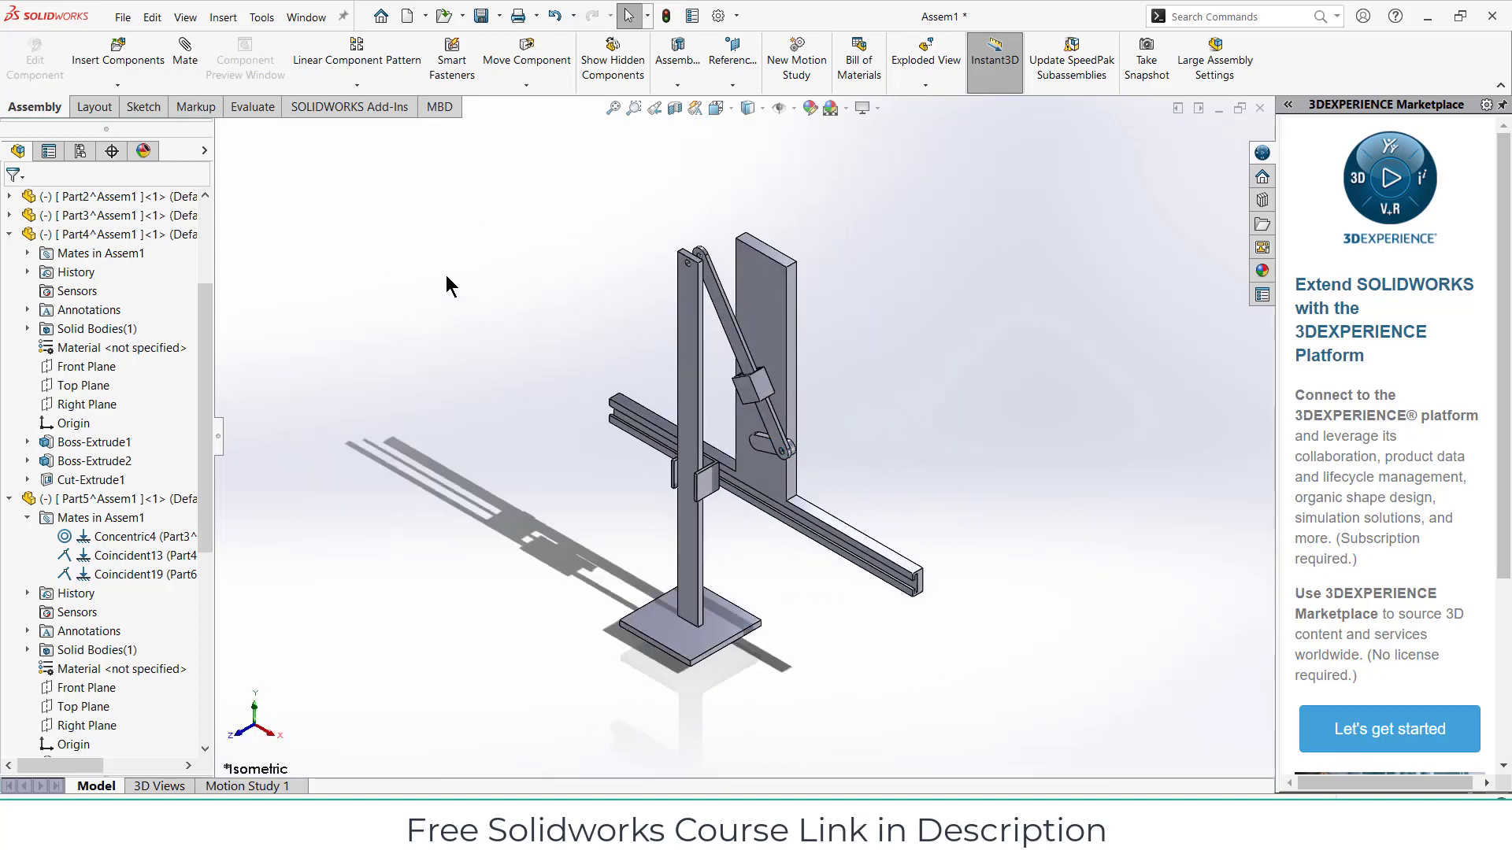
- Enable the SOLIDWORKS Motion add-in and open Motion Study 1
left_click(353, 108)
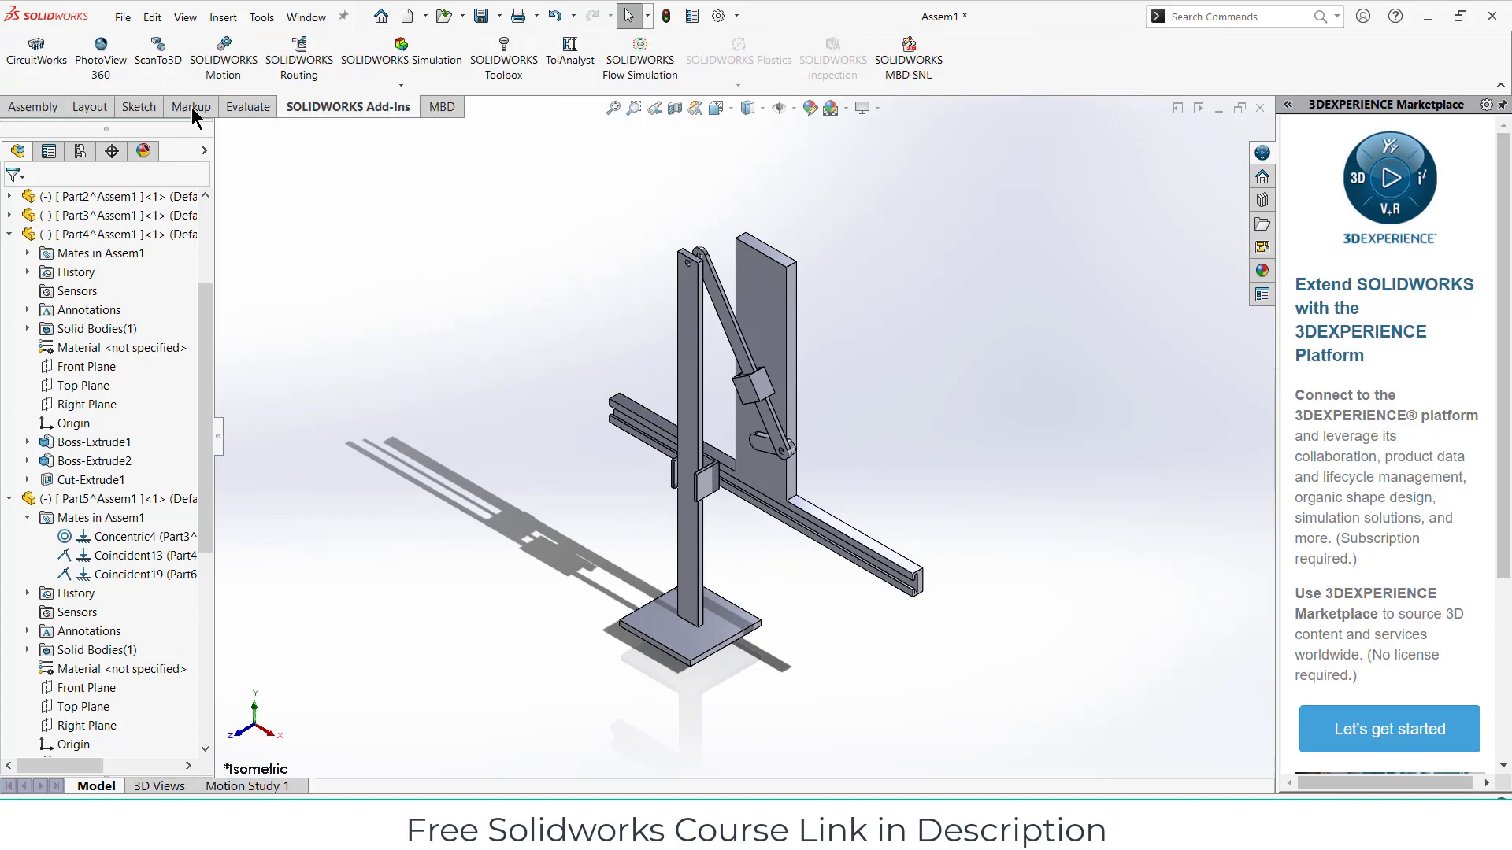
left_click(224, 62)
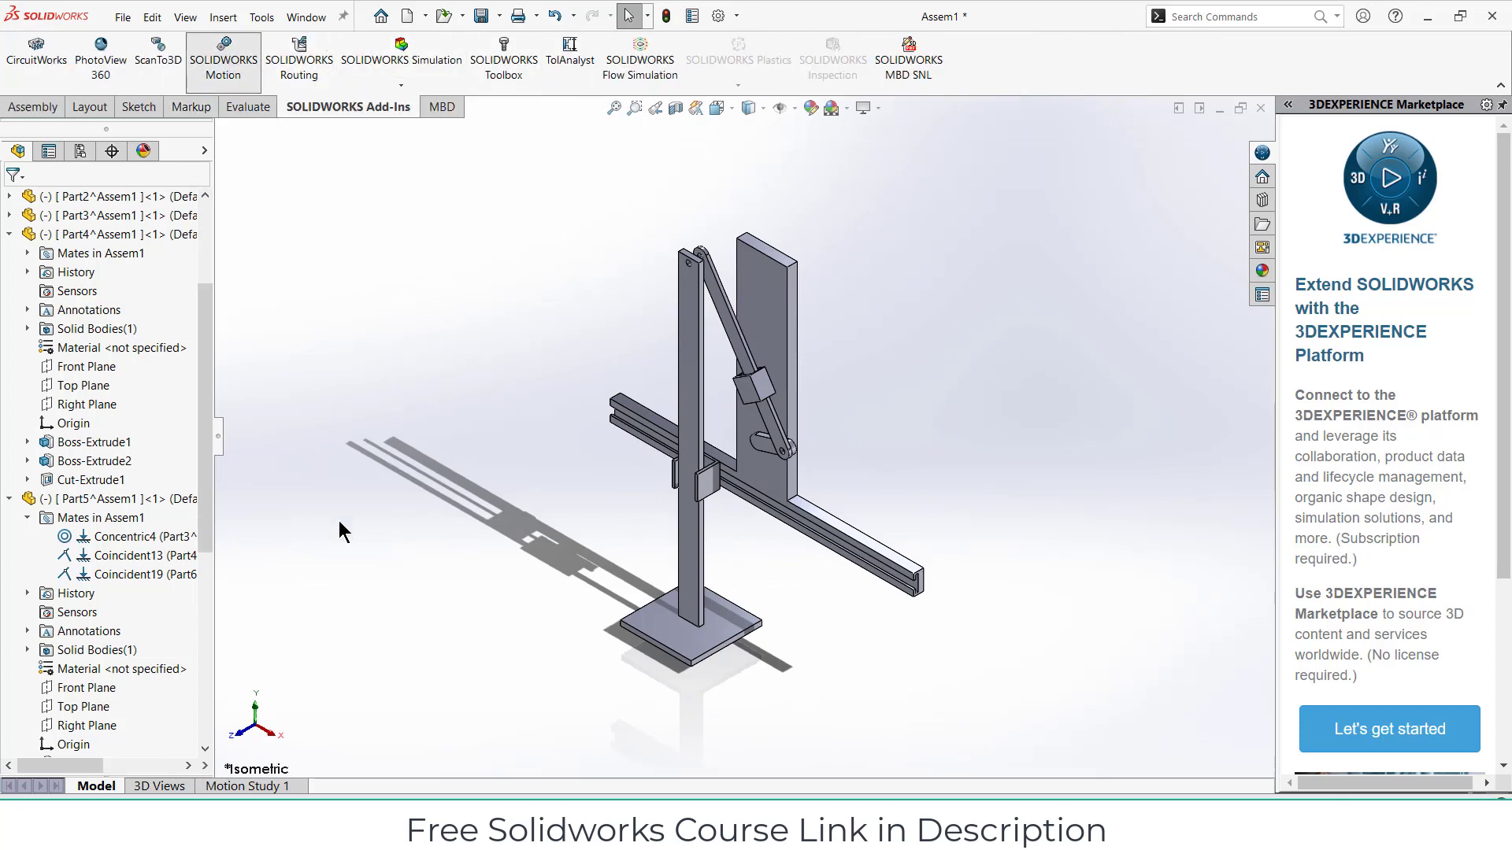
left_click(268, 784)
- Start a rotary motor in the motion study and place it on the rounded pivot end face of the crank
left_click(626, 575)
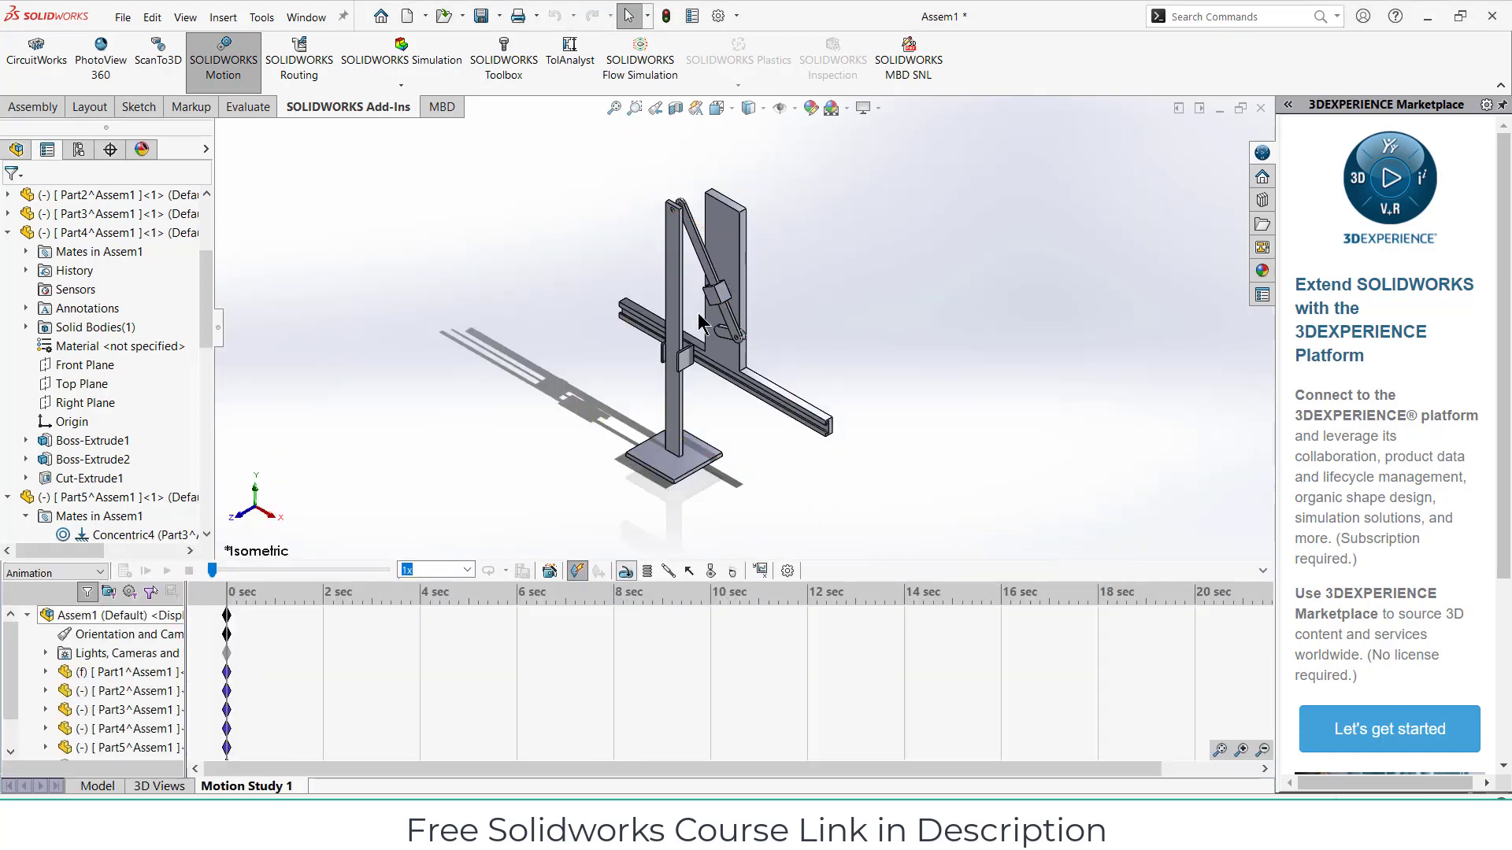
scroll(834, 378, "down", 10)
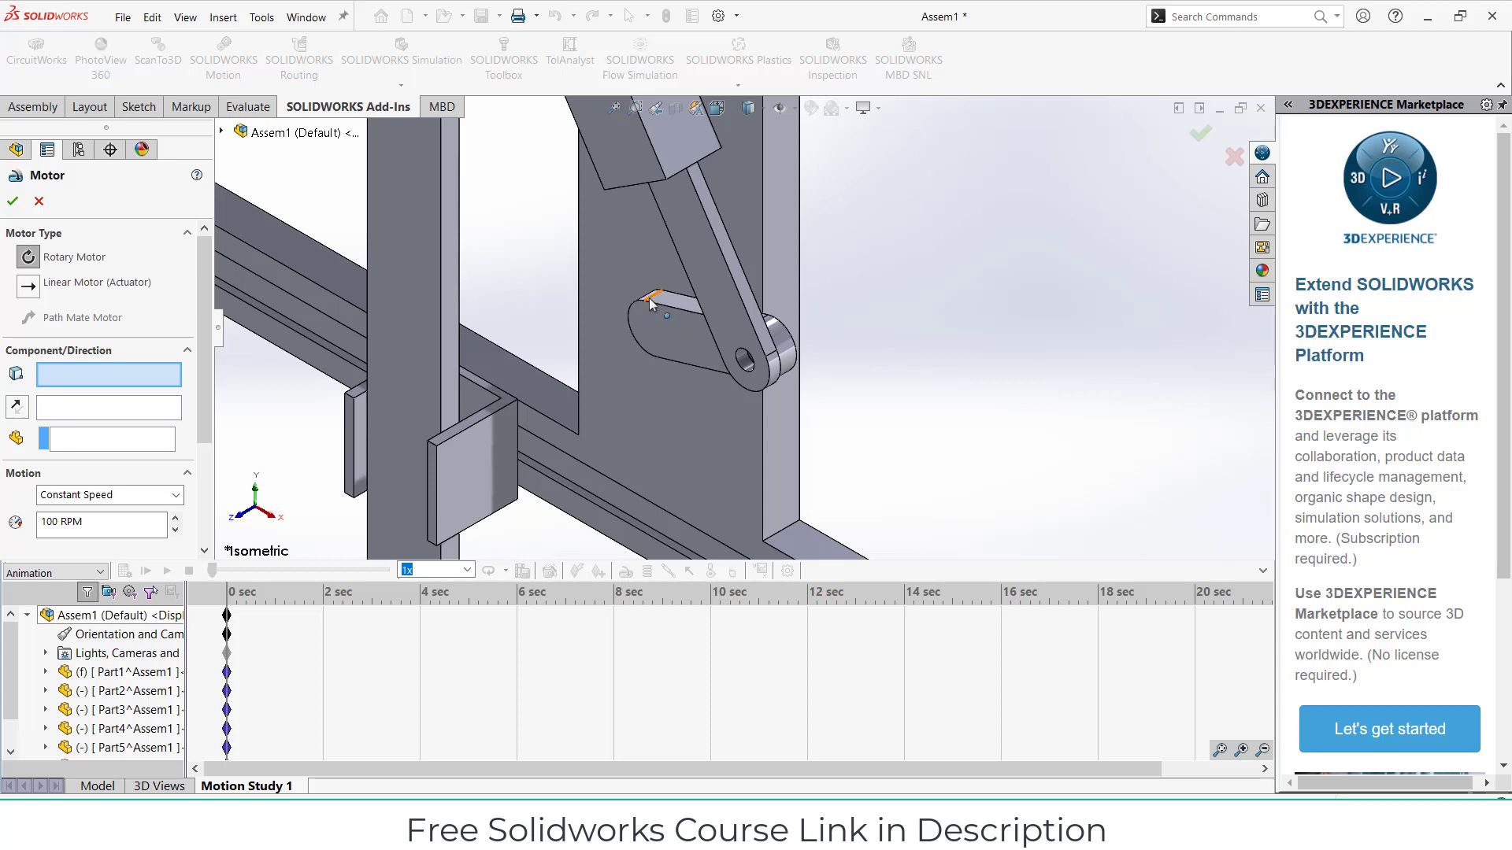
left_click(647, 302)
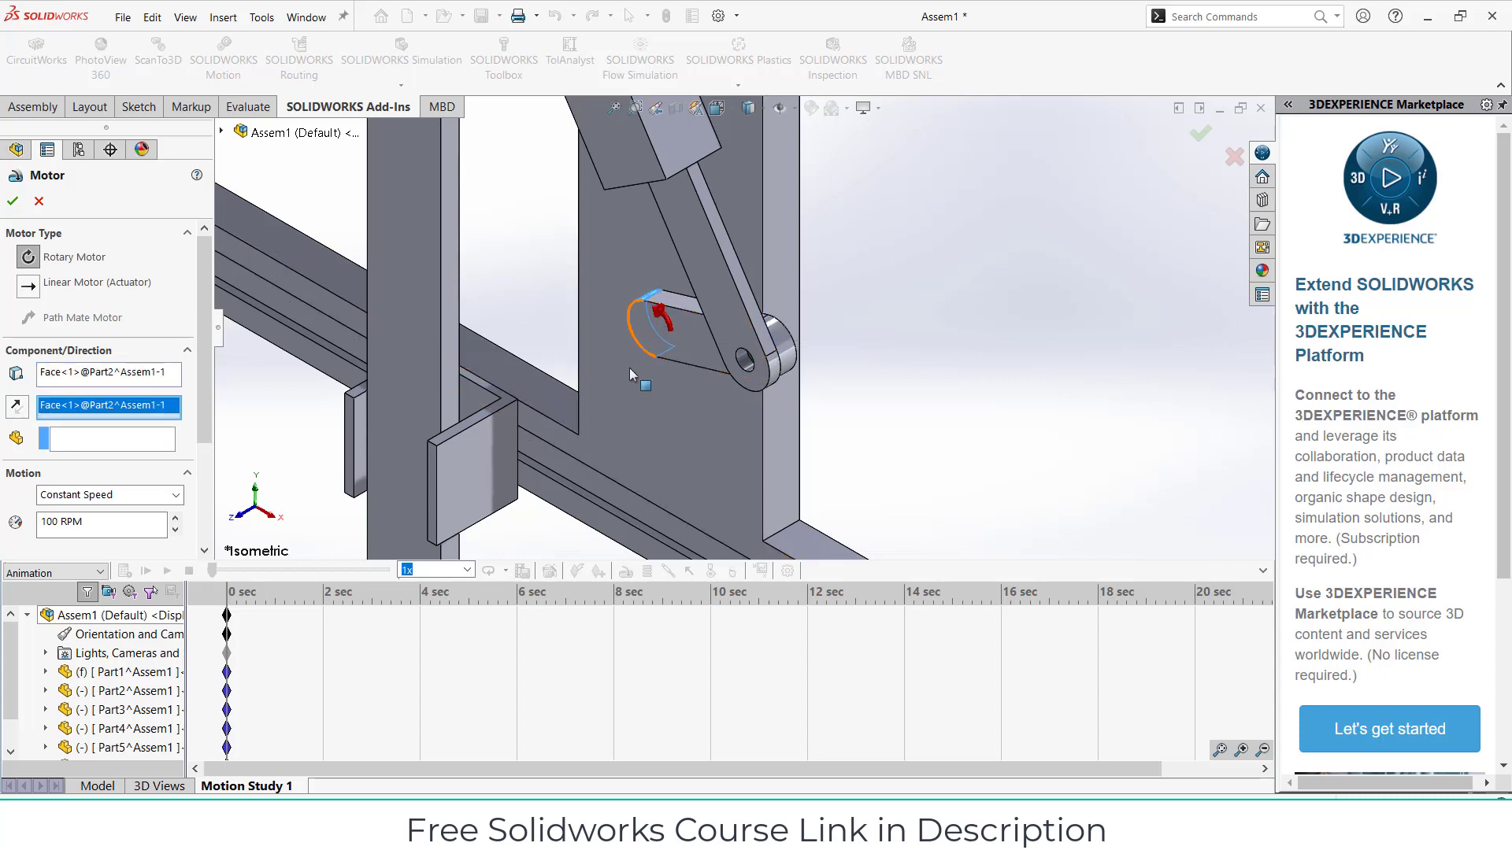
scroll(619, 403, "up", 2)
- Set the motor's motion to Distance with 360 degrees from 0 s over 5 s, and accept the motor
left_click(162, 494)
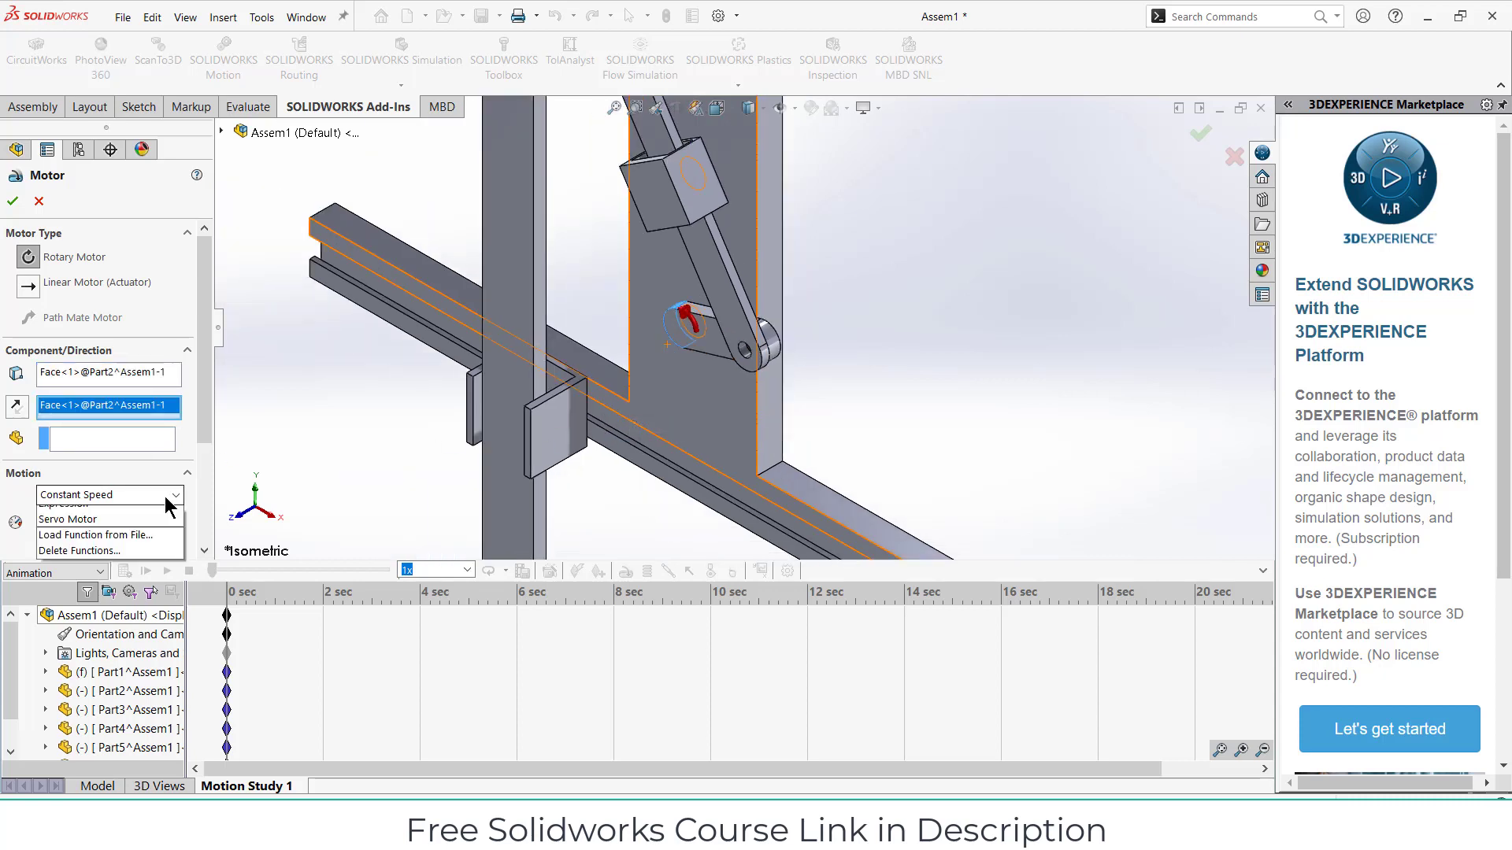
left_click(110, 523)
double_click(105, 529)
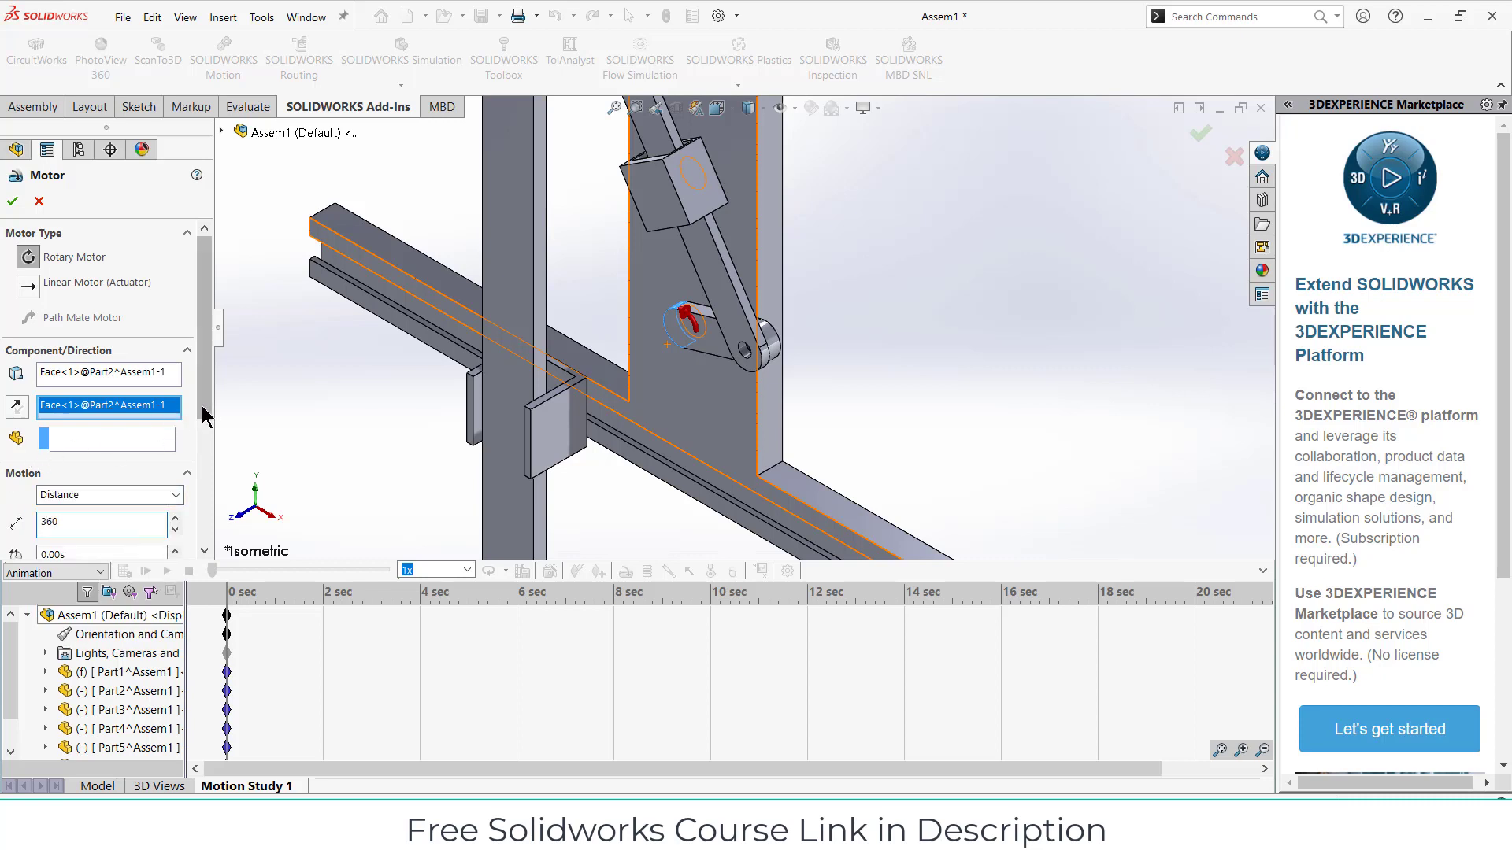
scroll(202, 412, "down", 3)
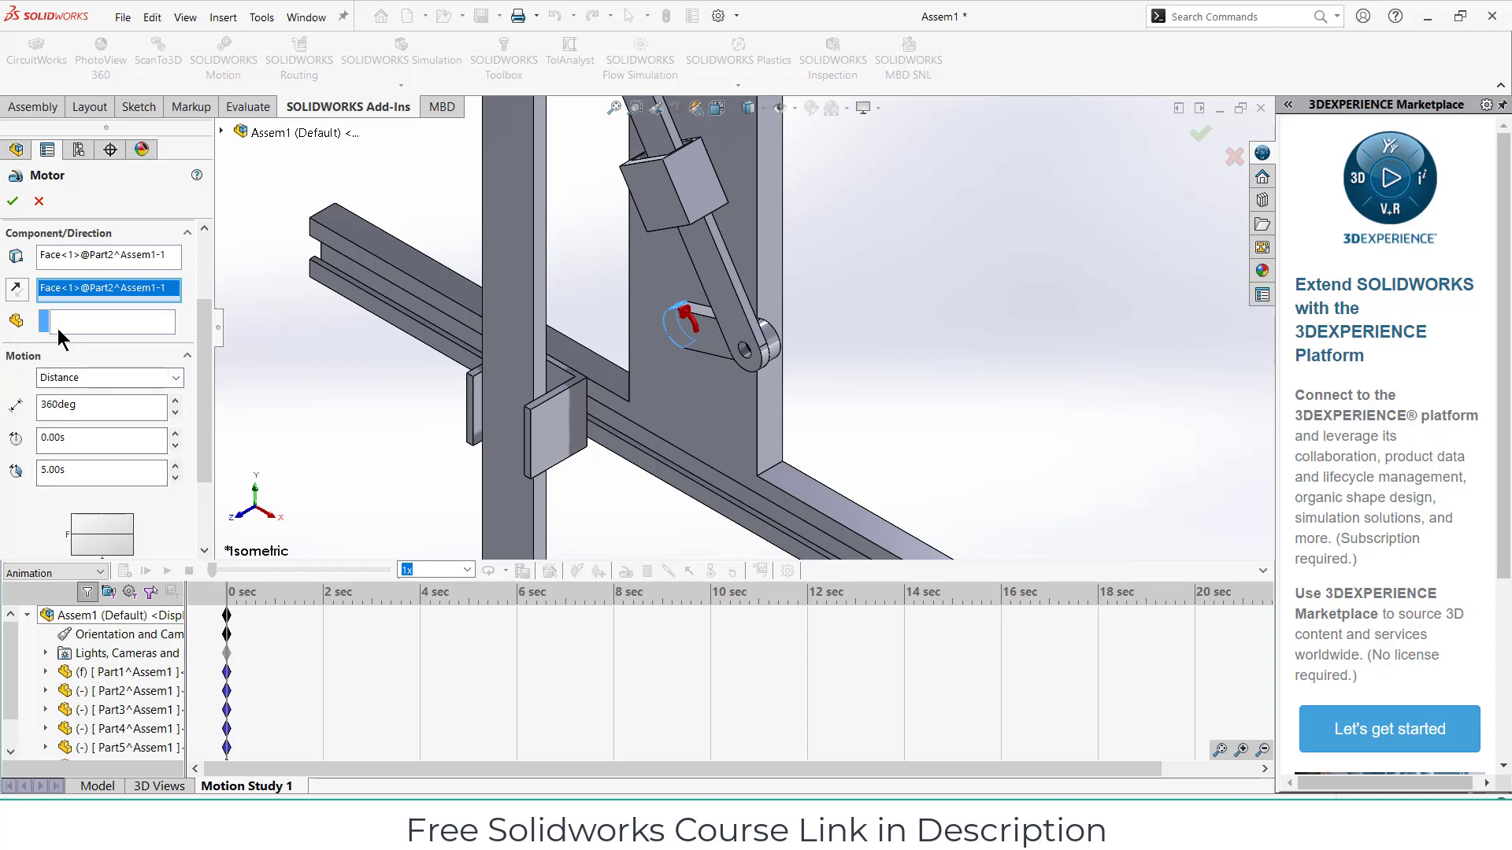
left_click(13, 202)
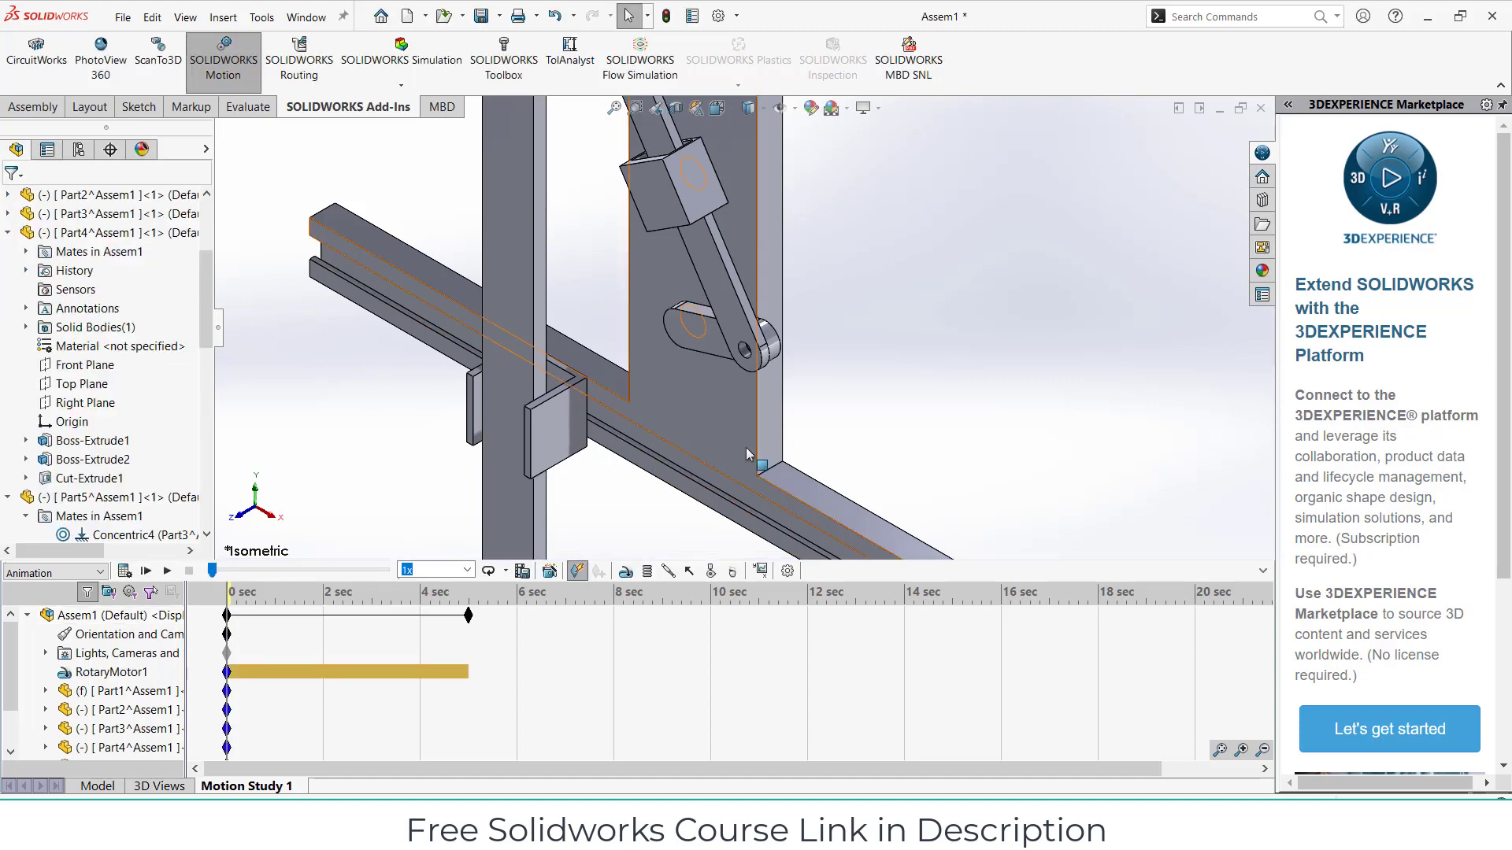
- Fit the model in view, calculate the motion study, play it back from the start and stop the playback
key("f")
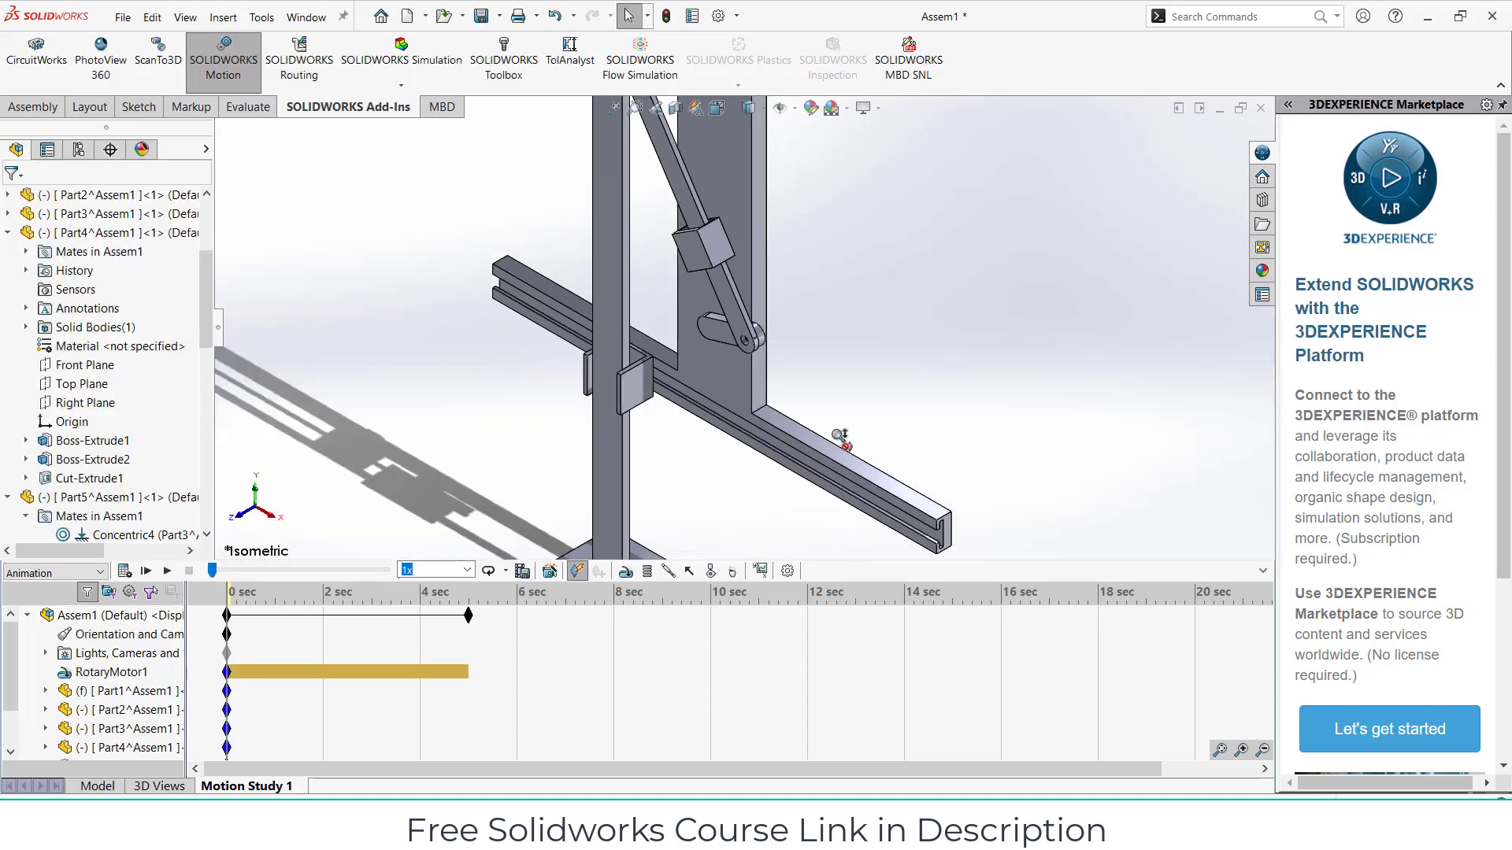
left_click(125, 574)
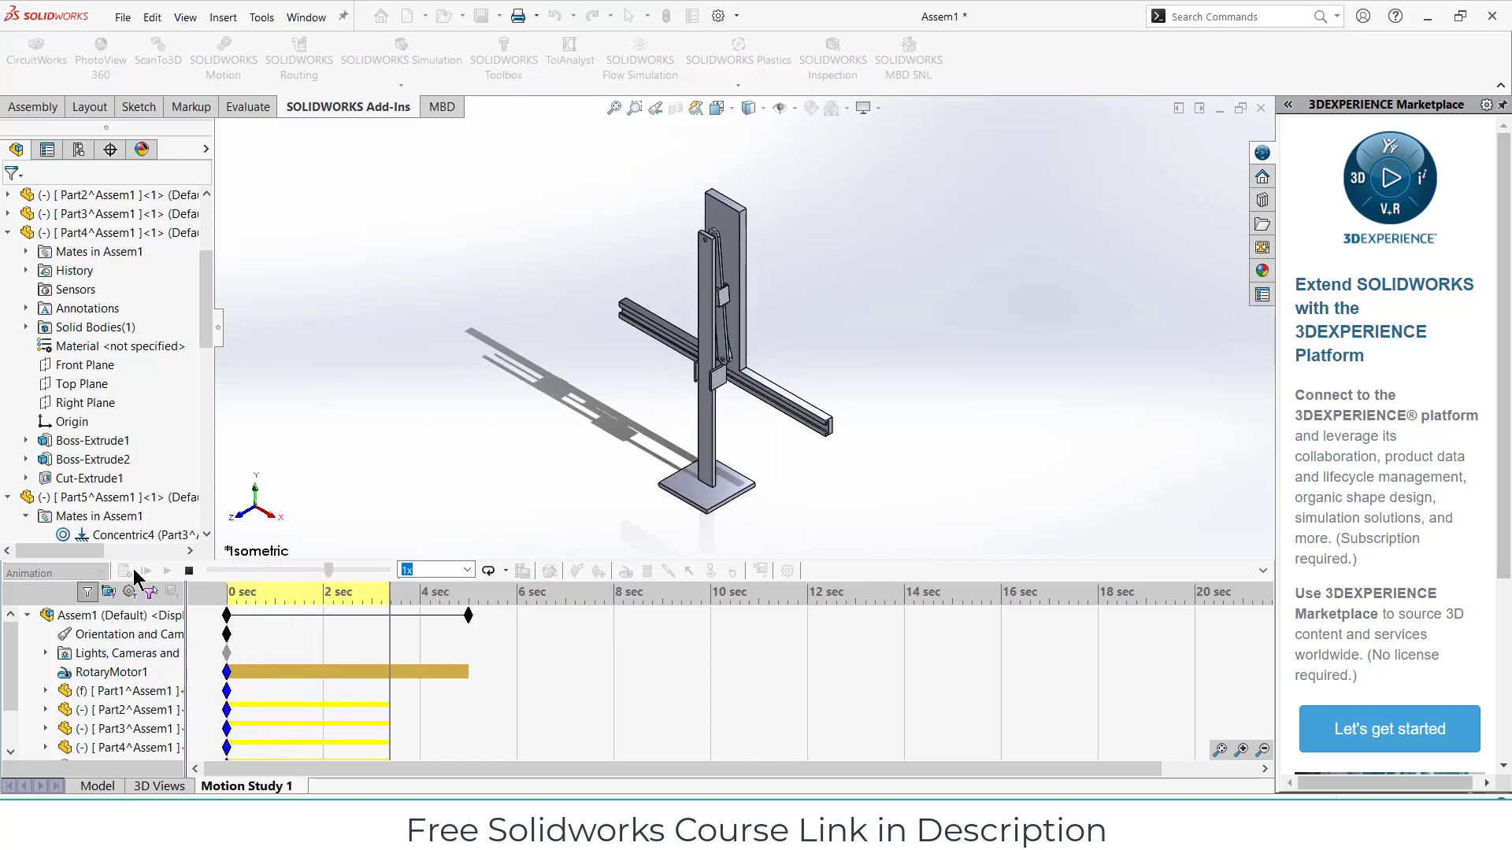
left_click(146, 570)
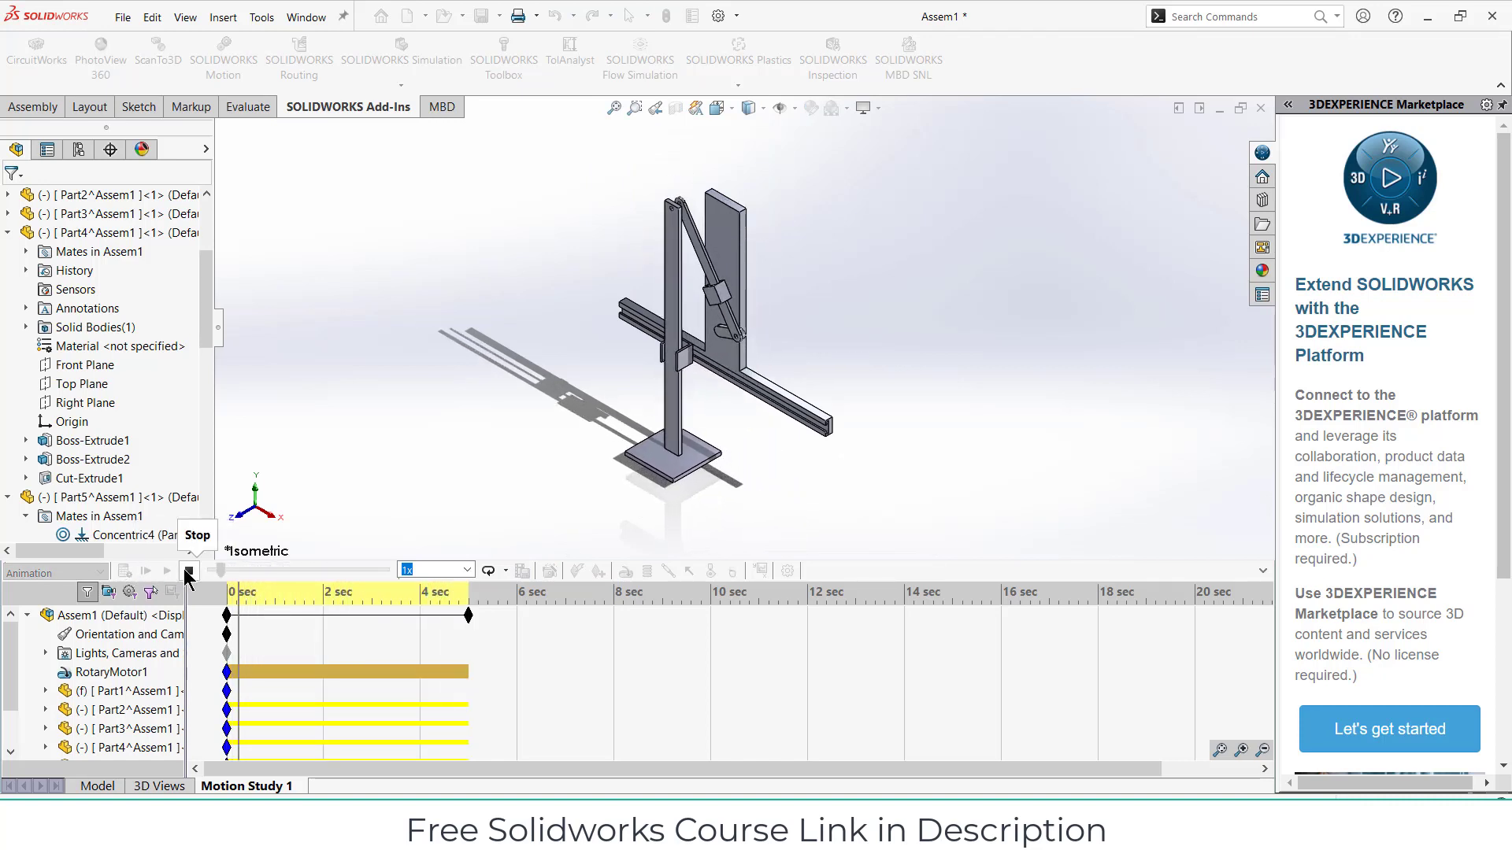
left_click(189, 571)
- Change the study type to Motion Analysis, accept the motion study properties as they are, and calculate the study
left_click(55, 573)
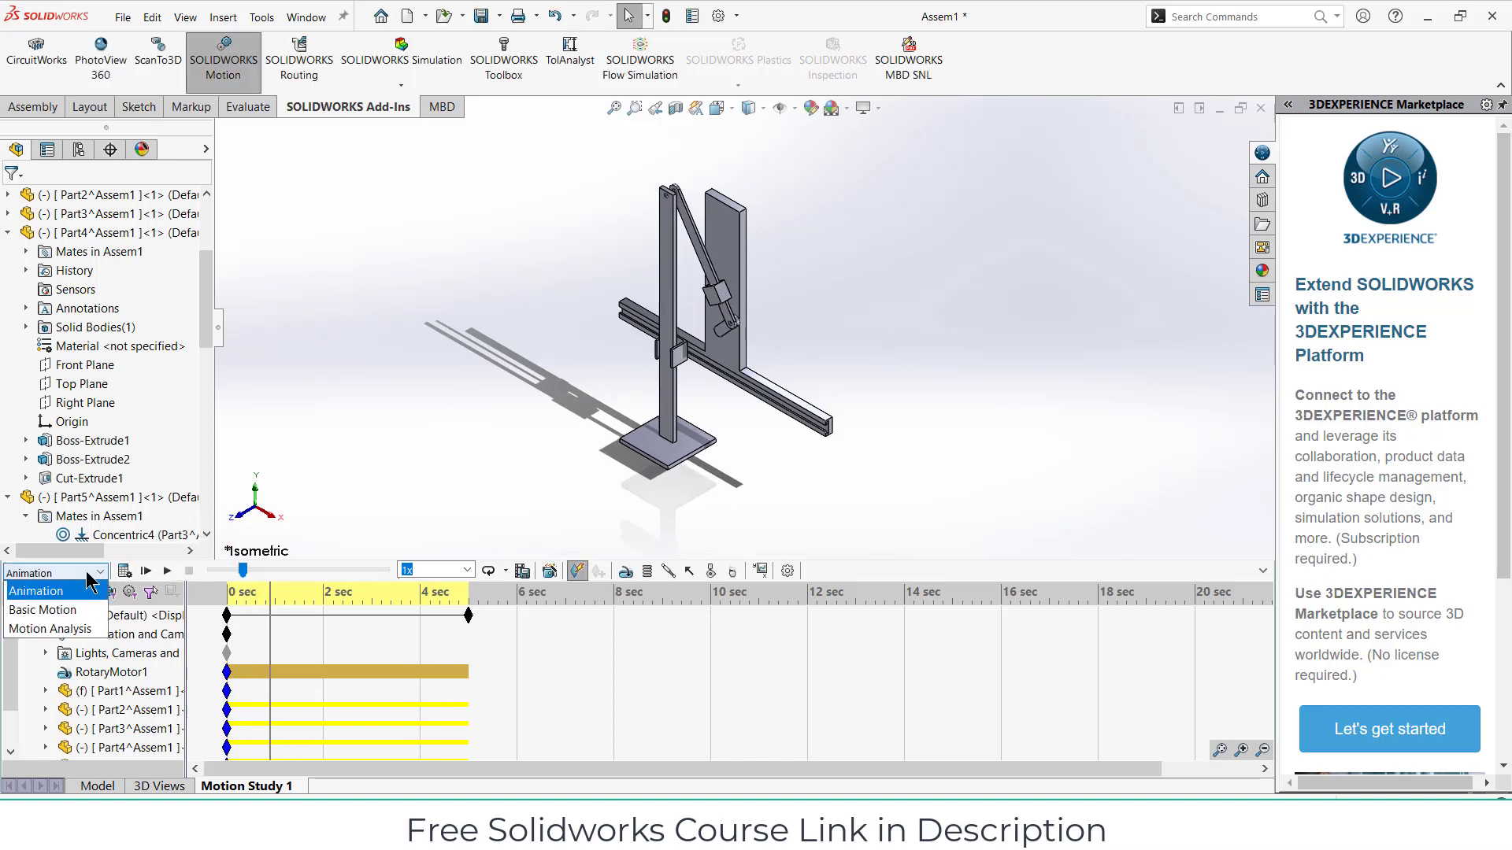
left_click(83, 630)
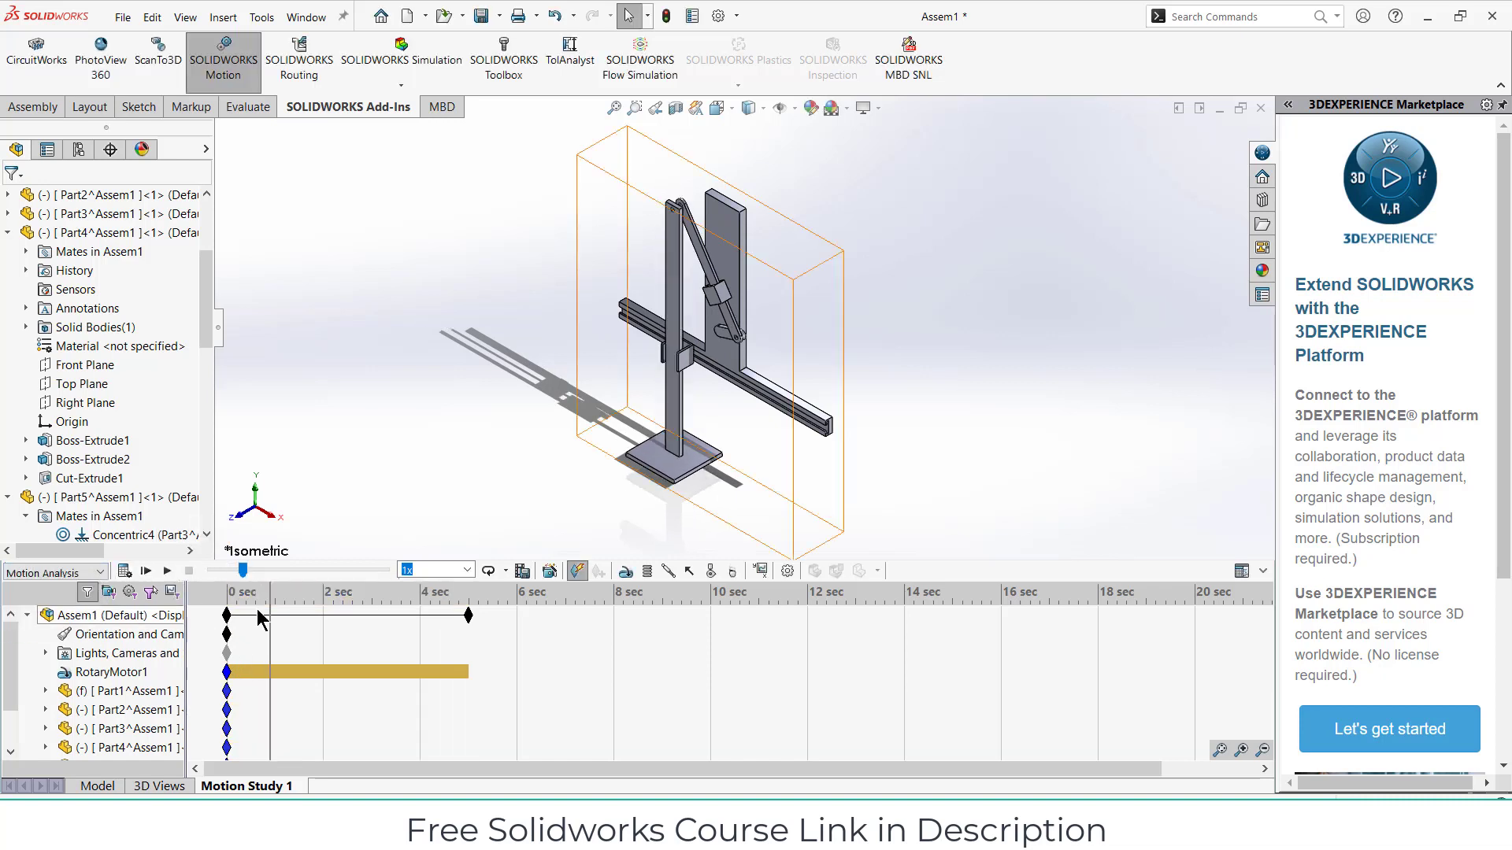
left_click(761, 571)
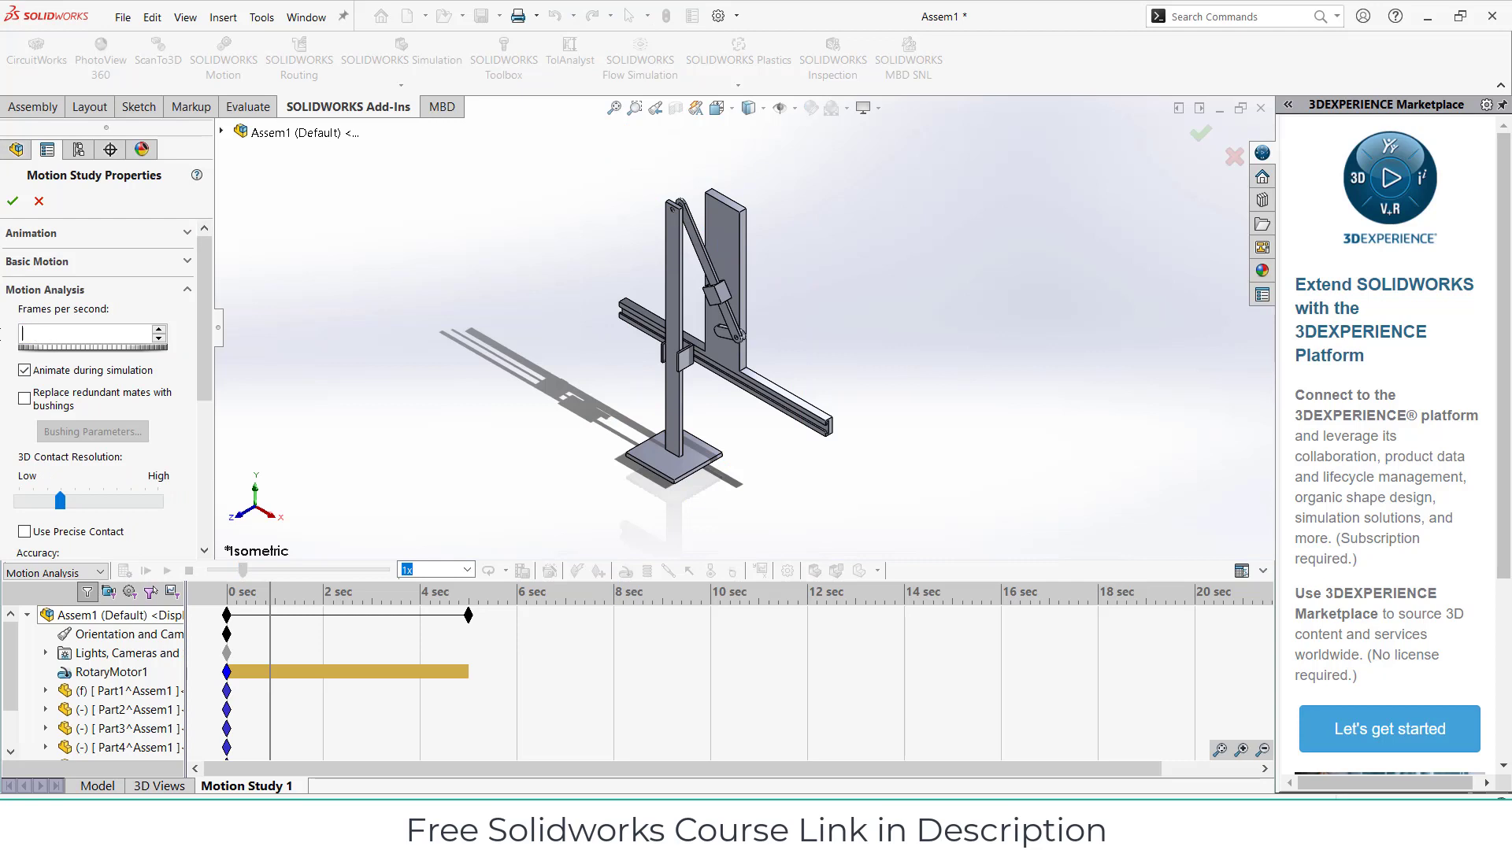
left_click(13, 204)
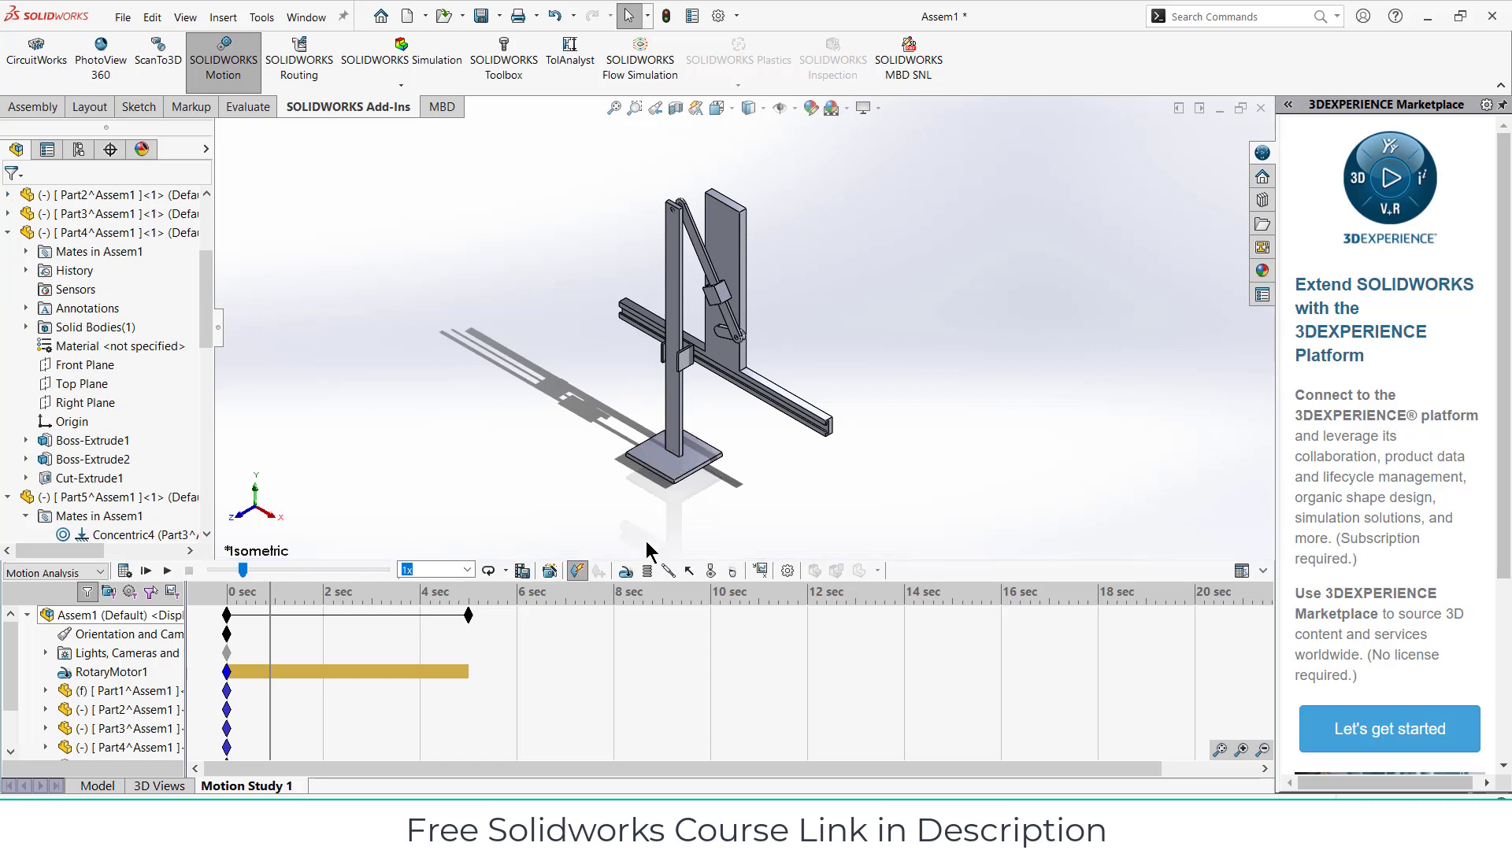
left_click(123, 571)
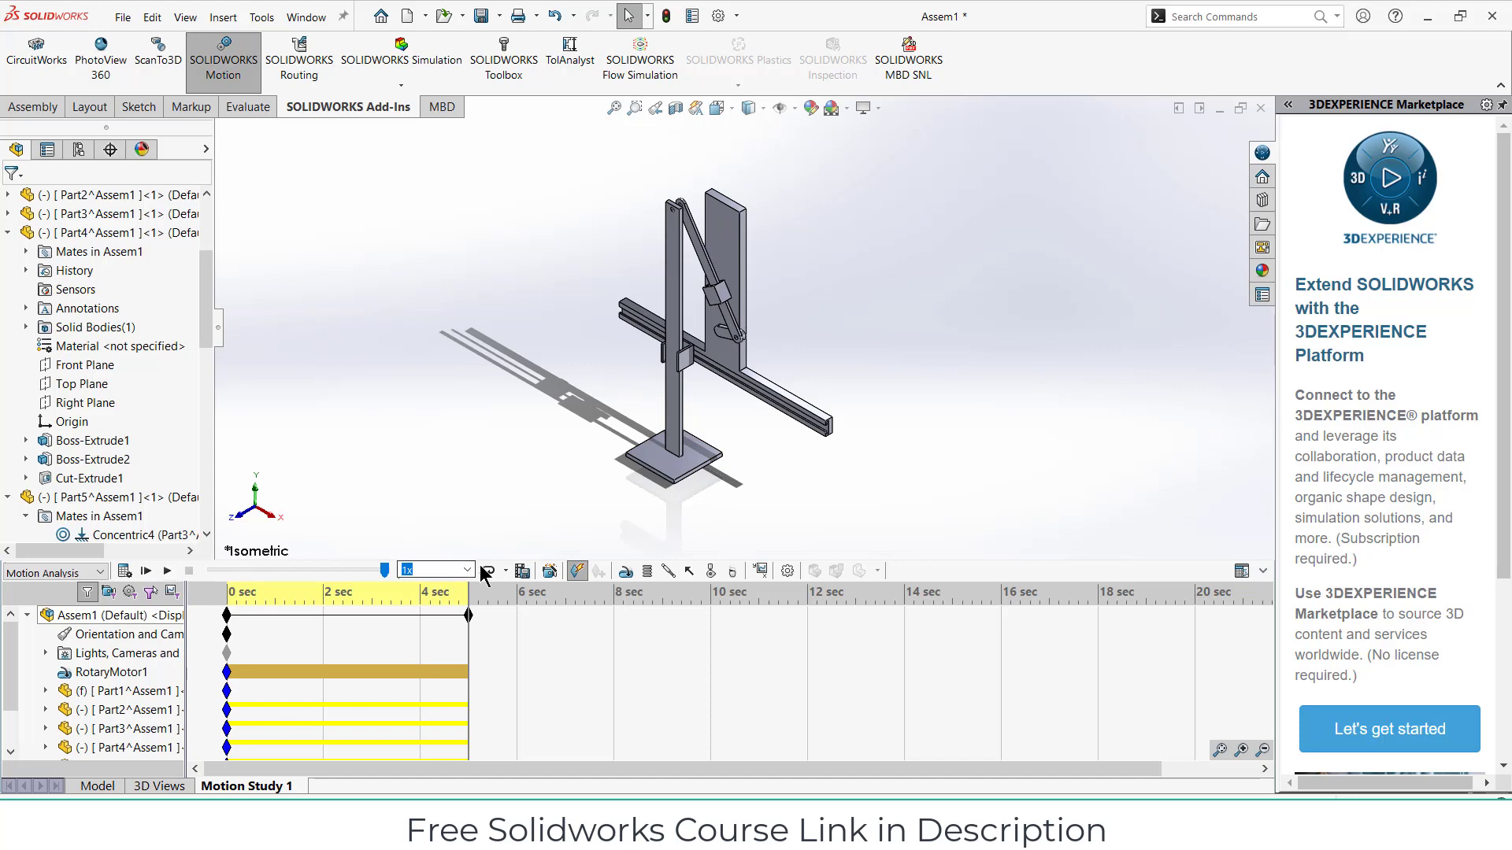
- Examine the pivot joint between the vertical leg and the connecting link, and the linkage as a whole
scroll(656, 234, "down", 6)
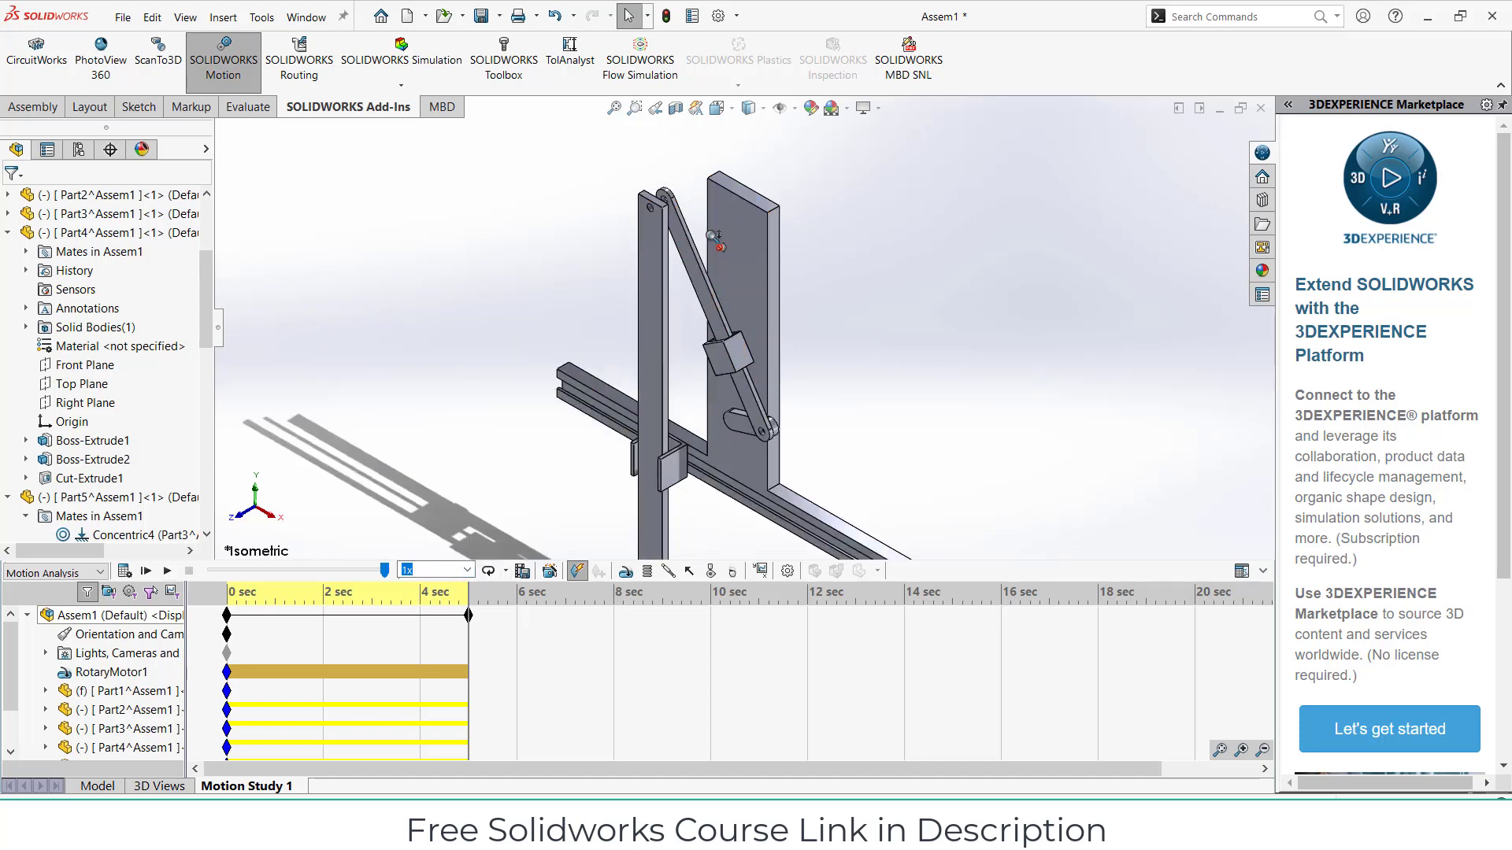
middle_click_drag(655, 235, 659, 292)
scroll(701, 234, "down", 5)
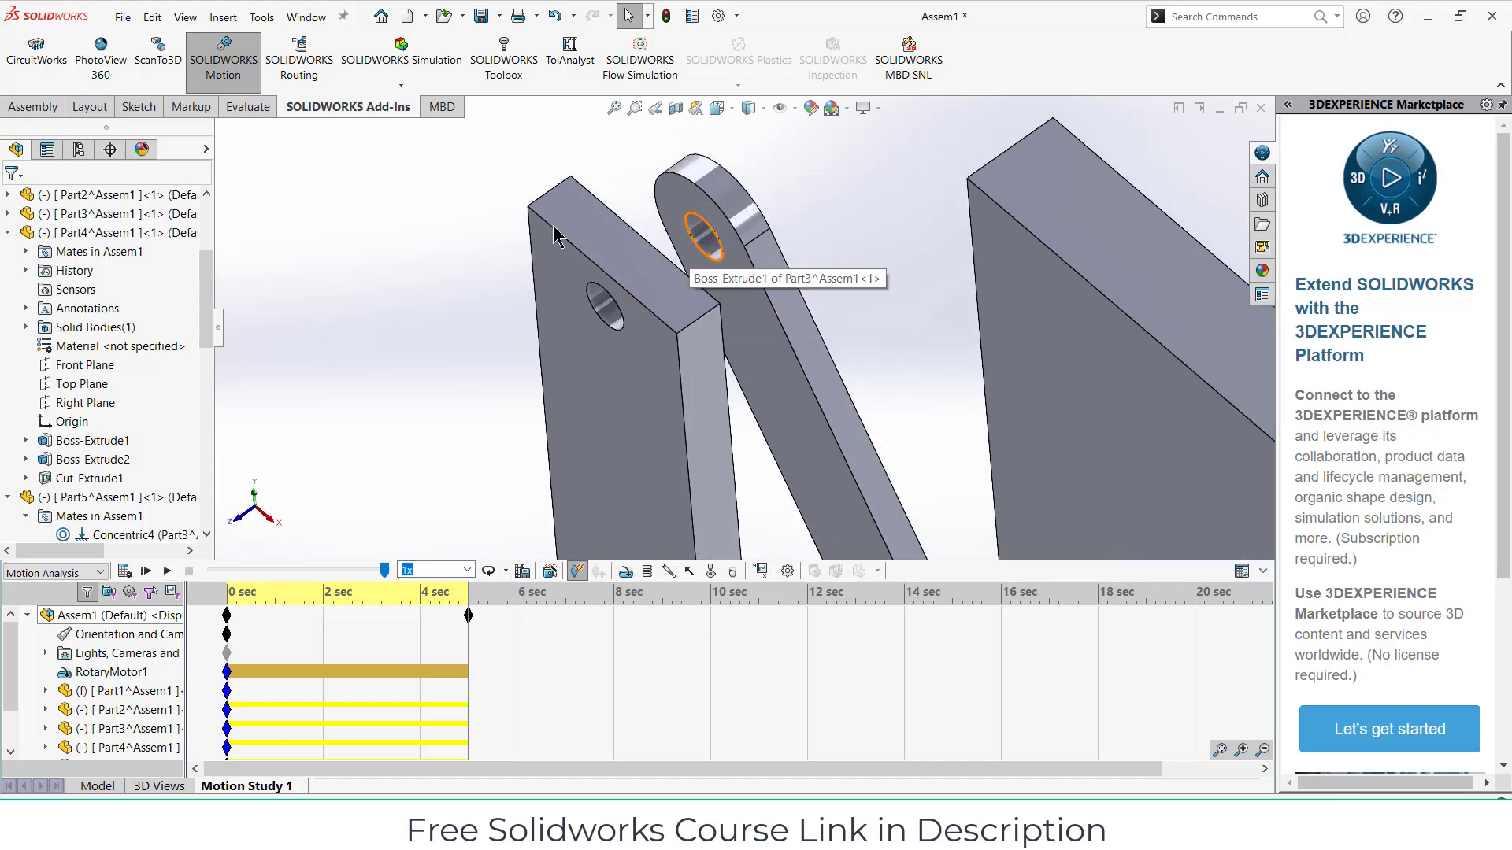
scroll(658, 227, "up", 5)
scroll(725, 299, "up", 6)
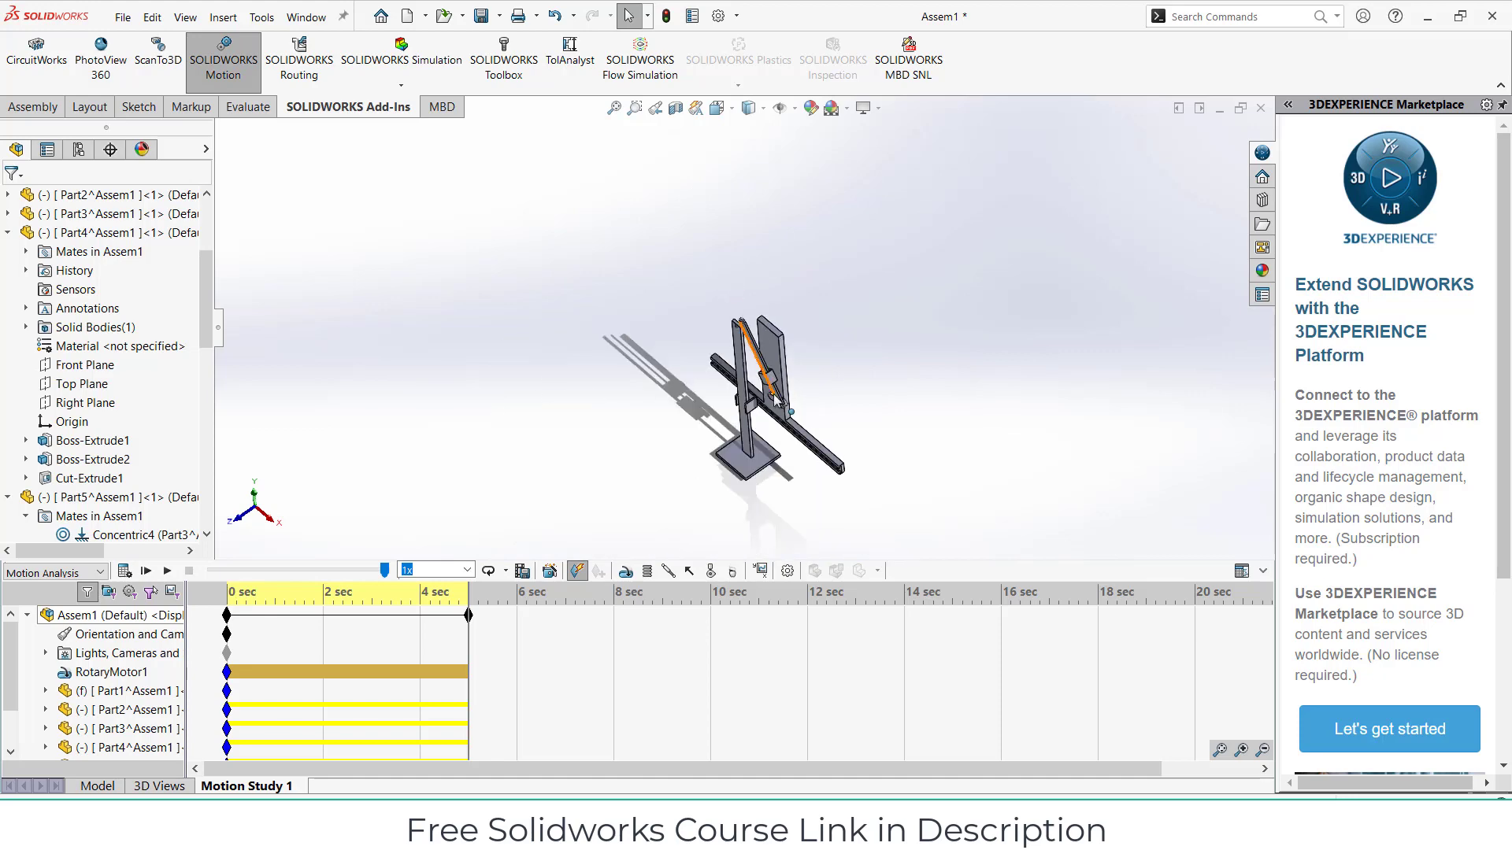
scroll(774, 399, "down", 3)
middle_click_drag(777, 397, 844, 331)
scroll(825, 360, "up", 3)
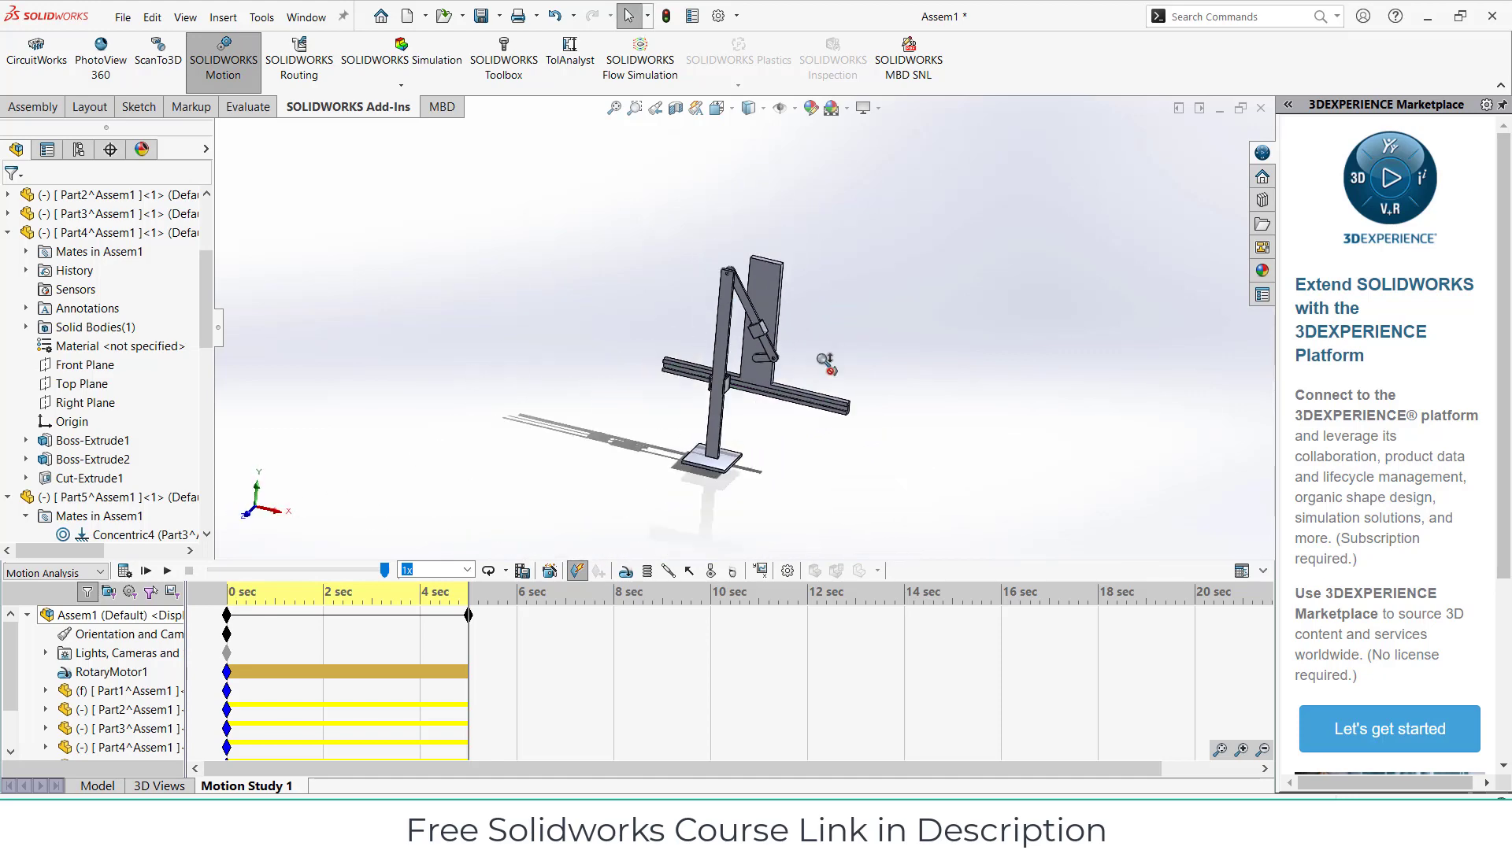
- Create a Displacement/Velocity/Acceleration Trace Path result for a corner vertex of the leg's foot plate, and recalculate the study
left_click(760, 570)
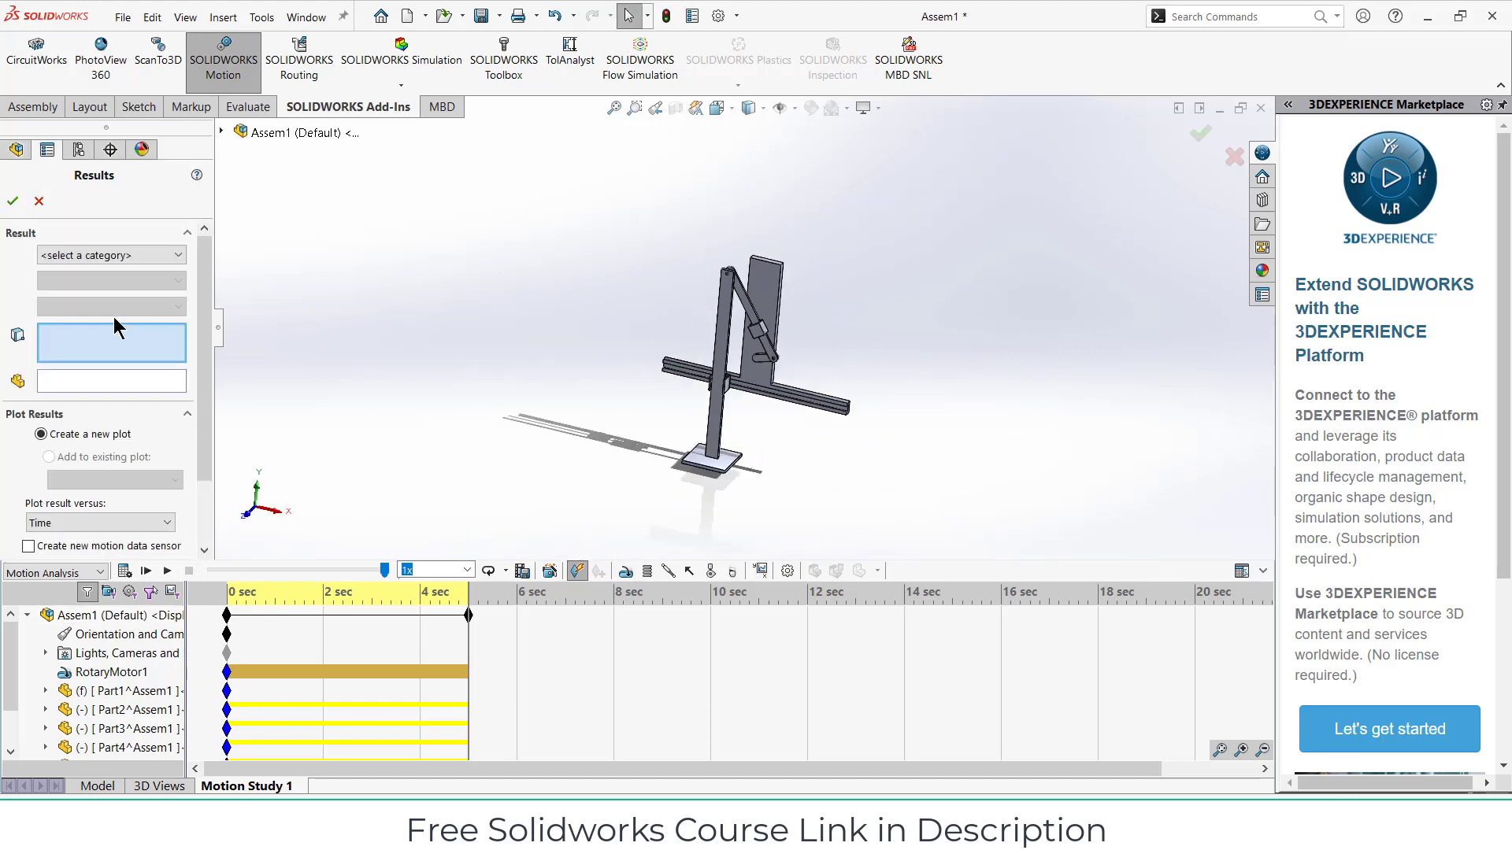
left_click(112, 255)
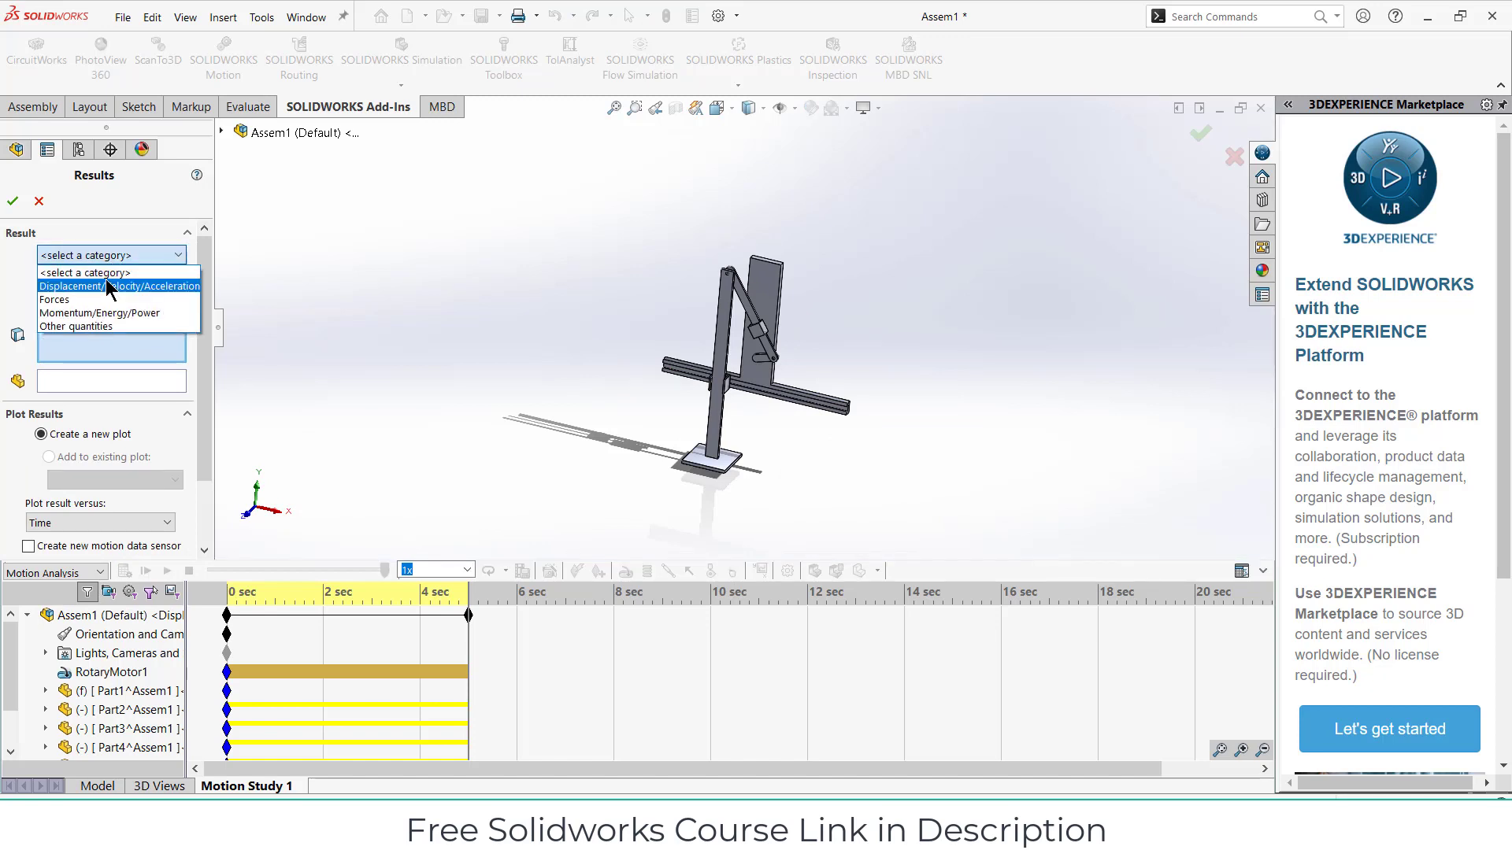
left_click(105, 285)
left_click(108, 284)
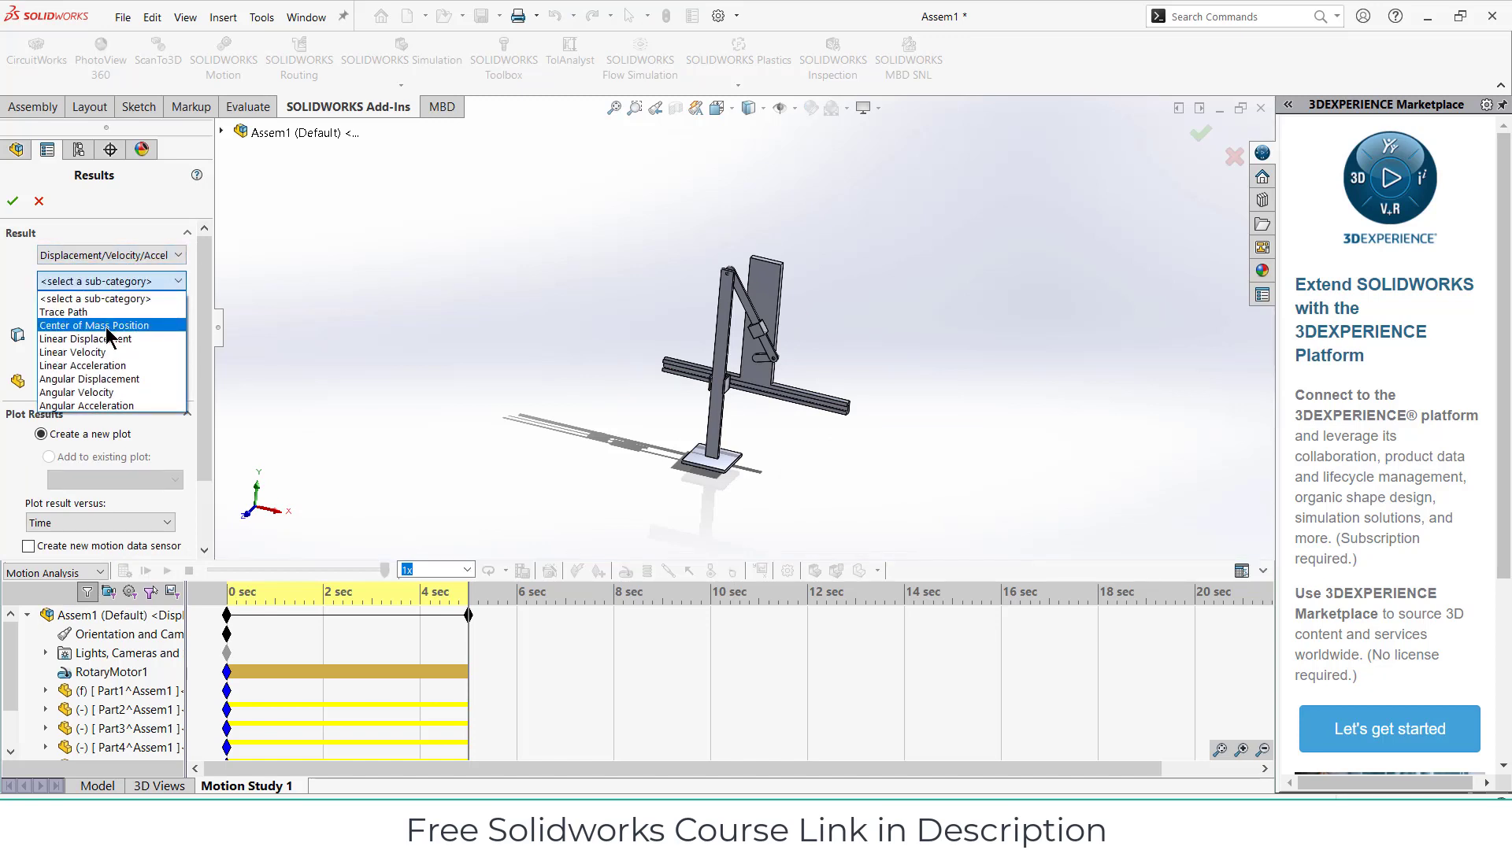
left_click(112, 312)
scroll(709, 464, "down", 6)
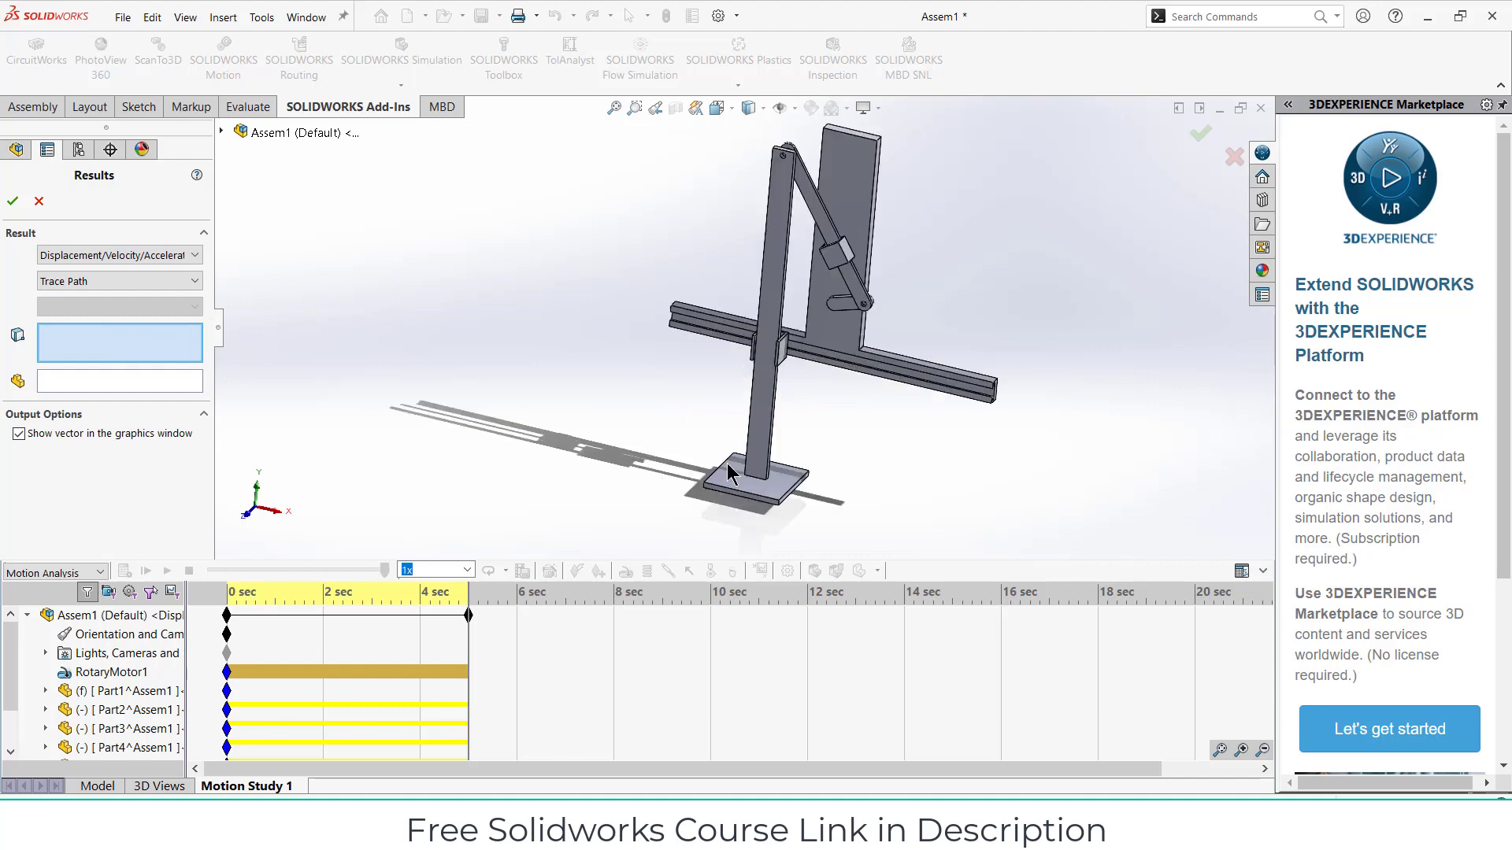
left_click(688, 508)
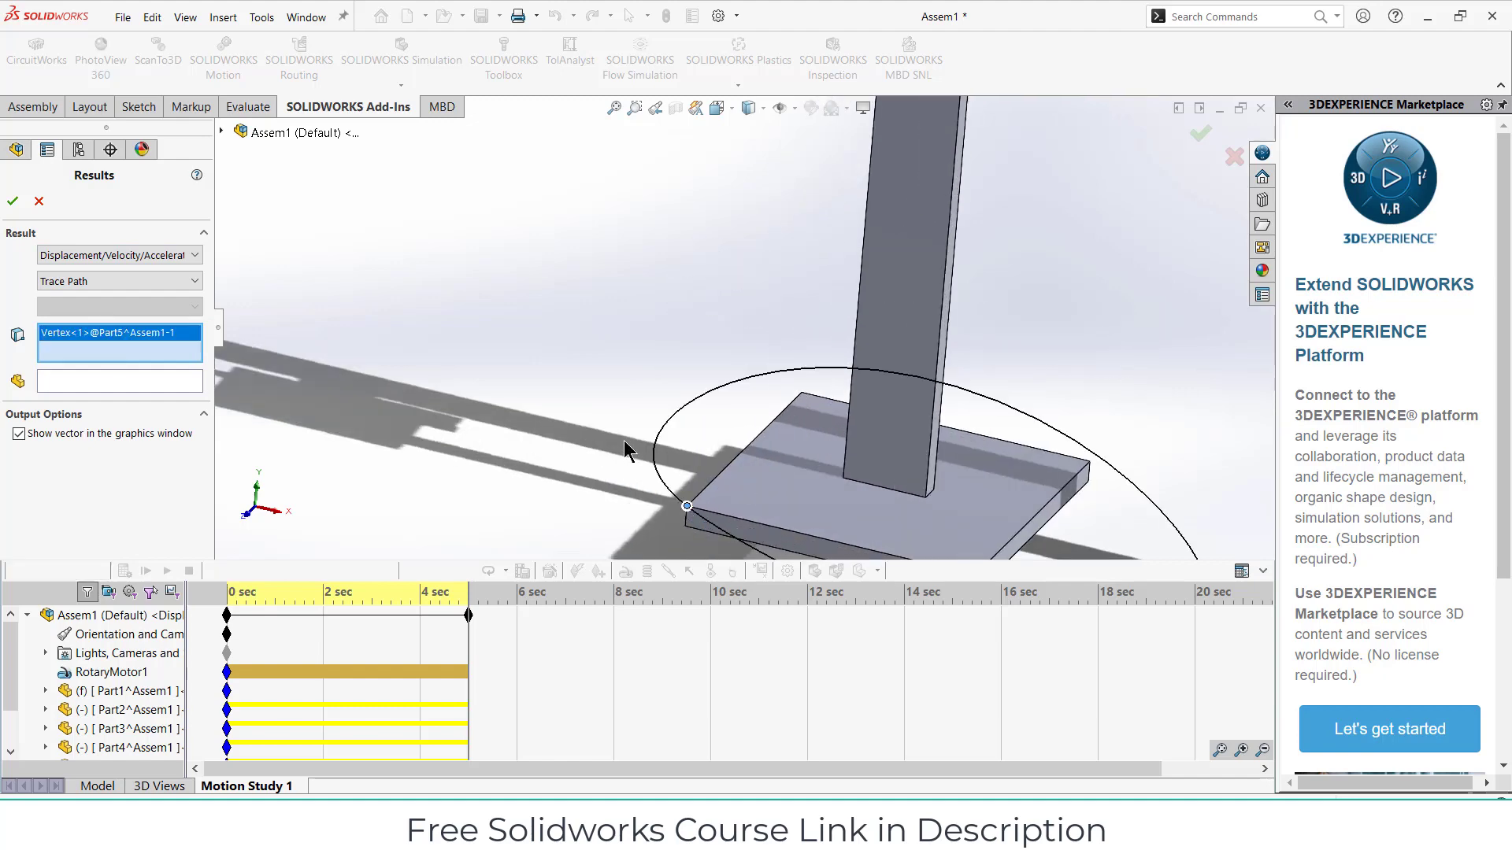
scroll(625, 443, "up", 5)
mouse_move(733, 372)
middle_mouse_down()
mouse_move(735, 305)
mouse_move(734, 322)
middle_mouse_up()
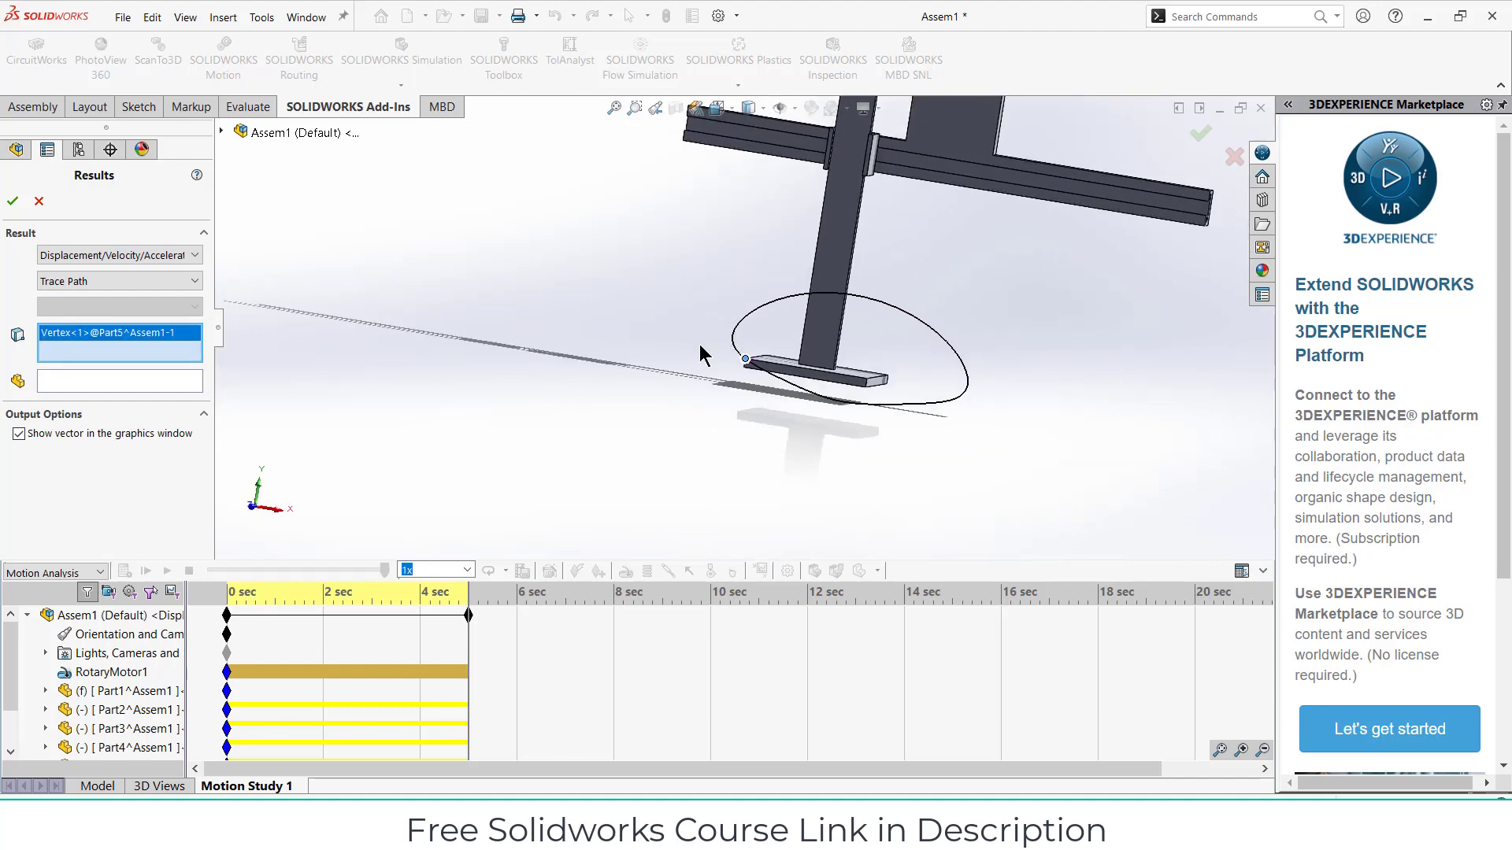
left_click(12, 202)
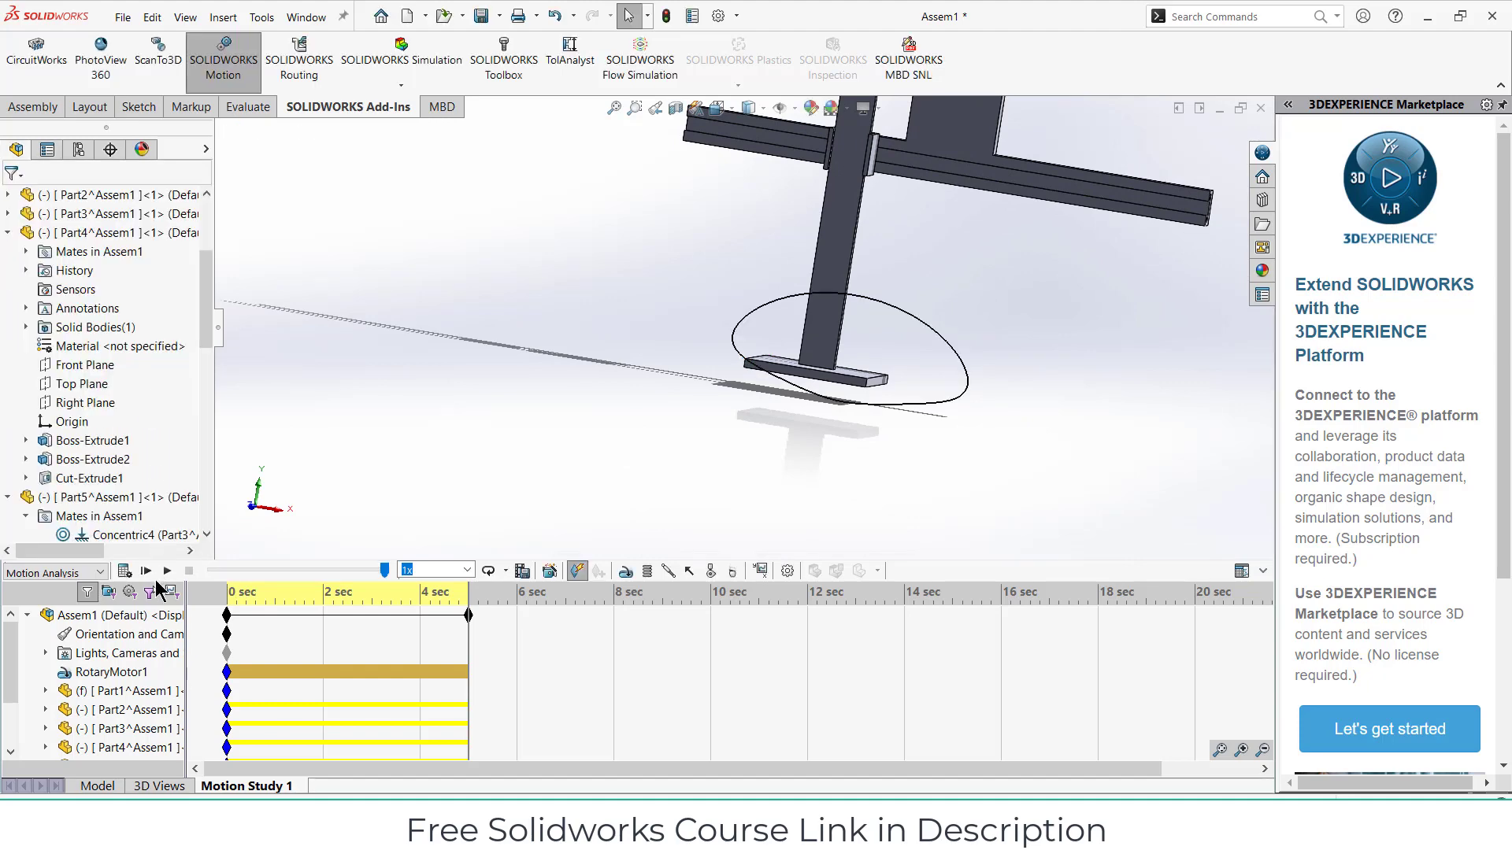
left_click(124, 572)
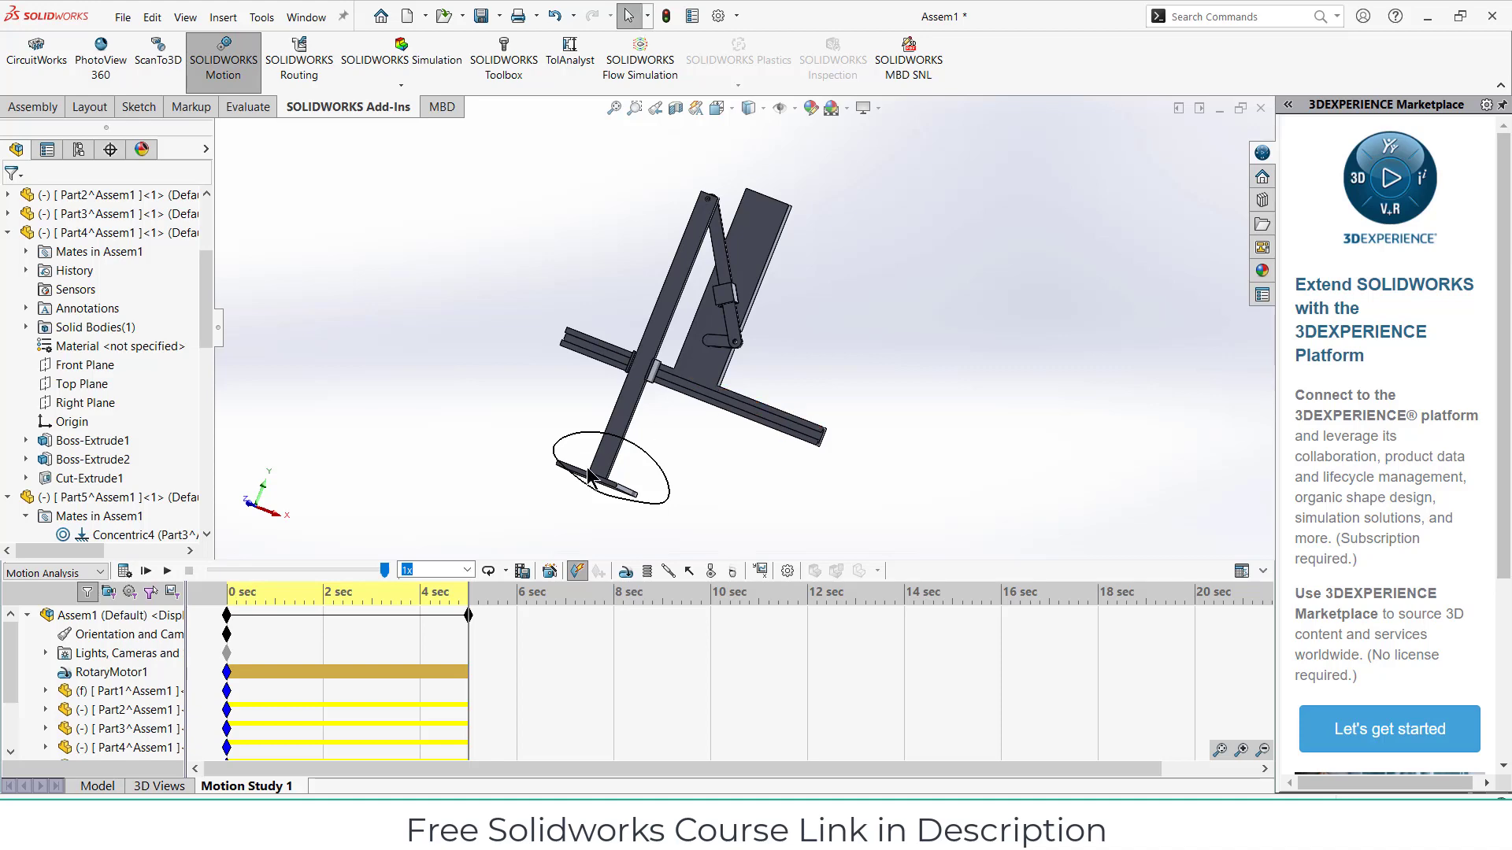
- Set the Motion Analysis frame rate to 60 frames per second and accept the motion study properties
scroll(615, 475, "down", 3)
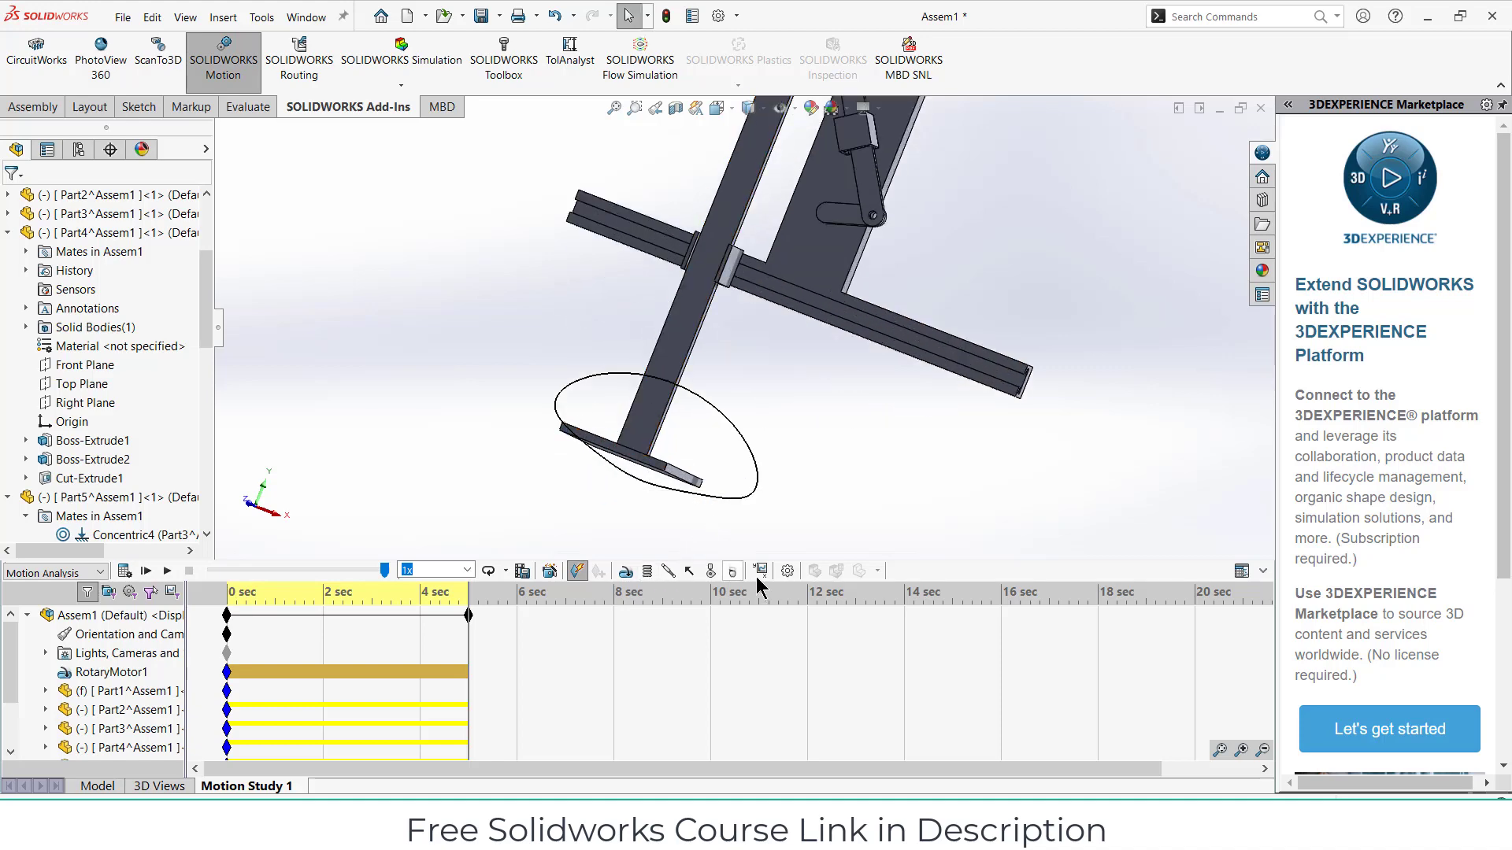
left_click(786, 571)
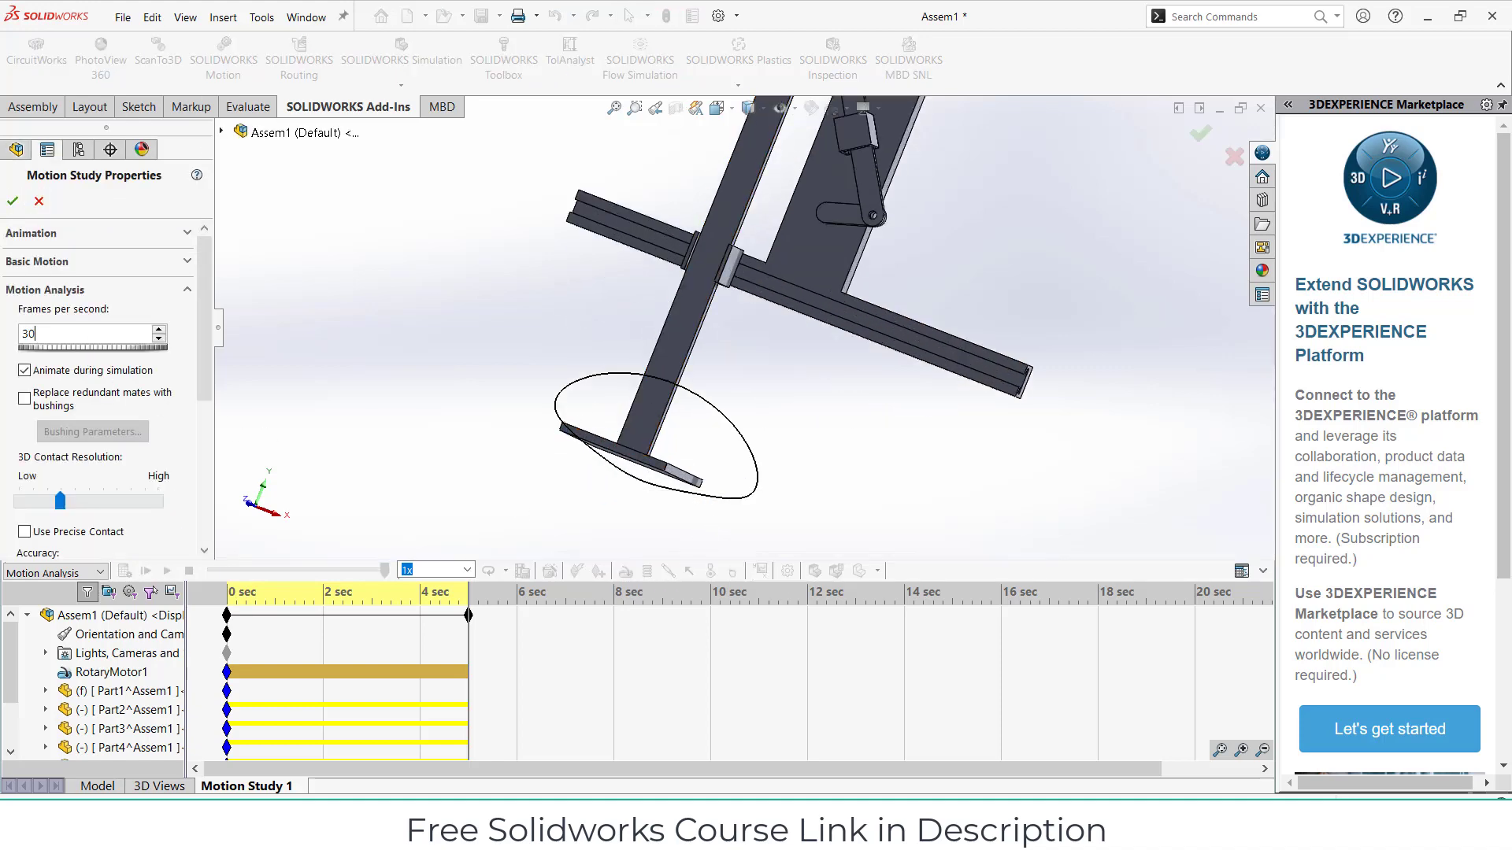
type("60")
scroll(627, 398, "down", 5)
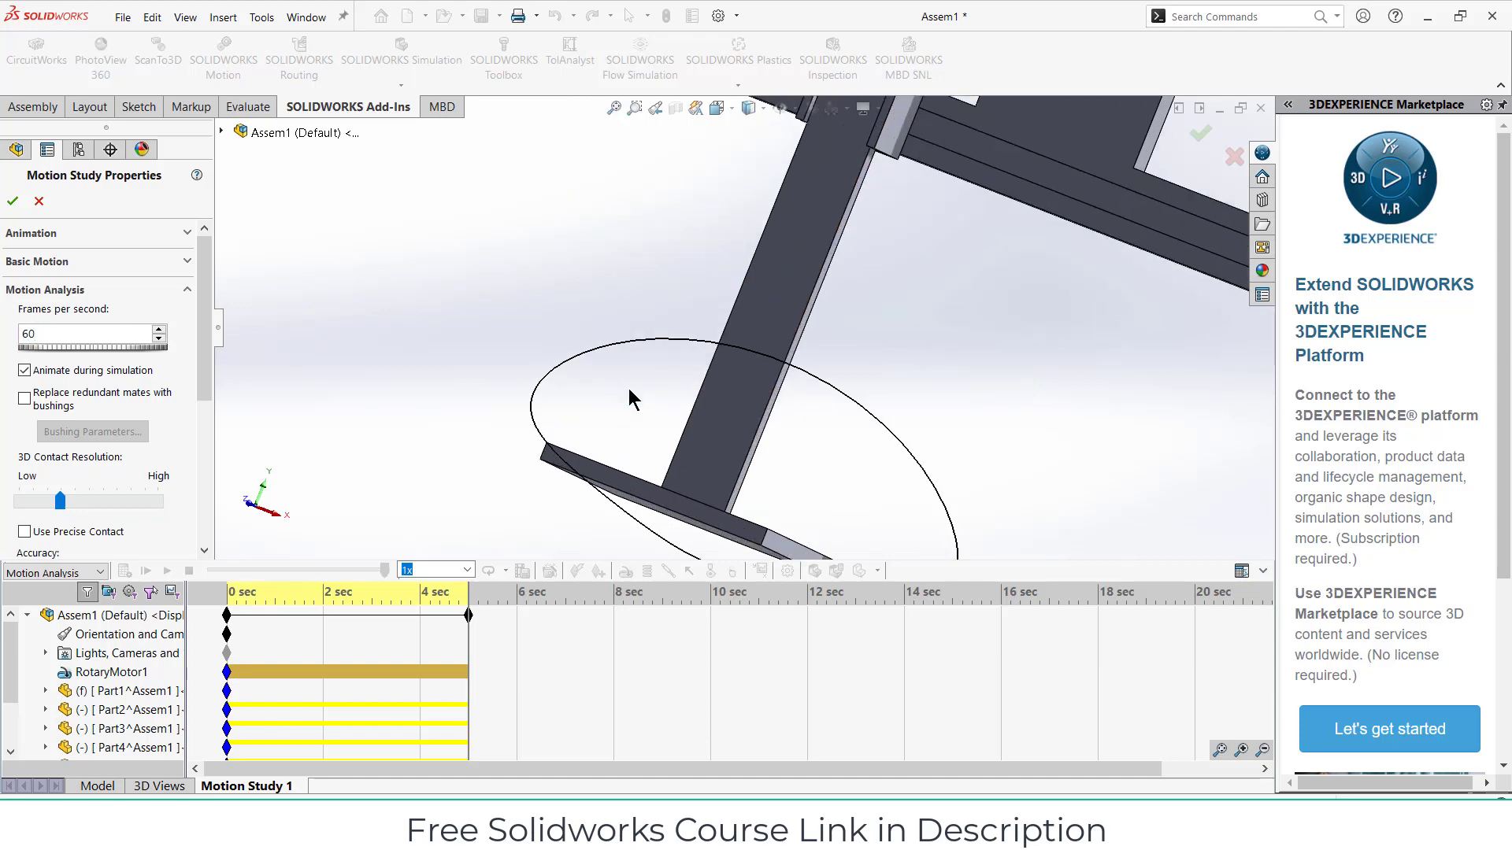
scroll(668, 338, "down", 3)
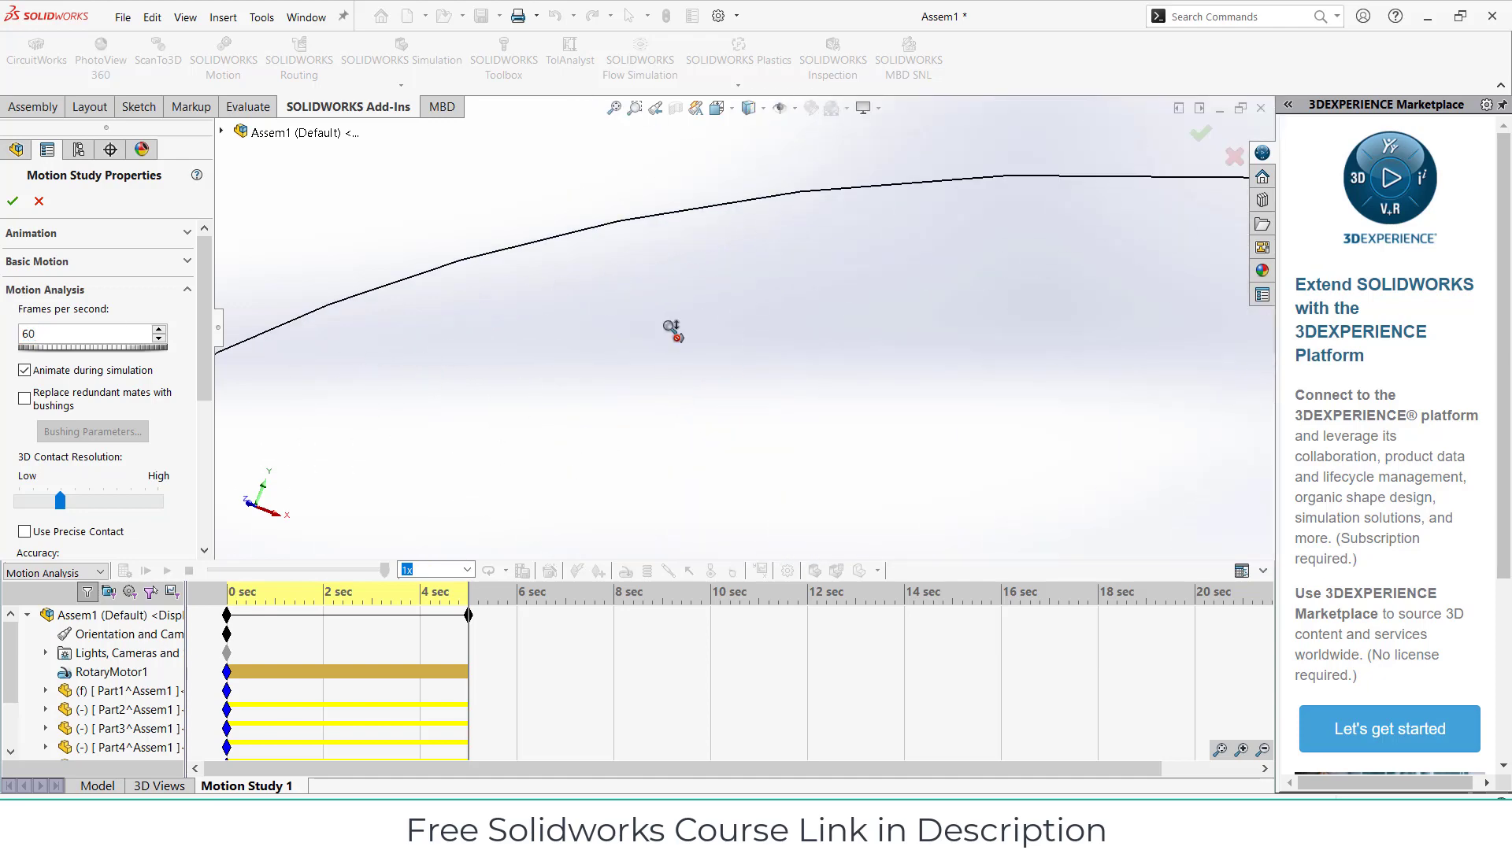
scroll(672, 330, "up", 3)
left_click(14, 199)
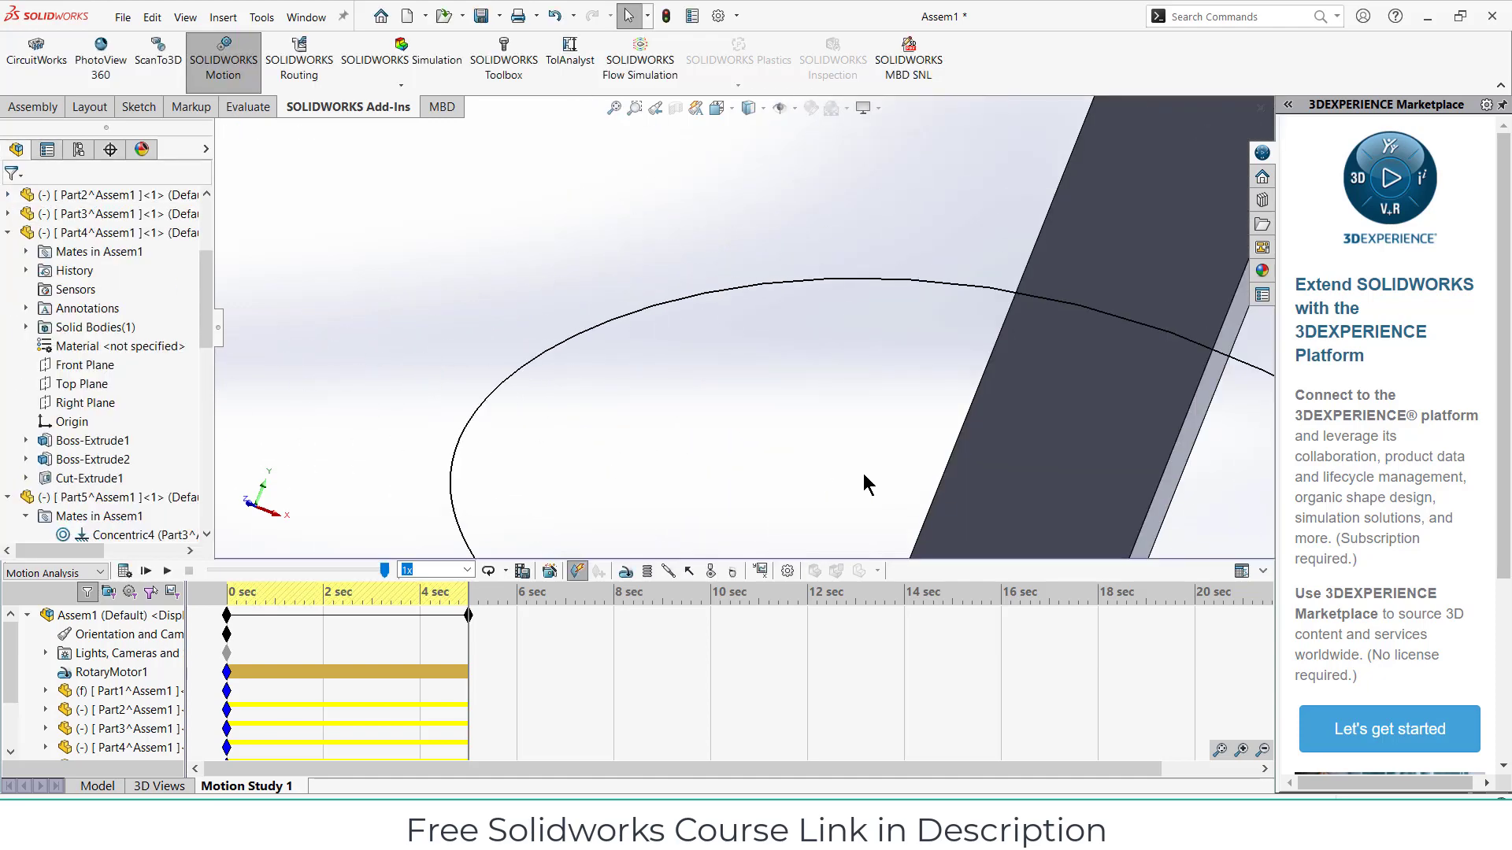
- Recalculate the motion study, dismiss the save reminder, and view the foot plate's trace path from the front and at an angle
scroll(882, 457, "up", 5)
left_click(123, 571)
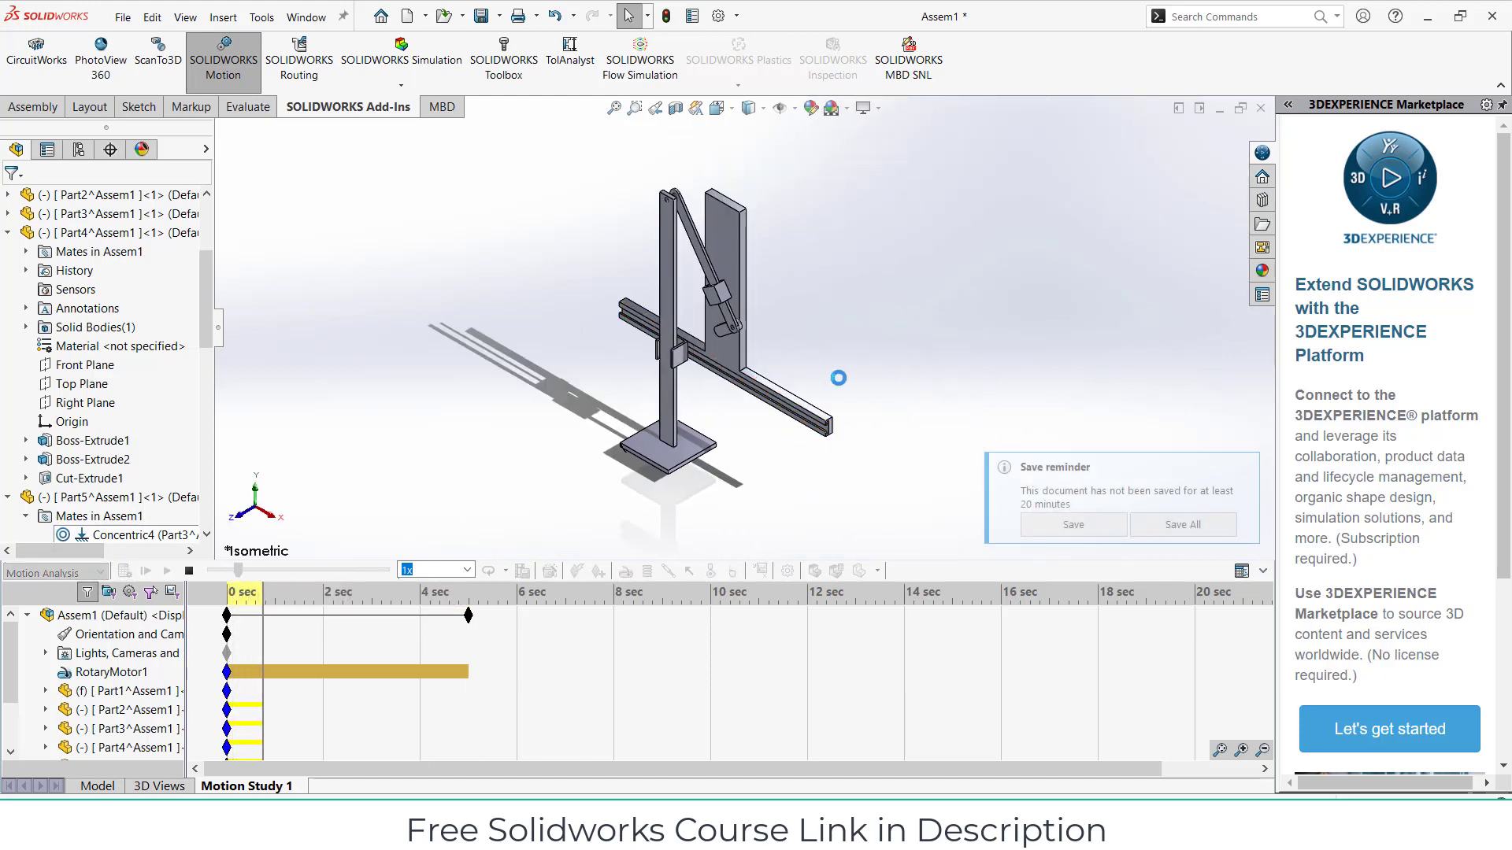
left_click(1247, 467)
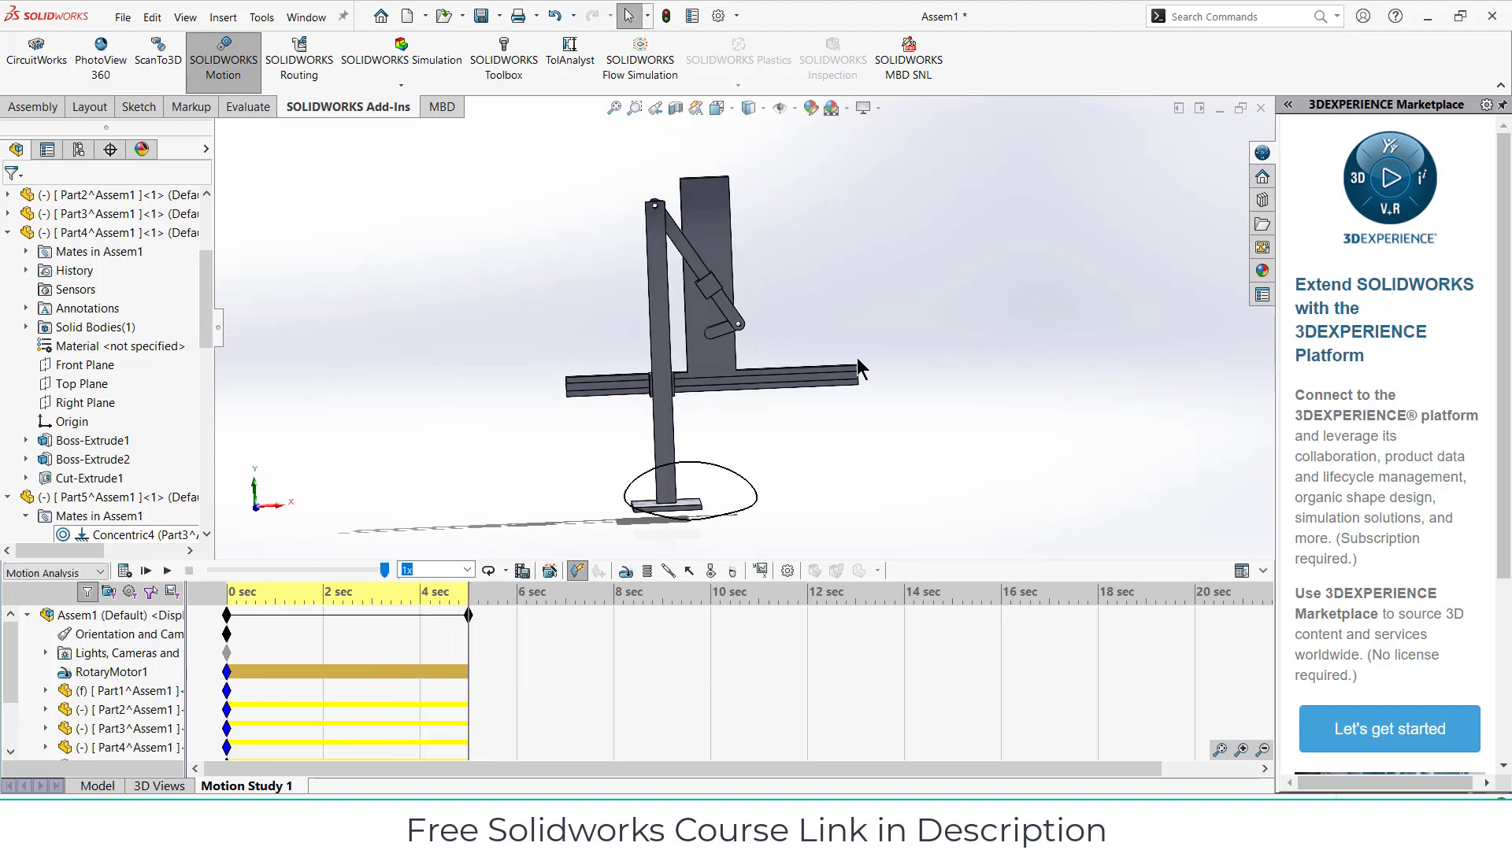
middle_click_drag(857, 358, 823, 401)
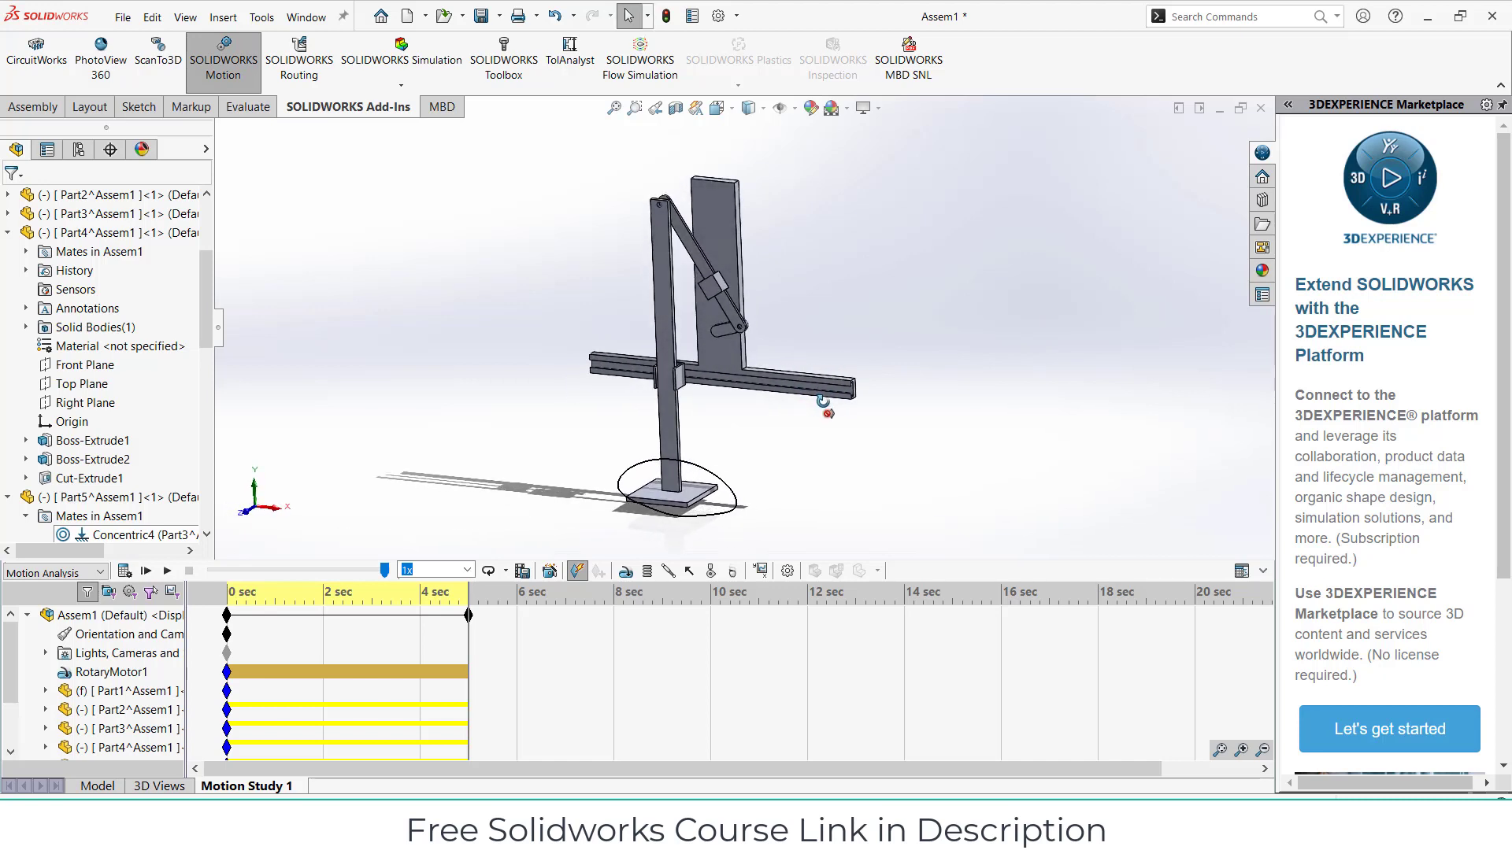